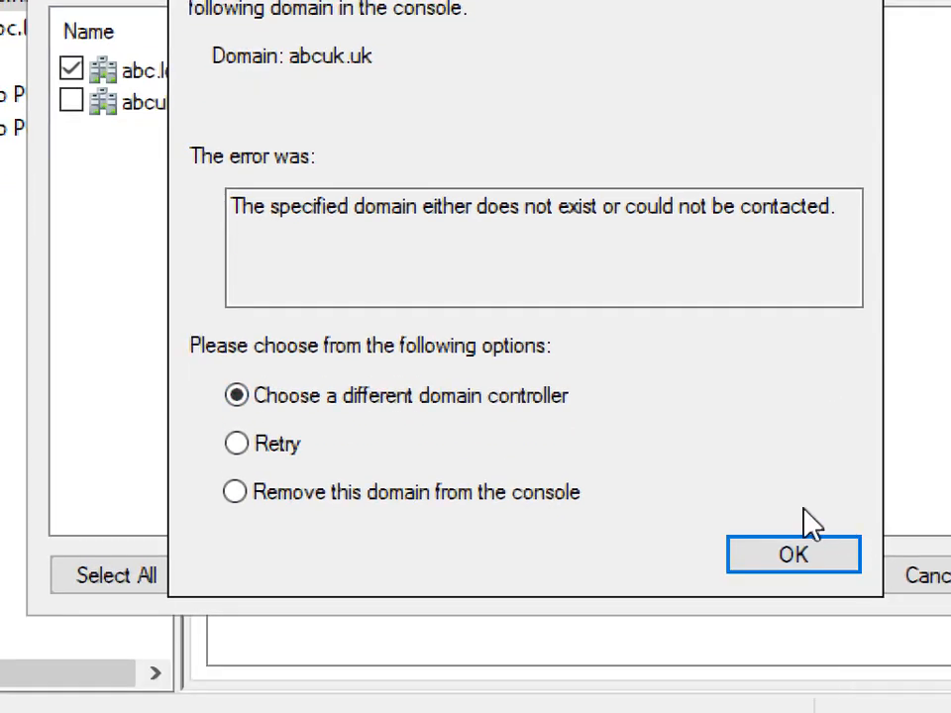
Step: Remove the unreachable abcuk.uk domain from the console and close the domain list
{"action": "left_click", "coordinate": [341, 495]}
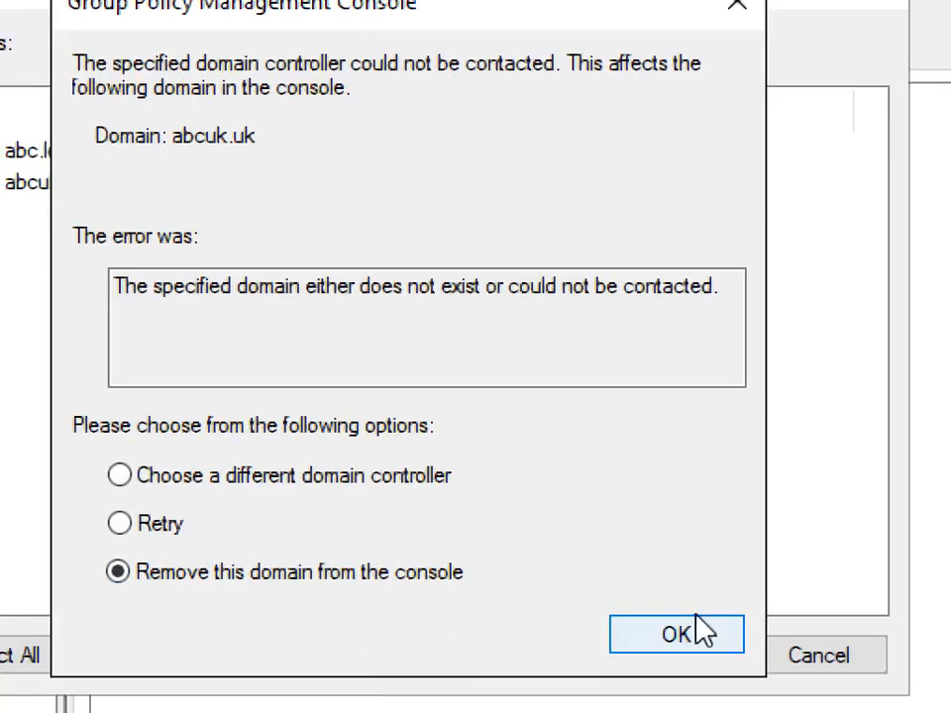
{"action": "left_click", "coordinate": [731, 628]}
{"action": "left_click", "coordinate": [685, 444]}
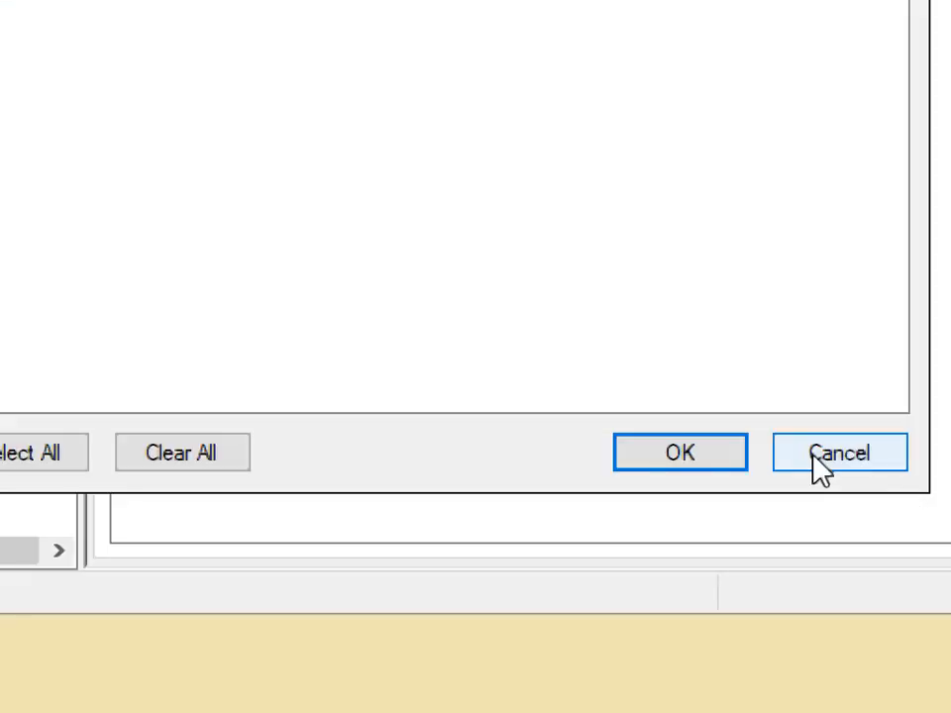
{"action": "left_click", "coordinate": [821, 462]}
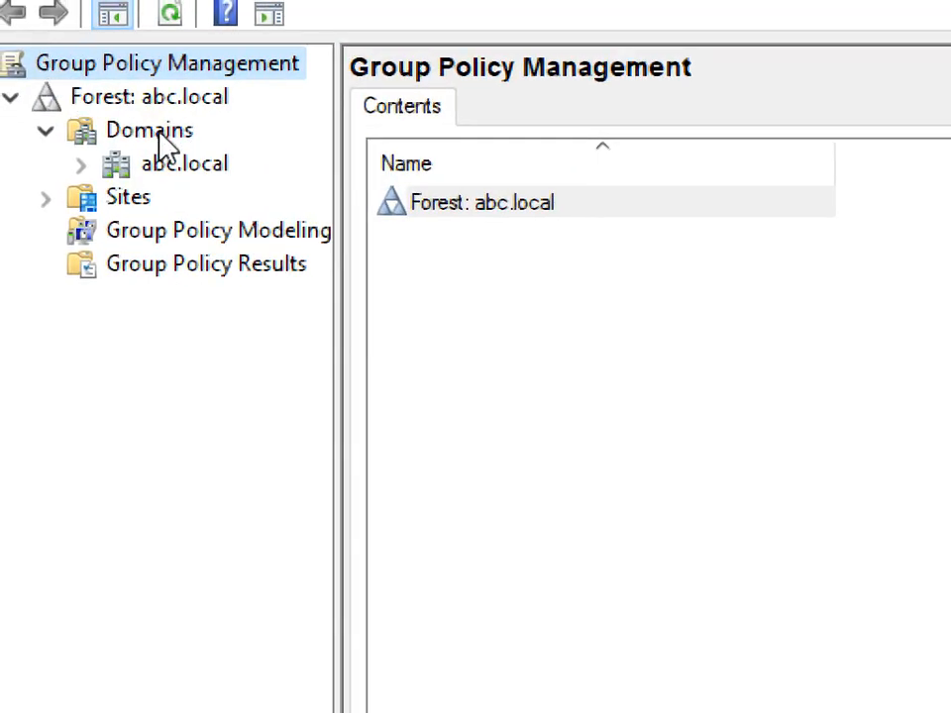
Step: Reopen Show Domains from the Domains node to check that only abc.local is ticked, then close it
{"action": "right_click", "coordinate": [159, 137]}
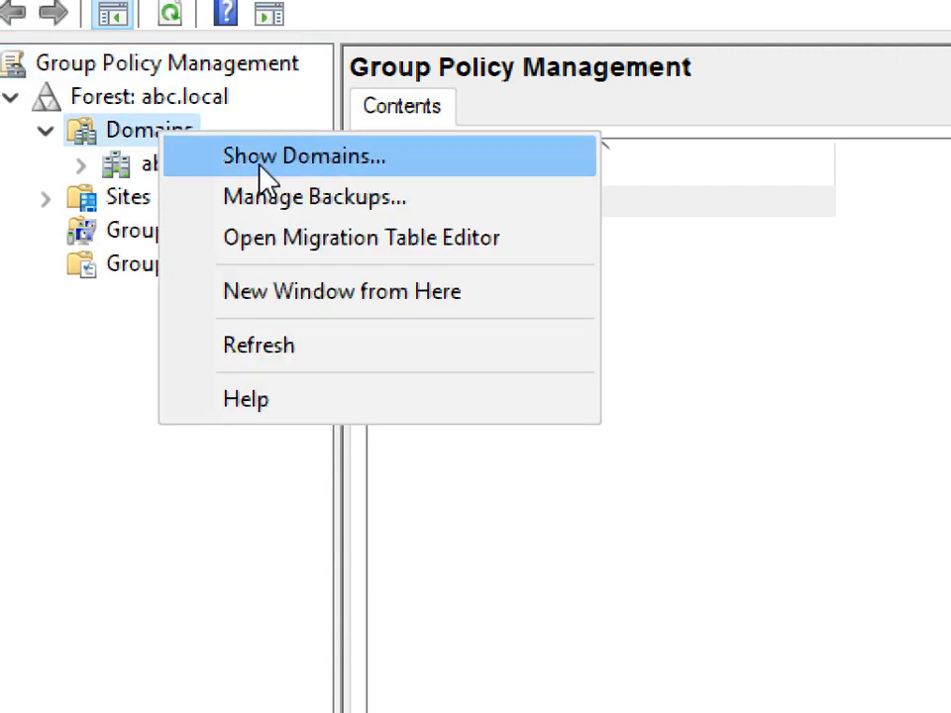
{"action": "left_click", "coordinate": [339, 168]}
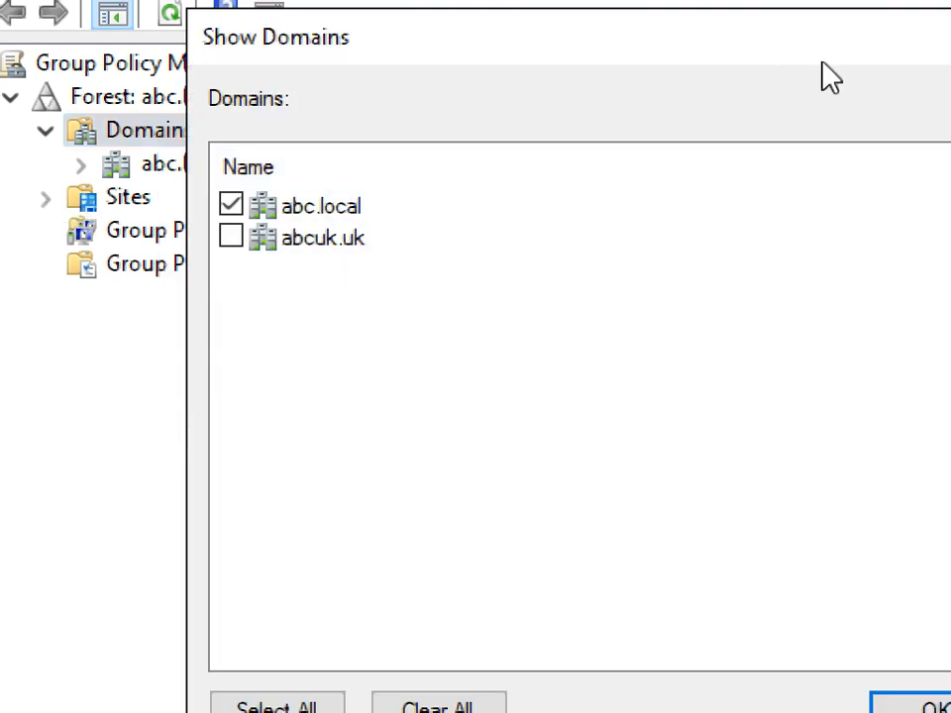
{"action": "left_click_drag", "start_coordinate": [941, 53], "coordinate": [703, 96]}
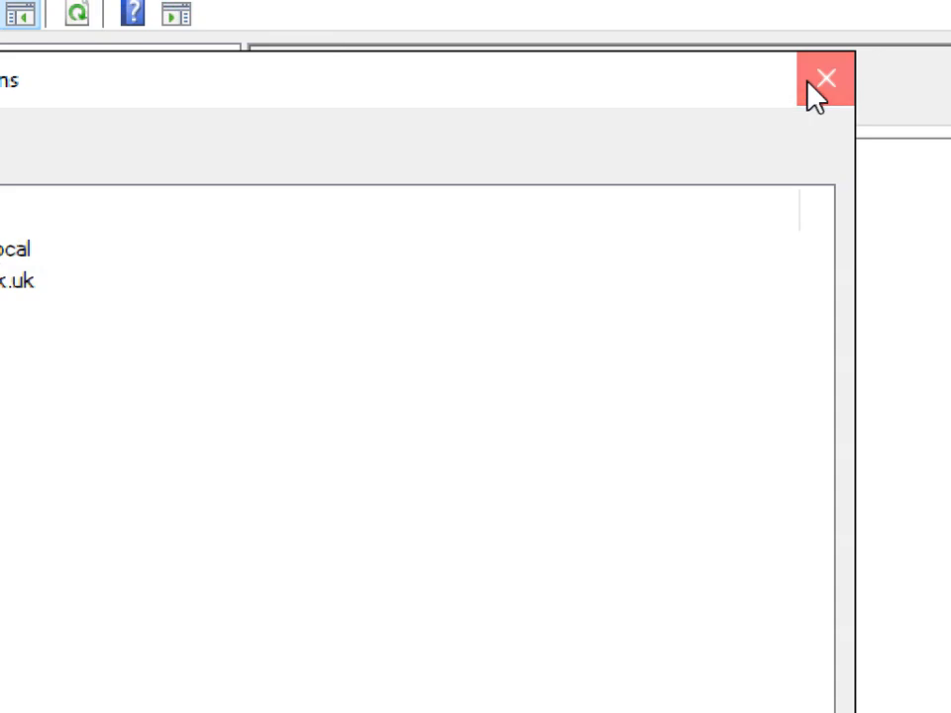
{"action": "left_click", "coordinate": [911, 79]}
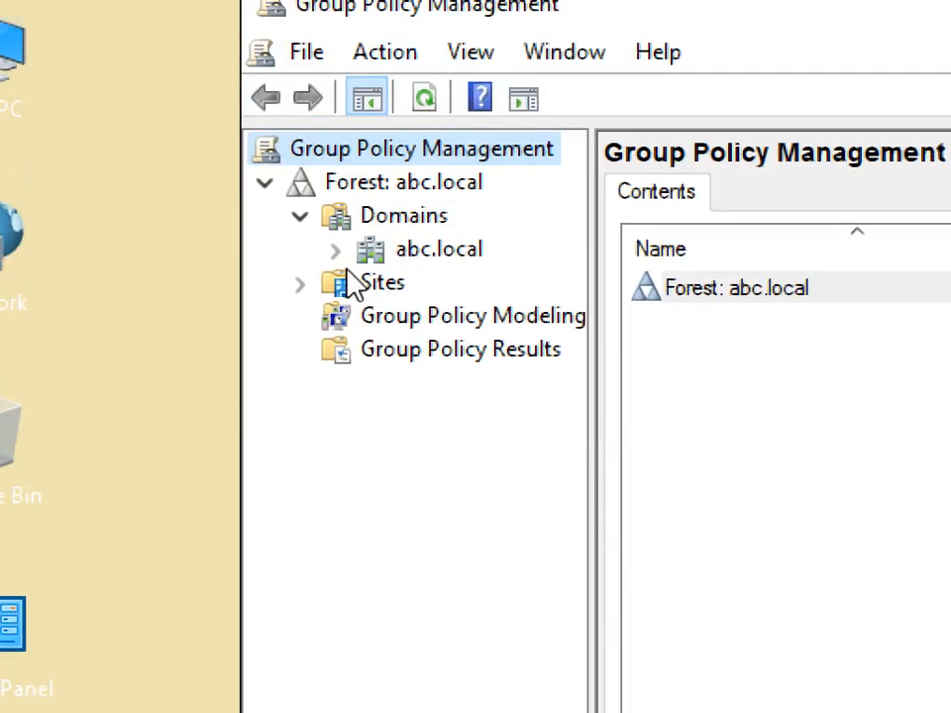
Step: Expand abc.local and widen the tree pane so full names show
{"action": "left_click", "coordinate": [333, 249]}
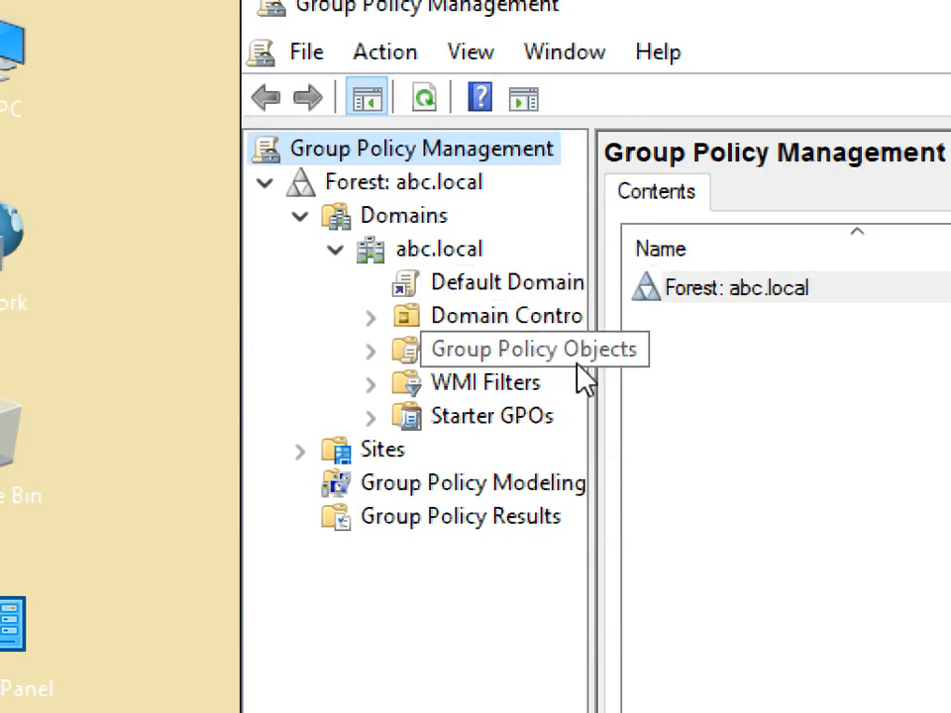
{"action": "left_click_drag", "start_coordinate": [655, 383], "coordinate": [743, 384]}
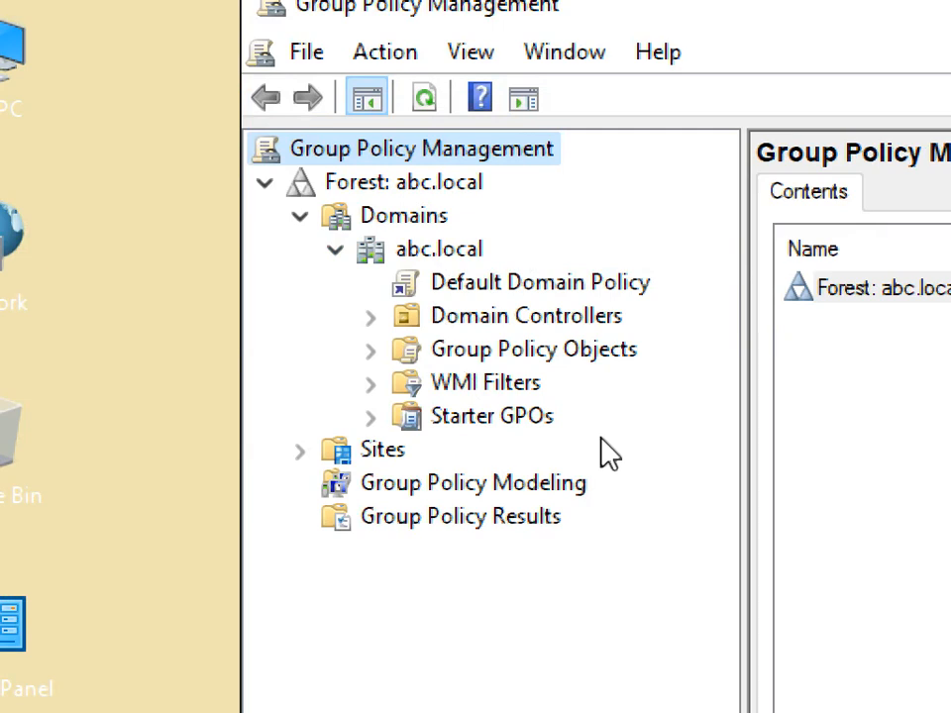
{"action": "right_click", "coordinate": [421, 254]}
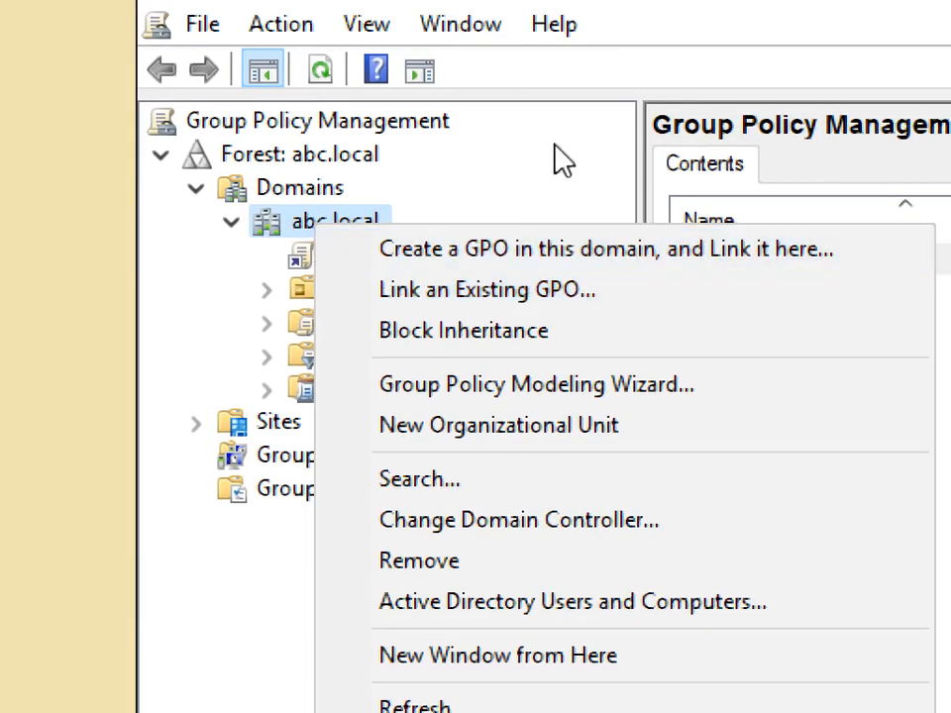
{"action": "left_click", "coordinate": [617, 21]}
Step: Create a new GPO named policy-01 linked to the abc.local domain
{"action": "right_click", "coordinate": [276, 270]}
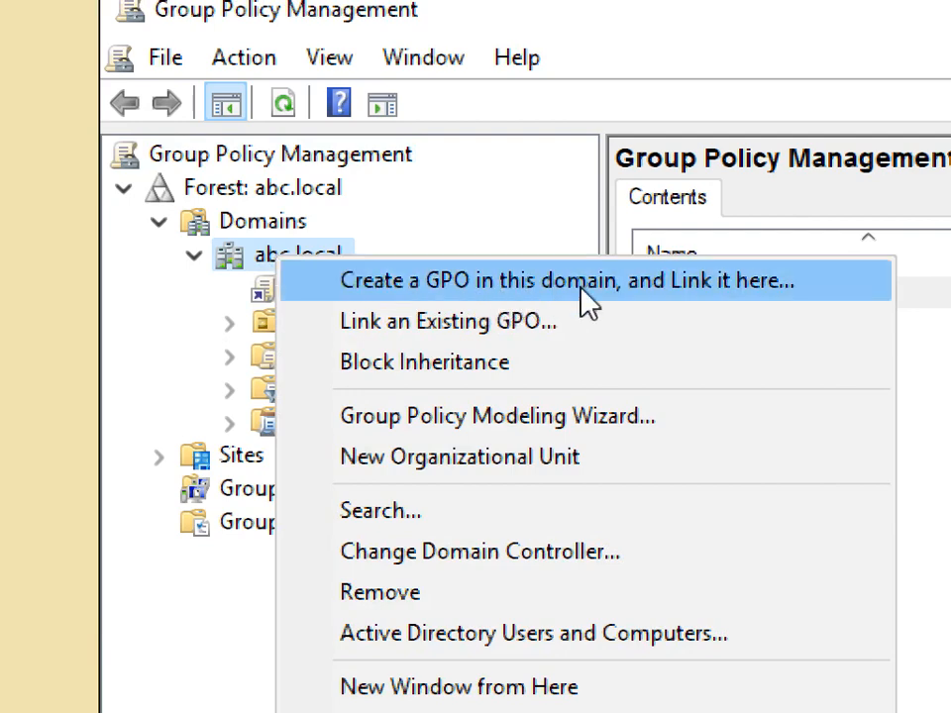
{"action": "left_click", "coordinate": [585, 281]}
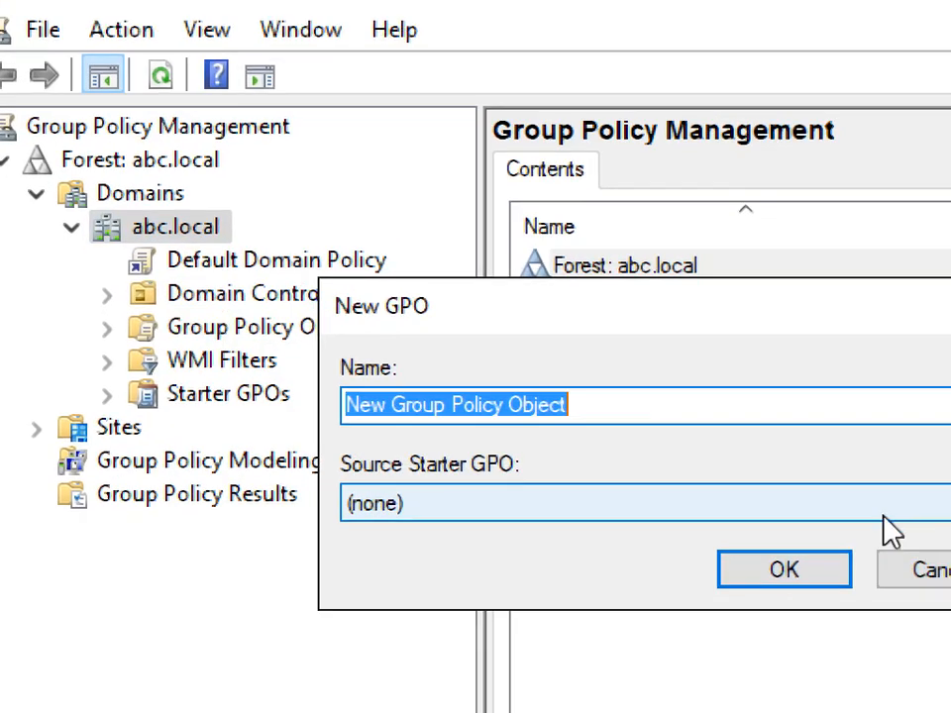
{"action": "key", "text": "BackSpace"}
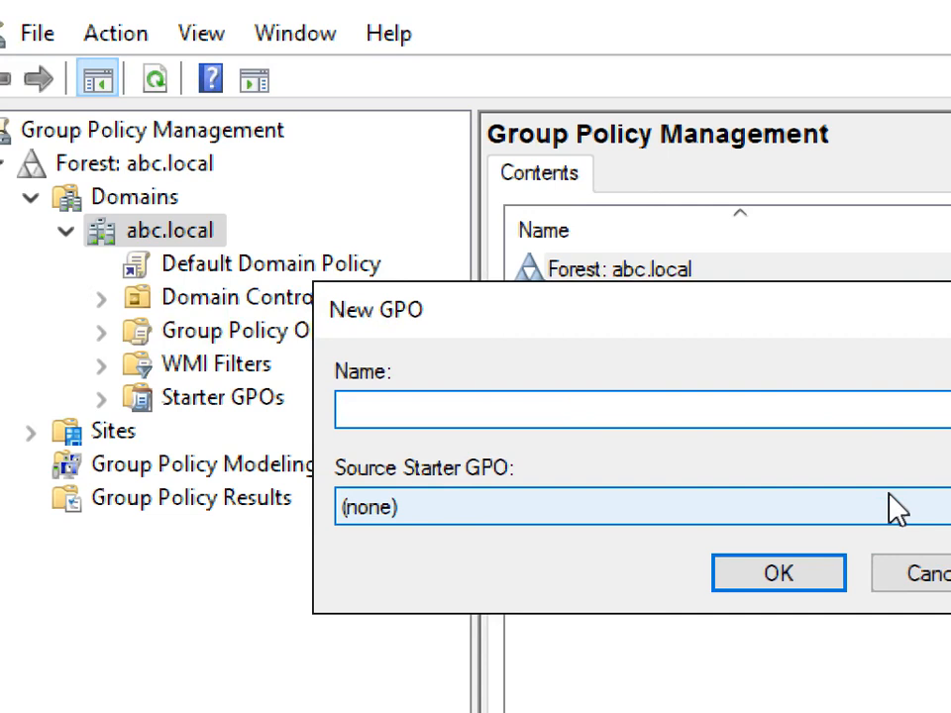
{"action": "type", "text": "policy-01"}
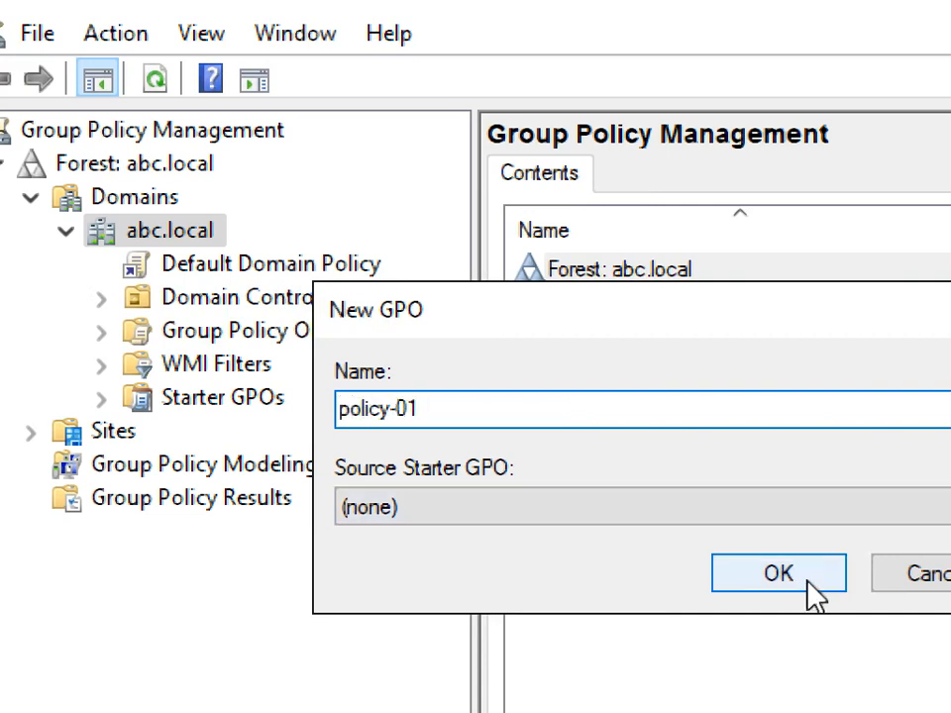
{"action": "left_click", "coordinate": [755, 575]}
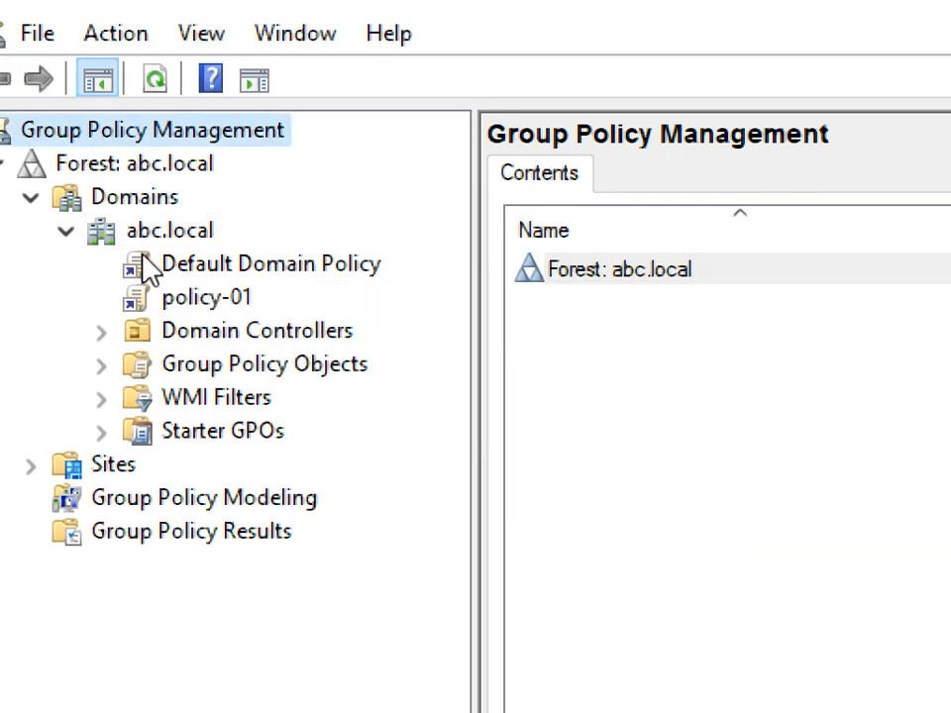
Step: Select the policy-01 link, silence its link warning permanently, and minimize the server VM
{"action": "left_click", "coordinate": [195, 310]}
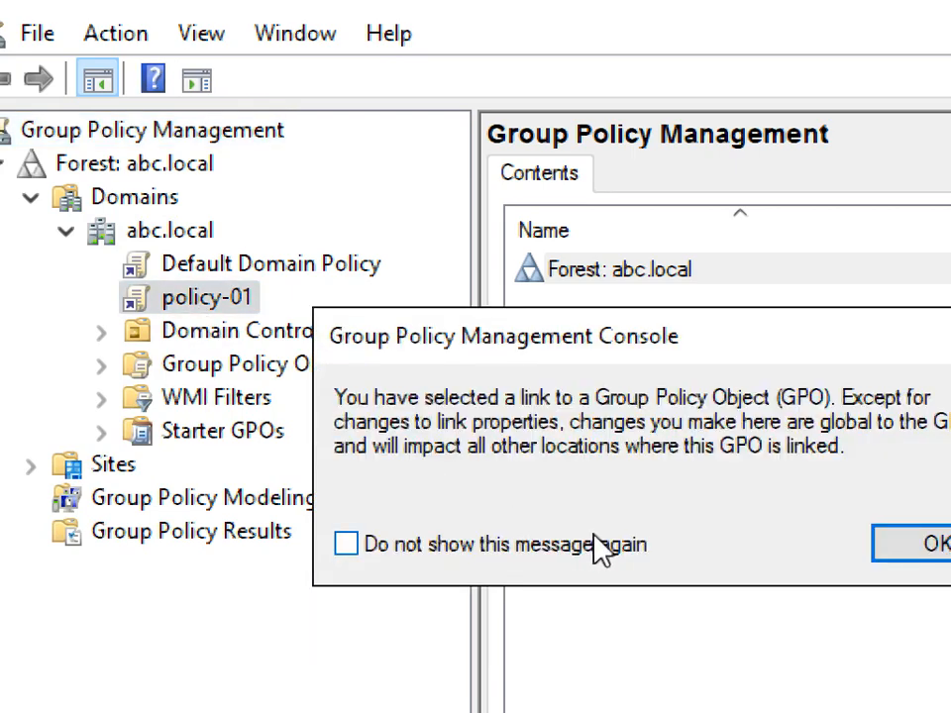
{"action": "left_click", "coordinate": [606, 554]}
{"action": "left_click", "coordinate": [936, 546]}
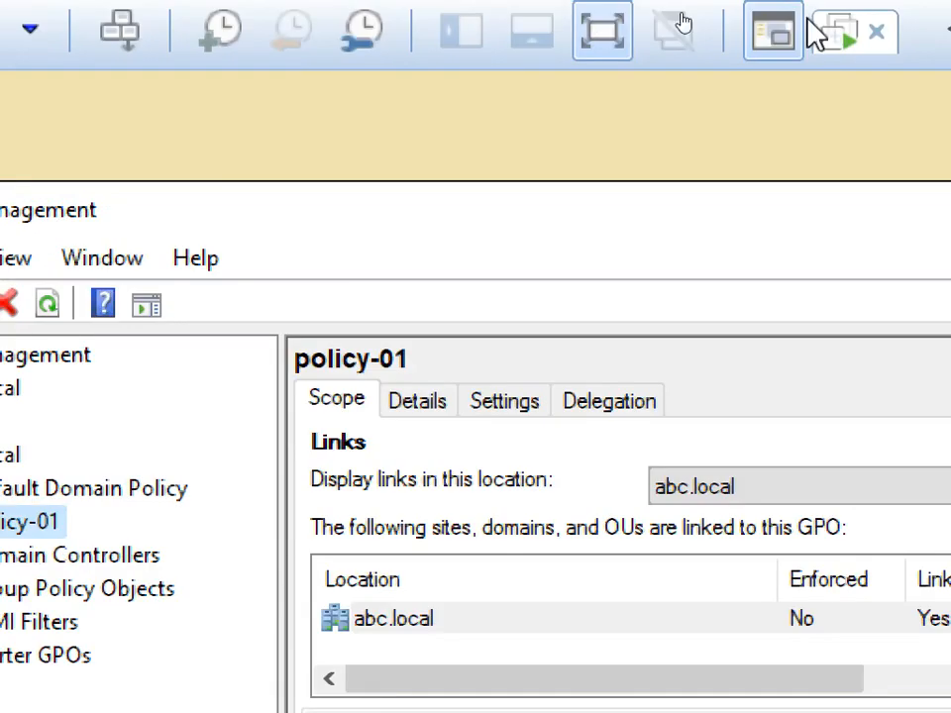
{"action": "left_click", "coordinate": [919, 31]}
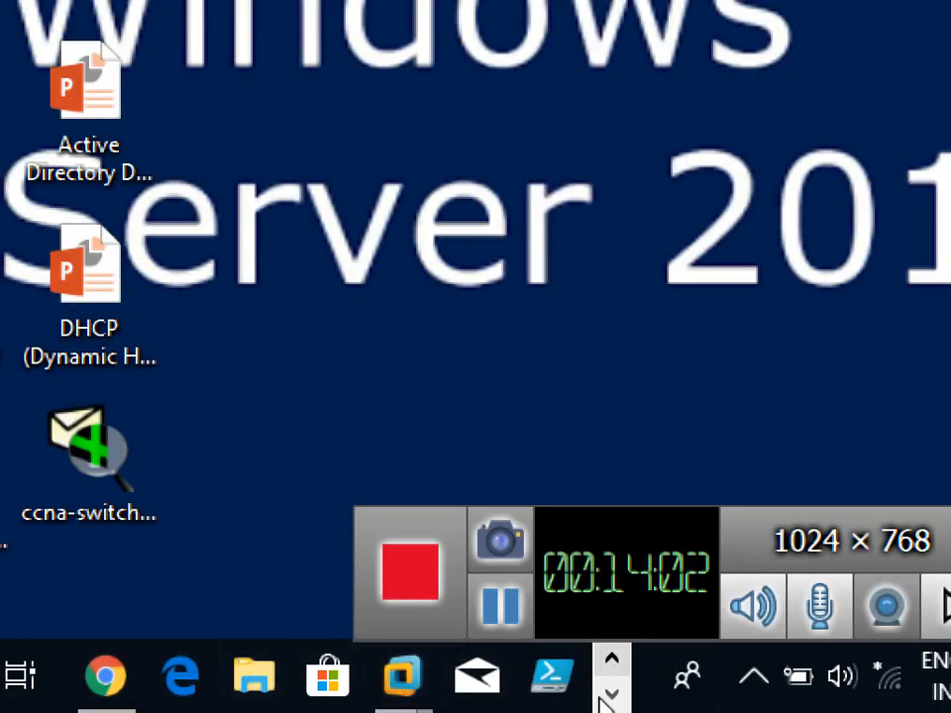
Step: Bring up the Group Policy notes in Paint and briefly highlight GPME
{"action": "left_click", "coordinate": [612, 694]}
{"action": "left_click", "coordinate": [382, 693]}
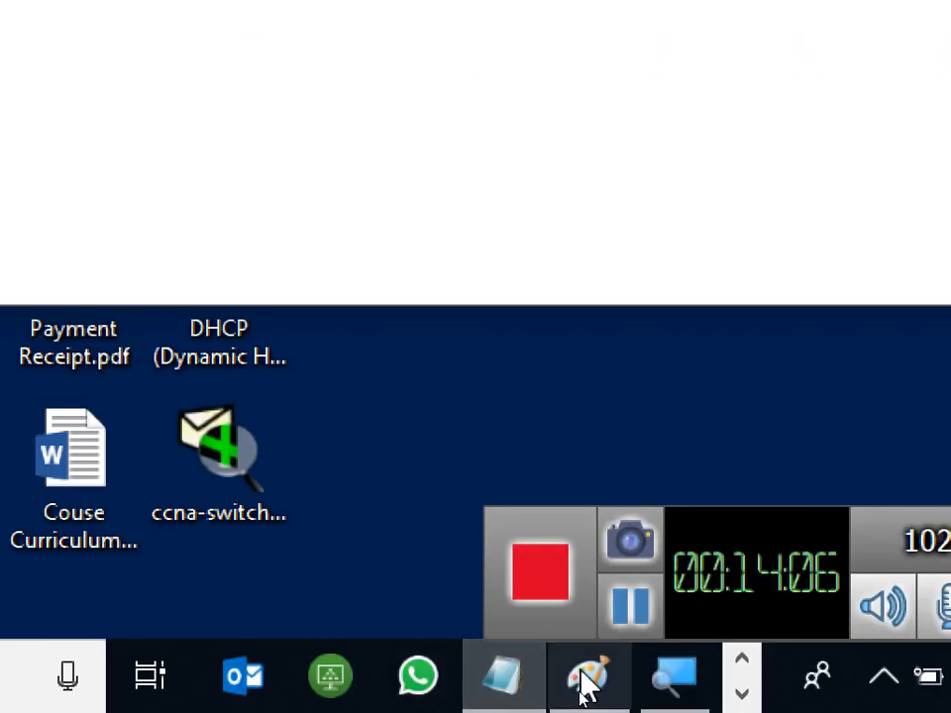
{"action": "left_click", "coordinate": [582, 675]}
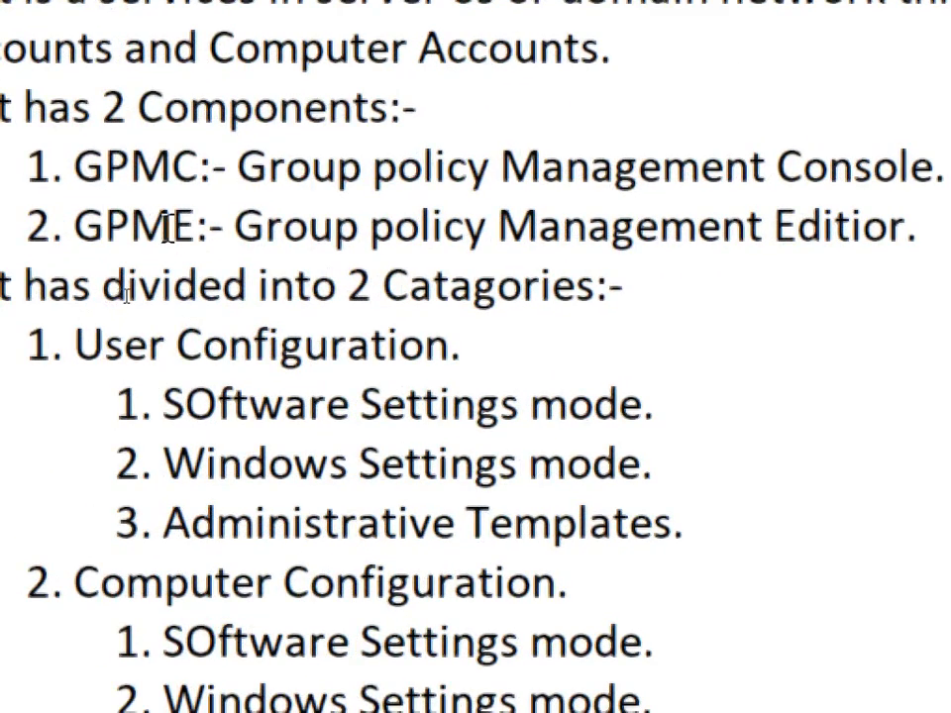
{"action": "left_click_drag", "start_coordinate": [77, 232], "coordinate": [193, 241]}
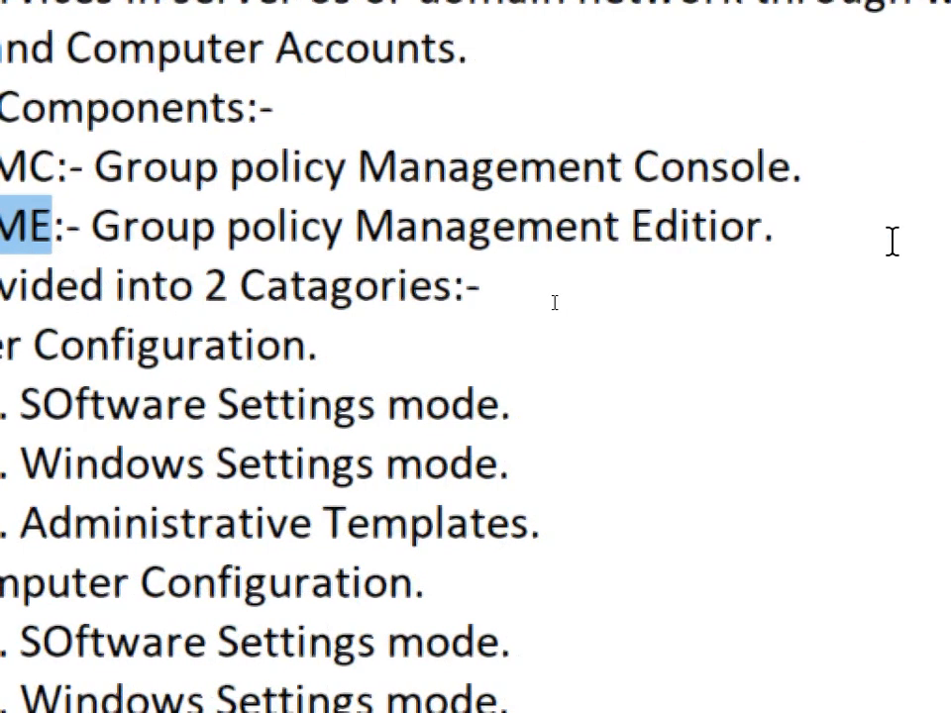
{"action": "left_click", "coordinate": [838, 230]}
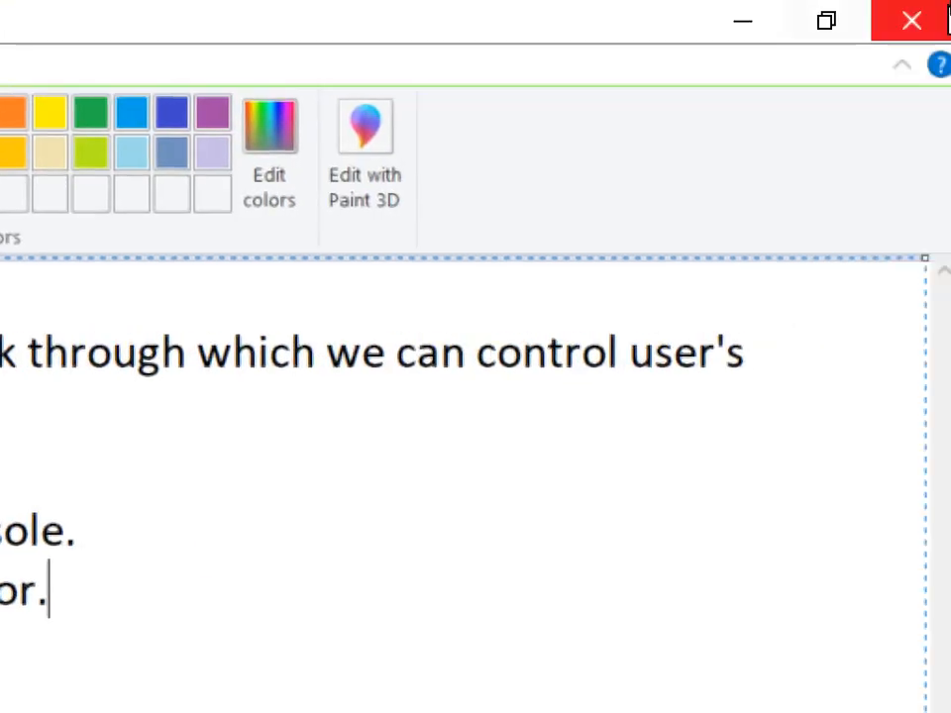
Step: Minimize Paint and Notepad, then switch back to the Server-02 virtual machine
{"action": "left_click", "coordinate": [726, 33]}
{"action": "left_click", "coordinate": [555, 88]}
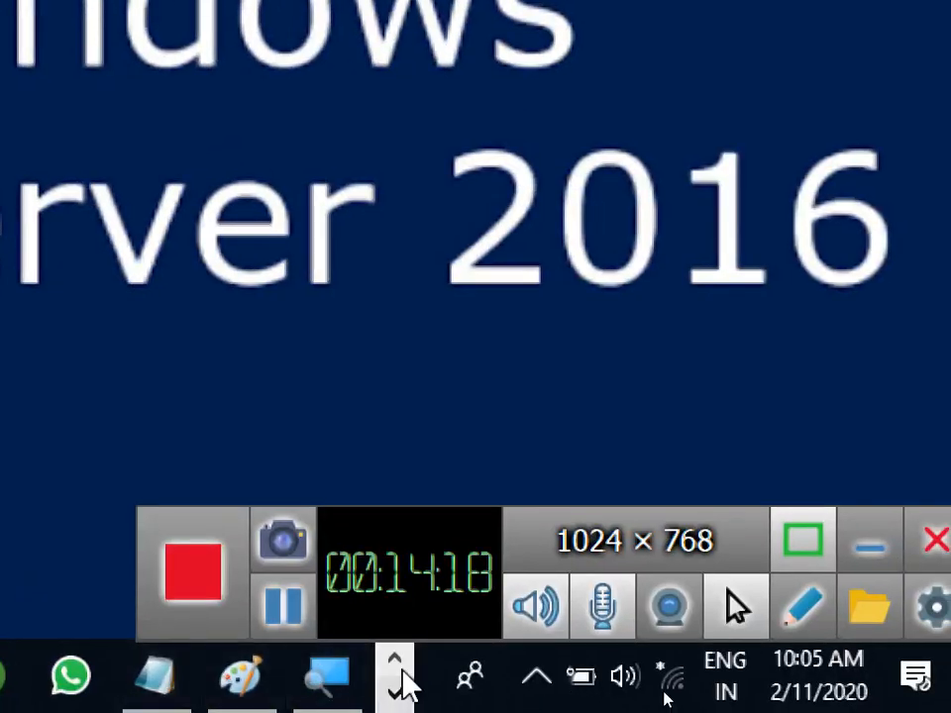
{"action": "left_click", "coordinate": [394, 694]}
{"action": "left_click", "coordinate": [181, 684]}
{"action": "left_click", "coordinate": [308, 494]}
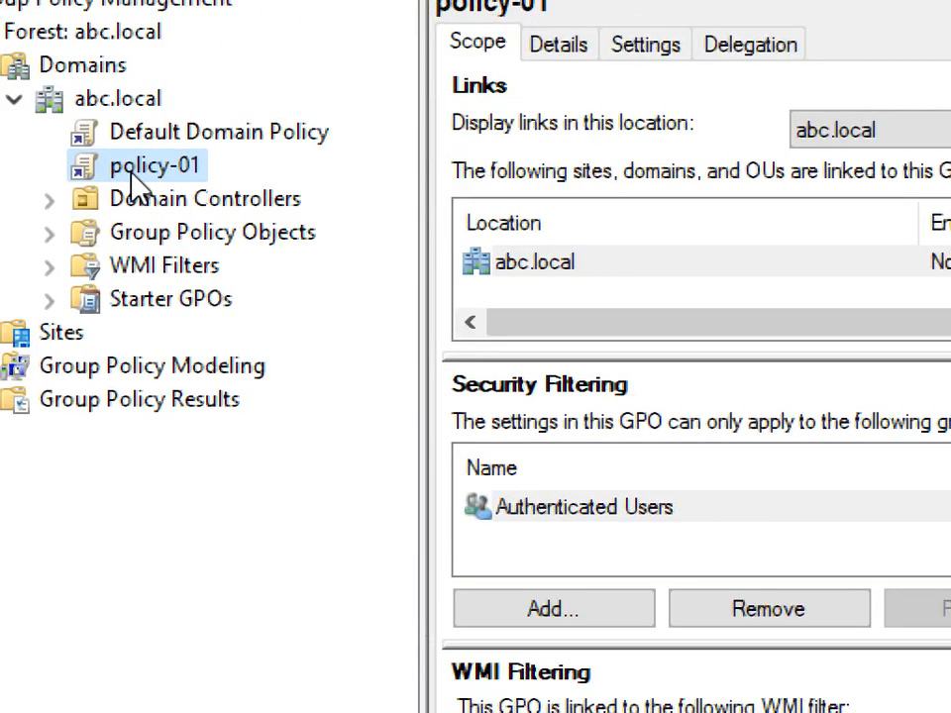
Step: Open policy-01 in the Group Policy Management Editor
{"action": "right_click", "coordinate": [130, 174]}
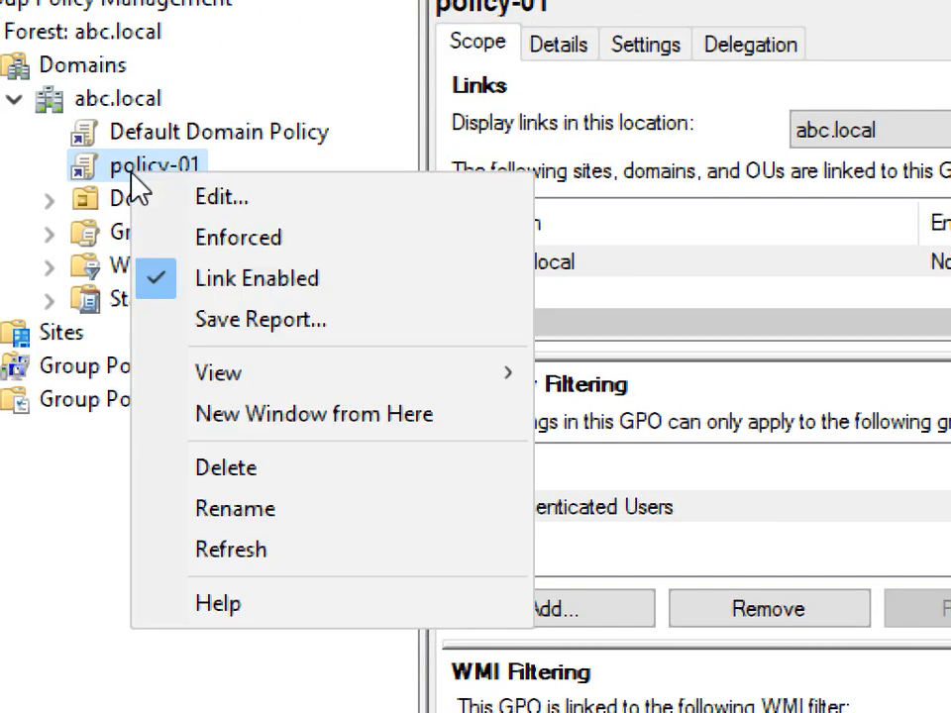
{"action": "left_click", "coordinate": [227, 198]}
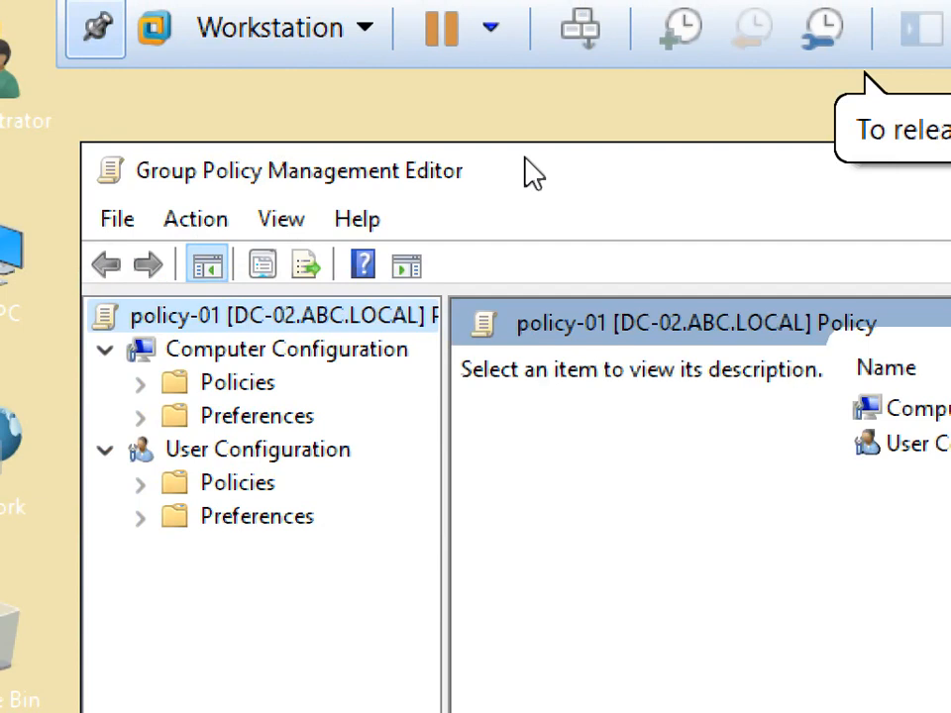
{"action": "left_click_drag", "start_coordinate": [525, 171], "coordinate": [485, 123]}
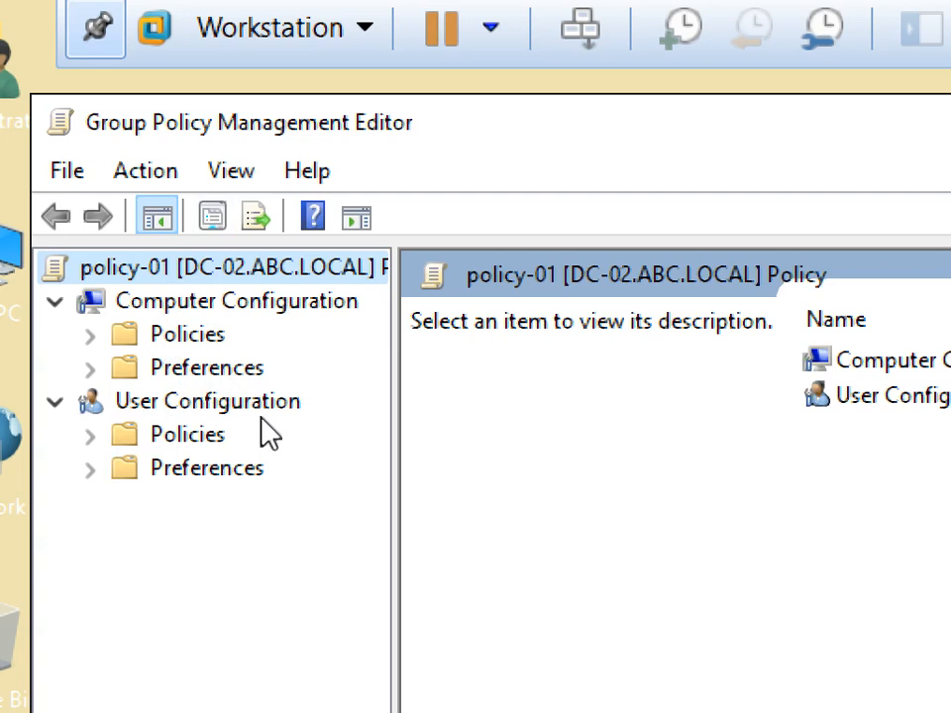
Step: Expand the Policies folders under Computer and User Configuration, then hide the VM
{"action": "left_click", "coordinate": [93, 337]}
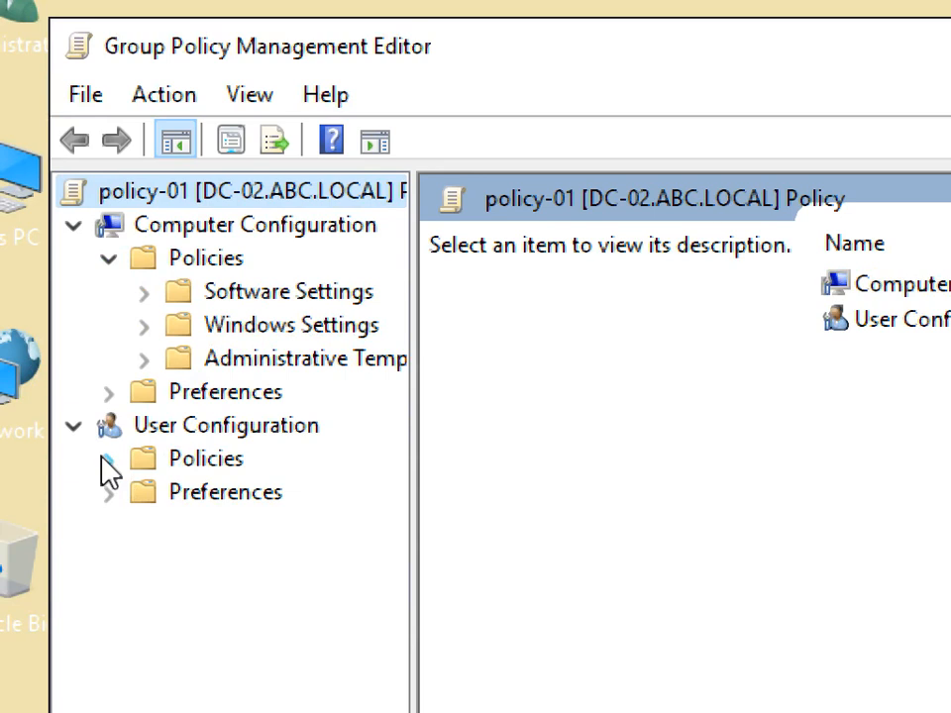
{"action": "left_click", "coordinate": [105, 459]}
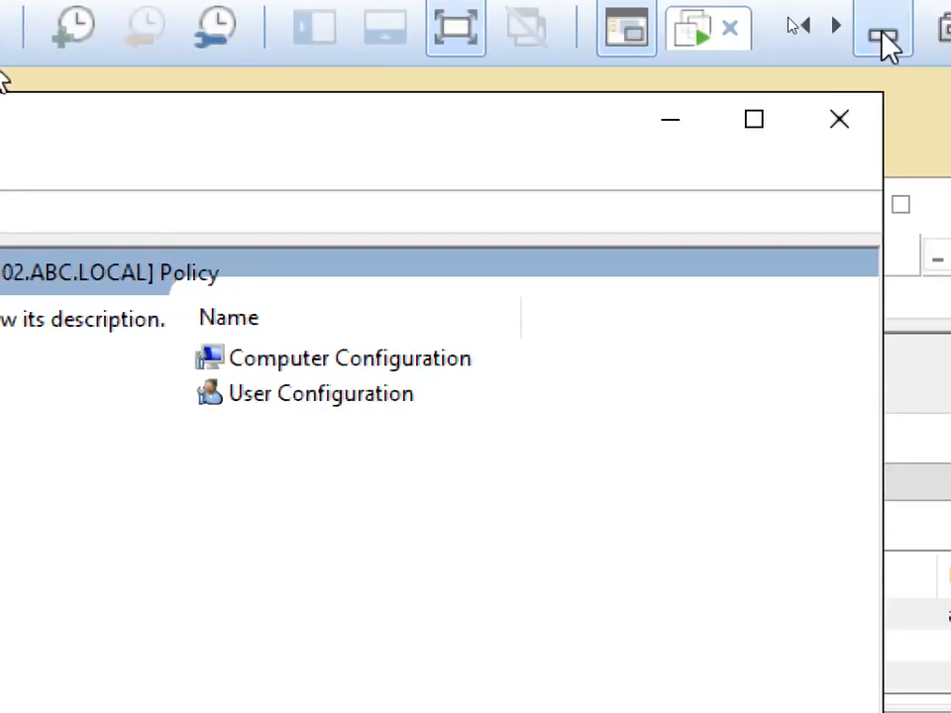
{"action": "left_click", "coordinate": [880, 33]}
Step: Turn off Magnifier and switch to the Paint notes on Group Policies
{"action": "left_click", "coordinate": [806, 694]}
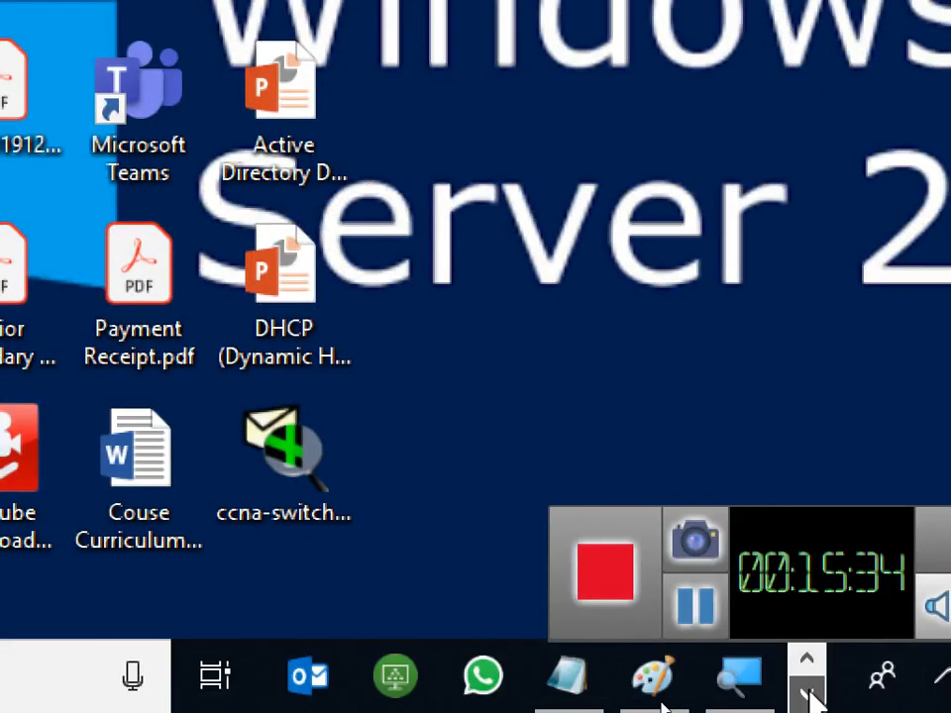
{"action": "left_click", "coordinate": [741, 675]}
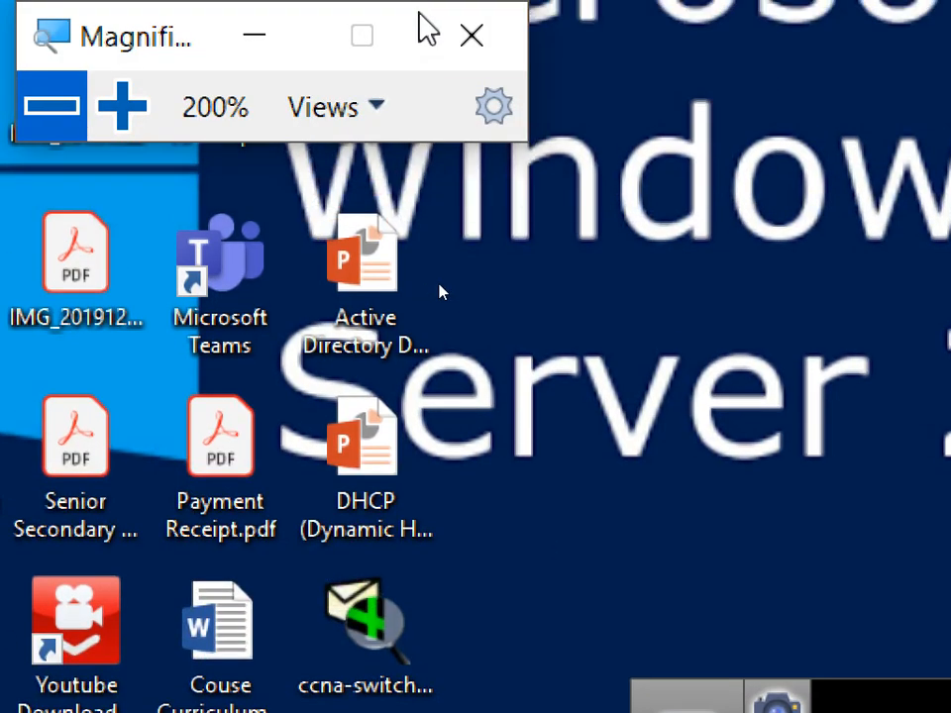
{"action": "left_click", "coordinate": [472, 35]}
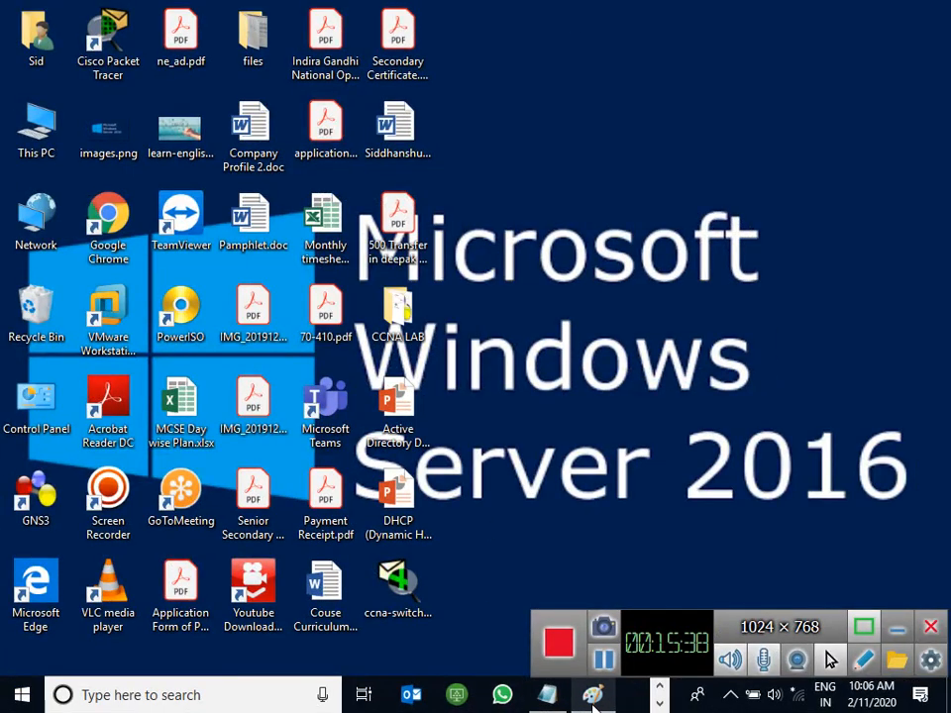
{"action": "left_click", "coordinate": [592, 695]}
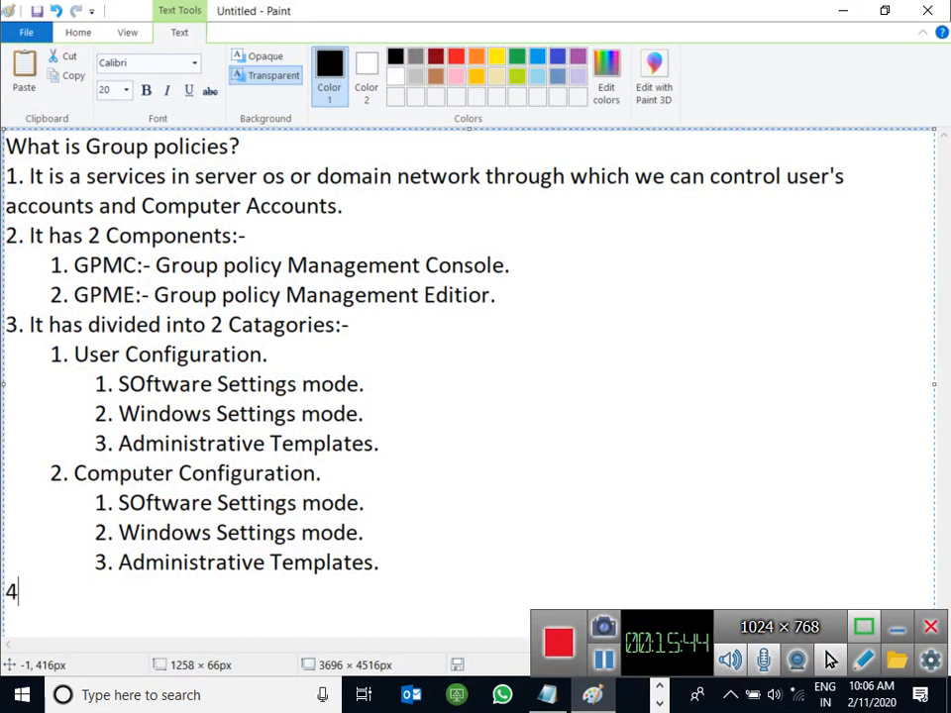
Step: Start a maximized blank Paint canvas with a full-width text box at size 20
{"action": "key", "text": "BackSpace"}
{"action": "key", "text": "BackSpace"}
{"action": "key", "text": "super+r"}
{"action": "key", "text": "Return"}
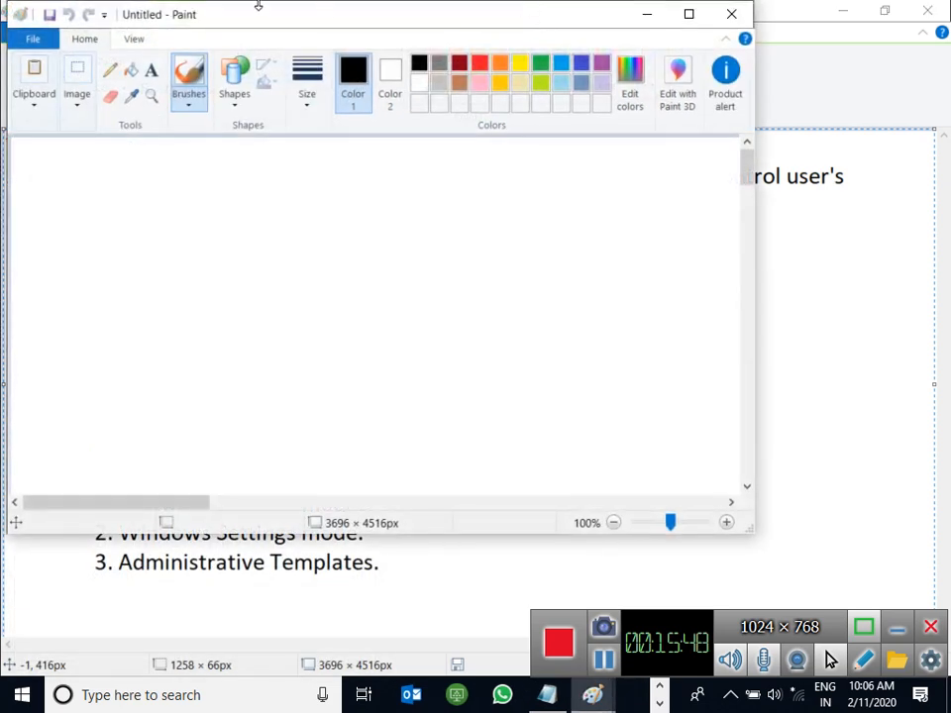
{"action": "double_click", "coordinate": [233, 23]}
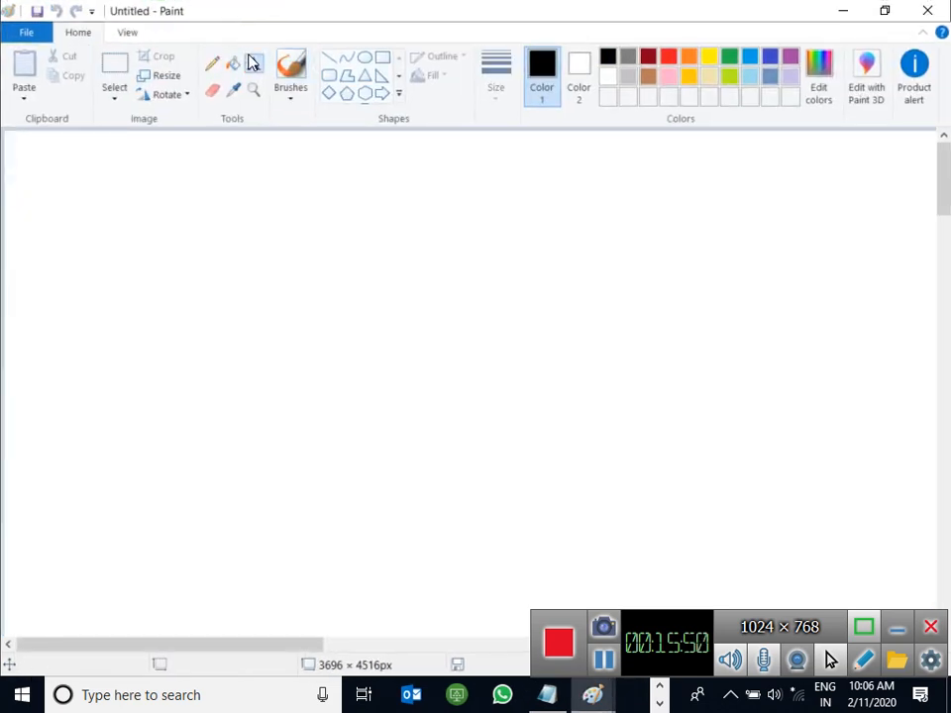
{"action": "left_click", "coordinate": [9, 147]}
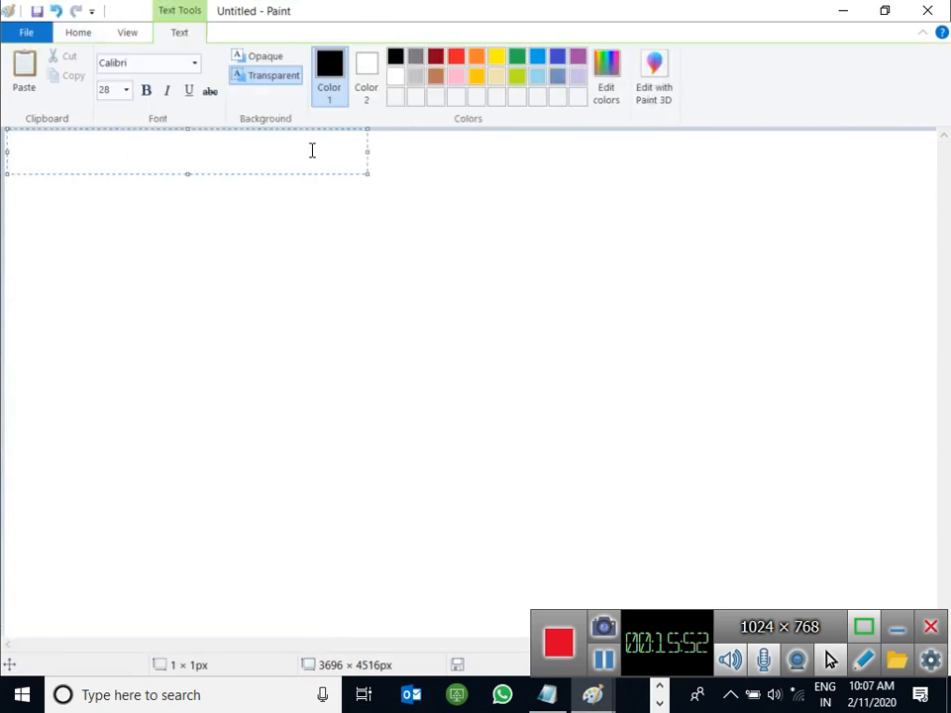
{"action": "left_click_drag", "start_coordinate": [365, 152], "coordinate": [934, 128]}
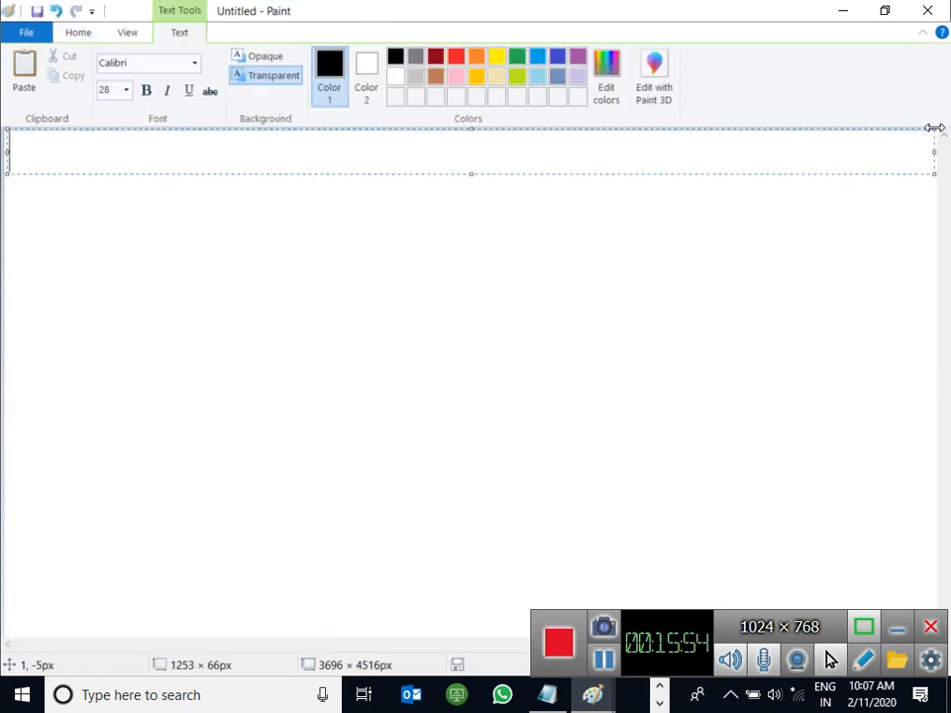
{"action": "left_click", "coordinate": [127, 91]}
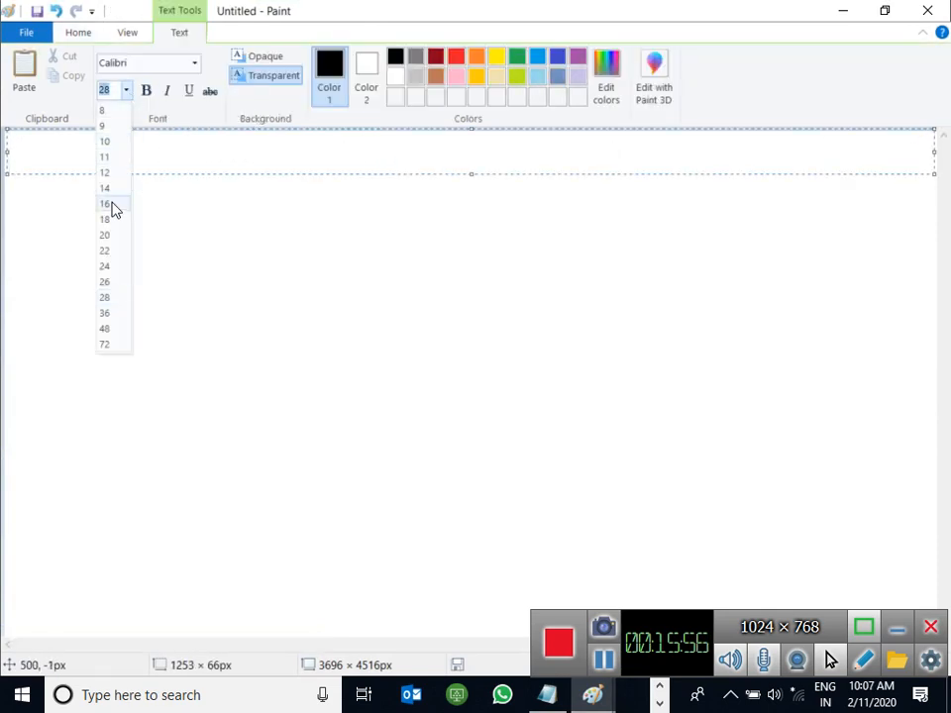
{"action": "left_click", "coordinate": [107, 235]}
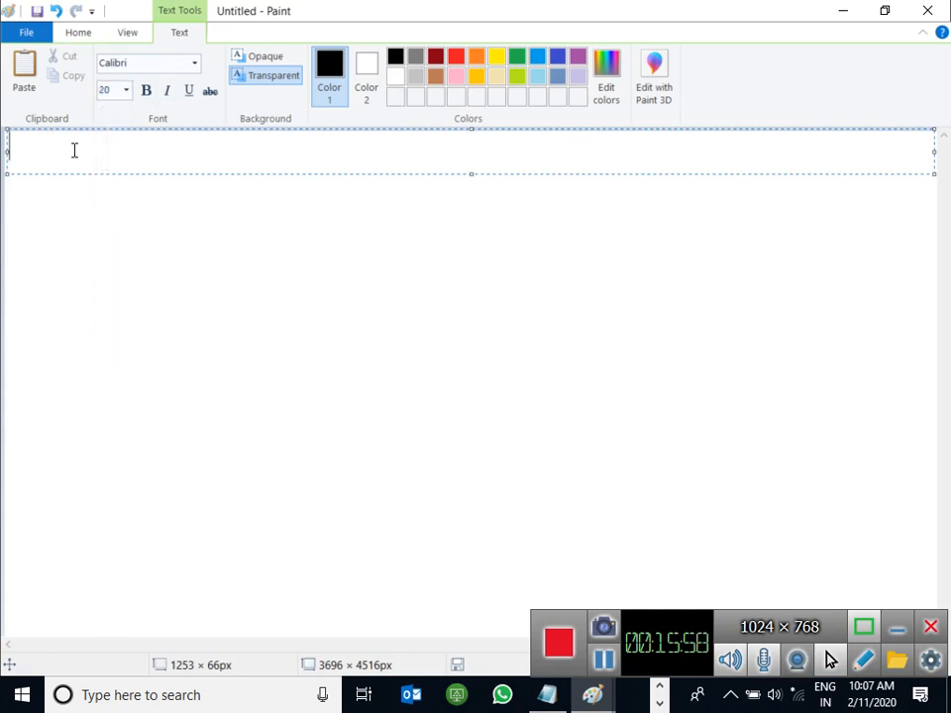
Step: Type the heading '4. Group policy Objects' and start a new line
{"action": "type", "text": "4. Gouy"}
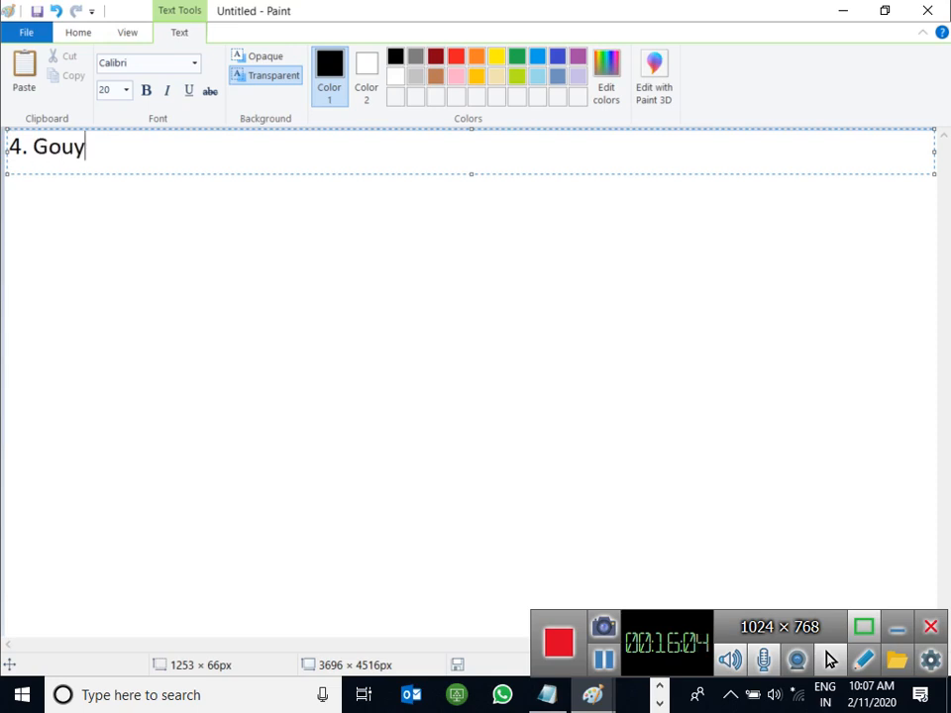
{"action": "key", "text": "BackSpace"}
{"action": "key", "text": "BackSpace"}
{"action": "key", "text": "BackSpace"}
{"action": "type", "text": "roup po"}
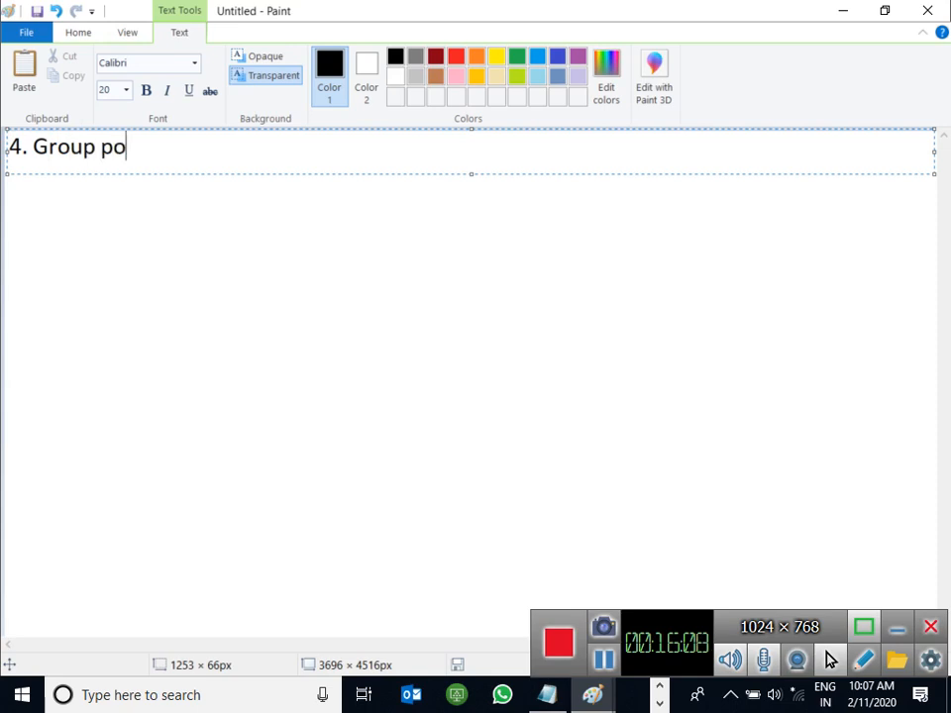
{"action": "type", "text": "licy Objects:-"}
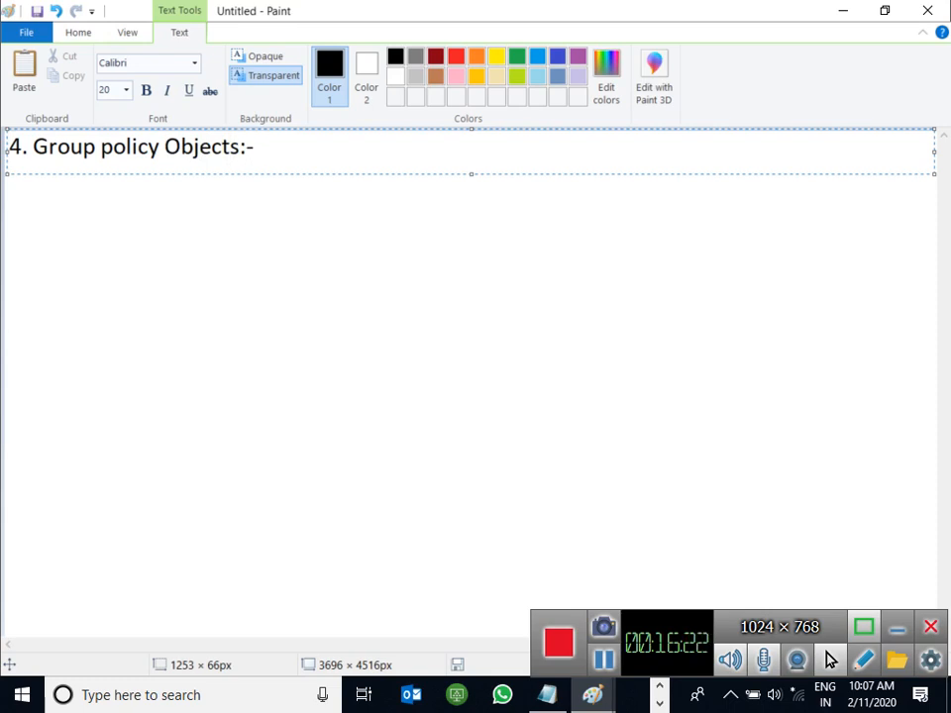
{"action": "key", "text": "Return"}
Step: Type 'It is a Container it is used to contain policies.' below the heading
{"action": "type", "text": "It si"}
{"action": "key", "text": "BackSpace"}
{"action": "key", "text": "BackSpace"}
{"action": "type", "text": "ia"}
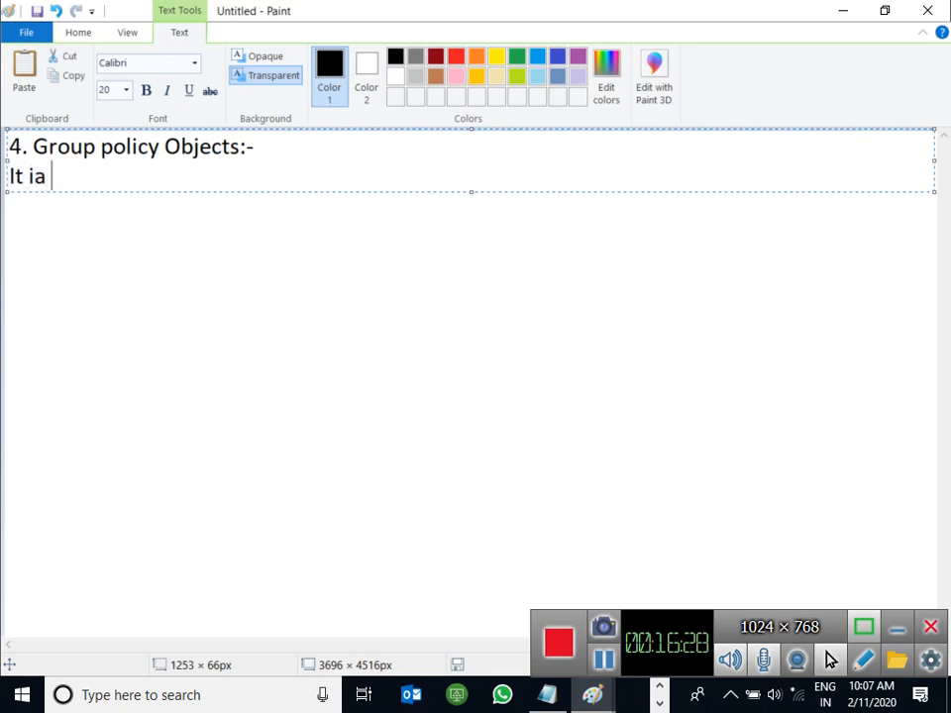
{"action": "key", "text": "Num_Lock"}
{"action": "key", "text": "BackSpace"}
{"action": "type", "text": "s"}
{"action": "key", "text": "Num_Lock"}
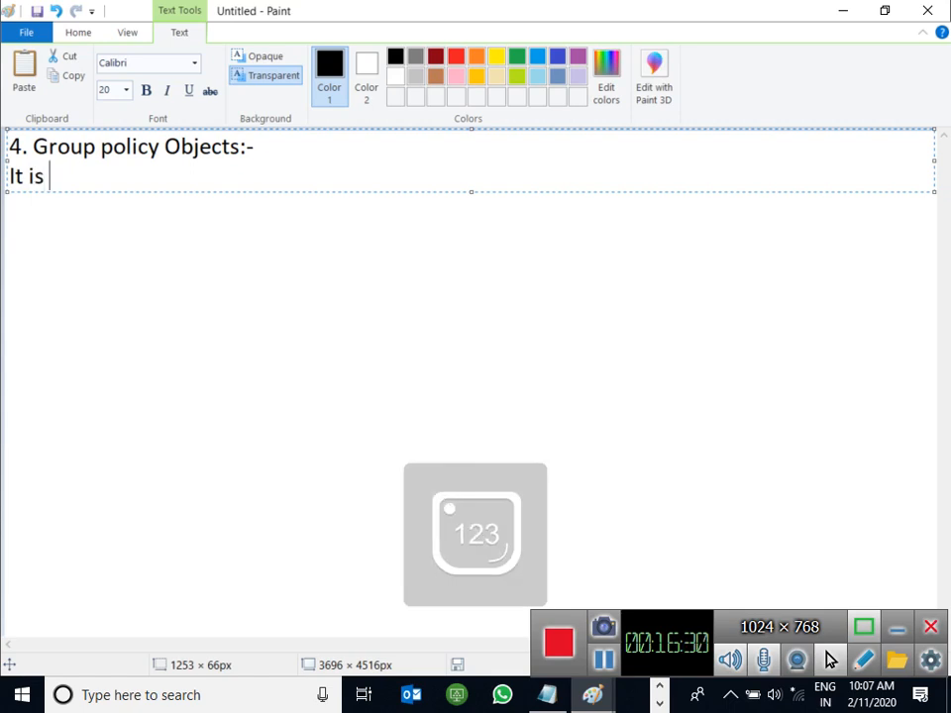
{"action": "type", "text": "a "}
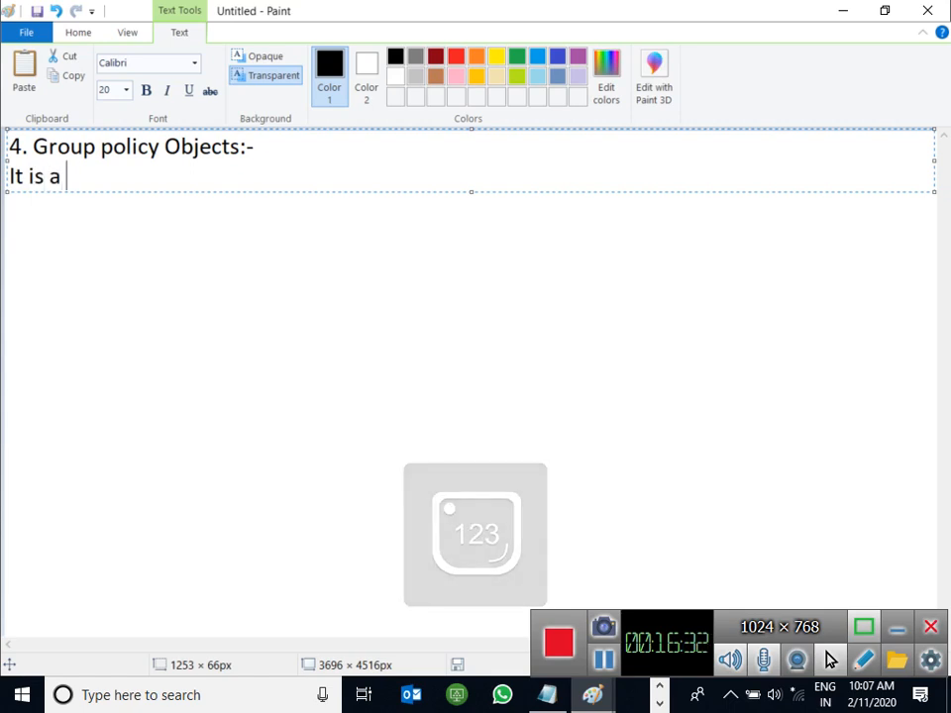
{"action": "type", "text": "Contaun"}
{"action": "key", "text": "BackSpace"}
{"action": "key", "text": "BackSpace"}
{"action": "type", "text": "iner"}
{"action": "type", "text": " it i"}
{"action": "key", "text": "BackSpace"}
{"action": "key", "text": "BackSpace"}
{"action": "key", "text": "BackSpace"}
{"action": "type", "text": "it "}
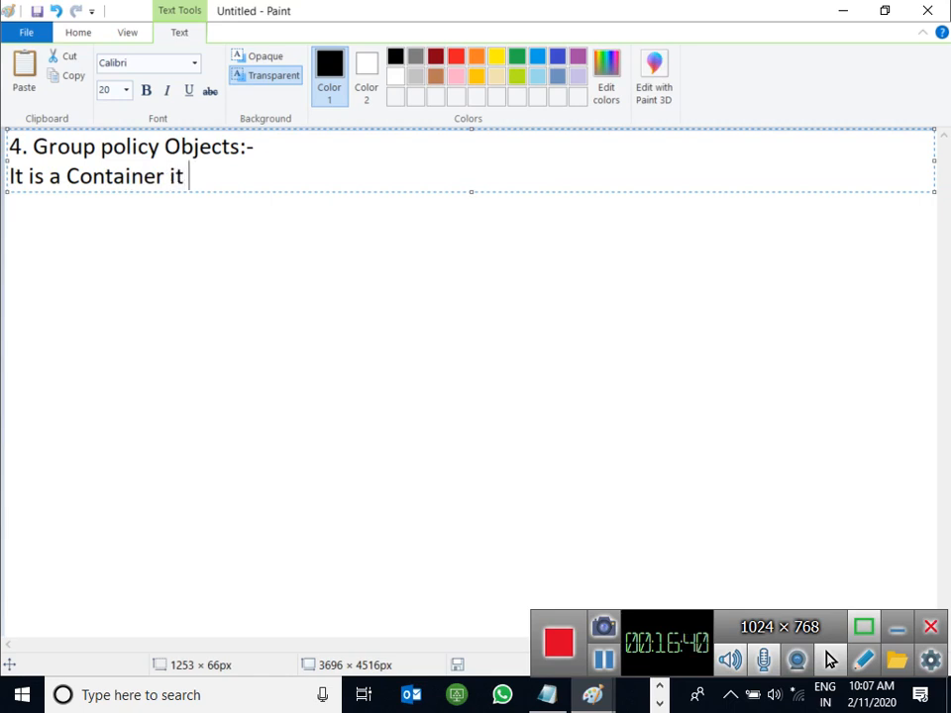
{"action": "type", "text": "is "}
{"action": "type", "text": "use"}
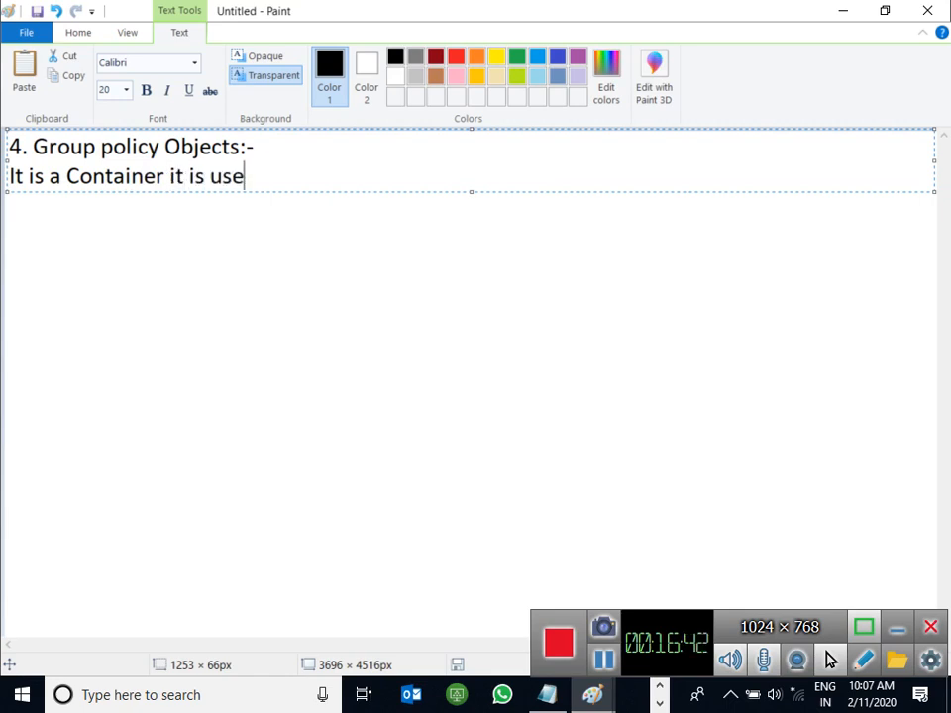
{"action": "type", "text": "d to contain "}
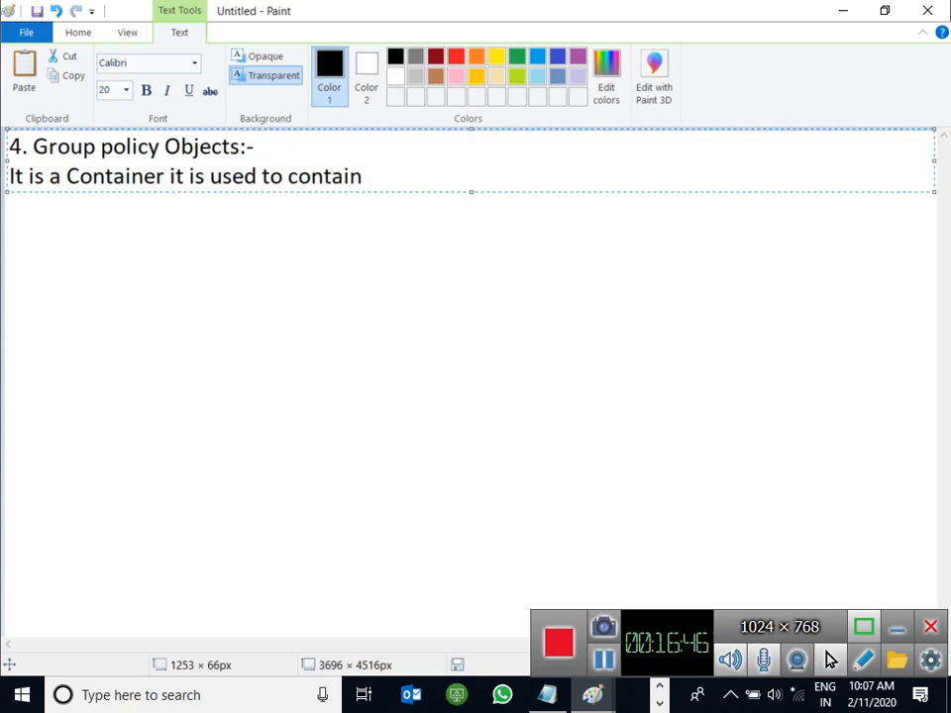
{"action": "type", "text": "policies"}
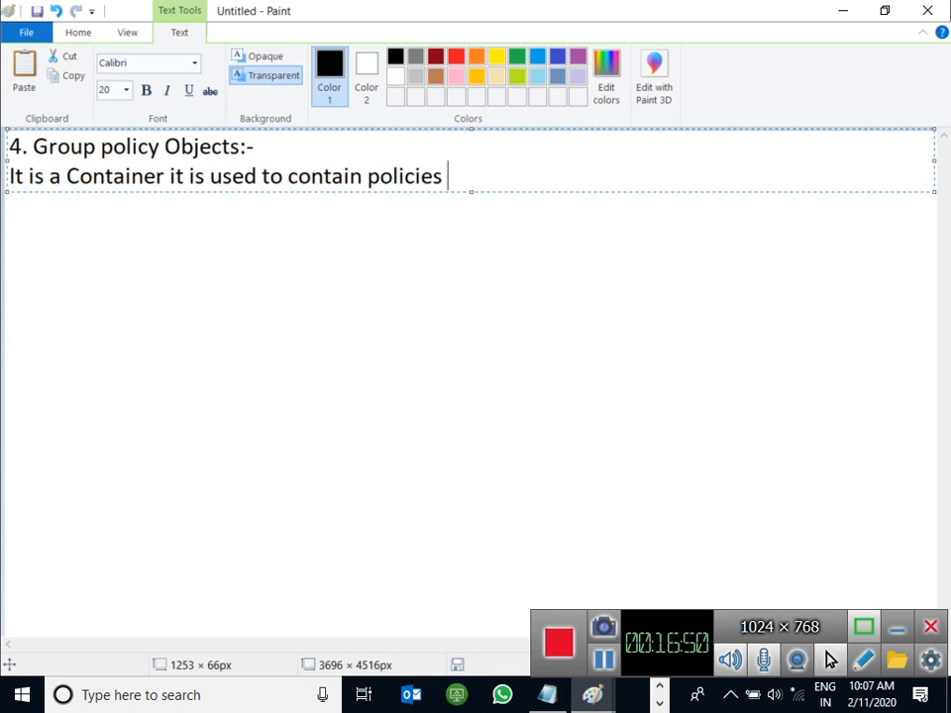
{"action": "type", "text": " which we"}
{"action": "key", "text": "BackSpace"}
{"action": "key", "text": "BackSpace"}
{"action": "key", "text": "BackSpace"}
{"action": "key", "text": "BackSpace"}
{"action": "key", "text": "BackSpace"}
{"action": "key", "text": "BackSpace"}
{"action": "key", "text": "BackSpace"}
{"action": "key", "text": "BackSpace"}
{"action": "key", "text": "BackSpace"}
{"action": "key", "text": "super+r"}
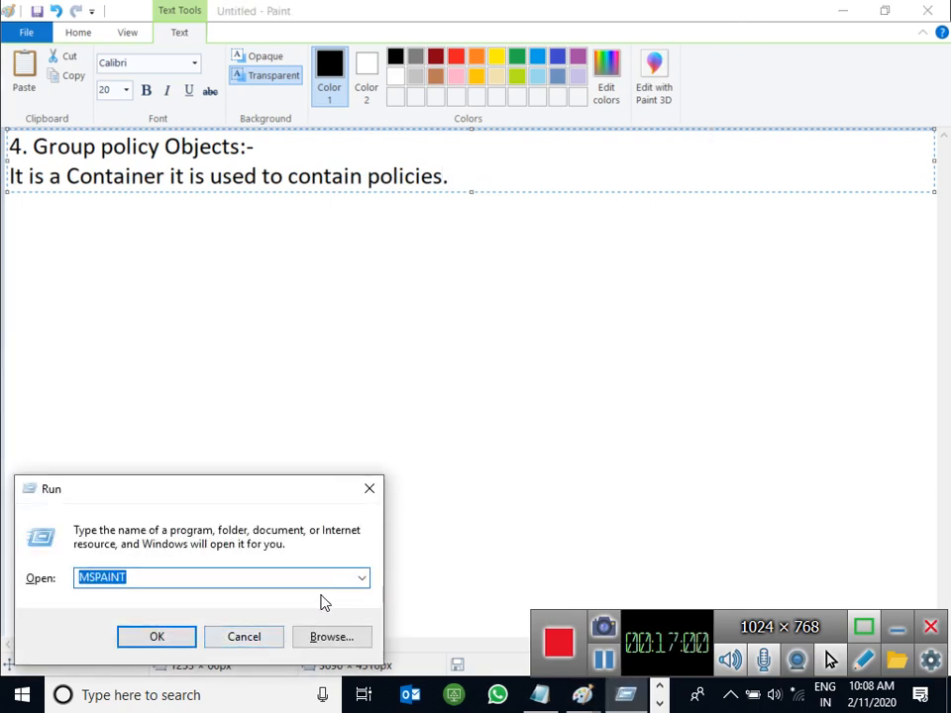
Step: Commit the typed notes and minimize Paint, leaving the Run box open
{"action": "left_click", "coordinate": [363, 577]}
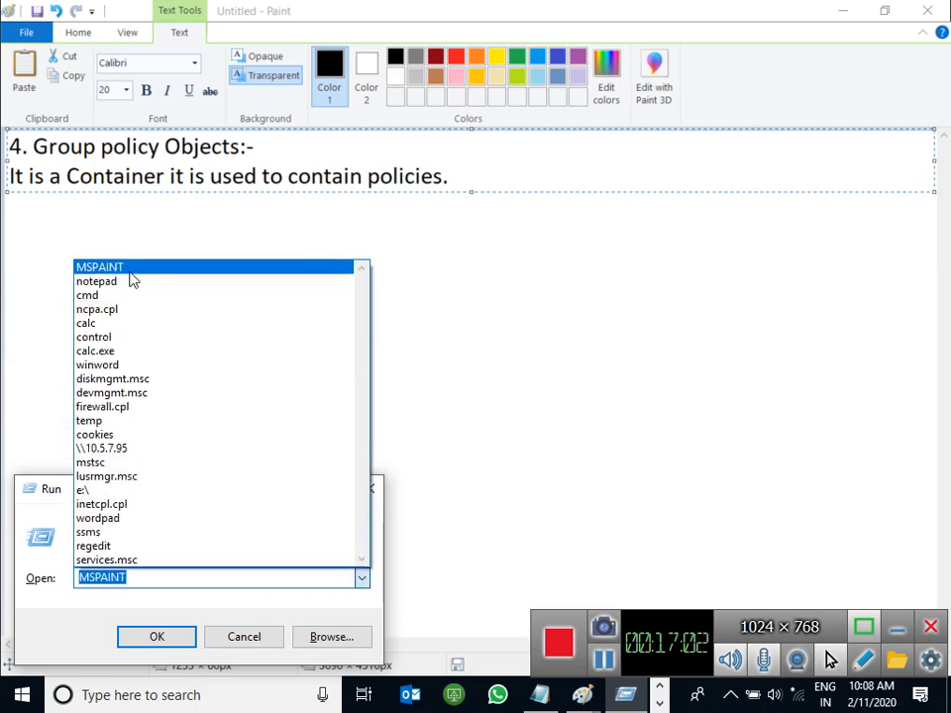
{"action": "left_click", "coordinate": [456, 459]}
{"action": "left_click", "coordinate": [839, 20]}
{"action": "left_click", "coordinate": [850, 9]}
{"action": "left_click", "coordinate": [363, 584]}
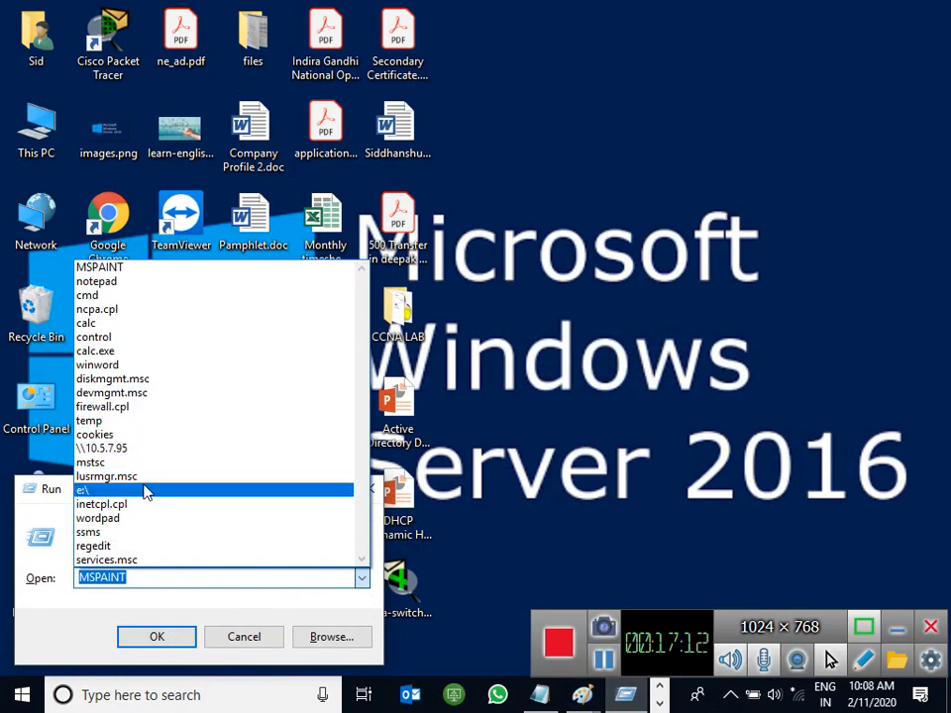
{"action": "left_click", "coordinate": [571, 435]}
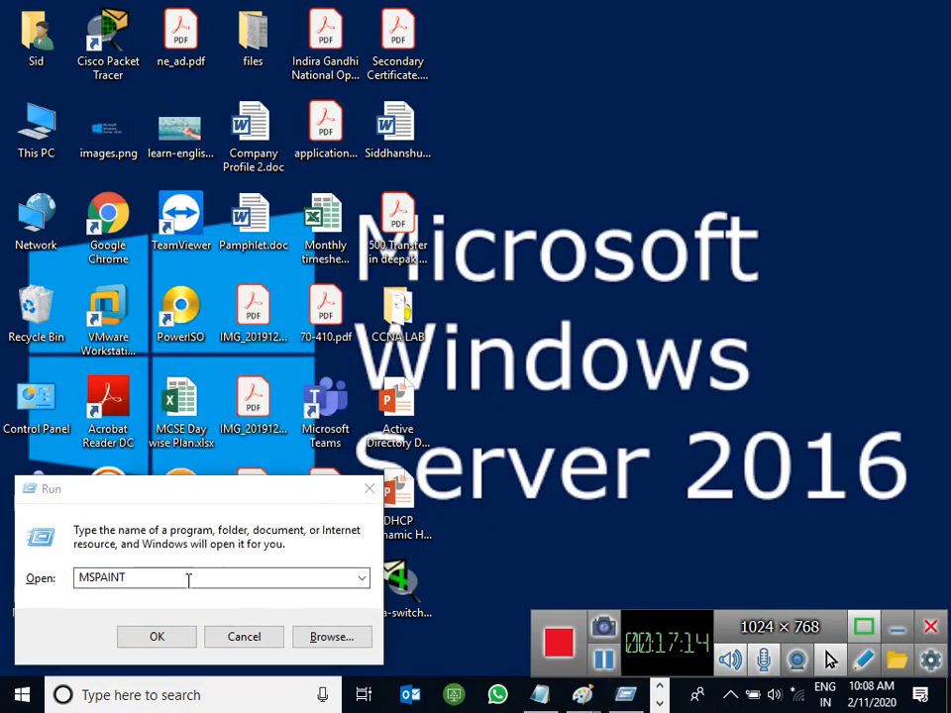
Step: Launch Magnifier to zoom the screen to 200% and tuck its window away
{"action": "left_click", "coordinate": [197, 695]}
{"action": "type", "text": "ma"}
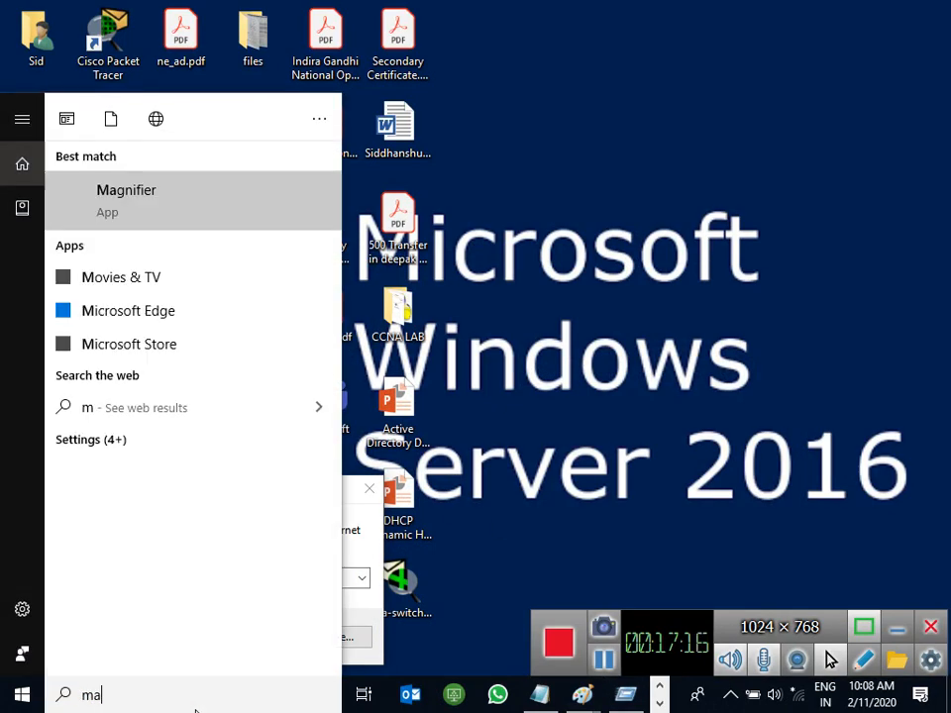
{"action": "left_click", "coordinate": [134, 223]}
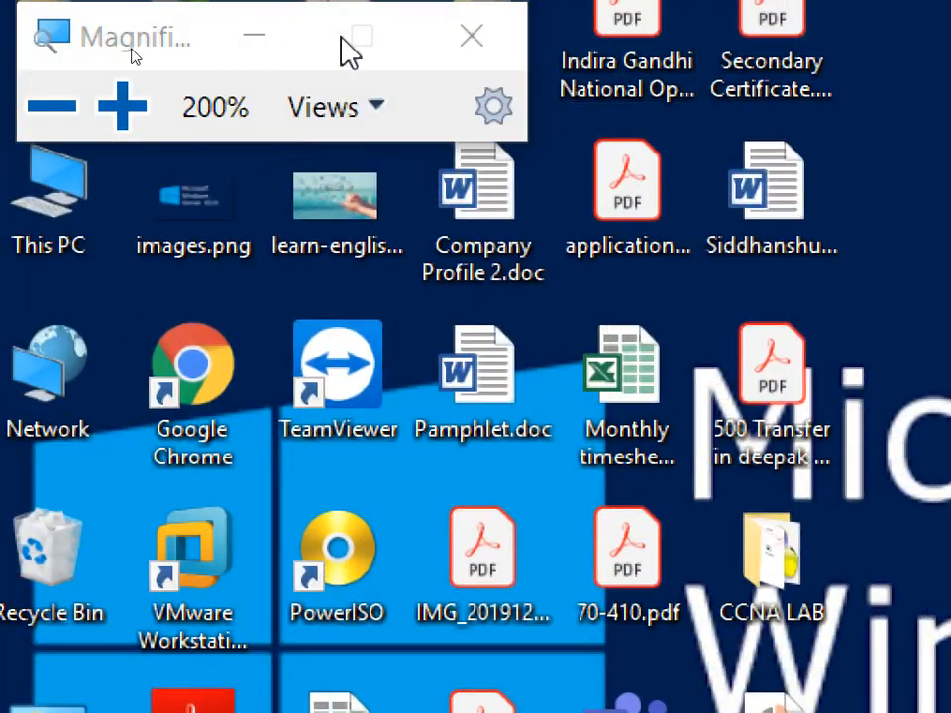
{"action": "left_click", "coordinate": [255, 40]}
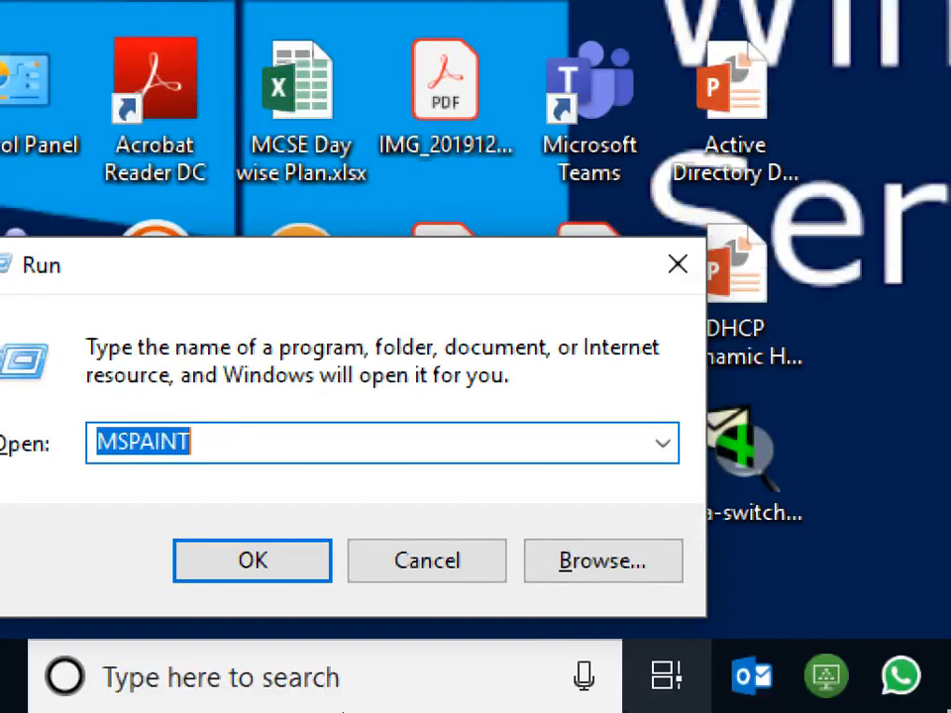
Step: Close the Run dialog and switch to the Server-02 virtual machine
{"action": "left_click", "coordinate": [677, 263]}
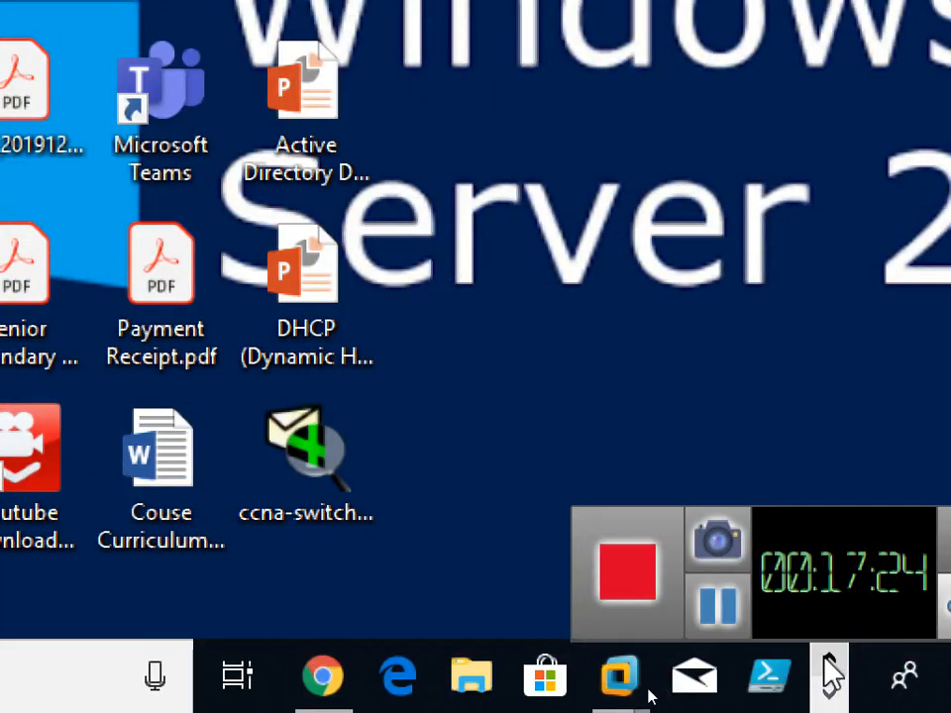
{"action": "mouse_move", "coordinate": [604, 689]}
{"action": "left_click", "coordinate": [665, 569]}
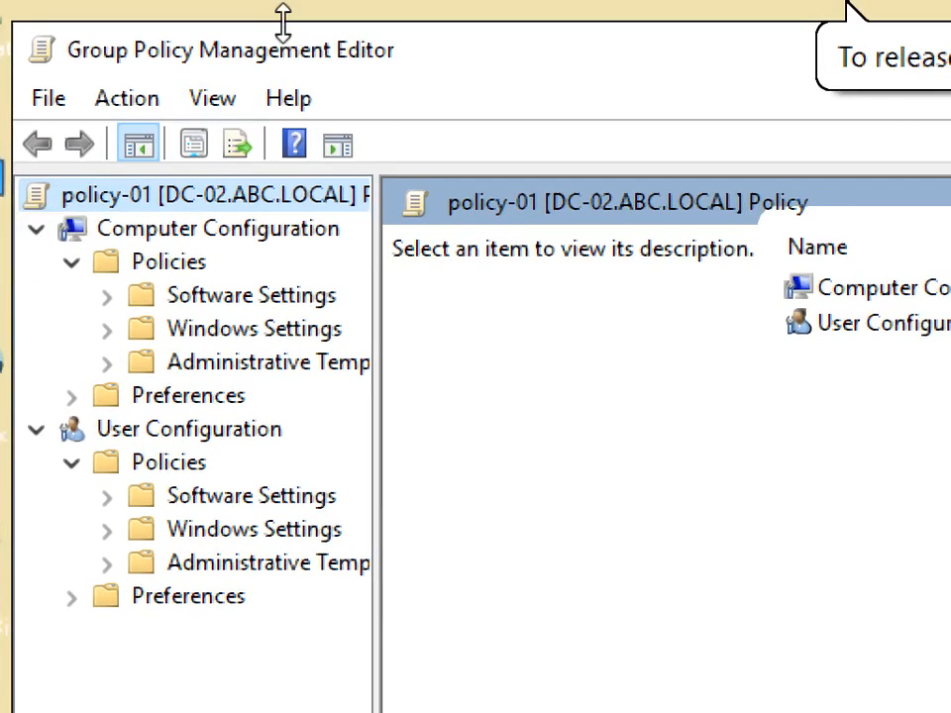
Step: Close the policy-01 editor and expand the Group Policy Objects container under abc.local
{"action": "left_click_drag", "start_coordinate": [691, 52], "coordinate": [647, 52]}
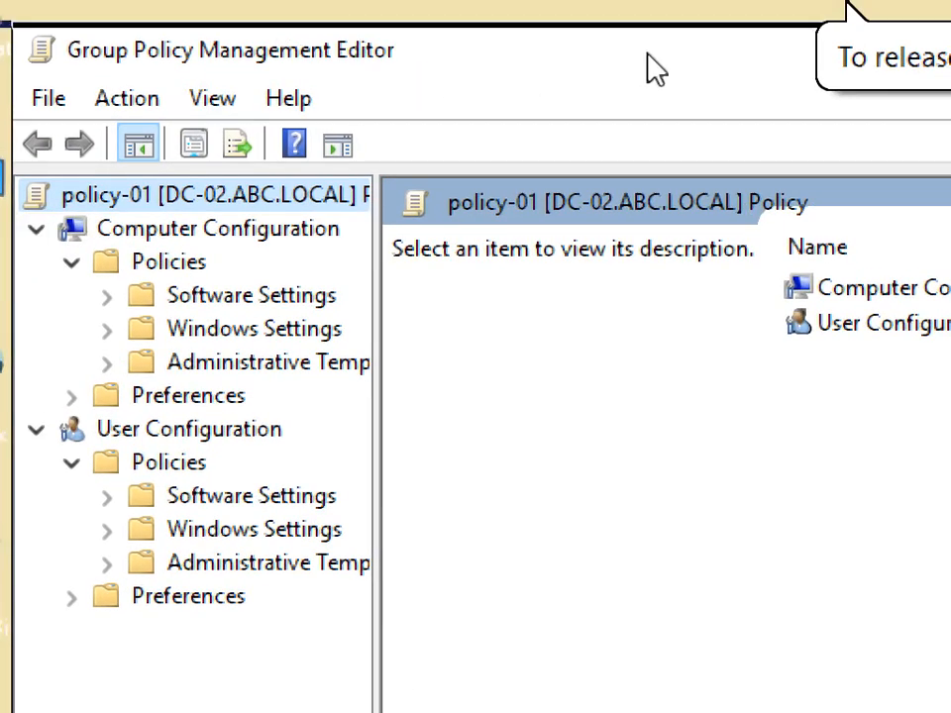
{"action": "left_click", "coordinate": [713, 82]}
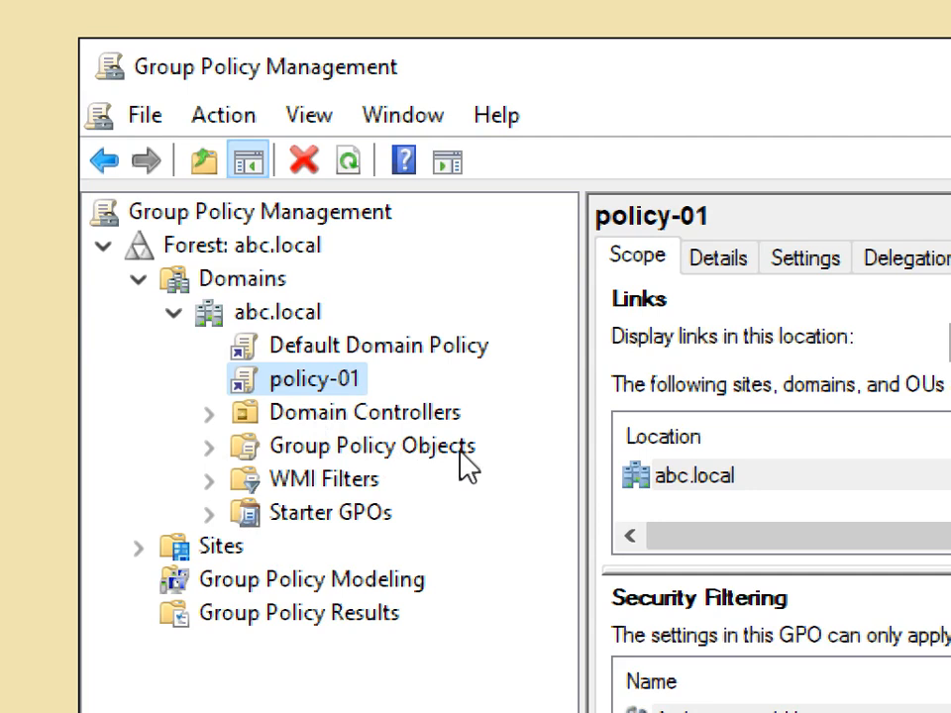
{"action": "left_click", "coordinate": [214, 451]}
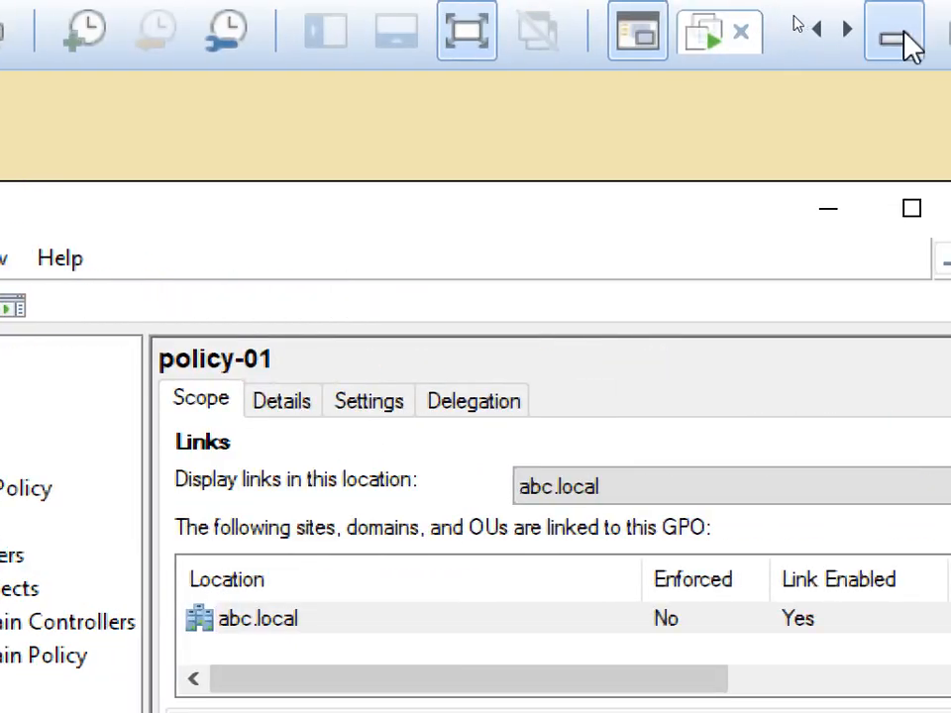
Step: Minimize the VM and zoom Magnifier back out to 100%
{"action": "left_click", "coordinate": [913, 38]}
{"action": "left_click", "coordinate": [868, 695]}
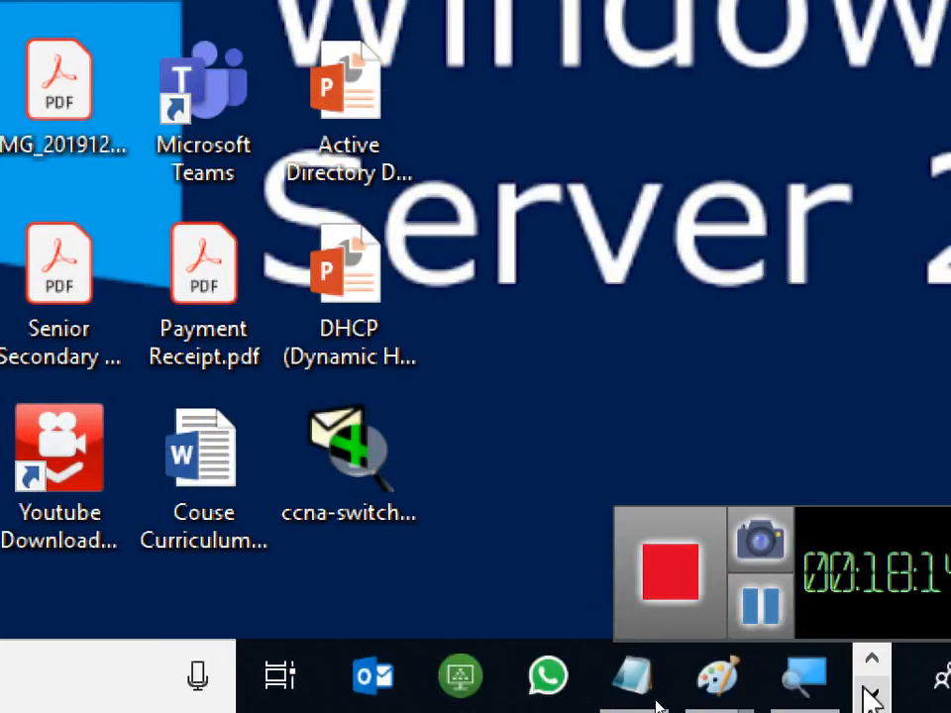
{"action": "left_click", "coordinate": [800, 675]}
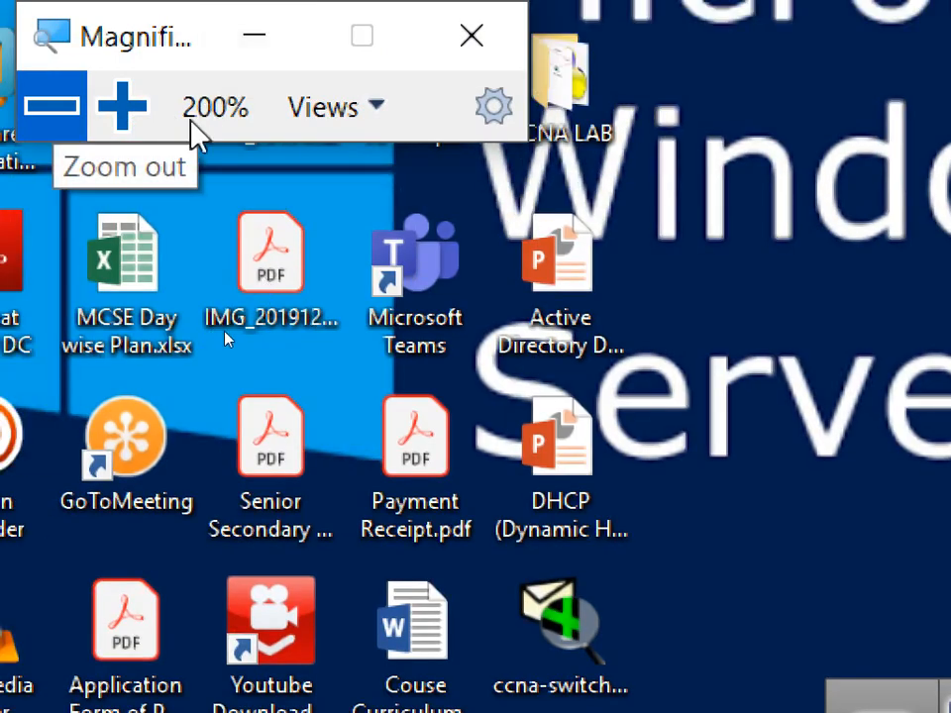
{"action": "left_click", "coordinate": [55, 109]}
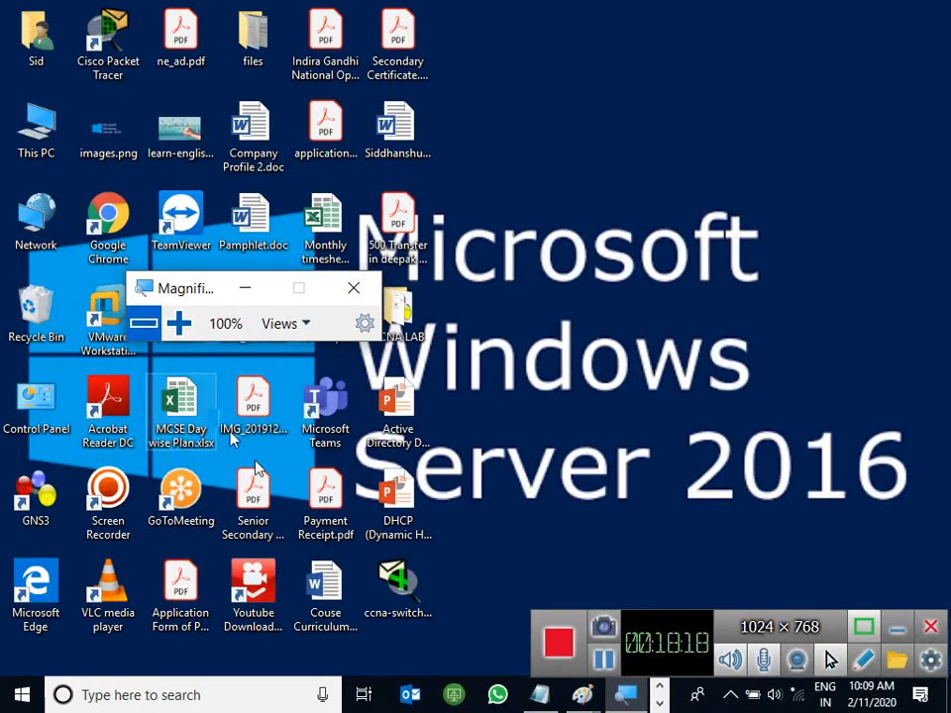
Step: Bring the Untitled Paint notes to the front and minimize the Magnifier window
{"action": "left_click", "coordinate": [658, 687]}
{"action": "mouse_move", "coordinate": [561, 696]}
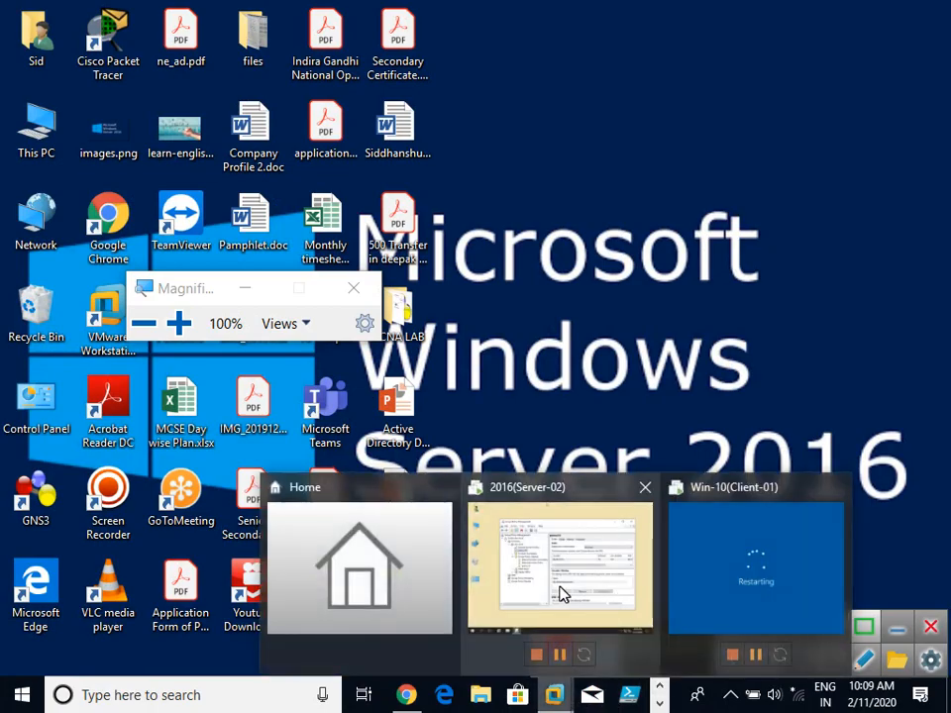
{"action": "left_click", "coordinate": [562, 596]}
{"action": "left_click", "coordinate": [782, 18]}
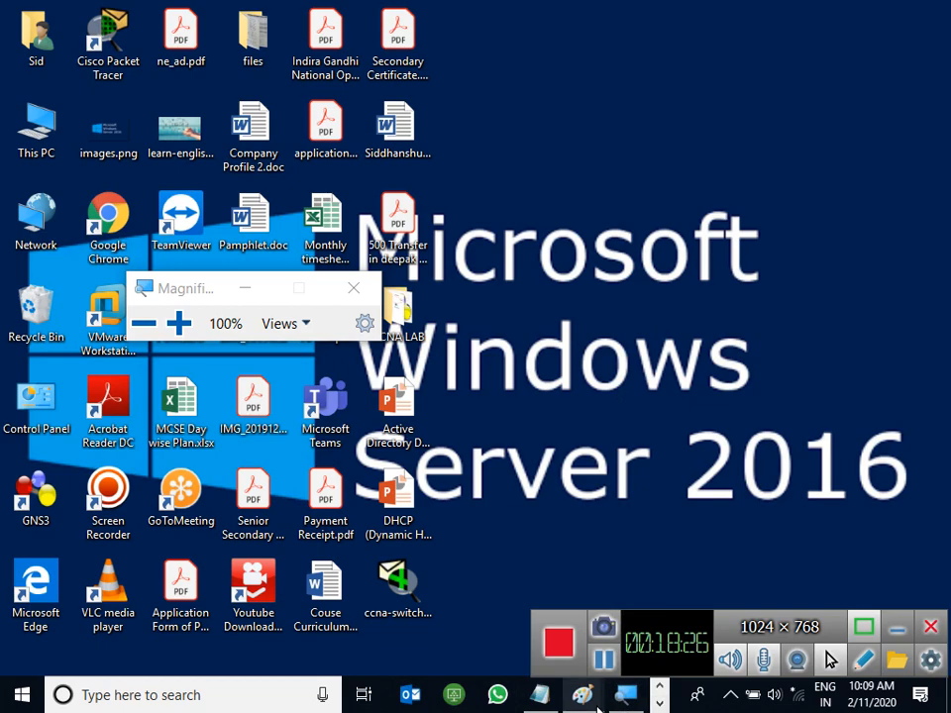
{"action": "mouse_move", "coordinate": [582, 696]}
{"action": "left_click", "coordinate": [641, 622]}
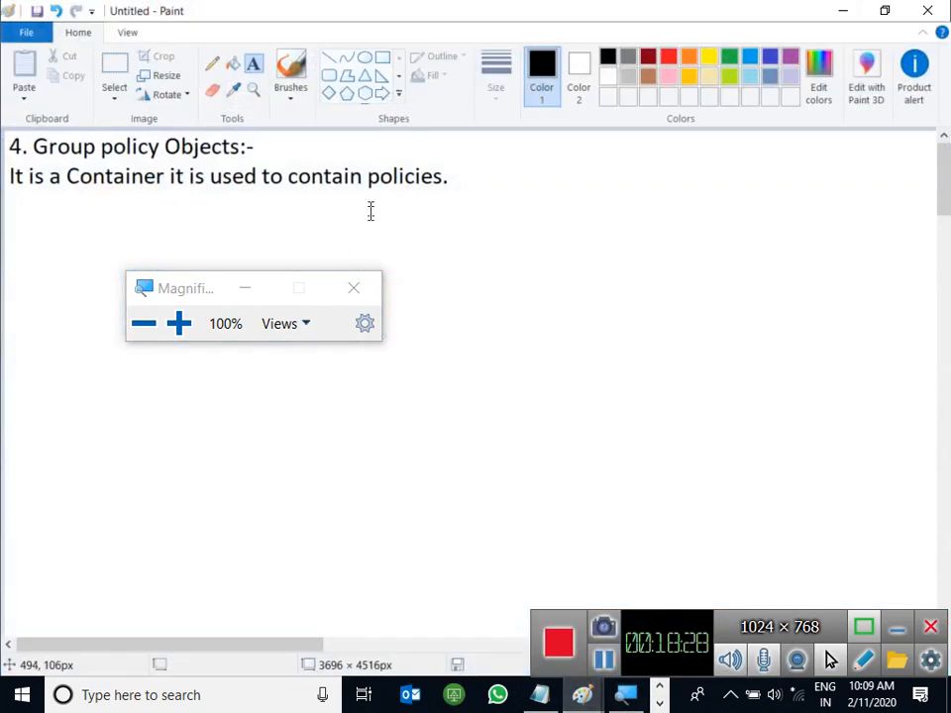
{"action": "left_click", "coordinate": [247, 290]}
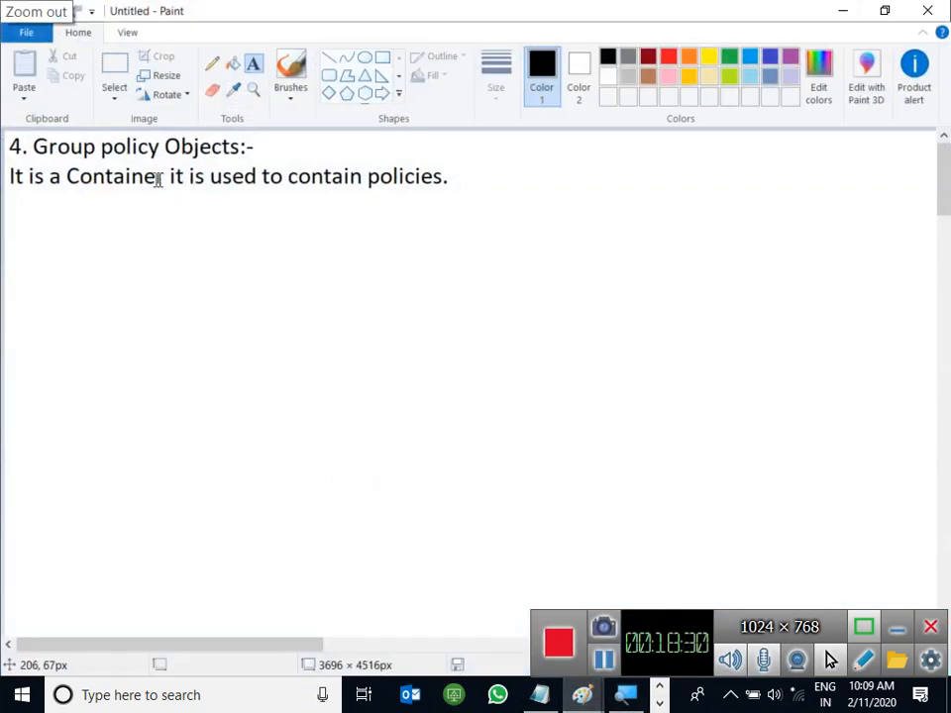
Step: Discard a stray text box and start a new one below the notes
{"action": "left_click", "coordinate": [473, 152]}
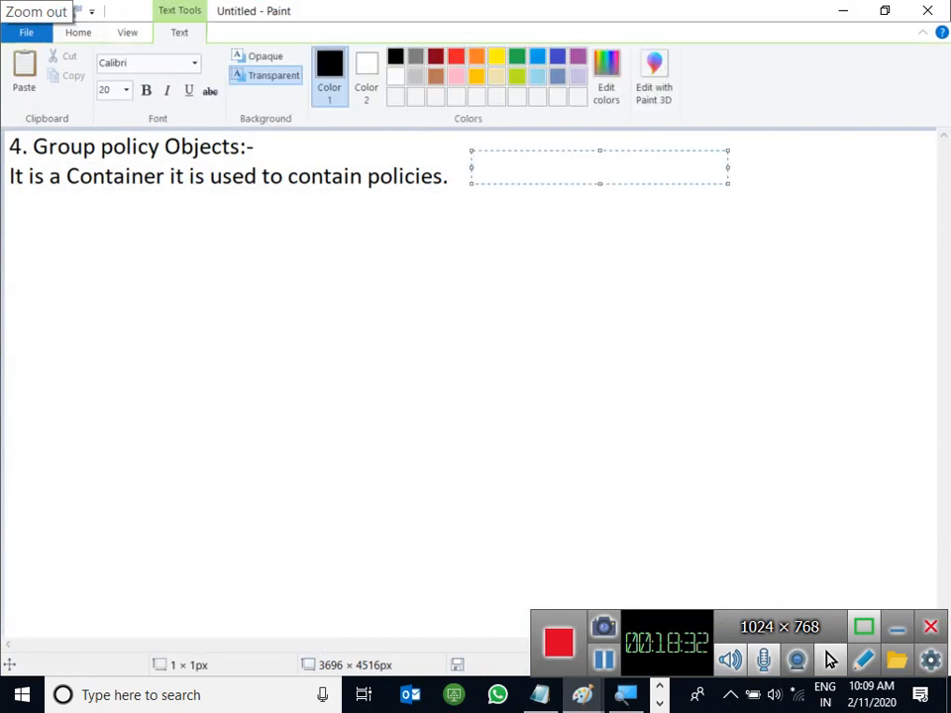
{"action": "left_click", "coordinate": [446, 176]}
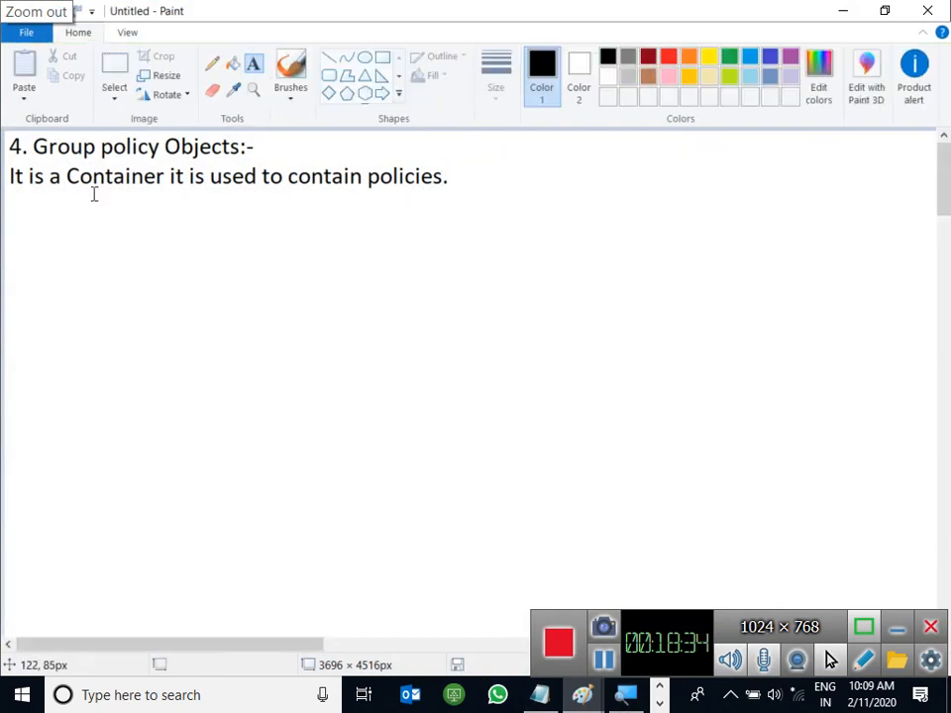
{"action": "left_click", "coordinate": [9, 212]}
Step: Widen the text box and write 'note:-' then 'By Default 2 policies are automatically created in the DC's.'
{"action": "left_click_drag", "start_coordinate": [265, 205], "coordinate": [933, 213]}
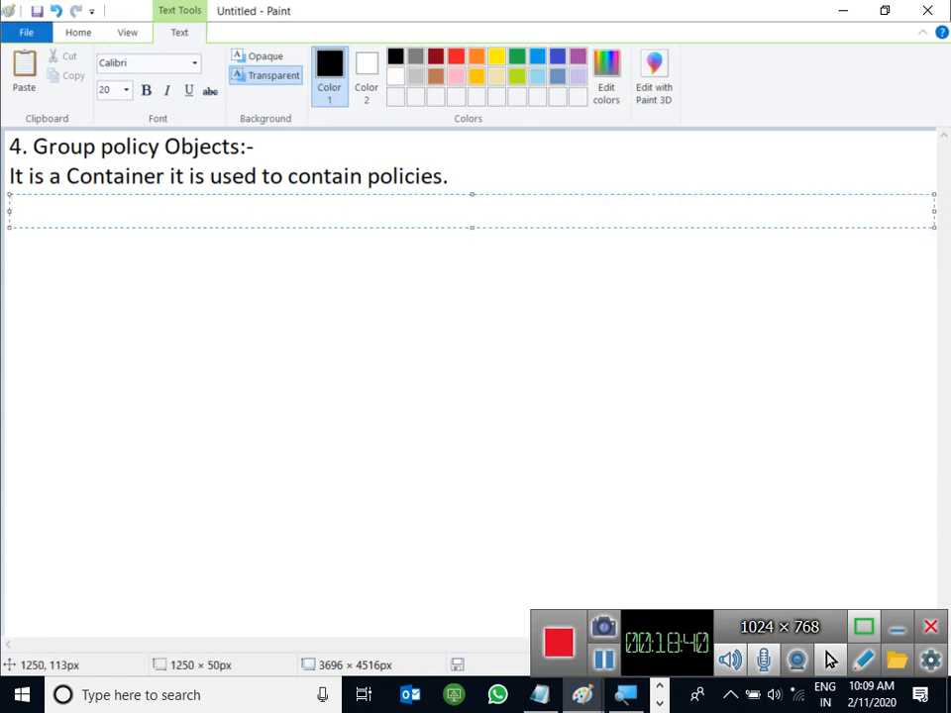
{"action": "type", "text": "5"}
{"action": "key", "text": "BackSpace"}
{"action": "key", "text": "BackSpace"}
{"action": "type", "text": "5"}
{"action": "key", "text": "BackSpace"}
{"action": "key", "text": "BackSpace"}
{"action": "key", "text": "BackSpace"}
{"action": "type", "text": "note:-"}
{"action": "key", "text": "Return"}
{"action": "type", "text": "By Defau"}
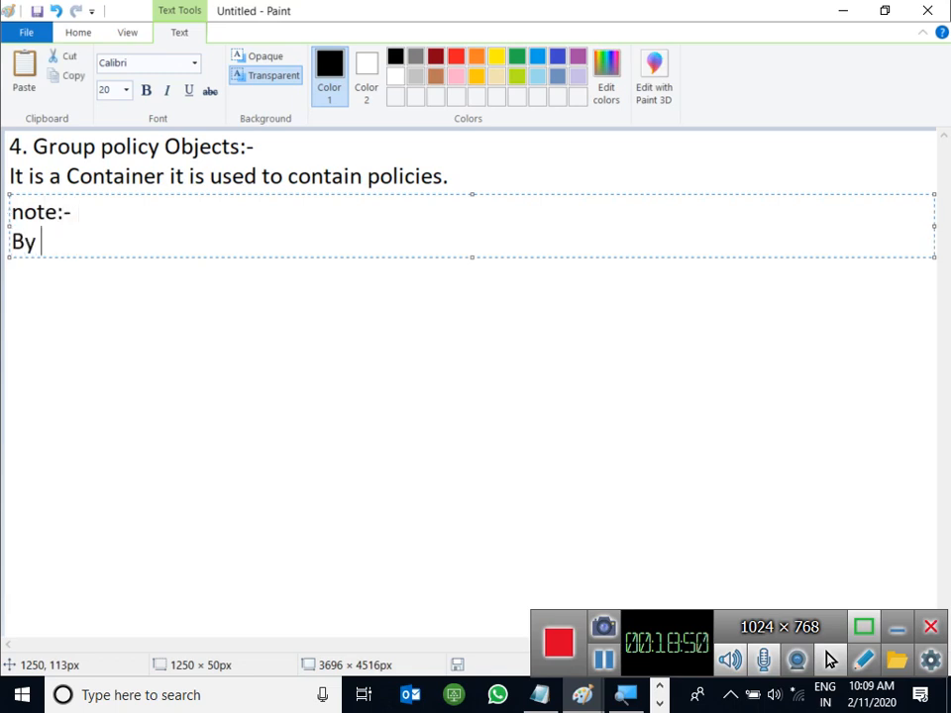
{"action": "key", "text": "BackSpace"}
{"action": "key", "text": "BackSpace"}
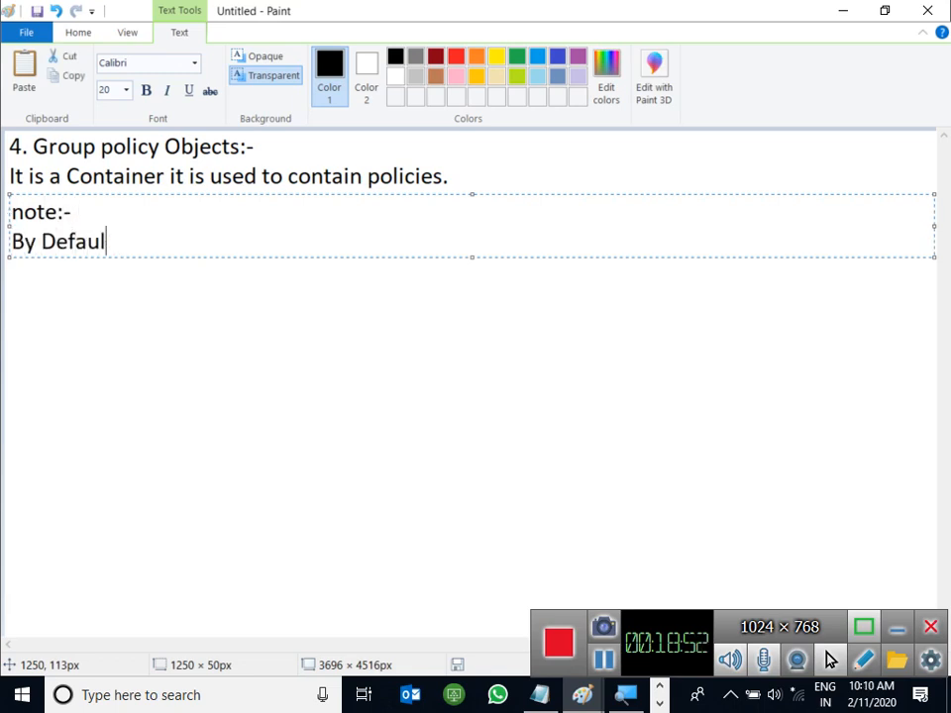
{"action": "type", "text": "t 2 policies a"}
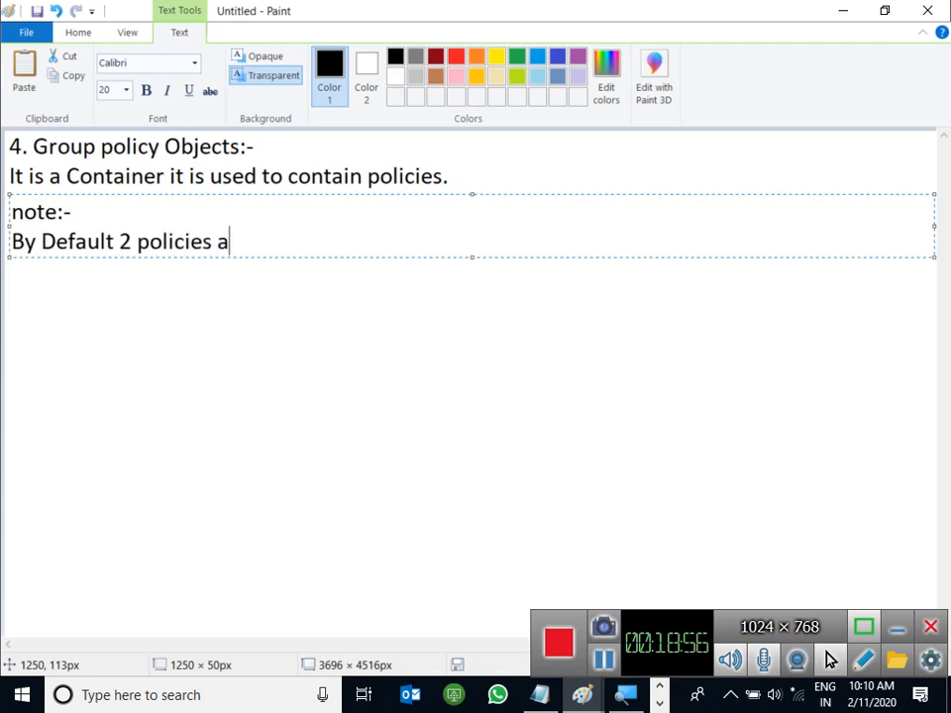
{"action": "type", "text": "re automativa"}
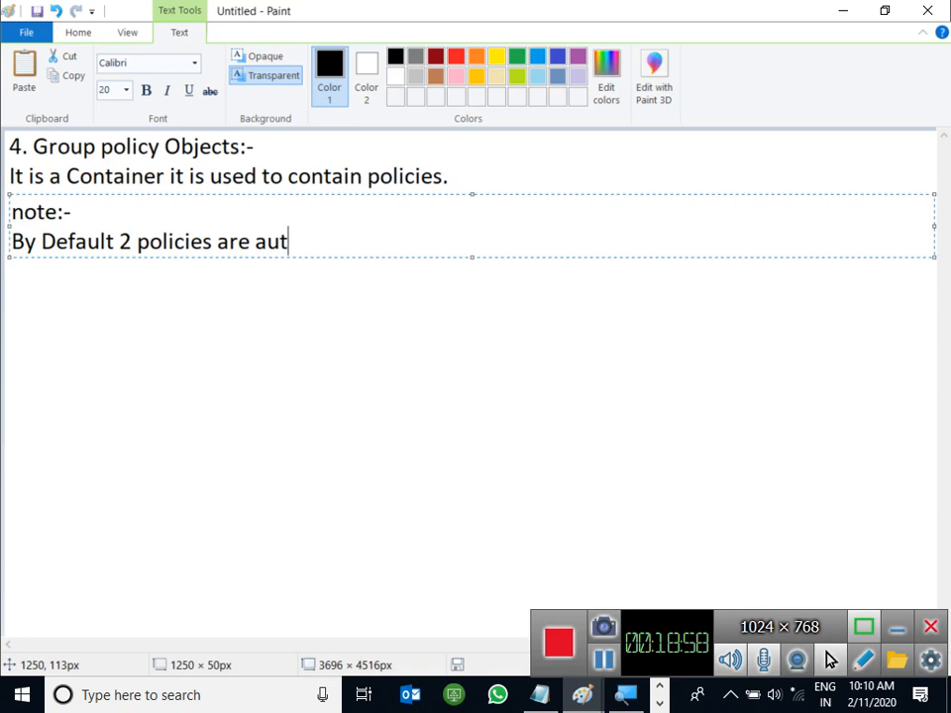
{"action": "key", "text": "BackSpace"}
{"action": "key", "text": "BackSpace"}
{"action": "key", "text": "BackSpace"}
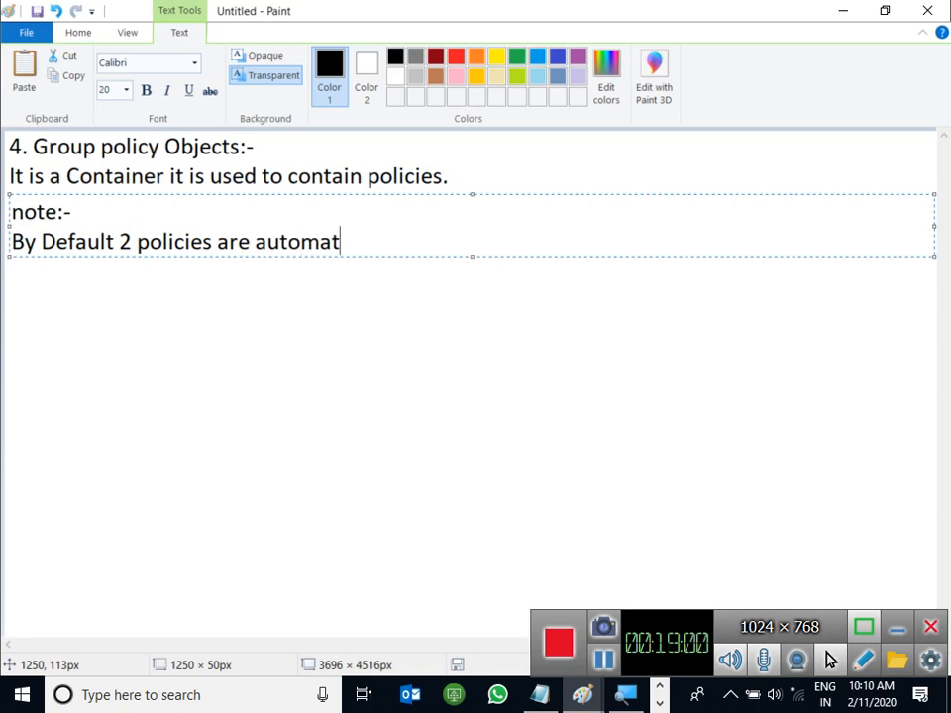
{"action": "type", "text": "ically "}
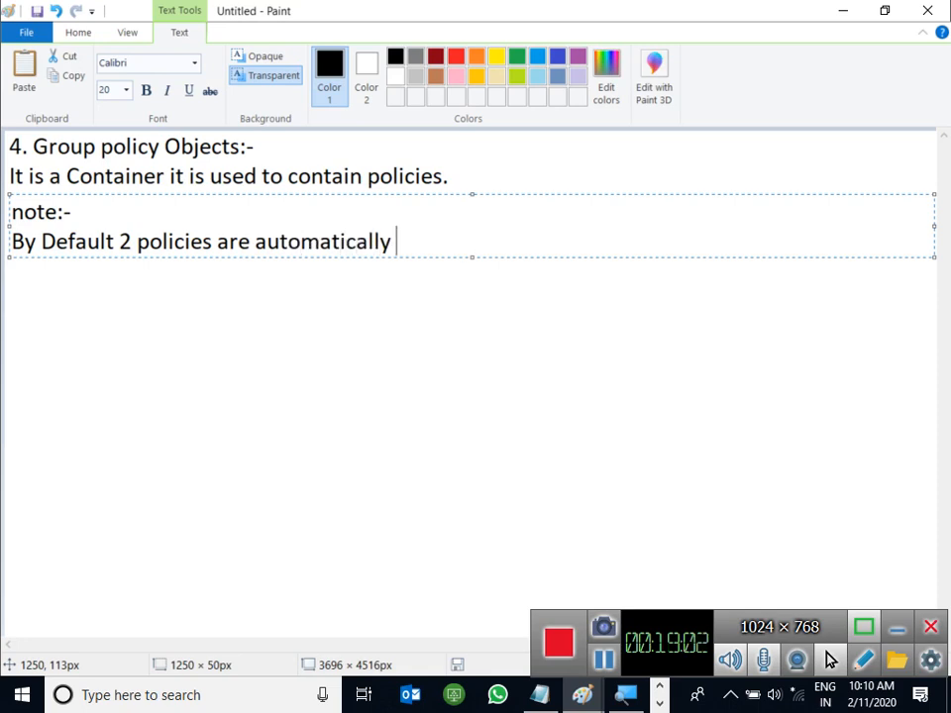
{"action": "type", "text": "created."}
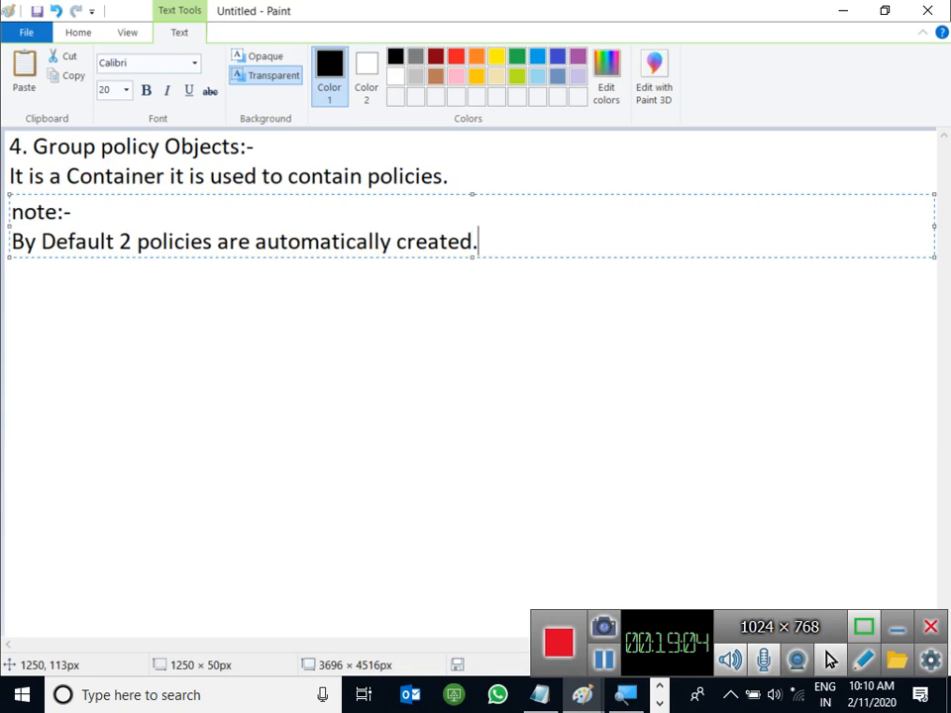
{"action": "key", "text": "BackSpace"}
{"action": "key", "text": "BackSpace"}
{"action": "type", "text": "d in the DC's."}
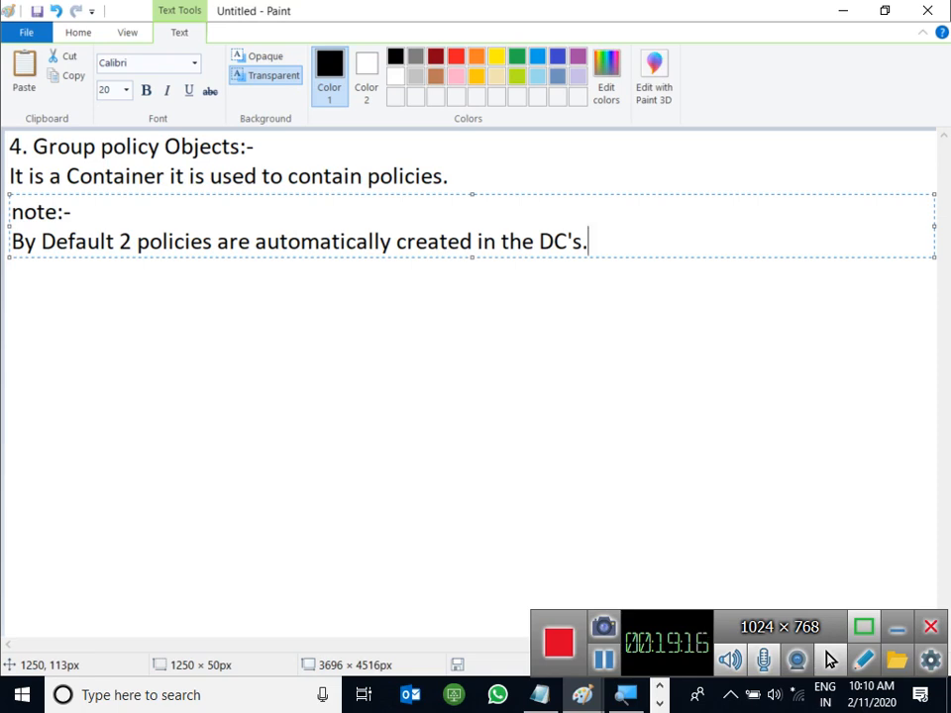
Step: Add the indented list '1. Default Domain policy' and '2. Default Domain Controller policy.'
{"action": "key", "text": "Return"}
{"action": "key", "text": "Tab"}
{"action": "type", "text": "1."}
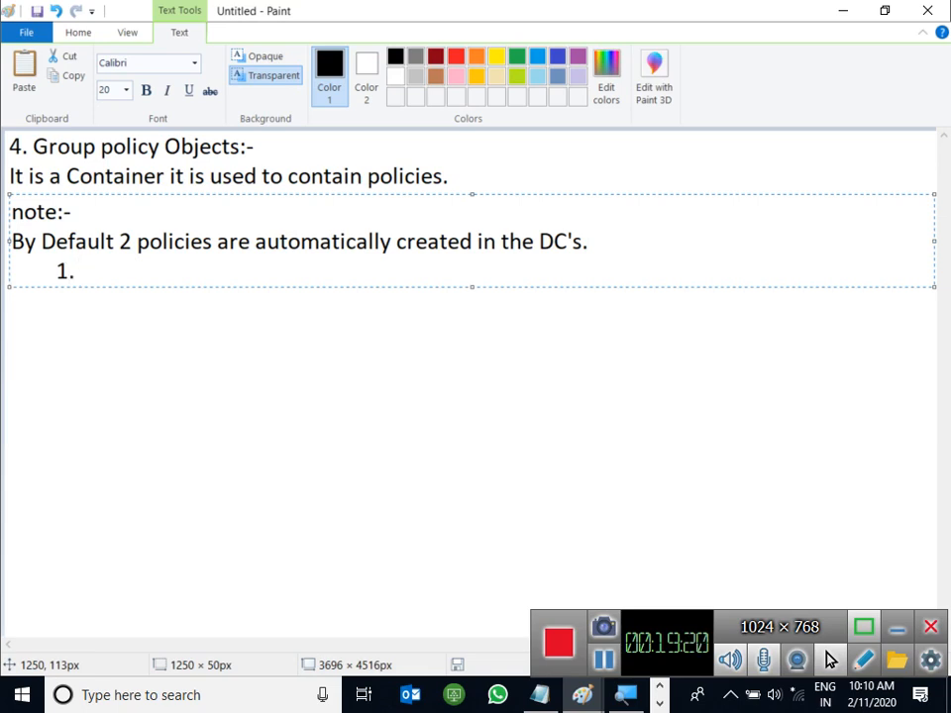
{"action": "type", "text": " Default "}
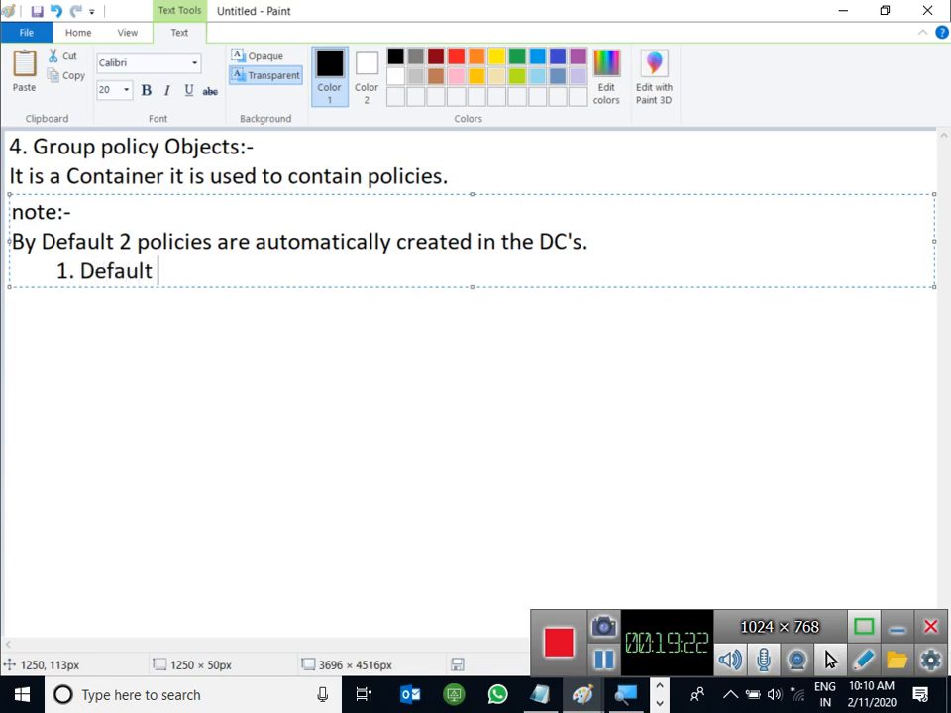
{"action": "type", "text": "Domina"}
{"action": "key", "text": "BackSpace"}
{"action": "key", "text": "BackSpace"}
{"action": "key", "text": "BackSpace"}
{"action": "key", "text": "BackSpace"}
{"action": "type", "text": "ao"}
{"action": "key", "text": "BackSpace"}
{"action": "type", "text": "in policy"}
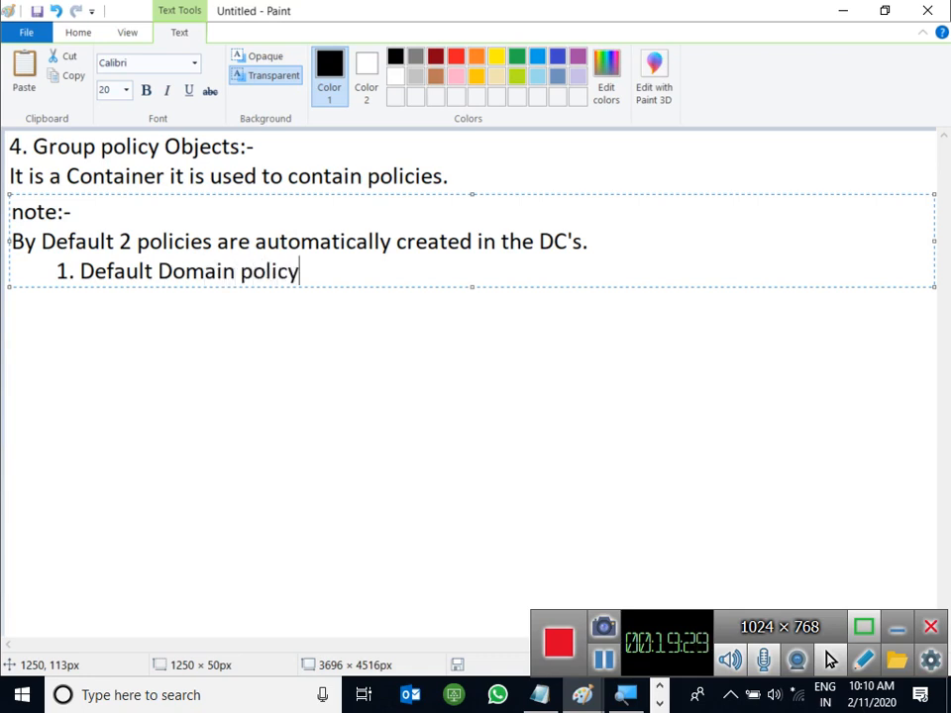
{"action": "key", "text": "Return"}
{"action": "key", "text": "Tab"}
{"action": "type", "text": "2. "}
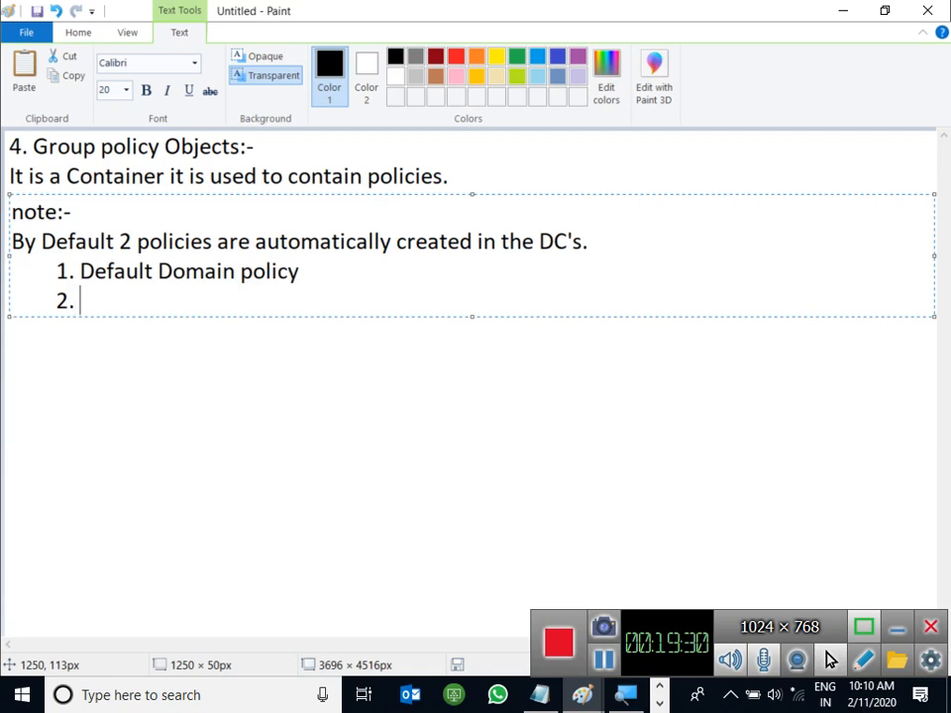
{"action": "type", "text": "Defaul;t"}
{"action": "key", "text": "BackSpace"}
{"action": "key", "text": "BackSpace"}
{"action": "type", "text": "t "}
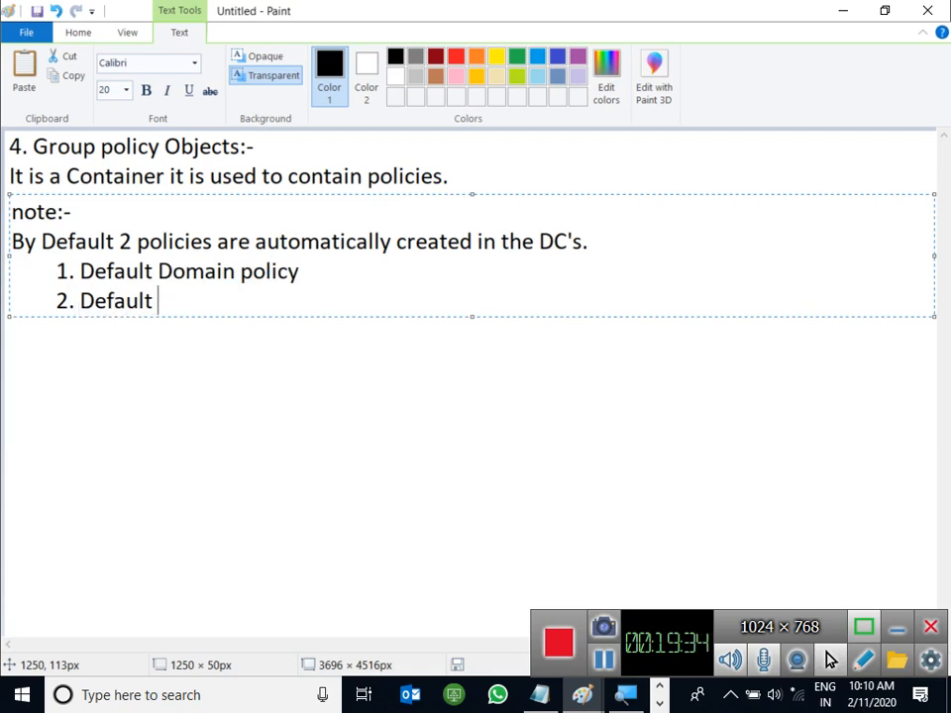
{"action": "type", "text": "Domain "}
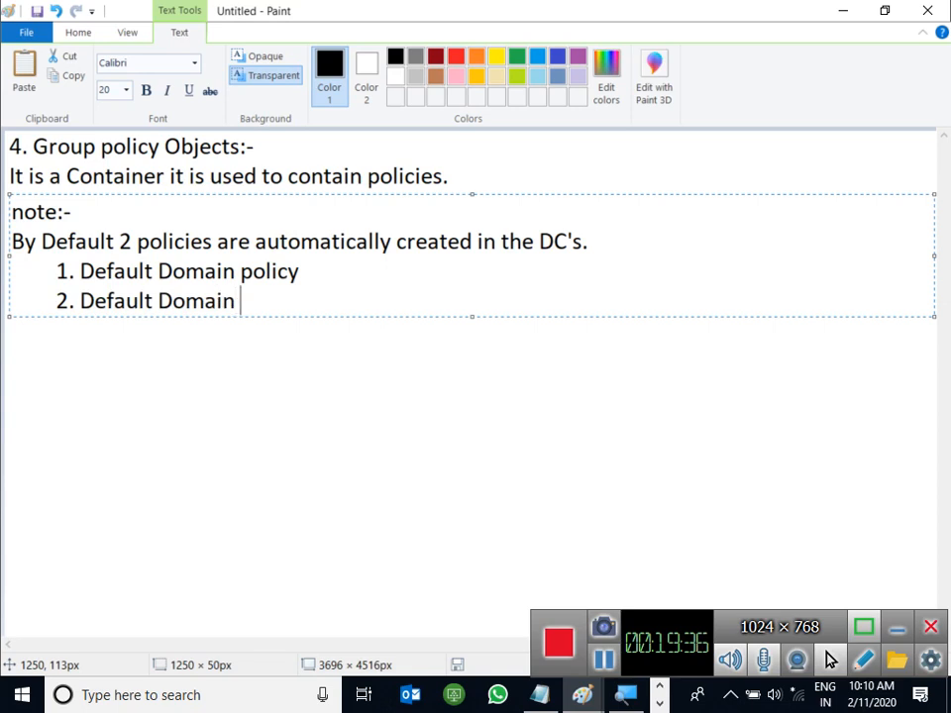
{"action": "type", "text": "Controller "}
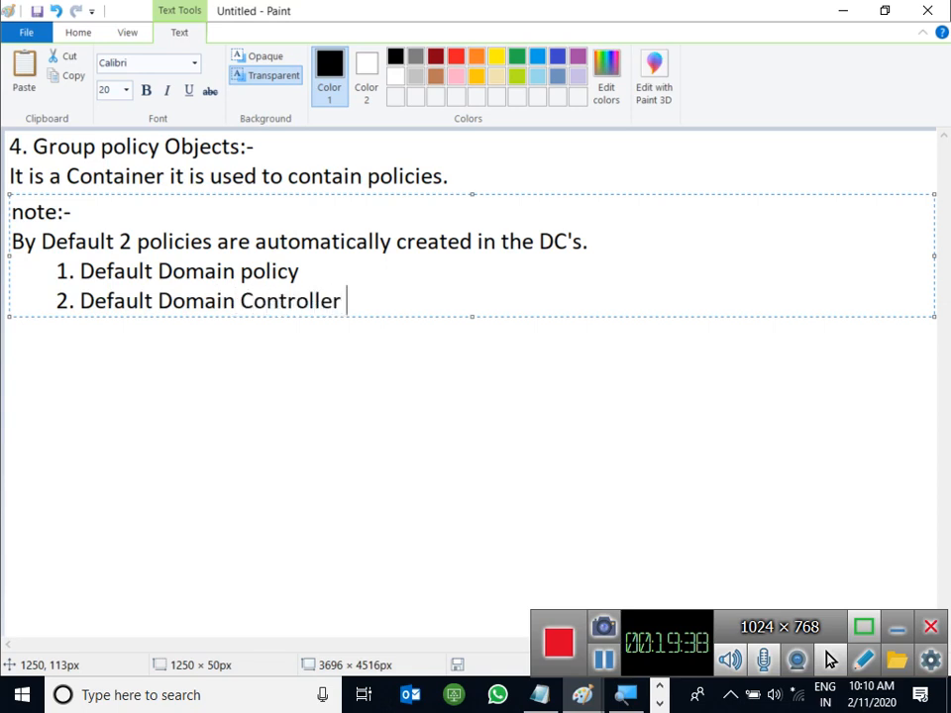
{"action": "type", "text": "policy."}
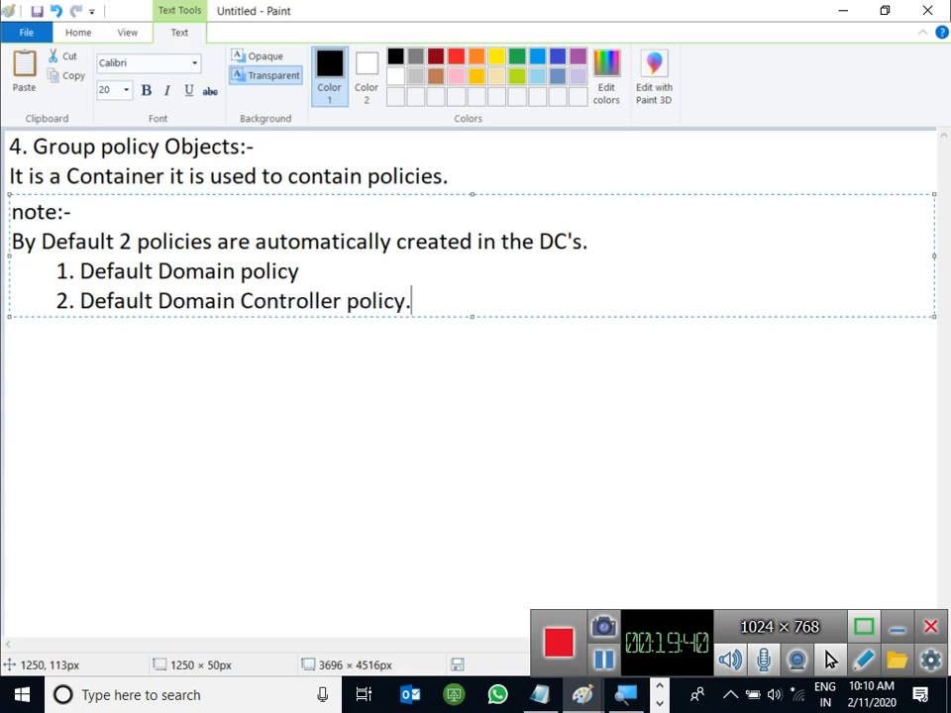
Step: End the first list item with a period and capitalise 'note' to 'Note'
{"action": "key", "text": "Up"}
{"action": "type", "text": "."}
{"action": "key", "text": "Down"}
{"action": "key", "text": "Right"}
{"action": "key", "text": "Right"}
{"action": "key", "text": "Right"}
{"action": "key", "text": "Right"}
{"action": "key", "text": "Right"}
{"action": "key", "text": "Right"}
{"action": "key", "text": "Right"}
{"action": "key", "text": "Right"}
{"action": "key", "text": "Right"}
{"action": "key", "text": "Right"}
{"action": "key", "text": "Right"}
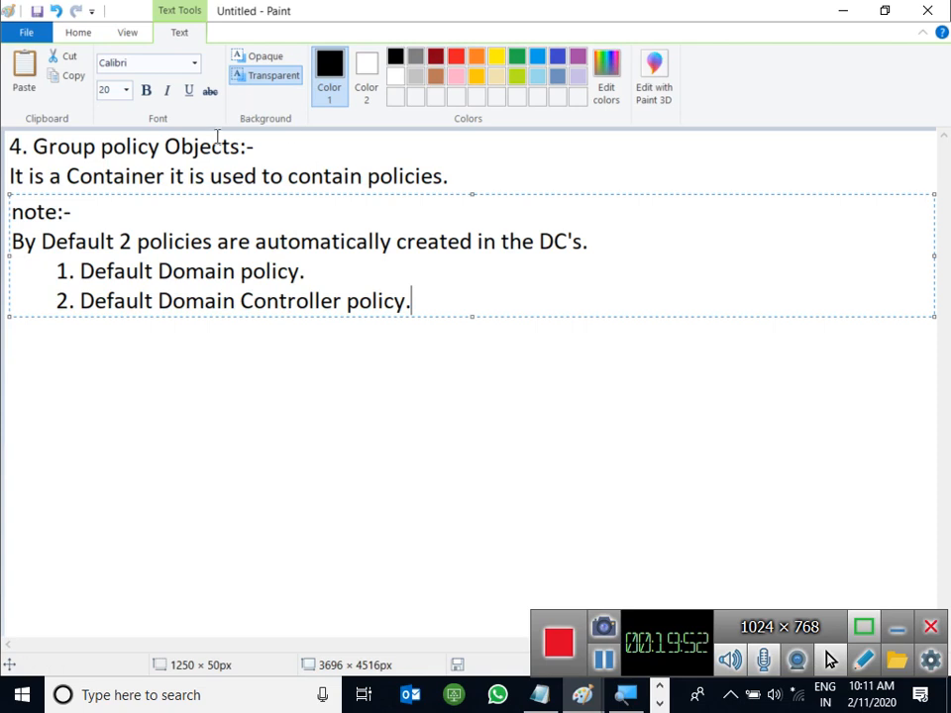
{"action": "left_click", "coordinate": [24, 211]}
{"action": "key", "text": "BackSpace"}
{"action": "type", "text": "N"}
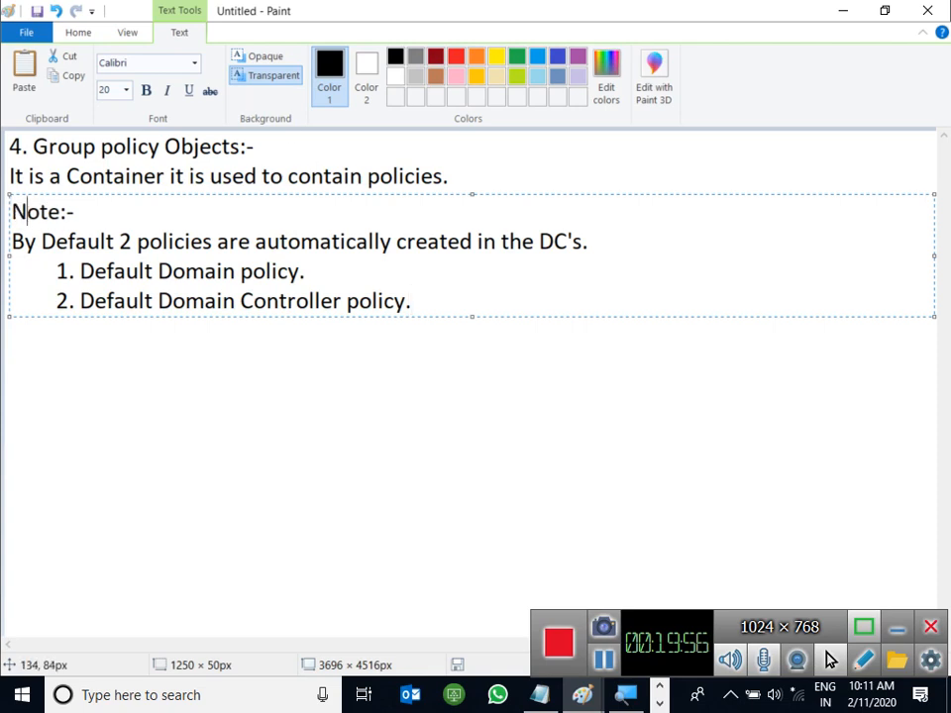
{"action": "left_click", "coordinate": [306, 271]}
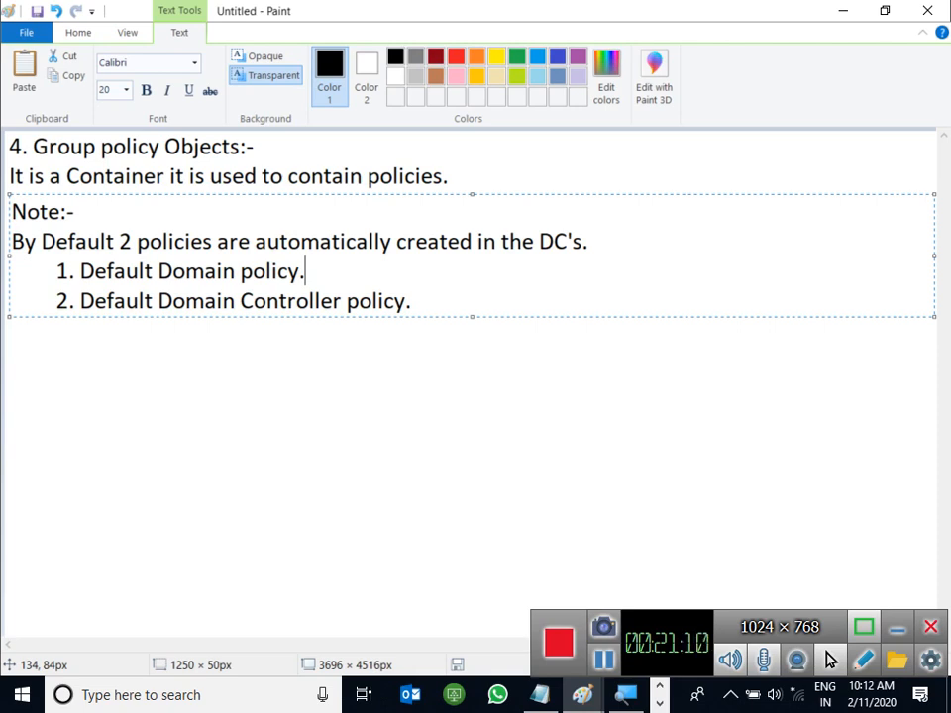
{"action": "left_click", "coordinate": [433, 290]}
Step: Leave a blank line below the policy list and type the heading '5. GPO Scopes:-'
{"action": "key", "text": "Return"}
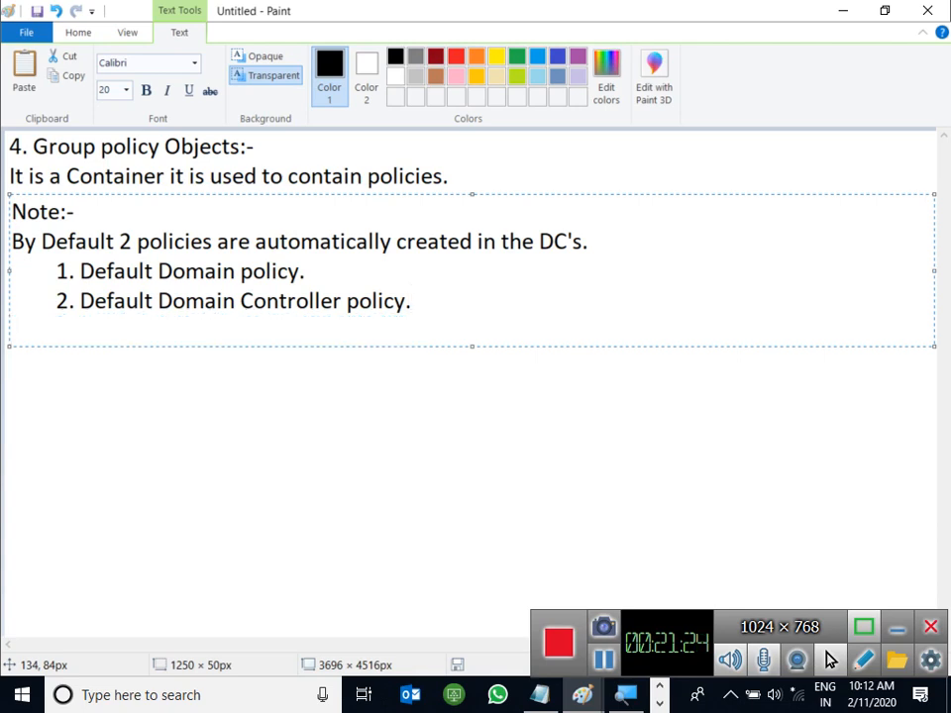
{"action": "type", "text": "5."}
{"action": "key", "text": "Return"}
{"action": "key", "text": "Return"}
{"action": "key", "text": "Return"}
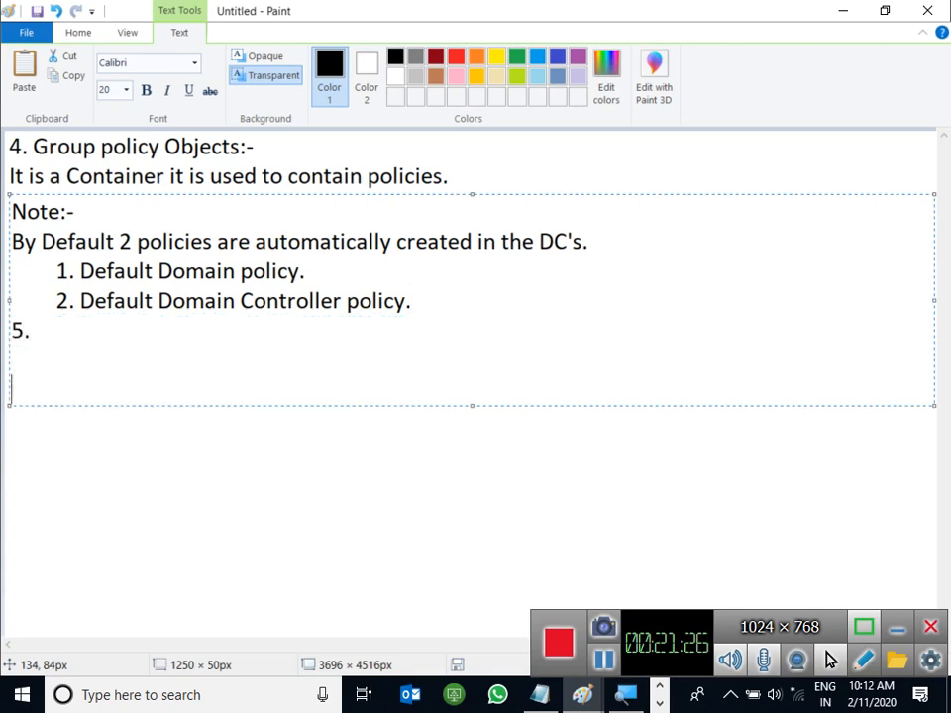
{"action": "key", "text": "Up"}
{"action": "key", "text": "Up"}
{"action": "key", "text": "BackSpace"}
{"action": "key", "text": "BackSpace"}
{"action": "key", "text": "BackSpace"}
{"action": "key", "text": "Return"}
{"action": "type", "text": "5. "}
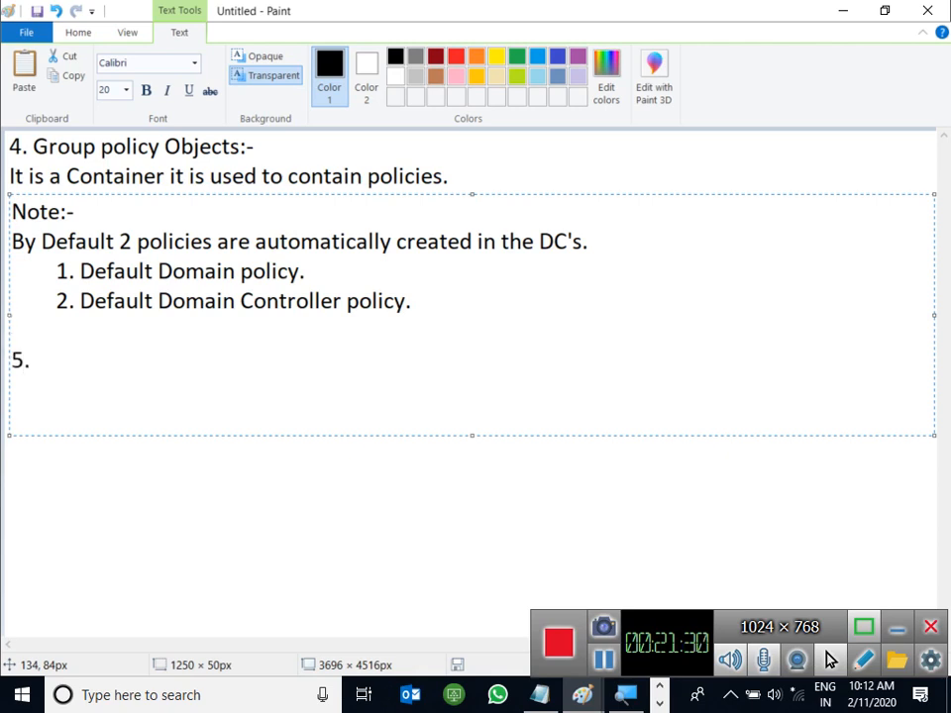
{"action": "type", "text": "GPO"}
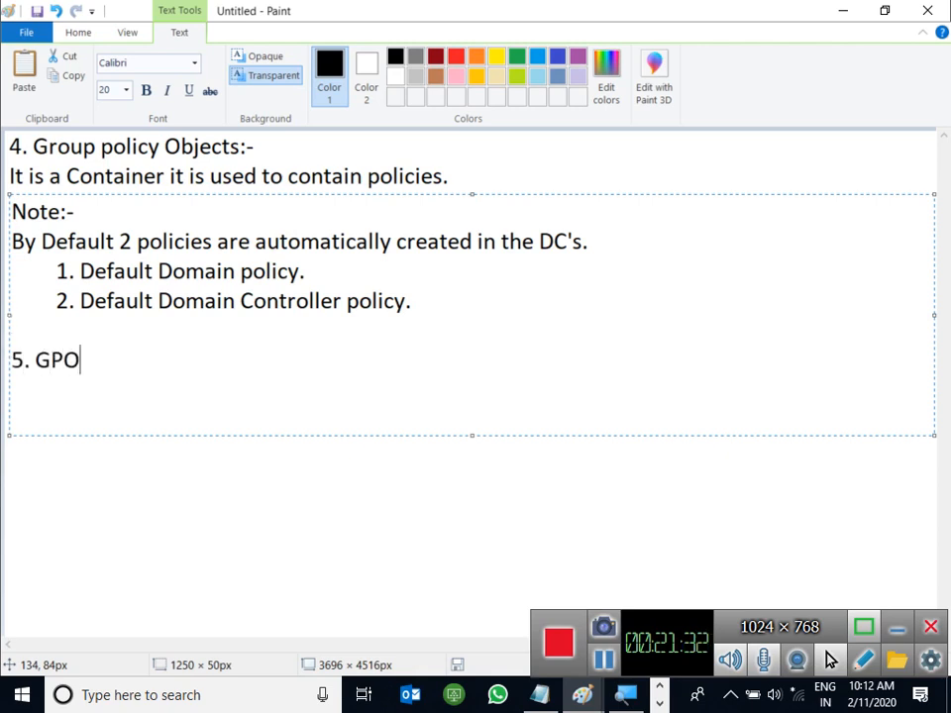
{"action": "type", "text": " Scoipes"}
{"action": "key", "text": "BackSpace"}
{"action": "key", "text": "BackSpace"}
{"action": "key", "text": "BackSpace"}
{"action": "key", "text": "BackSpace"}
{"action": "type", "text": "pes:-"}
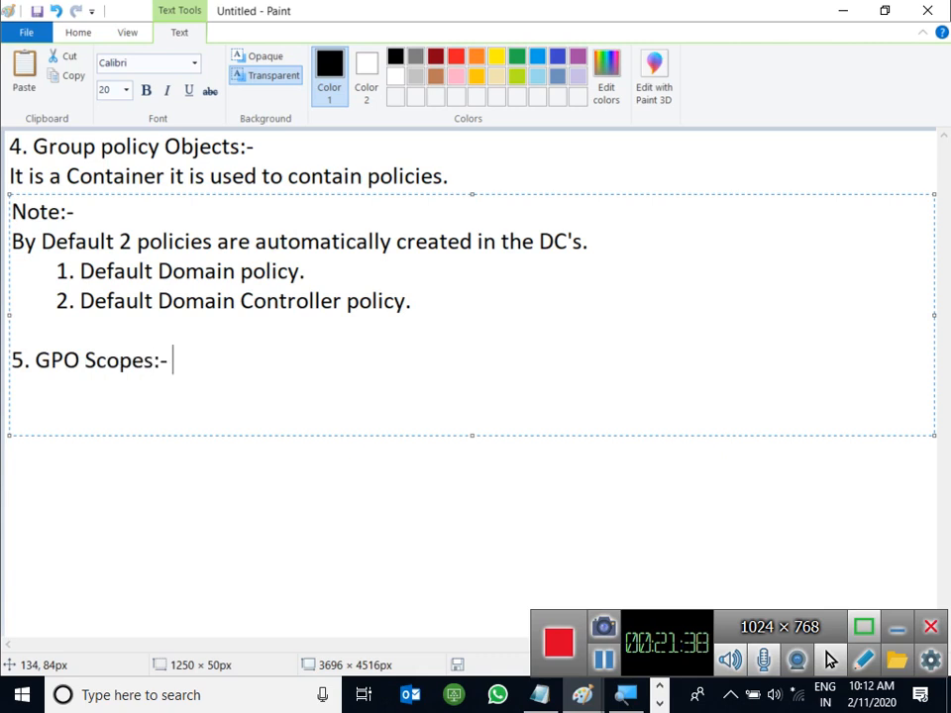
{"action": "key", "text": "Return"}
{"action": "left_click", "coordinate": [625, 694]}
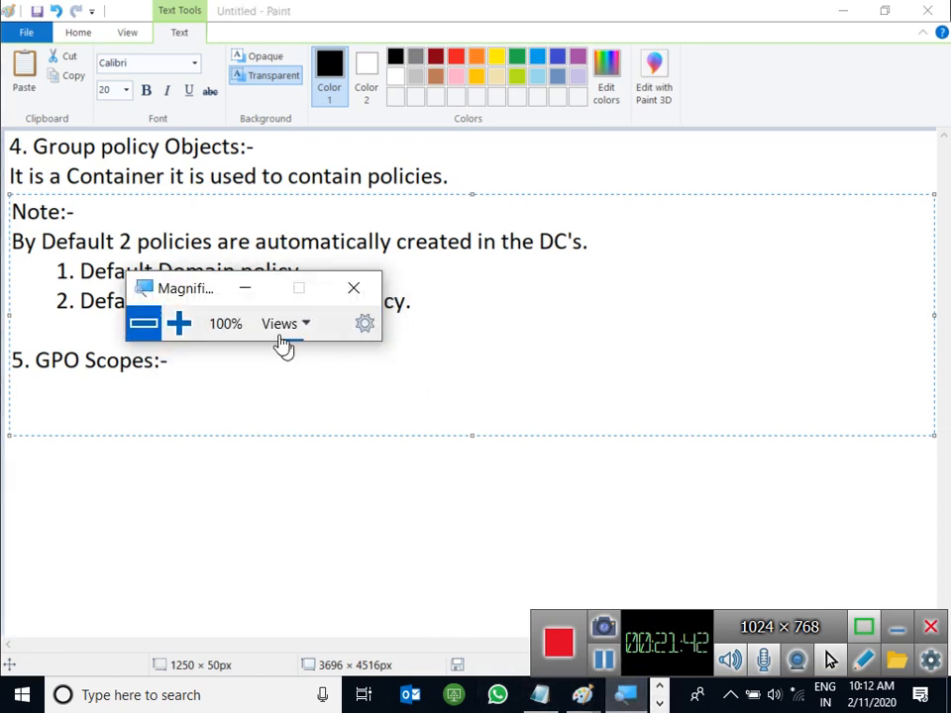
Step: Bring the virtual machine's Group Policy Management window to the front
{"action": "left_click", "coordinate": [186, 325]}
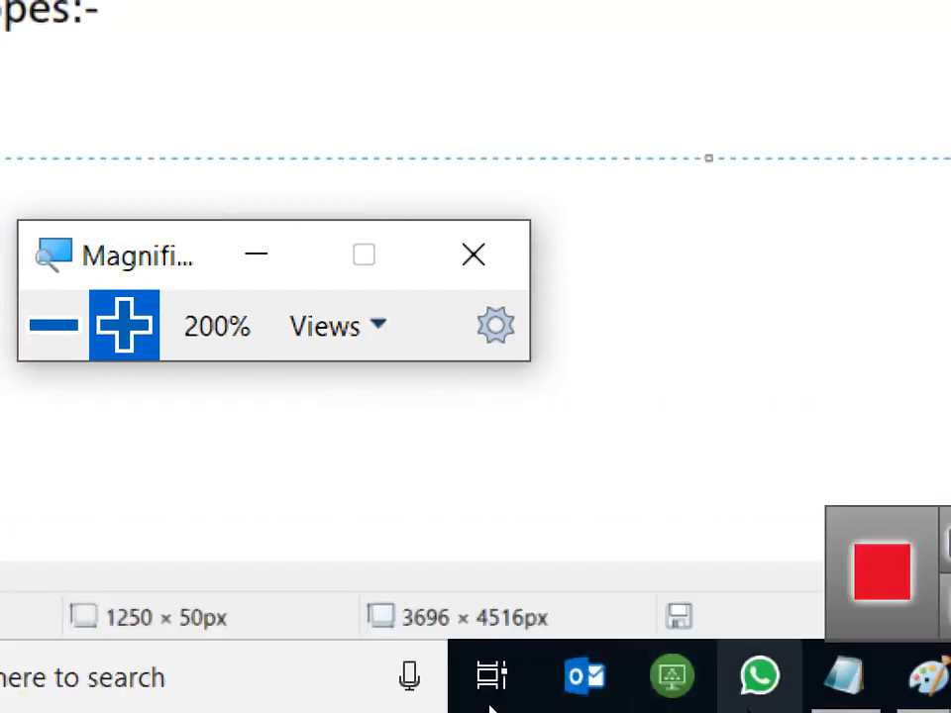
{"action": "left_click", "coordinate": [759, 687]}
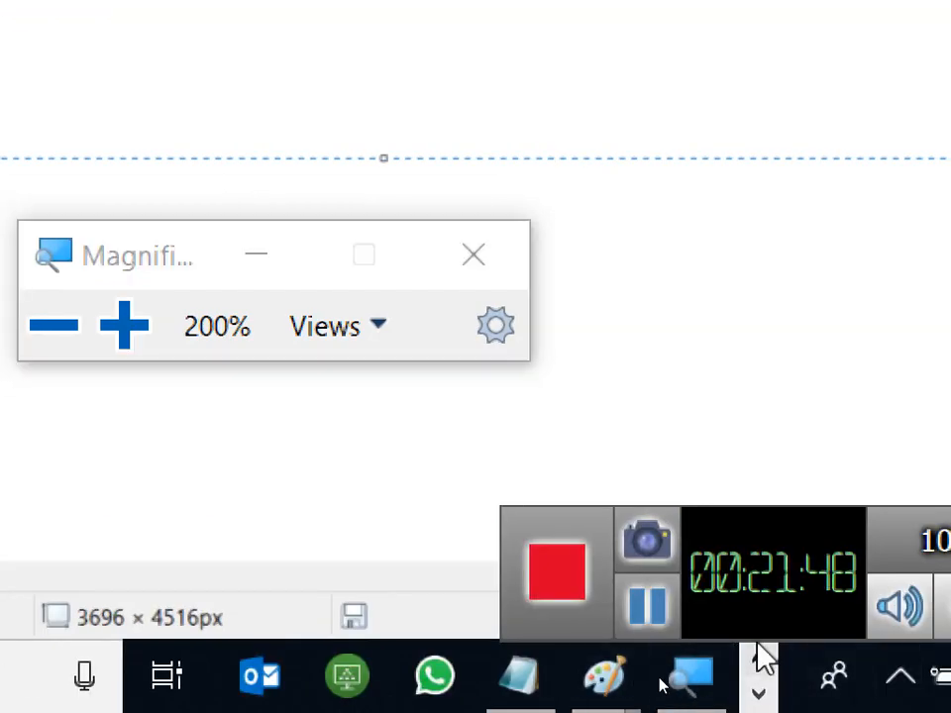
{"action": "left_click", "coordinate": [759, 661]}
{"action": "mouse_move", "coordinate": [549, 679]}
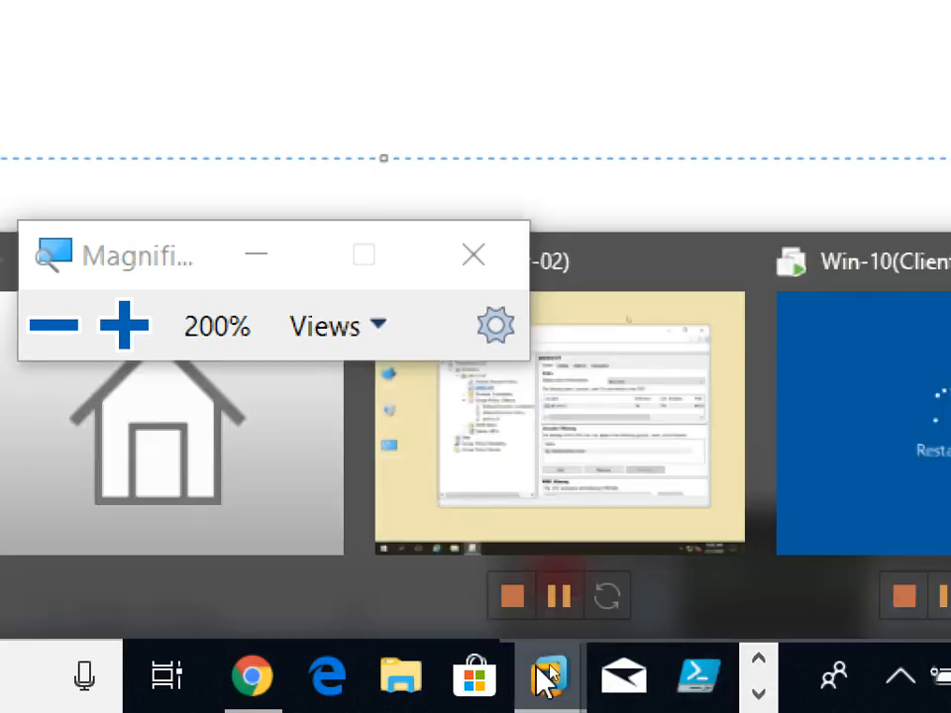
{"action": "left_click", "coordinate": [567, 419]}
{"action": "left_click", "coordinate": [256, 255]}
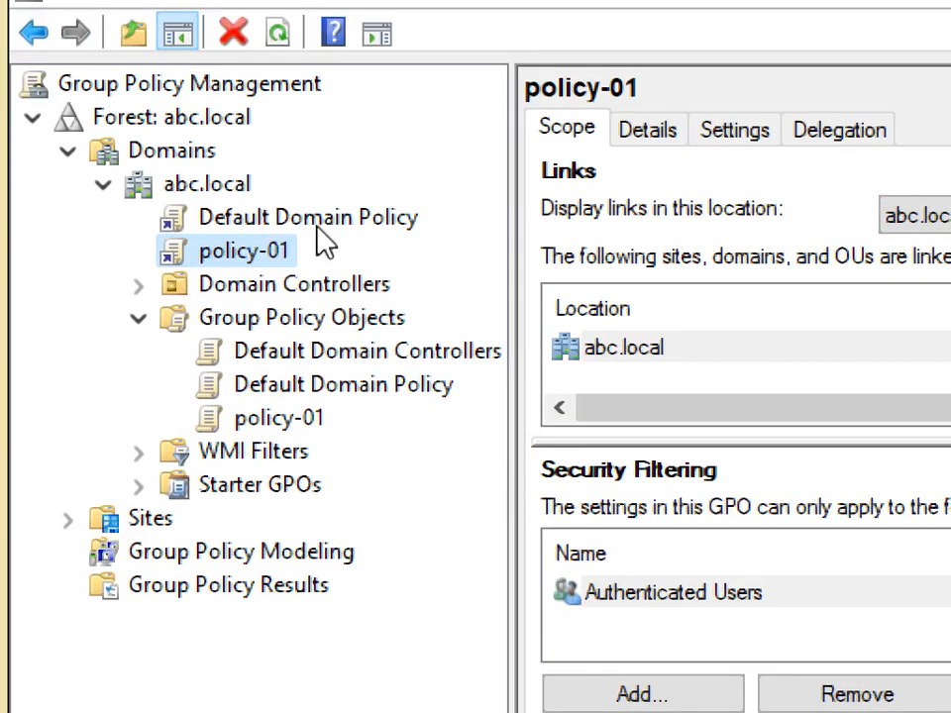
Step: Expand Domain Controllers to view its policy link, widen the tree, then reselect Default Domain Policy
{"action": "left_click", "coordinate": [359, 218]}
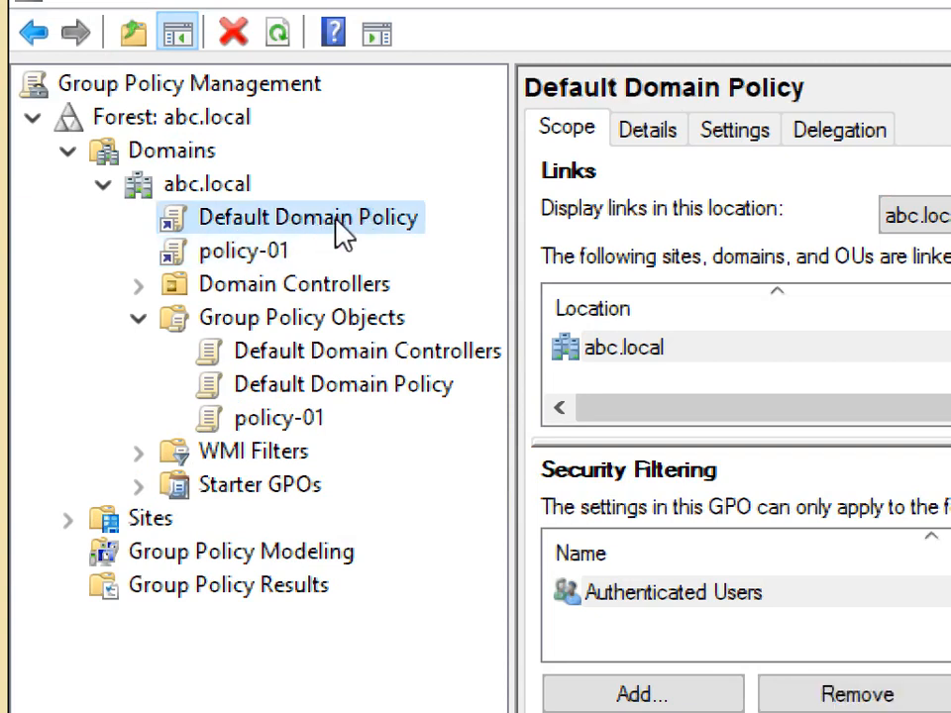
{"action": "left_click", "coordinate": [140, 286]}
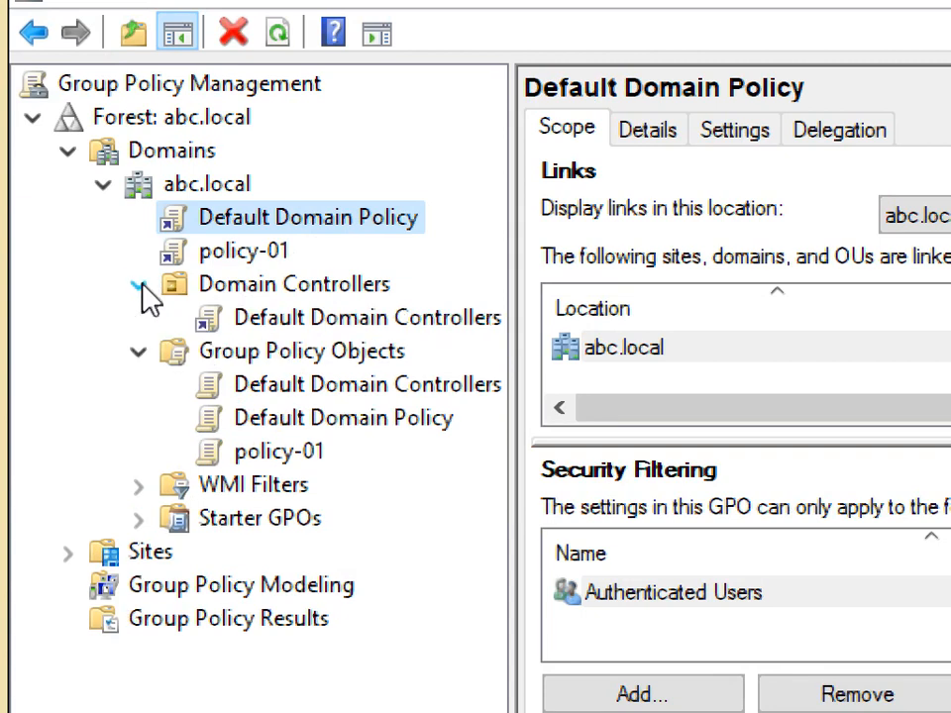
{"action": "left_click", "coordinate": [436, 317]}
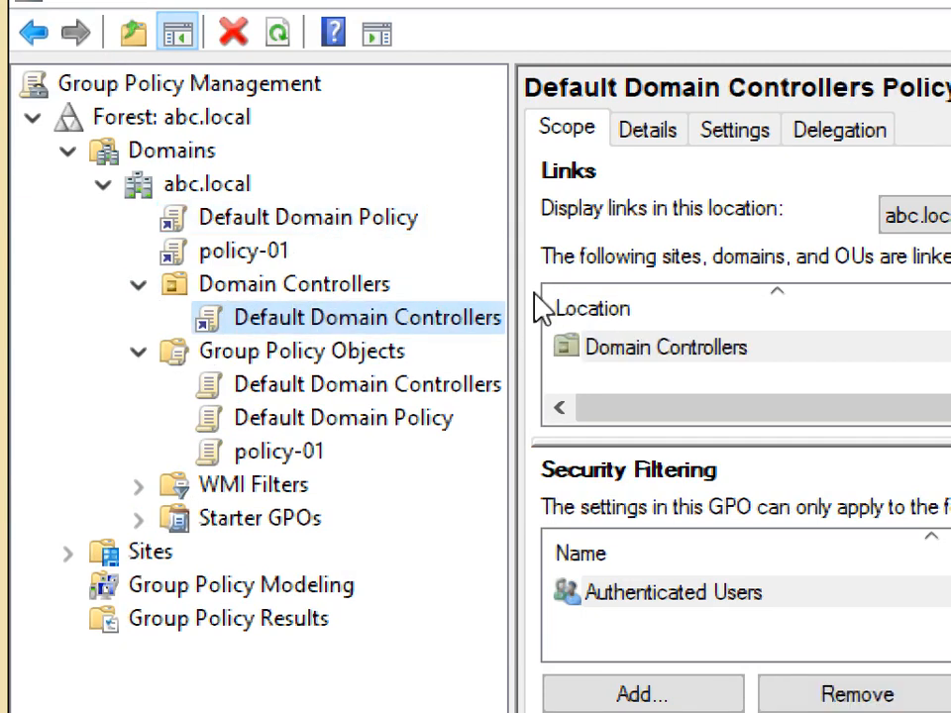
{"action": "left_click_drag", "start_coordinate": [511, 271], "coordinate": [595, 274]}
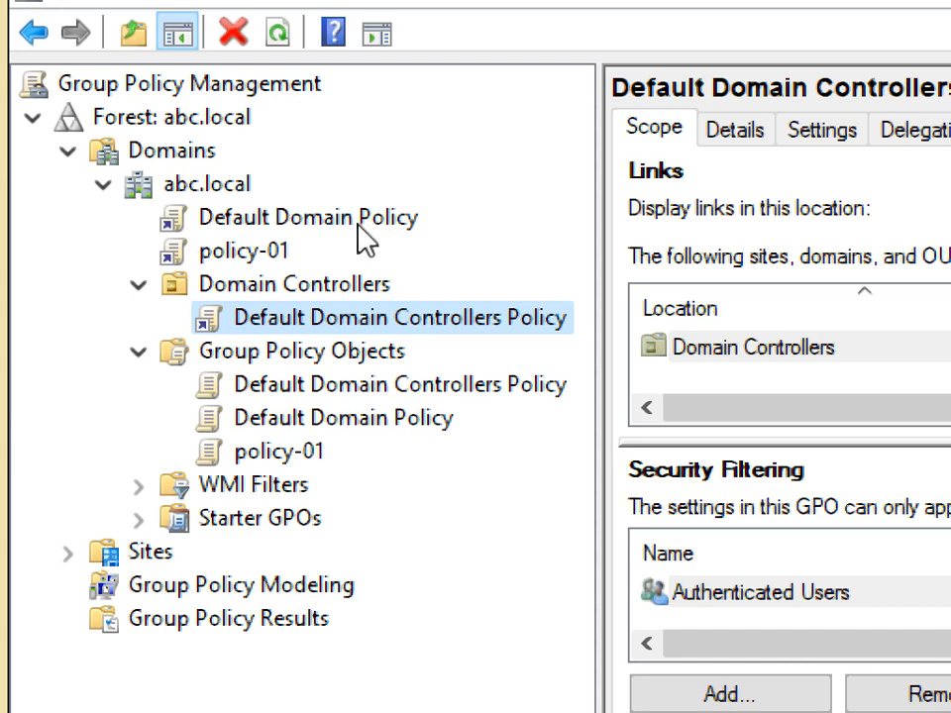
{"action": "left_click", "coordinate": [319, 219]}
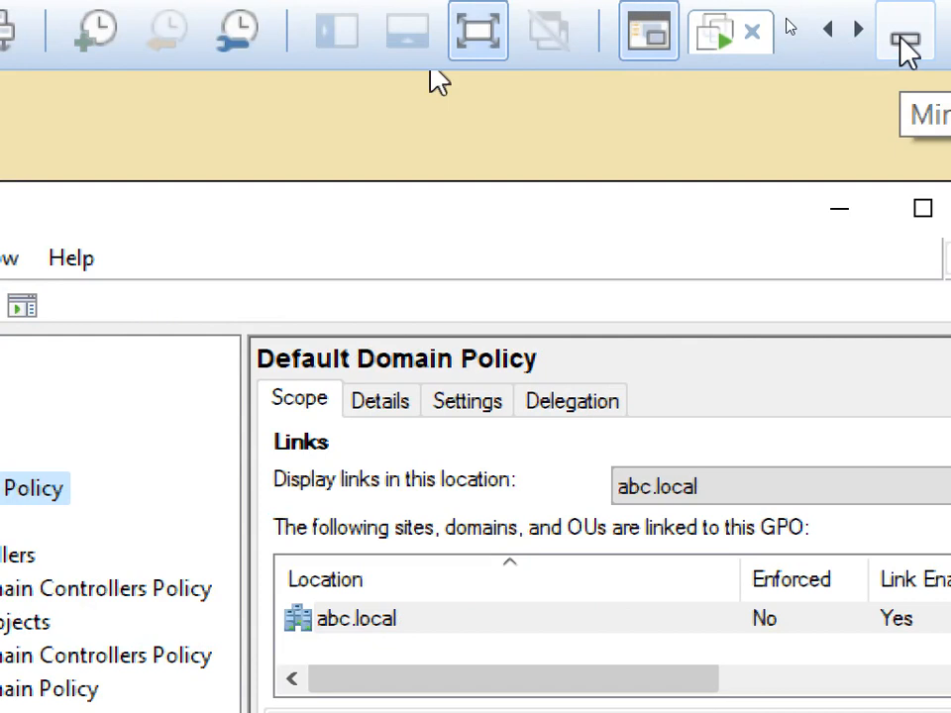
Step: Return to Paint with the screen magnification back at normal size
{"action": "left_click", "coordinate": [904, 50]}
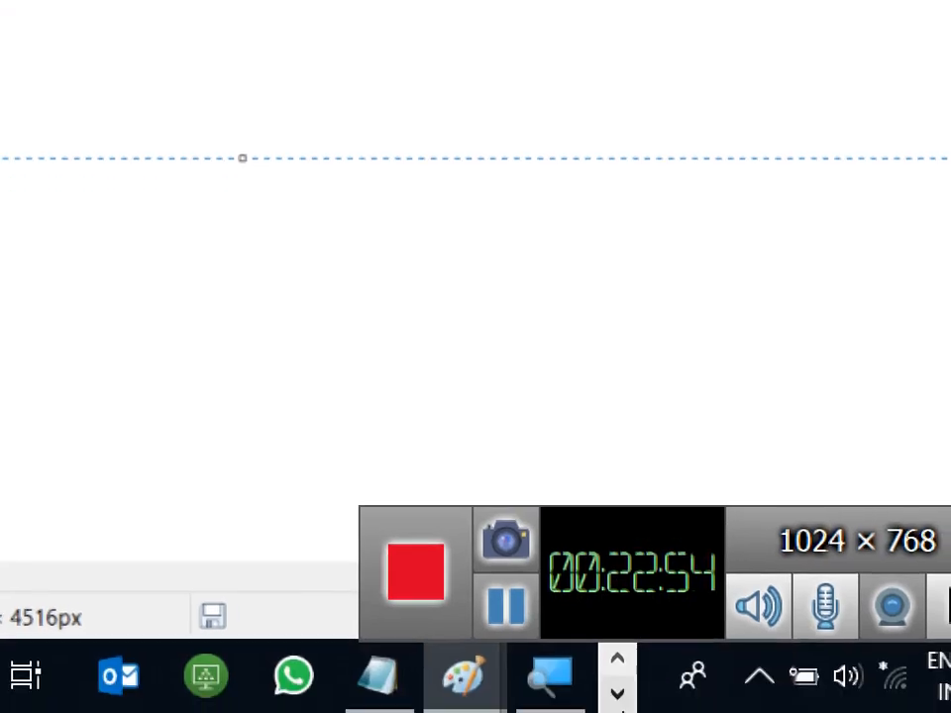
{"action": "left_click", "coordinate": [550, 675]}
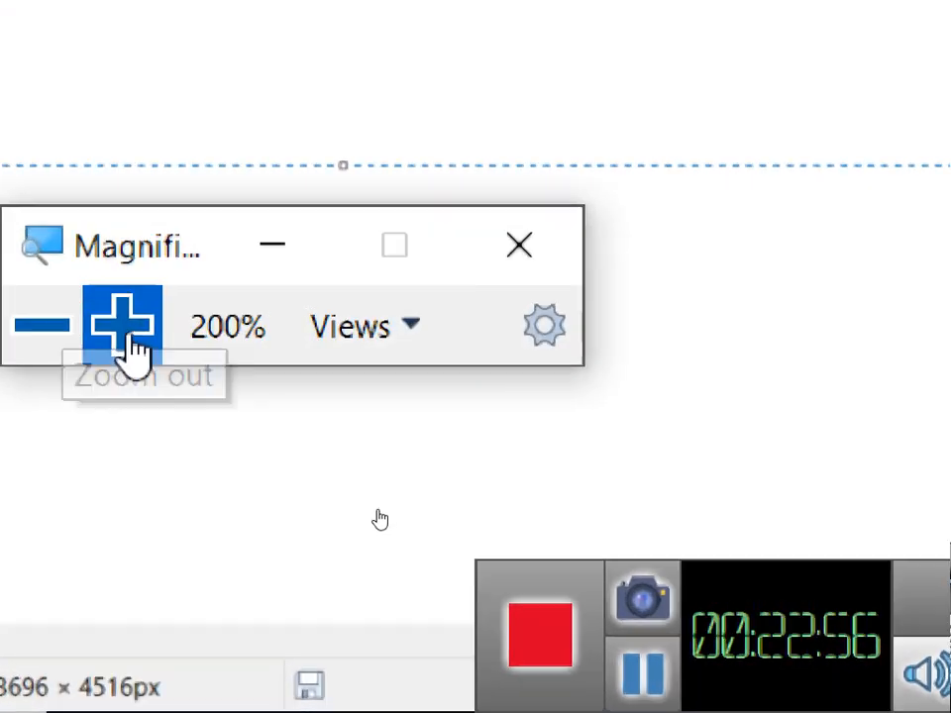
{"action": "left_click", "coordinate": [126, 332]}
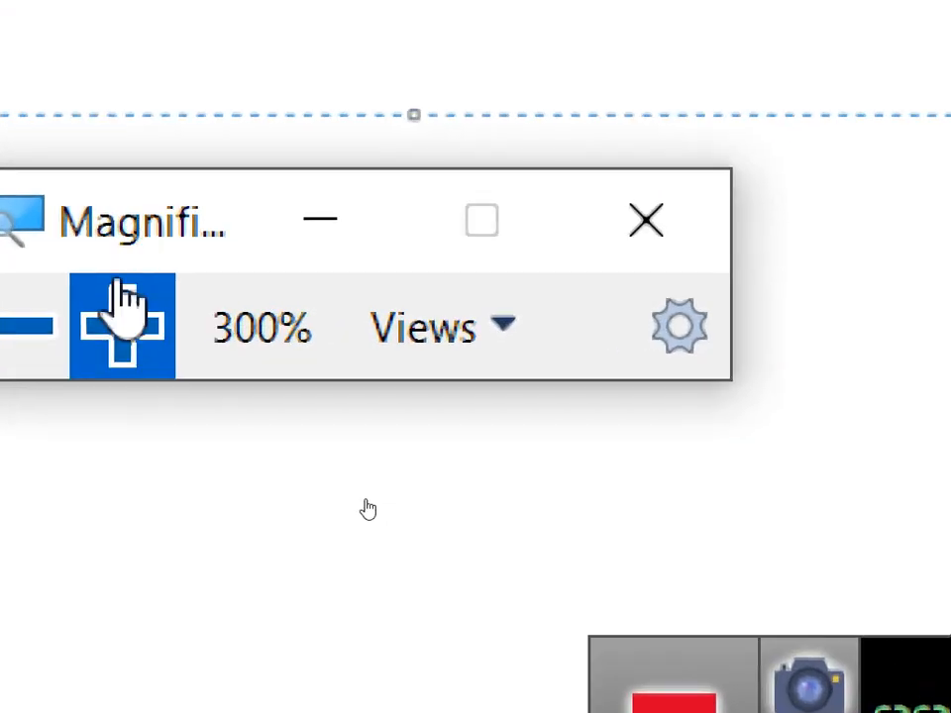
{"action": "left_click", "coordinate": [41, 325]}
{"action": "left_click", "coordinate": [41, 324]}
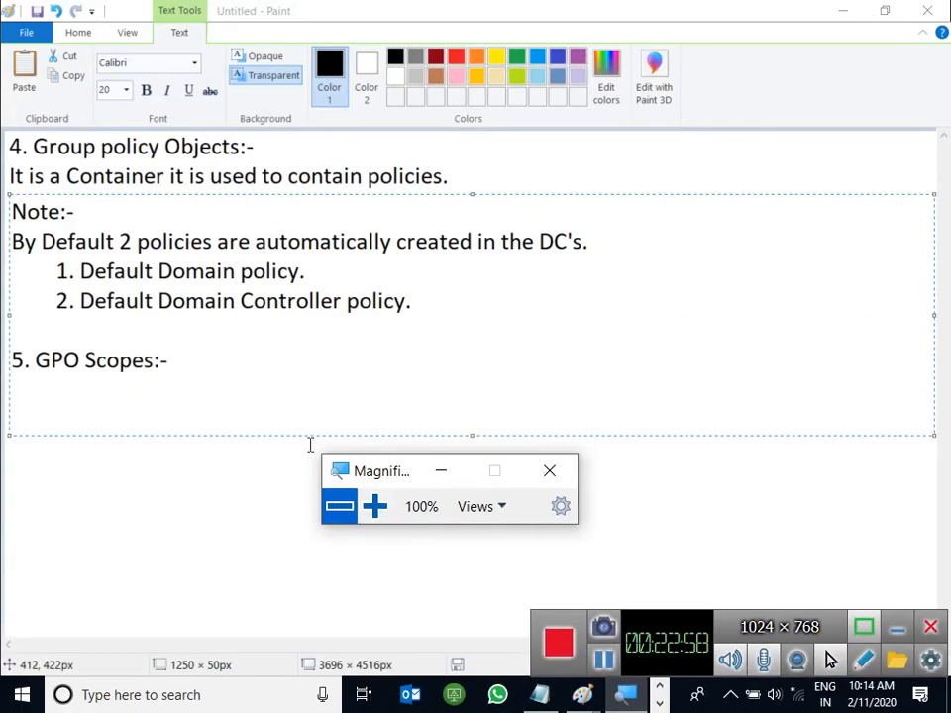
Step: Type 'We Define where i need to apply the policy.' under the GPO Scopes heading
{"action": "left_click", "coordinate": [239, 397]}
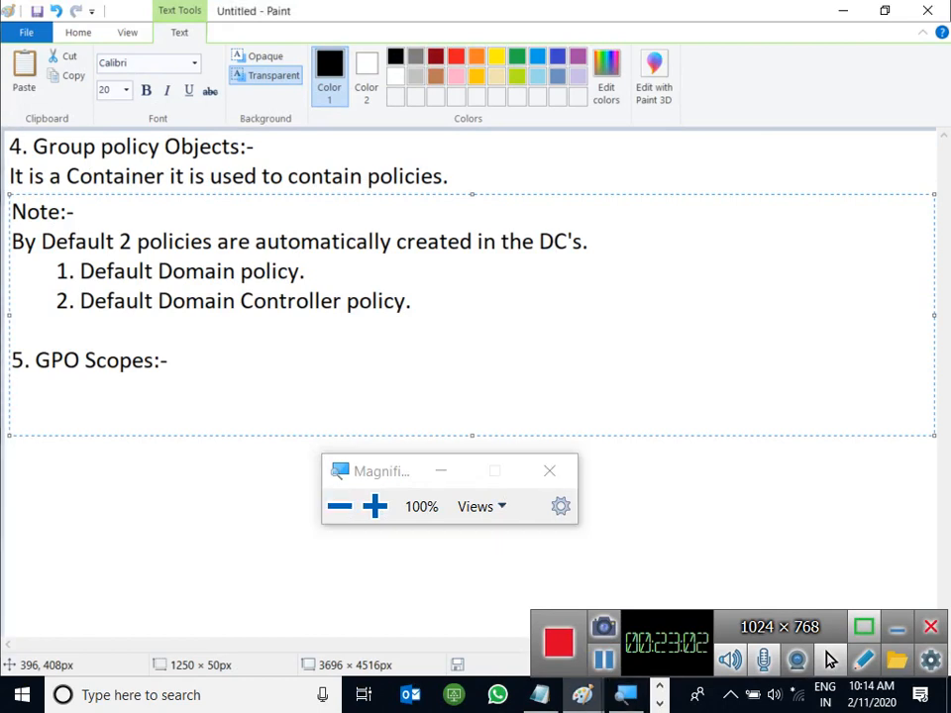
{"action": "type", "text": "We Difne"}
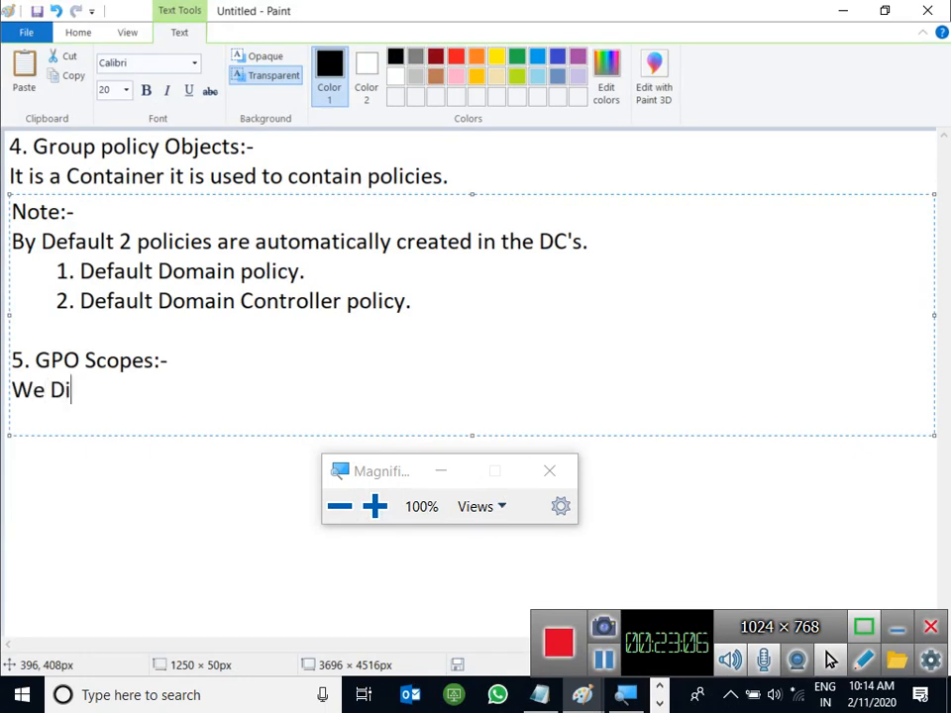
{"action": "key", "text": "BackSpace"}
{"action": "key", "text": "BackSpace"}
{"action": "key", "text": "BackSpace"}
{"action": "key", "text": "BackSpace"}
{"action": "type", "text": "efine wg"}
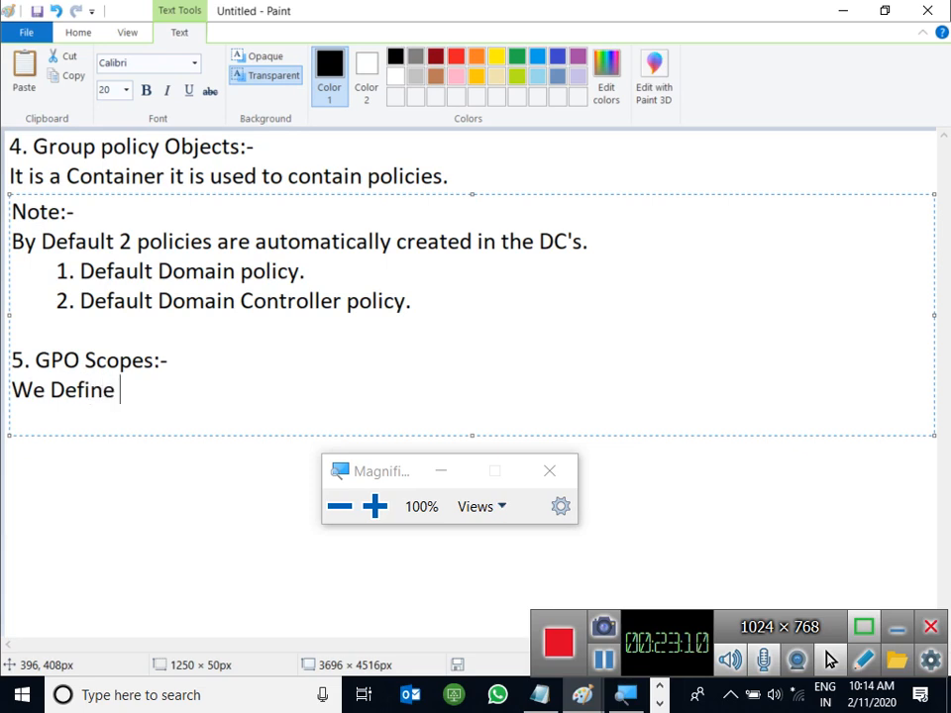
{"action": "key", "text": "BackSpace"}
{"action": "type", "text": "here i need "}
{"action": "type", "text": "tpo"}
{"action": "key", "text": "BackSpace"}
{"action": "key", "text": "BackSpace"}
{"action": "type", "text": "o a"}
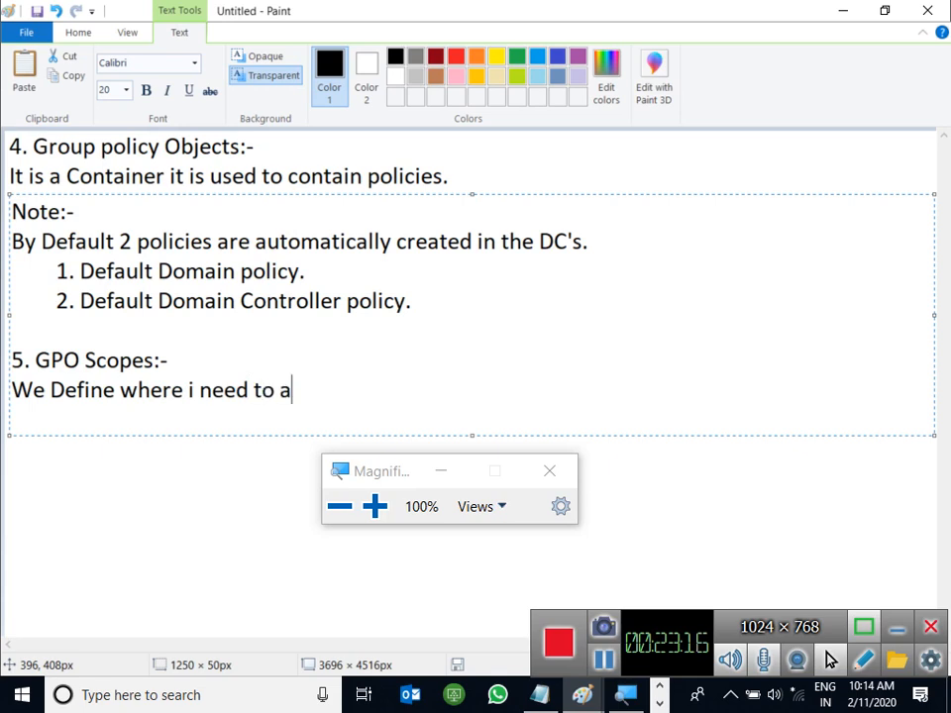
{"action": "type", "text": "pply the [policy"}
{"action": "key", "text": "BackSpace"}
{"action": "key", "text": "BackSpace"}
{"action": "key", "text": "BackSpace"}
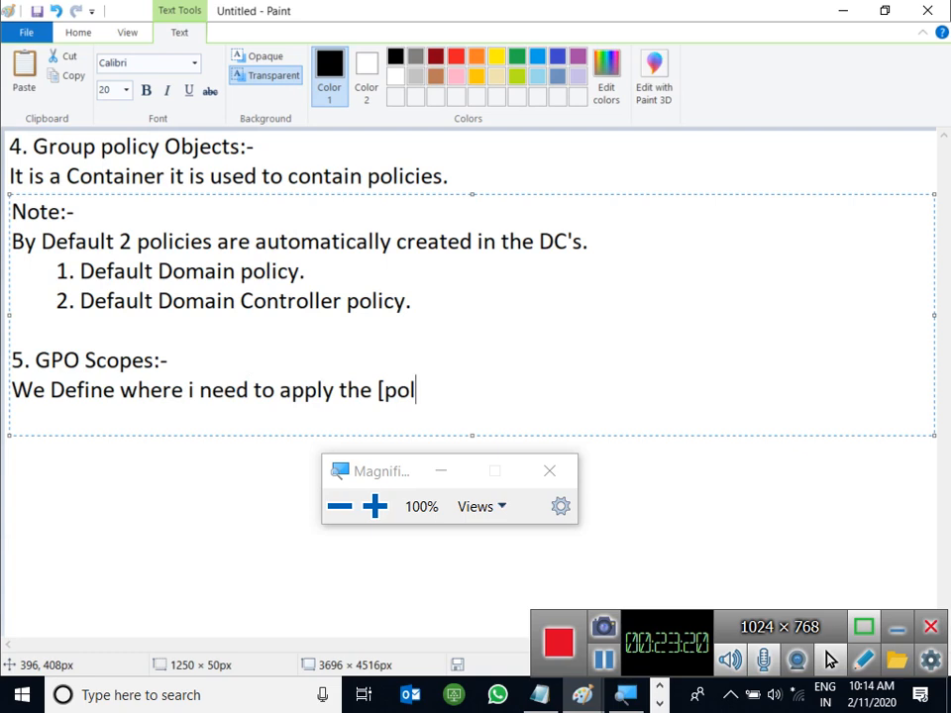
{"action": "key", "text": "BackSpace"}
{"action": "key", "text": "BackSpace"}
{"action": "key", "text": "BackSpace"}
{"action": "key", "text": "BackSpace"}
{"action": "type", "text": "policy."}
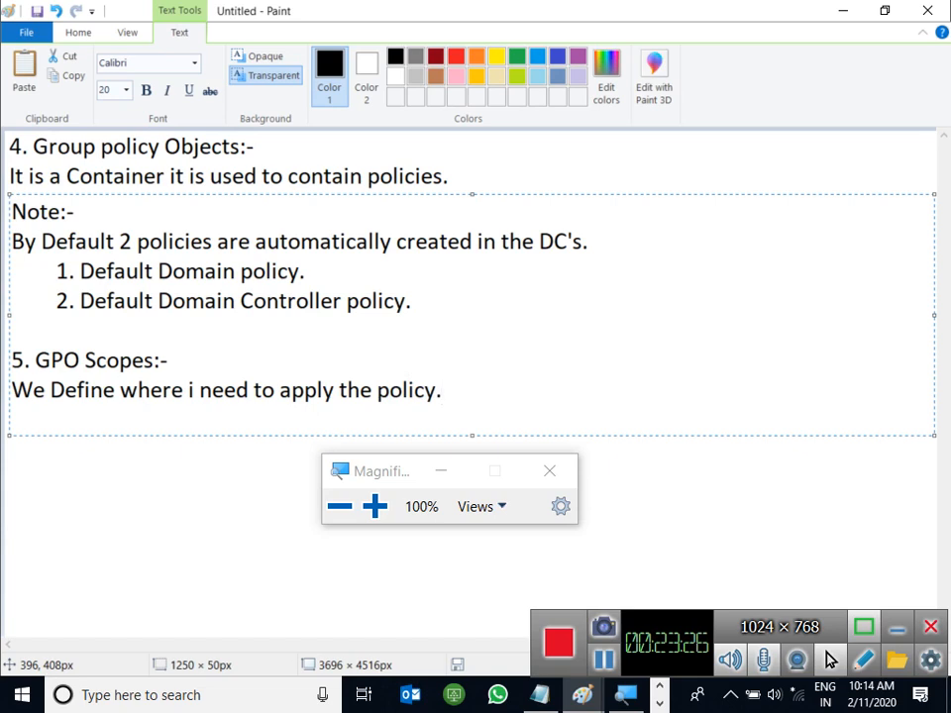
Step: Change the heading to '5. GPO Scope:-' by removing the plural s
{"action": "key", "text": "Up"}
{"action": "key", "text": "Left"}
{"action": "key", "text": "Left"}
{"action": "key", "text": "Left"}
{"action": "key", "text": "BackSpace"}
{"action": "key", "text": "Down"}
Step: Switch to the Server-02 virtual machine window
{"action": "left_click", "coordinate": [369, 520]}
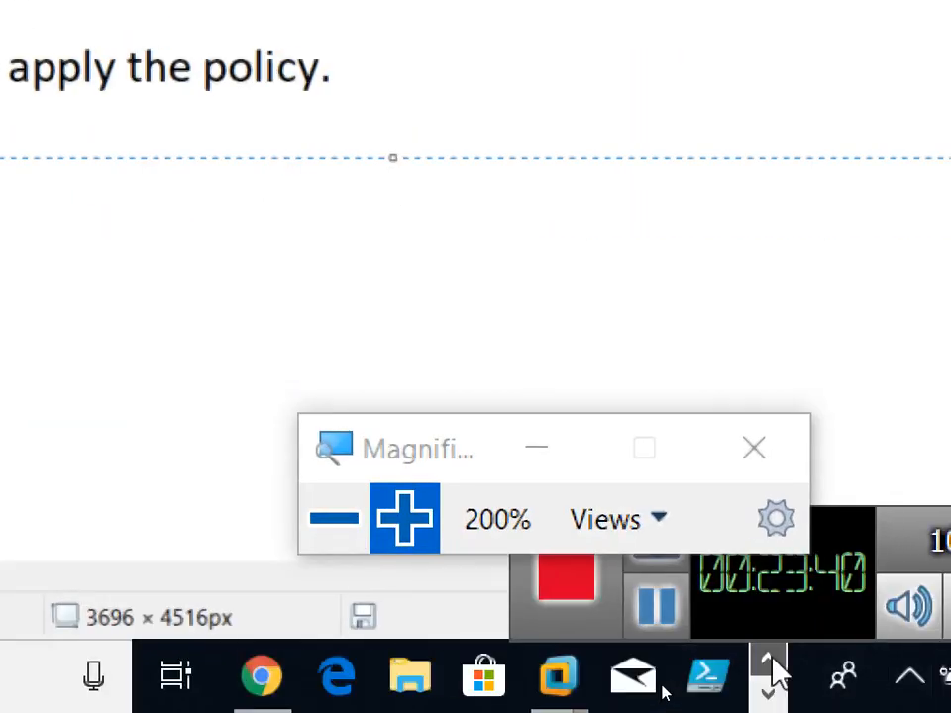
{"action": "mouse_move", "coordinate": [554, 684]}
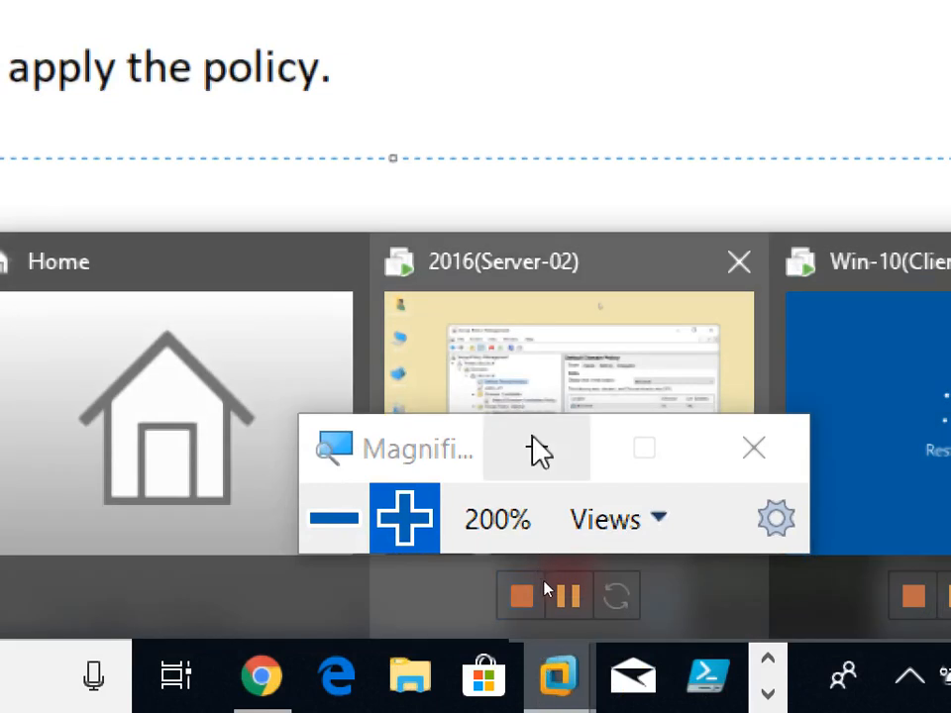
{"action": "left_click", "coordinate": [534, 448]}
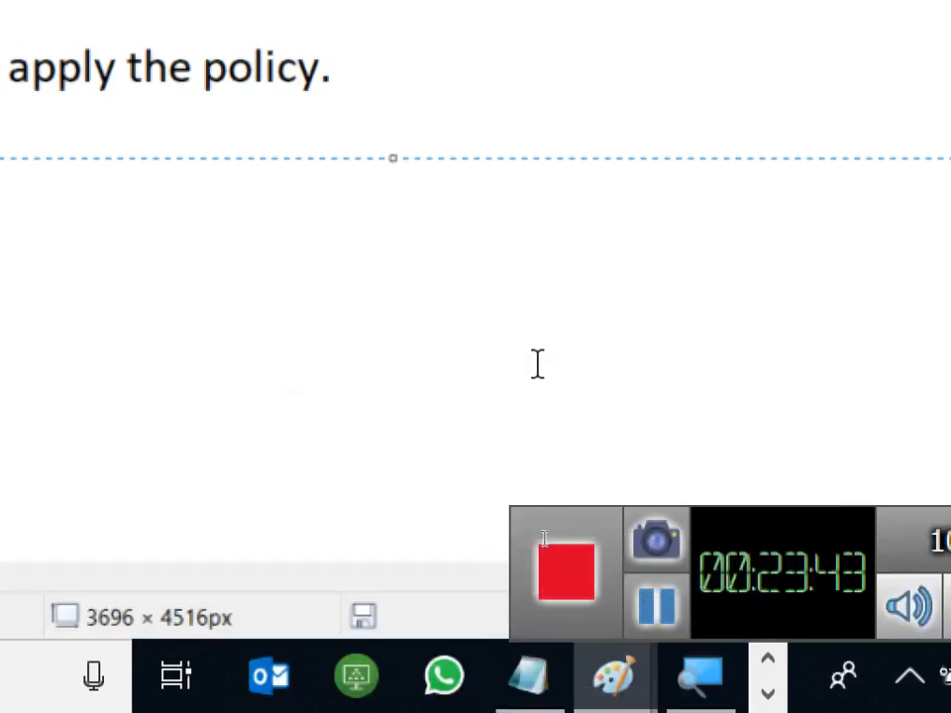
{"action": "left_click", "coordinate": [768, 661]}
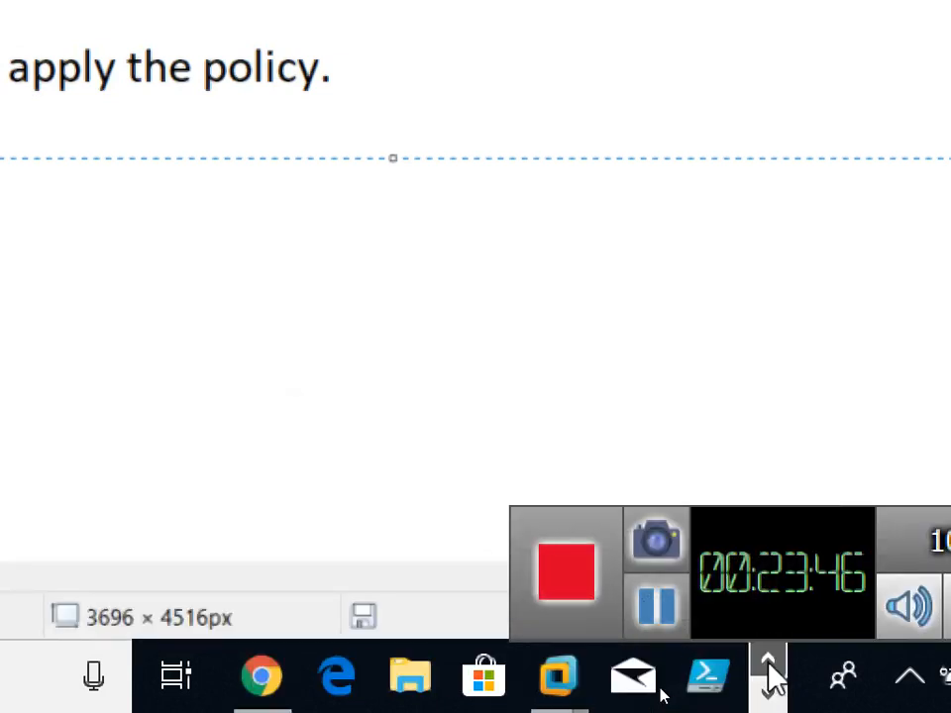
{"action": "mouse_move", "coordinate": [560, 678]}
{"action": "left_click", "coordinate": [562, 569]}
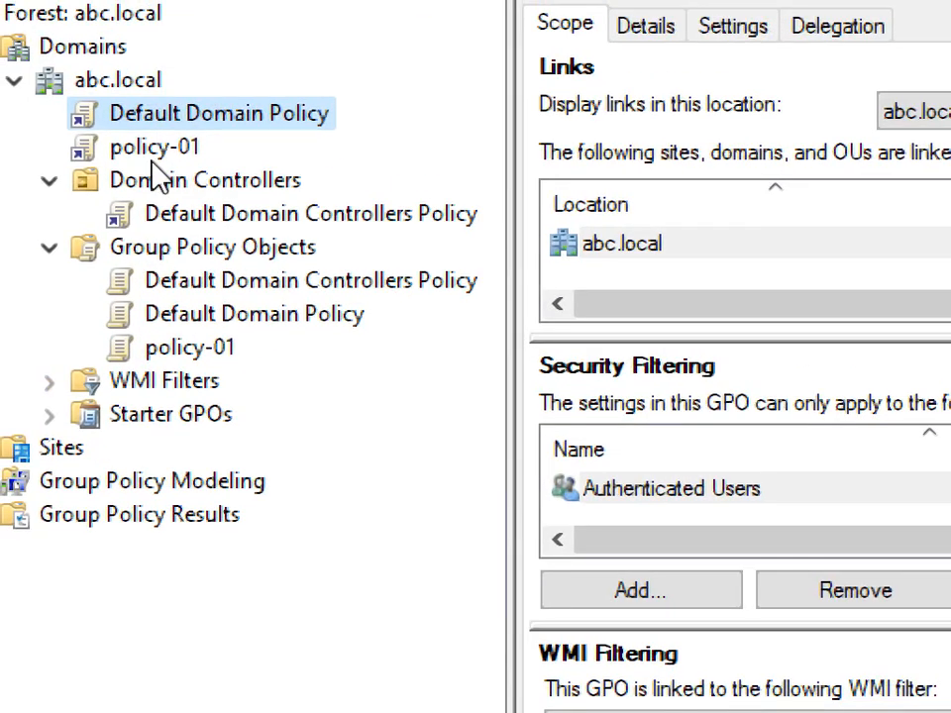
Step: Select policy-01 and display its links for [Entire forest]
{"action": "left_click", "coordinate": [140, 144]}
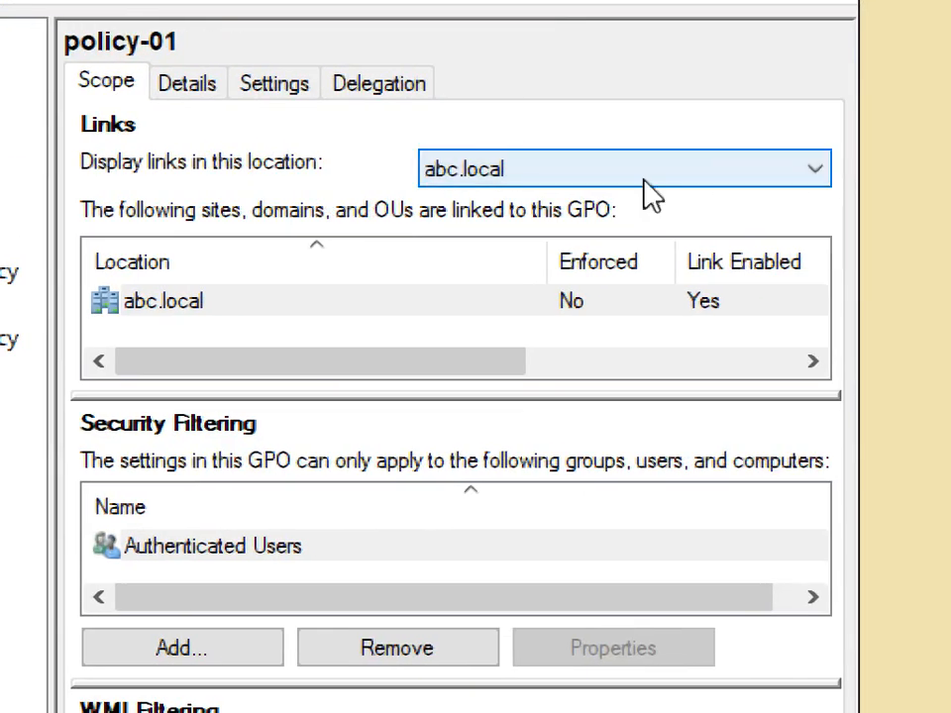
{"action": "left_click", "coordinate": [643, 181]}
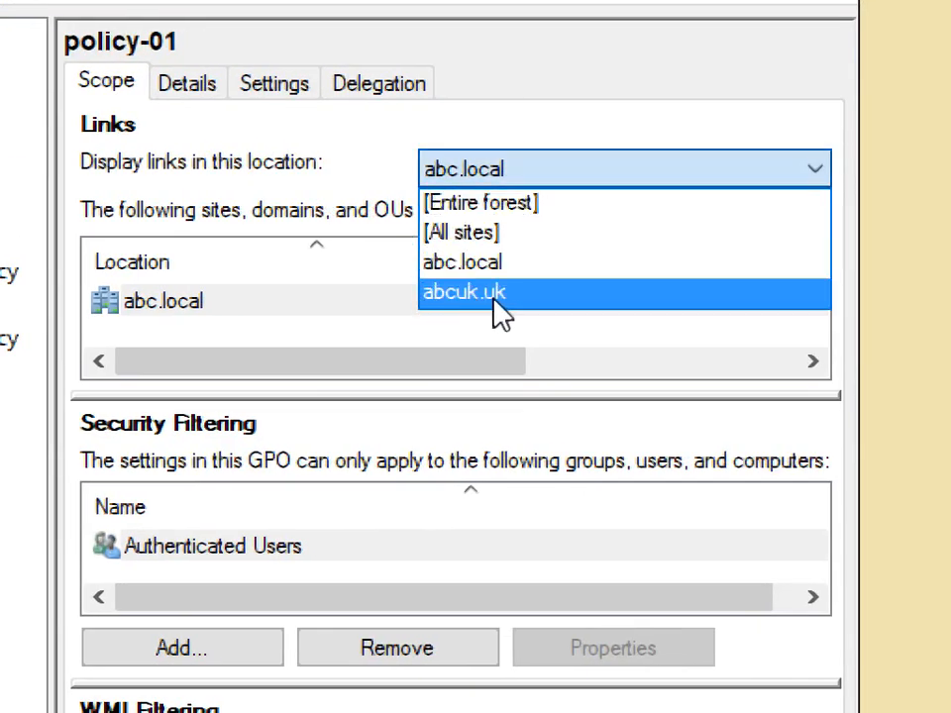
{"action": "left_click", "coordinate": [463, 203]}
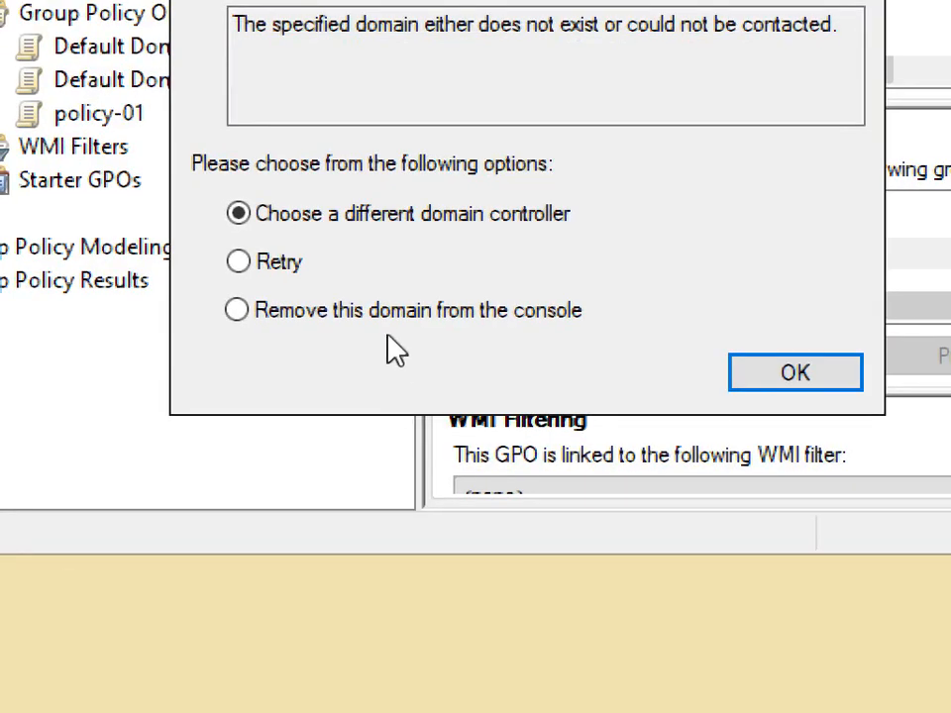
Step: Choose 'Remove this domain from the console' in the domain error dialog and confirm
{"action": "left_click", "coordinate": [388, 315]}
{"action": "left_click", "coordinate": [841, 381]}
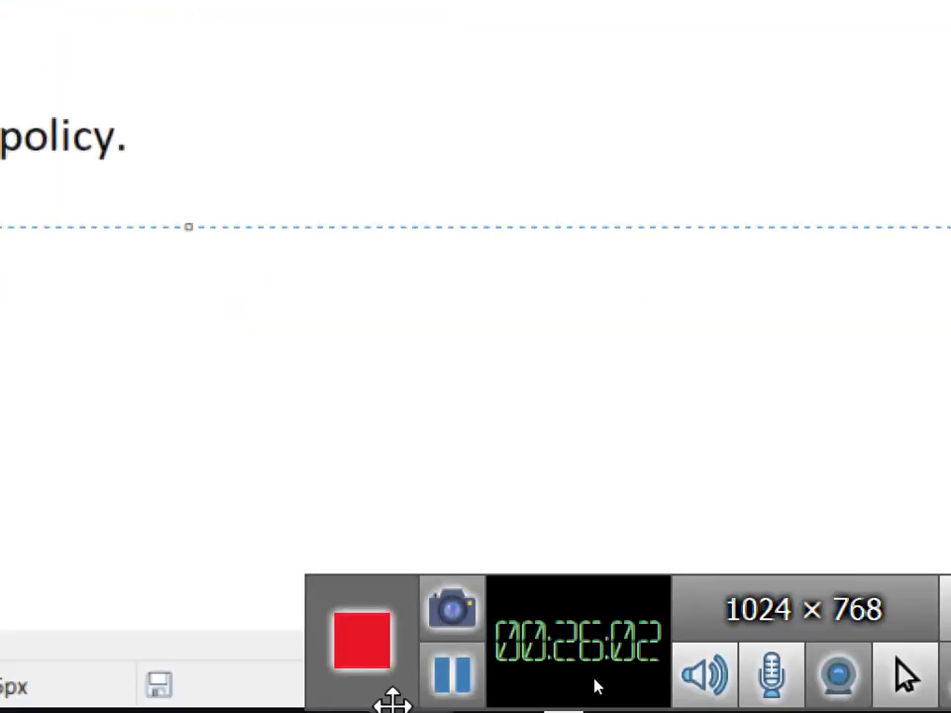
Step: Switch back to the Server-02 virtual machine window
{"action": "left_click", "coordinate": [490, 695]}
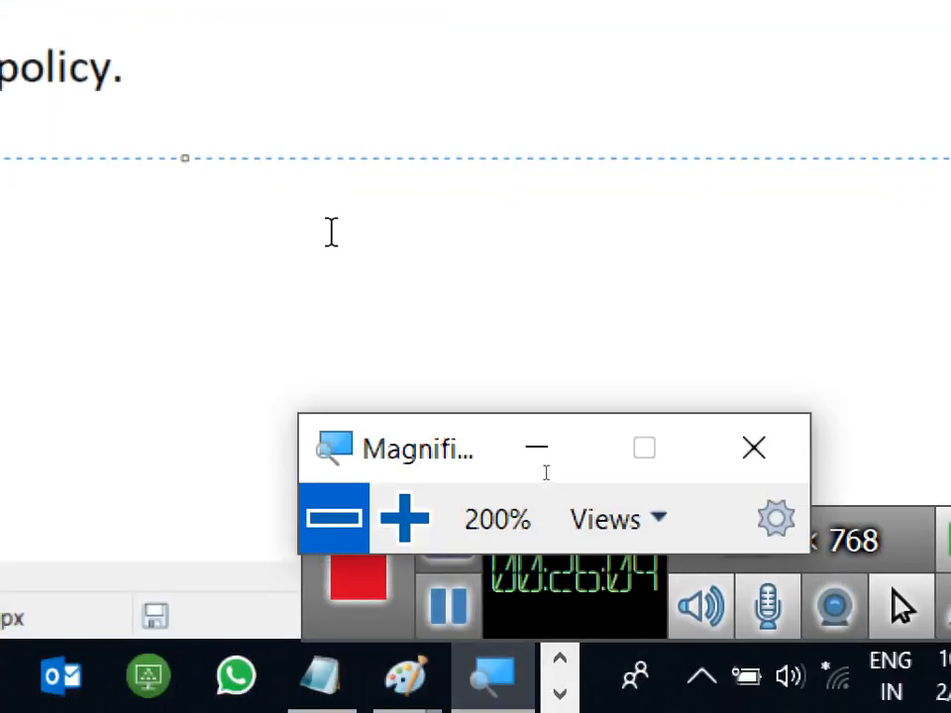
{"action": "left_click", "coordinate": [793, 457]}
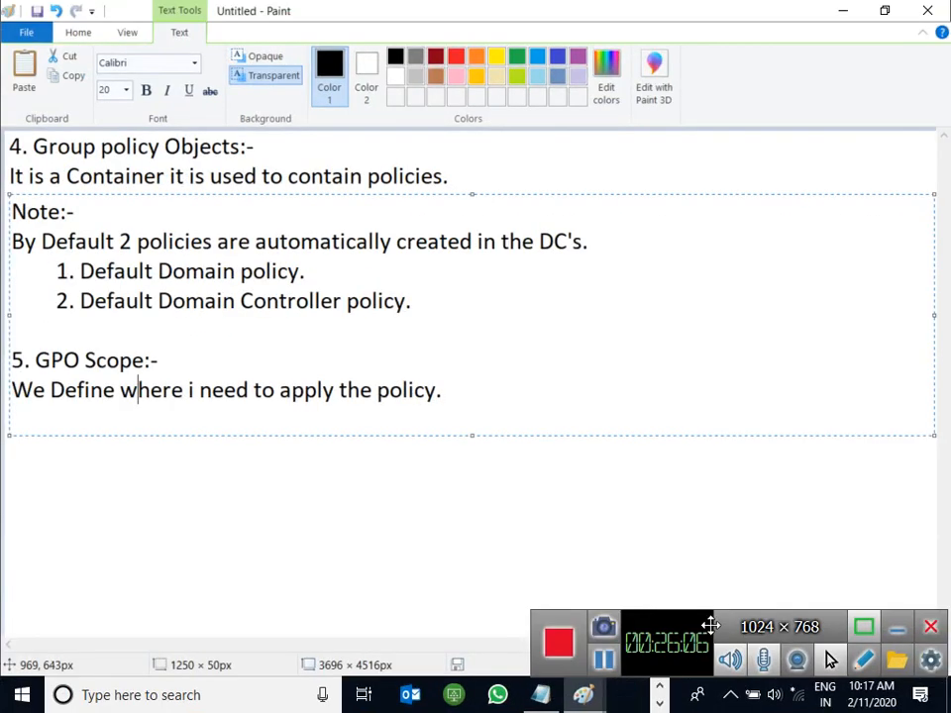
{"action": "left_click", "coordinate": [658, 703]}
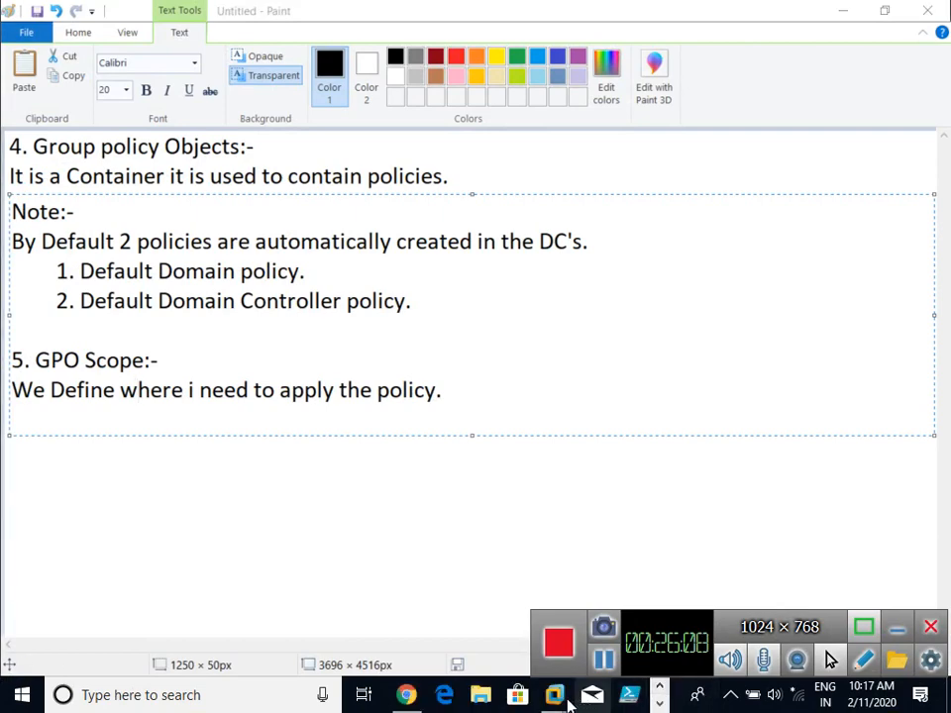
{"action": "mouse_move", "coordinate": [569, 677]}
{"action": "left_click", "coordinate": [526, 552]}
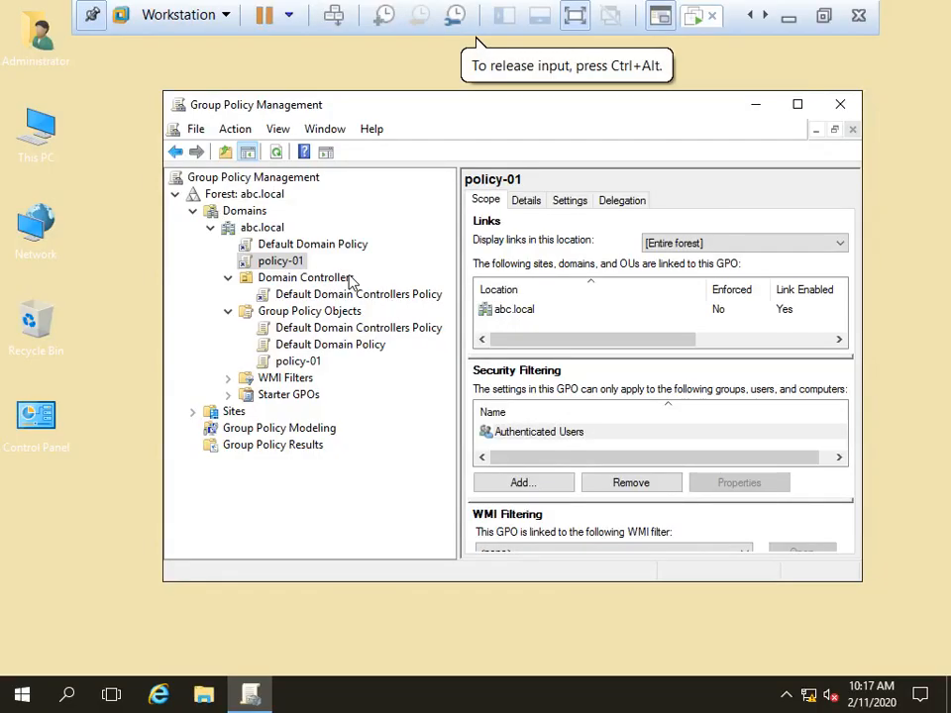
Step: Maximize Group Policy Management, select policy-01's abc.local link, then hide the VM
{"action": "double_click", "coordinate": [346, 106]}
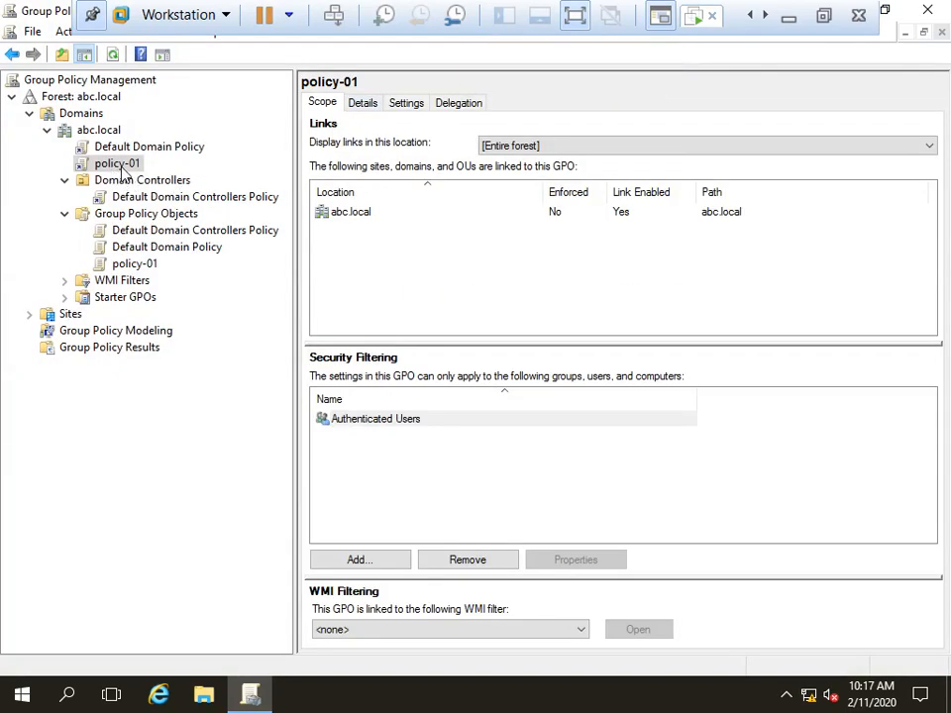
{"action": "left_click", "coordinate": [359, 218]}
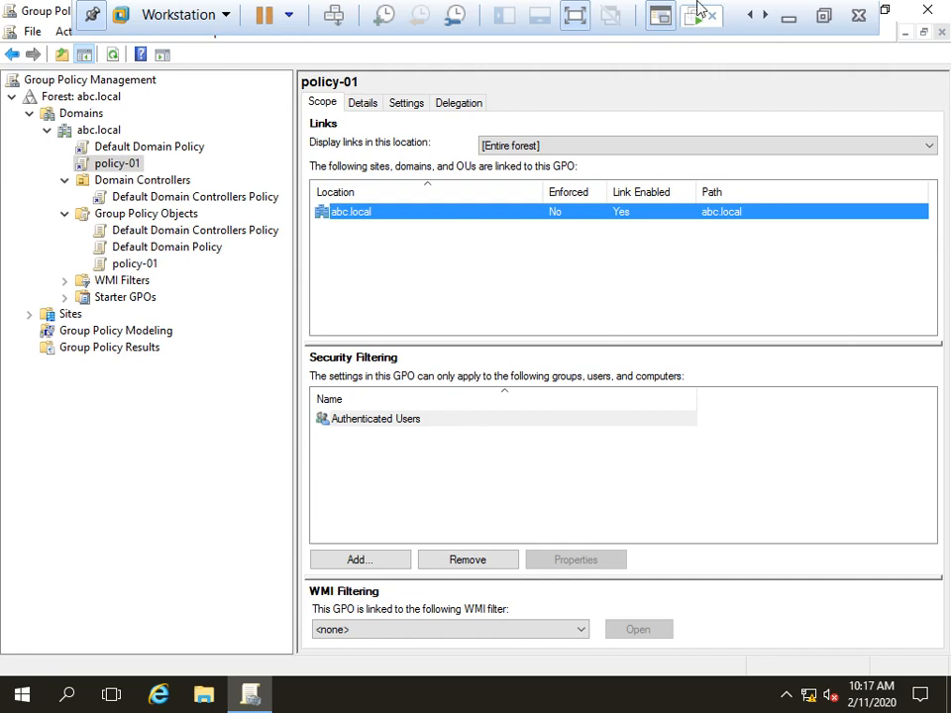
{"action": "left_click", "coordinate": [789, 34]}
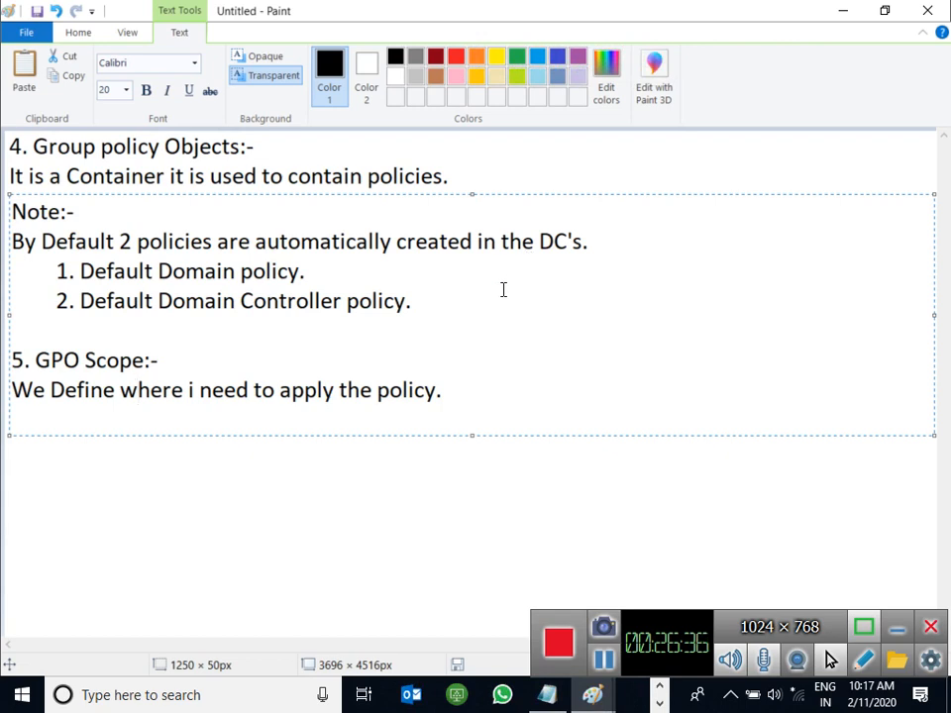
Step: Add the heading '6. Gpo Inheritance' and launch a new blank Paint window with MSPAINT
{"action": "left_click", "coordinate": [485, 392]}
{"action": "key", "text": "Return"}
{"action": "key", "text": "Return"}
{"action": "type", "text": "6."}
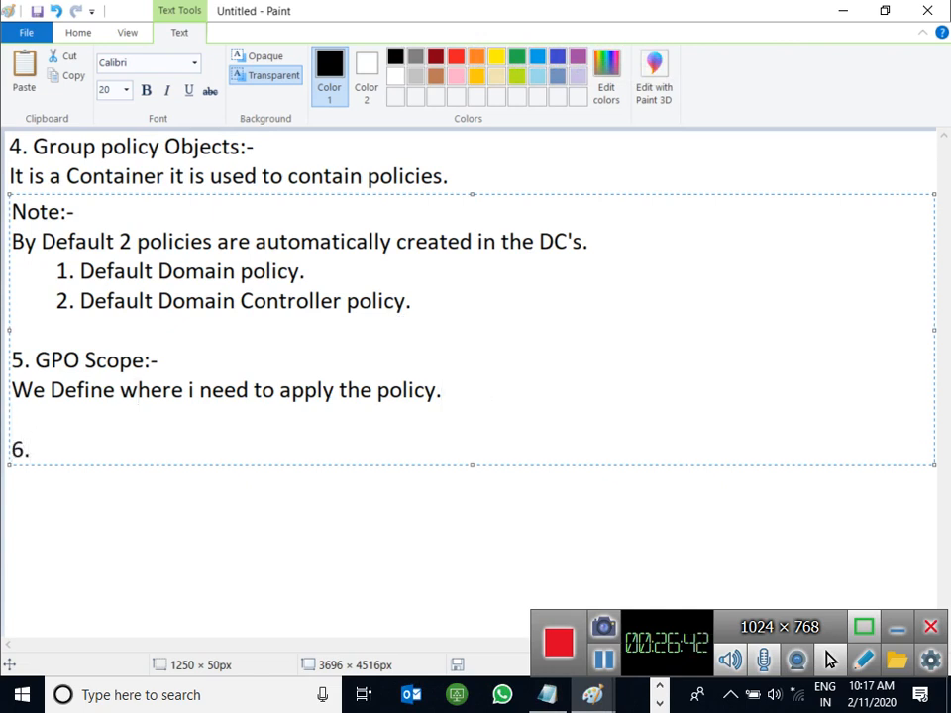
{"action": "left_click", "coordinate": [603, 660]}
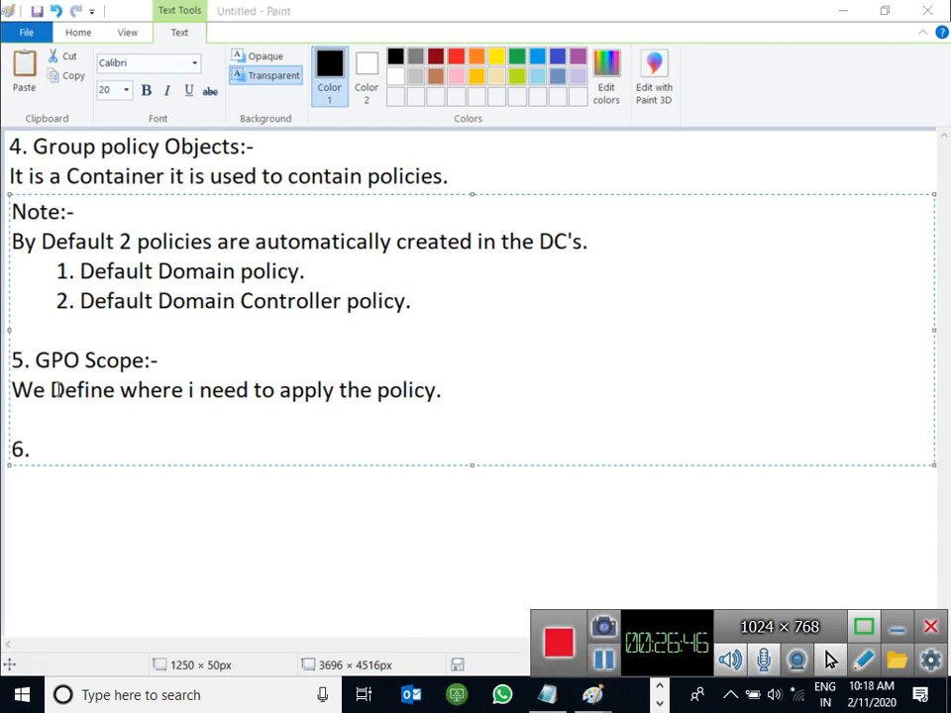
{"action": "left_click", "coordinate": [40, 451]}
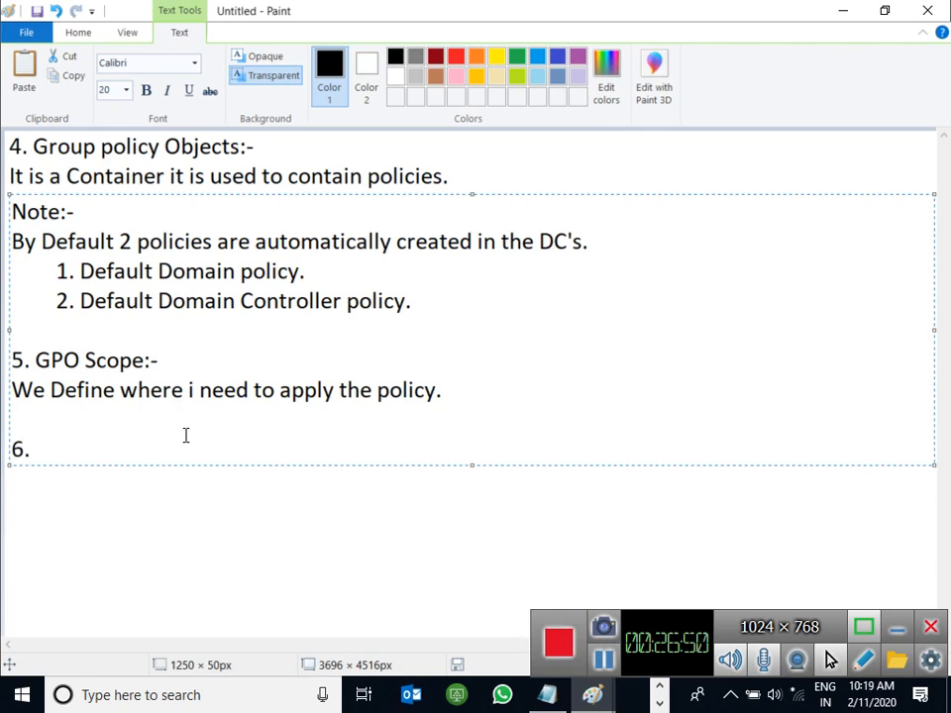
{"action": "type", "text": "Gpo"}
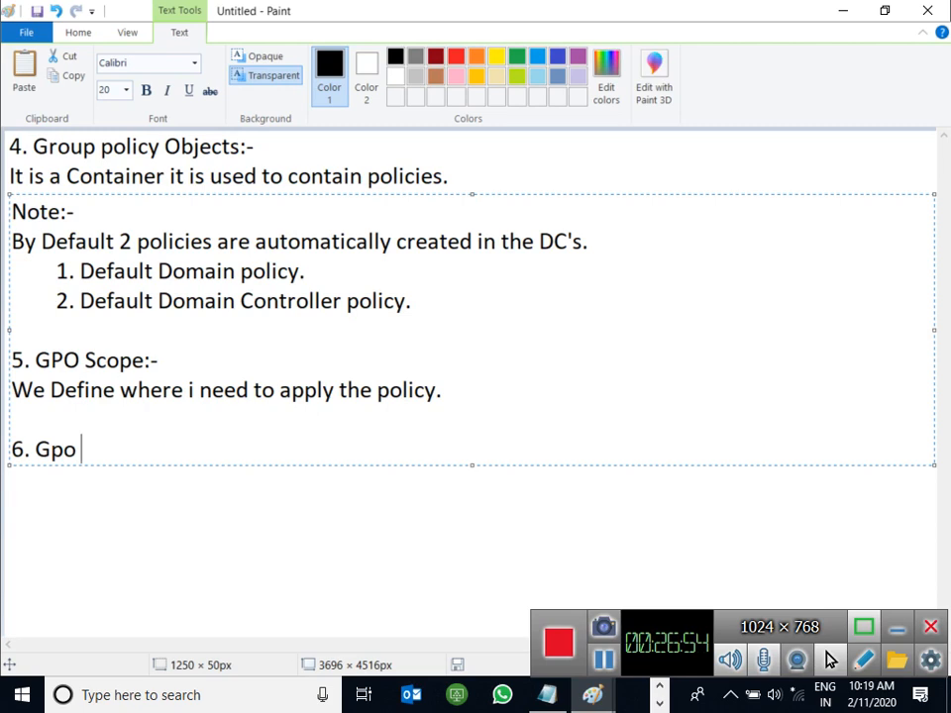
{"action": "type", "text": " inheritance"}
{"action": "key", "text": "Left"}
{"action": "key", "text": "Left"}
{"action": "key", "text": "Left"}
{"action": "key", "text": "Left"}
{"action": "key", "text": "Left"}
{"action": "key", "text": "Left"}
{"action": "key", "text": "Left"}
{"action": "key", "text": "Left"}
{"action": "key", "text": "Left"}
{"action": "key", "text": "Left"}
{"action": "key", "text": "BackSpace"}
{"action": "type", "text": "I"}
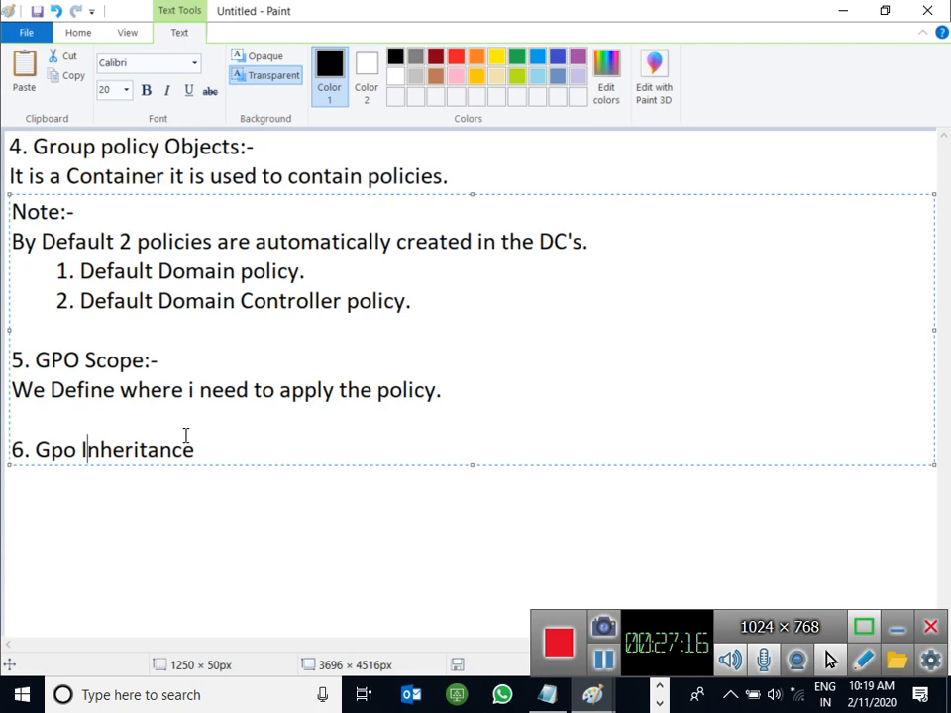
{"action": "key", "text": "super+r"}
{"action": "key", "text": "Return"}
Step: Maximize the new Paint window and draw a tall rectangle near the canvas top
{"action": "double_click", "coordinate": [280, 17]}
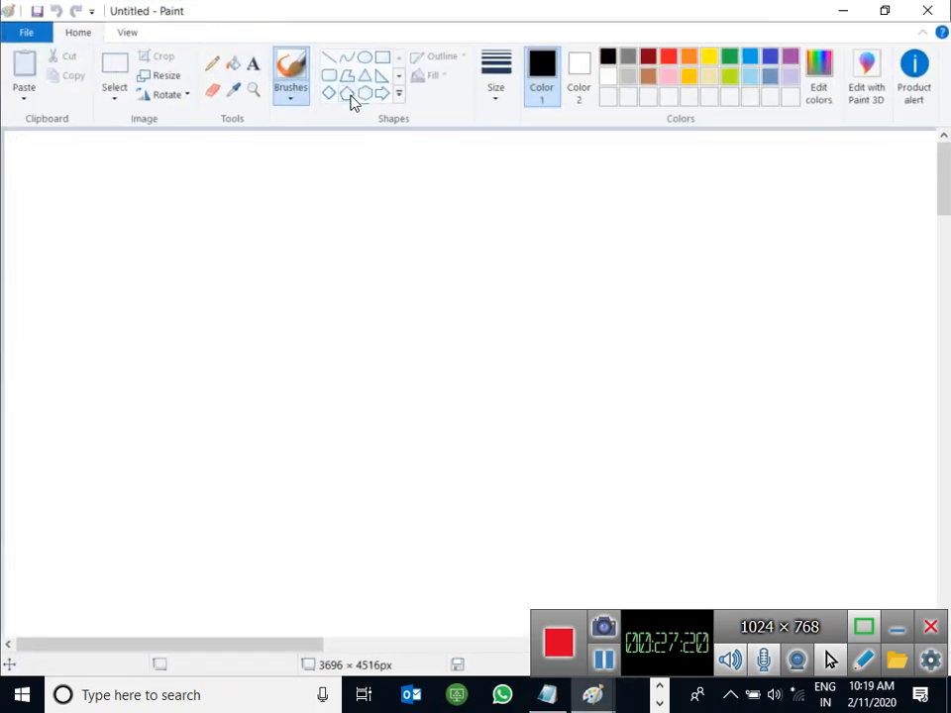
{"action": "left_click", "coordinate": [365, 59]}
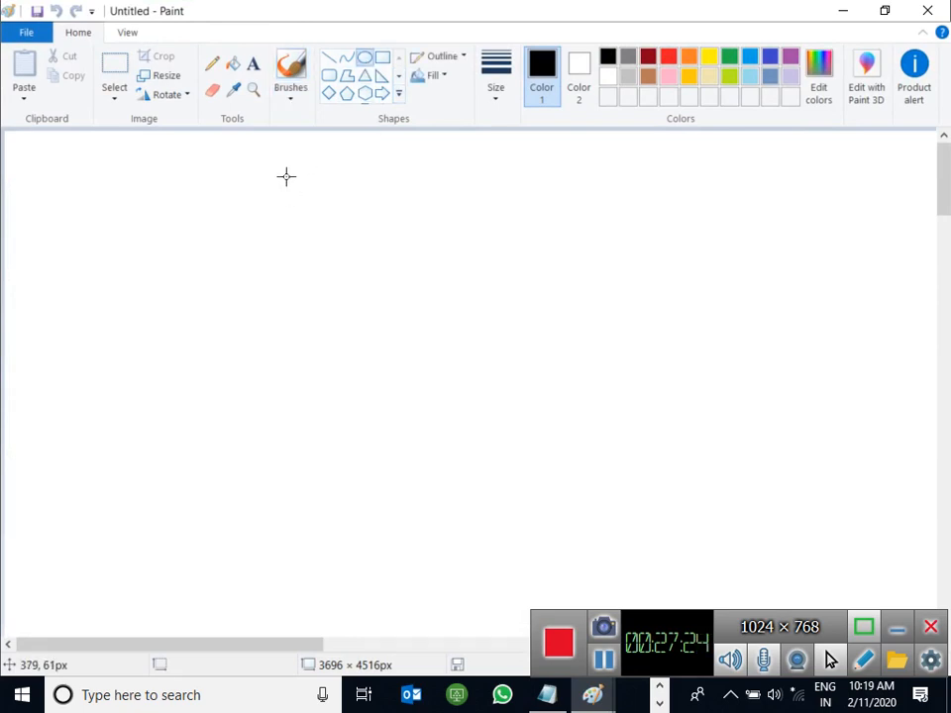
{"action": "left_click", "coordinate": [382, 57]}
{"action": "left_click_drag", "start_coordinate": [246, 156], "coordinate": [420, 355]}
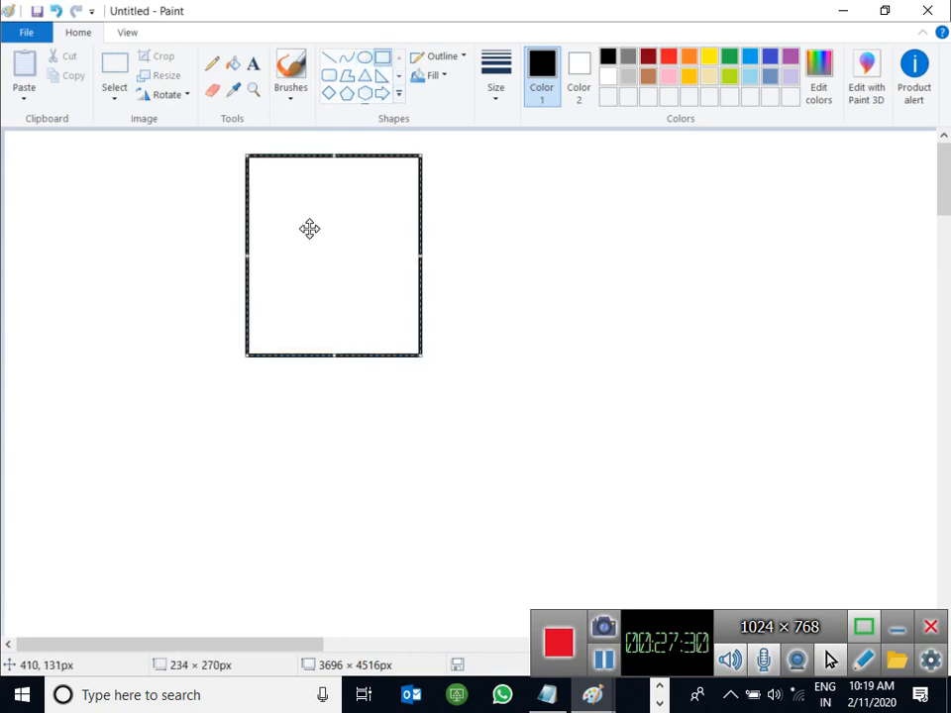
Step: Label the box 'Server-02', 'Abc.local' and 'PDC' on three lines
{"action": "left_click", "coordinate": [254, 63]}
{"action": "left_click", "coordinate": [272, 236]}
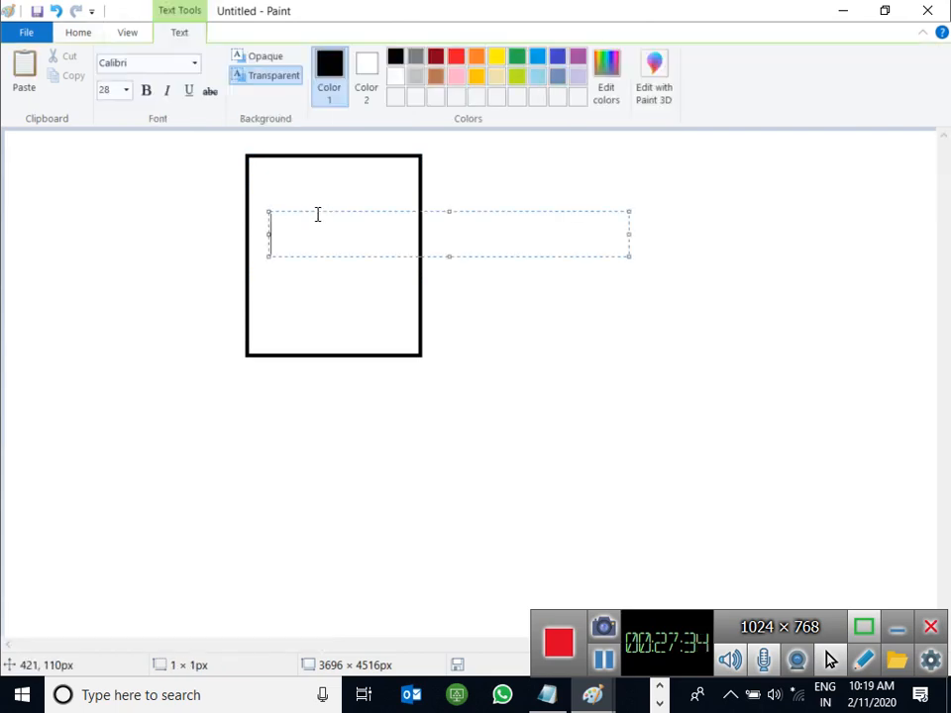
{"action": "left_click_drag", "start_coordinate": [317, 212], "coordinate": [305, 173]}
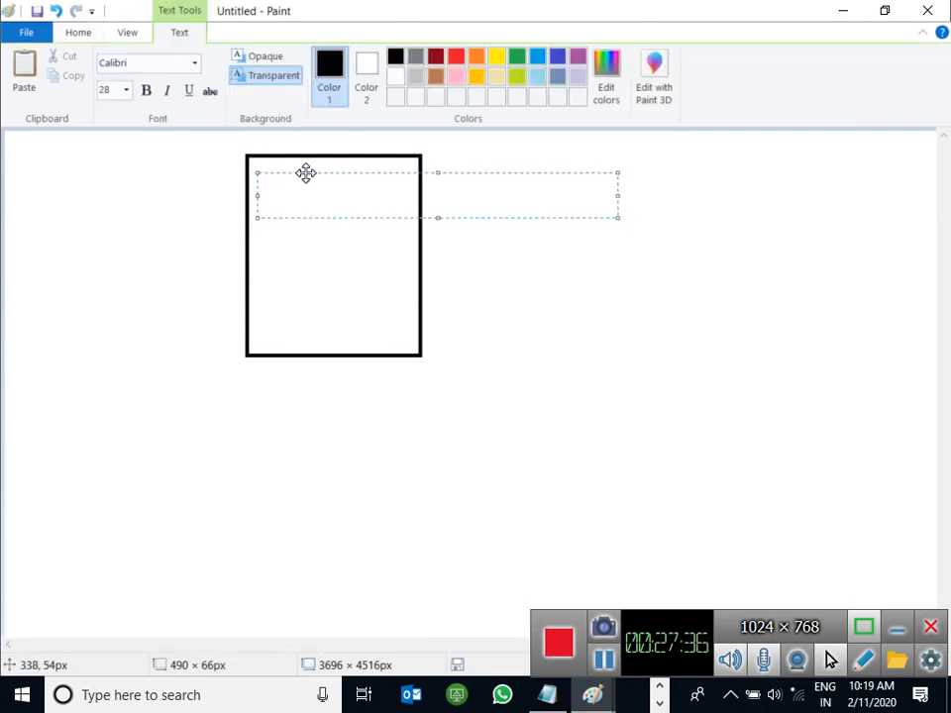
{"action": "type", "text": "Server-02"}
{"action": "key", "text": "Return"}
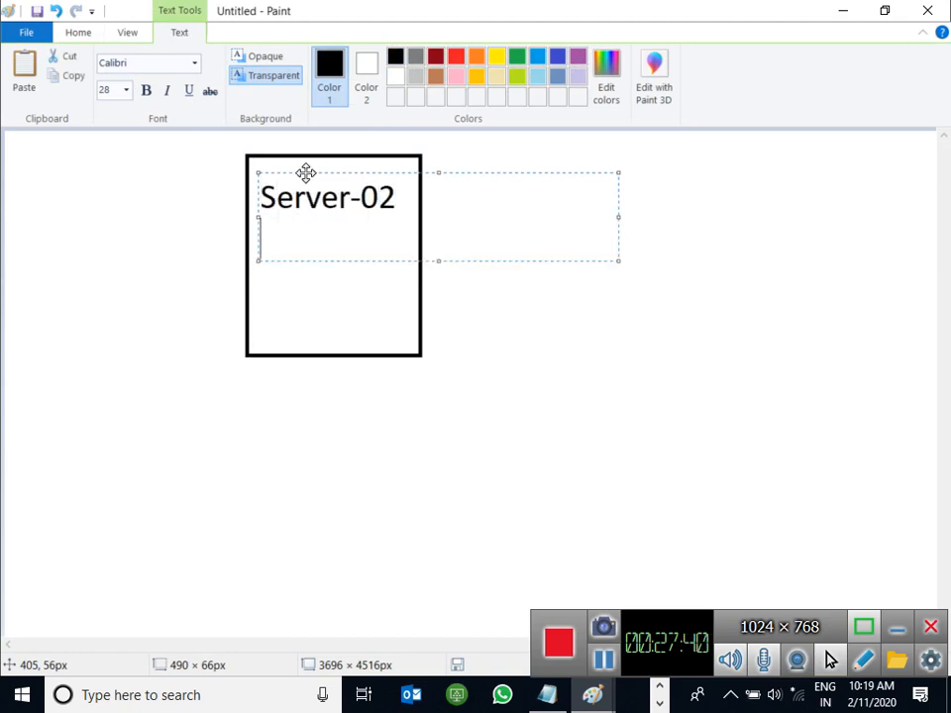
{"action": "type", "text": "Abc.local"}
{"action": "key", "text": "Return"}
{"action": "type", "text": "PDC"}
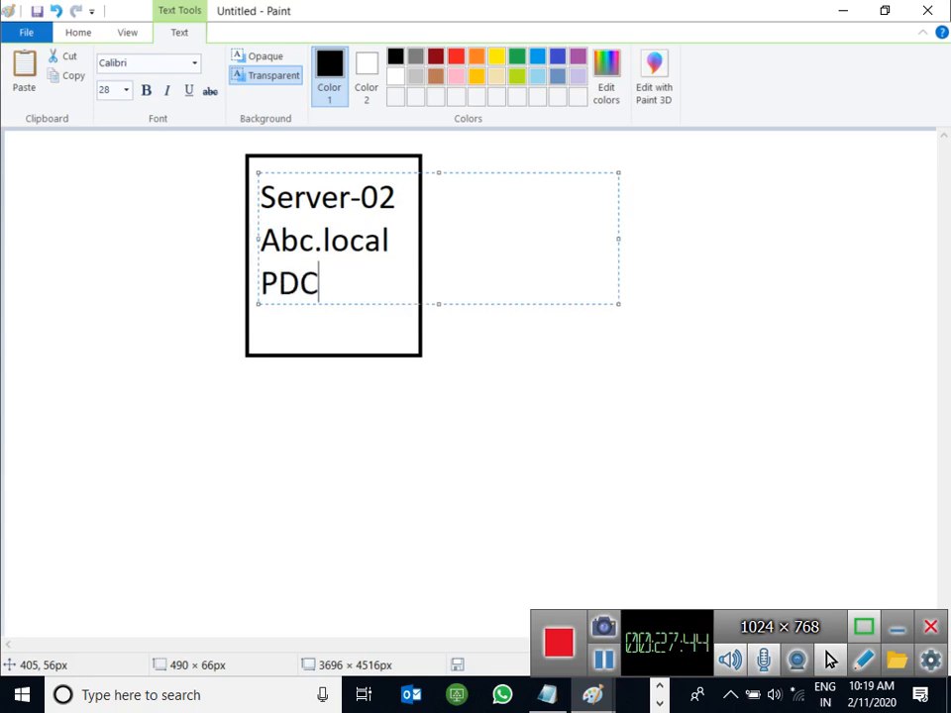
{"action": "left_click", "coordinate": [441, 431]}
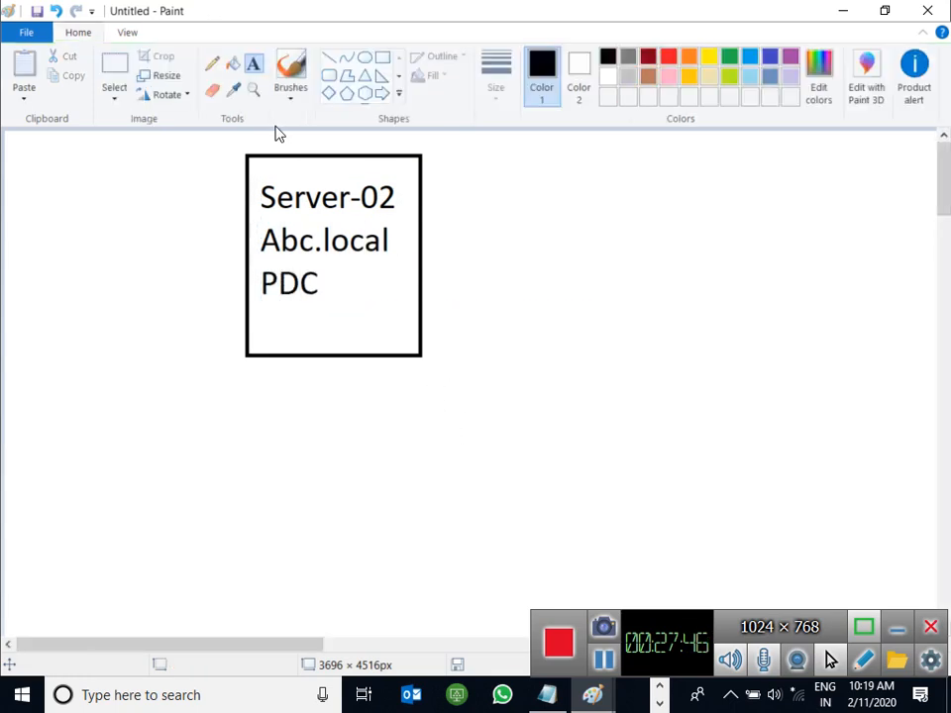
{"action": "left_click", "coordinate": [329, 66]}
Step: Draw a line from the box's right edge ending at an 'Ou-01' label
{"action": "left_click_drag", "start_coordinate": [414, 223], "coordinate": [507, 205]}
{"action": "left_click", "coordinate": [252, 67]}
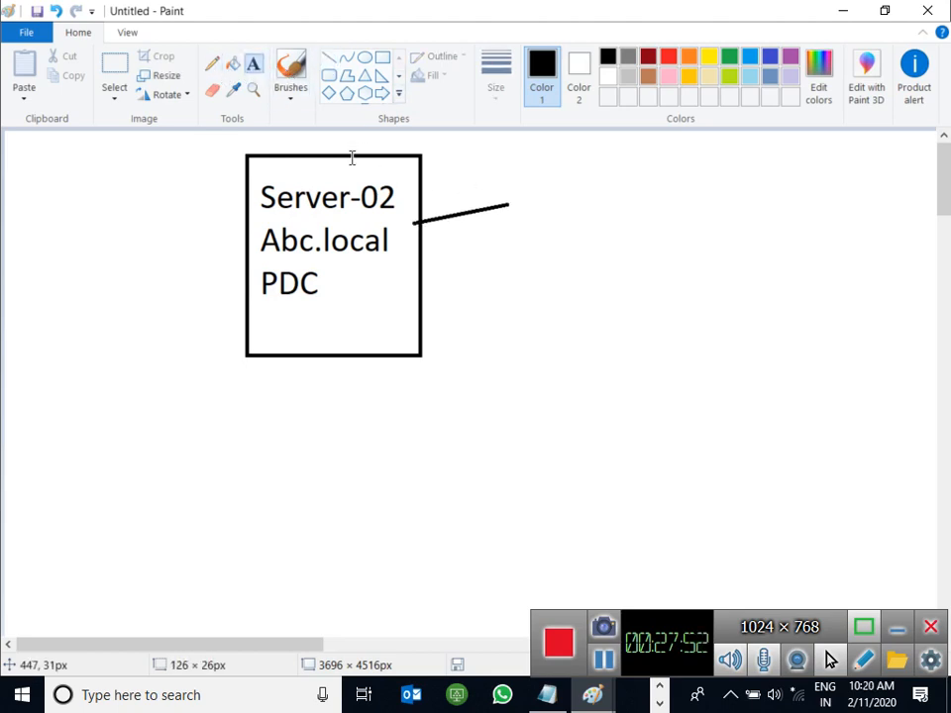
{"action": "left_click", "coordinate": [519, 203]}
{"action": "type", "text": "Ou"}
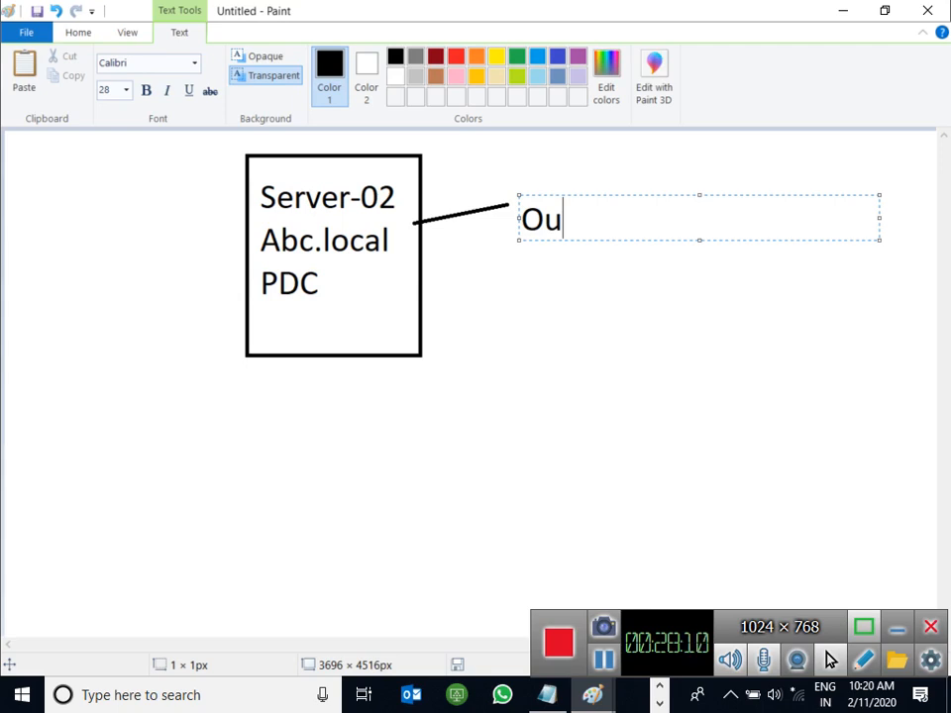
{"action": "type", "text": "-01"}
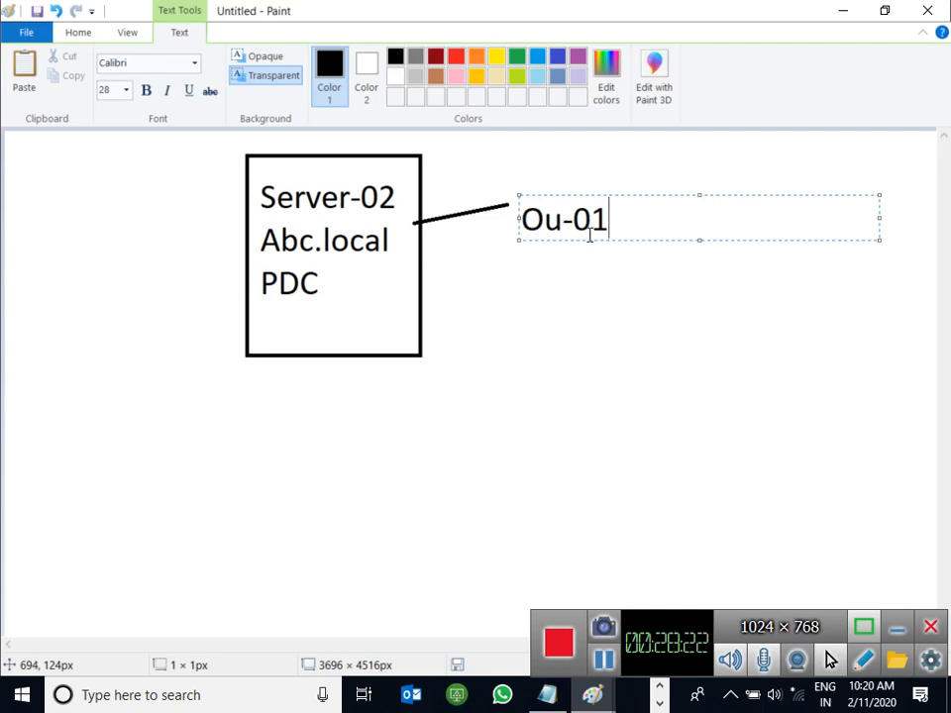
{"action": "left_click", "coordinate": [598, 301]}
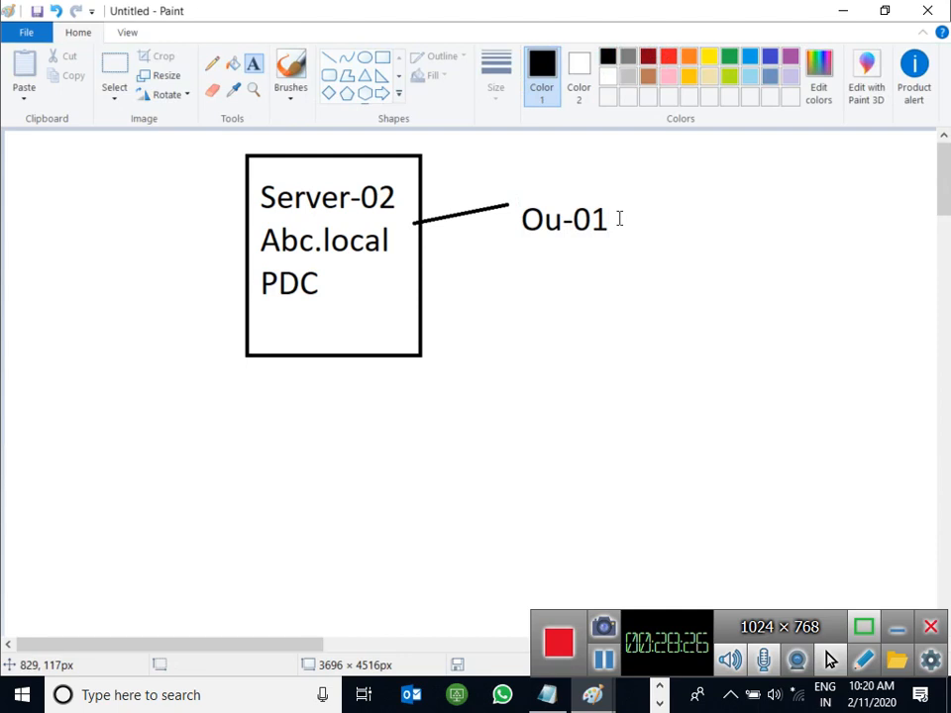
Step: Write 'Add 10 users.' to the right of the Ou-01 label
{"action": "left_click", "coordinate": [628, 220]}
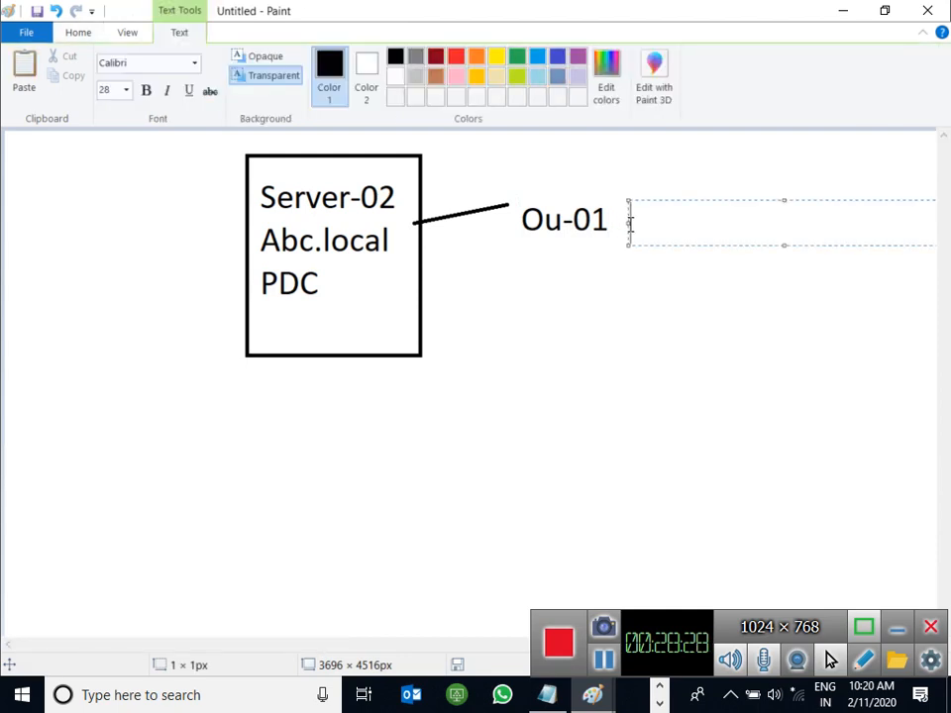
{"action": "type", "text": "Add "}
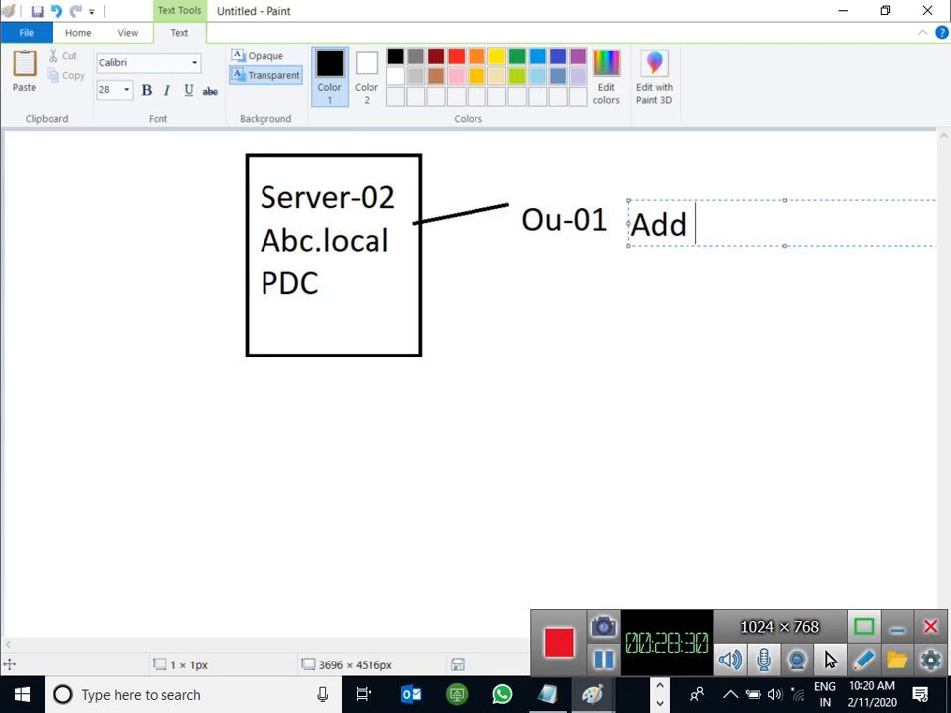
{"action": "type", "text": "10 iser"}
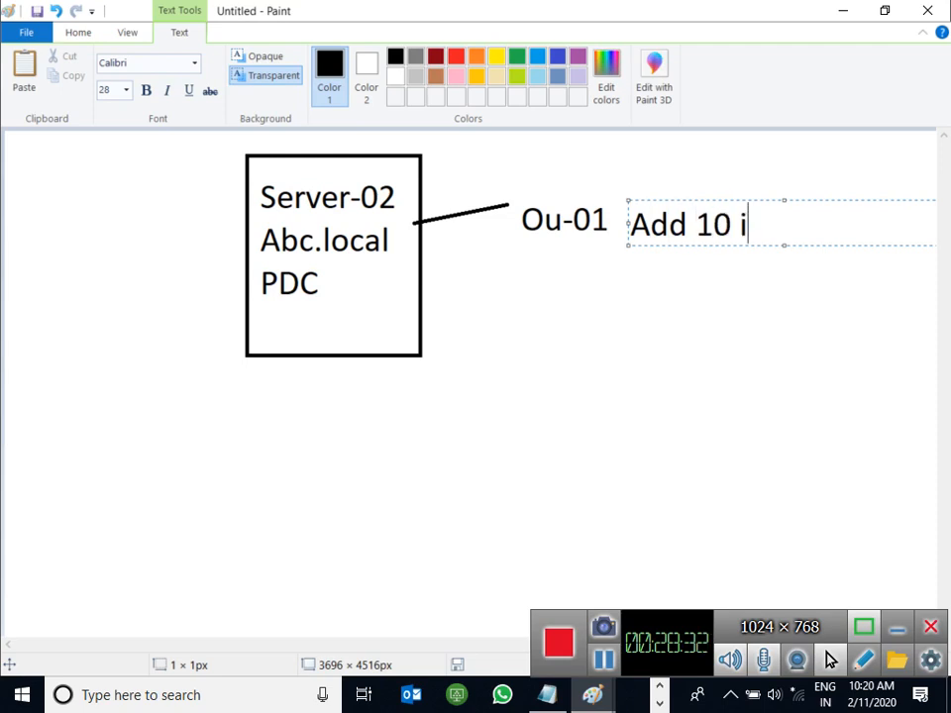
{"action": "key", "text": "BackSpace"}
{"action": "key", "text": "BackSpace"}
{"action": "key", "text": "BackSpace"}
{"action": "key", "text": "BackSpace"}
{"action": "type", "text": "usres"}
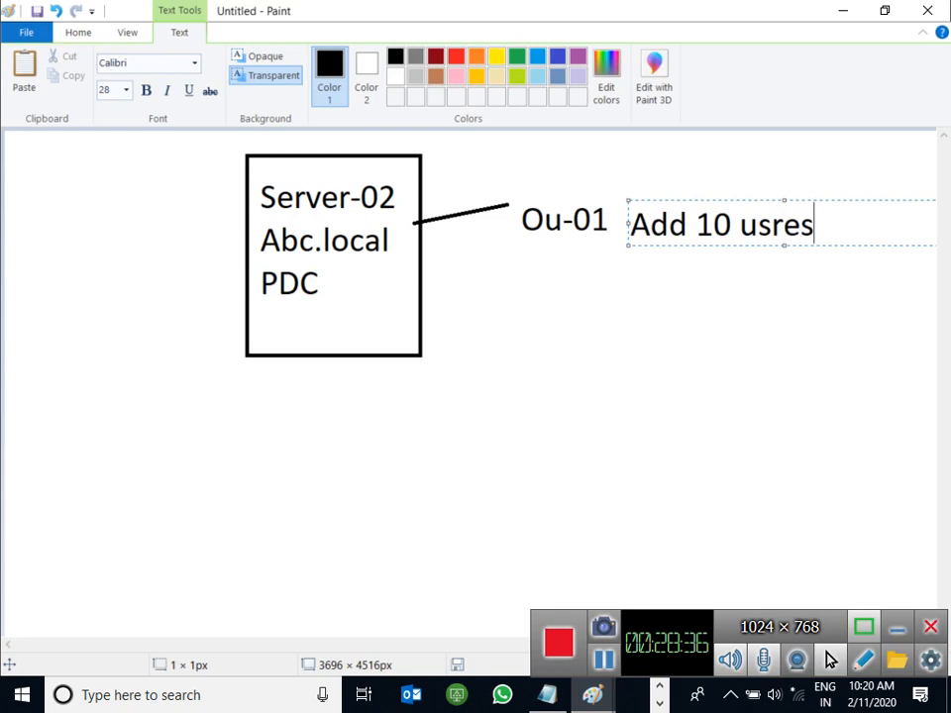
{"action": "key", "text": "BackSpace"}
{"action": "key", "text": "BackSpace"}
{"action": "key", "text": "BackSpace"}
{"action": "key", "text": "BackSpace"}
{"action": "type", "text": "sers."}
{"action": "left_click", "coordinate": [641, 292]}
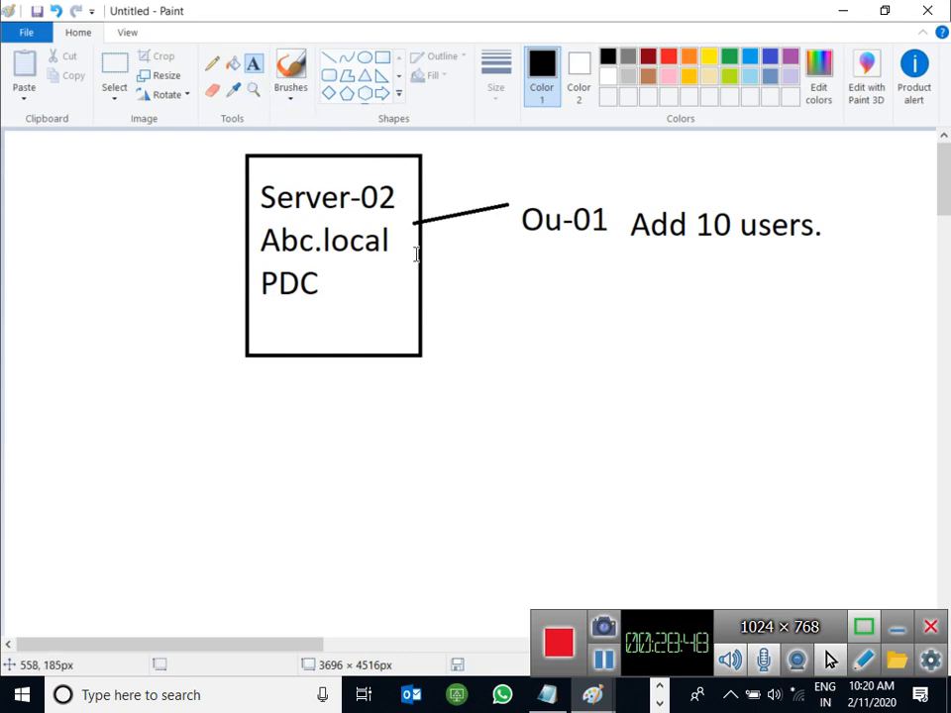
Step: With a thickest orange pencil, draw an arrow rising from the server box's lower right
{"action": "left_click", "coordinate": [210, 62]}
{"action": "left_click", "coordinate": [495, 74]}
{"action": "left_click", "coordinate": [519, 248]}
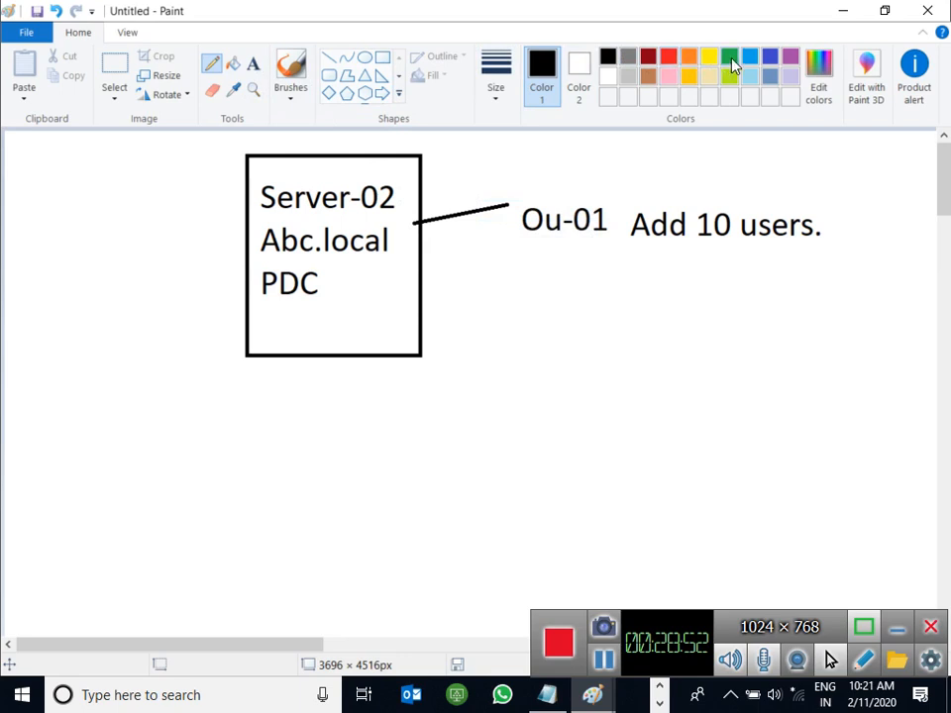
{"action": "left_click", "coordinate": [690, 57]}
{"action": "mouse_move", "coordinate": [402, 324]}
{"action": "left_mouse_down"}
{"action": "mouse_move", "coordinate": [512, 260]}
{"action": "mouse_move", "coordinate": [508, 280]}
{"action": "mouse_move", "coordinate": [492, 271]}
{"action": "left_mouse_up"}
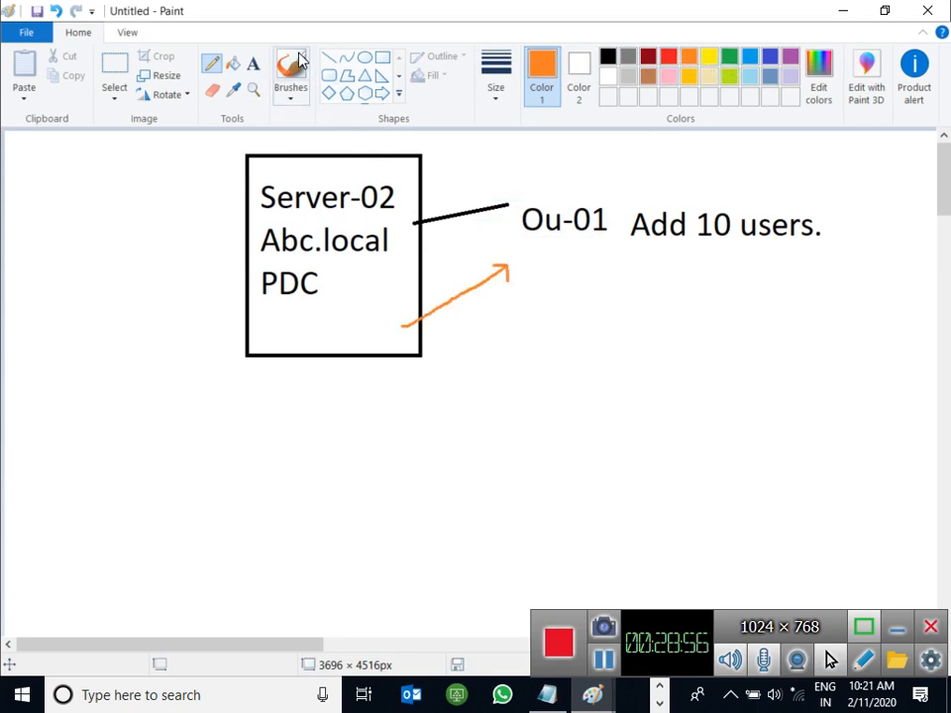
Step: Label the arrow's end 'policy-01' and draw an orange arrow from it up to Ou-01
{"action": "left_click", "coordinate": [256, 65]}
{"action": "left_click", "coordinate": [521, 290]}
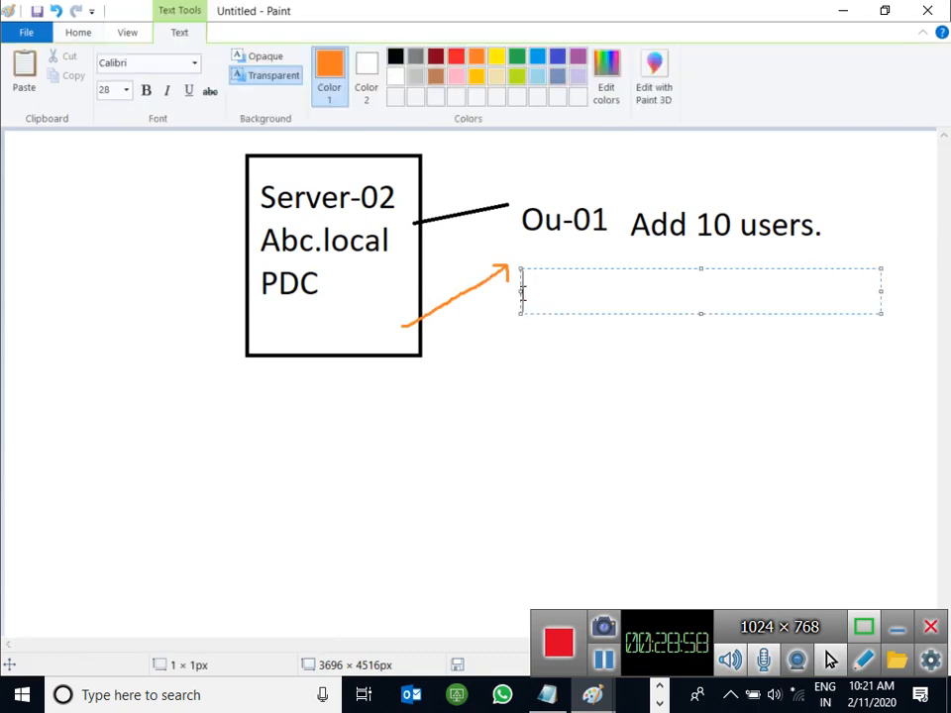
{"action": "type", "text": "policy-0"}
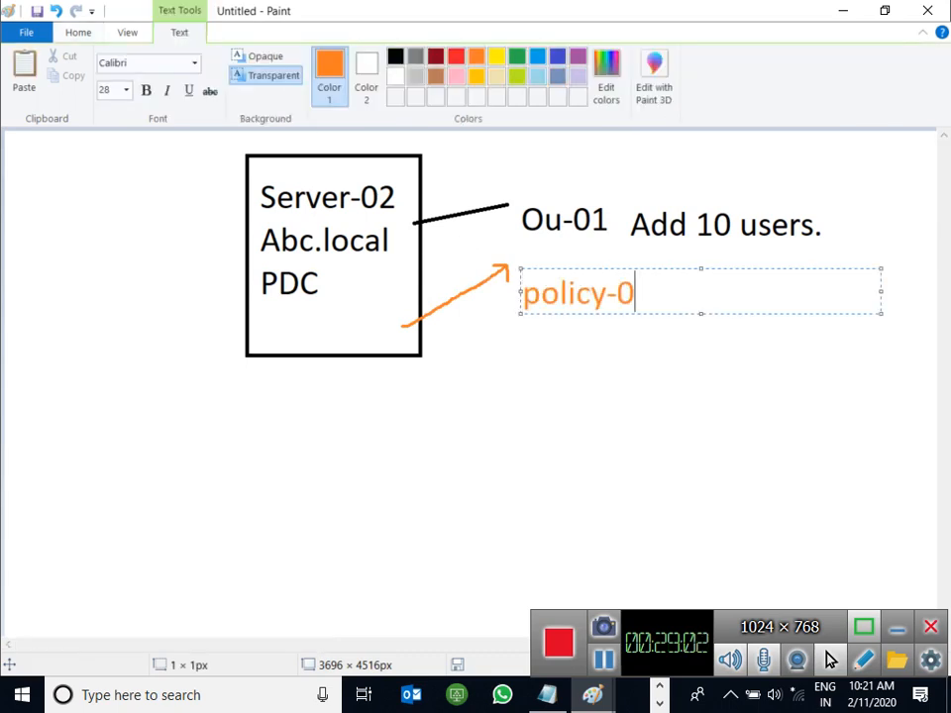
{"action": "type", "text": "1"}
{"action": "left_click", "coordinate": [560, 397]}
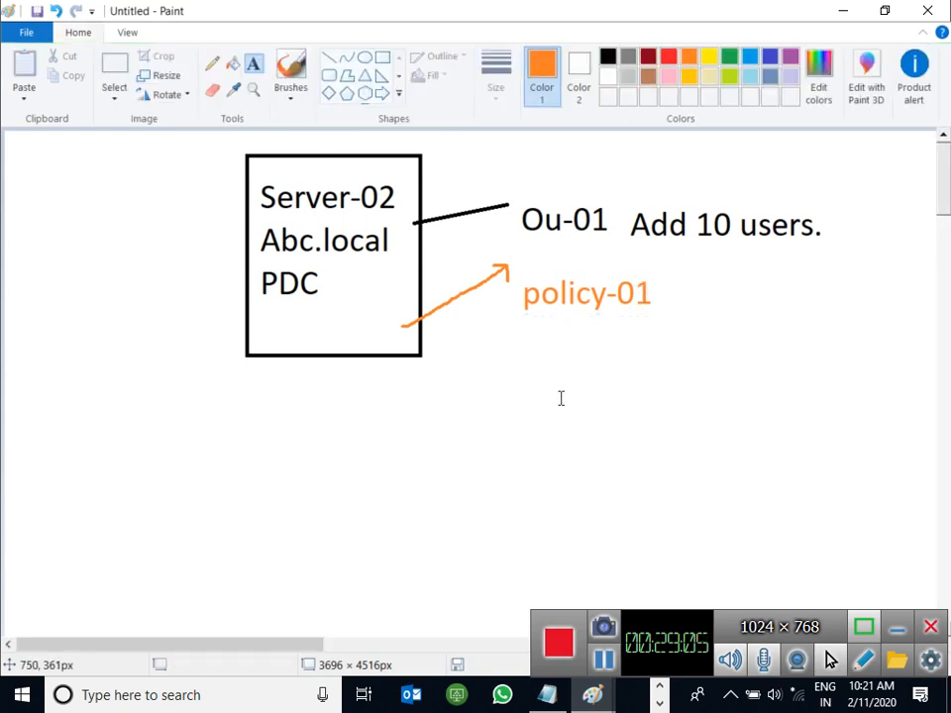
{"action": "left_click", "coordinate": [213, 61]}
{"action": "mouse_move", "coordinate": [592, 286]}
{"action": "left_mouse_down"}
{"action": "mouse_move", "coordinate": [580, 241]}
{"action": "mouse_move", "coordinate": [574, 249]}
{"action": "mouse_move", "coordinate": [585, 246]}
{"action": "left_mouse_up"}
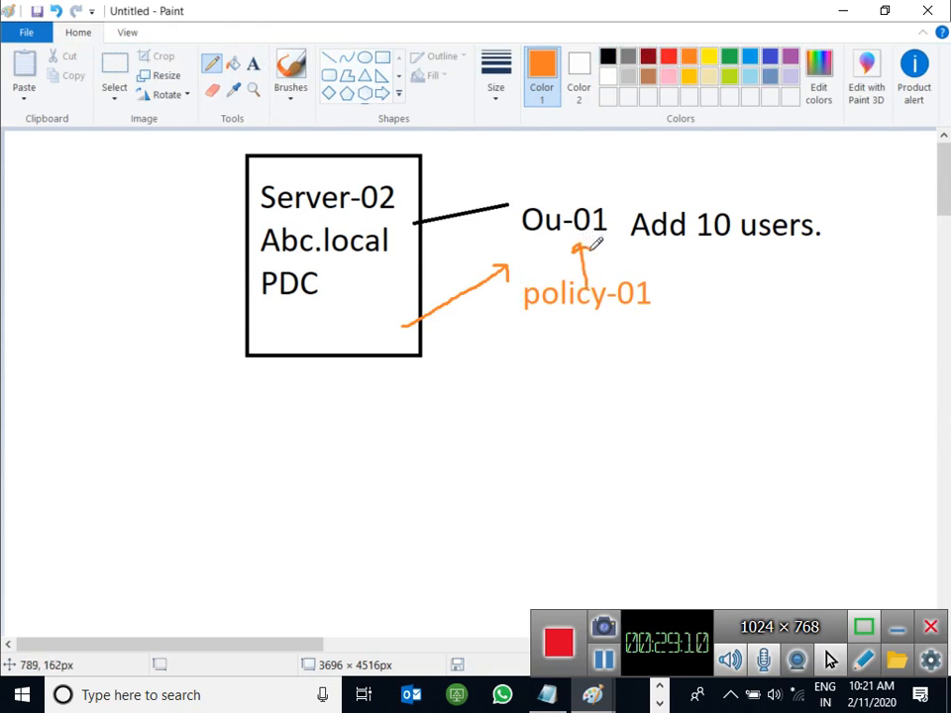
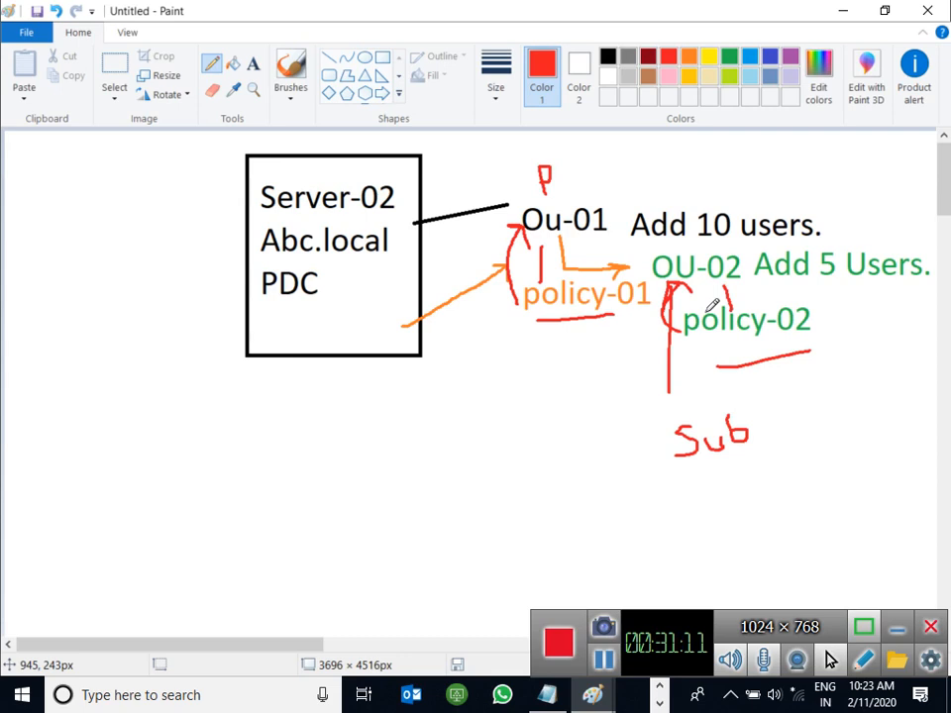
Step: Undo the red annotations on the Ou-01 diagram, including a test tick drawn above Ou-01
{"action": "key", "text": "ctrl+z"}
{"action": "key", "text": "ctrl+z"}
{"action": "key", "text": "ctrl+z"}
{"action": "key", "text": "ctrl+z"}
{"action": "key", "text": "ctrl+z"}
{"action": "key", "text": "ctrl+z"}
{"action": "key", "text": "ctrl+z"}
{"action": "key", "text": "ctrl+z"}
{"action": "key", "text": "ctrl+z"}
{"action": "key", "text": "ctrl+z"}
{"action": "key", "text": "ctrl+z"}
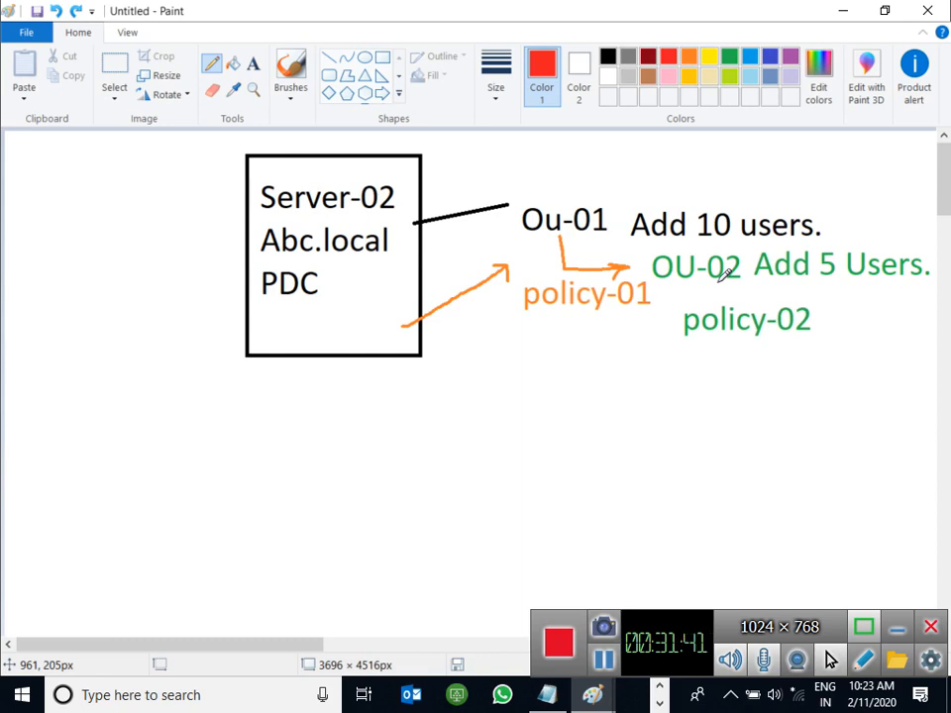
{"action": "left_click_drag", "start_coordinate": [551, 157], "coordinate": [577, 176]}
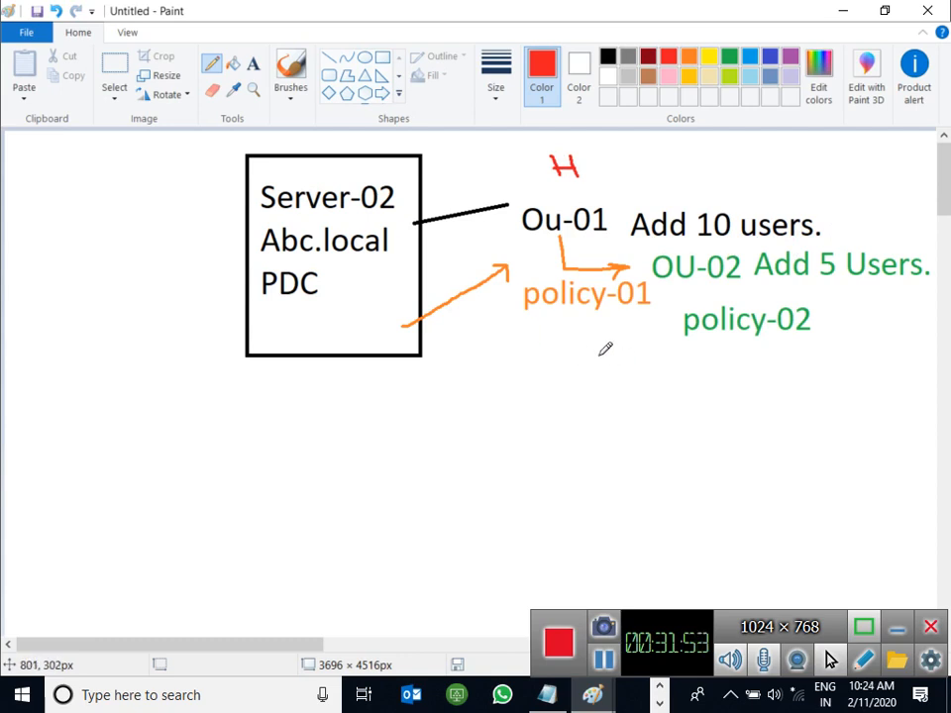
{"action": "key", "text": "ctrl+z"}
{"action": "key", "text": "ctrl+z"}
{"action": "key", "text": "ctrl+z"}
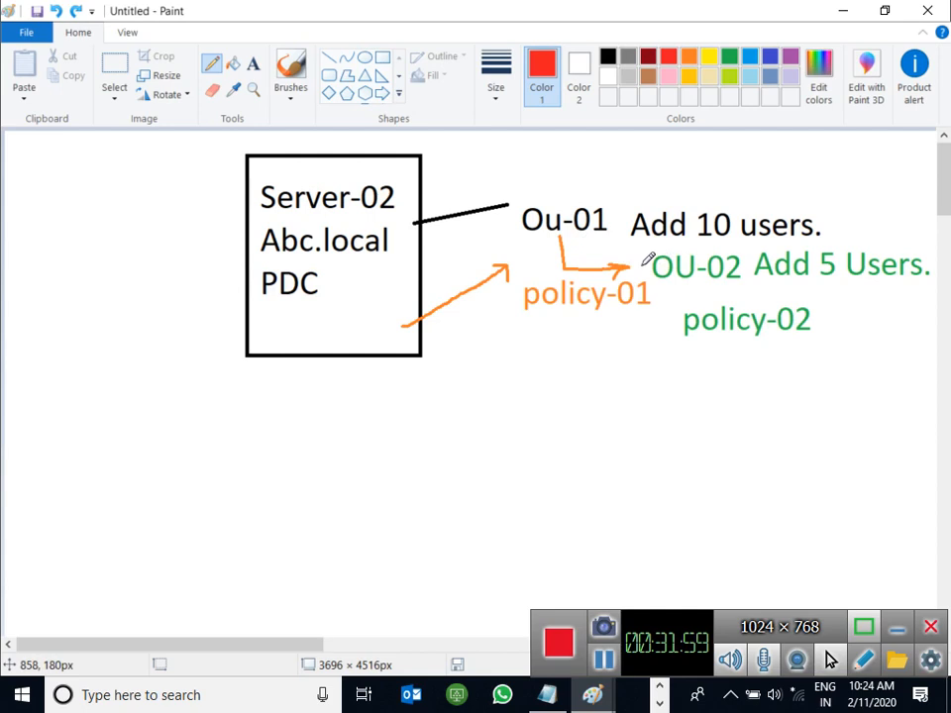
{"action": "mouse_move", "coordinate": [606, 183]}
{"action": "left_mouse_down"}
{"action": "mouse_move", "coordinate": [578, 179]}
{"action": "mouse_move", "coordinate": [530, 198]}
{"action": "mouse_move", "coordinate": [527, 248]}
{"action": "mouse_move", "coordinate": [612, 233]}
{"action": "mouse_move", "coordinate": [601, 176]}
{"action": "mouse_move", "coordinate": [615, 249]}
{"action": "mouse_move", "coordinate": [613, 236]}
{"action": "mouse_move", "coordinate": [648, 245]}
{"action": "left_mouse_up"}
{"action": "left_click_drag", "start_coordinate": [683, 289], "coordinate": [771, 277]}
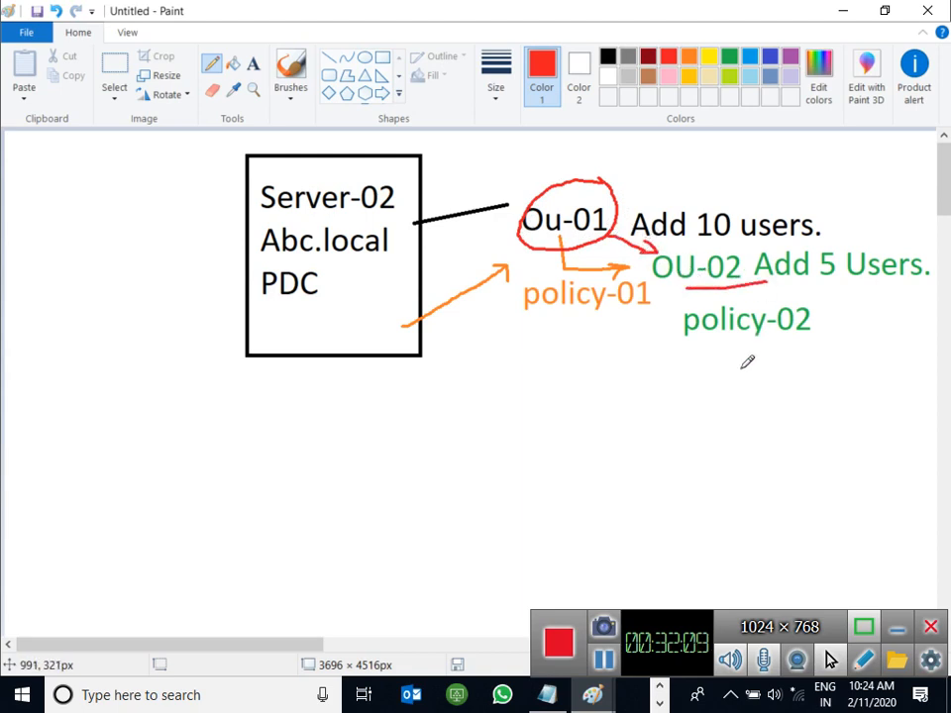
{"action": "key", "text": "ctrl+z"}
{"action": "key", "text": "ctrl+z"}
{"action": "key", "text": "ctrl+z"}
{"action": "key", "text": "ctrl+z"}
{"action": "key", "text": "ctrl+z"}
{"action": "key", "text": "ctrl+z"}
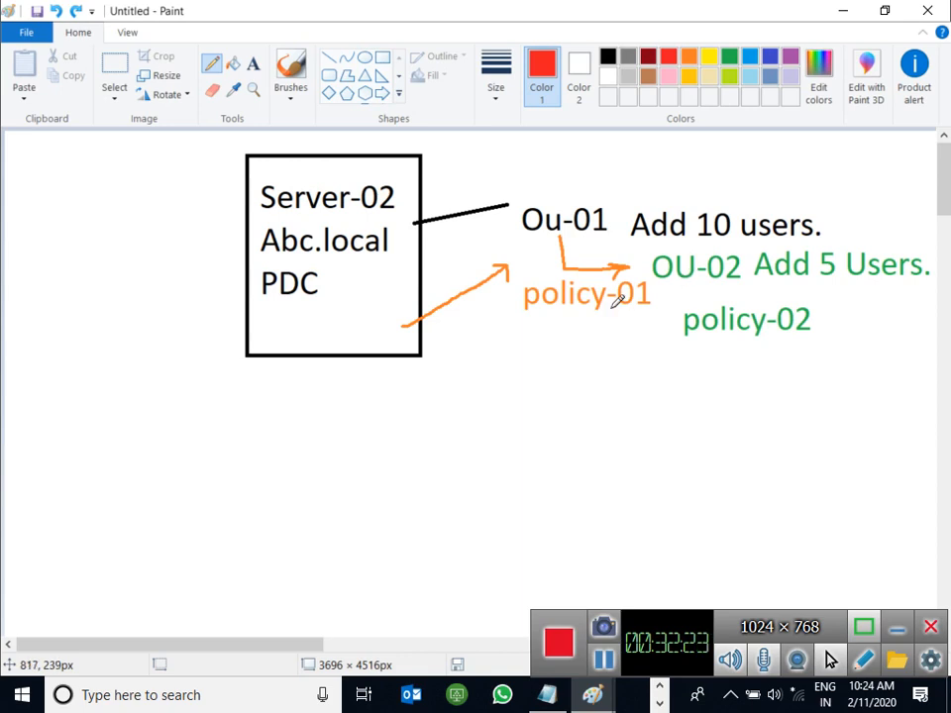
{"action": "left_click_drag", "start_coordinate": [667, 287], "coordinate": [743, 283]}
{"action": "mouse_move", "coordinate": [526, 169]}
{"action": "left_mouse_down"}
{"action": "mouse_move", "coordinate": [553, 186]}
{"action": "mouse_move", "coordinate": [590, 148]}
{"action": "left_mouse_up"}
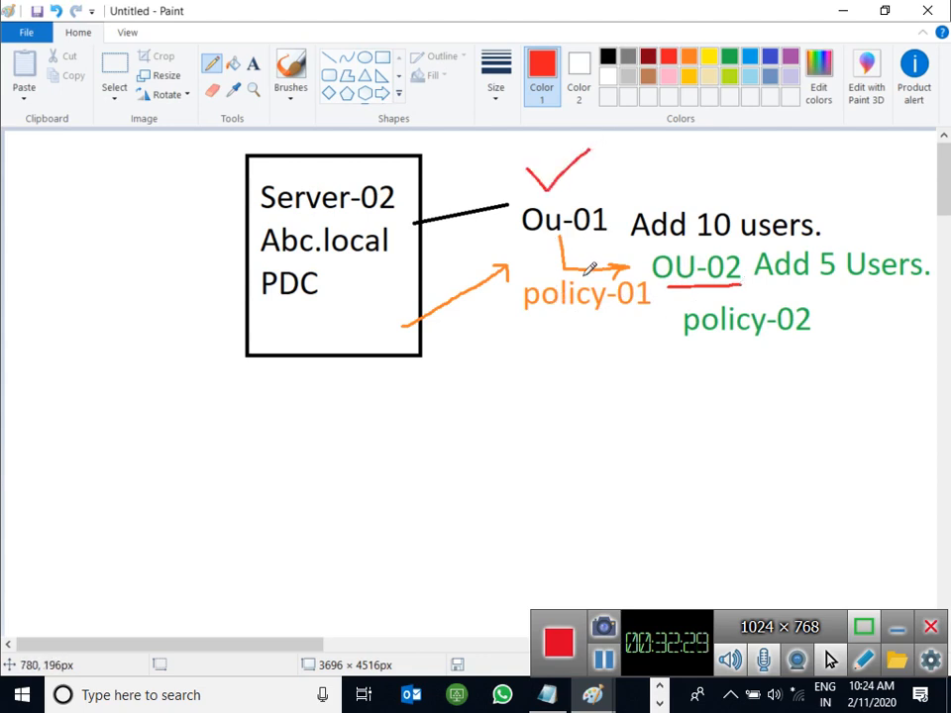
{"action": "mouse_move", "coordinate": [651, 351]}
{"action": "left_mouse_down"}
{"action": "mouse_move", "coordinate": [859, 333]}
{"action": "mouse_move", "coordinate": [724, 300]}
{"action": "mouse_move", "coordinate": [691, 372]}
{"action": "mouse_move", "coordinate": [658, 303]}
{"action": "mouse_move", "coordinate": [674, 303]}
{"action": "left_mouse_up"}
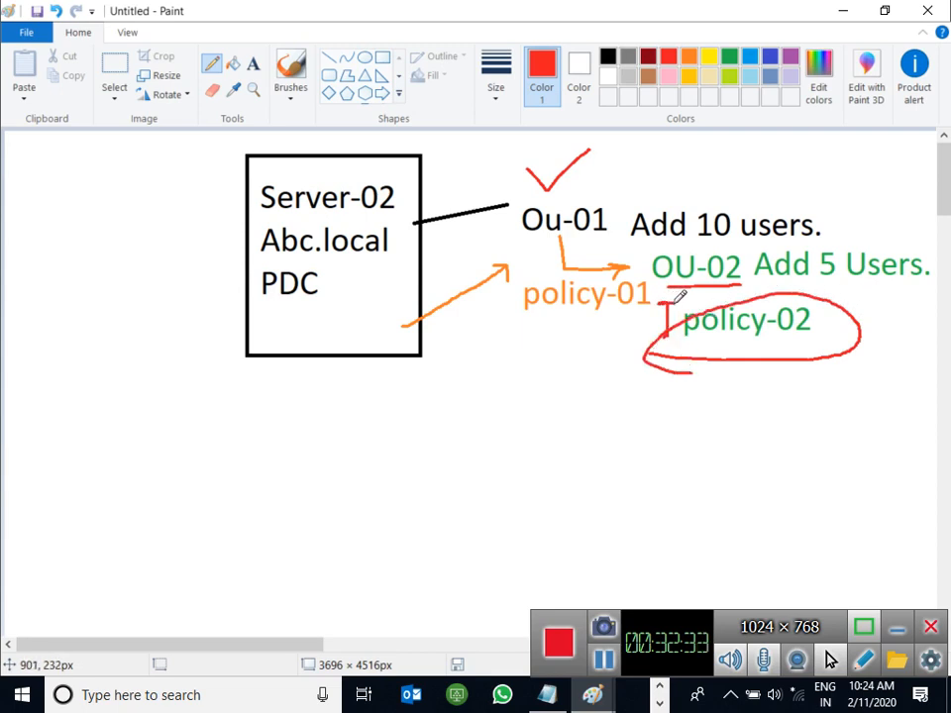
{"action": "key", "text": "ctrl+z"}
{"action": "key", "text": "ctrl+z"}
{"action": "key", "text": "ctrl+z"}
{"action": "key", "text": "ctrl+z"}
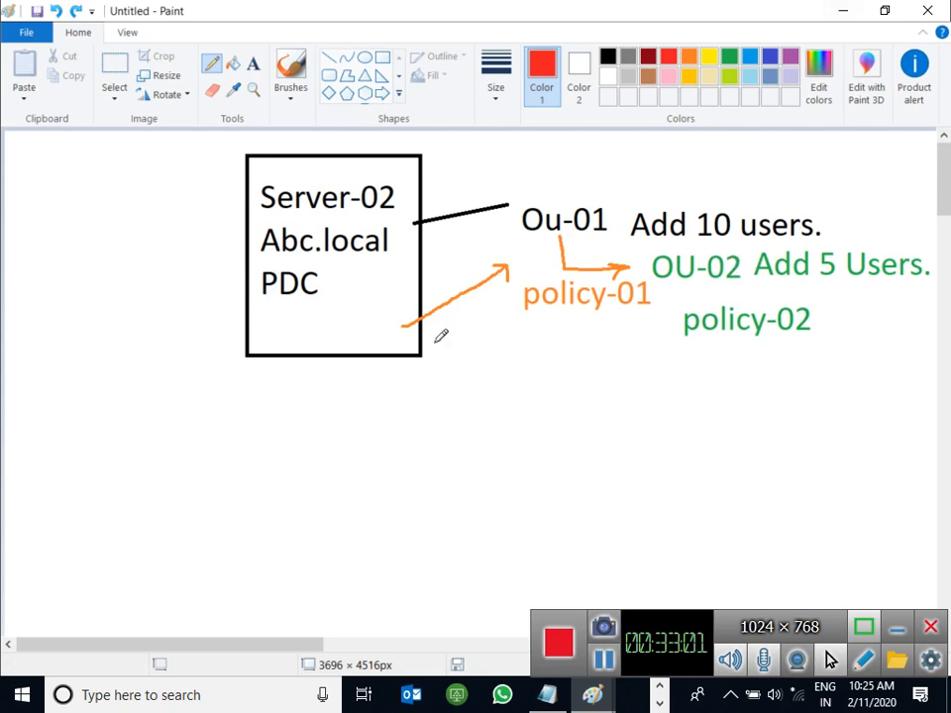
{"action": "left_click", "coordinate": [661, 700]}
Step: Bring up the Paint window holding the GPO notes
{"action": "mouse_move", "coordinate": [553, 694]}
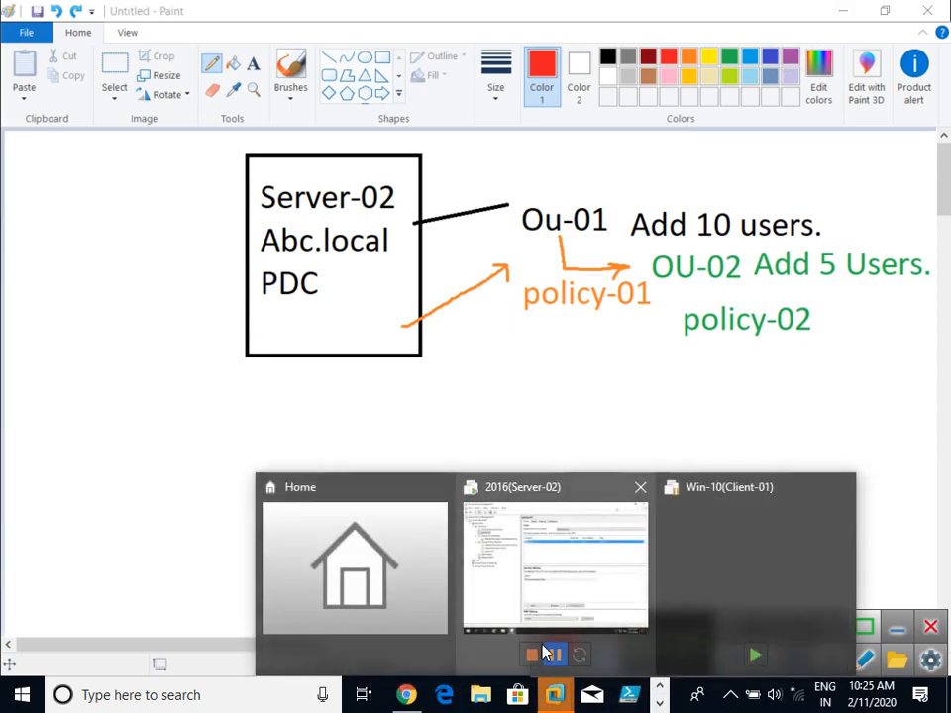
{"action": "left_click", "coordinate": [531, 356]}
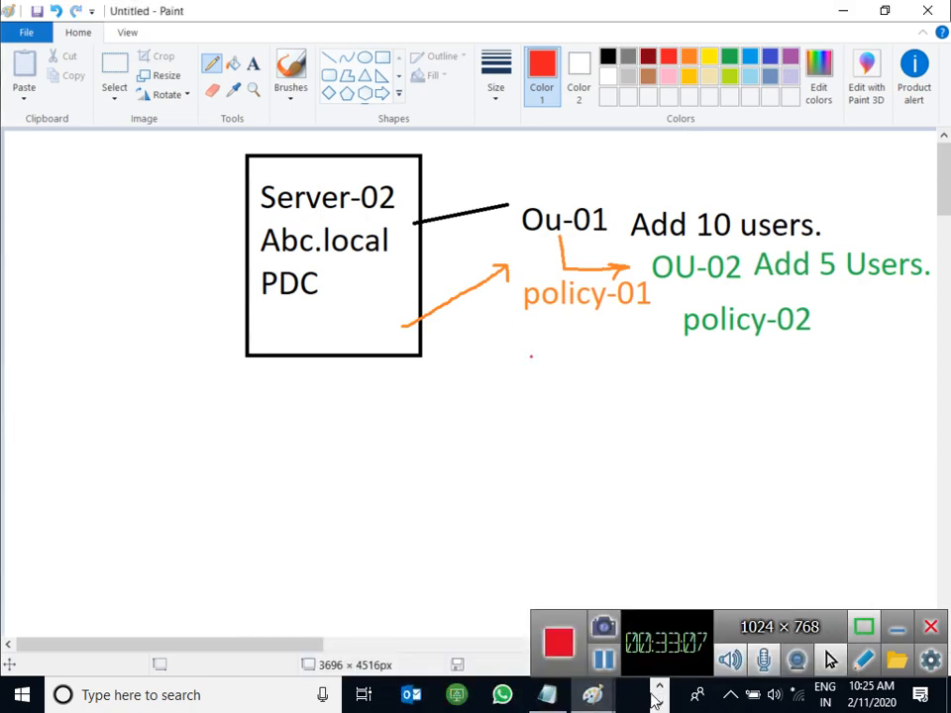
{"action": "mouse_move", "coordinate": [599, 705]}
{"action": "left_click", "coordinate": [606, 614]}
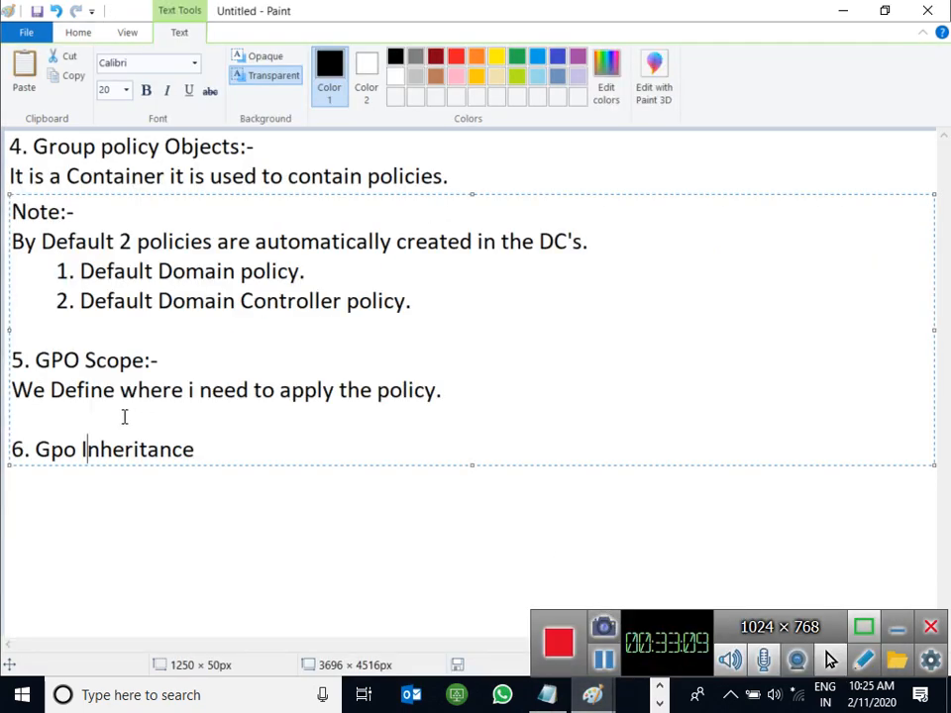
Step: Finish point 6 with 'Gpo Inheritance:-' and 'It is used to Block the parent ou policy on child ou.'
{"action": "left_click", "coordinate": [223, 451]}
{"action": "type", "text": ":-"}
{"action": "key", "text": "Return"}
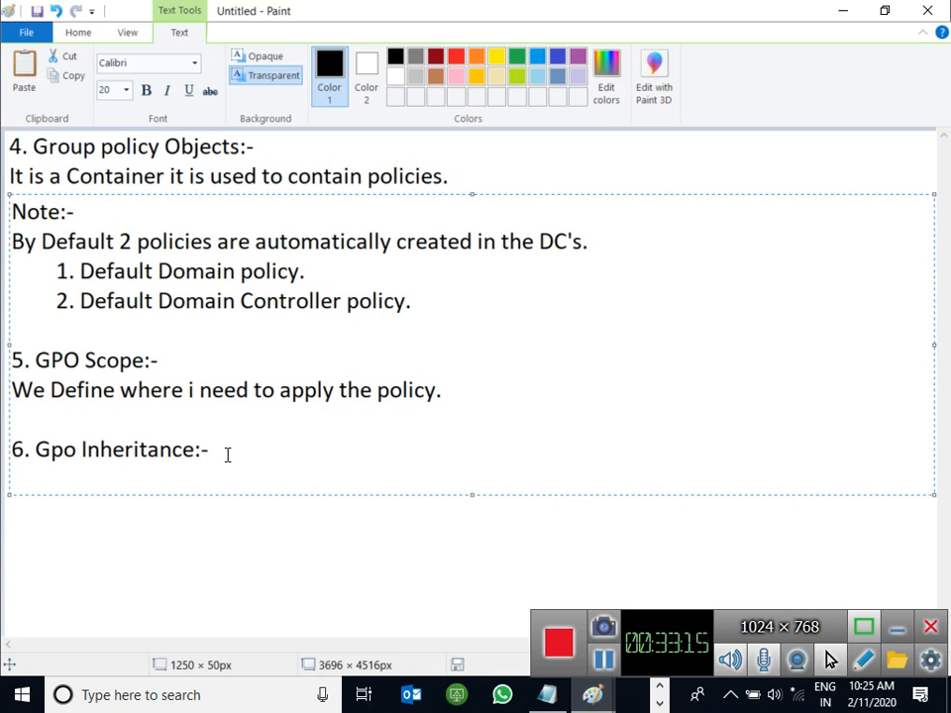
{"action": "type", "text": "It is used to"}
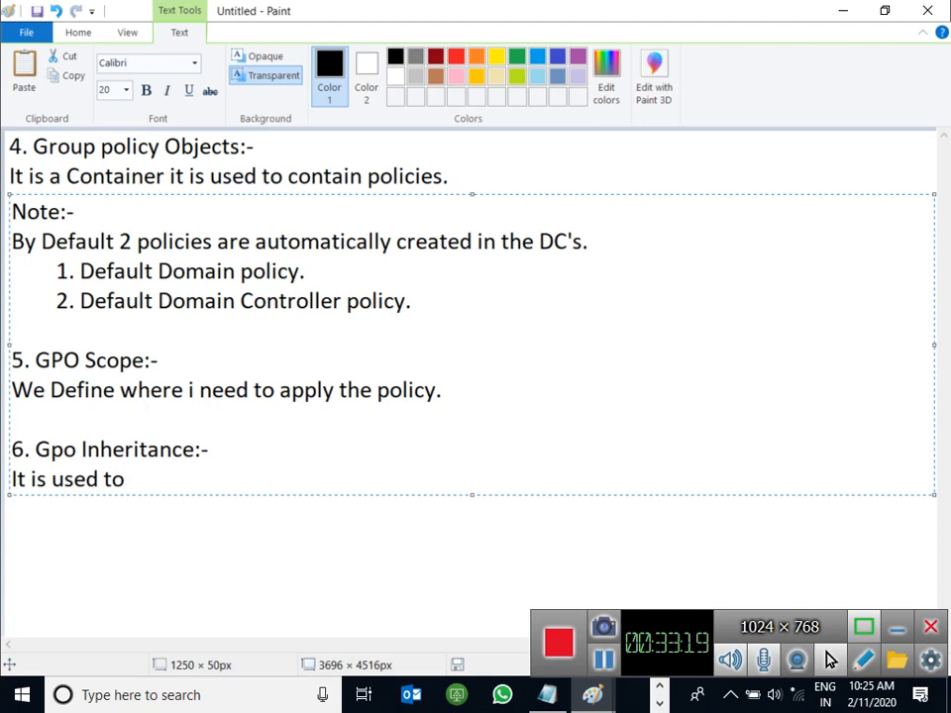
{"action": "type", "text": " Block the "}
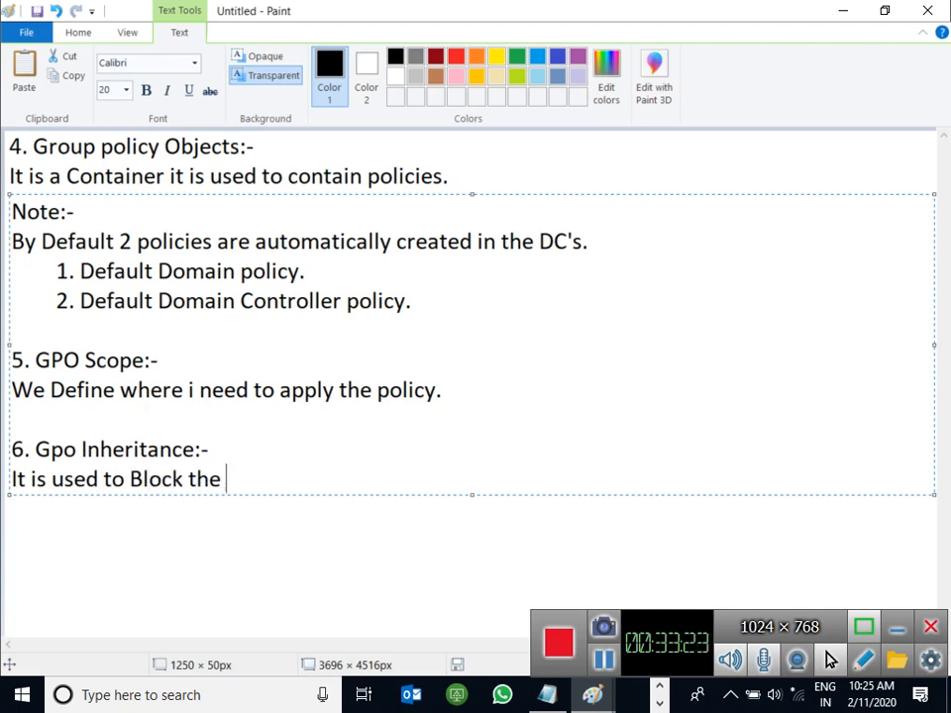
{"action": "type", "text": "parent o"}
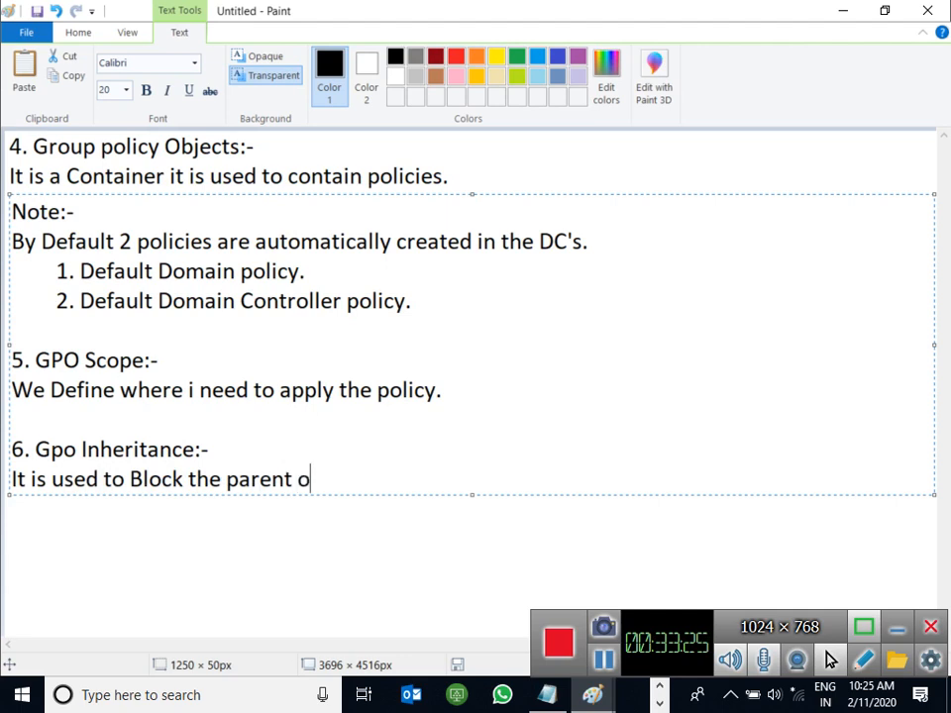
{"action": "type", "text": "u poli"}
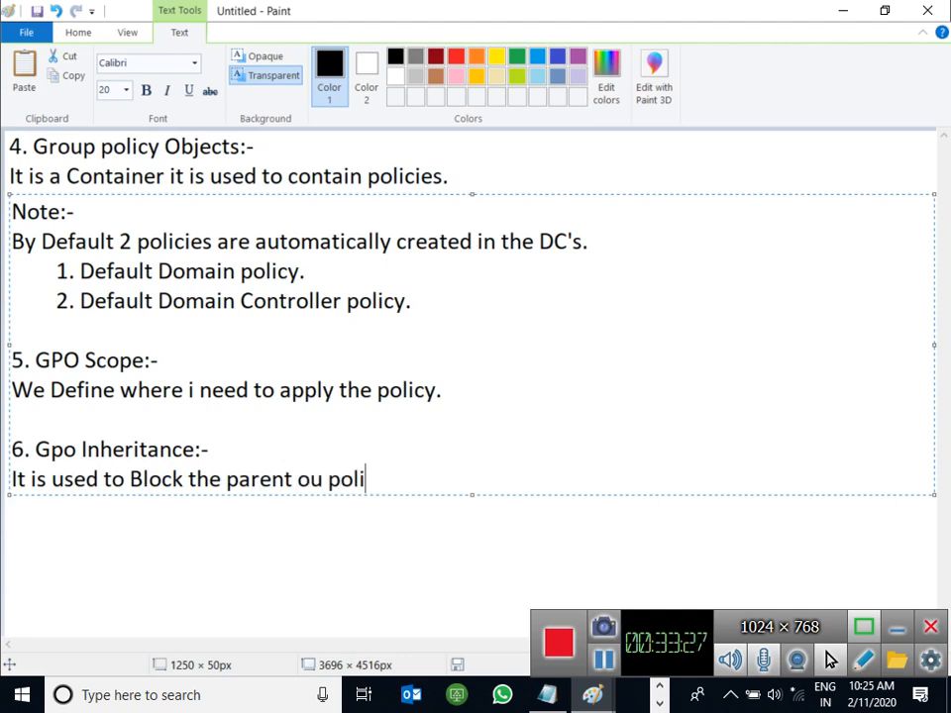
{"action": "type", "text": "cy on chikld"}
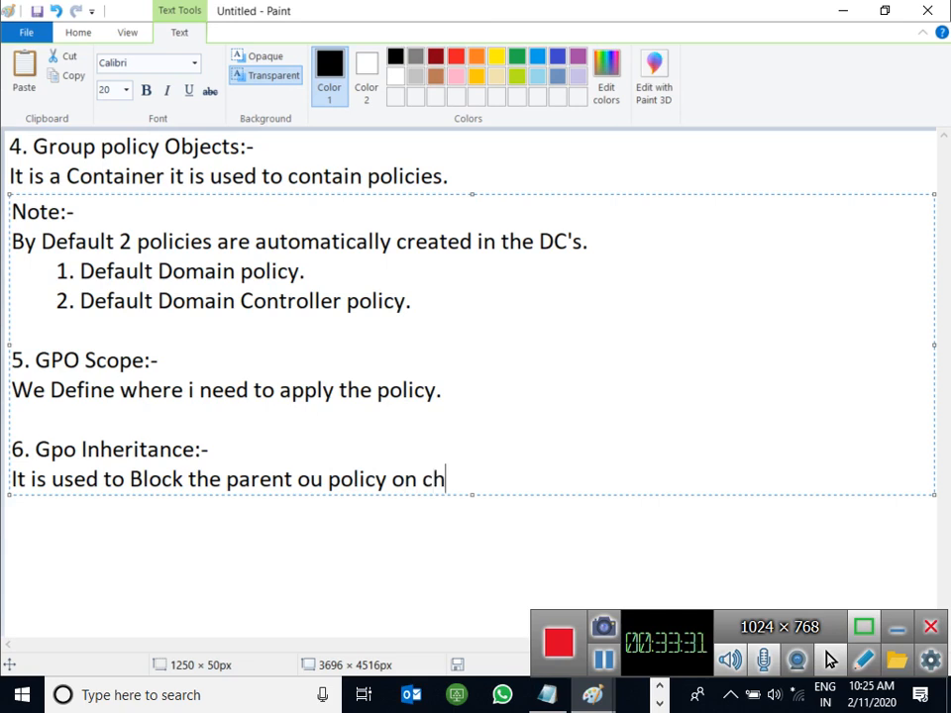
{"action": "key", "text": "BackSpace"}
{"action": "key", "text": "BackSpace"}
{"action": "key", "text": "BackSpace"}
{"action": "key", "text": "BackSpace"}
{"action": "type", "text": "ld ou."}
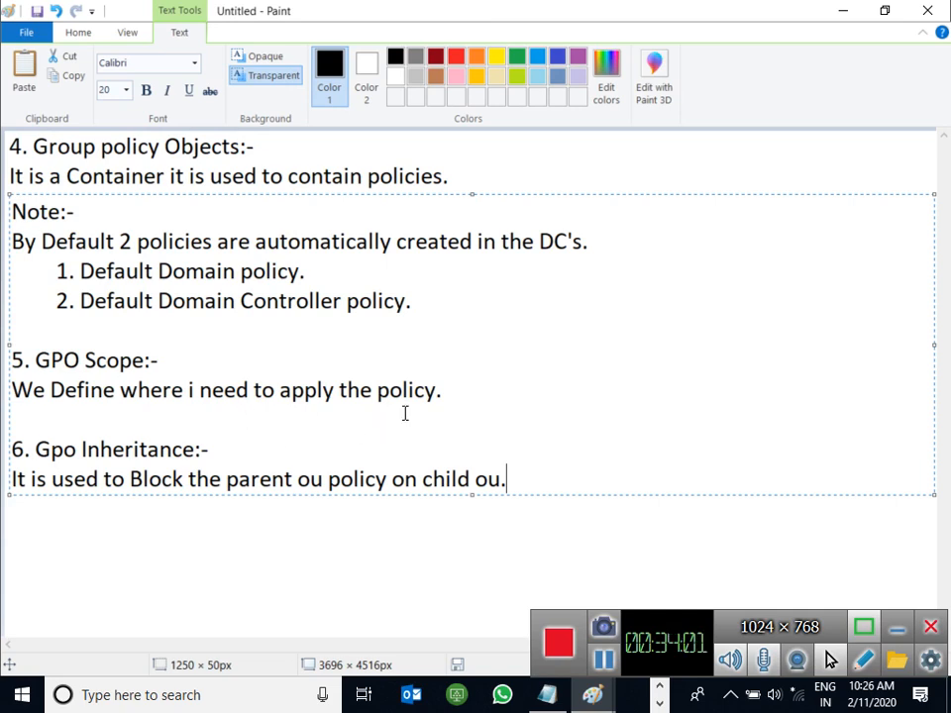
{"action": "key", "text": "super+r"}
Step: Start point 7 with the line '7. we have 2 types of policies:-'
{"action": "key", "text": "Return"}
{"action": "left_click", "coordinate": [592, 481]}
{"action": "key", "text": "Return"}
{"action": "key", "text": "Return"}
{"action": "type", "text": "7."}
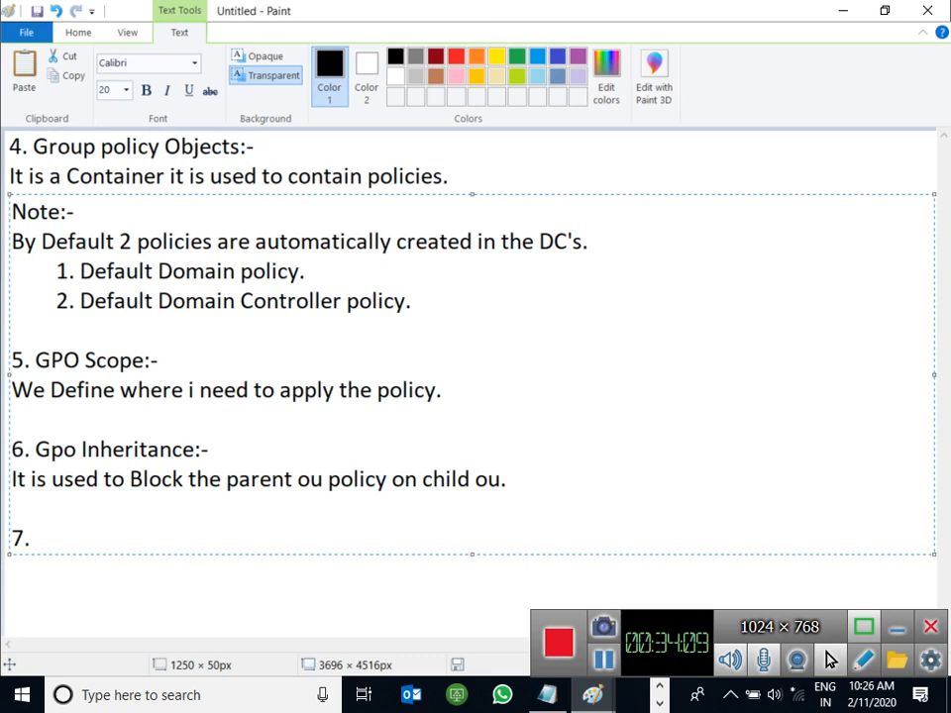
{"action": "type", "text": " Qw"}
{"action": "key", "text": "BackSpace"}
{"action": "key", "text": "BackSpace"}
{"action": "type", "text": "we have "}
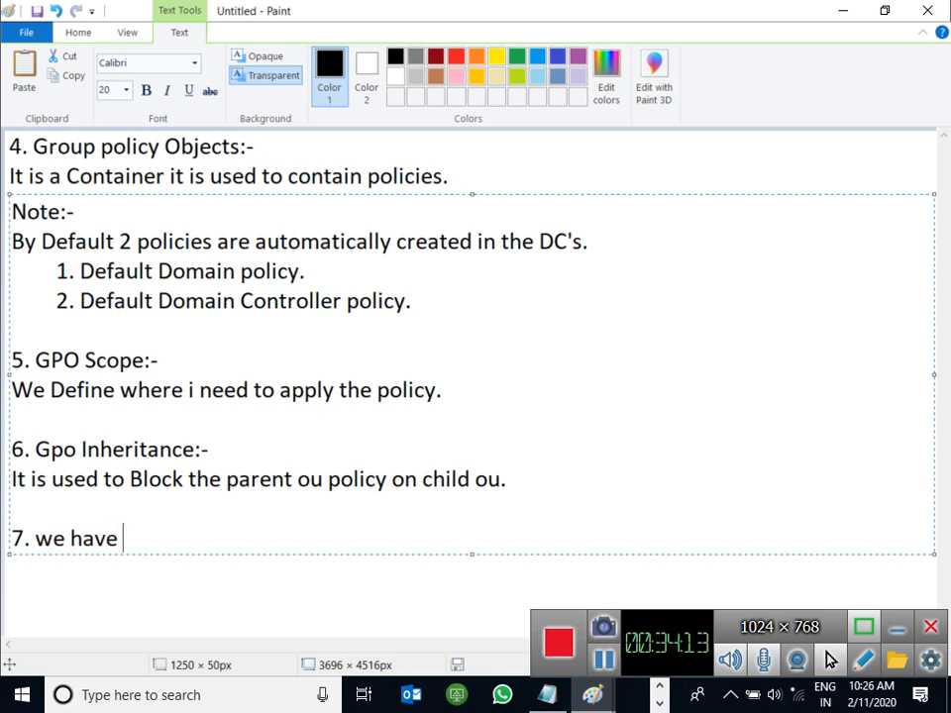
{"action": "type", "text": "2 types o"}
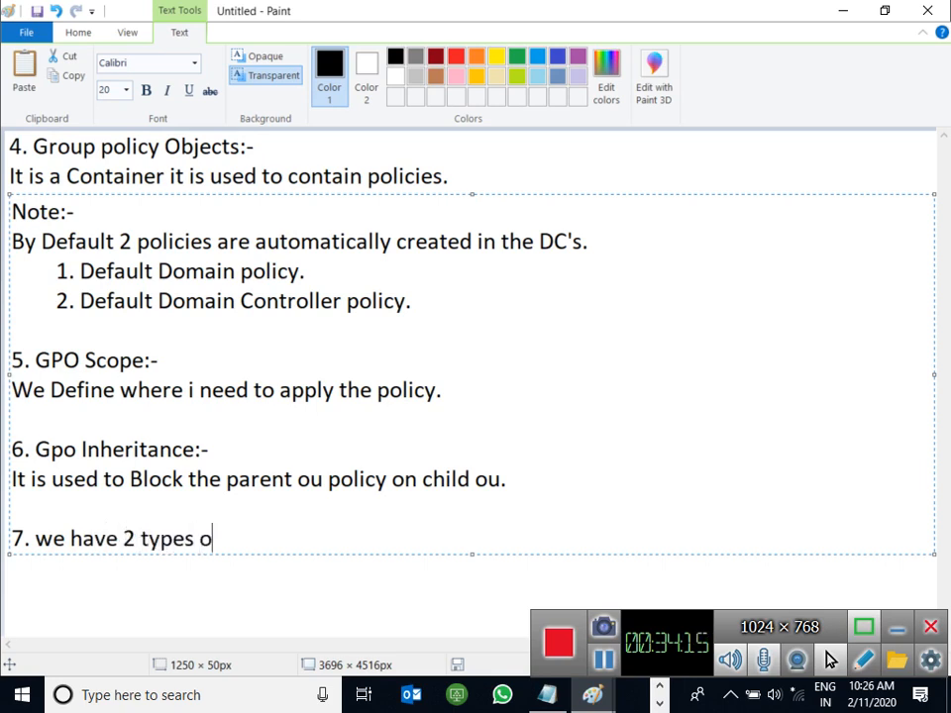
{"action": "type", "text": "f polo"}
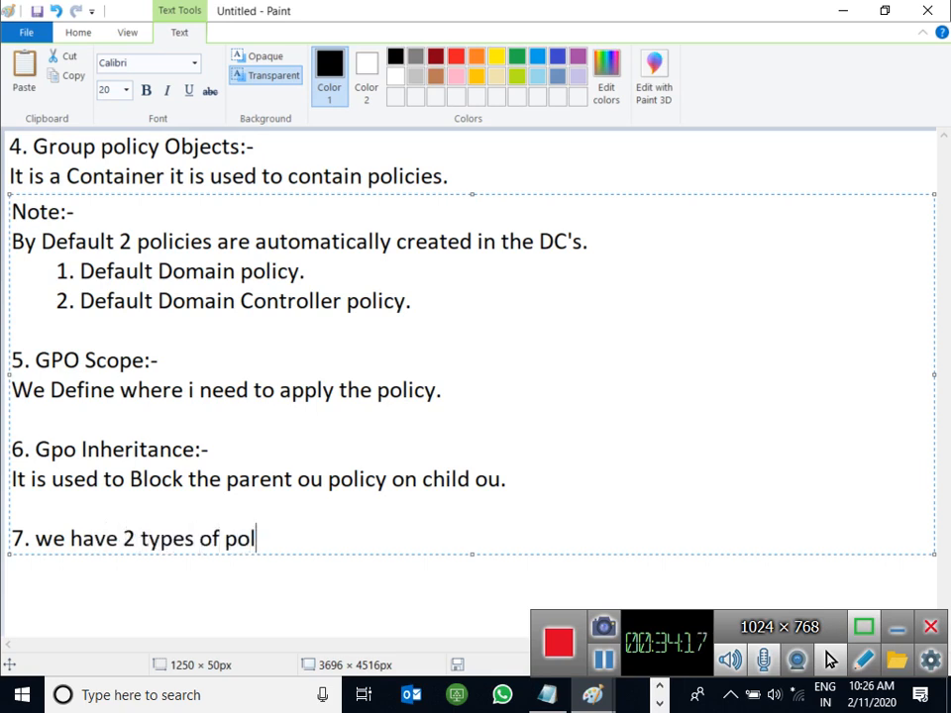
{"action": "key", "text": "BackSpace"}
{"action": "type", "text": "icies"}
{"action": "type", "text": ";-"}
{"action": "key", "text": "BackSpace"}
{"action": "key", "text": "BackSpace"}
{"action": "type", "text": ":-"}
Step: List the indented sub-points '1. LPO:- (Local policies)' and '2. Gpo:- (Group Policies)'
{"action": "key", "text": "Return"}
{"action": "key", "text": "Tab"}
{"action": "type", "text": "1. LO"}
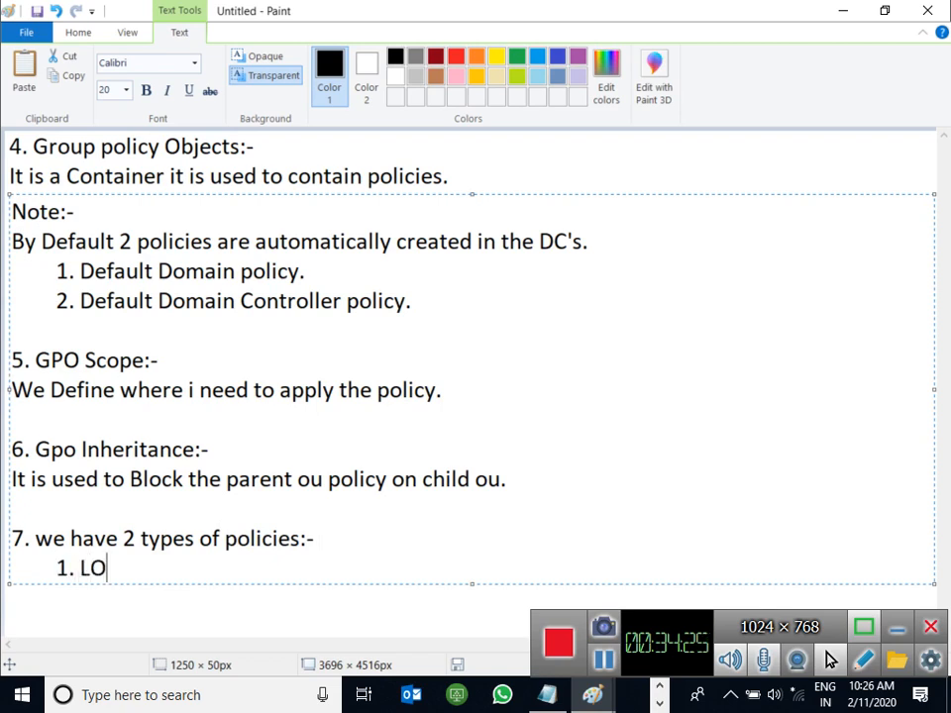
{"action": "key", "text": "BackSpace"}
{"action": "type", "text": "PO:-"}
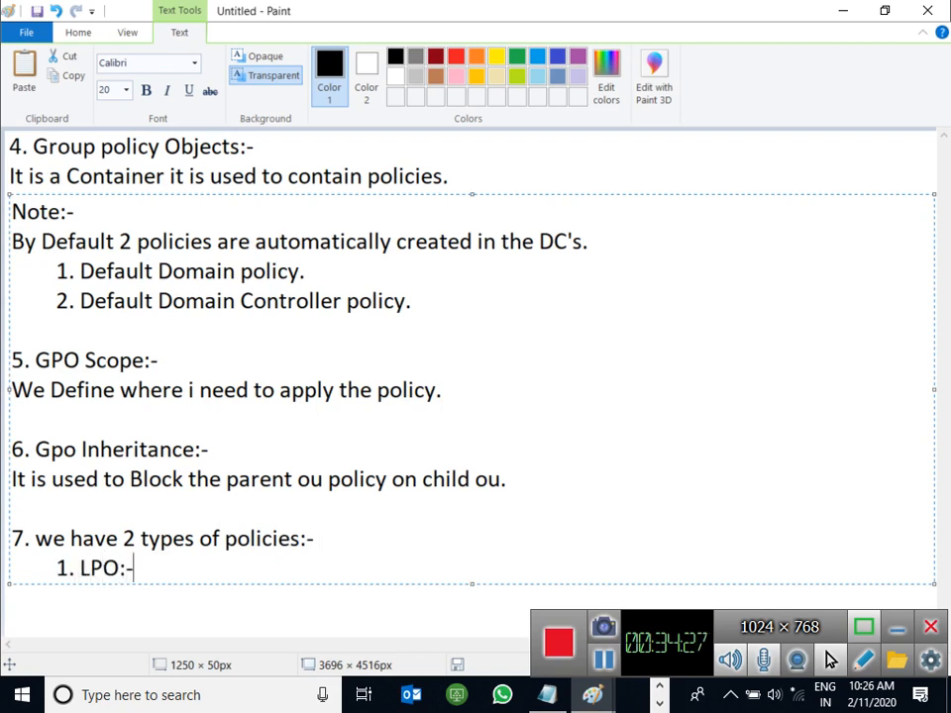
{"action": "type", "text": " ("}
{"action": "type", "text": "Local policies)"}
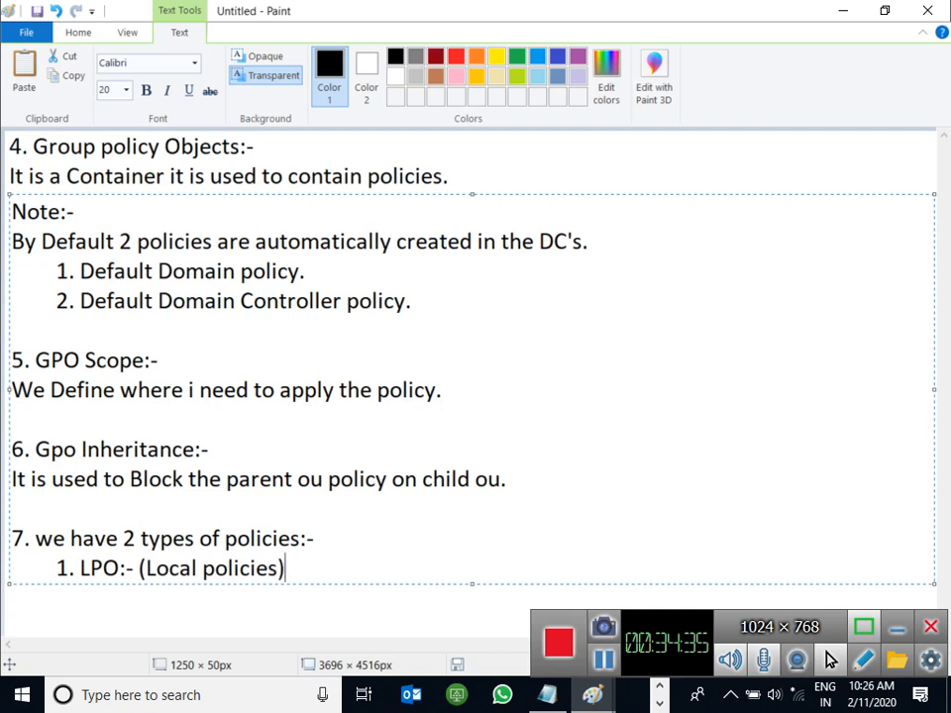
{"action": "key", "text": "Return"}
{"action": "key", "text": "Tab"}
{"action": "type", "text": "2. Gpo"}
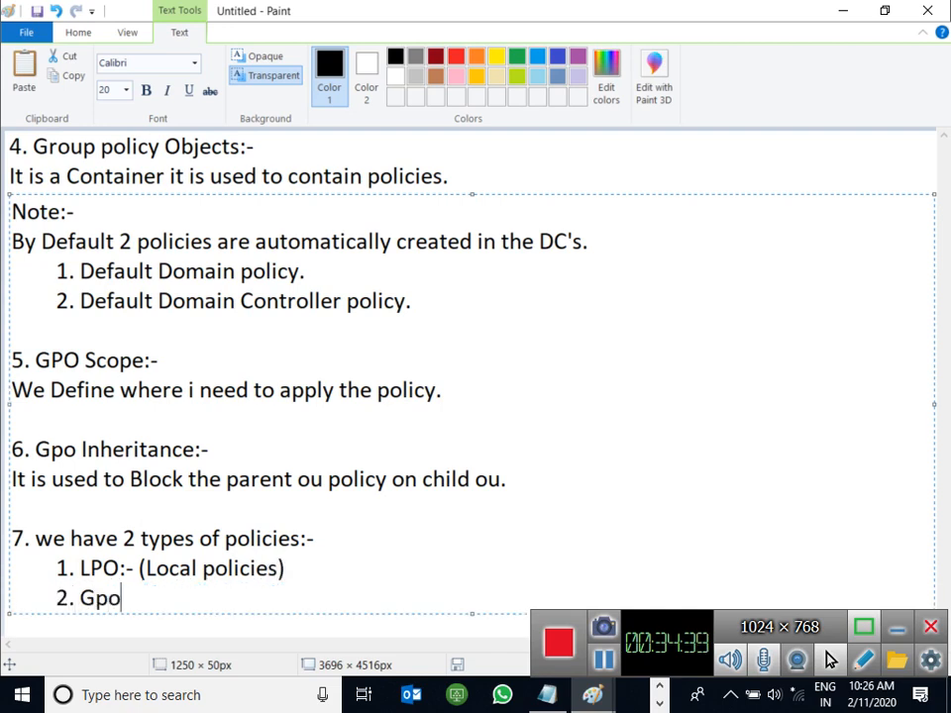
{"action": "type", "text": ":- (Group Policies)"}
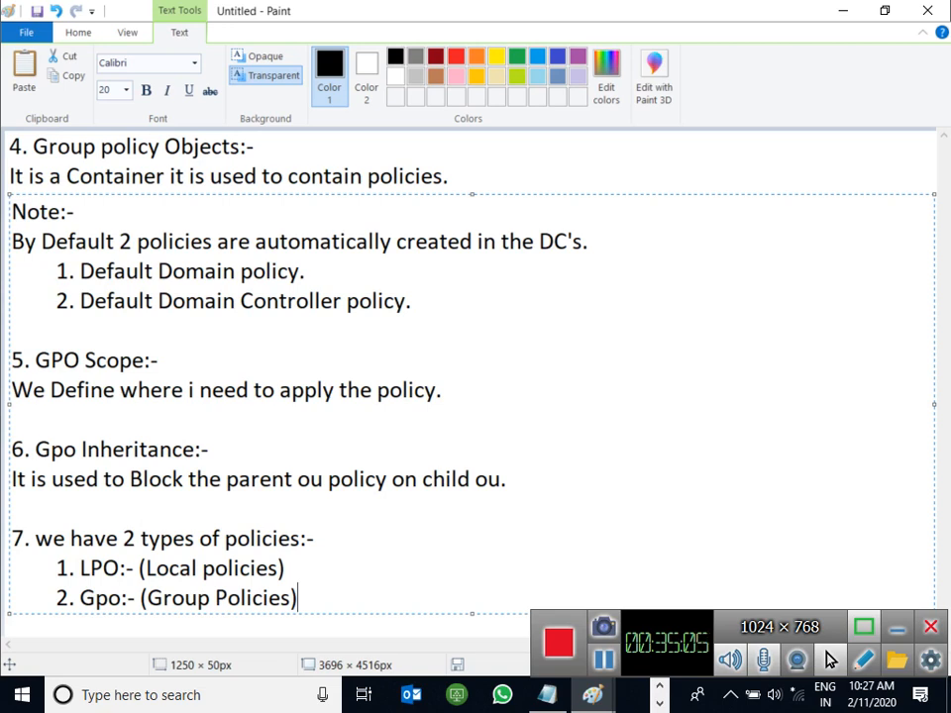
Step: Append 'it works on workgroup.' to the LPO line and 'it works on Domain' to the Gpo line
{"action": "left_click", "coordinate": [285, 569]}
{"action": "type", "text": "it works on wor"}
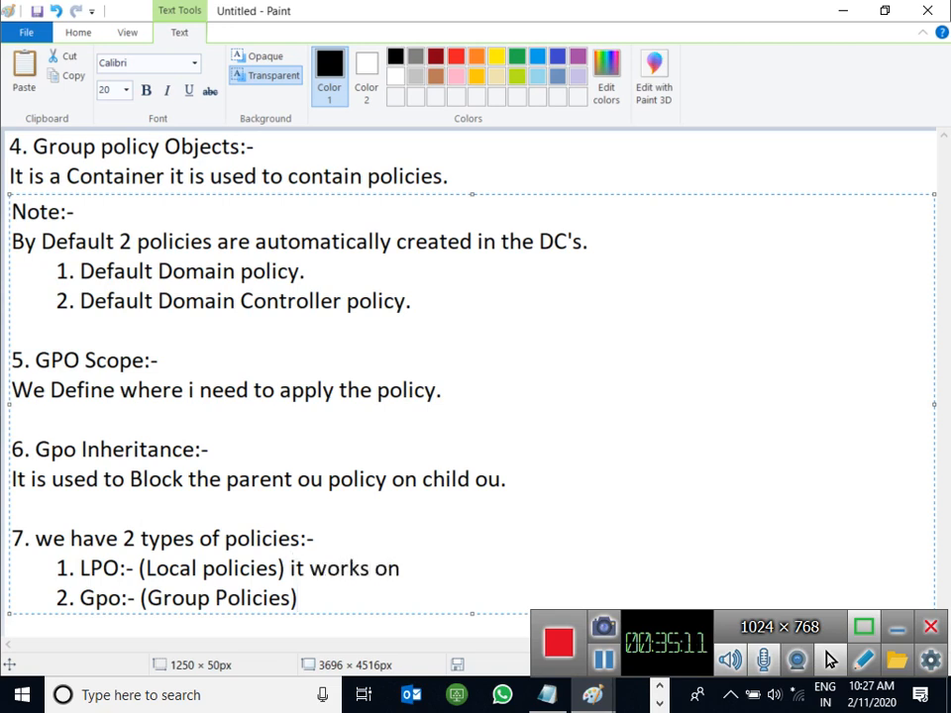
{"action": "type", "text": "kgroup."}
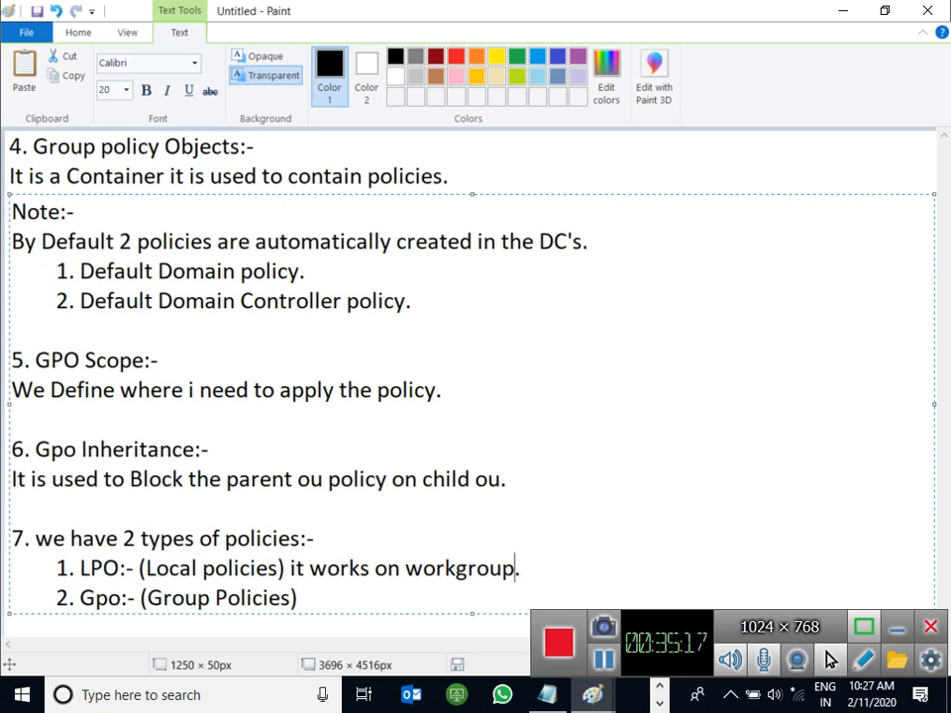
{"action": "key", "text": "Left"}
{"action": "key", "text": "Left"}
{"action": "key", "text": "Left"}
{"action": "key", "text": "Down"}
{"action": "type", "text": "it works o"}
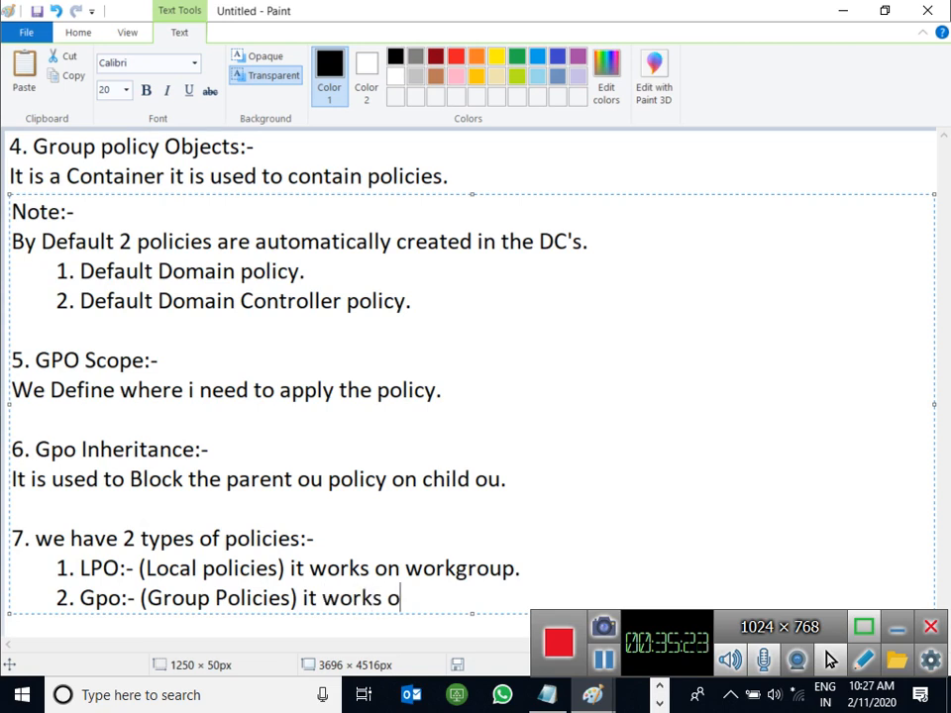
{"action": "type", "text": "n Domain"}
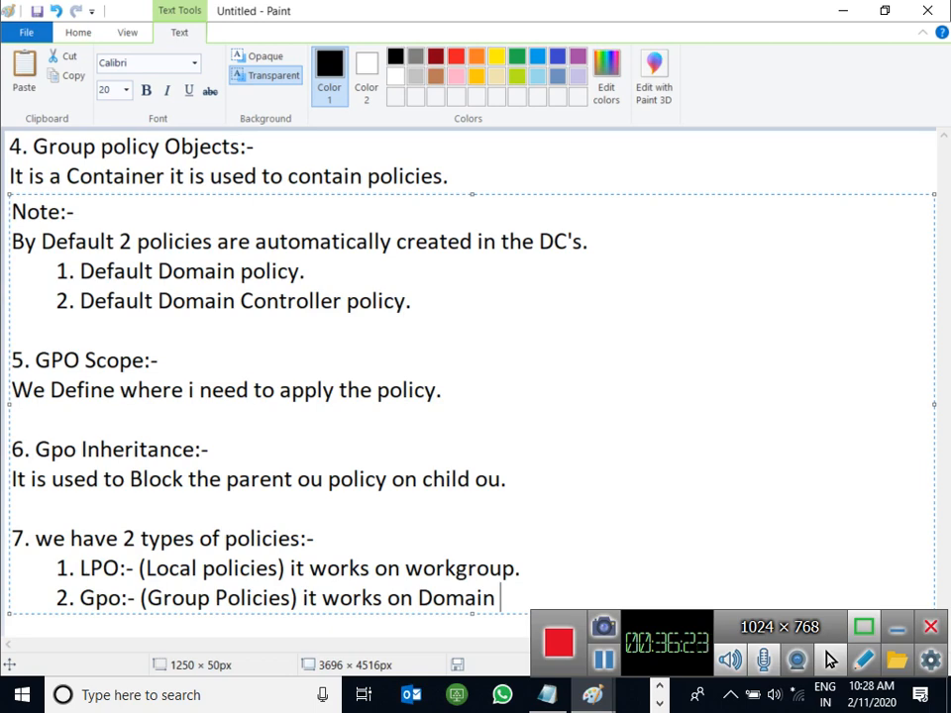
{"action": "key", "text": "super+r"}
Step: Open a new maximized Paint window with mspaint and draw a wide text box across the top
{"action": "key", "text": "Return"}
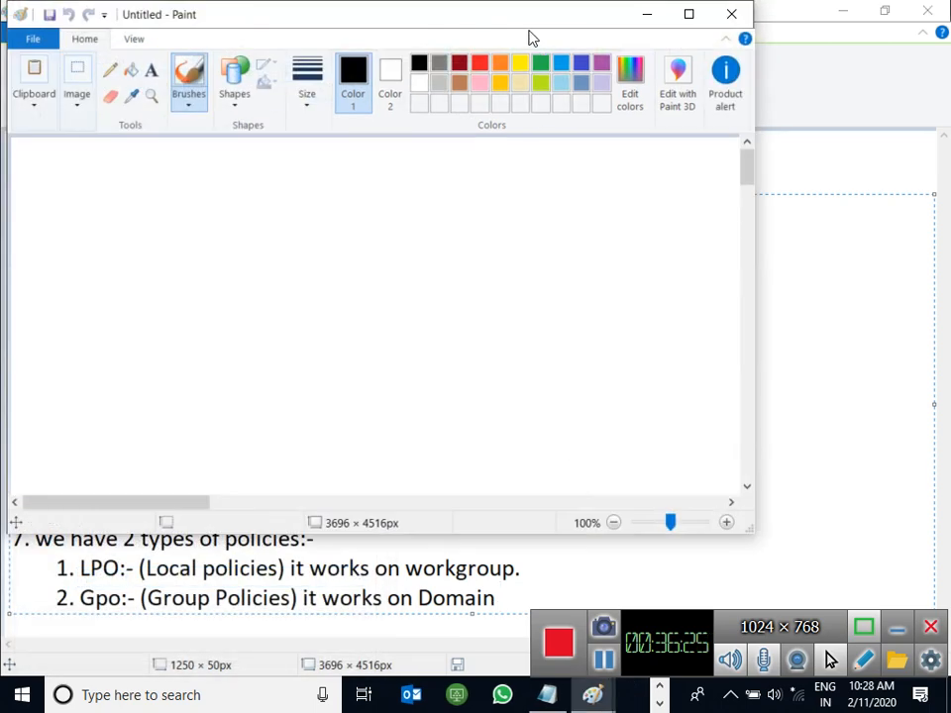
{"action": "double_click", "coordinate": [409, 5]}
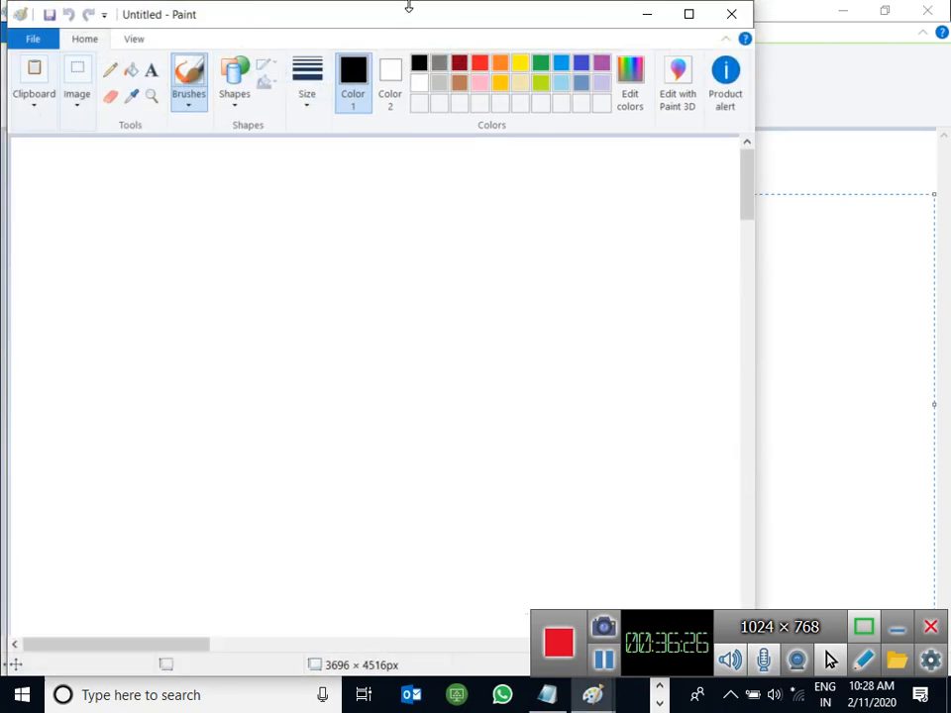
{"action": "left_click", "coordinate": [689, 14]}
{"action": "left_click", "coordinate": [251, 71]}
{"action": "left_click", "coordinate": [10, 153]}
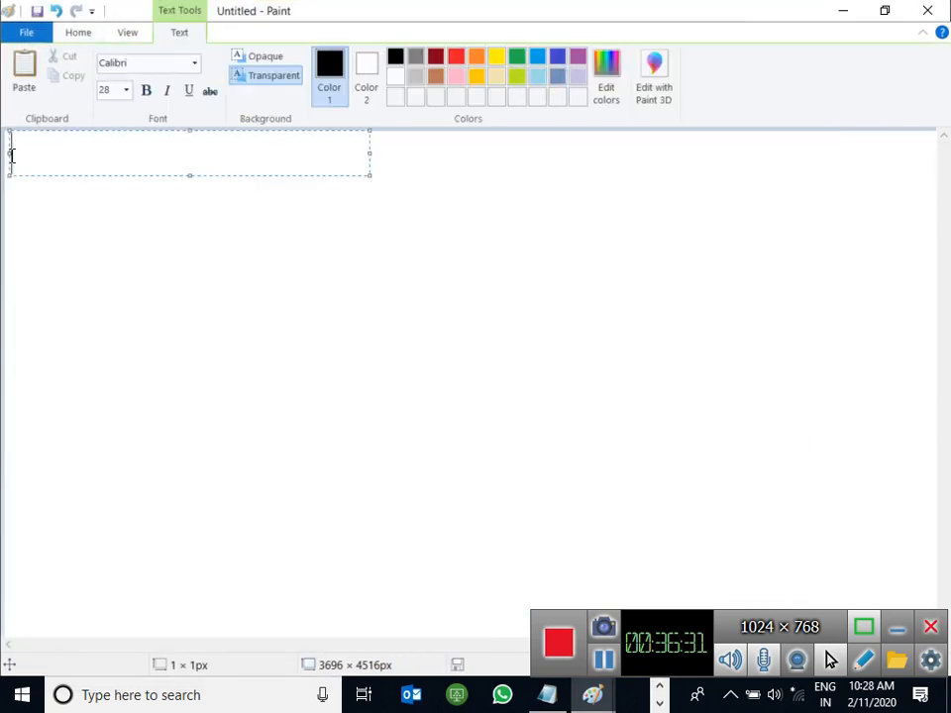
{"action": "left_click_drag", "start_coordinate": [369, 154], "coordinate": [920, 155]}
Step: Review the 'What is Group policies?' notes at the Windows Settings and Administrative Templates points, then minimize them
{"action": "key", "text": "ctrl+v"}
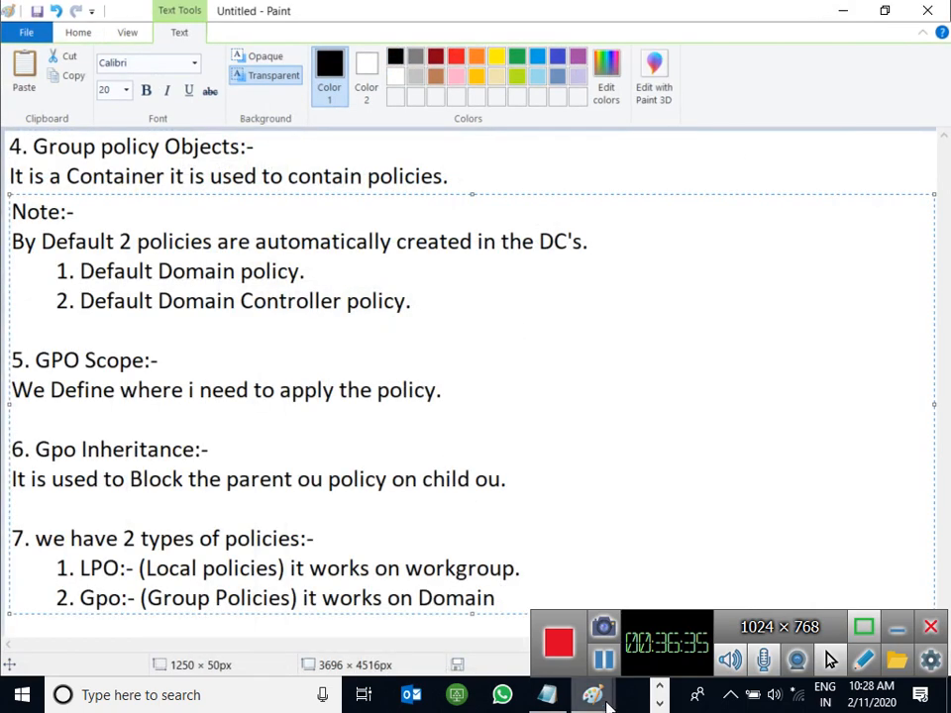
{"action": "mouse_move", "coordinate": [607, 695]}
{"action": "left_click", "coordinate": [226, 568]}
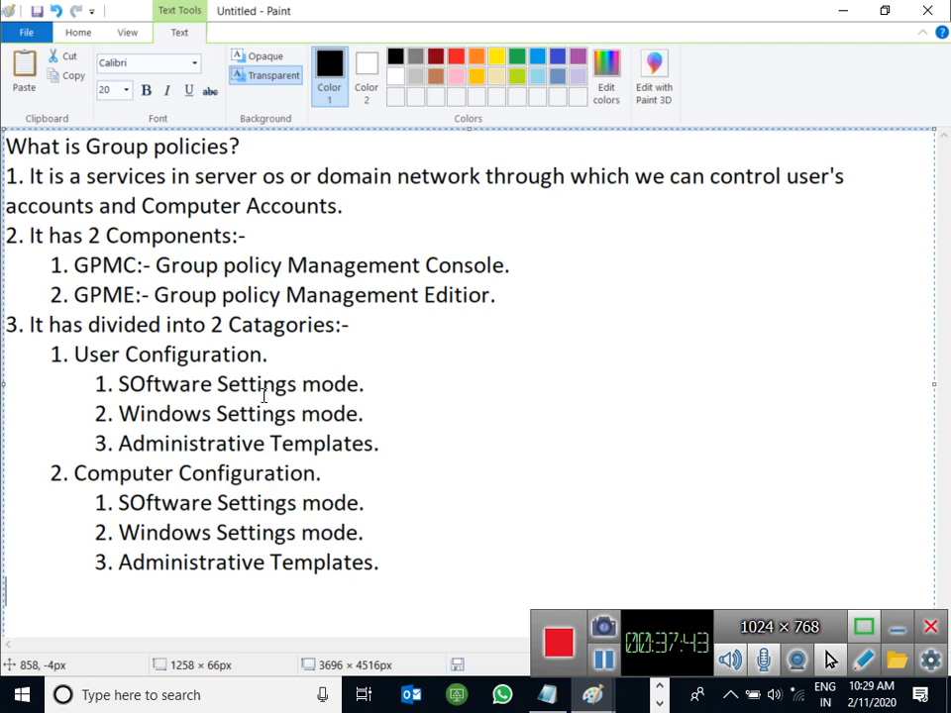
{"action": "left_click", "coordinate": [384, 416]}
{"action": "left_click", "coordinate": [387, 445]}
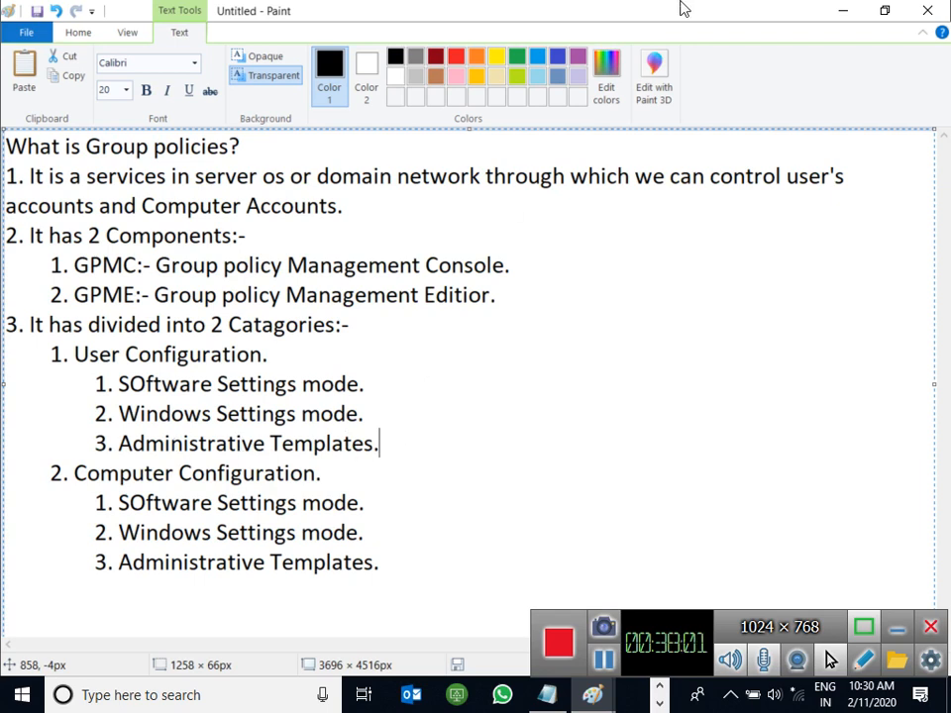
{"action": "left_click", "coordinate": [859, 22]}
Step: Minimize the GPO notes, return to the blank canvas and set the Calibri text size to 20
{"action": "left_click", "coordinate": [857, 24]}
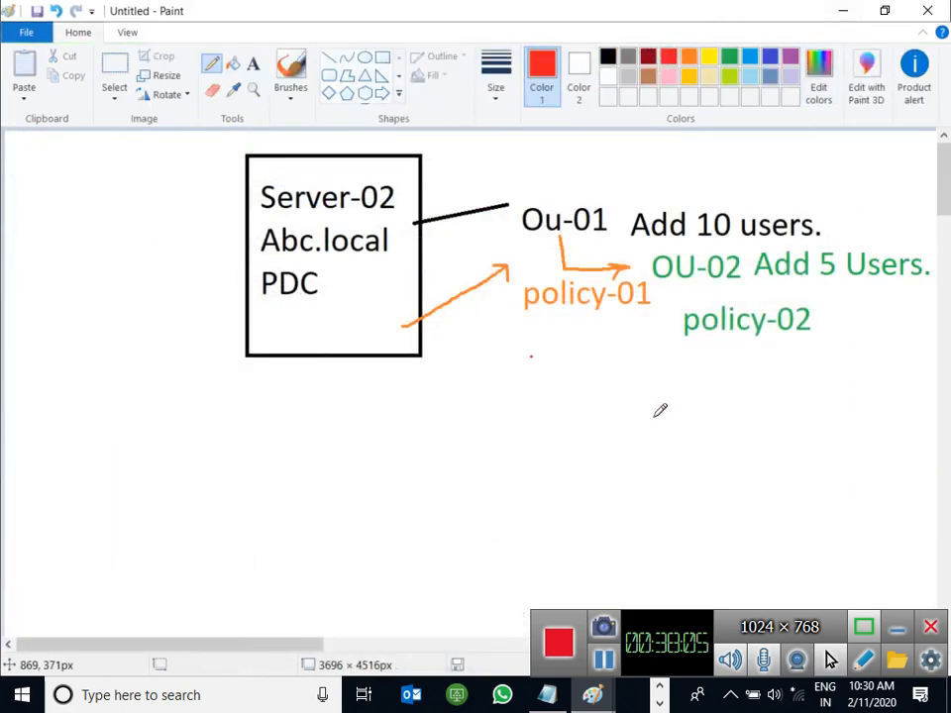
{"action": "left_click", "coordinate": [600, 706]}
{"action": "left_click", "coordinate": [806, 659]}
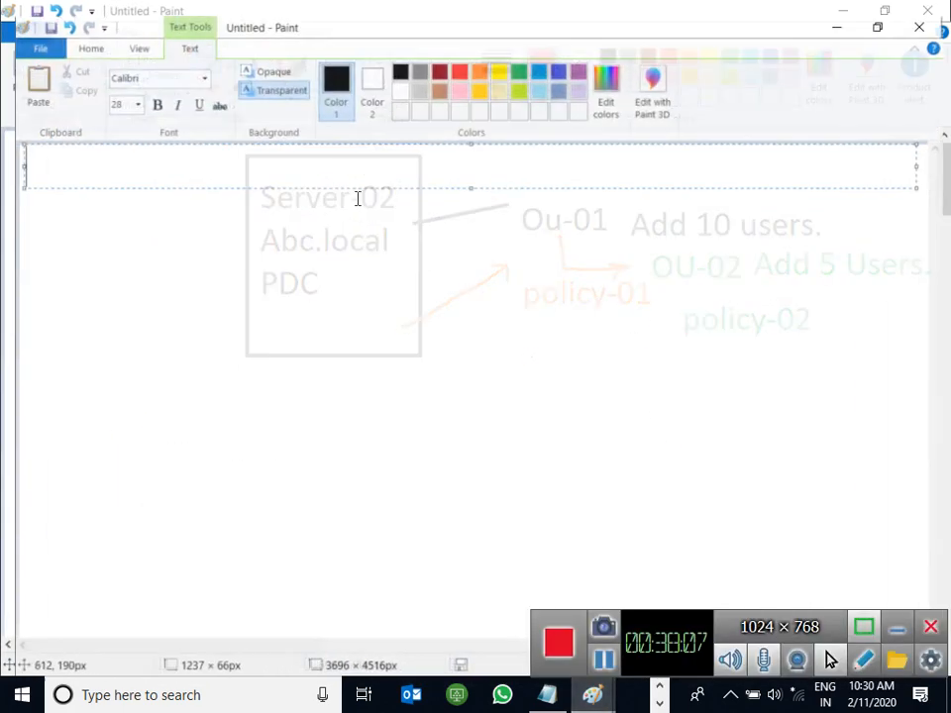
{"action": "left_click", "coordinate": [126, 90]}
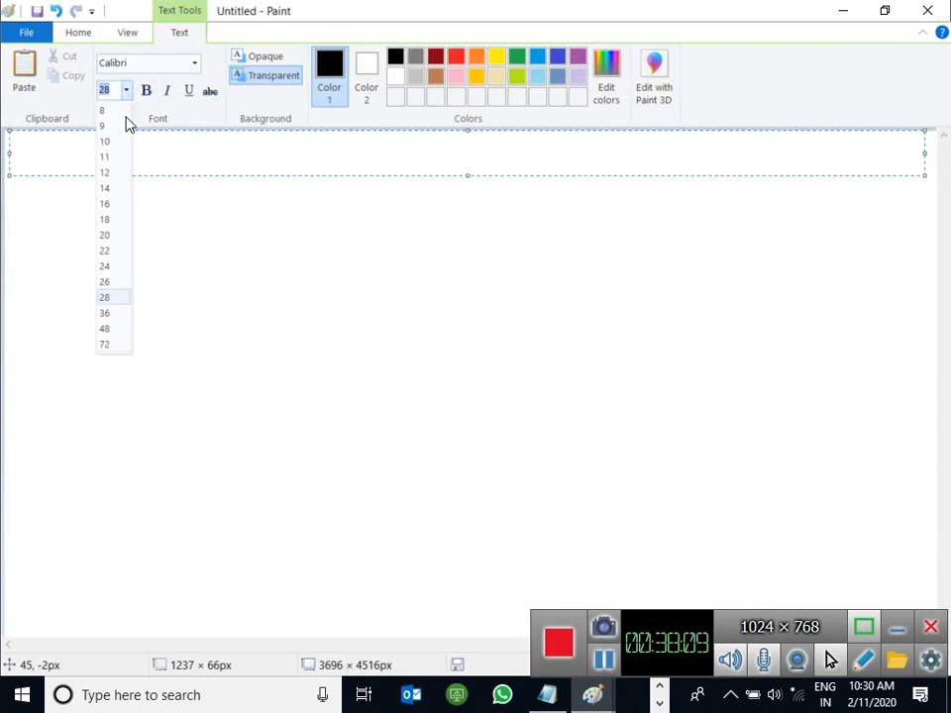
{"action": "left_click", "coordinate": [111, 236]}
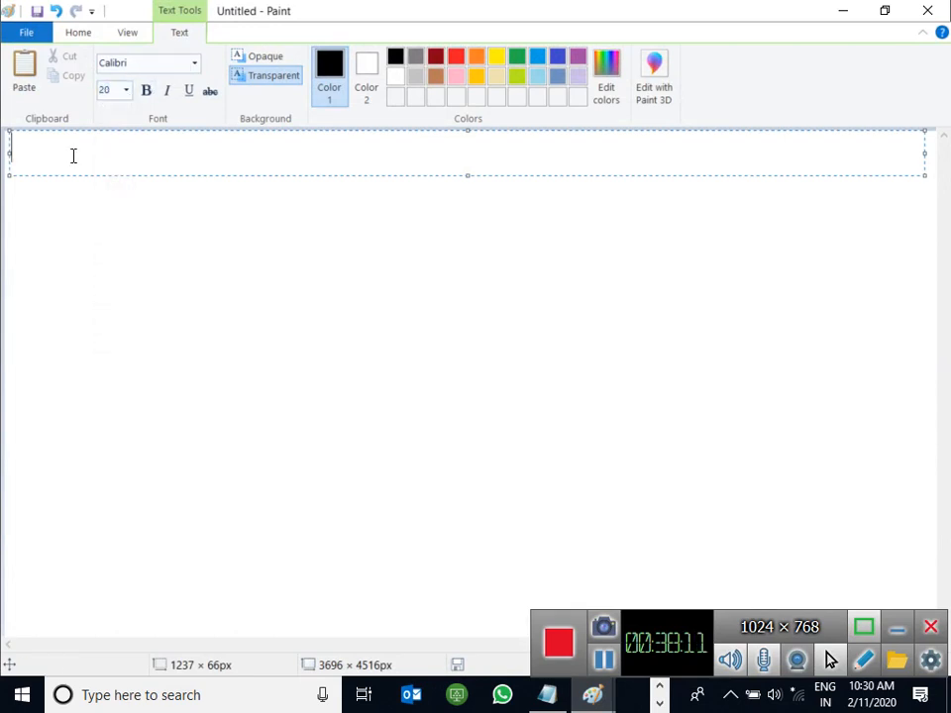
Step: Write 'GPO Storage:-' and 'In Domain network by default group policies are stored in Sysvol Folder.'
{"action": "type", "text": "GPO Storage:-"}
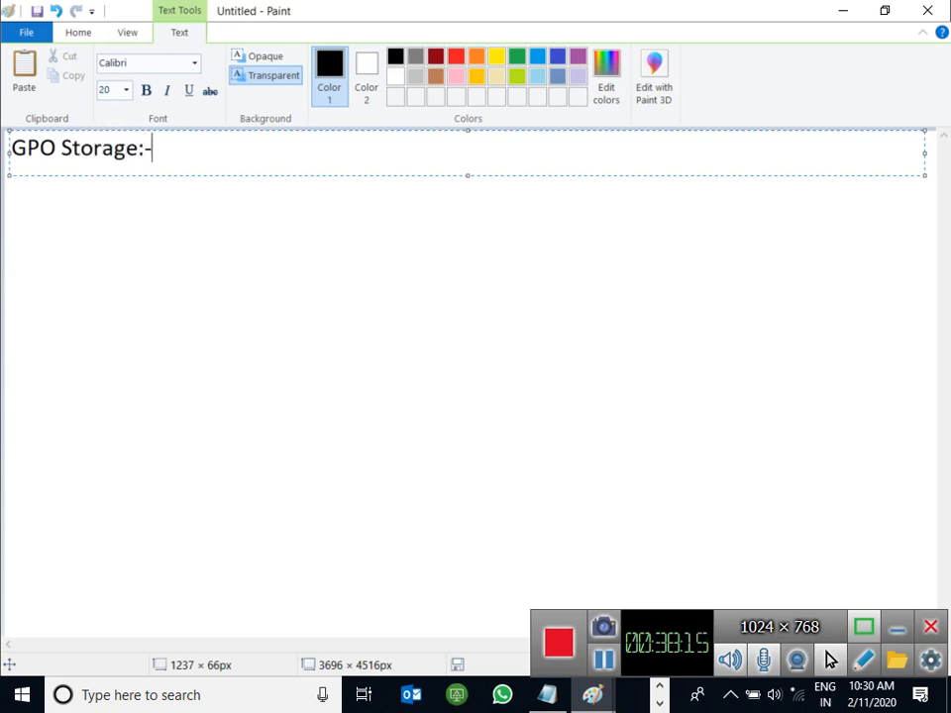
{"action": "key", "text": "Return"}
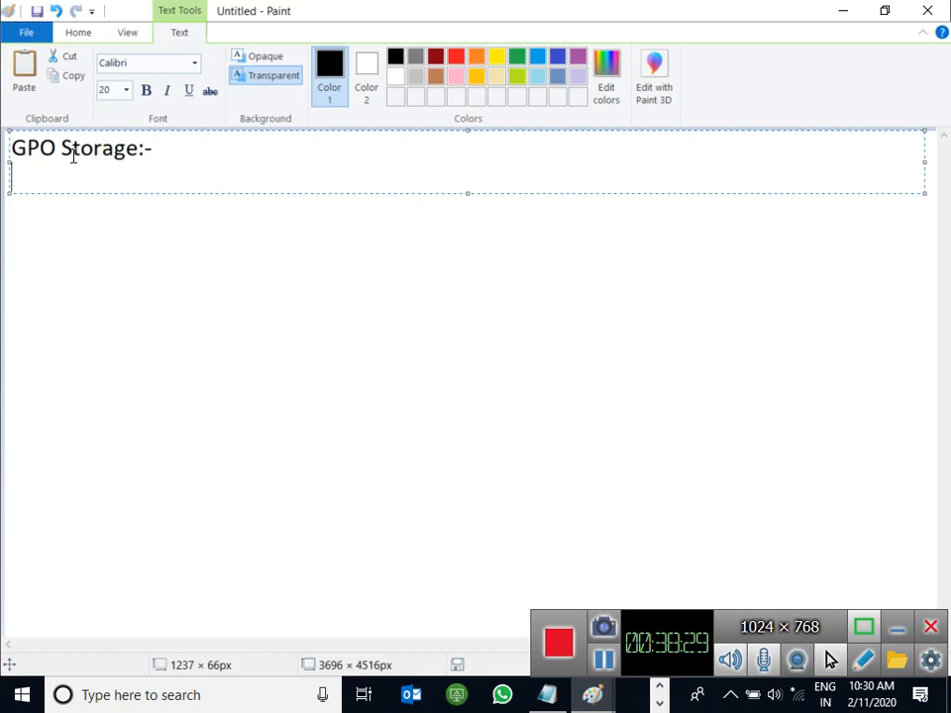
{"action": "type", "text": "In Domain network "}
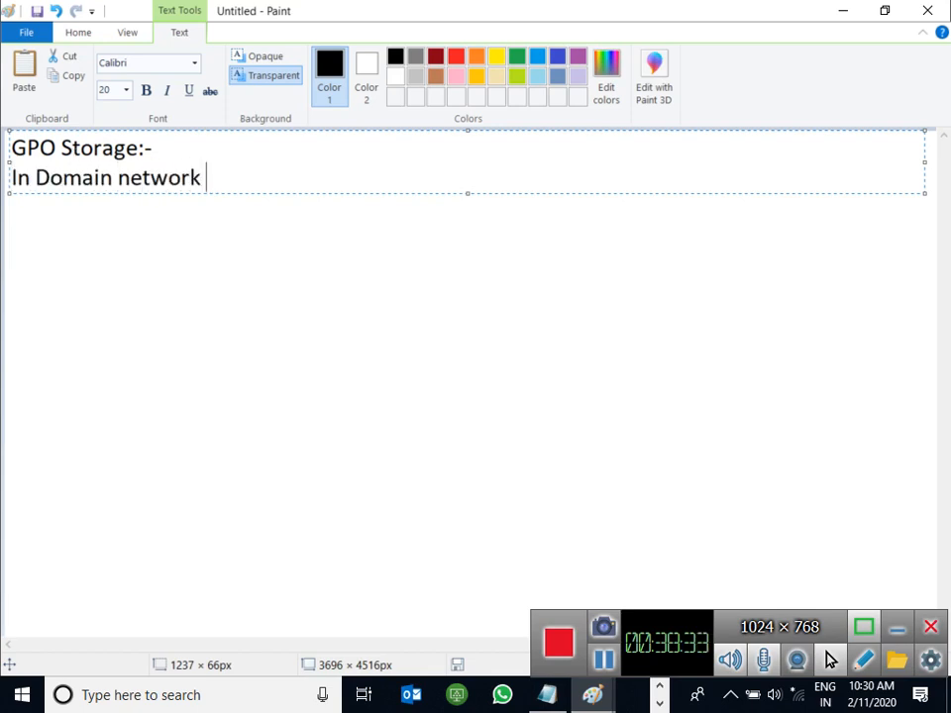
{"action": "type", "text": "by dafault"}
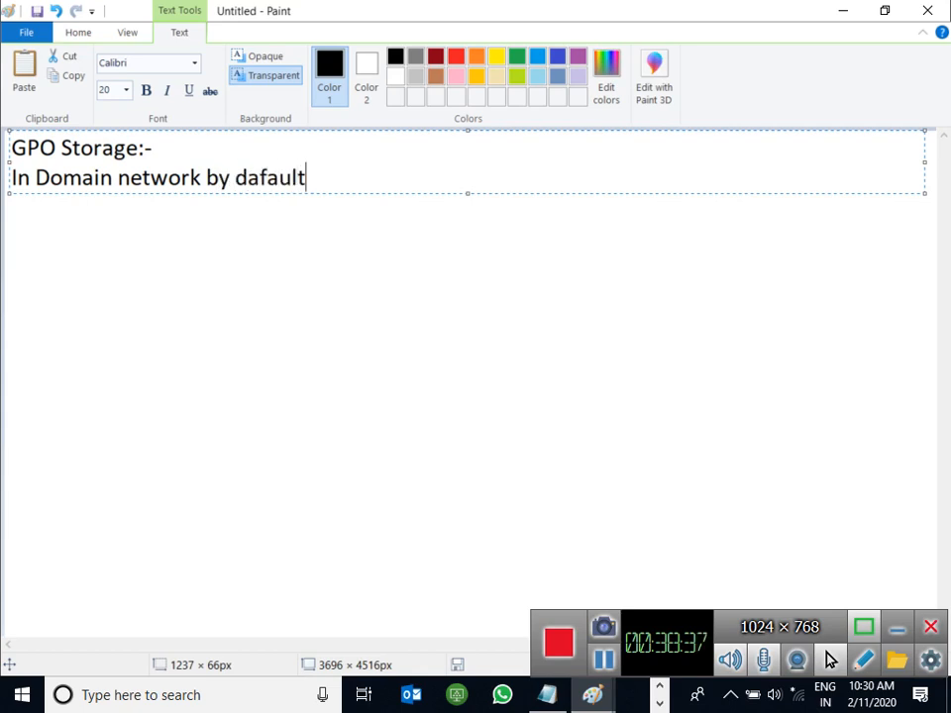
{"action": "type", "text": " g"}
{"action": "key", "text": "BackSpace"}
{"action": "type", "text": "groi"}
{"action": "key", "text": "BackSpace"}
{"action": "type", "text": "up pl"}
{"action": "key", "text": "BackSpace"}
{"action": "type", "text": "olicies are stored in "}
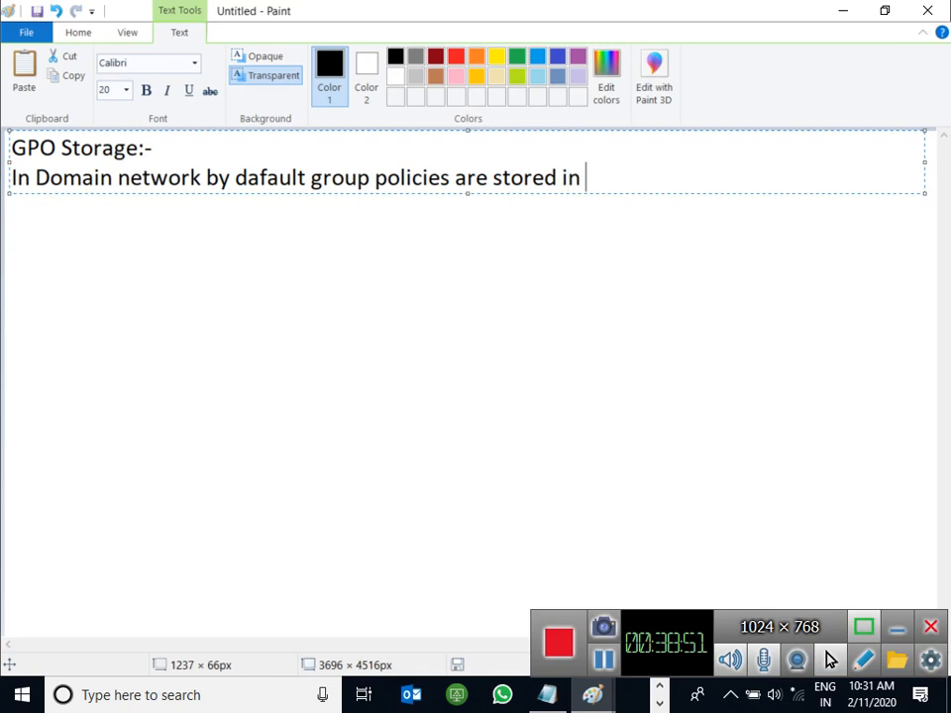
{"action": "type", "text": "Sysvo,l"}
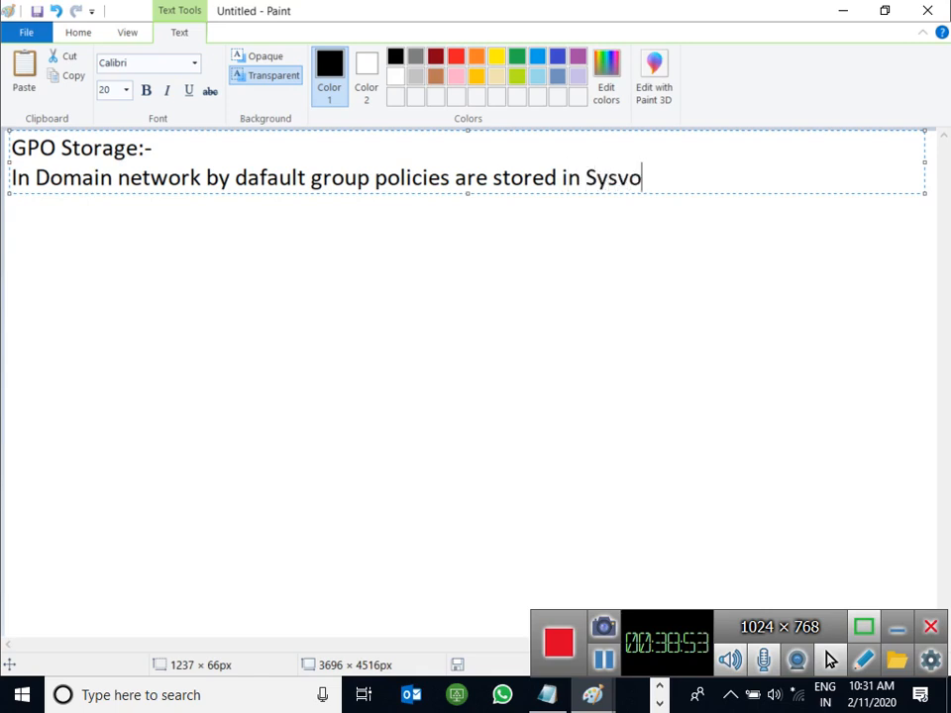
{"action": "key", "text": "BackSpace"}
{"action": "key", "text": "BackSpace"}
{"action": "key", "text": "BackSpace"}
{"action": "type", "text": "l Folder."}
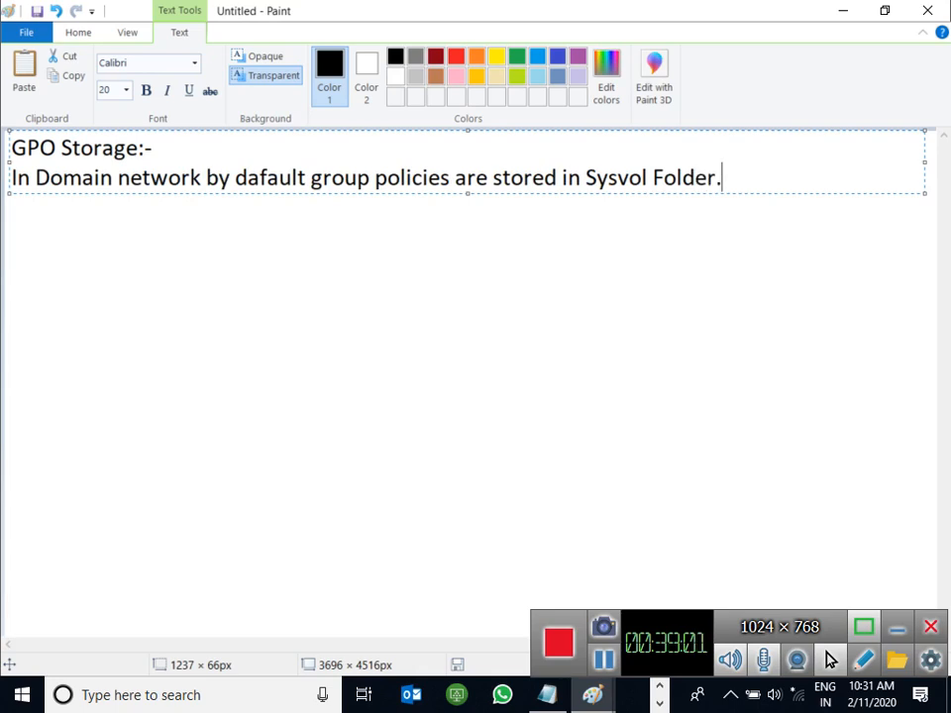
Step: Add the path C:\windows\Sysvol\Domian\policies\ on a third line
{"action": "key", "text": "Return"}
{"action": "type", "text": "C:\\"}
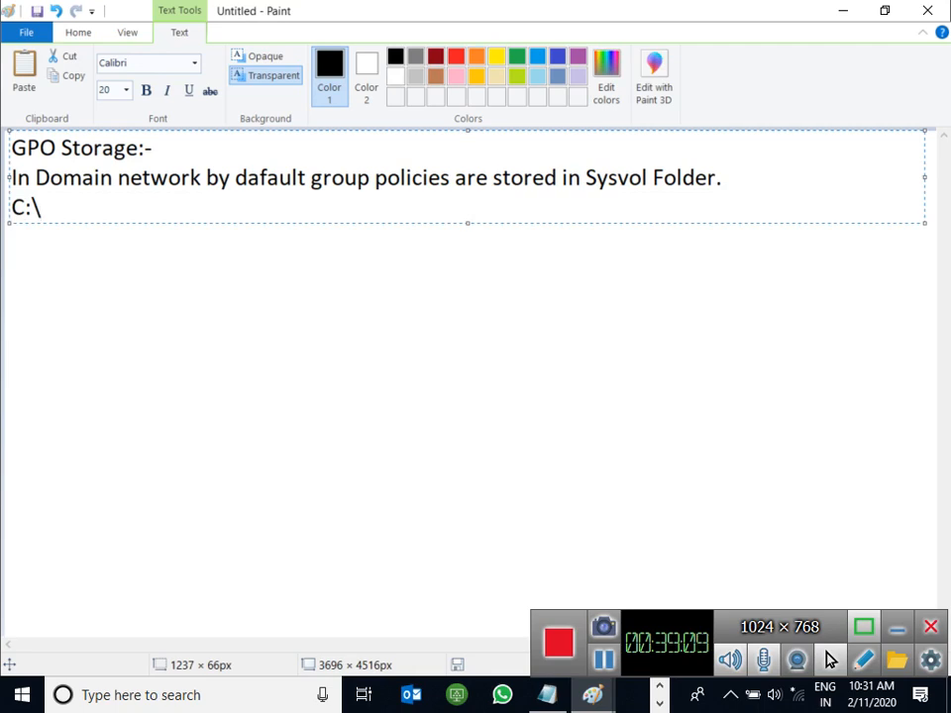
{"action": "type", "text": "windpews"}
{"action": "key", "text": "BackSpace"}
{"action": "key", "text": "BackSpace"}
{"action": "key", "text": "BackSpace"}
{"action": "key", "text": "BackSpace"}
{"action": "type", "text": "oes"}
{"action": "key", "text": "BackSpace"}
{"action": "key", "text": "BackSpace"}
{"action": "type", "text": "e"}
{"action": "key", "text": "BackSpace"}
{"action": "type", "text": "ws\\Sysvol"}
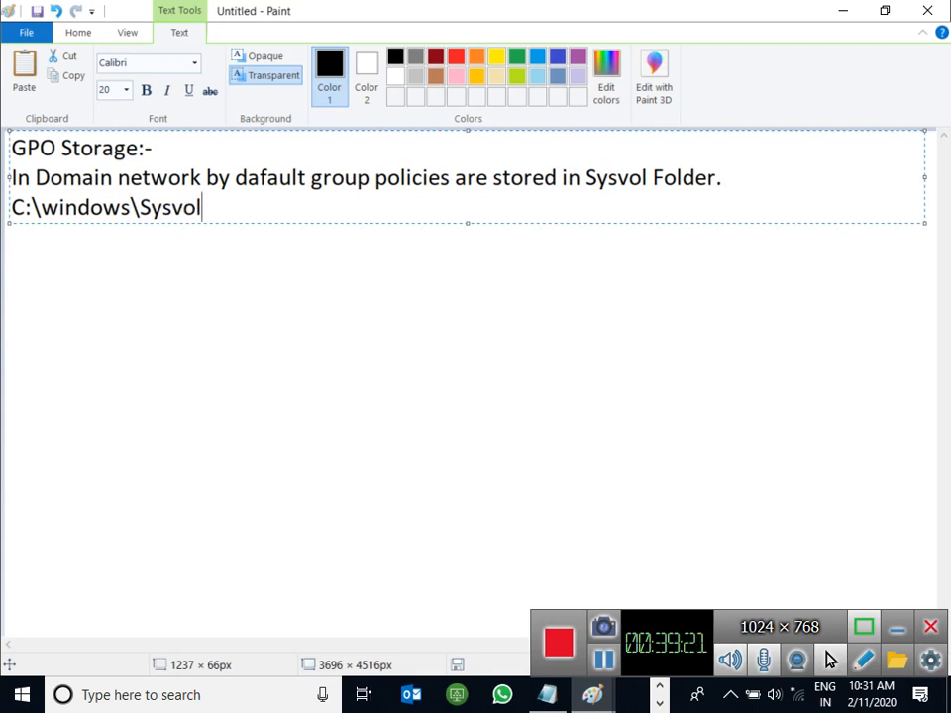
{"action": "type", "text": "\\DOMIN"}
{"action": "key", "text": "BackSpace"}
{"action": "key", "text": "BackSpace"}
{"action": "key", "text": "BackSpace"}
{"action": "key", "text": "BackSpace"}
{"action": "key", "text": "BackSpace"}
{"action": "type", "text": "Domin"}
{"action": "key", "text": "BackSpace"}
{"action": "type", "text": "an\\pol"}
{"action": "key", "text": "BackSpace"}
{"action": "type", "text": "olo"}
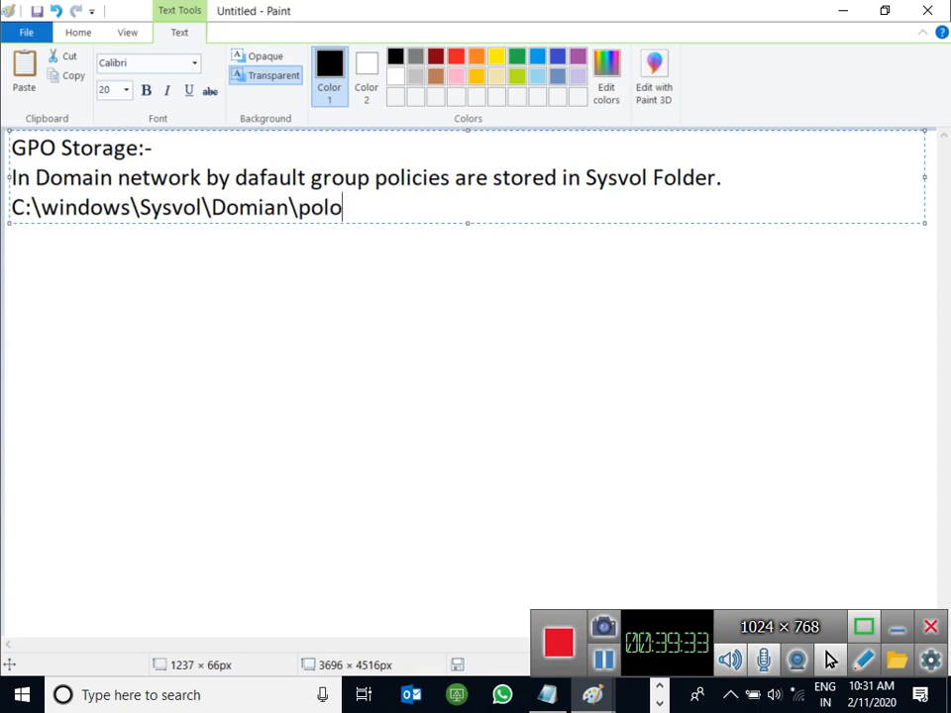
{"action": "key", "text": "BackSpace"}
{"action": "type", "text": "icies"}
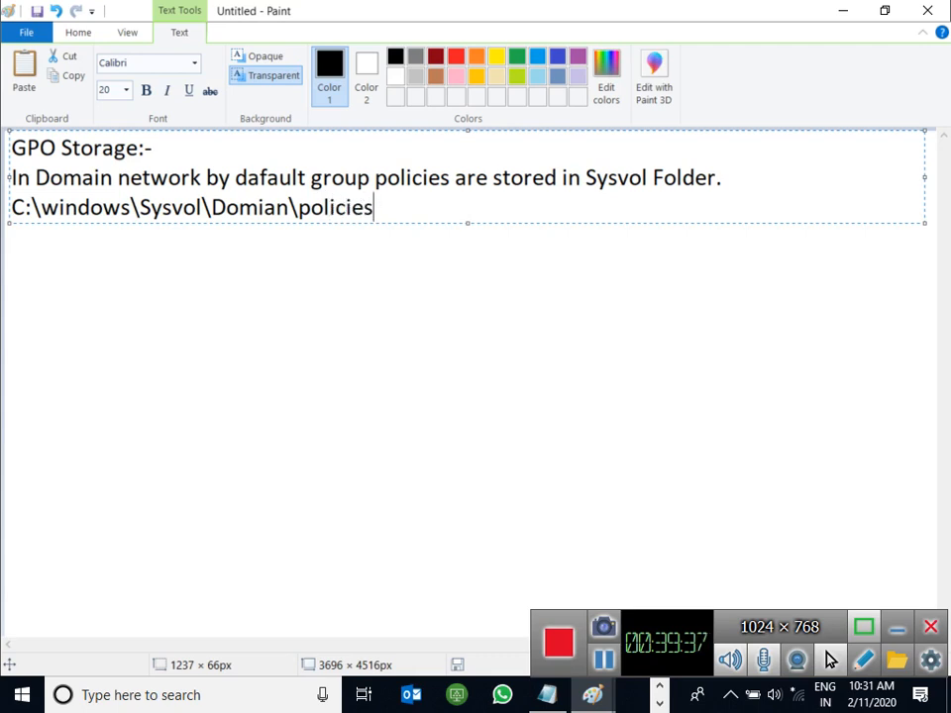
{"action": "type", "text": "\\"}
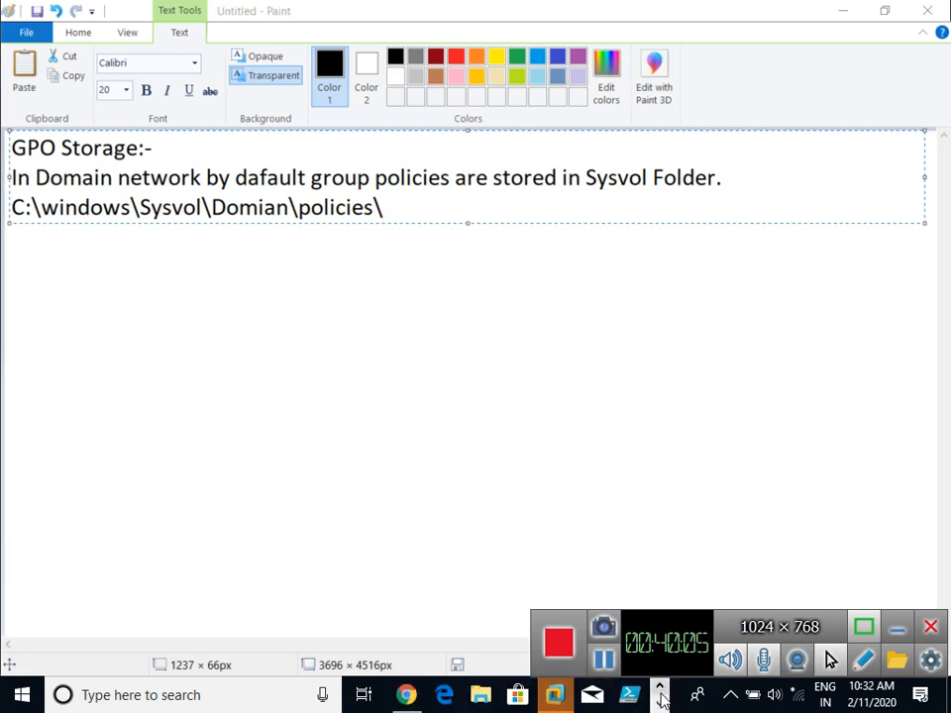
Step: Bring up the Server-02 virtual machine and sign in with the administrator password
{"action": "mouse_move", "coordinate": [545, 694]}
{"action": "left_click", "coordinate": [516, 559]}
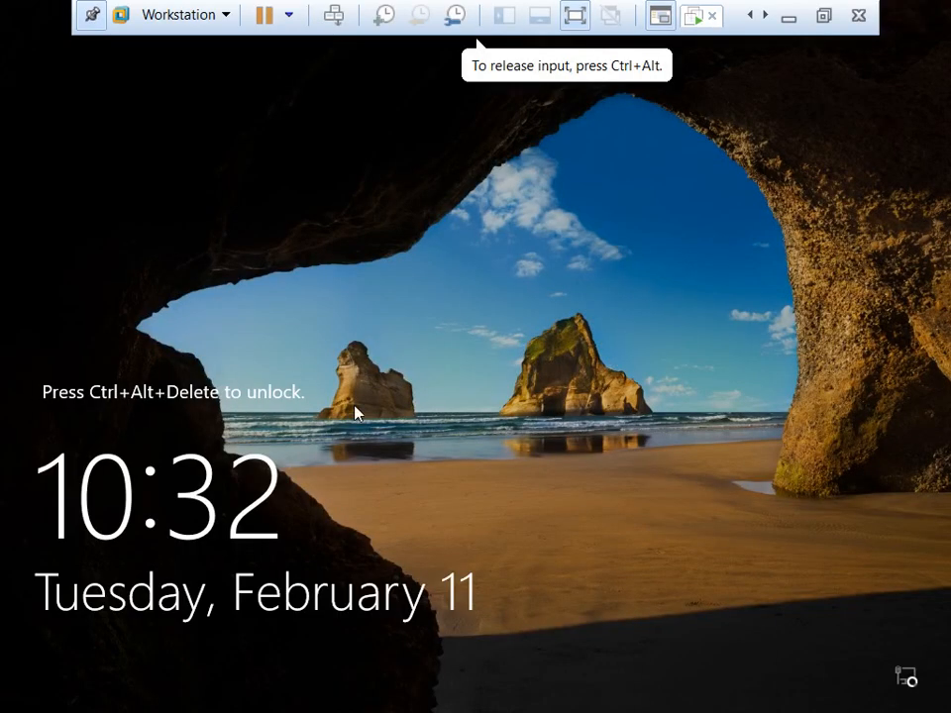
{"action": "key", "text": "ctrl+alt+Insert"}
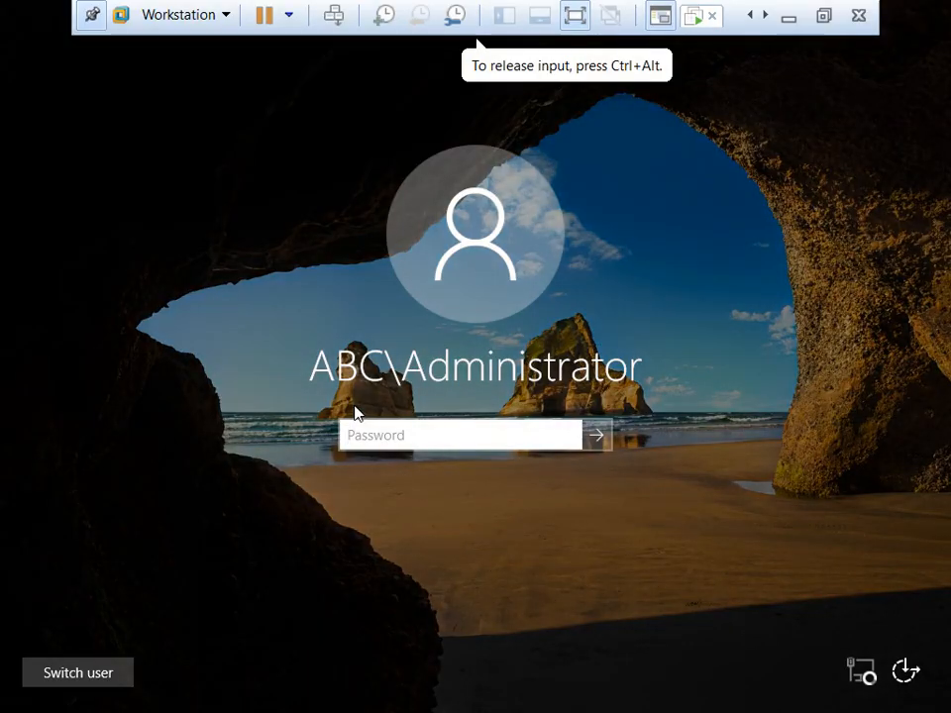
{"action": "type", "text": "P@ssw0r"}
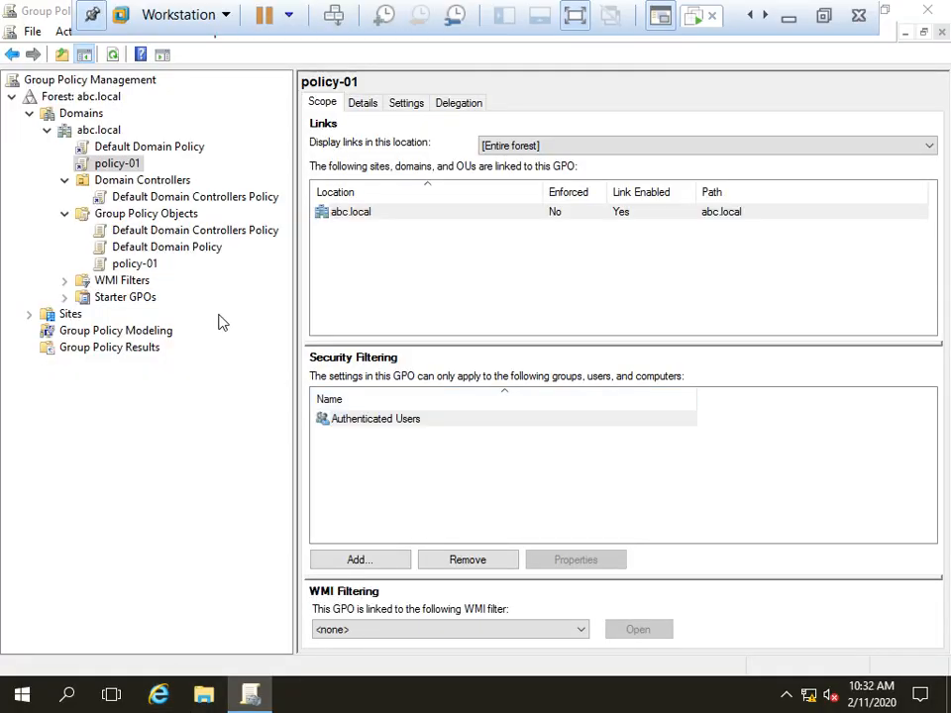
Step: Browse File Explorer to C:\Windows\SYSVOL\domain\Policies and auto-fit the Name column to show the GUIDs
{"action": "key", "text": "super+e"}
{"action": "left_click", "coordinate": [188, 338]}
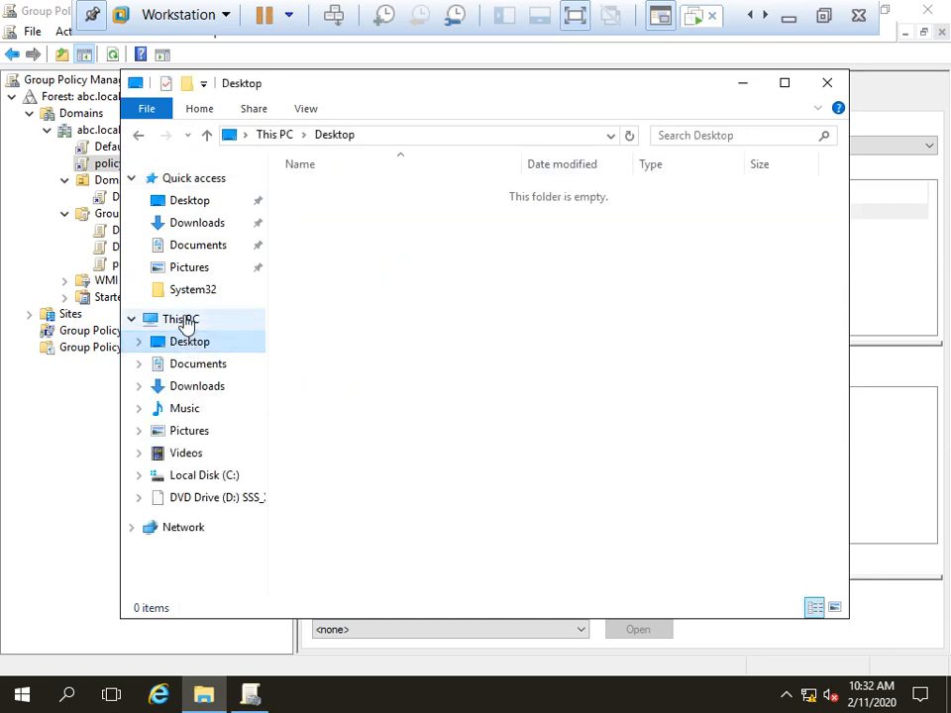
{"action": "left_click", "coordinate": [184, 320]}
{"action": "double_click", "coordinate": [414, 392]}
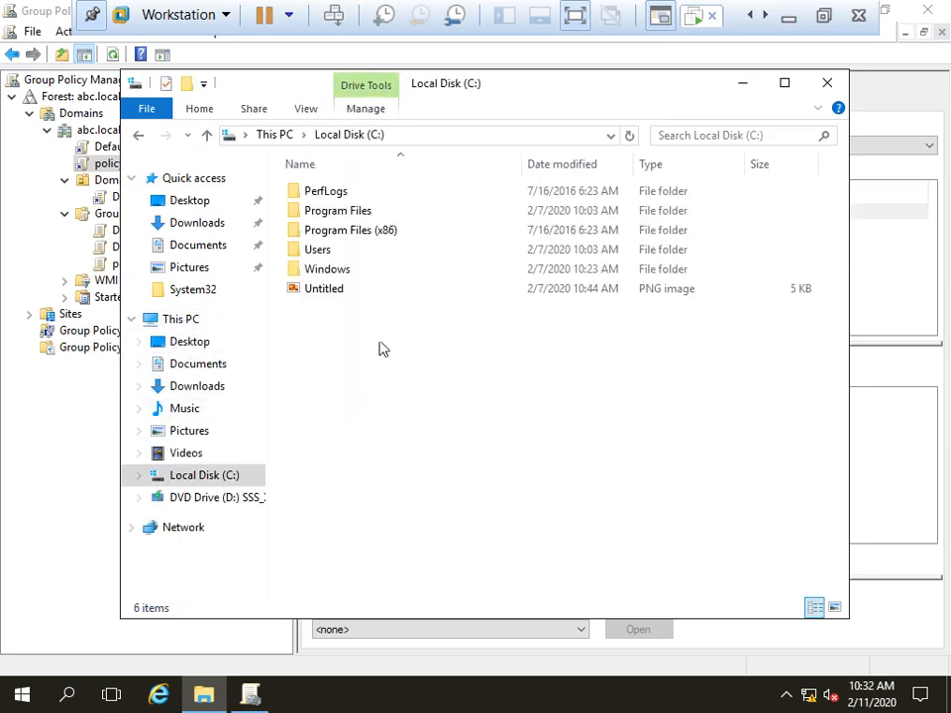
{"action": "double_click", "coordinate": [354, 269]}
{"action": "type", "text": "sys"}
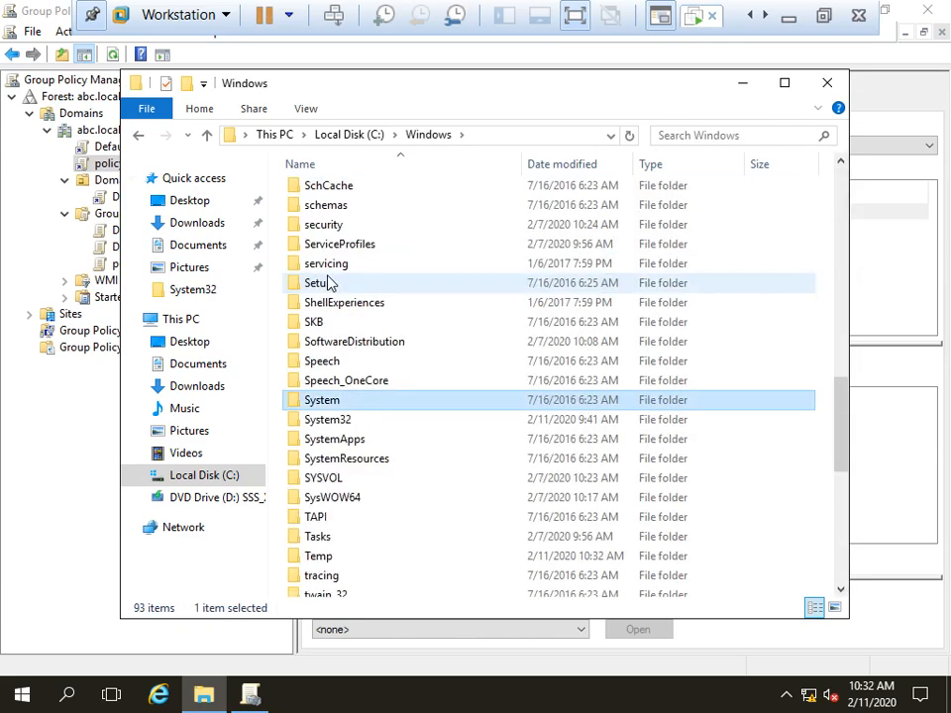
{"action": "left_click", "coordinate": [329, 480]}
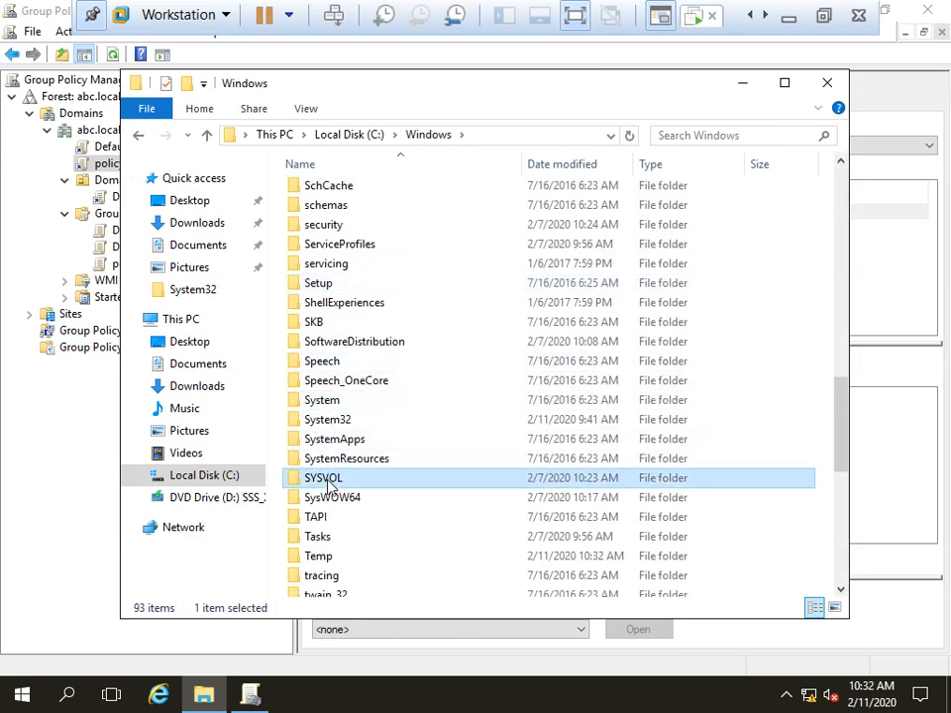
{"action": "double_click", "coordinate": [329, 479]}
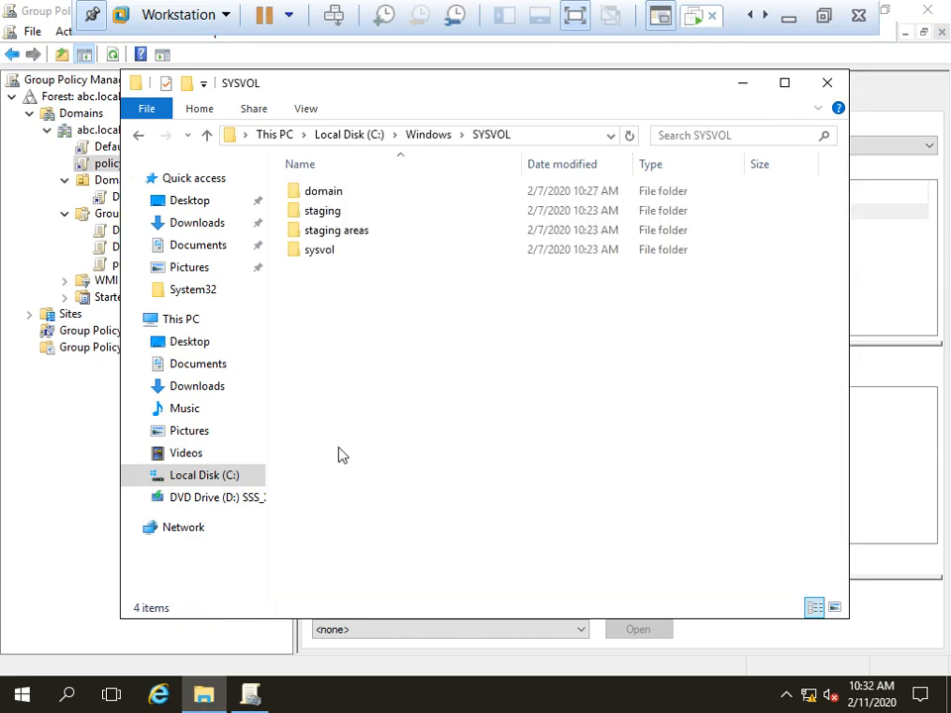
{"action": "double_click", "coordinate": [329, 196]}
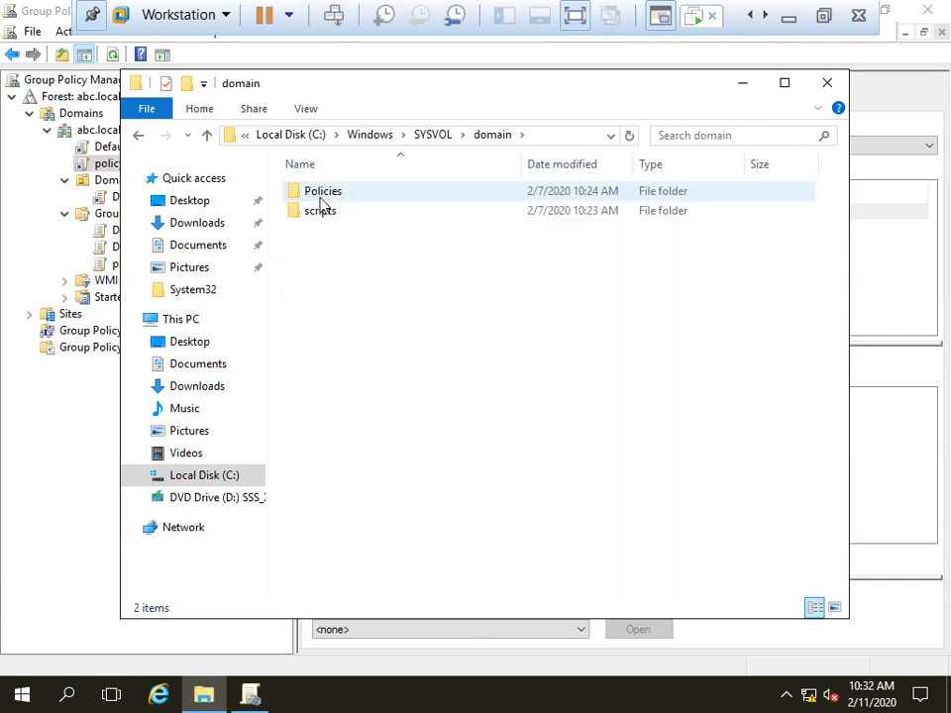
{"action": "double_click", "coordinate": [319, 196]}
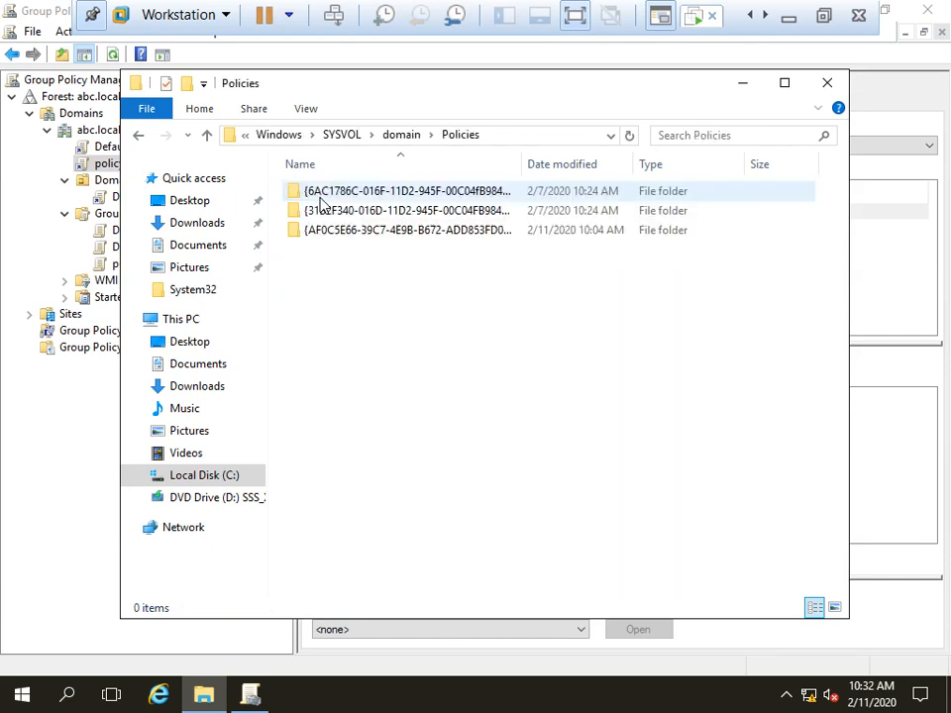
{"action": "double_click", "coordinate": [527, 160]}
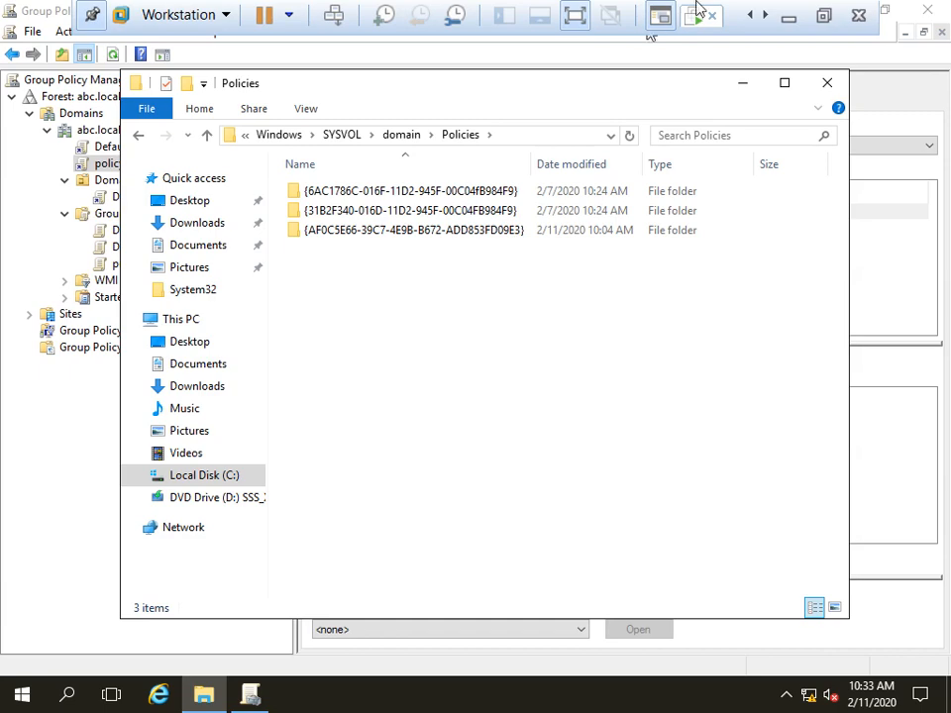
Step: Back in the Paint notes, number the storage heading '8. GPO Storage:-'
{"action": "left_click", "coordinate": [790, 17]}
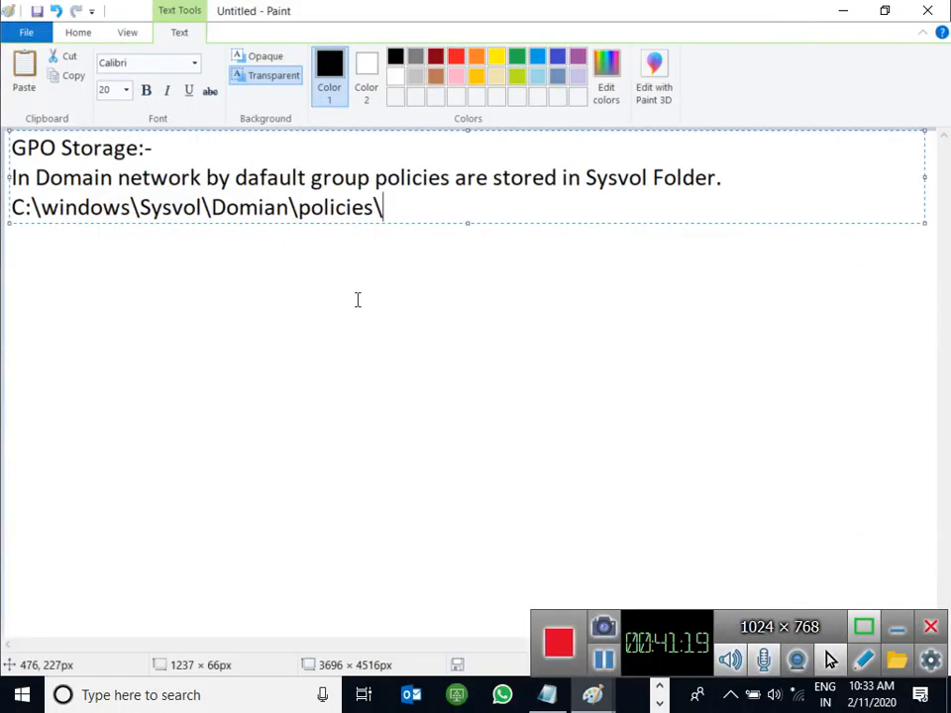
{"action": "key", "text": "Return"}
{"action": "key", "text": "Return"}
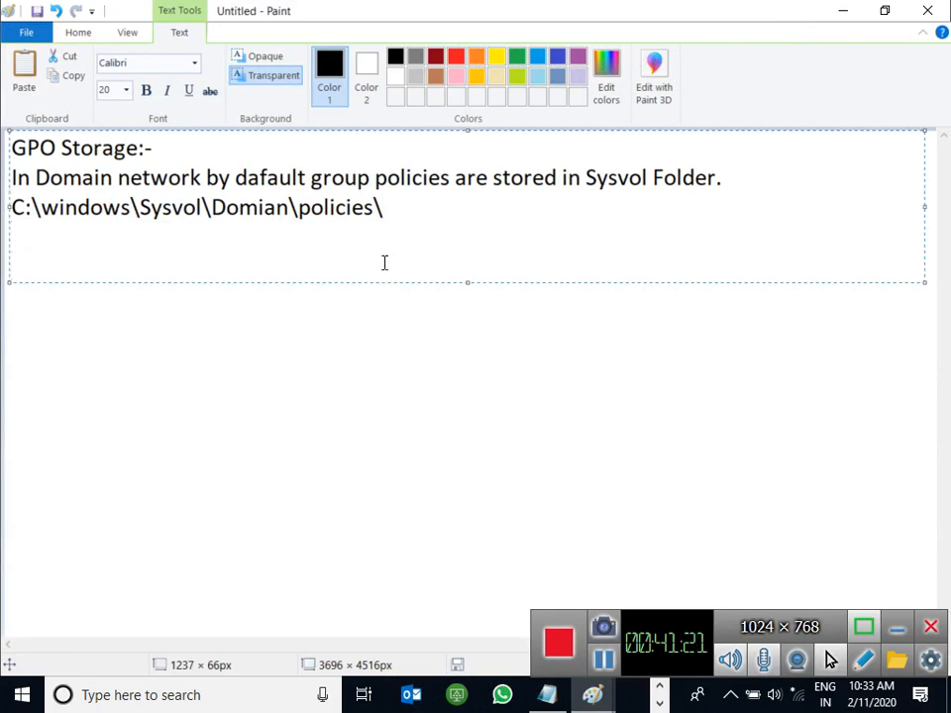
{"action": "key", "text": "BackSpace"}
{"action": "key", "text": "Up"}
{"action": "key", "text": "Up"}
{"action": "key", "text": "Up"}
{"action": "type", "text": "8."}
{"action": "key", "text": "Down"}
{"action": "key", "text": "Down"}
{"action": "key", "text": "Down"}
{"action": "key", "text": "Down"}
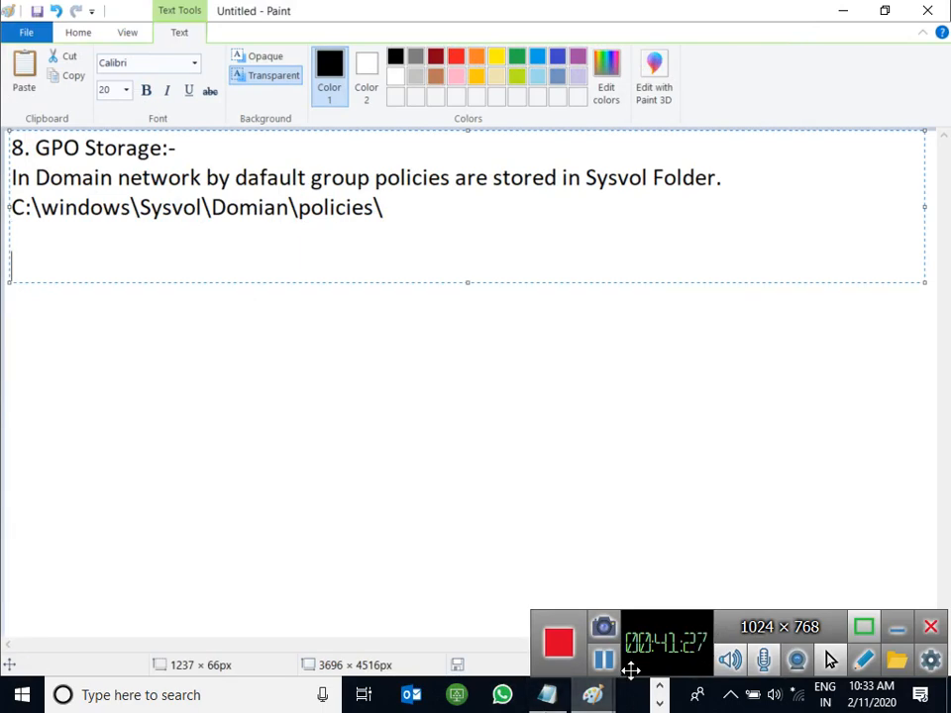
{"action": "left_click", "coordinate": [589, 694]}
{"action": "left_click", "coordinate": [451, 611]}
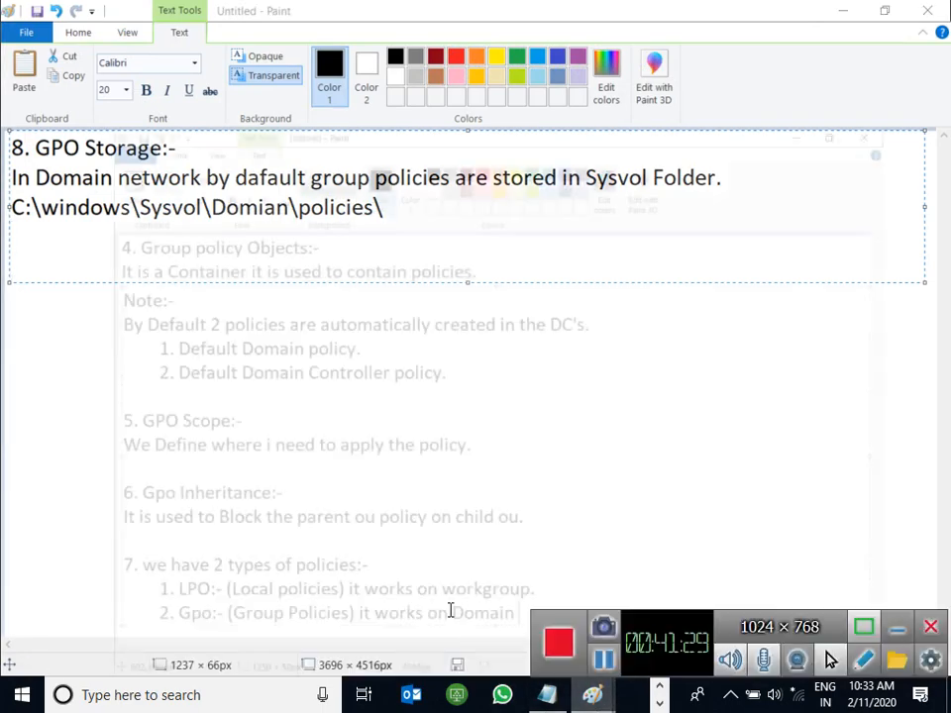
{"action": "mouse_move", "coordinate": [608, 686]}
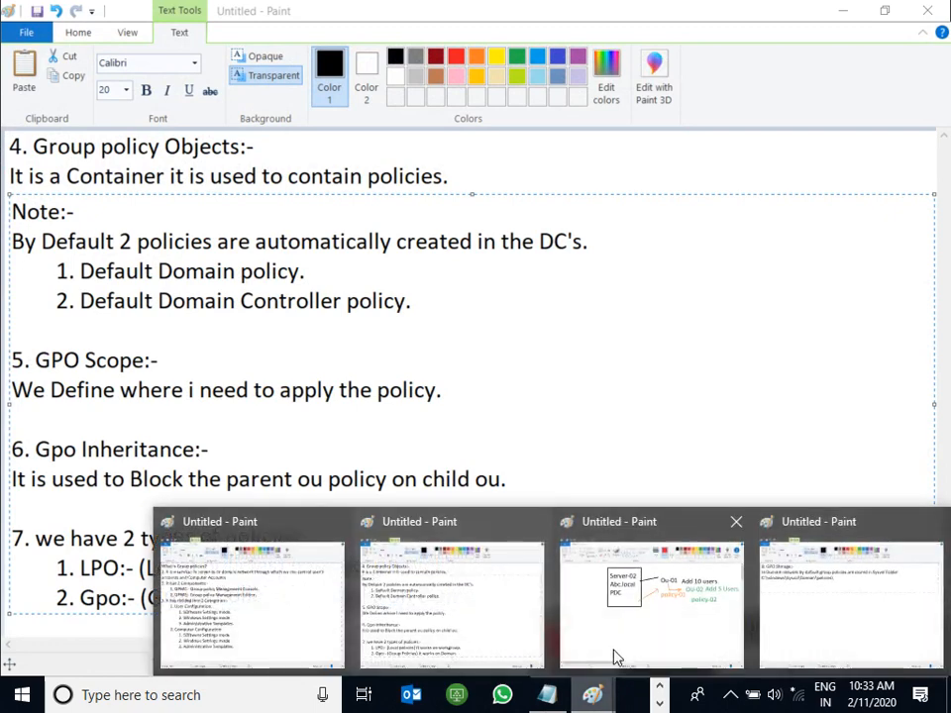
{"action": "left_click", "coordinate": [796, 600]}
Step: Add the heading '9. GPO Replication' below the Sysvol path
{"action": "type", "text": "9. "}
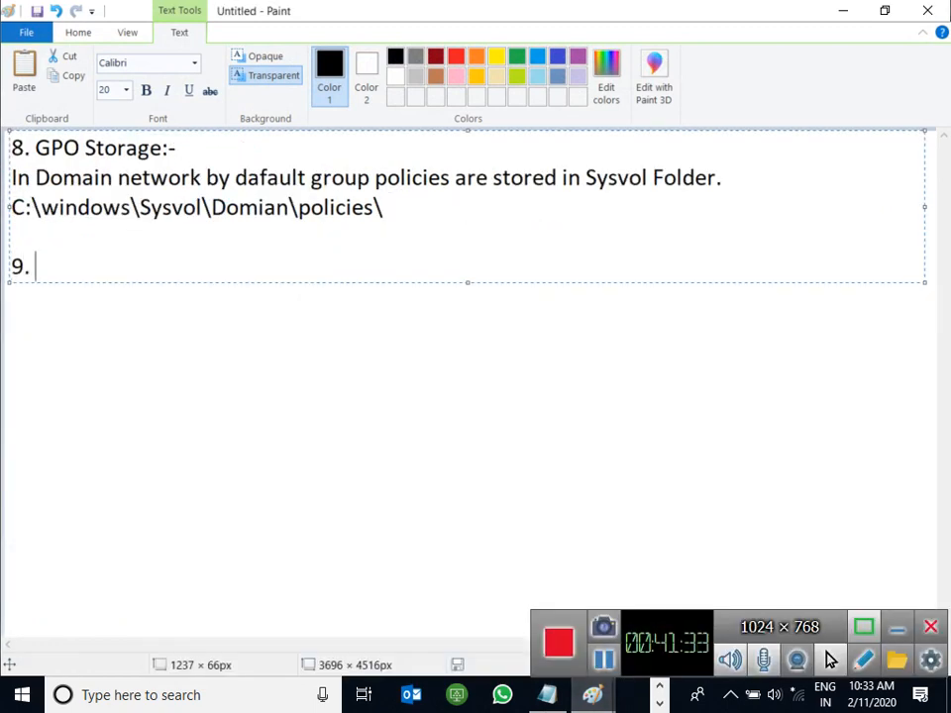
{"action": "type", "text": "GPO replication"}
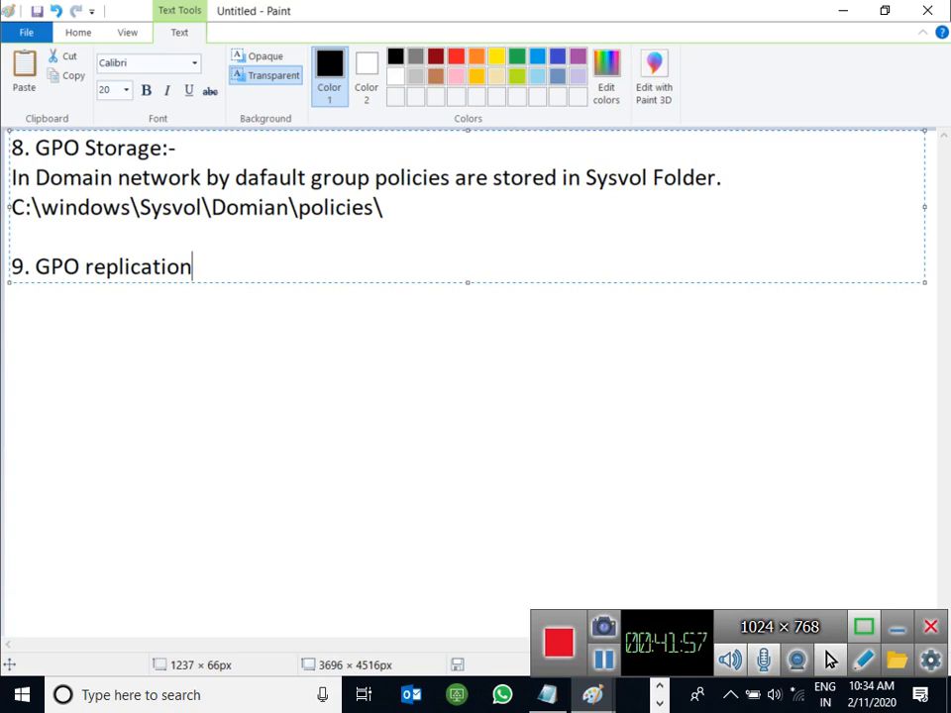
{"action": "key", "text": "Left"}
{"action": "key", "text": "Left"}
{"action": "key", "text": "Left"}
{"action": "key", "text": "Left"}
{"action": "key", "text": "Left"}
{"action": "key", "text": "Left"}
{"action": "key", "text": "Left"}
{"action": "key", "text": "Left"}
{"action": "key", "text": "Left"}
{"action": "key", "text": "Left"}
{"action": "key", "text": "Delete"}
{"action": "type", "text": "R"}
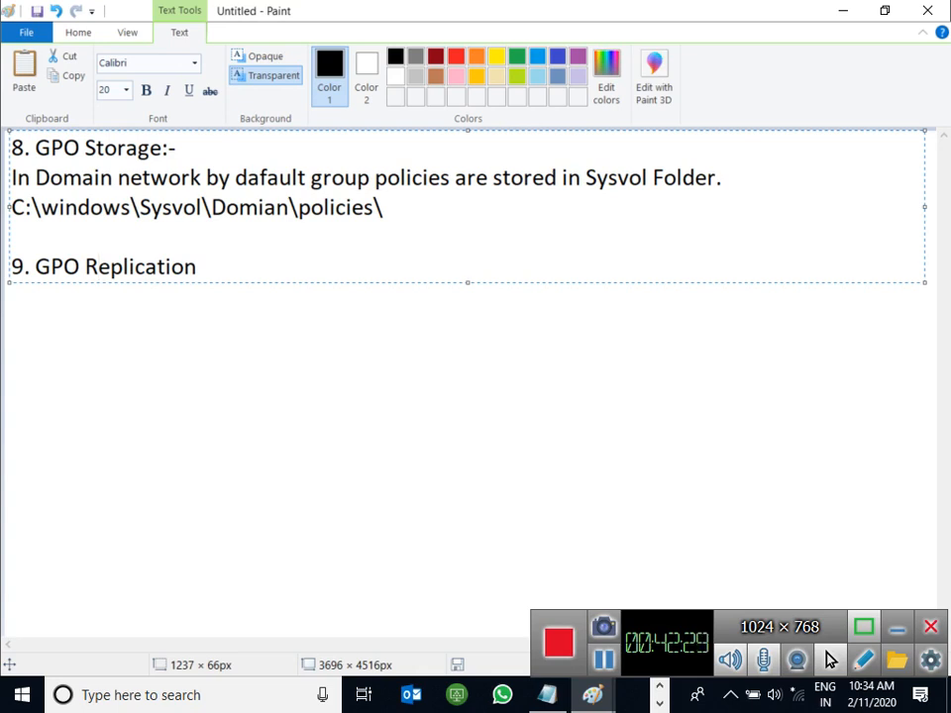
{"action": "key", "text": "Right"}
{"action": "key", "text": "Right"}
{"action": "key", "text": "Right"}
{"action": "key", "text": "Right"}
{"action": "key", "text": "Right"}
{"action": "key", "text": "Right"}
{"action": "key", "text": "Right"}
{"action": "key", "text": "Right"}
{"action": "key", "text": "Right"}
{"action": "key", "text": "Right"}
{"action": "key", "text": "Return"}
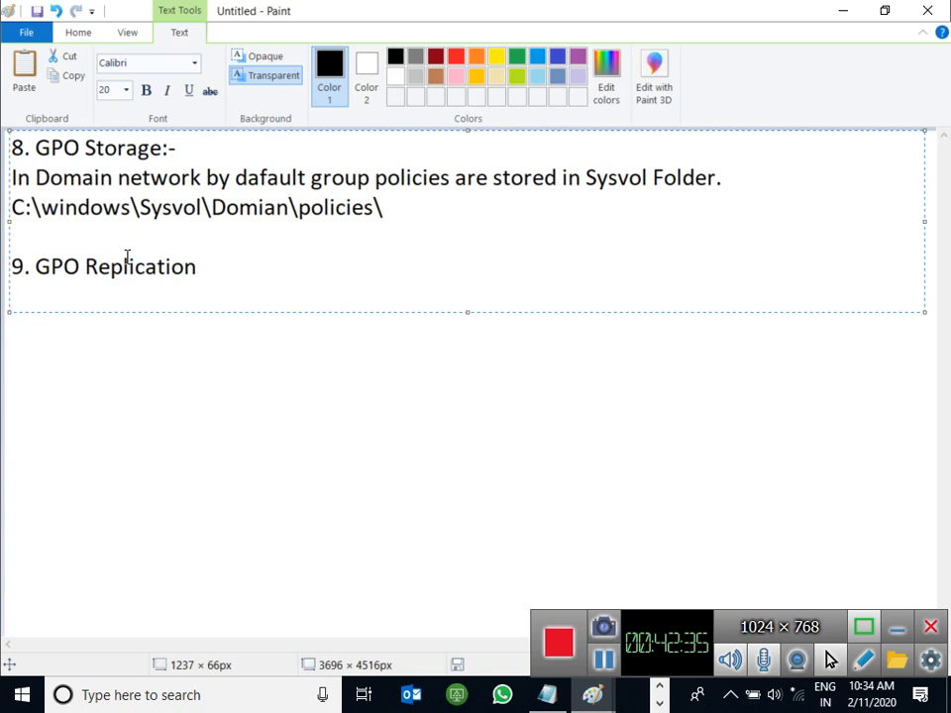
Step: Write 'GPO Container are reploicated with all dc's in the Domain network.' under the replication heading
{"action": "type", "text": "GPO"}
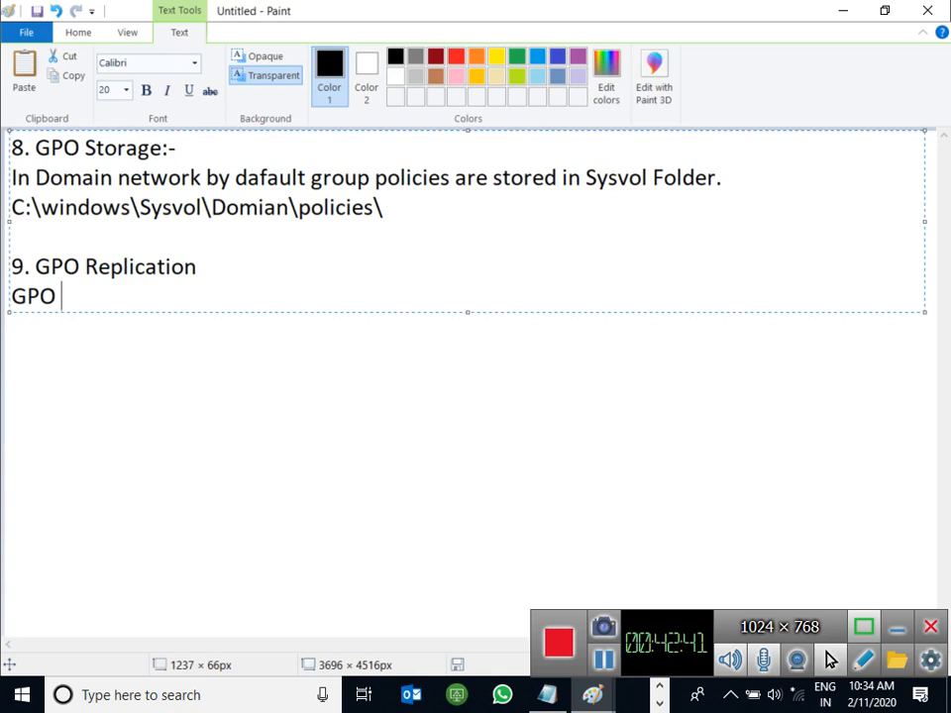
{"action": "type", "text": "Conta"}
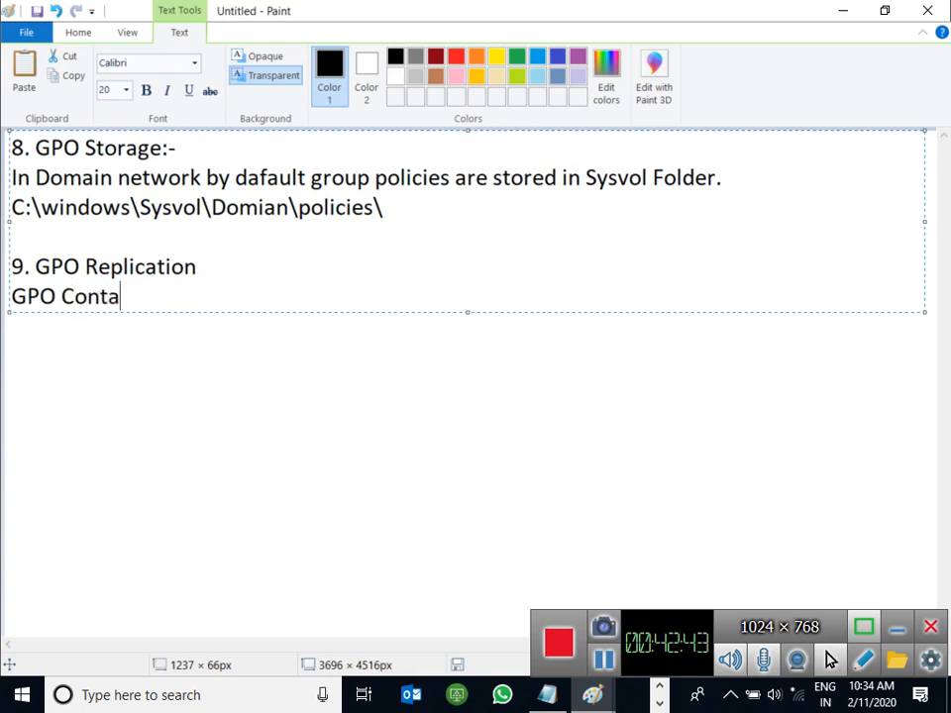
{"action": "type", "text": "iner are"}
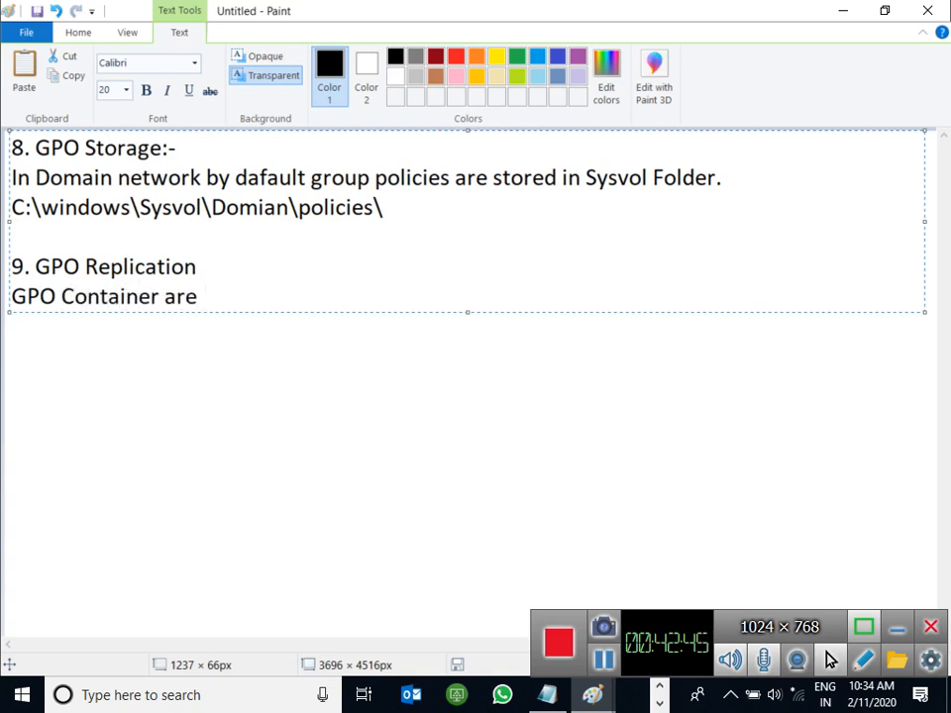
{"action": "type", "text": " reploica"}
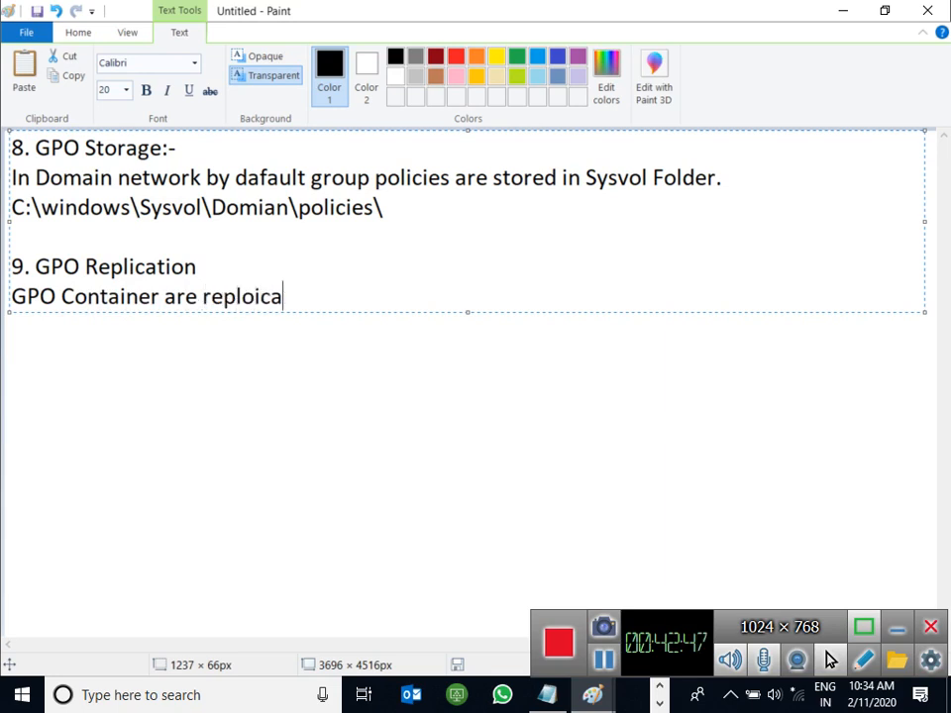
{"action": "type", "text": "ted with all"}
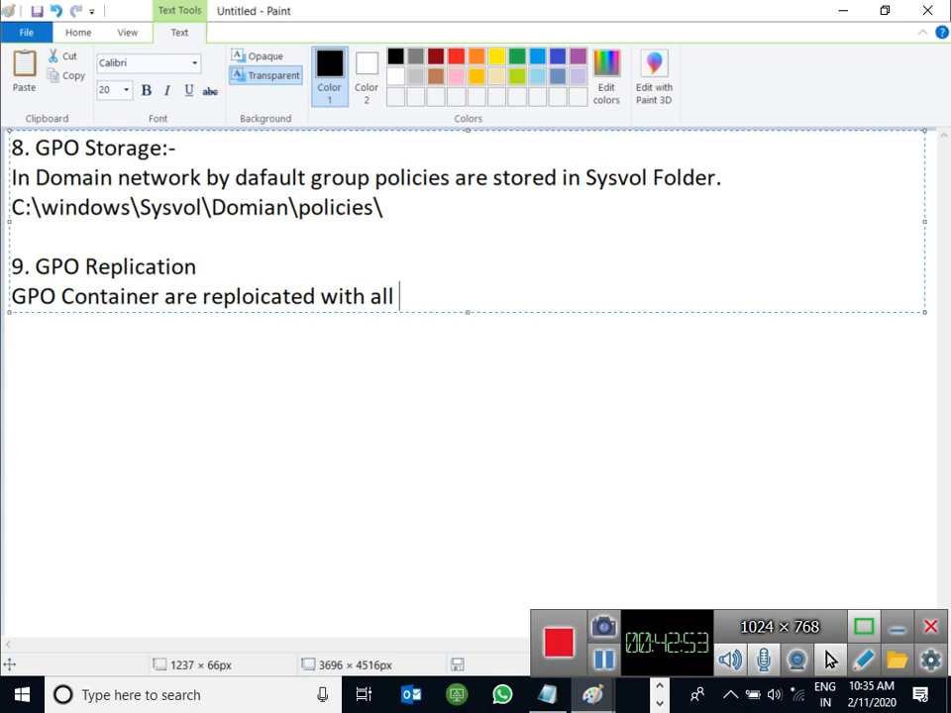
{"action": "type", "text": "dc"}
{"action": "key", "text": "BackSpace"}
{"action": "type", "text": "'s "}
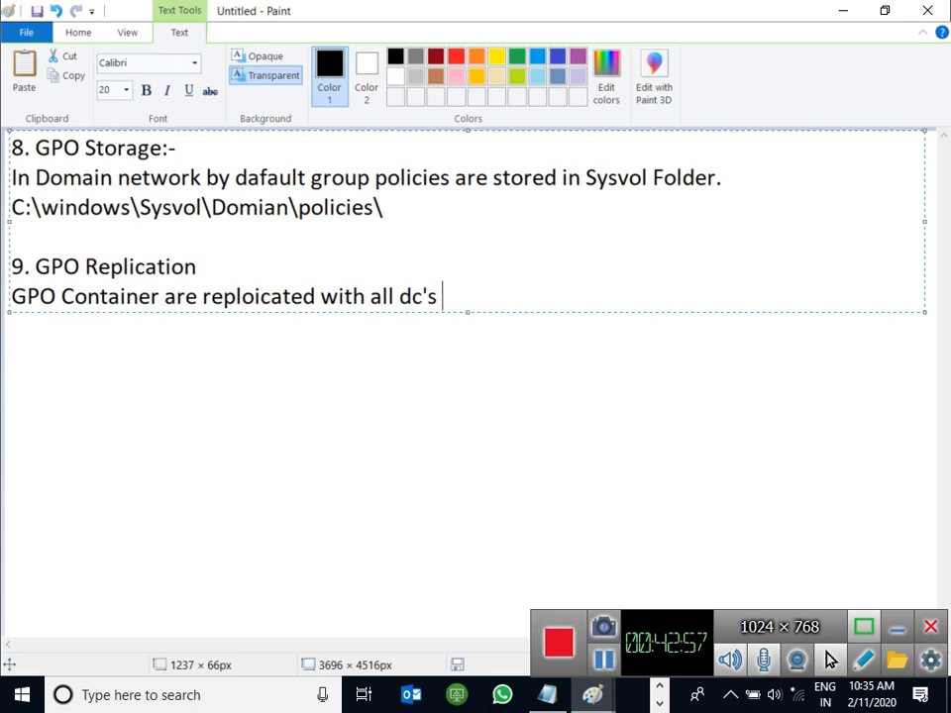
{"action": "type", "text": "int reh"}
{"action": "key", "text": "BackSpace"}
{"action": "key", "text": "BackSpace"}
{"action": "key", "text": "BackSpace"}
{"action": "key", "text": "BackSpace"}
{"action": "key", "text": "BackSpace"}
{"action": "type", "text": "thre"}
{"action": "key", "text": "BackSpace"}
{"action": "key", "text": "BackSpace"}
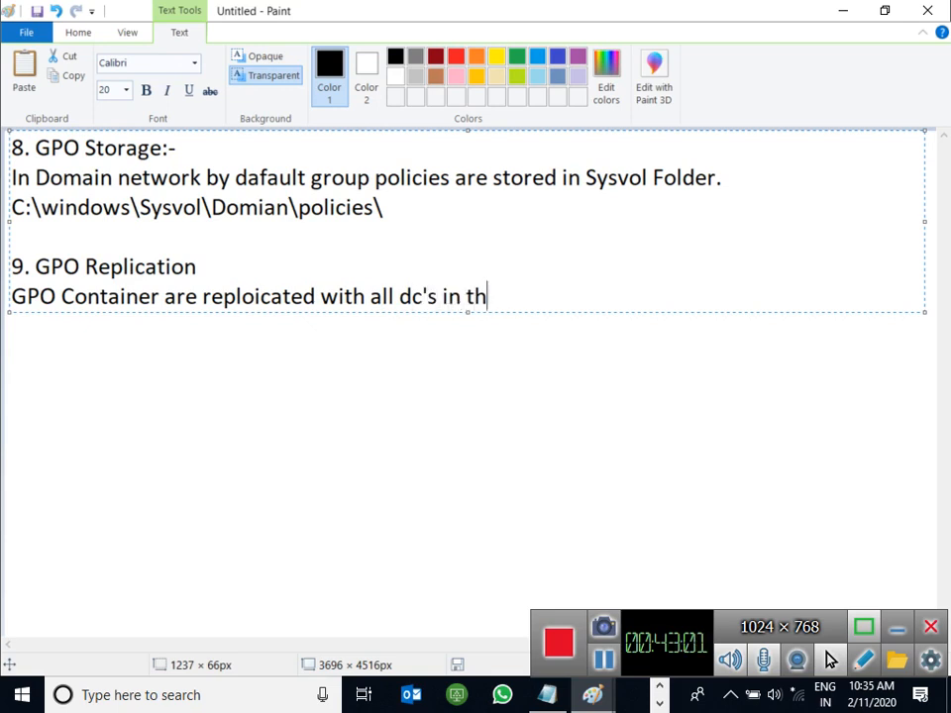
{"action": "type", "text": "e Domain network,"}
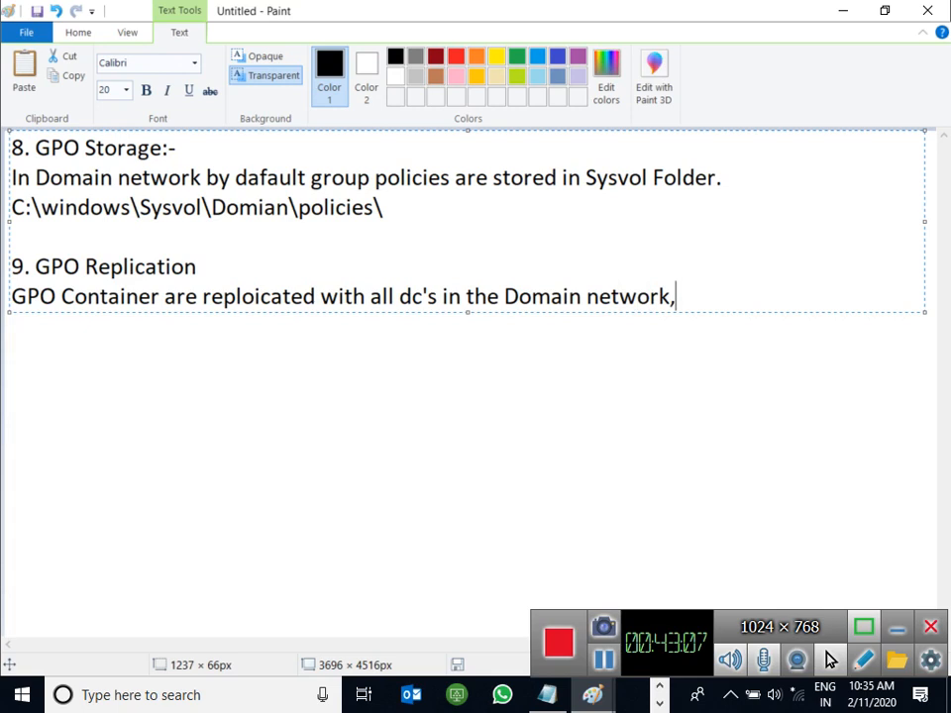
{"action": "key", "text": "BackSpace"}
{"action": "type", "text": "."}
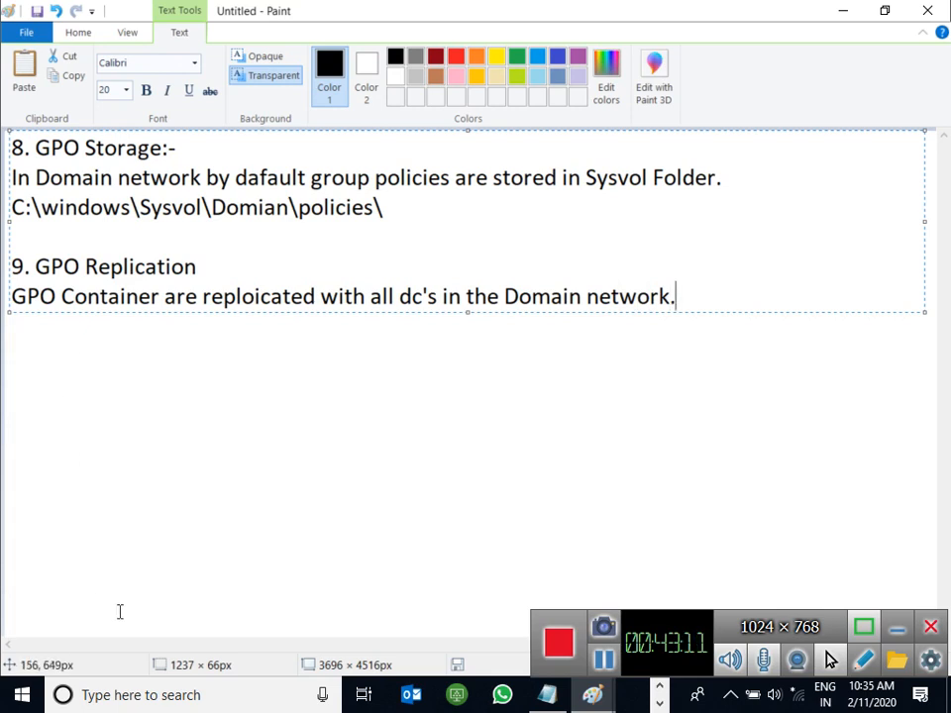
{"action": "left_click", "coordinate": [659, 689]}
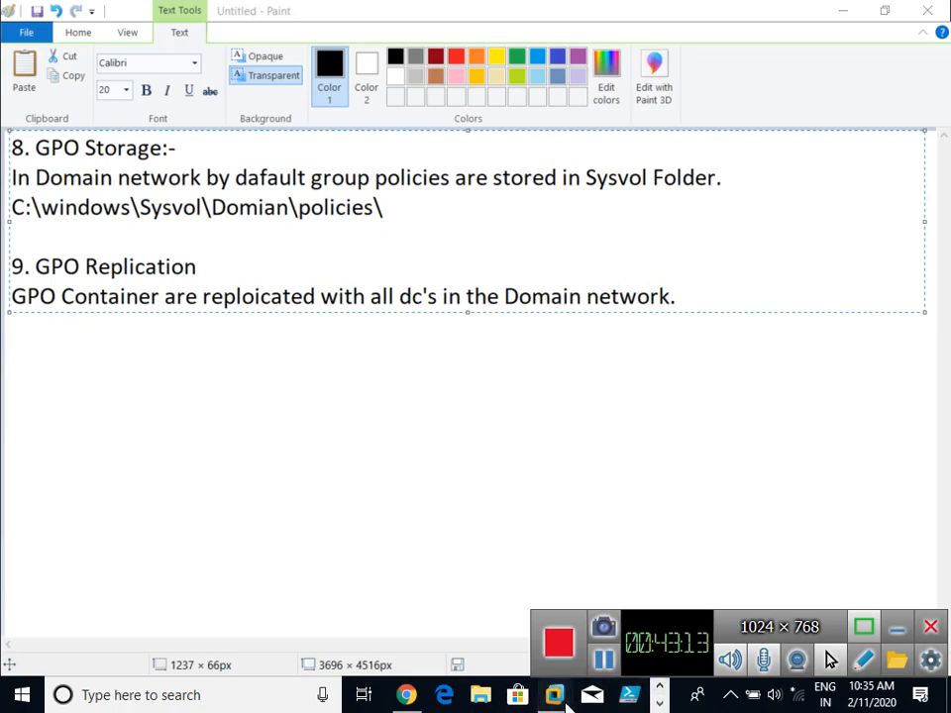
Step: On the server VM, close the Policies folder and list abc.local's three Group Policy Objects
{"action": "mouse_move", "coordinate": [560, 697]}
{"action": "left_click", "coordinate": [658, 575]}
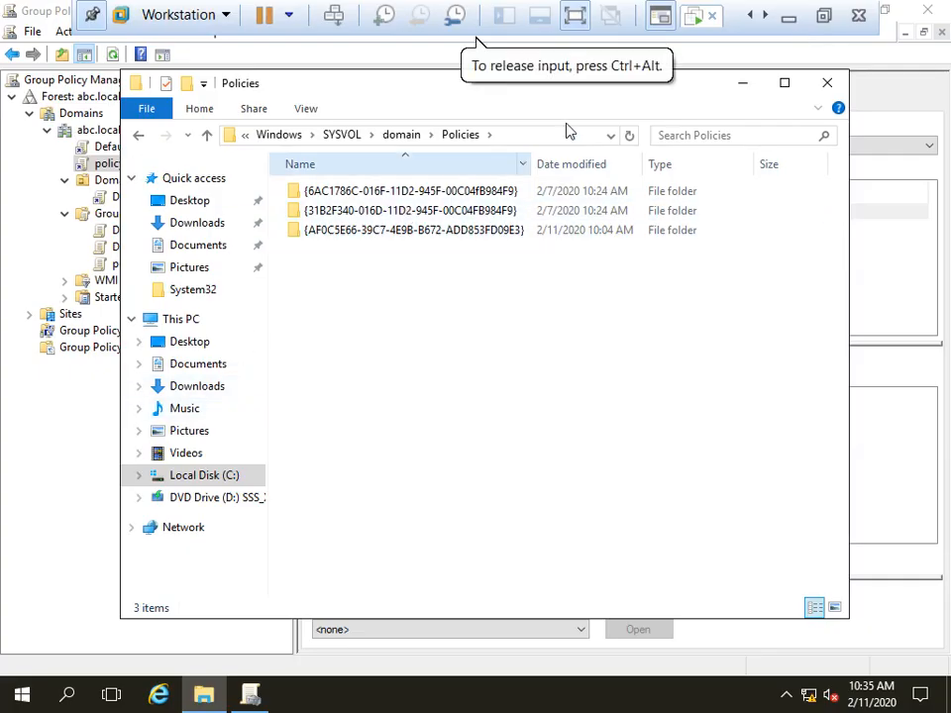
{"action": "left_click", "coordinate": [826, 82]}
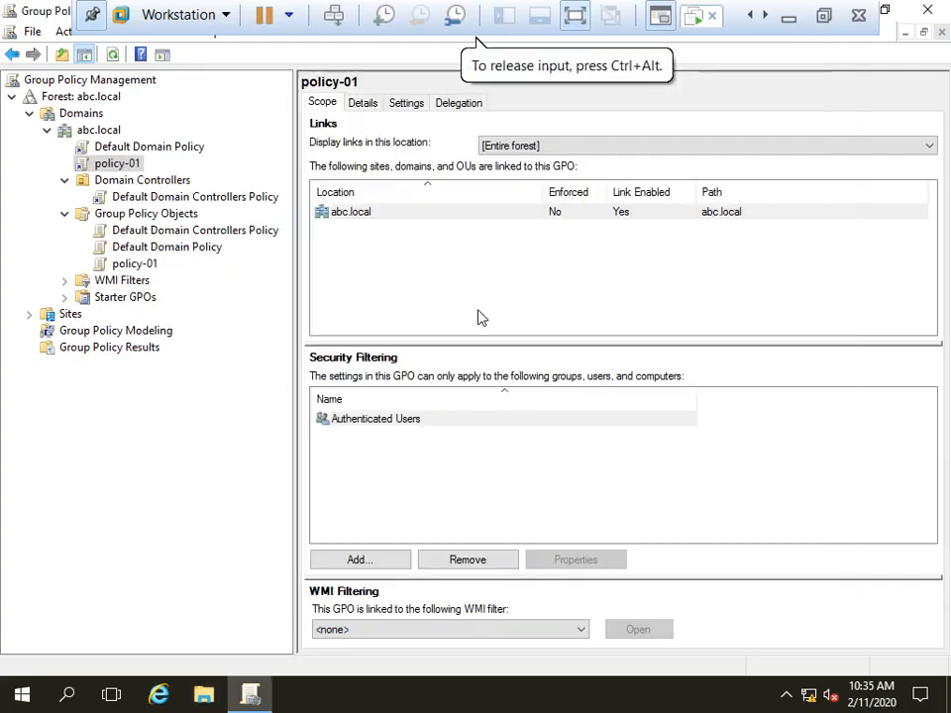
{"action": "left_click", "coordinate": [136, 213]}
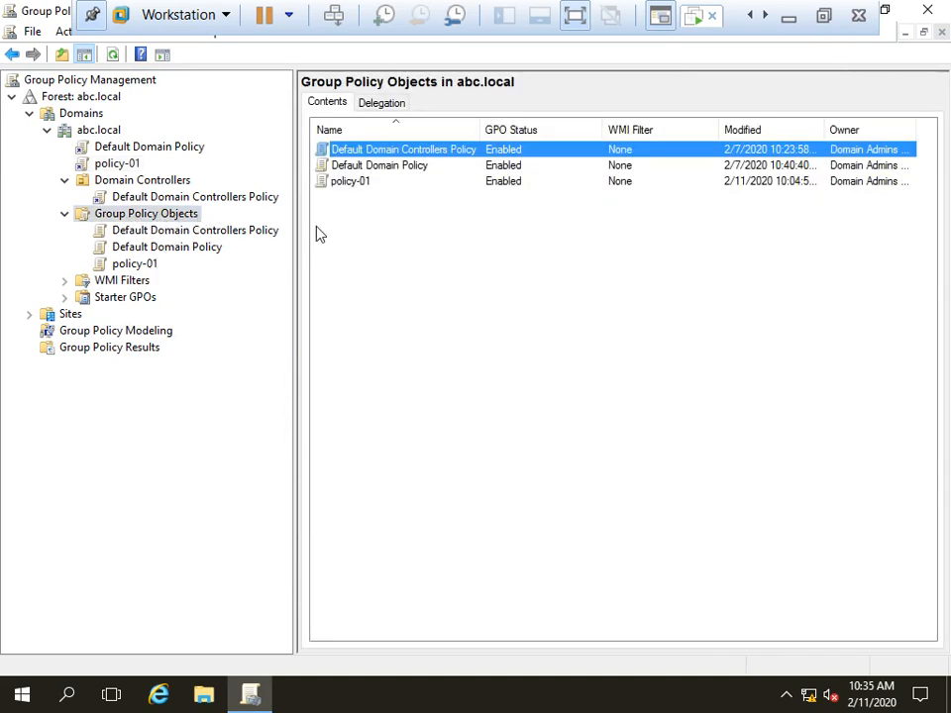
{"action": "left_click", "coordinate": [788, 18]}
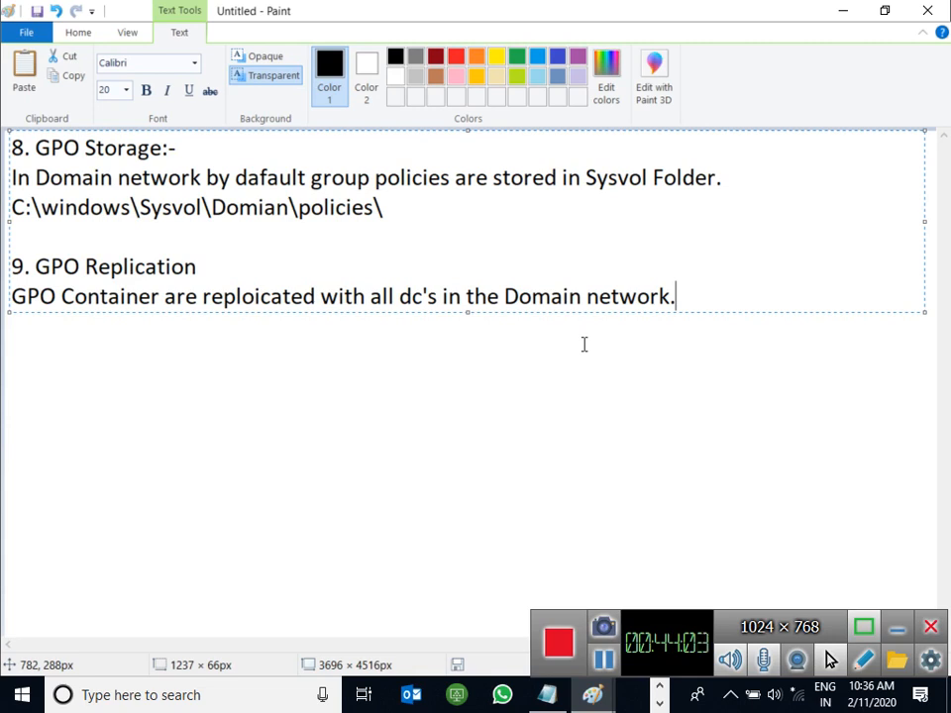
Step: Number the GPO Container line '1.' and start point '2.' beneath it
{"action": "key", "text": "Return"}
{"action": "type", "text": "2."}
{"action": "key", "text": "Up"}
{"action": "key", "text": "Home"}
{"action": "type", "text": "1."}
{"action": "key", "text": "Down"}
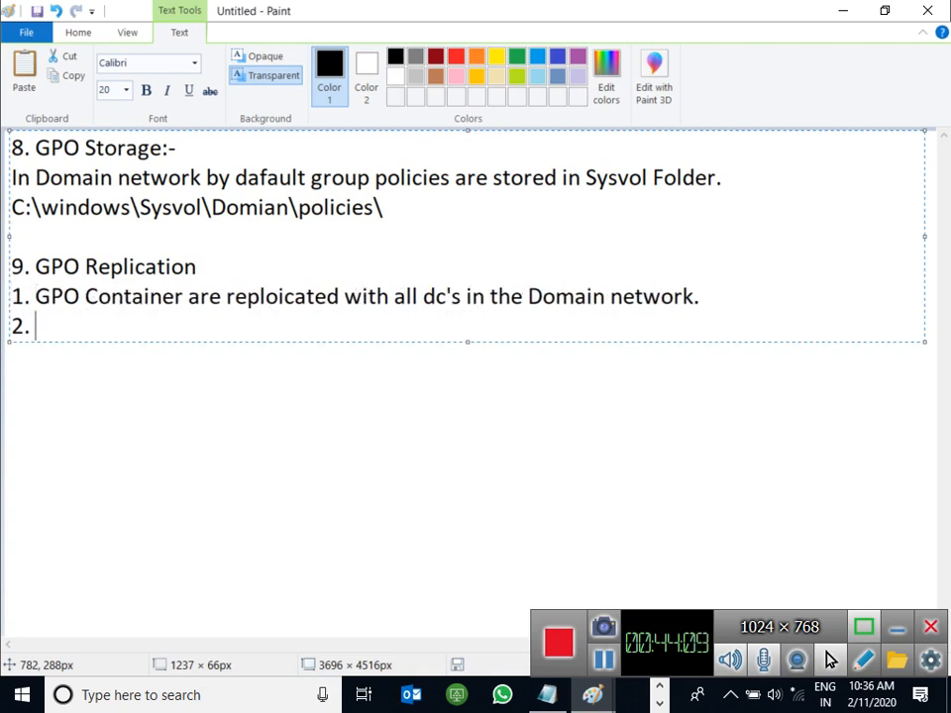
Step: Write point 2, 'Your Group policy is refreshed after 120 minutes by default.', fixing typos
{"action": "type", "text": "Your "}
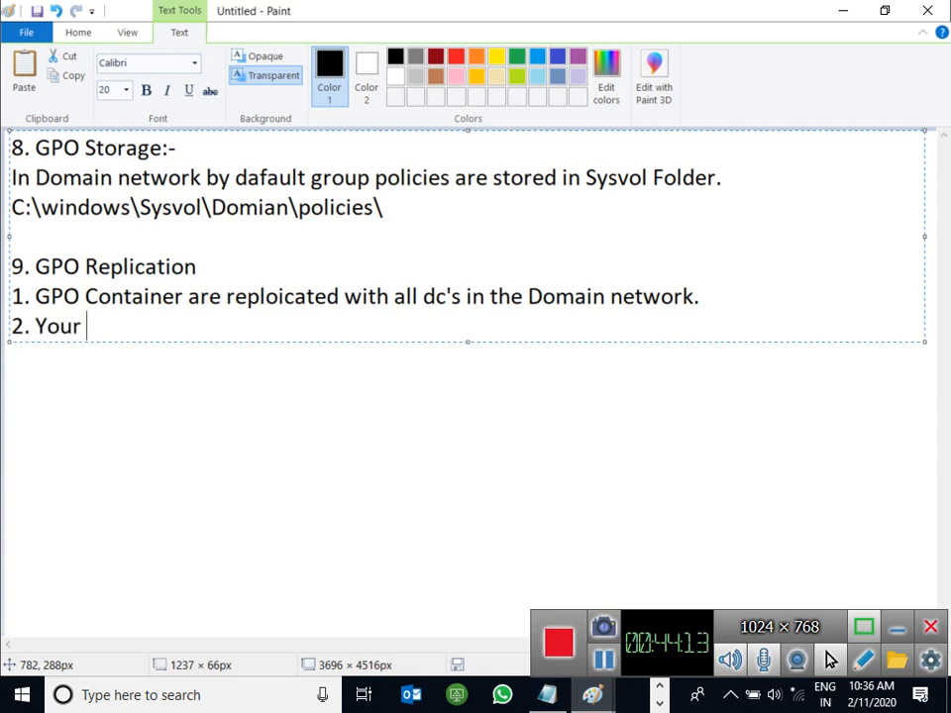
{"action": "type", "text": "Group polici"}
{"action": "key", "text": "BackSpace"}
{"action": "type", "text": "y a"}
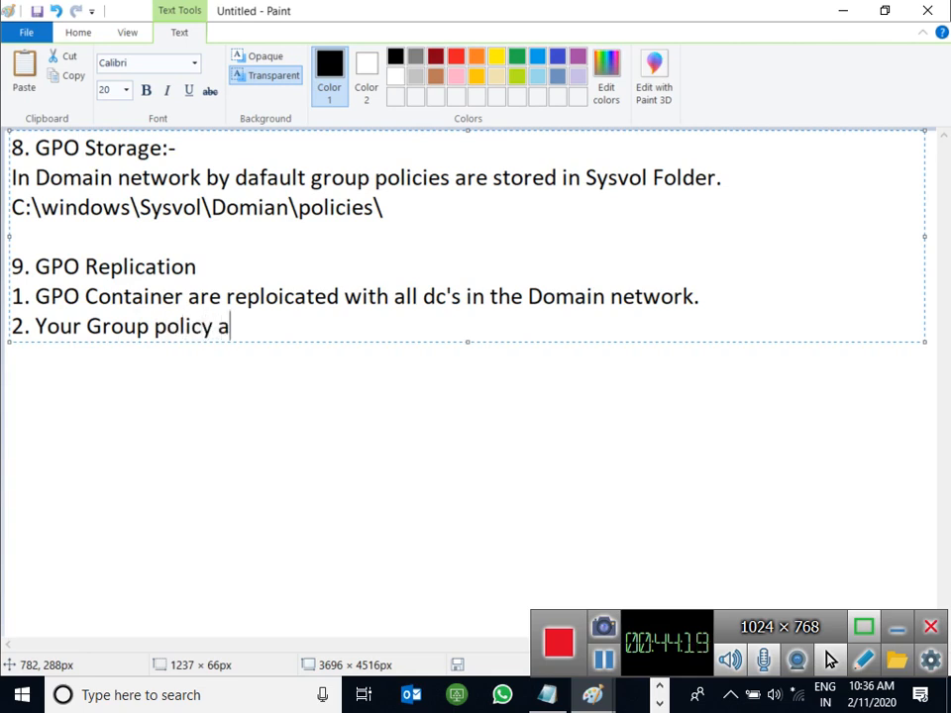
{"action": "key", "text": "BackSpace"}
{"action": "type", "text": "is refreshed after "}
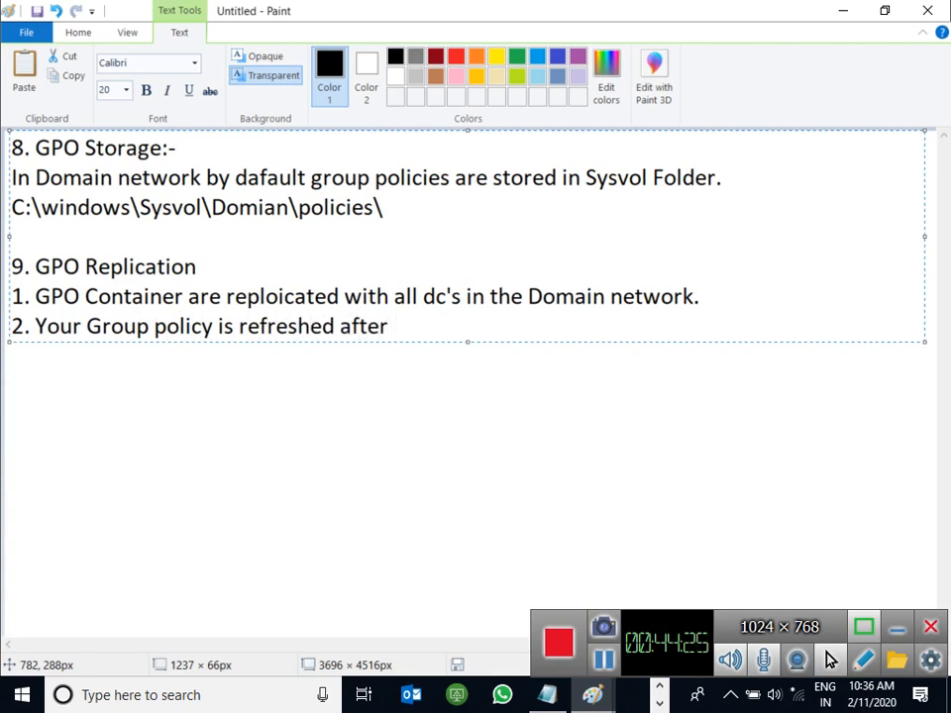
{"action": "type", "text": "120 m"}
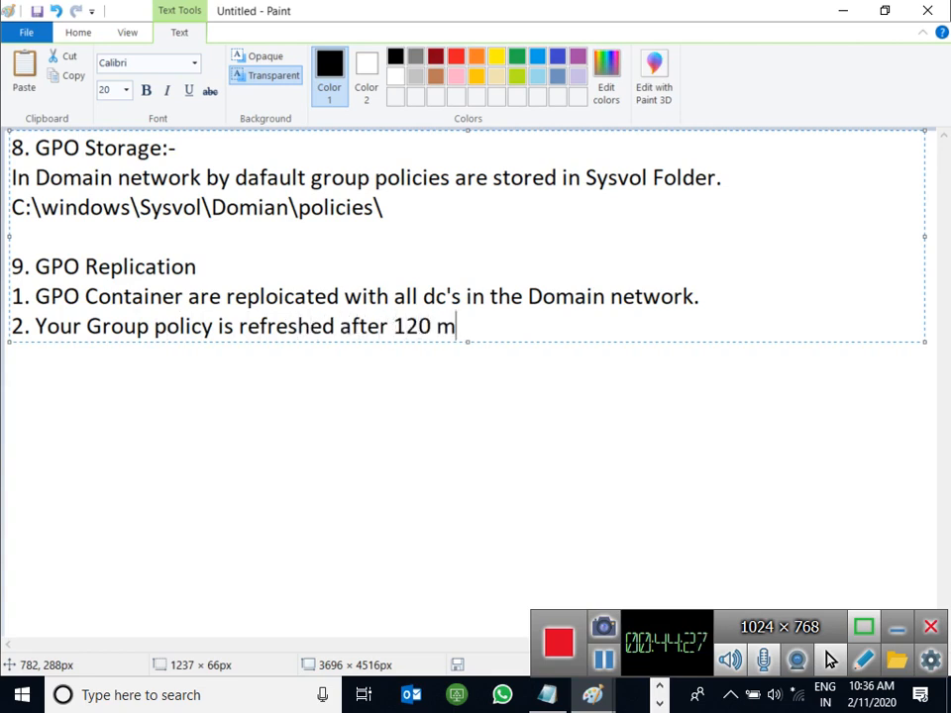
{"action": "type", "text": "inutes by"}
{"action": "type", "text": "a"}
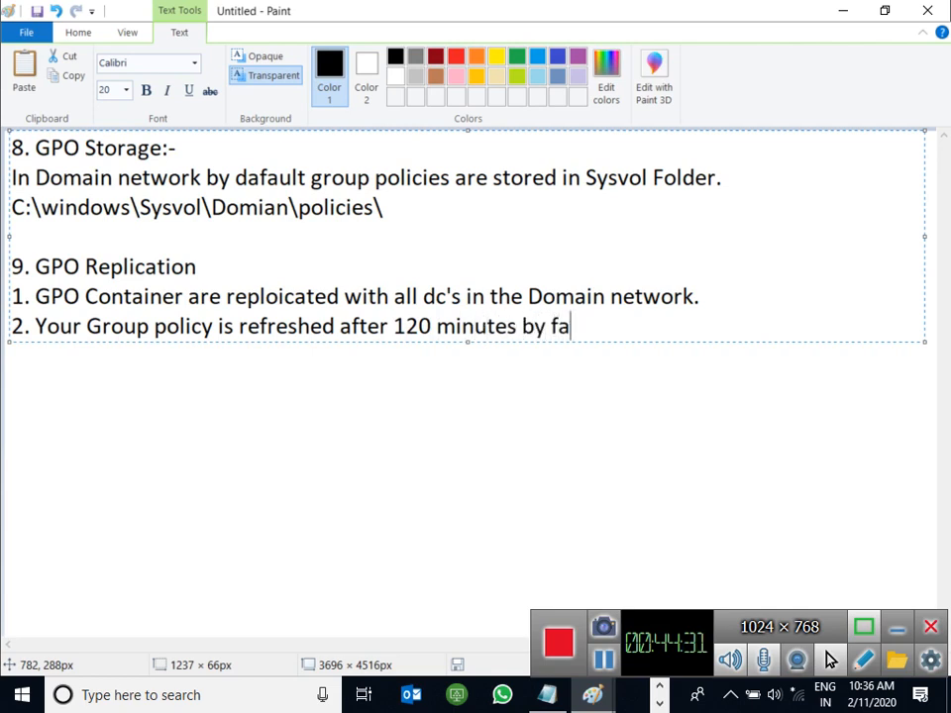
{"action": "key", "text": "BackSpace"}
{"action": "key", "text": "BackSpace"}
{"action": "type", "text": "defaukt"}
{"action": "key", "text": "BackSpace"}
{"action": "key", "text": "BackSpace"}
{"action": "key", "text": "BackSpace"}
{"action": "key", "text": "BackSpace"}
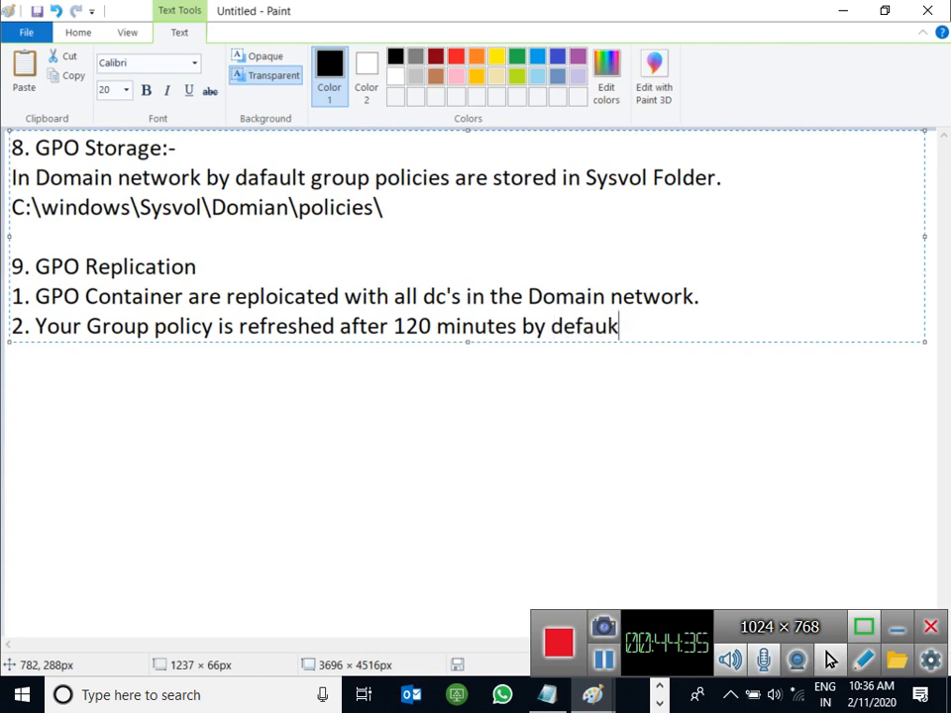
{"action": "type", "text": "ault."}
{"action": "key", "text": "Left"}
{"action": "key", "text": "Left"}
{"action": "key", "text": "Left"}
{"action": "key", "text": "Left"}
{"action": "key", "text": "Left"}
{"action": "key", "text": "Left"}
{"action": "key", "text": "Left"}
{"action": "key", "text": "Left"}
{"action": "key", "text": "Left"}
{"action": "key", "text": "Left"}
{"action": "key", "text": "Left"}
{"action": "key", "text": "Left"}
{"action": "key", "text": "Left"}
{"action": "key", "text": "Left"}
{"action": "key", "text": "Left"}
{"action": "key", "text": "Left"}
{"action": "key", "text": "Left"}
{"action": "key", "text": "Left"}
{"action": "key", "text": "Left"}
{"action": "key", "text": "Left"}
{"action": "key", "text": "Left"}
{"action": "key", "text": "Left"}
{"action": "key", "text": "Left"}
{"action": "key", "text": "Left"}
{"action": "key", "text": "Left"}
{"action": "key", "text": "Left"}
{"action": "key", "text": "Left"}
{"action": "key", "text": "Left"}
{"action": "key", "text": "Left"}
{"action": "key", "text": "Left"}
{"action": "key", "text": "BackSpace"}
{"action": "key", "text": "BackSpace"}
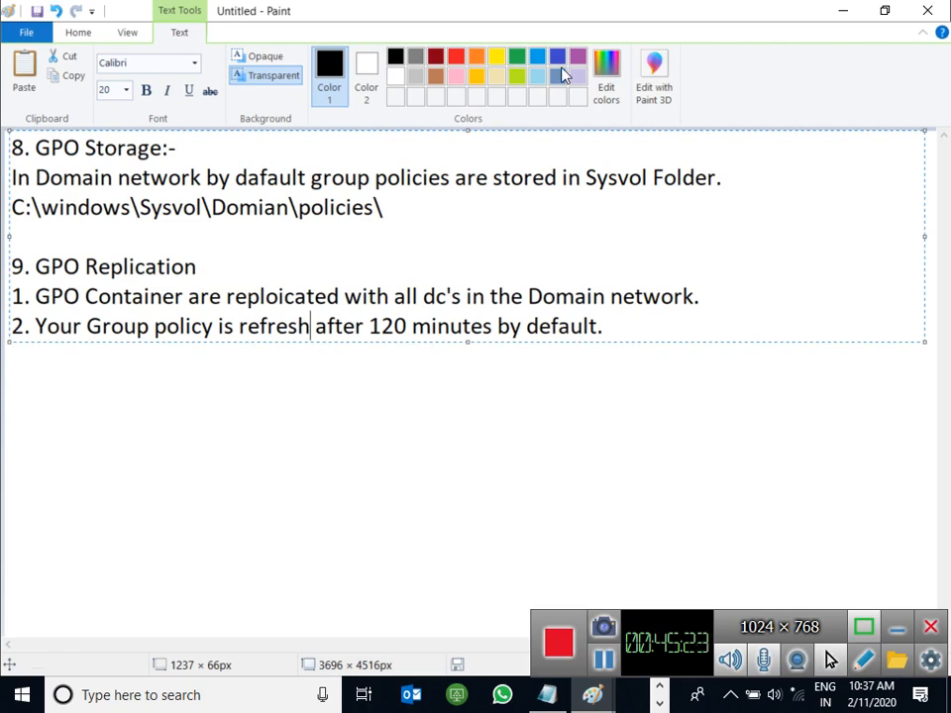
{"action": "left_click", "coordinate": [849, 15]}
Step: Minimize the Paint notes windows and bring up the Server-02 virtual machine
{"action": "left_click", "coordinate": [849, 15]}
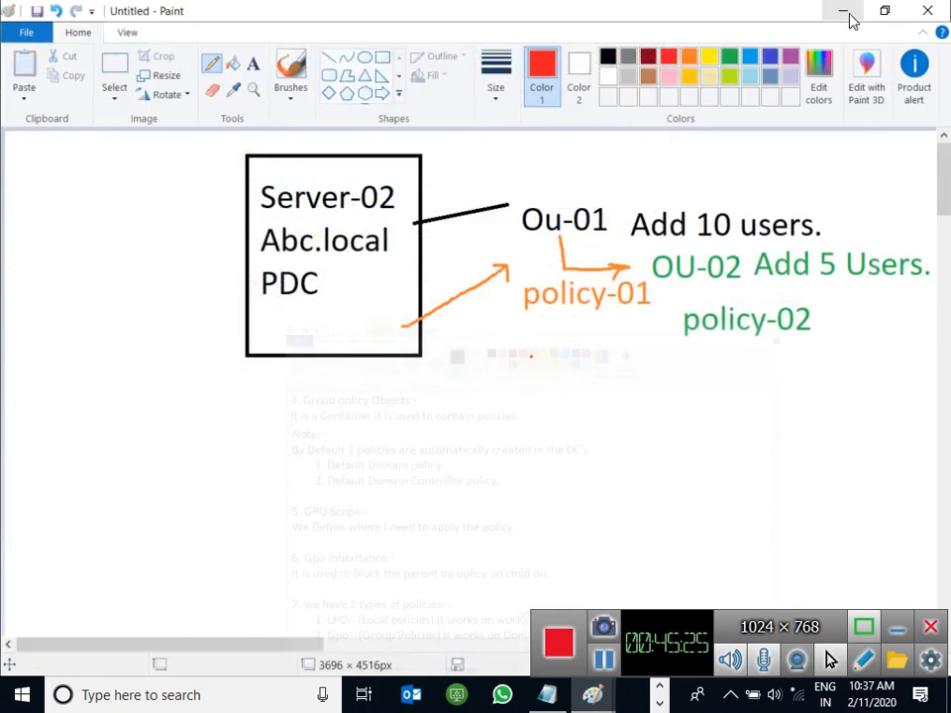
{"action": "left_click", "coordinate": [844, 12]}
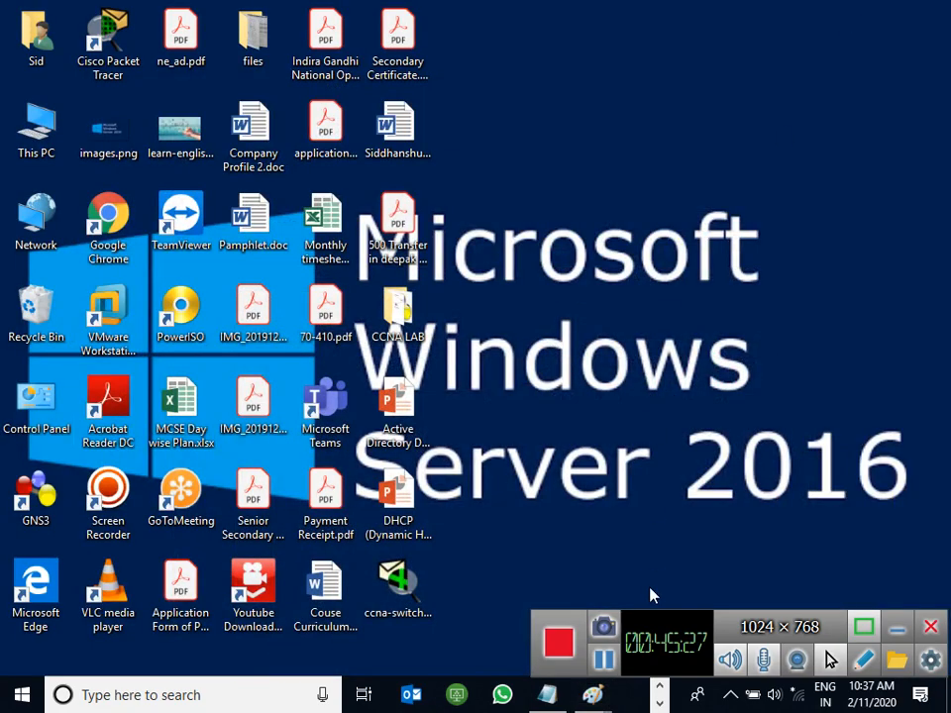
{"action": "mouse_move", "coordinate": [553, 706]}
{"action": "left_click", "coordinate": [589, 572]}
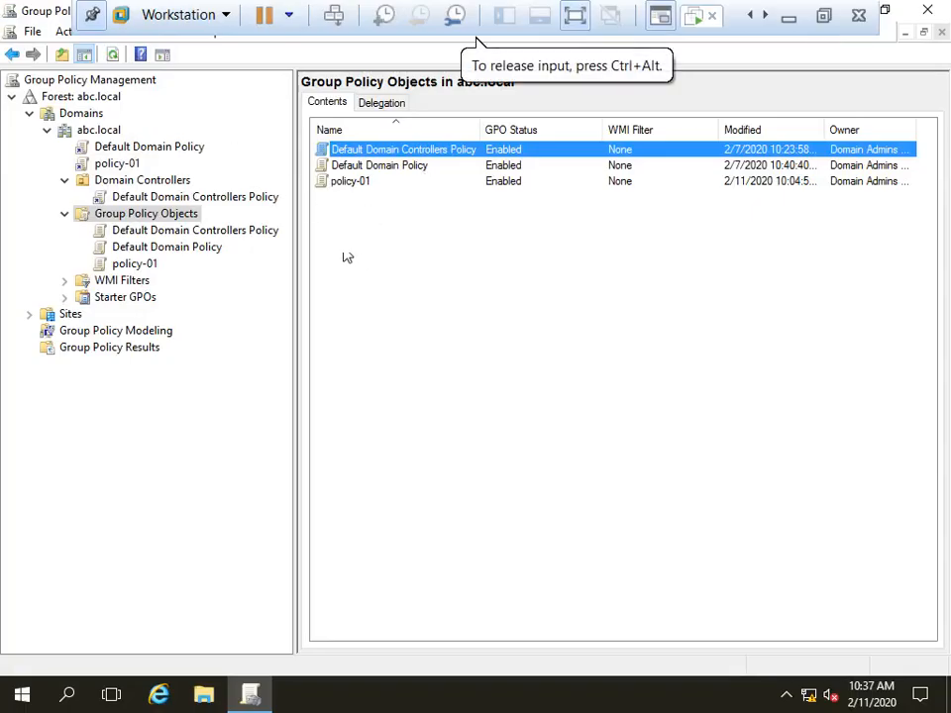
Step: Select policy-01 and remove the unreachable abcuk.uk domain from the console
{"action": "left_click", "coordinate": [105, 163]}
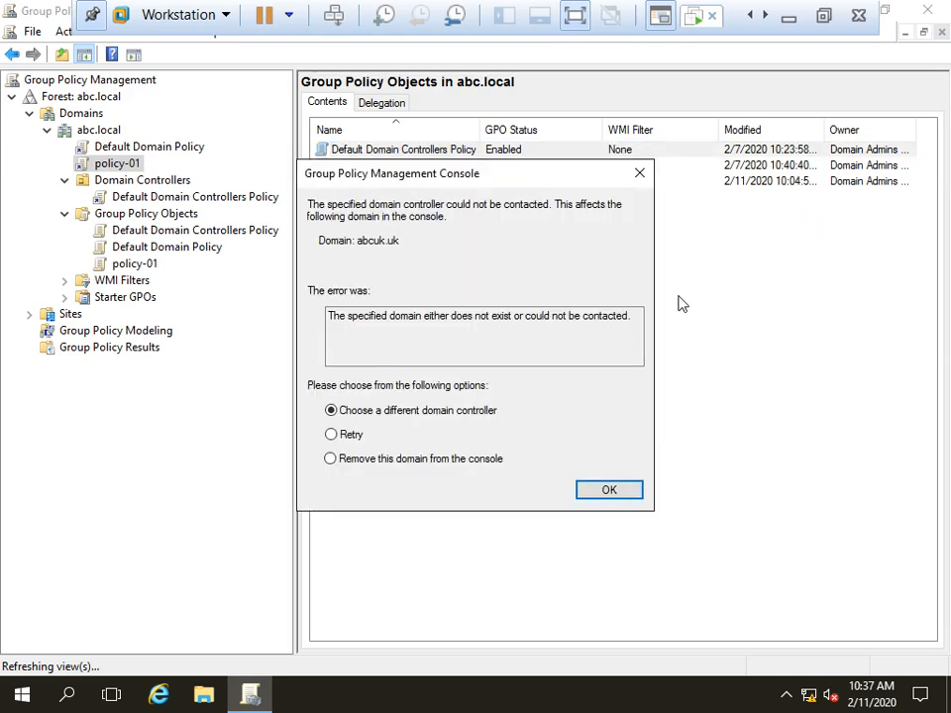
{"action": "left_click", "coordinate": [448, 459]}
{"action": "left_click", "coordinate": [608, 491]}
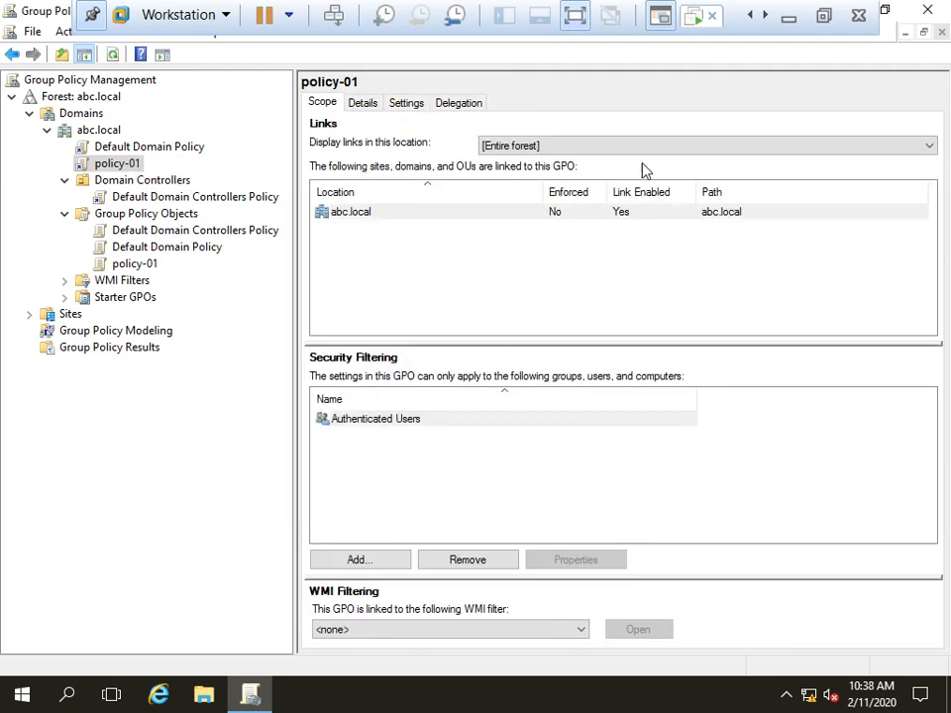
Step: Display policy-01's links for the abc.local location
{"action": "left_click", "coordinate": [591, 150]}
{"action": "left_click", "coordinate": [582, 192]}
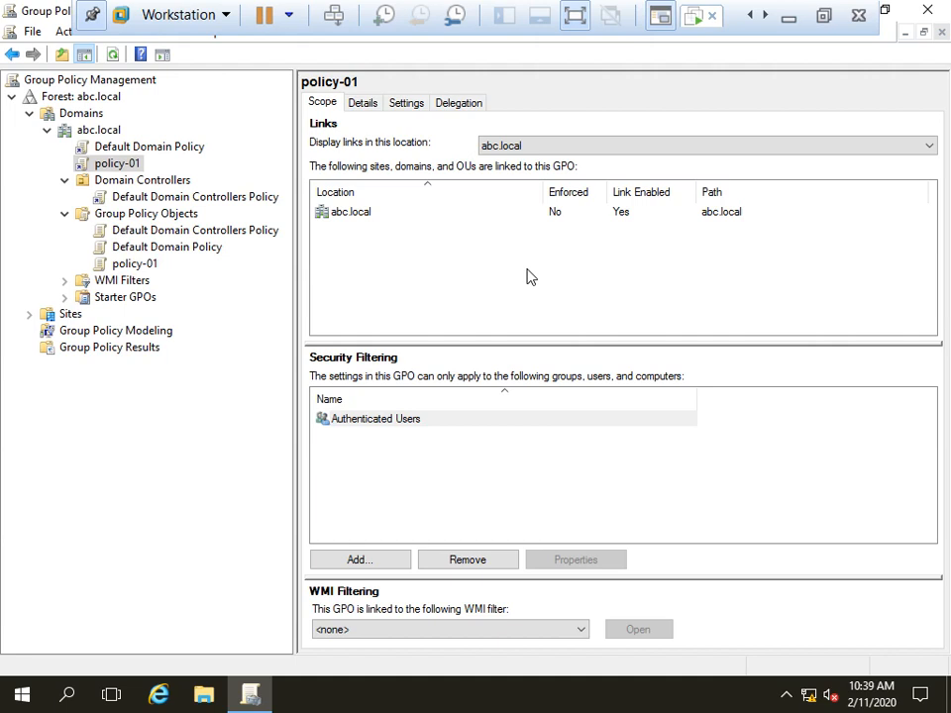
Step: Minimize the VM and bring back the Paint window holding the GPO notes
{"action": "left_click", "coordinate": [788, 16]}
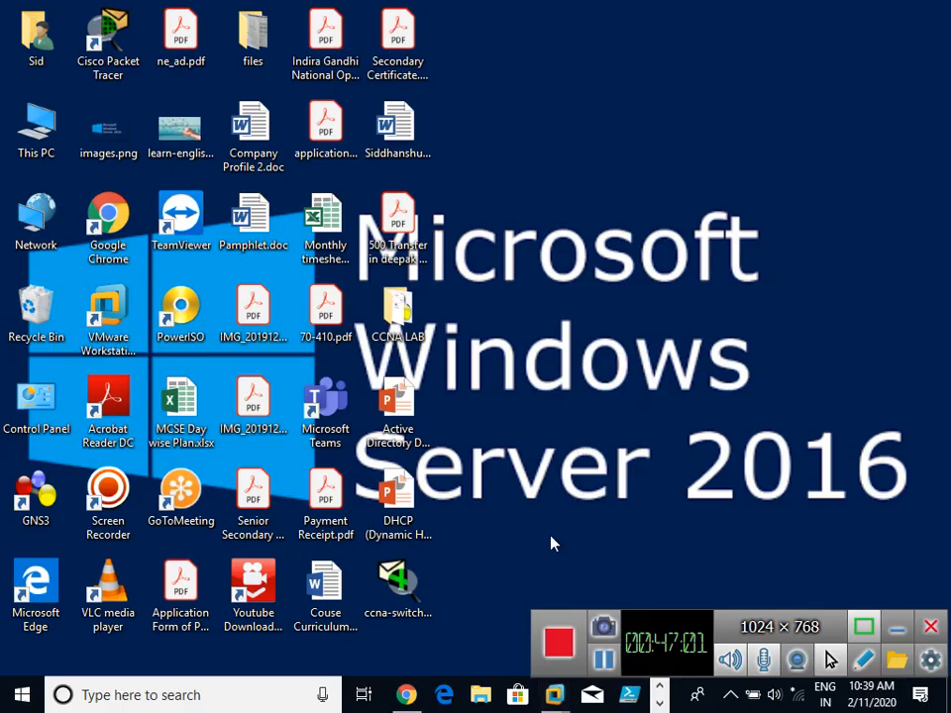
{"action": "left_click", "coordinate": [660, 703]}
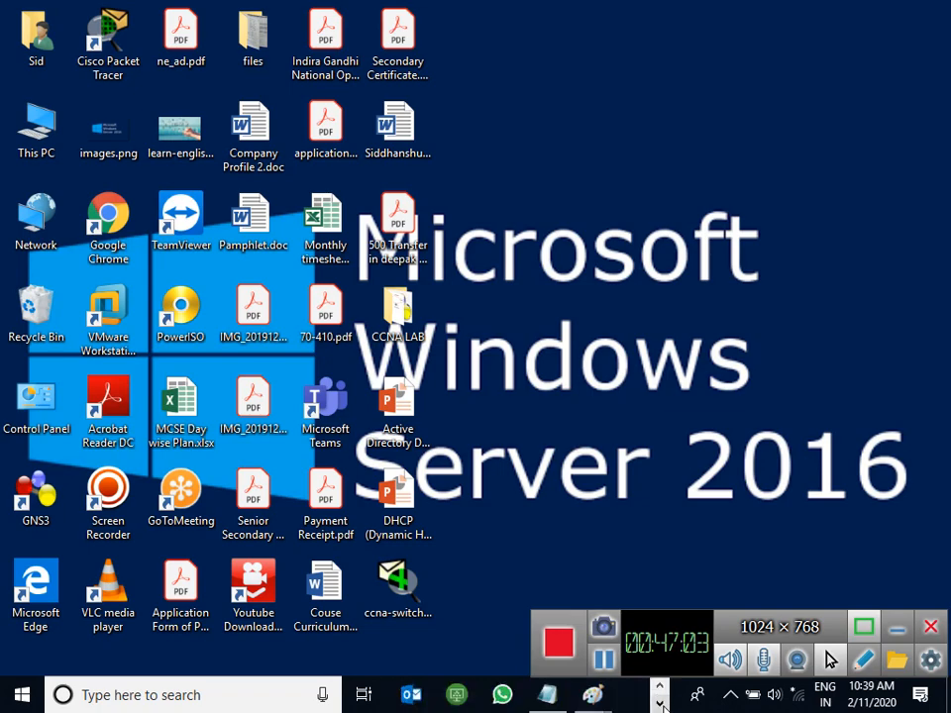
{"action": "left_click", "coordinate": [593, 694]}
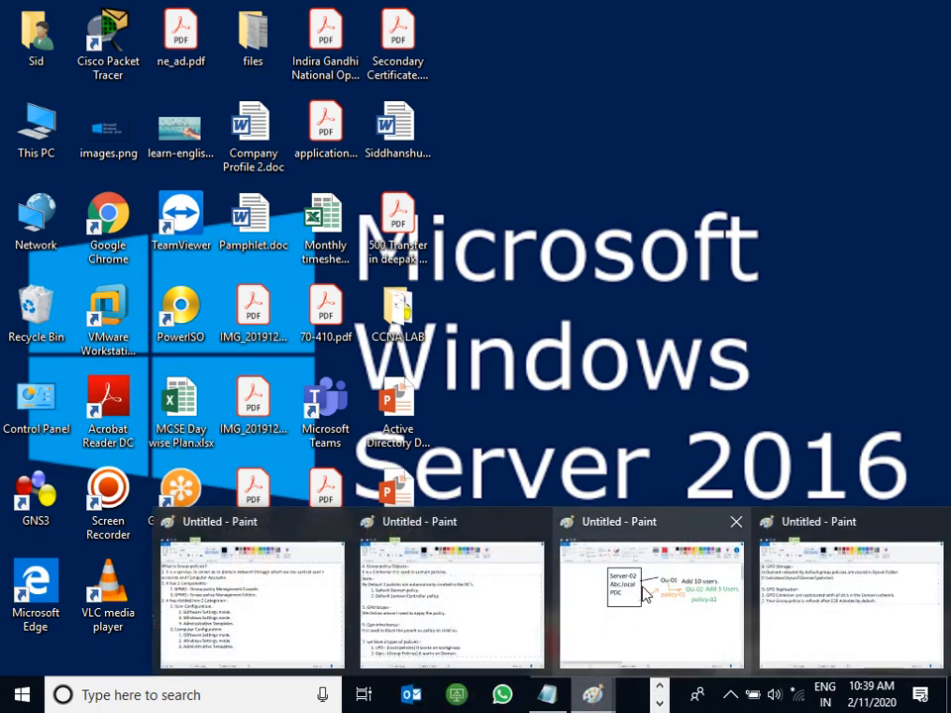
{"action": "left_click", "coordinate": [833, 581]}
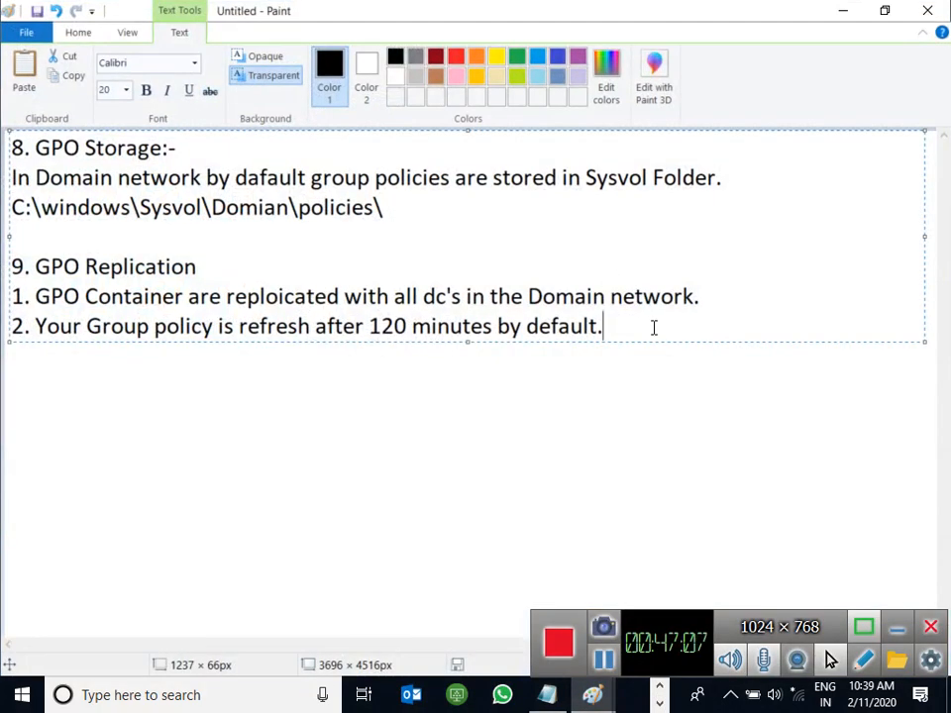
Step: Add the heading 'How Group policy apply :-' with first item '1. Local' below it
{"action": "key", "text": "Return"}
{"action": "key", "text": "Return"}
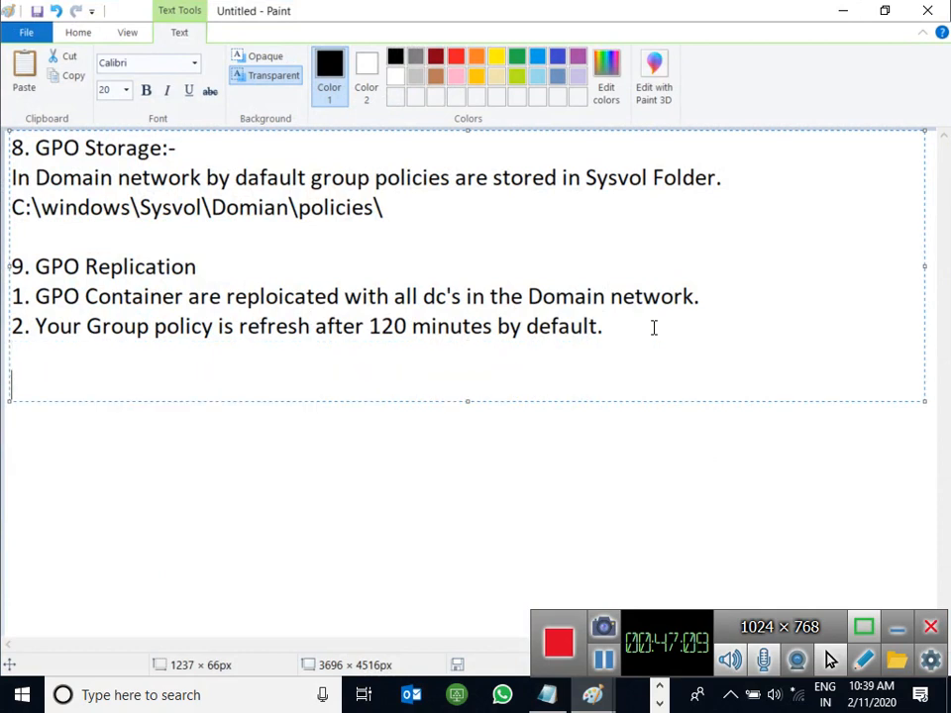
{"action": "type", "text": "How "}
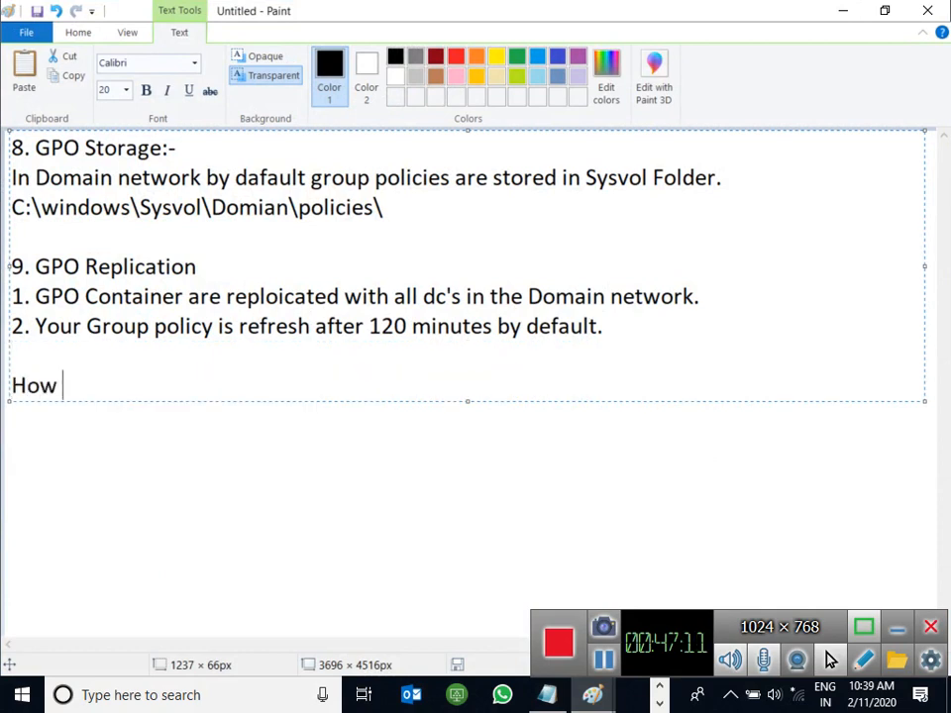
{"action": "type", "text": "Grooup policy apply"}
{"action": "key", "text": "Left"}
{"action": "key", "text": "Left"}
{"action": "key", "text": "Left"}
{"action": "key", "text": "Left"}
{"action": "key", "text": "Left"}
{"action": "key", "text": "Left"}
{"action": "key", "text": "Left"}
{"action": "key", "text": "Left"}
{"action": "key", "text": "Left"}
{"action": "key", "text": "Left"}
{"action": "key", "text": "Left"}
{"action": "key", "text": "Left"}
{"action": "key", "text": "Left"}
{"action": "key", "text": "Left"}
{"action": "key", "text": "Left"}
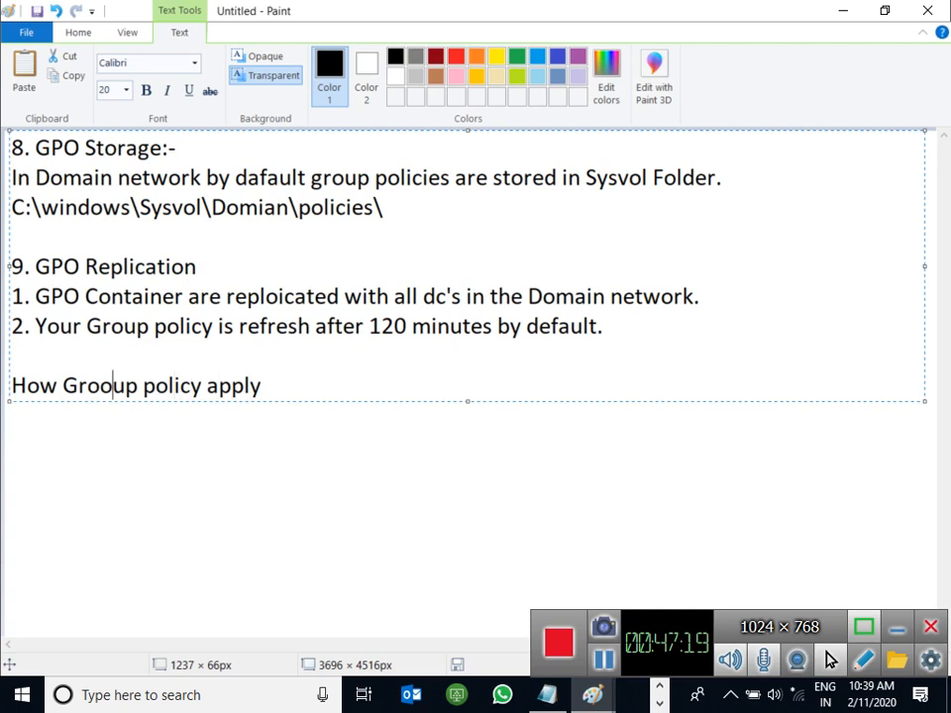
{"action": "key", "text": "BackSpace"}
{"action": "key", "text": "Right"}
{"action": "key", "text": "Right"}
{"action": "key", "text": "Right"}
{"action": "key", "text": "Right"}
{"action": "key", "text": "Right"}
{"action": "key", "text": "Right"}
{"action": "key", "text": "Right"}
{"action": "key", "text": "Right"}
{"action": "key", "text": "Right"}
{"action": "key", "text": "Right"}
{"action": "key", "text": "Right"}
{"action": "key", "text": "Right"}
{"action": "key", "text": "Right"}
{"action": "key", "text": "Right"}
{"action": "key", "text": "Right"}
{"action": "type", "text": ":-"}
{"action": "key", "text": "Return"}
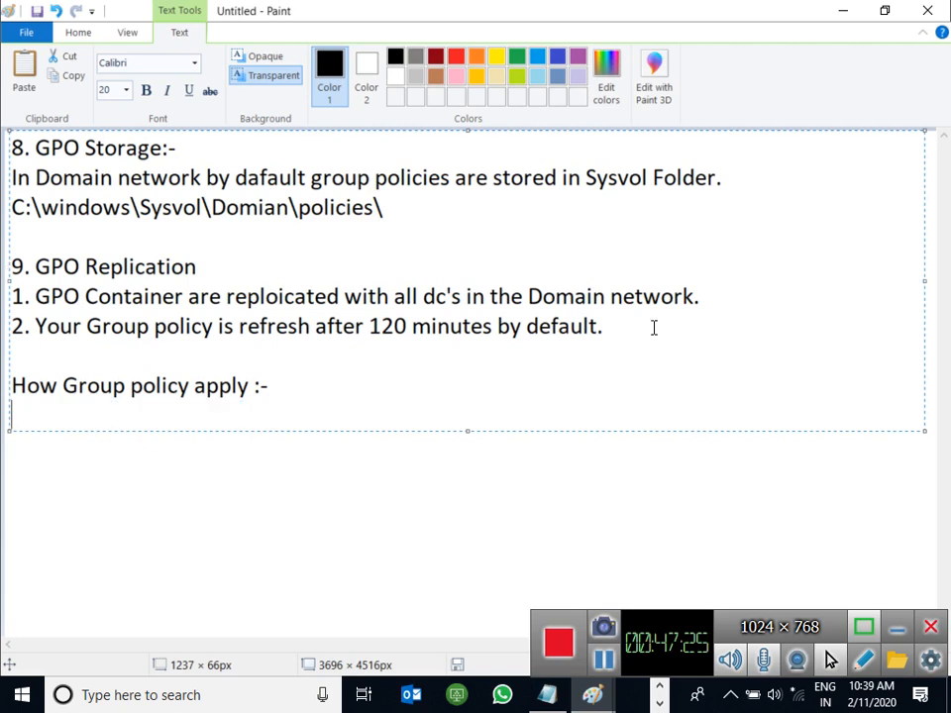
{"action": "type", "text": "1. Local"}
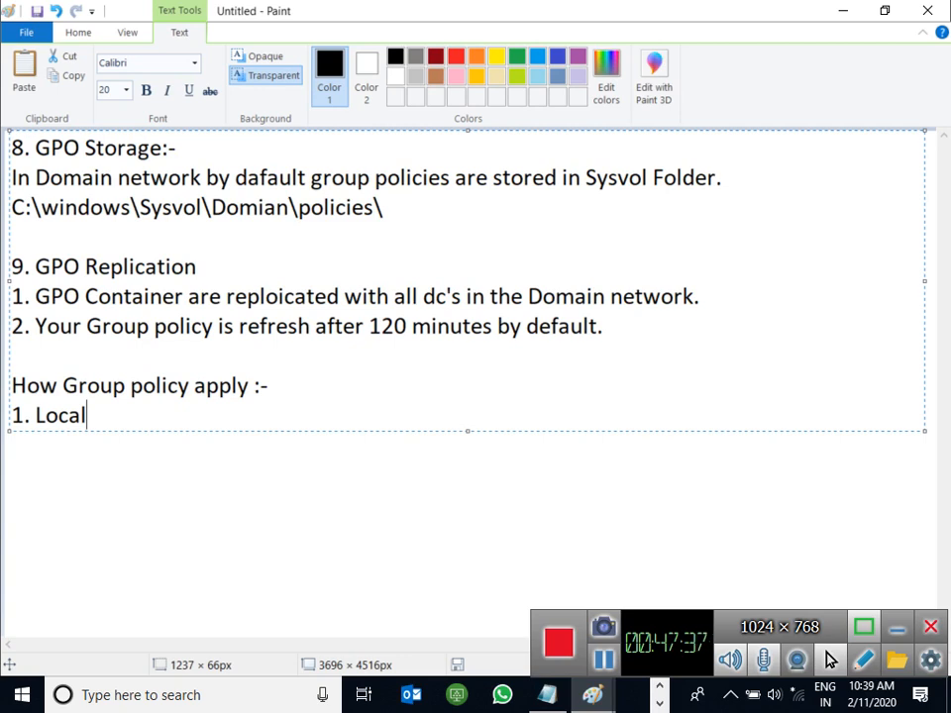
Step: Add indented list items '2. Site' and '3. Domain' under '1. Local'
{"action": "key", "text": "Return"}
{"action": "key", "text": "Tab"}
{"action": "type", "text": "2. "}
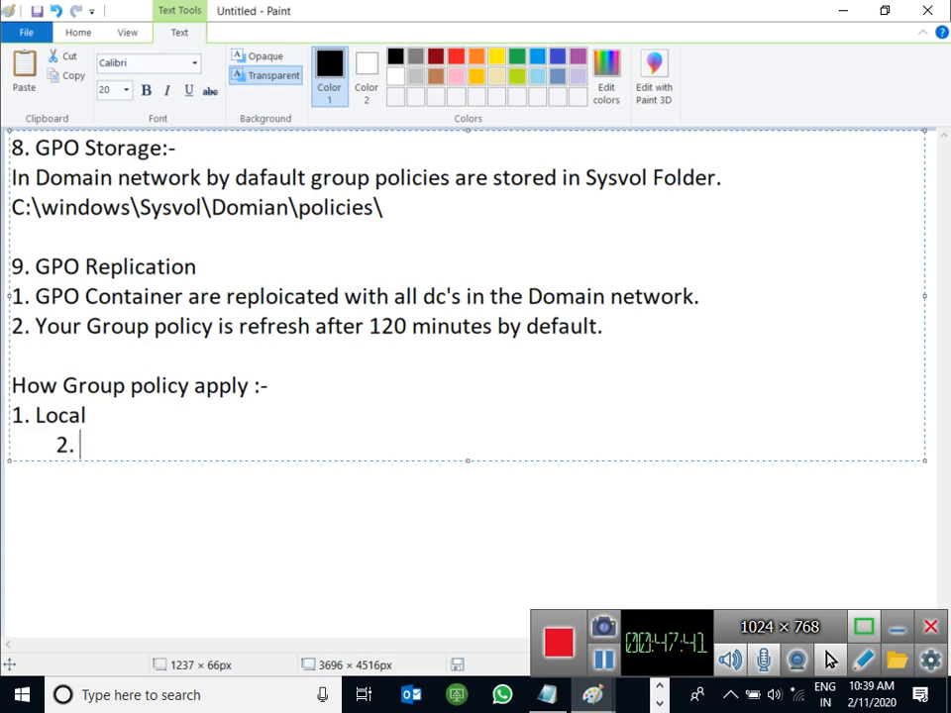
{"action": "type", "text": "Site"}
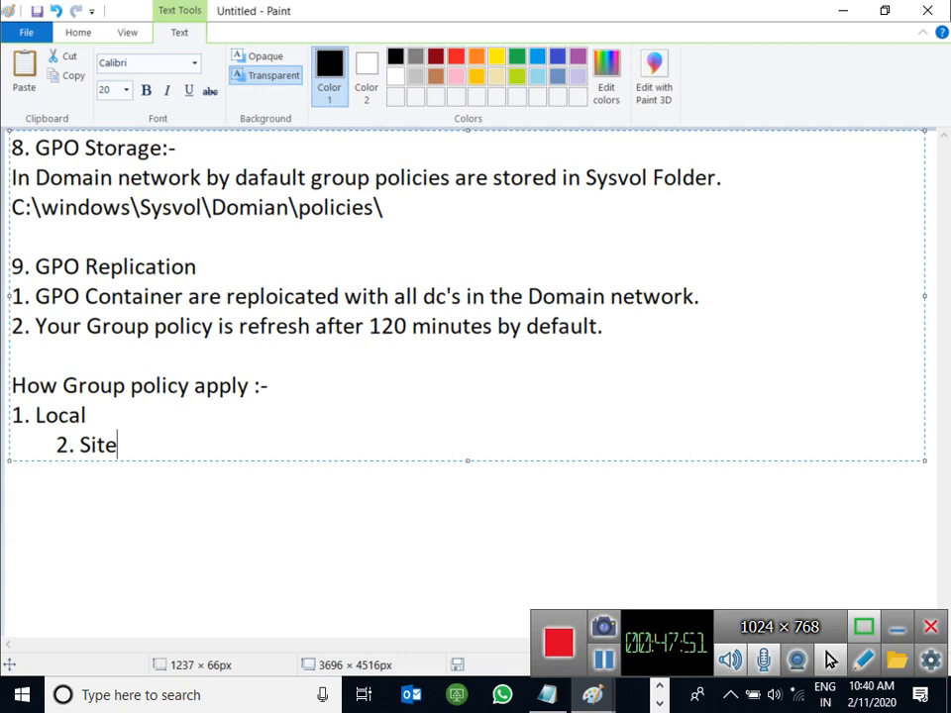
{"action": "key", "text": "Return"}
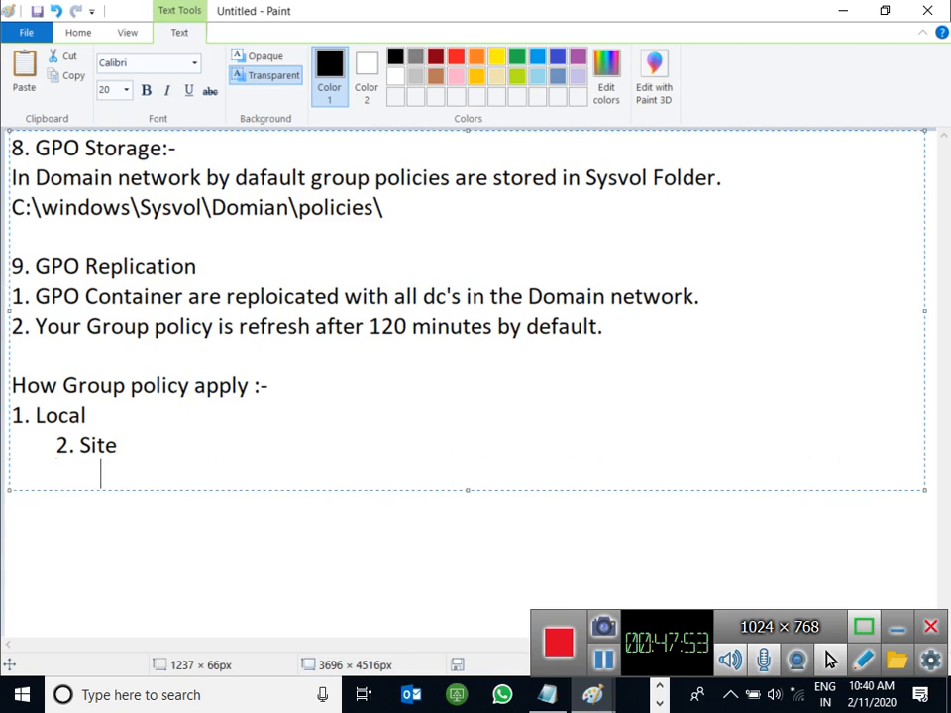
{"action": "type", "text": "3. Doa"}
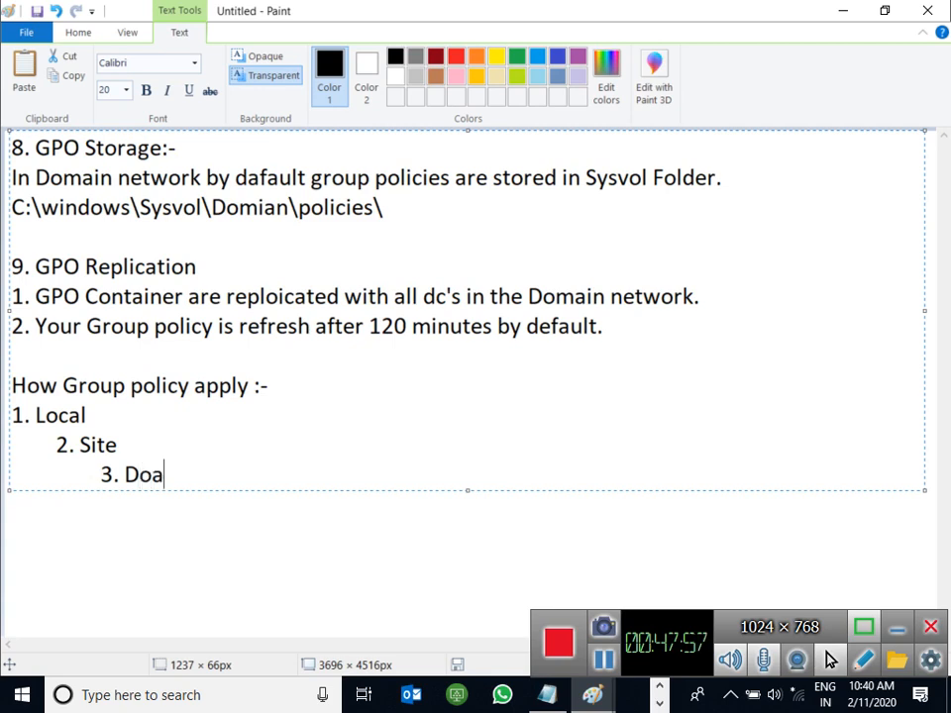
{"action": "key", "text": "BackSpace"}
{"action": "type", "text": "main"}
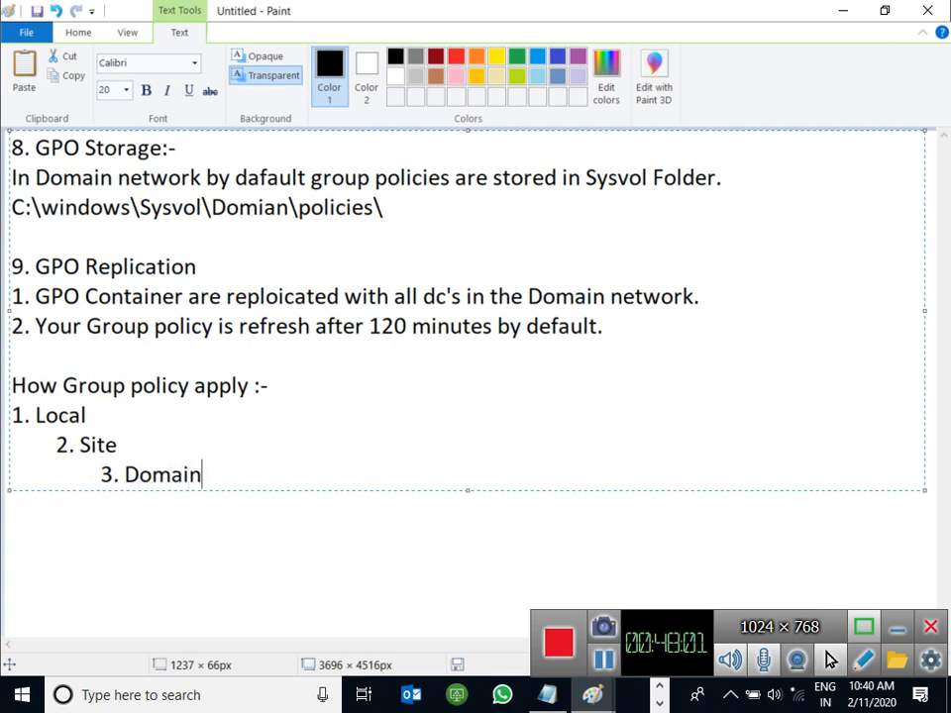
Step: Add further-indented items '4. OU' and '5. Sub-Ou' to the apply list
{"action": "key", "text": "Return"}
{"action": "key", "text": "Tab"}
{"action": "key", "text": "Tab"}
{"action": "key", "text": "Tab"}
{"action": "type", "text": "4."}
{"action": "key", "text": "BackSpace"}
{"action": "key", "text": "BackSpace"}
{"action": "key", "text": "BackSpace"}
{"action": "key", "text": "Tab"}
{"action": "type", "text": "4. OU"}
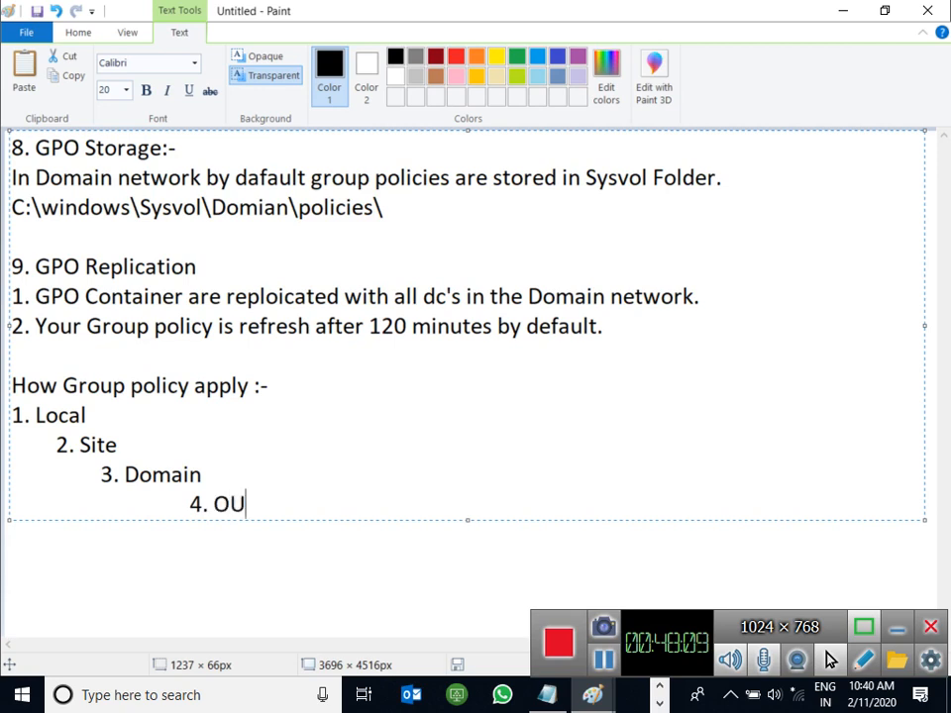
{"action": "key", "text": "Return"}
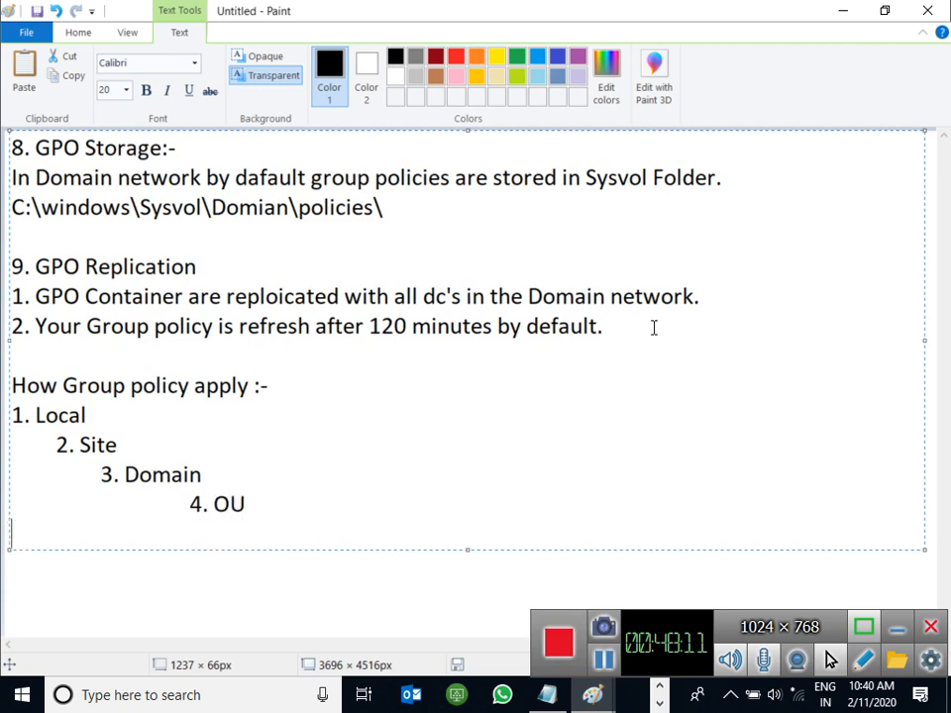
{"action": "type", "text": "5. Sub"}
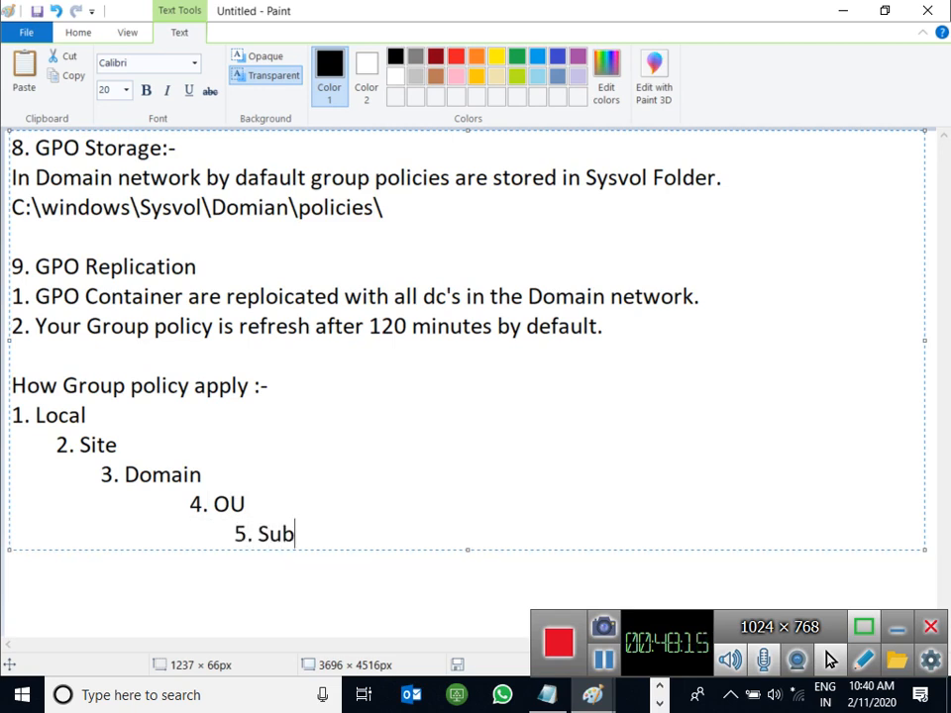
{"action": "type", "text": "-Ou"}
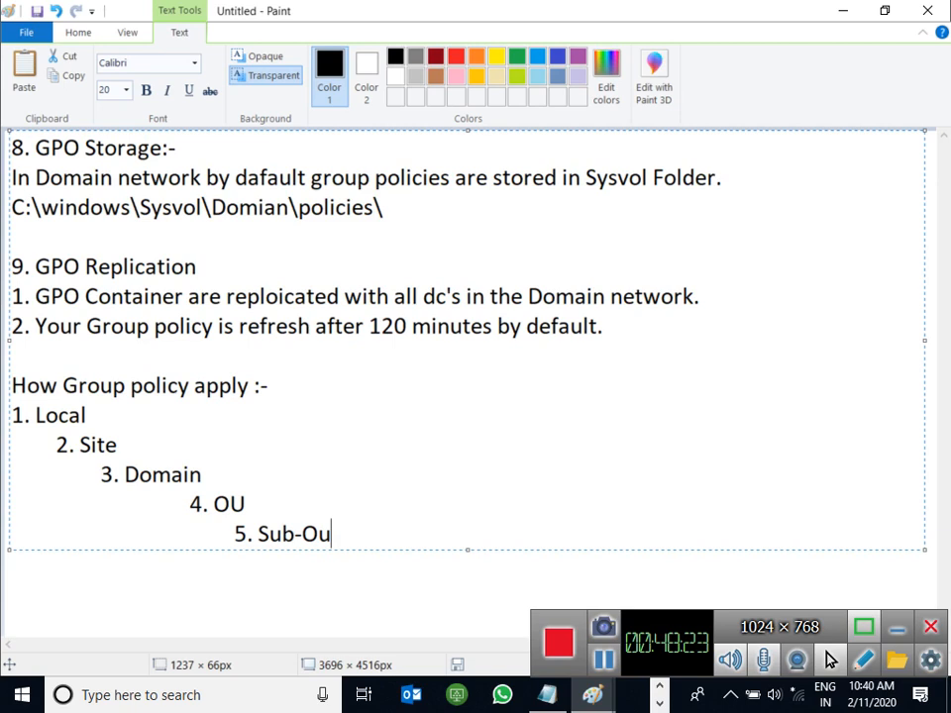
Step: Add the note 'It is process Order' to the 'How Group policy apply :-' heading
{"action": "key", "text": "BackSpace"}
{"action": "type", "text": "up"}
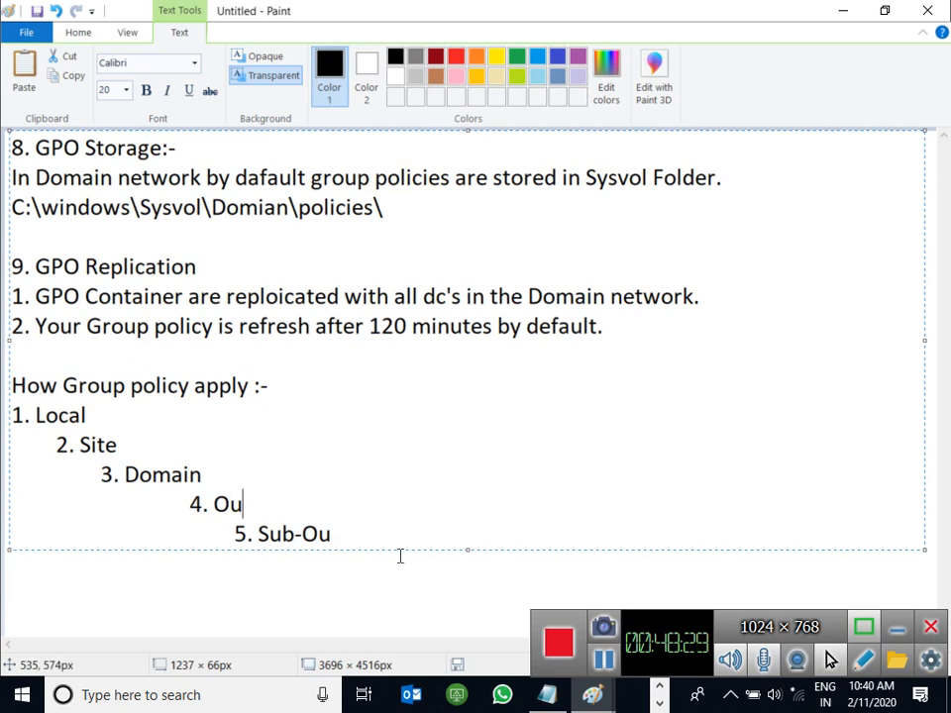
{"action": "type", "text": " policy apply :- I"}
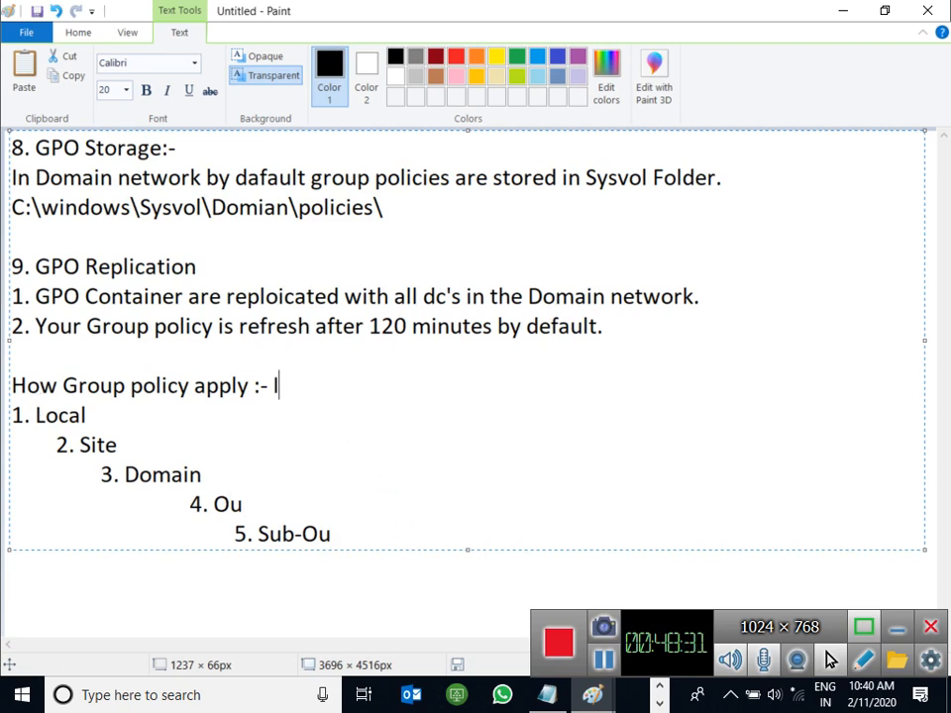
{"action": "type", "text": "t is pr"}
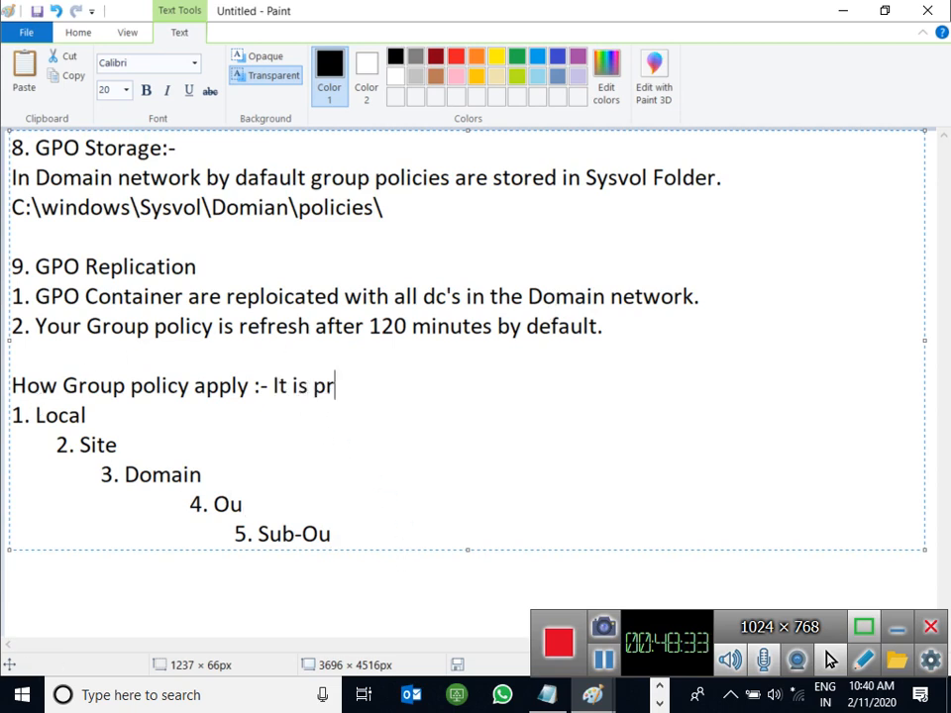
{"action": "type", "text": "ocess Order."}
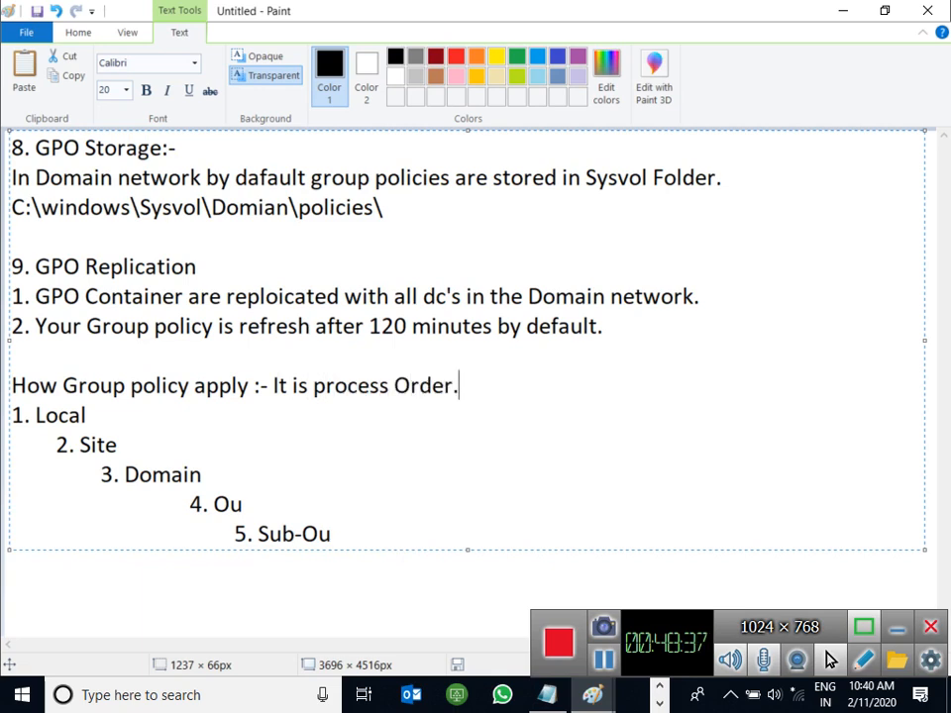
{"action": "left_click", "coordinate": [842, 12]}
Step: Bring up the Server-02 VM and minimize Group Policy Management
{"action": "left_click", "coordinate": [662, 699]}
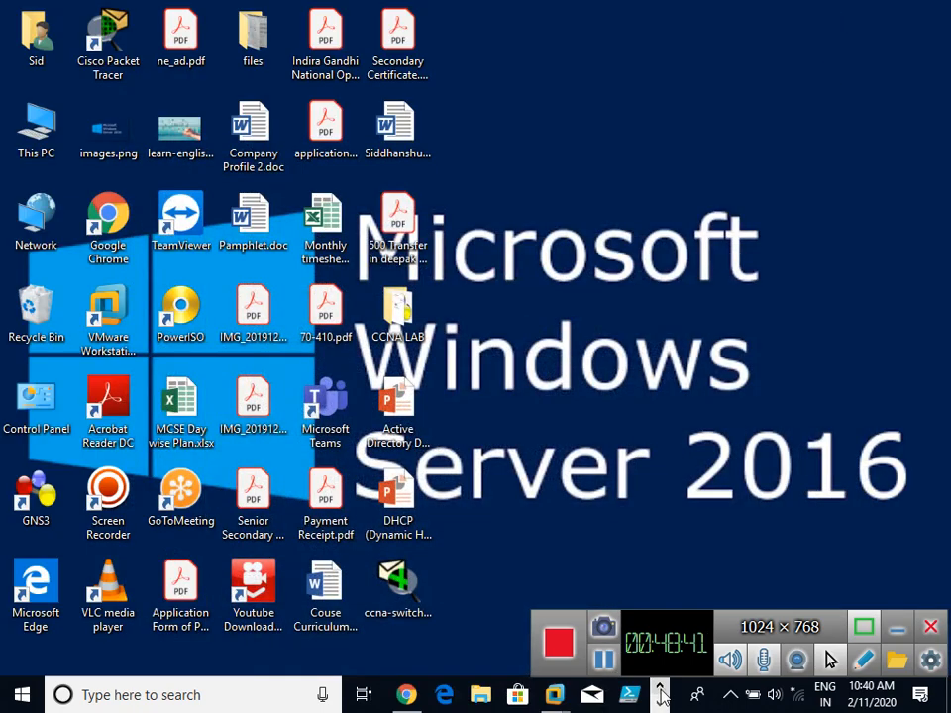
{"action": "mouse_move", "coordinate": [555, 695]}
{"action": "left_click", "coordinate": [628, 568]}
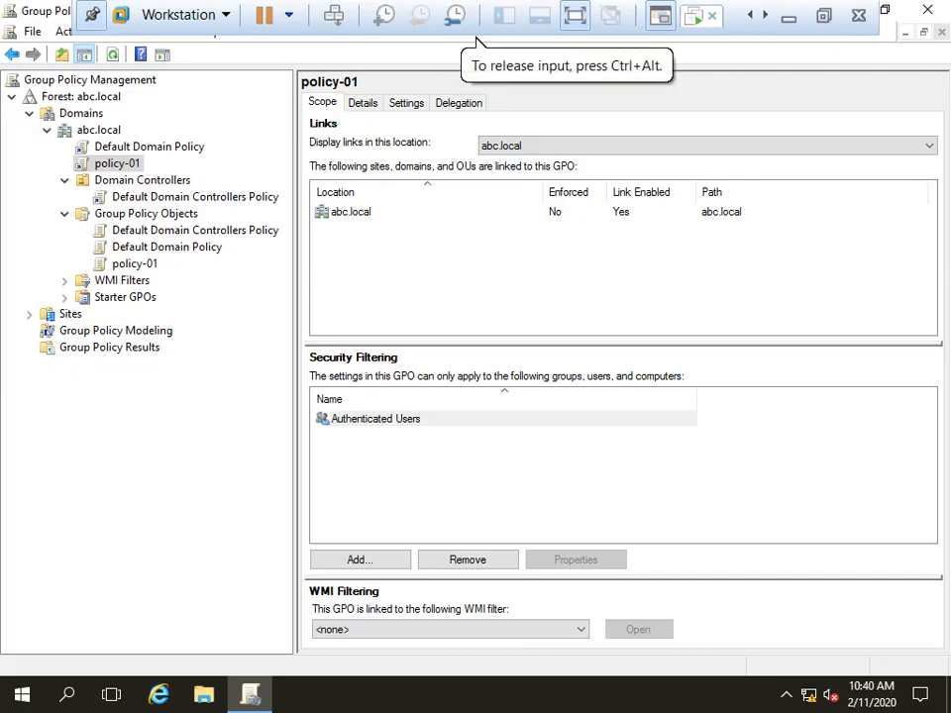
{"action": "left_click", "coordinate": [885, 10]}
{"action": "left_click", "coordinate": [731, 103]}
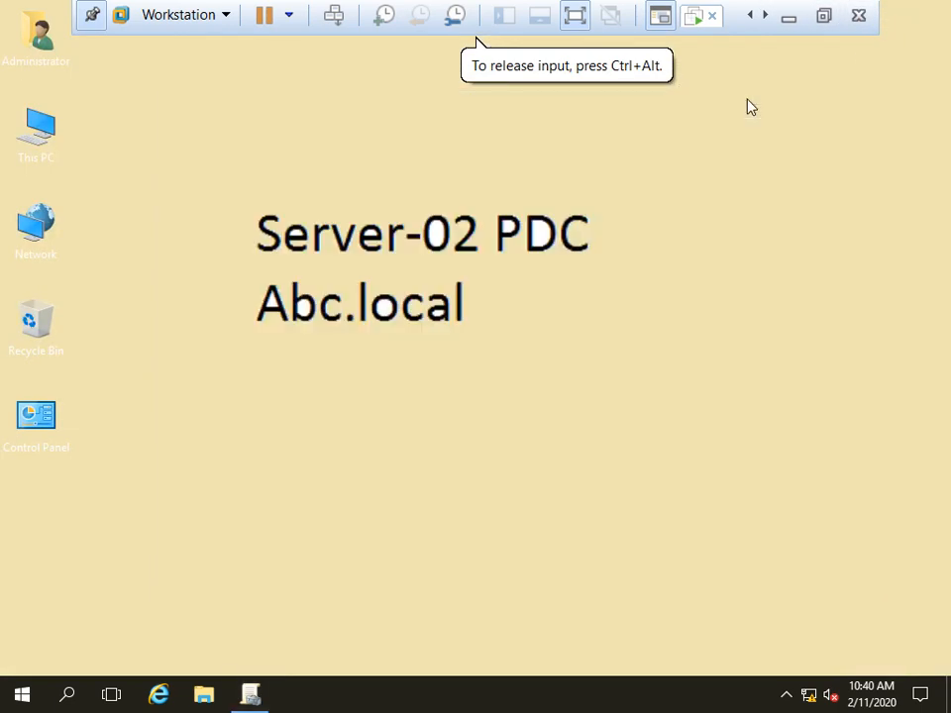
Step: Launch Active Directory Users and Computers via dsa.msc and open abc.local's Users container
{"action": "key", "text": "super+r"}
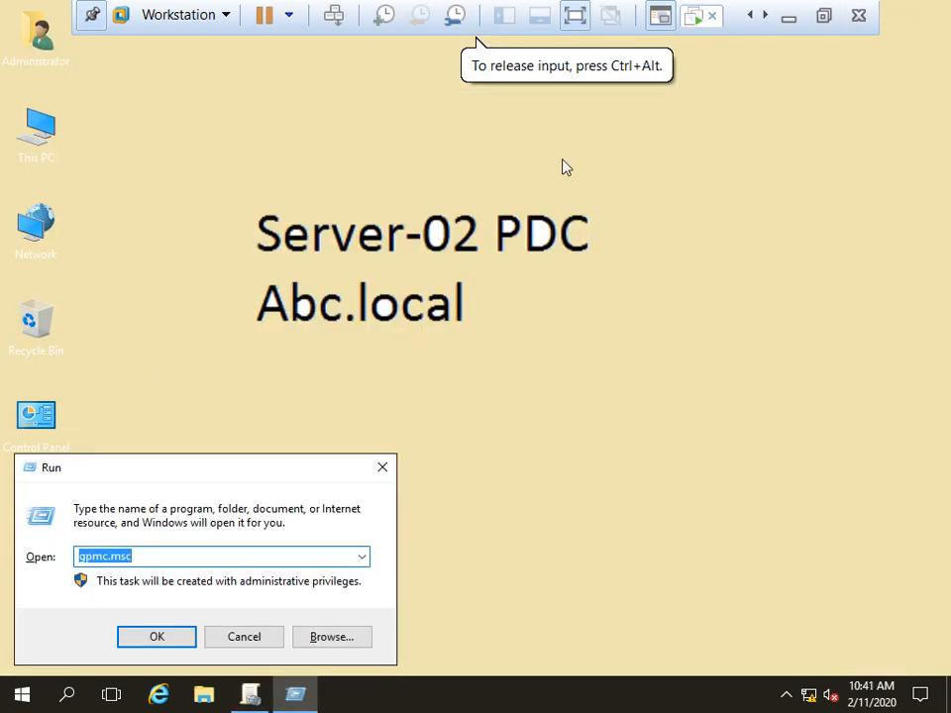
{"action": "type", "text": "dsa.msc"}
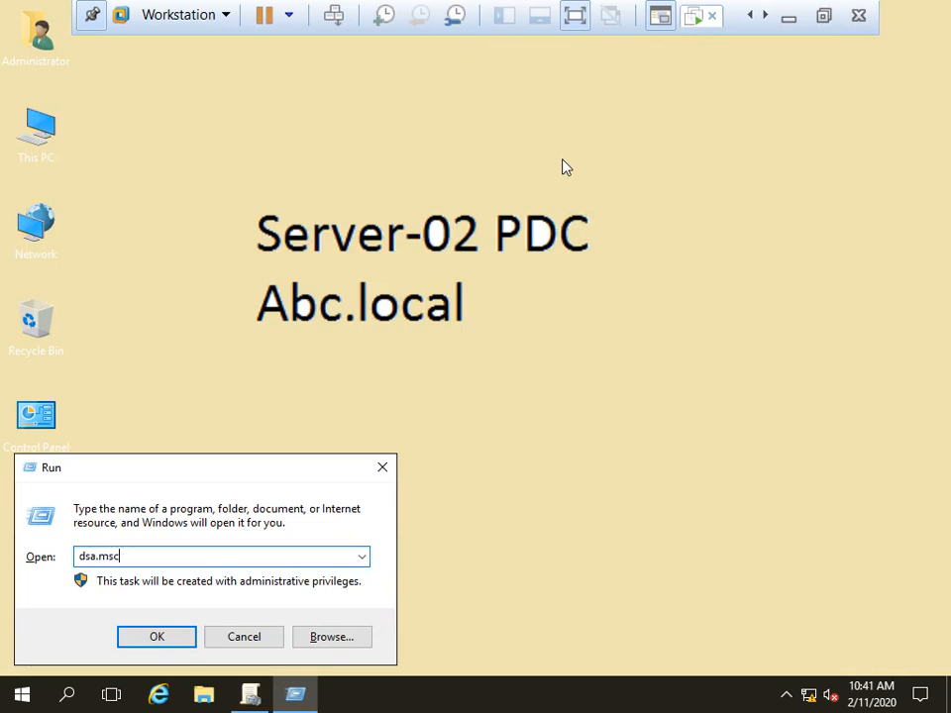
{"action": "key", "text": "Return"}
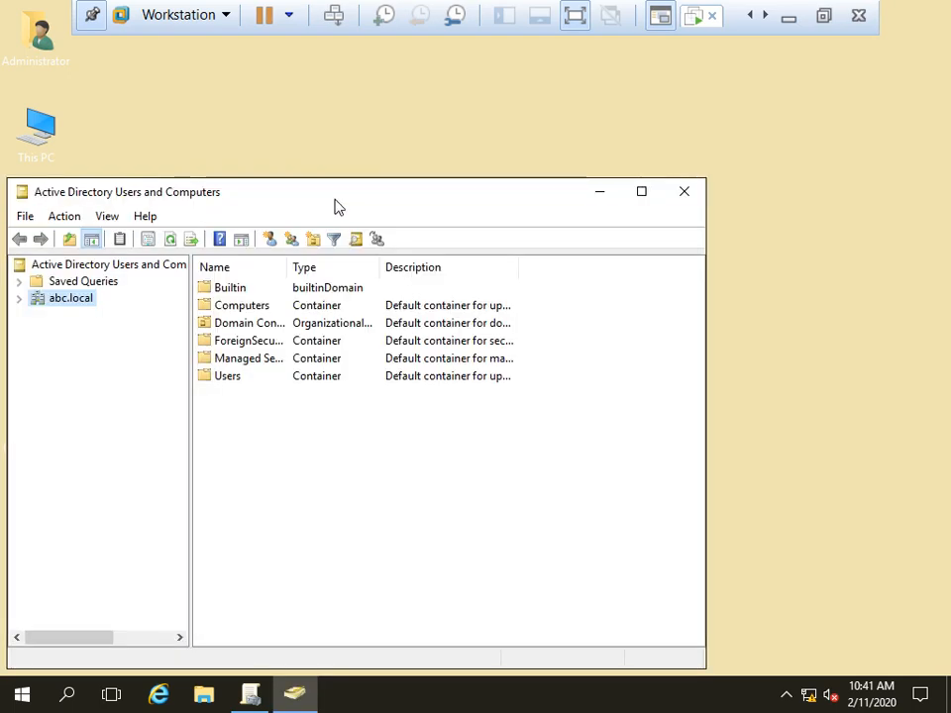
{"action": "double_click", "coordinate": [332, 198]}
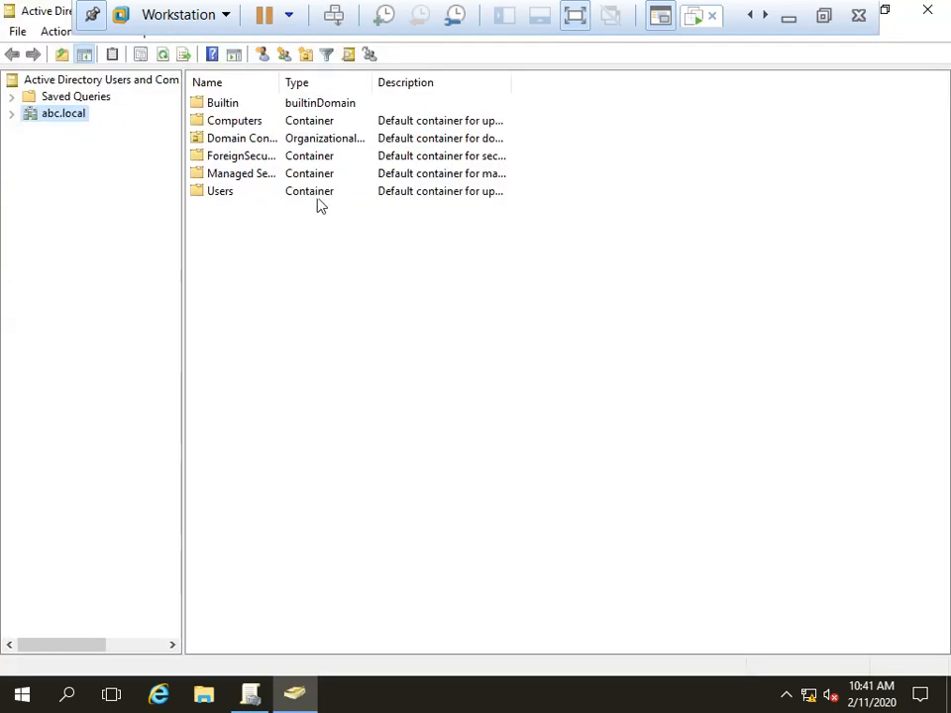
{"action": "left_click", "coordinate": [12, 115]}
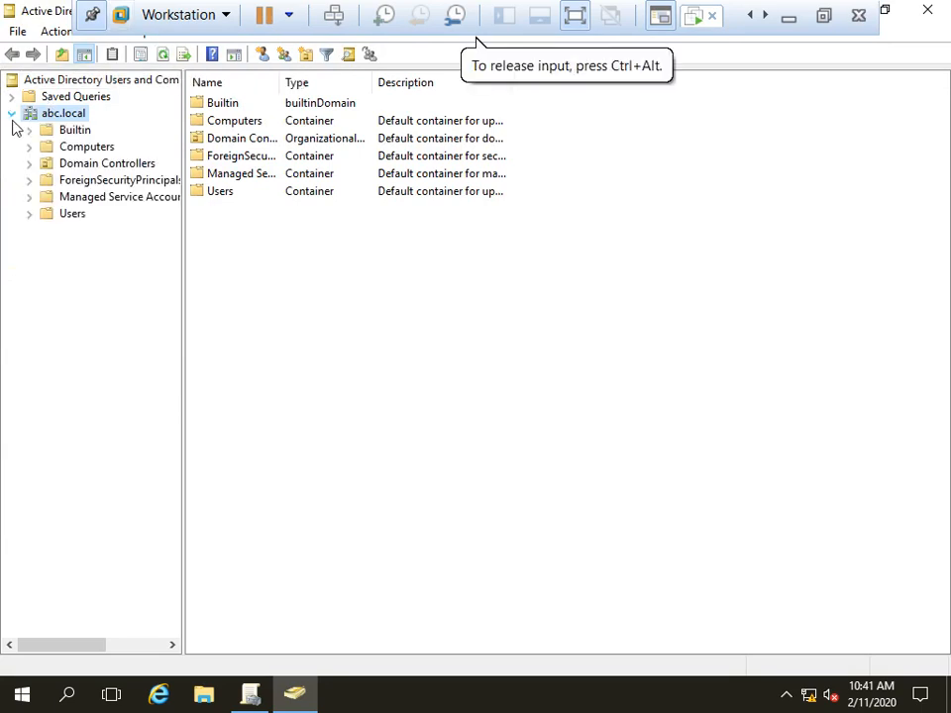
{"action": "left_click", "coordinate": [69, 217]}
Step: Create user u1 with a password that never expires and cannot be changed
{"action": "right_click", "coordinate": [69, 227]}
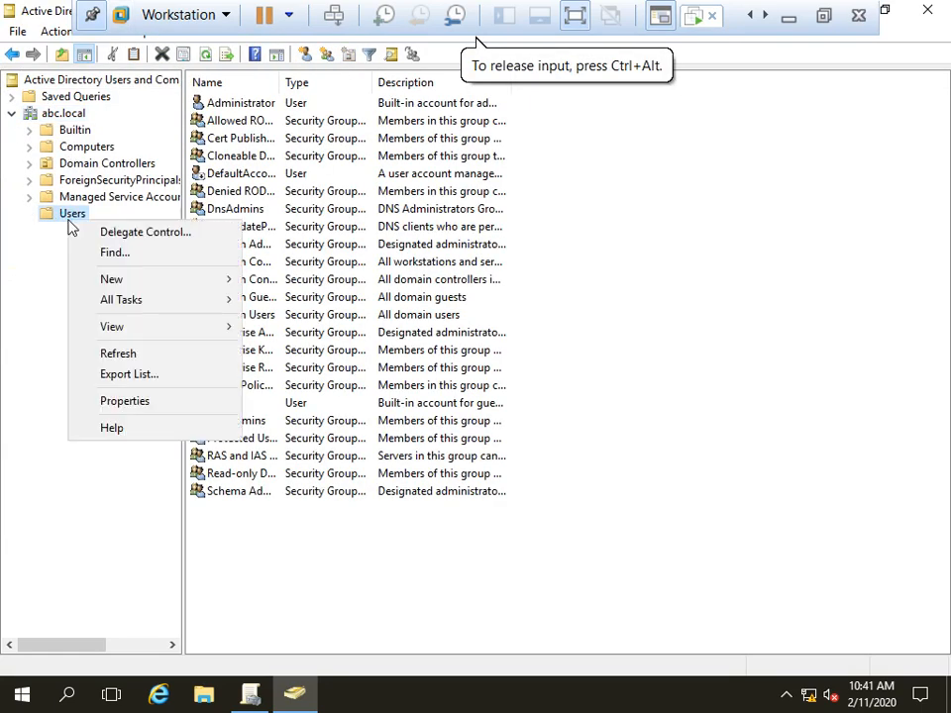
{"action": "mouse_move", "coordinate": [117, 282]}
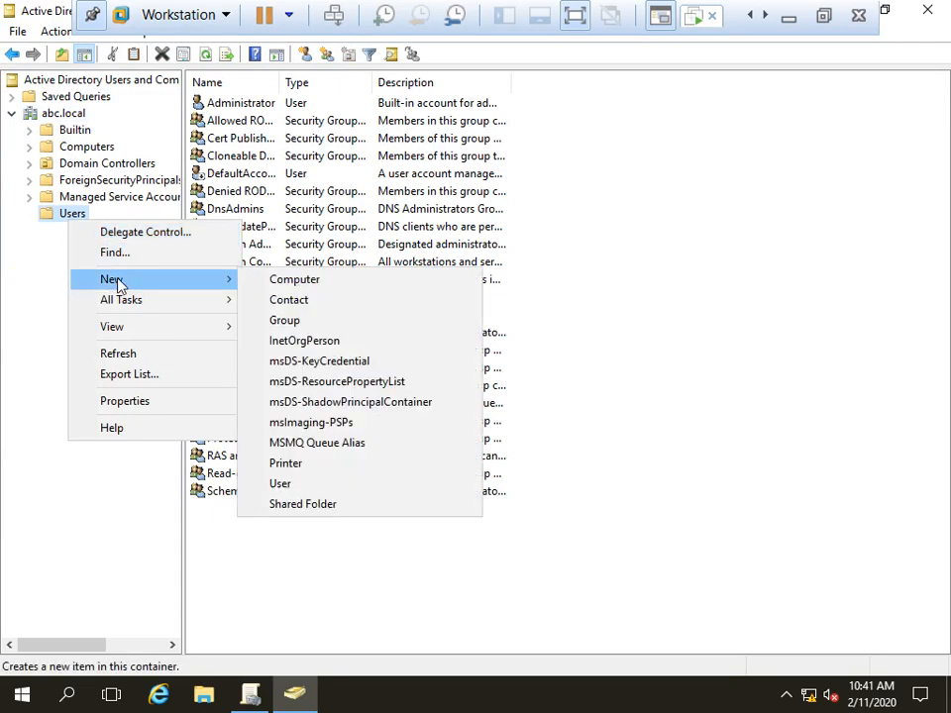
{"action": "left_click", "coordinate": [318, 484]}
{"action": "type", "text": "u1"}
{"action": "key", "text": "Tab"}
{"action": "key", "text": "Tab"}
{"action": "key", "text": "Tab"}
{"action": "key", "text": "Tab"}
{"action": "type", "text": "u1"}
{"action": "key", "text": "Return"}
{"action": "type", "text": "P"}
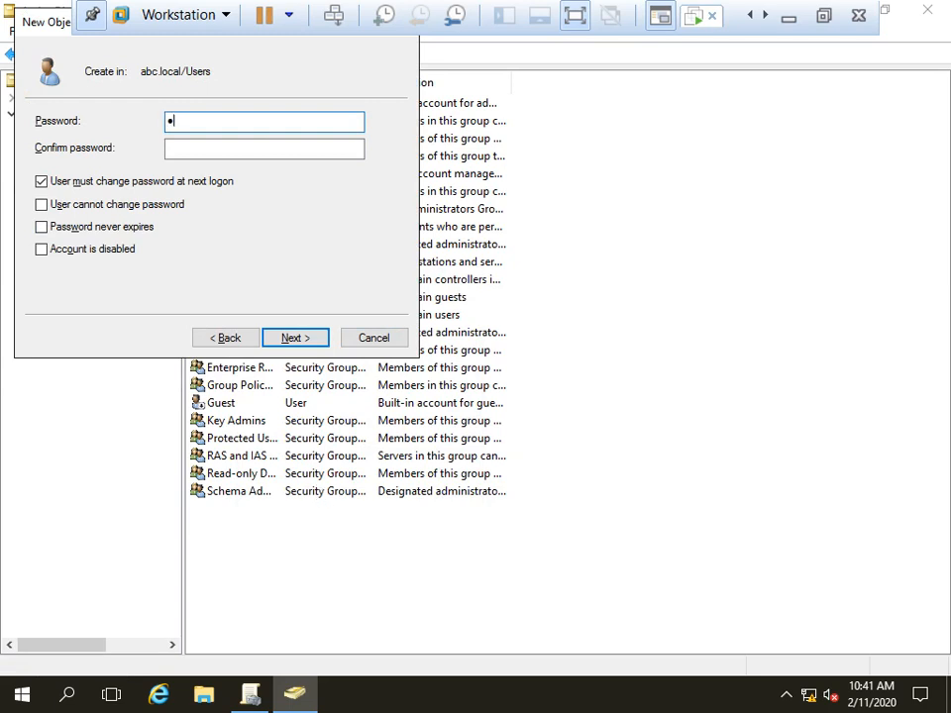
{"action": "type", "text": "••••••"}
{"action": "key", "text": "Tab"}
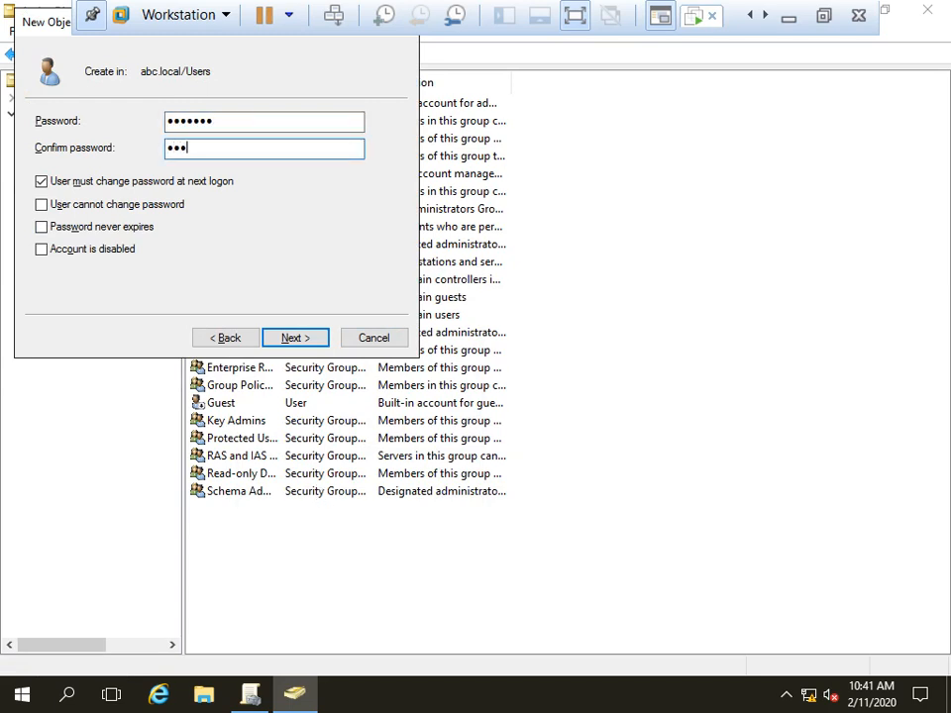
{"action": "key", "text": "Tab"}
{"action": "key", "text": "space"}
{"action": "key", "text": "Tab"}
{"action": "key", "text": "space"}
{"action": "key", "text": "Tab"}
{"action": "key", "text": "space"}
{"action": "key", "text": "Tab"}
{"action": "key", "text": "Tab"}
{"action": "key", "text": "Tab"}
{"action": "key", "text": "Tab"}
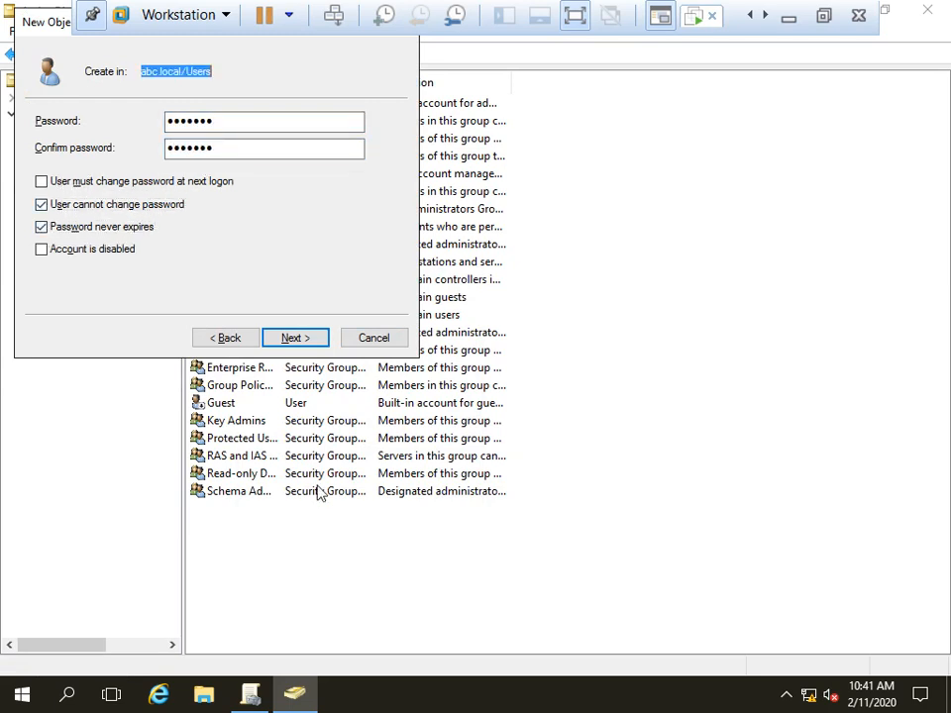
{"action": "key", "text": "space"}
{"action": "key", "text": "space"}
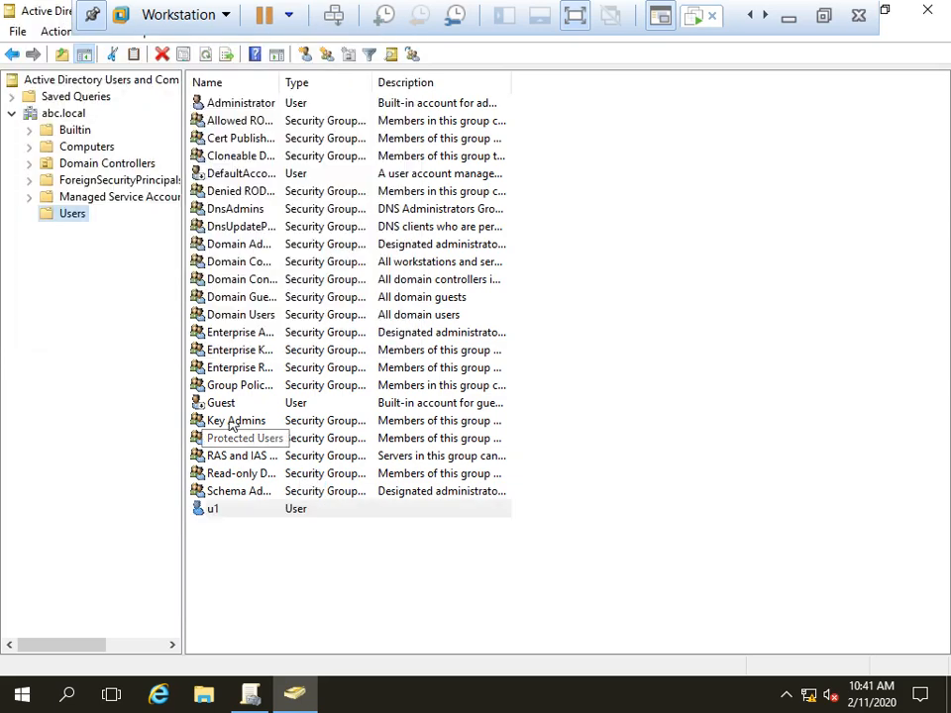
Step: Copy u1 to create user u2 with the same password settings
{"action": "right_click", "coordinate": [220, 507]}
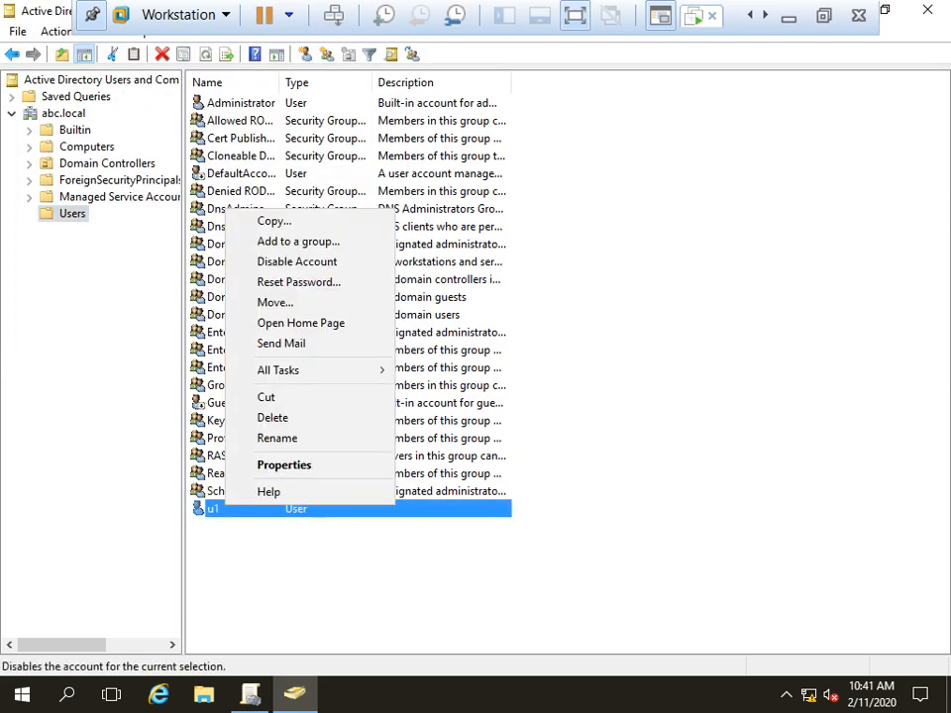
{"action": "left_click", "coordinate": [271, 214]}
{"action": "type", "text": "u2"}
{"action": "key", "text": "Tab"}
{"action": "key", "text": "Tab"}
{"action": "key", "text": "Tab"}
{"action": "type", "text": "u2"}
{"action": "key", "text": "Return"}
{"action": "type", "text": "Pass123"}
{"action": "key", "text": "Tab"}
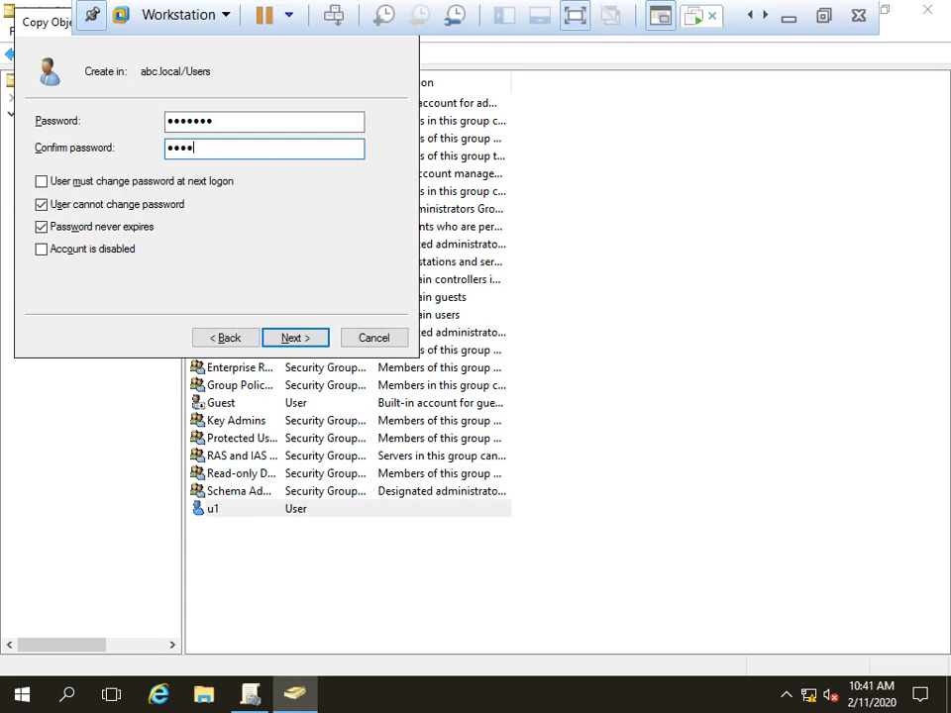
{"action": "type", "text": "Pass123"}
{"action": "key", "text": "Tab"}
{"action": "key", "text": "space"}
{"action": "key", "text": "Return"}
{"action": "key", "text": "Tab"}
{"action": "key", "text": "Tab"}
{"action": "key", "text": "Tab"}
{"action": "key", "text": "Return"}
{"action": "key", "text": "Return"}
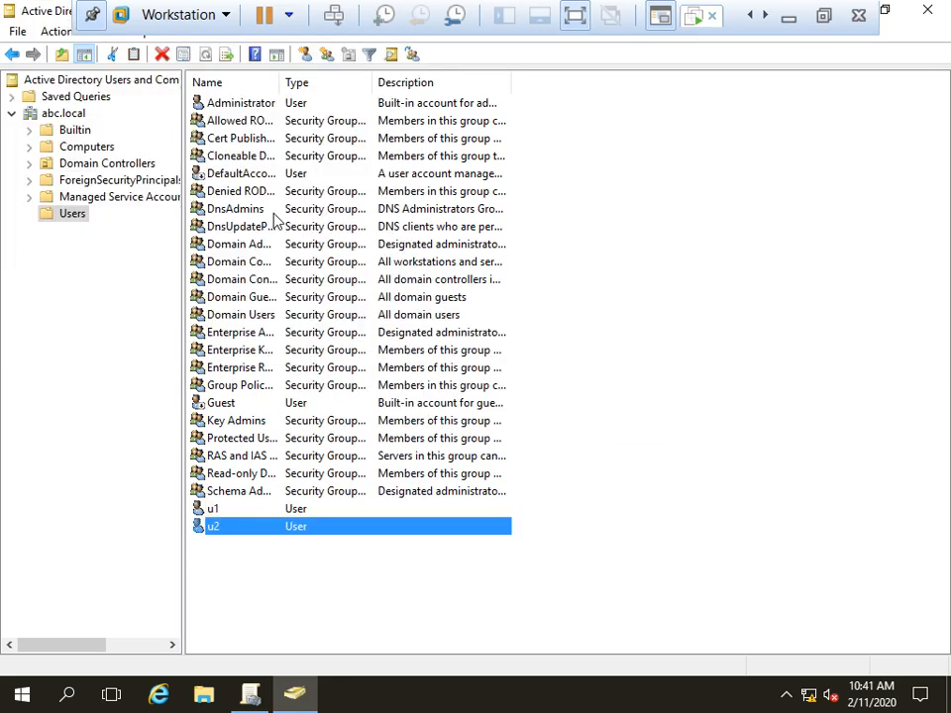
Step: Copy u2 to create user u3
{"action": "left_click", "coordinate": [538, 439]}
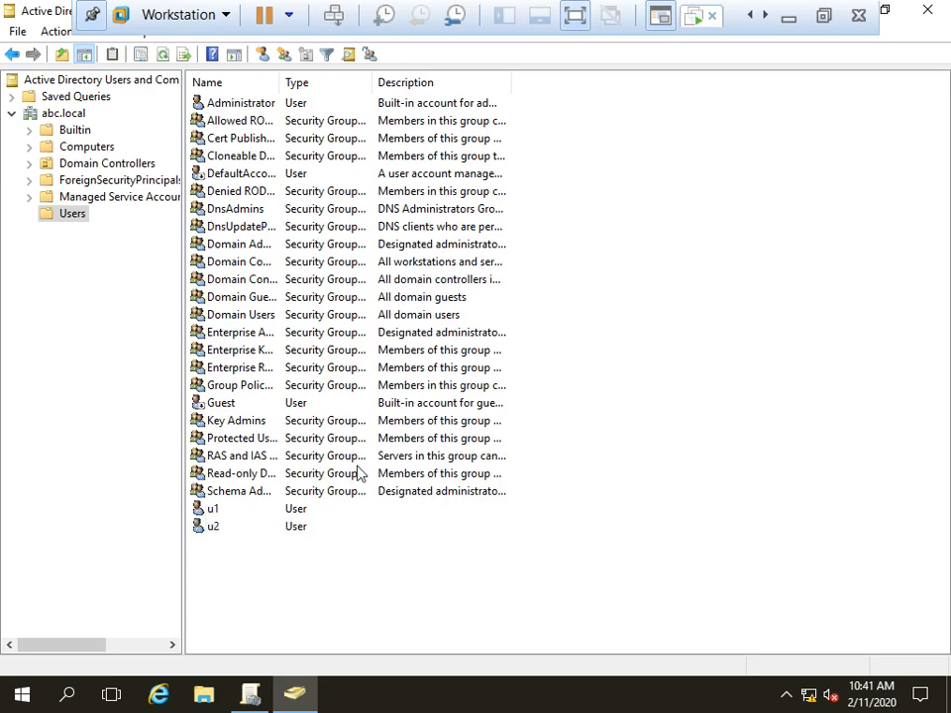
{"action": "left_click", "coordinate": [235, 529]}
{"action": "right_click", "coordinate": [243, 526]}
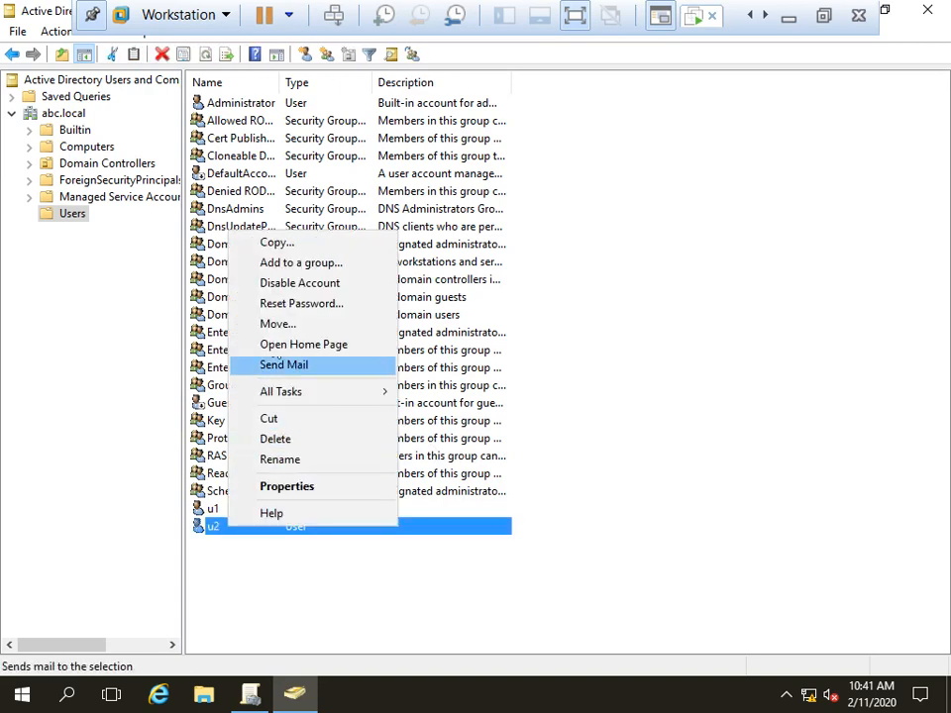
{"action": "left_click", "coordinate": [264, 261]}
{"action": "type", "text": "u3"}
{"action": "key", "text": "Tab"}
{"action": "key", "text": "Tab"}
{"action": "key", "text": "Tab"}
{"action": "key", "text": "Tab"}
{"action": "type", "text": "u3"}
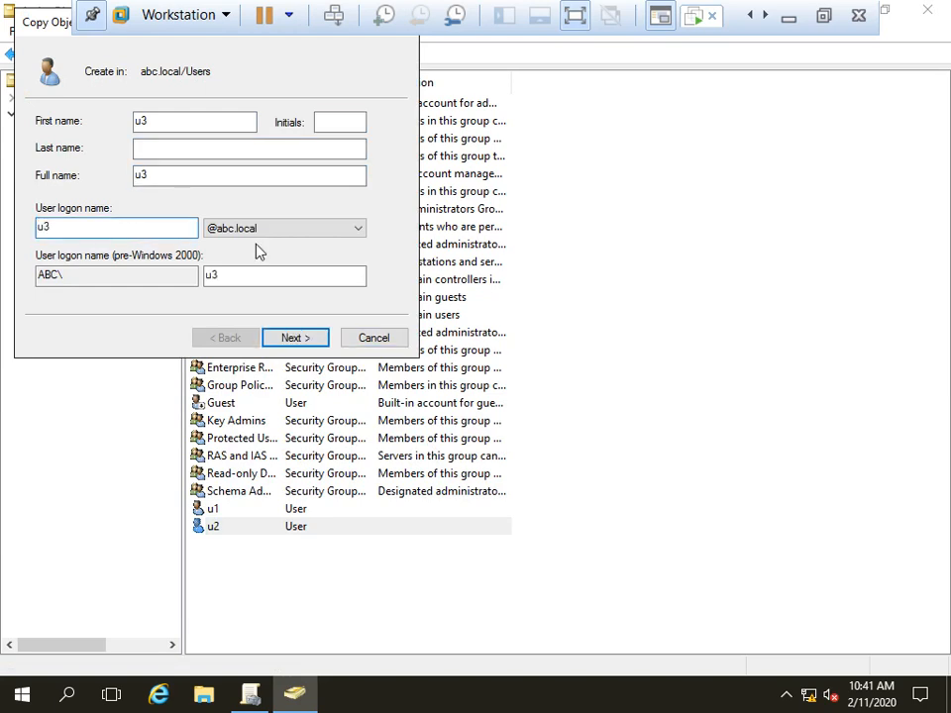
{"action": "key", "text": "Return"}
{"action": "type", "text": "Pas"}
{"action": "key", "text": "Tab"}
{"action": "type", "text": "Pass123"}
{"action": "key", "text": "Return"}
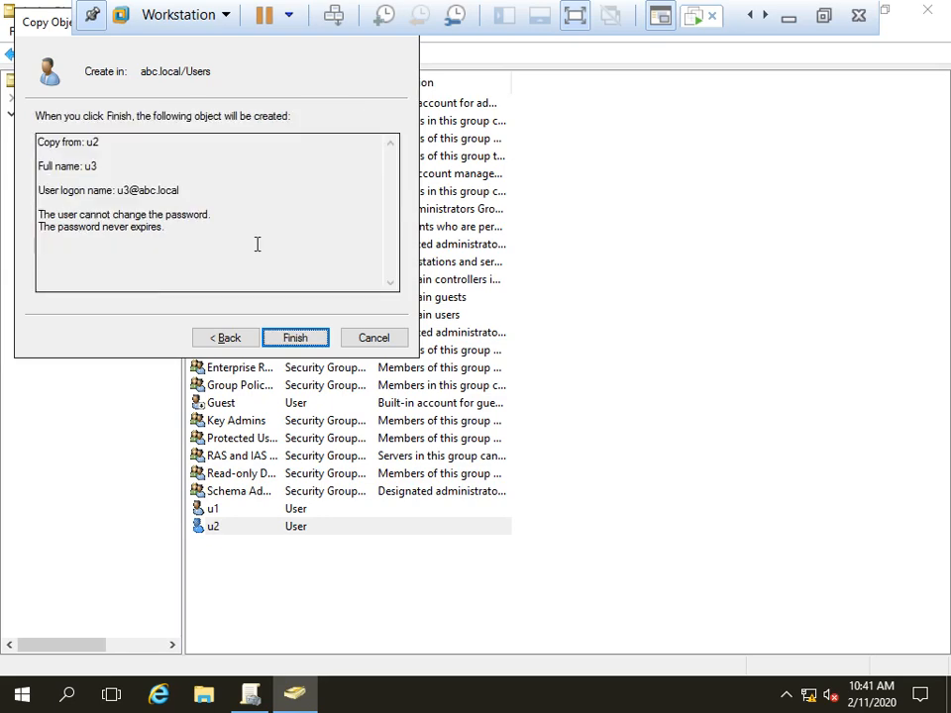
{"action": "key", "text": "Return"}
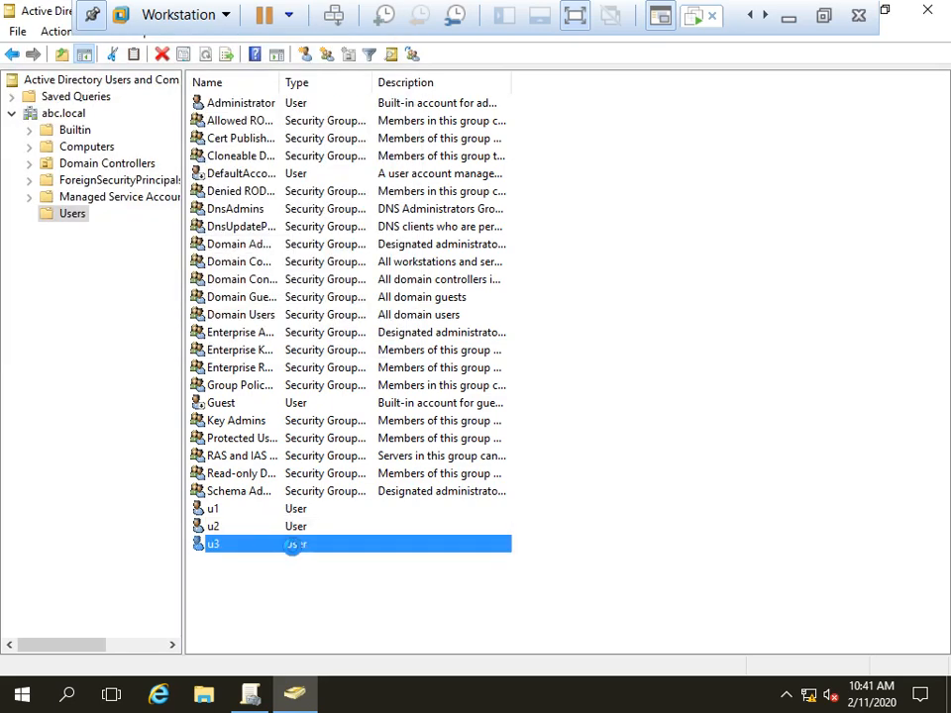
Step: Copy u3 to create user u4
{"action": "right_click", "coordinate": [293, 545]}
{"action": "left_click", "coordinate": [334, 262]}
{"action": "type", "text": "u4"}
{"action": "key", "text": "Tab"}
{"action": "key", "text": "Tab"}
{"action": "key", "text": "Tab"}
{"action": "key", "text": "Tab"}
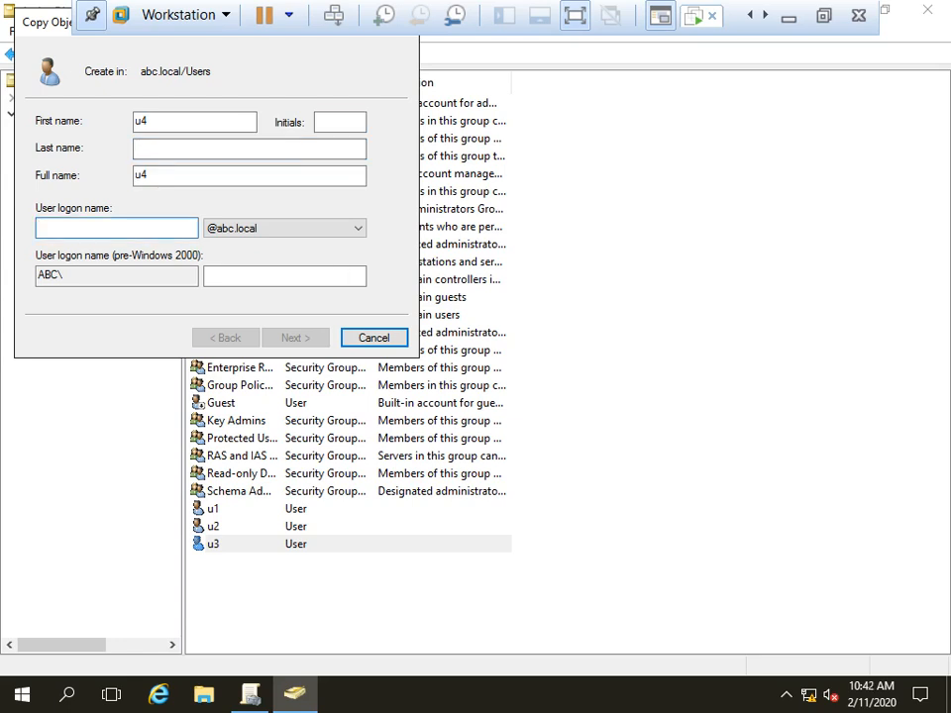
{"action": "type", "text": "u4"}
{"action": "key", "text": "Return"}
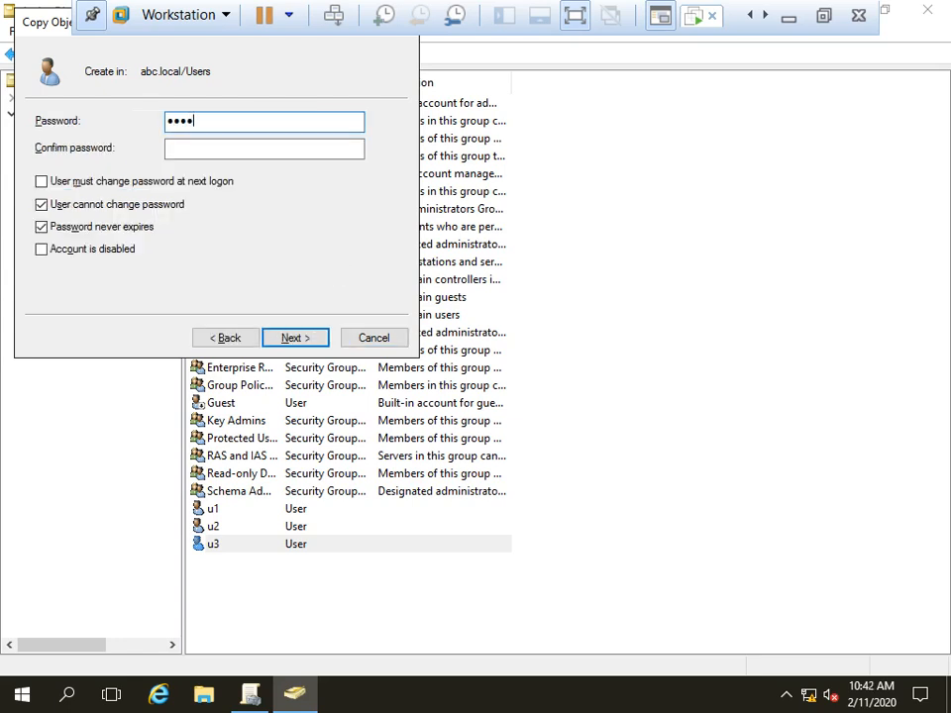
{"action": "key", "text": "Tab"}
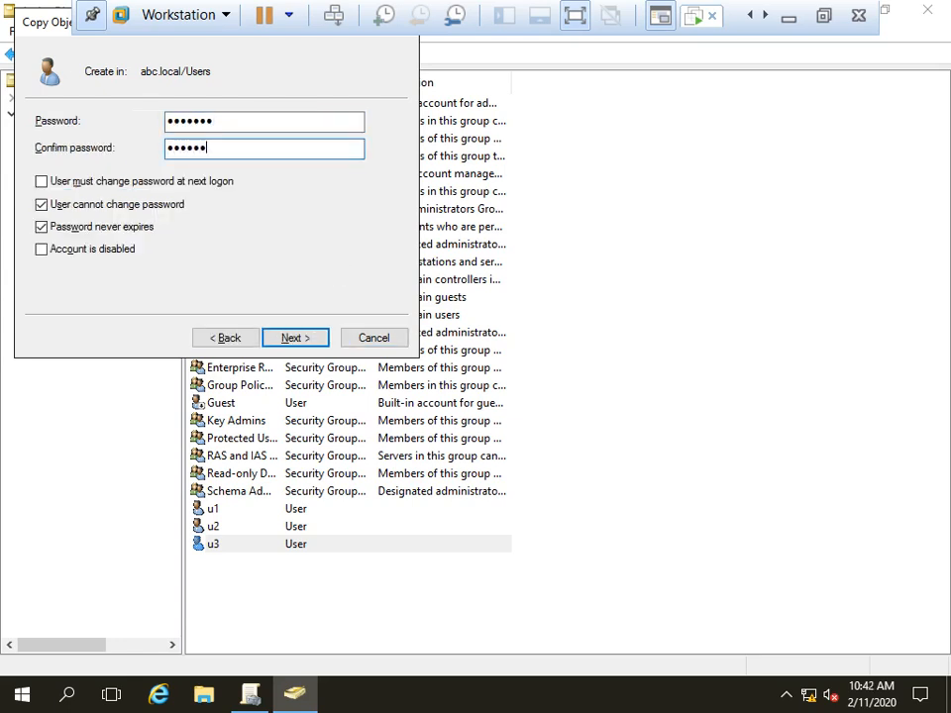
{"action": "key", "text": "Return"}
{"action": "key", "text": "Return"}
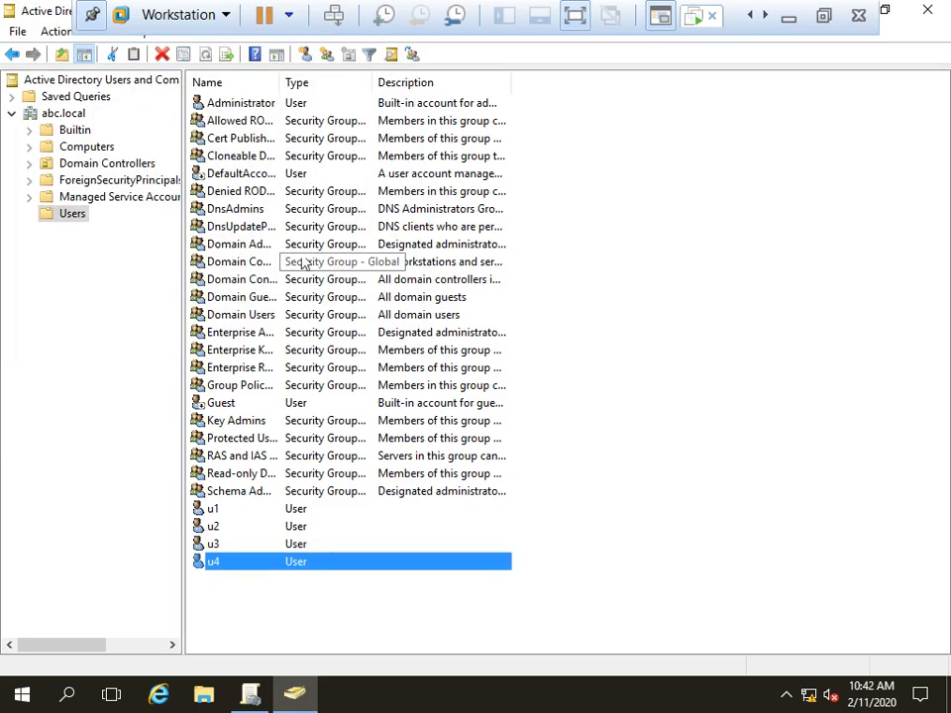
Step: Create an organizational unit named IT under abc.local
{"action": "right_click", "coordinate": [63, 113]}
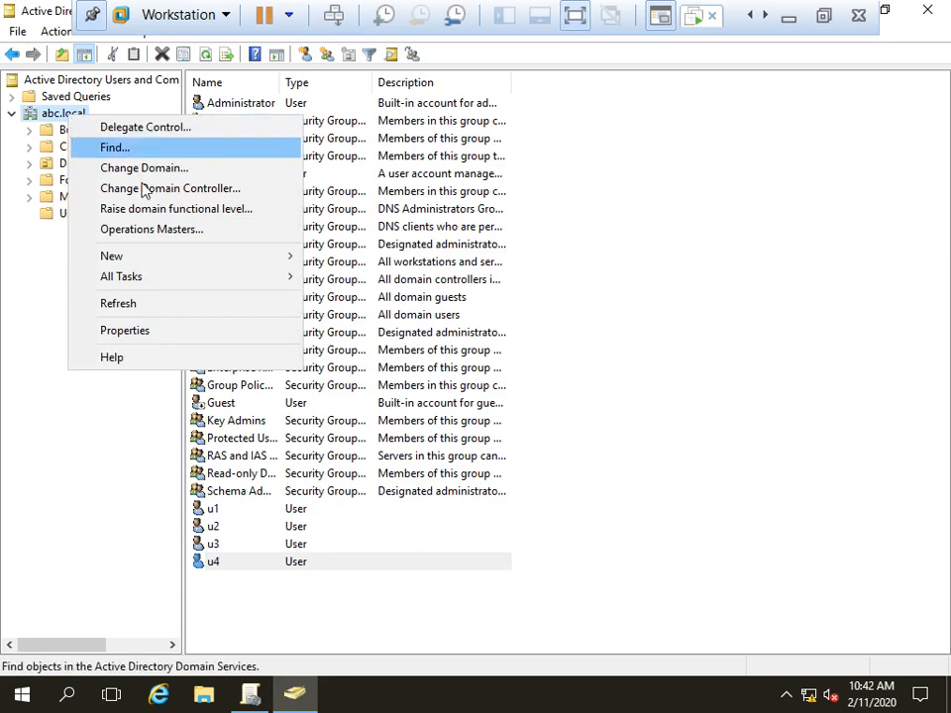
{"action": "mouse_move", "coordinate": [154, 260]}
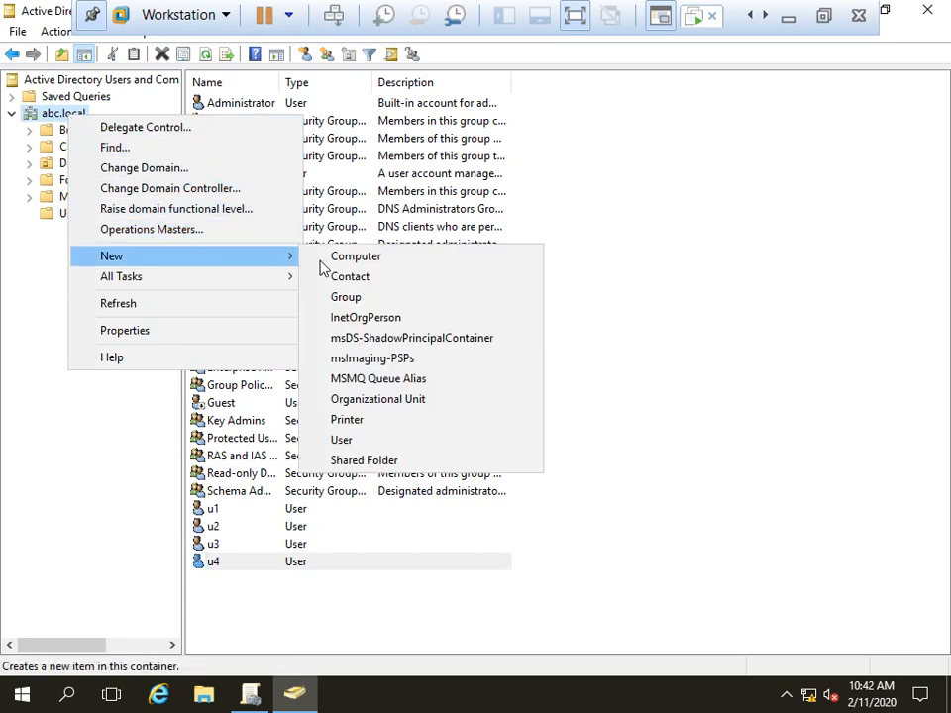
{"action": "left_click", "coordinate": [375, 401]}
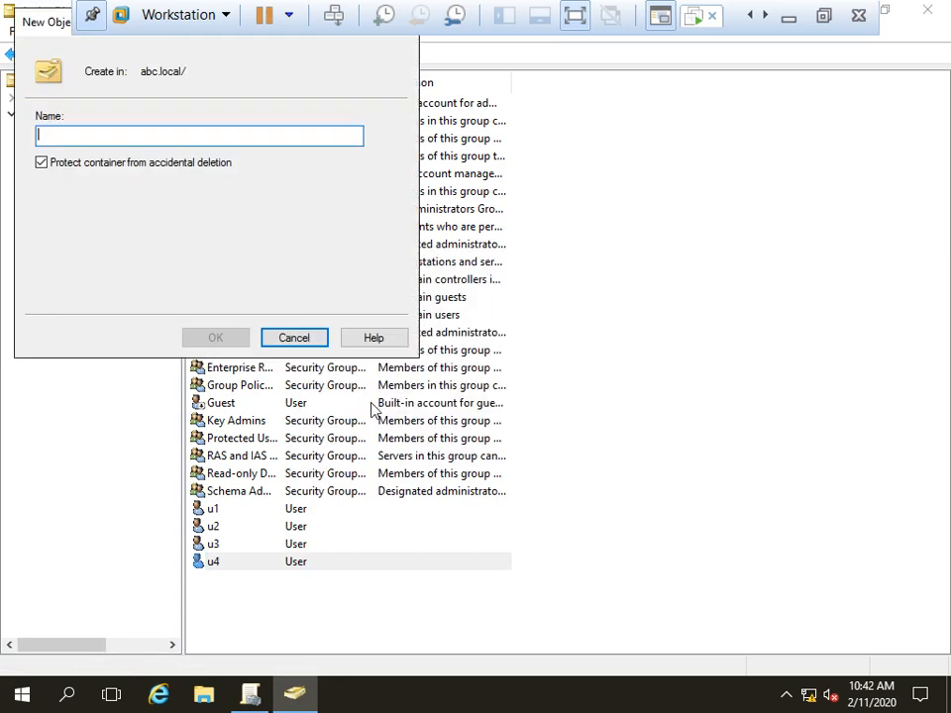
{"action": "type", "text": "IT"}
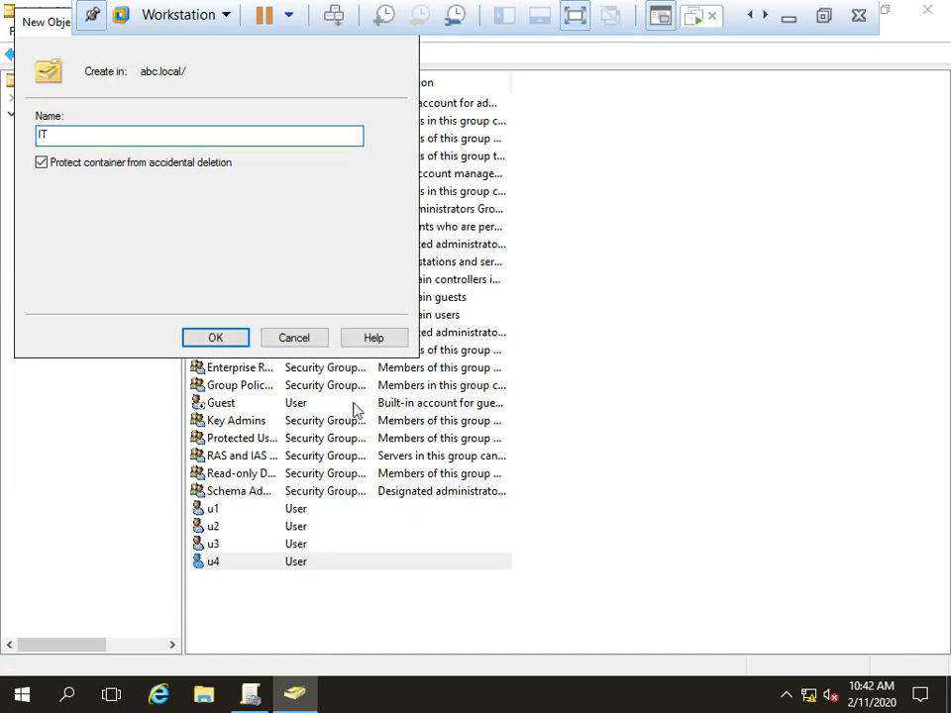
{"action": "left_click", "coordinate": [232, 335]}
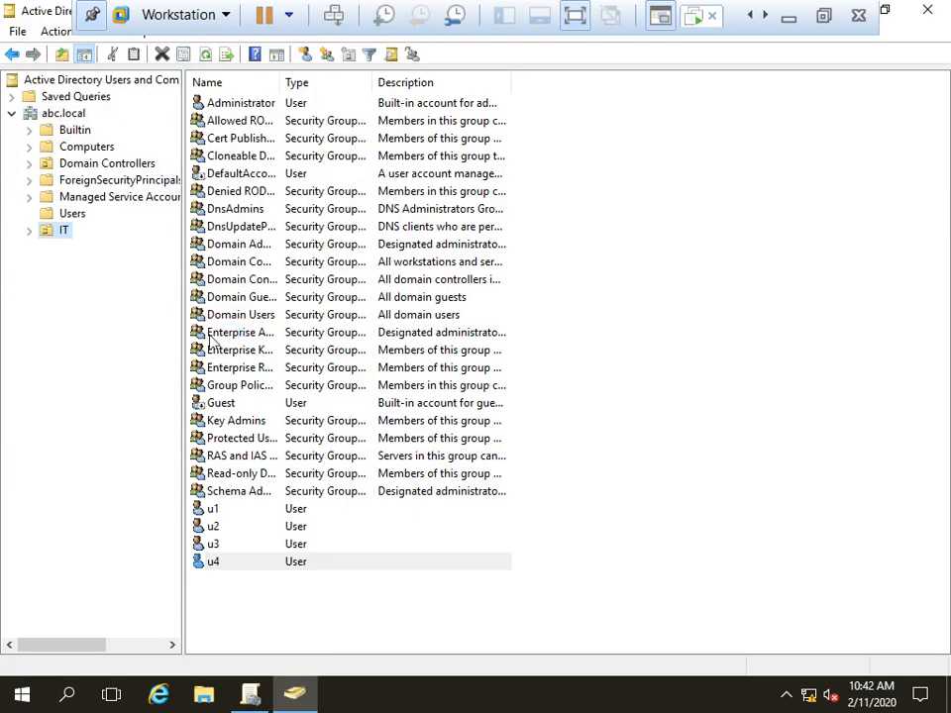
Step: Move users u1 and u2 from Users into the IT unit and view it
{"action": "left_click", "coordinate": [71, 215]}
{"action": "left_click", "coordinate": [214, 509]}
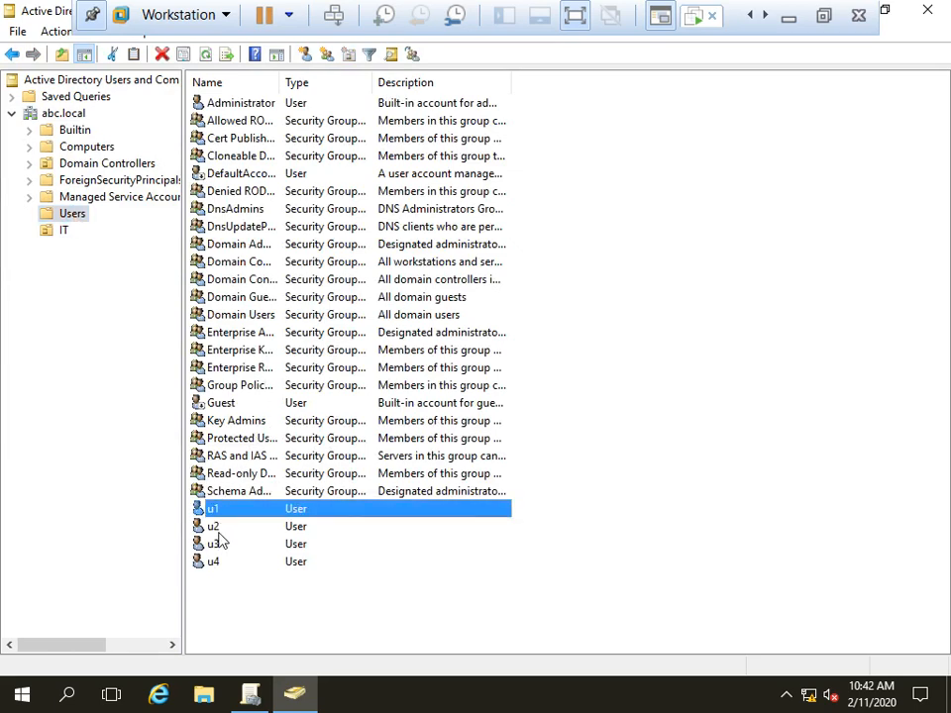
{"action": "left_click", "coordinate": [221, 528], "text": "ctrl"}
{"action": "right_click", "coordinate": [226, 517]}
{"action": "left_click", "coordinate": [260, 335]}
{"action": "left_click", "coordinate": [145, 211]}
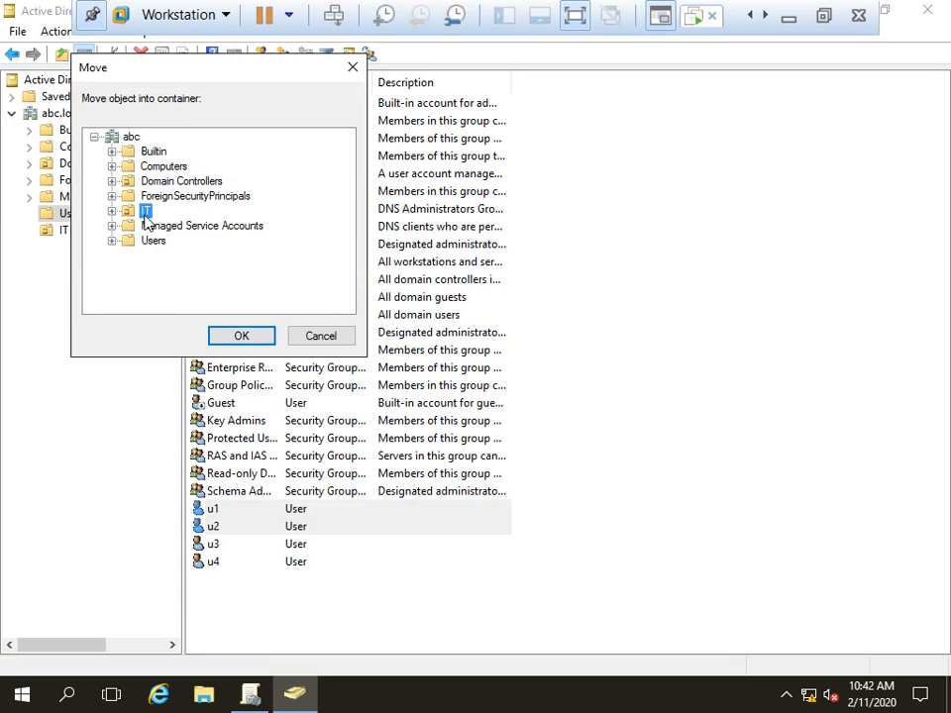
{"action": "left_click", "coordinate": [245, 342]}
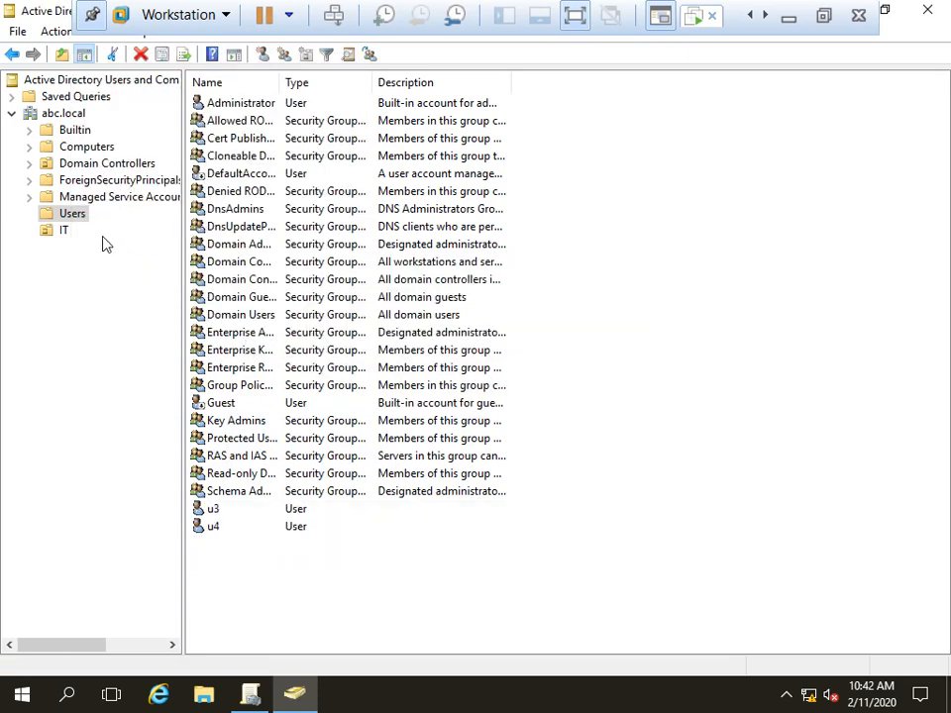
{"action": "left_click", "coordinate": [57, 230]}
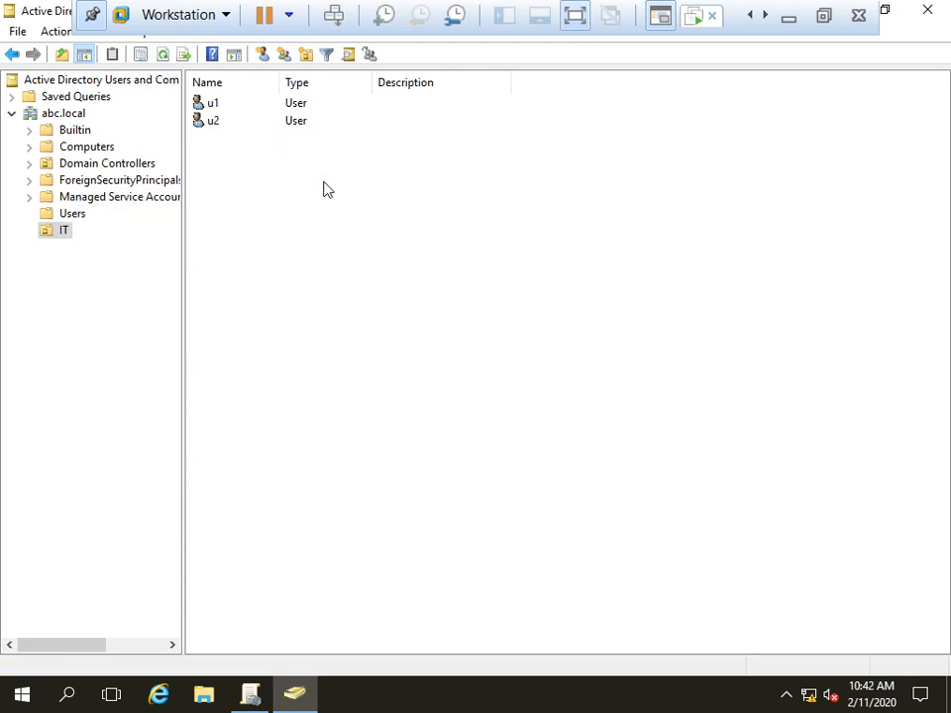
Step: Resume the suspended Win-10(Client-01) VM and sign in with the account password
{"action": "left_click", "coordinate": [822, 16]}
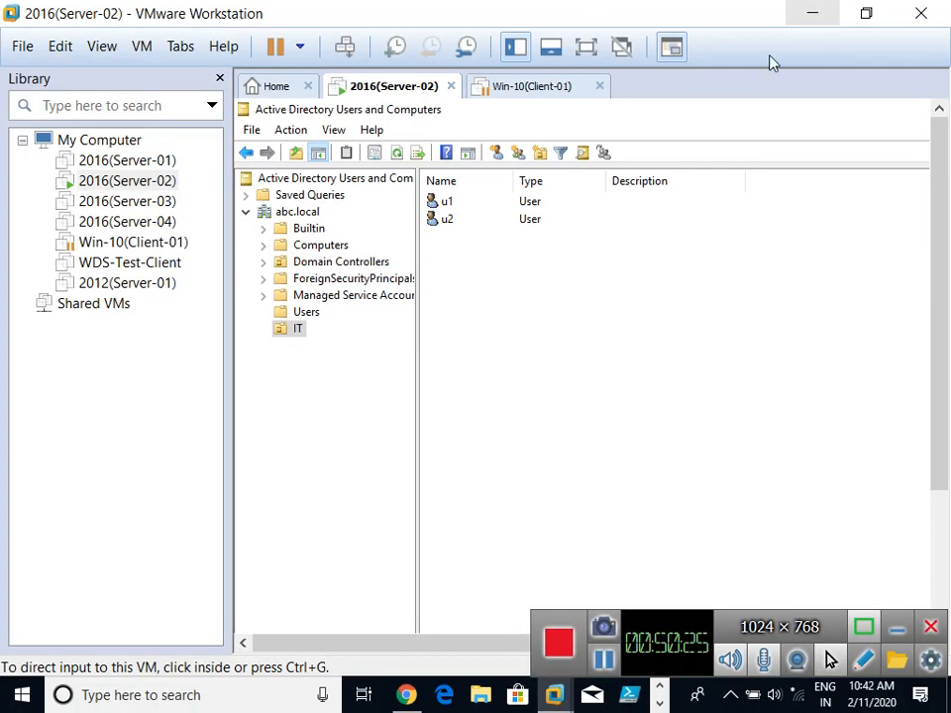
{"action": "left_click", "coordinate": [530, 91]}
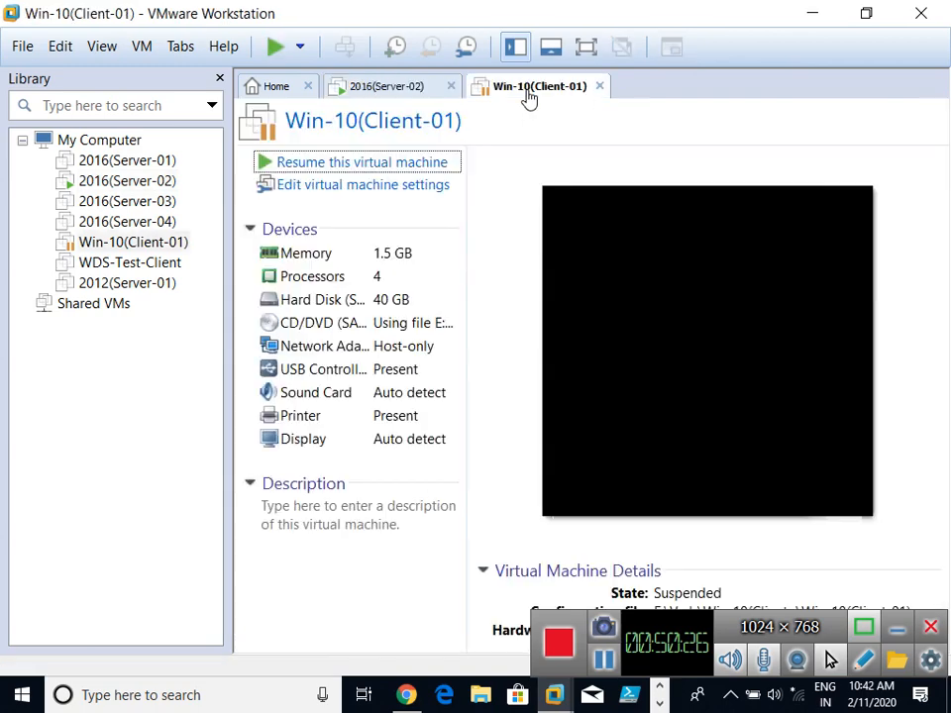
{"action": "left_click", "coordinate": [356, 164]}
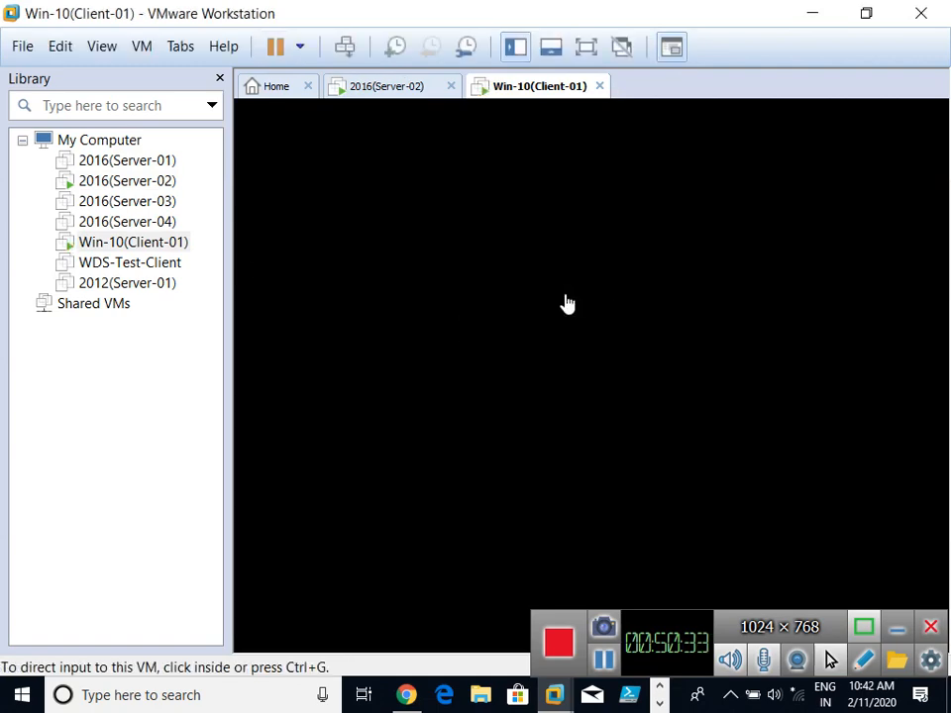
{"action": "left_click", "coordinate": [615, 377]}
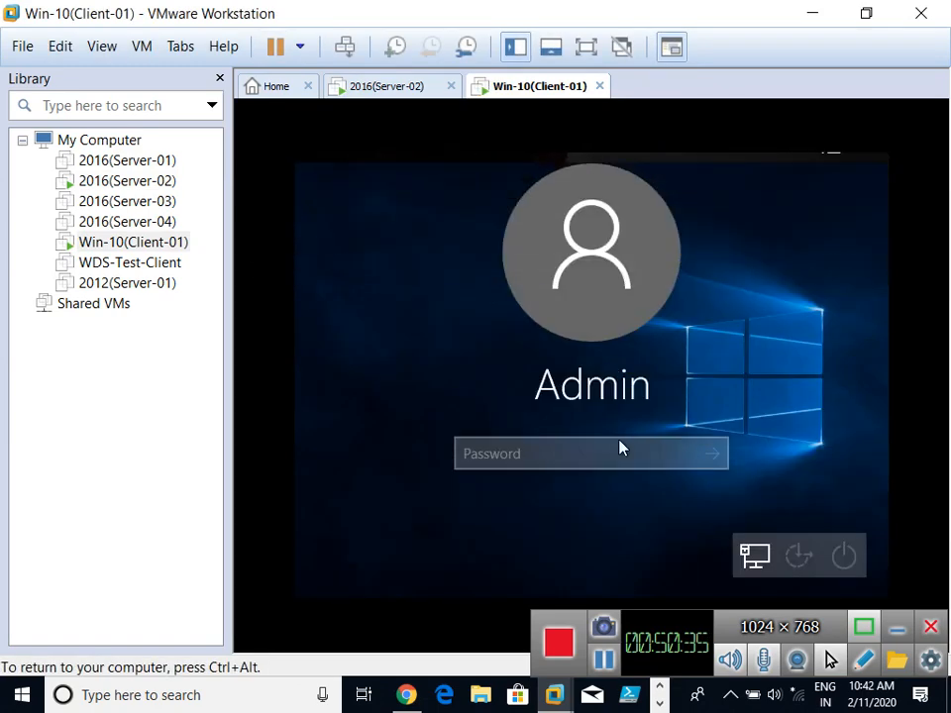
{"action": "type", "text": "P•••••"}
{"action": "key", "text": "Return"}
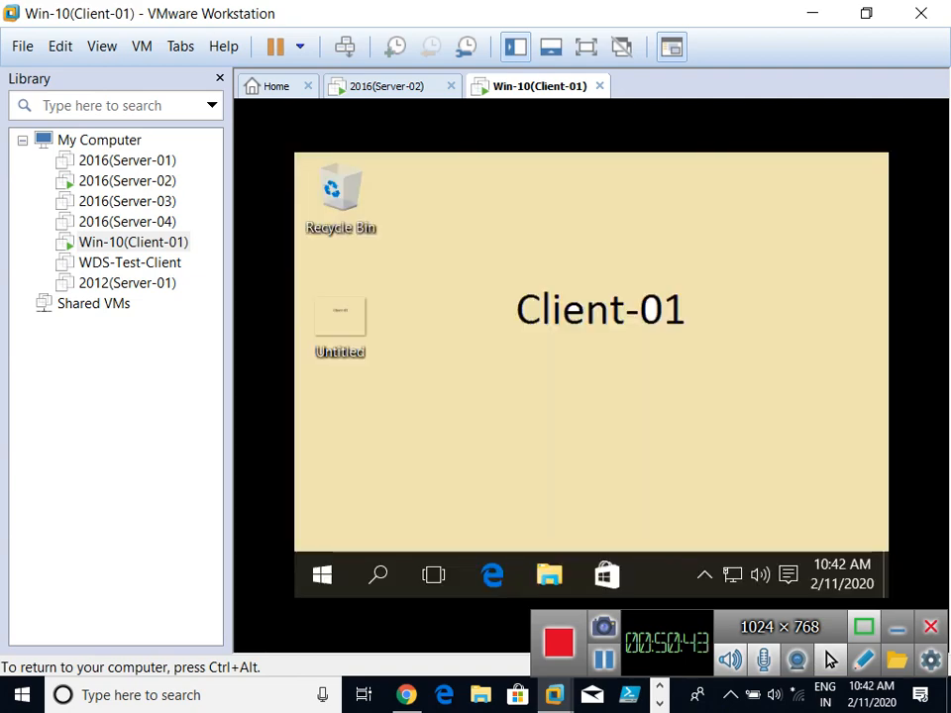
Step: Check Server-02's IP address with ipconfig, then open File Explorer on the client
{"action": "left_click", "coordinate": [378, 88]}
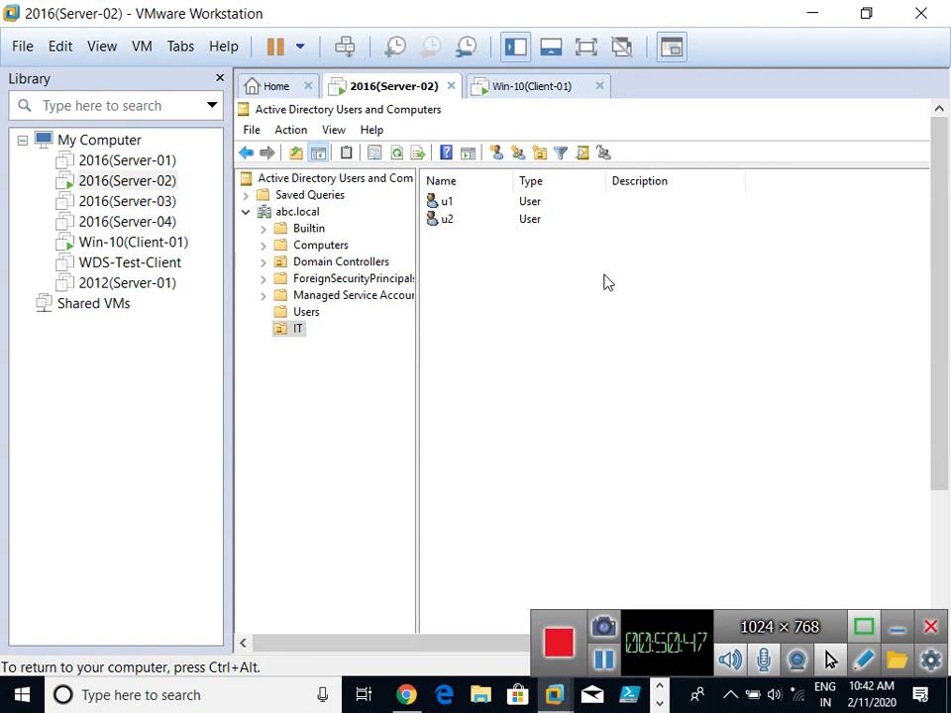
{"action": "key", "text": "super+r"}
{"action": "type", "text": "cmd"}
{"action": "key", "text": "Return"}
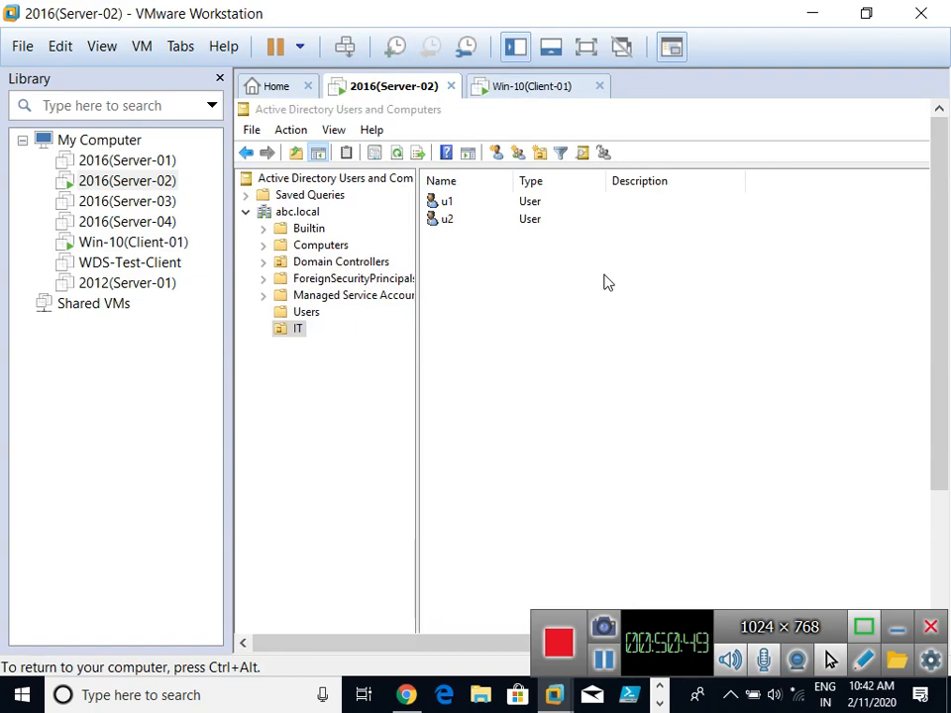
{"action": "type", "text": "ipc"}
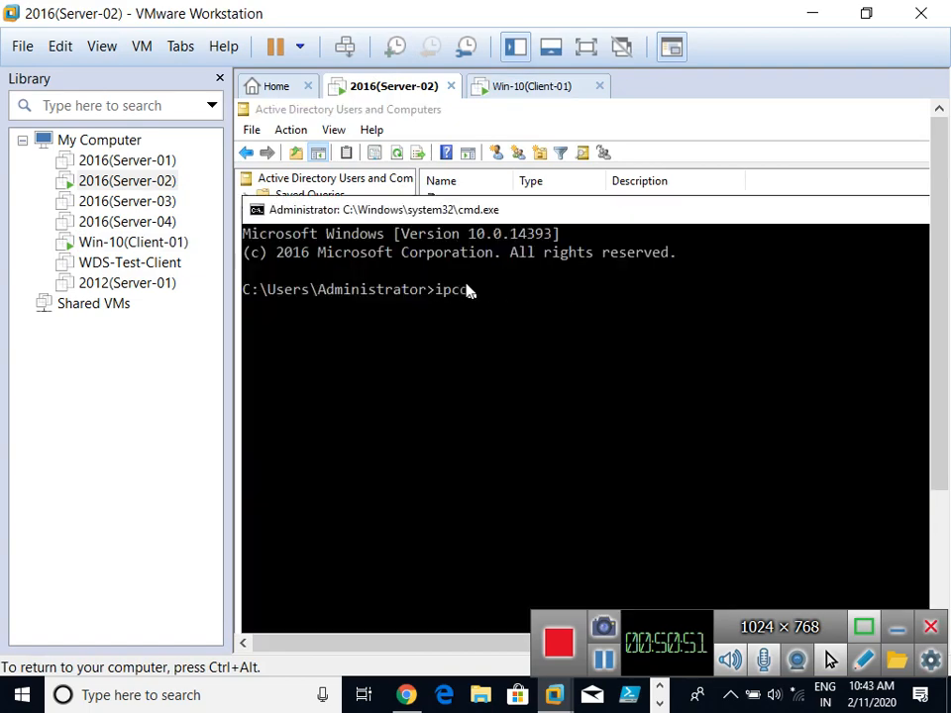
{"action": "type", "text": "onfig"}
{"action": "key", "text": "Return"}
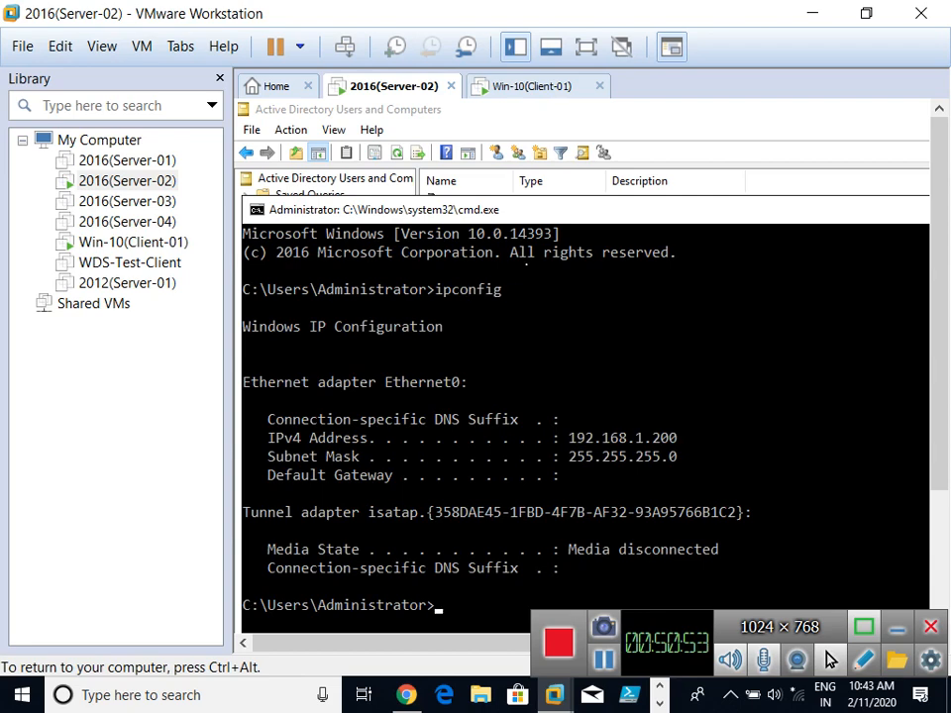
{"action": "left_click", "coordinate": [503, 89]}
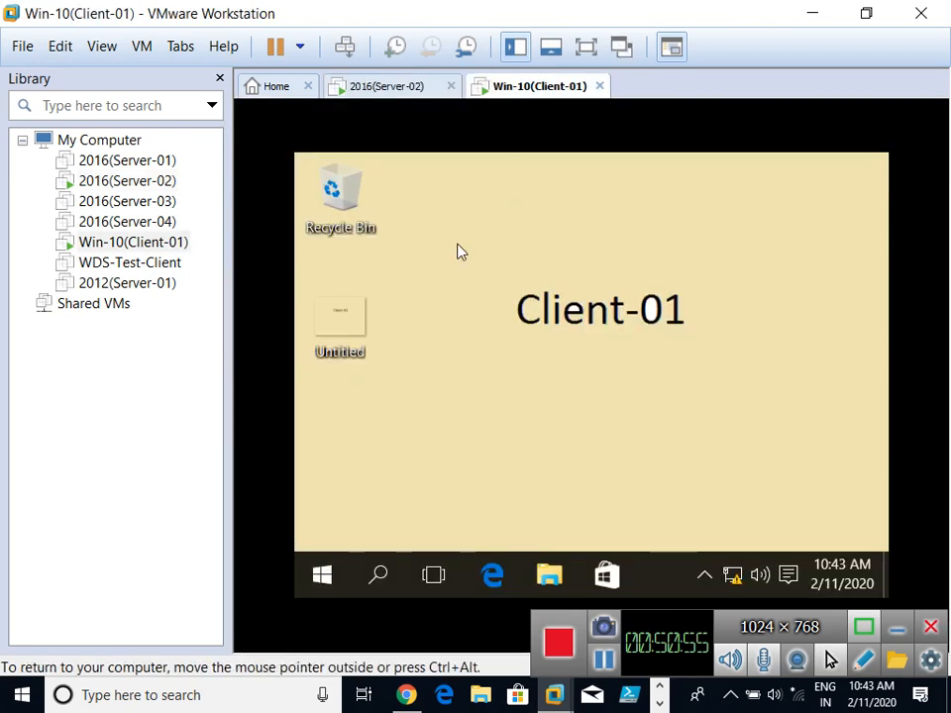
{"action": "key", "text": "super+e"}
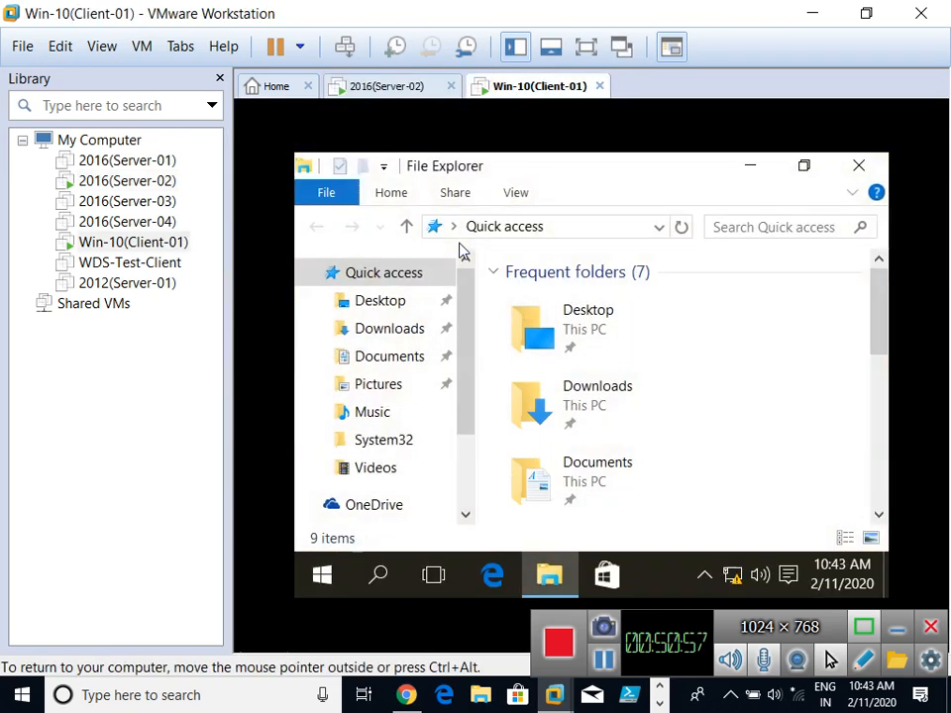
Step: Show the client VM full-screen and open the System properties of This PC
{"action": "left_click", "coordinate": [585, 47]}
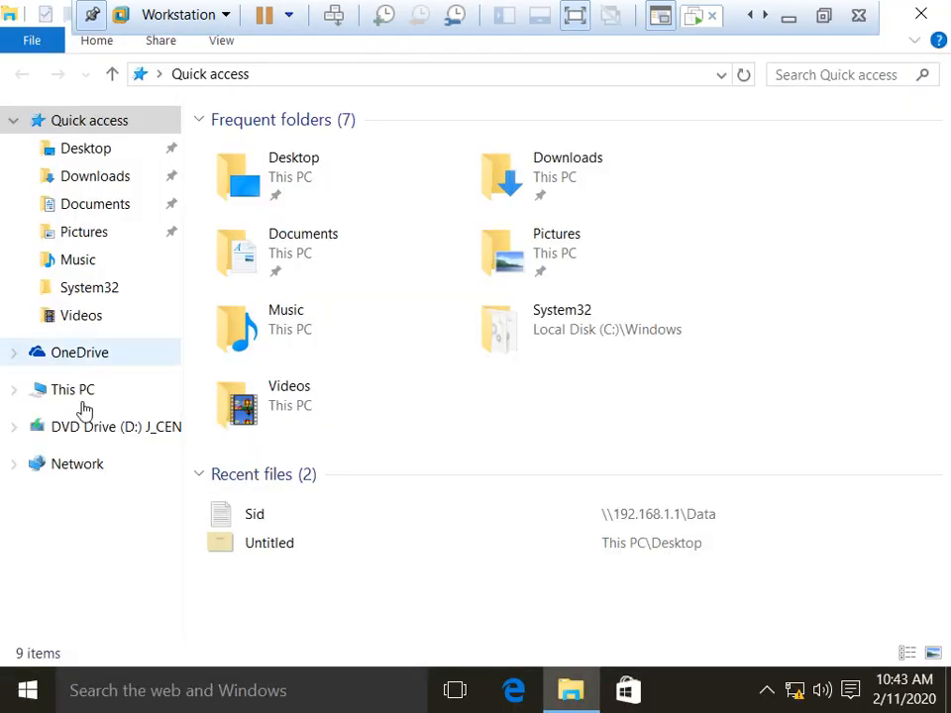
{"action": "right_click", "coordinate": [96, 398]}
{"action": "left_click", "coordinate": [177, 372]}
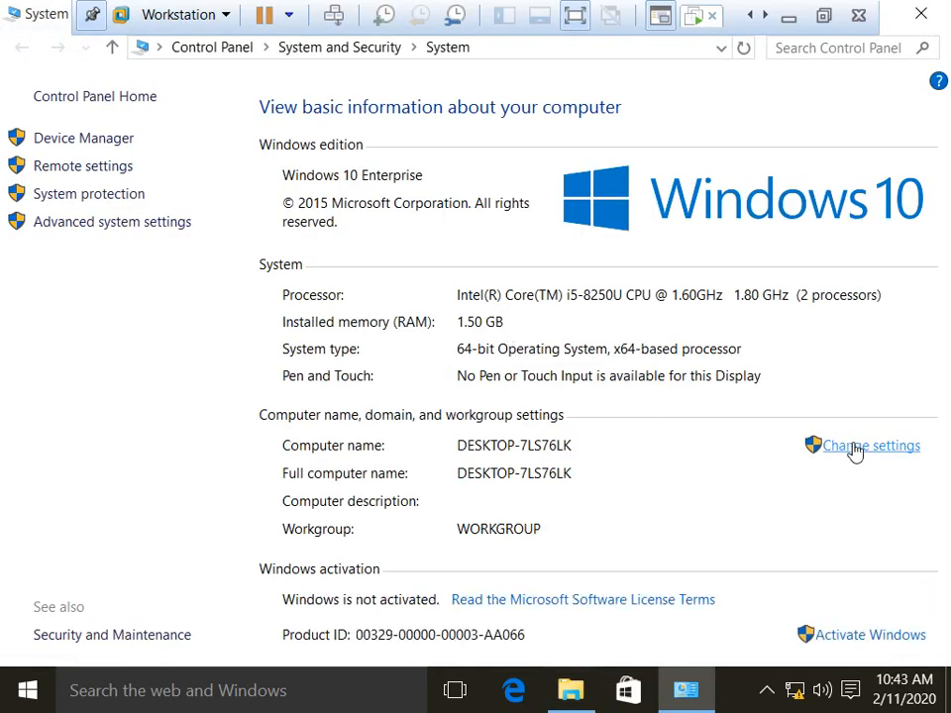
Step: Open the Network Connections window with ncpa.cpl
{"action": "key", "text": "super+r"}
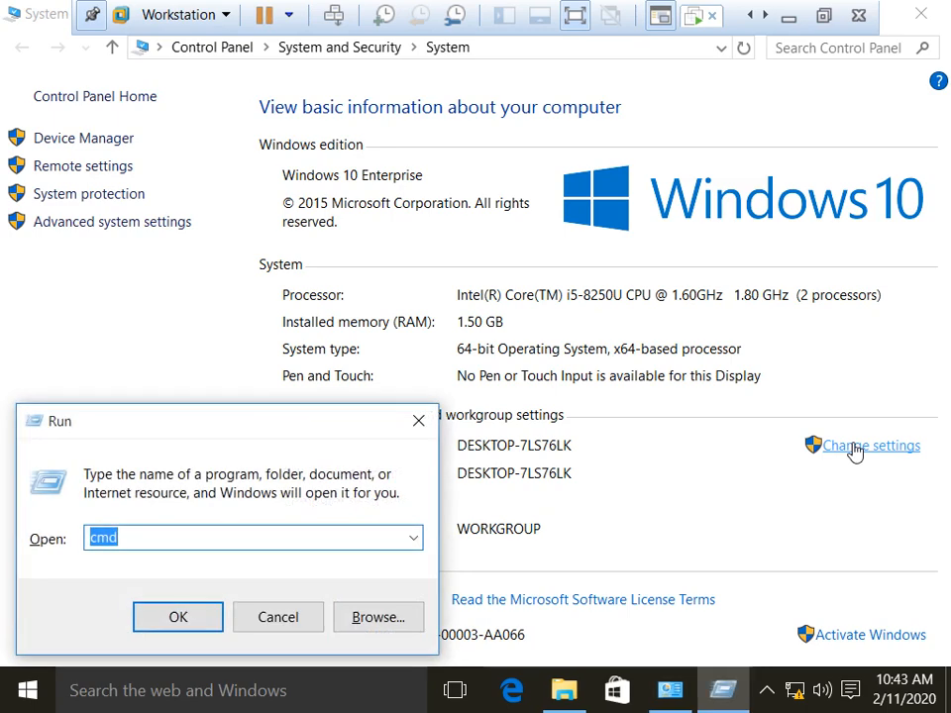
{"action": "type", "text": "ncps"}
{"action": "key", "text": "BackSpace"}
{"action": "key", "text": "BackSpace"}
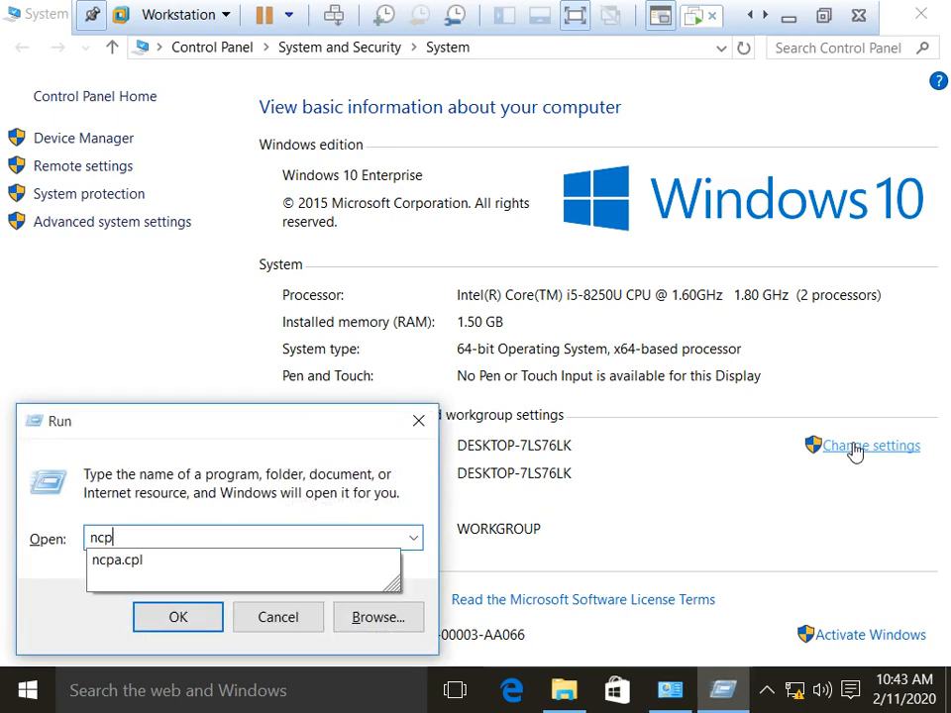
{"action": "type", "text": "a"}
{"action": "key", "text": "Down"}
{"action": "key", "text": "Return"}
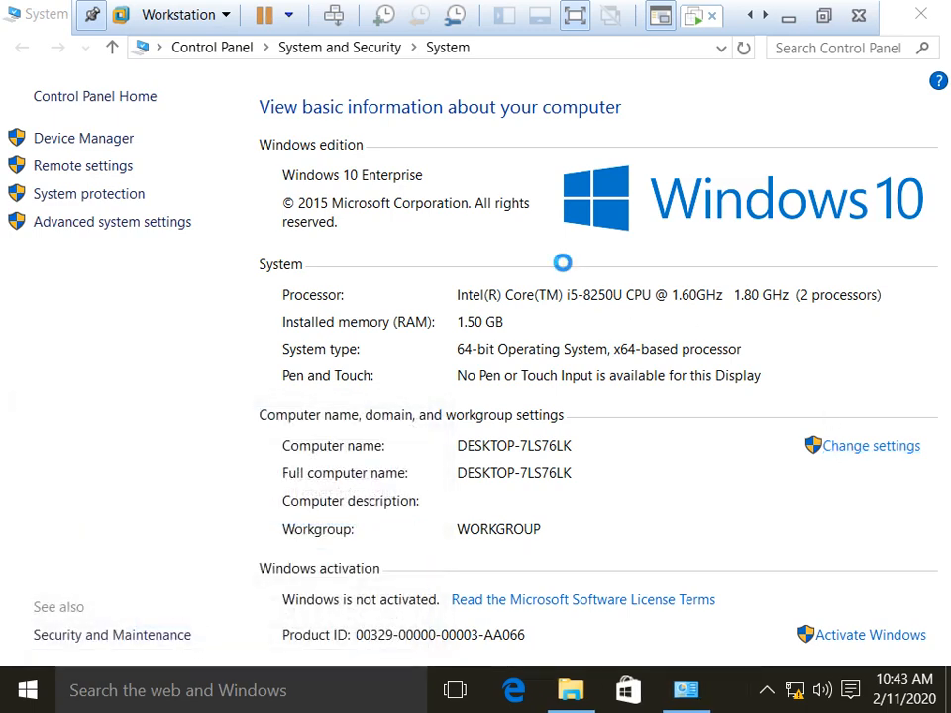
Step: Clear the alternate DNS server address in Ethernet0's IPv4 settings and confirm
{"action": "right_click", "coordinate": [103, 138]}
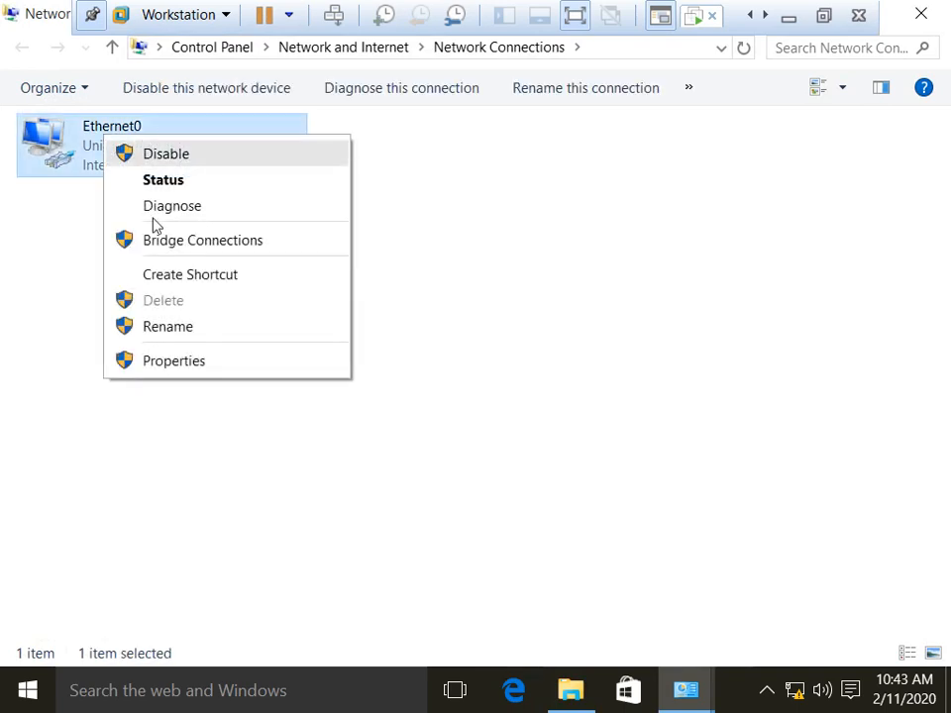
{"action": "left_click", "coordinate": [185, 362]}
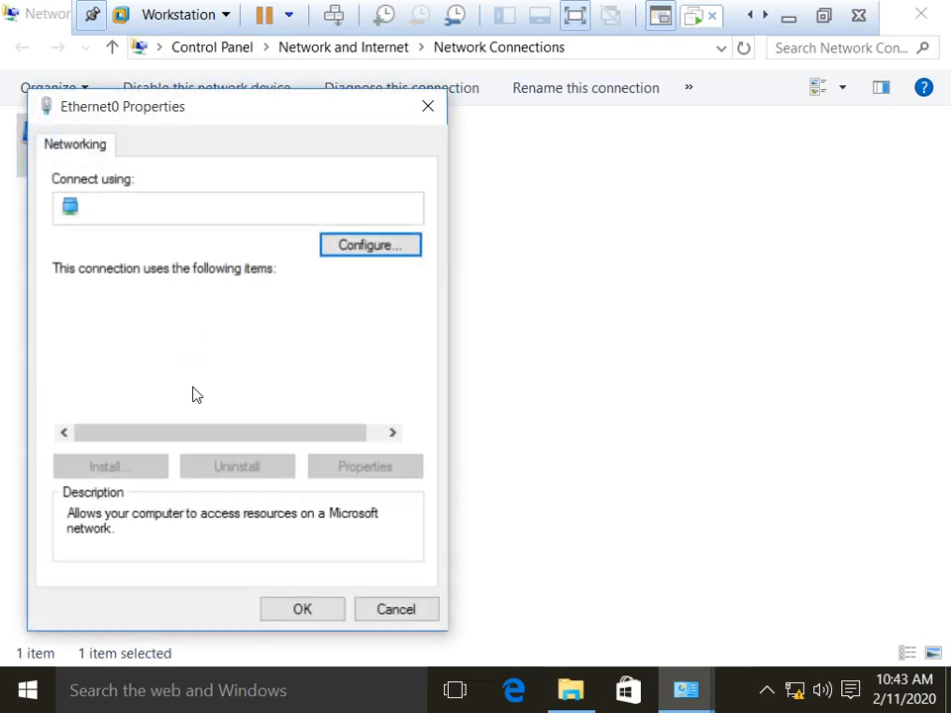
{"action": "double_click", "coordinate": [212, 394]}
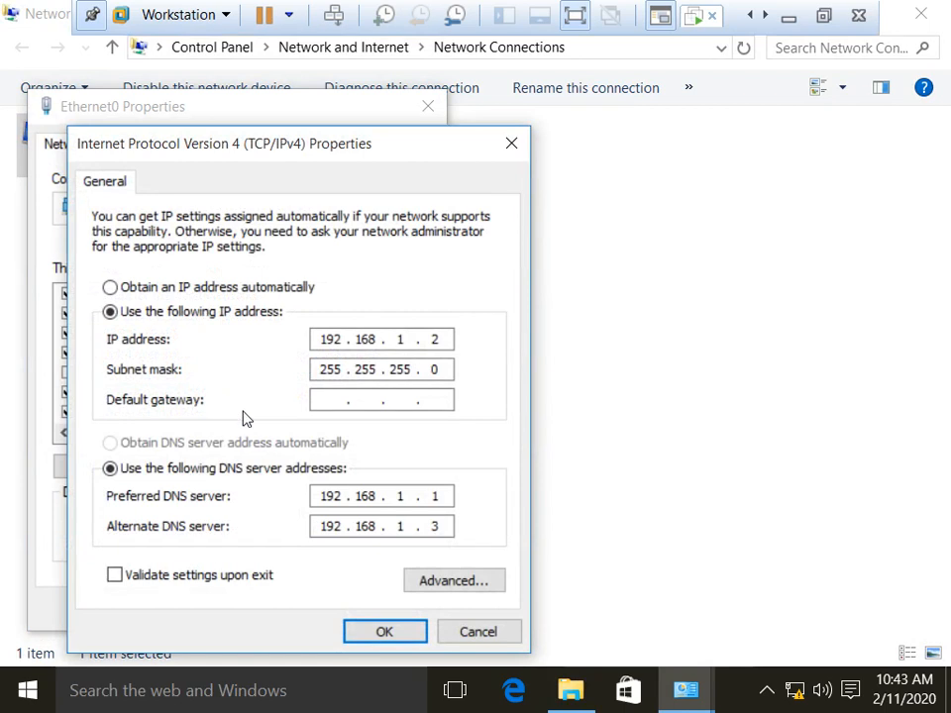
{"action": "type", "text": "00"}
{"action": "double_click", "coordinate": [442, 525]}
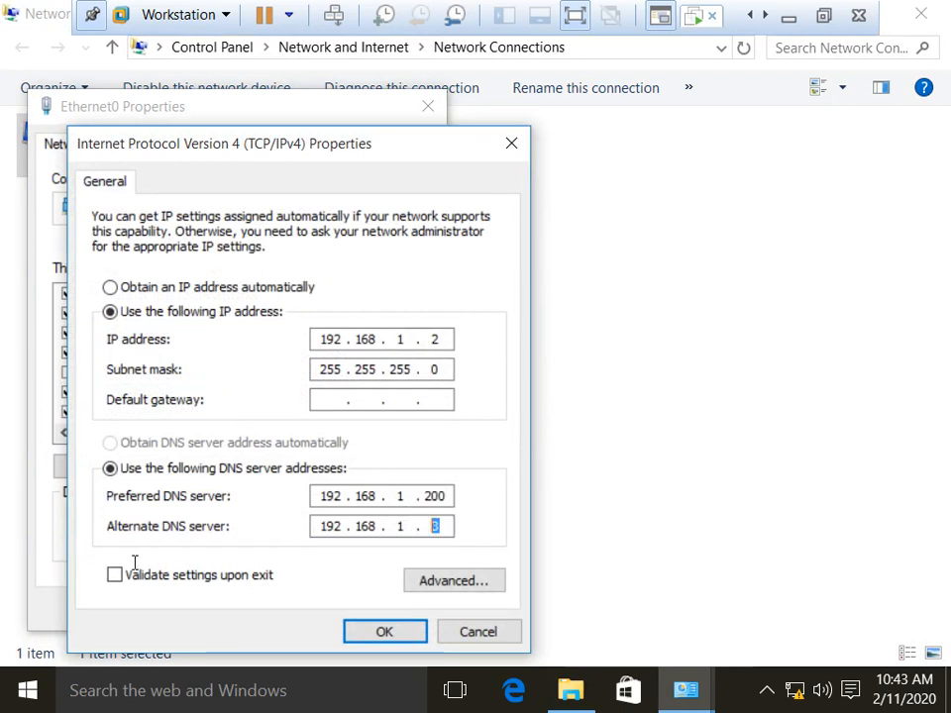
{"action": "key", "text": "BackSpace"}
{"action": "key", "text": "BackSpace"}
{"action": "key", "text": "BackSpace"}
{"action": "key", "text": "BackSpace"}
{"action": "key", "text": "BackSpace"}
{"action": "key", "text": "BackSpace"}
{"action": "key", "text": "BackSpace"}
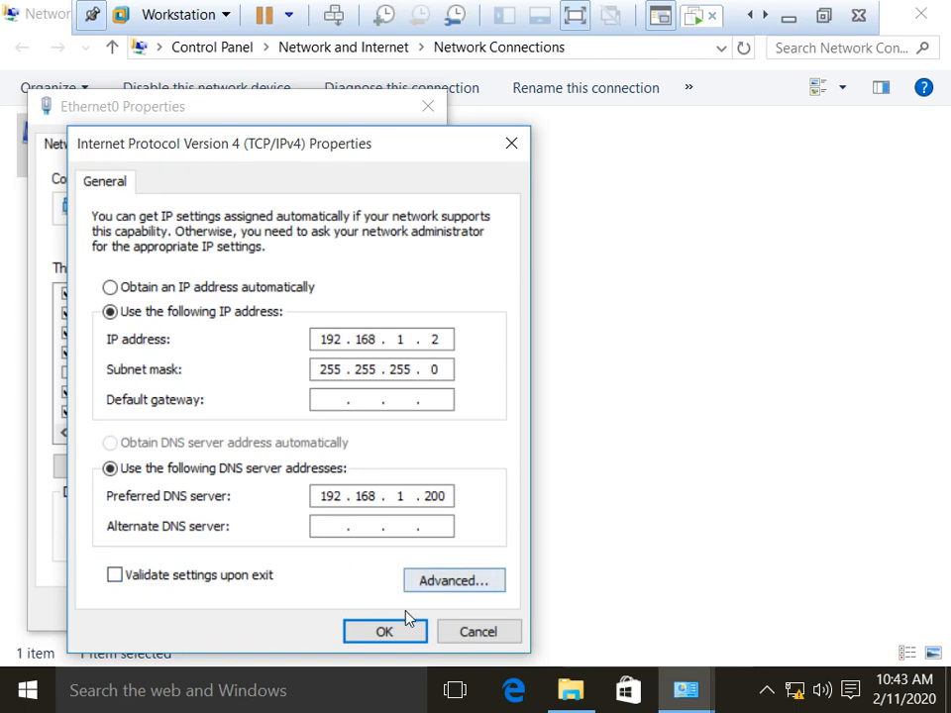
{"action": "left_click", "coordinate": [377, 635]}
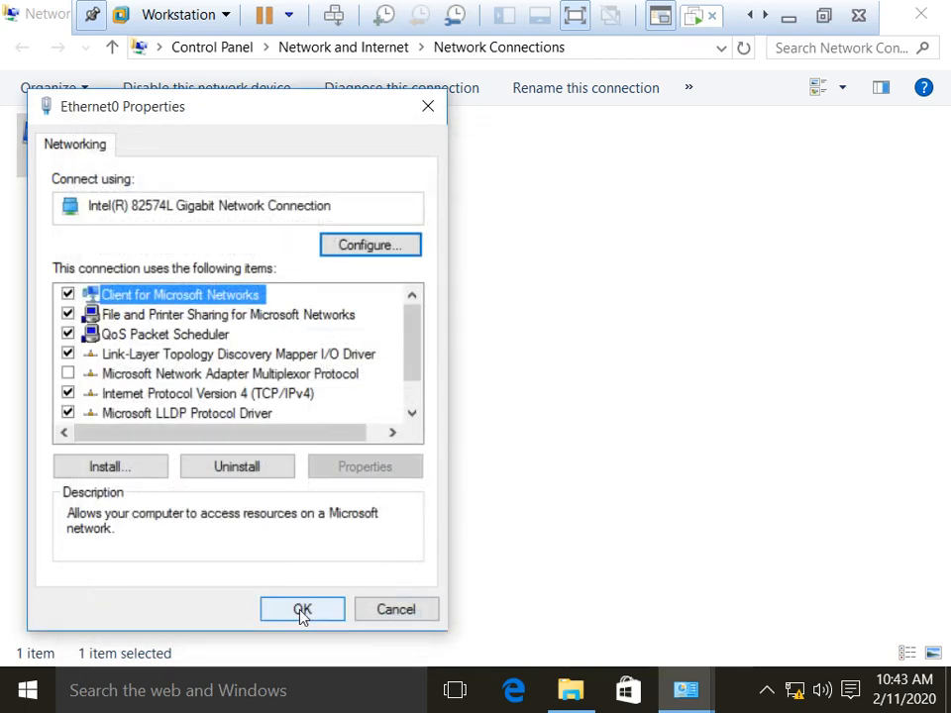
{"action": "left_click", "coordinate": [301, 608]}
Step: Verify Ethernet0 uses IP 192.168.1.2 and DNS 192.168.1.200, then close Network Connections
{"action": "right_click", "coordinate": [75, 151]}
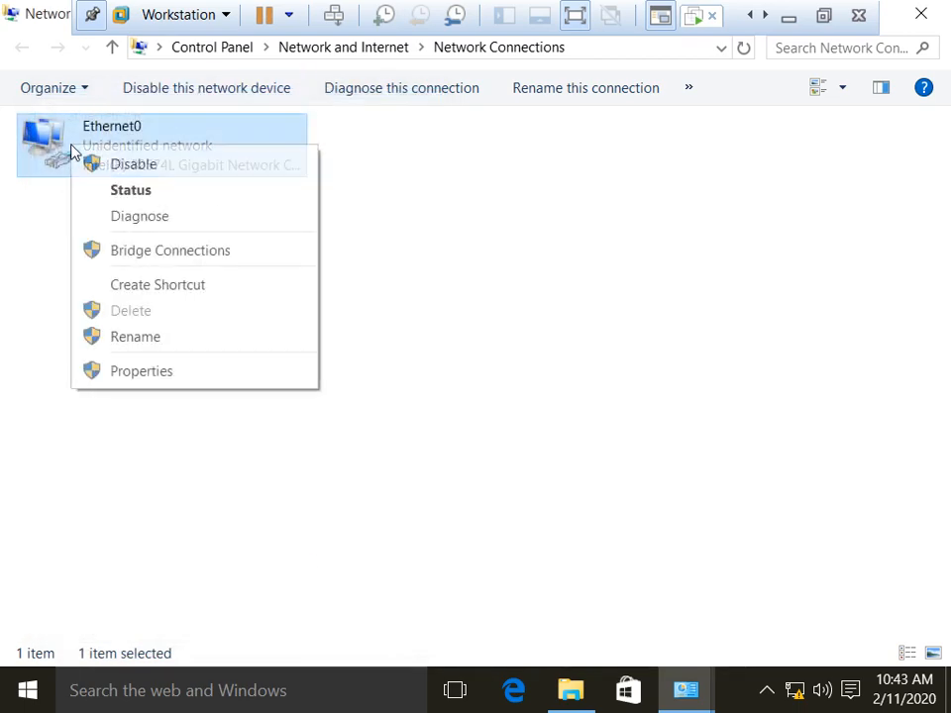
{"action": "left_click", "coordinate": [142, 370]}
{"action": "double_click", "coordinate": [242, 393]}
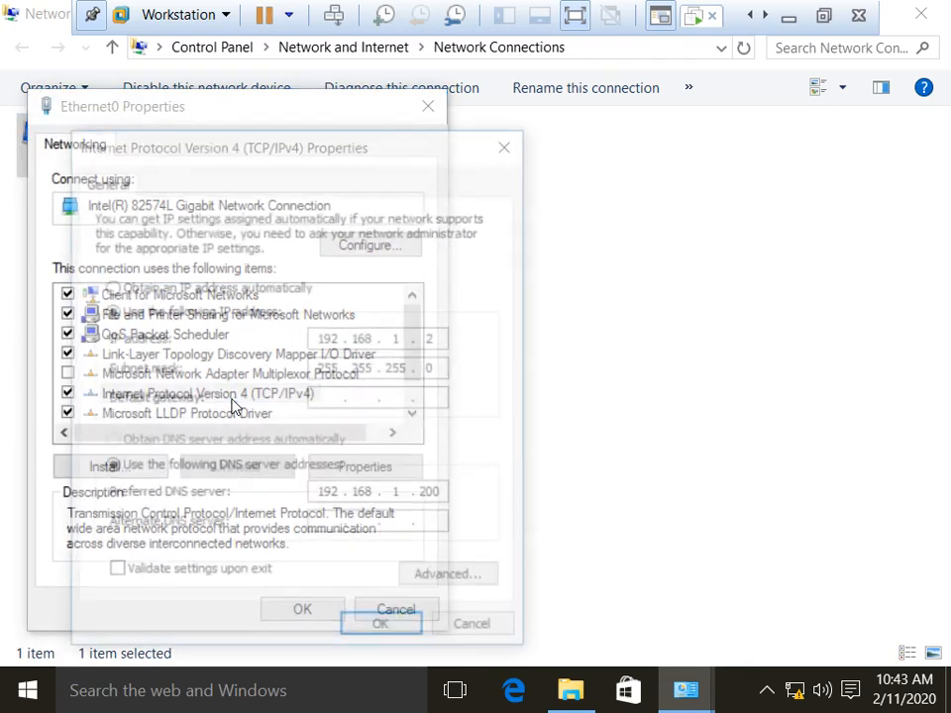
{"action": "left_click", "coordinate": [451, 584]}
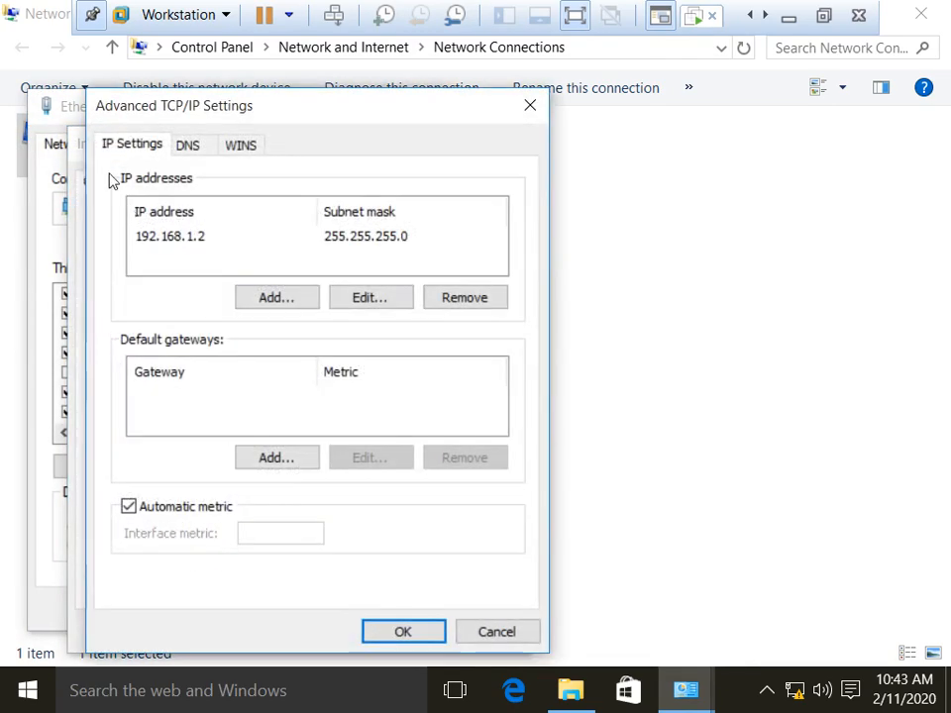
{"action": "left_click", "coordinate": [181, 144]}
{"action": "left_click", "coordinate": [125, 148]}
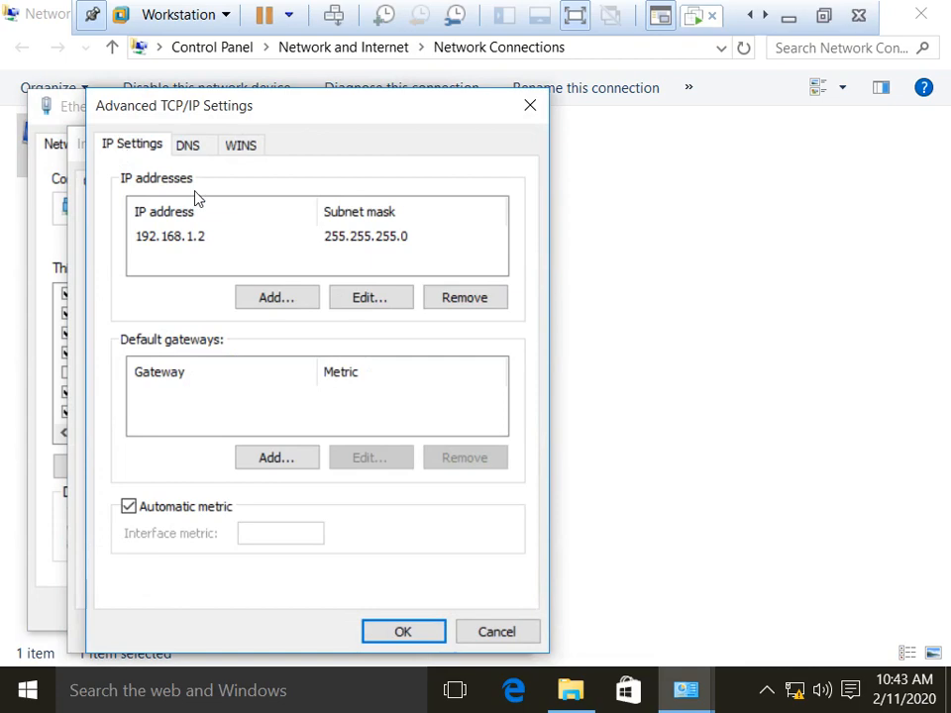
{"action": "left_click", "coordinate": [400, 639]}
{"action": "left_click", "coordinate": [377, 630]}
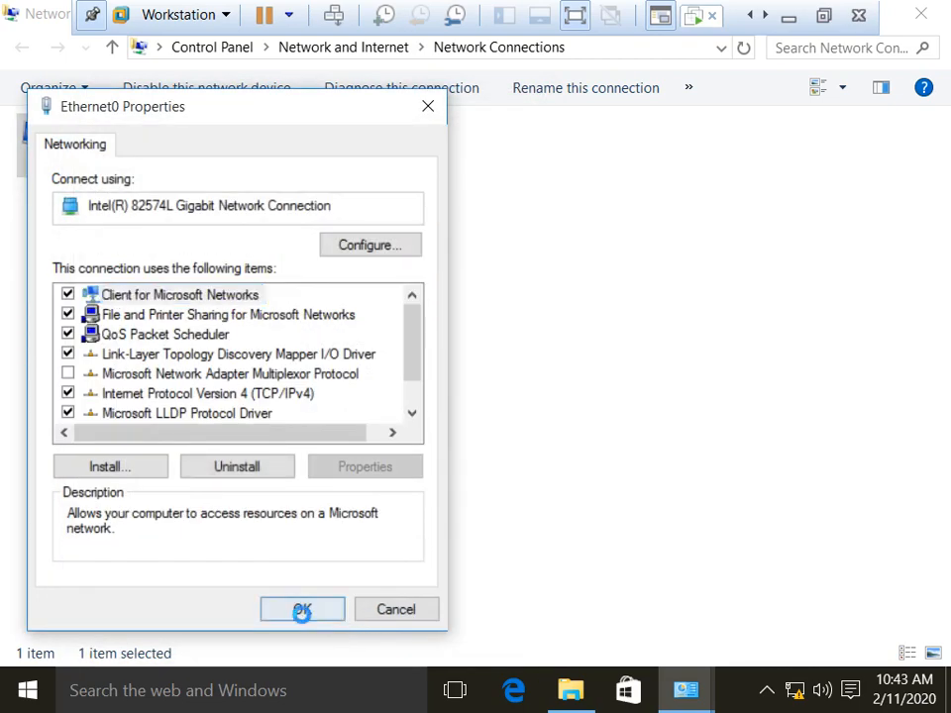
{"action": "left_click", "coordinate": [301, 618]}
{"action": "left_click", "coordinate": [919, 16]}
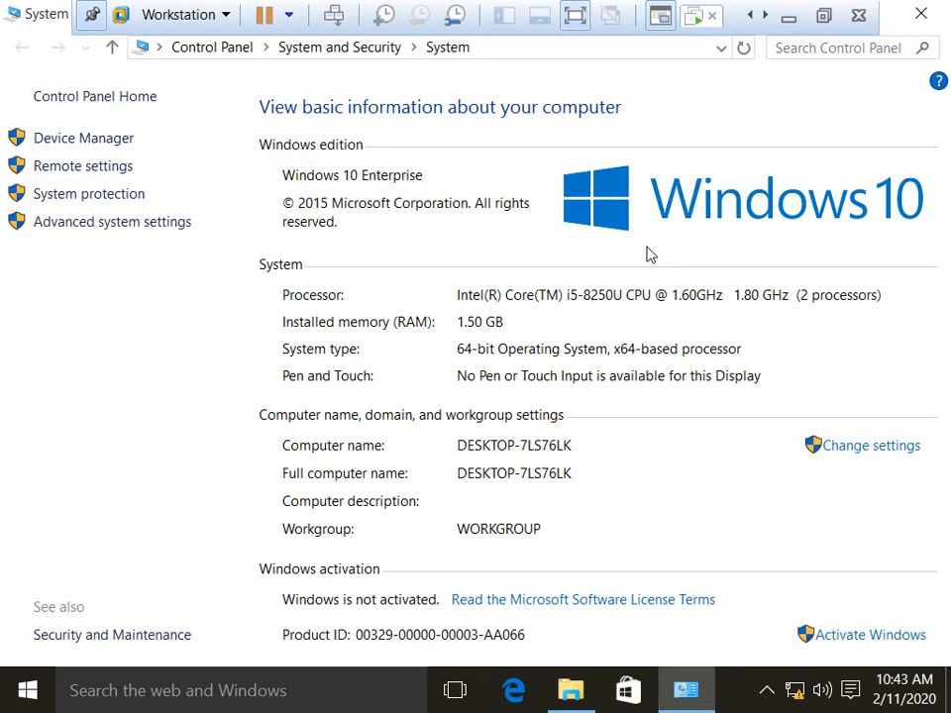
Step: Ping abc.local from a command prompt to confirm it answers
{"action": "key", "text": "super+r"}
{"action": "type", "text": "cmd"}
{"action": "key", "text": "Return"}
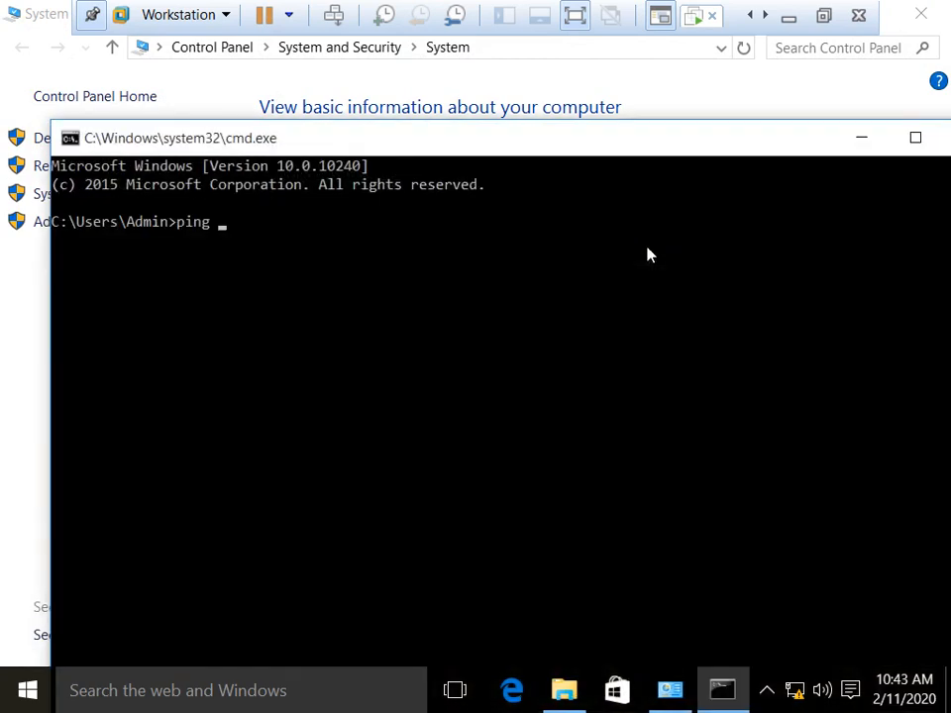
{"action": "type", "text": "ping abc.local"}
{"action": "key", "text": "Return"}
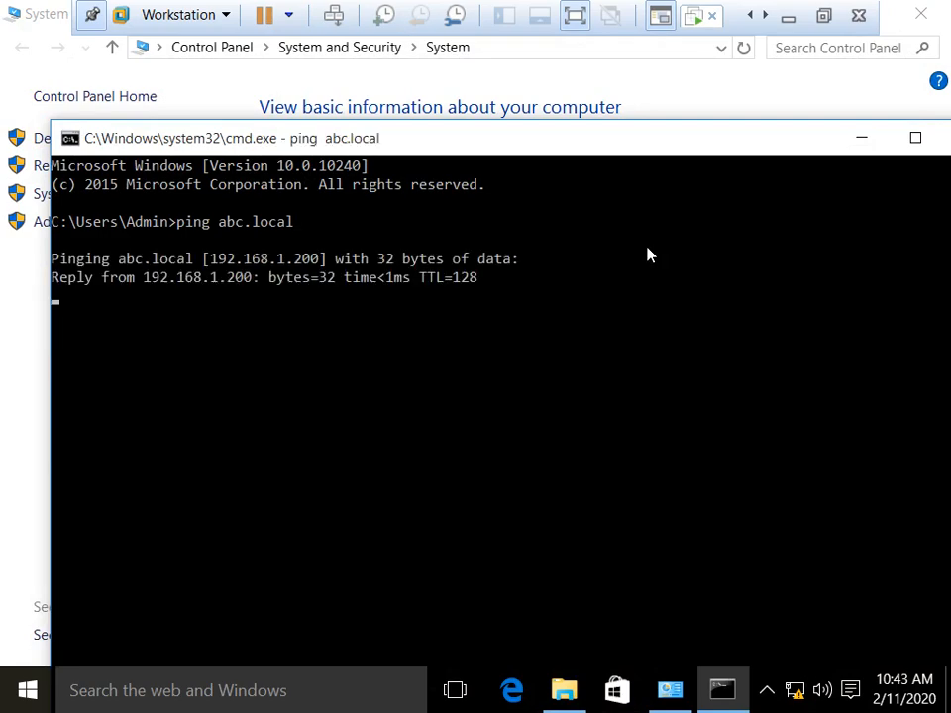
{"action": "double_click", "coordinate": [71, 138]}
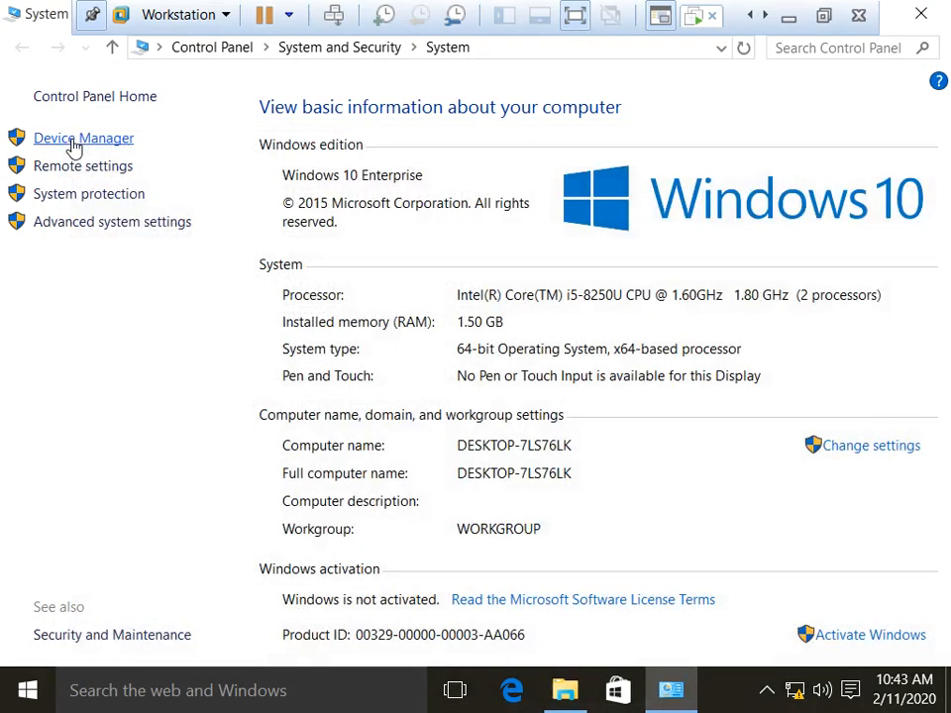
Step: Join the computer to the abc.local domain using the administrator credentials
{"action": "left_click", "coordinate": [841, 446]}
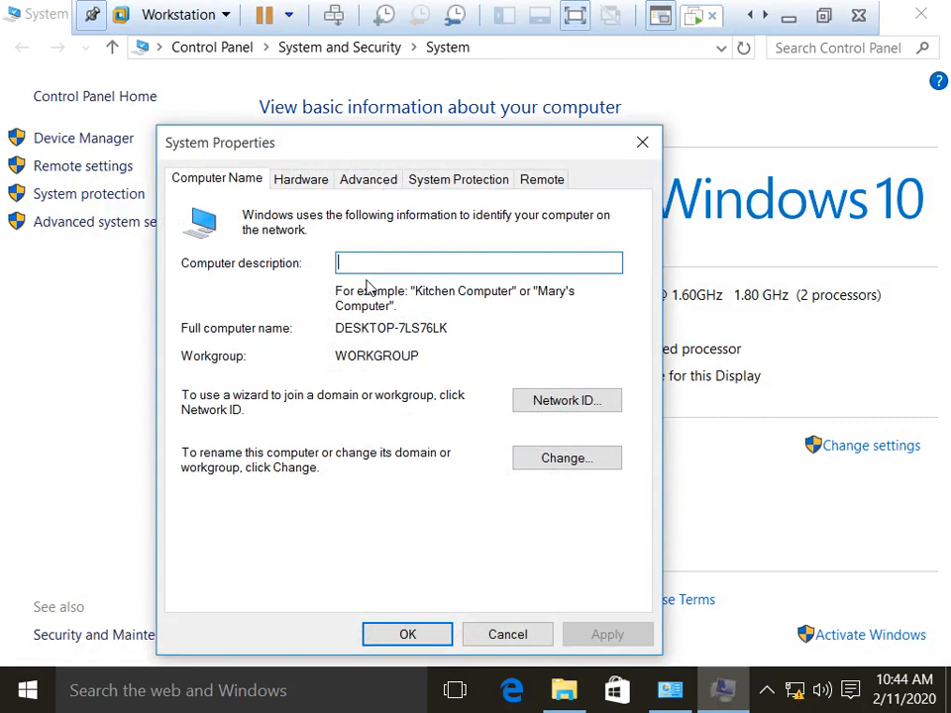
{"action": "left_click", "coordinate": [577, 455]}
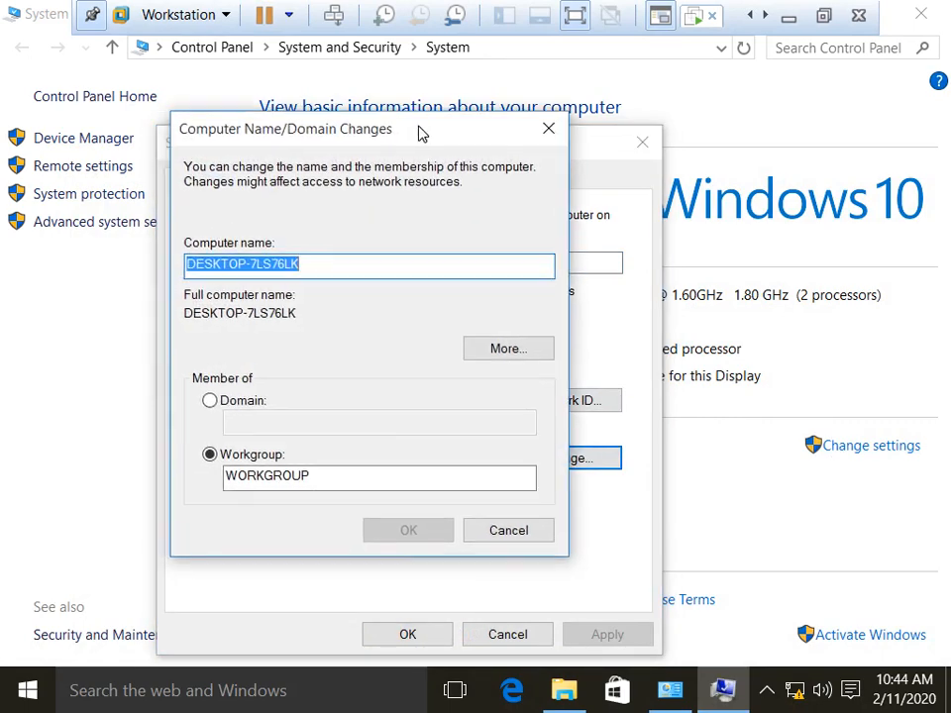
{"action": "left_click", "coordinate": [237, 401]}
{"action": "left_click", "coordinate": [271, 425]}
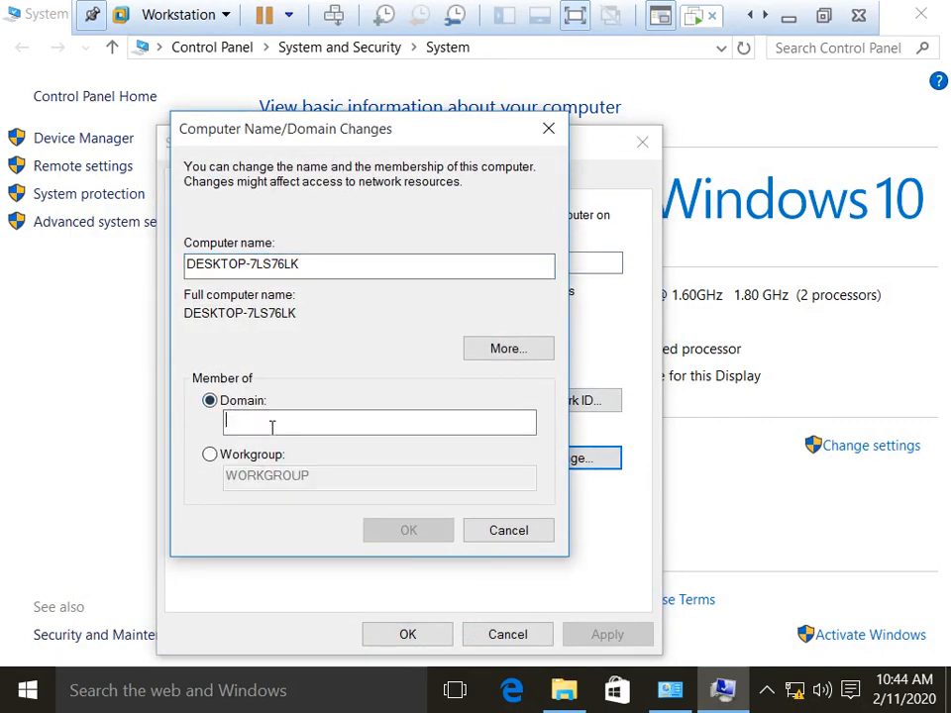
{"action": "type", "text": "abc.local"}
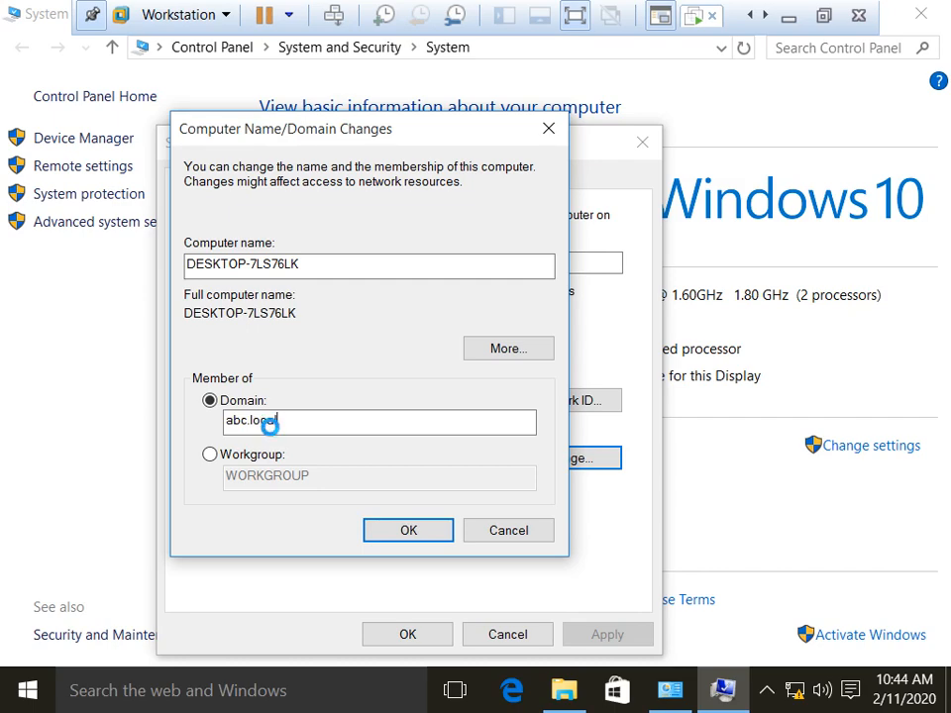
{"action": "type", "text": "administrator"}
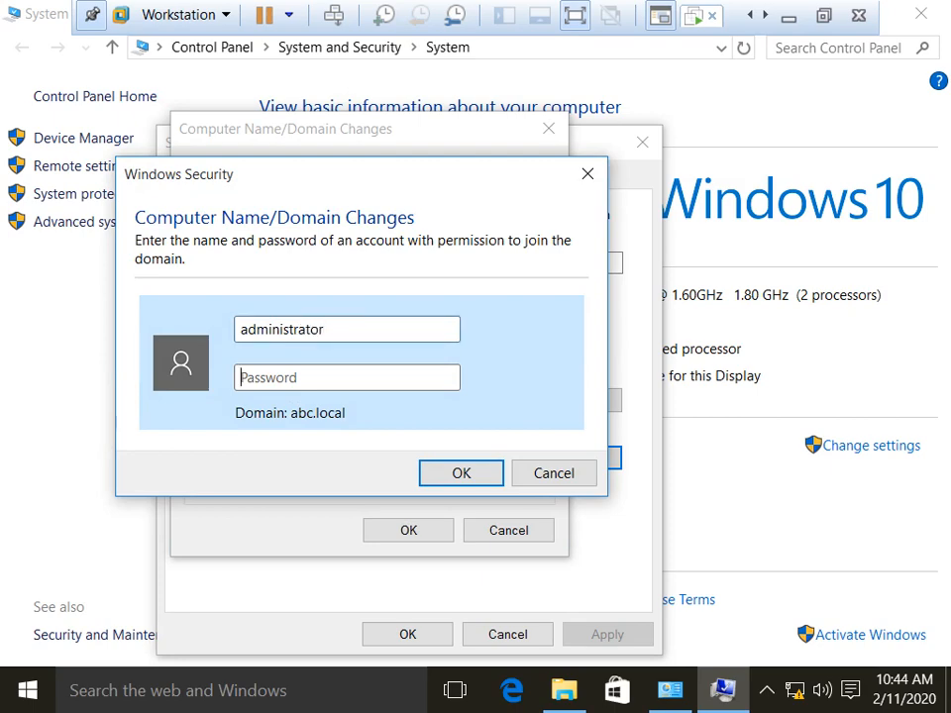
{"action": "type", "text": "•••"}
{"action": "key", "text": "Return"}
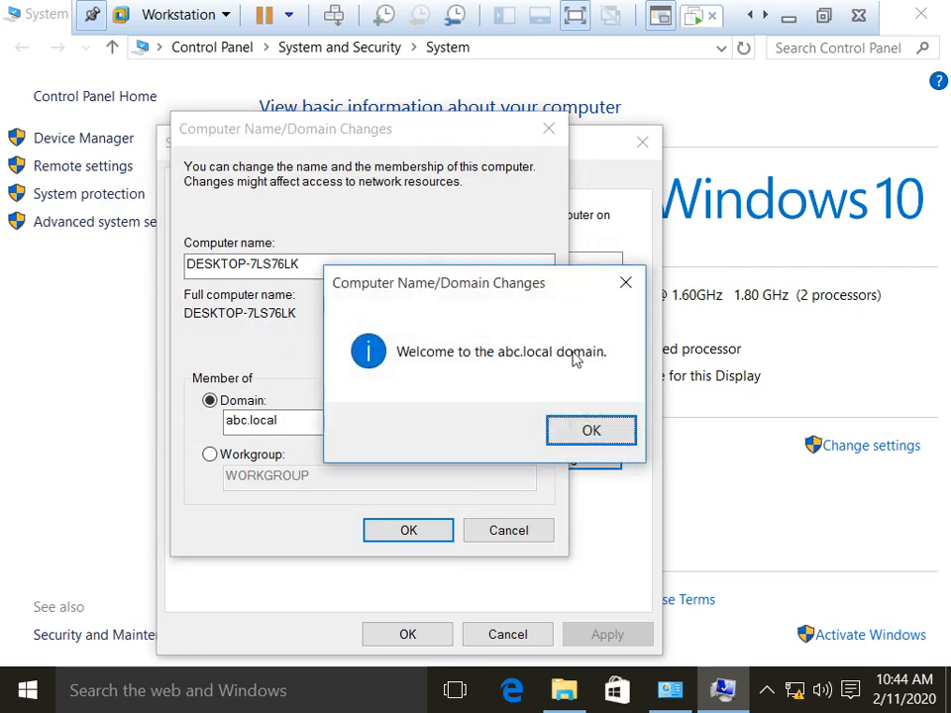
Step: Acknowledge the domain welcome and restart notices, then restart the client now
{"action": "left_click", "coordinate": [562, 432]}
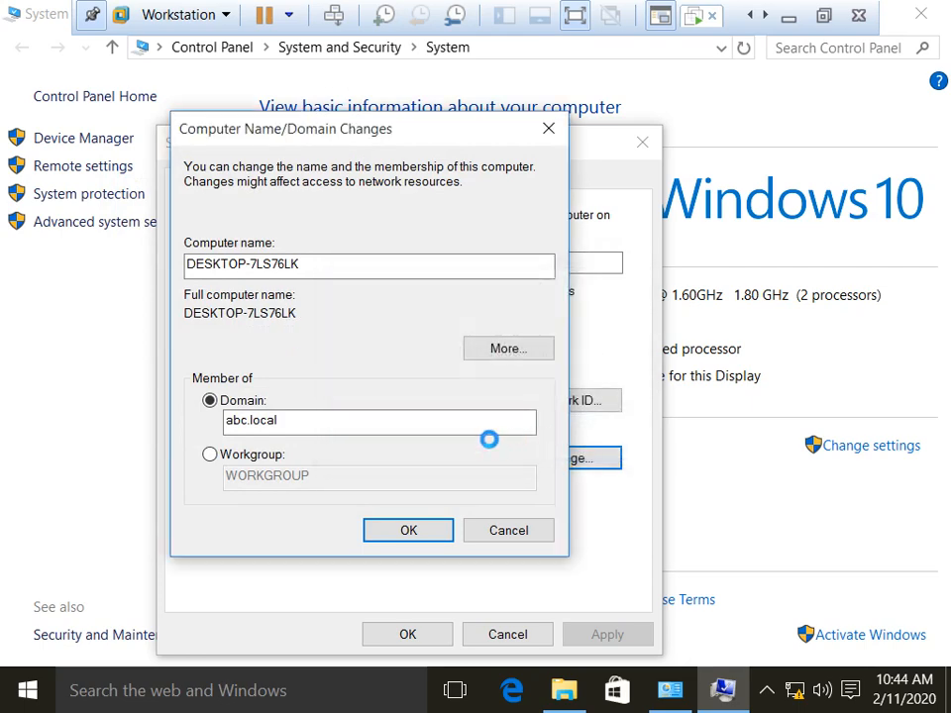
{"action": "left_click", "coordinate": [615, 381]}
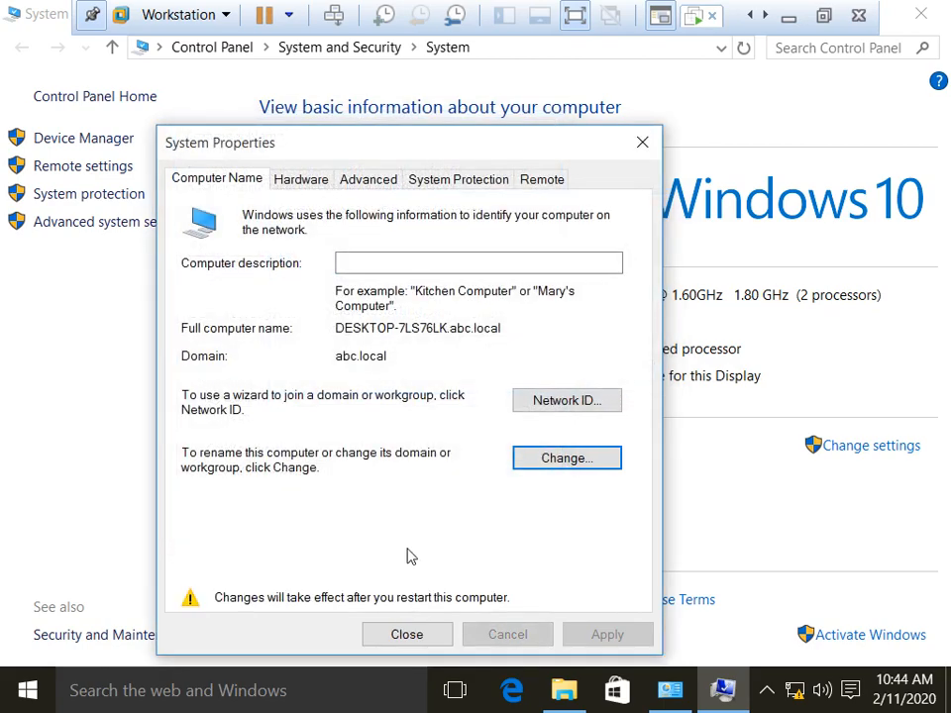
{"action": "left_click", "coordinate": [402, 634]}
{"action": "left_click", "coordinate": [495, 367]}
{"action": "left_click", "coordinate": [822, 16]}
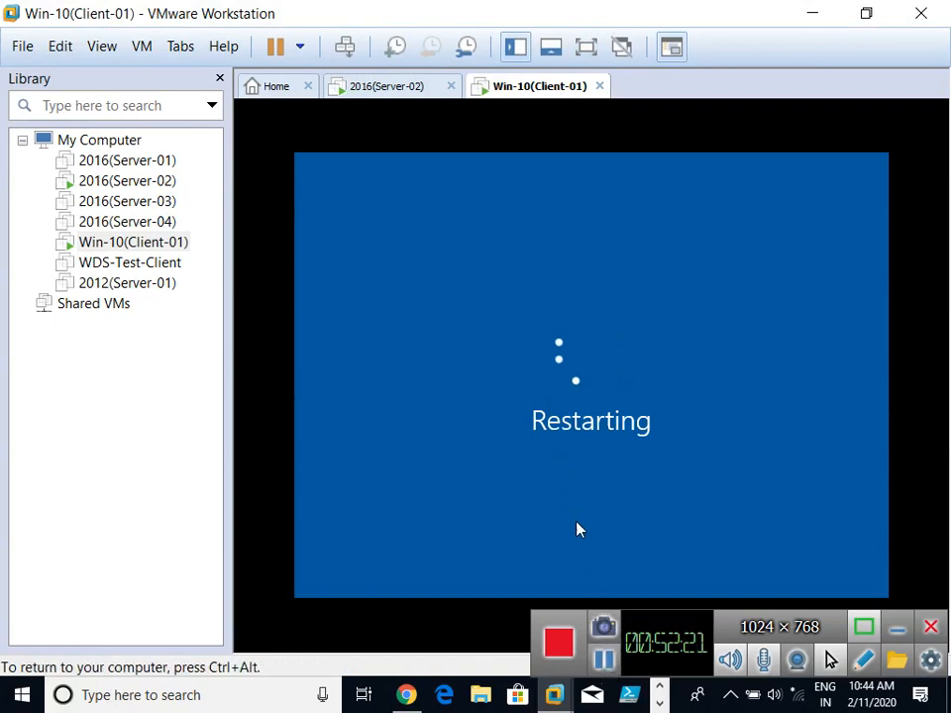
Step: Force the client to restart anyway, release input, and switch to the 2016(Server-02) VM
{"action": "left_click", "coordinate": [390, 514]}
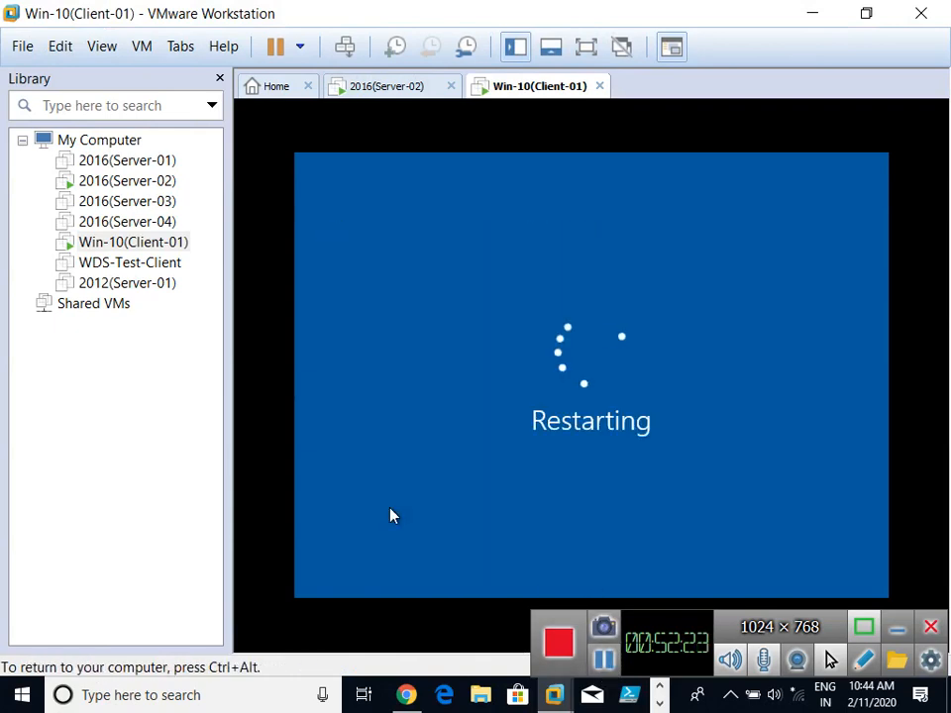
{"action": "left_click", "coordinate": [603, 661]}
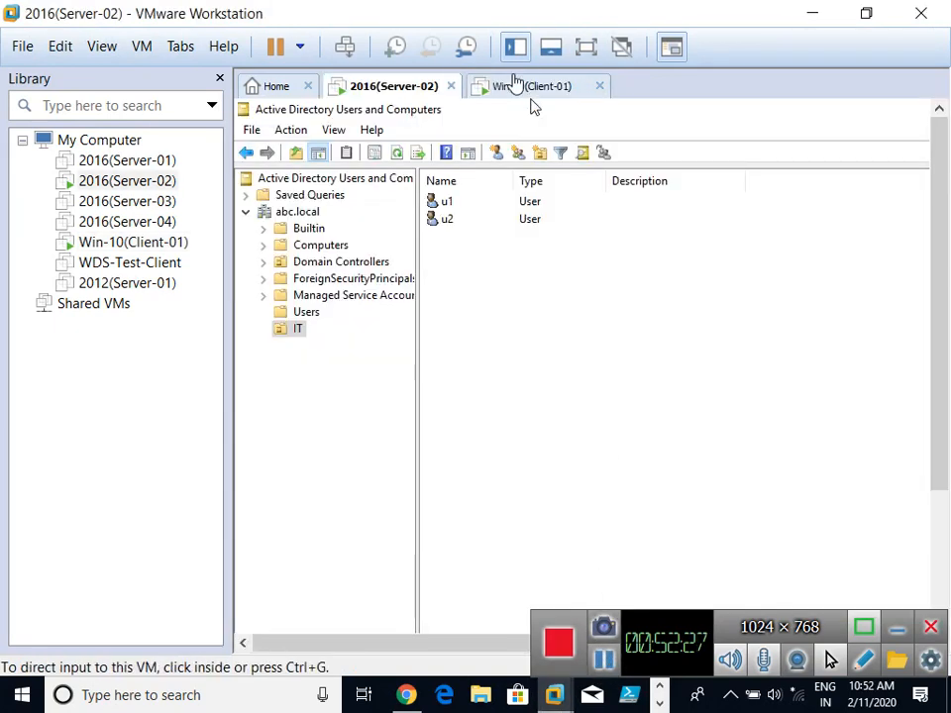
{"action": "left_click", "coordinate": [514, 86]}
{"action": "left_click", "coordinate": [617, 326]}
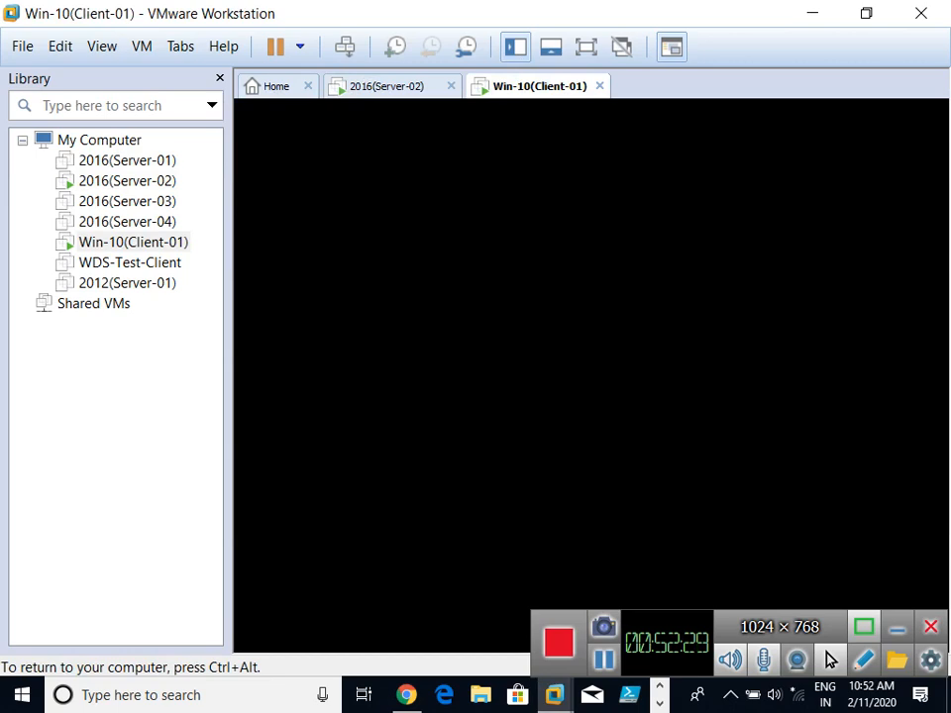
{"action": "key", "text": "ctrl+alt"}
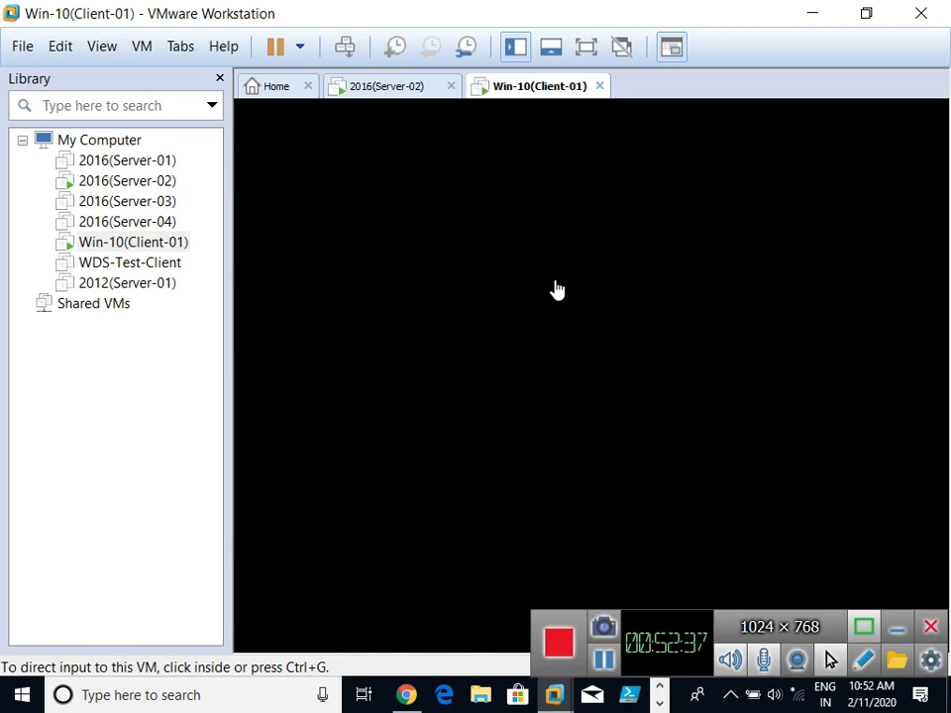
{"action": "left_click", "coordinate": [388, 88]}
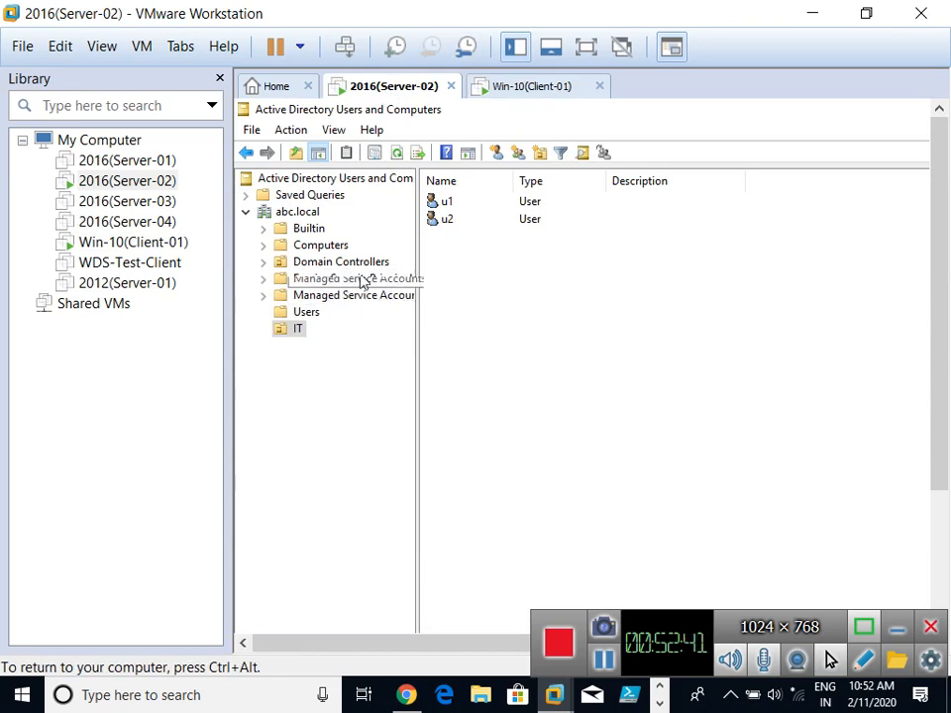
Step: Browse abc.local's computers and IT users, check the client's restart, then close the console
{"action": "left_click", "coordinate": [313, 246]}
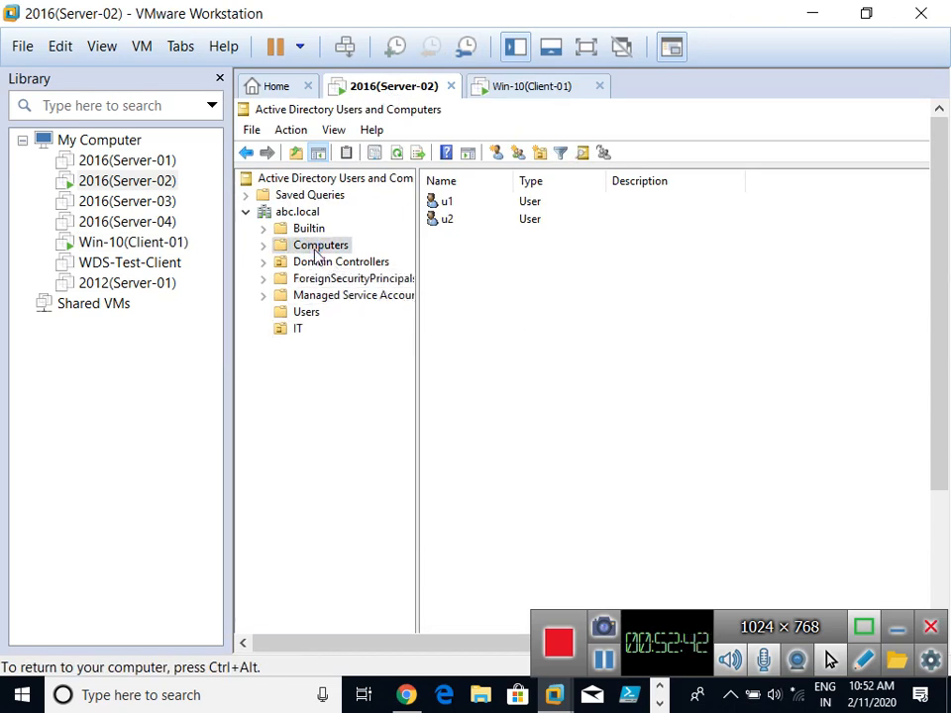
{"action": "double_click", "coordinate": [511, 181]}
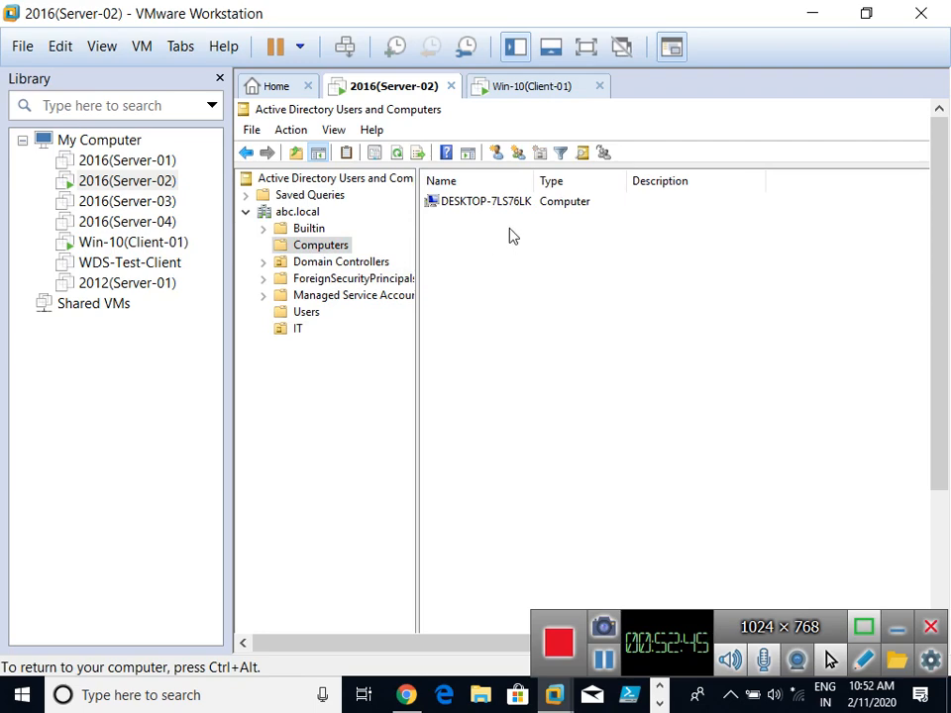
{"action": "left_click", "coordinate": [296, 330]}
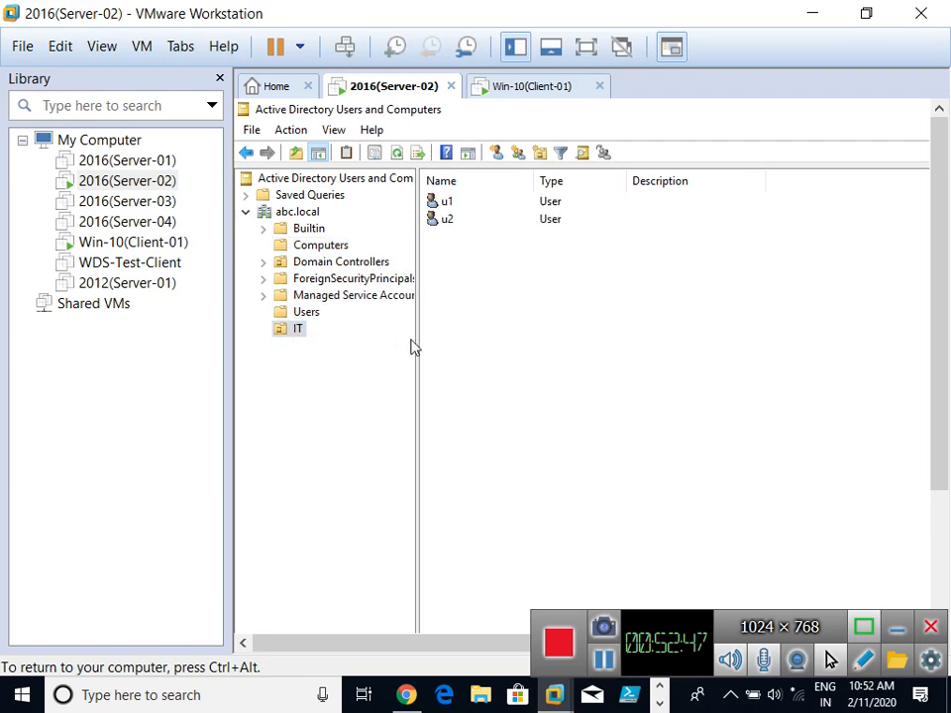
{"action": "left_click", "coordinate": [520, 86]}
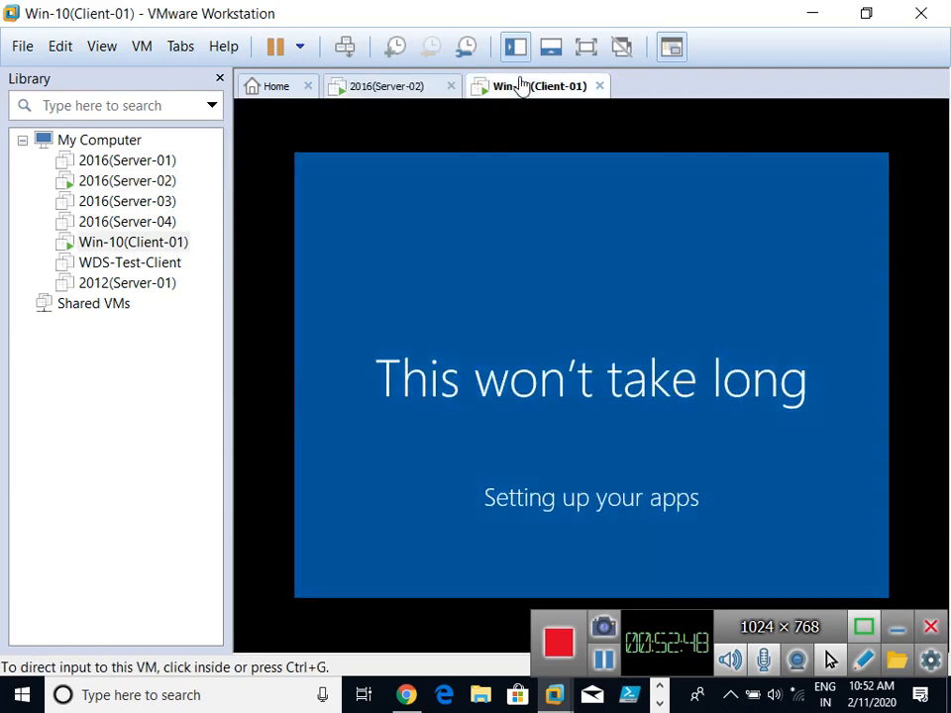
{"action": "left_click", "coordinate": [414, 89]}
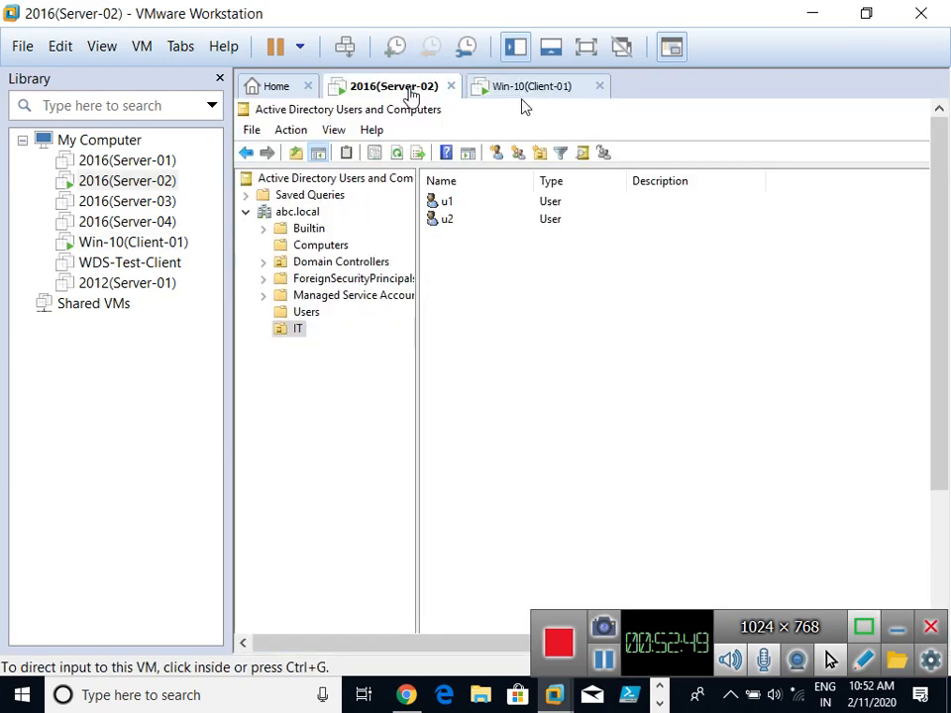
{"action": "left_click", "coordinate": [583, 50]}
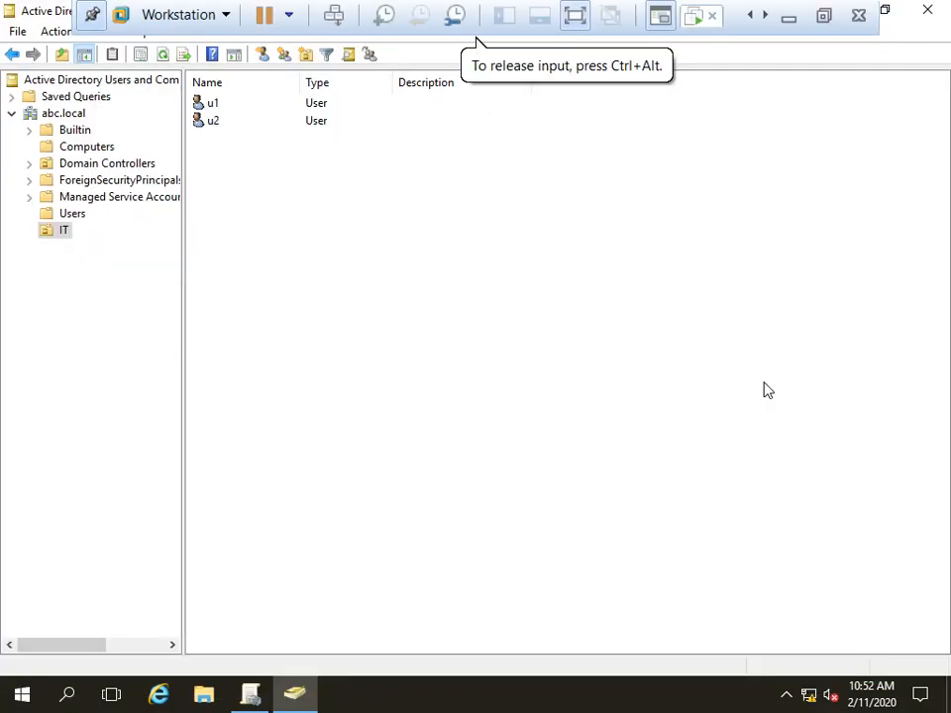
{"action": "left_click", "coordinate": [927, 9]}
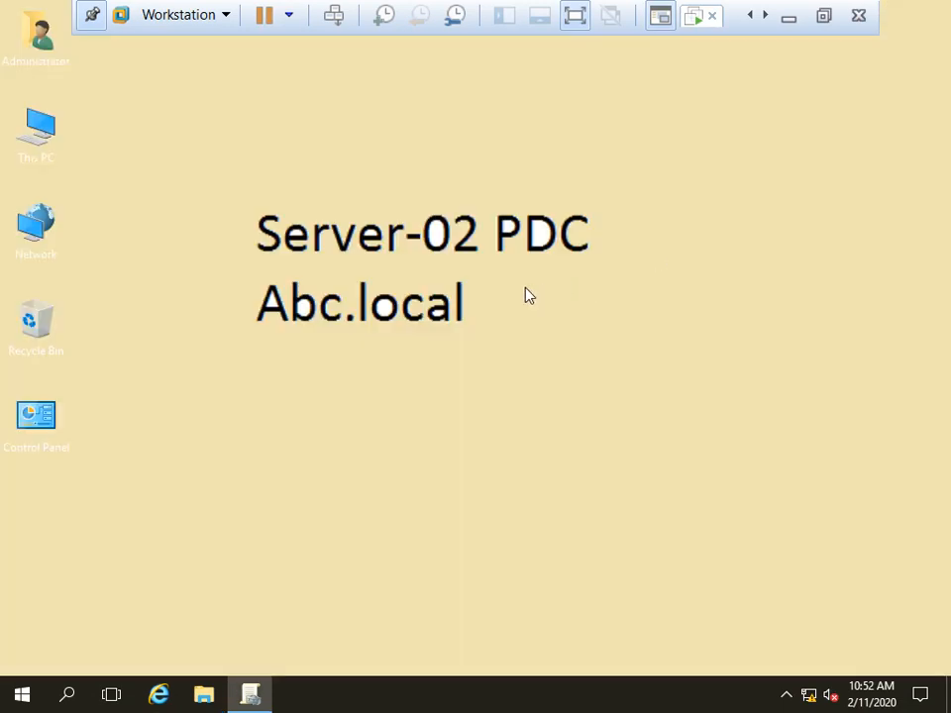
Step: Reopen Active Directory Users and Computers via dsa.msc to confirm u1 and u2 in IT
{"action": "key", "text": "super+r"}
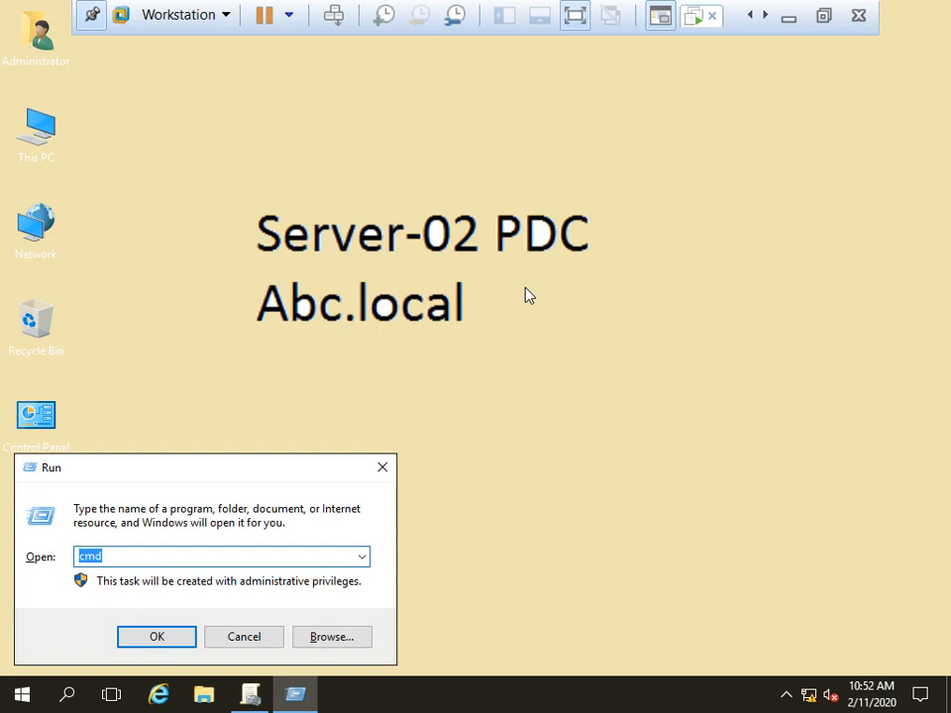
{"action": "type", "text": "dsa.msc"}
{"action": "key", "text": "Return"}
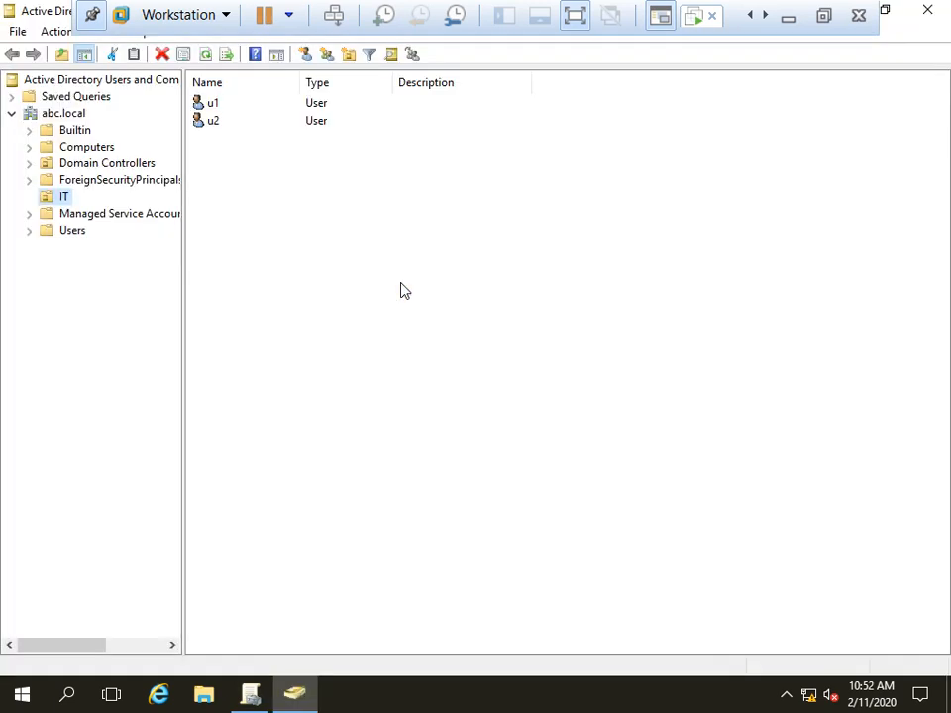
{"action": "left_click", "coordinate": [63, 198]}
{"action": "left_click", "coordinate": [924, 11]}
Step: Launch Group Policy Management with gpmc.msc
{"action": "key", "text": "super+r"}
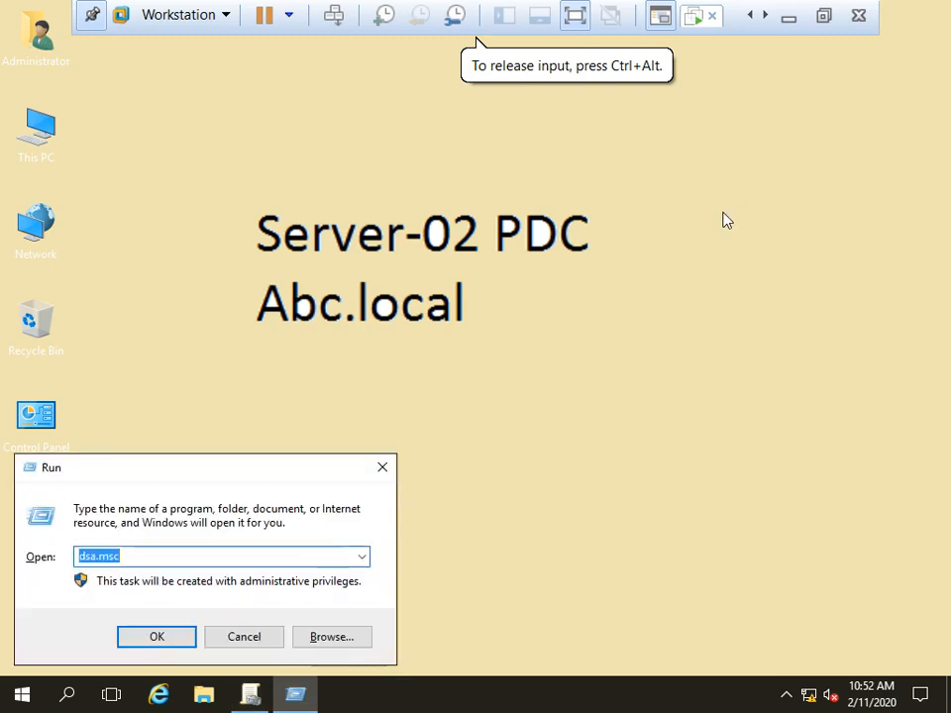
{"action": "type", "text": "gpmc"}
{"action": "key", "text": "Down"}
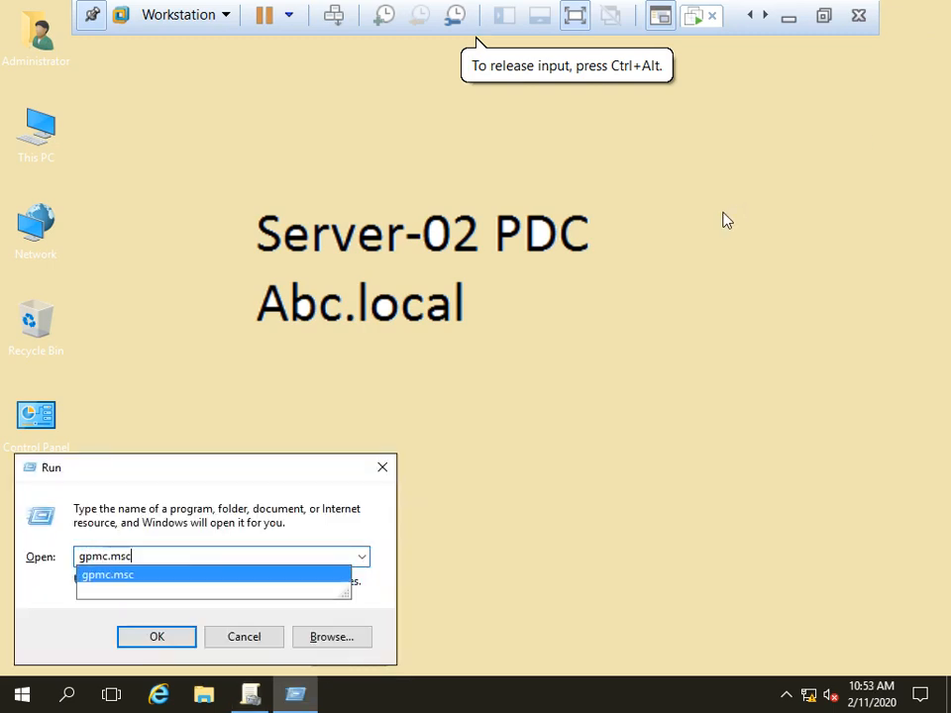
{"action": "key", "text": "Return"}
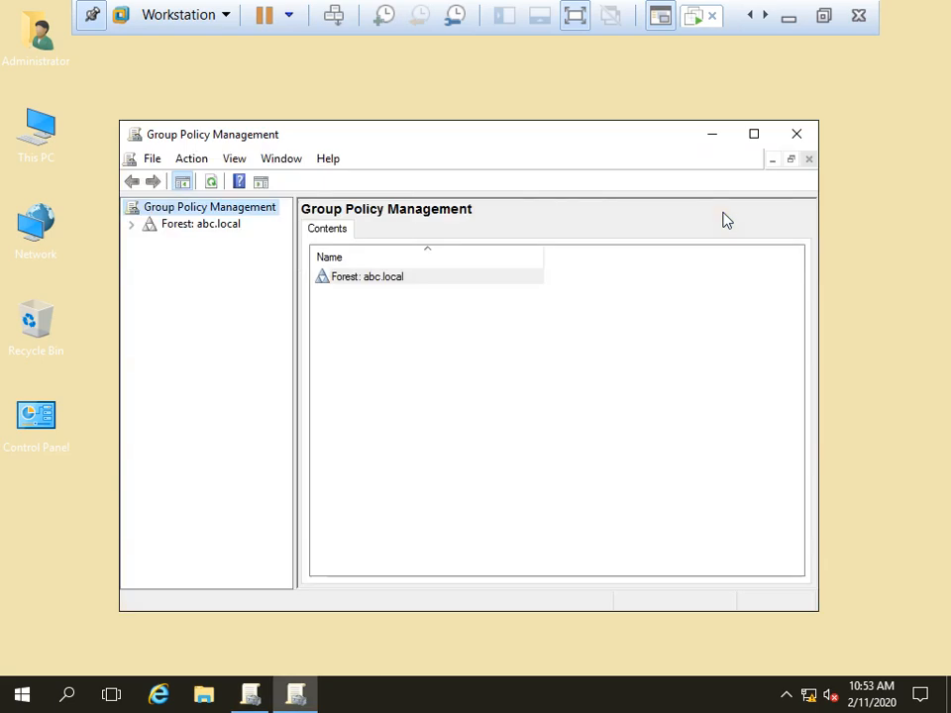
Step: Expand Forest > Domains > abc.local and enlarge the console to show policy-01's scope
{"action": "left_click_drag", "start_coordinate": [435, 140], "coordinate": [479, 89]}
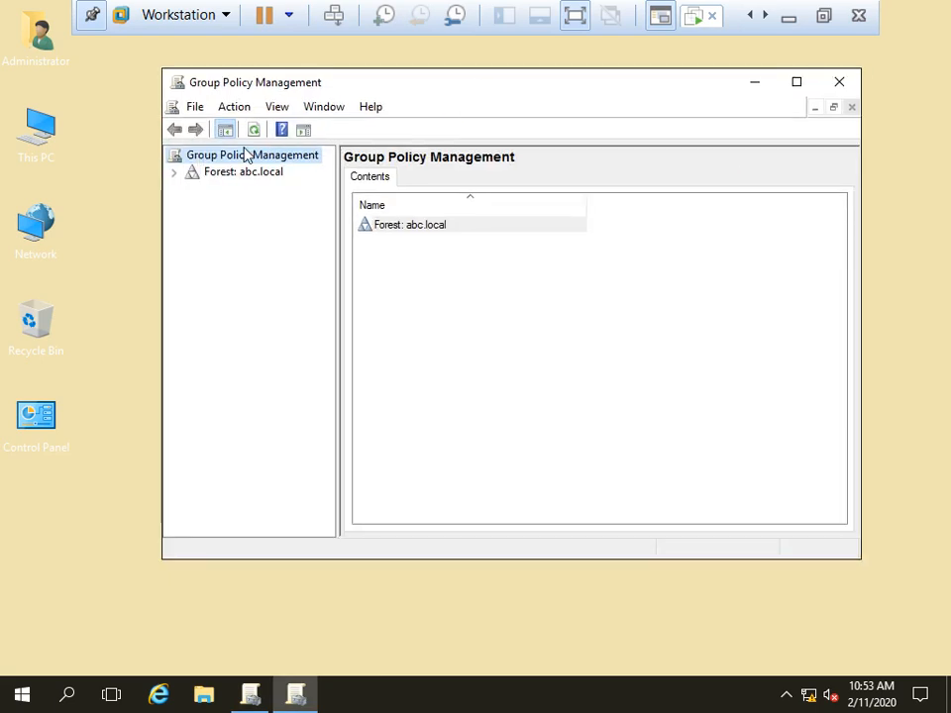
{"action": "left_click", "coordinate": [174, 172]}
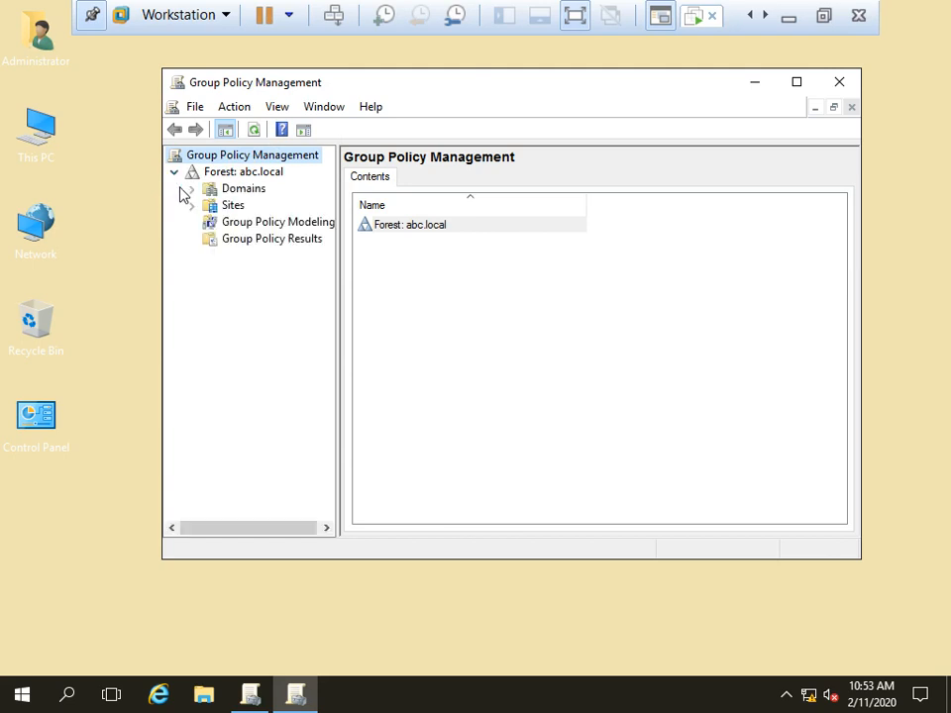
{"action": "left_click", "coordinate": [192, 188]}
{"action": "left_click", "coordinate": [209, 205]}
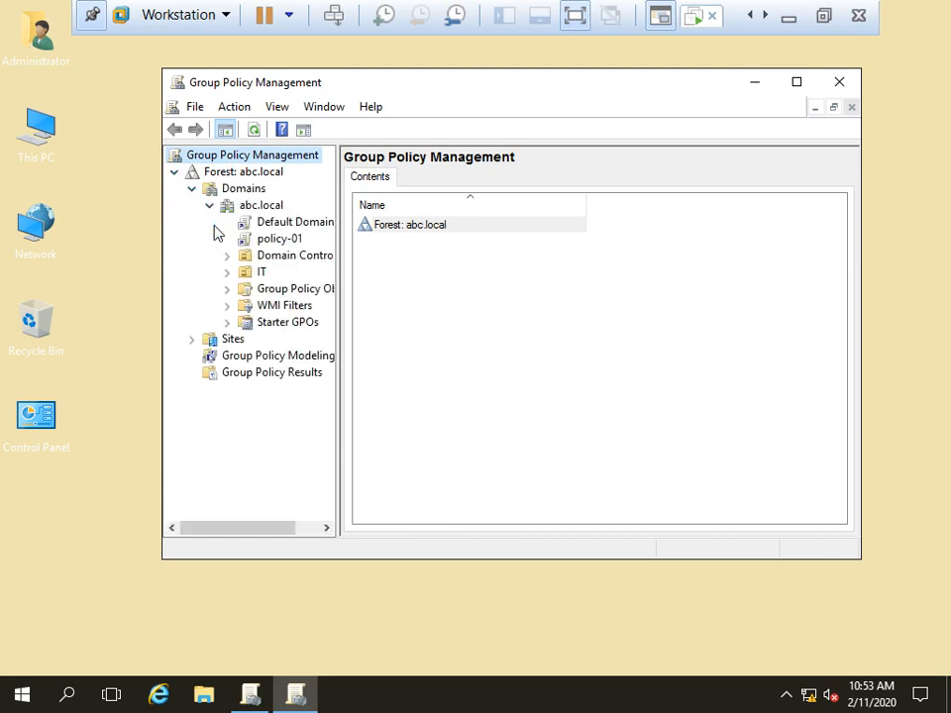
{"action": "left_click", "coordinate": [272, 239]}
{"action": "double_click", "coordinate": [484, 92]}
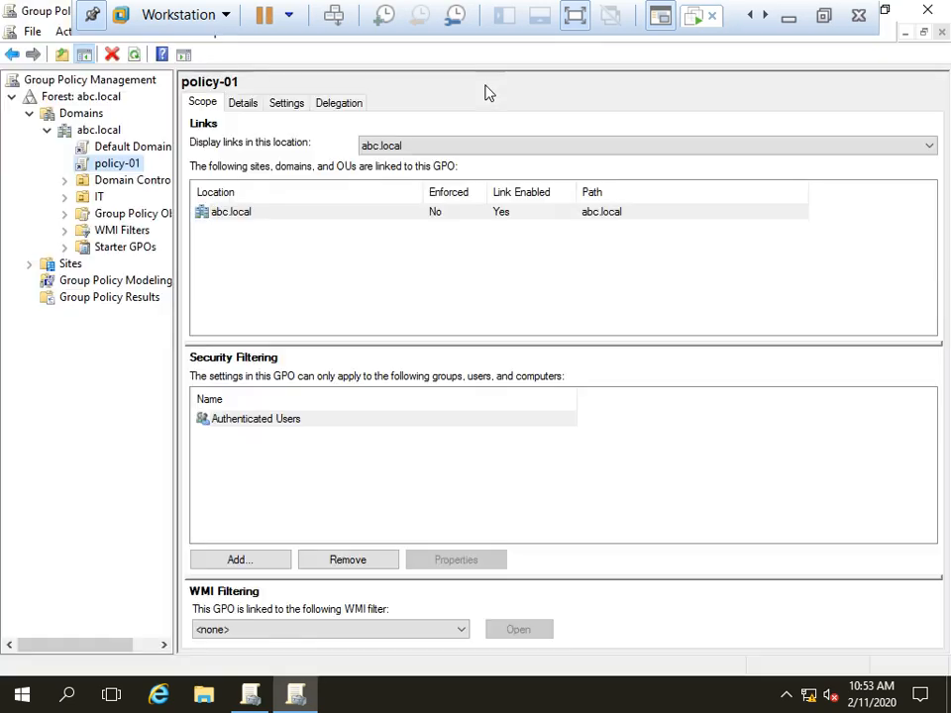
{"action": "left_click_drag", "start_coordinate": [176, 238], "coordinate": [294, 237]}
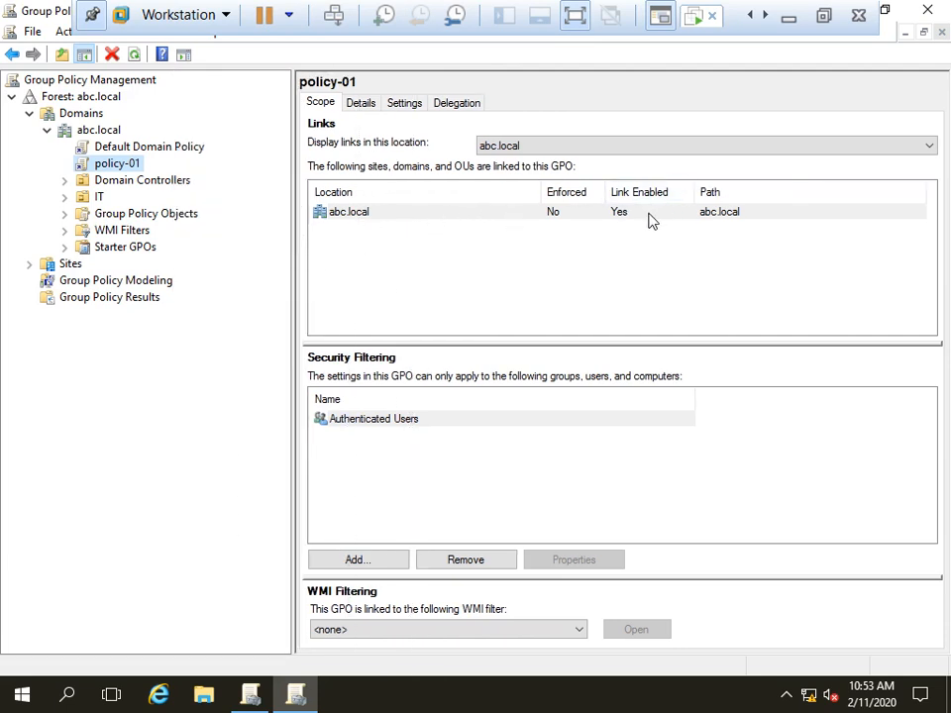
Step: Link the existing GPO policy-01 to the IT unit
{"action": "right_click", "coordinate": [97, 199]}
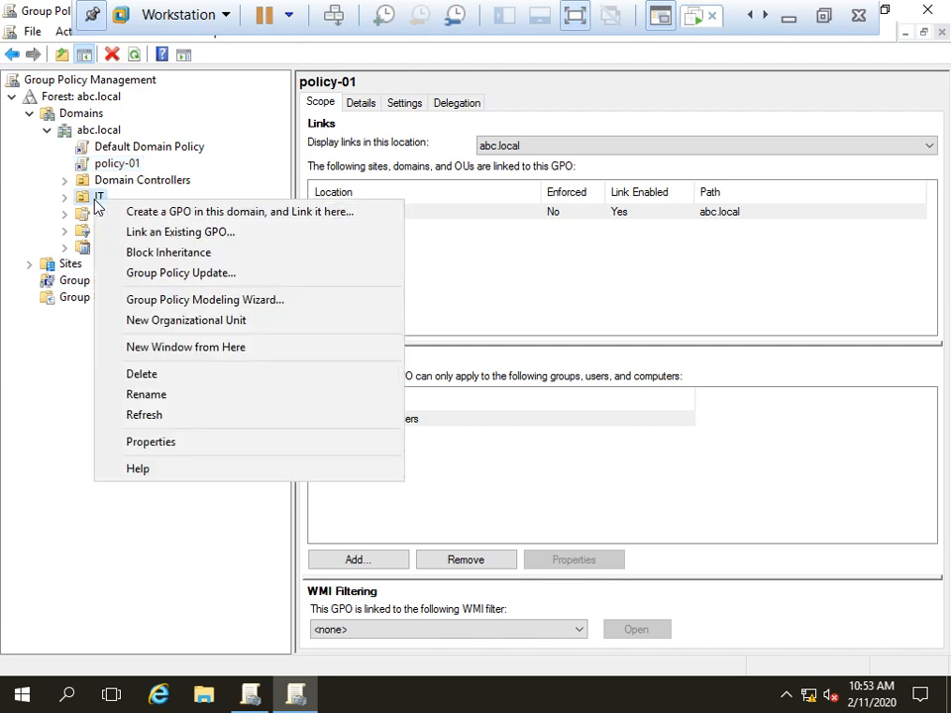
{"action": "left_click", "coordinate": [239, 233]}
{"action": "left_click", "coordinate": [333, 324]}
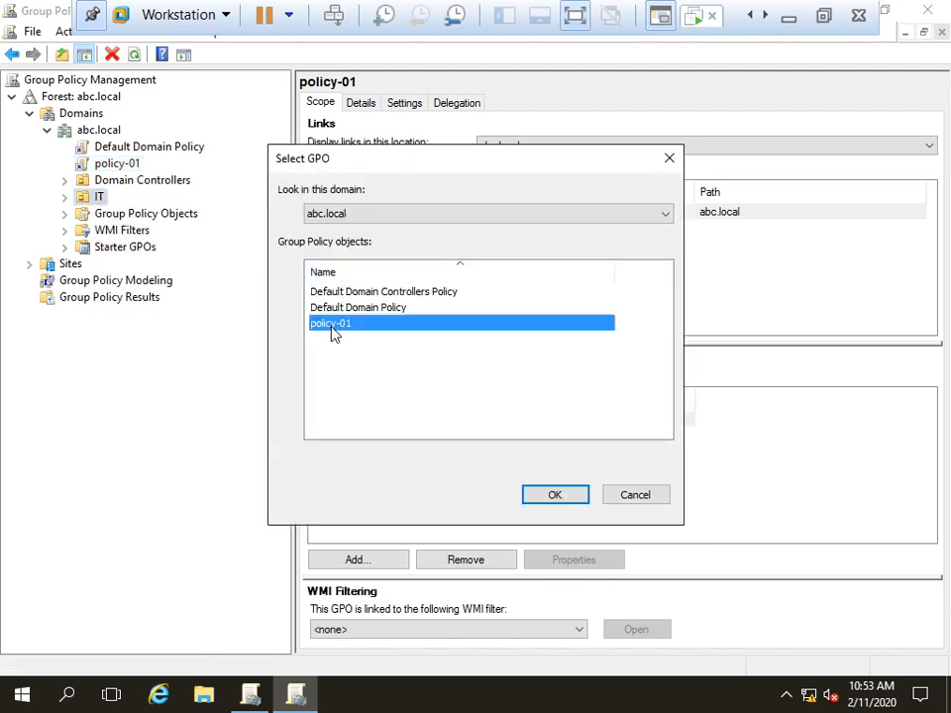
{"action": "left_click", "coordinate": [552, 498]}
{"action": "left_click", "coordinate": [330, 235]}
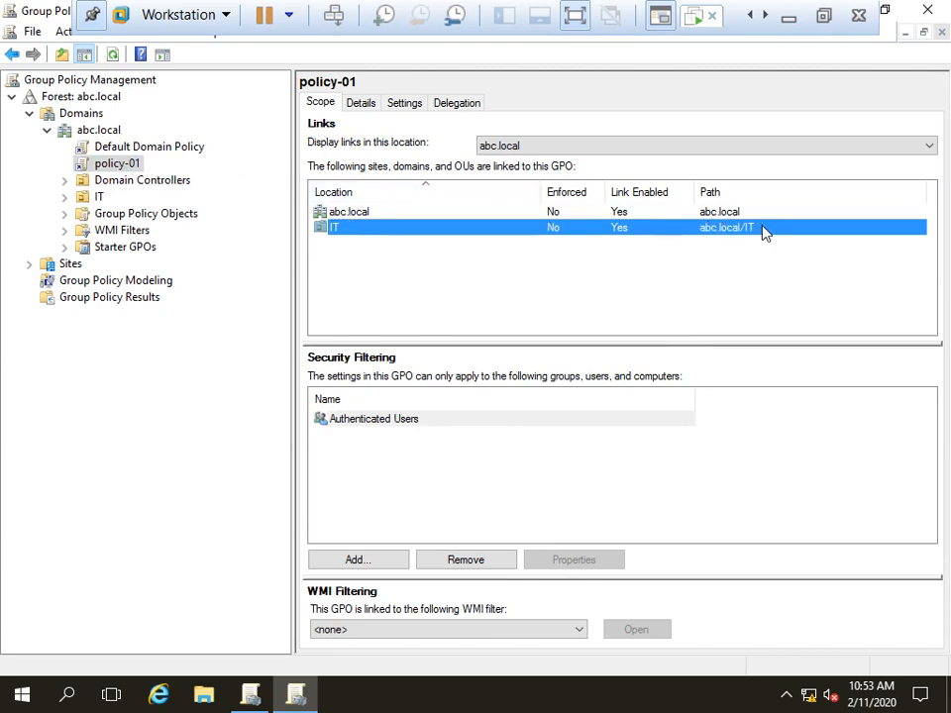
Step: Delete policy-01's abc.local domain link and check its remaining link under IT
{"action": "left_click", "coordinate": [350, 213]}
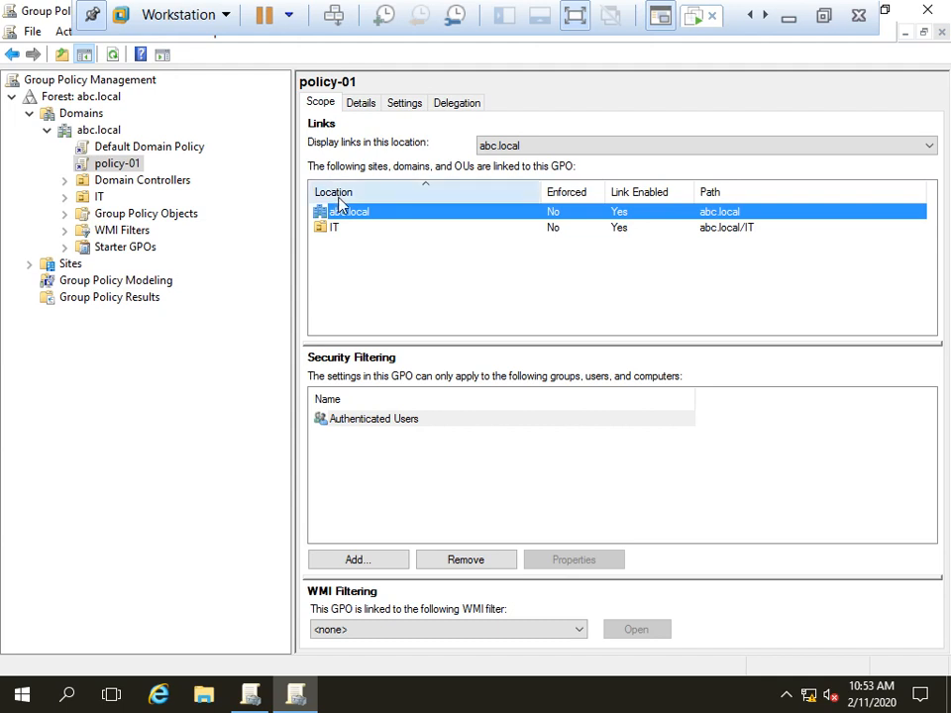
{"action": "right_click", "coordinate": [354, 214]}
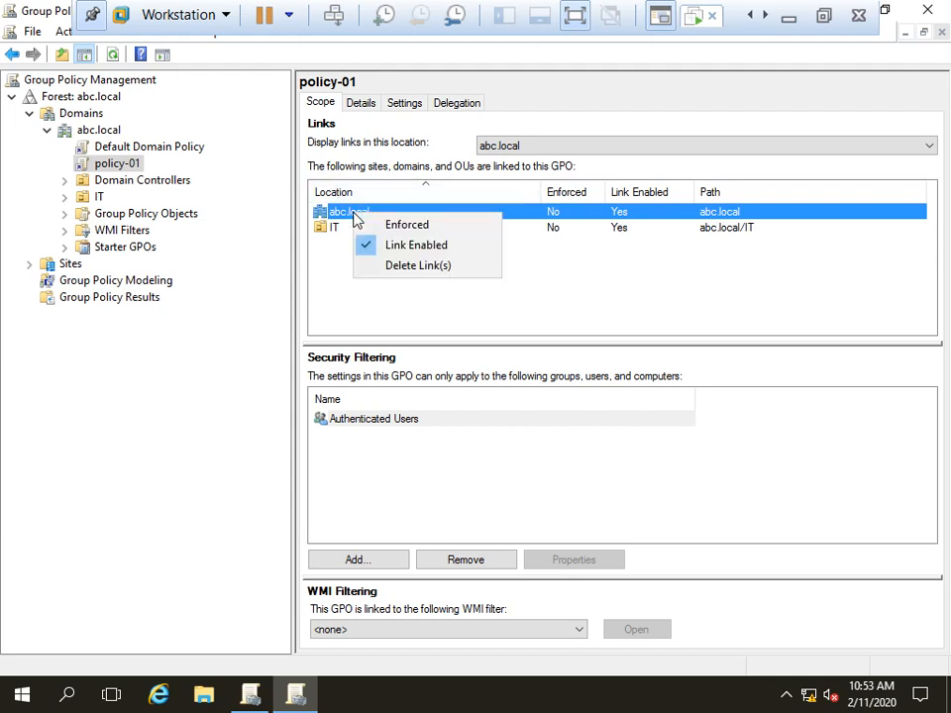
{"action": "left_click", "coordinate": [418, 268]}
{"action": "left_click", "coordinate": [462, 391]}
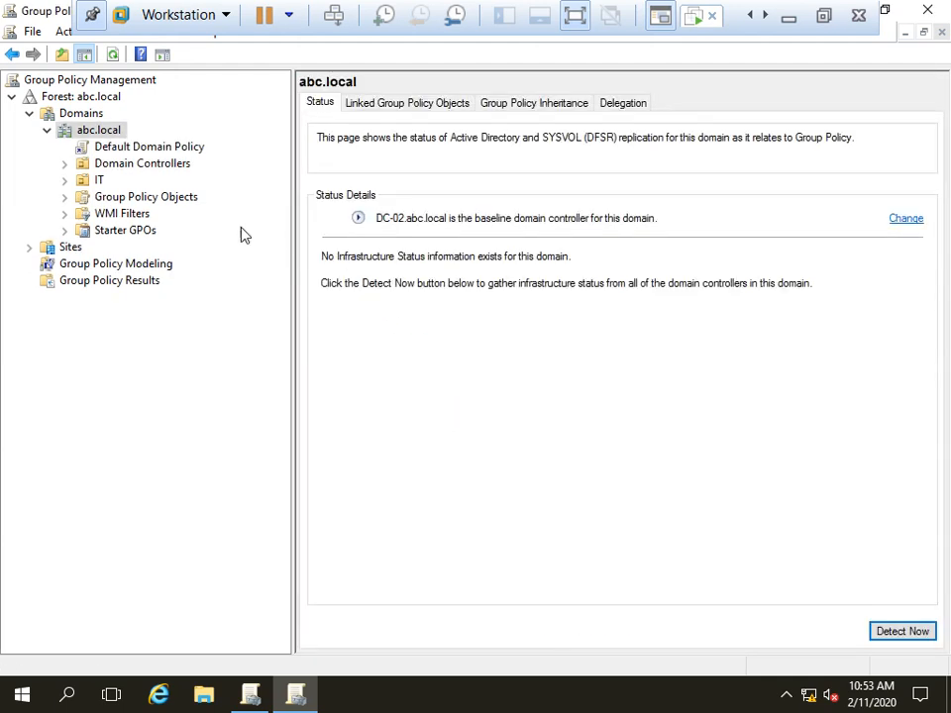
{"action": "left_click", "coordinate": [75, 180]}
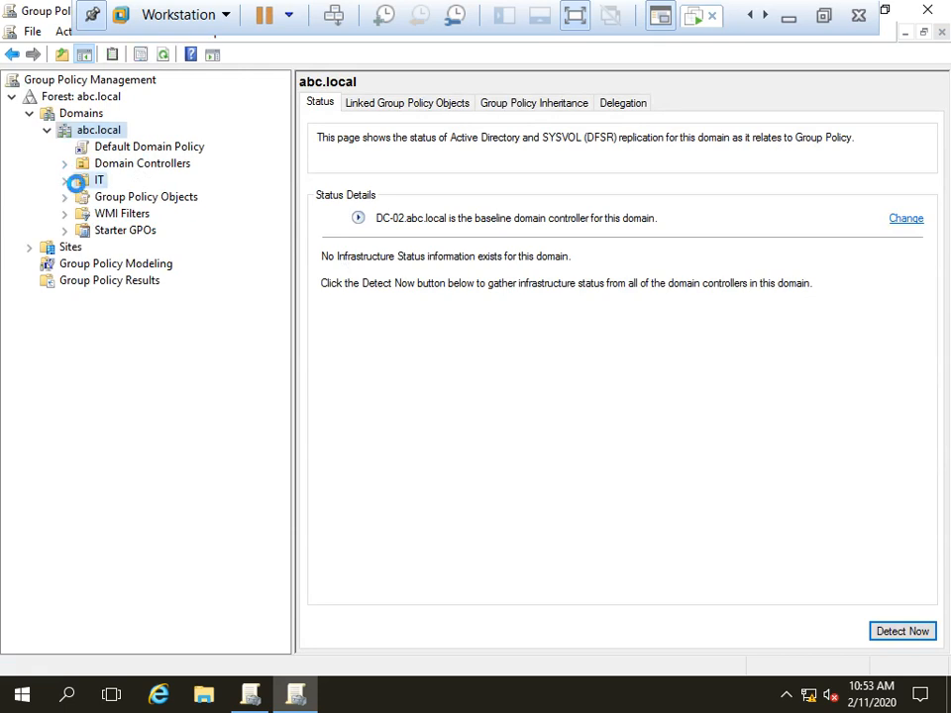
{"action": "left_click", "coordinate": [64, 179]}
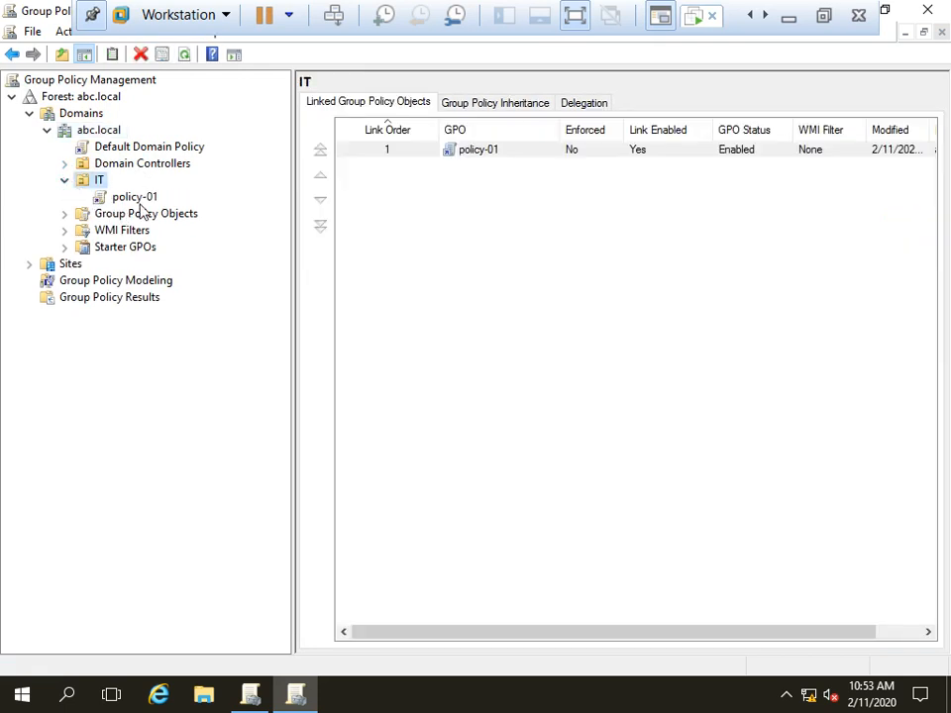
{"action": "left_click", "coordinate": [133, 200]}
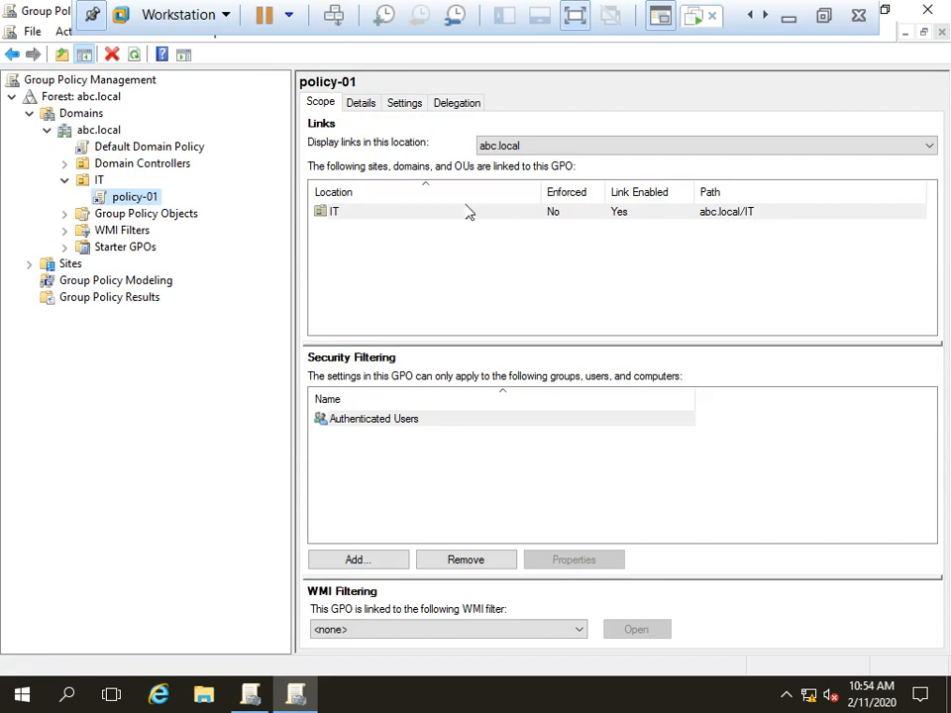
{"action": "right_click", "coordinate": [134, 197]}
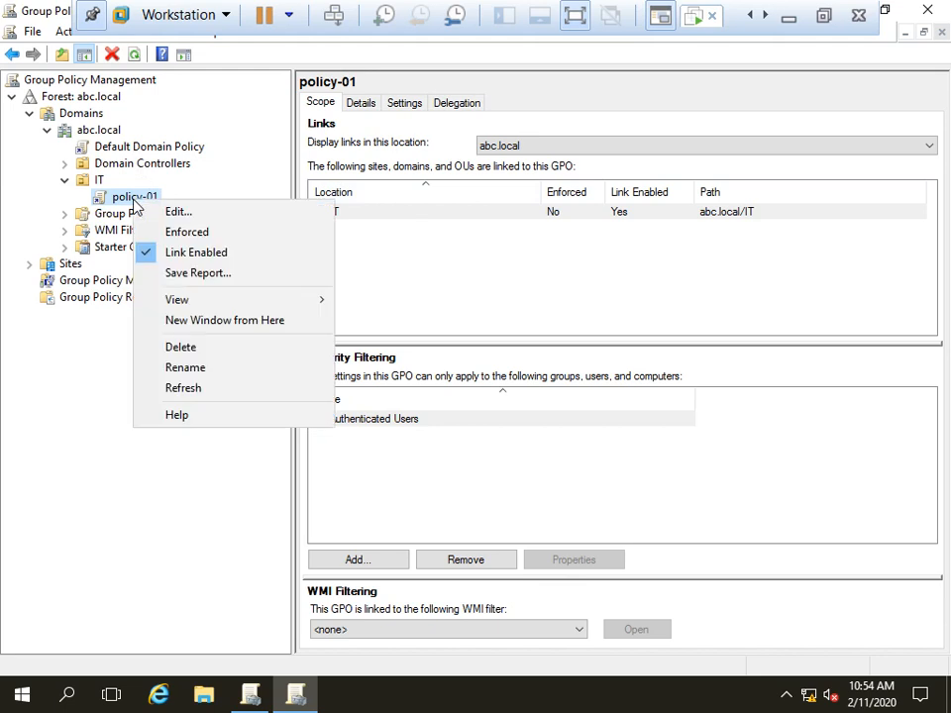
Step: Edit policy-01 and navigate to User Configuration > Administrative Templates > Start Menu and Taskbar
{"action": "left_click", "coordinate": [198, 214]}
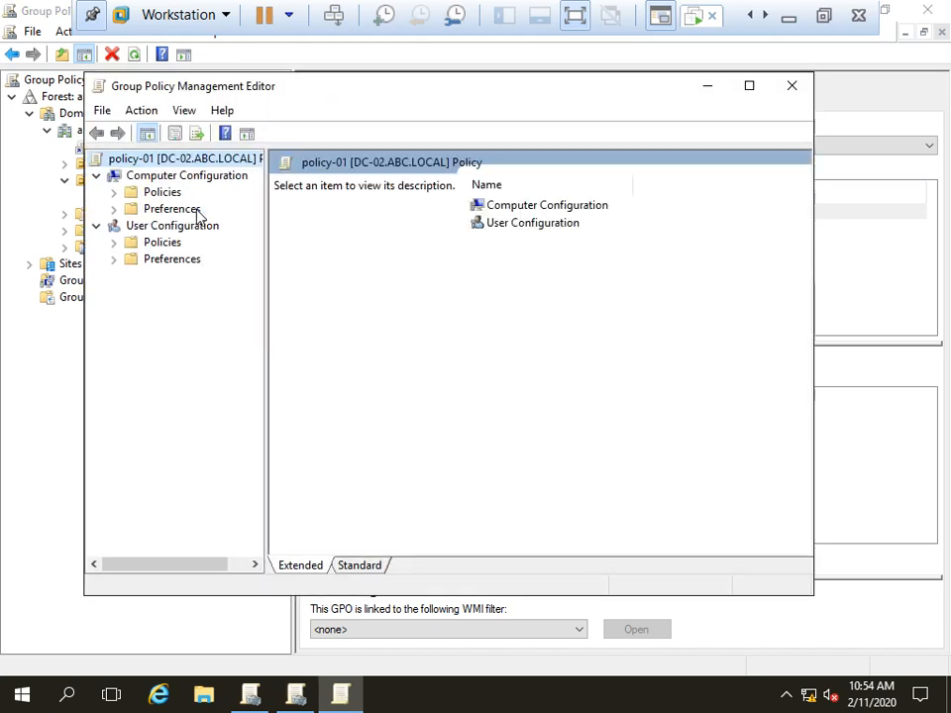
{"action": "left_click_drag", "start_coordinate": [293, 92], "coordinate": [364, 74]}
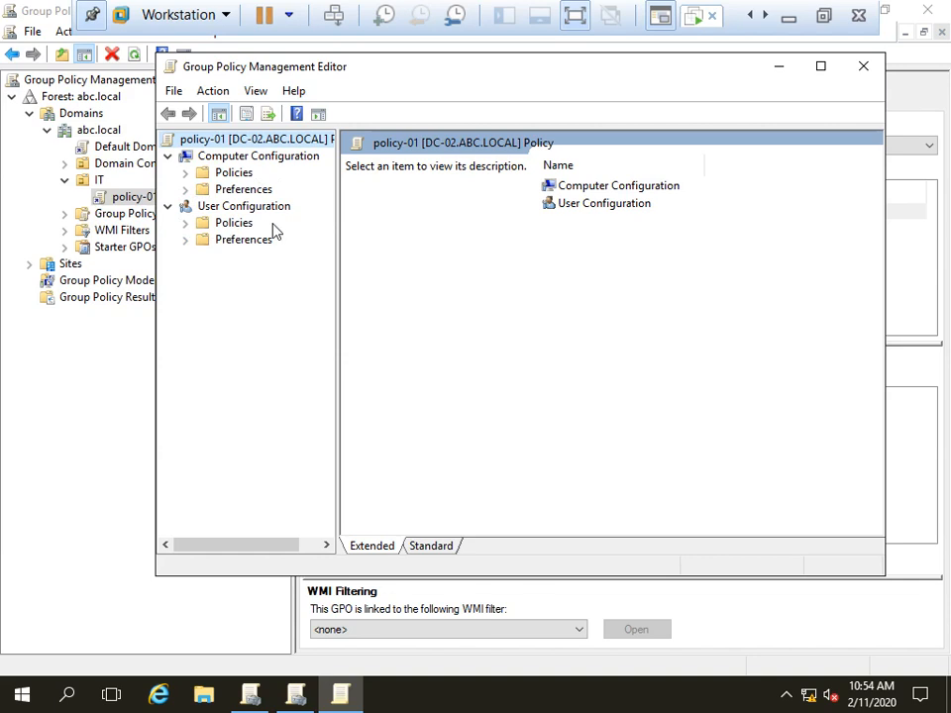
{"action": "left_click", "coordinate": [185, 223]}
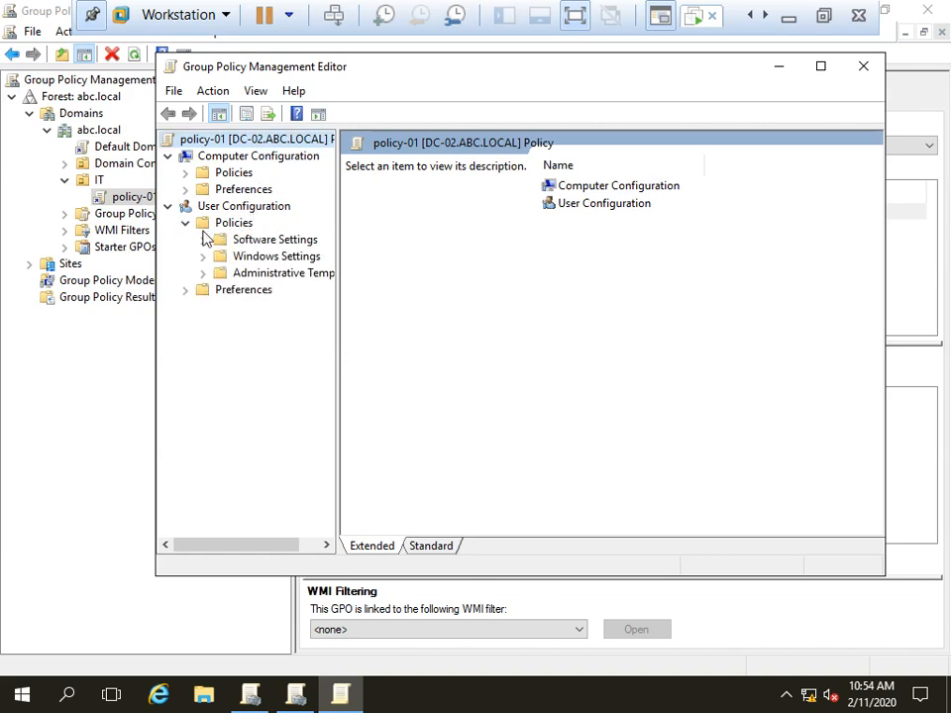
{"action": "left_click", "coordinate": [256, 276]}
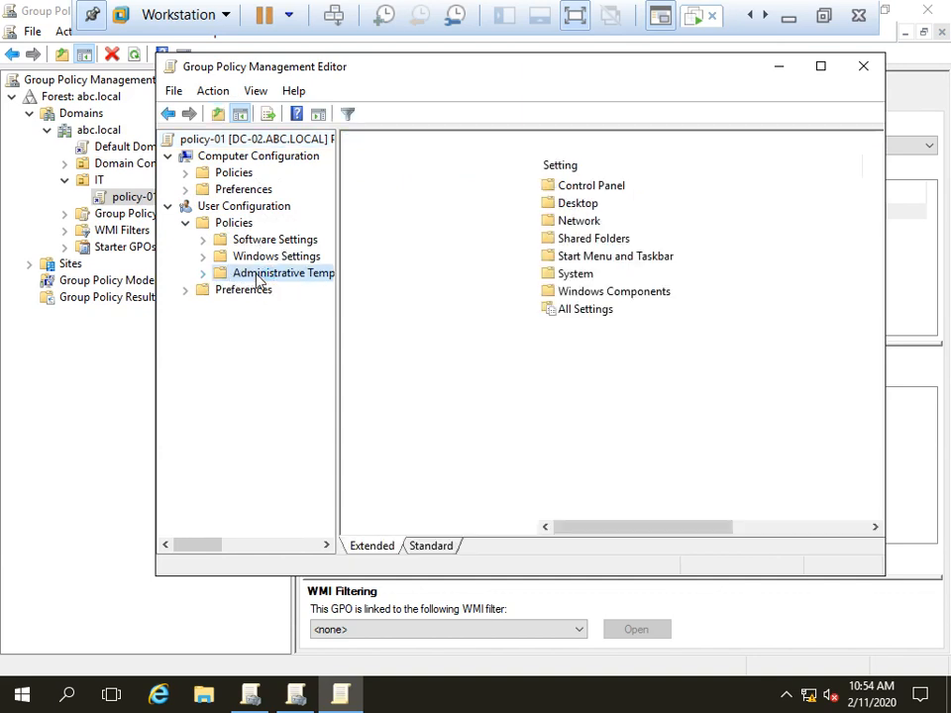
{"action": "left_click", "coordinate": [204, 274]}
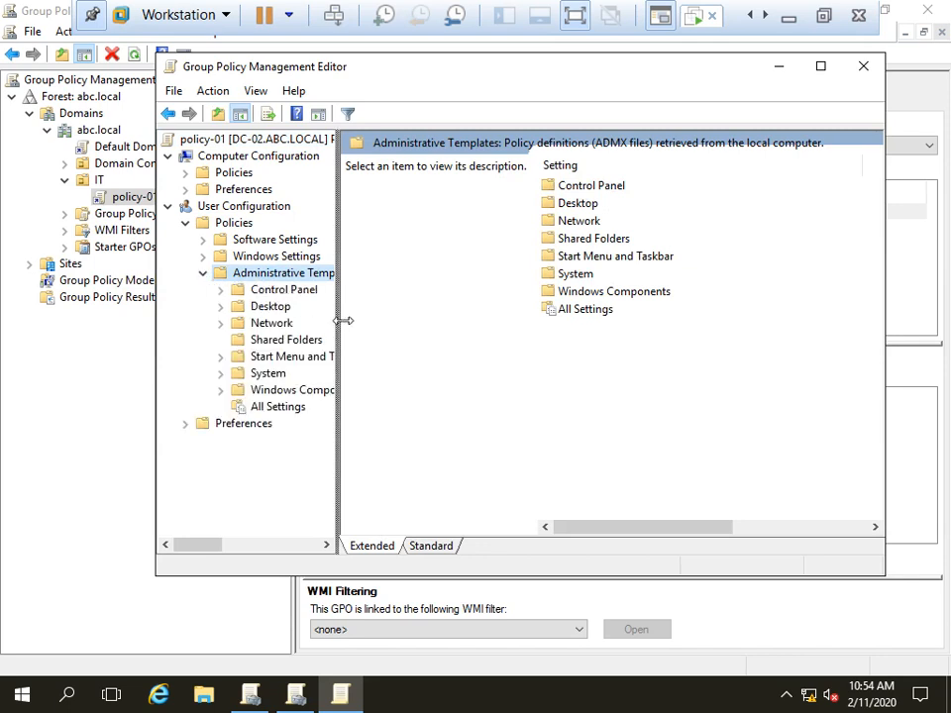
{"action": "left_click_drag", "start_coordinate": [339, 317], "coordinate": [409, 320]}
{"action": "left_click", "coordinate": [284, 357]}
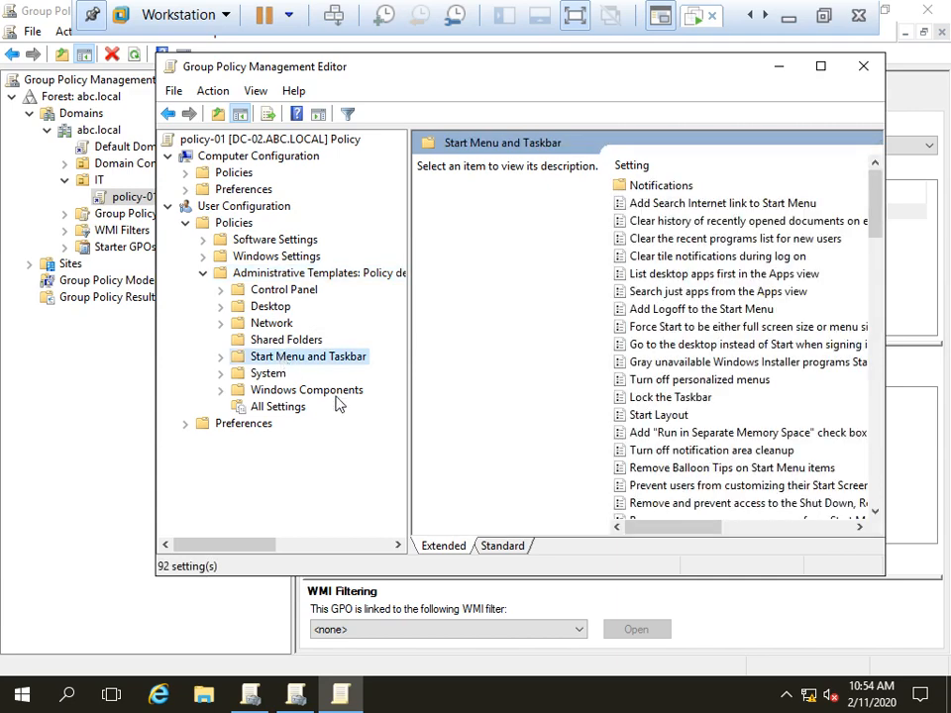
Step: Open the 'Remove Run menu from Start Menu' setting for editing
{"action": "left_click", "coordinate": [500, 547]}
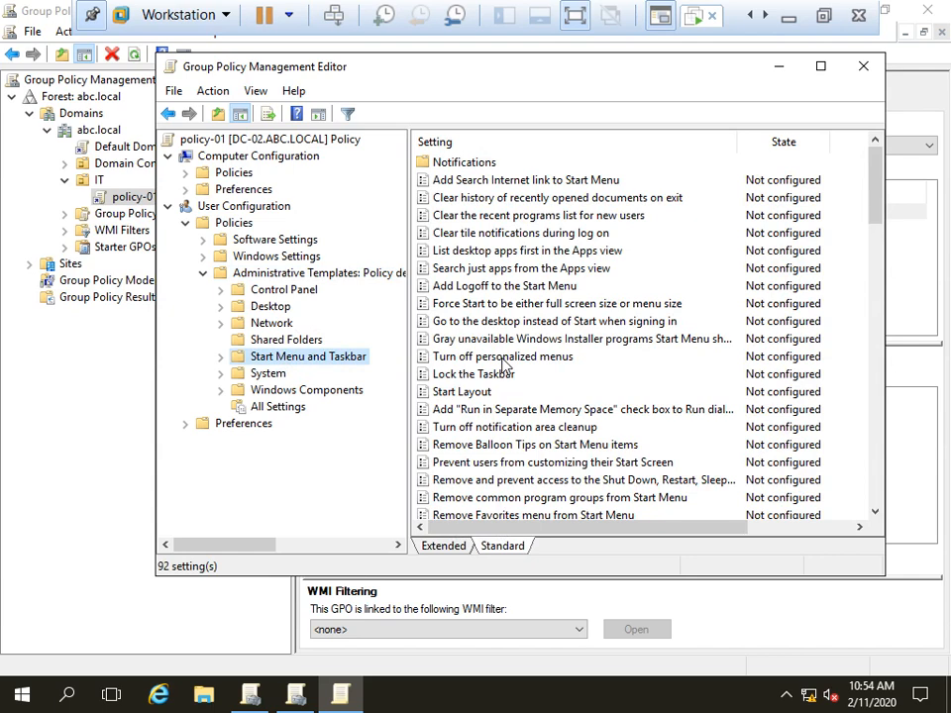
{"action": "scroll", "coordinate": [503, 364], "scroll_direction": "down", "scroll_amount": 3}
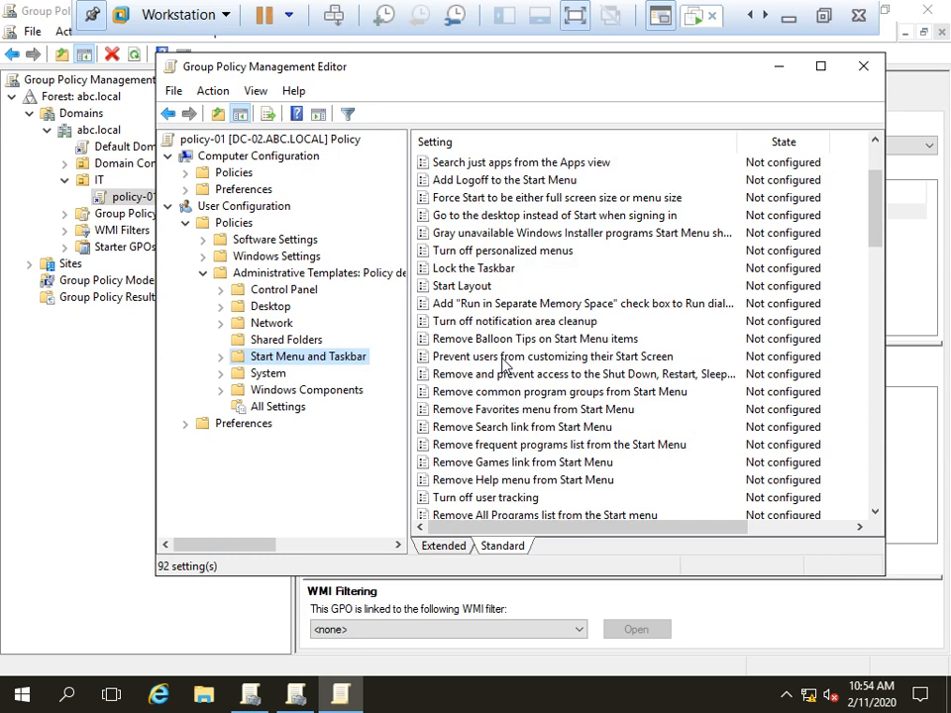
{"action": "scroll", "coordinate": [508, 406], "scroll_direction": "down", "scroll_amount": 2}
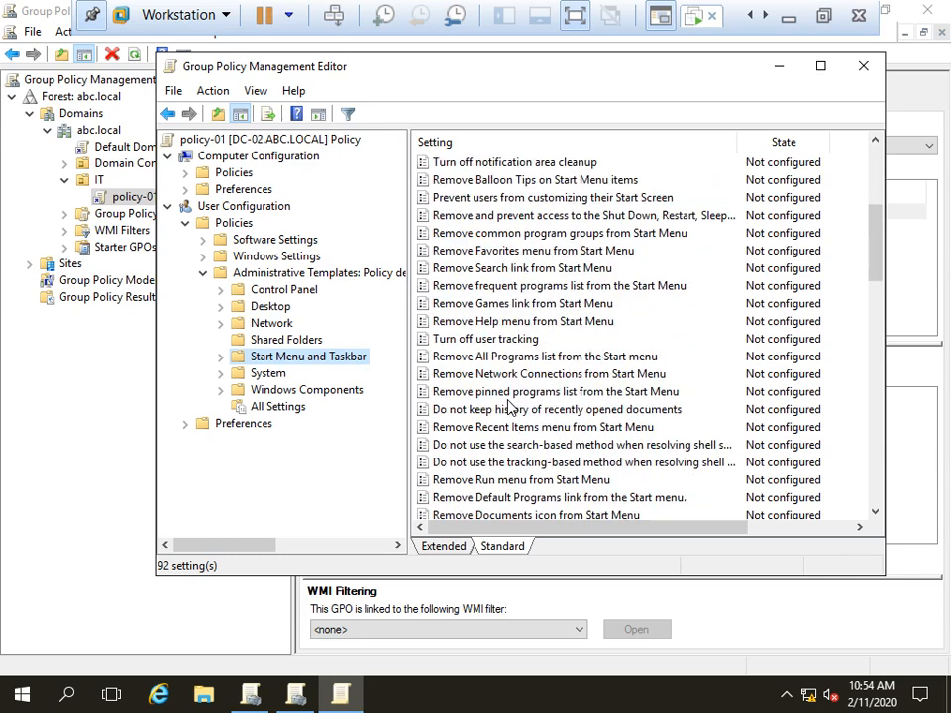
{"action": "left_click", "coordinate": [510, 482]}
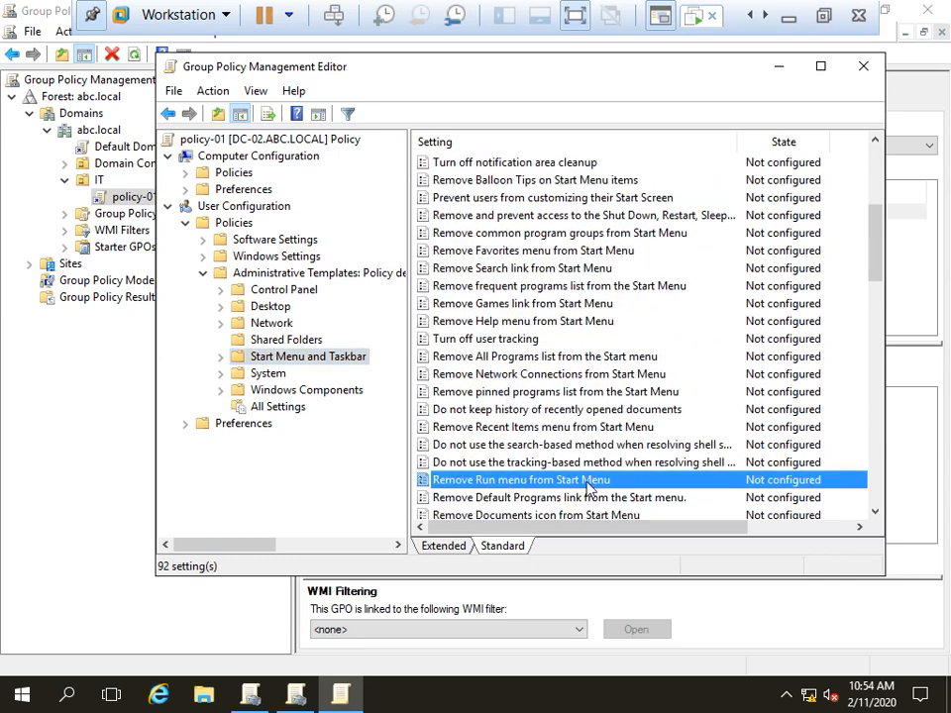
{"action": "right_click", "coordinate": [589, 484]}
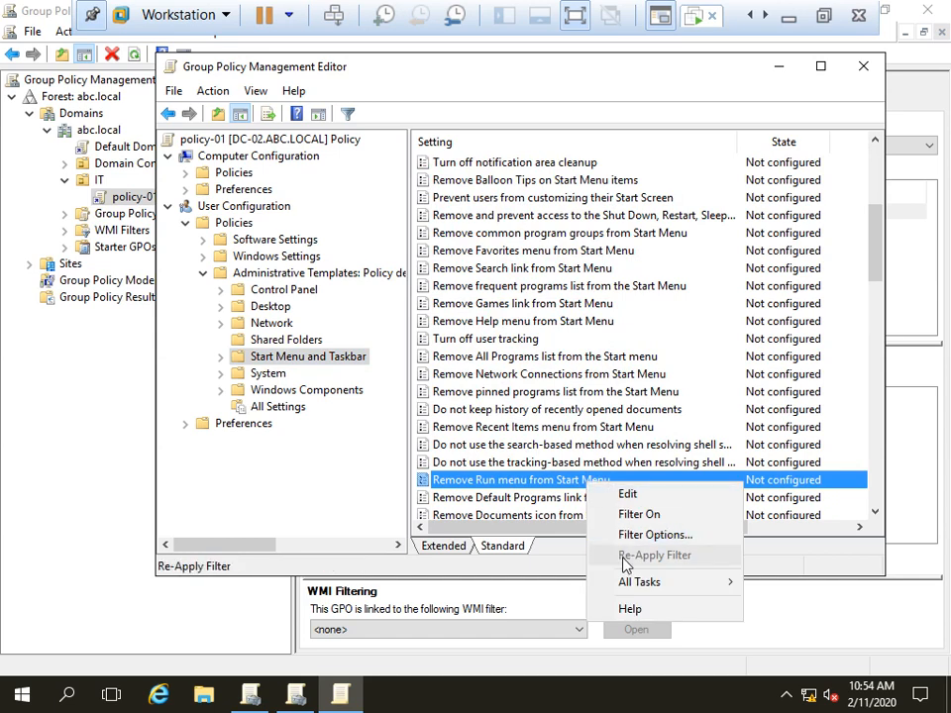
{"action": "left_click", "coordinate": [627, 493]}
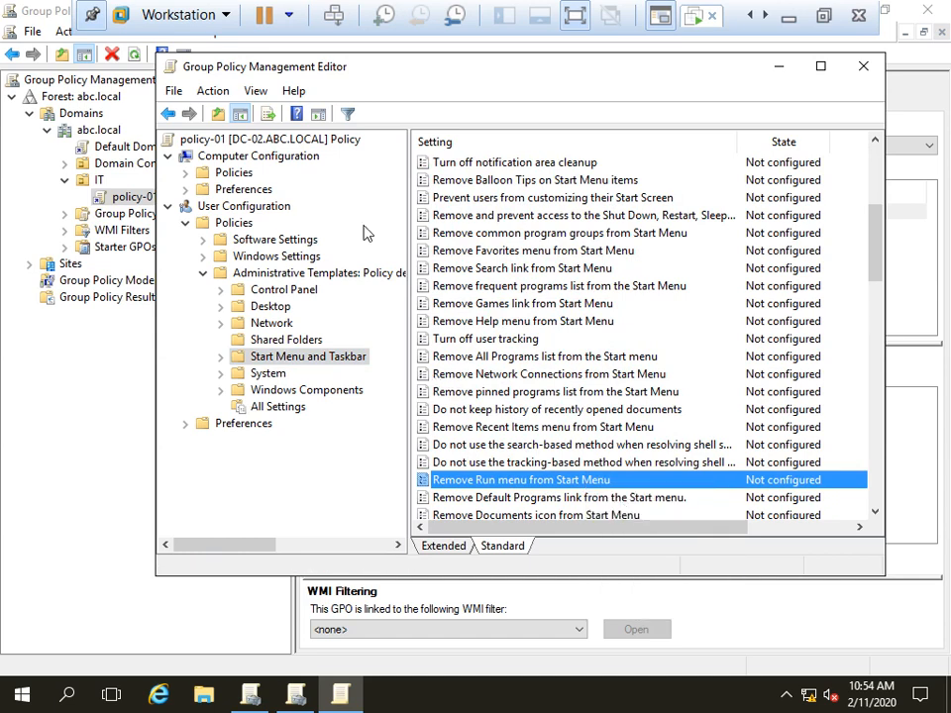
{"action": "left_click_drag", "start_coordinate": [329, 145], "coordinate": [367, 78]}
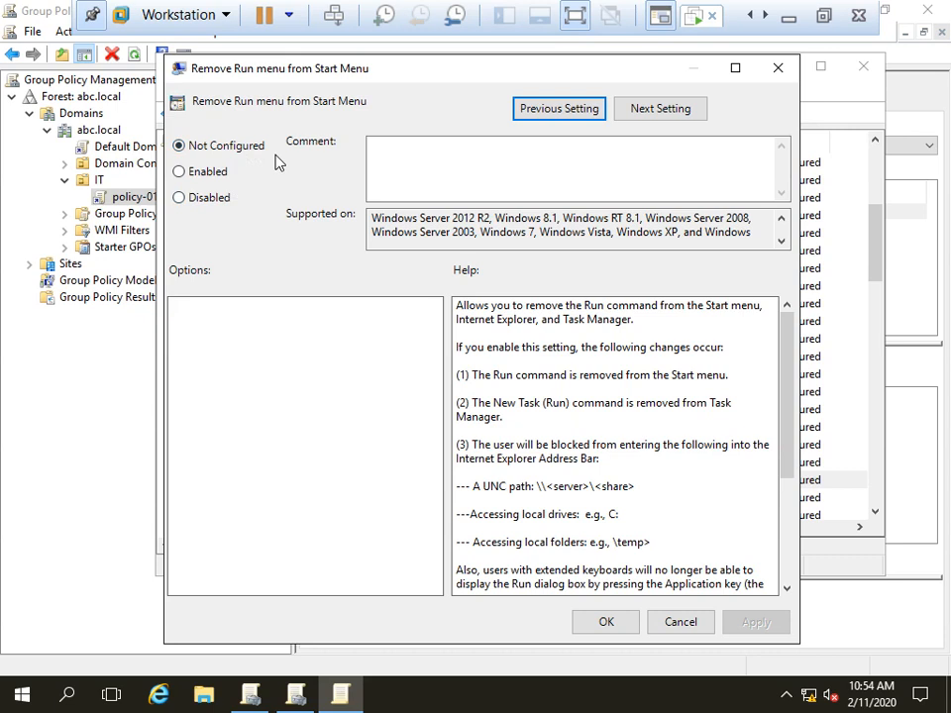
Step: Set 'Remove Run menu from Start Menu' to Enabled, apply it, and close the editor
{"action": "left_click", "coordinate": [197, 175]}
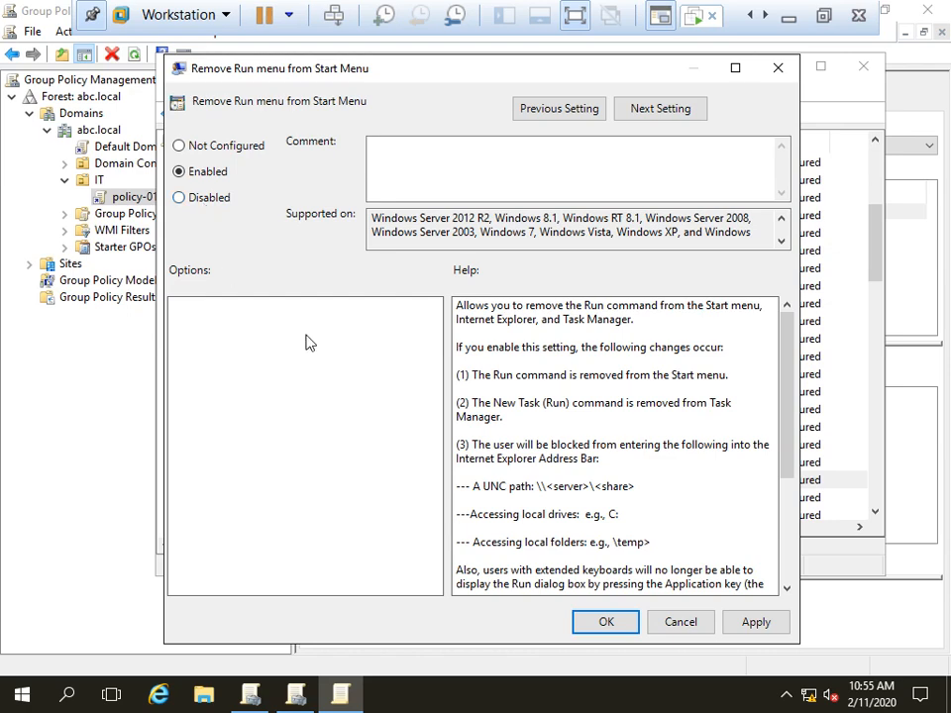
{"action": "left_click", "coordinate": [756, 622]}
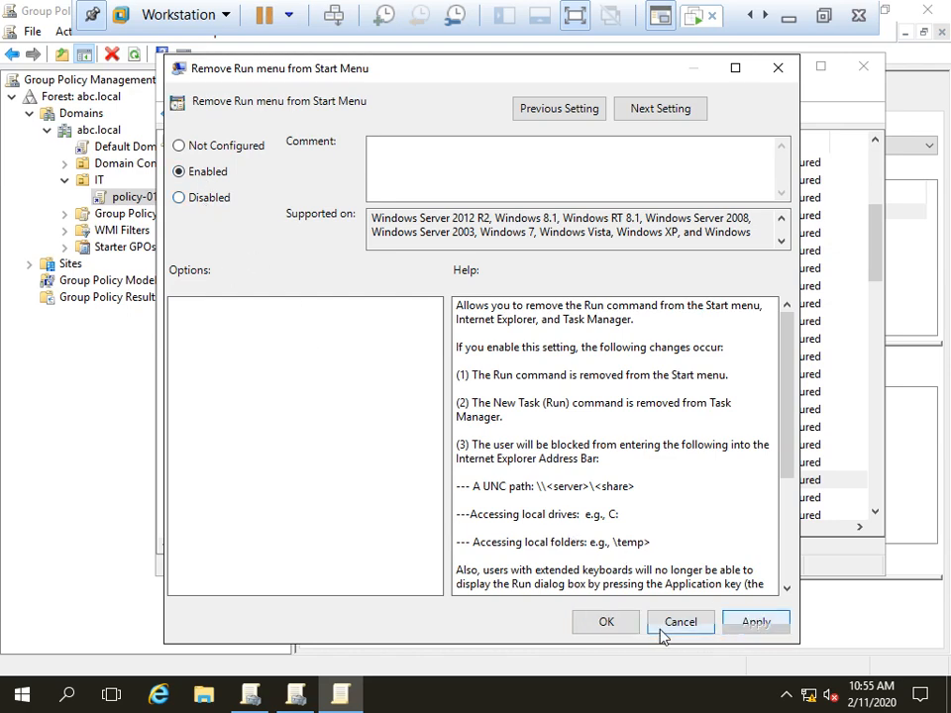
{"action": "left_click", "coordinate": [606, 622]}
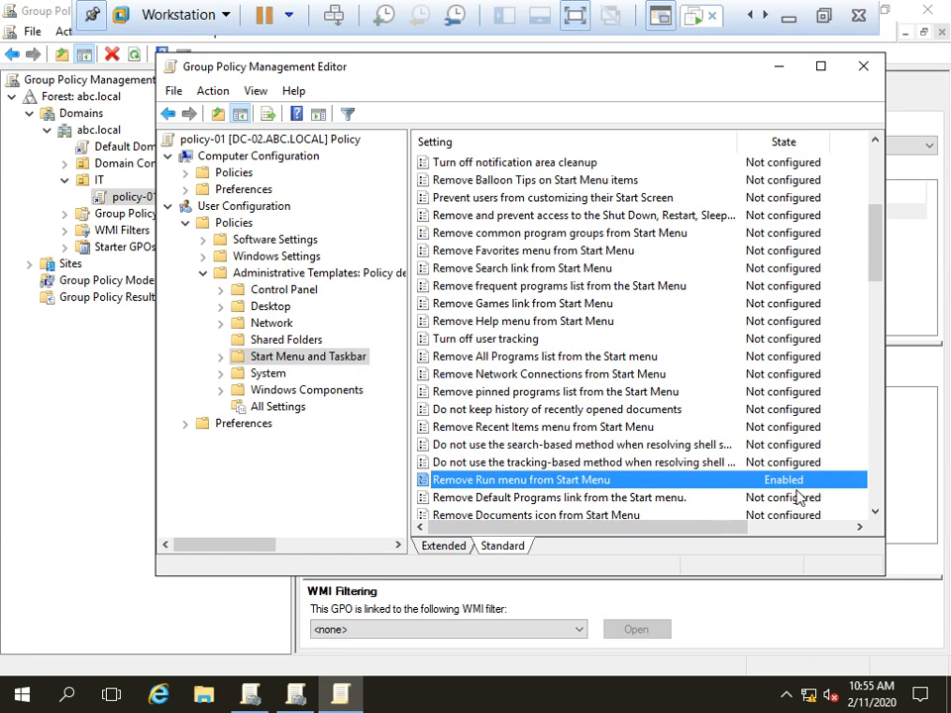
{"action": "left_click", "coordinate": [861, 67]}
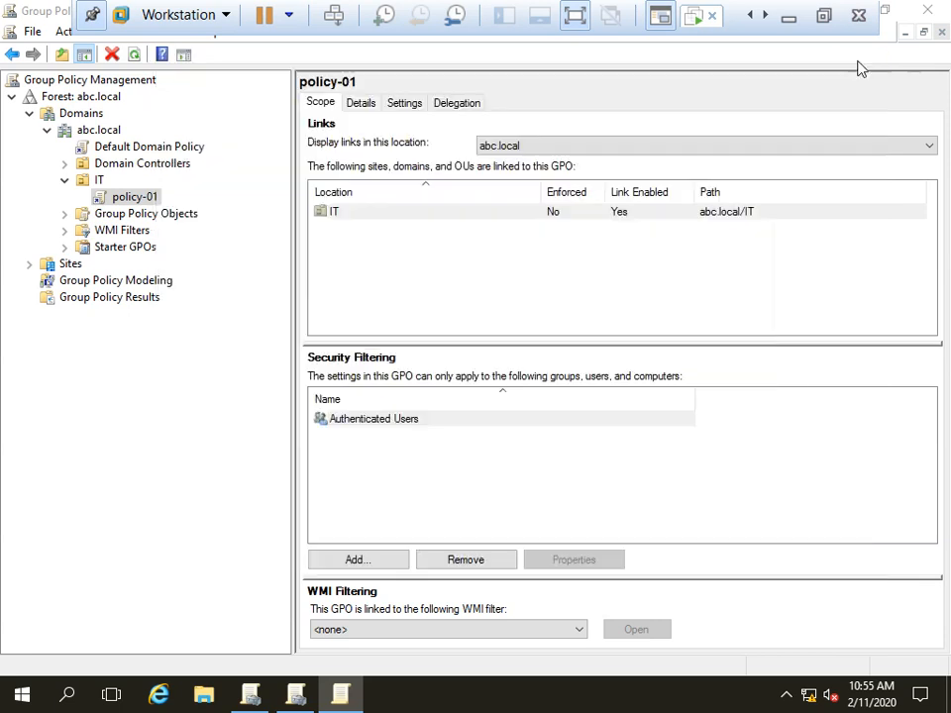
Step: Close Group Policy Management and run gpupdate /force until the update completes
{"action": "left_click", "coordinate": [926, 13]}
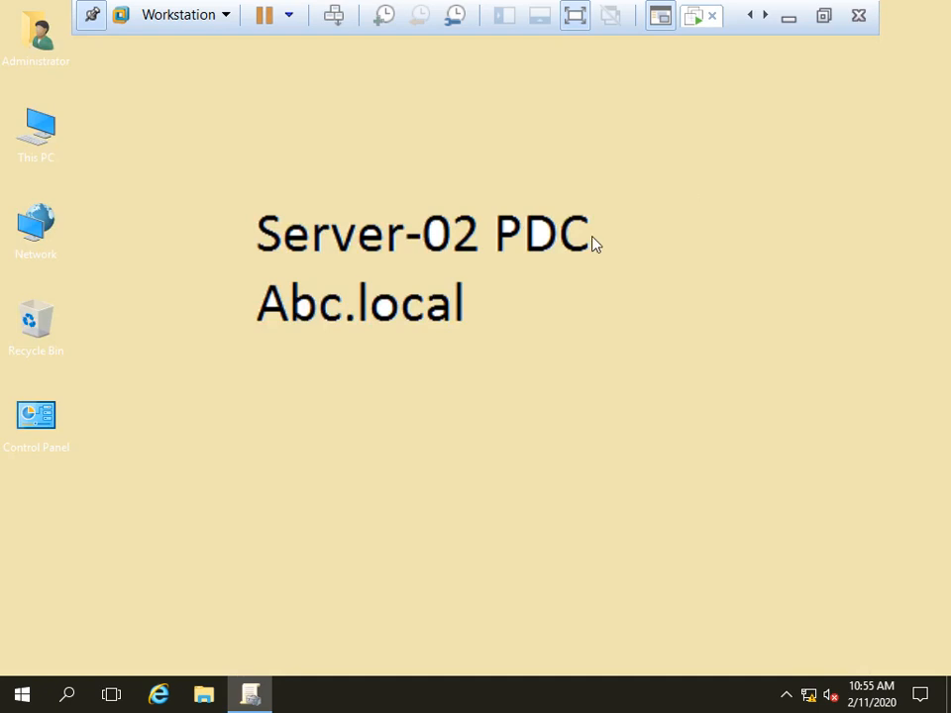
{"action": "key", "text": "super+r"}
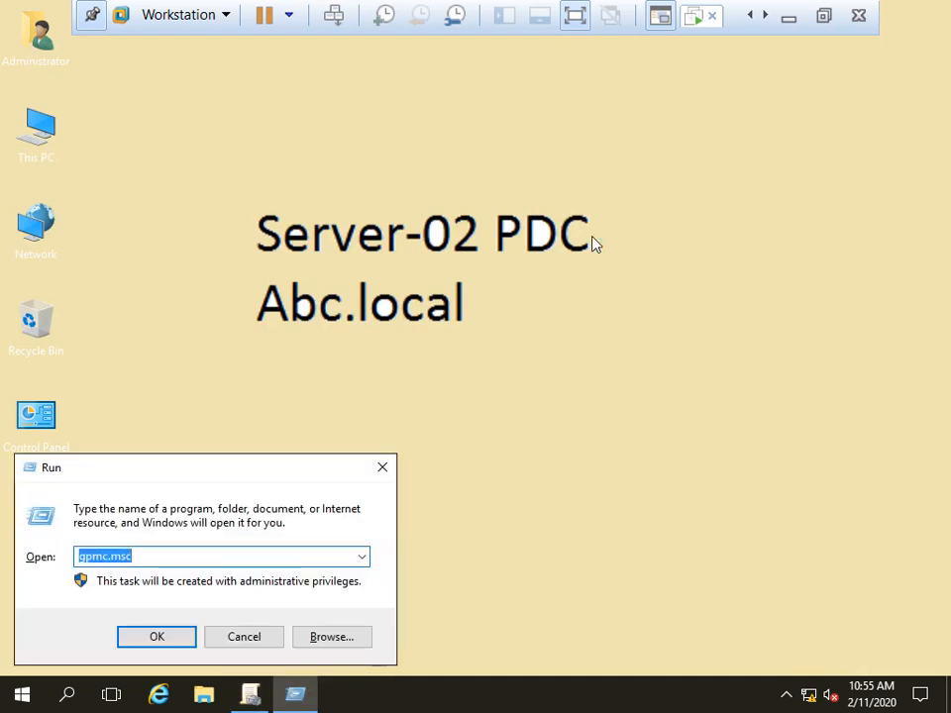
{"action": "type", "text": "gpupdate"}
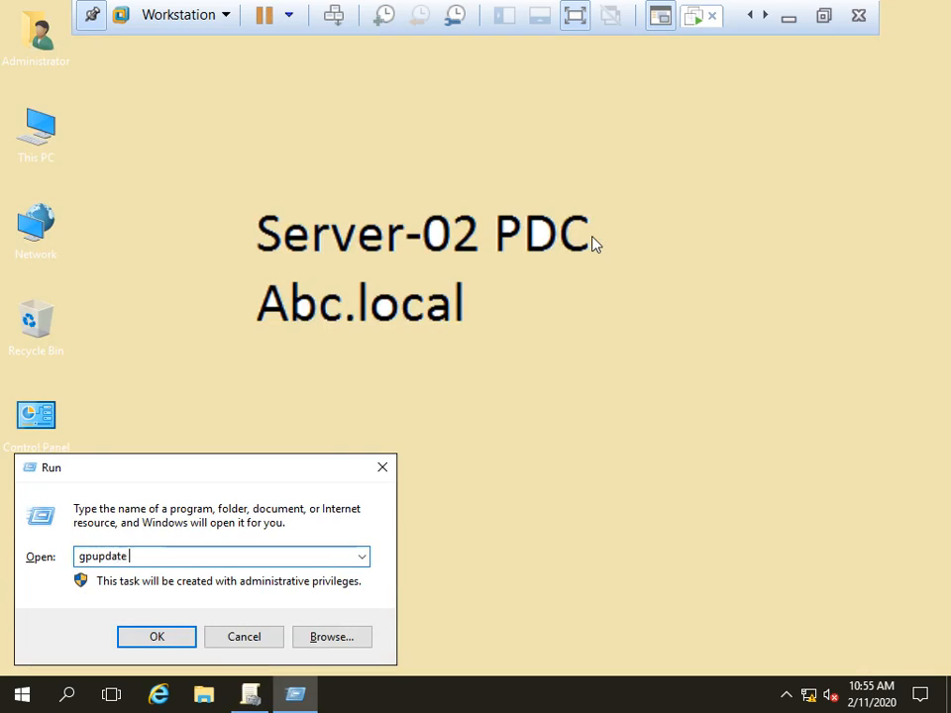
{"action": "type", "text": " /force"}
{"action": "left_click", "coordinate": [174, 638]}
{"action": "left_click_drag", "start_coordinate": [228, 164], "coordinate": [271, 117]}
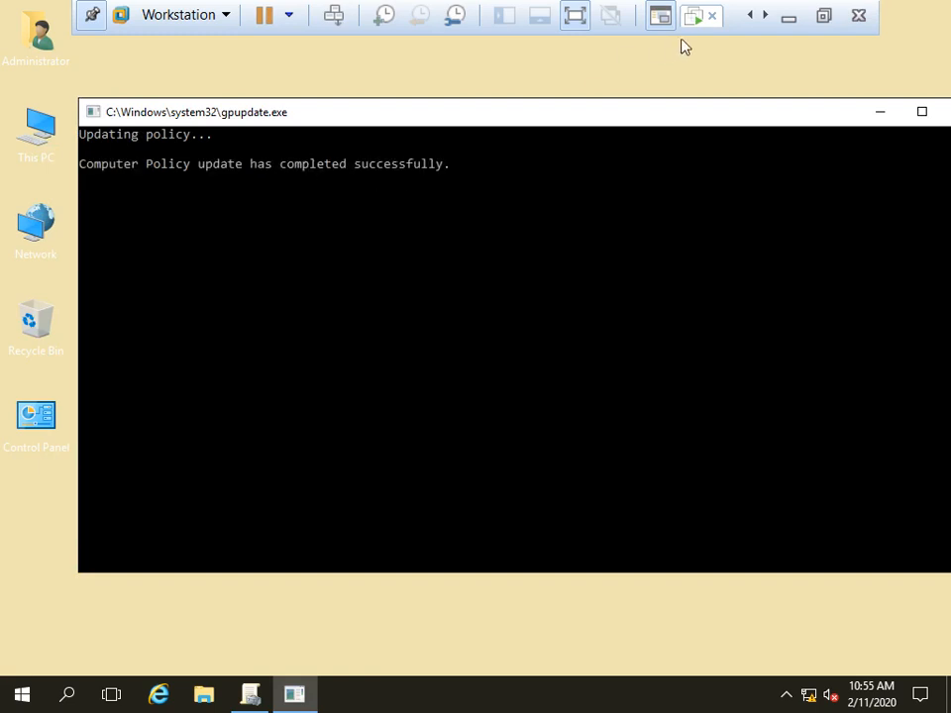
{"action": "left_click", "coordinate": [765, 16]}
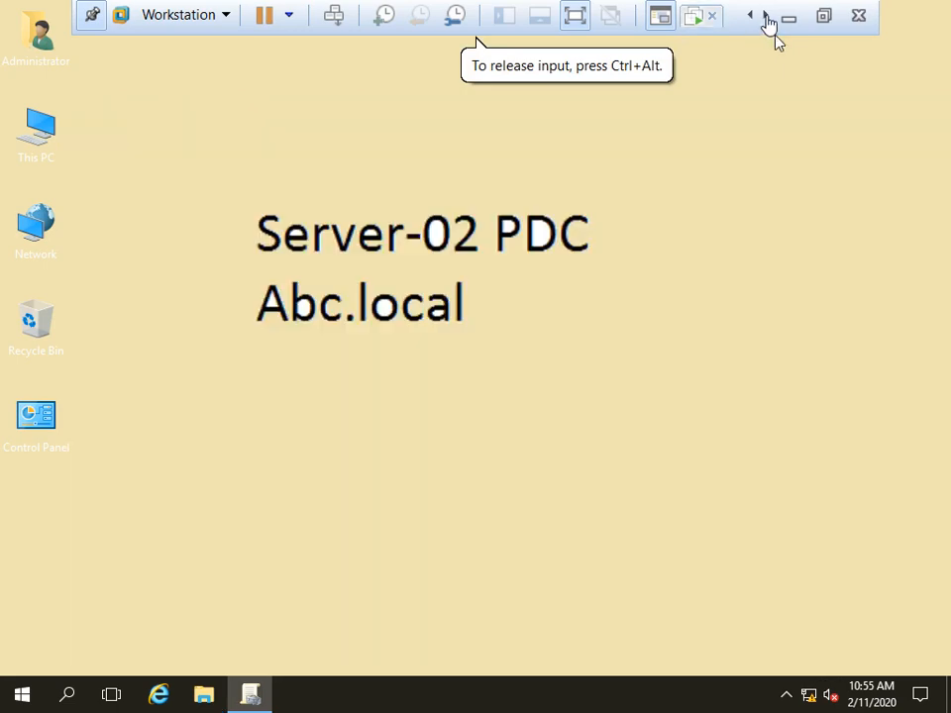
Step: On the Win-10 client, dismiss the prompt, refresh the desktop, and open the Start menu
{"action": "left_click", "coordinate": [692, 18]}
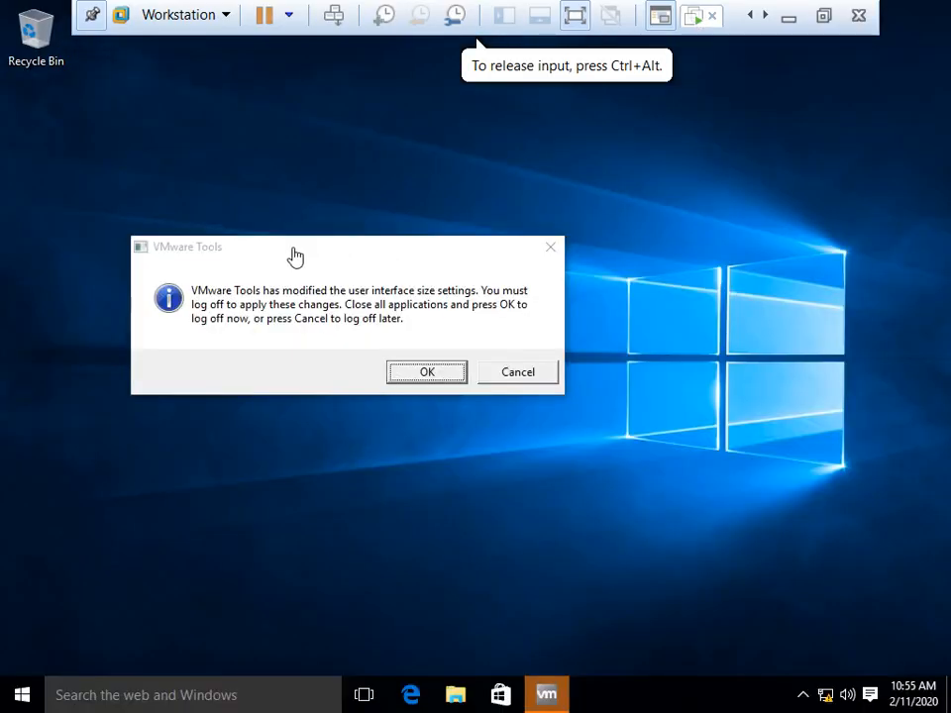
{"action": "left_click", "coordinate": [532, 378]}
{"action": "right_click", "coordinate": [416, 284]}
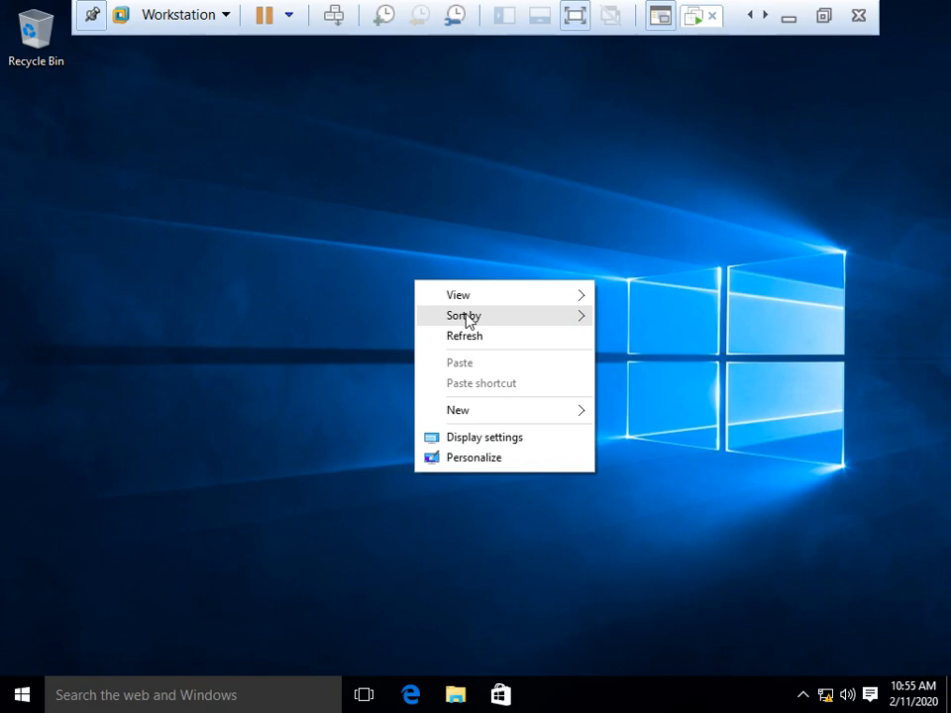
{"action": "right_click", "coordinate": [375, 286]}
{"action": "left_click", "coordinate": [435, 341]}
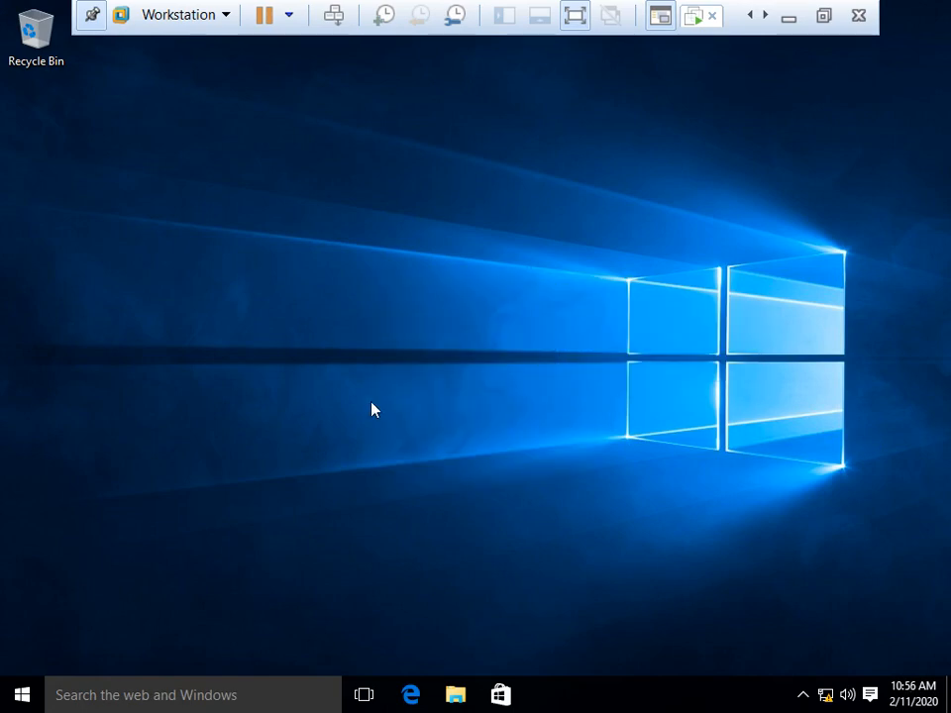
{"action": "left_click", "coordinate": [22, 694]}
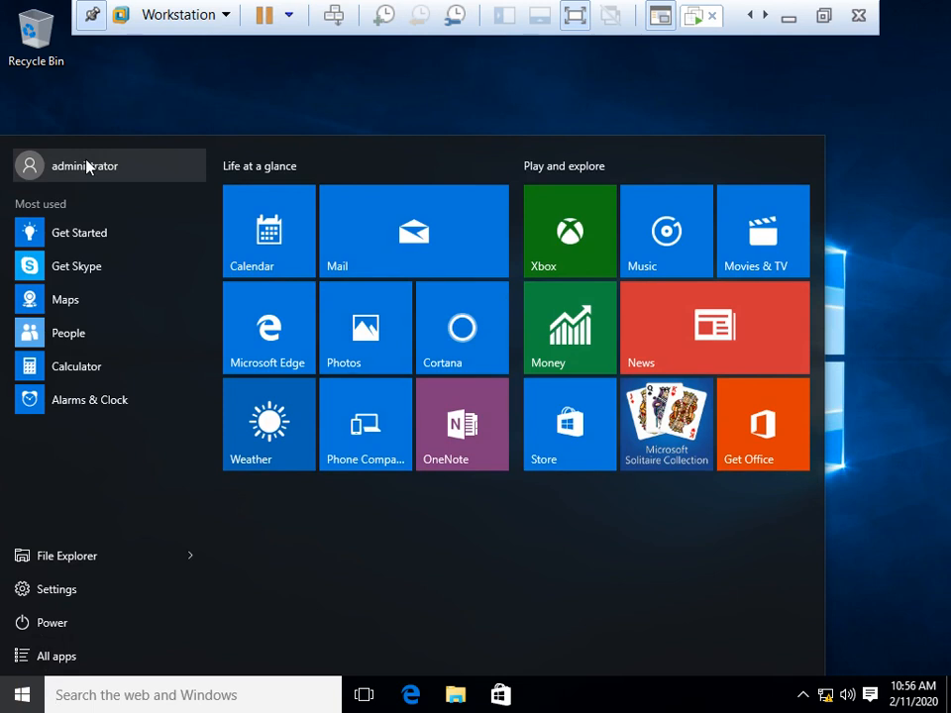
{"action": "left_click", "coordinate": [74, 170]}
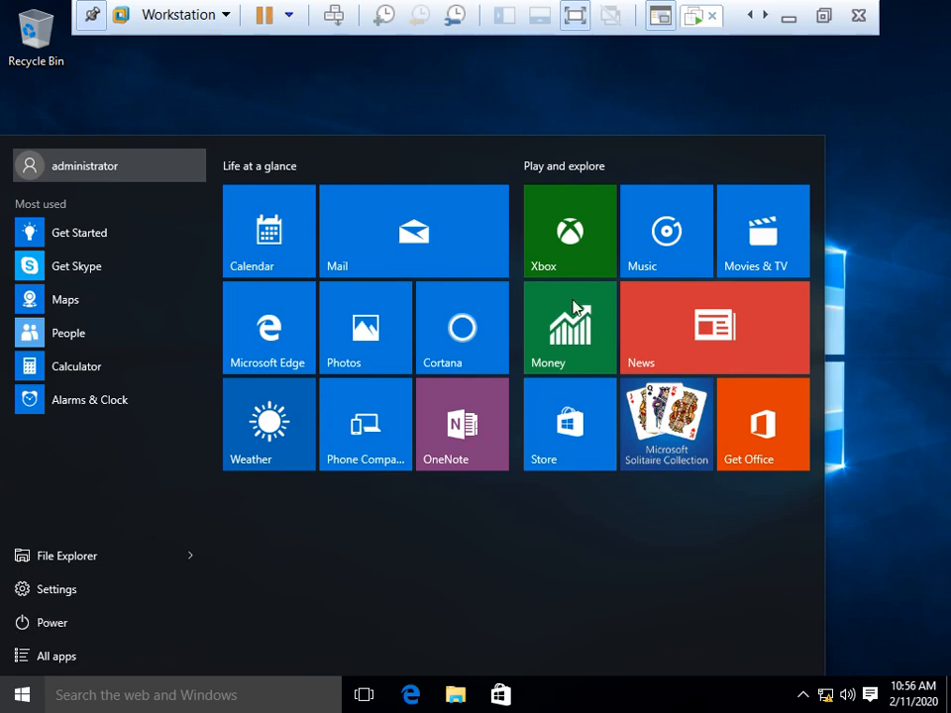
{"action": "left_click", "coordinate": [824, 17]}
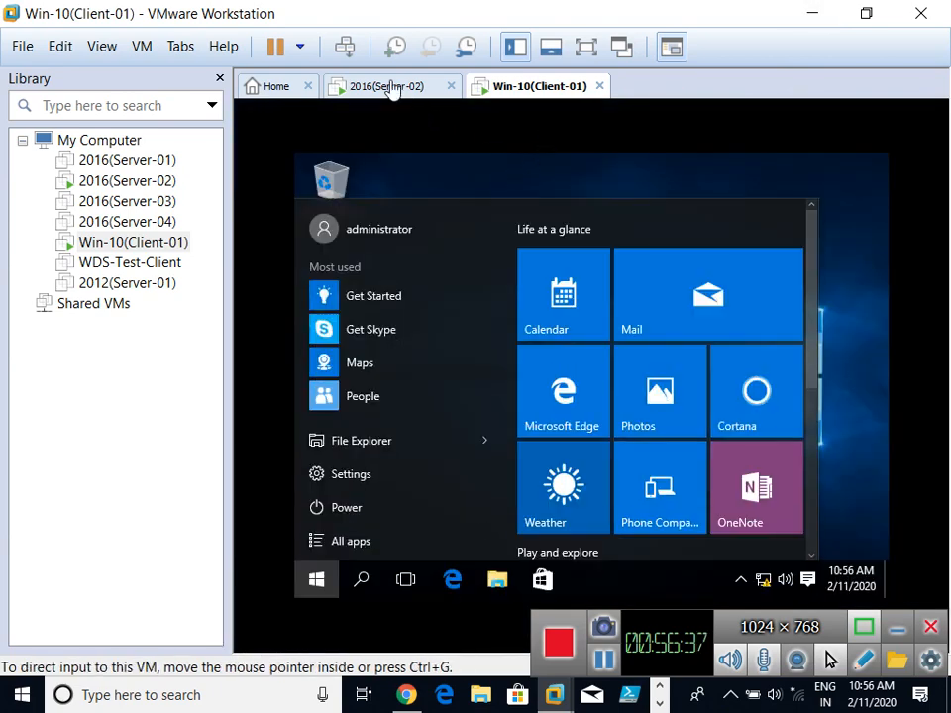
{"action": "left_click", "coordinate": [585, 47]}
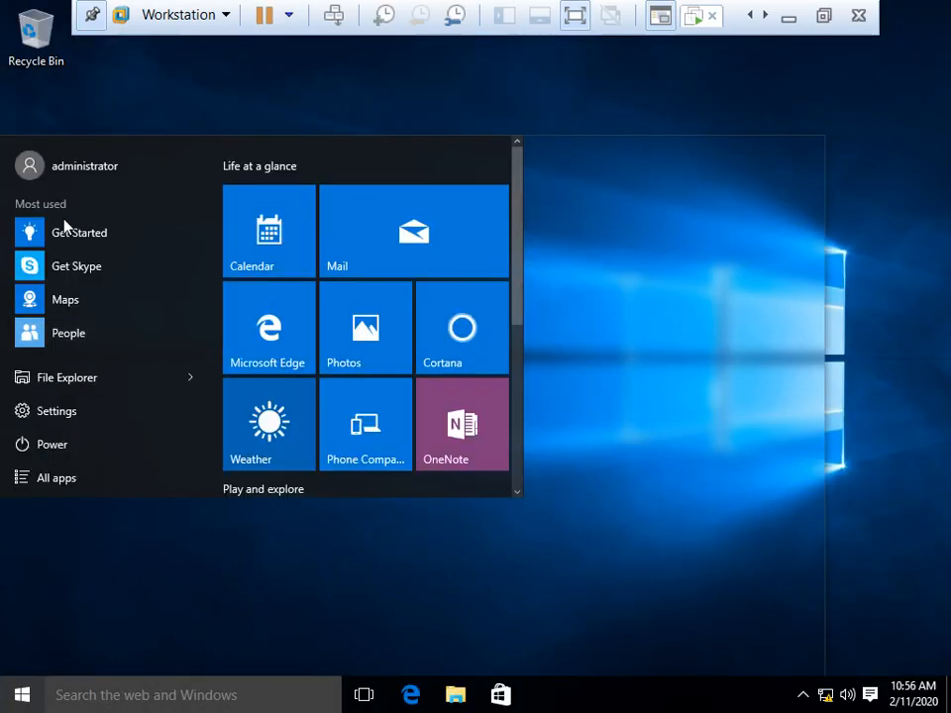
Step: Sign out of the administrator account and sign in as domain user u1 with the account password
{"action": "left_click", "coordinate": [69, 178]}
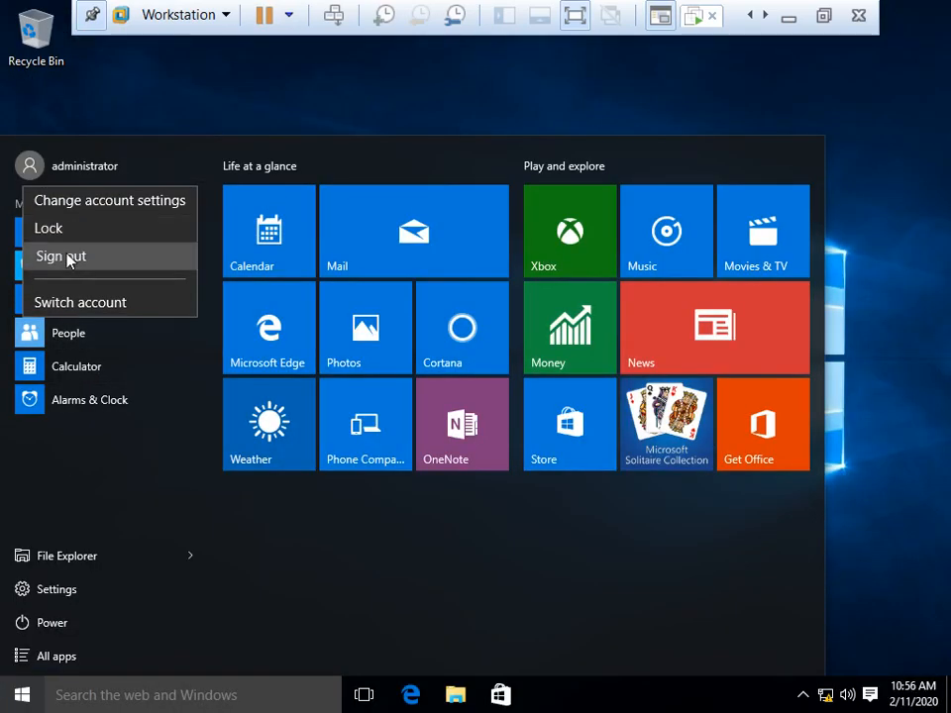
{"action": "left_click", "coordinate": [70, 257]}
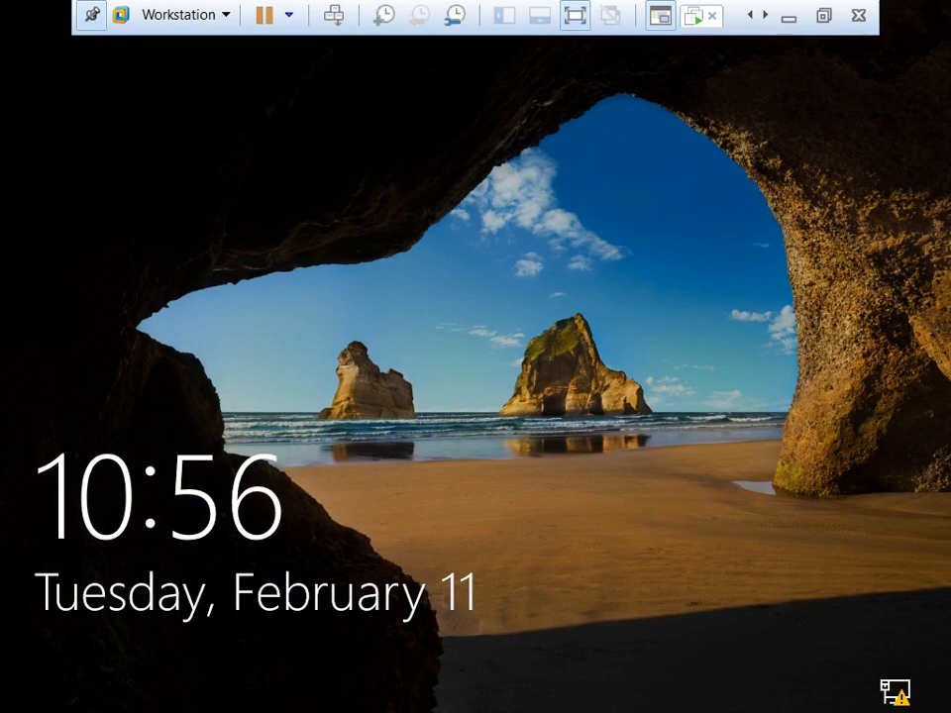
{"action": "key", "text": "space"}
{"action": "left_click", "coordinate": [121, 668]}
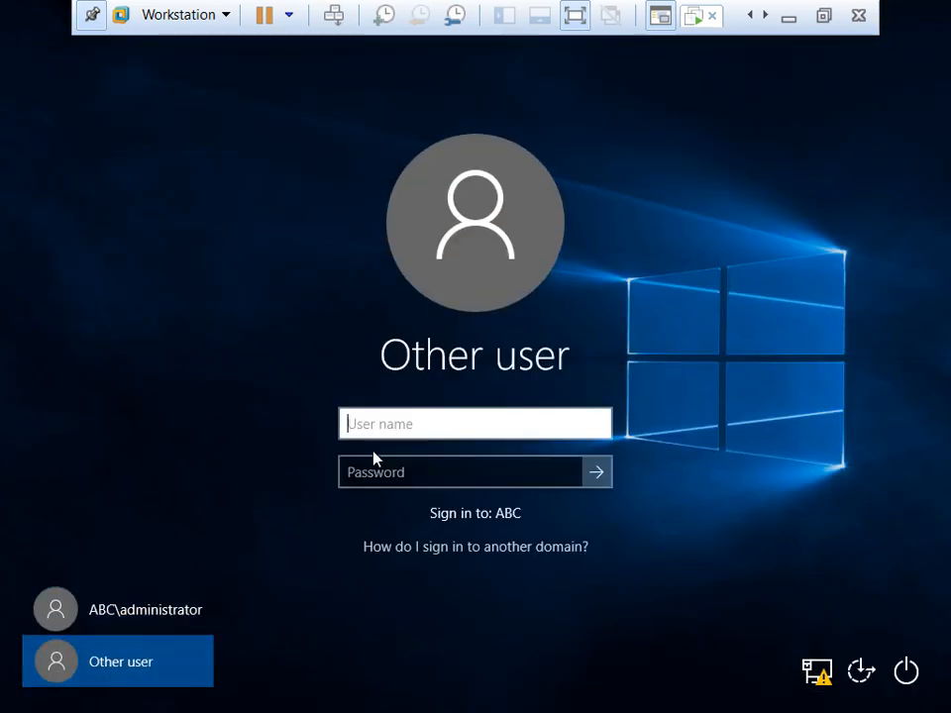
{"action": "type", "text": "u1"}
{"action": "key", "text": "Tab"}
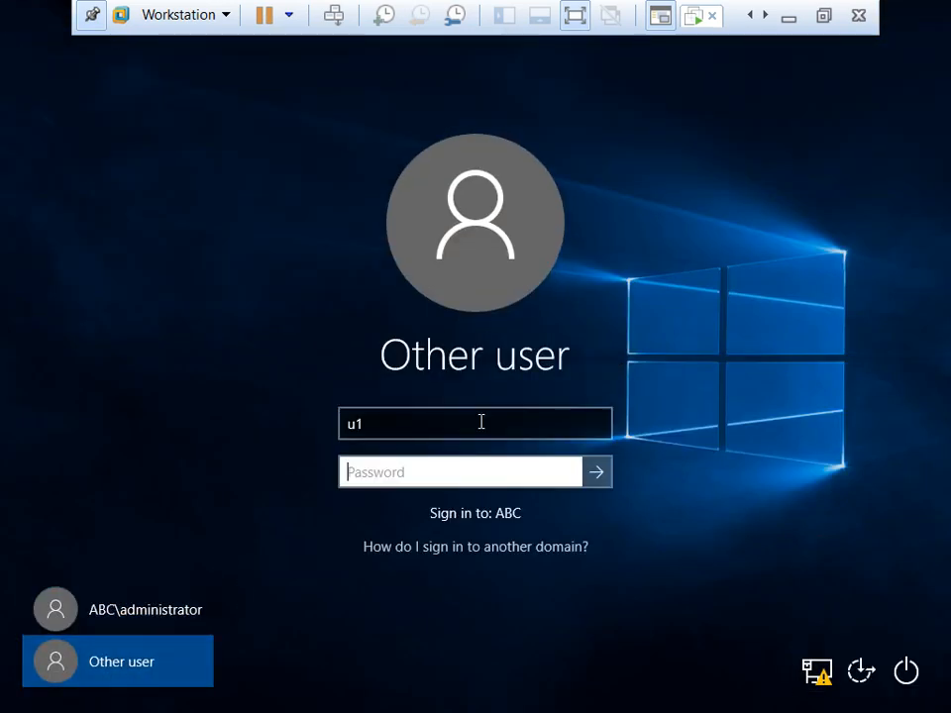
{"action": "type", "text": "•••••••"}
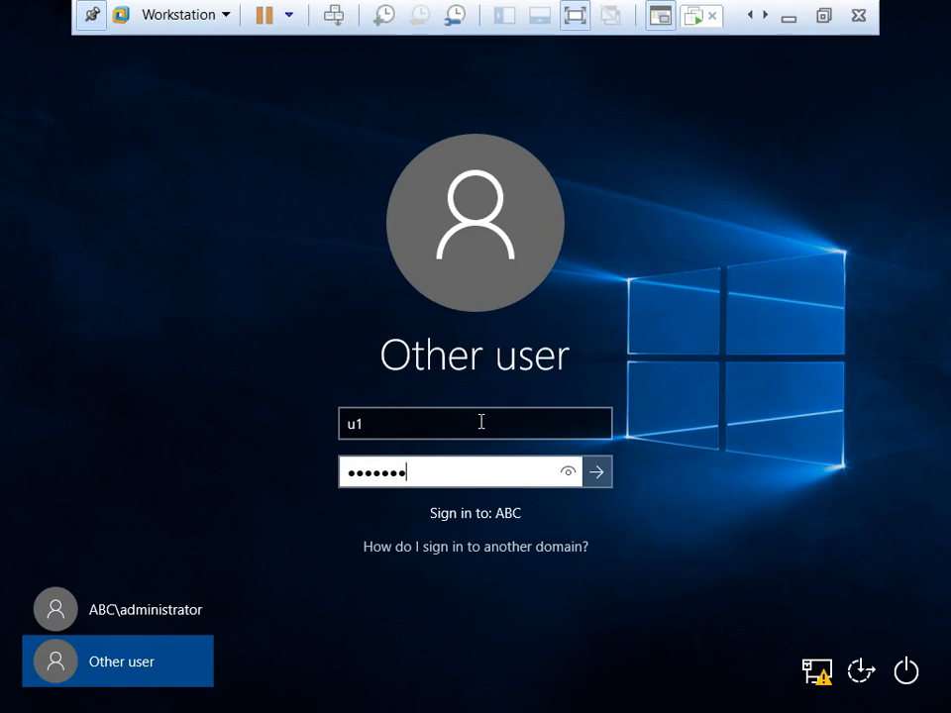
{"action": "key", "text": "Return"}
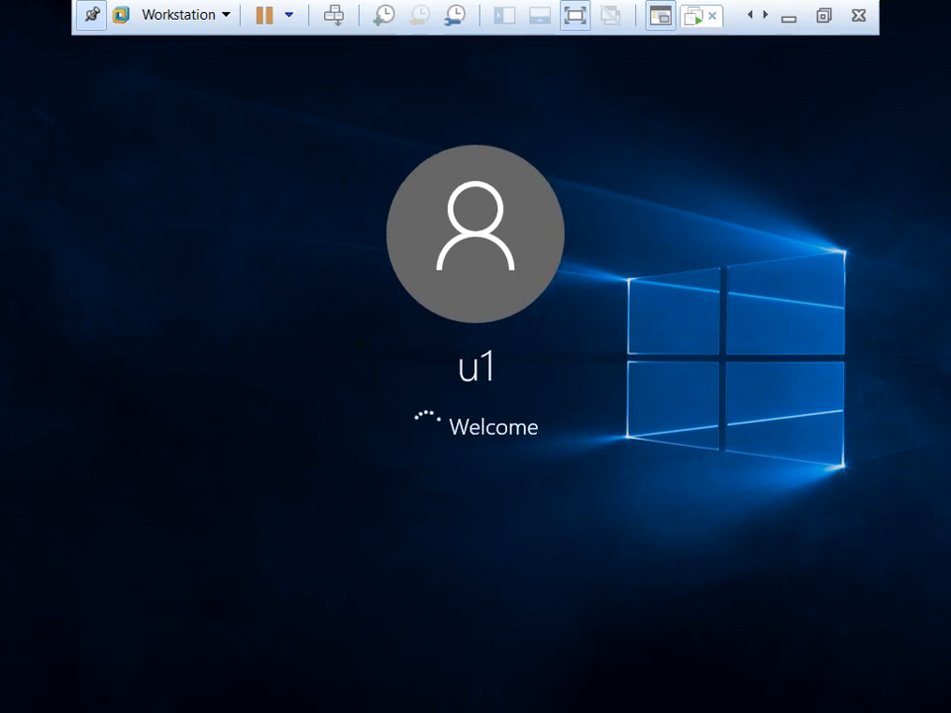
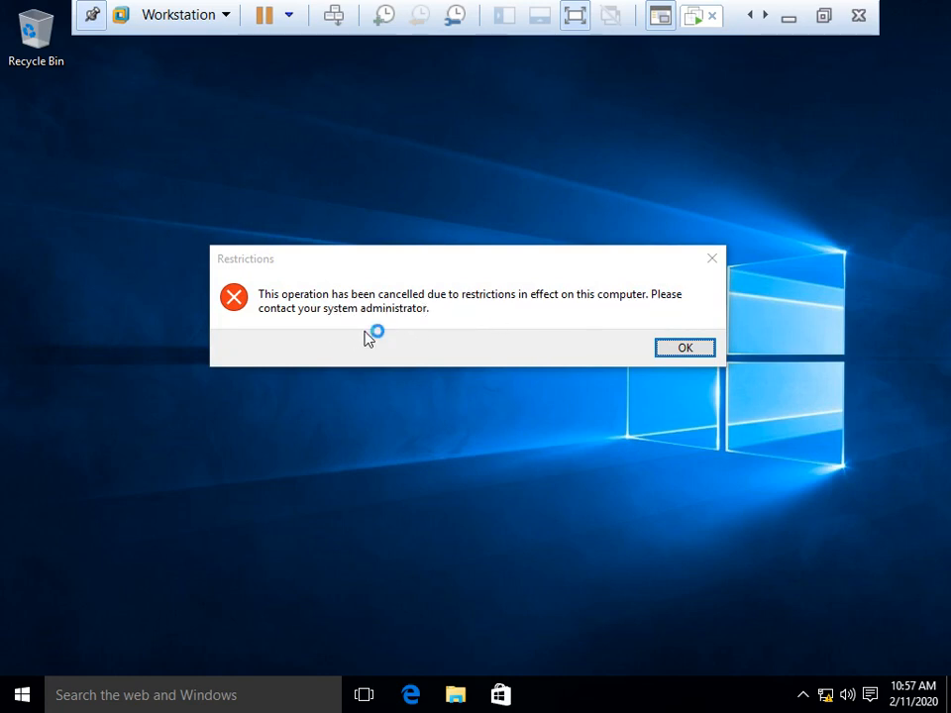
Step: Dismiss the VMware Tools prompt and acknowledge the Restrictions message on the client
{"action": "left_click", "coordinate": [364, 332]}
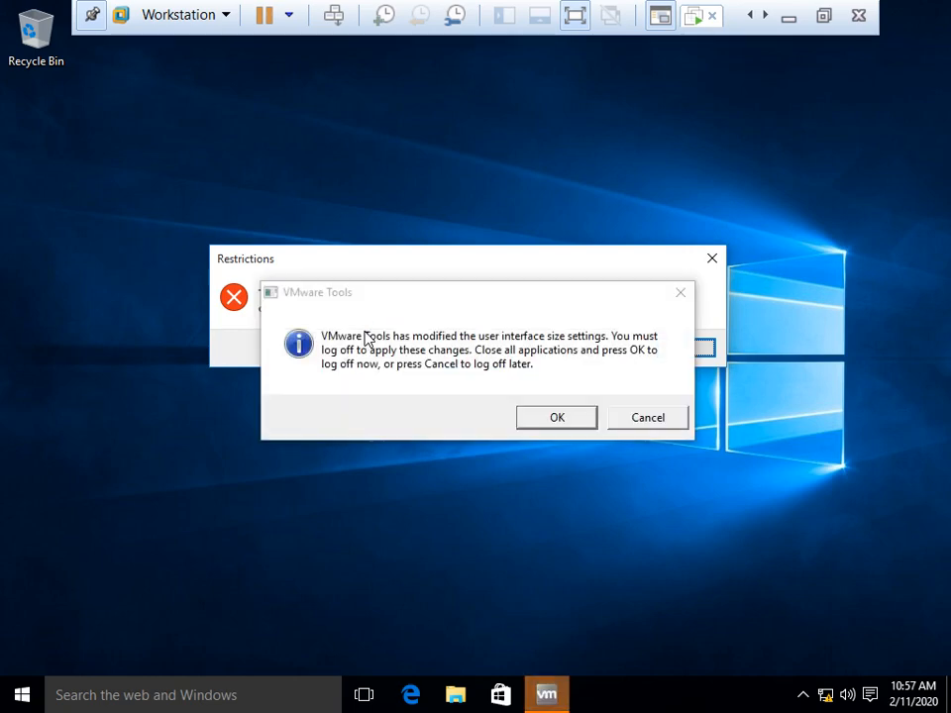
{"action": "left_click", "coordinate": [630, 417]}
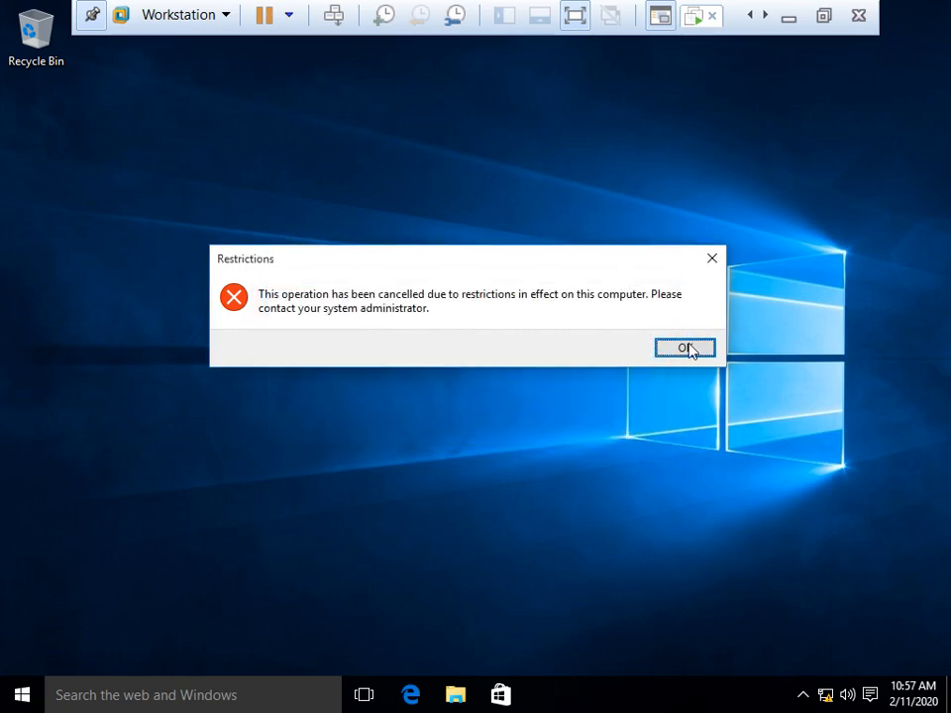
{"action": "left_click", "coordinate": [683, 347]}
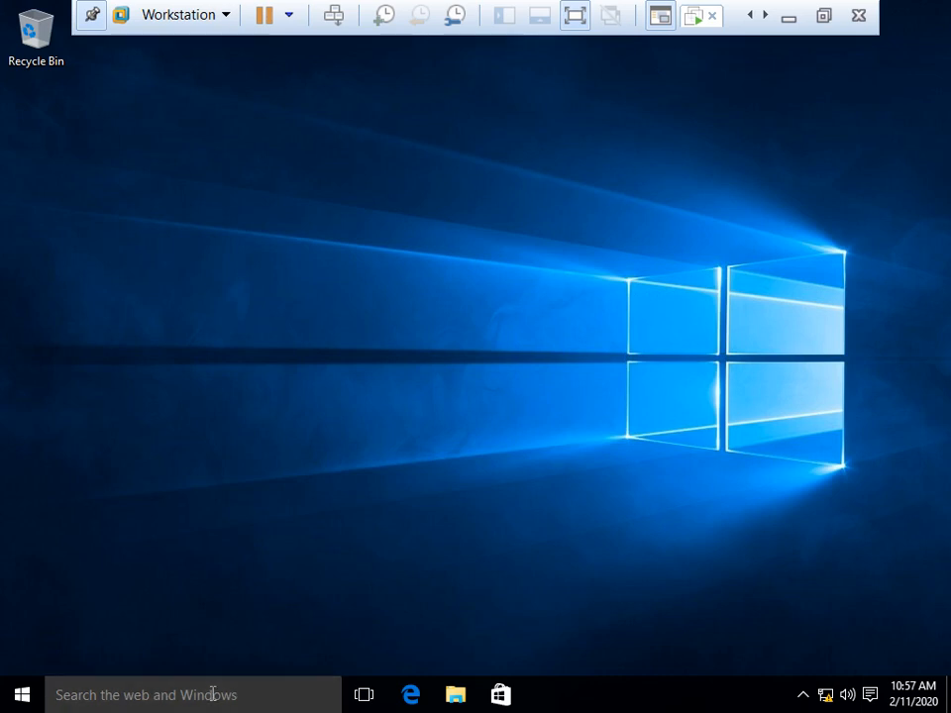
Step: Try opening Settings from the Start menu and close the resulting Restrictions error
{"action": "left_click", "coordinate": [212, 693]}
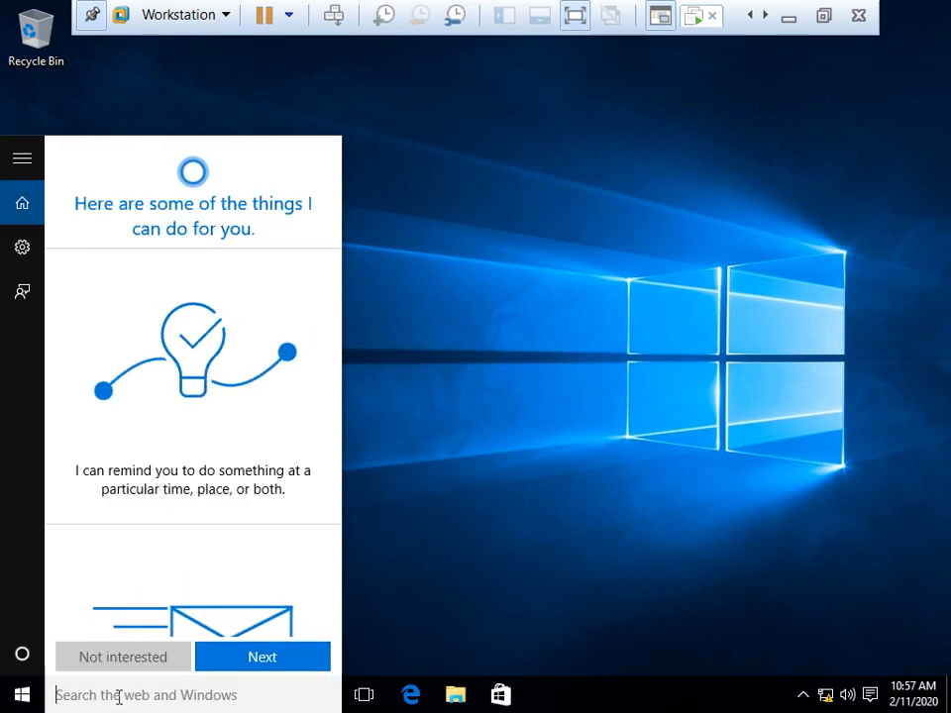
{"action": "left_click", "coordinate": [14, 703]}
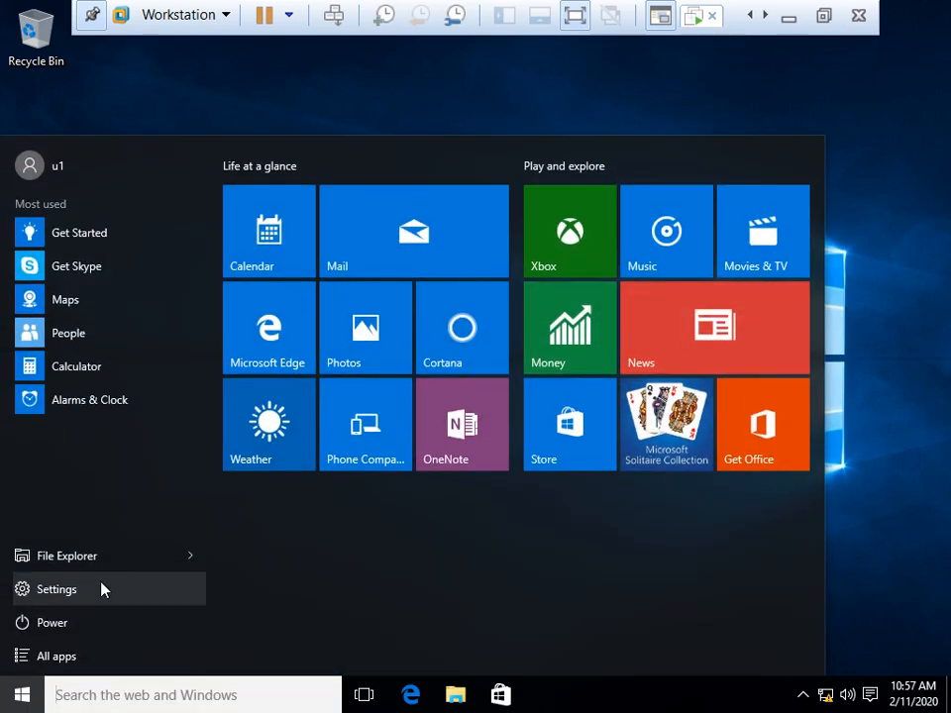
{"action": "left_click", "coordinate": [166, 71]}
{"action": "key", "text": "super+r"}
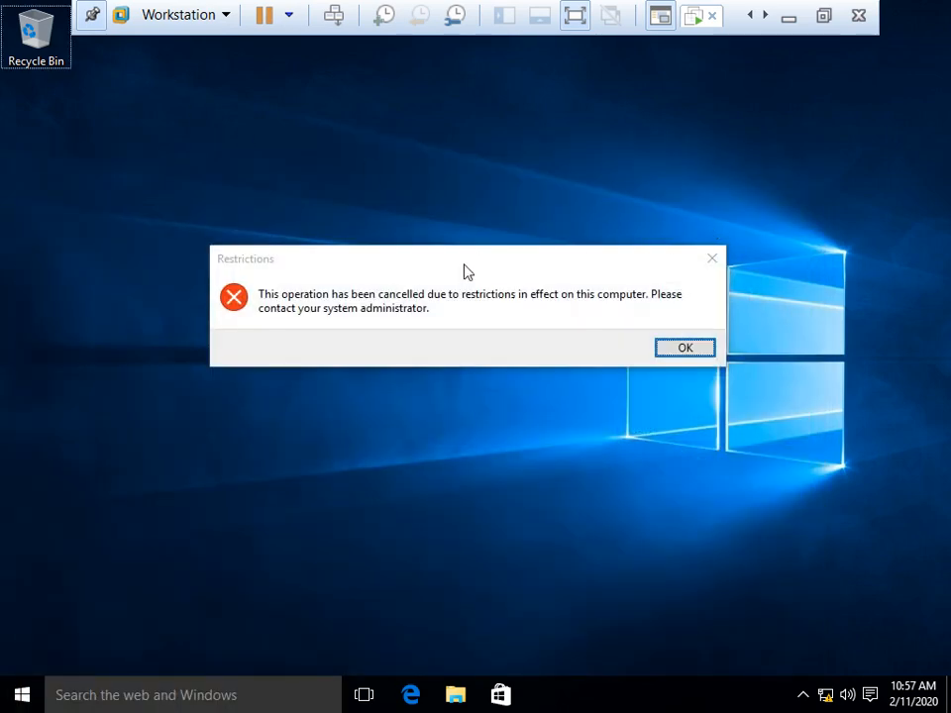
{"action": "left_click", "coordinate": [666, 347]}
Step: Switch to the Server-02 VM in full screen and refresh its desktop twice
{"action": "left_click", "coordinate": [822, 17]}
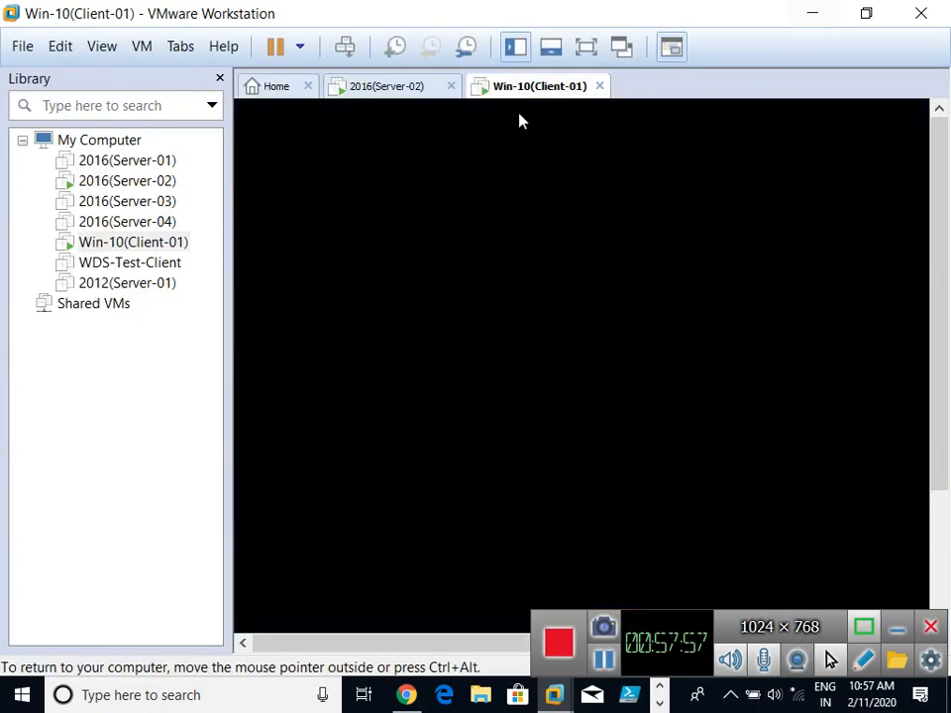
{"action": "left_click", "coordinate": [393, 87]}
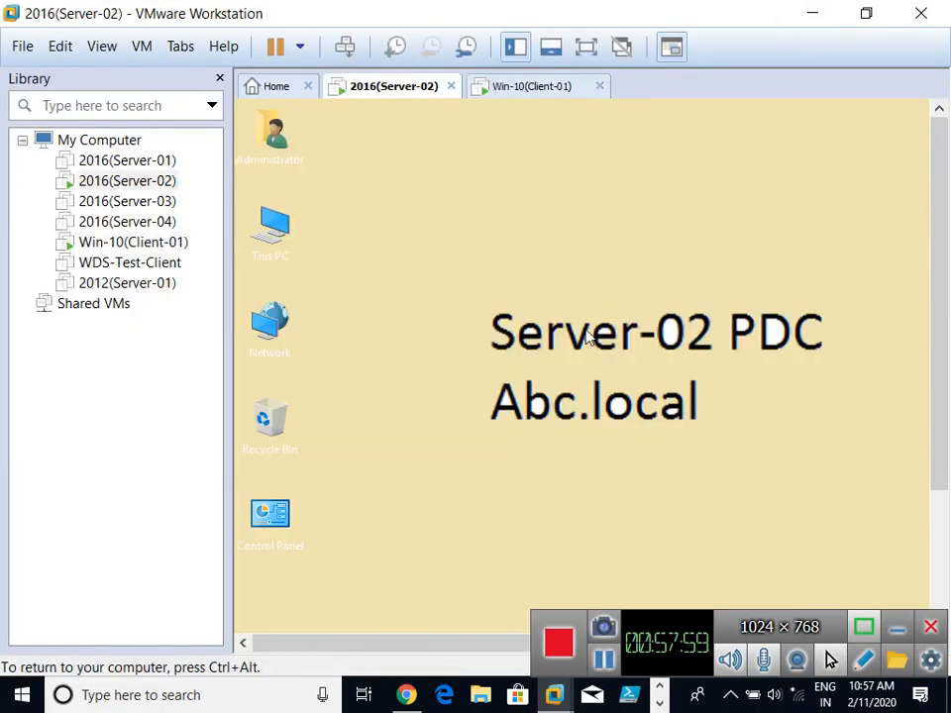
{"action": "key", "text": "ctrl+alt+Return"}
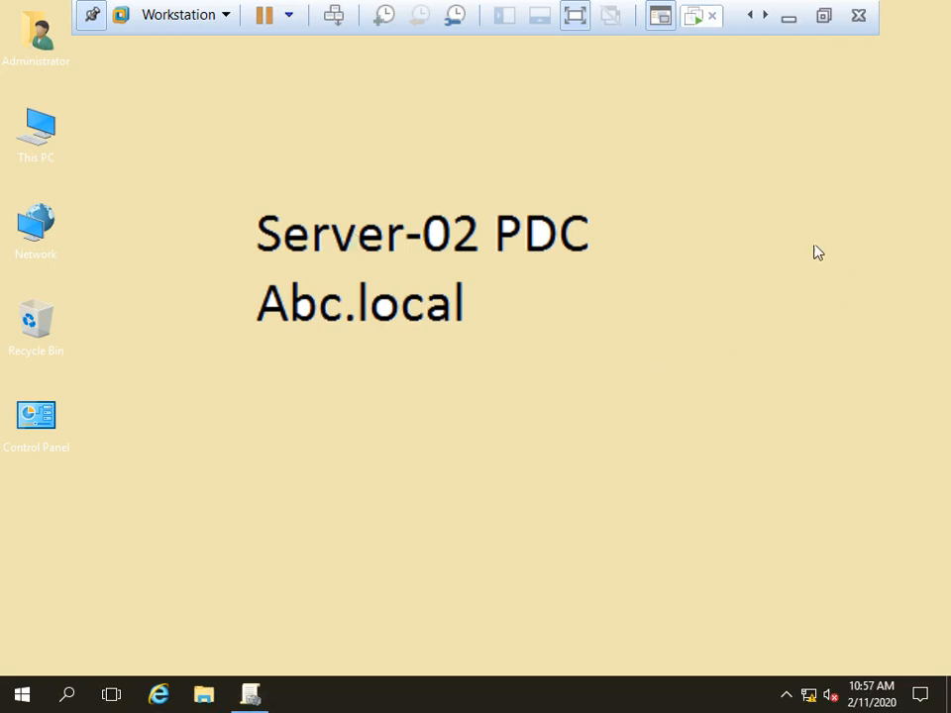
{"action": "right_click", "coordinate": [680, 226]}
{"action": "left_click", "coordinate": [753, 286]}
{"action": "right_click", "coordinate": [227, 180]}
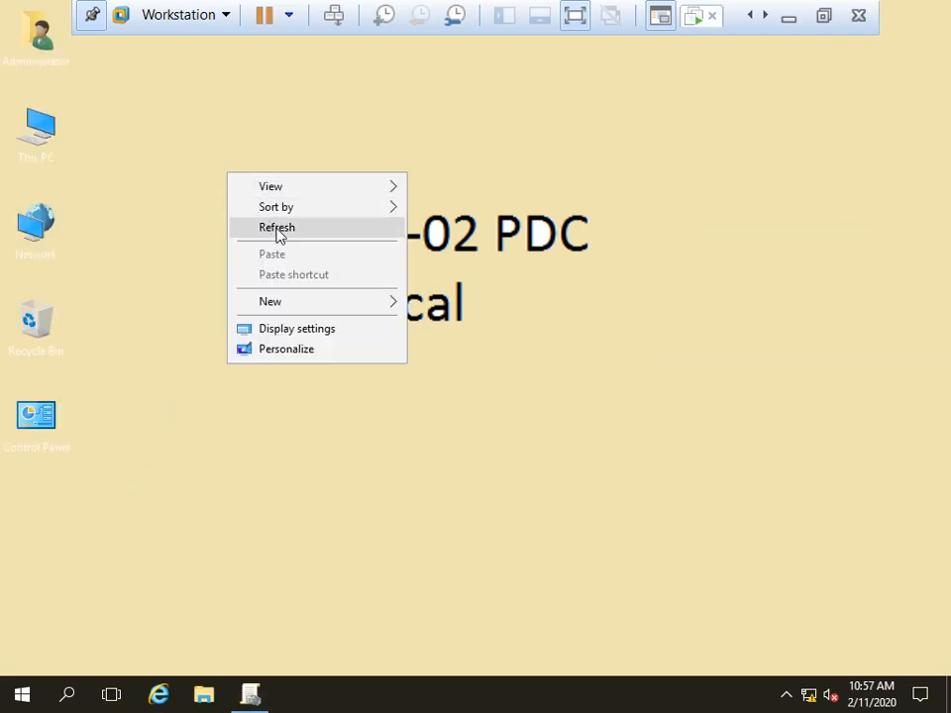
{"action": "left_click", "coordinate": [278, 234]}
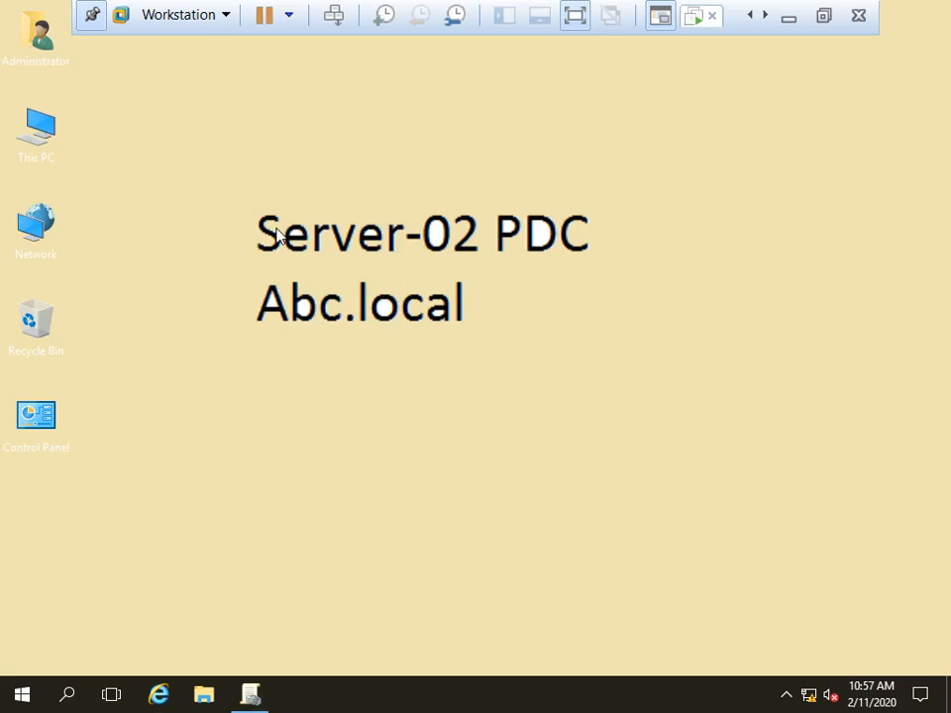
Step: Review policy-01's scope in Group Policy Management, minimize it, and return to Win-10
{"action": "left_click", "coordinate": [252, 695]}
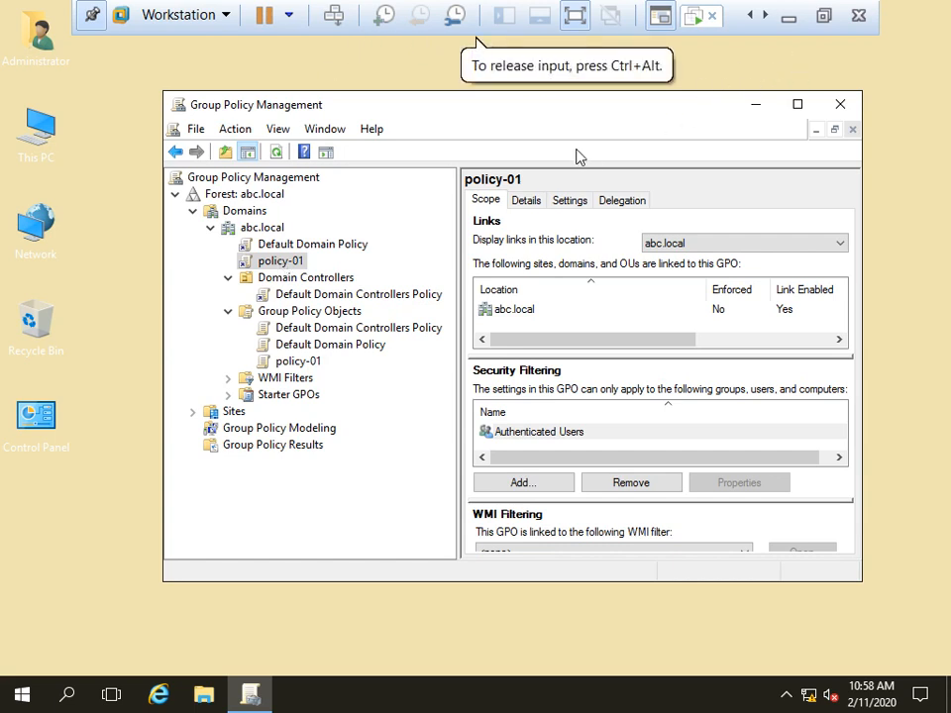
{"action": "left_click", "coordinate": [756, 106]}
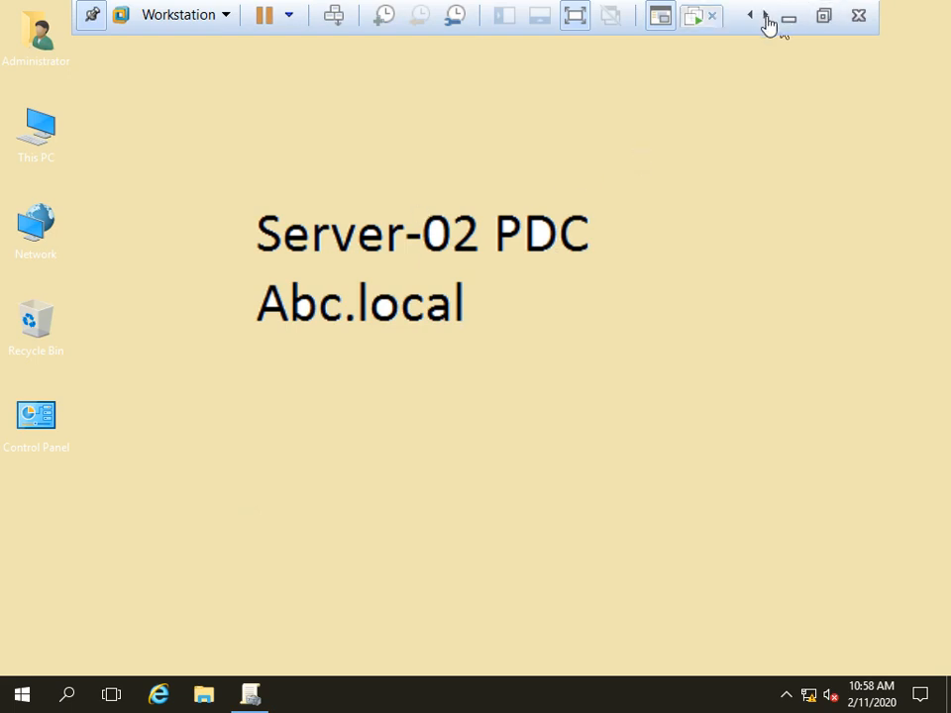
{"action": "left_click", "coordinate": [693, 22]}
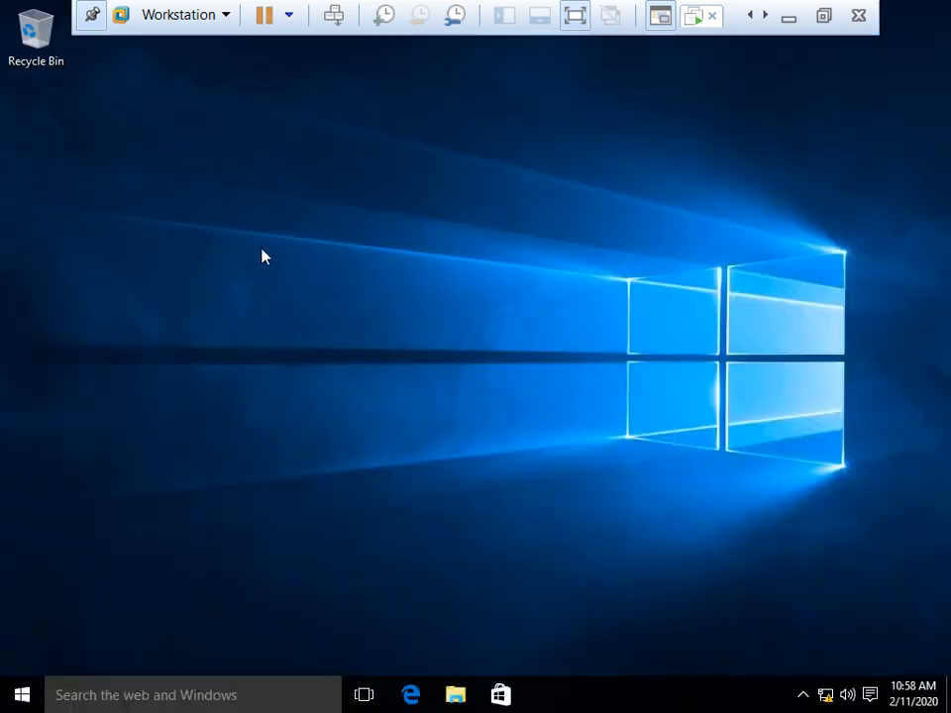
Step: Open Personalize from the desktop menu, view the Lock screen and Colors pages, then close Settings
{"action": "left_click", "coordinate": [18, 688]}
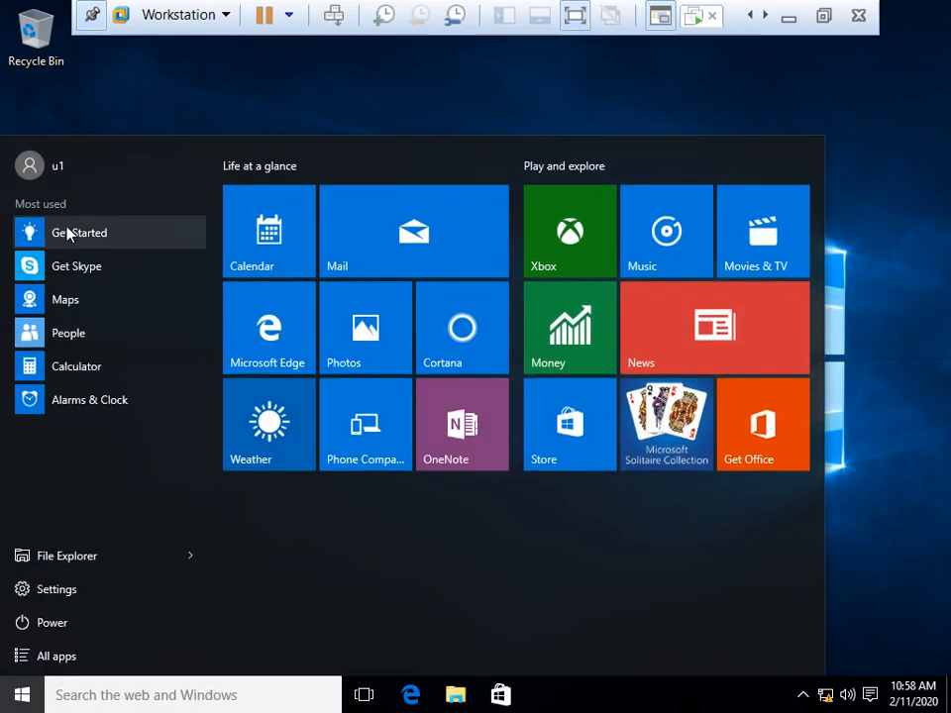
{"action": "left_click", "coordinate": [403, 118]}
{"action": "right_click", "coordinate": [403, 118]}
{"action": "left_click", "coordinate": [484, 285]}
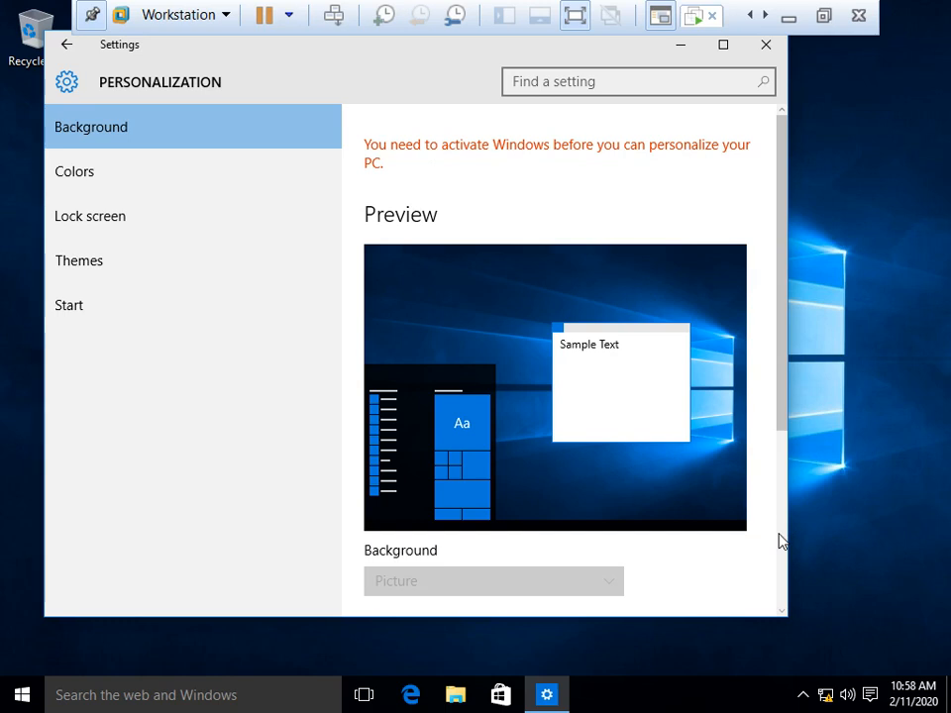
{"action": "left_click", "coordinate": [90, 217]}
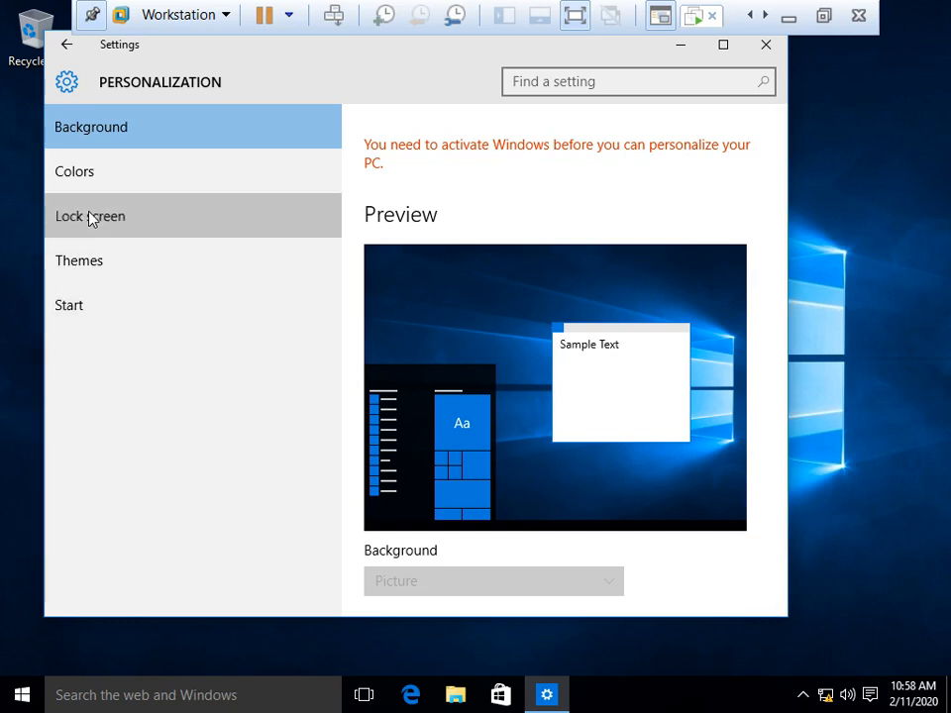
{"action": "left_click", "coordinate": [118, 170]}
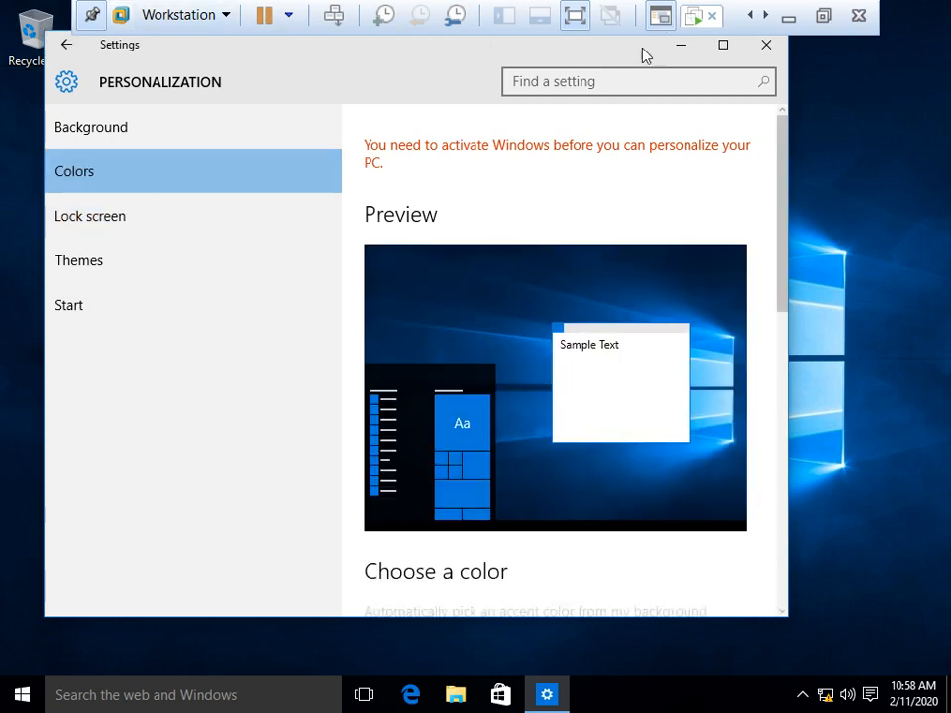
{"action": "left_click", "coordinate": [765, 45]}
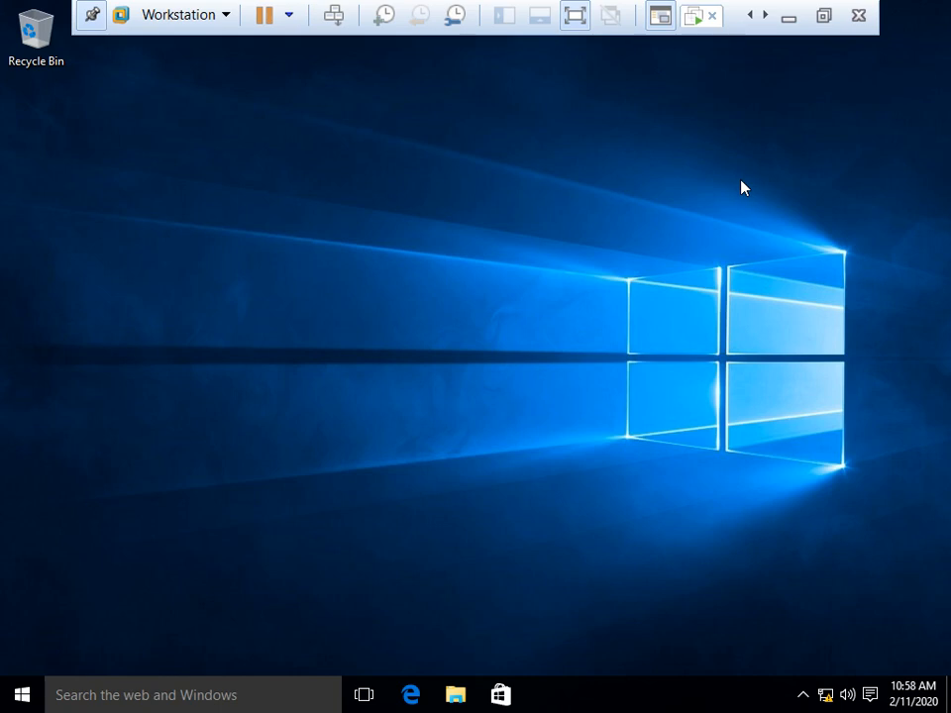
Step: Return to the Server-02 VM and launch Paint with mspaint from the Run box
{"action": "left_click", "coordinate": [789, 16]}
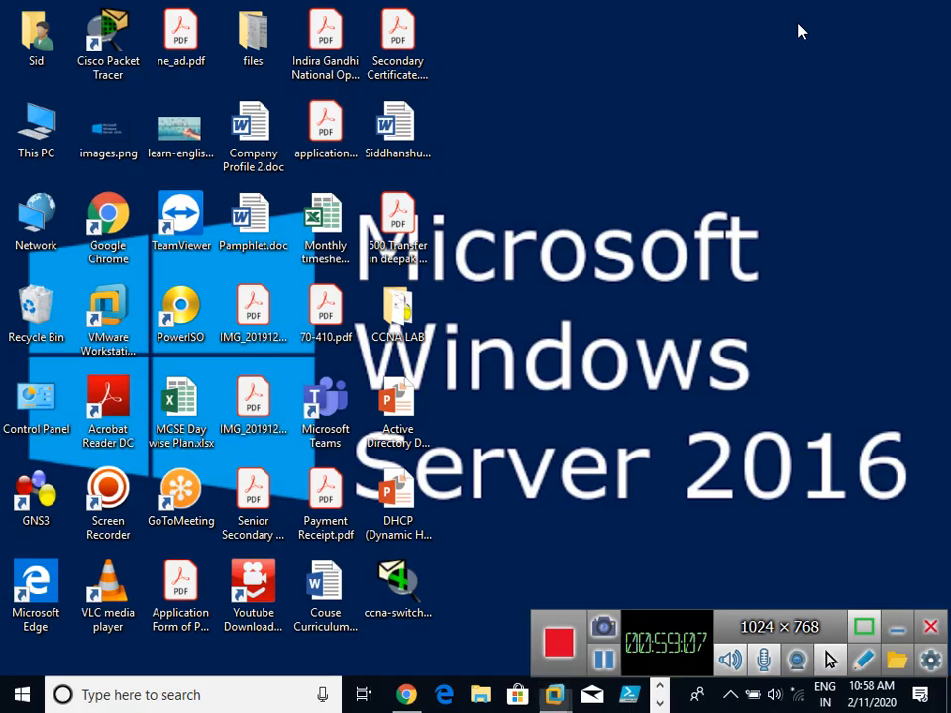
{"action": "mouse_move", "coordinate": [553, 694]}
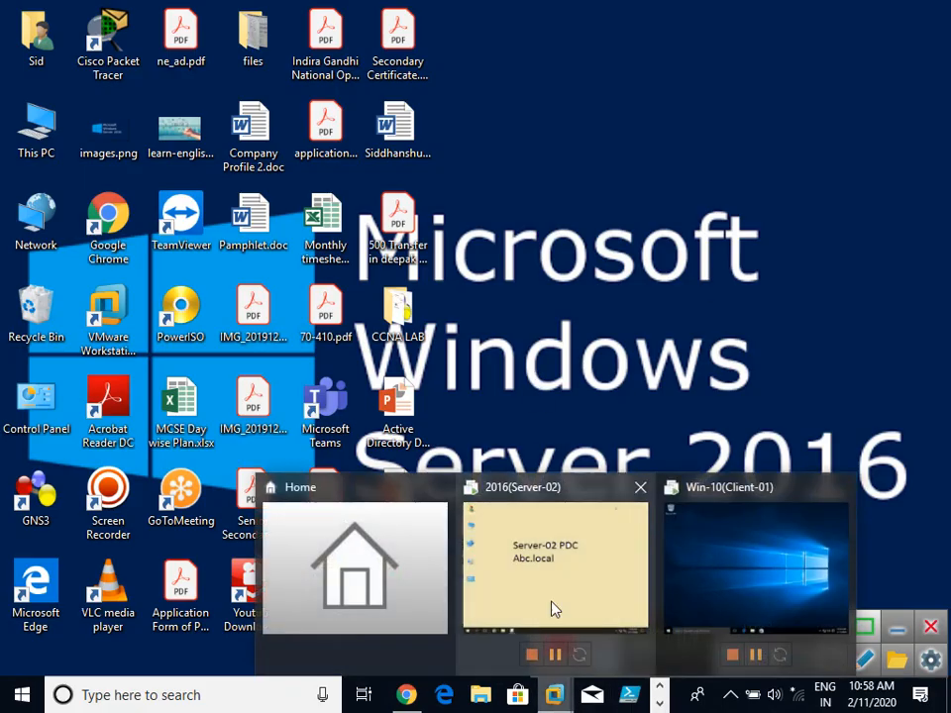
{"action": "left_click", "coordinate": [553, 609]}
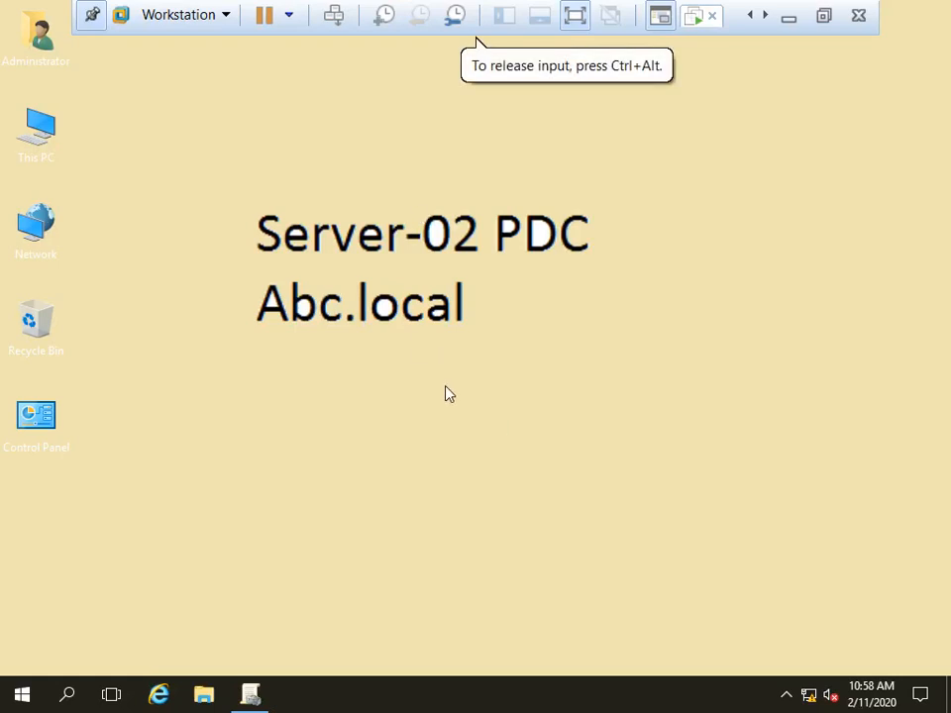
{"action": "key", "text": "super+r"}
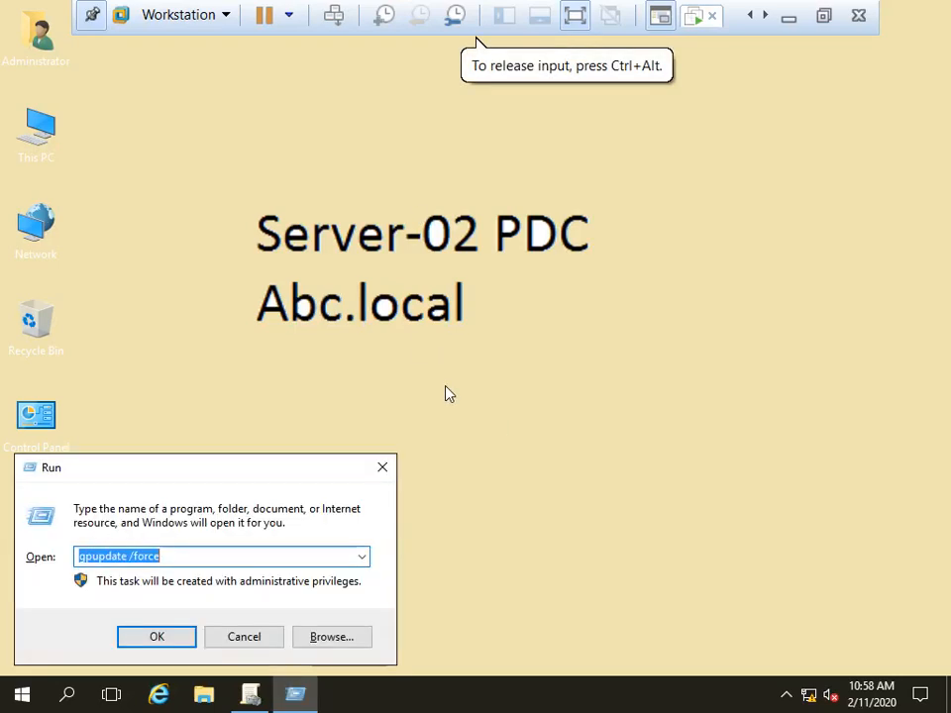
{"action": "type", "text": "msp[ain"}
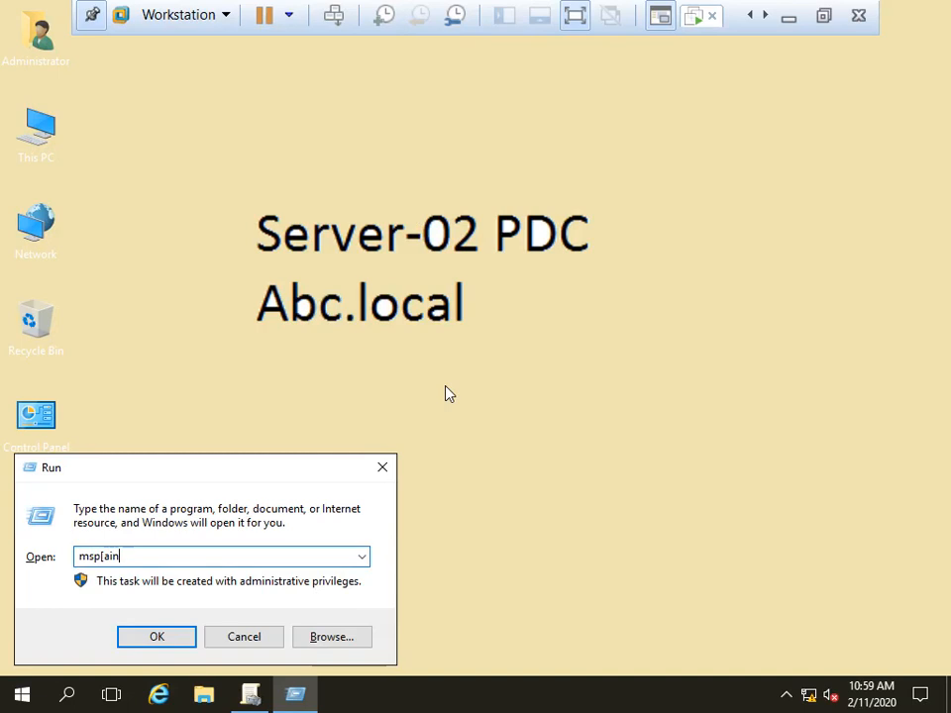
{"action": "key", "text": "BackSpace"}
{"action": "key", "text": "BackSpace"}
{"action": "key", "text": "Down"}
{"action": "key", "text": "Return"}
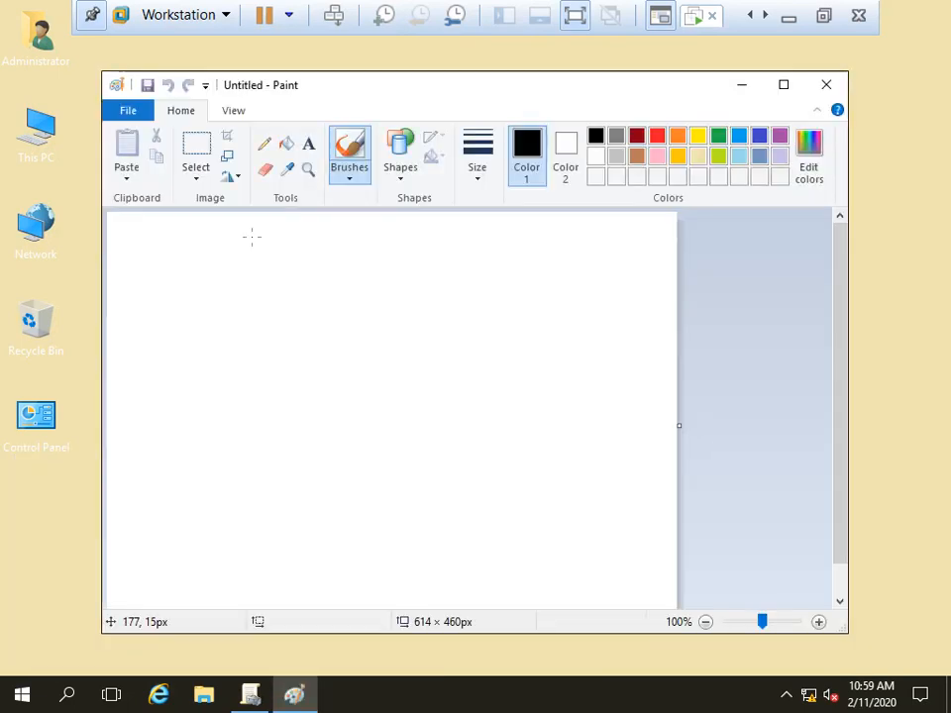
Step: Fill the whole blank Paint canvas with orange
{"action": "left_click", "coordinate": [289, 146]}
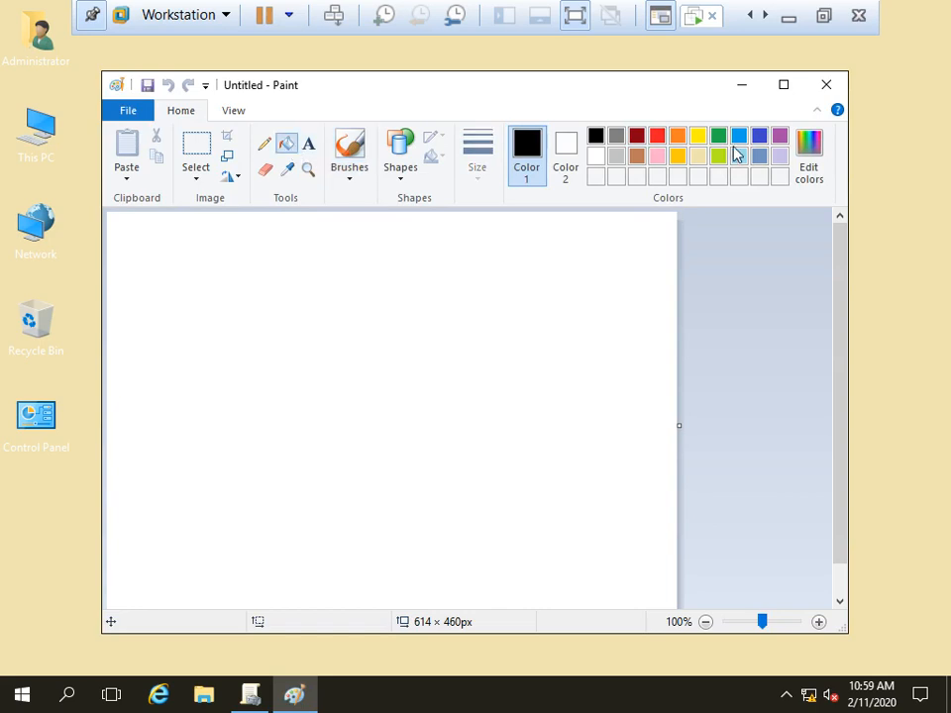
{"action": "left_click", "coordinate": [678, 136]}
{"action": "left_click", "coordinate": [515, 294]}
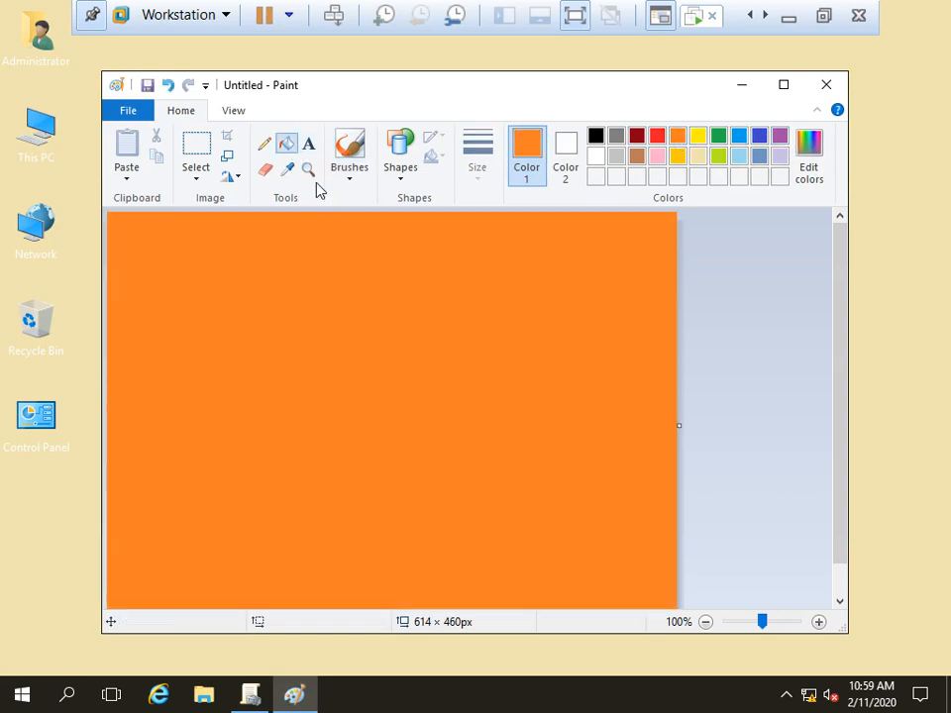
{"action": "left_click", "coordinate": [308, 144]}
Step: Place a black text box at the top-left and type "Welcome to Abc.local Damain."
{"action": "left_click", "coordinate": [309, 341]}
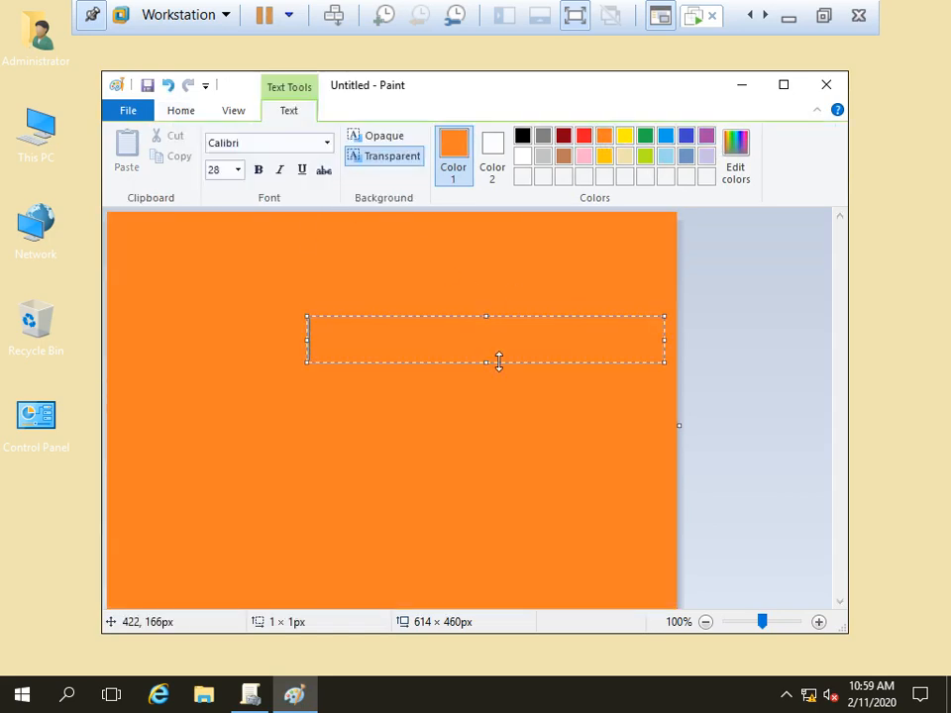
{"action": "left_click", "coordinate": [523, 135]}
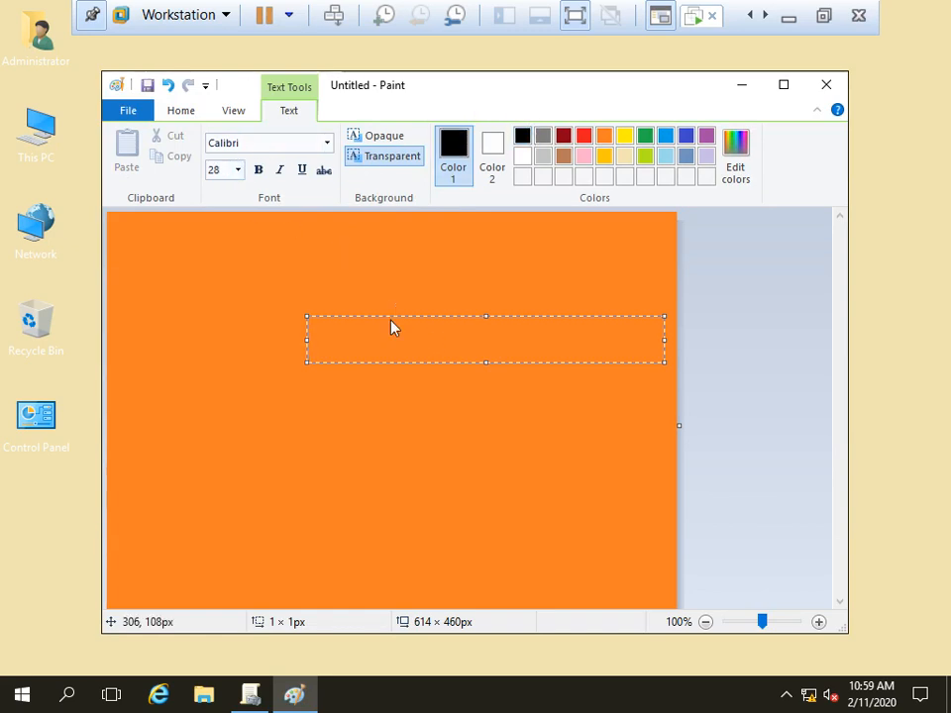
{"action": "left_click_drag", "start_coordinate": [392, 315], "coordinate": [204, 234]}
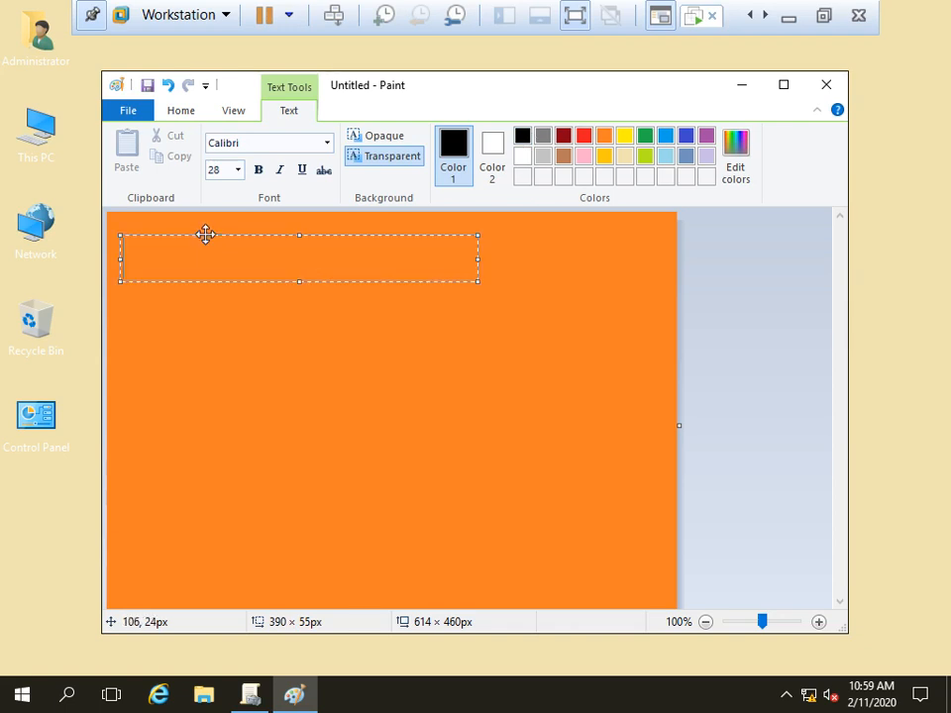
{"action": "type", "text": "We;cop"}
{"action": "key", "text": "BackSpace"}
{"action": "key", "text": "BackSpace"}
{"action": "key", "text": "BackSpace"}
{"action": "key", "text": "BackSpace"}
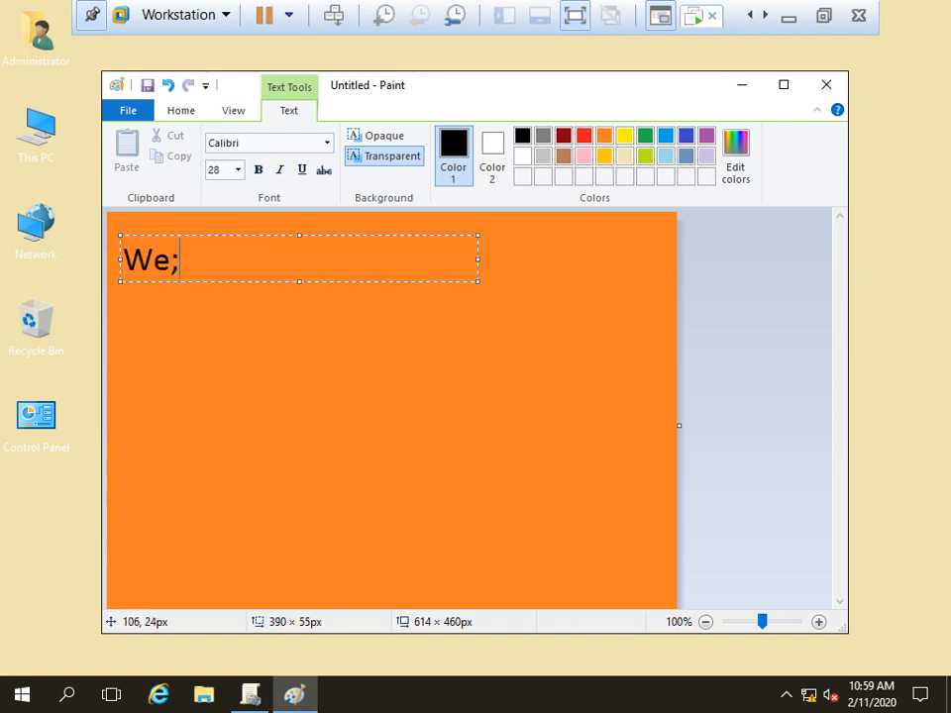
{"action": "type", "text": "lcomr"}
{"action": "key", "text": "BackSpace"}
{"action": "key", "text": "BackSpace"}
{"action": "type", "text": "e "}
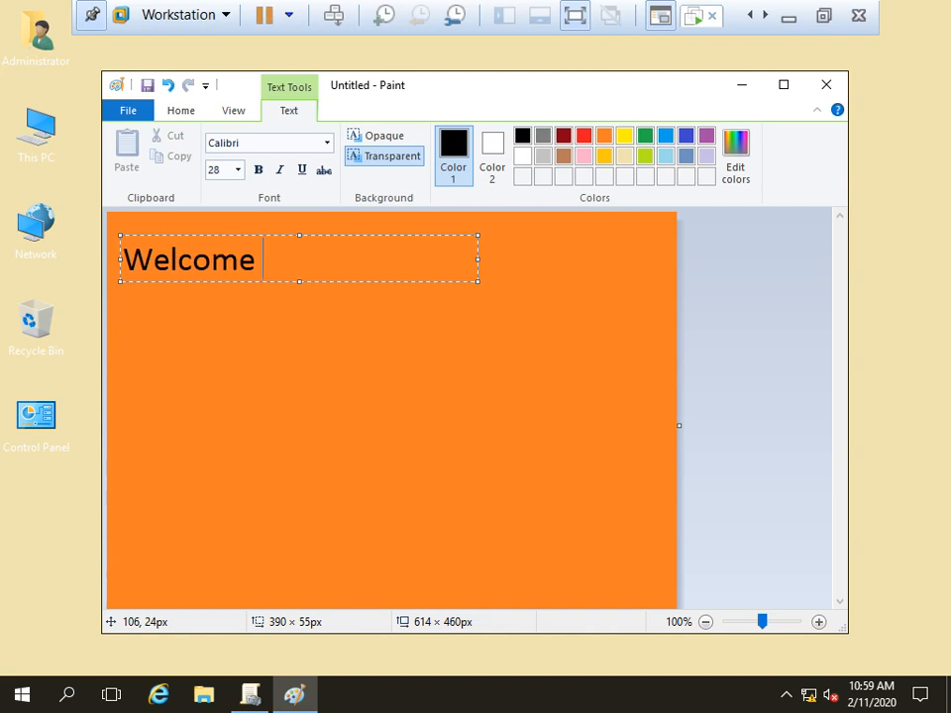
{"action": "type", "text": "to Abc"}
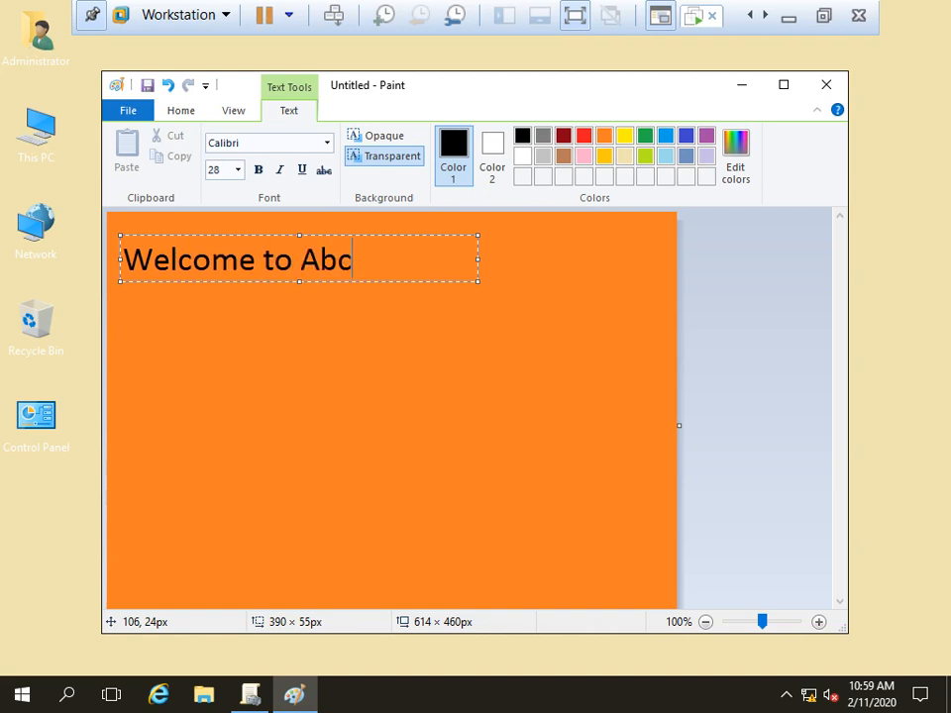
{"action": "type", "text": ".local"}
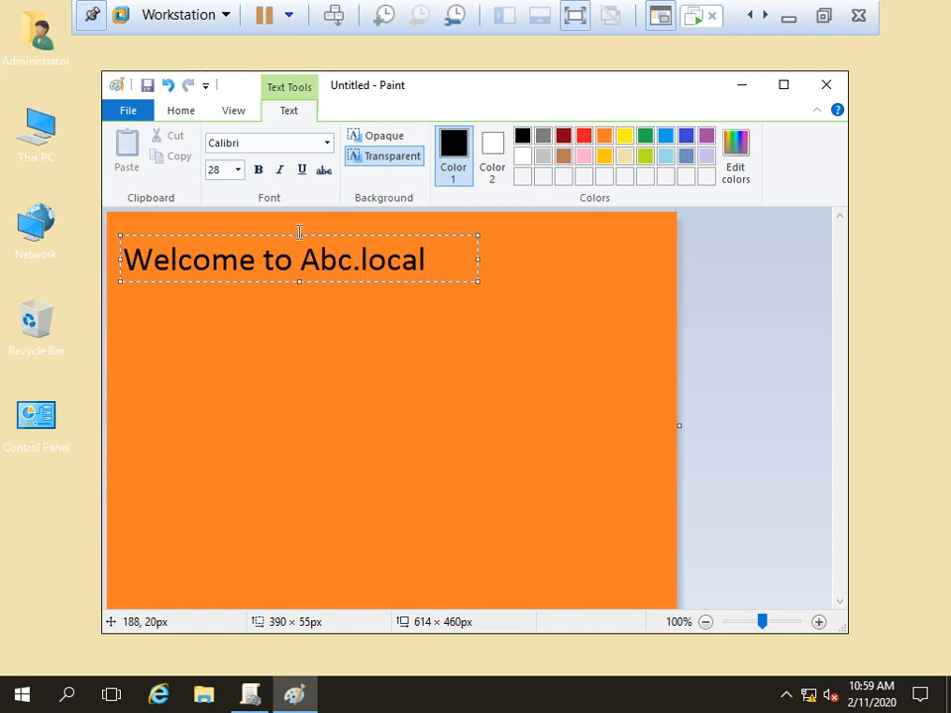
{"action": "left_click_drag", "start_coordinate": [478, 259], "coordinate": [603, 259]}
{"action": "type", "text": "Dmi"}
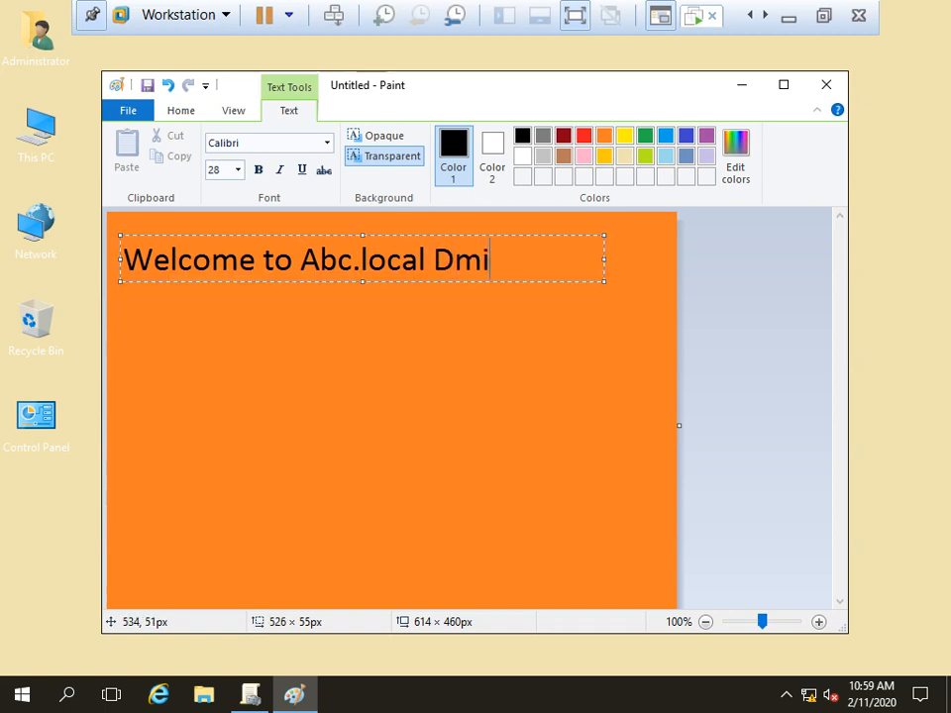
{"action": "key", "text": "BackSpace"}
{"action": "key", "text": "BackSpace"}
{"action": "type", "text": "amin"}
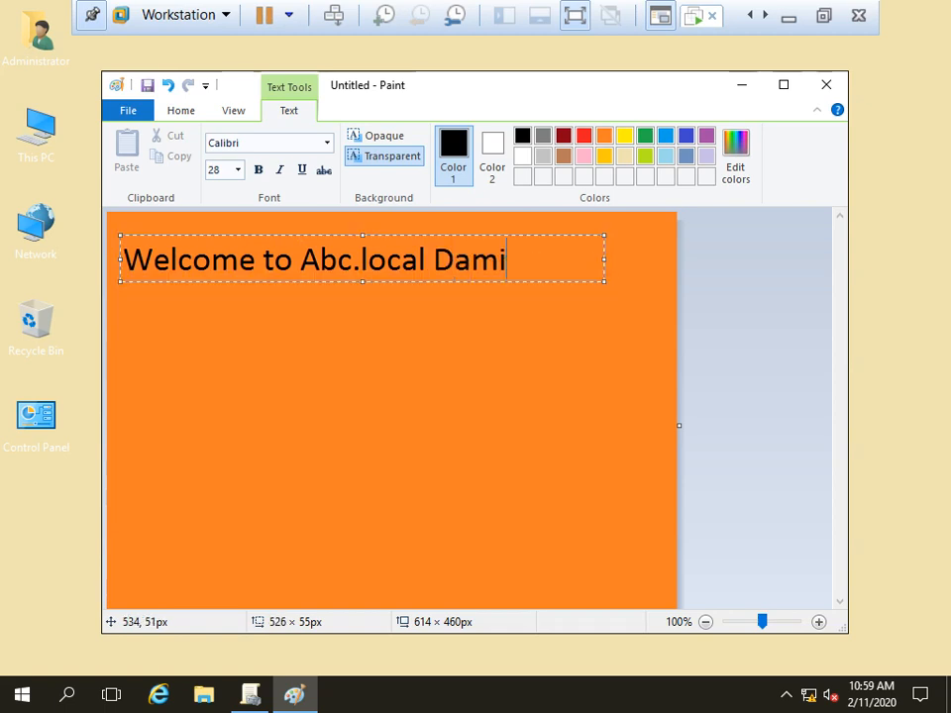
{"action": "key", "text": "BackSpace"}
{"action": "key", "text": "BackSpace"}
{"action": "type", "text": "ain"}
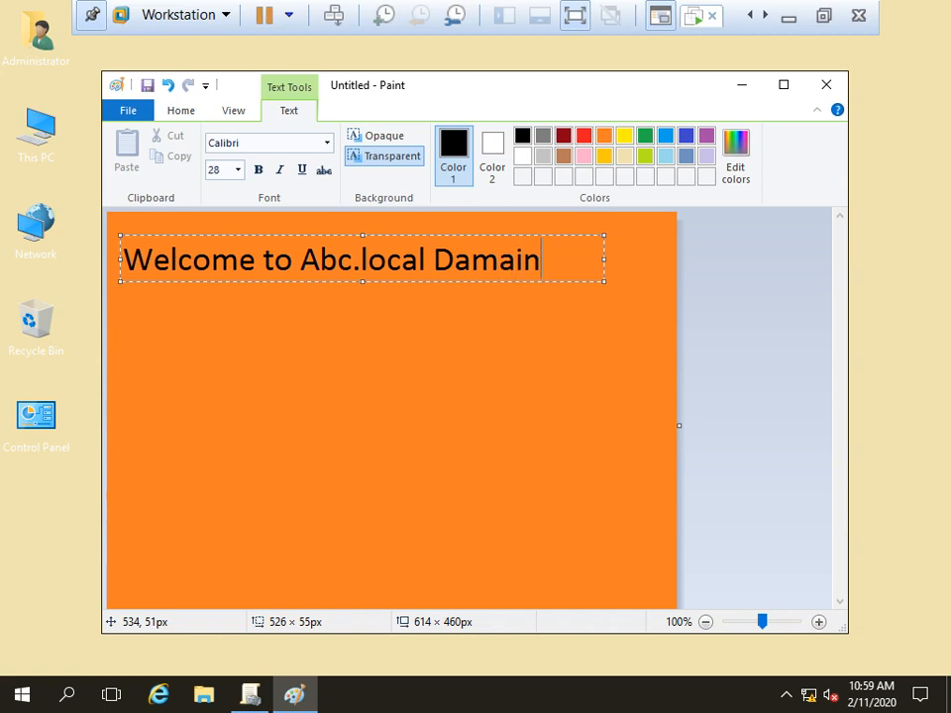
{"action": "type", "text": "."}
Step: Add the second line "Don't change anything.", commit the text, and start saving
{"action": "key", "text": "Return"}
{"action": "type", "text": "Dont"}
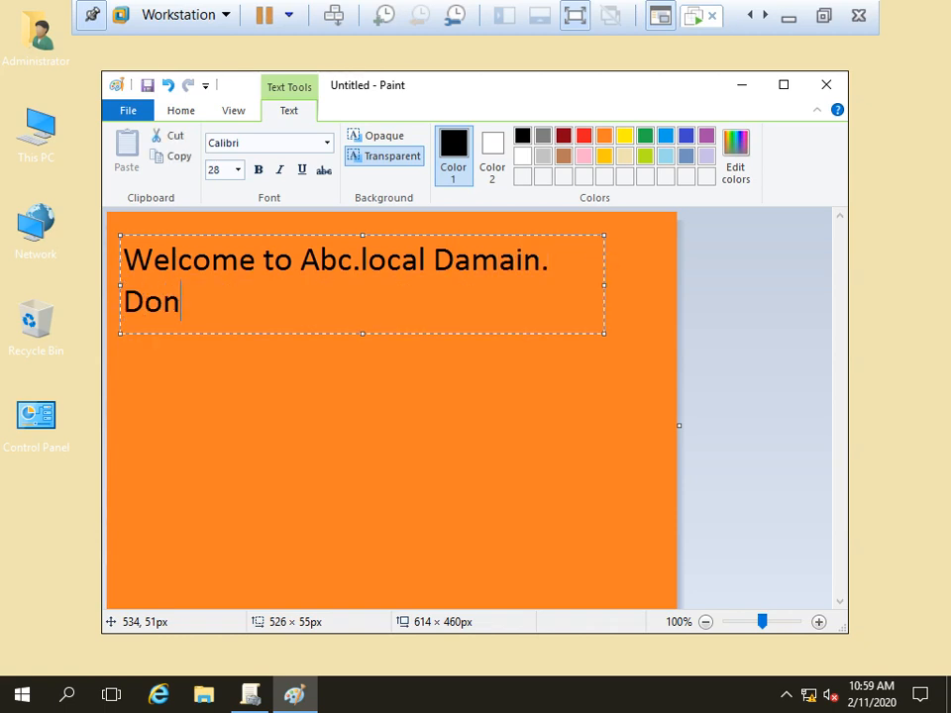
{"action": "key", "text": "BackSpace"}
{"action": "key", "text": "BackSpace"}
{"action": "key", "text": "BackSpace"}
{"action": "key", "text": "BackSpace"}
{"action": "type", "text": "Don"}
{"action": "type", "text": ";t"}
{"action": "key", "text": "BackSpace"}
{"action": "key", "text": "BackSpace"}
{"action": "type", "text": "'t chanvge"}
{"action": "key", "text": "BackSpace"}
{"action": "key", "text": "BackSpace"}
{"action": "key", "text": "BackSpace"}
{"action": "type", "text": "ge ant"}
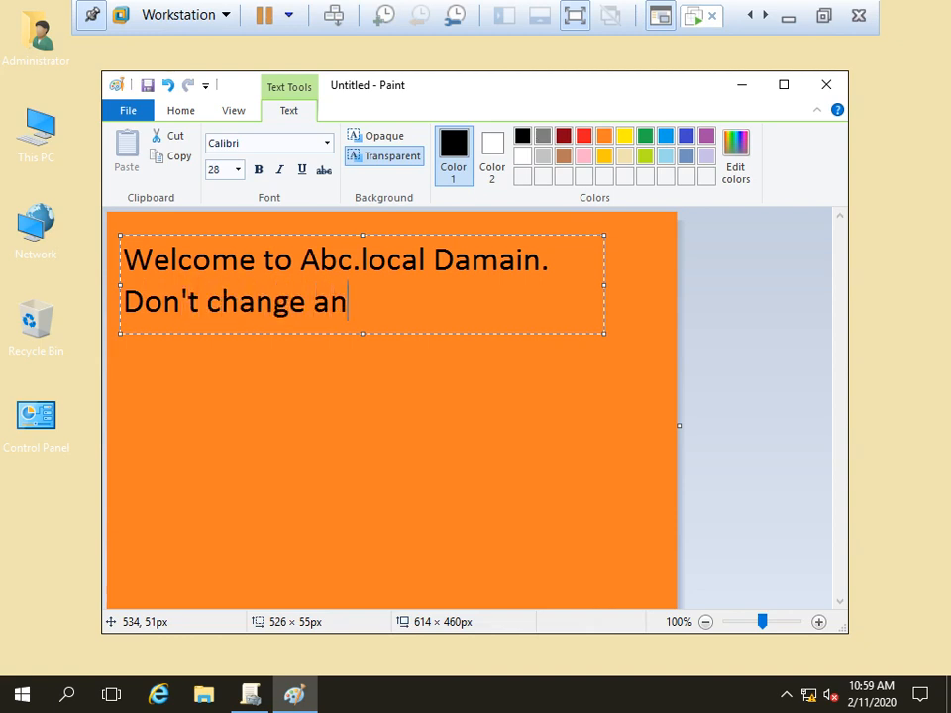
{"action": "key", "text": "BackSpace"}
{"action": "type", "text": "ything."}
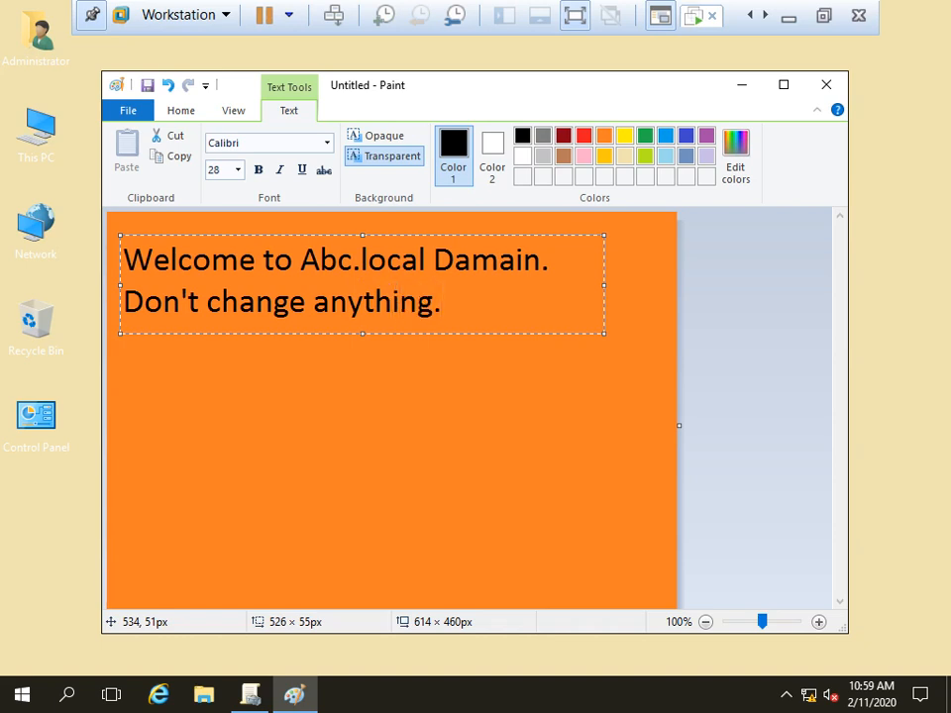
{"action": "scroll", "coordinate": [602, 260], "scroll_direction": "down", "scroll_amount": 1}
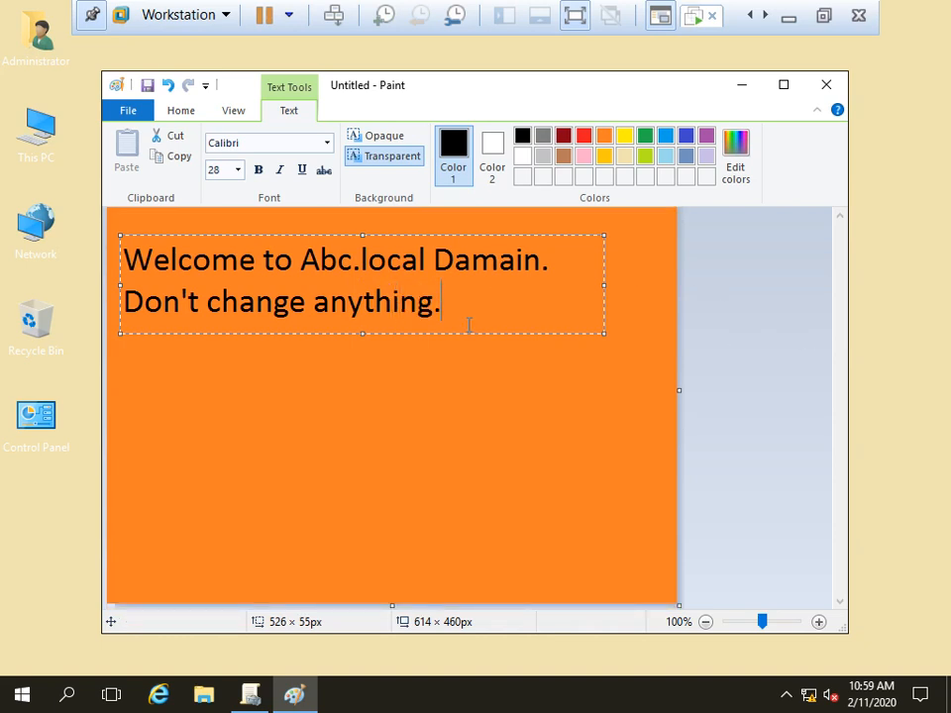
{"action": "left_click", "coordinate": [377, 390]}
{"action": "left_click", "coordinate": [286, 144]}
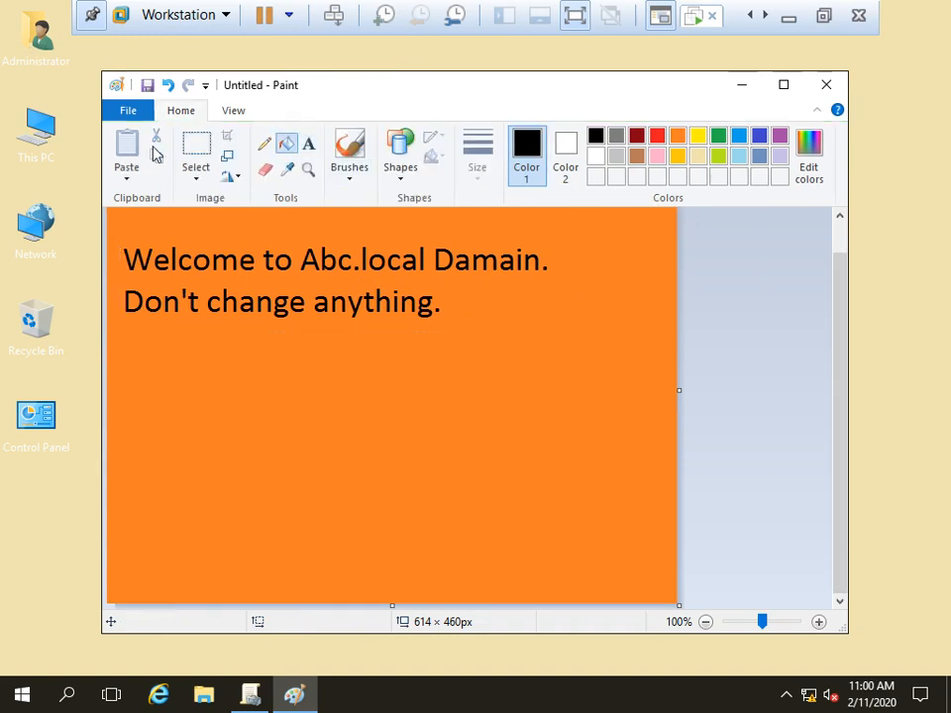
{"action": "left_click", "coordinate": [145, 85]}
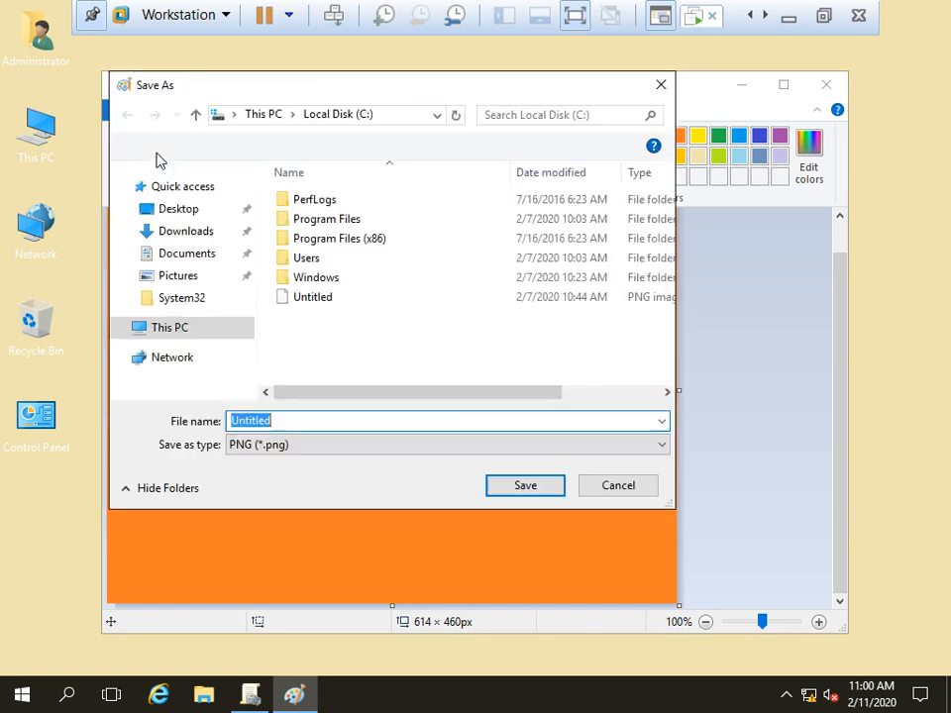
Step: Create a new folder named Pic on the C: drive and open it
{"action": "left_click", "coordinate": [196, 361]}
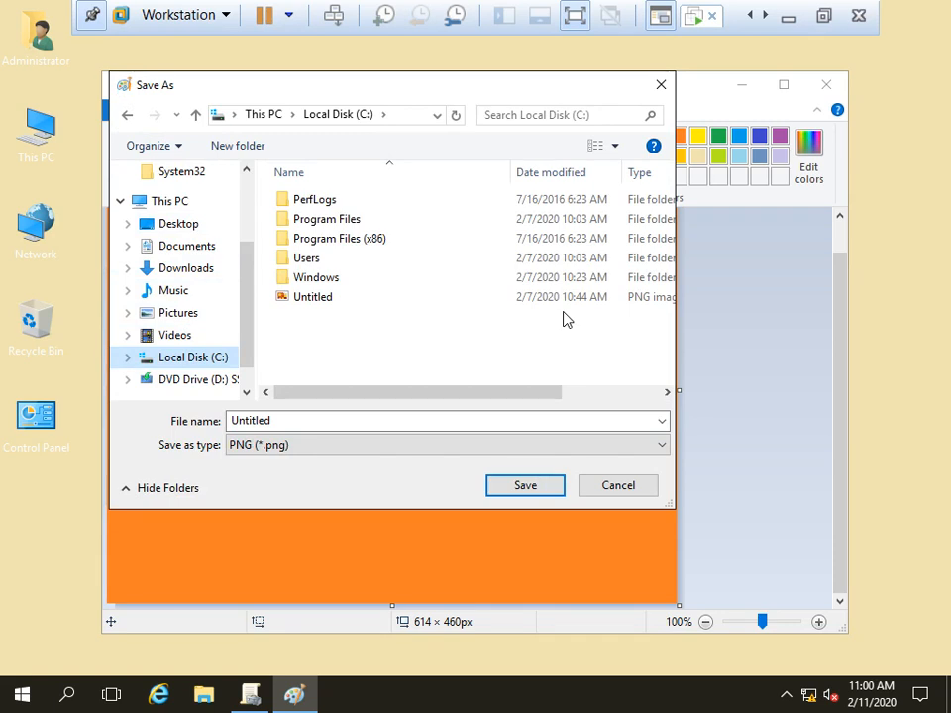
{"action": "right_click", "coordinate": [271, 330]}
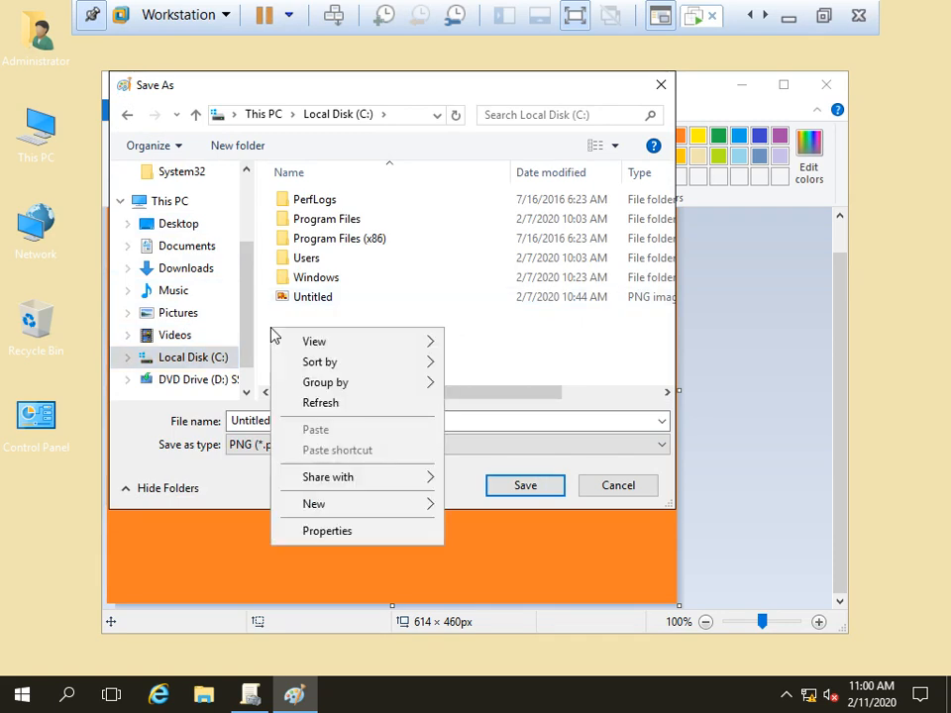
{"action": "mouse_move", "coordinate": [395, 518]}
{"action": "left_click", "coordinate": [507, 511]}
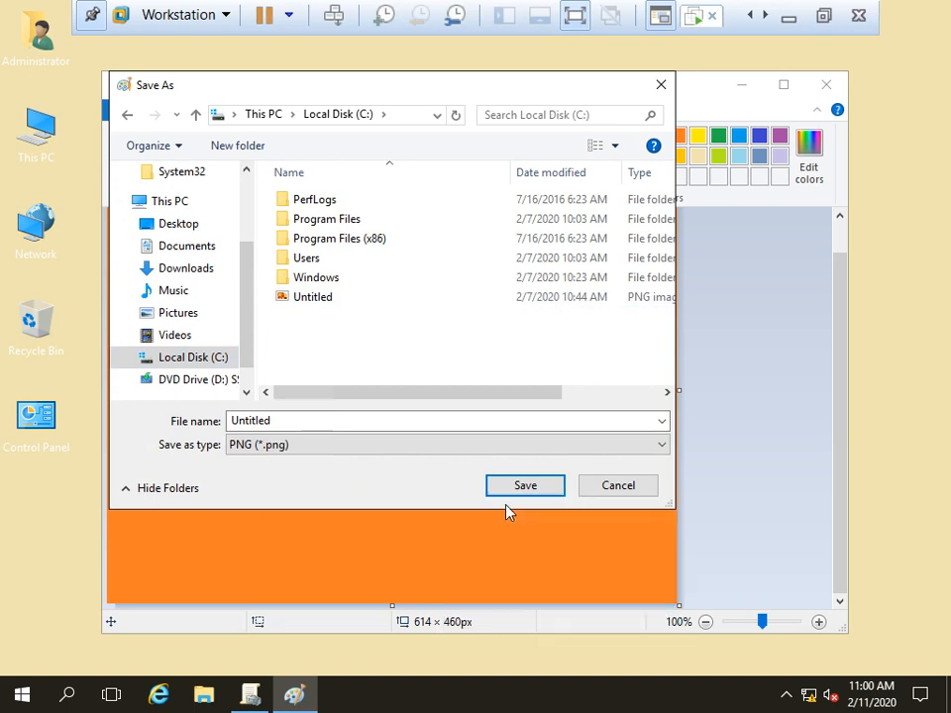
{"action": "type", "text": "Pic"}
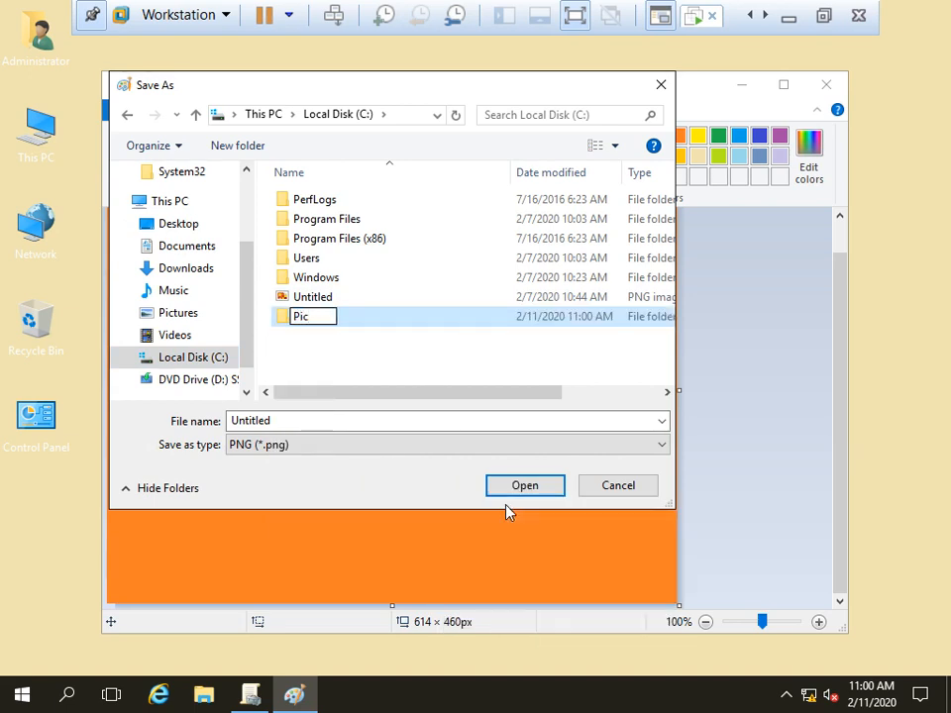
{"action": "key", "text": "Return"}
{"action": "key", "text": "Return"}
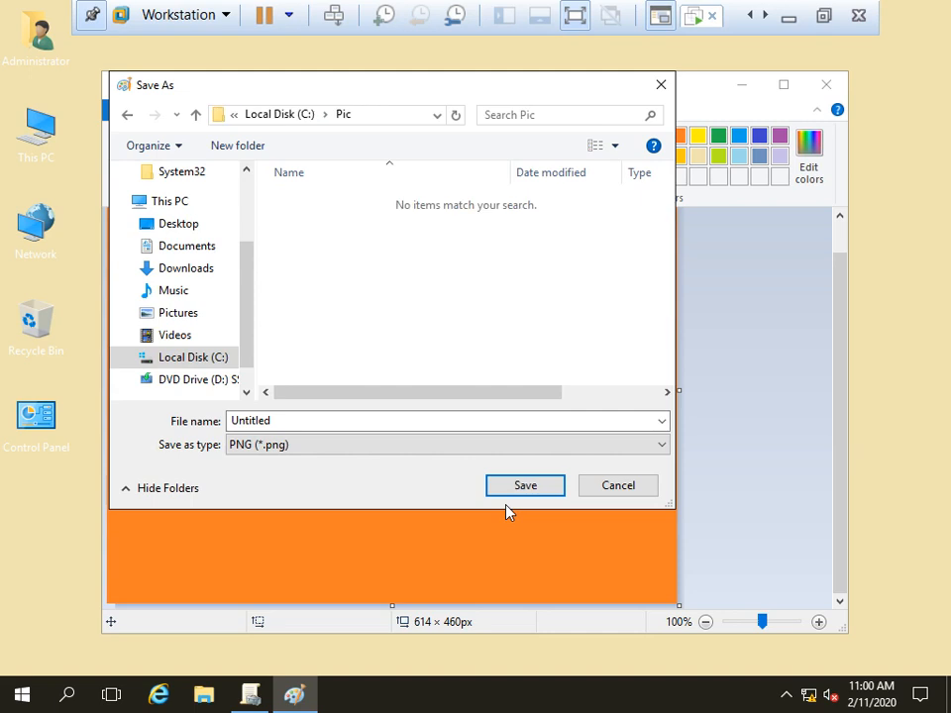
Step: Save the image as Wall in JPEG format, then close Paint
{"action": "left_click_drag", "start_coordinate": [308, 419], "coordinate": [163, 424]}
{"action": "key", "text": "BackSpace"}
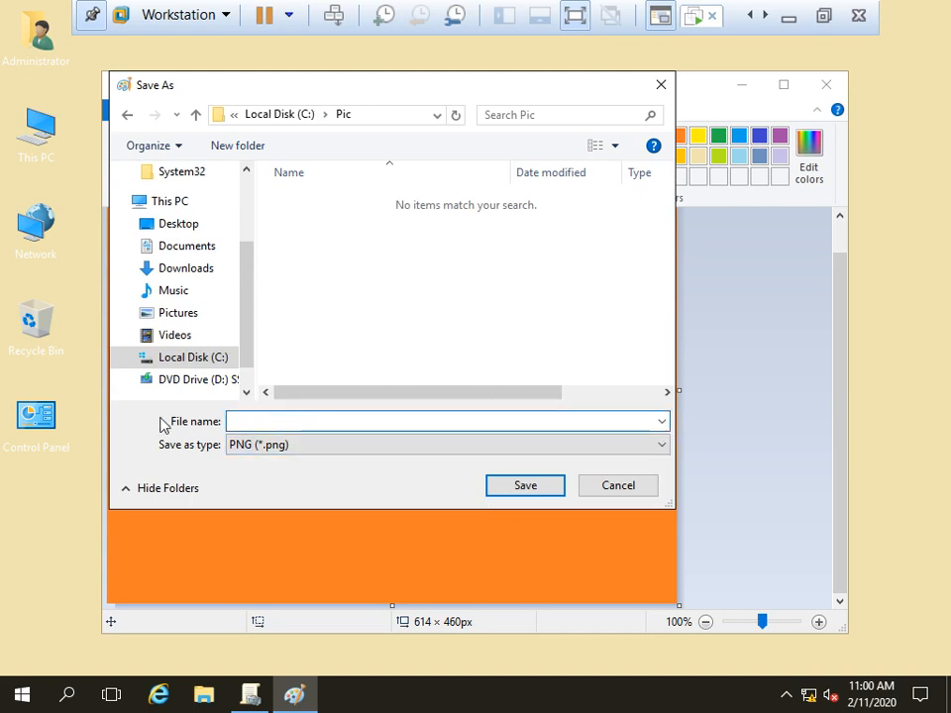
{"action": "type", "text": "Wall"}
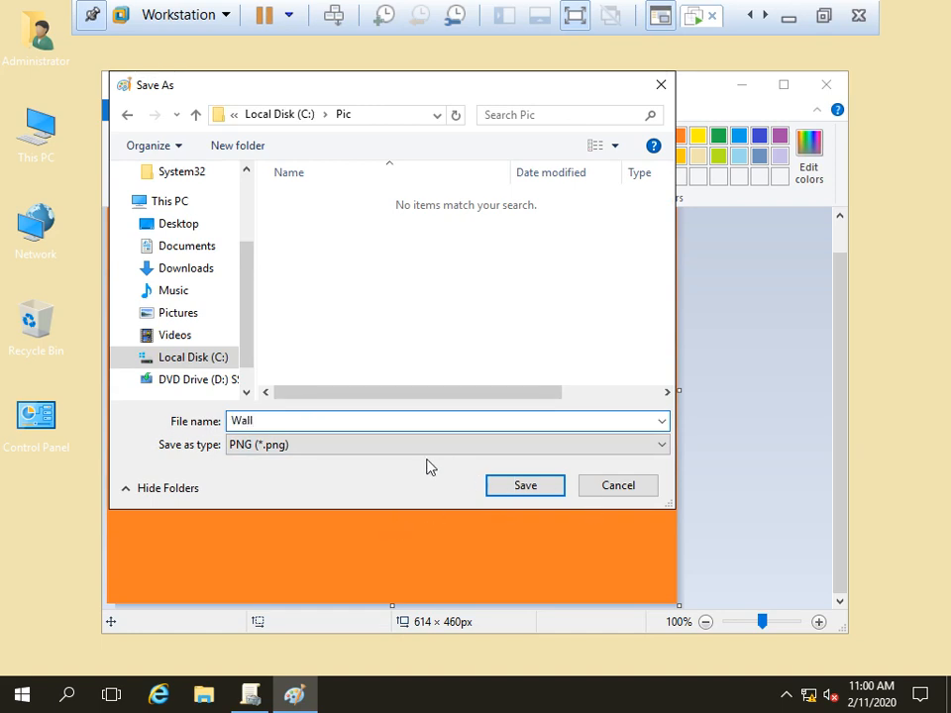
{"action": "left_click", "coordinate": [349, 446]}
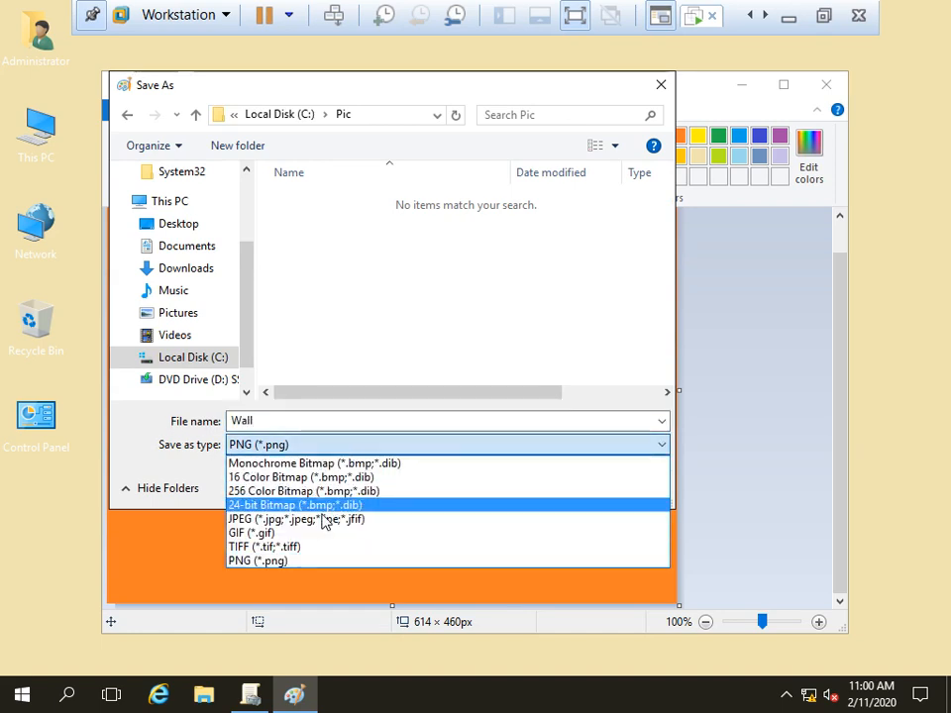
{"action": "left_click", "coordinate": [290, 522]}
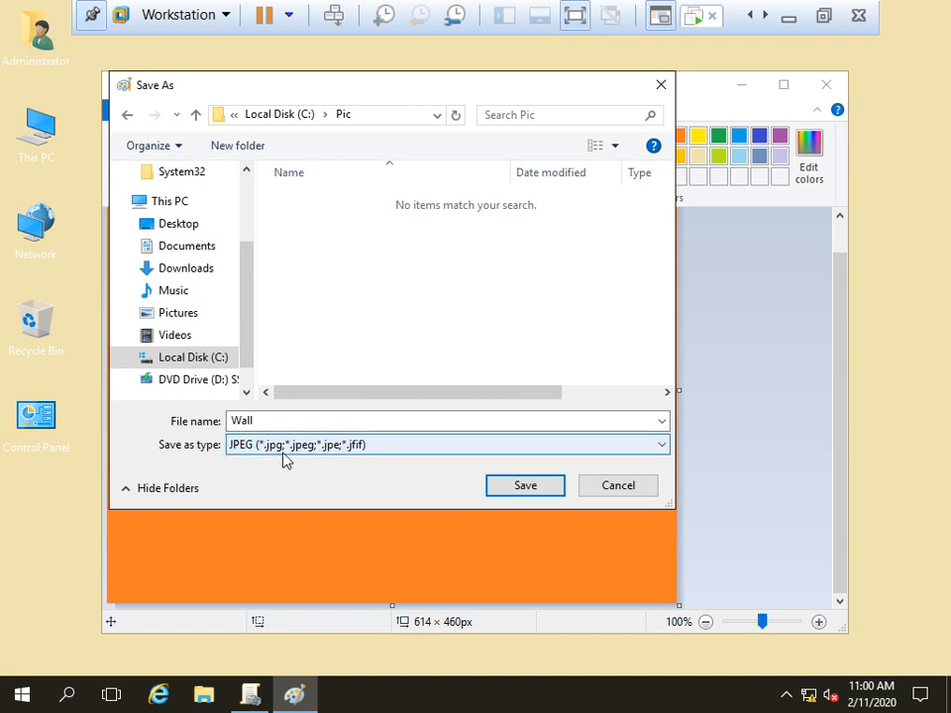
{"action": "left_click", "coordinate": [546, 490]}
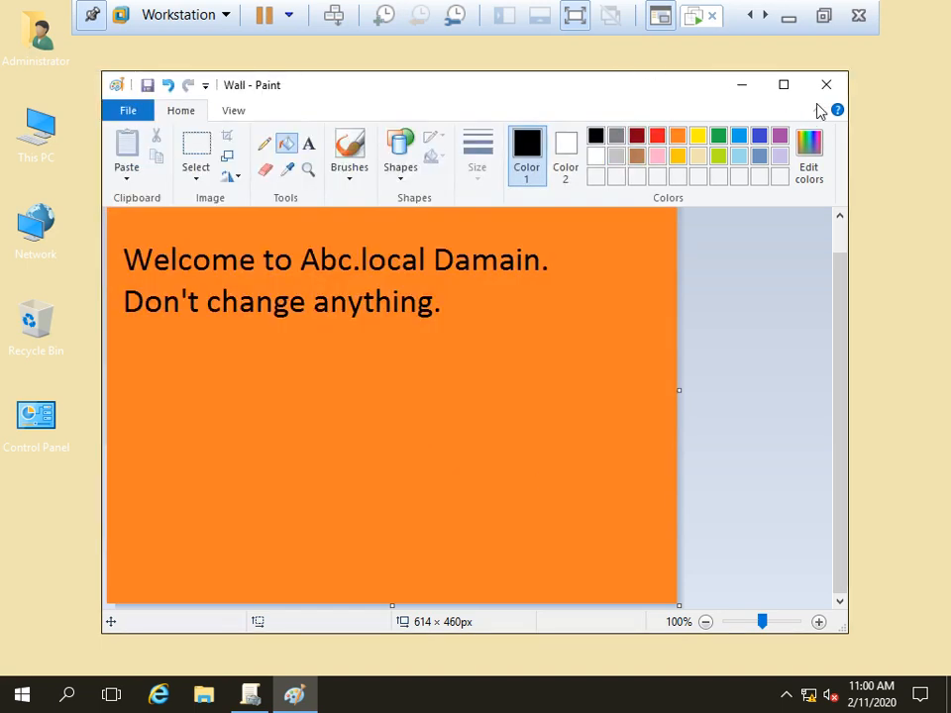
{"action": "left_click", "coordinate": [826, 85]}
Step: Browse to C:\Pic and open the saved Wall image to check it
{"action": "double_click", "coordinate": [54, 117]}
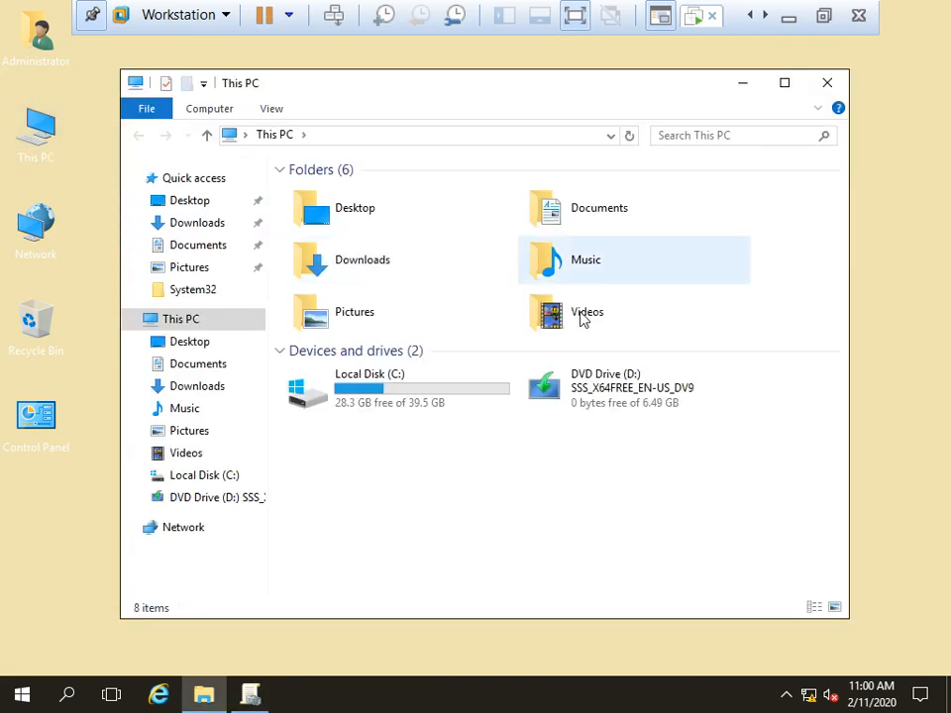
{"action": "double_click", "coordinate": [367, 388]}
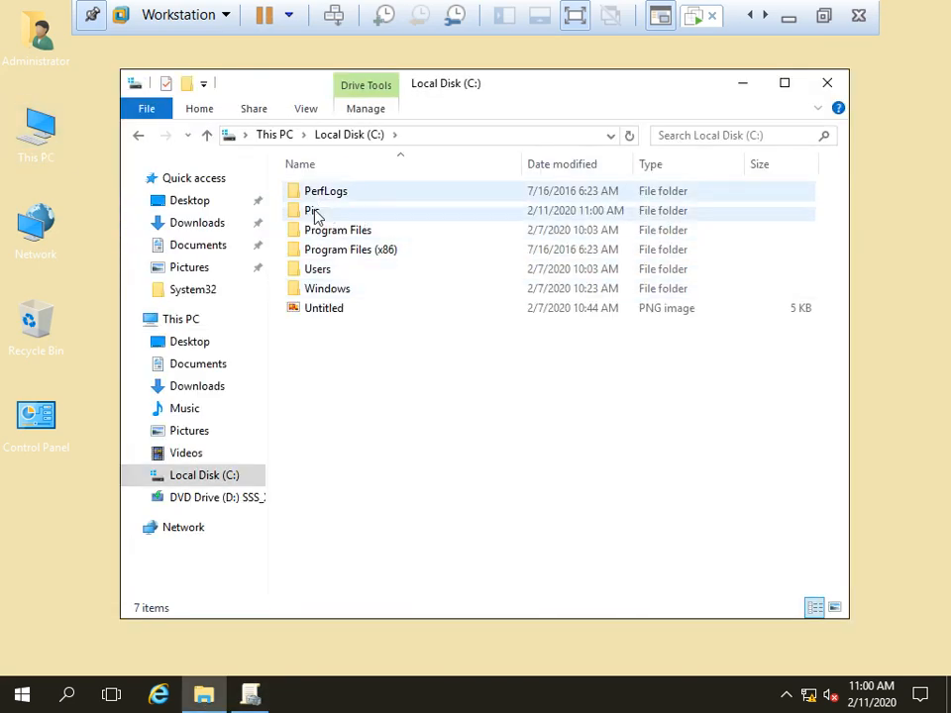
{"action": "double_click", "coordinate": [312, 211]}
{"action": "double_click", "coordinate": [295, 201]}
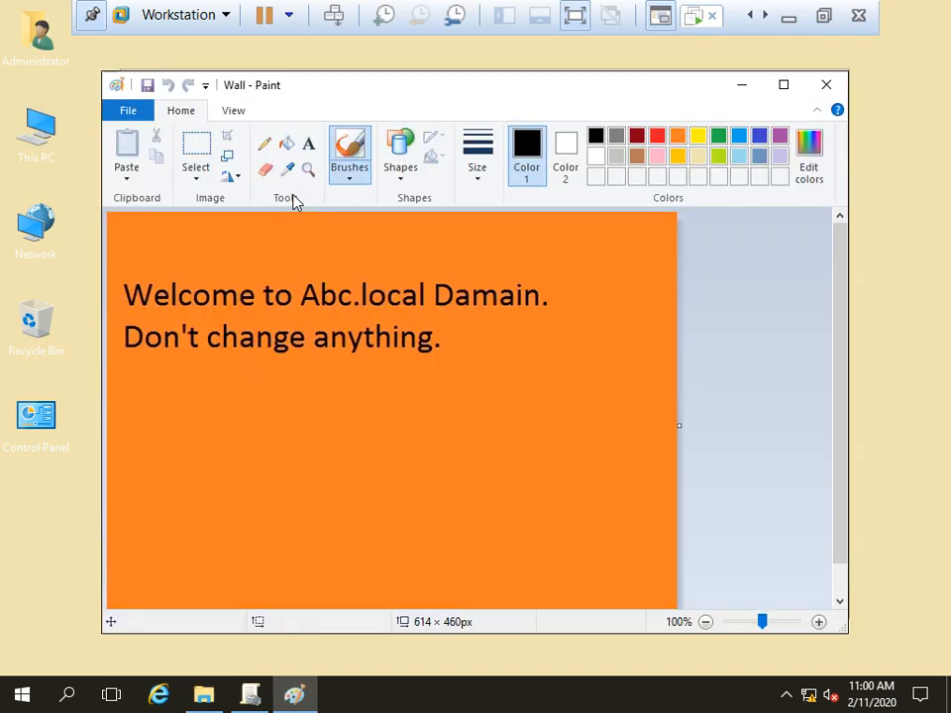
{"action": "left_click", "coordinate": [823, 83]}
{"action": "left_click", "coordinate": [138, 134]}
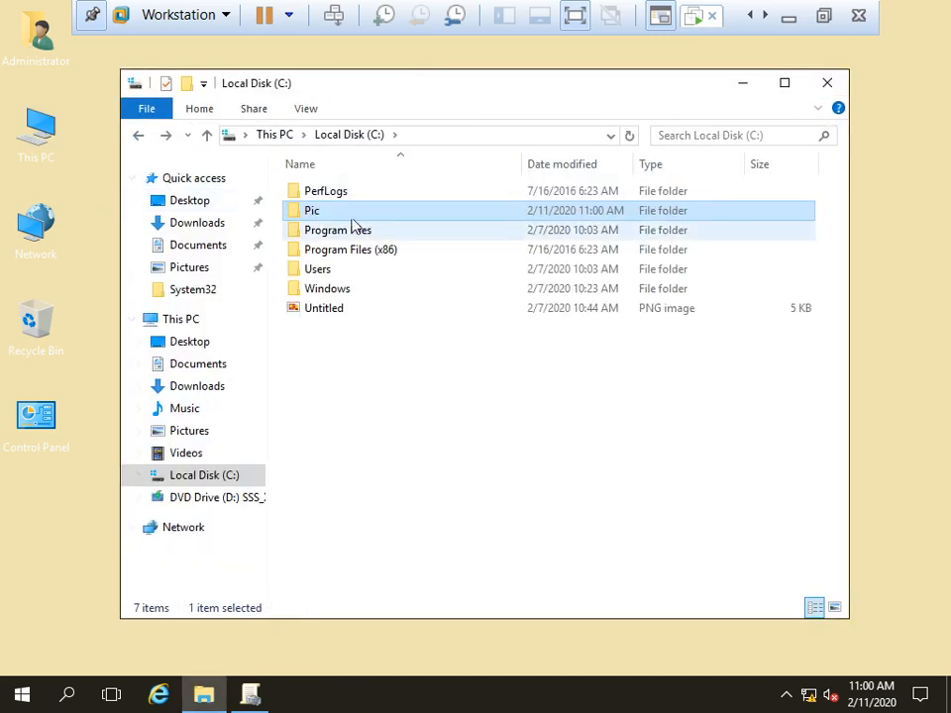
Step: Share the Pic folder with Full Control for Everyone via Advanced Sharing, then close Explorer
{"action": "right_click", "coordinate": [323, 212]}
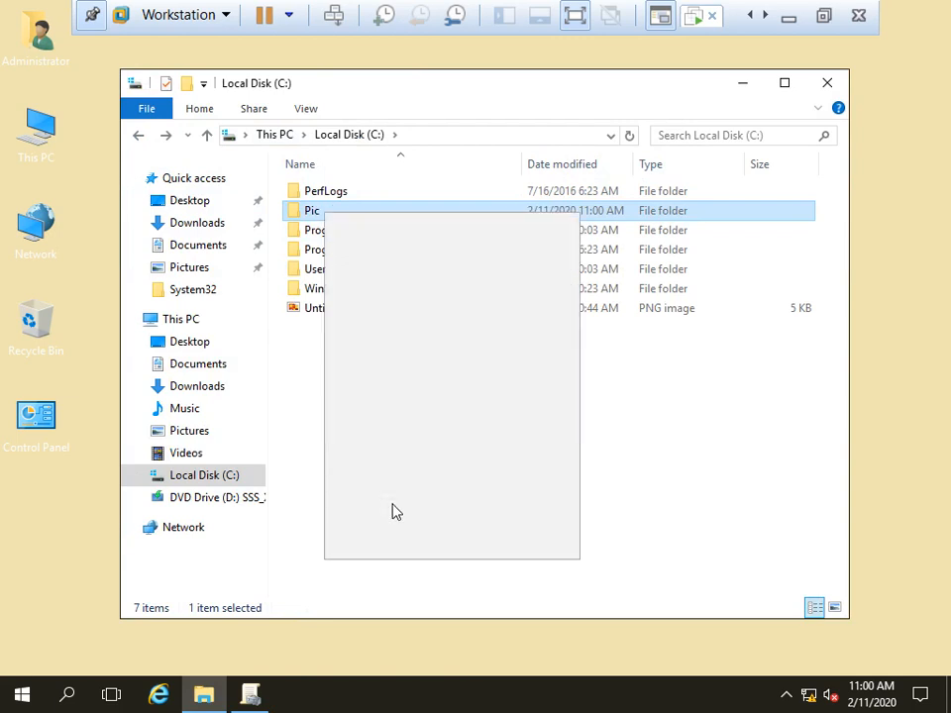
{"action": "left_click", "coordinate": [397, 547]}
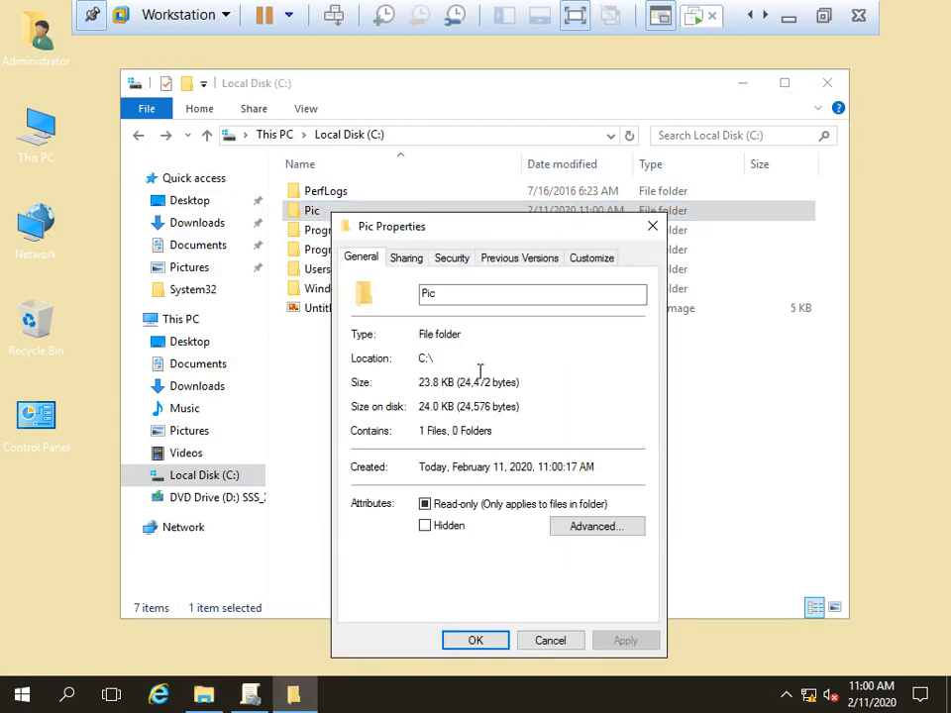
{"action": "left_click", "coordinate": [406, 259]}
{"action": "left_click", "coordinate": [391, 477]}
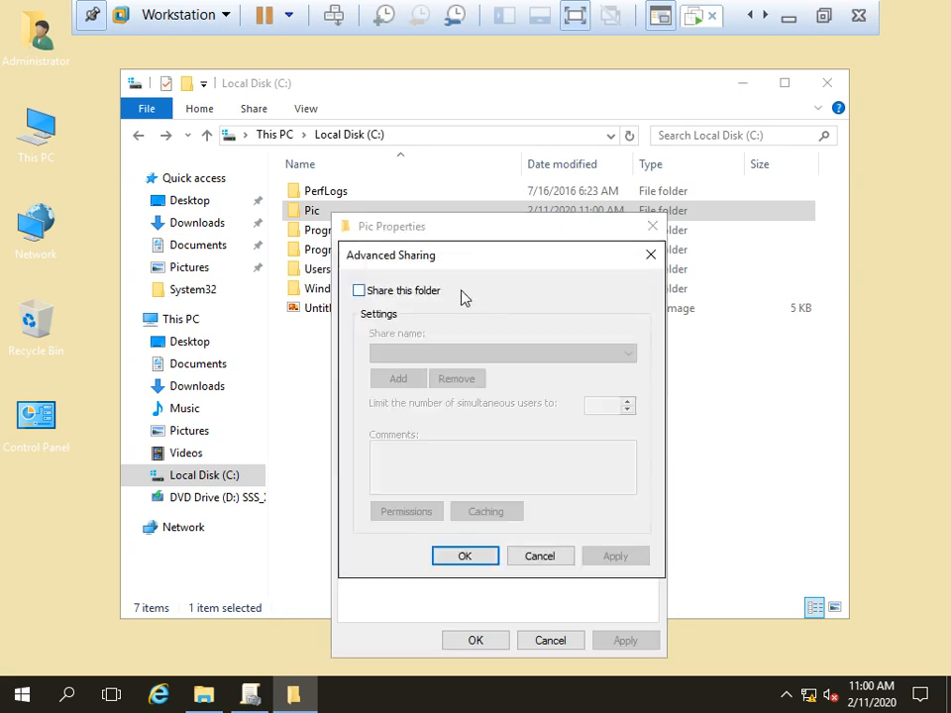
{"action": "left_click", "coordinate": [382, 291]}
{"action": "left_click", "coordinate": [435, 510]}
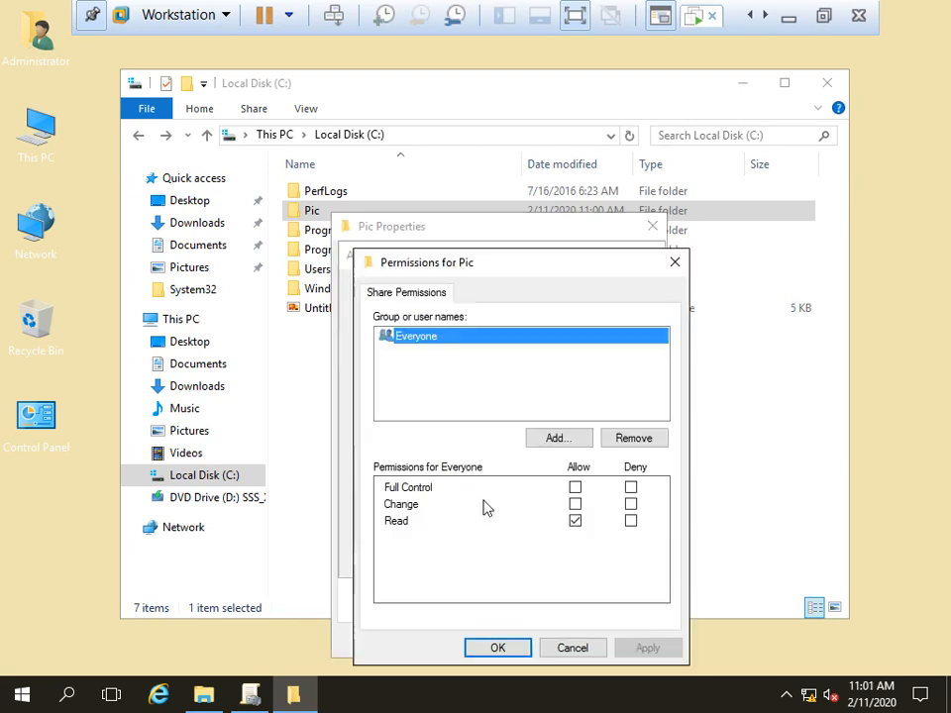
{"action": "left_click", "coordinate": [575, 487]}
{"action": "left_click", "coordinate": [647, 648]}
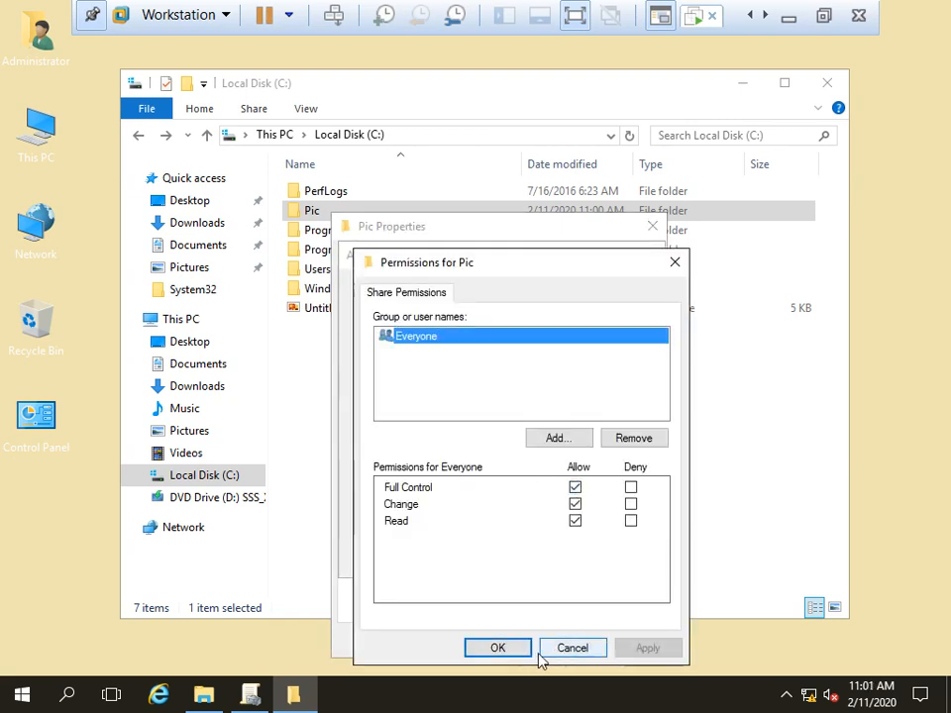
{"action": "left_click", "coordinate": [510, 649]}
{"action": "left_click", "coordinate": [615, 555]}
{"action": "left_click", "coordinate": [462, 556]}
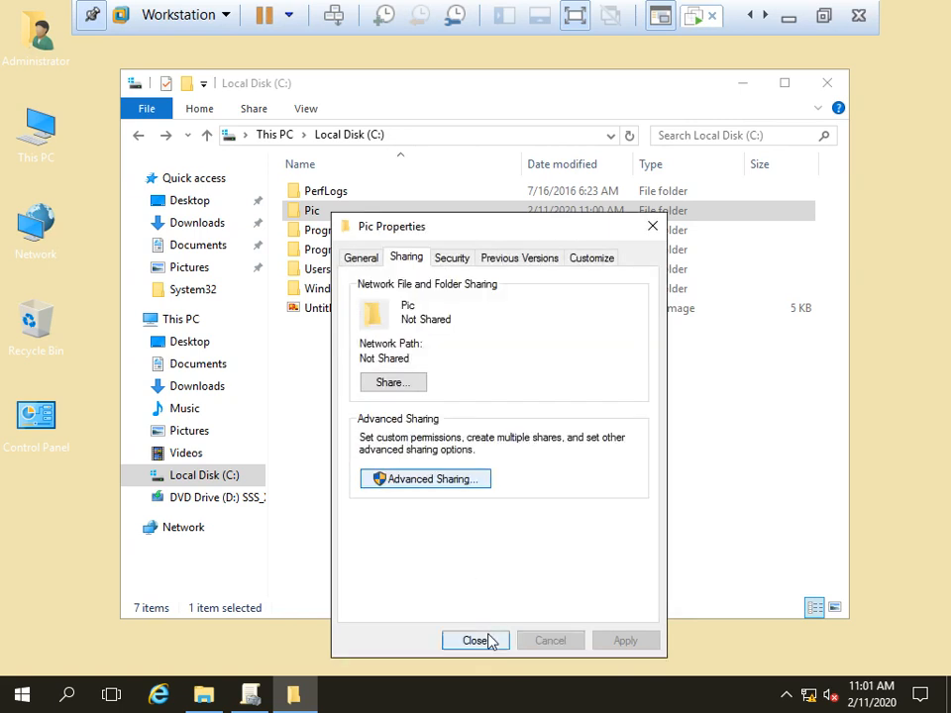
{"action": "left_click", "coordinate": [475, 640]}
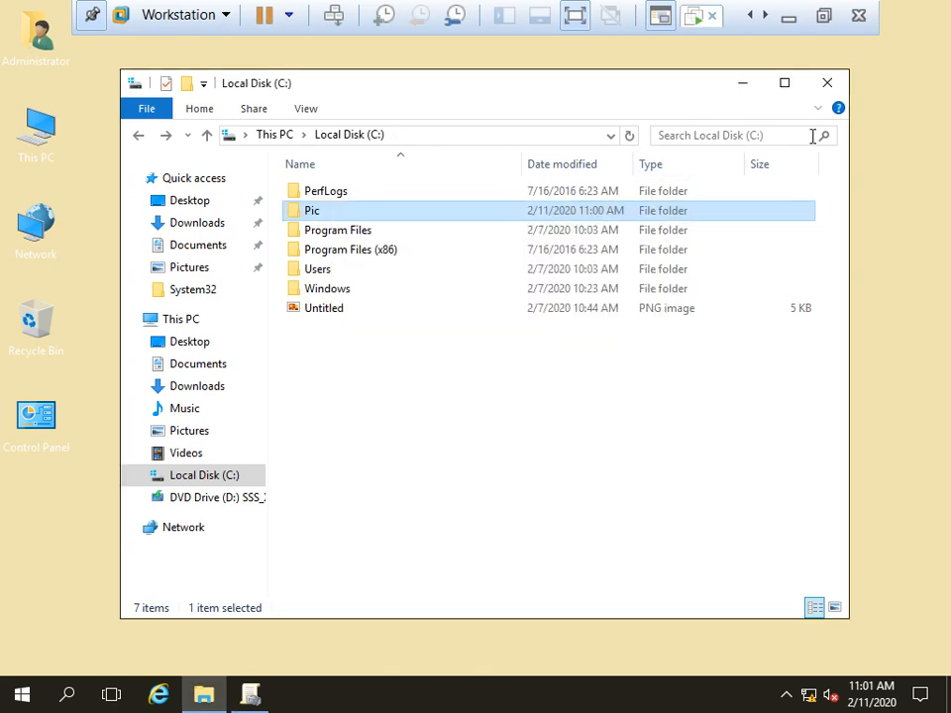
{"action": "left_click", "coordinate": [827, 82]}
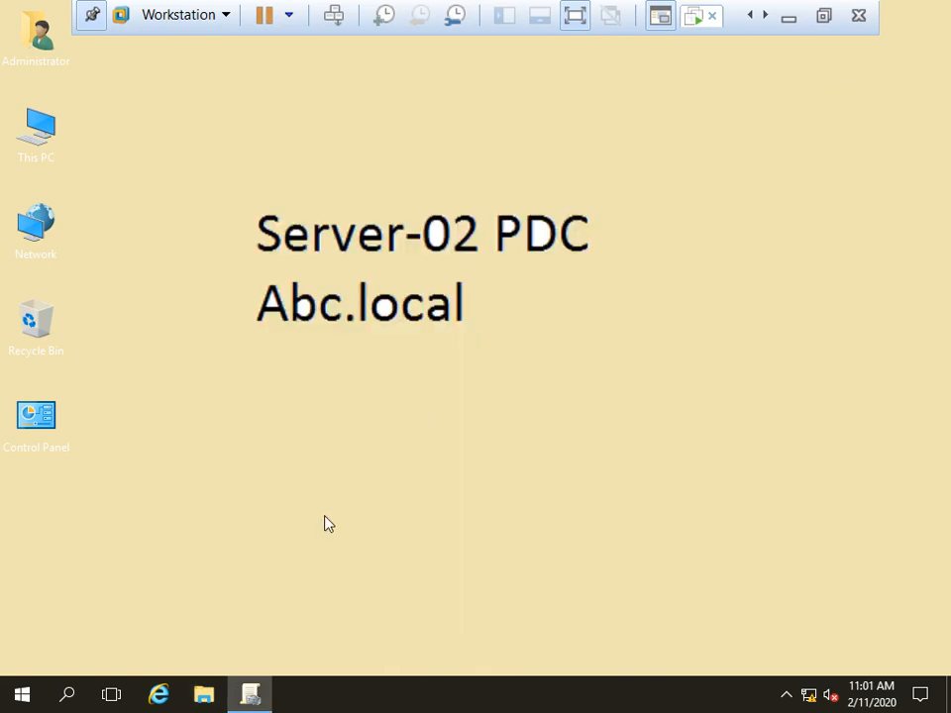
Step: Restore Group Policy Management and choose Edit on policy-01
{"action": "left_click", "coordinate": [253, 695]}
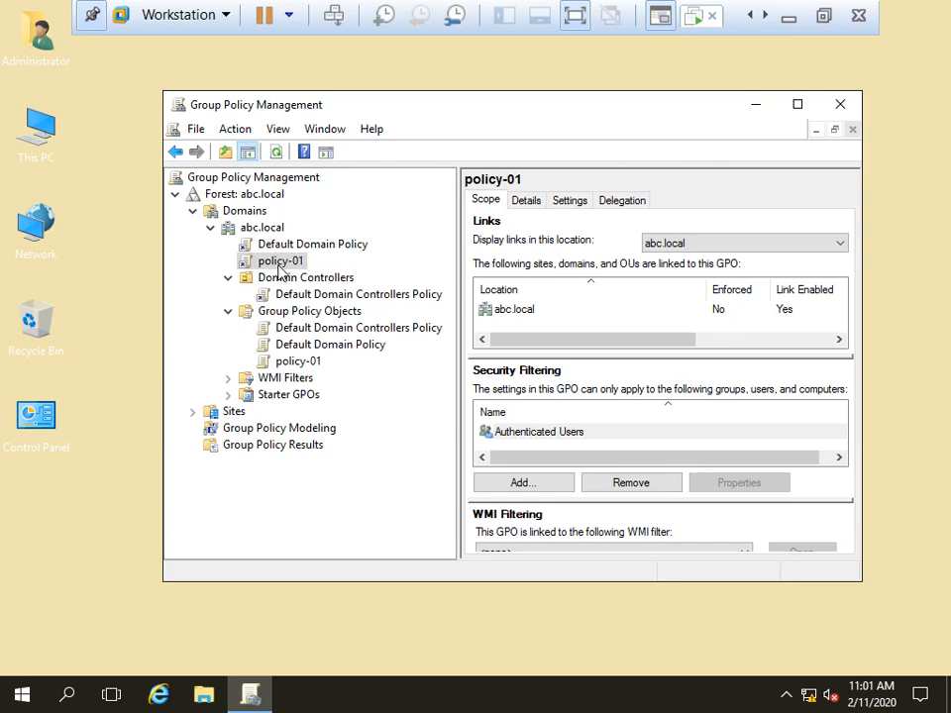
{"action": "right_click", "coordinate": [280, 262]}
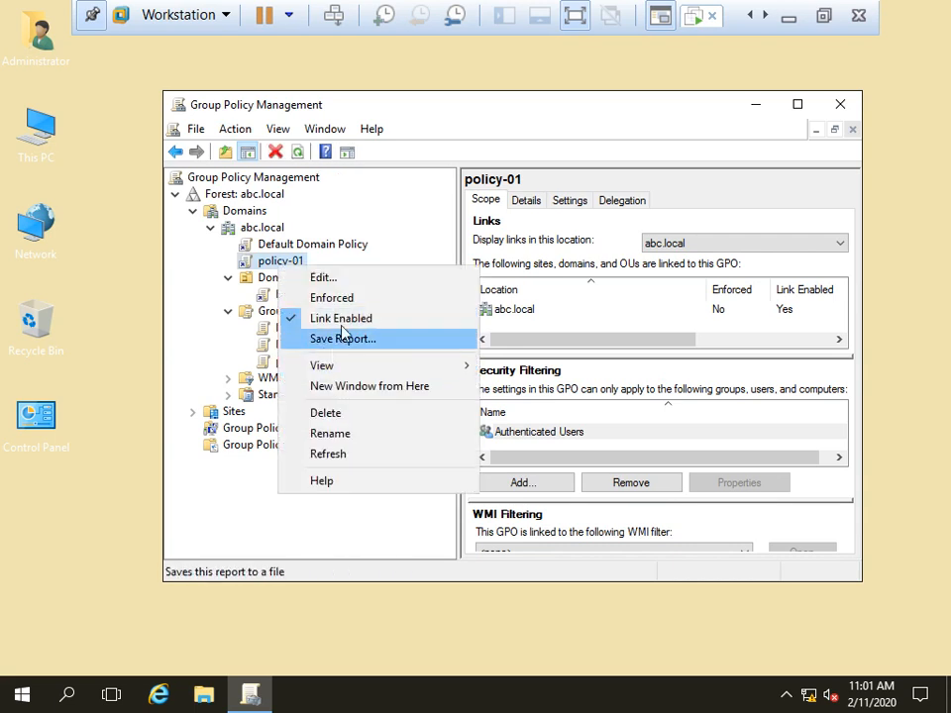
{"action": "left_click", "coordinate": [308, 279]}
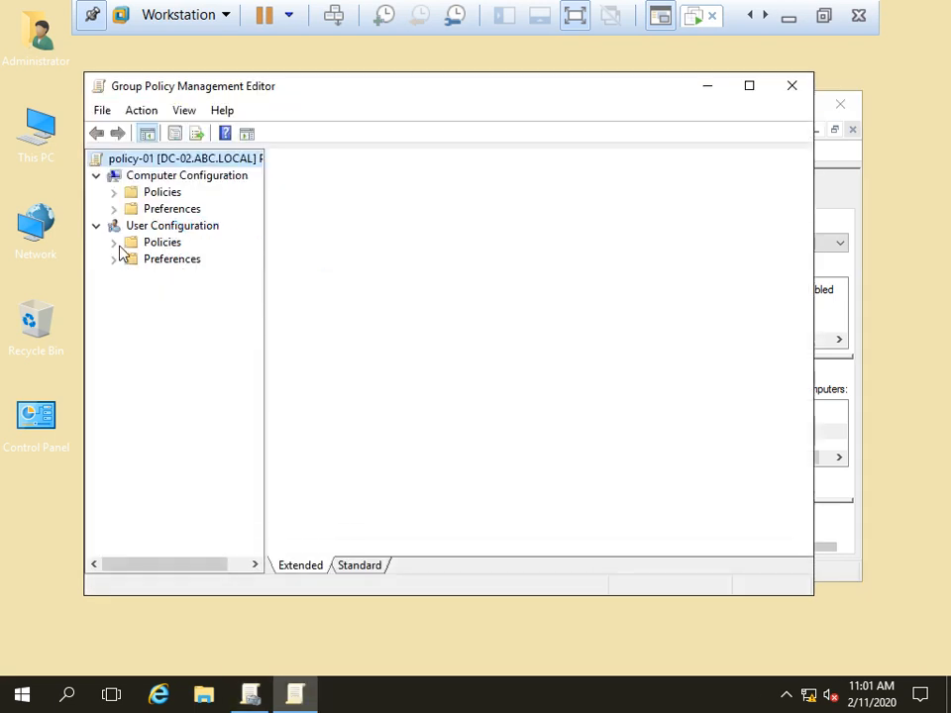
Step: Navigate User Configuration > Administrative Templates > Desktop > Desktop and open the Desktop Wallpaper setting
{"action": "left_click", "coordinate": [114, 241]}
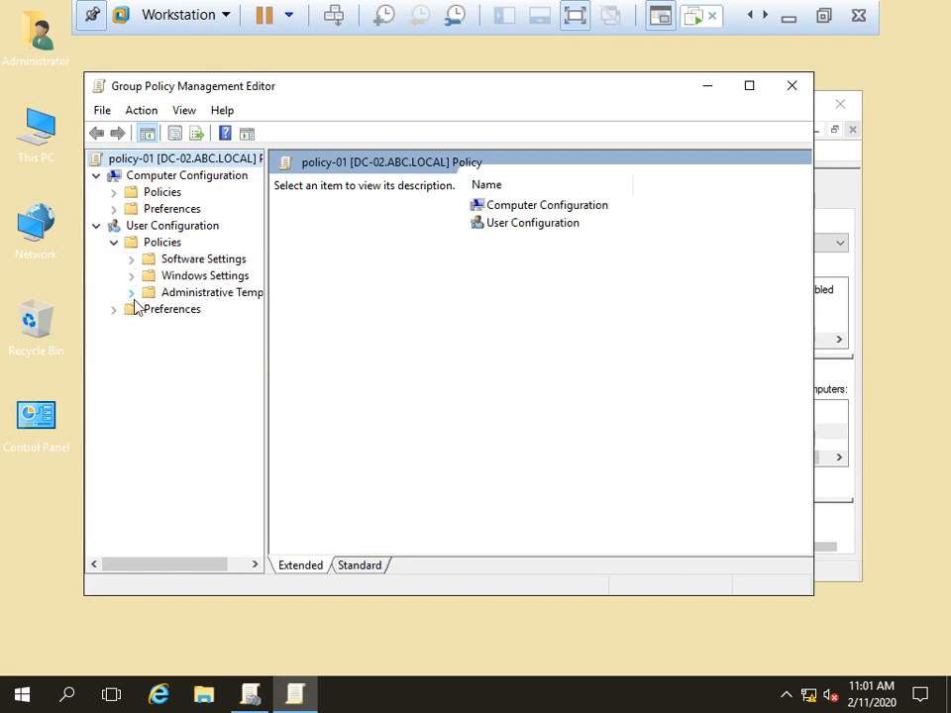
{"action": "left_click", "coordinate": [132, 293]}
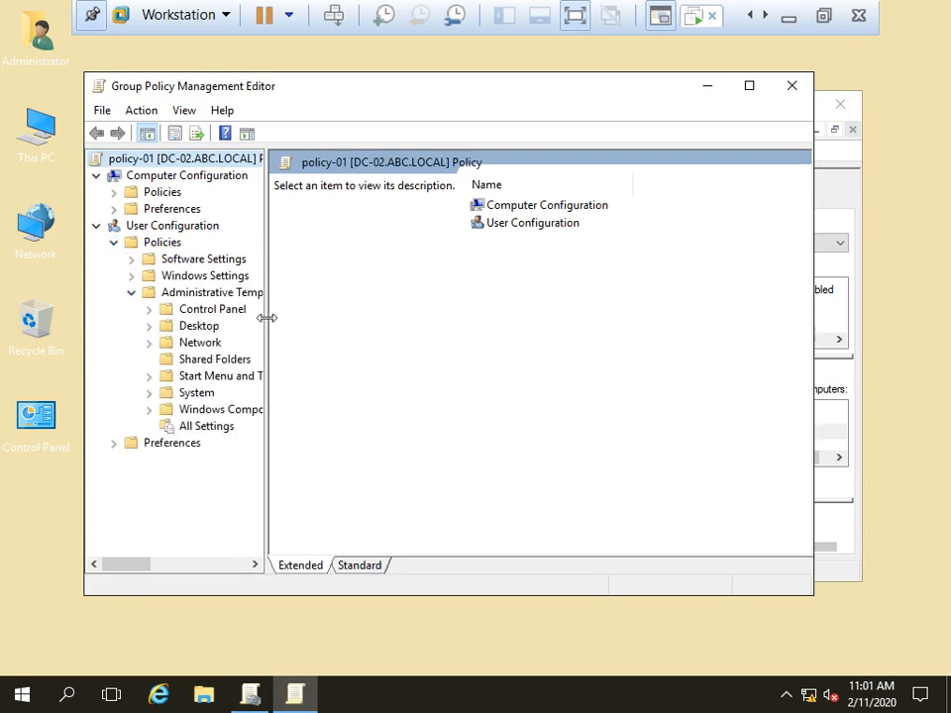
{"action": "left_click_drag", "start_coordinate": [264, 318], "coordinate": [368, 327]}
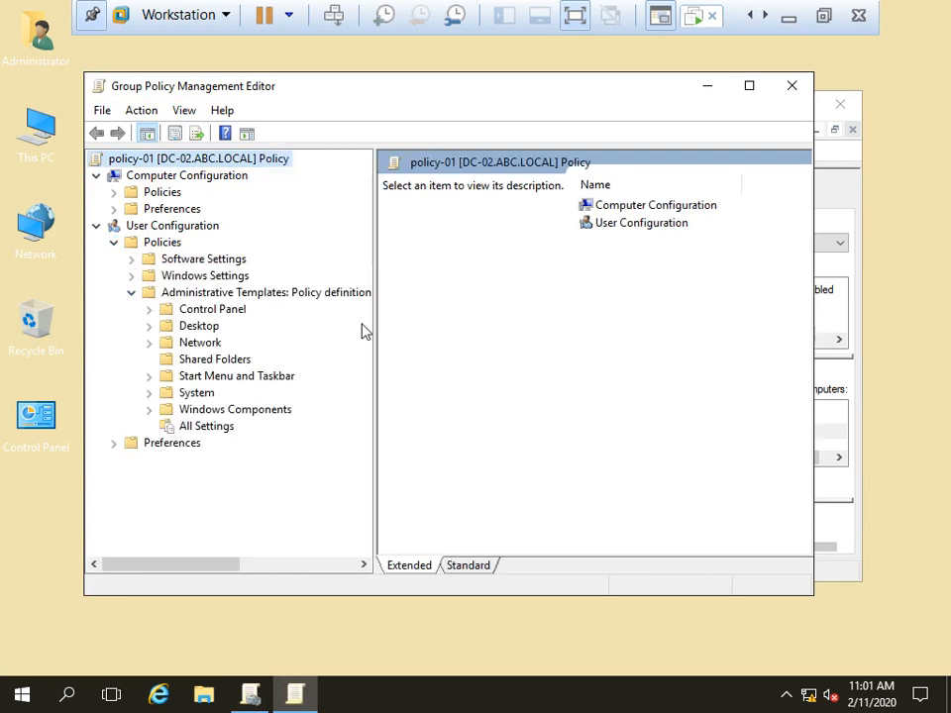
{"action": "left_click", "coordinate": [192, 333]}
{"action": "left_click", "coordinate": [148, 326]}
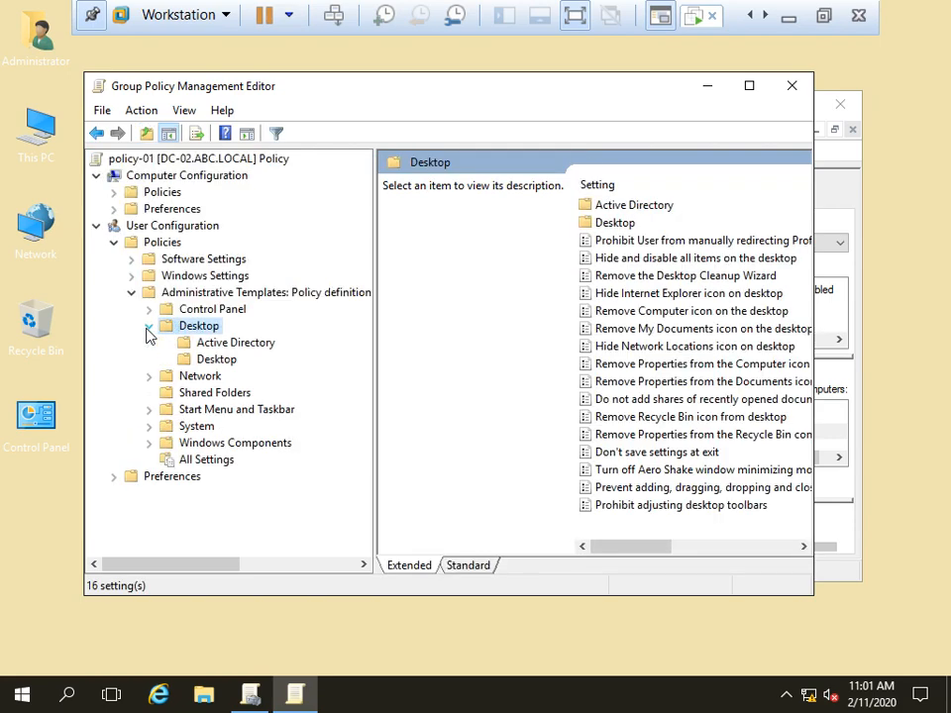
{"action": "left_click", "coordinate": [218, 362]}
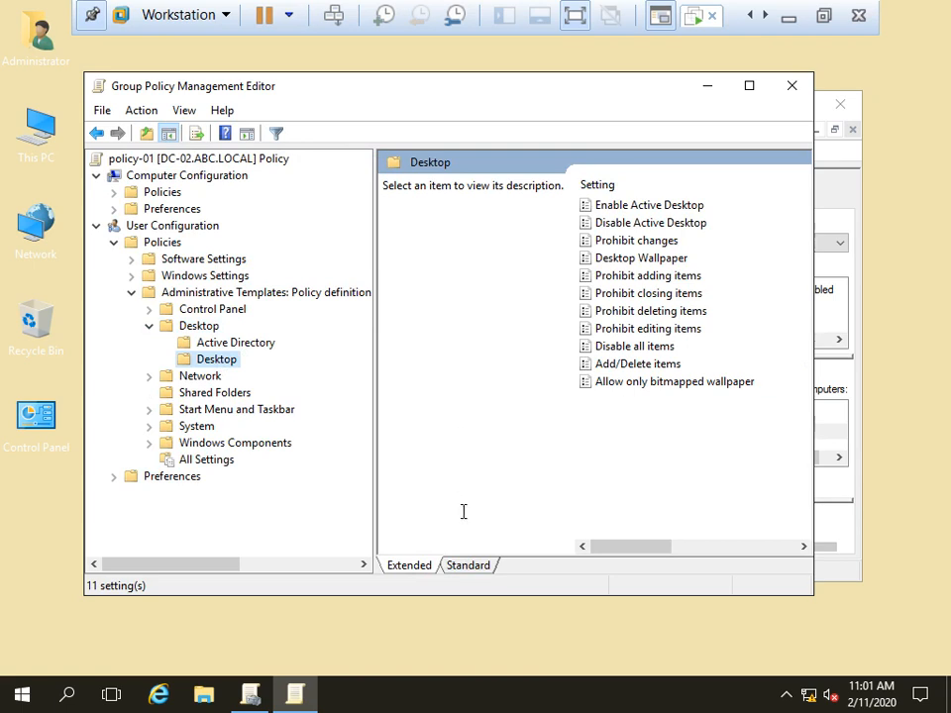
{"action": "left_click", "coordinate": [468, 565]}
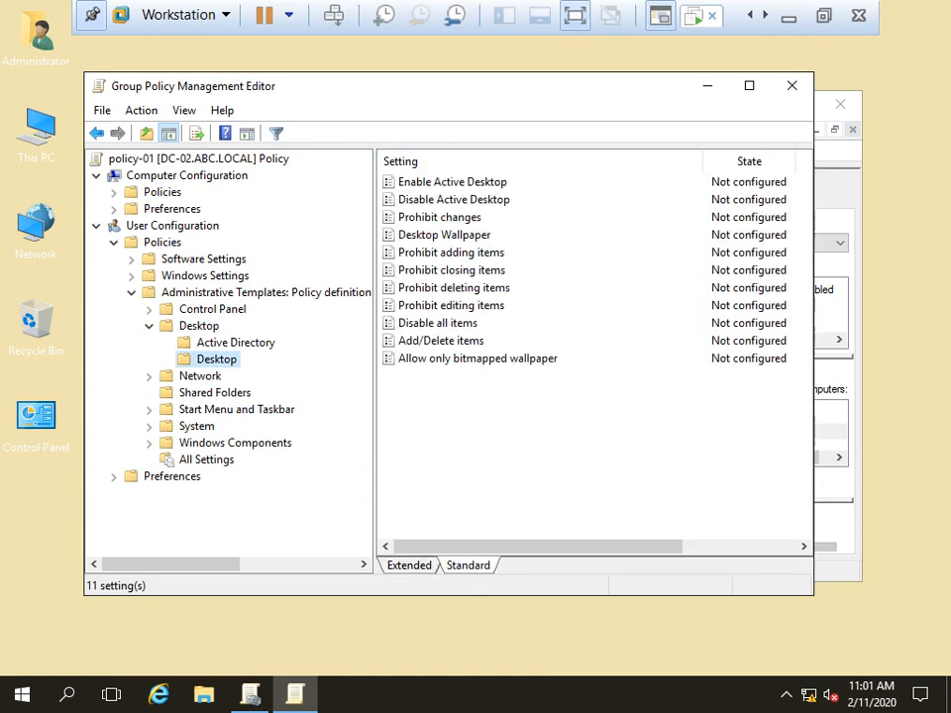
{"action": "left_click", "coordinate": [442, 238]}
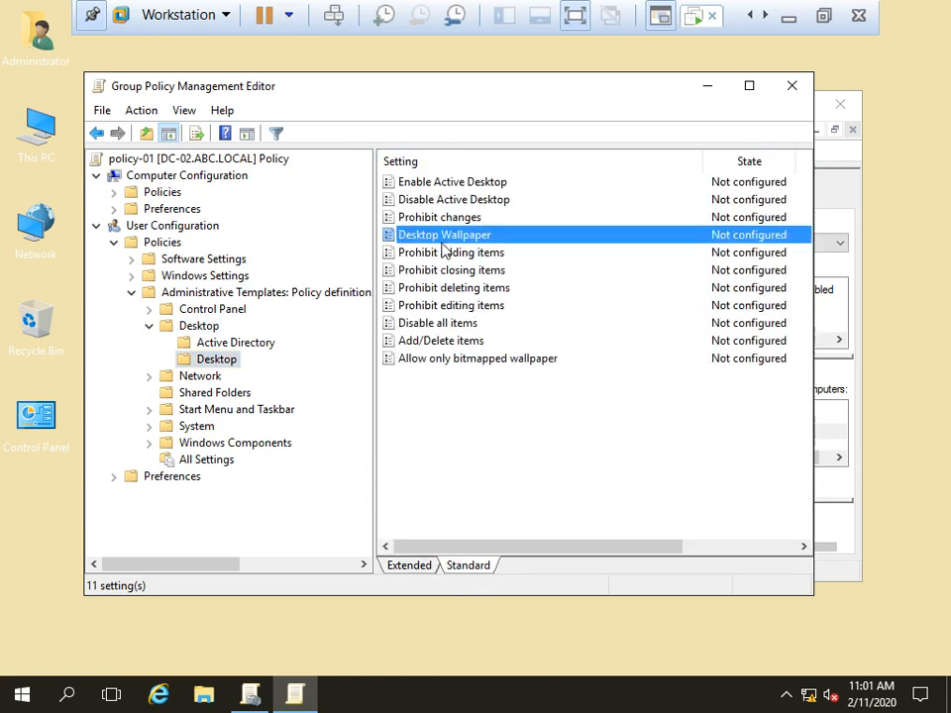
{"action": "right_click", "coordinate": [443, 248]}
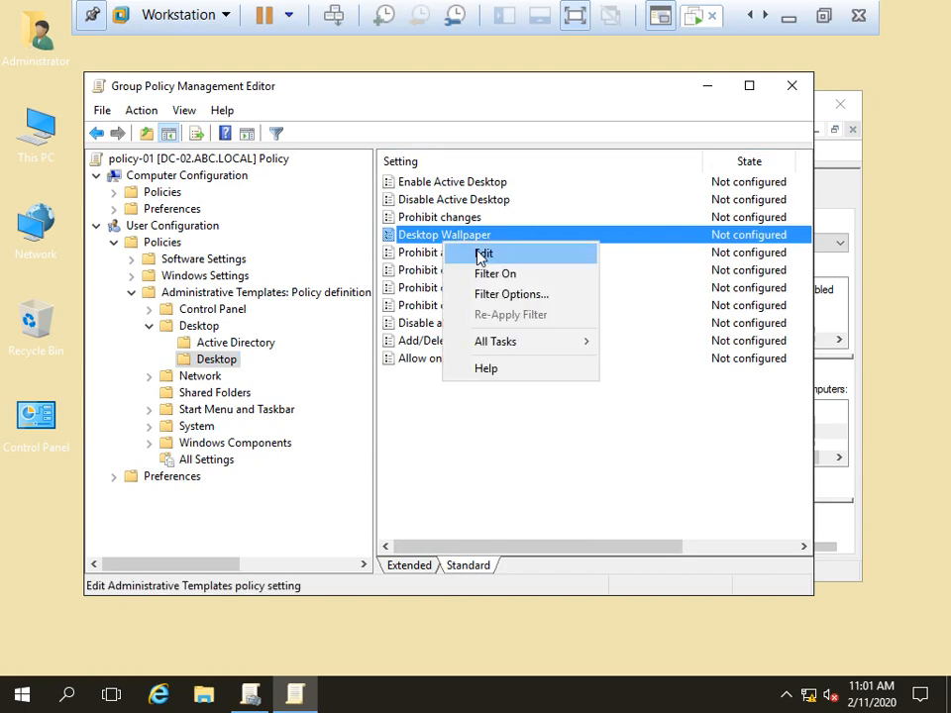
{"action": "left_click", "coordinate": [478, 254]}
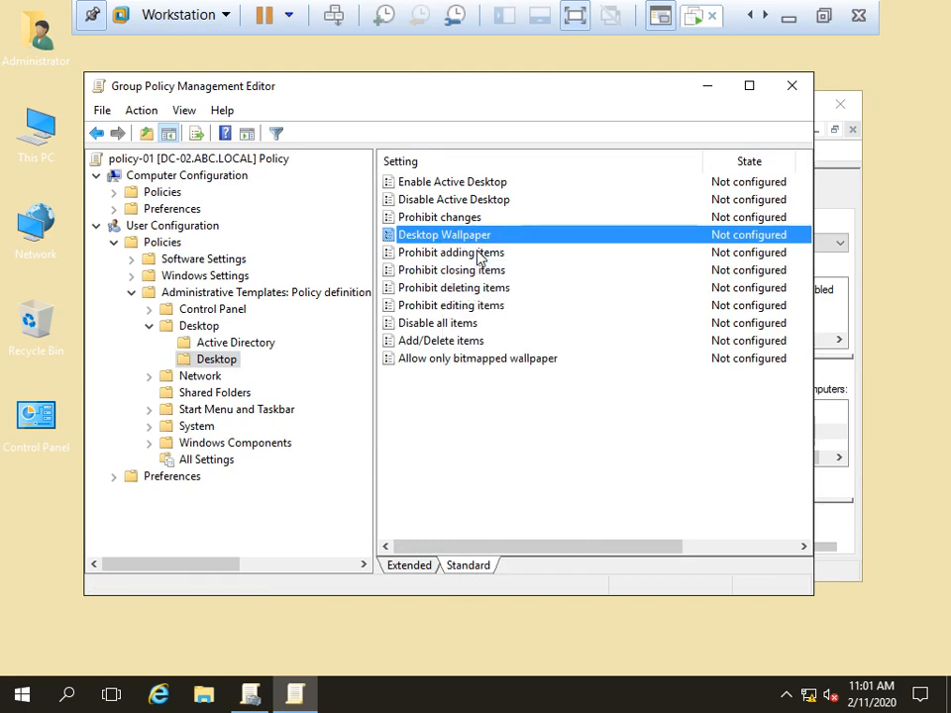
{"action": "left_click_drag", "start_coordinate": [346, 123], "coordinate": [361, 47]}
Step: Enable Desktop Wallpaper with Fill style and the path \\192.168.1.200\Pic\wall.jpeg
{"action": "left_click", "coordinate": [201, 162]}
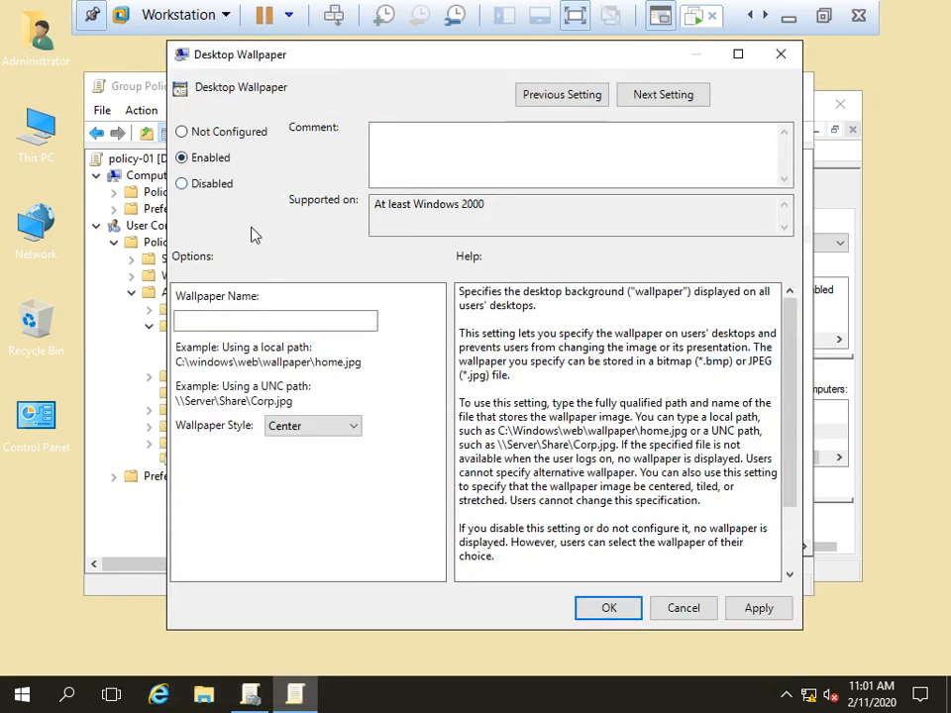
{"action": "left_click", "coordinate": [315, 320]}
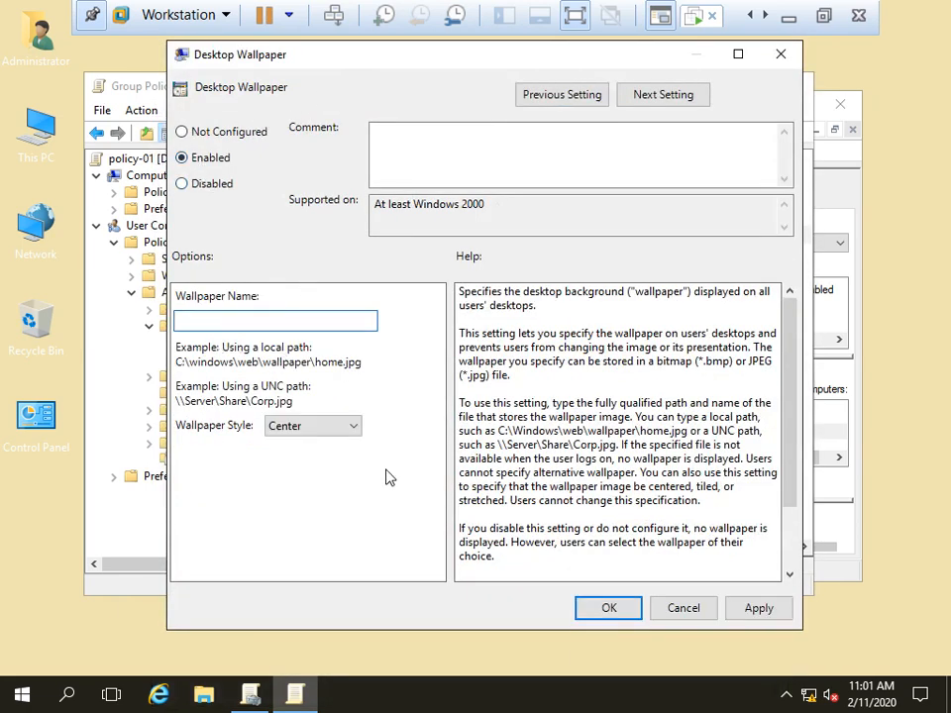
{"action": "left_click", "coordinate": [327, 431]}
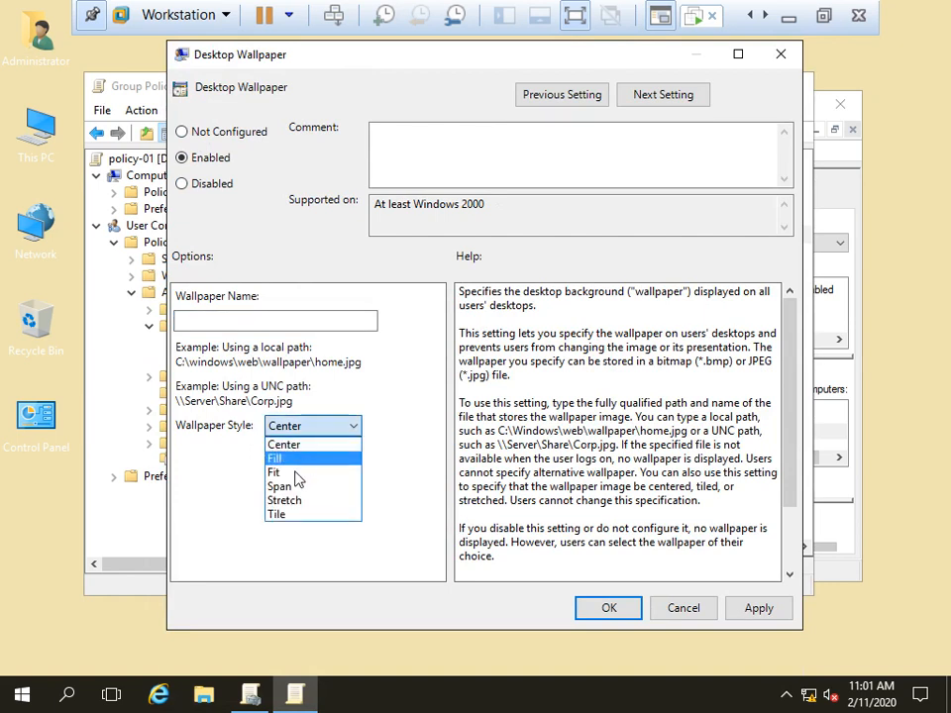
{"action": "left_click", "coordinate": [293, 459]}
{"action": "left_click", "coordinate": [244, 321]}
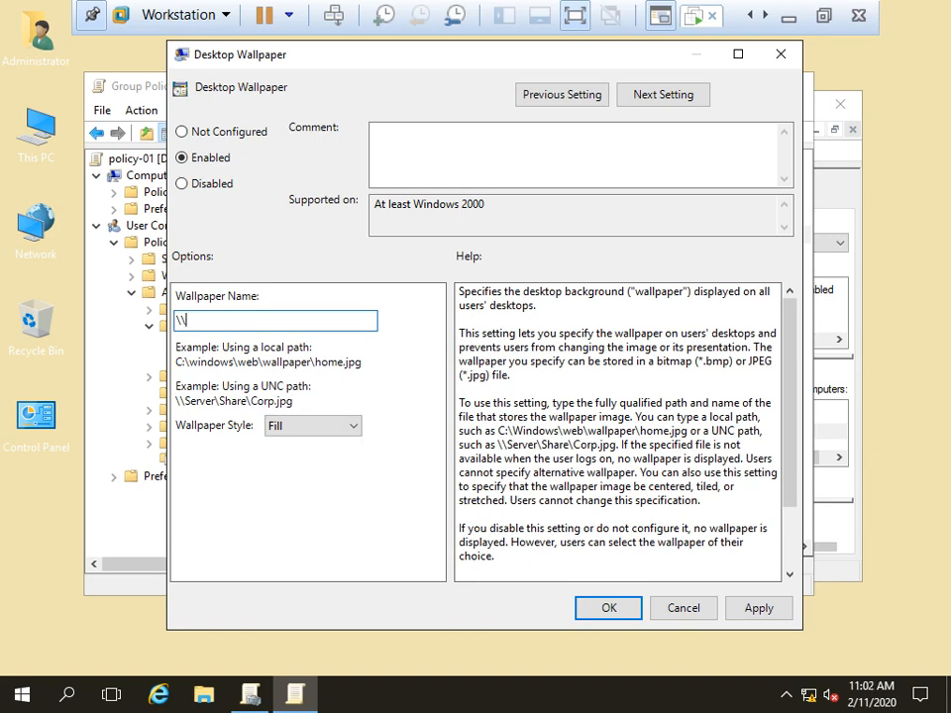
{"action": "type", "text": "192.168.1.200\\Pic"}
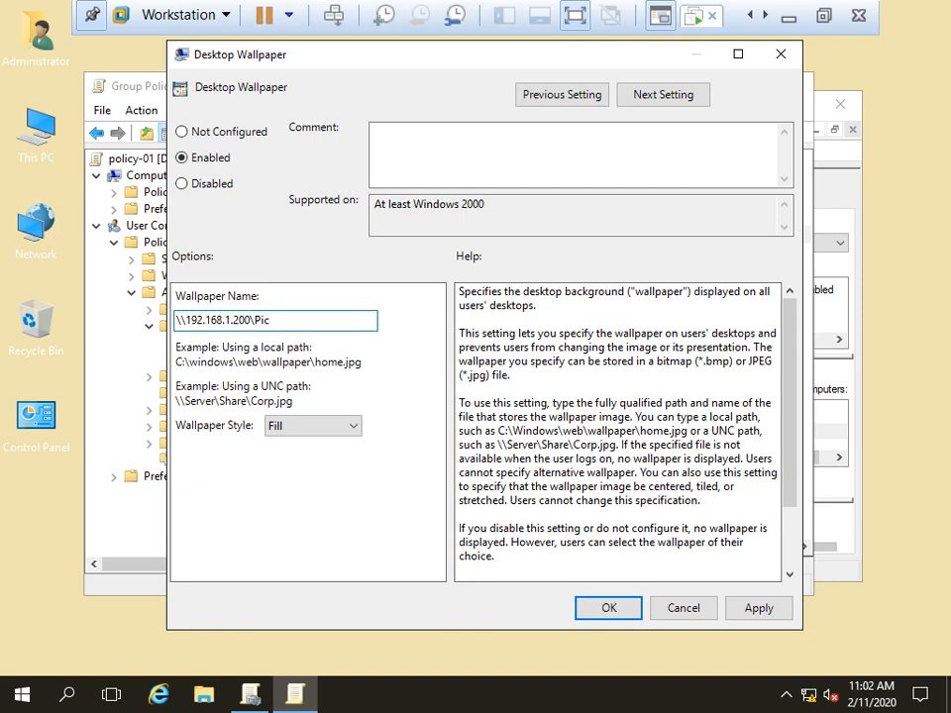
{"action": "type", "text": "\\wa"}
{"action": "key", "text": "shift+Left"}
{"action": "key", "text": "shift+Left"}
{"action": "key", "text": "shift+Left"}
{"action": "key", "text": "shift+Left"}
{"action": "key", "text": "shift+Left"}
{"action": "key", "text": "shift+Left"}
{"action": "key", "text": "shift+Left"}
{"action": "key", "text": "shift+Left"}
{"action": "key", "text": "shift+Left"}
{"action": "key", "text": "shift+Left"}
{"action": "key", "text": "shift+Left"}
{"action": "key", "text": "shift+Left"}
{"action": "key", "text": "shift+Left"}
{"action": "key", "text": "shift+Left"}
{"action": "key", "text": "shift+Left"}
{"action": "key", "text": "shift+Left"}
{"action": "key", "text": "shift+Left"}
{"action": "key", "text": "shift+Left"}
{"action": "key", "text": "shift+Left"}
{"action": "key", "text": "shift+Left"}
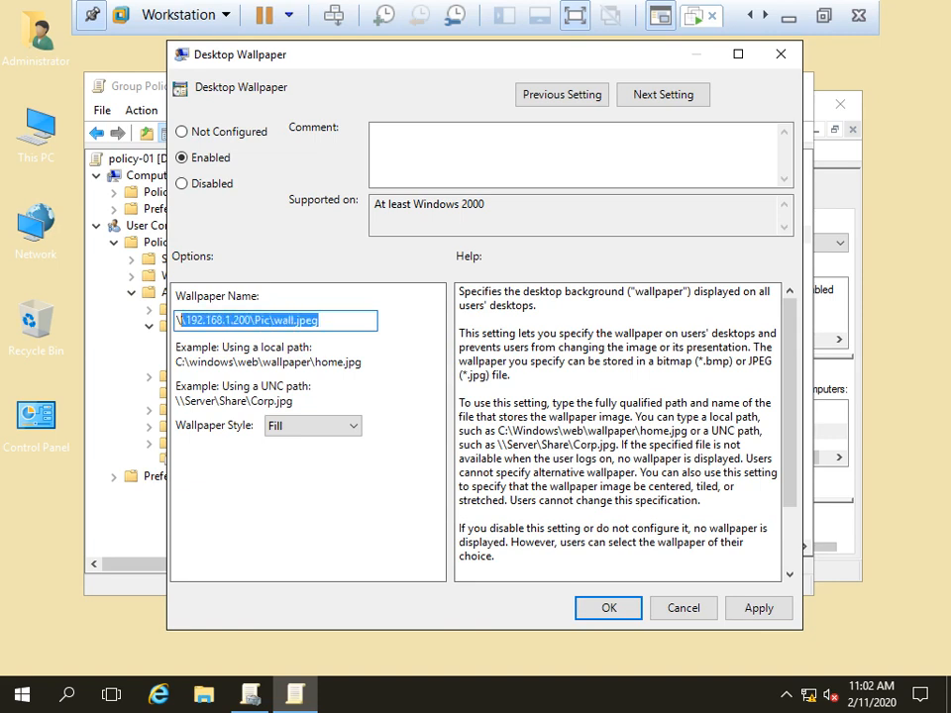
Step: Test the wallpaper share by opening \\192.168.1.200\Pic\Wall.jpg from Run, then close Paint
{"action": "key", "text": "super+r"}
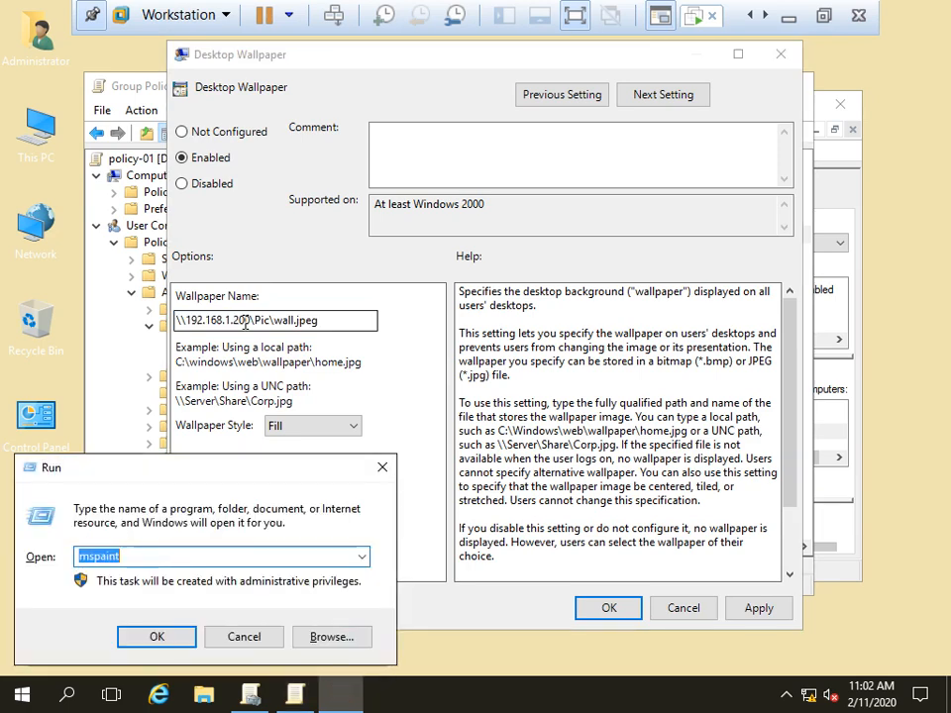
{"action": "type", "text": "\\\\192.168.1.200\\Pic\\wall.jpeg"}
{"action": "key", "text": "Return"}
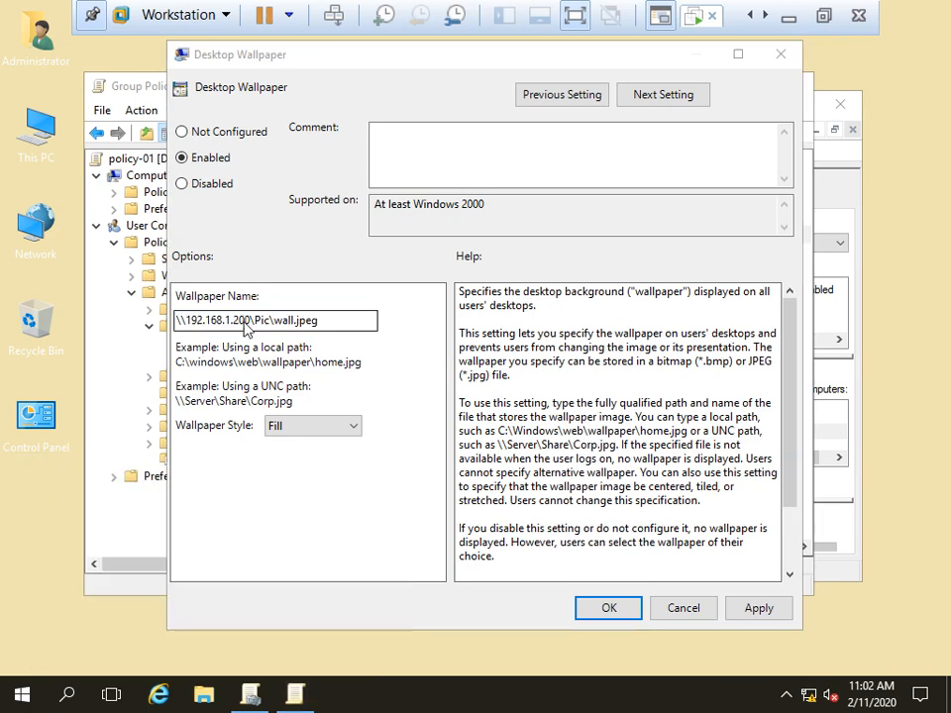
{"action": "left_click", "coordinate": [657, 365]}
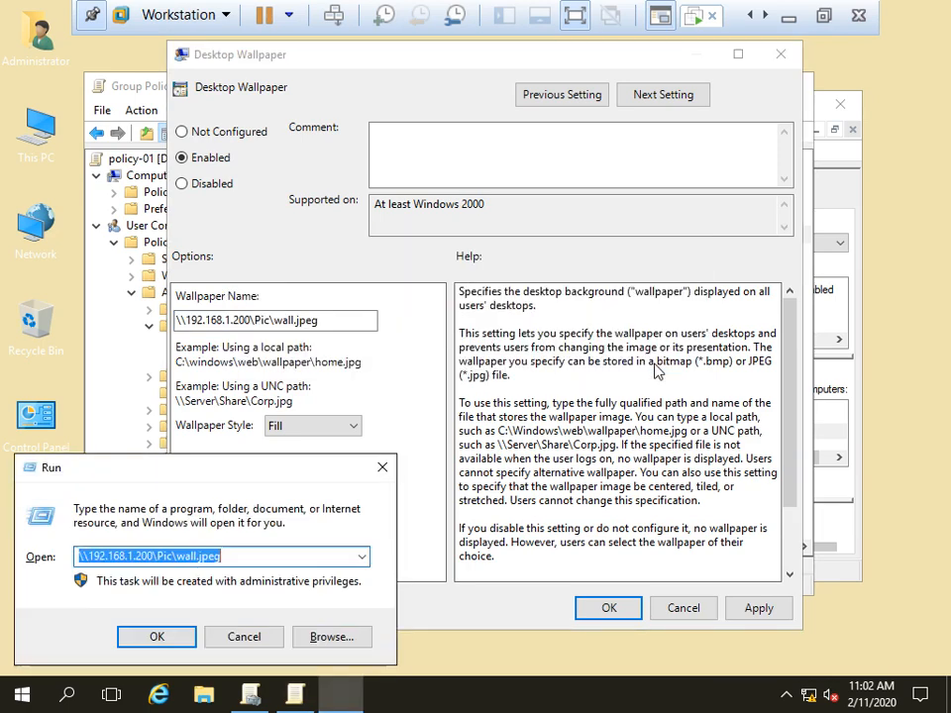
{"action": "left_click", "coordinate": [232, 561]}
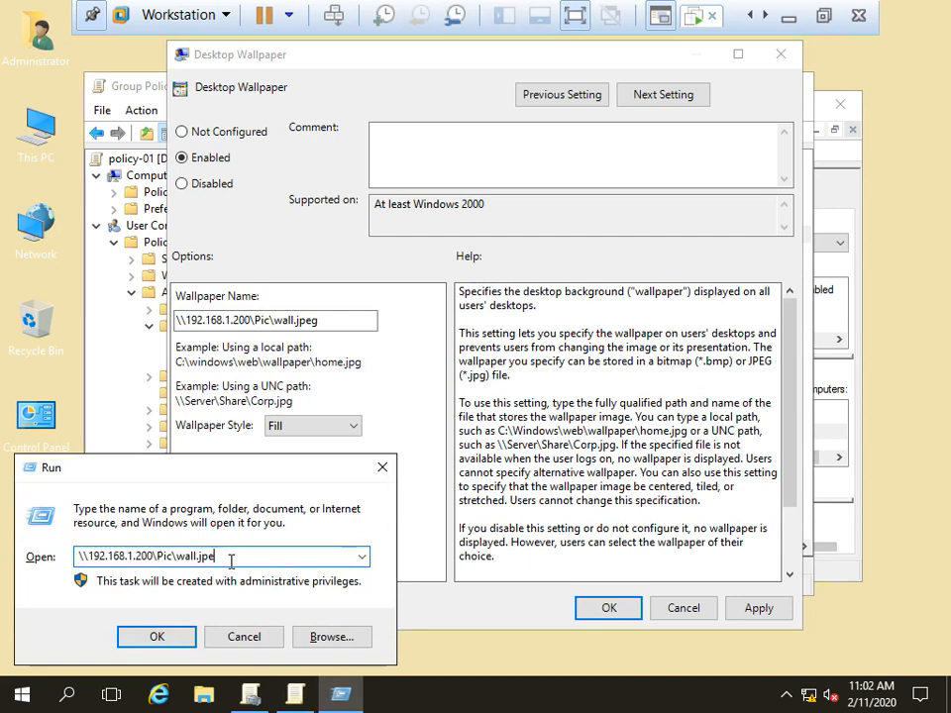
{"action": "key", "text": "BackSpace"}
{"action": "key", "text": "BackSpace"}
{"action": "key", "text": "BackSpace"}
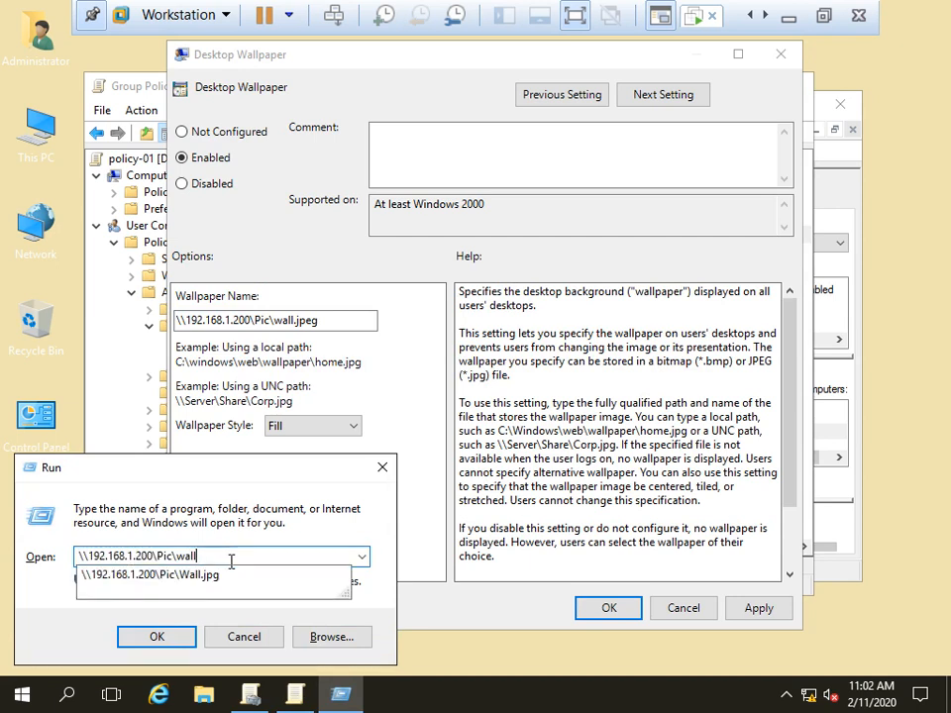
{"action": "key", "text": "Down"}
{"action": "key", "text": "Return"}
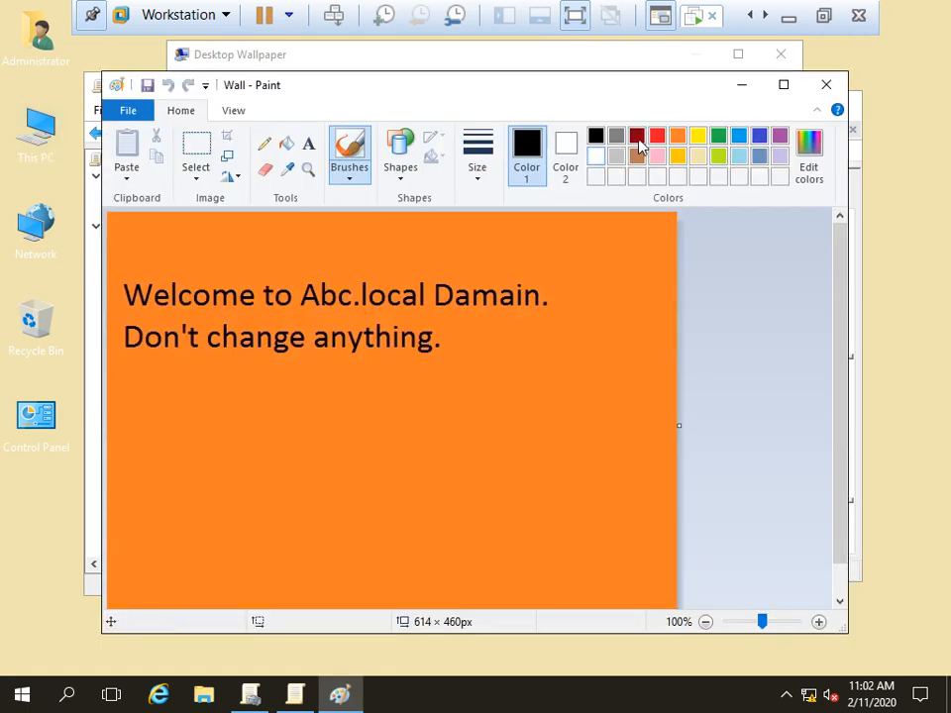
{"action": "left_click", "coordinate": [826, 84]}
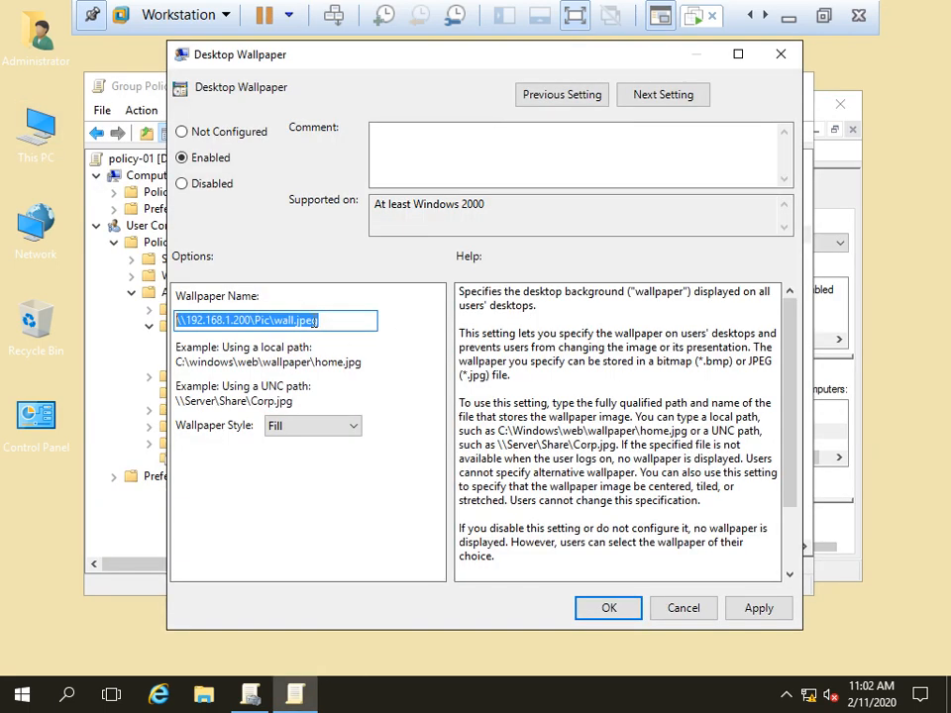
Step: Fix the Desktop Wallpaper path extension from wall.jpeg to wall.jpg and apply it
{"action": "left_click", "coordinate": [319, 320]}
{"action": "key", "text": "Left"}
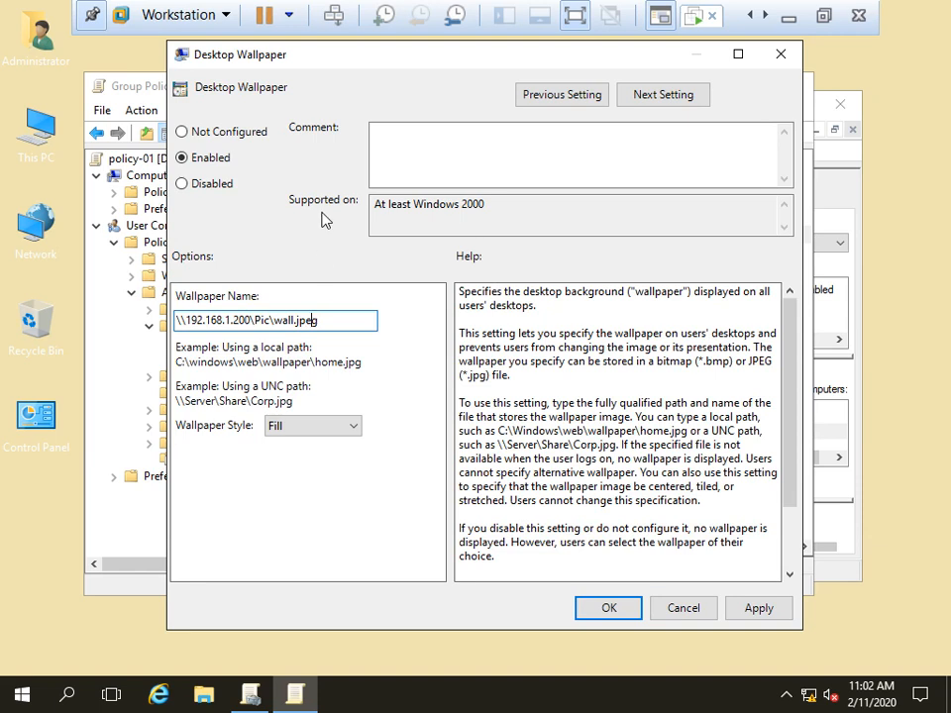
{"action": "key", "text": "BackSpace"}
{"action": "left_click", "coordinate": [744, 609]}
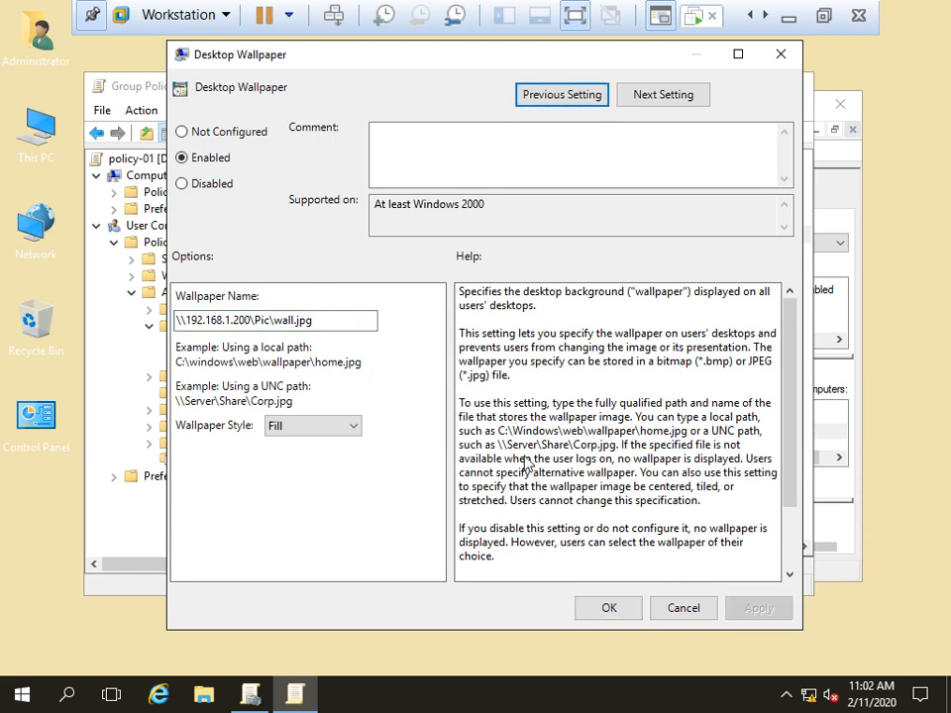
{"action": "left_click", "coordinate": [606, 605]}
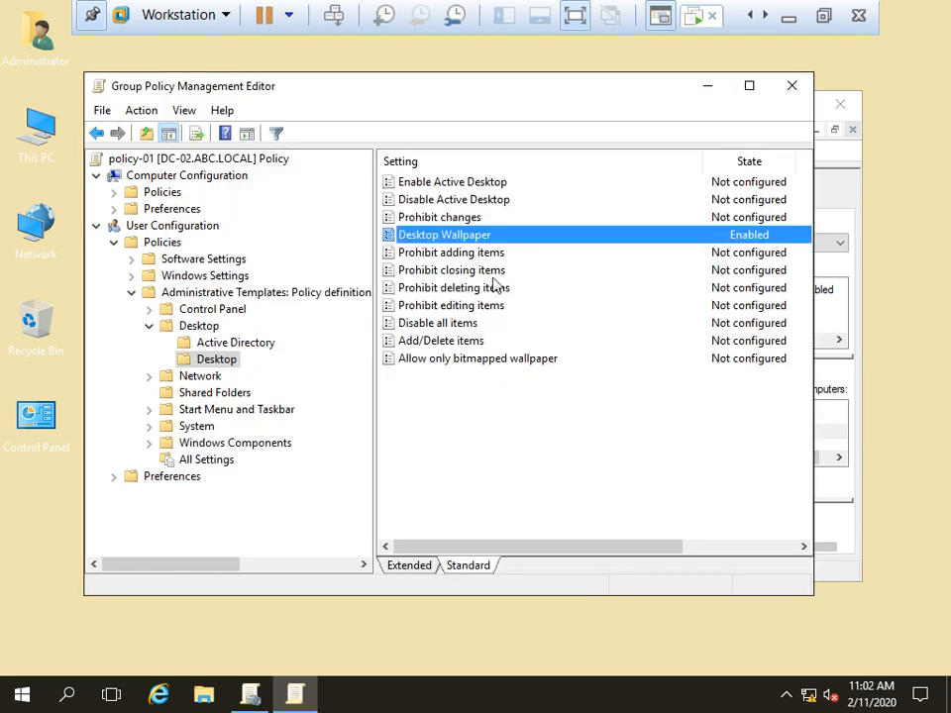
Step: Close the Group Policy Management Editor and minimize Group Policy Management
{"action": "left_click", "coordinate": [792, 85]}
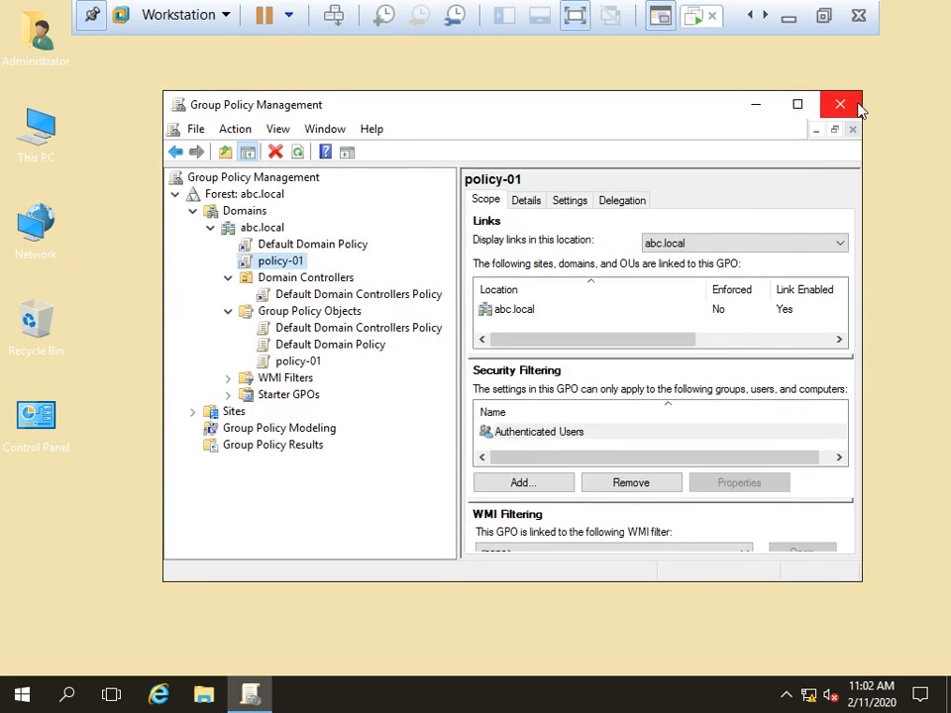
{"action": "left_click", "coordinate": [763, 110]}
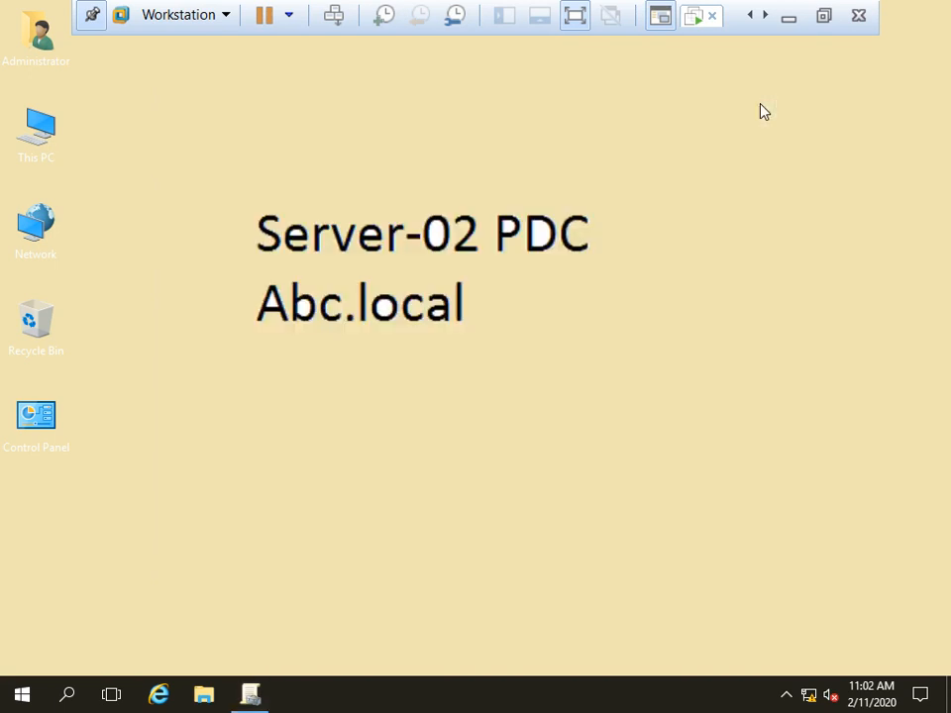
{"action": "key", "text": "super+r"}
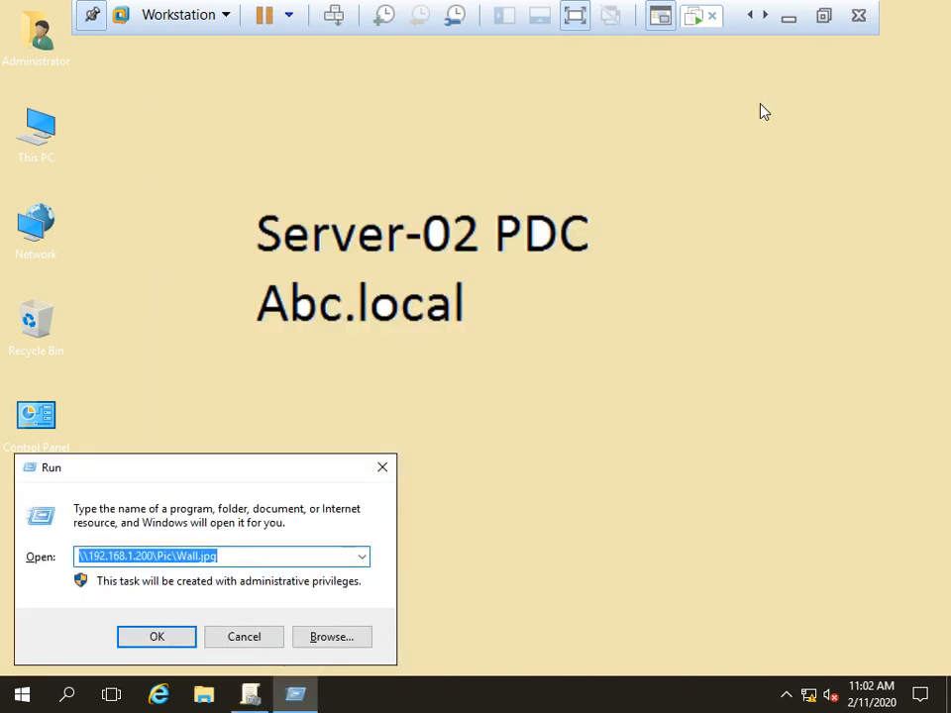
Step: Run gpupdate /force from the Run box on the server
{"action": "key", "text": "Down"}
{"action": "key", "text": "Down"}
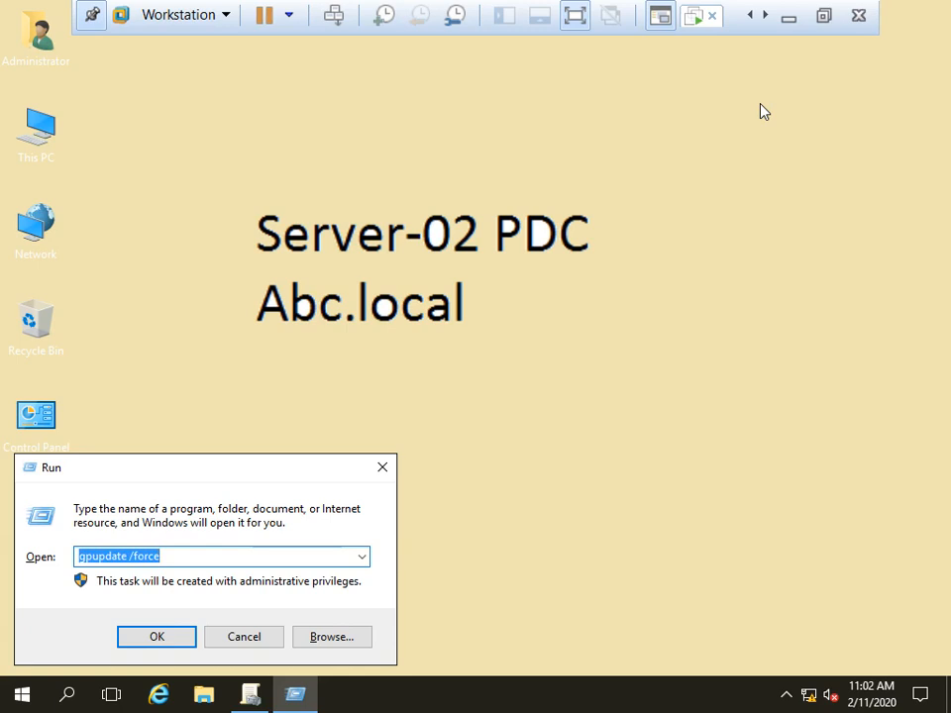
{"action": "key", "text": "Return"}
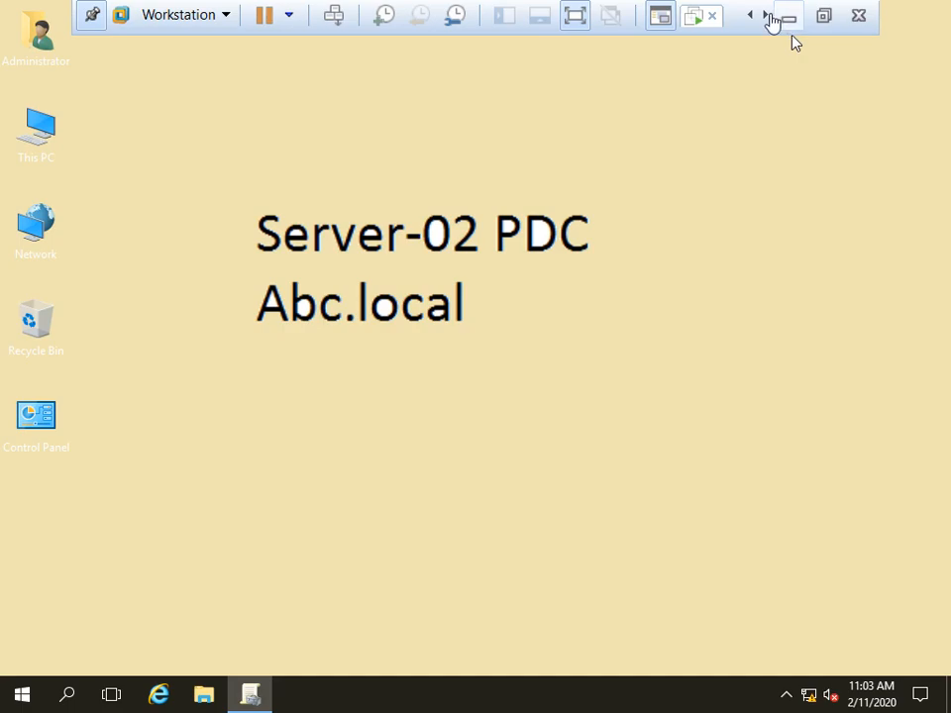
Step: On the Windows 10 client, sign out and sign back in with the domain user's password
{"action": "left_click", "coordinate": [689, 21]}
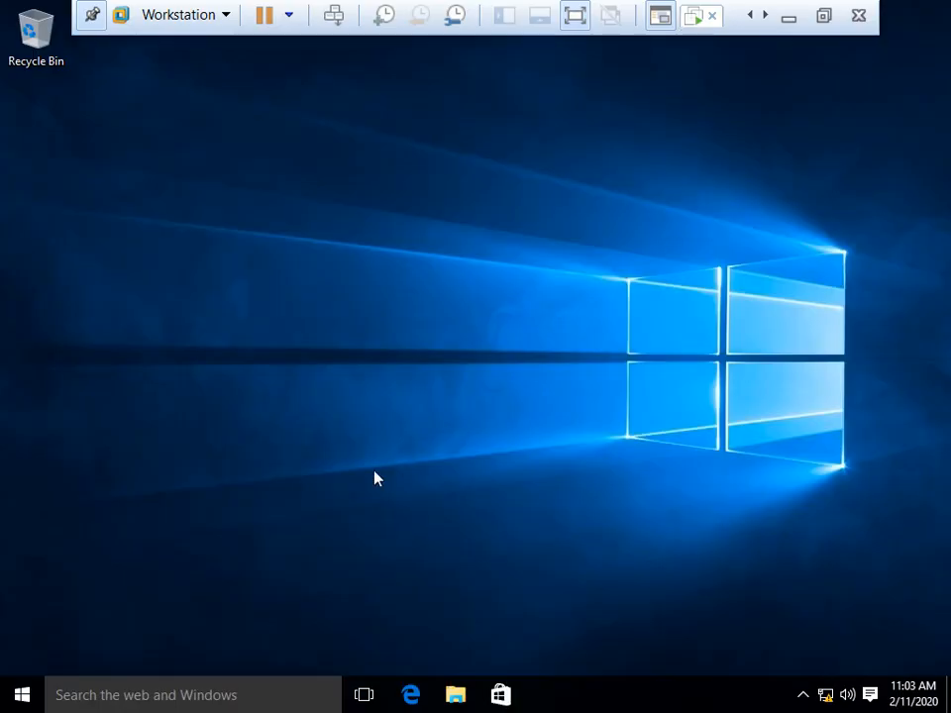
{"action": "key", "text": "super"}
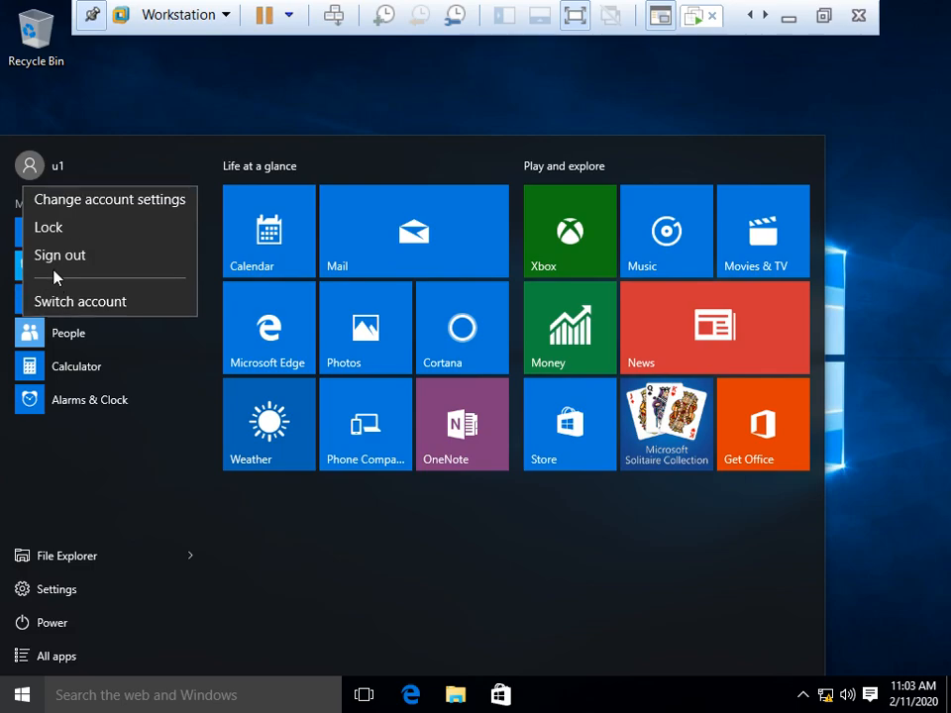
{"action": "left_click", "coordinate": [53, 254]}
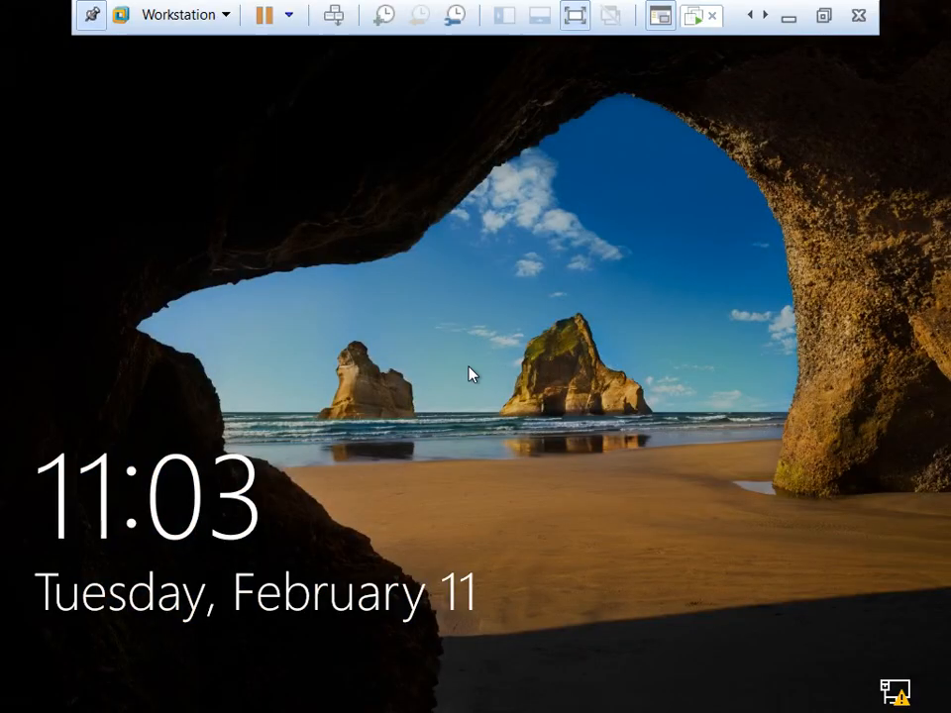
{"action": "left_click", "coordinate": [471, 373]}
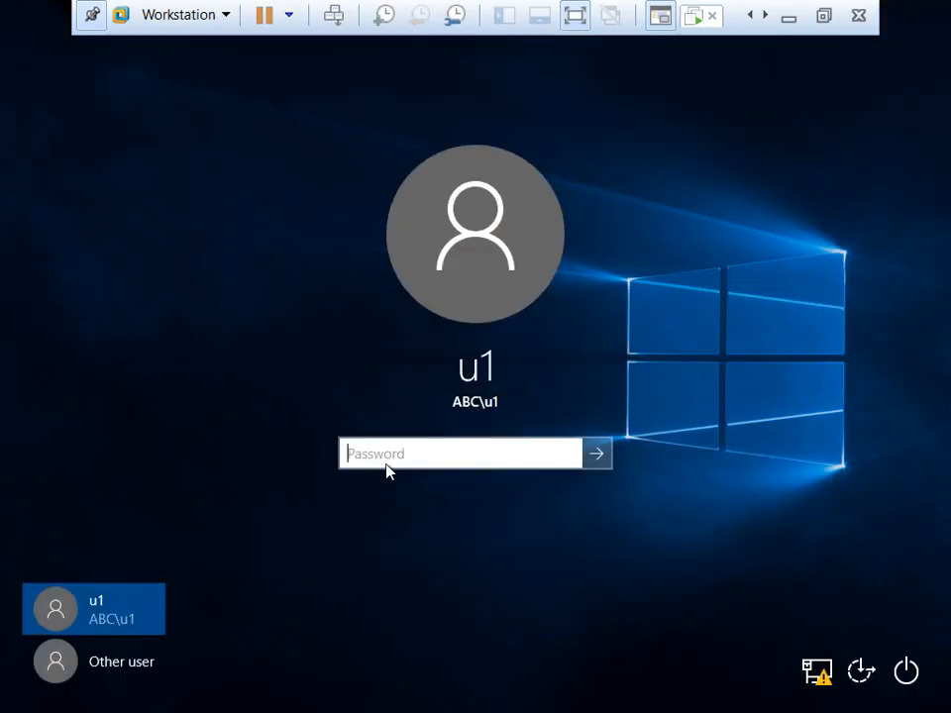
{"action": "type", "text": "12345678"}
{"action": "key", "text": "Return"}
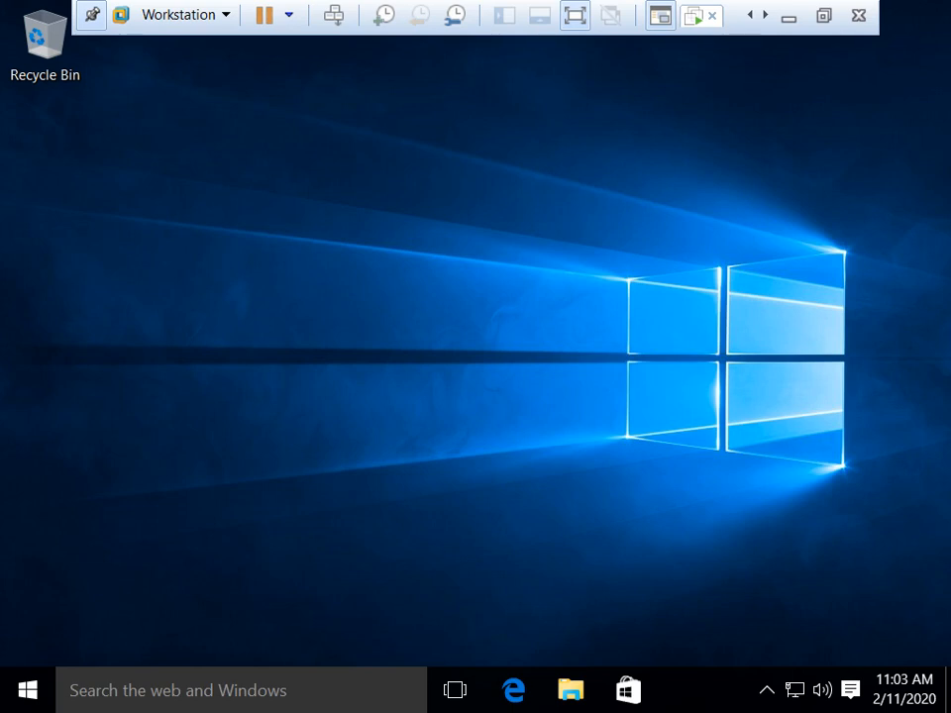
Step: Refresh the client desktop three times from its context menu
{"action": "right_click", "coordinate": [521, 215]}
{"action": "left_click", "coordinate": [594, 284]}
{"action": "right_click", "coordinate": [376, 174]}
{"action": "left_click", "coordinate": [467, 247]}
{"action": "right_click", "coordinate": [296, 195]}
{"action": "left_click", "coordinate": [403, 269]}
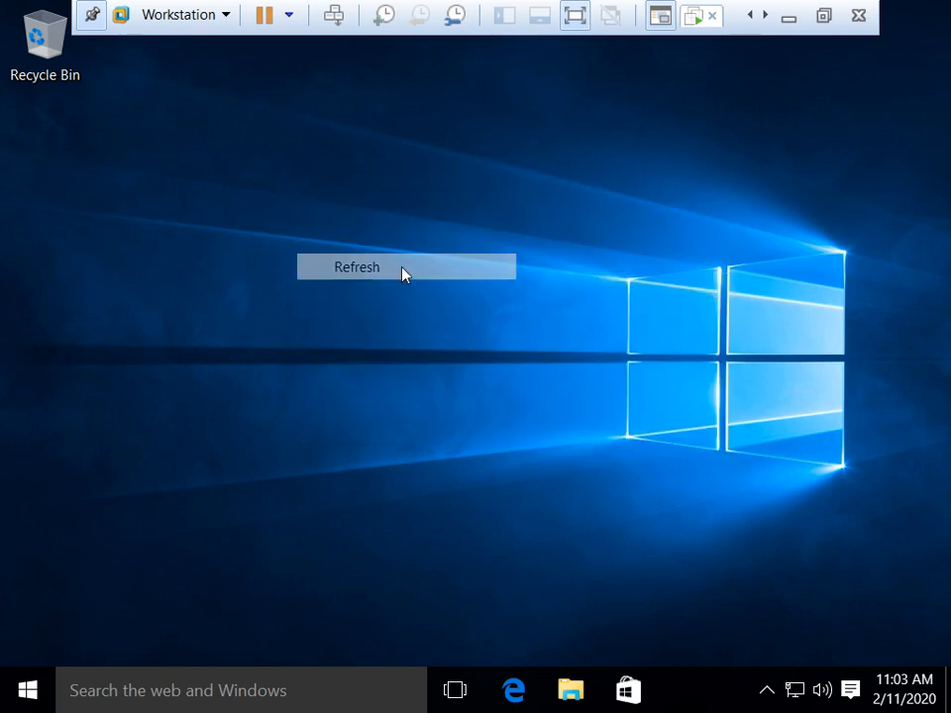
Step: Sign out and sign in as Other user with the second domain user's name and password
{"action": "left_click", "coordinate": [49, 677]}
{"action": "left_click", "coordinate": [59, 153]}
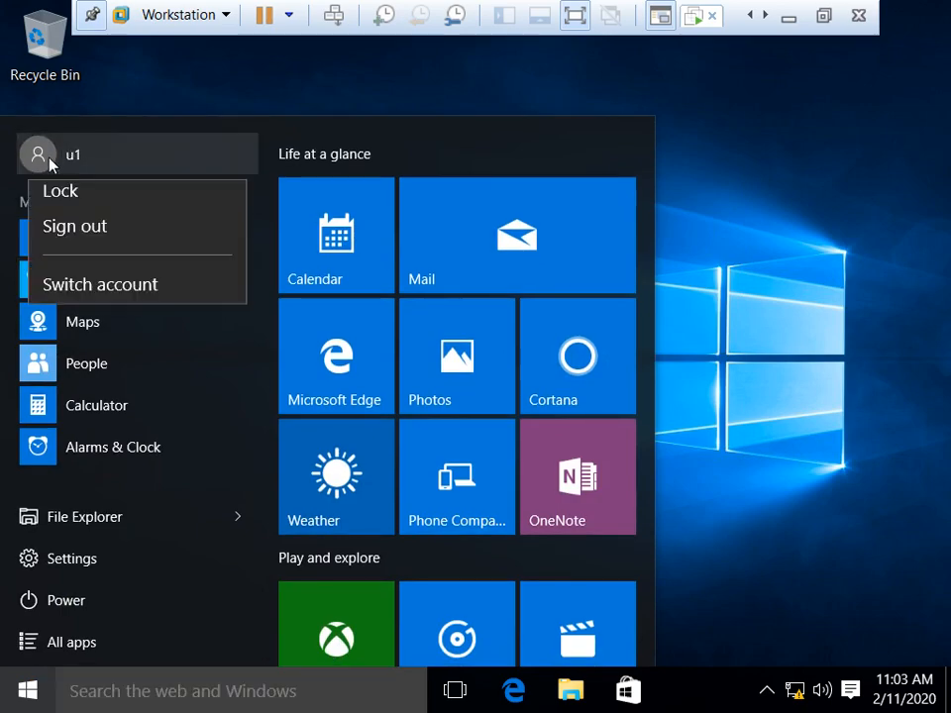
{"action": "left_click", "coordinate": [56, 269]}
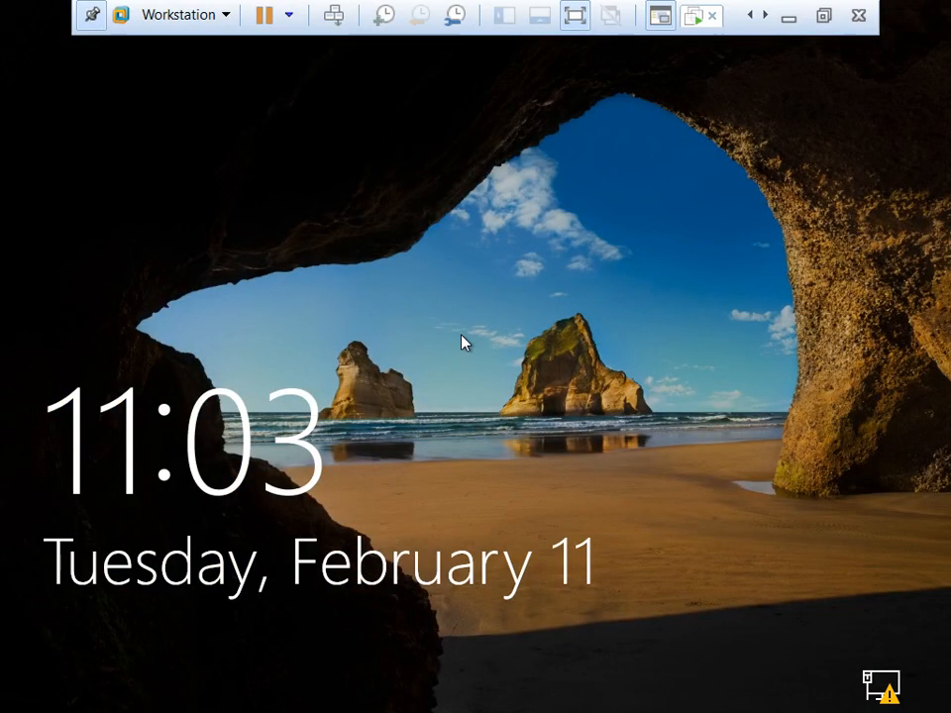
{"action": "left_click", "coordinate": [423, 311]}
{"action": "left_click", "coordinate": [168, 648]}
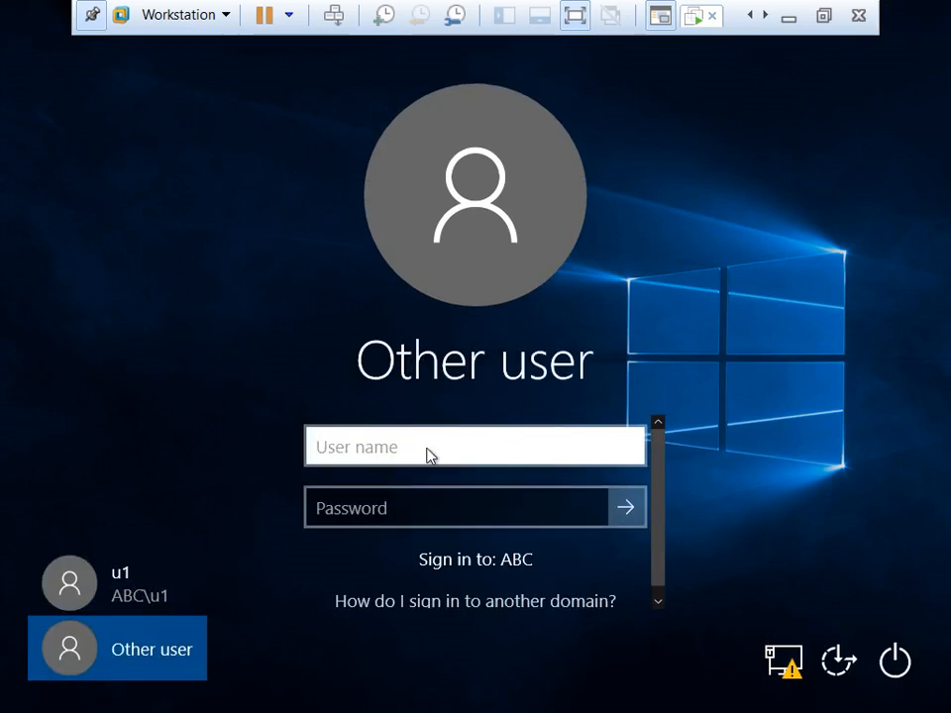
{"action": "type", "text": "u2"}
{"action": "key", "text": "Tab"}
{"action": "type", "text": "•••"}
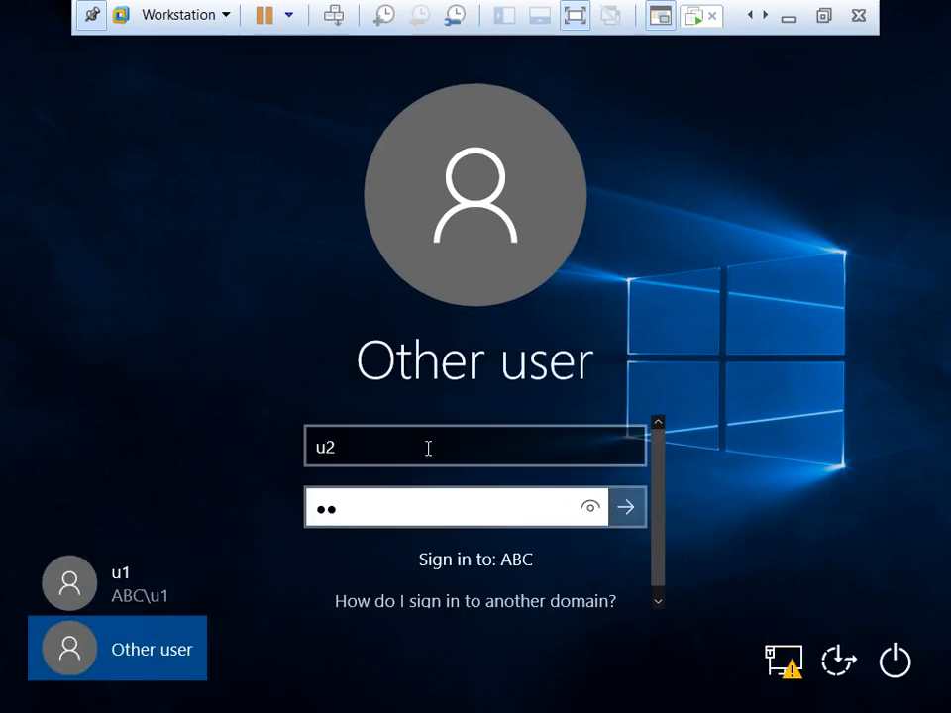
{"action": "type", "text": "•••"}
{"action": "key", "text": "Return"}
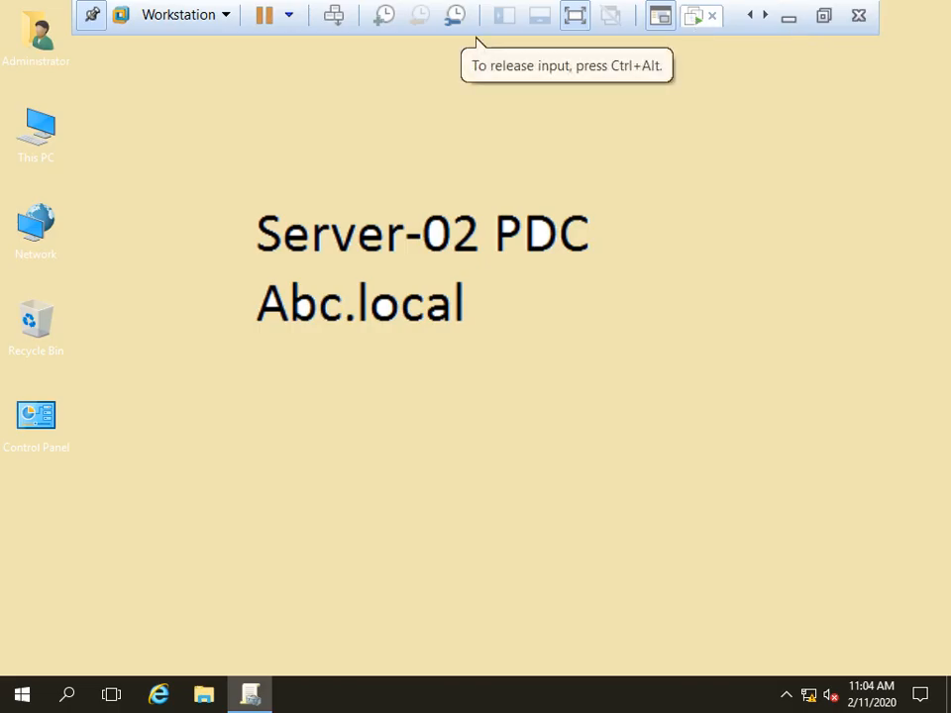
Step: Refresh the server desktop and restore Group Policy Management from the taskbar
{"action": "right_click", "coordinate": [404, 424]}
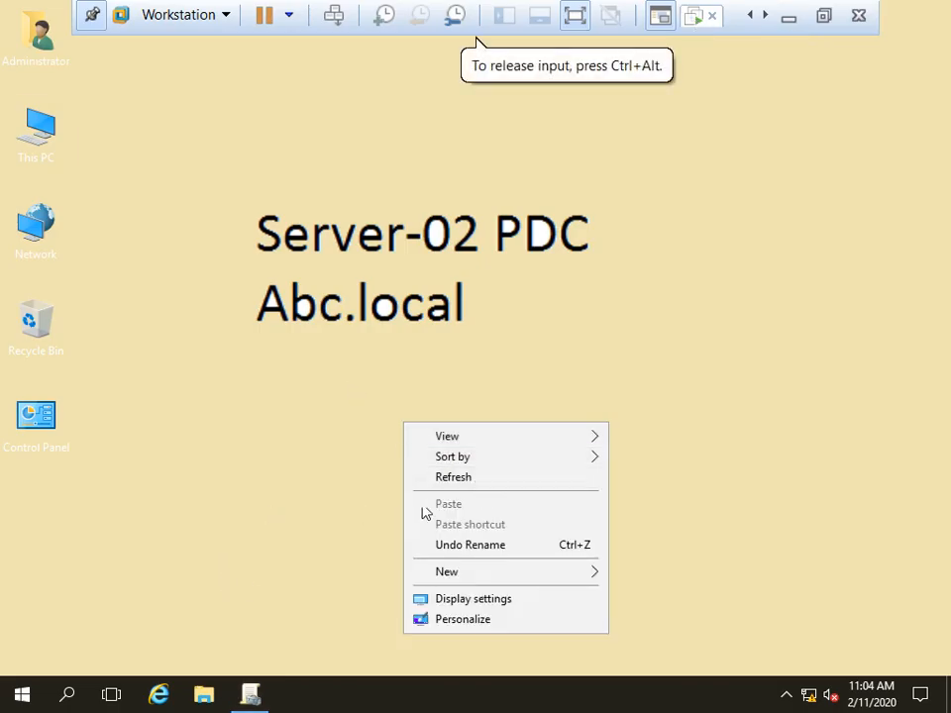
{"action": "left_click", "coordinate": [516, 480]}
{"action": "left_click", "coordinate": [260, 696]}
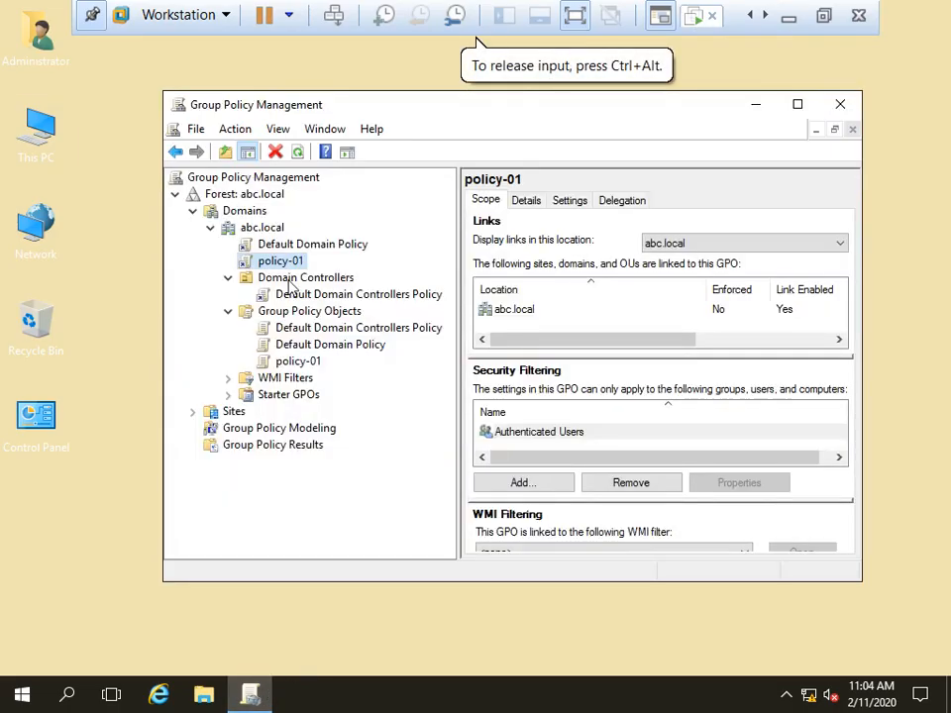
{"action": "right_click", "coordinate": [266, 265]}
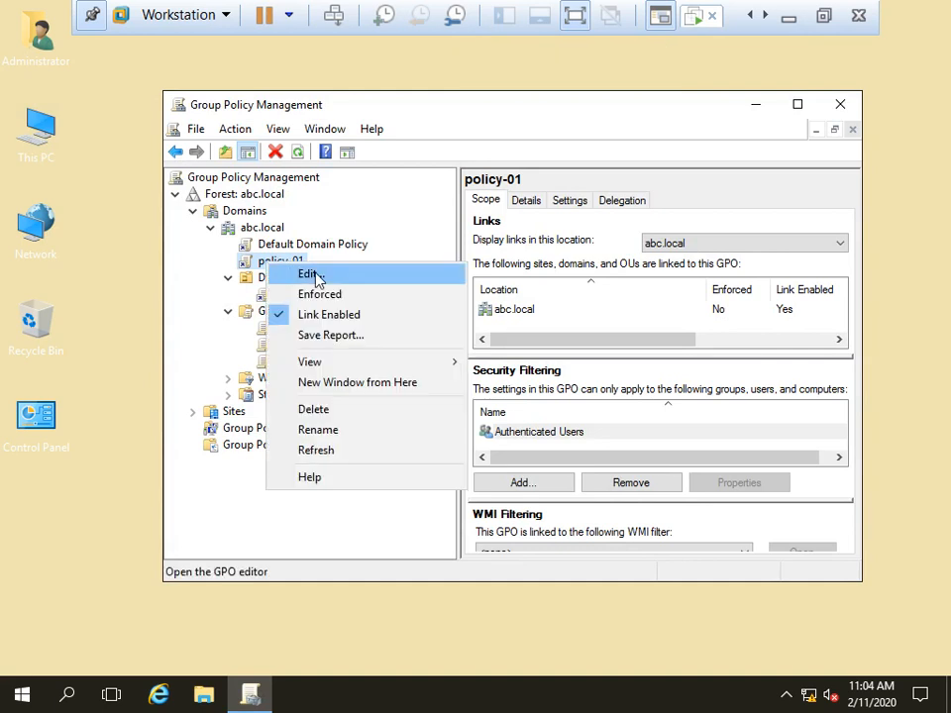
{"action": "key", "text": "Escape"}
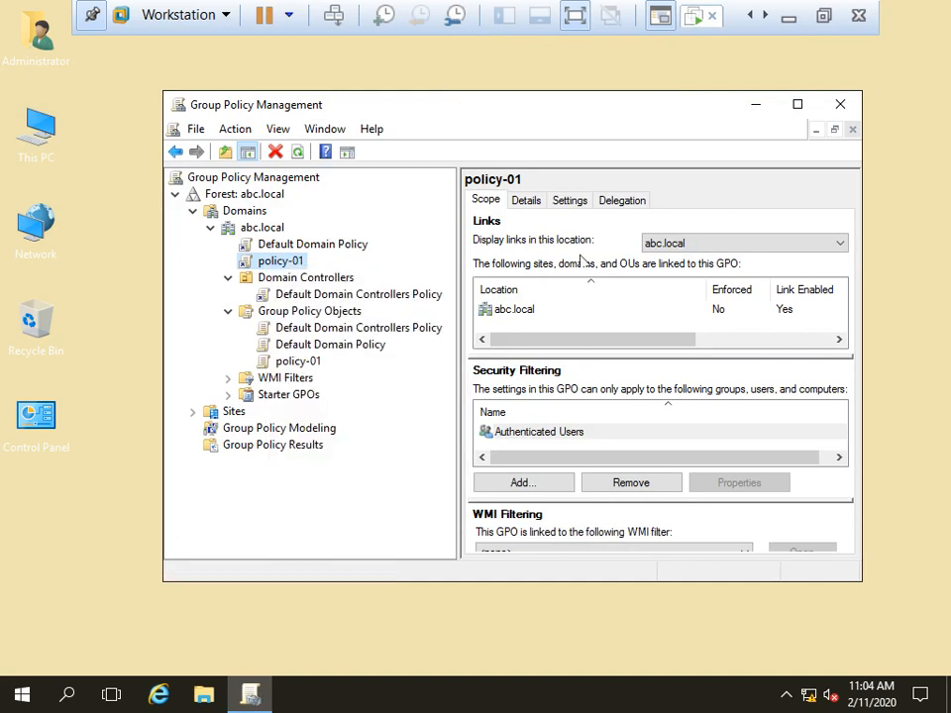
{"action": "left_click_drag", "start_coordinate": [571, 339], "coordinate": [608, 361]}
Step: Maximize the console and view policy-01's link to the IT OU at abc.local/IT
{"action": "left_click", "coordinate": [300, 362]}
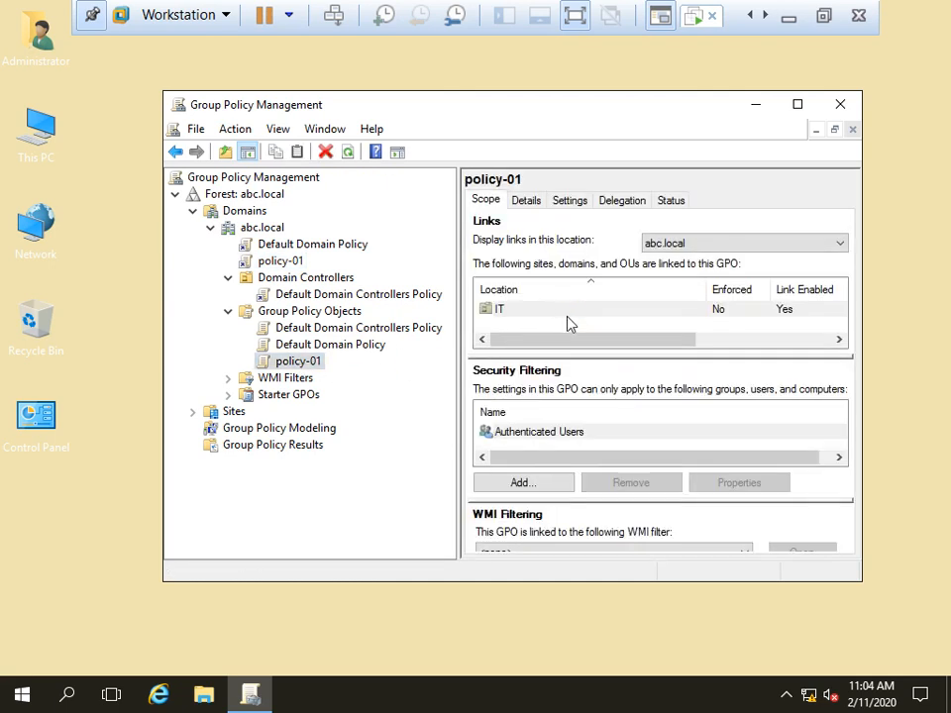
{"action": "left_click", "coordinate": [269, 261]}
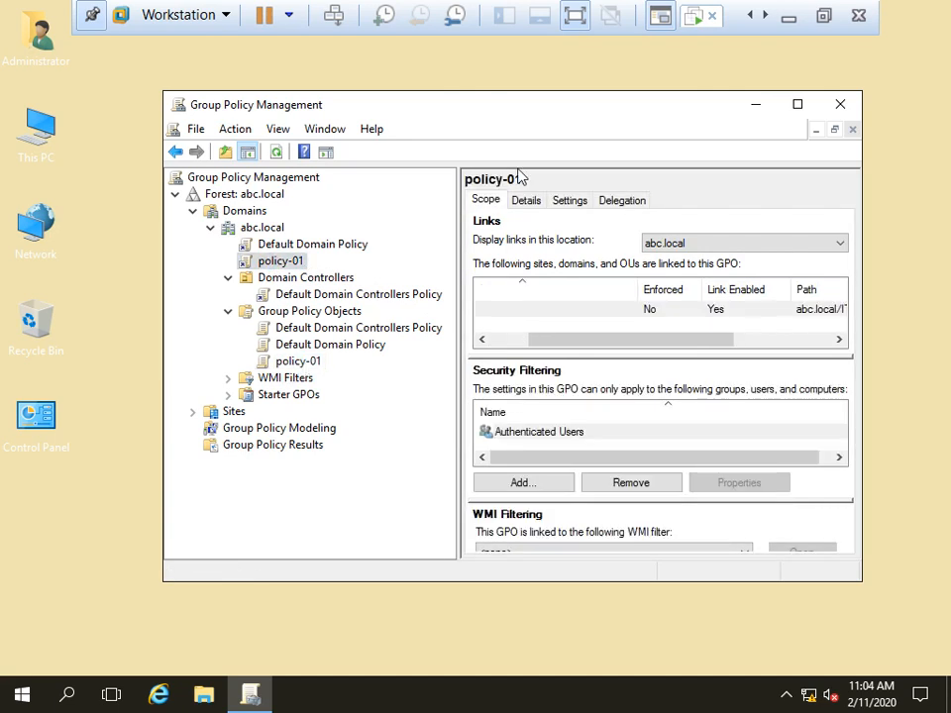
{"action": "left_click", "coordinate": [798, 104]}
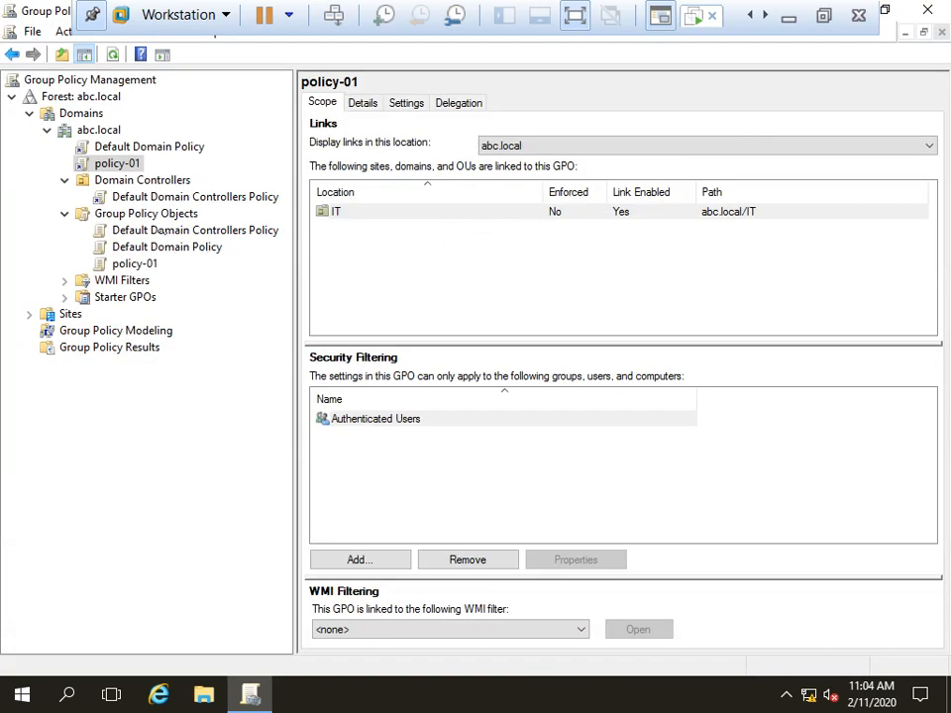
{"action": "left_click", "coordinate": [126, 262]}
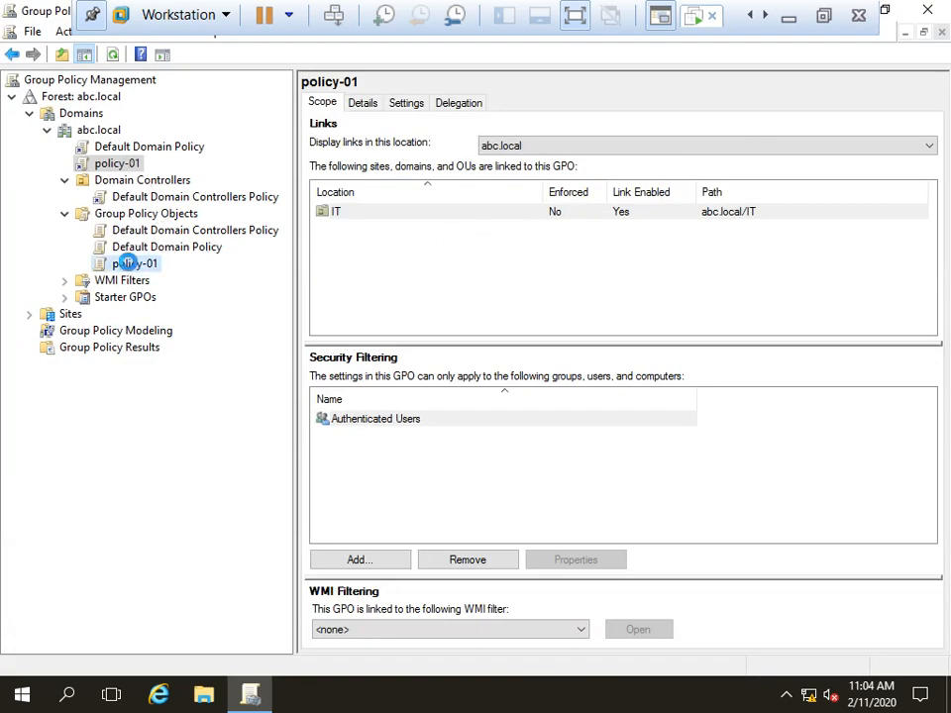
{"action": "left_click", "coordinate": [119, 164]}
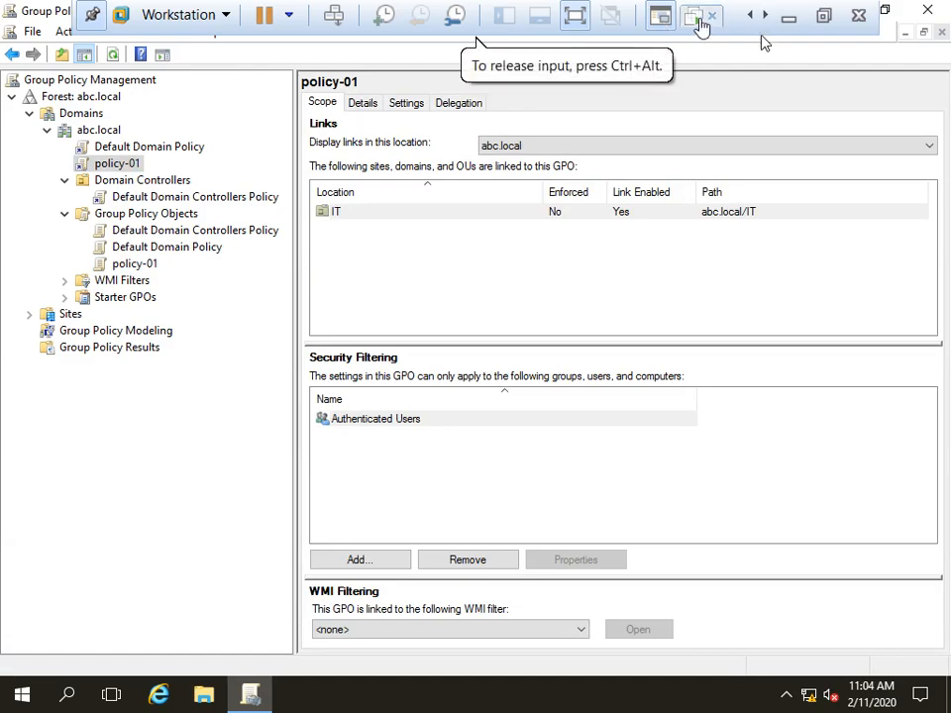
{"action": "left_click", "coordinate": [699, 20]}
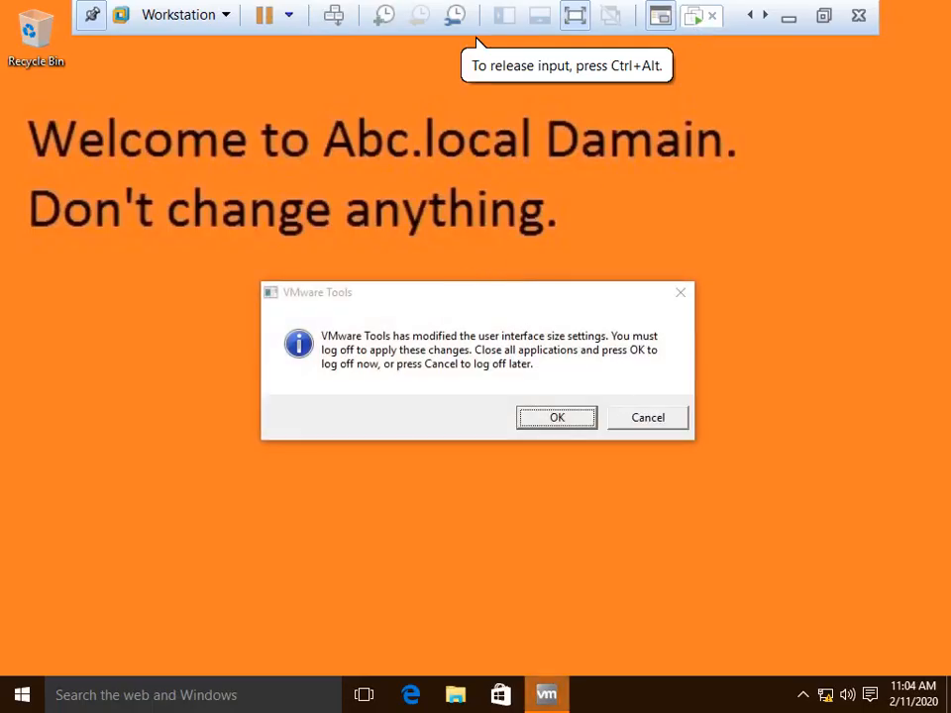
Step: Decline the VMware Tools install prompt and refresh the client desktop several times
{"action": "left_click", "coordinate": [615, 418]}
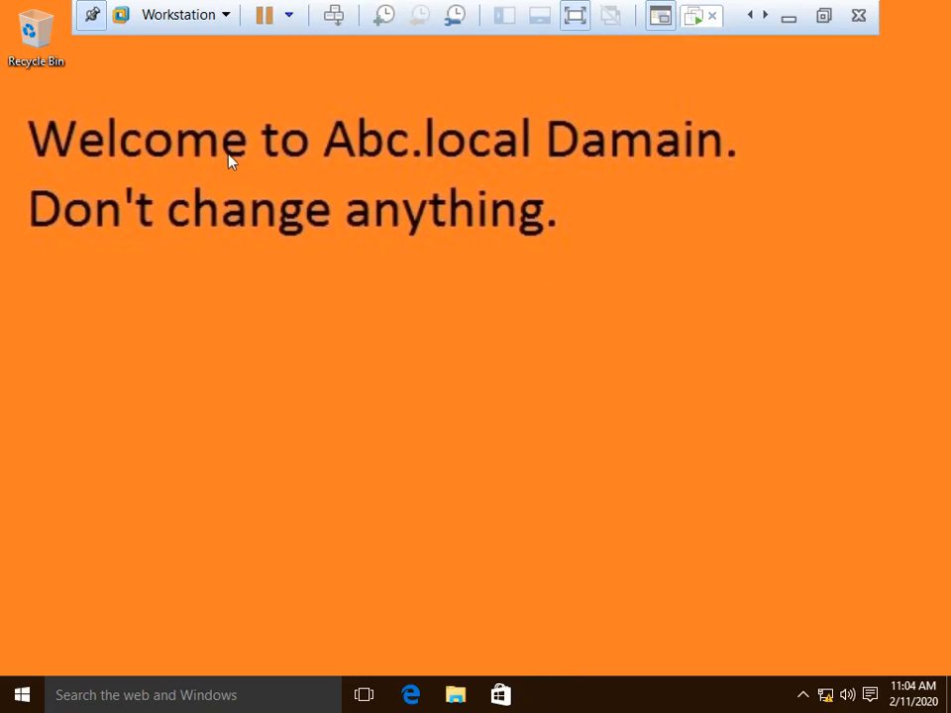
{"action": "right_click", "coordinate": [436, 266]}
{"action": "left_click", "coordinate": [480, 317]}
{"action": "right_click", "coordinate": [416, 264]}
{"action": "left_click", "coordinate": [476, 319]}
{"action": "right_click", "coordinate": [429, 287]}
{"action": "left_click", "coordinate": [491, 343]}
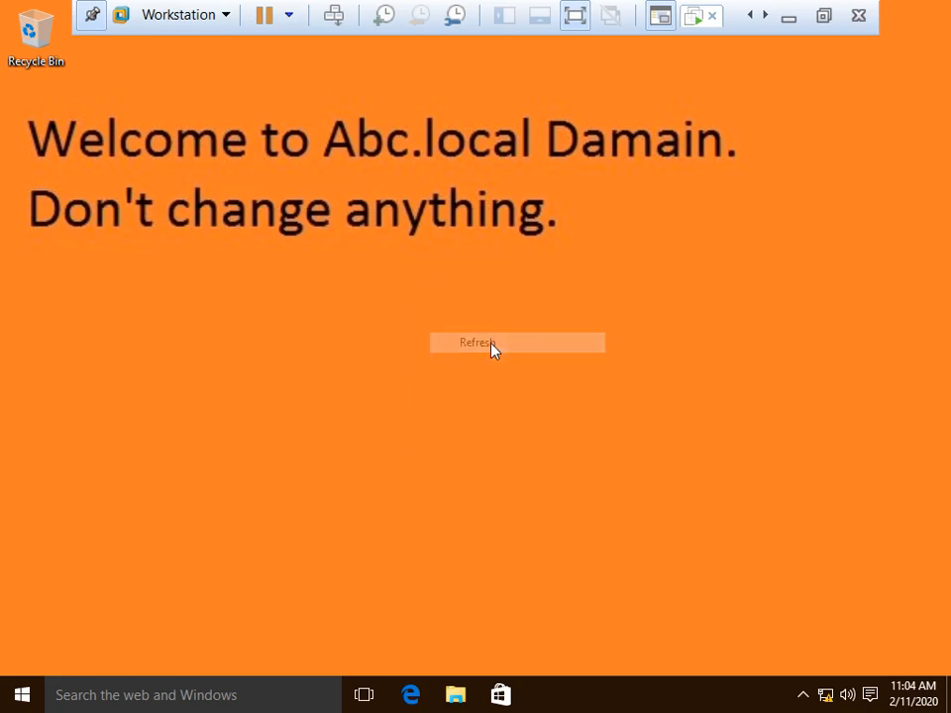
{"action": "left_click", "coordinate": [22, 694]}
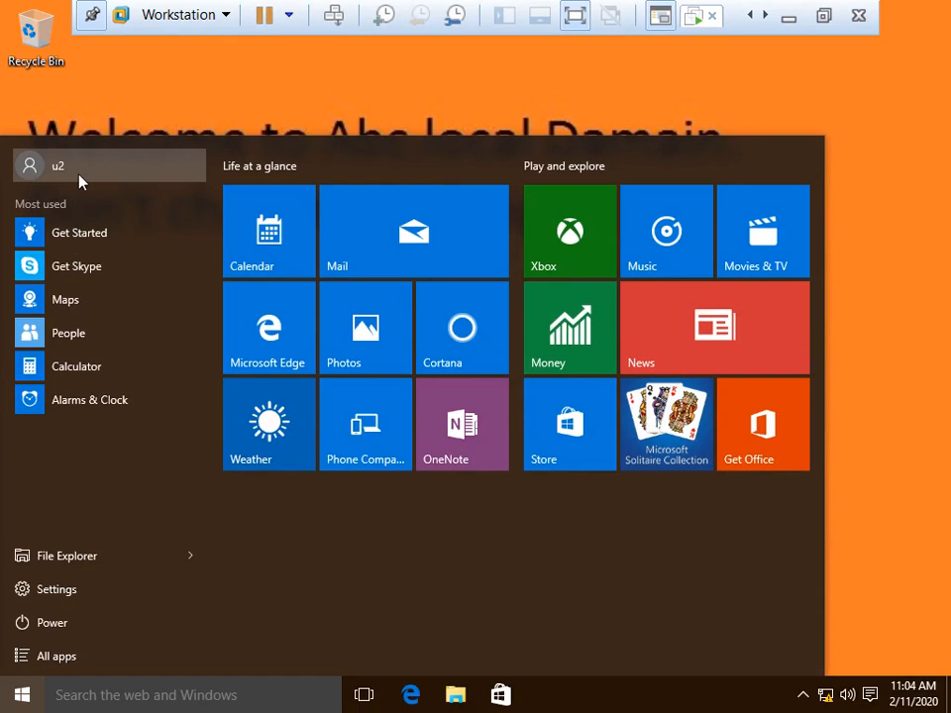
{"action": "left_click", "coordinate": [507, 103]}
{"action": "right_click", "coordinate": [505, 147]}
{"action": "left_click", "coordinate": [594, 199]}
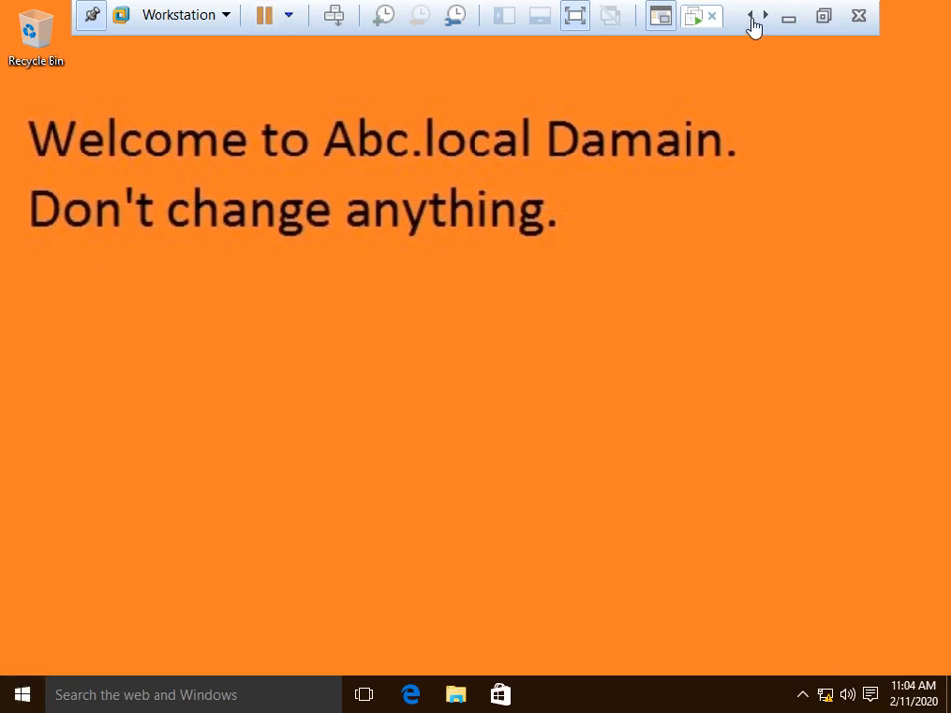
Step: Sign the domain user out of the Windows 10 client
{"action": "key", "text": "super"}
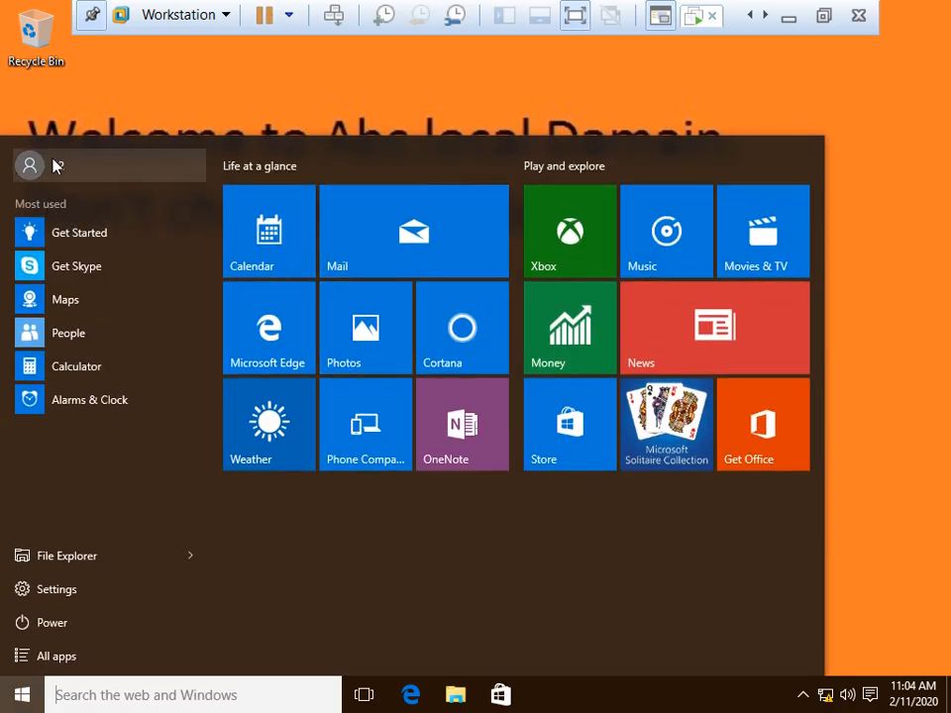
{"action": "left_click", "coordinate": [55, 165]}
{"action": "left_click", "coordinate": [65, 258]}
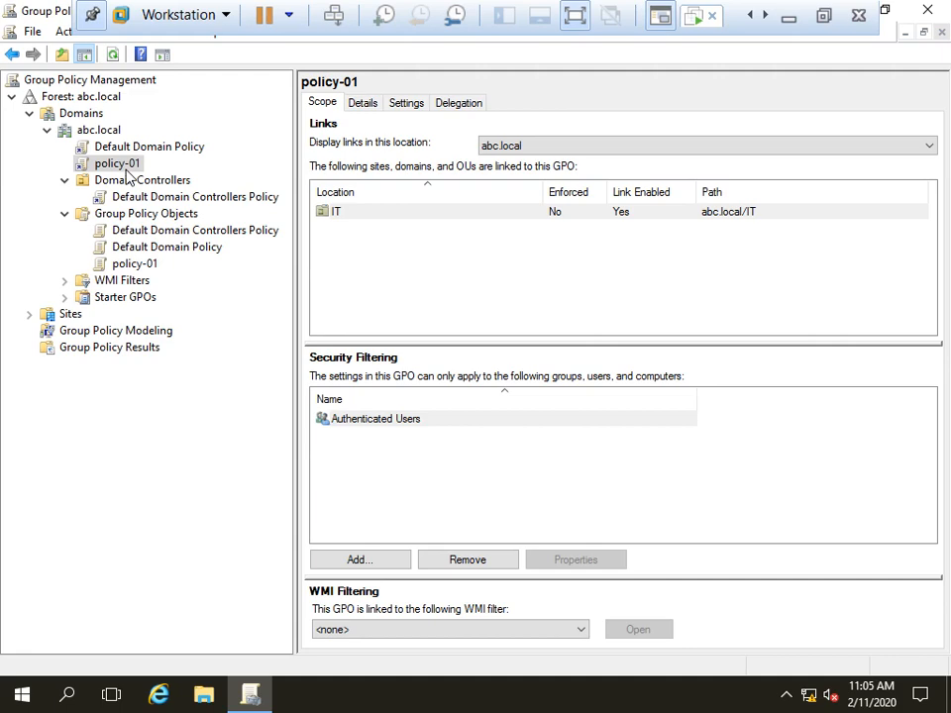
Step: Minimize Group Policy Management and refresh the server desktop
{"action": "left_click", "coordinate": [884, 9]}
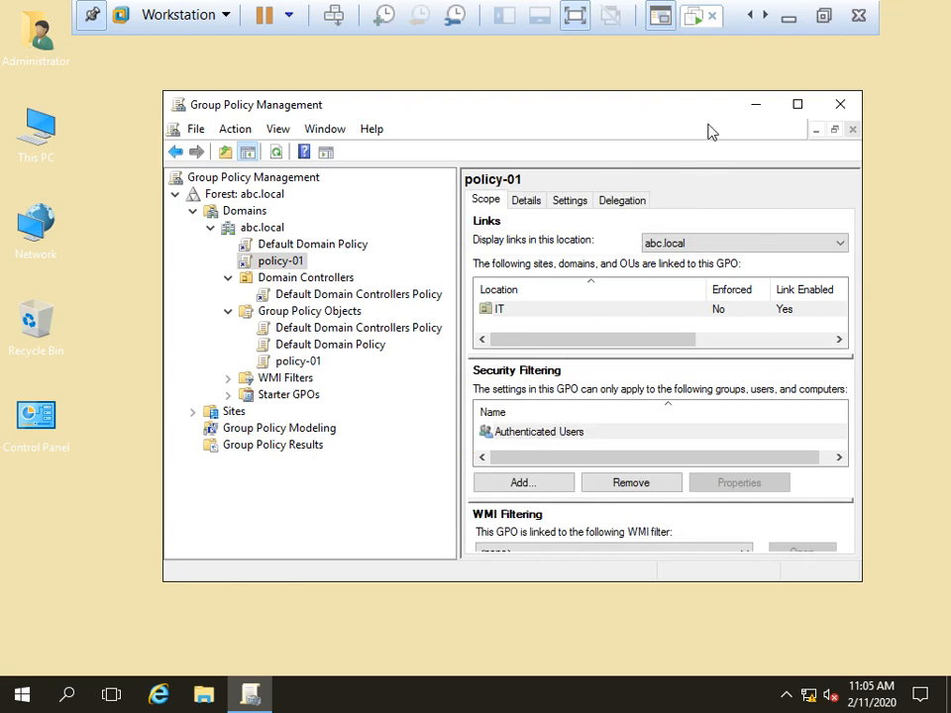
{"action": "left_click", "coordinate": [764, 106]}
{"action": "right_click", "coordinate": [444, 183]}
{"action": "left_click", "coordinate": [530, 233]}
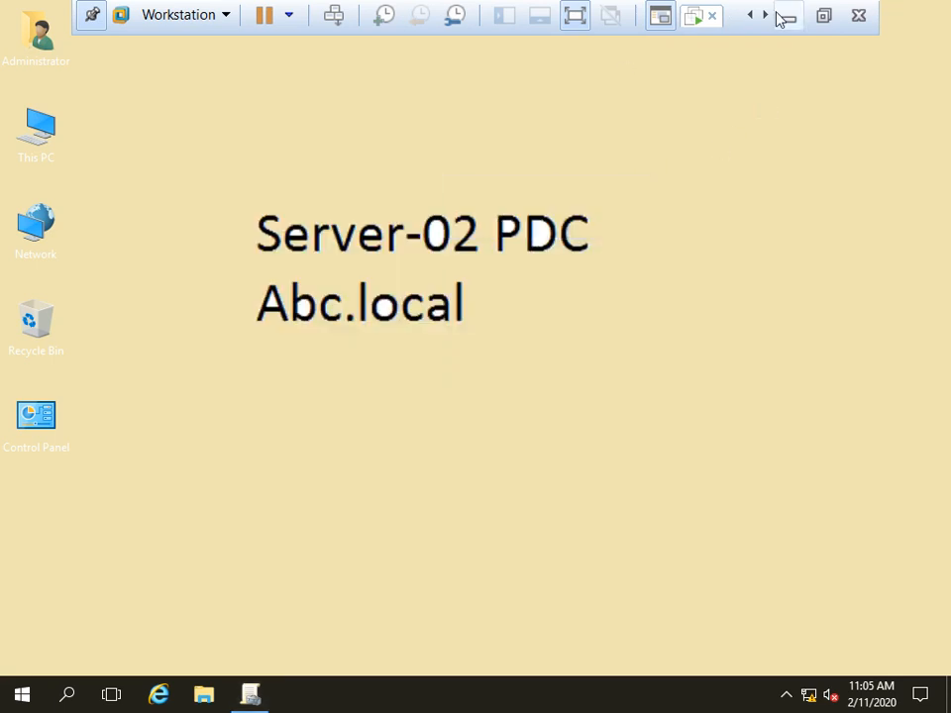
{"action": "left_click", "coordinate": [703, 24]}
{"action": "left_click", "coordinate": [754, 17]}
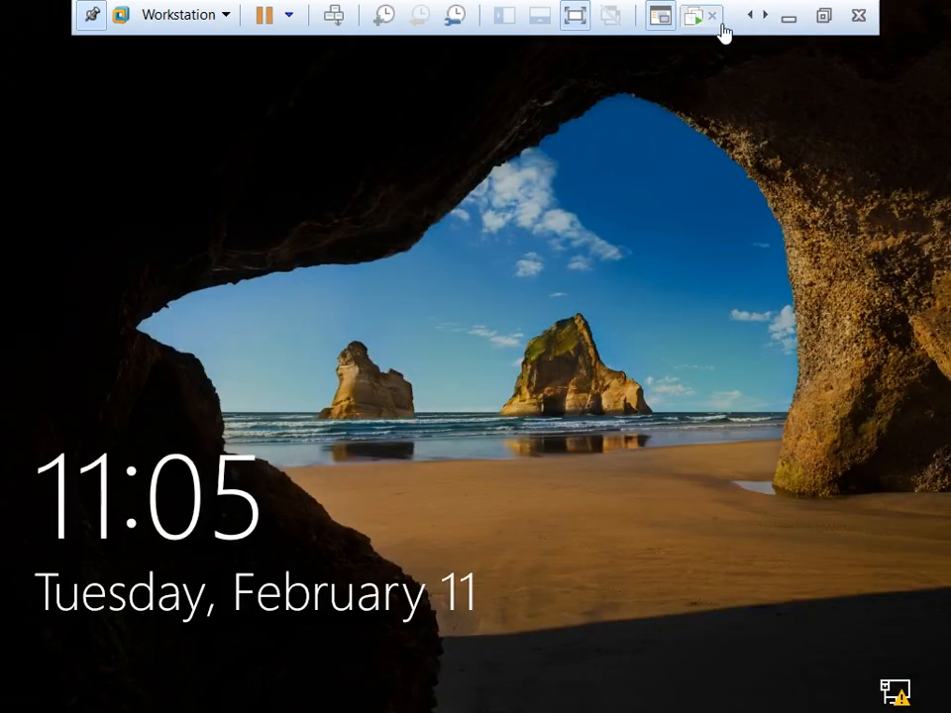
{"action": "right_click", "coordinate": [370, 263]}
{"action": "left_click", "coordinate": [441, 315]}
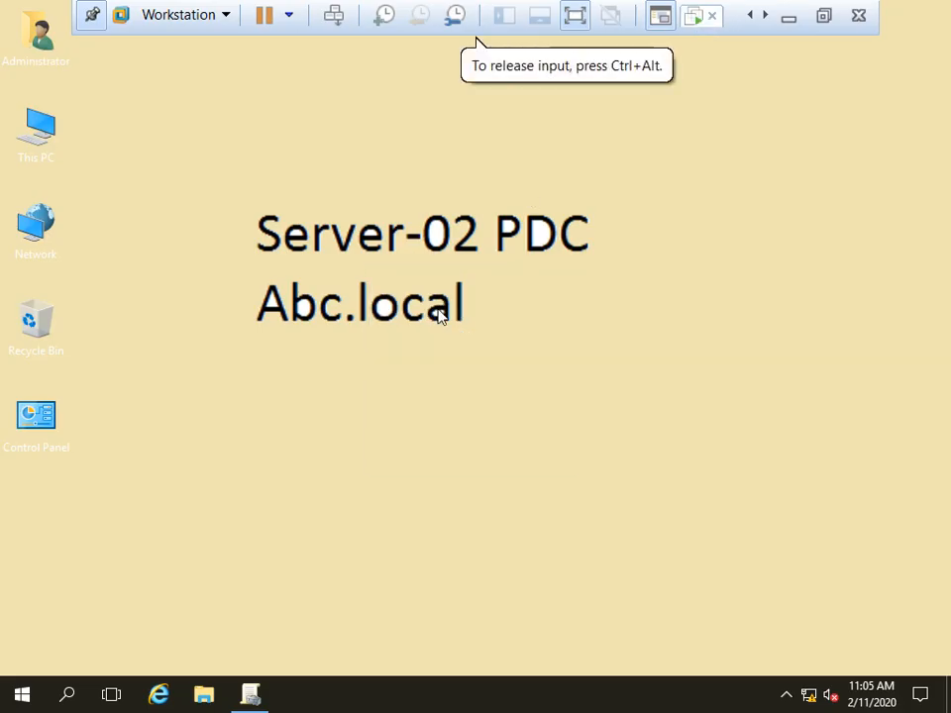
Step: View This PC in File Explorer, showing only C: and the DVD drive, then close it
{"action": "key", "text": "super+e"}
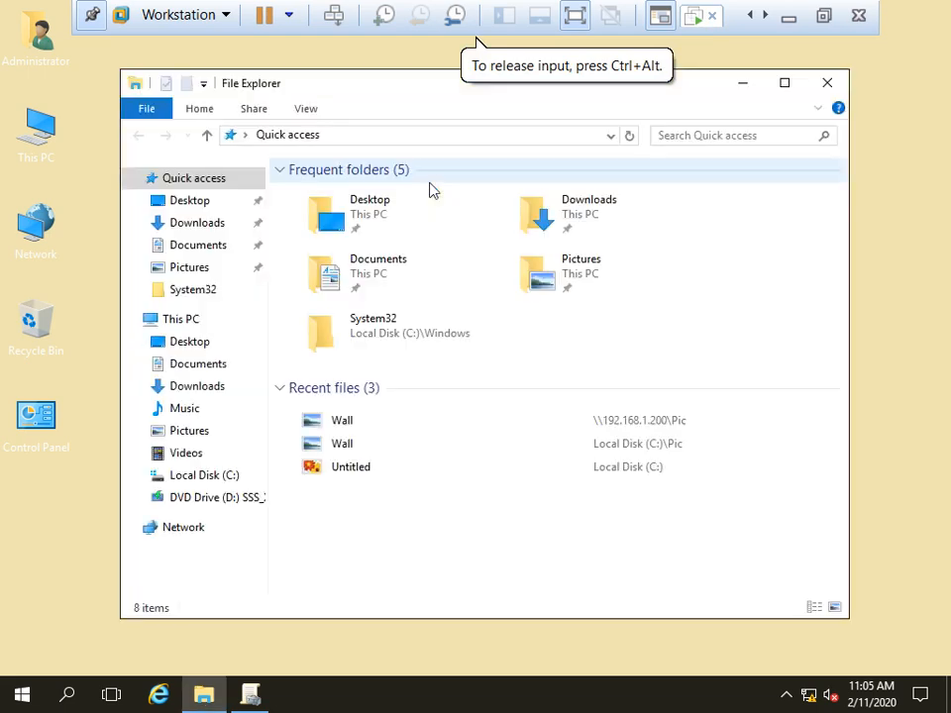
{"action": "left_click", "coordinate": [177, 320]}
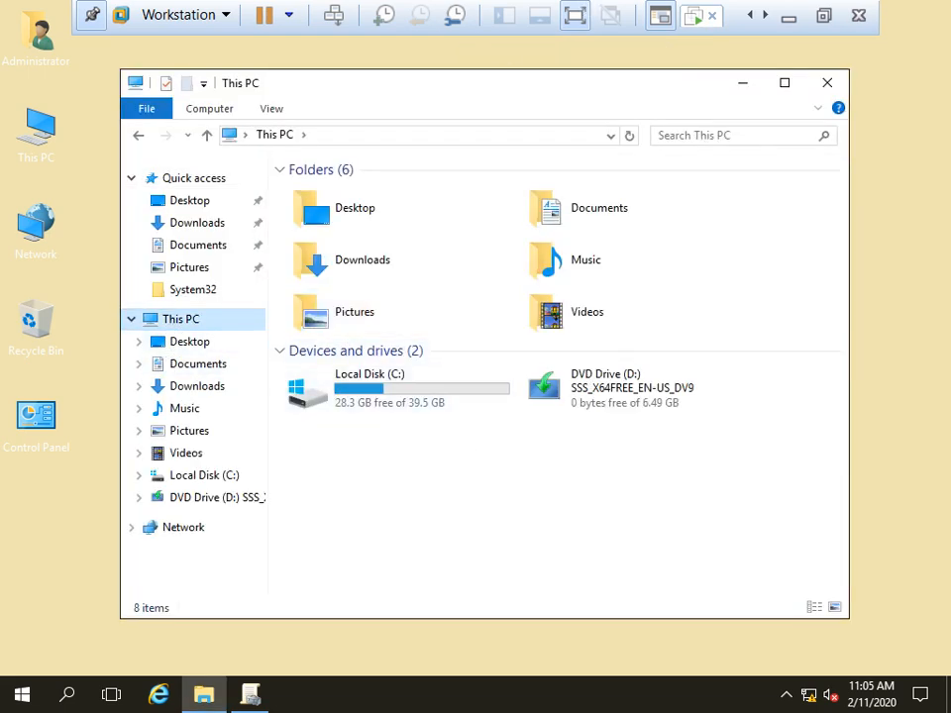
{"action": "left_click", "coordinate": [826, 82]}
{"action": "right_click", "coordinate": [694, 22]}
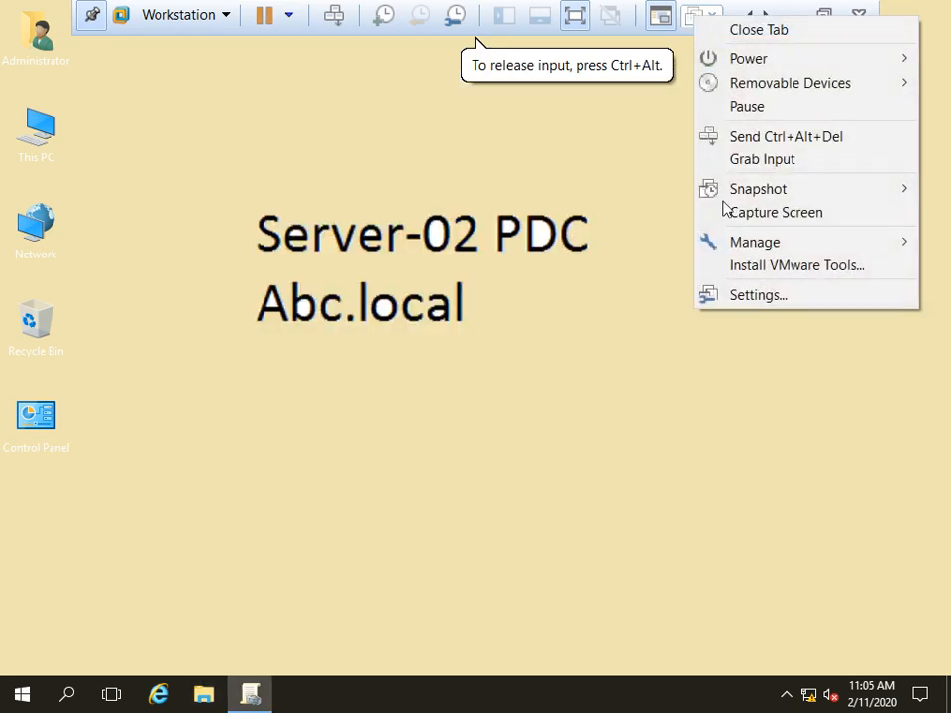
Step: Add a new 30 GB hard disk stored as a single file to the Server-01 VM
{"action": "left_click", "coordinate": [736, 297]}
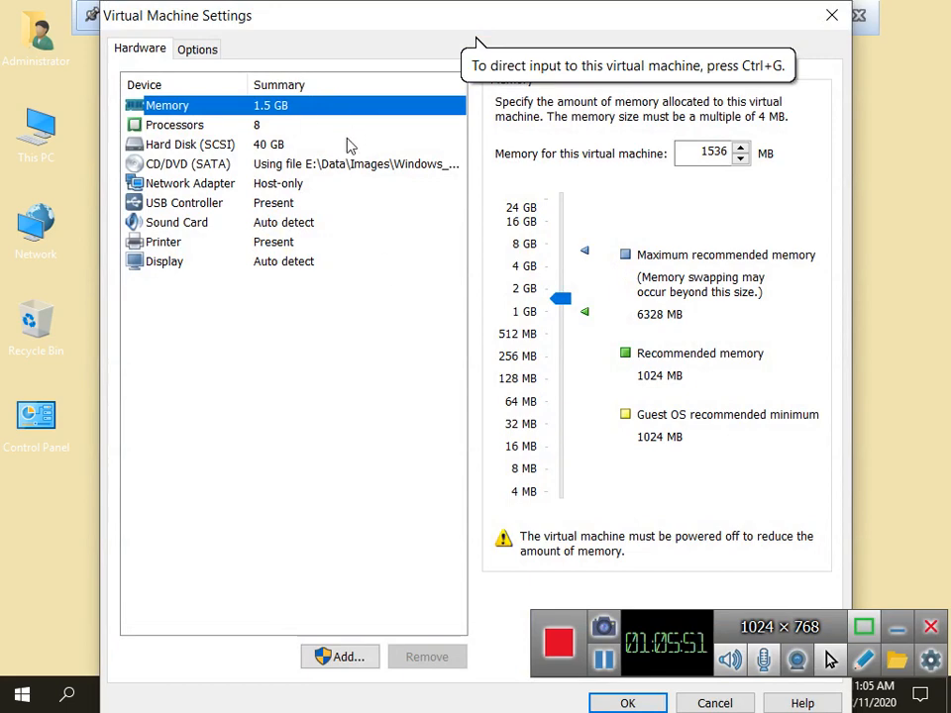
{"action": "left_click", "coordinate": [330, 656]}
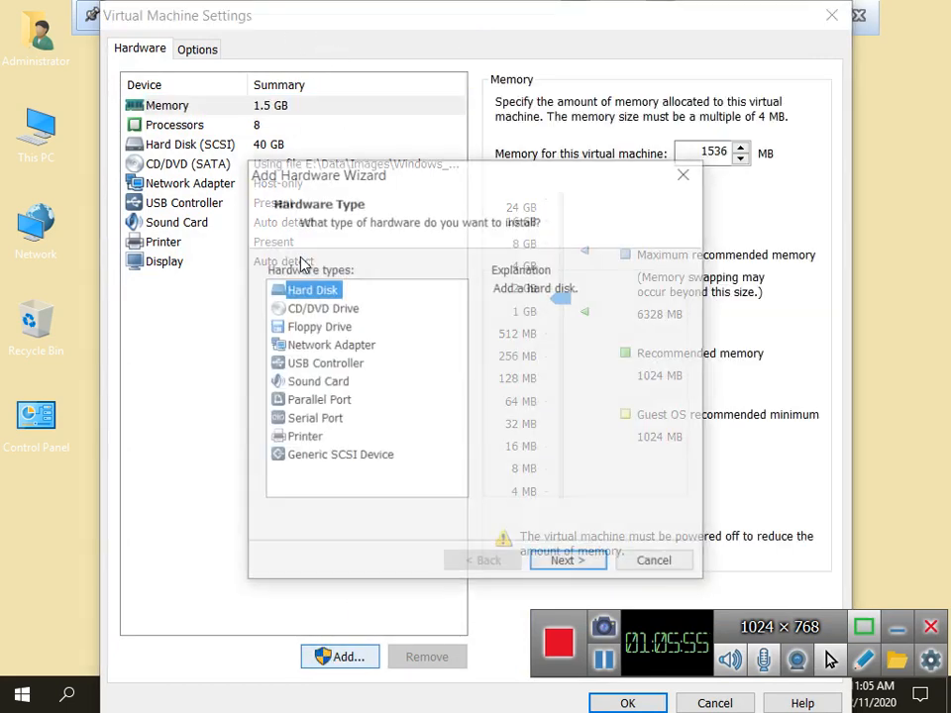
{"action": "left_click", "coordinate": [565, 568]}
{"action": "left_click", "coordinate": [566, 562]}
{"action": "left_click", "coordinate": [564, 564]}
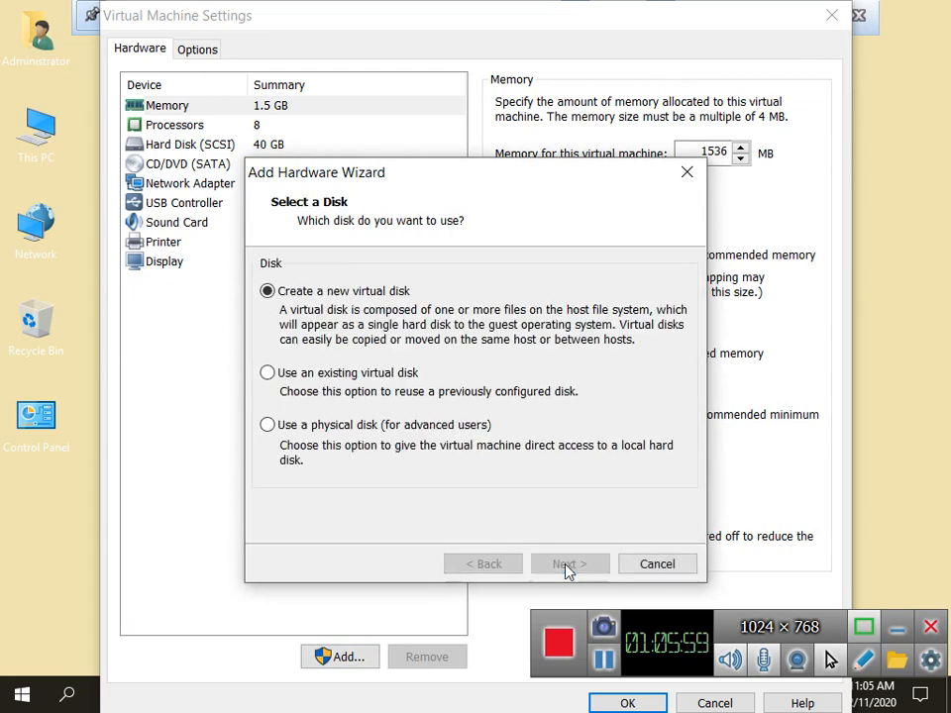
{"action": "double_click", "coordinate": [480, 260]}
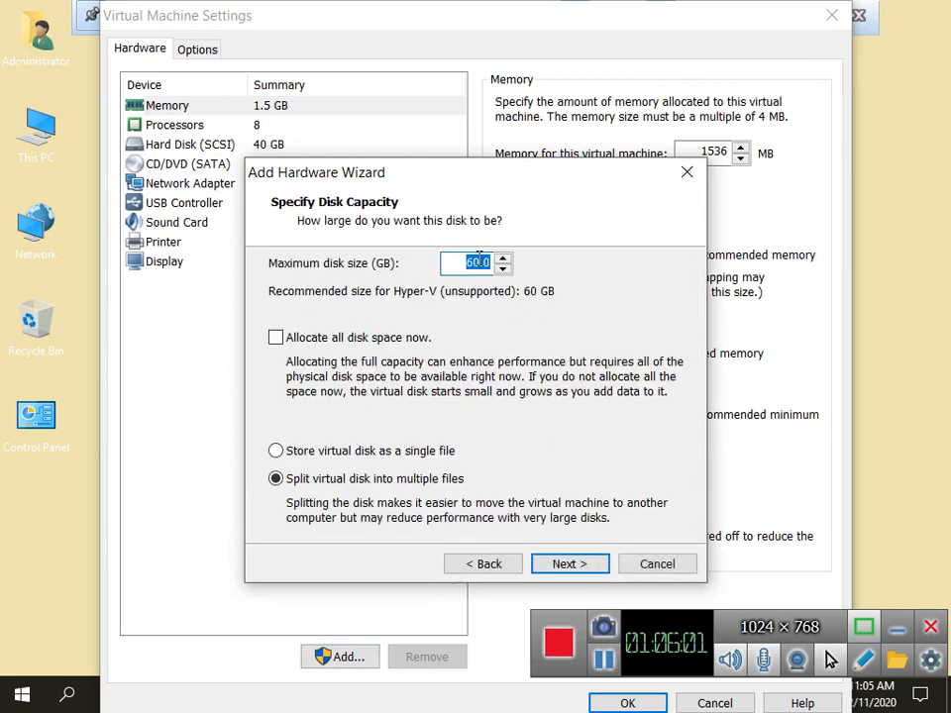
{"action": "type", "text": "30"}
{"action": "left_click", "coordinate": [397, 452]}
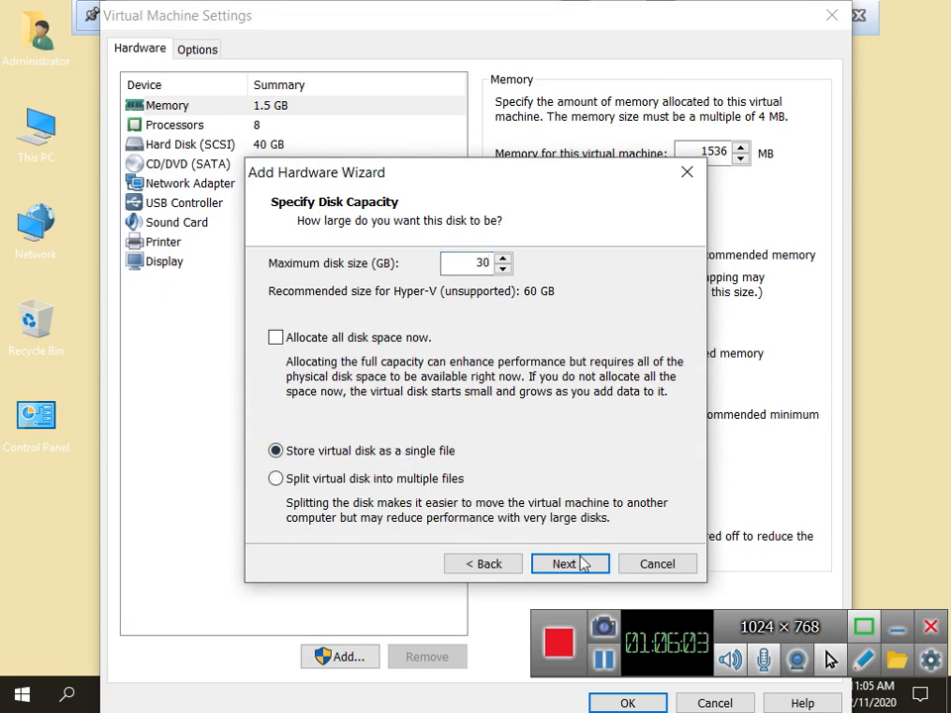
{"action": "left_click", "coordinate": [579, 562]}
{"action": "left_click", "coordinate": [579, 564]}
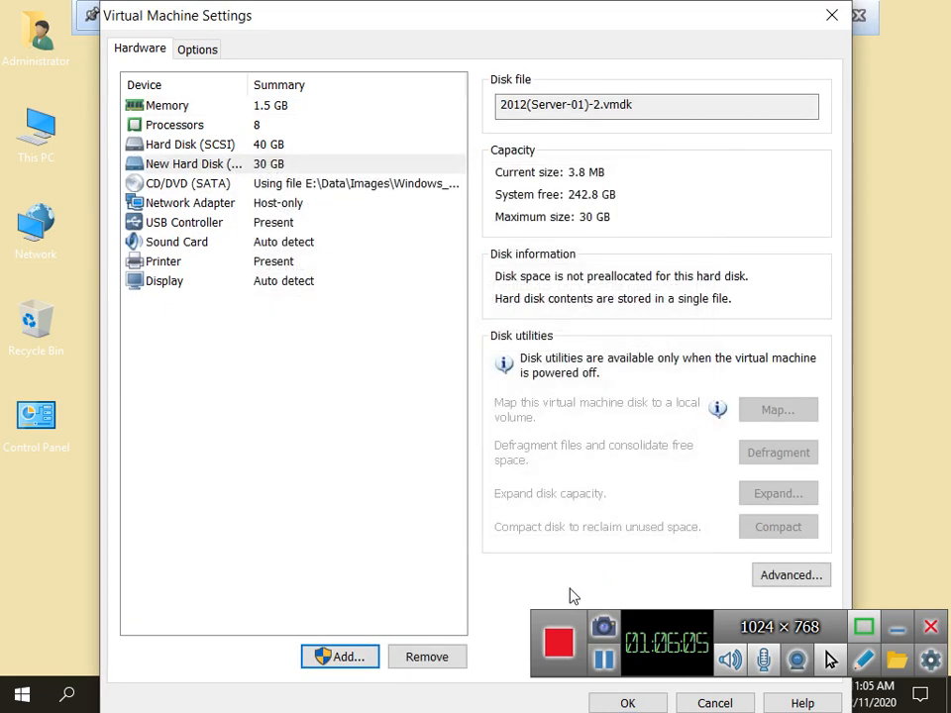
{"action": "left_click", "coordinate": [627, 703]}
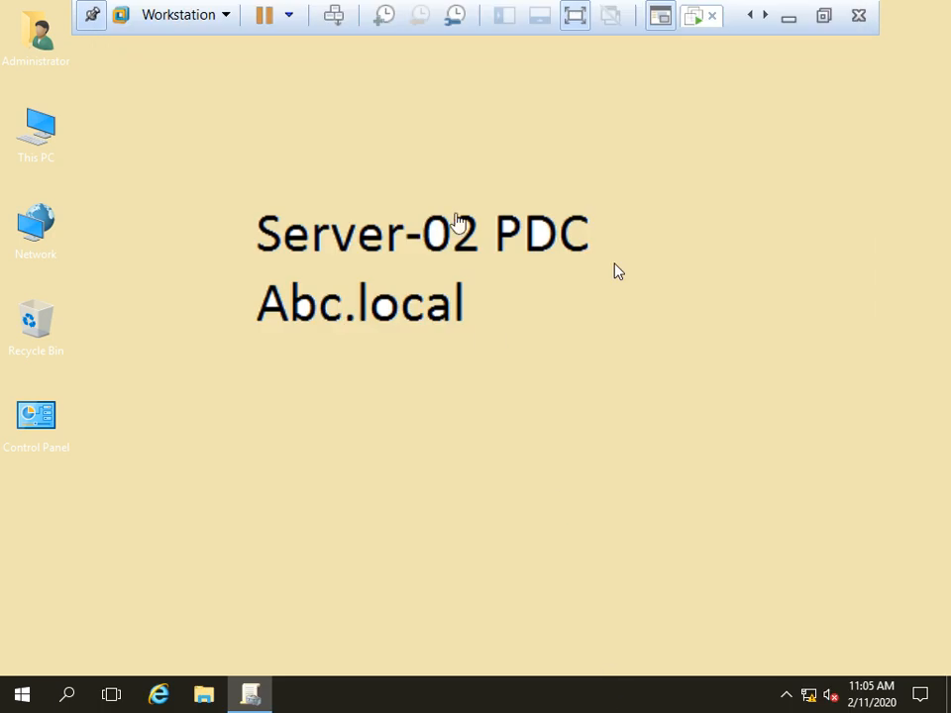
Step: Launch Disk Management with diskmgmt.msc and open the options for the new Disk 1
{"action": "key", "text": "super+r"}
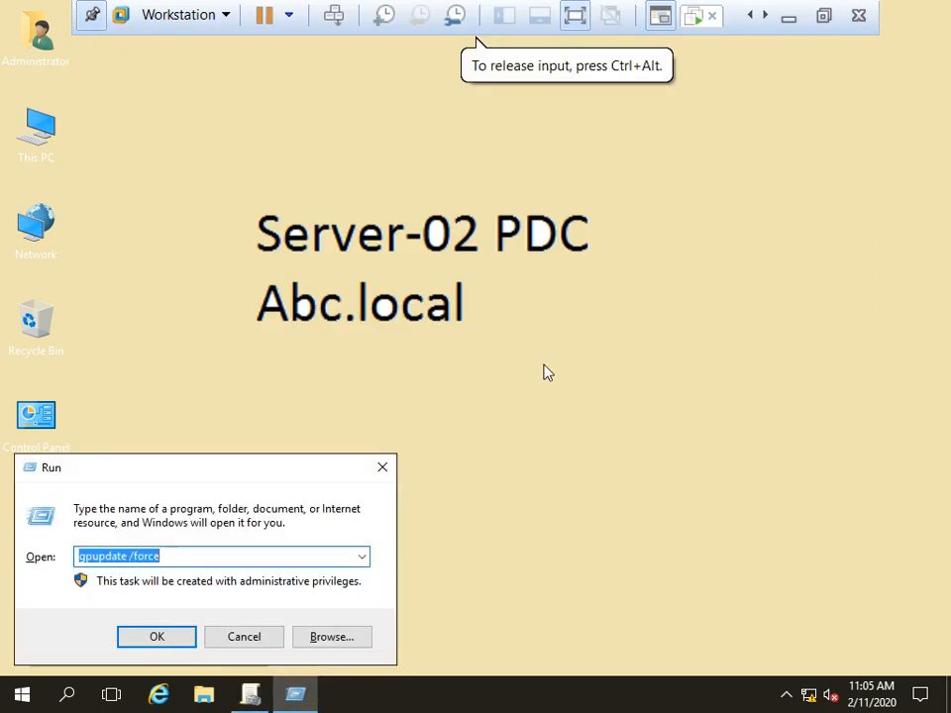
{"action": "type", "text": "diskm"}
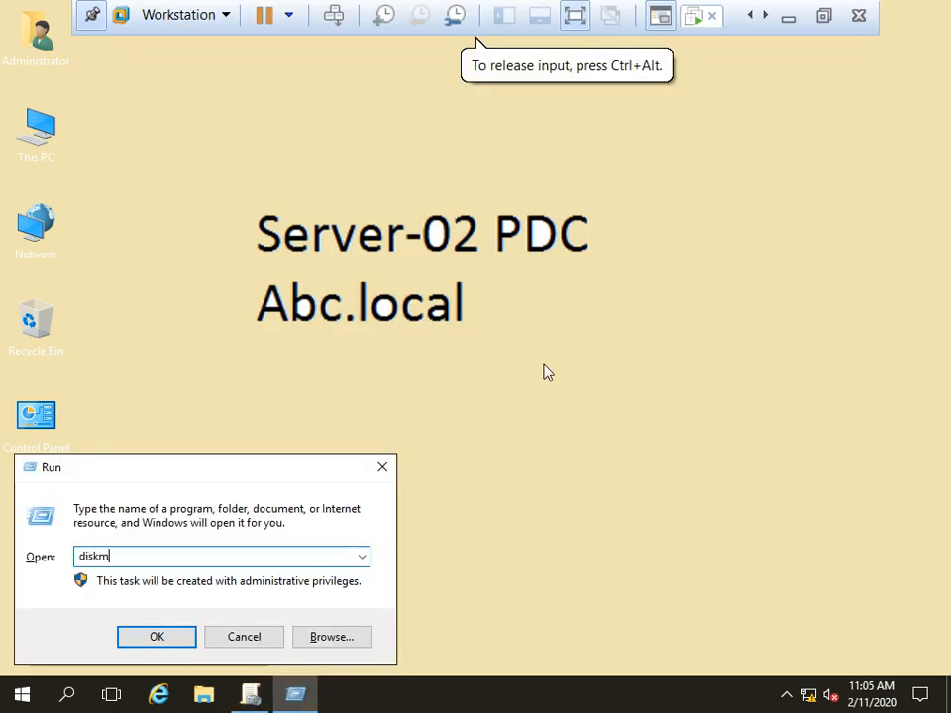
{"action": "type", "text": "gmt.msc"}
{"action": "key", "text": "Return"}
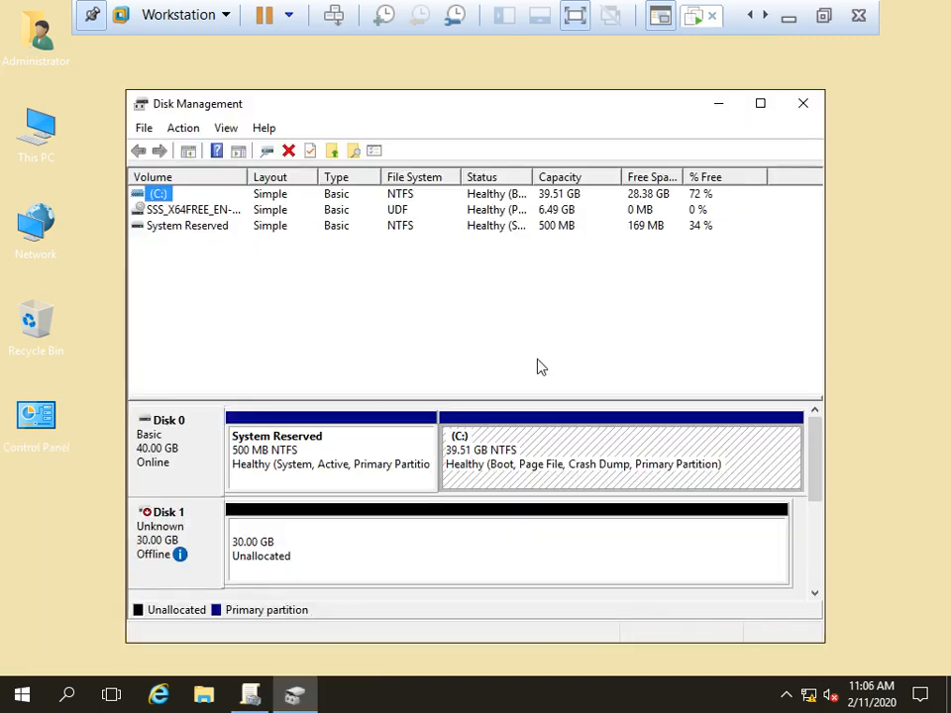
{"action": "left_click_drag", "start_coordinate": [416, 110], "coordinate": [431, 76]}
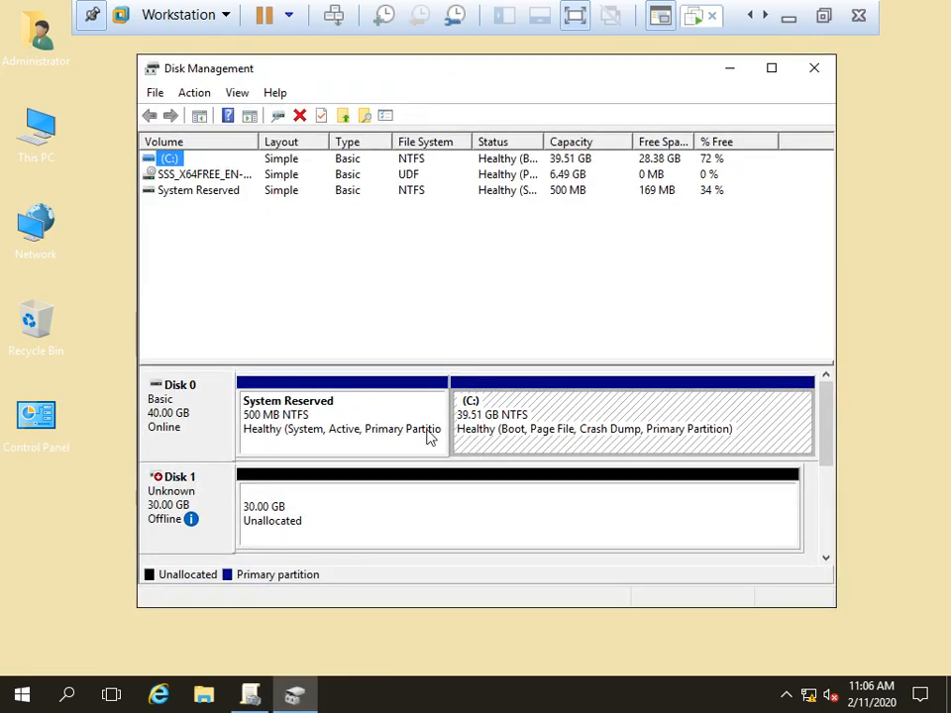
{"action": "right_click", "coordinate": [183, 504]}
Step: Bring Disk 1 online and initialize it with the MBR partition style
{"action": "left_click", "coordinate": [228, 513]}
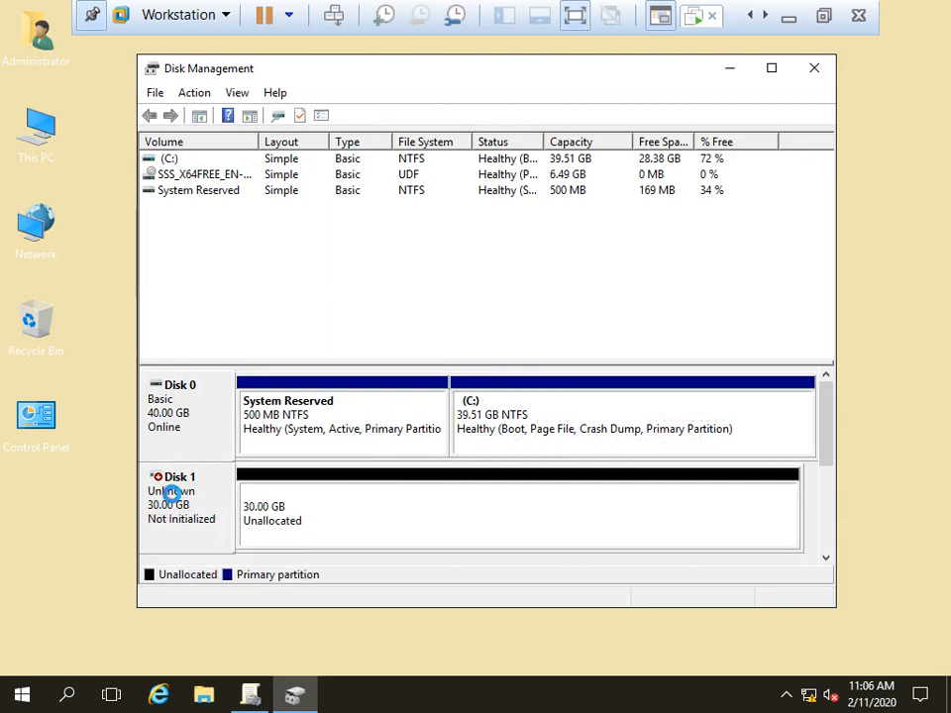
{"action": "right_click", "coordinate": [178, 496]}
{"action": "left_click", "coordinate": [219, 507]}
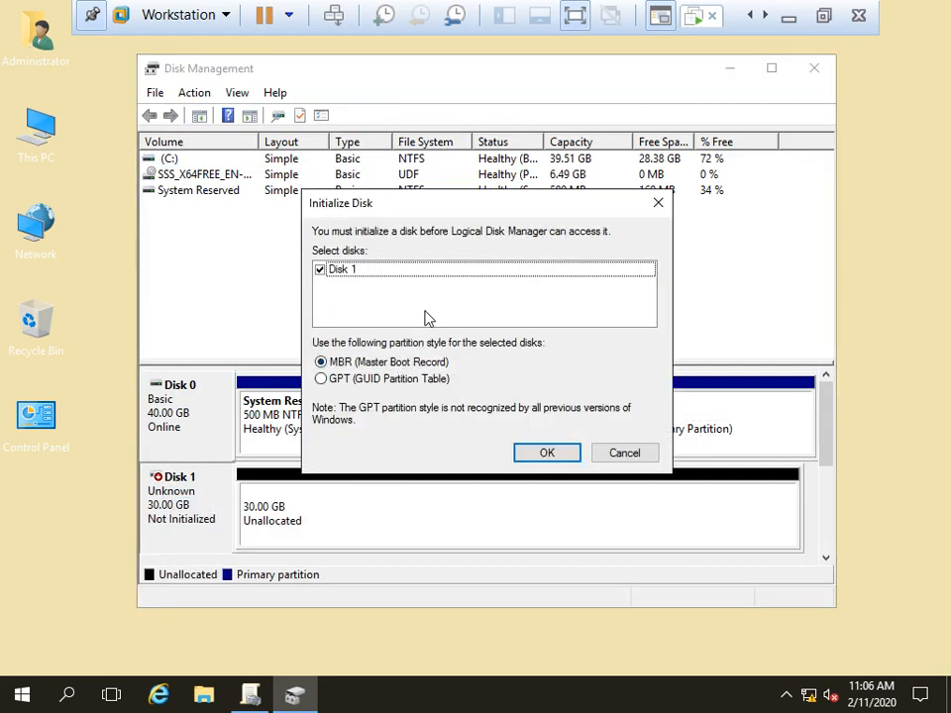
{"action": "left_click", "coordinate": [547, 454]}
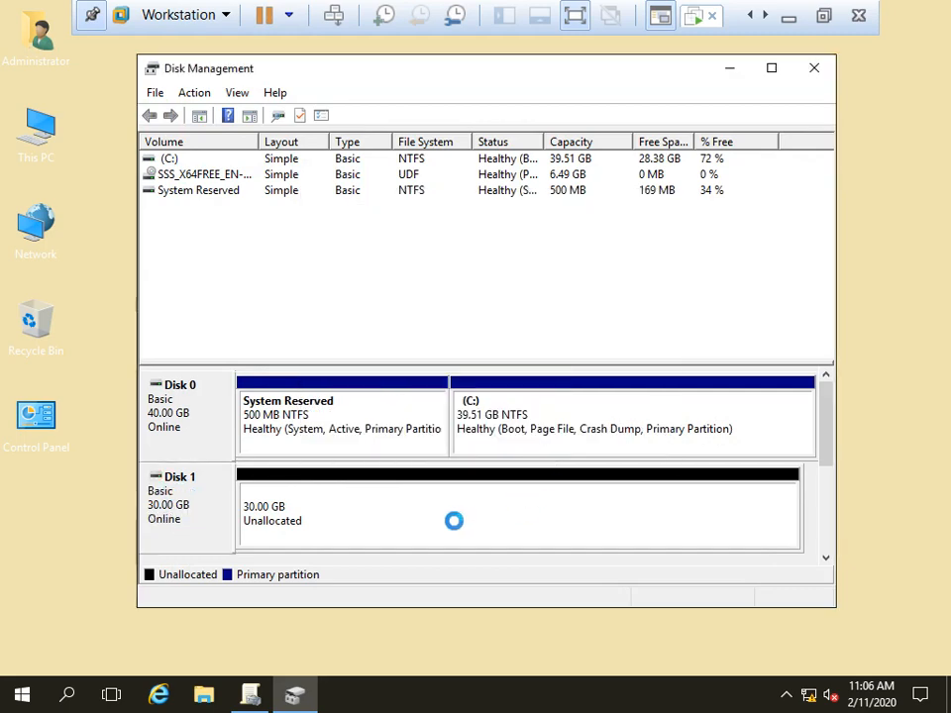
Step: Create a full-size simple NTFS volume labelled Data on Disk 1 as drive E:
{"action": "right_click", "coordinate": [420, 524]}
{"action": "left_click", "coordinate": [463, 371]}
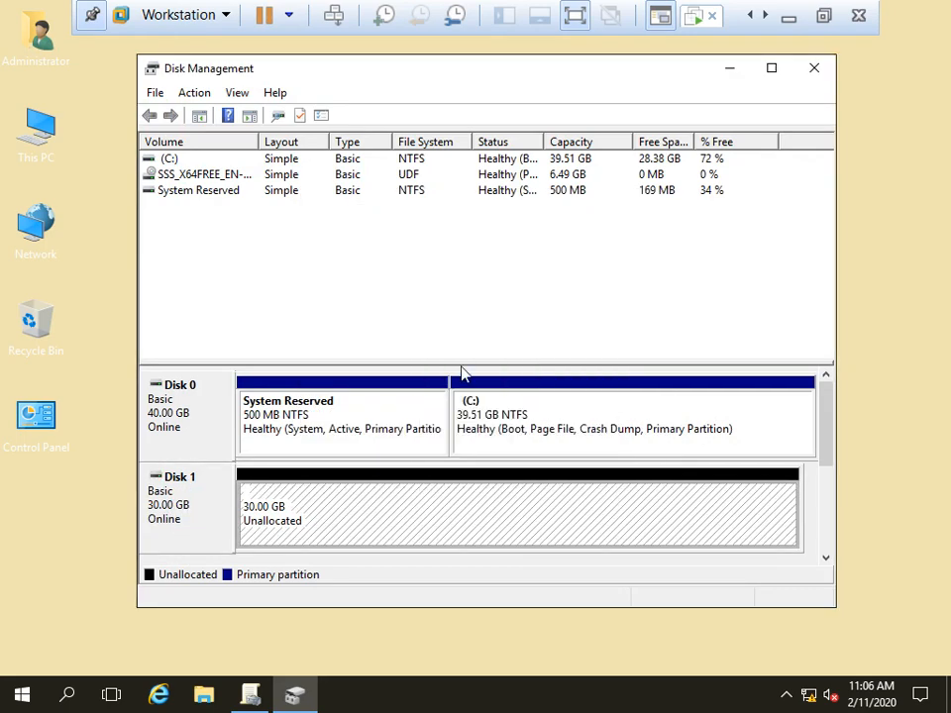
{"action": "key", "text": "Return"}
{"action": "key", "text": "Return"}
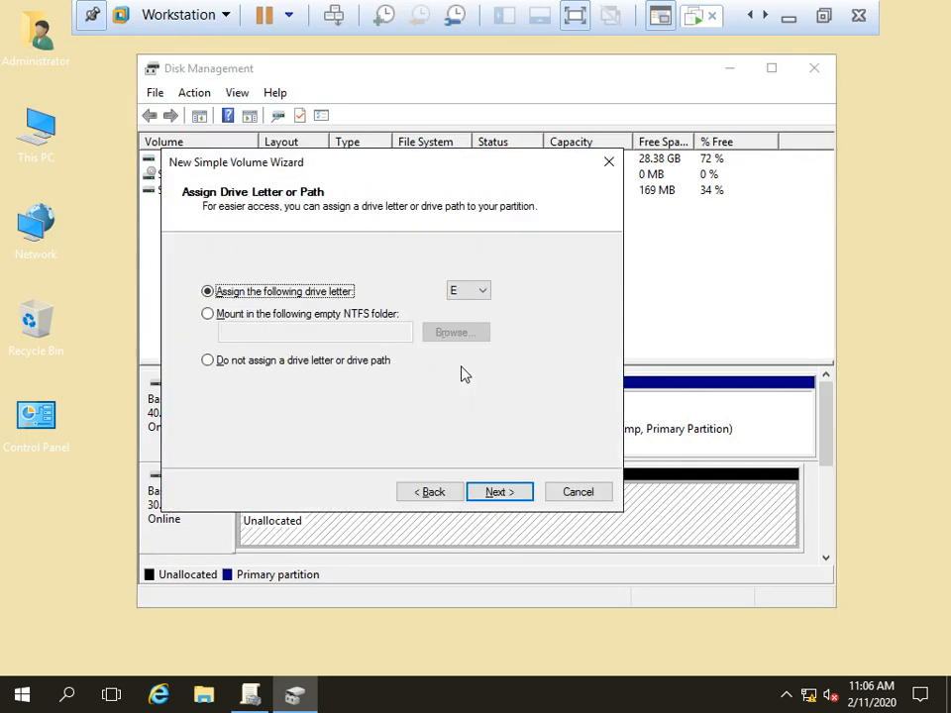
{"action": "key", "text": "Return"}
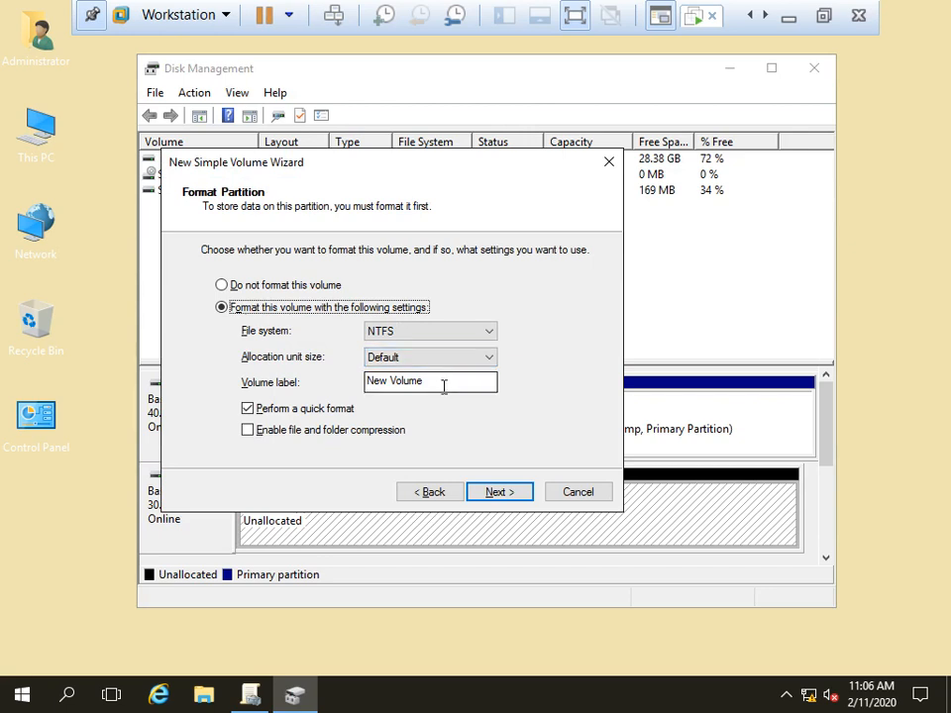
{"action": "left_click_drag", "start_coordinate": [443, 386], "coordinate": [364, 384]}
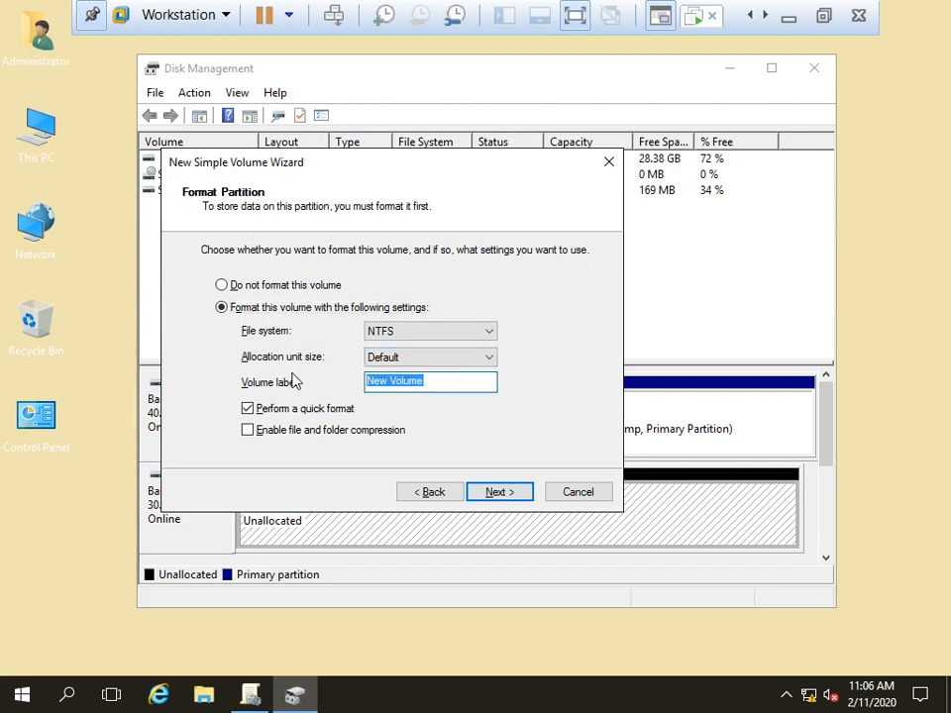
{"action": "type", "text": "Data"}
{"action": "left_click", "coordinate": [507, 495]}
{"action": "left_click", "coordinate": [507, 495]}
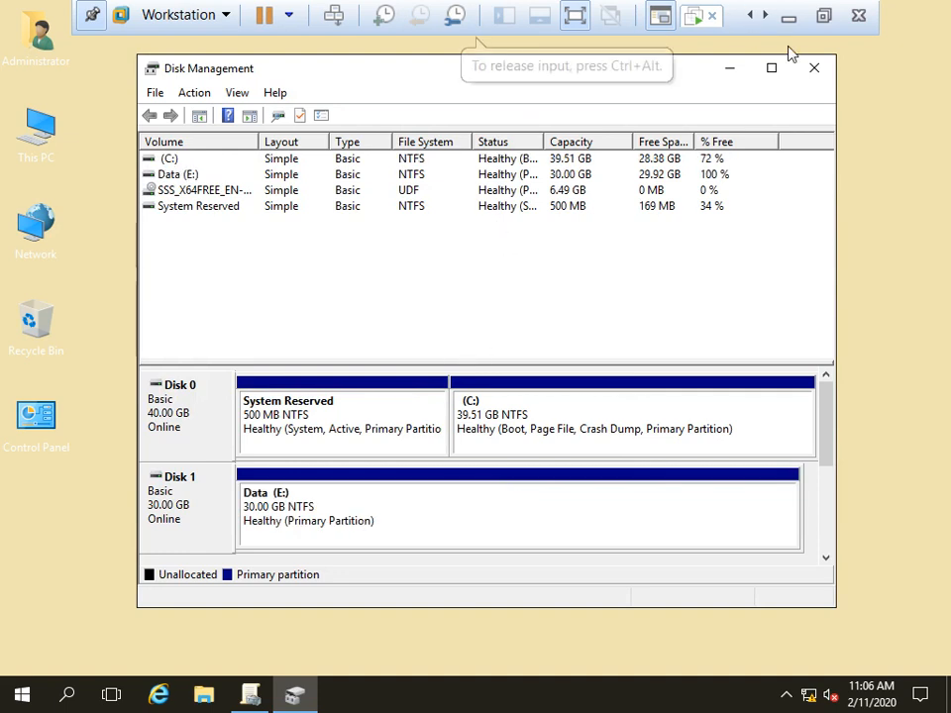
Step: Close Disk Management, refresh the server desktop, and open File Explorer at Quick access
{"action": "left_click", "coordinate": [817, 73]}
{"action": "right_click", "coordinate": [479, 240]}
{"action": "left_click", "coordinate": [536, 293]}
{"action": "right_click", "coordinate": [532, 286]}
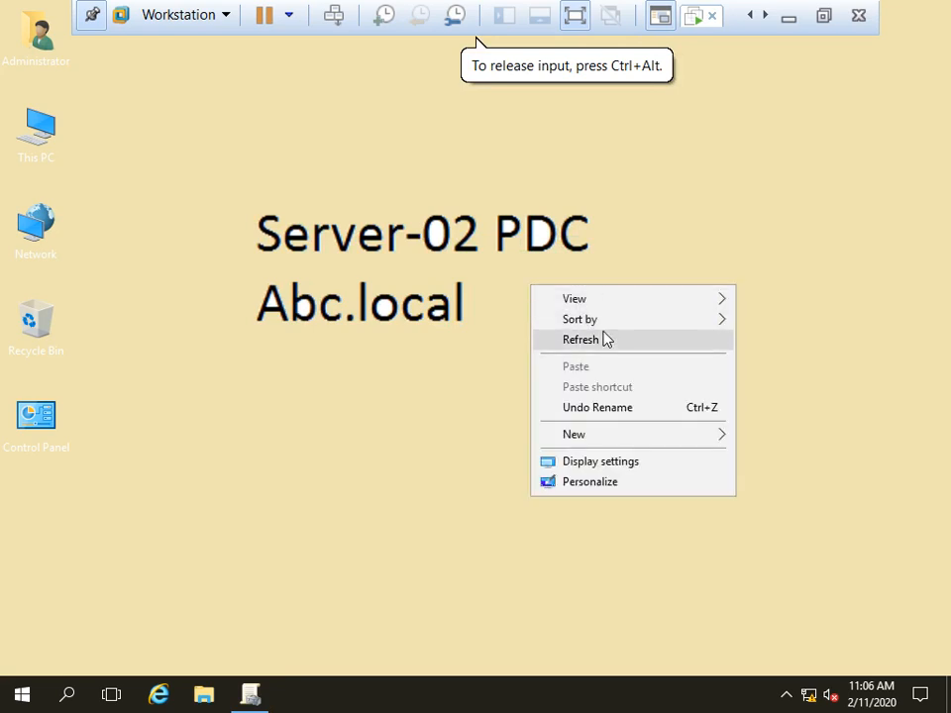
{"action": "left_click", "coordinate": [604, 338]}
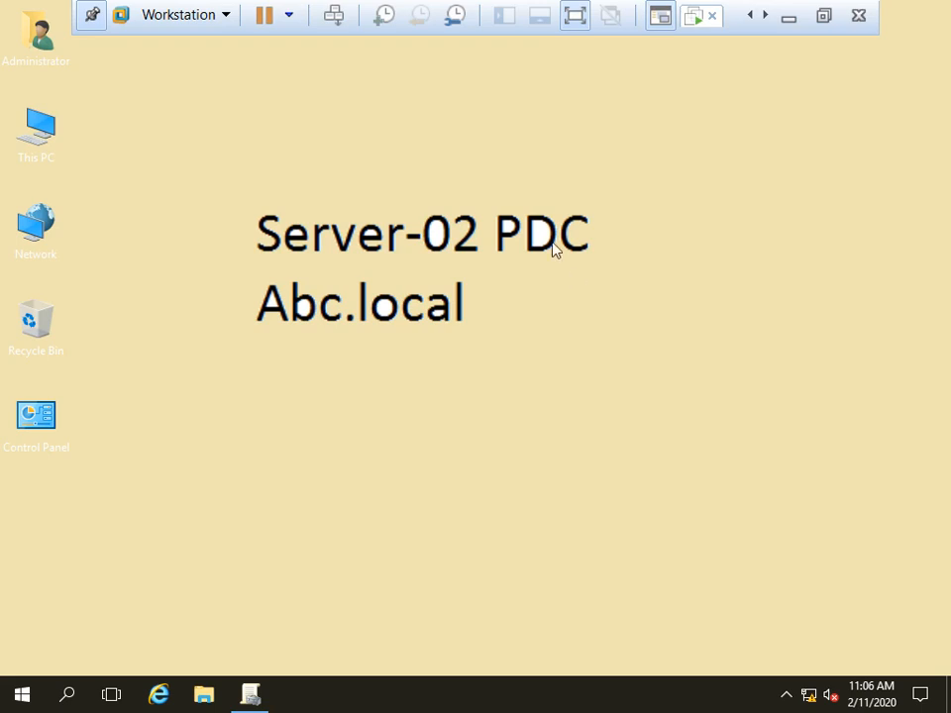
{"action": "right_click", "coordinate": [502, 160]}
{"action": "left_click", "coordinate": [564, 212]}
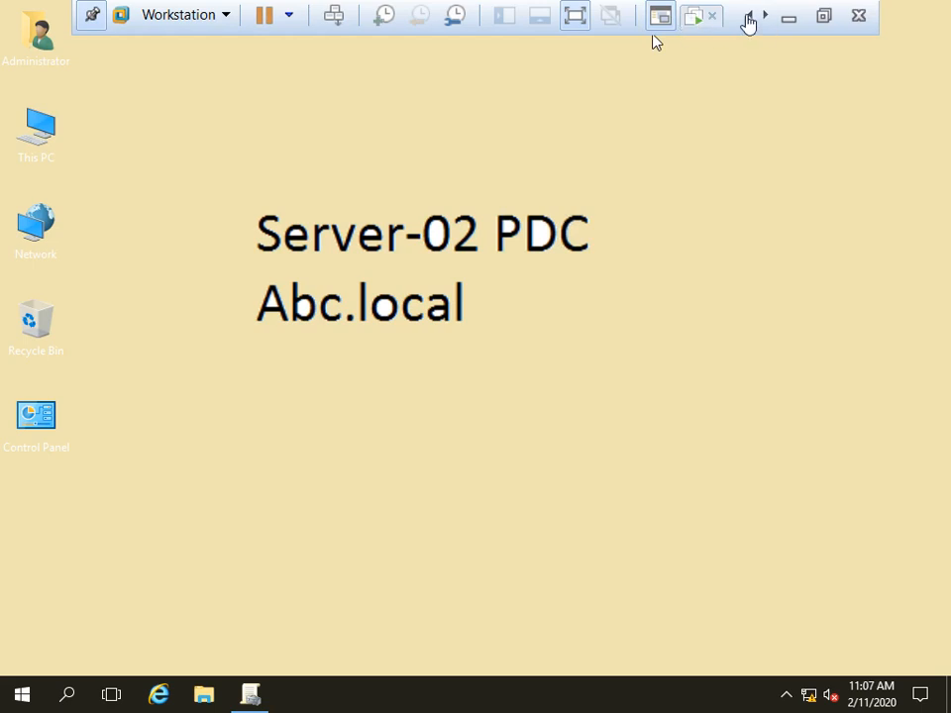
{"action": "right_click", "coordinate": [480, 124]}
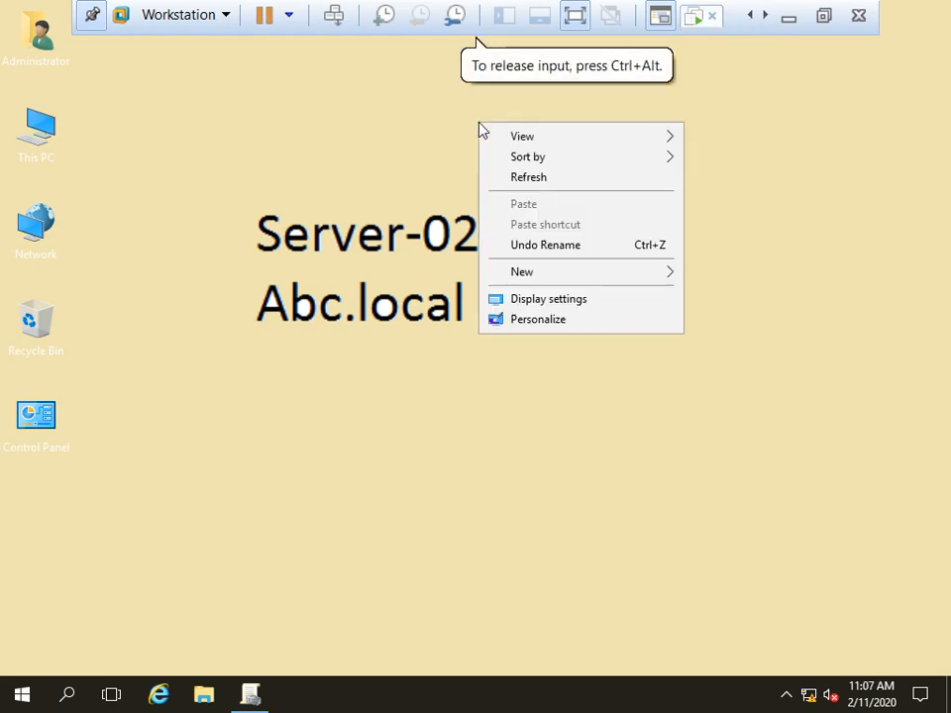
{"action": "left_click", "coordinate": [540, 179]}
{"action": "left_click", "coordinate": [203, 696]}
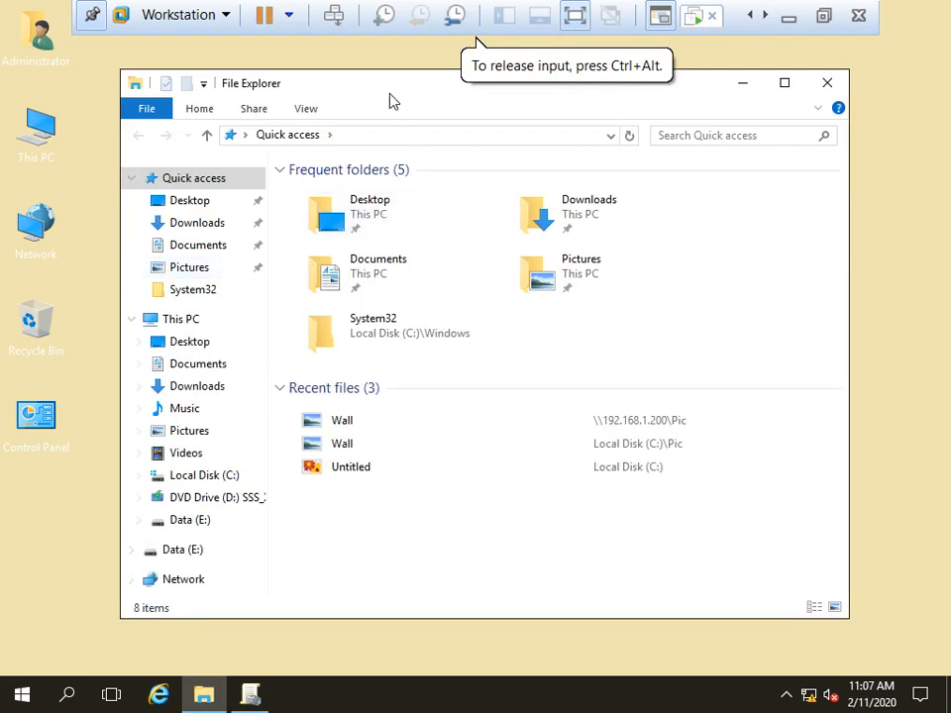
Step: Open the Data (E:) drive in maximized File Explorer and create a folder named UsersData
{"action": "double_click", "coordinate": [389, 92]}
{"action": "left_click", "coordinate": [58, 248]}
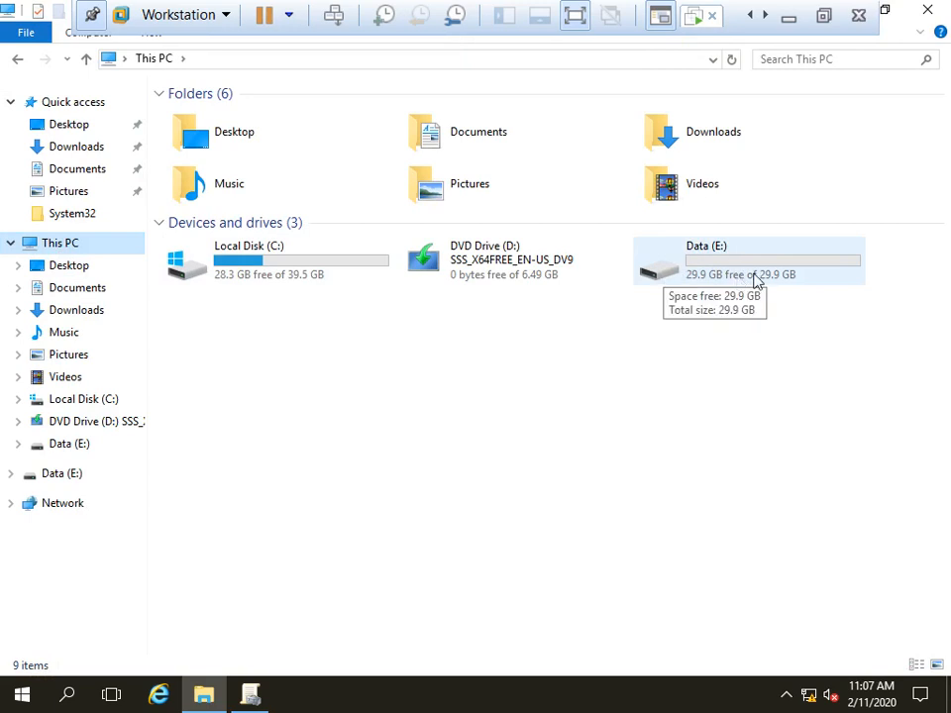
{"action": "double_click", "coordinate": [739, 271]}
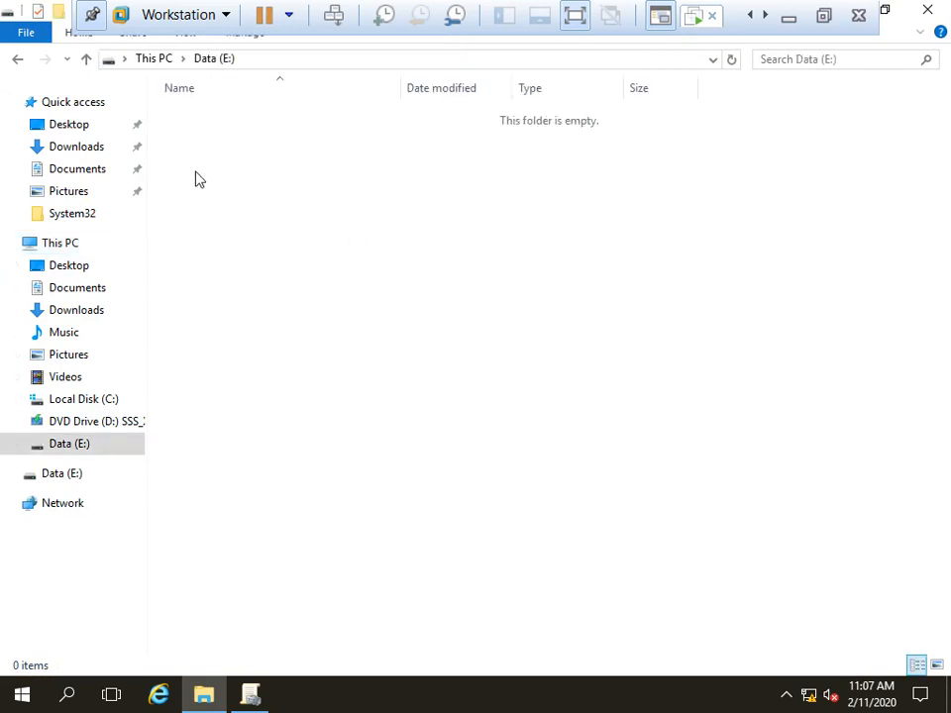
{"action": "right_click", "coordinate": [196, 174]}
{"action": "mouse_move", "coordinate": [276, 395]}
{"action": "left_click", "coordinate": [521, 400]}
{"action": "type", "text": "Users"}
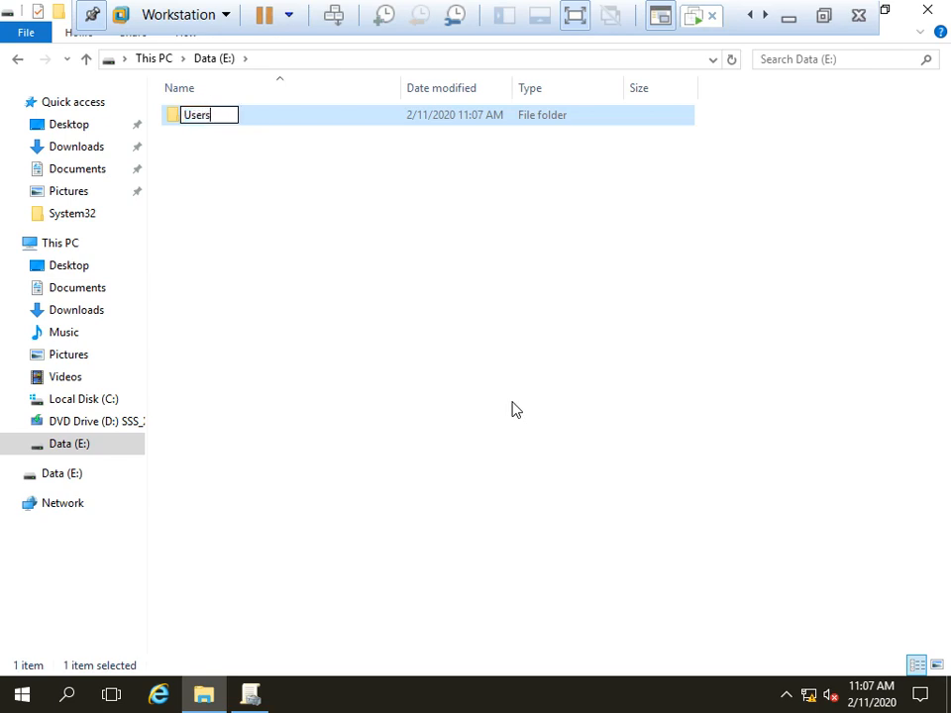
{"action": "type", "text": "Data"}
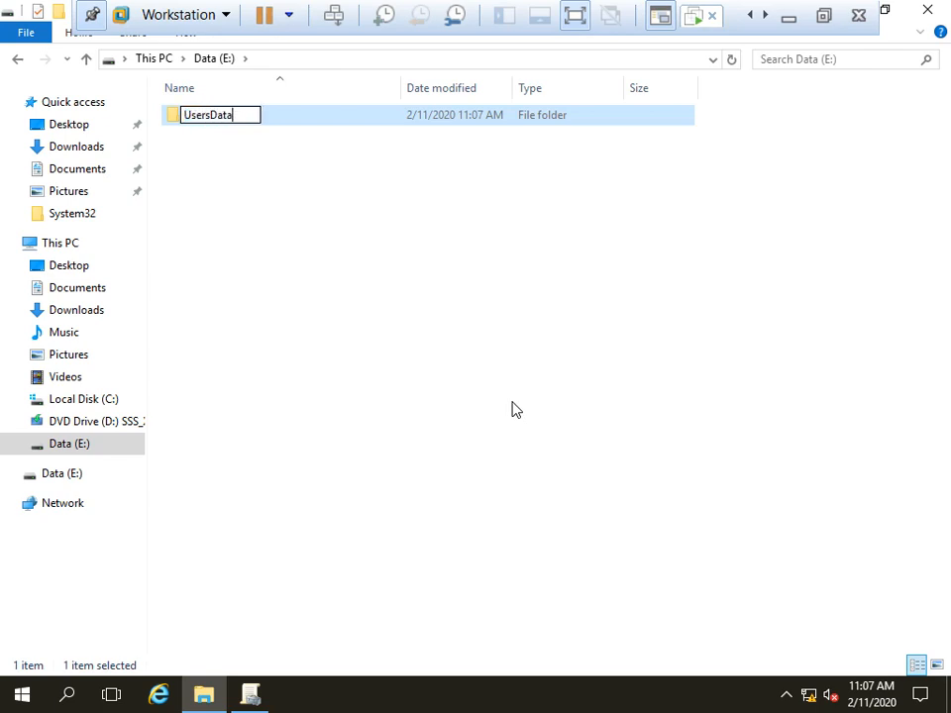
{"action": "key", "text": "Return"}
Step: Share the UsersData folder through Advanced Sharing, granting Everyone Full Control
{"action": "right_click", "coordinate": [195, 119]}
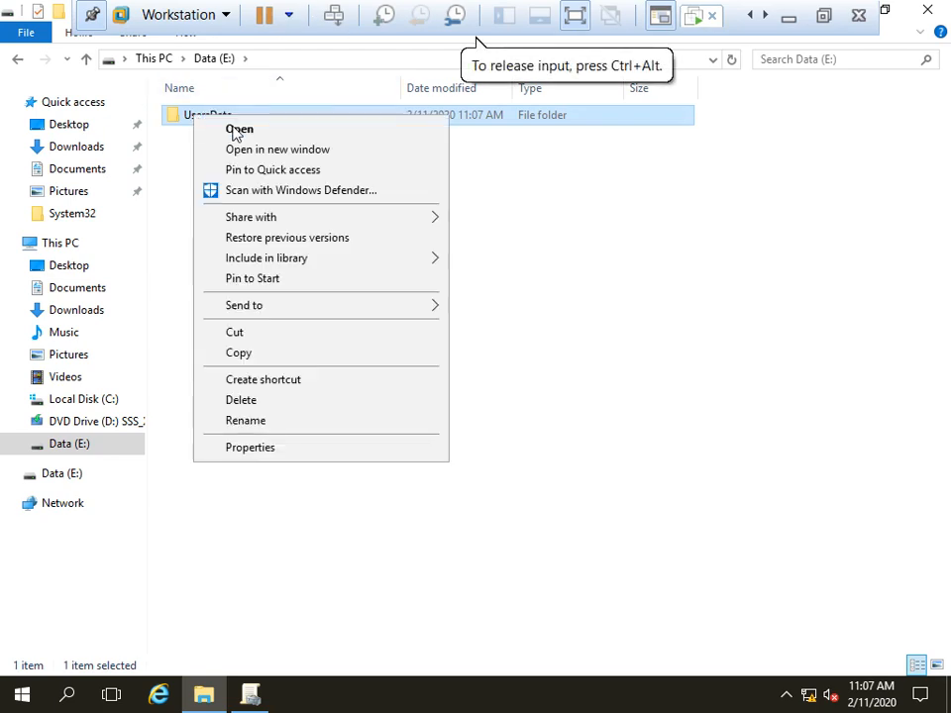
{"action": "left_click", "coordinate": [280, 449]}
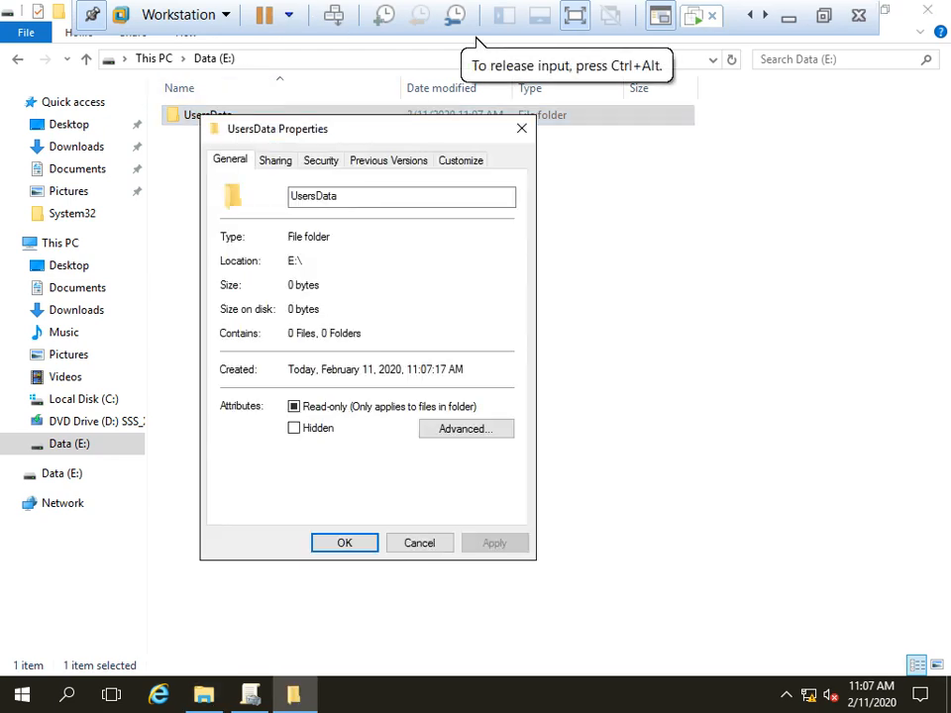
{"action": "left_click", "coordinate": [274, 163]}
{"action": "left_click", "coordinate": [355, 382]}
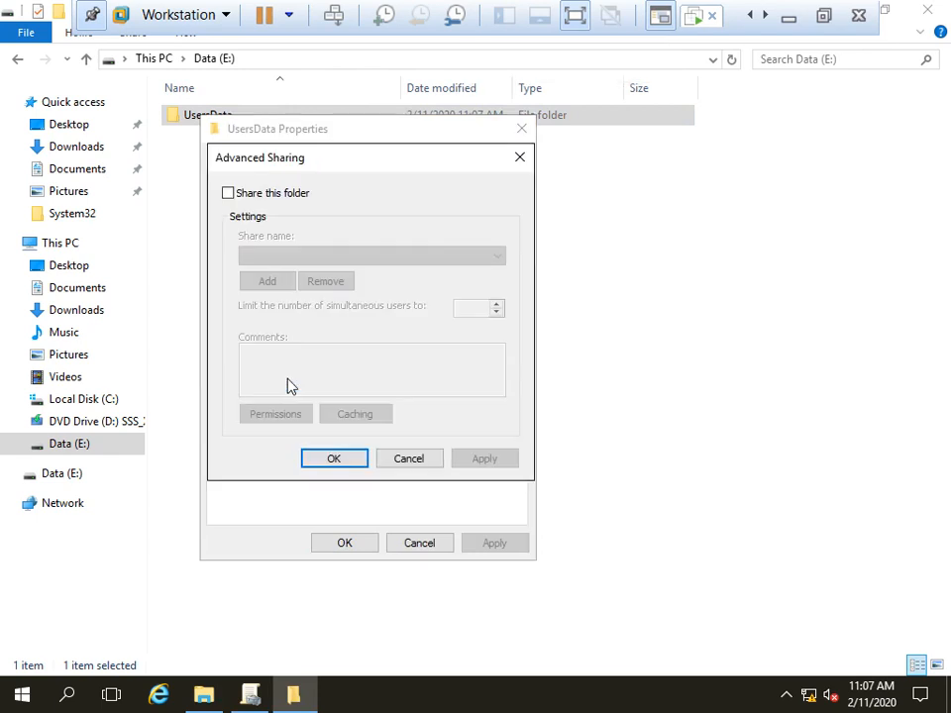
{"action": "left_click", "coordinate": [269, 197]}
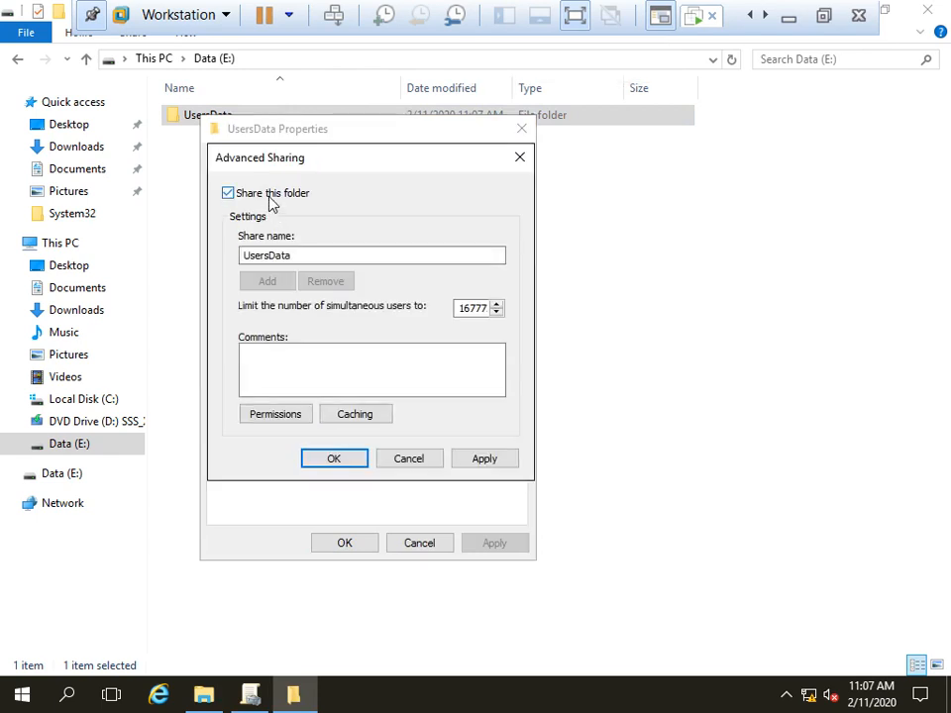
{"action": "left_click", "coordinate": [276, 414]}
{"action": "left_click", "coordinate": [444, 397]}
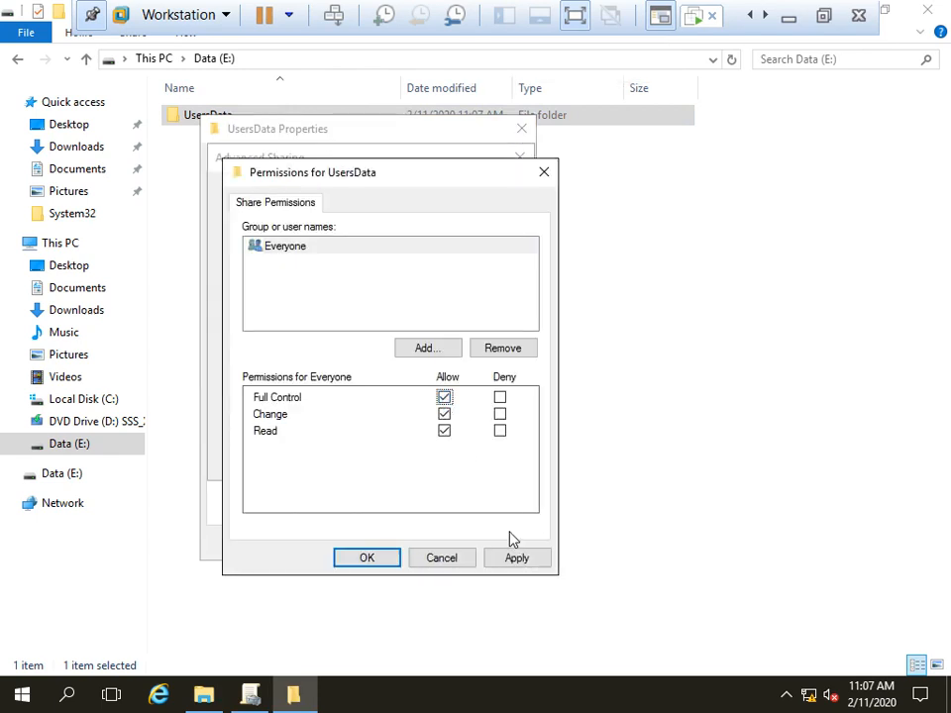
{"action": "left_click", "coordinate": [396, 558]}
{"action": "left_click", "coordinate": [463, 459]}
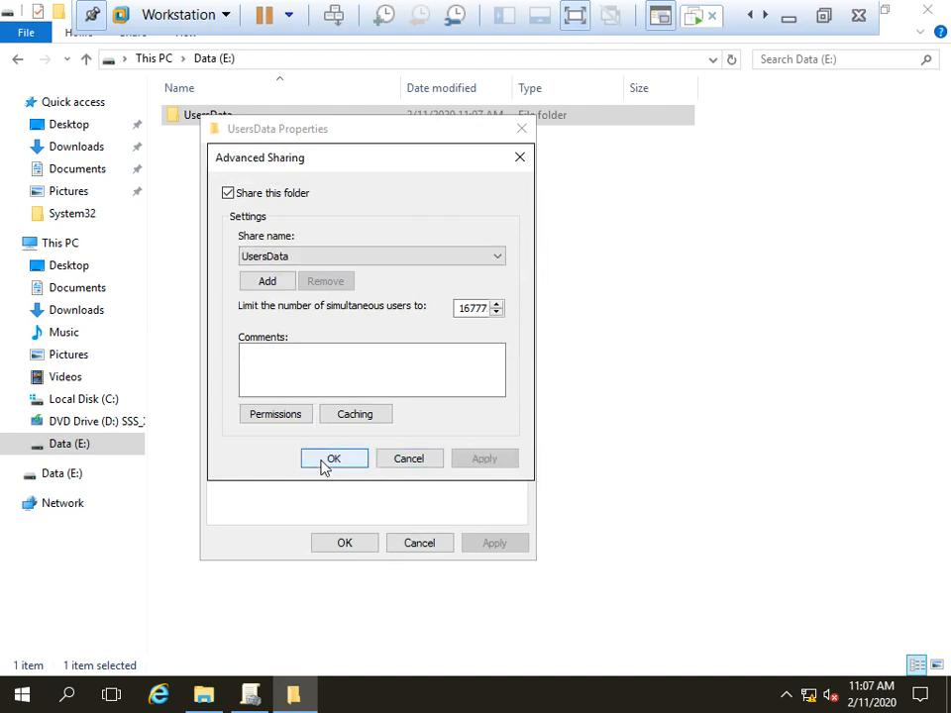
{"action": "left_click", "coordinate": [326, 460]}
{"action": "left_click", "coordinate": [344, 543]}
Step: Refresh the folder view, close File Explorer, and dismiss the desktop context menu
{"action": "left_click", "coordinate": [434, 331]}
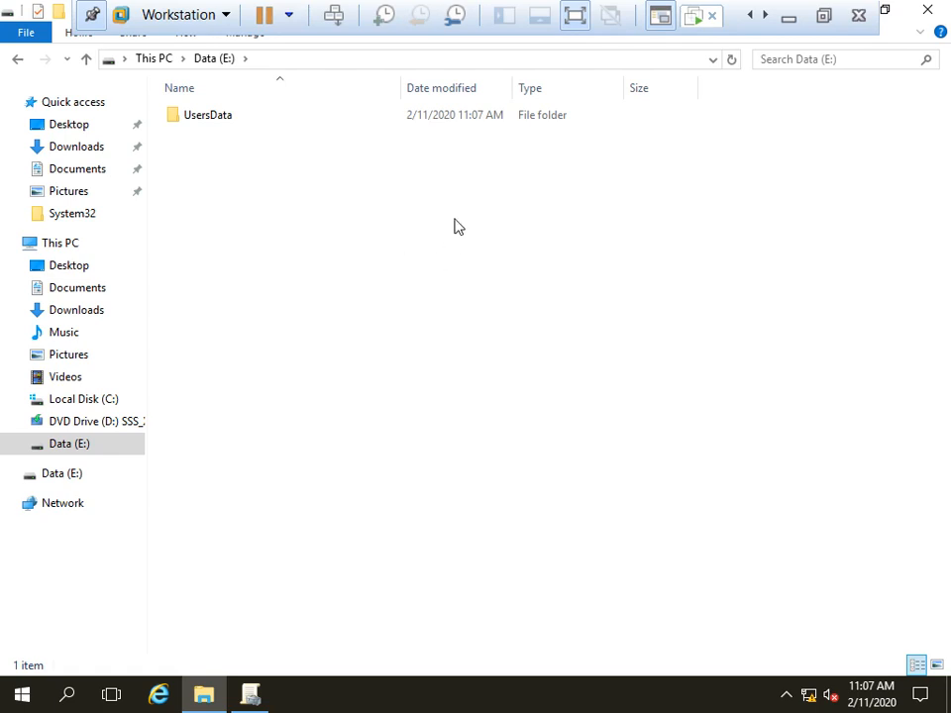
{"action": "left_click", "coordinate": [928, 10]}
{"action": "right_click", "coordinate": [384, 217]}
{"action": "key", "text": "Escape"}
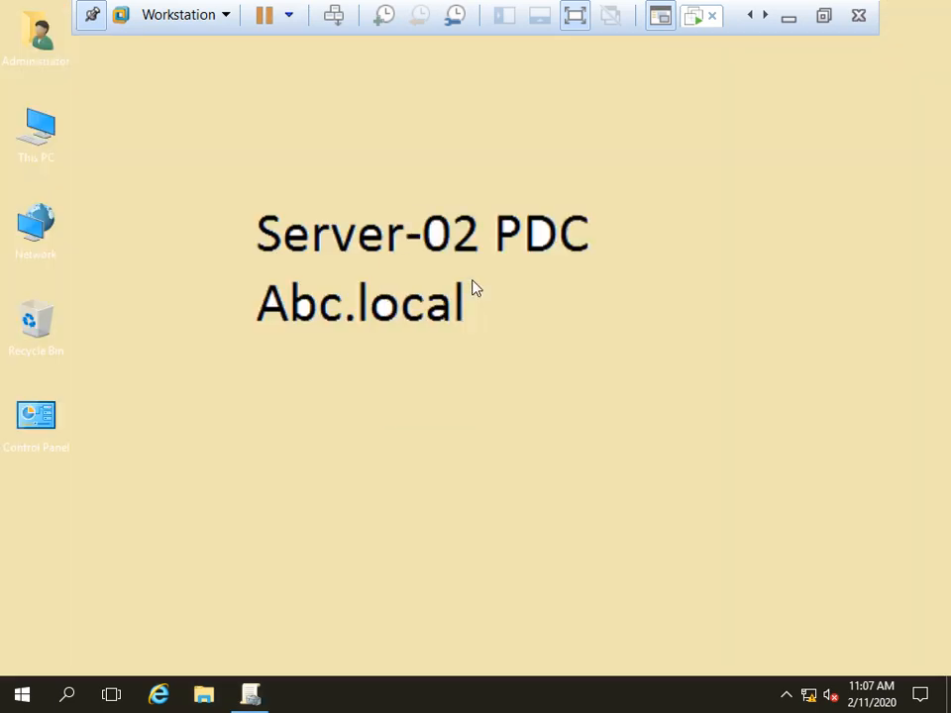
Step: Return to Group Policy Management and open policy-01 in the editor
{"action": "left_click", "coordinate": [250, 694]}
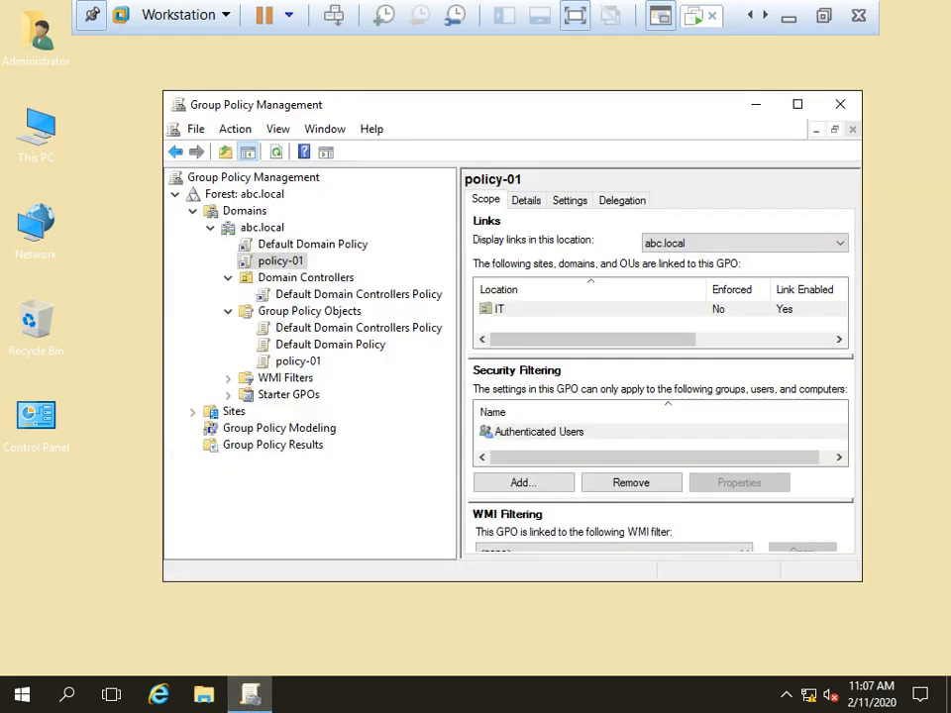
{"action": "right_click", "coordinate": [283, 264]}
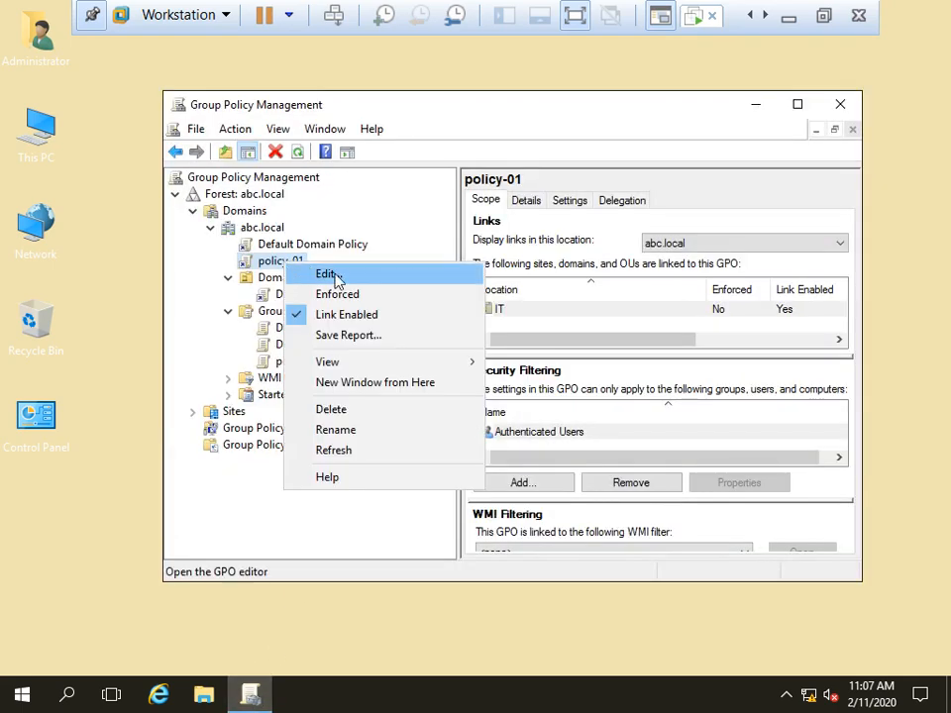
{"action": "left_click", "coordinate": [328, 272]}
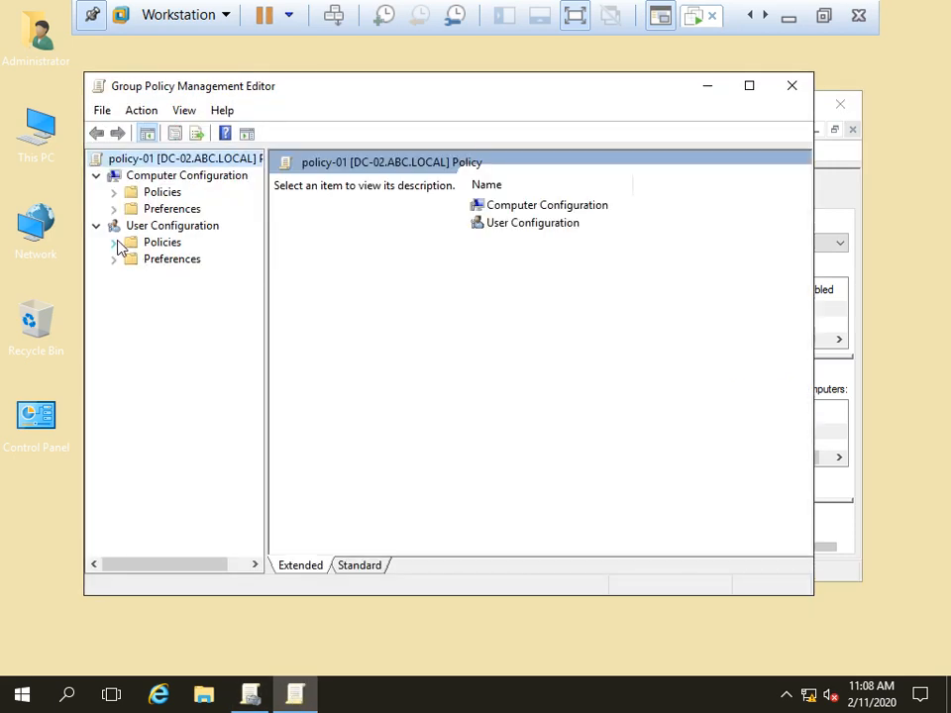
Step: Expand User Configuration > Preferences > Windows Settings and select Drive Maps
{"action": "left_click", "coordinate": [114, 242]}
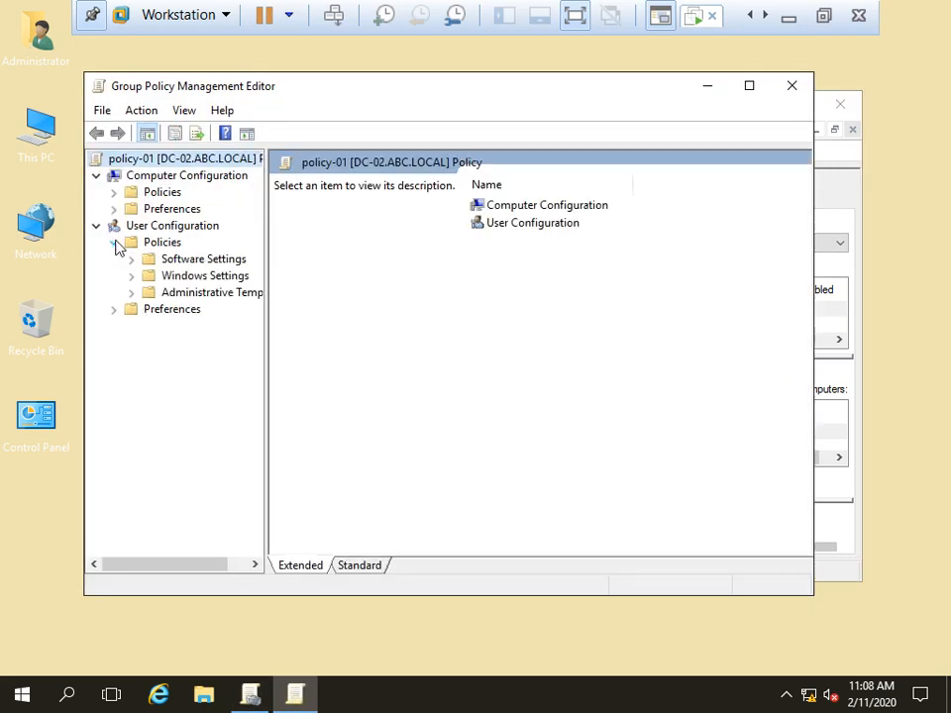
{"action": "left_click", "coordinate": [114, 310]}
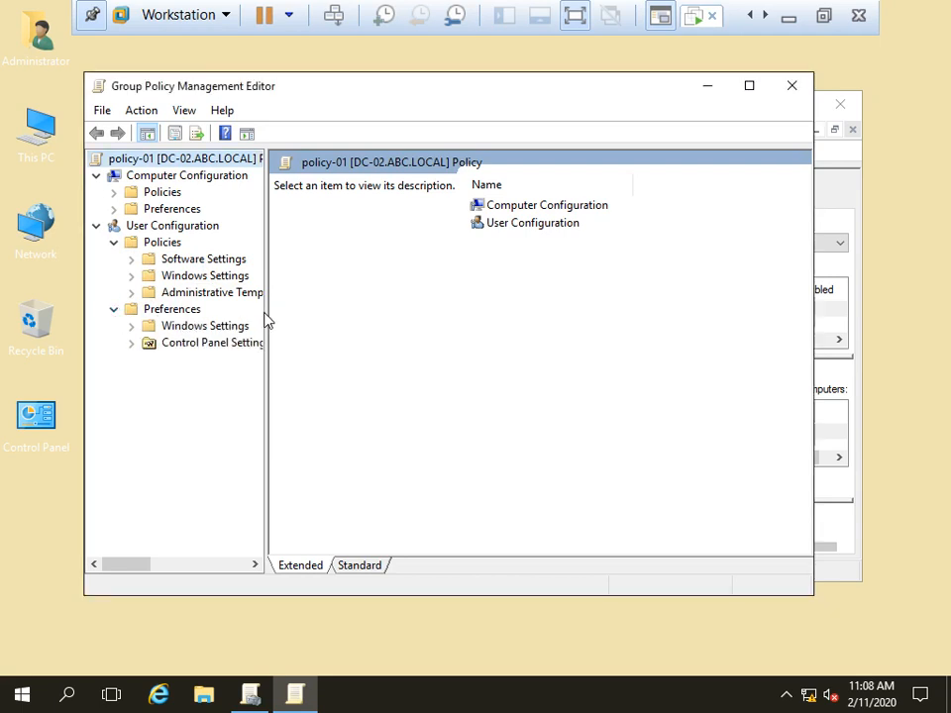
{"action": "left_click_drag", "start_coordinate": [265, 312], "coordinate": [339, 319]}
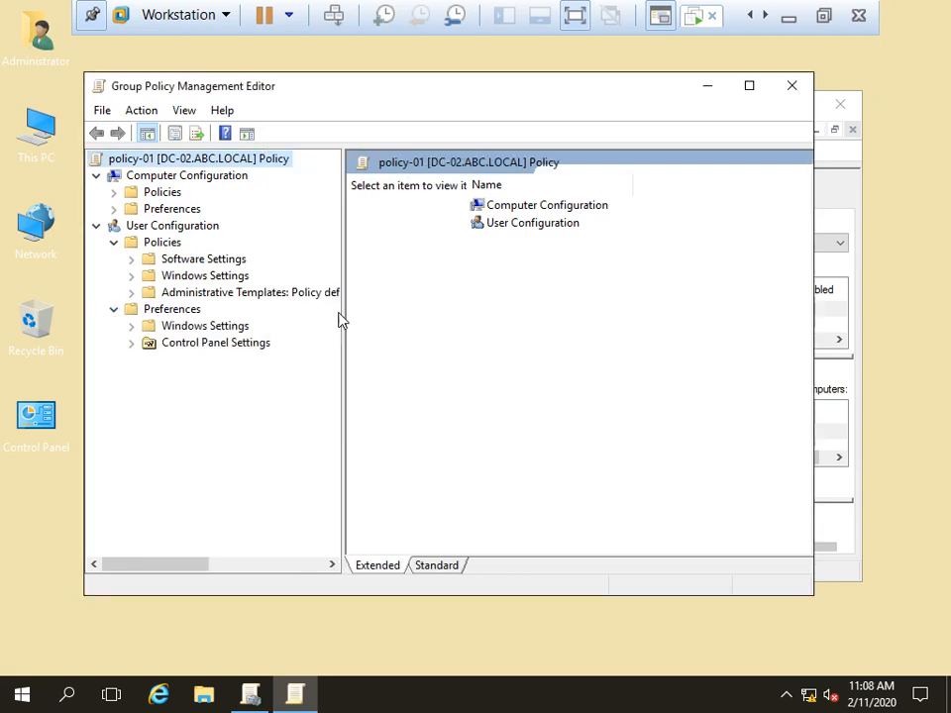
{"action": "left_click", "coordinate": [133, 343]}
{"action": "left_click", "coordinate": [132, 344]}
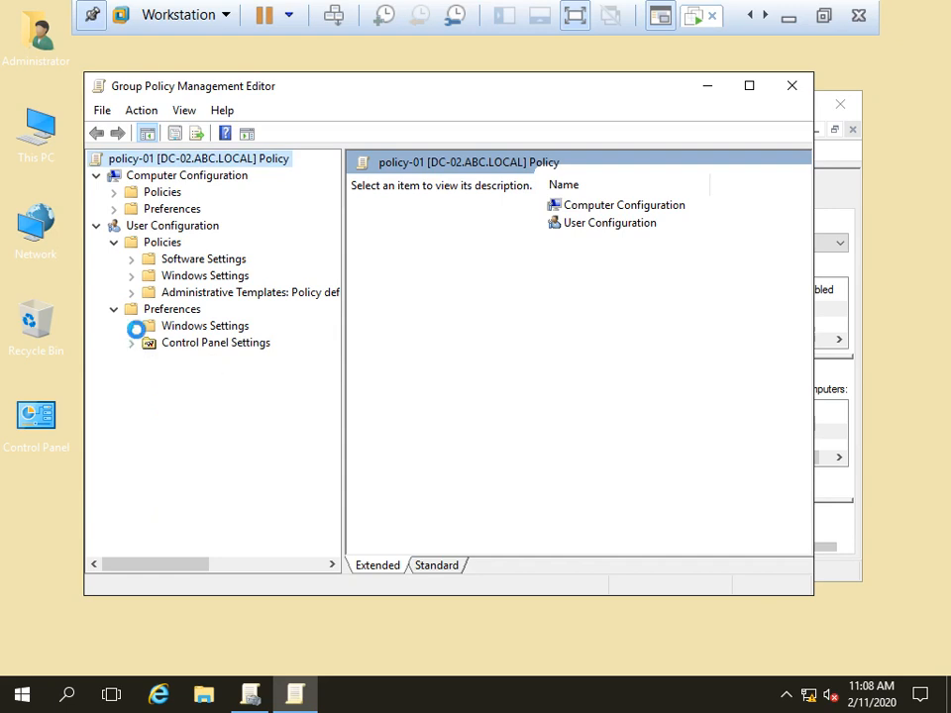
{"action": "left_click", "coordinate": [132, 327]}
{"action": "left_click", "coordinate": [166, 362]}
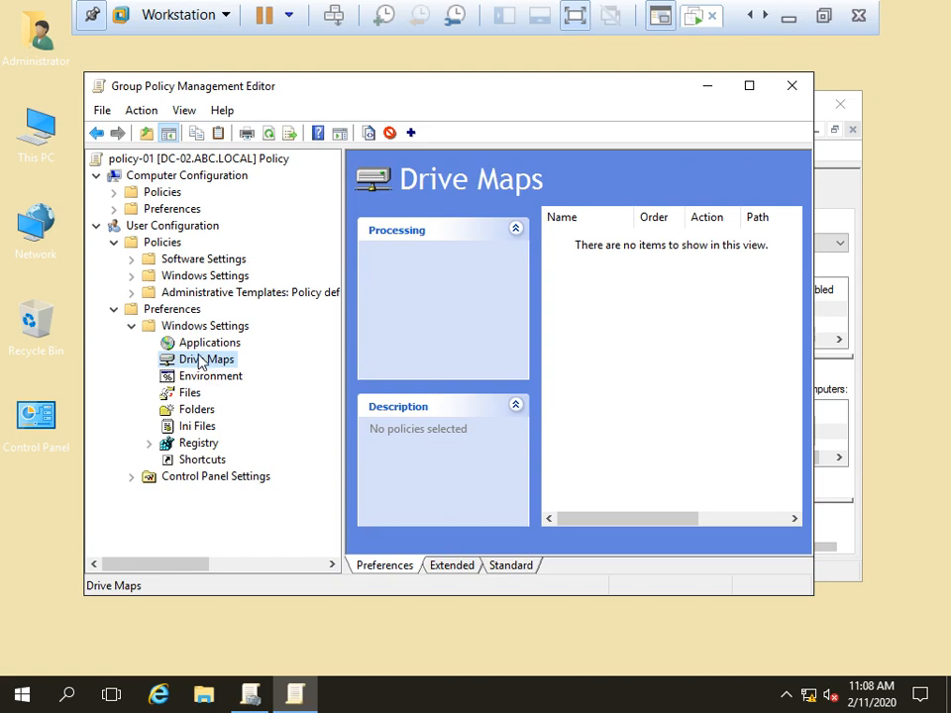
Step: Add a new mapped drive with action Create and location \\192.168.1.200\UsersData
{"action": "right_click", "coordinate": [193, 361]}
{"action": "mouse_move", "coordinate": [265, 371]}
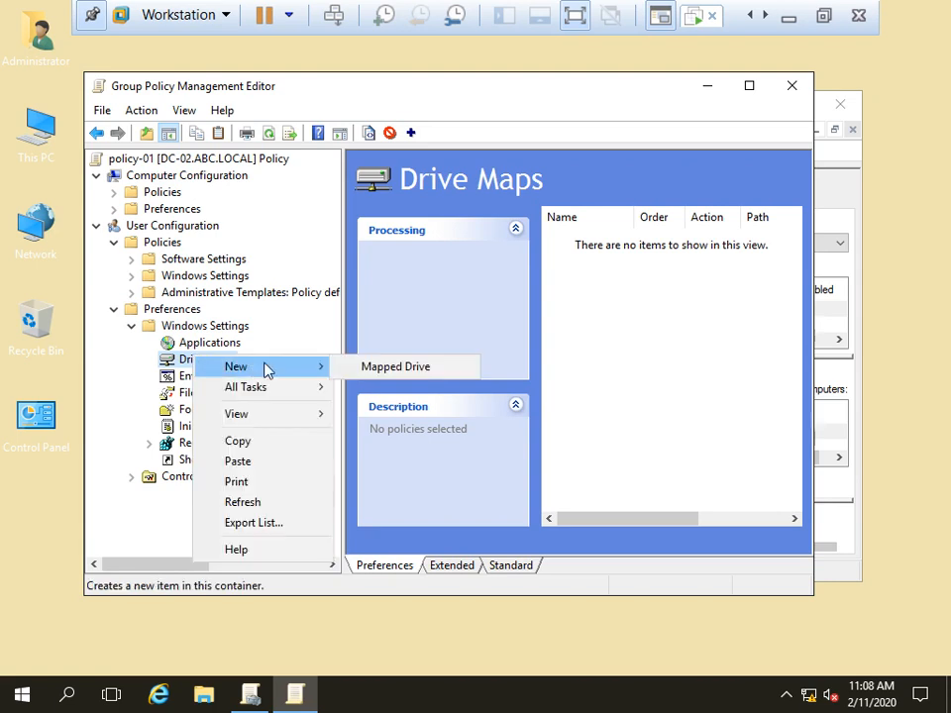
{"action": "left_click", "coordinate": [414, 382]}
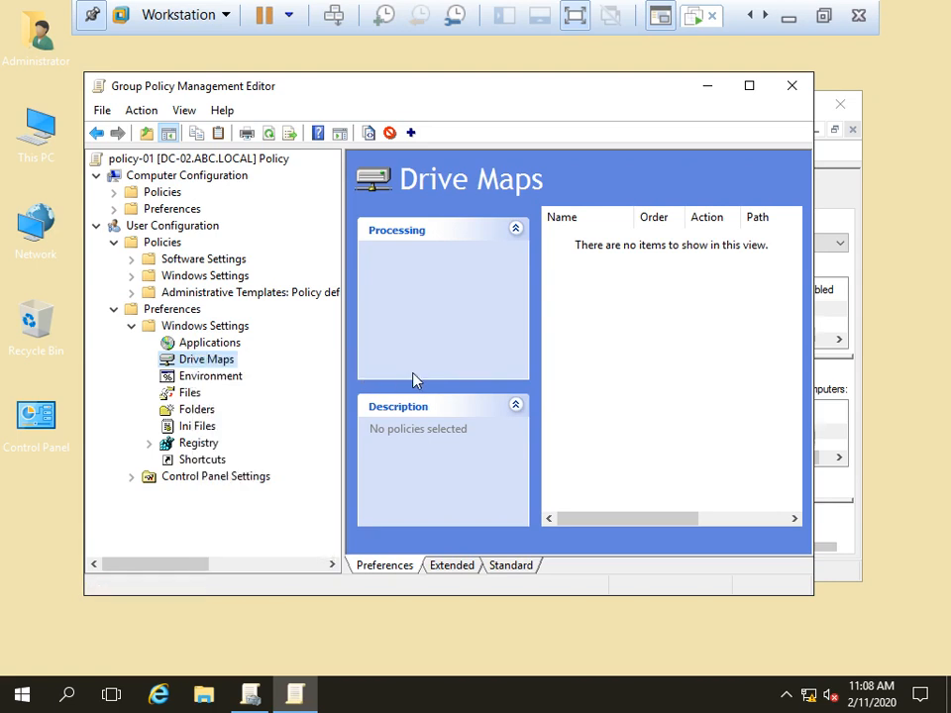
{"action": "left_click", "coordinate": [416, 204]}
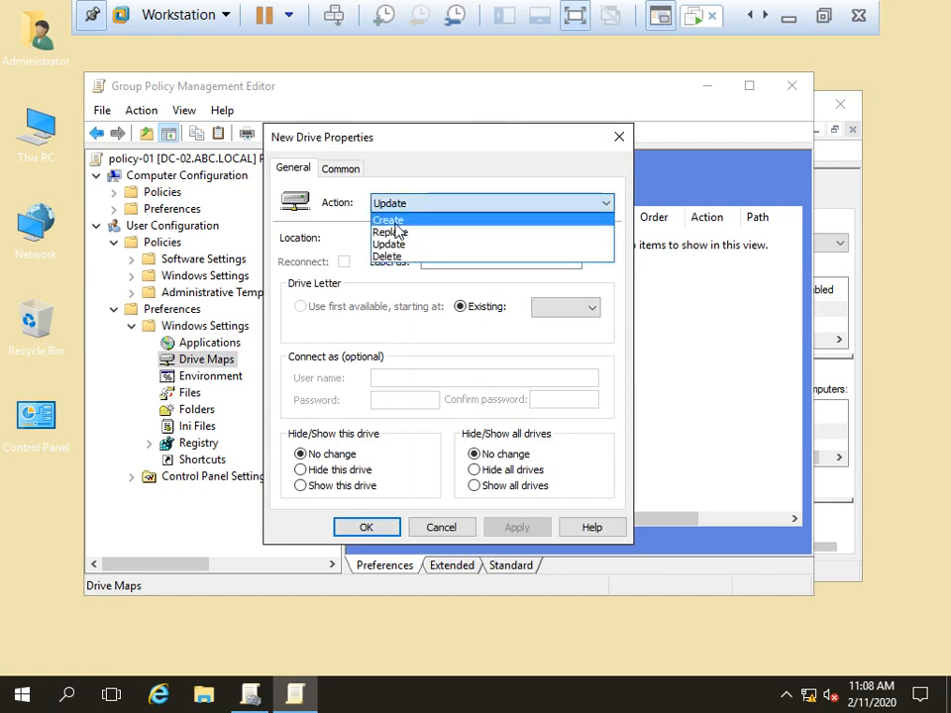
{"action": "left_click", "coordinate": [396, 215]}
{"action": "left_click", "coordinate": [416, 239]}
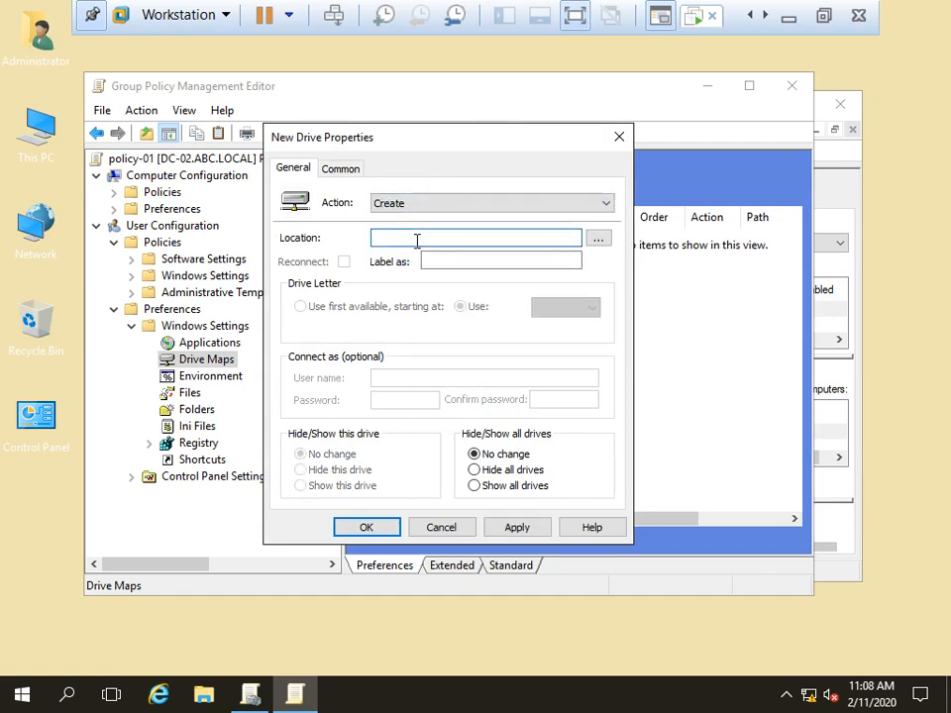
{"action": "type", "text": "\\\\192"}
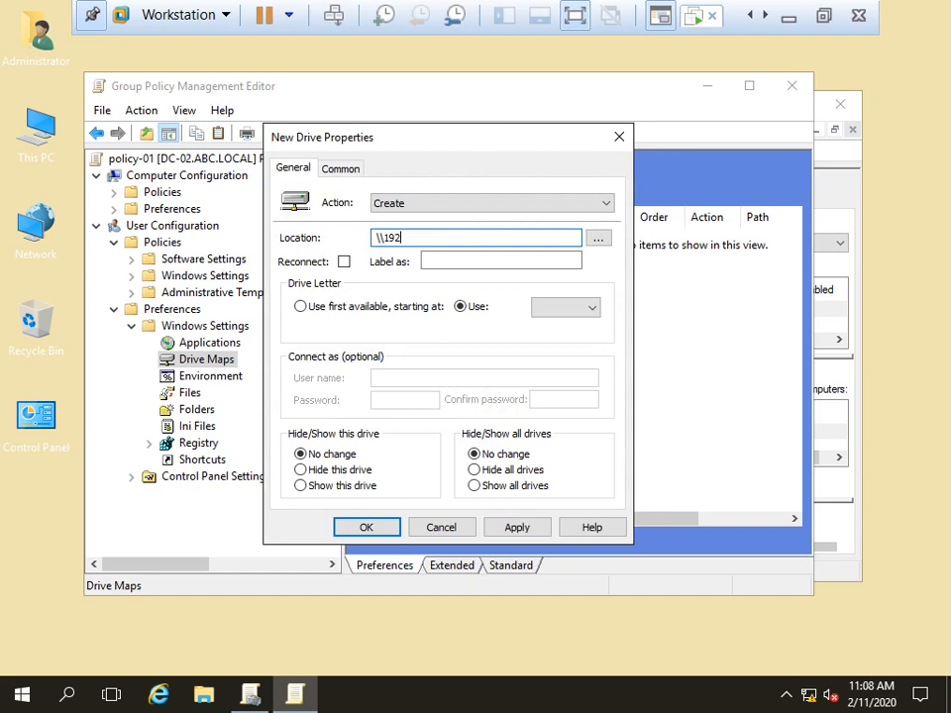
{"action": "type", "text": ".168.1.200\\UsersData"}
Step: Test the \\192.168.1.200\UsersData share path from the Run box, then close it
{"action": "key", "text": "shift+Left"}
{"action": "key", "text": "shift+Left"}
{"action": "key", "text": "shift+Left"}
{"action": "key", "text": "shift+Left"}
{"action": "key", "text": "shift+Left"}
{"action": "key", "text": "shift+Left"}
{"action": "key", "text": "shift+Left"}
{"action": "key", "text": "shift+Left"}
{"action": "key", "text": "shift+Left"}
{"action": "key", "text": "shift+Left"}
{"action": "key", "text": "shift+Left"}
{"action": "key", "text": "shift+Left"}
{"action": "key", "text": "shift+Left"}
{"action": "key", "text": "shift+Left"}
{"action": "key", "text": "shift+Left"}
{"action": "key", "text": "shift+Left"}
{"action": "key", "text": "shift+Left"}
{"action": "key", "text": "shift+Left"}
{"action": "key", "text": "shift+Left"}
{"action": "key", "text": "shift+Left"}
{"action": "key", "text": "ctrl+c"}
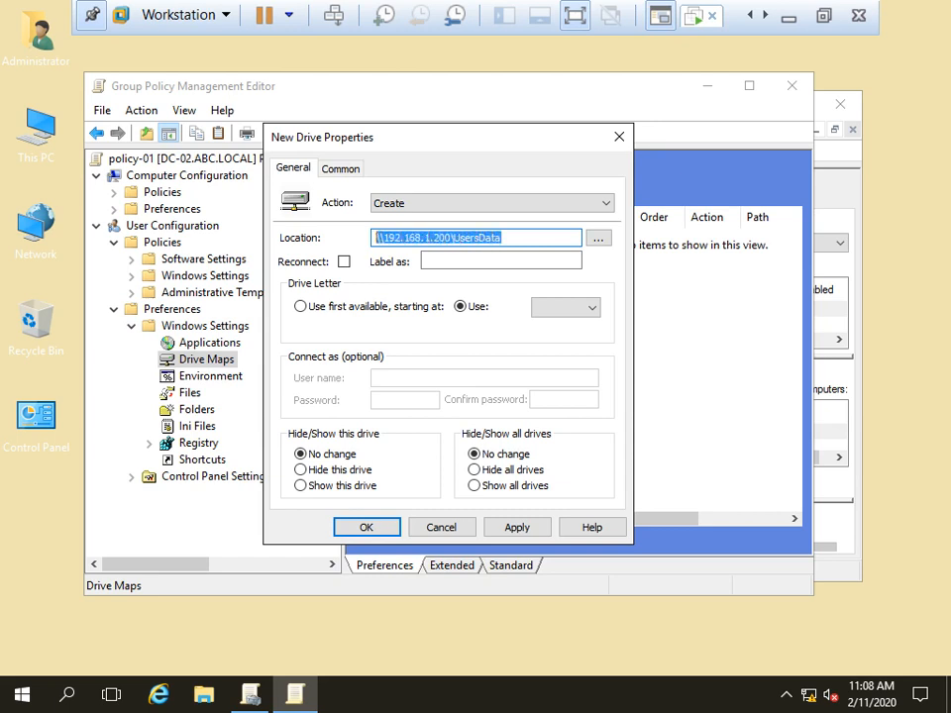
{"action": "key", "text": "super+r"}
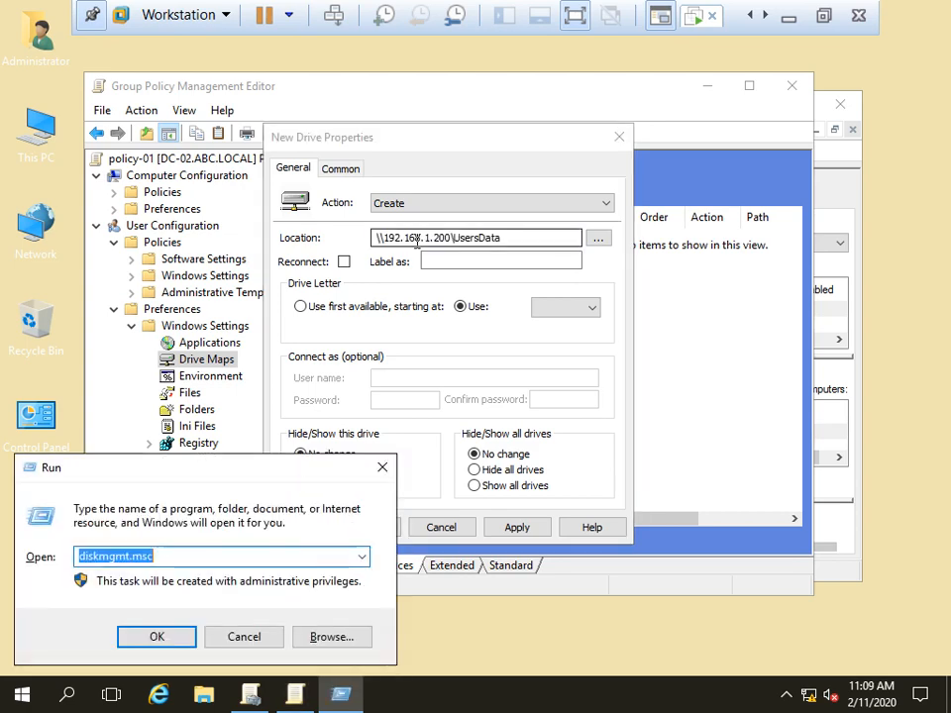
{"action": "key", "text": "ctrl+v"}
{"action": "key", "text": "Return"}
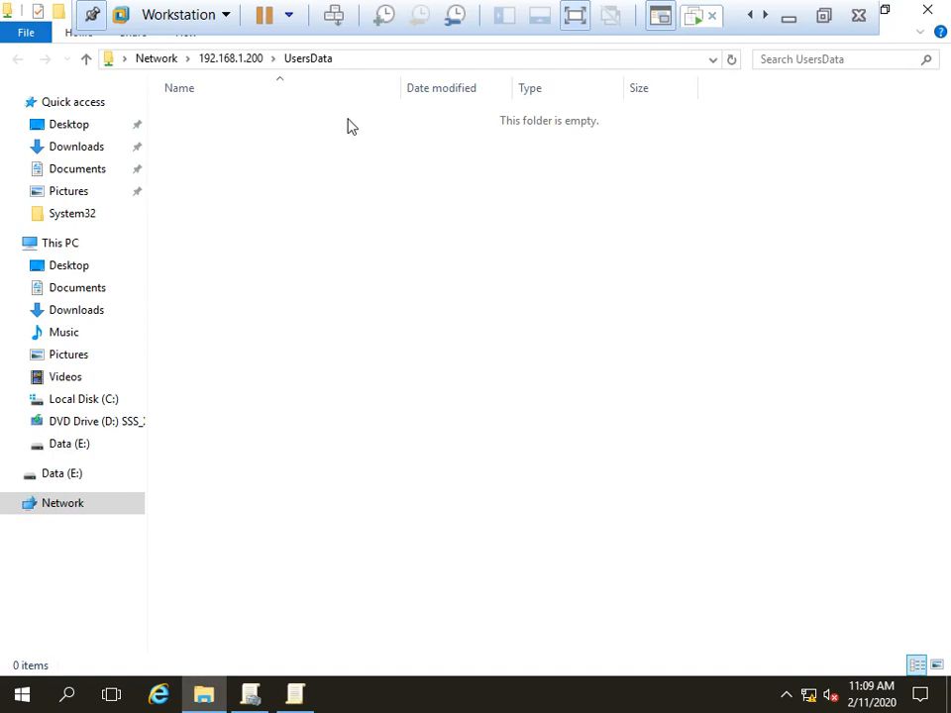
{"action": "left_click", "coordinate": [928, 10]}
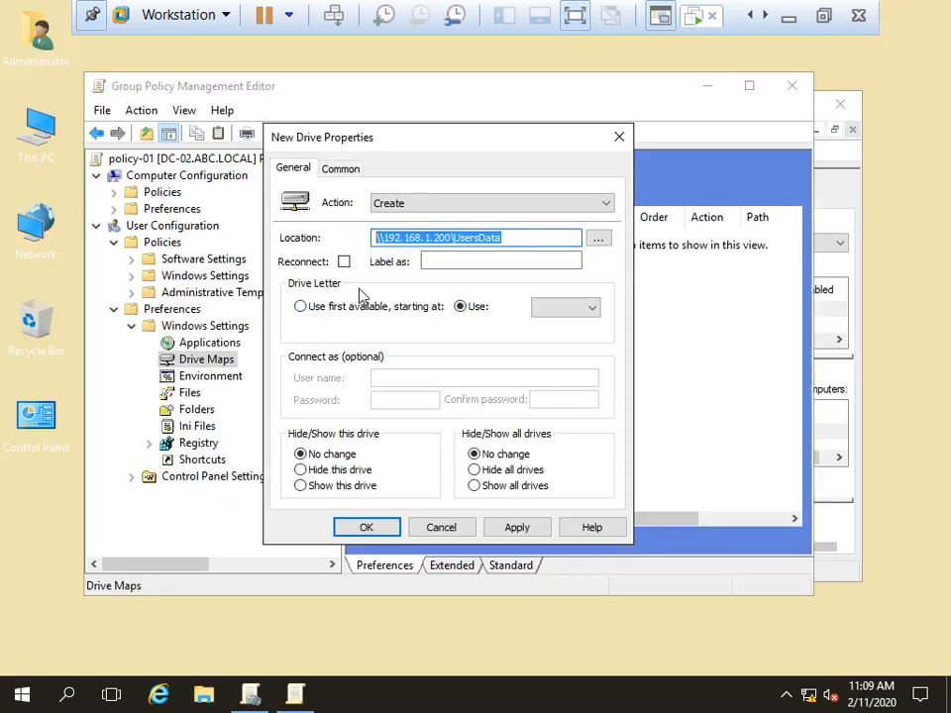
Step: Tick Reconnect, label the drive Data-Only, assign letter Z, apply, and close the editor
{"action": "left_click", "coordinate": [344, 261]}
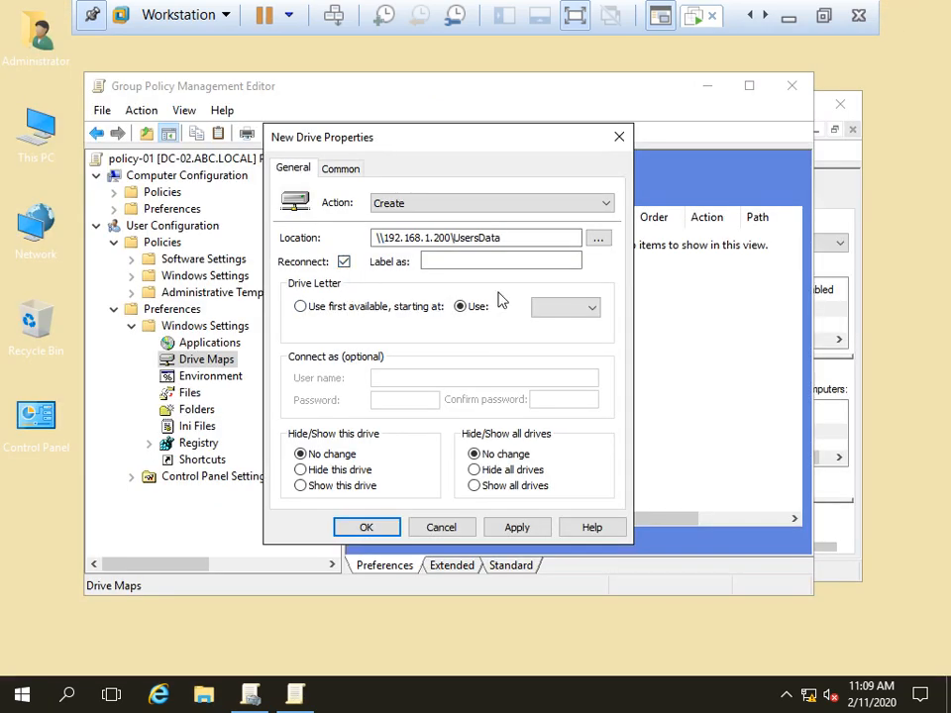
{"action": "left_click", "coordinate": [473, 261]}
{"action": "type", "text": "Data-Only"}
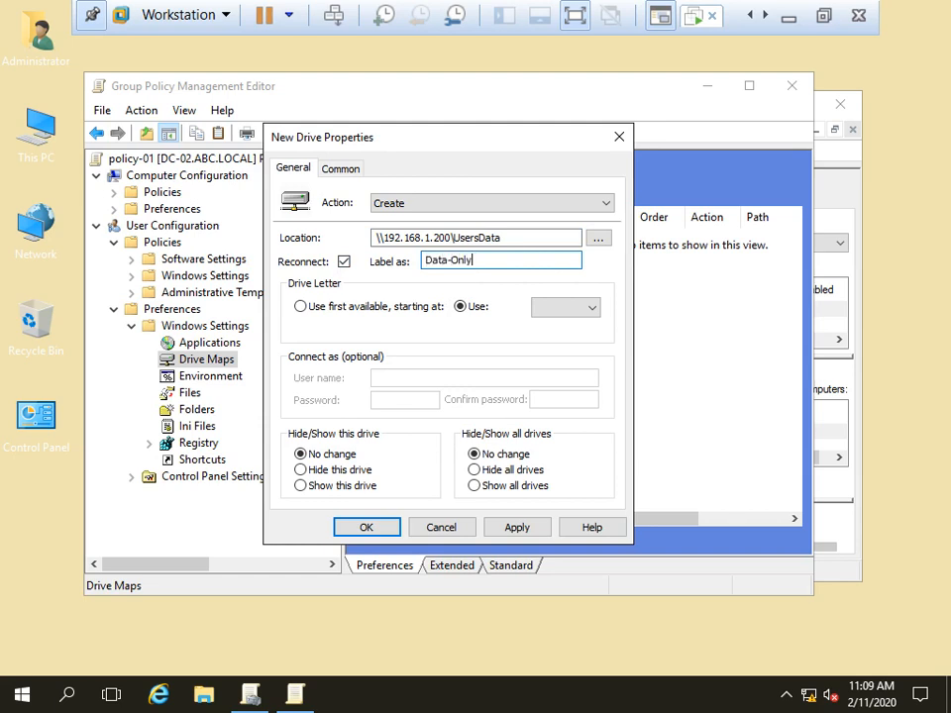
{"action": "left_click", "coordinate": [566, 308]}
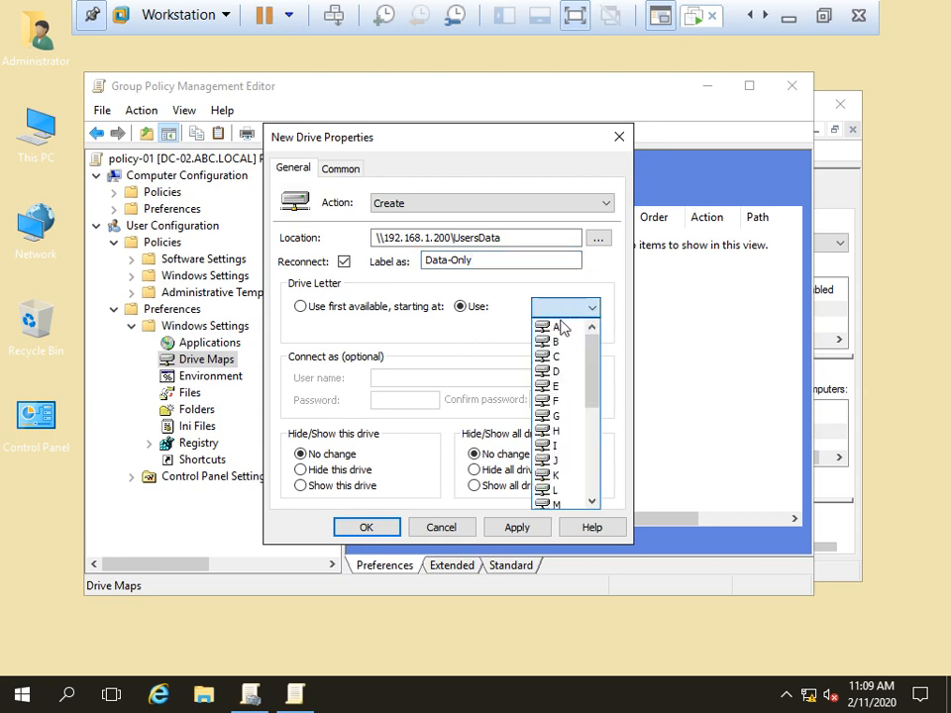
{"action": "scroll", "coordinate": [551, 485], "scroll_direction": "down", "scroll_amount": 5}
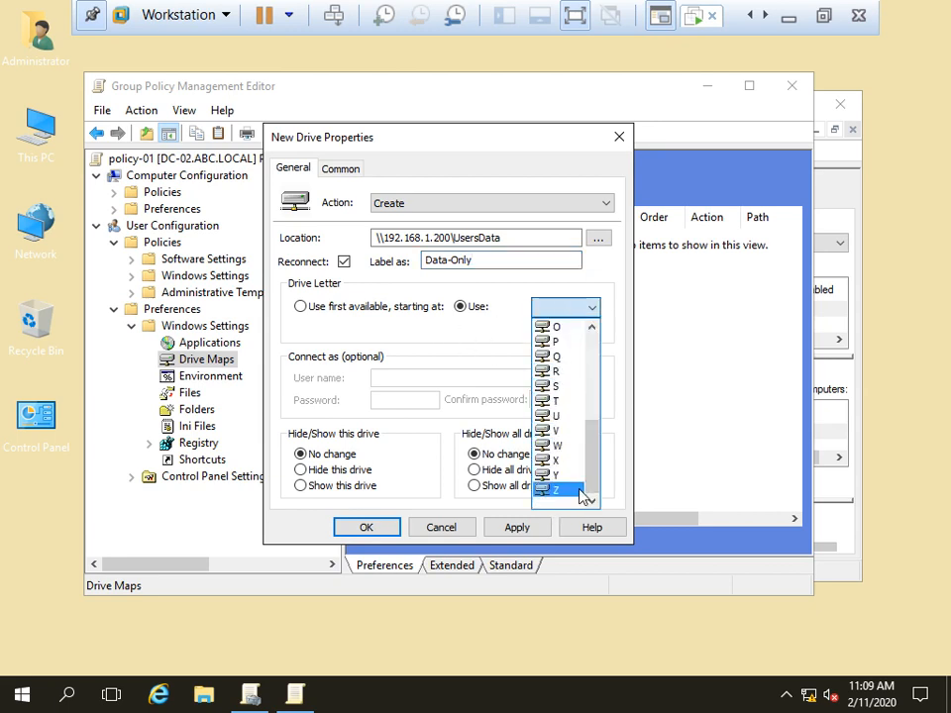
{"action": "left_click", "coordinate": [560, 493]}
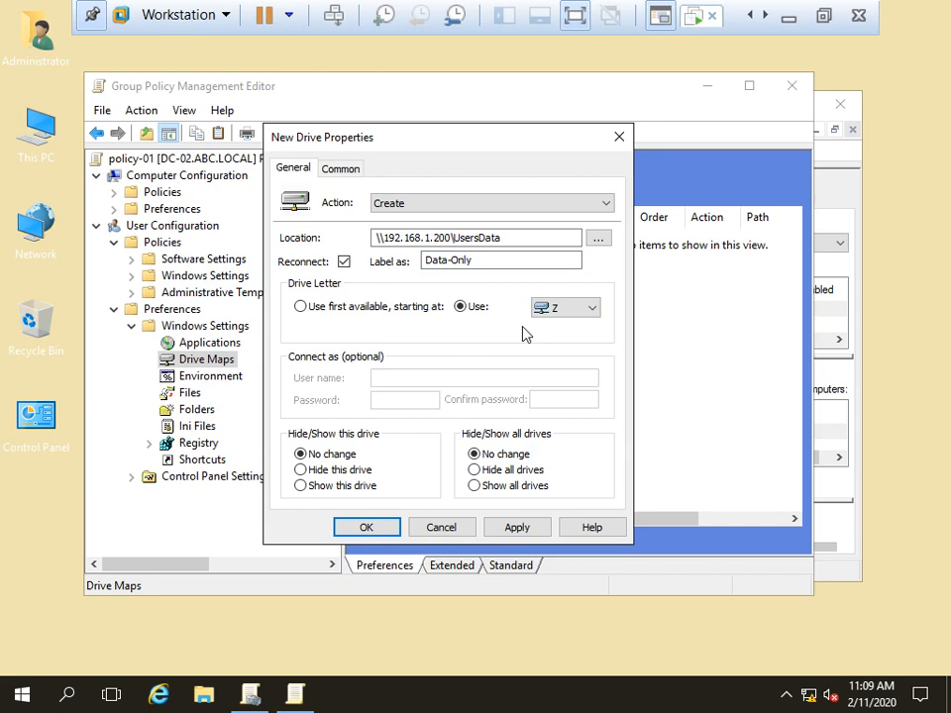
{"action": "left_click", "coordinate": [520, 528]}
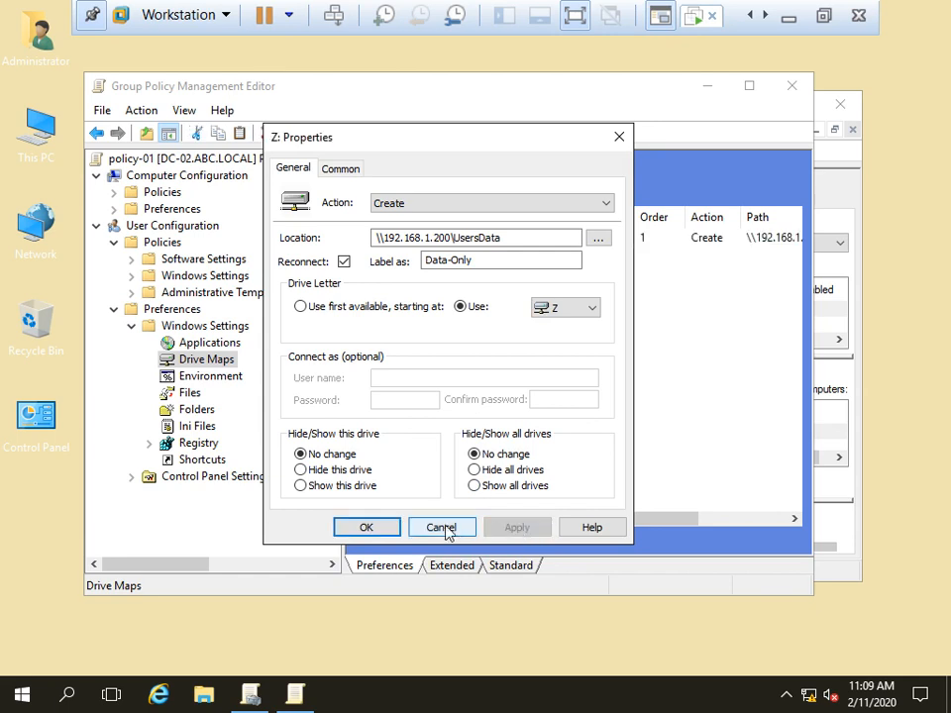
{"action": "left_click", "coordinate": [383, 532]}
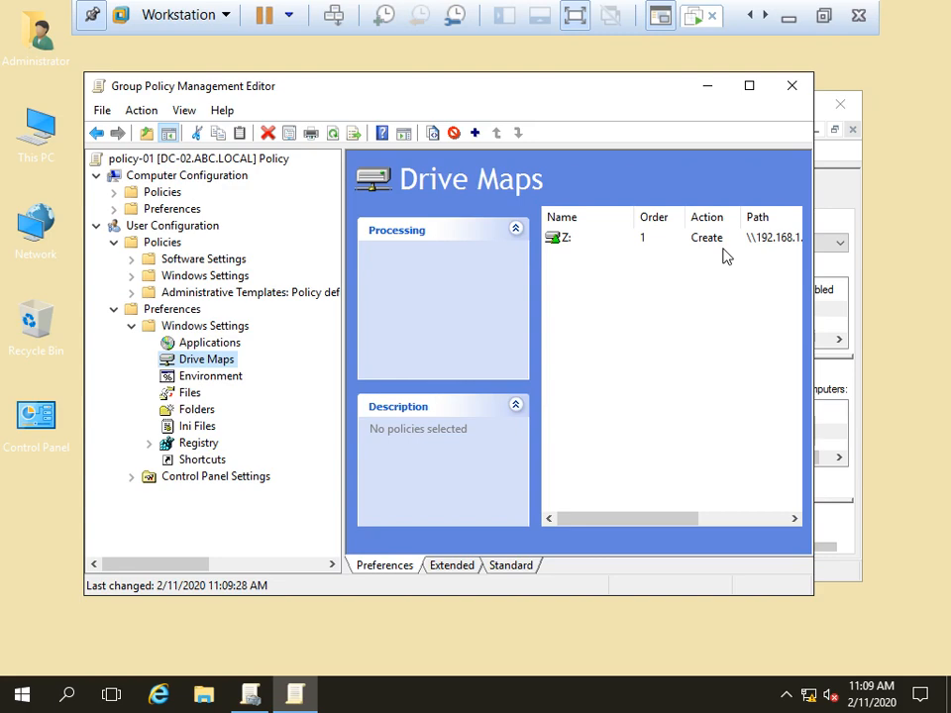
{"action": "left_click", "coordinate": [789, 89]}
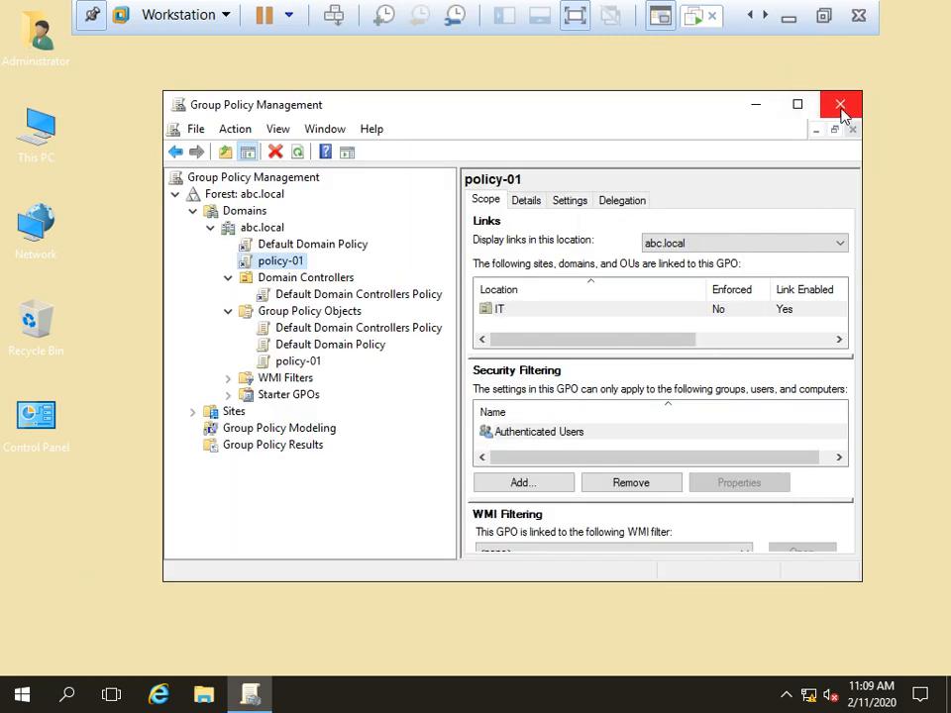
Step: Close Group Policy Management, run gpupdate /force, then switch to the Windows 10 client VM
{"action": "left_click", "coordinate": [840, 105]}
{"action": "key", "text": "super+r"}
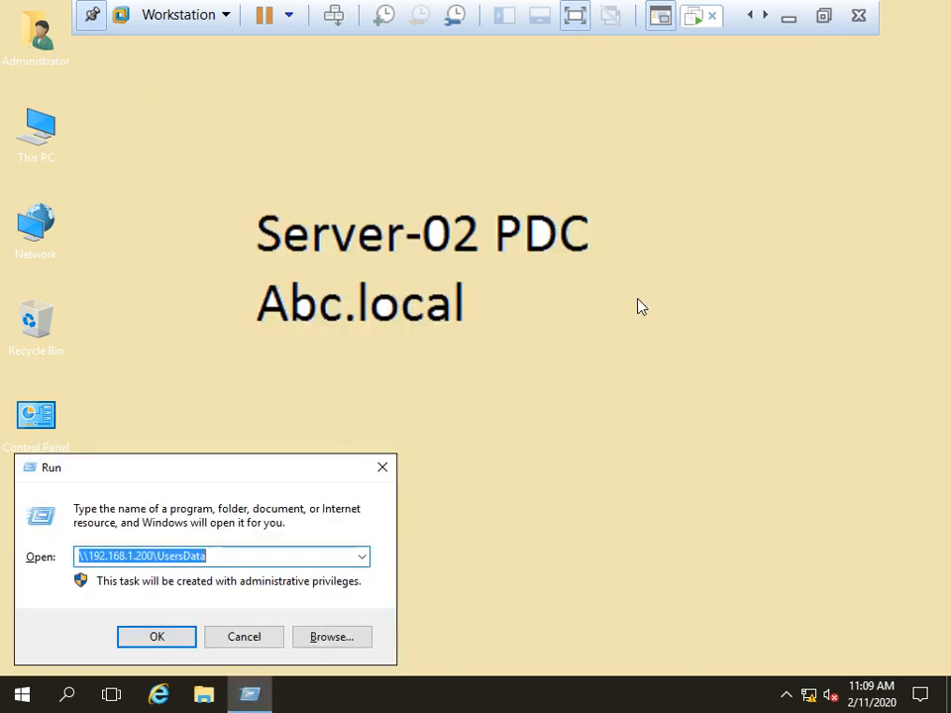
{"action": "key", "text": "Down"}
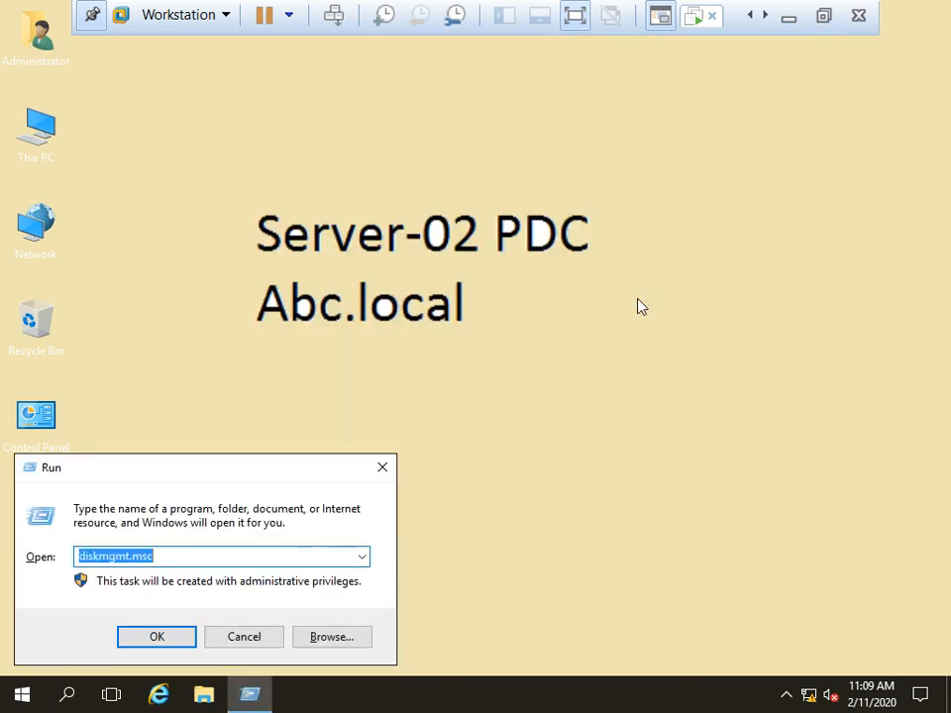
{"action": "type", "text": "gp"}
{"action": "key", "text": "Down"}
{"action": "key", "text": "Down"}
{"action": "key", "text": "Return"}
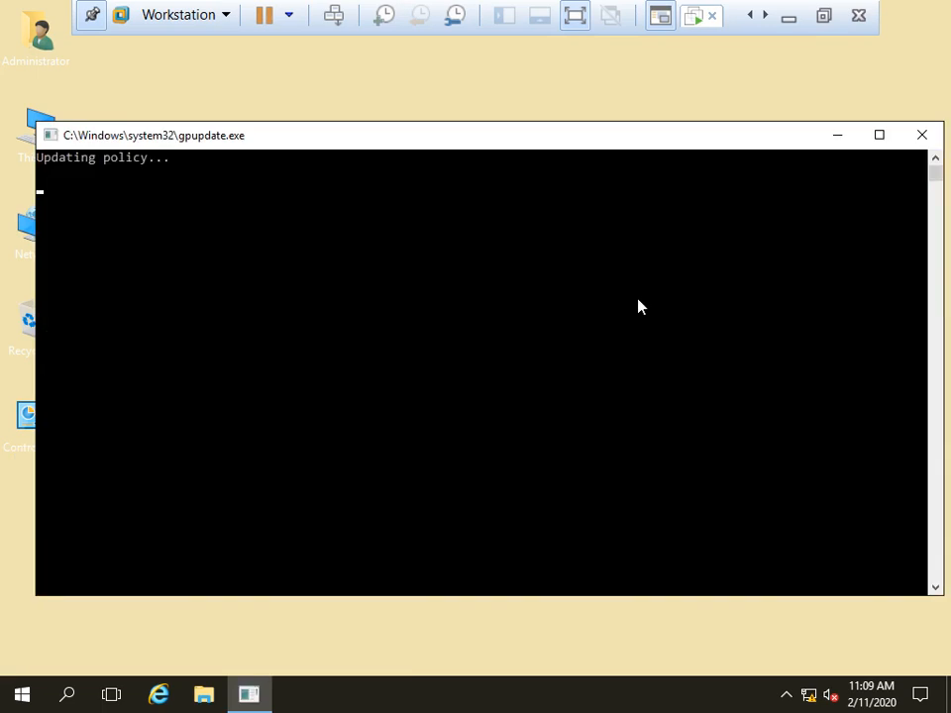
{"action": "left_click_drag", "start_coordinate": [365, 139], "coordinate": [412, 106]}
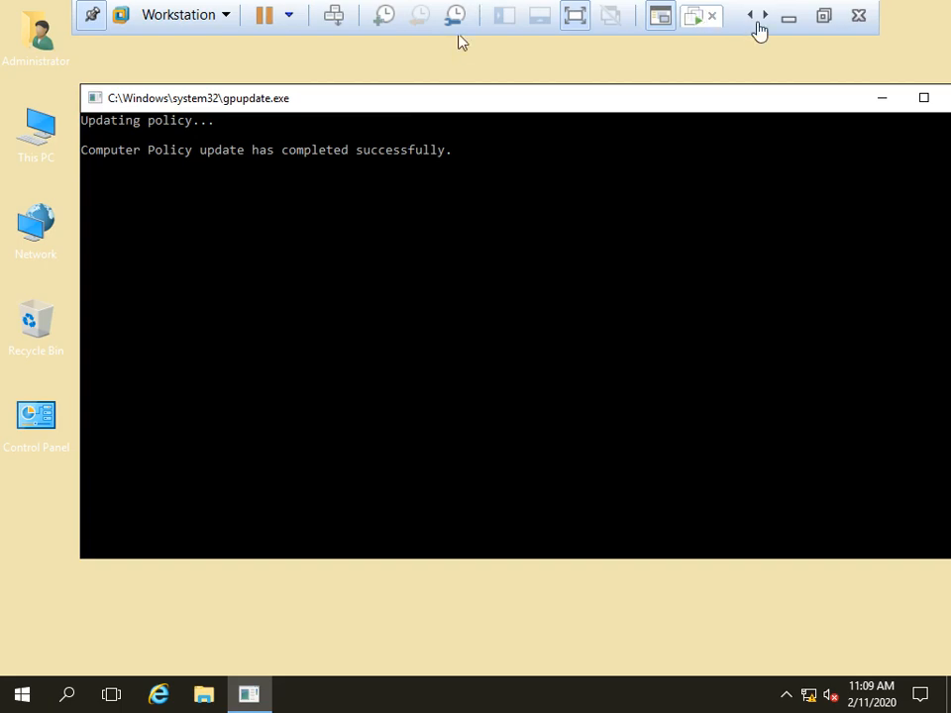
{"action": "left_click", "coordinate": [763, 19]}
{"action": "left_click", "coordinate": [703, 19]}
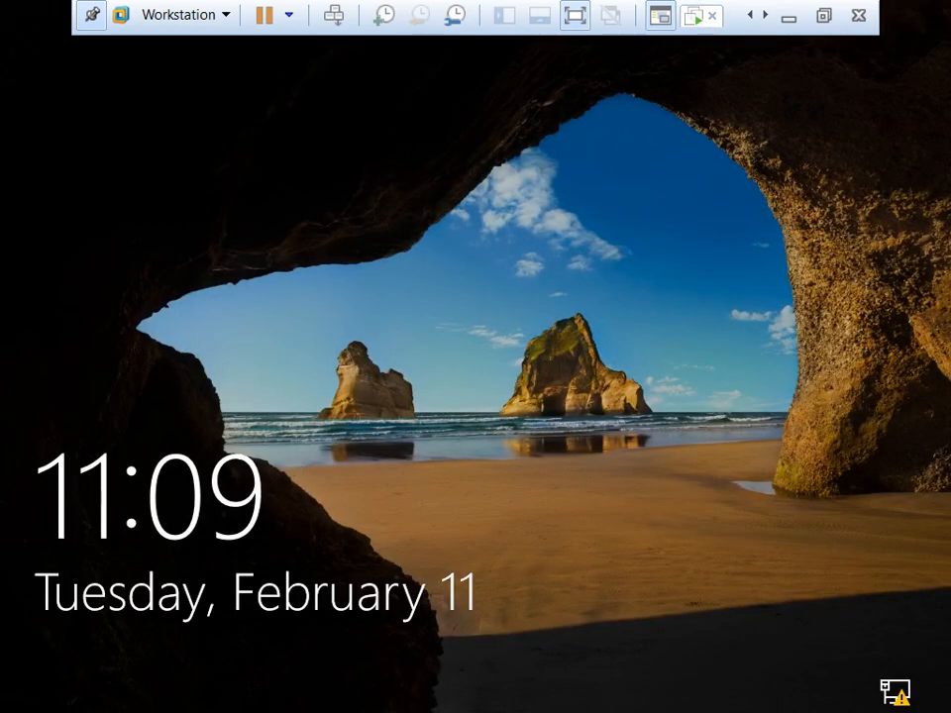
Step: Sign in as the domain user and confirm Data-Only (Z:) appears under This PC
{"action": "left_click", "coordinate": [456, 399]}
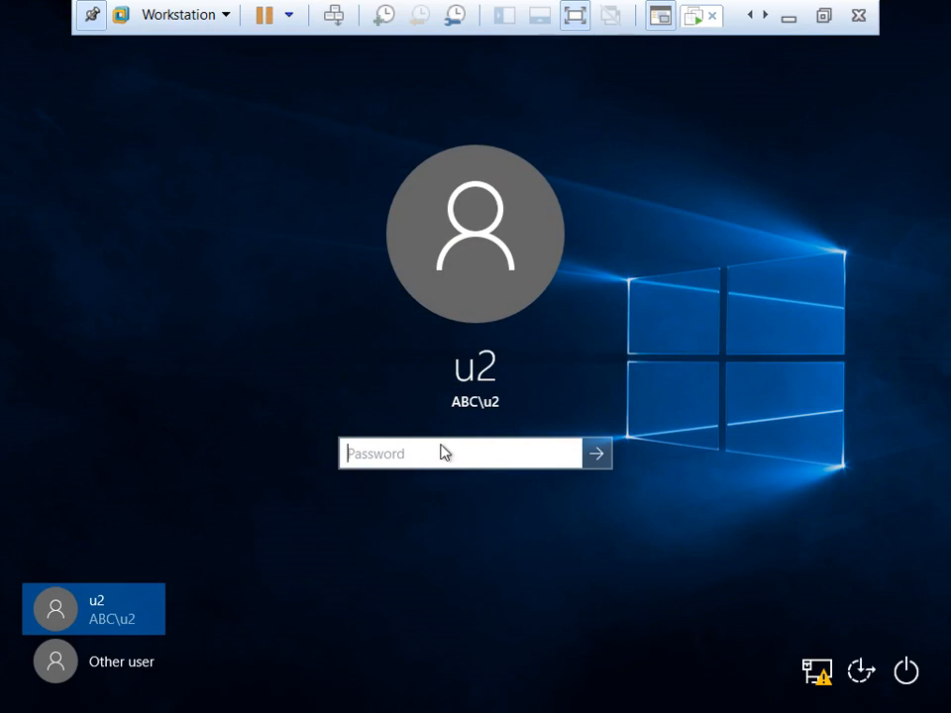
{"action": "type", "text": "*******"}
{"action": "key", "text": "Return"}
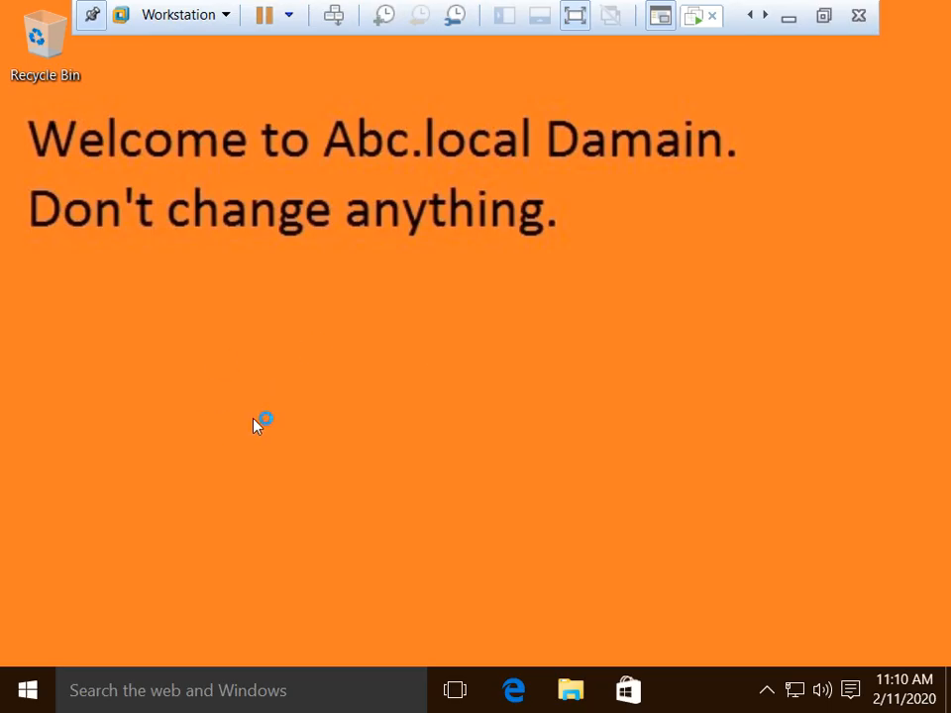
{"action": "key", "text": "super+e"}
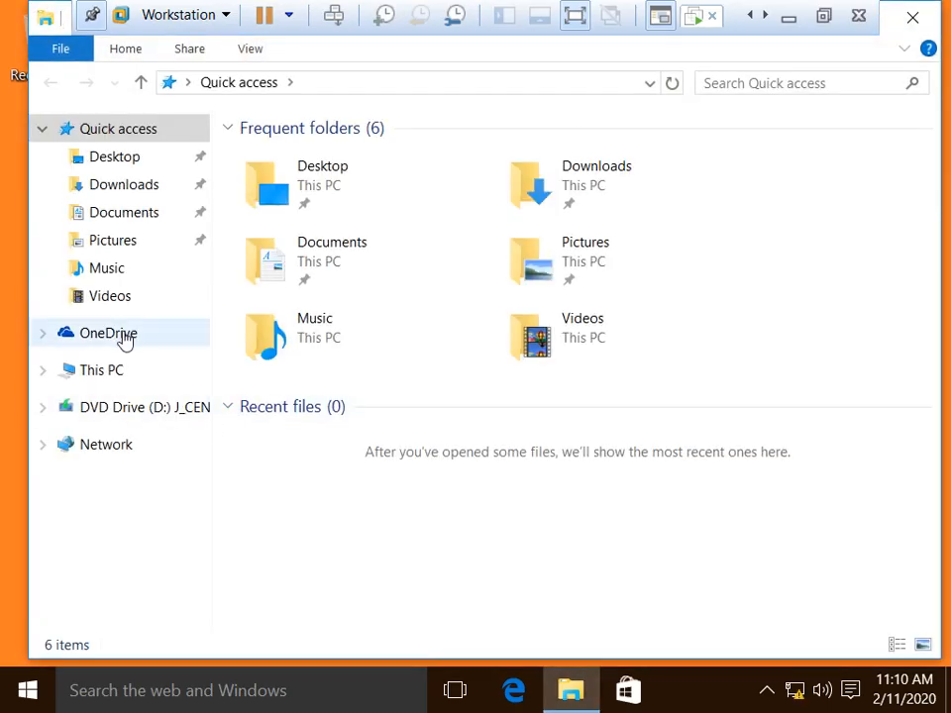
{"action": "left_click", "coordinate": [122, 338]}
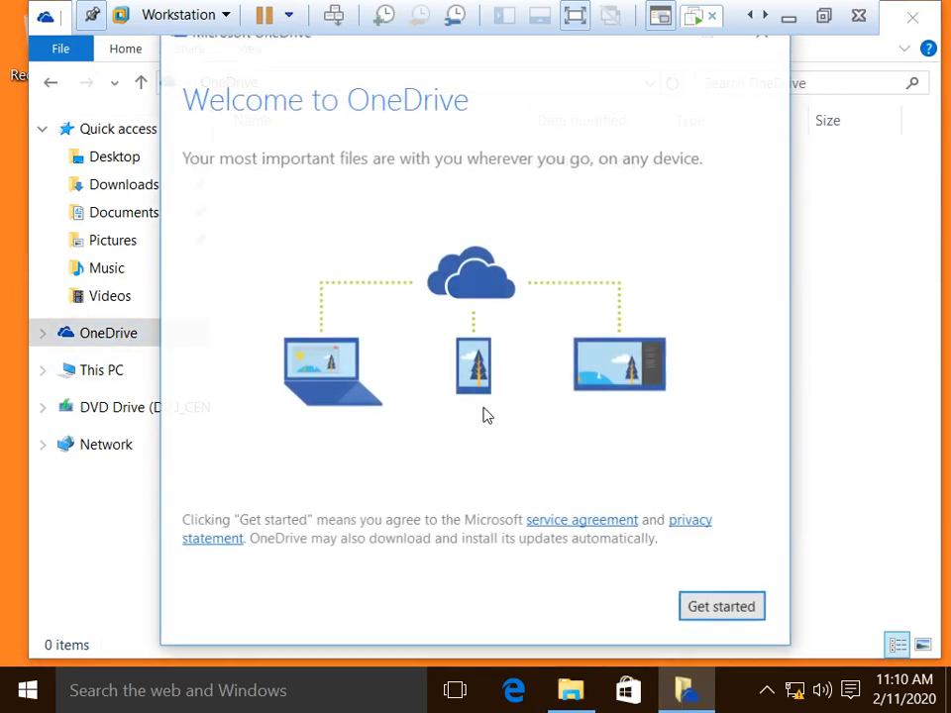
{"action": "left_click", "coordinate": [95, 375]}
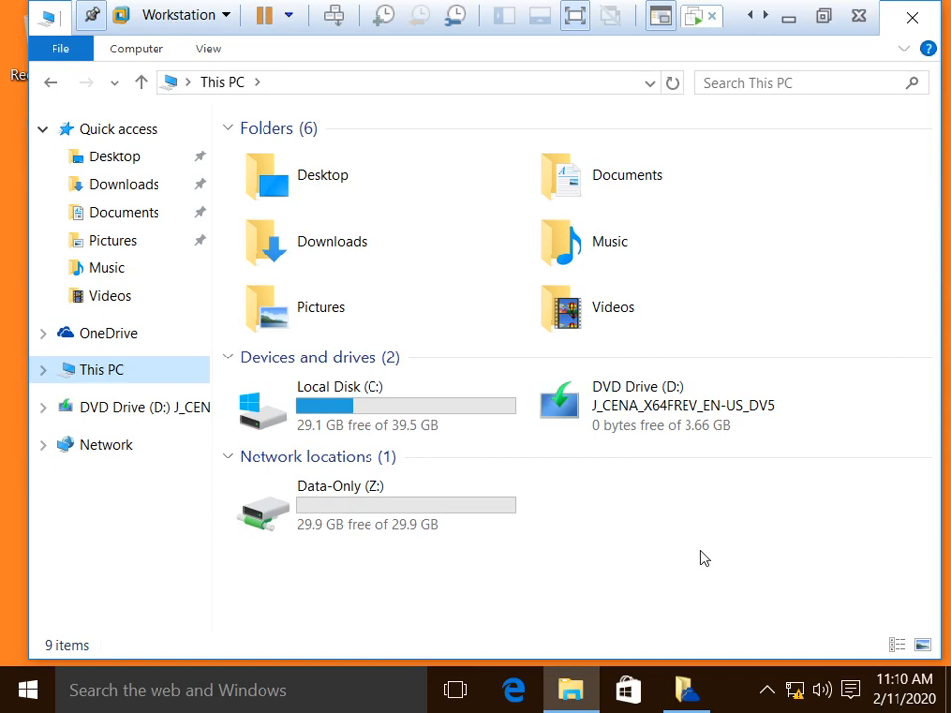
{"action": "left_click", "coordinate": [910, 16]}
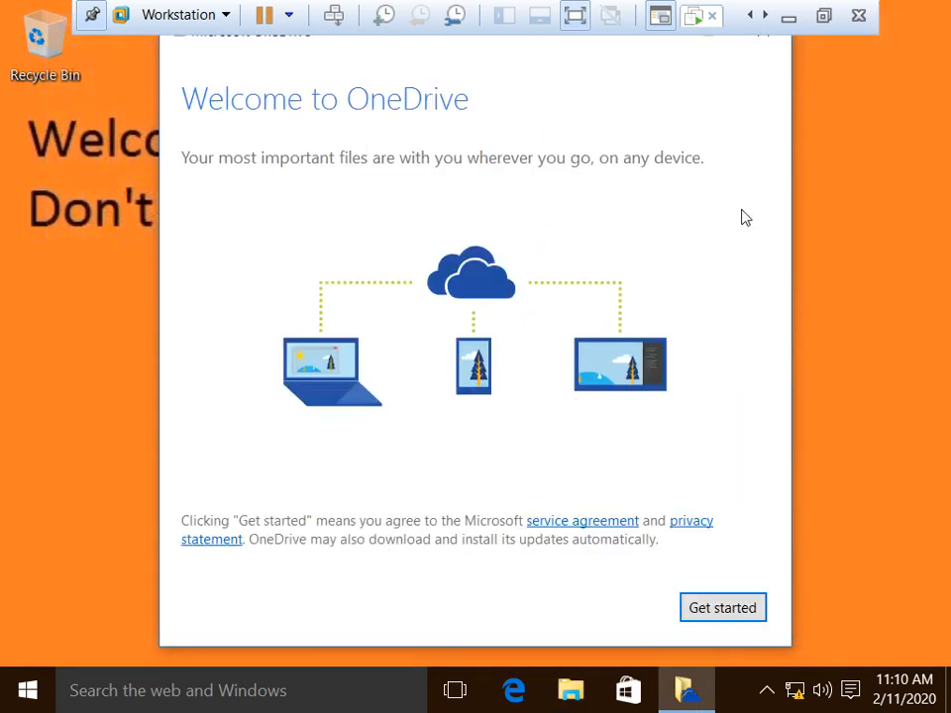
Step: Dismiss the OneDrive welcome, exit full screen, and switch to the Server-02 VM
{"action": "left_click", "coordinate": [93, 15]}
{"action": "left_click", "coordinate": [763, 33]}
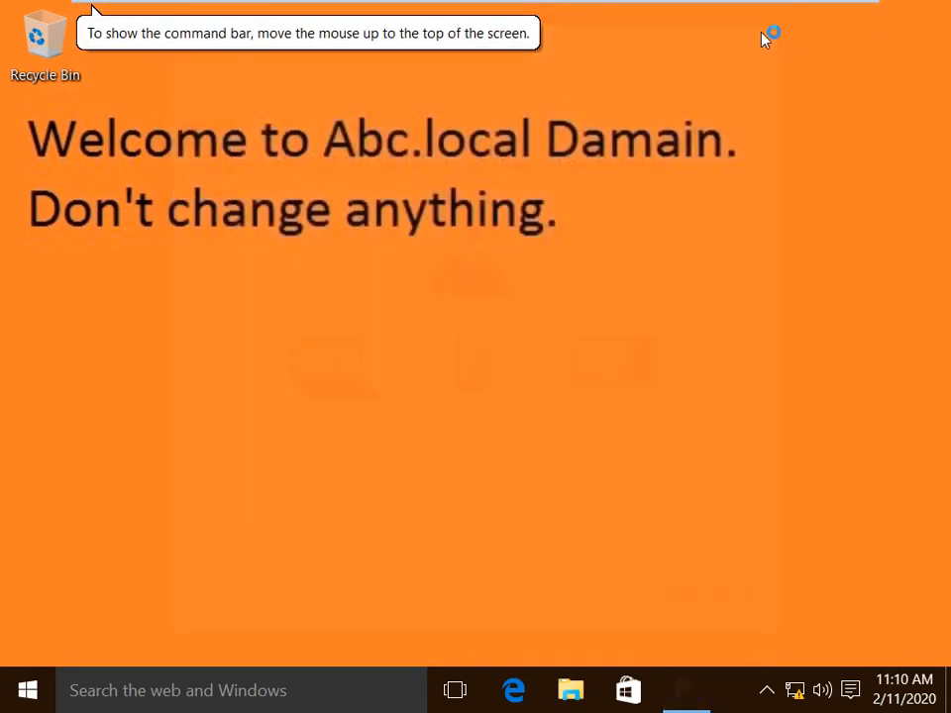
{"action": "left_click", "coordinate": [92, 15]}
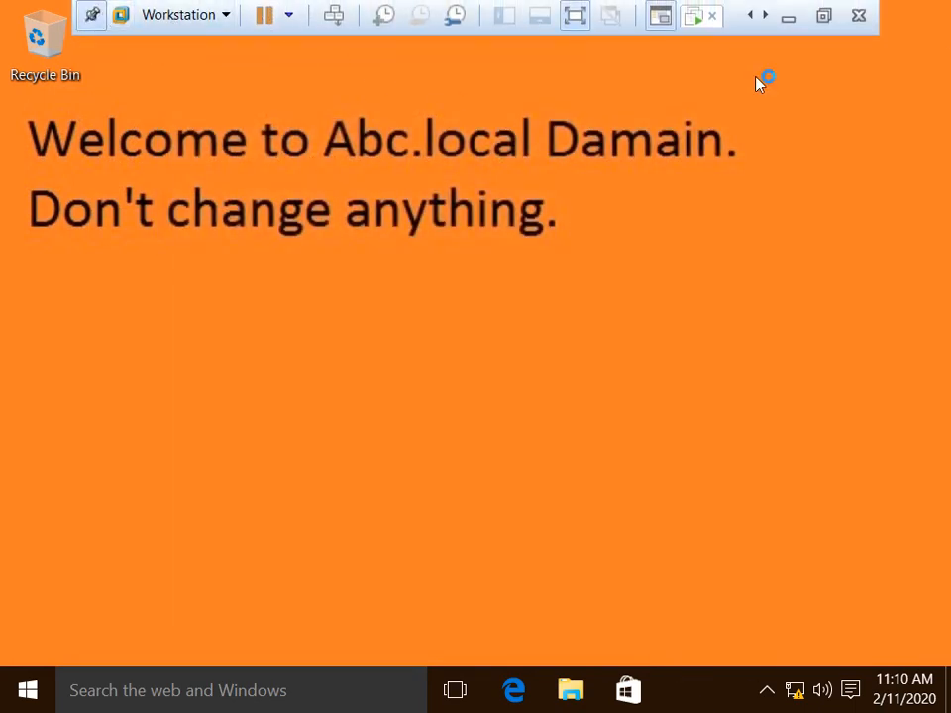
{"action": "left_click", "coordinate": [822, 16]}
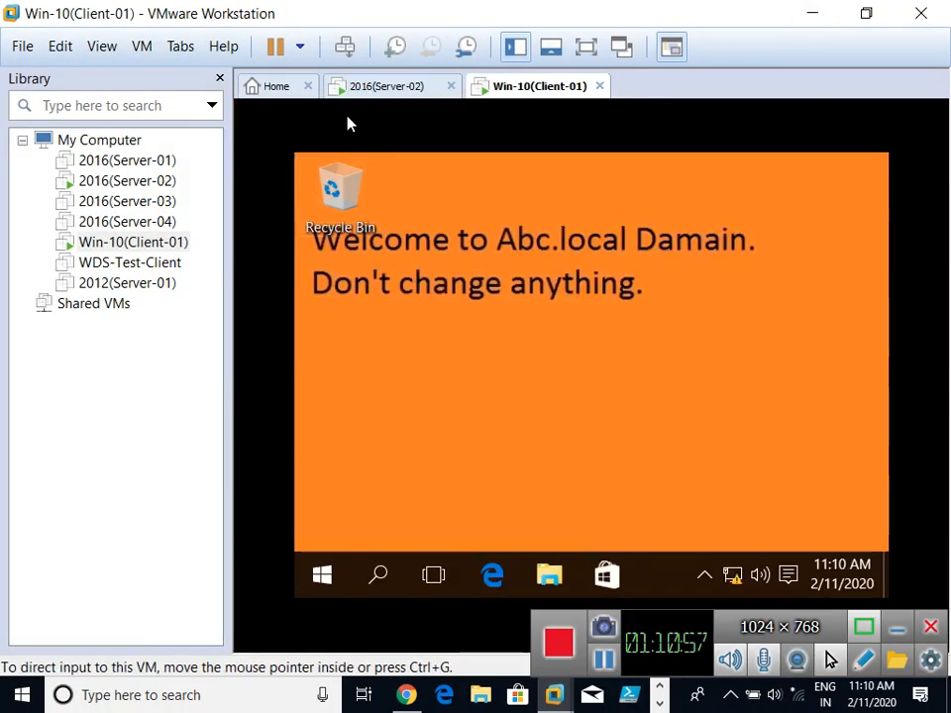
{"action": "left_click", "coordinate": [370, 89]}
Step: Refresh the Server-02 desktop several times, returning it to full screen in between
{"action": "right_click", "coordinate": [568, 255]}
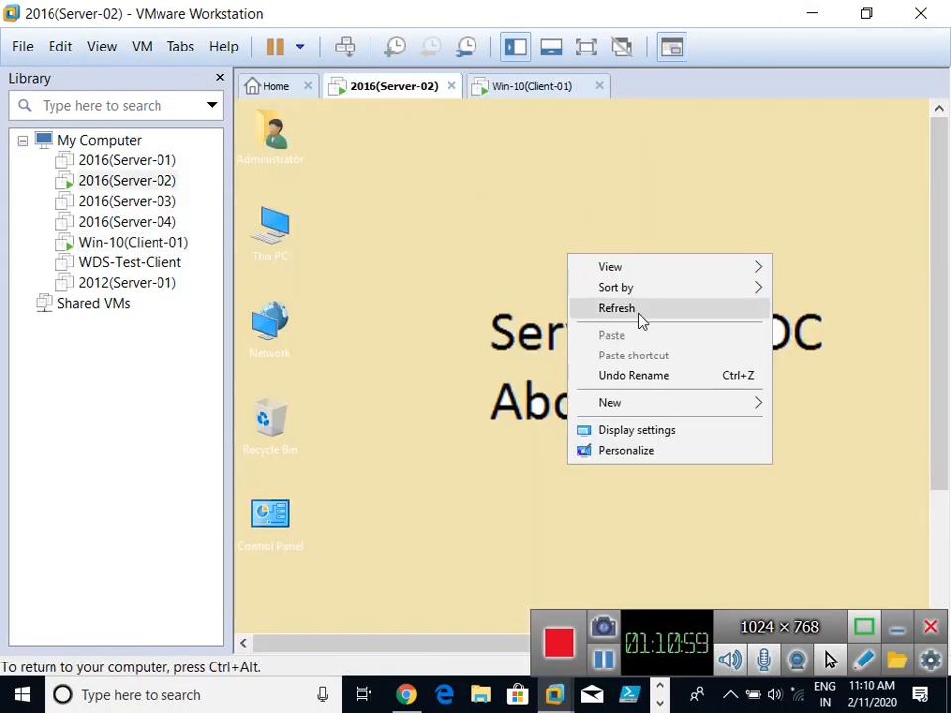
{"action": "left_click", "coordinate": [640, 321]}
{"action": "right_click", "coordinate": [571, 283]}
{"action": "left_click", "coordinate": [637, 331]}
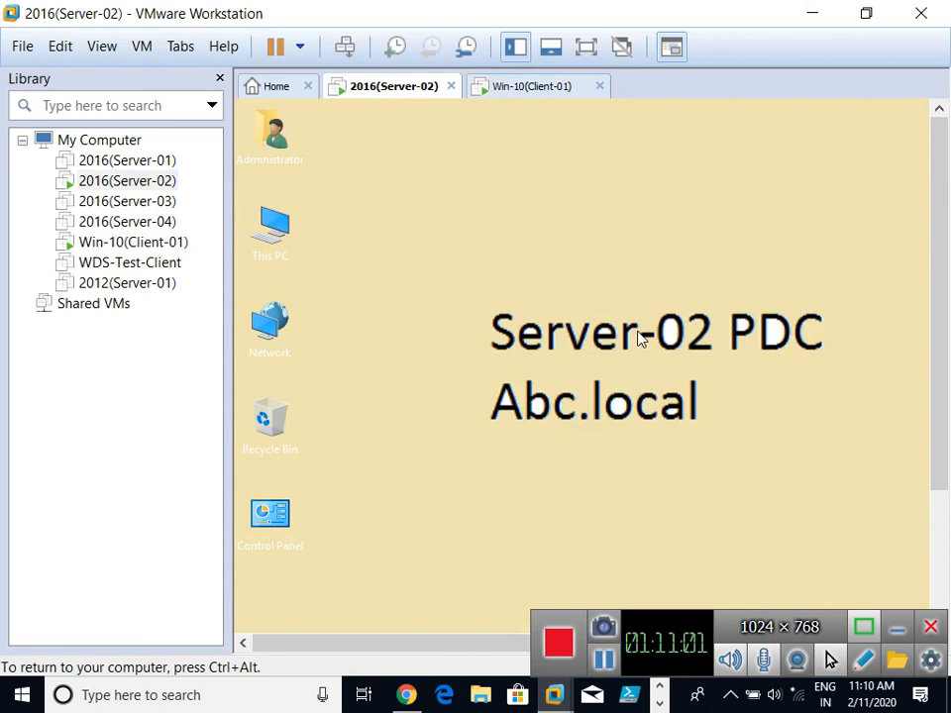
{"action": "key", "text": "ctrl+alt+Return"}
{"action": "right_click", "coordinate": [674, 212]}
{"action": "left_click", "coordinate": [705, 264]}
{"action": "right_click", "coordinate": [474, 184]}
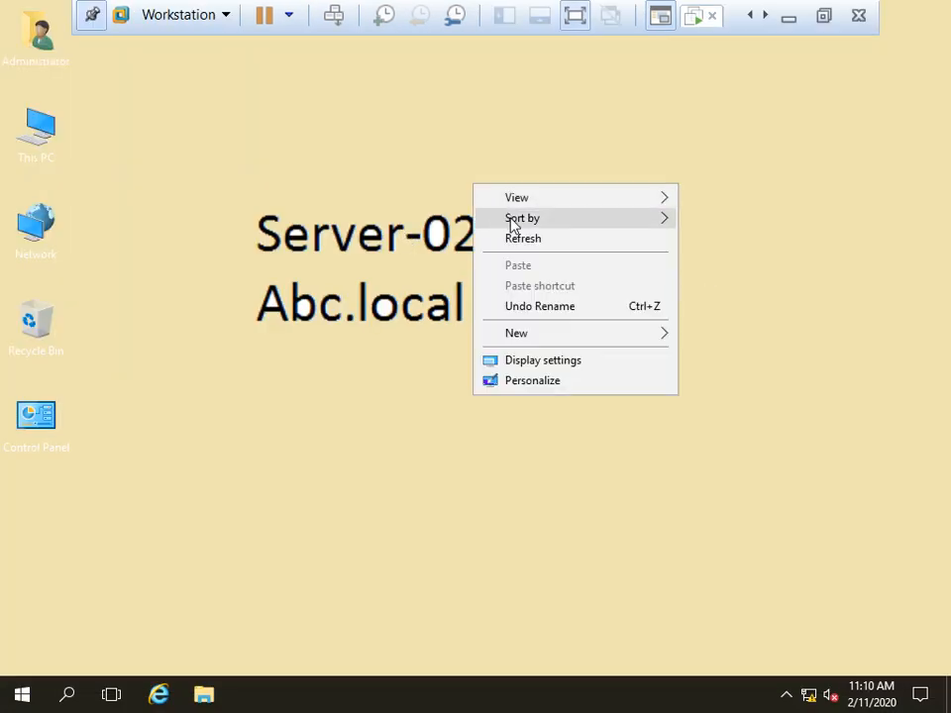
{"action": "left_click", "coordinate": [528, 240]}
{"action": "right_click", "coordinate": [527, 188]}
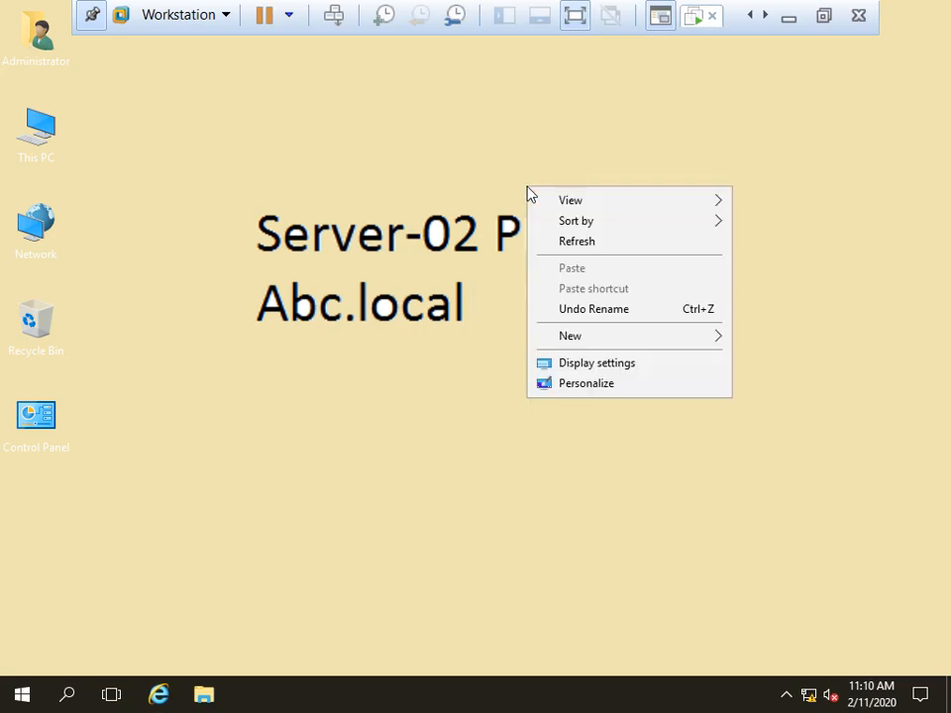
{"action": "left_click", "coordinate": [611, 253]}
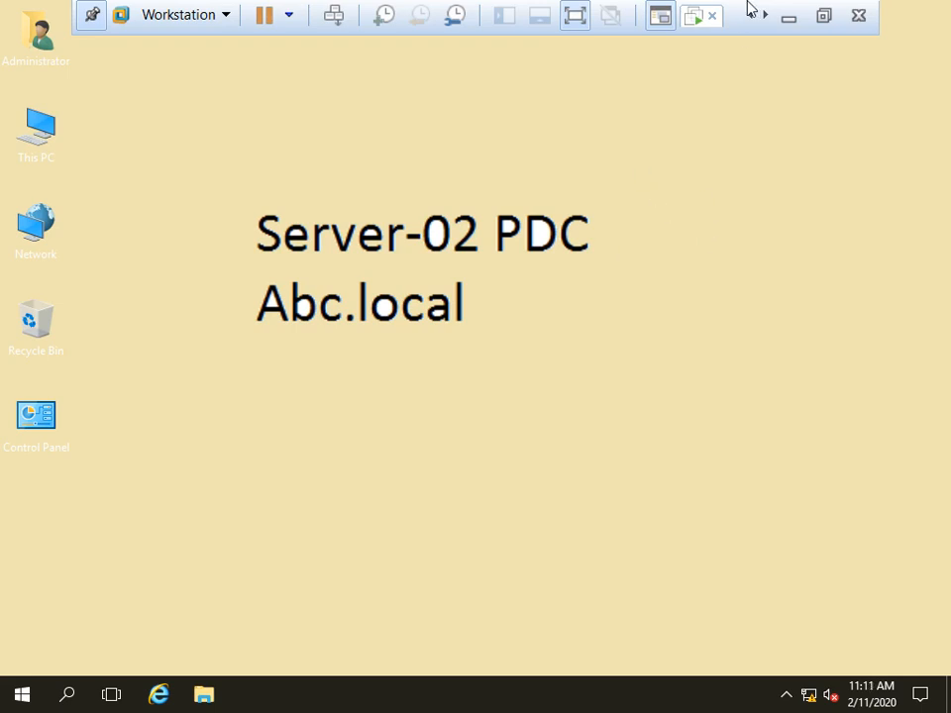
Step: Exit full screen, refresh the Server-02 desktop, release input, and minimize VMware Workstation
{"action": "left_click", "coordinate": [823, 15]}
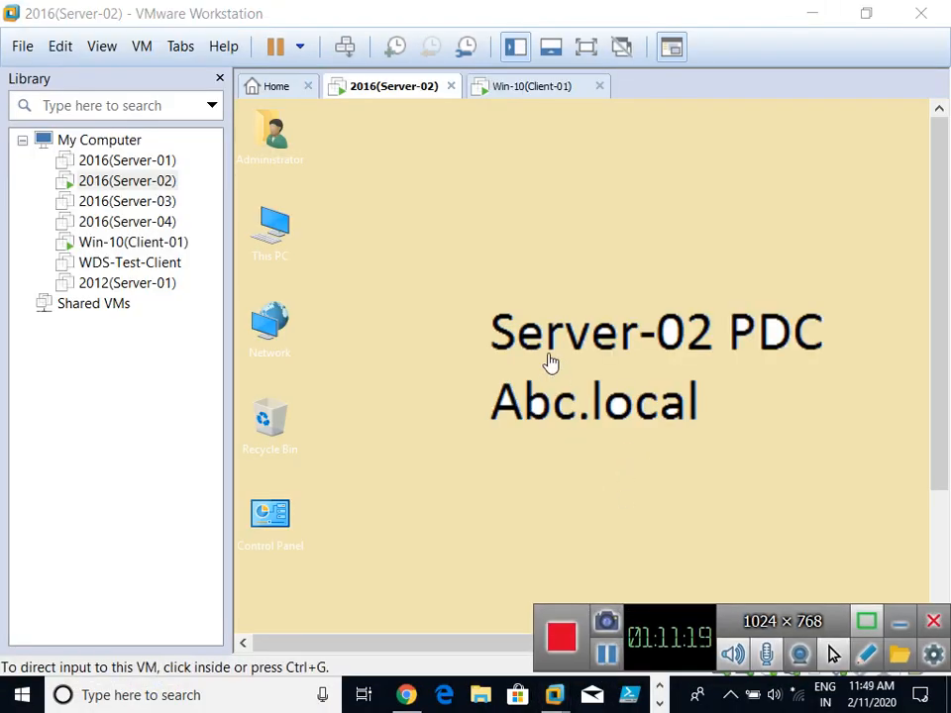
{"action": "left_click", "coordinate": [519, 305]}
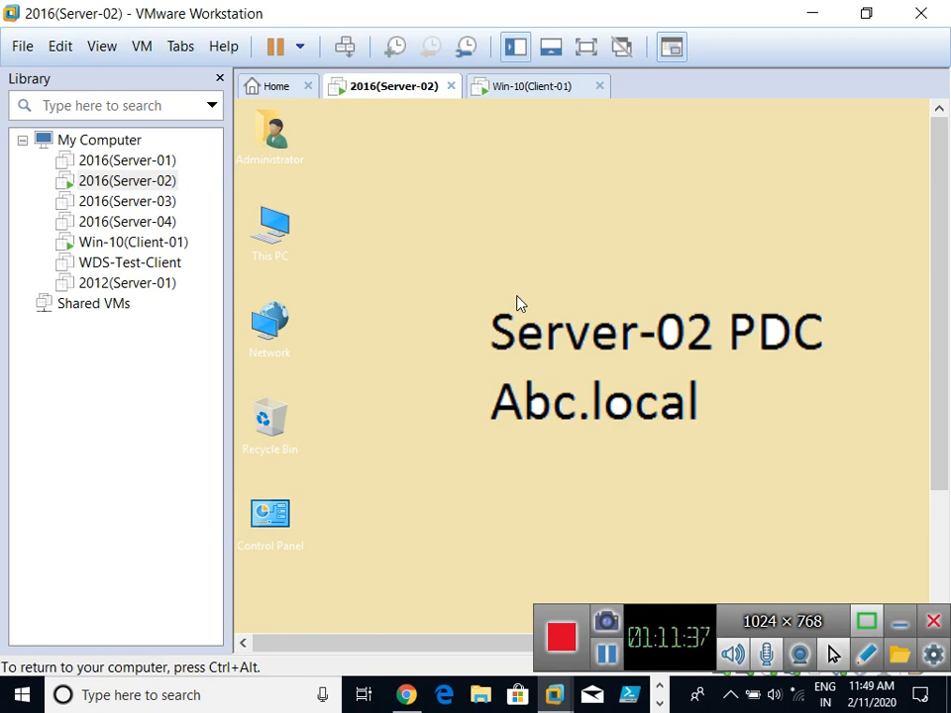
{"action": "right_click", "coordinate": [401, 215]}
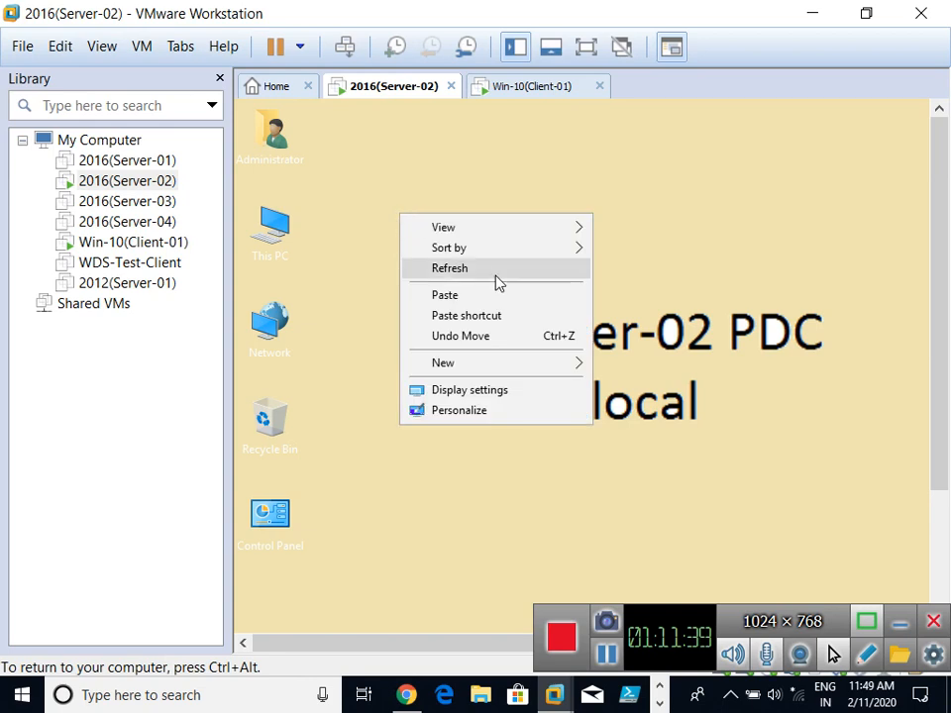
{"action": "left_click", "coordinate": [499, 267]}
{"action": "right_click", "coordinate": [456, 197]}
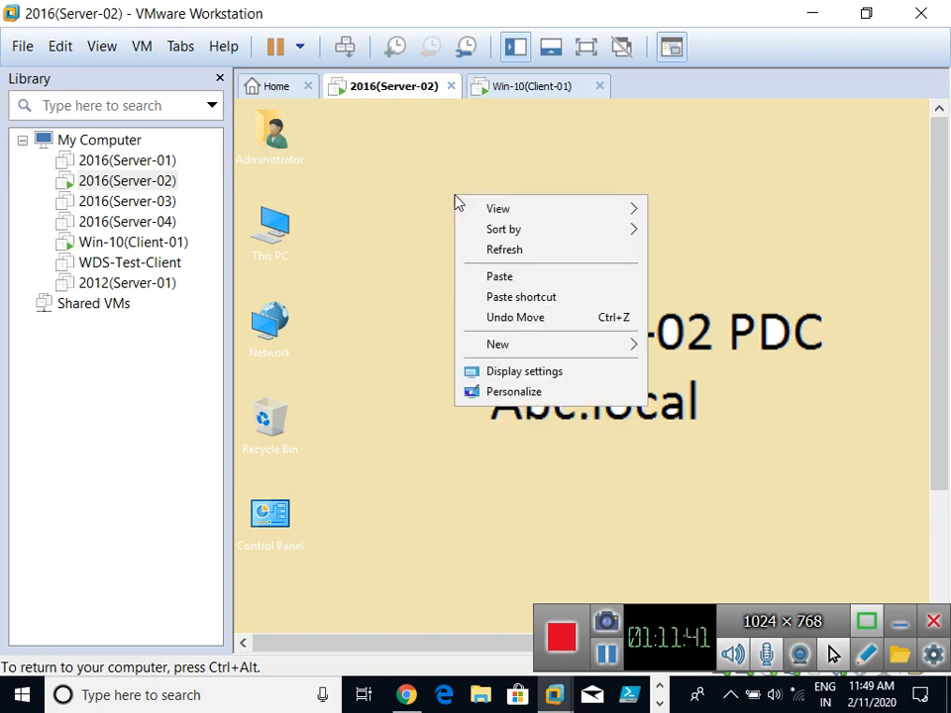
{"action": "left_click", "coordinate": [505, 251]}
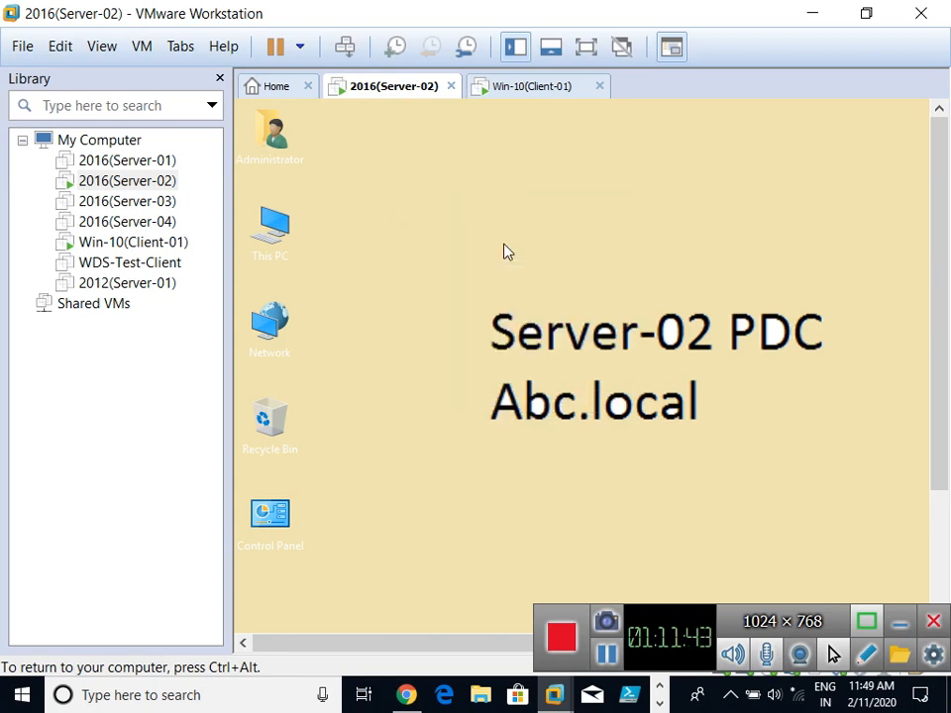
{"action": "key", "text": "ctrl+alt"}
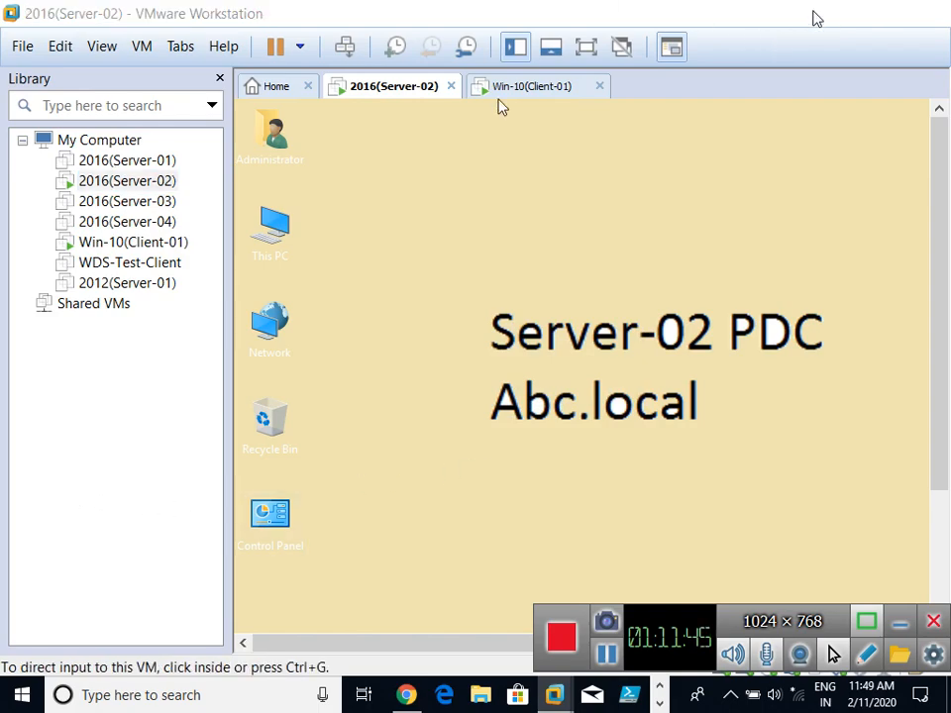
{"action": "left_click", "coordinate": [812, 14]}
Step: Launch Paint with mspaint from the Run box and maximize its window
{"action": "key", "text": "super+r"}
{"action": "key", "text": "Return"}
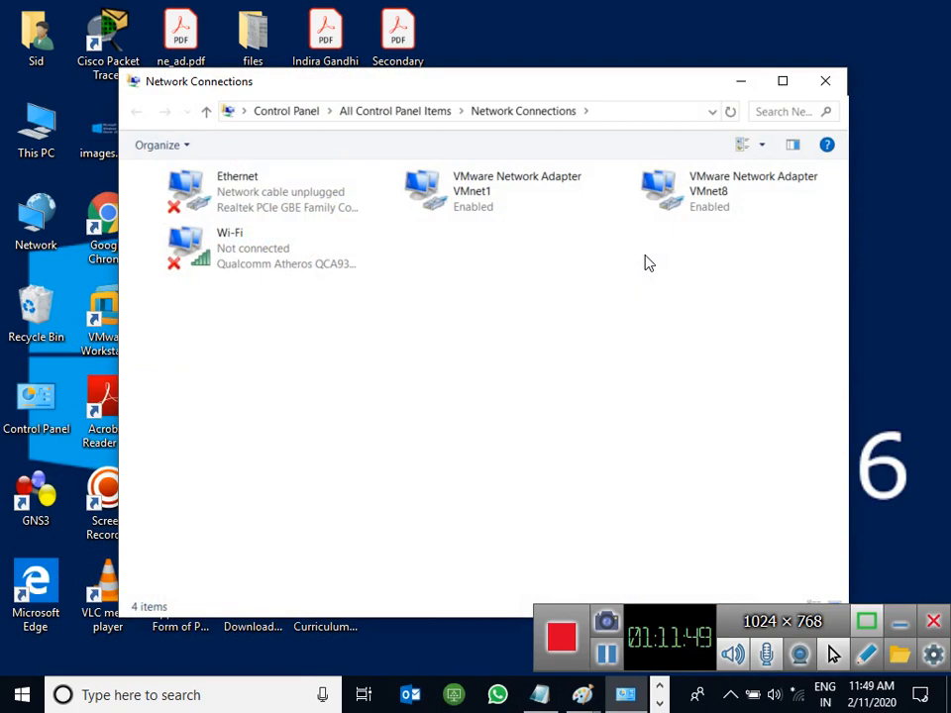
{"action": "key", "text": "alt+F4"}
{"action": "key", "text": "super+r"}
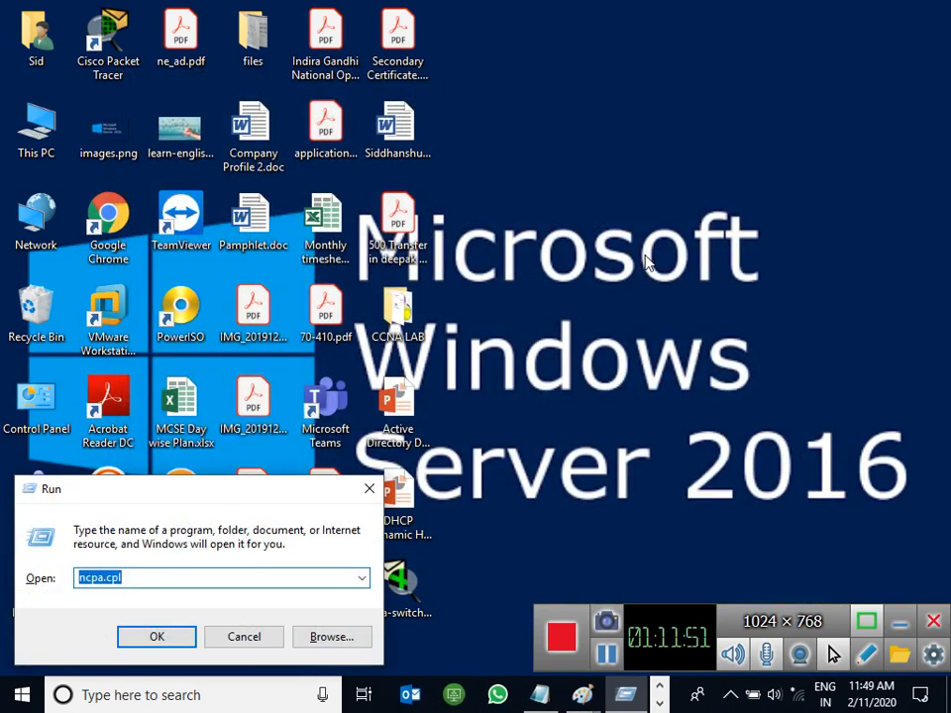
{"action": "type", "text": "mspa"}
{"action": "key", "text": "Down"}
{"action": "key", "text": "Return"}
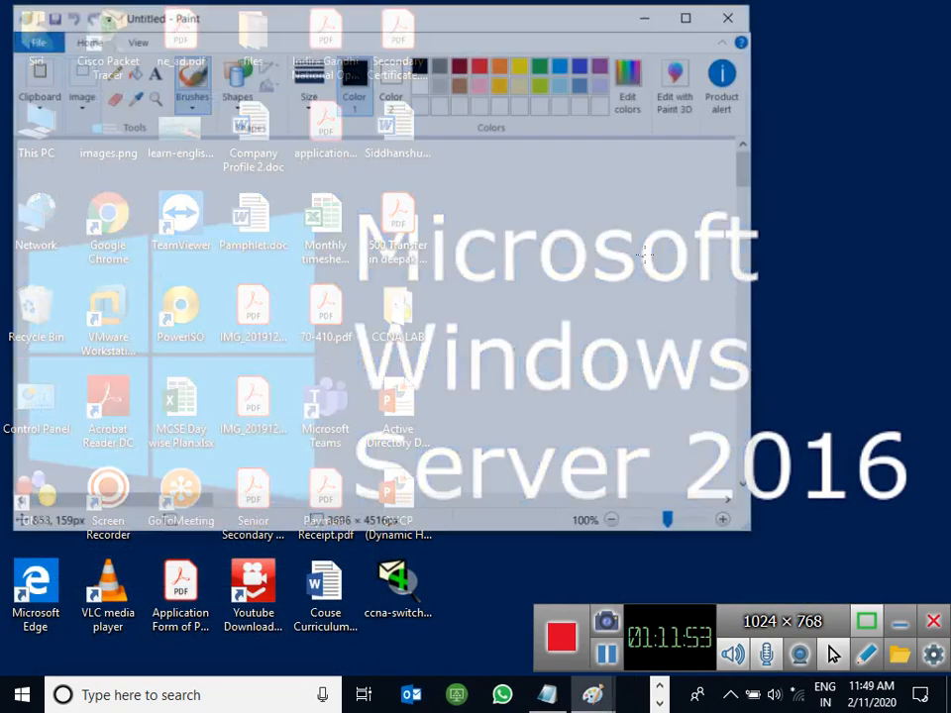
{"action": "double_click", "coordinate": [485, 18]}
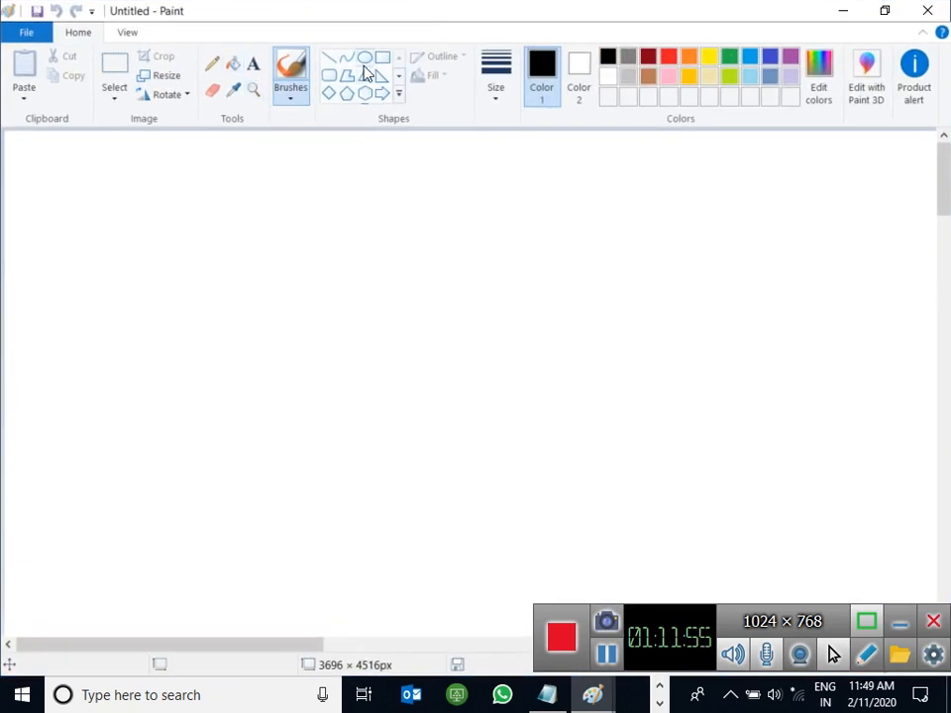
Step: Draw a large ellipse of about 776×584 px on the canvas
{"action": "left_click", "coordinate": [366, 57]}
{"action": "mouse_move", "coordinate": [152, 208]}
{"action": "left_mouse_down"}
{"action": "mouse_move", "coordinate": [451, 405]}
{"action": "mouse_move", "coordinate": [626, 580]}
{"action": "left_mouse_up"}
{"action": "left_click_drag", "start_coordinate": [457, 450], "coordinate": [505, 406]}
{"action": "left_click_drag", "start_coordinate": [671, 536], "coordinate": [769, 594]}
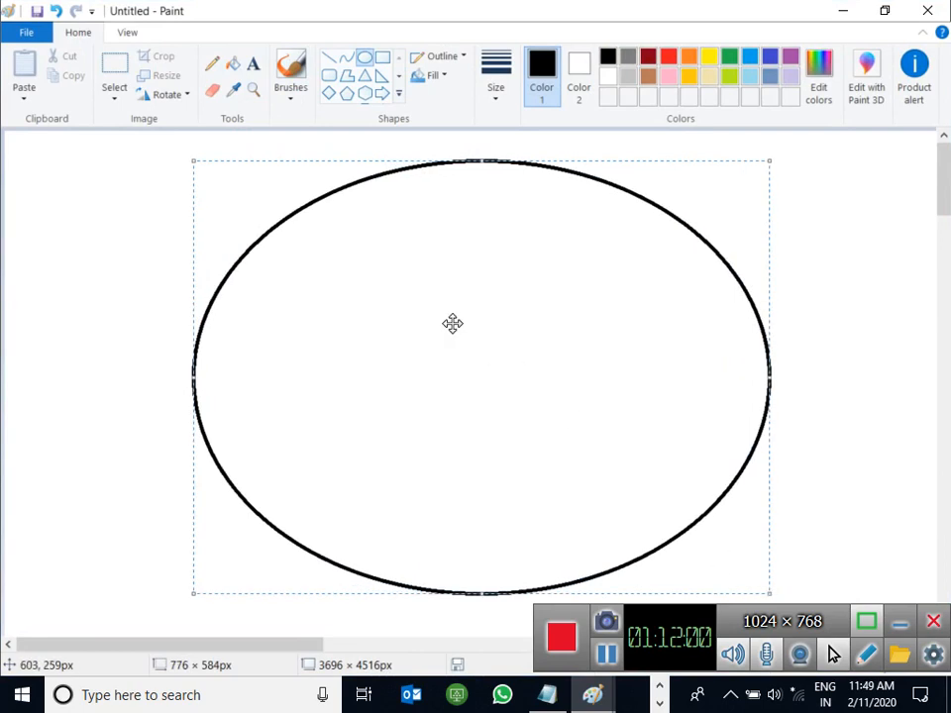
Step: Divide the ellipse into four sections with a vertical and a horizontal line
{"action": "left_click", "coordinate": [327, 58]}
{"action": "left_click_drag", "start_coordinate": [455, 161], "coordinate": [480, 593]}
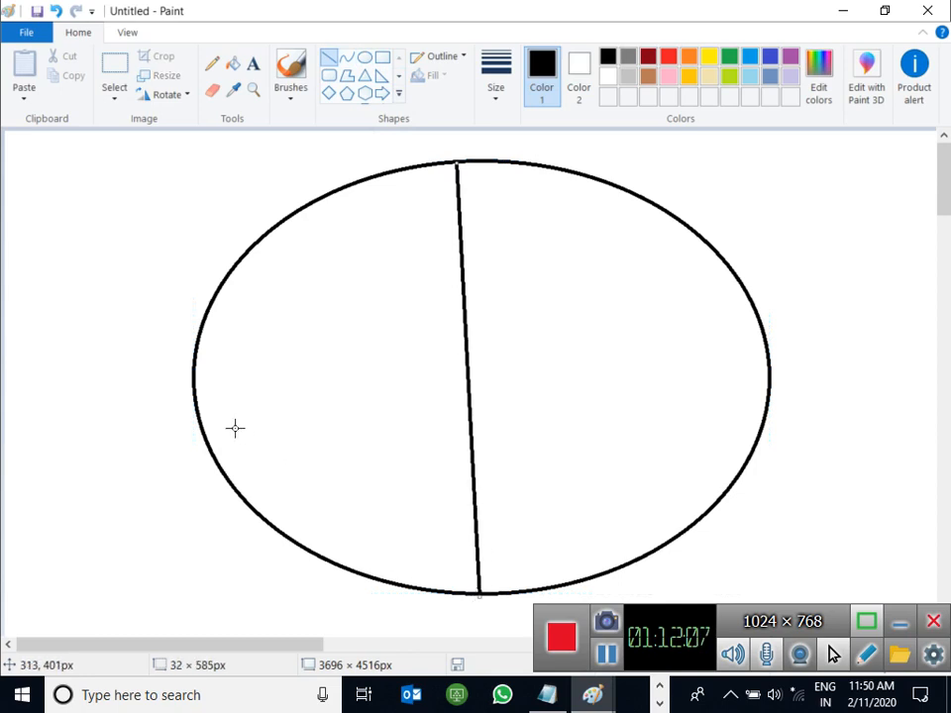
{"action": "left_click_drag", "start_coordinate": [195, 384], "coordinate": [771, 354]}
Step: Label the four sections HR, IT, Fin and Mkt with text
{"action": "left_click", "coordinate": [253, 63]}
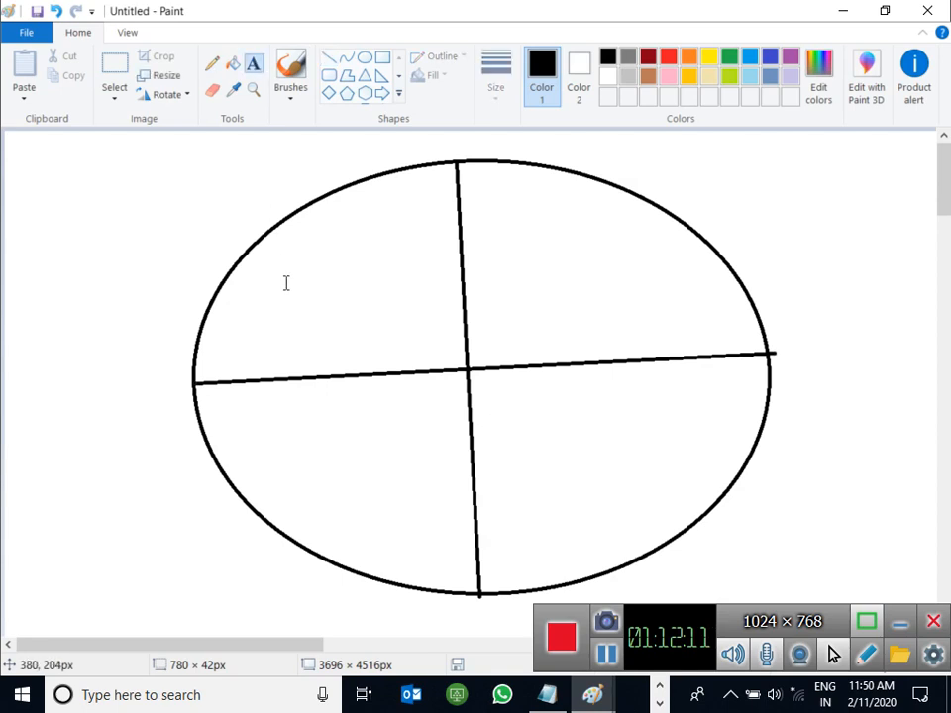
{"action": "left_click", "coordinate": [281, 288]}
{"action": "type", "text": "HR"}
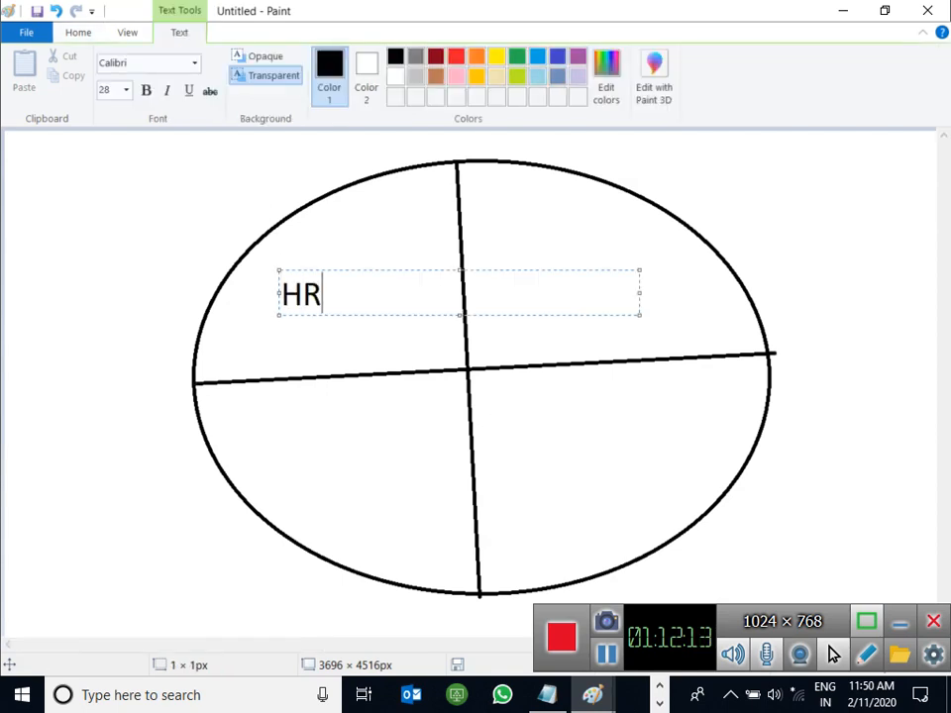
{"action": "left_click", "coordinate": [537, 297]}
{"action": "left_click", "coordinate": [531, 273]}
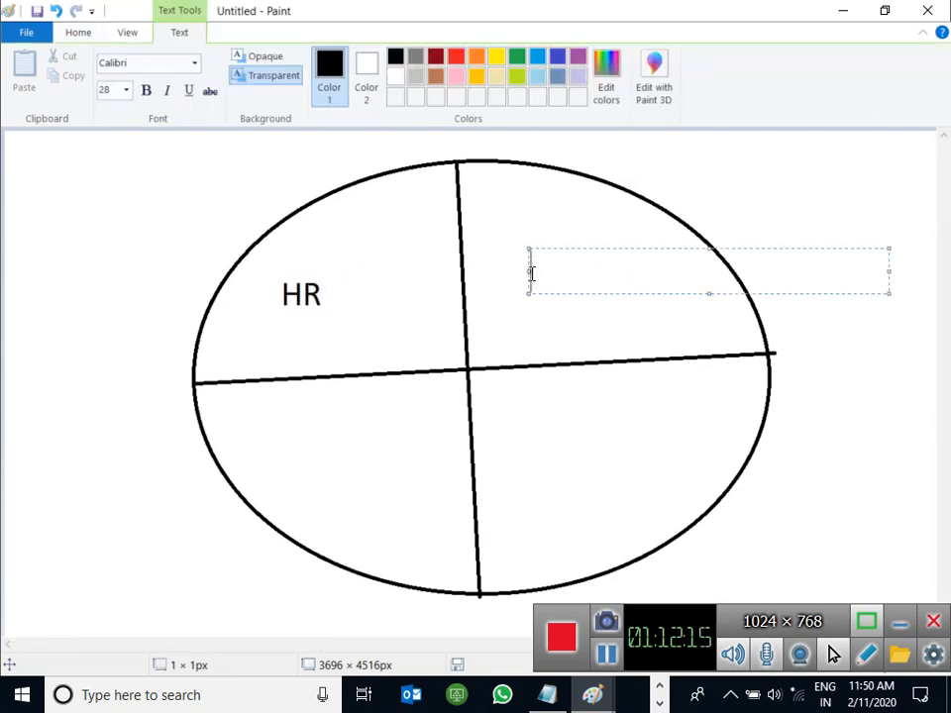
{"action": "type", "text": "IT"}
{"action": "left_click", "coordinate": [295, 460]}
{"action": "left_click", "coordinate": [295, 460]}
{"action": "type", "text": "Fin"}
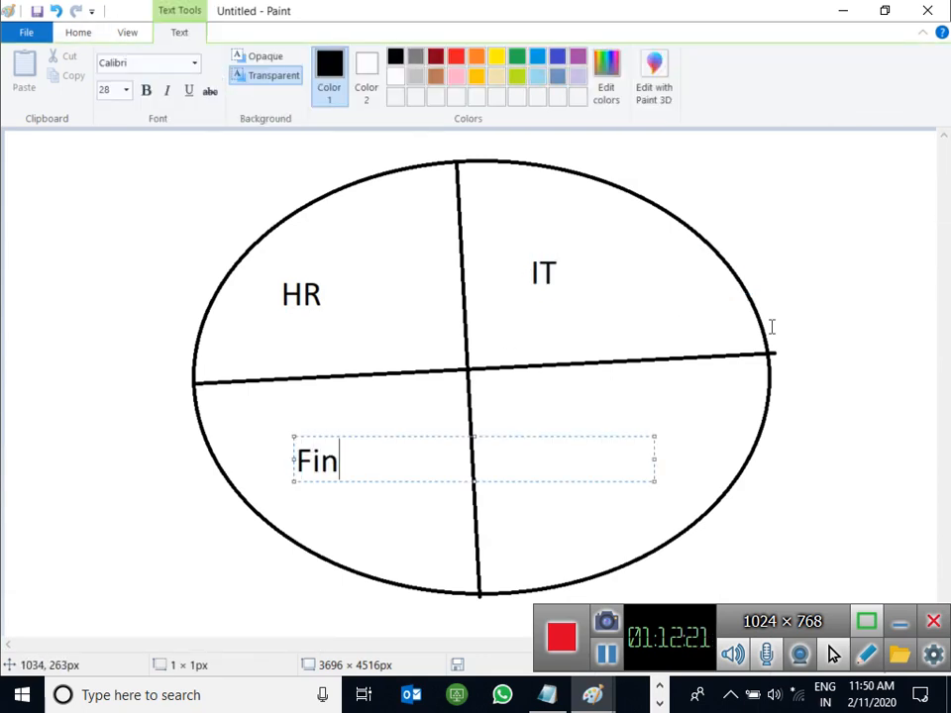
{"action": "left_click", "coordinate": [713, 420]}
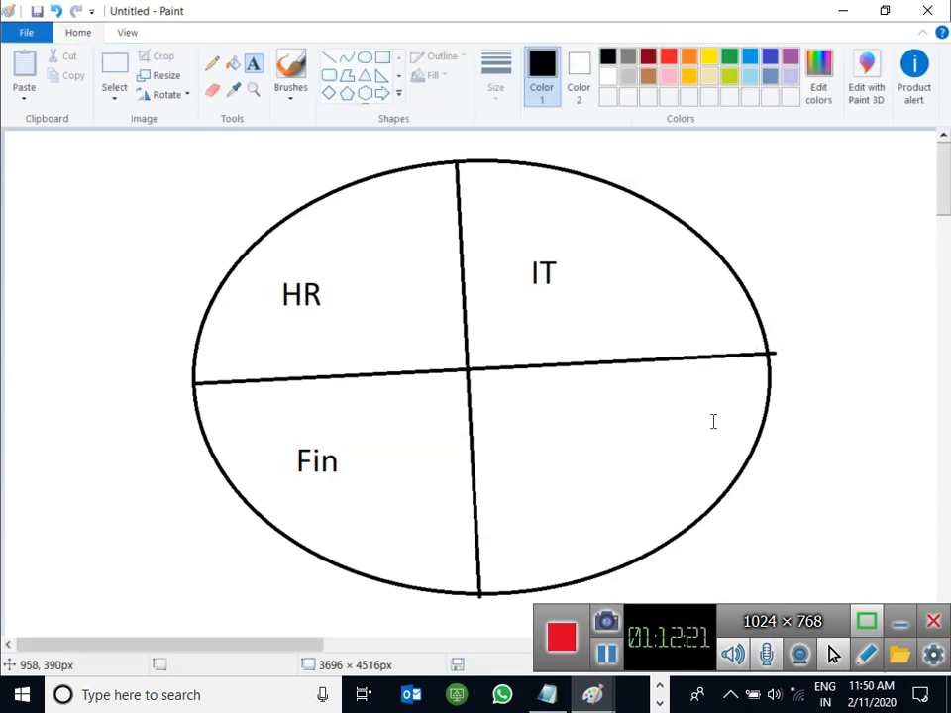
{"action": "left_click", "coordinate": [543, 454]}
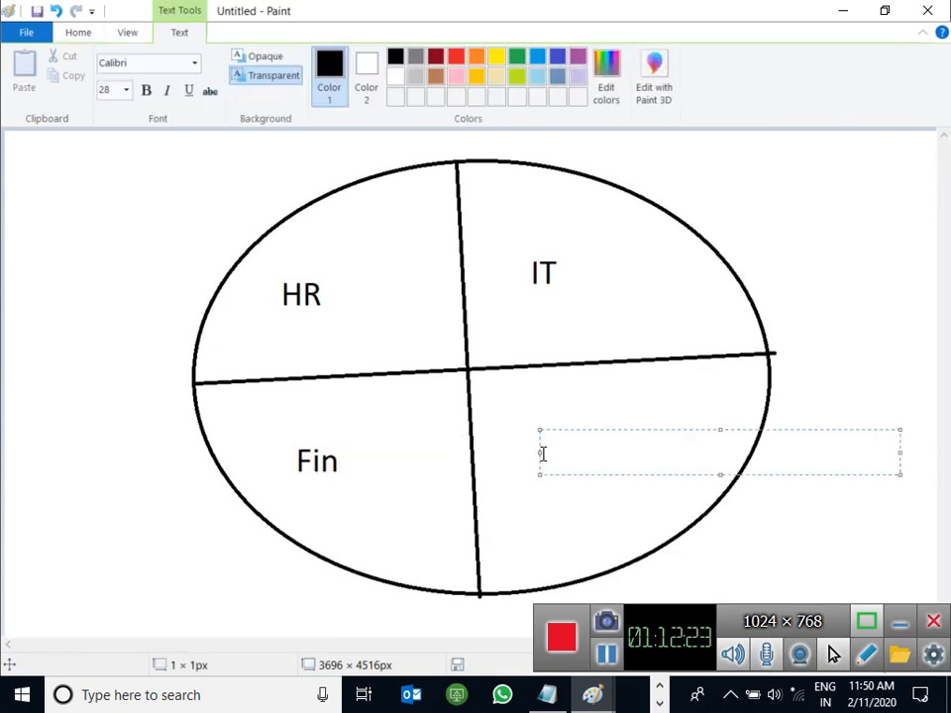
{"action": "type", "text": "Mkt"}
{"action": "left_click", "coordinate": [751, 214]}
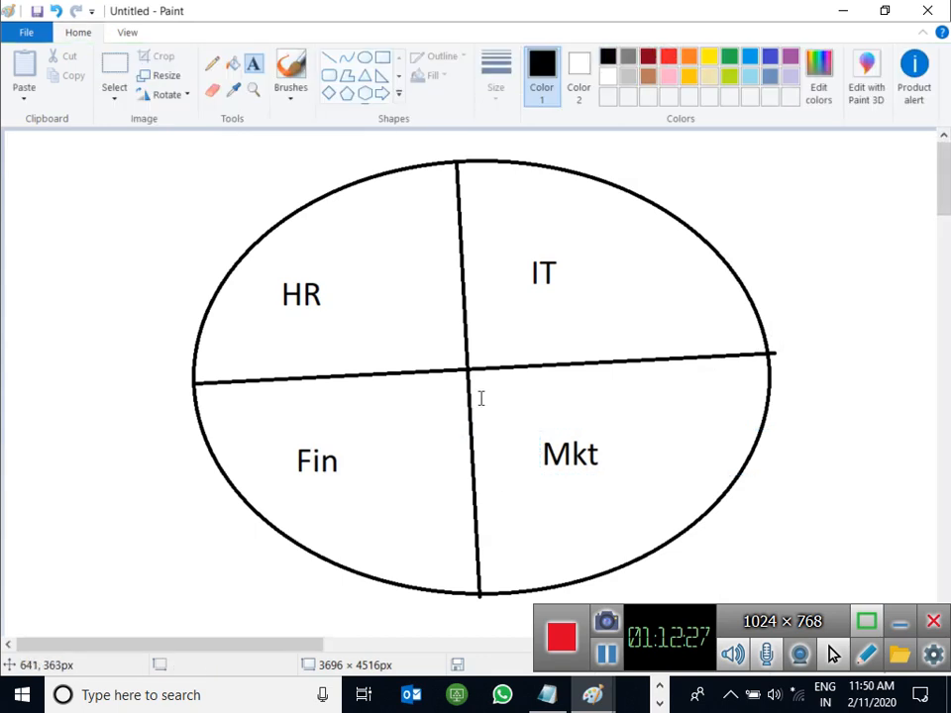
Step: Split the Mkt section with a diagonal line and label the new slice 'Higher Man'
{"action": "left_click", "coordinate": [328, 57]}
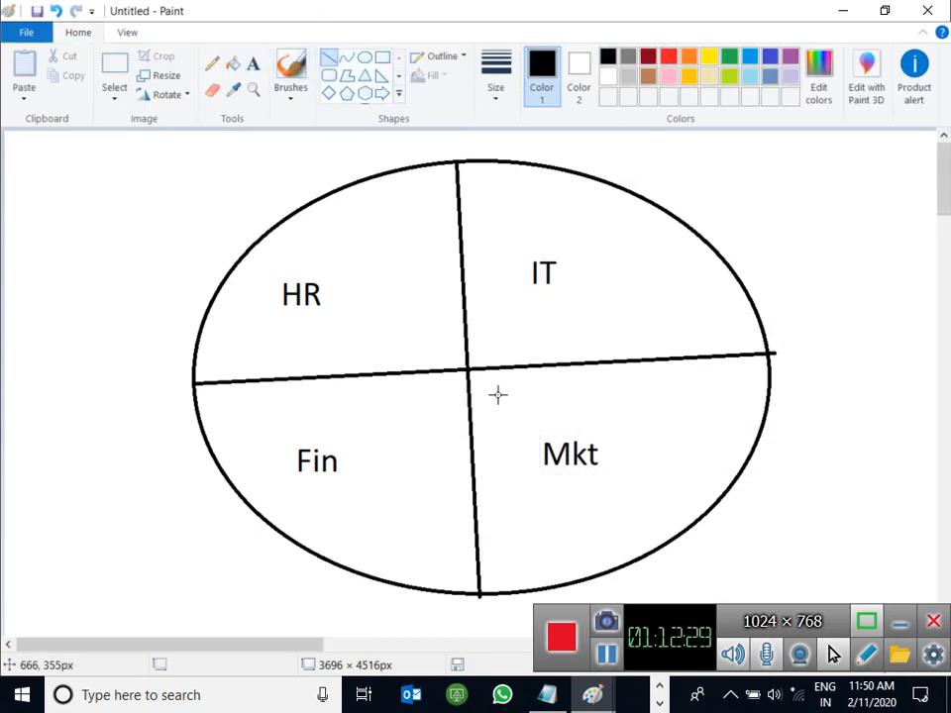
{"action": "mouse_move", "coordinate": [467, 368]}
{"action": "left_mouse_down"}
{"action": "mouse_move", "coordinate": [611, 435]}
{"action": "mouse_move", "coordinate": [707, 507]}
{"action": "left_mouse_up"}
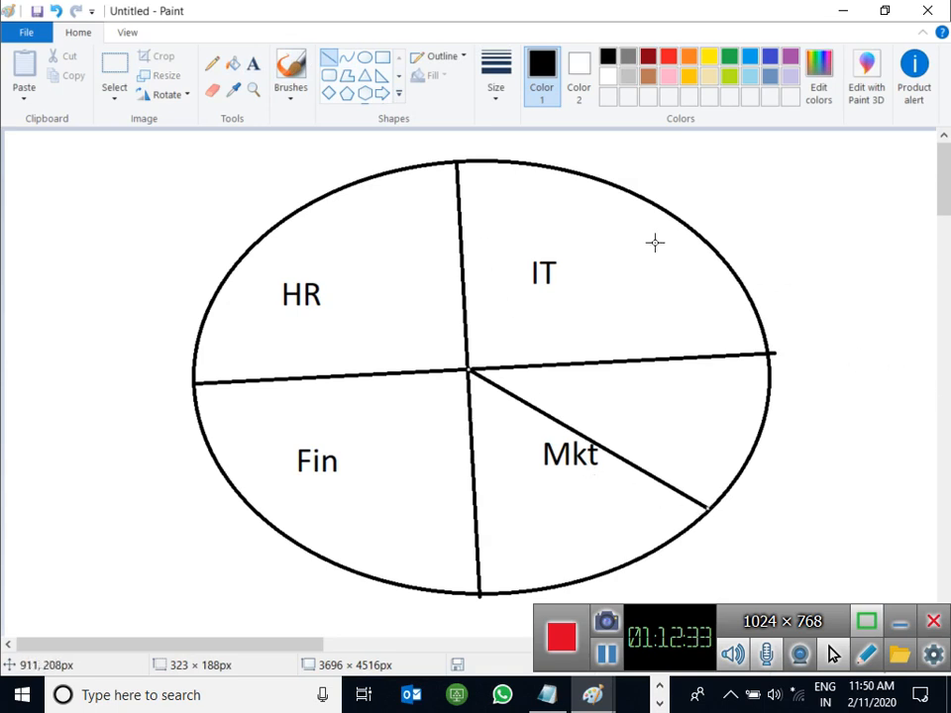
{"action": "left_click", "coordinate": [253, 64]}
{"action": "left_click", "coordinate": [615, 398]}
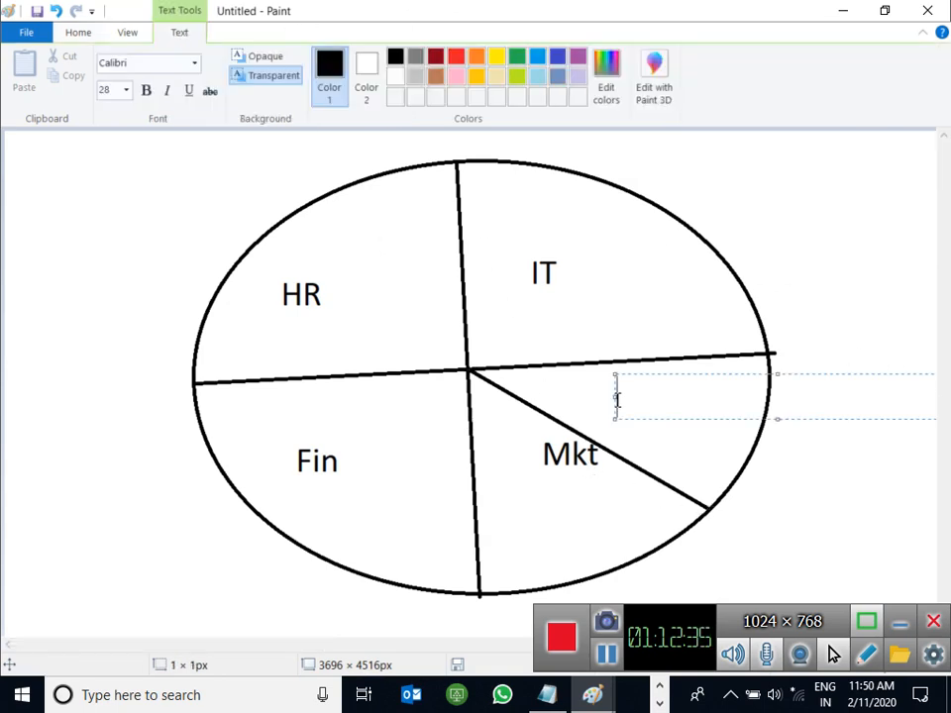
{"action": "type", "text": "Higher"}
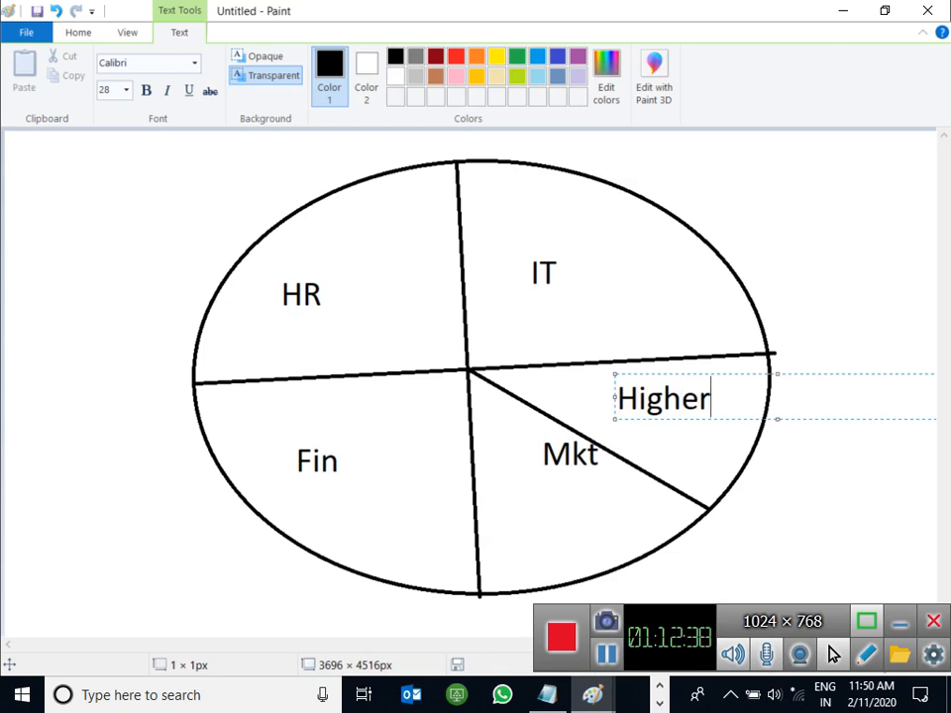
{"action": "key", "text": "Return"}
{"action": "type", "text": "Man"}
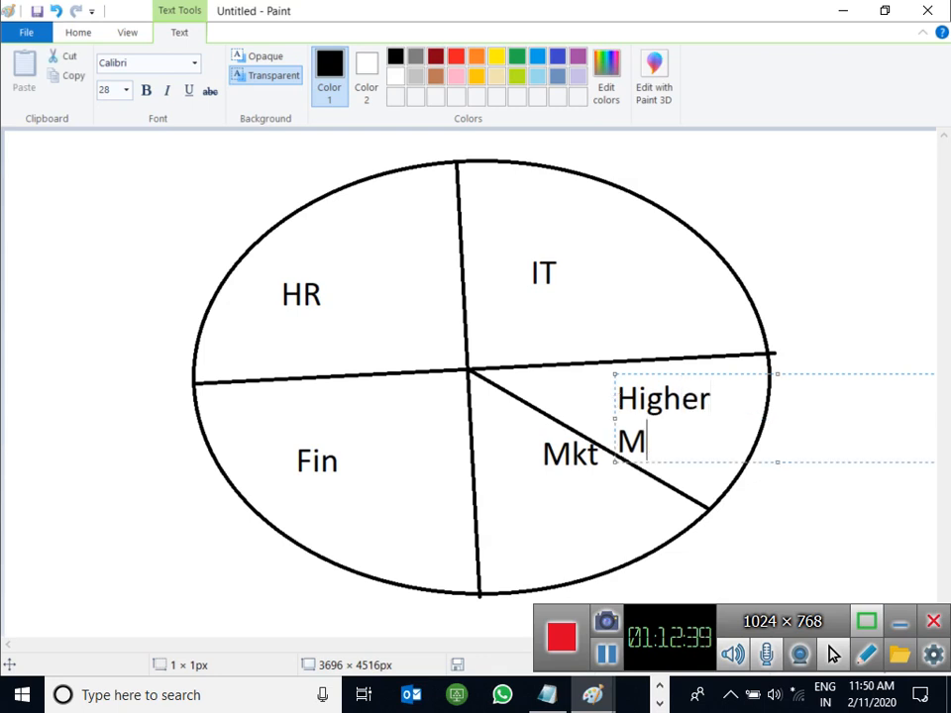
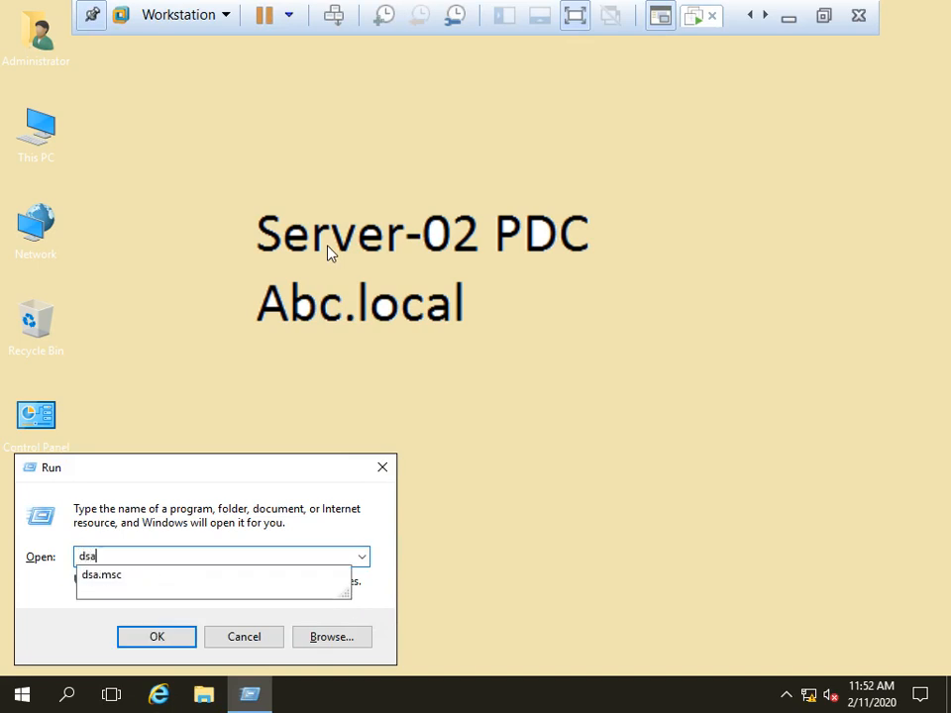
Step: Launch Active Directory Users and Computers with dsa.msc
{"action": "type", "text": "a"}
{"action": "key", "text": "Down"}
{"action": "key", "text": "Return"}
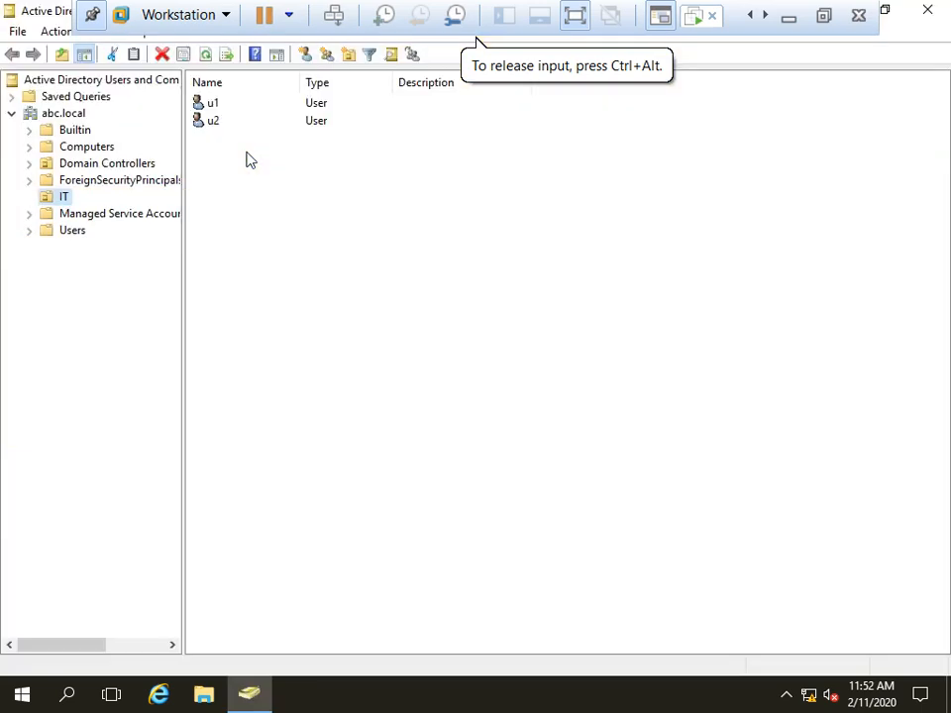
Step: Create the organizational unit Higher-Management under abc.local and open it
{"action": "right_click", "coordinate": [62, 117]}
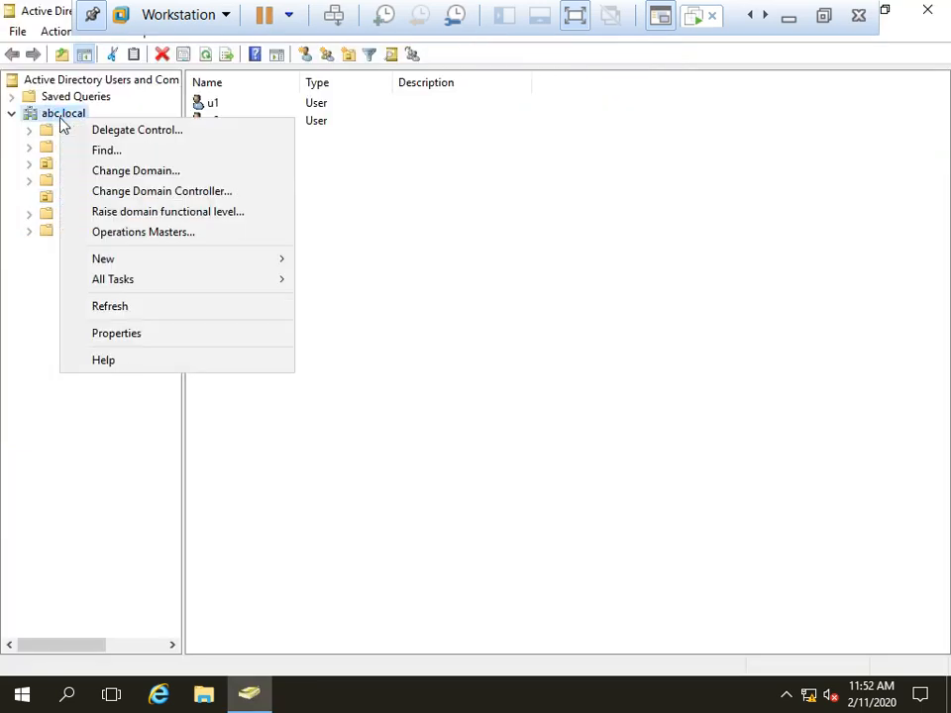
{"action": "mouse_move", "coordinate": [132, 264]}
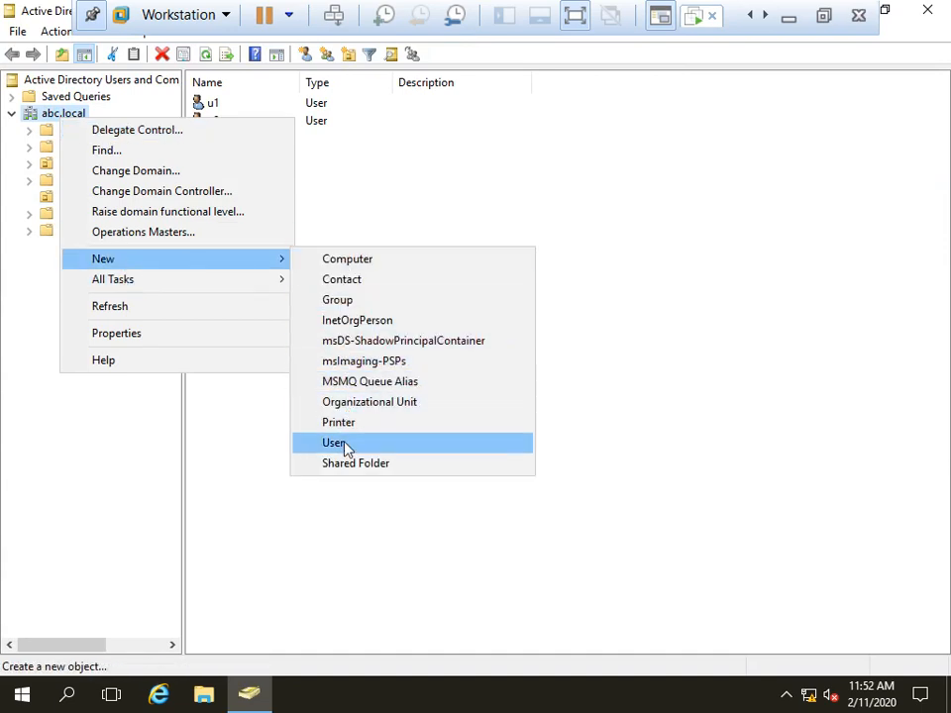
{"action": "left_click", "coordinate": [351, 402]}
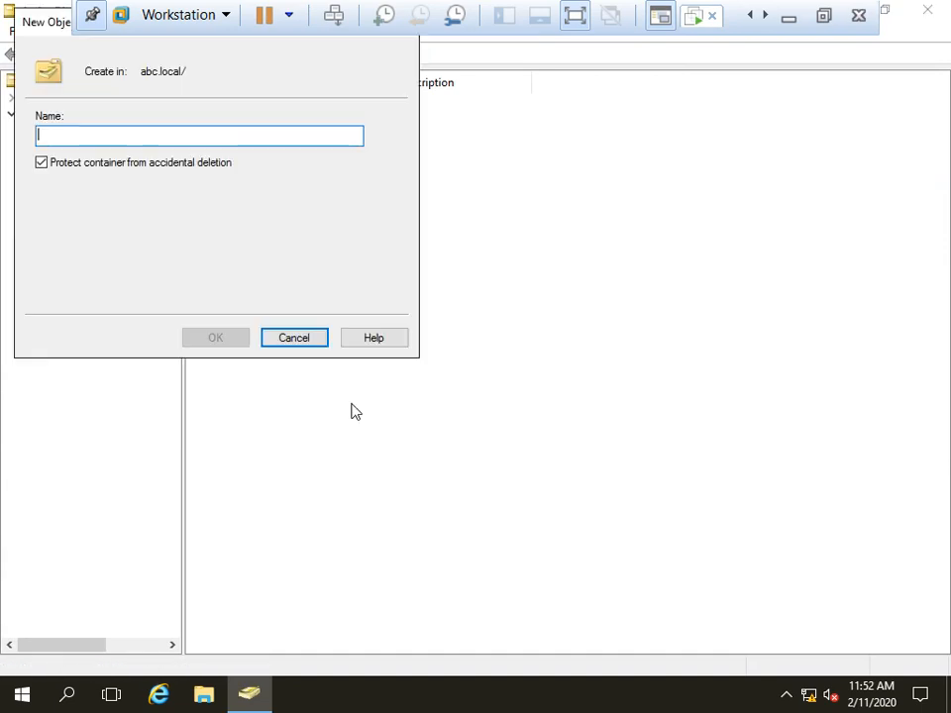
{"action": "type", "text": "Higher-management"}
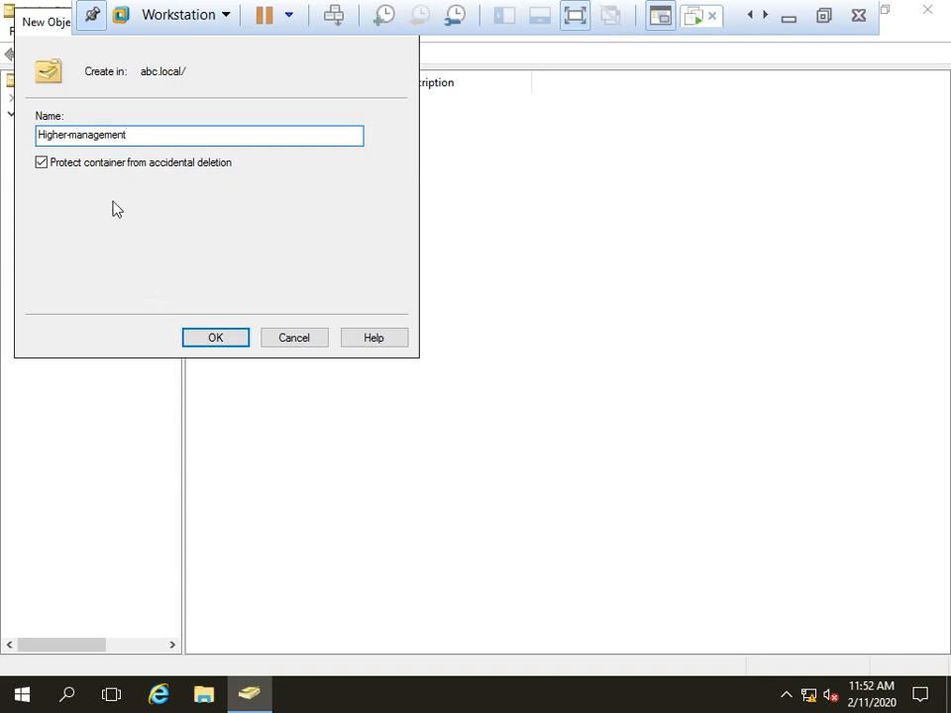
{"action": "left_click", "coordinate": [77, 134]}
{"action": "key", "text": "BackSpace"}
{"action": "type", "text": "M"}
{"action": "left_click", "coordinate": [214, 337]}
{"action": "left_click", "coordinate": [83, 248]}
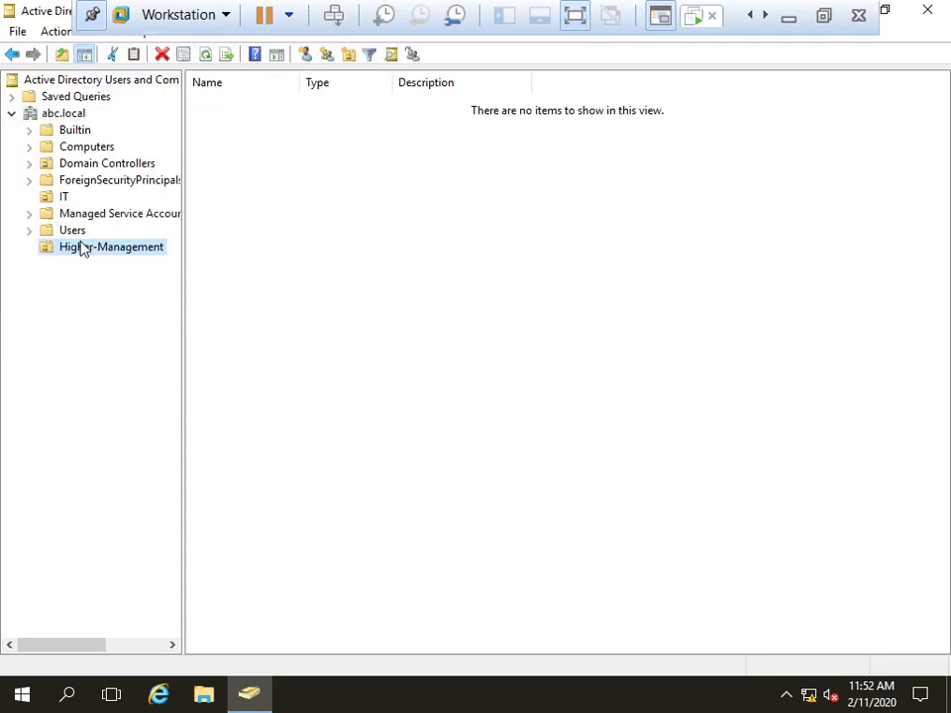
Step: Move users u3 and u4 from the Users container into Higher-Management, then verify they appear there
{"action": "left_click", "coordinate": [69, 231]}
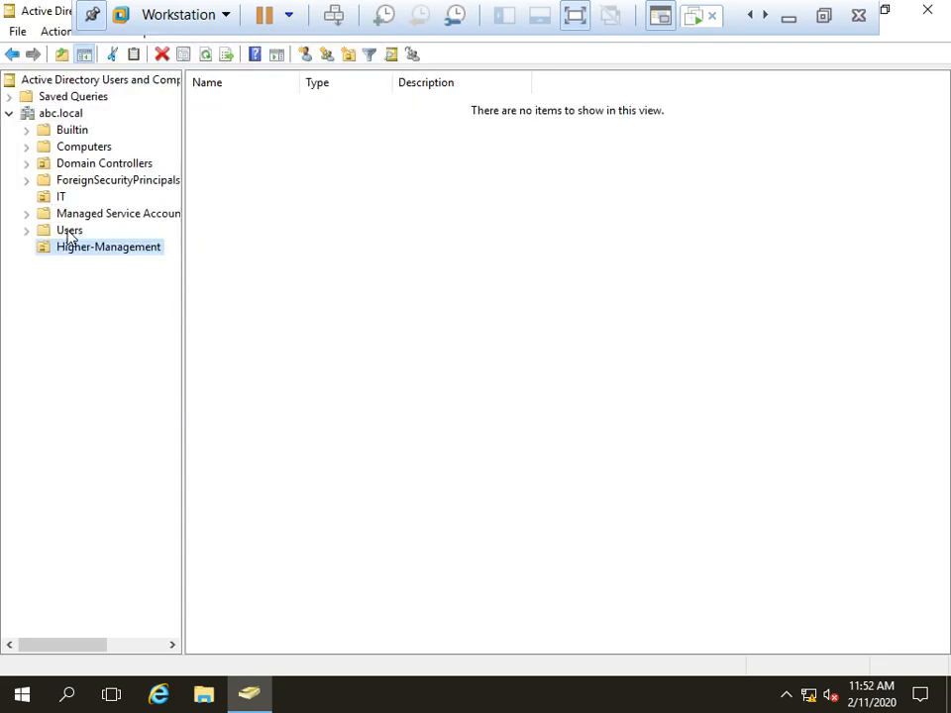
{"action": "left_click", "coordinate": [62, 226]}
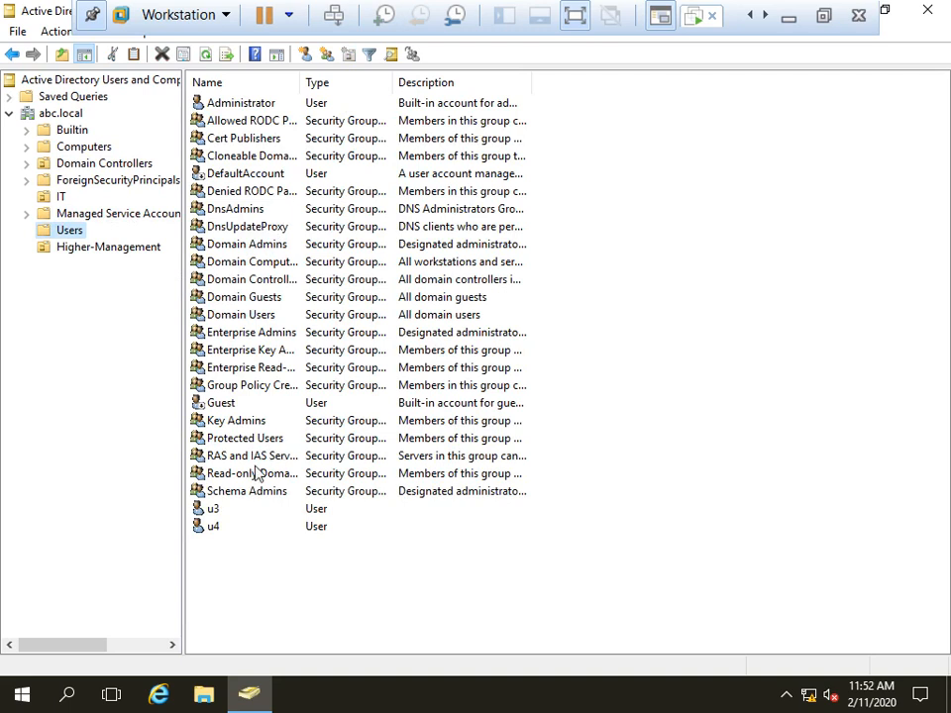
{"action": "left_click", "coordinate": [215, 511]}
{"action": "left_click", "coordinate": [214, 527], "text": "shift"}
{"action": "right_click", "coordinate": [226, 510]}
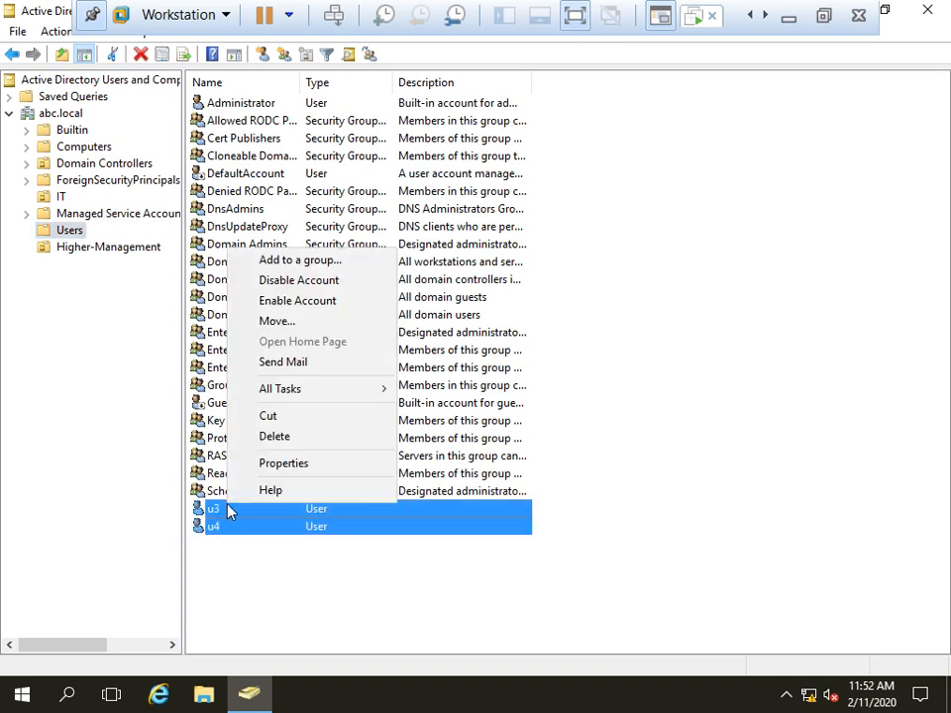
{"action": "left_click", "coordinate": [279, 323]}
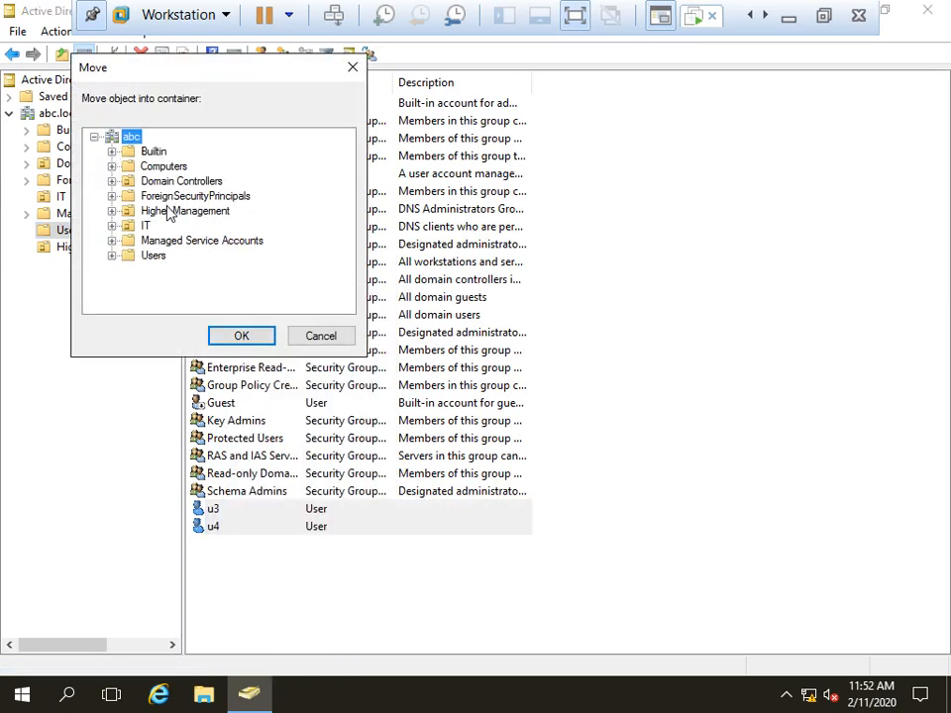
{"action": "left_click", "coordinate": [168, 211]}
{"action": "left_click", "coordinate": [241, 336]}
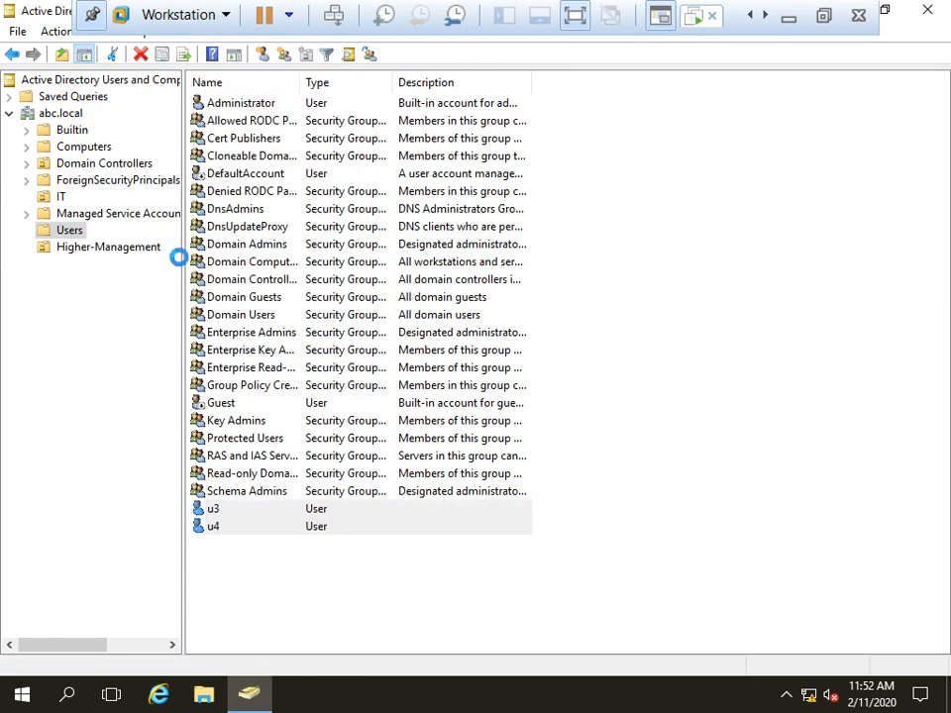
{"action": "left_click", "coordinate": [61, 198]}
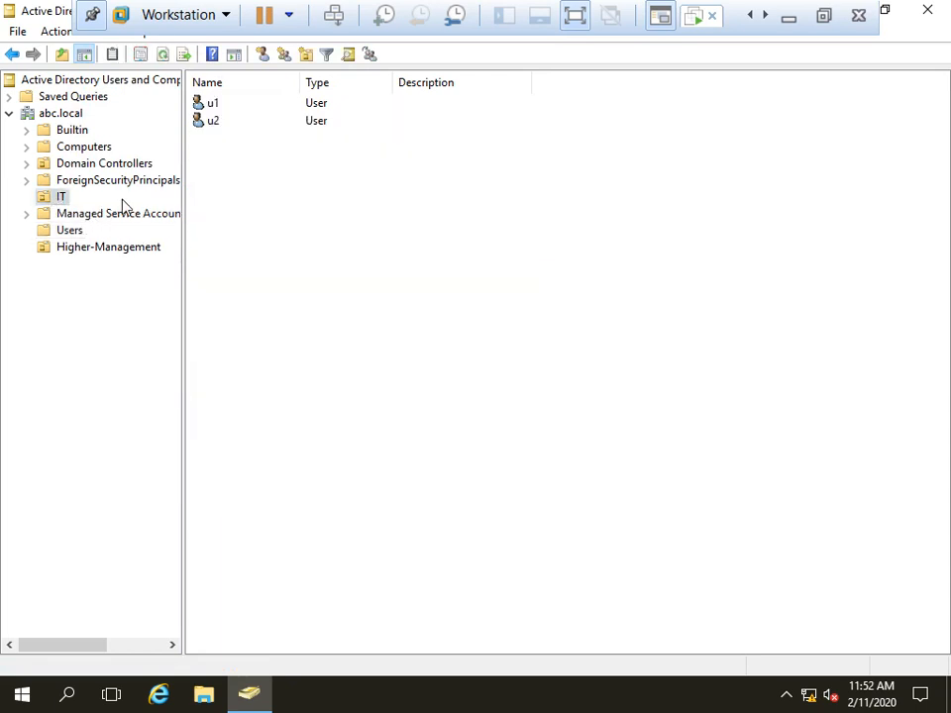
{"action": "left_click", "coordinate": [64, 249]}
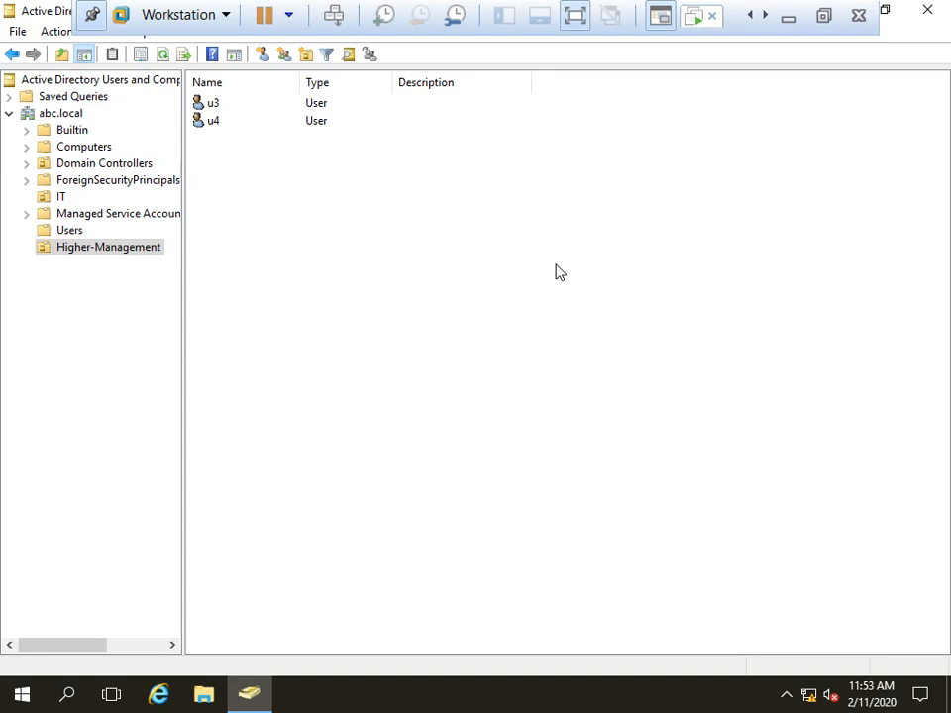
Step: Close Active Directory Users and Computers, refresh the guest desktop, and launch Server Manager
{"action": "left_click", "coordinate": [928, 11]}
{"action": "right_click", "coordinate": [462, 245]}
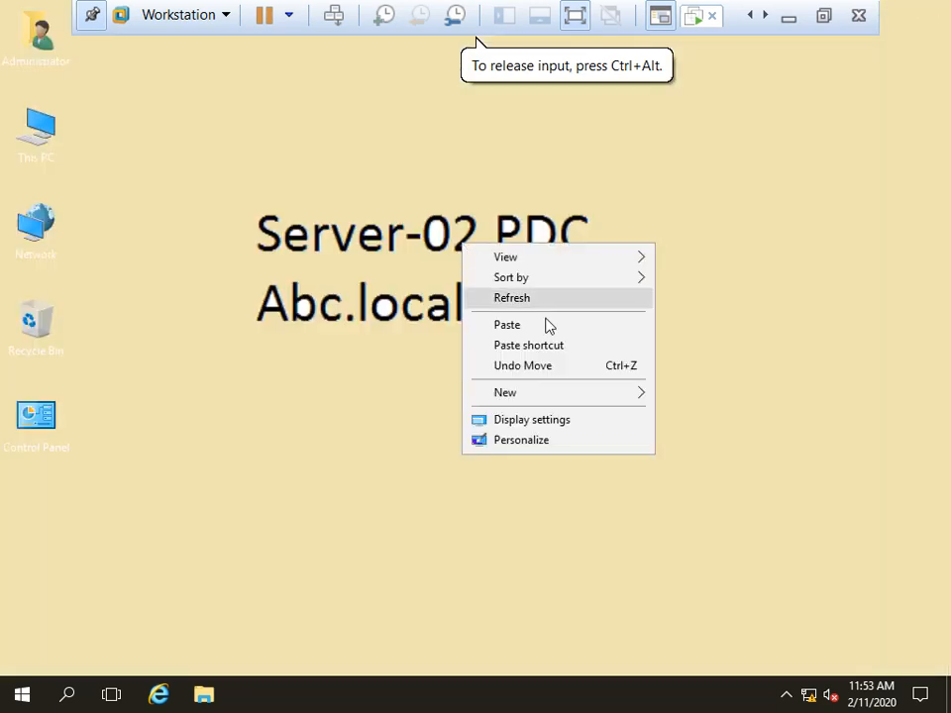
{"action": "left_click", "coordinate": [500, 293]}
{"action": "right_click", "coordinate": [492, 275]}
{"action": "left_click", "coordinate": [570, 334]}
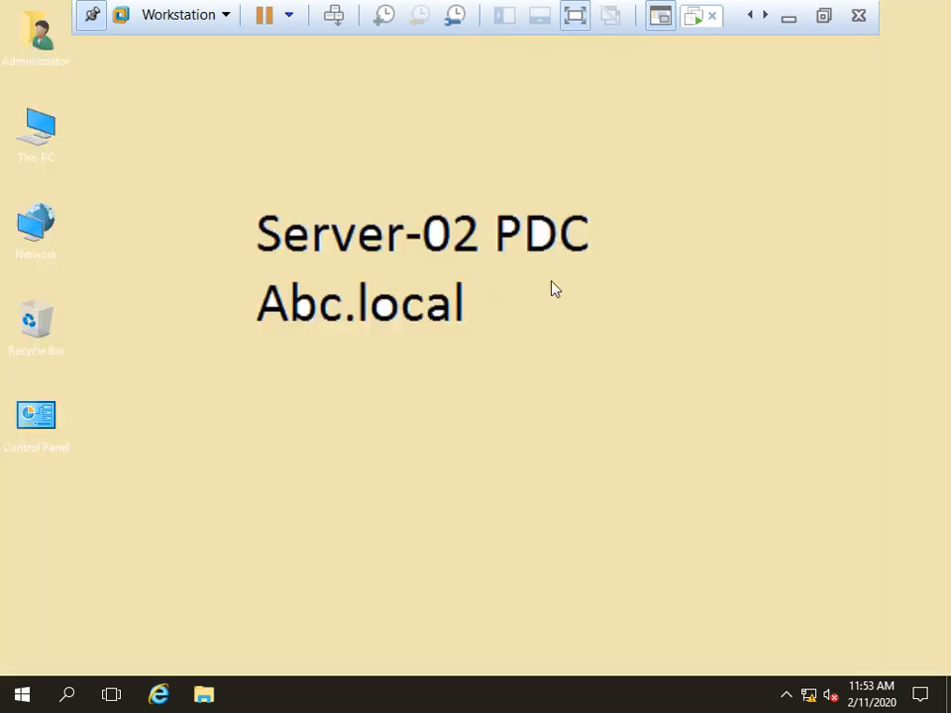
{"action": "right_click", "coordinate": [551, 281]}
{"action": "left_click", "coordinate": [610, 339]}
{"action": "left_click", "coordinate": [10, 699]}
{"action": "left_click", "coordinate": [338, 204]}
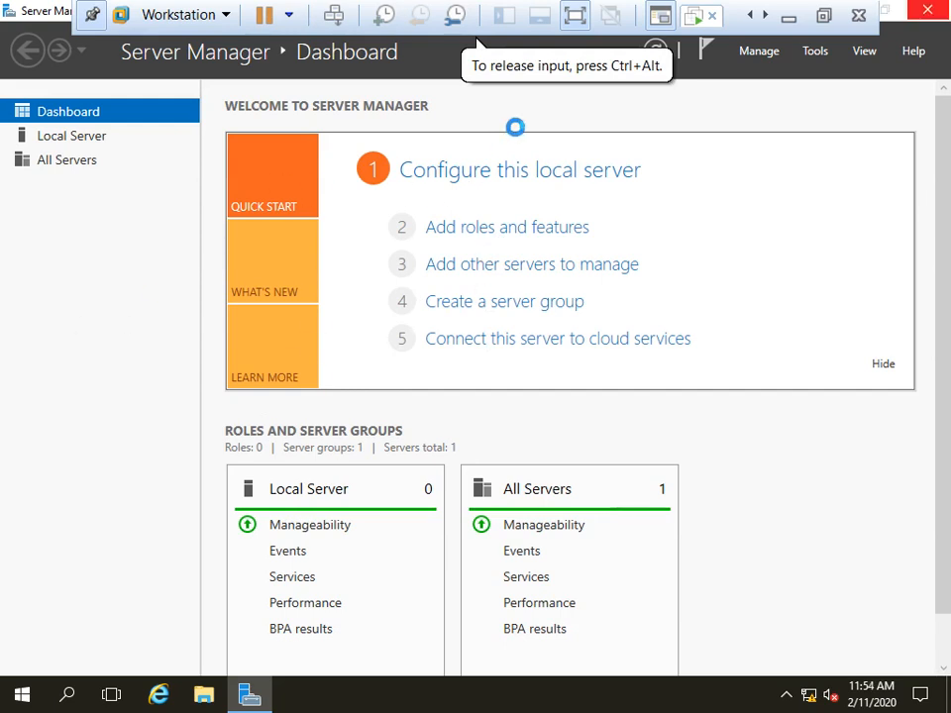
Step: Minimise the virtual machine, start mspaint on the host, and maximise the blank Paint window
{"action": "left_click", "coordinate": [788, 20]}
{"action": "key", "text": "super+r"}
{"action": "key", "text": "Return"}
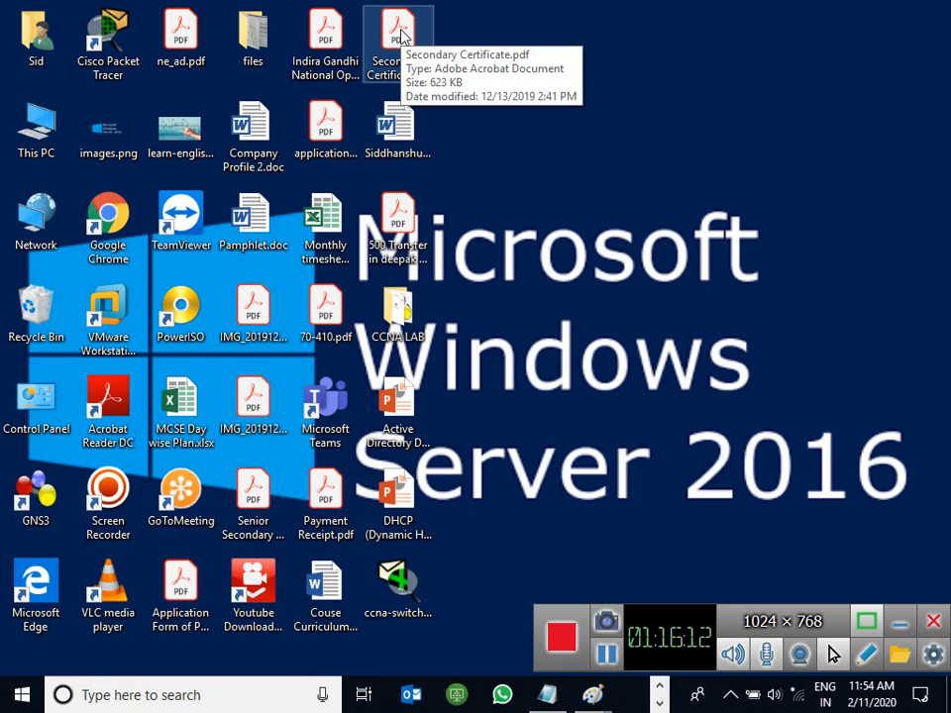
{"action": "right_click", "coordinate": [548, 177]}
{"action": "left_click", "coordinate": [600, 224]}
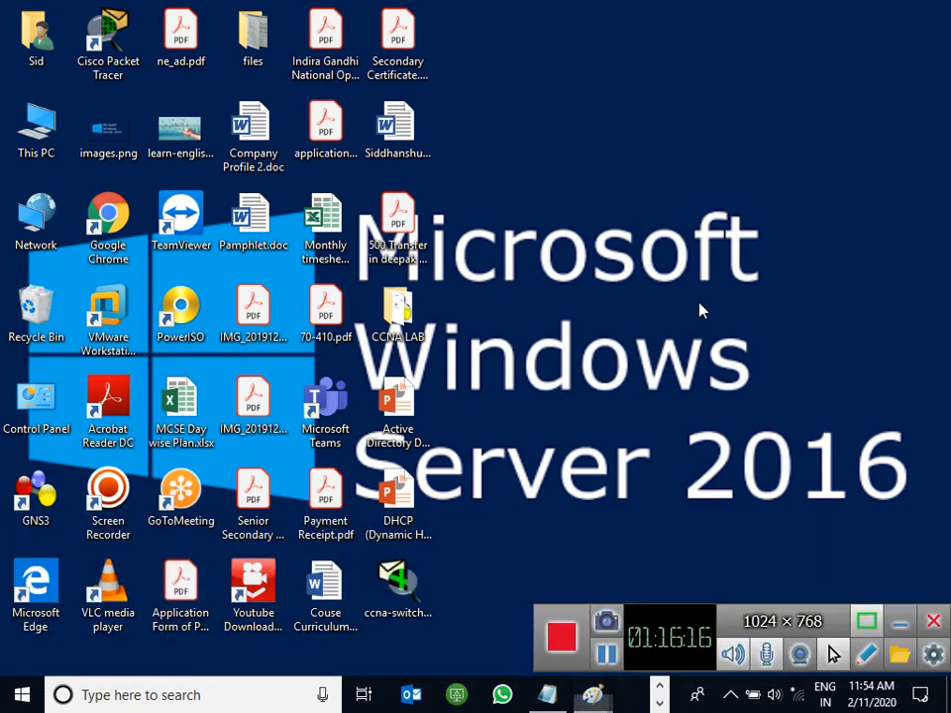
{"action": "right_click", "coordinate": [492, 168]}
{"action": "left_click", "coordinate": [569, 217]}
{"action": "left_click", "coordinate": [594, 695]}
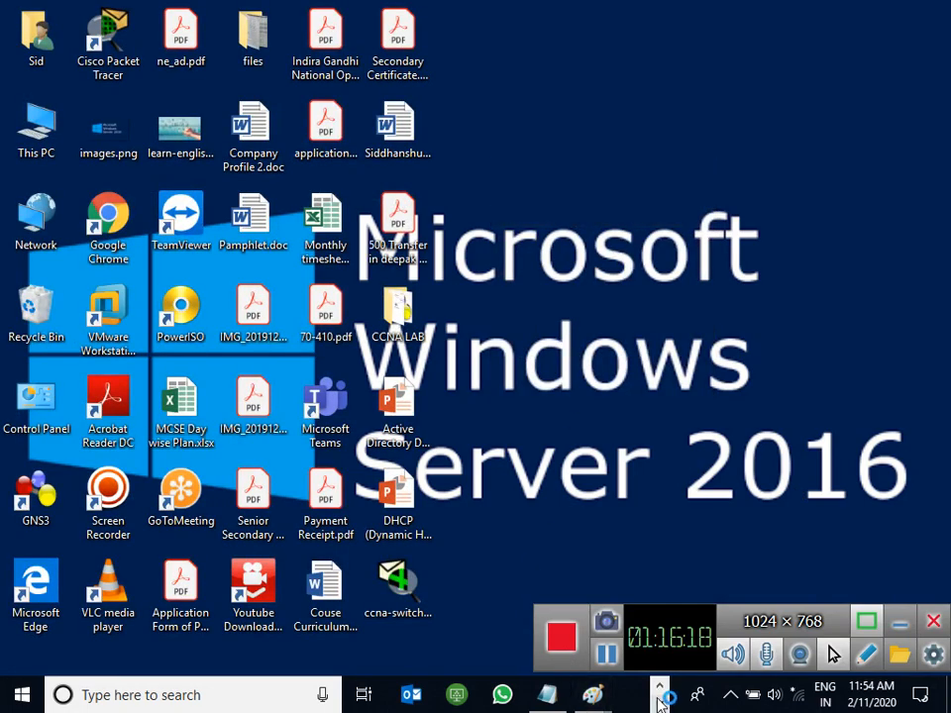
{"action": "double_click", "coordinate": [312, 24]}
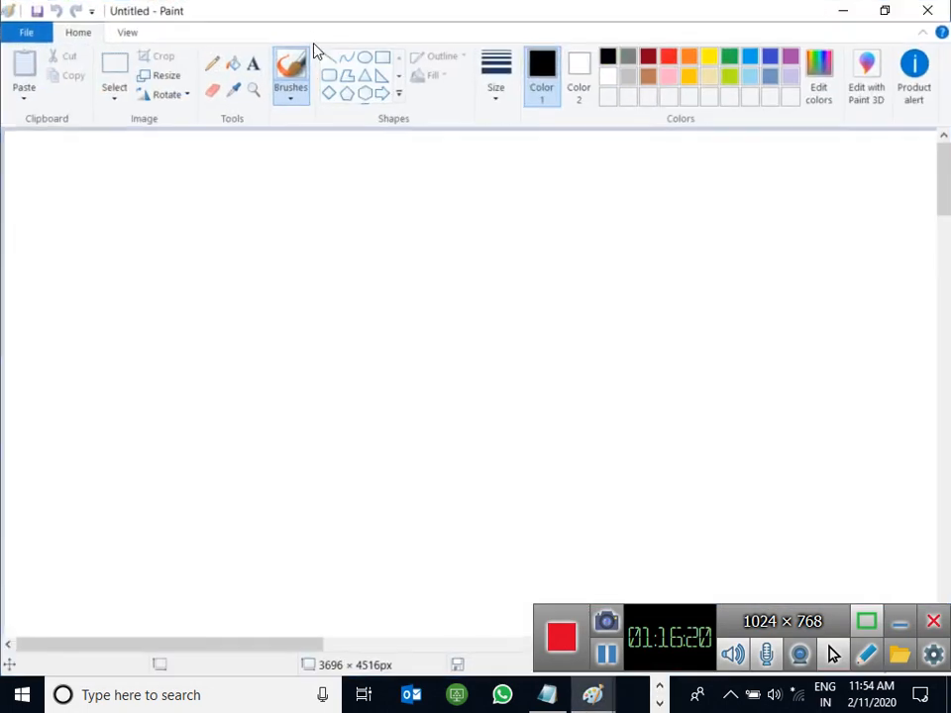
Step: Draw a rectangle near the canvas centre containing three text lines: DC, Server-02, Abc.local
{"action": "left_click", "coordinate": [382, 57]}
{"action": "left_click_drag", "start_coordinate": [354, 164], "coordinate": [523, 358]}
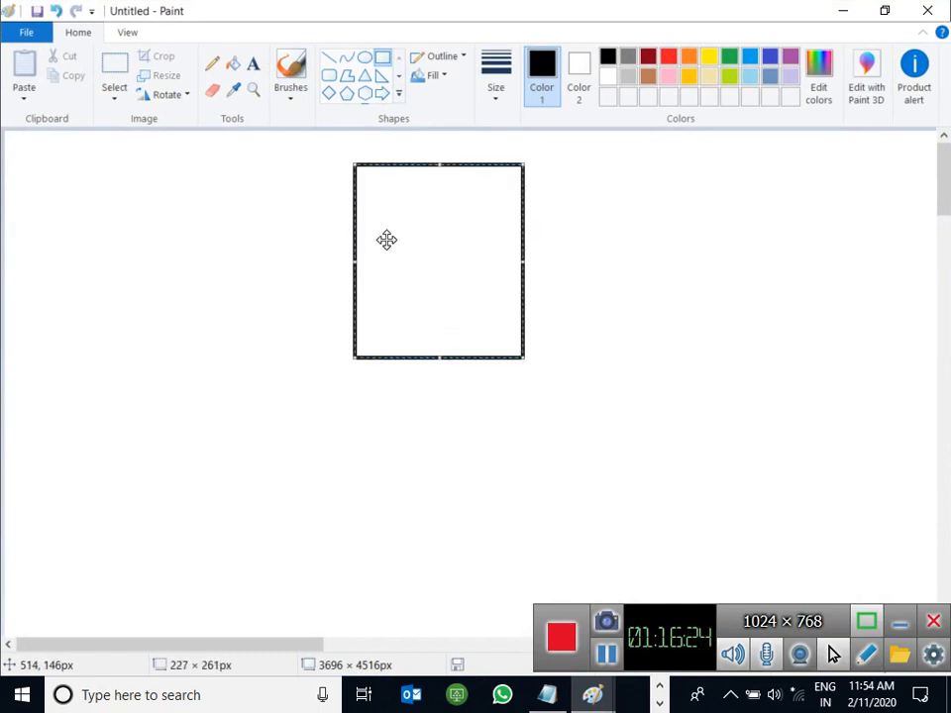
{"action": "left_click", "coordinate": [254, 64]}
{"action": "left_click", "coordinate": [375, 228]}
{"action": "type", "text": "DC"}
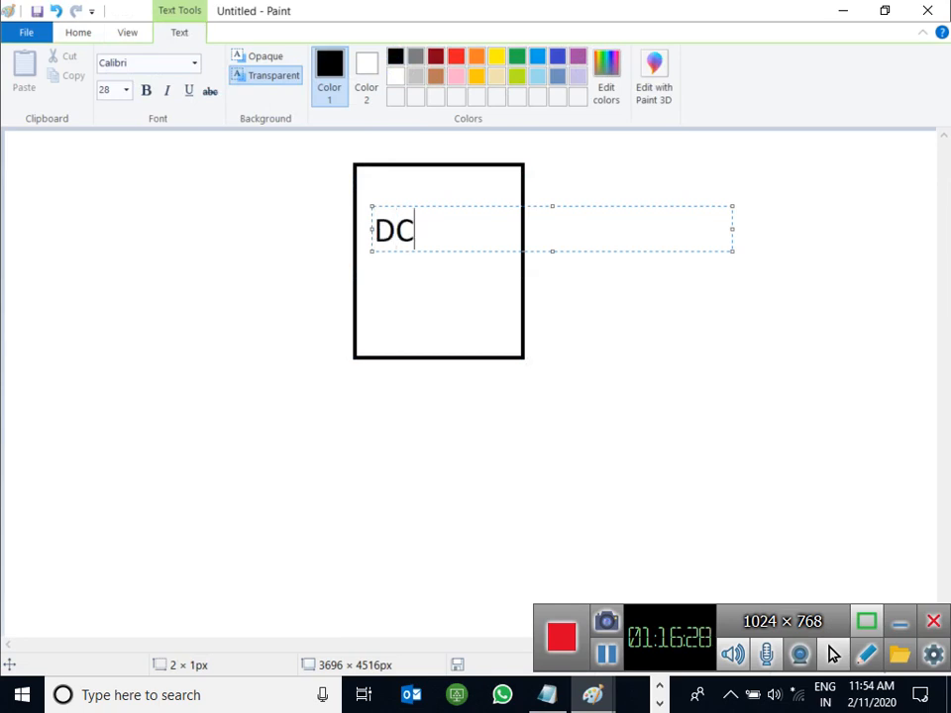
{"action": "key", "text": "Return"}
{"action": "type", "text": "Server-"}
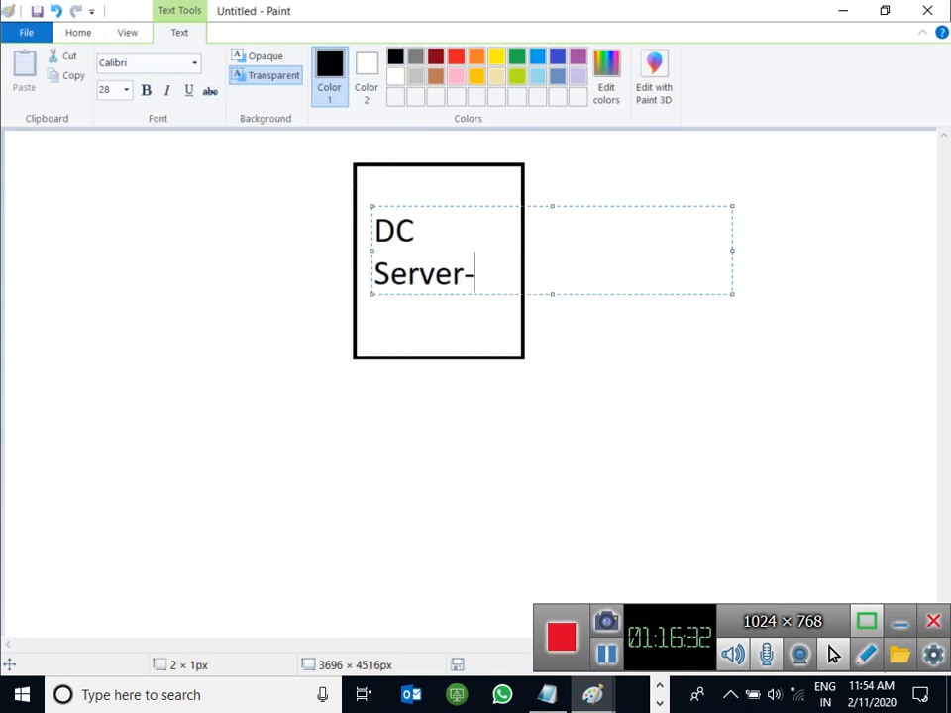
{"action": "type", "text": "02"}
{"action": "key", "text": "Return"}
{"action": "type", "text": "Abc"}
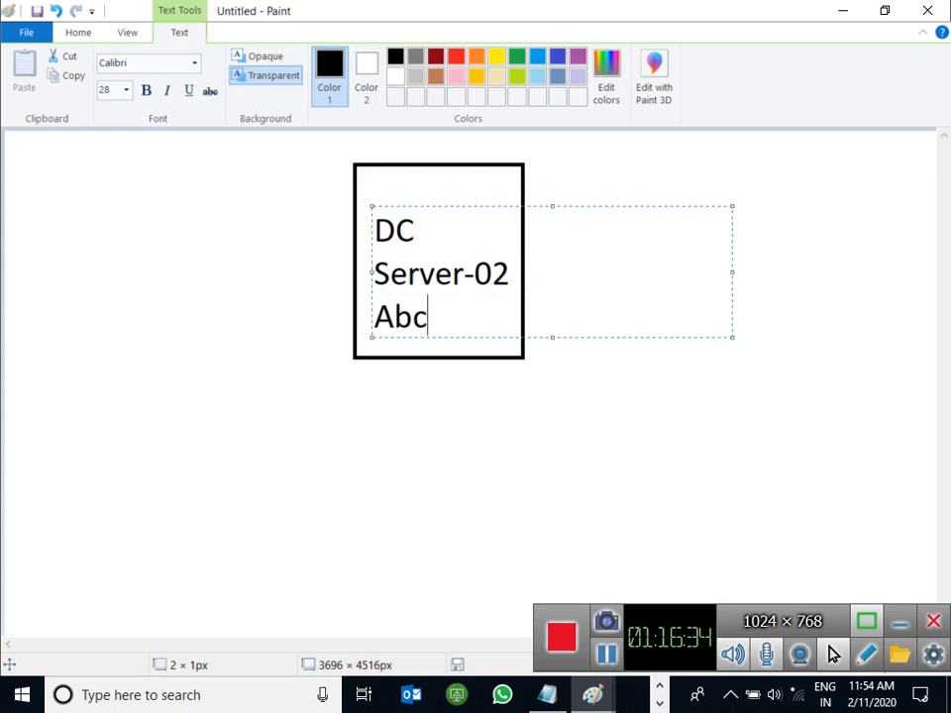
{"action": "type", "text": ".local"}
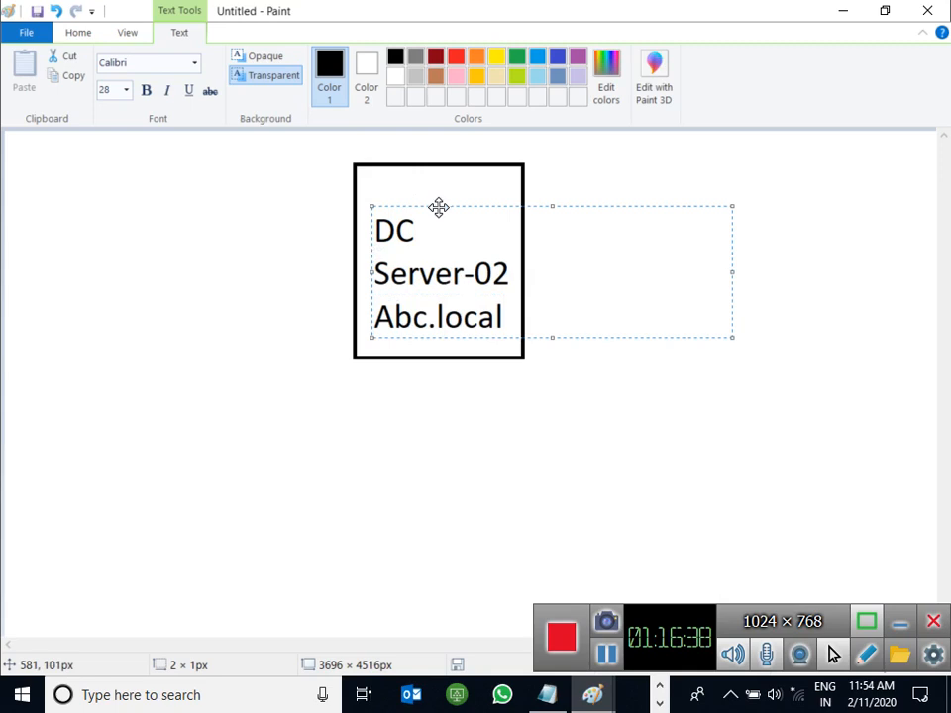
{"action": "left_click_drag", "start_coordinate": [436, 207], "coordinate": [437, 185]}
{"action": "left_click", "coordinate": [363, 439]}
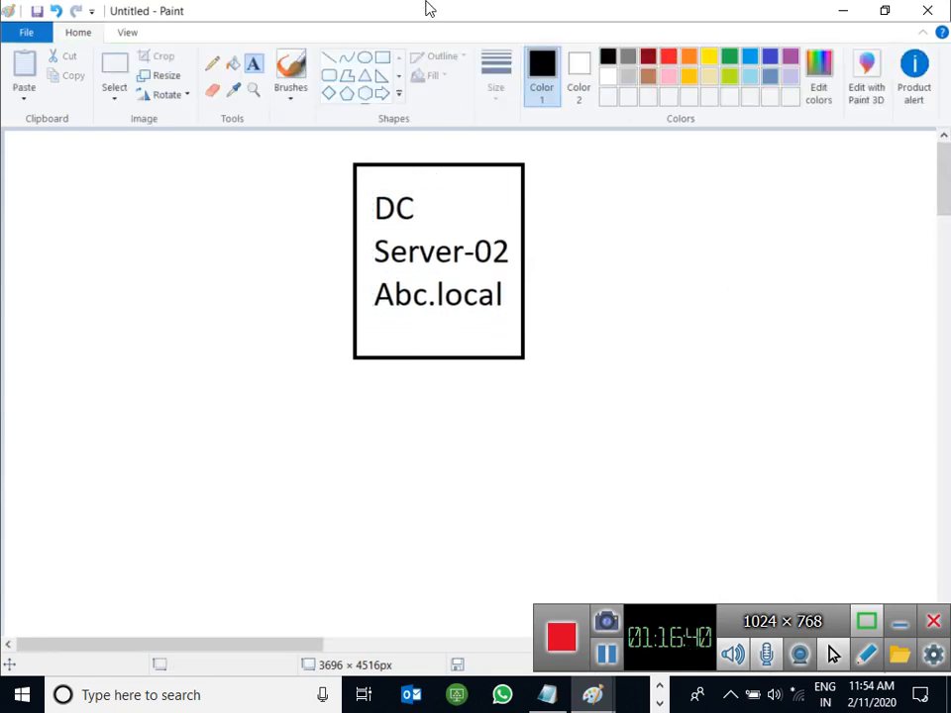
Step: Draw two lines from the box's right side, labelled Canon-01 and Dell-01
{"action": "left_click", "coordinate": [328, 57]}
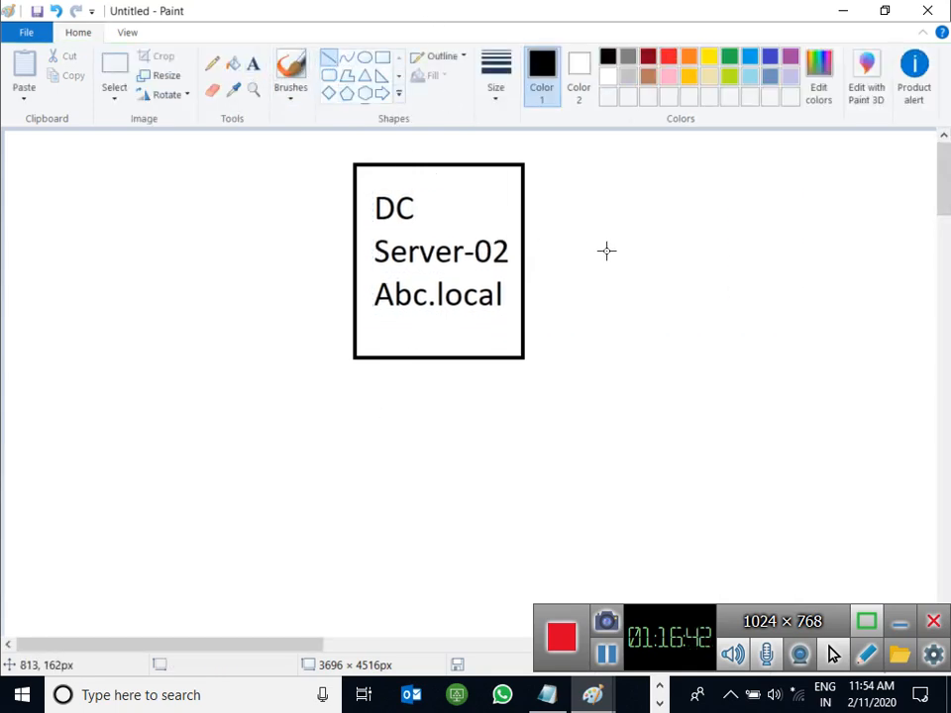
{"action": "left_click_drag", "start_coordinate": [508, 214], "coordinate": [628, 175]}
{"action": "left_click_drag", "start_coordinate": [507, 318], "coordinate": [632, 349]}
{"action": "left_click", "coordinate": [254, 65]}
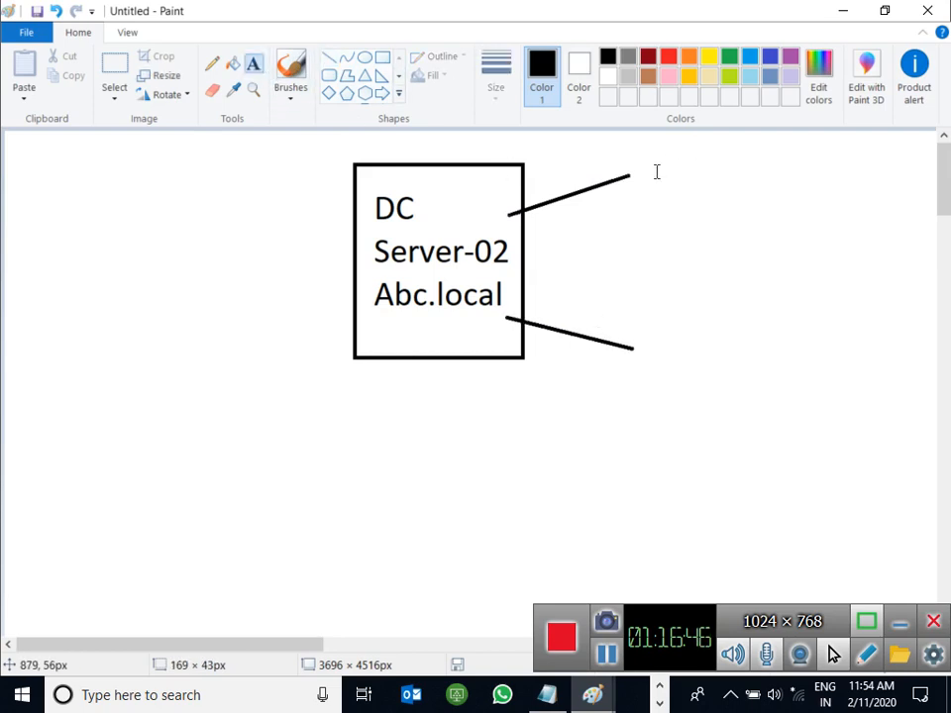
{"action": "left_click", "coordinate": [656, 168]}
{"action": "type", "text": "Cano"}
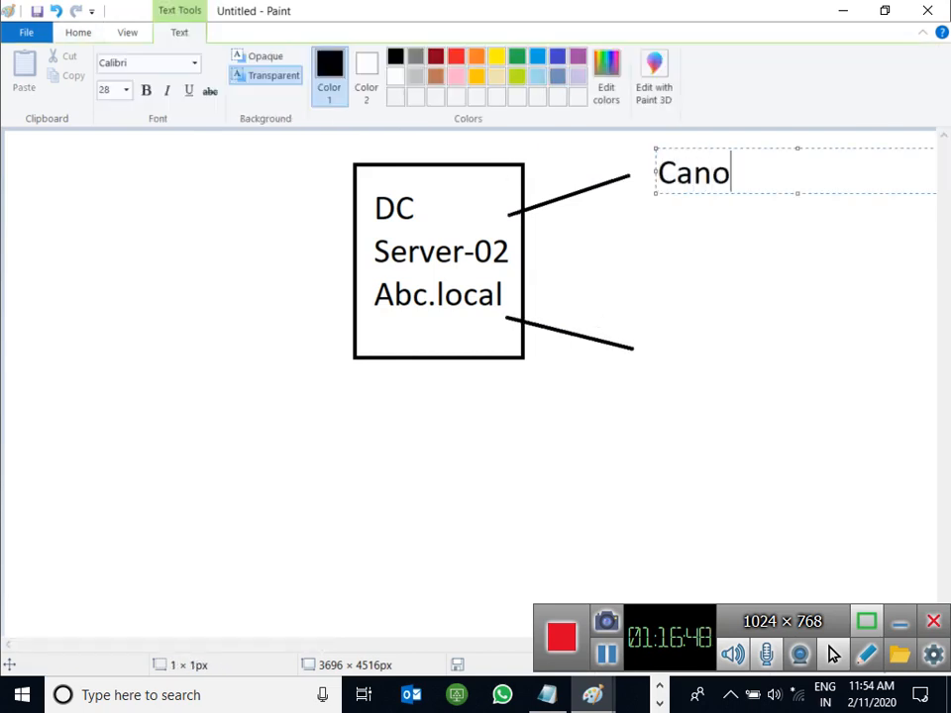
{"action": "type", "text": "n-01"}
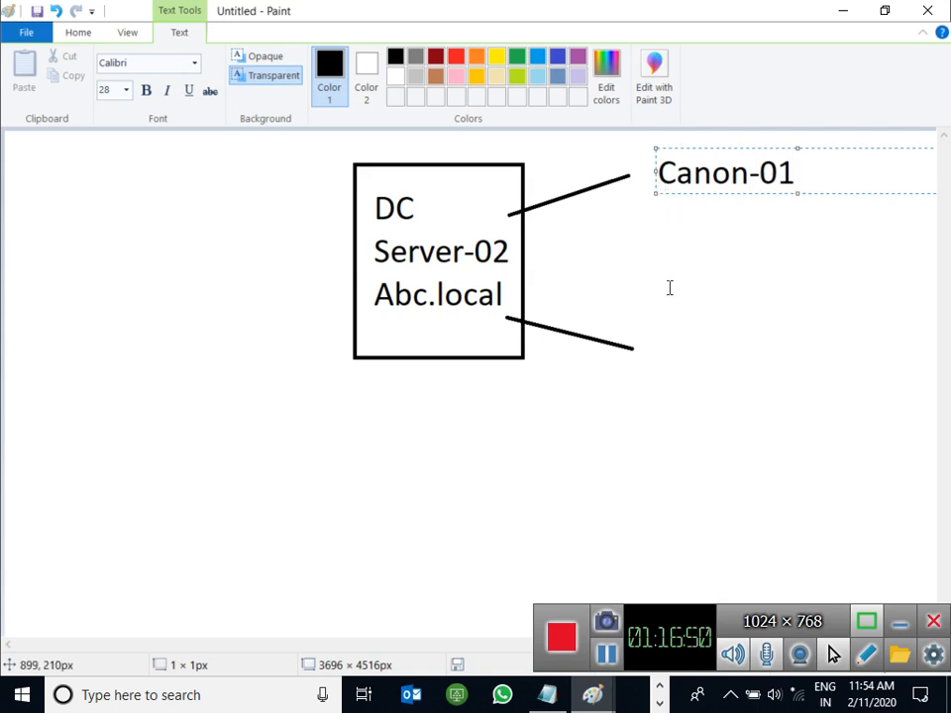
{"action": "left_click", "coordinate": [648, 351]}
{"action": "left_click", "coordinate": [647, 350]}
{"action": "type", "text": "D"}
{"action": "key", "text": "BackSpace"}
{"action": "type", "text": "Dell-01"}
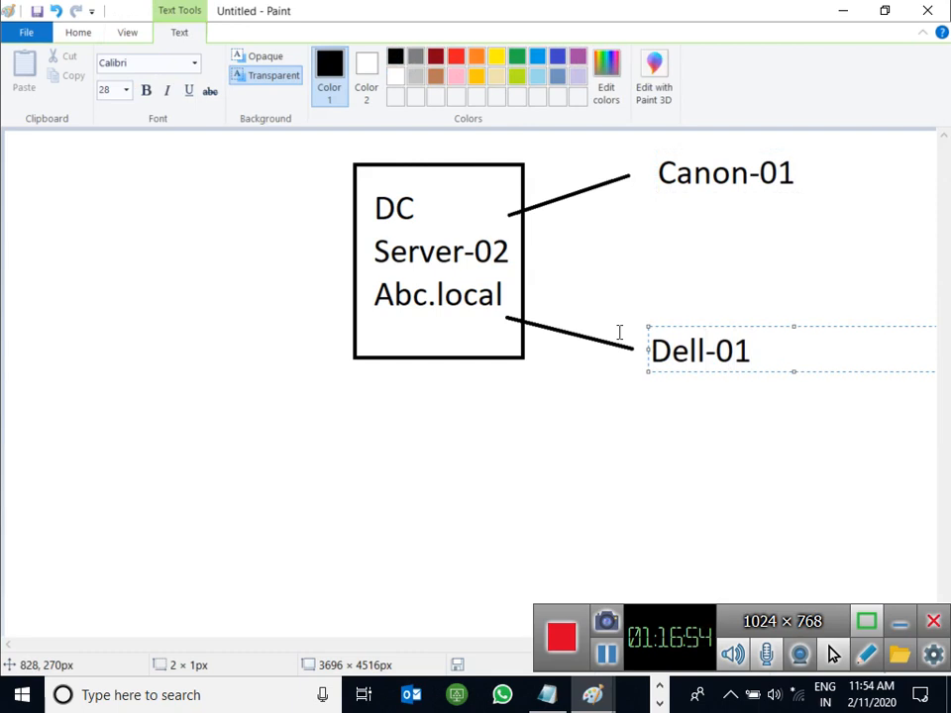
{"action": "left_click", "coordinate": [536, 405]}
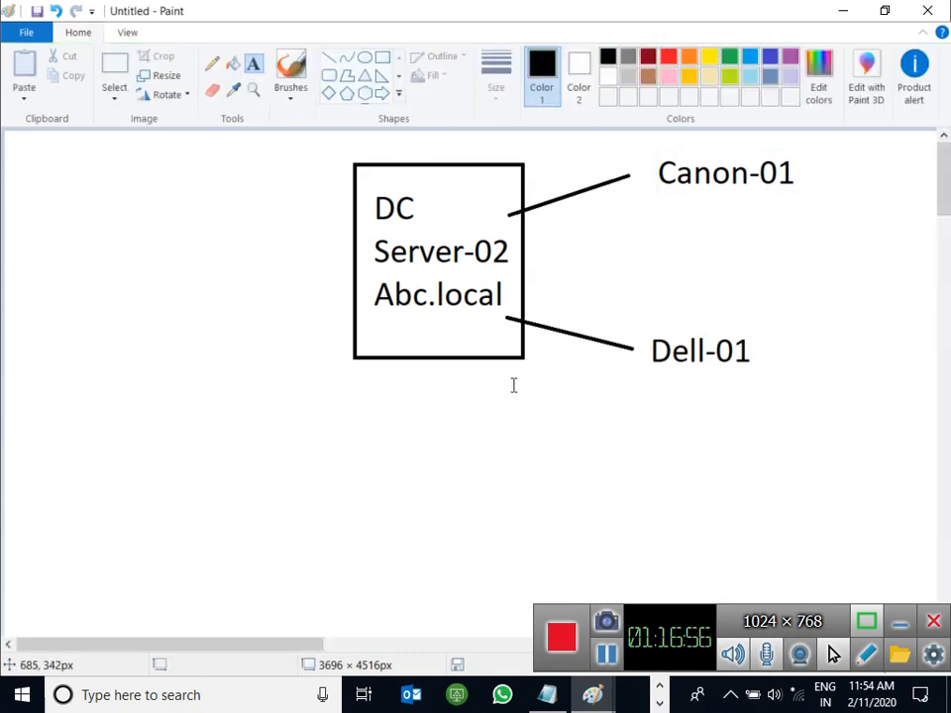
Step: Draw two lines running down-left and down-right from the box's bottom edge
{"action": "left_click", "coordinate": [328, 58]}
{"action": "left_click_drag", "start_coordinate": [374, 340], "coordinate": [275, 421]}
{"action": "left_click_drag", "start_coordinate": [475, 346], "coordinate": [592, 428]}
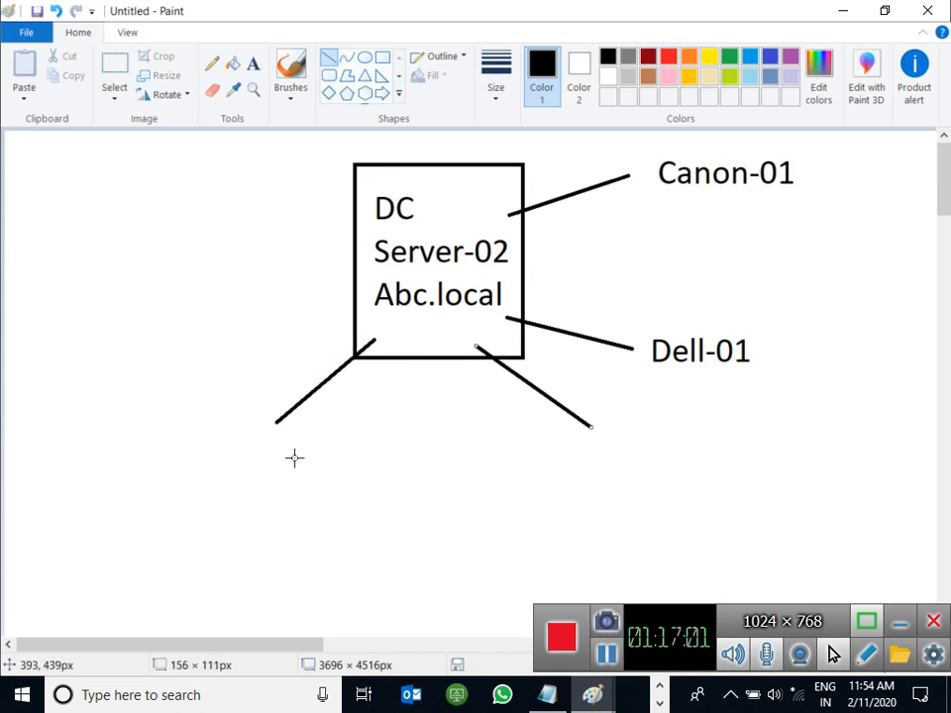
{"action": "left_click", "coordinate": [233, 63]}
Step: Label the bottom-left line IT and the bottom-right line Higher-Management
{"action": "left_click", "coordinate": [253, 65]}
{"action": "left_click", "coordinate": [255, 443]}
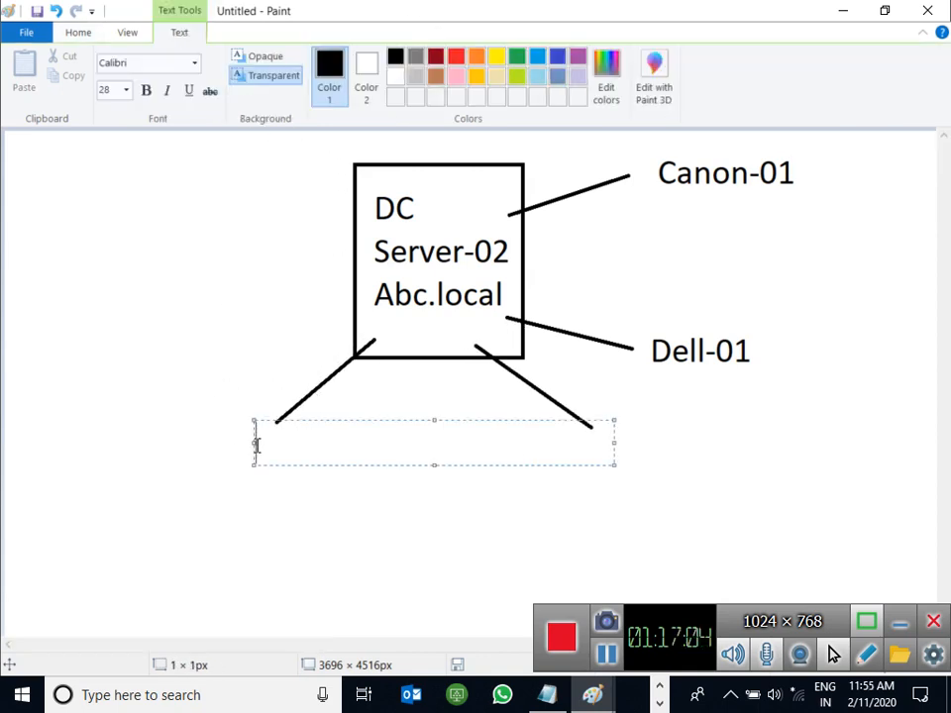
{"action": "type", "text": "IT"}
{"action": "left_click", "coordinate": [487, 504]}
{"action": "left_click", "coordinate": [560, 450]}
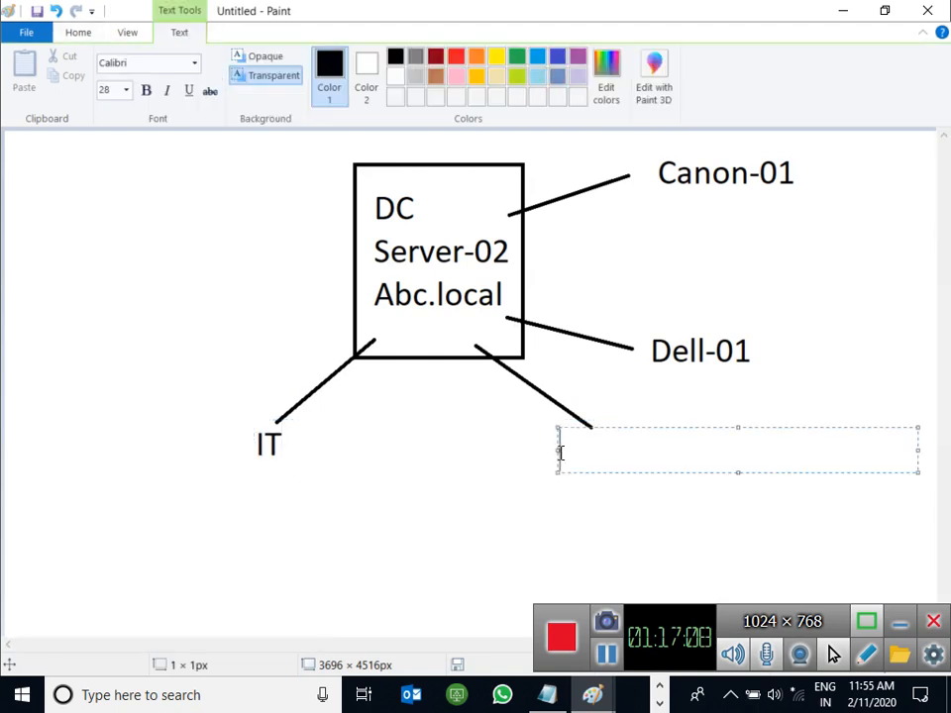
{"action": "type", "text": "Higher--"}
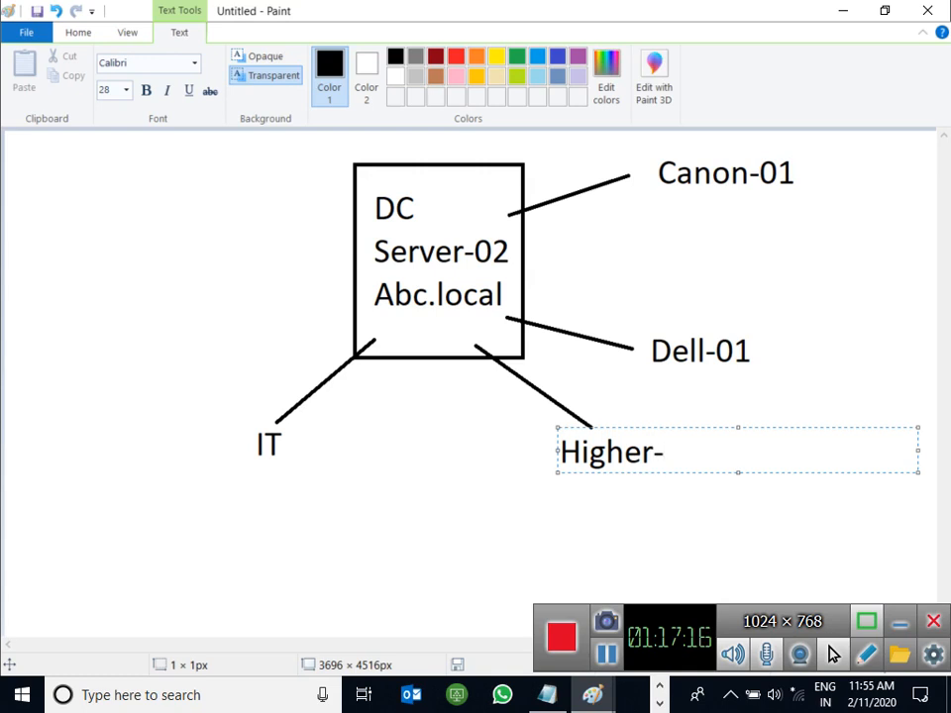
{"action": "type", "text": "Management"}
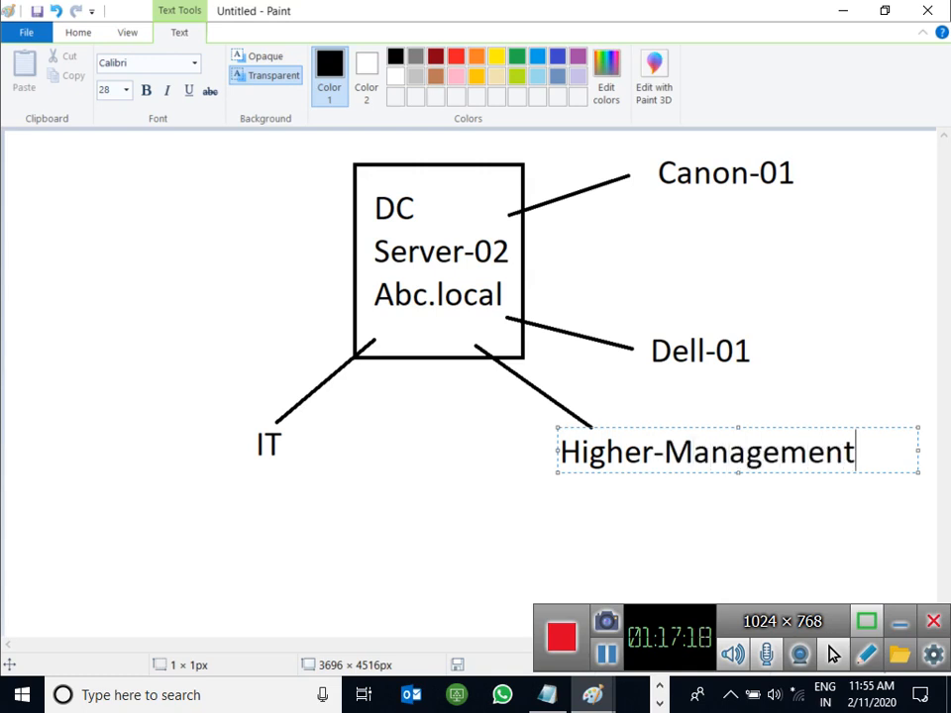
{"action": "left_click", "coordinate": [467, 500]}
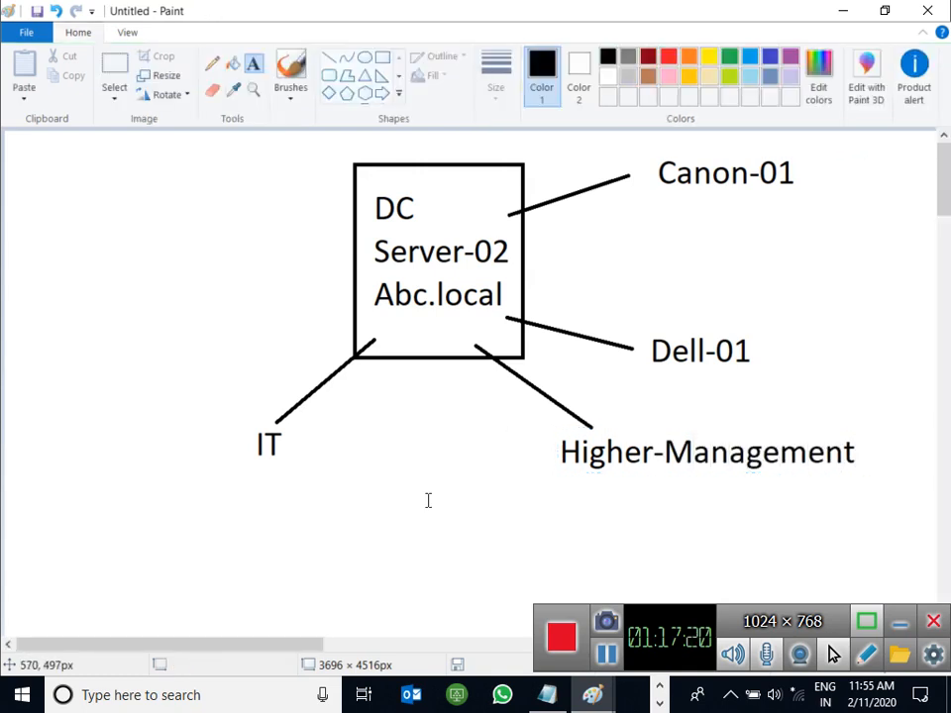
Step: With an orange third-width pencil, circle IT and draw a stroke toward Canon-01
{"action": "left_click", "coordinate": [211, 63]}
{"action": "left_click", "coordinate": [495, 75]}
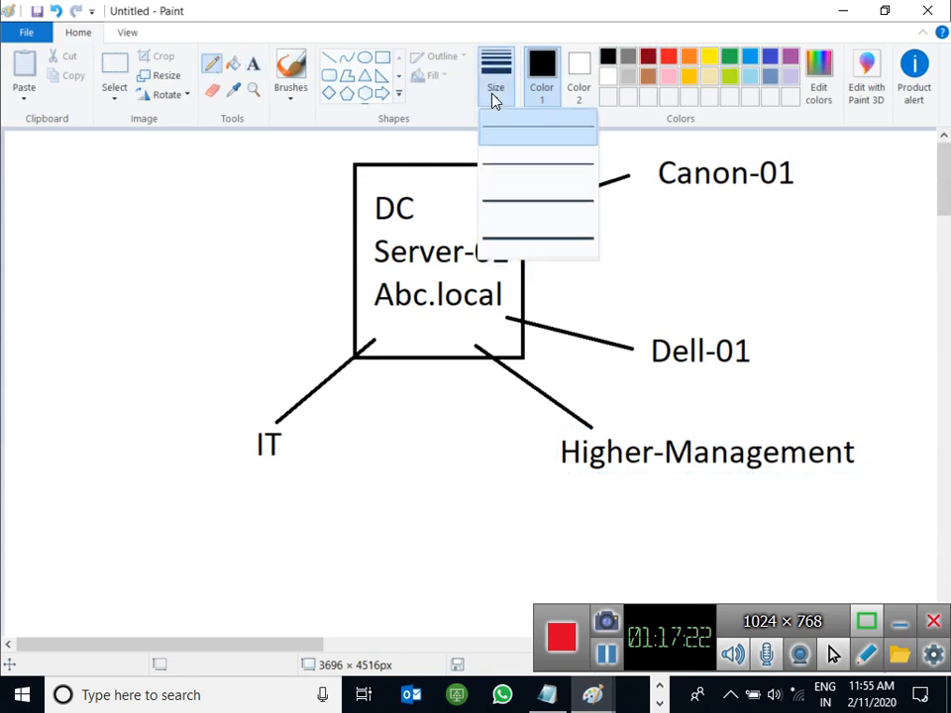
{"action": "left_click", "coordinate": [515, 205]}
{"action": "left_click", "coordinate": [689, 57]}
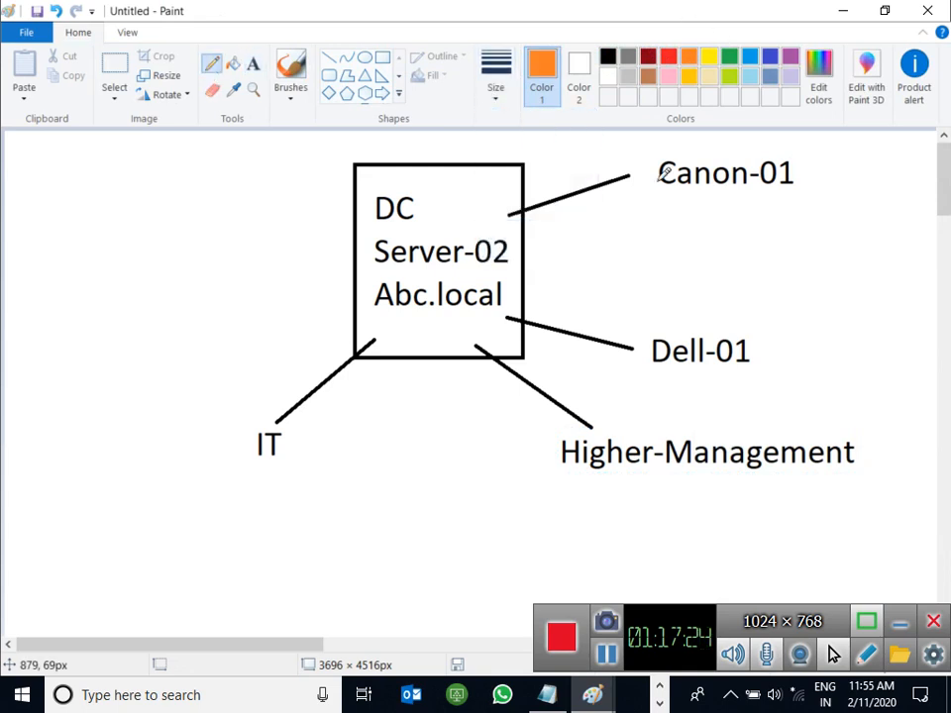
{"action": "mouse_move", "coordinate": [295, 410]}
{"action": "left_mouse_down"}
{"action": "mouse_move", "coordinate": [221, 463]}
{"action": "mouse_move", "coordinate": [350, 435]}
{"action": "left_mouse_up"}
{"action": "mouse_move", "coordinate": [410, 418]}
{"action": "left_mouse_down"}
{"action": "mouse_move", "coordinate": [642, 193]}
{"action": "mouse_move", "coordinate": [631, 191]}
{"action": "mouse_move", "coordinate": [663, 217]}
{"action": "mouse_move", "coordinate": [658, 224]}
{"action": "left_mouse_up"}
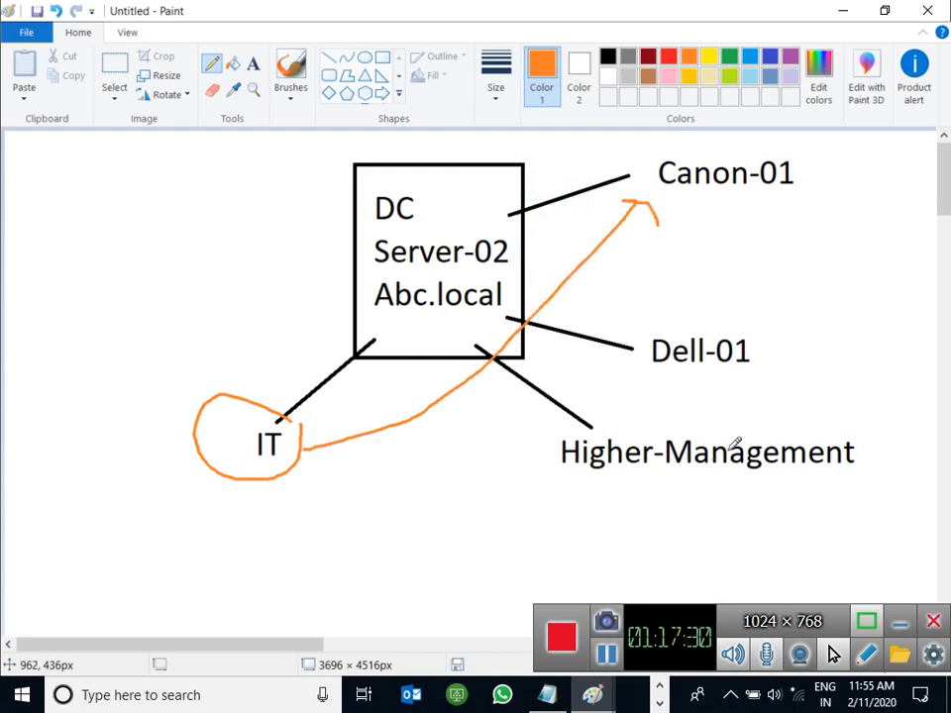
Step: Circle Higher-Management, draw arrows linking it to Dell-01, and link Canon-01 back to IT
{"action": "mouse_move", "coordinate": [844, 416]}
{"action": "left_mouse_down"}
{"action": "mouse_move", "coordinate": [568, 447]}
{"action": "mouse_move", "coordinate": [871, 454]}
{"action": "mouse_move", "coordinate": [855, 430]}
{"action": "mouse_move", "coordinate": [873, 377]}
{"action": "mouse_move", "coordinate": [778, 348]}
{"action": "left_mouse_up"}
{"action": "left_click_drag", "start_coordinate": [769, 356], "coordinate": [792, 383]}
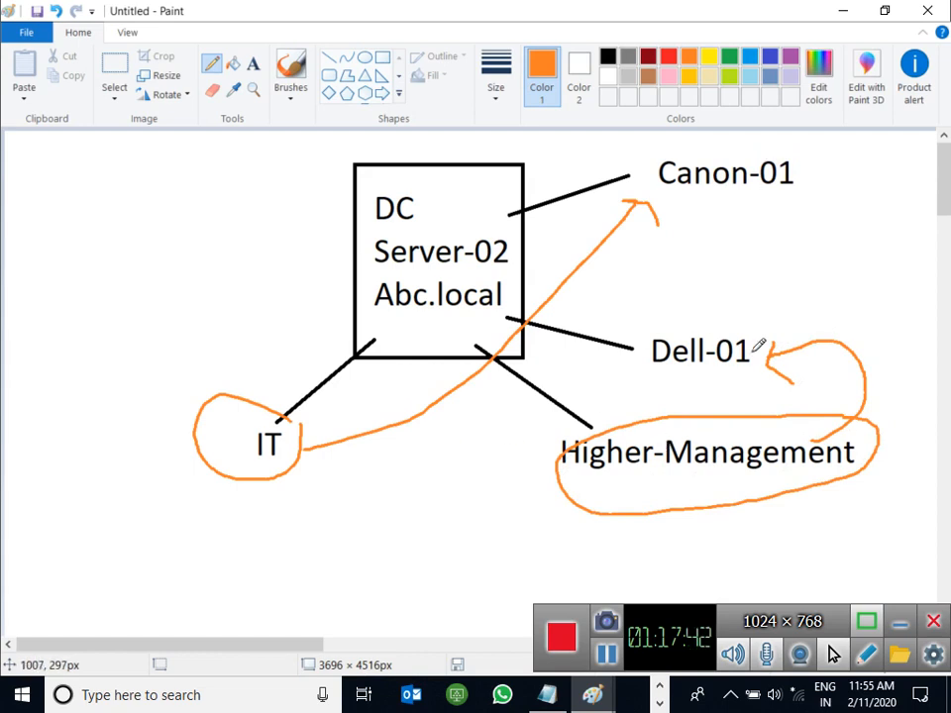
{"action": "mouse_move", "coordinate": [703, 194]}
{"action": "left_mouse_down"}
{"action": "mouse_move", "coordinate": [664, 272]}
{"action": "mouse_move", "coordinate": [380, 450]}
{"action": "mouse_move", "coordinate": [329, 440]}
{"action": "mouse_move", "coordinate": [305, 463]}
{"action": "mouse_move", "coordinate": [315, 477]}
{"action": "left_mouse_up"}
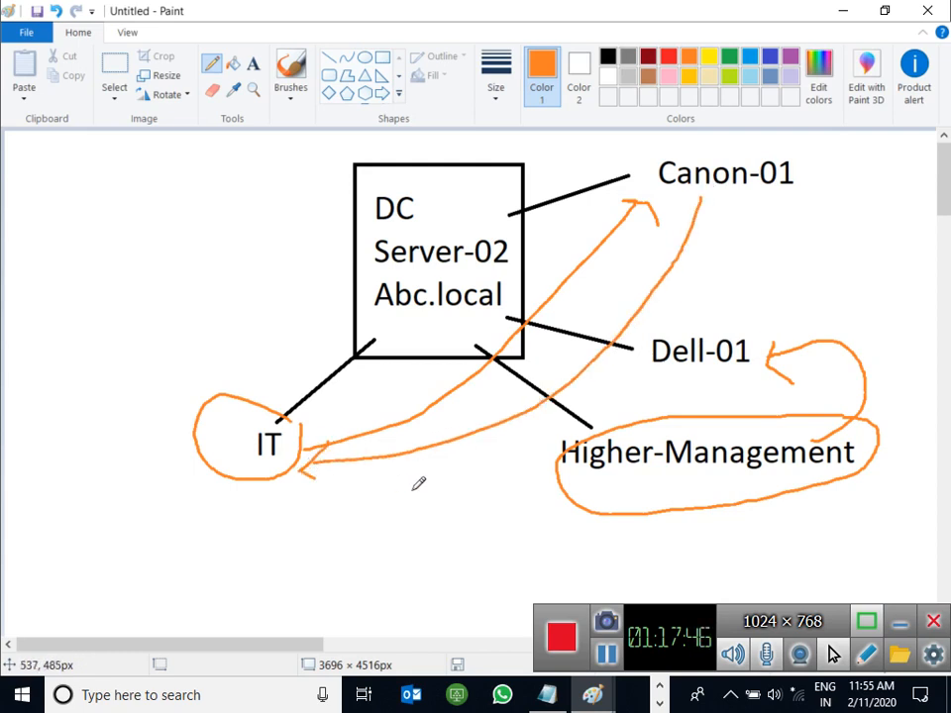
{"action": "mouse_move", "coordinate": [680, 376]}
{"action": "left_mouse_down"}
{"action": "mouse_move", "coordinate": [689, 426]}
{"action": "mouse_move", "coordinate": [674, 423]}
{"action": "mouse_move", "coordinate": [705, 414]}
{"action": "left_mouse_up"}
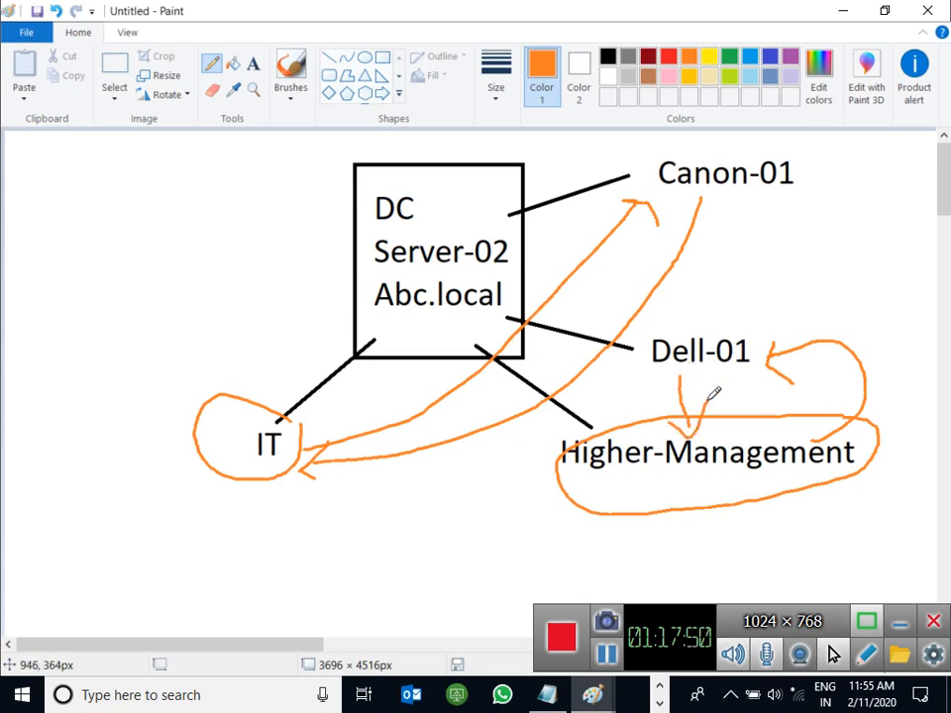
Step: On the Server-02 VM, start Add Roles and Features, keeping role-based installation and destination DC-02.abc.local
{"action": "left_click", "coordinate": [836, 12]}
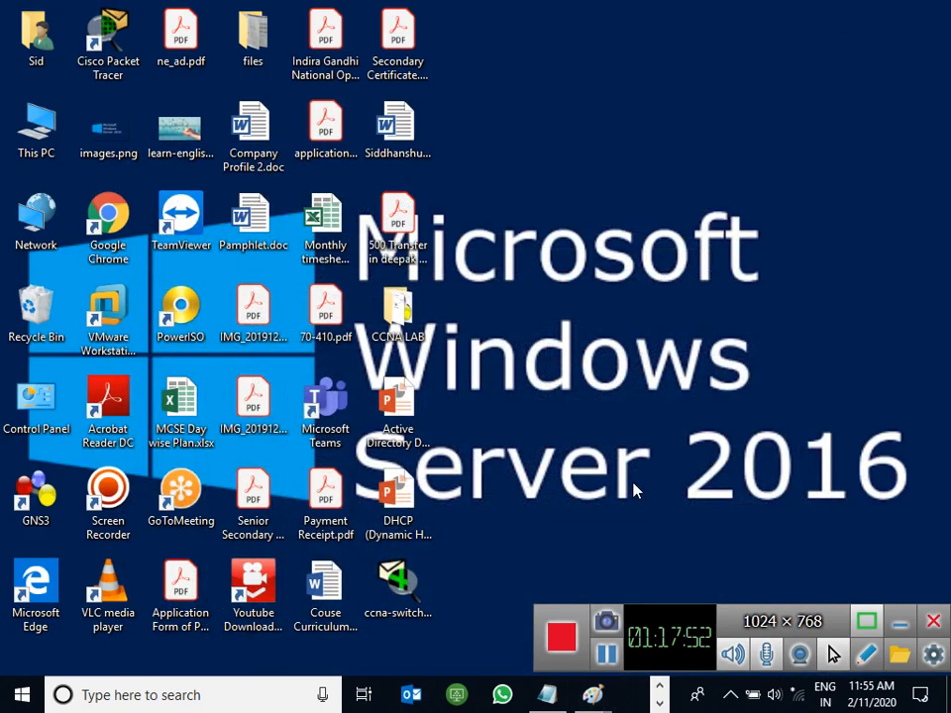
{"action": "mouse_move", "coordinate": [549, 695]}
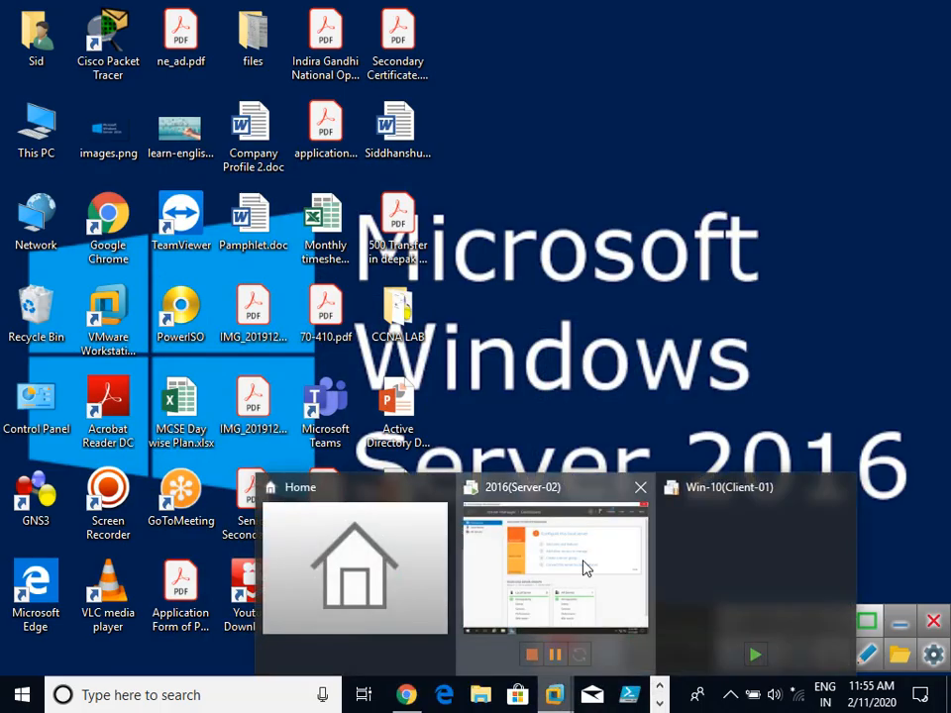
{"action": "left_click", "coordinate": [586, 569]}
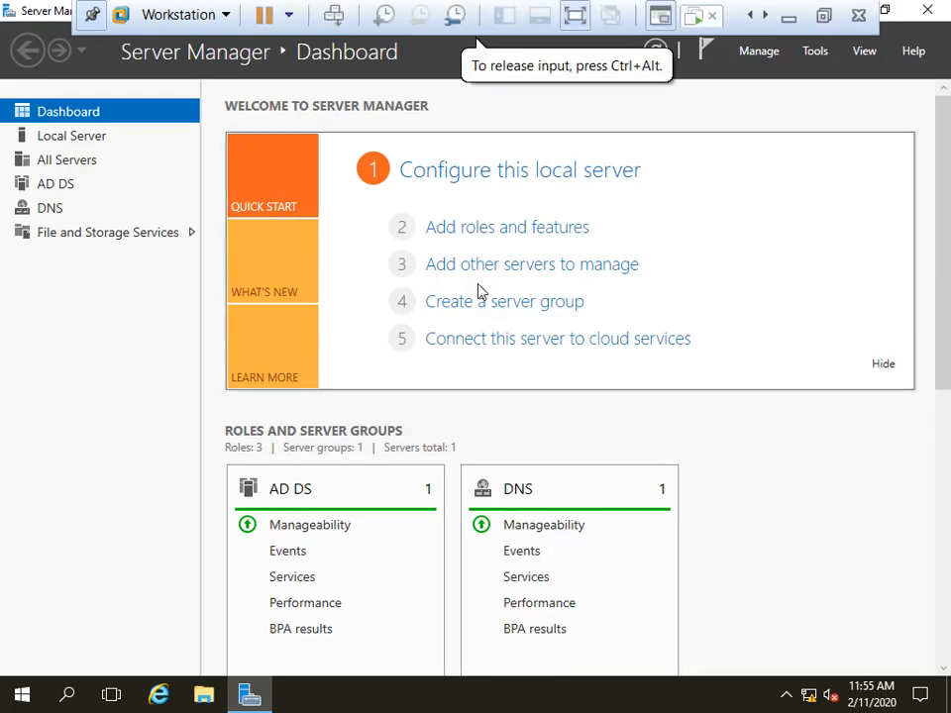
{"action": "left_click", "coordinate": [457, 229]}
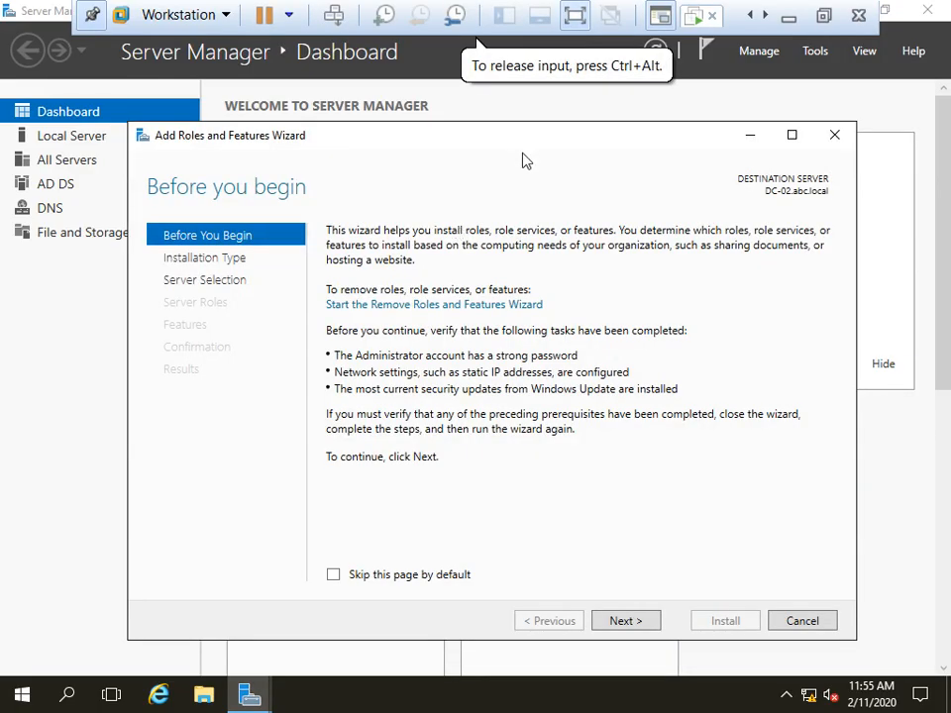
{"action": "left_click_drag", "start_coordinate": [522, 146], "coordinate": [551, 100]}
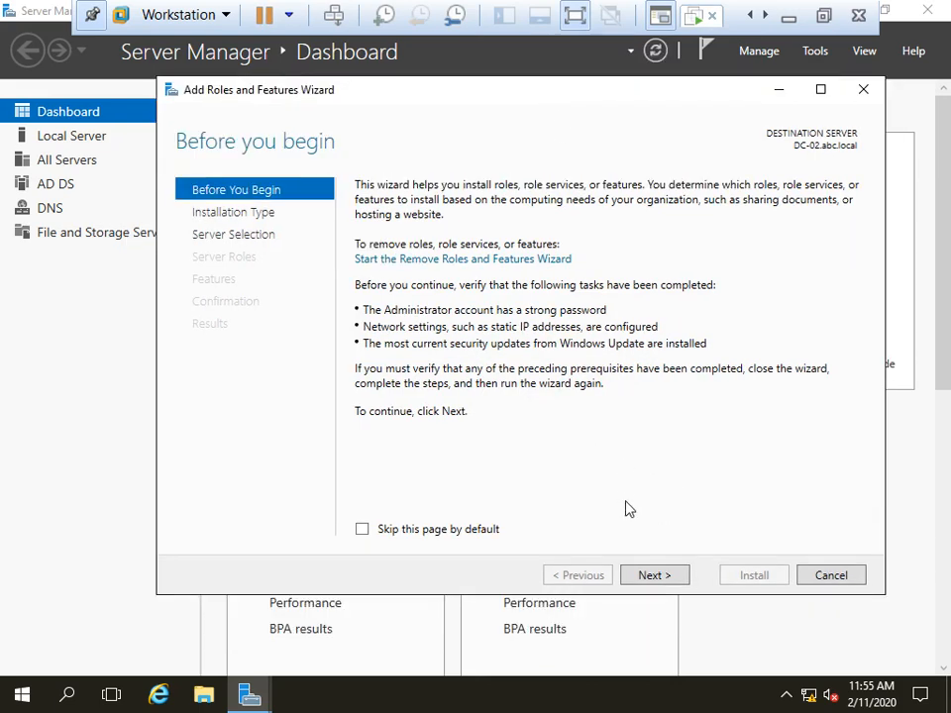
{"action": "left_click", "coordinate": [638, 576]}
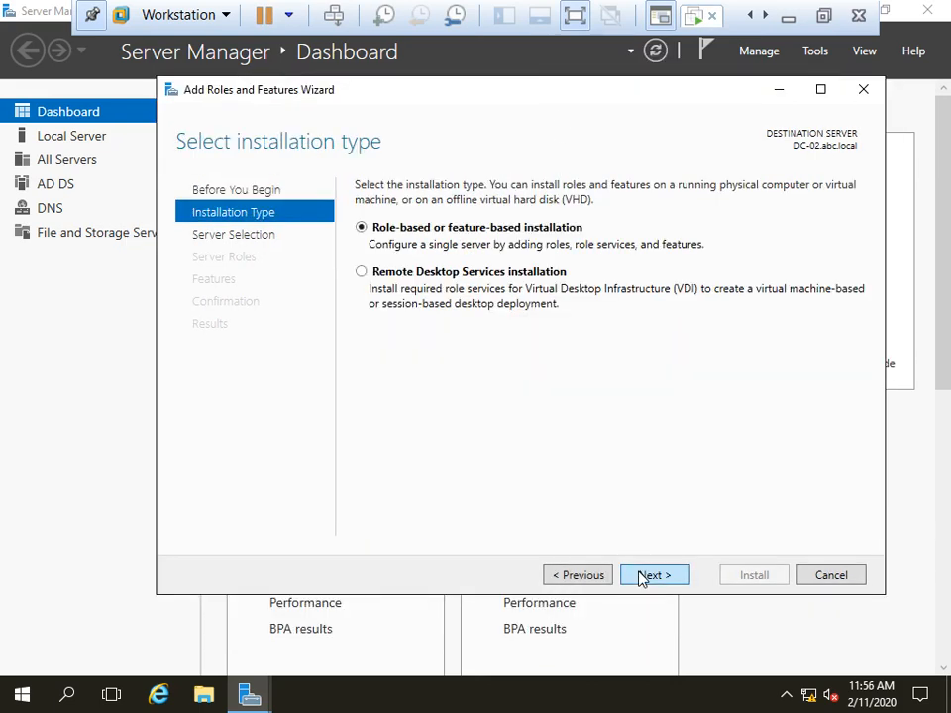
{"action": "left_click", "coordinate": [639, 577]}
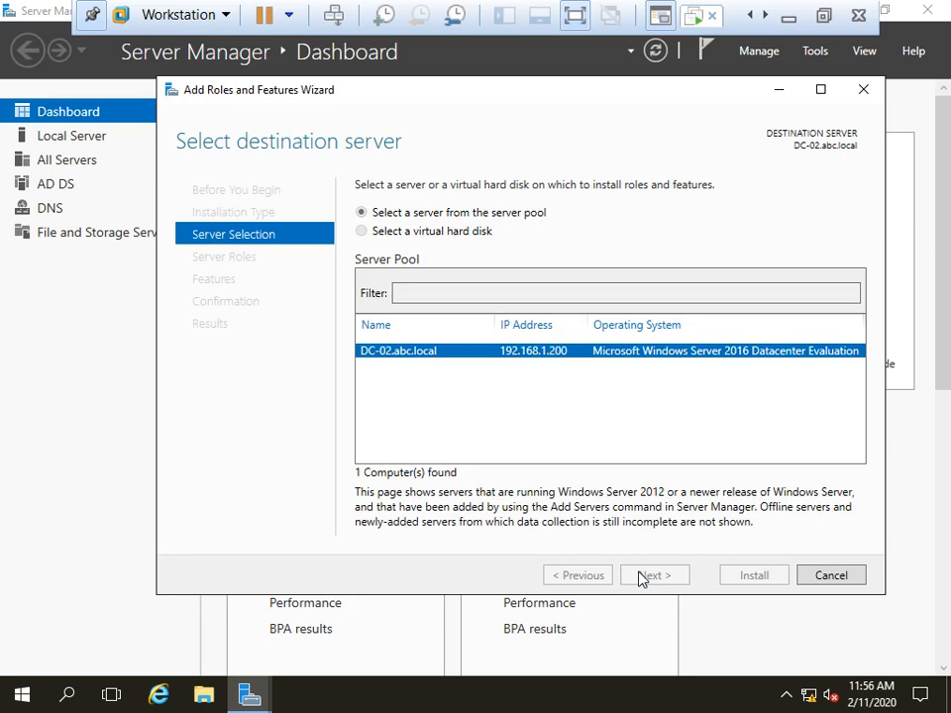
{"action": "left_click", "coordinate": [638, 576]}
Step: Choose Print and Document Services with management features and Print Server, allowing automatic restart
{"action": "left_click_drag", "start_coordinate": [643, 389], "coordinate": [652, 452]}
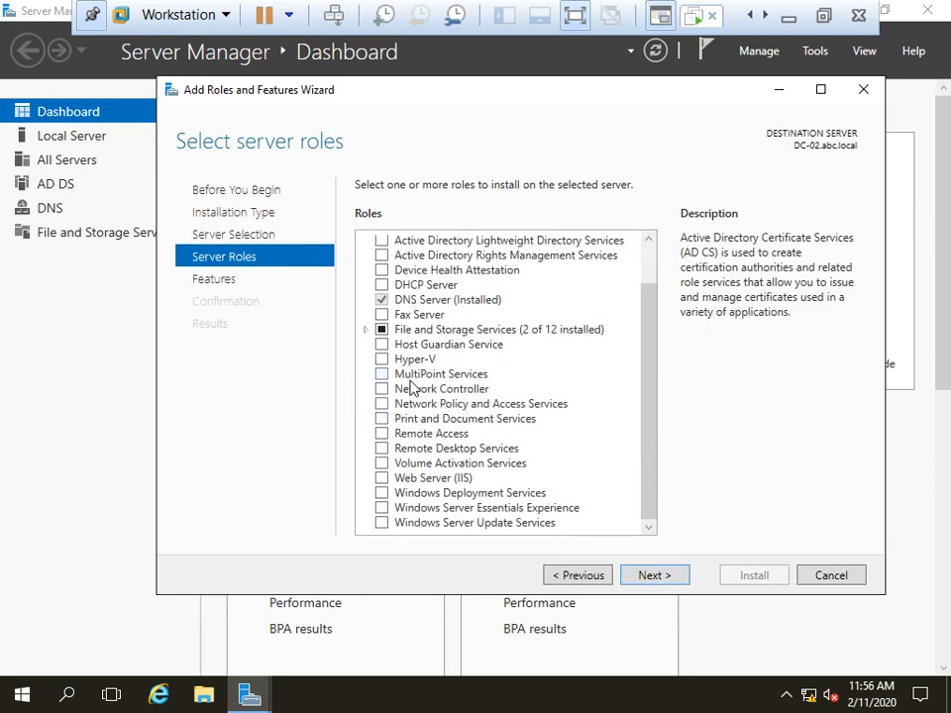
{"action": "mouse_move", "coordinate": [648, 384]}
{"action": "left_mouse_down"}
{"action": "mouse_move", "coordinate": [651, 377]}
{"action": "mouse_move", "coordinate": [650, 388]}
{"action": "left_mouse_up"}
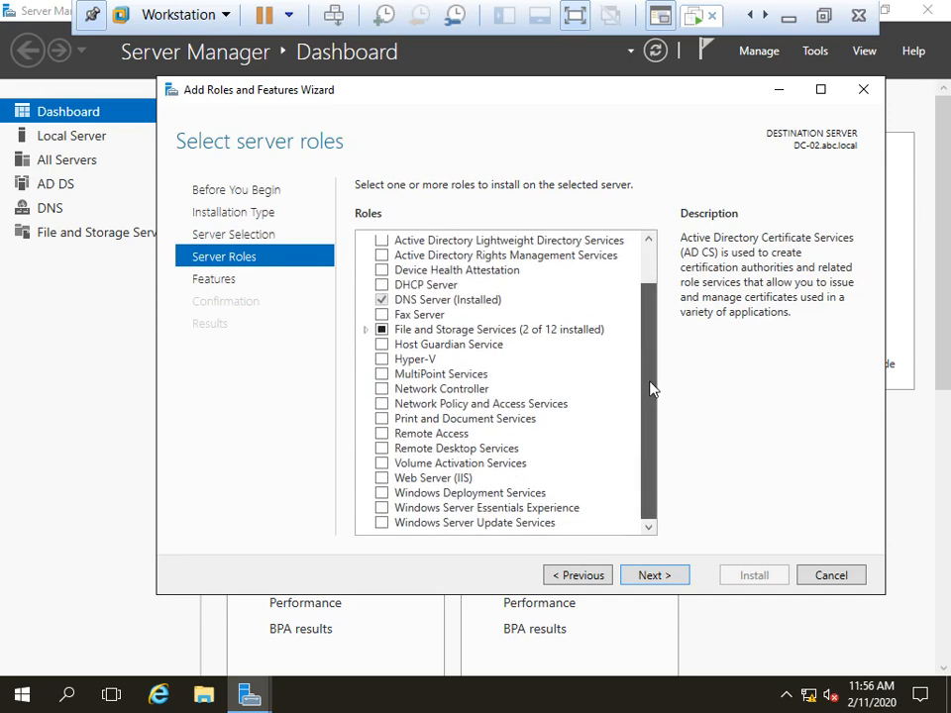
{"action": "left_click", "coordinate": [382, 419]}
{"action": "left_click", "coordinate": [566, 500]}
{"action": "left_click", "coordinate": [664, 581]}
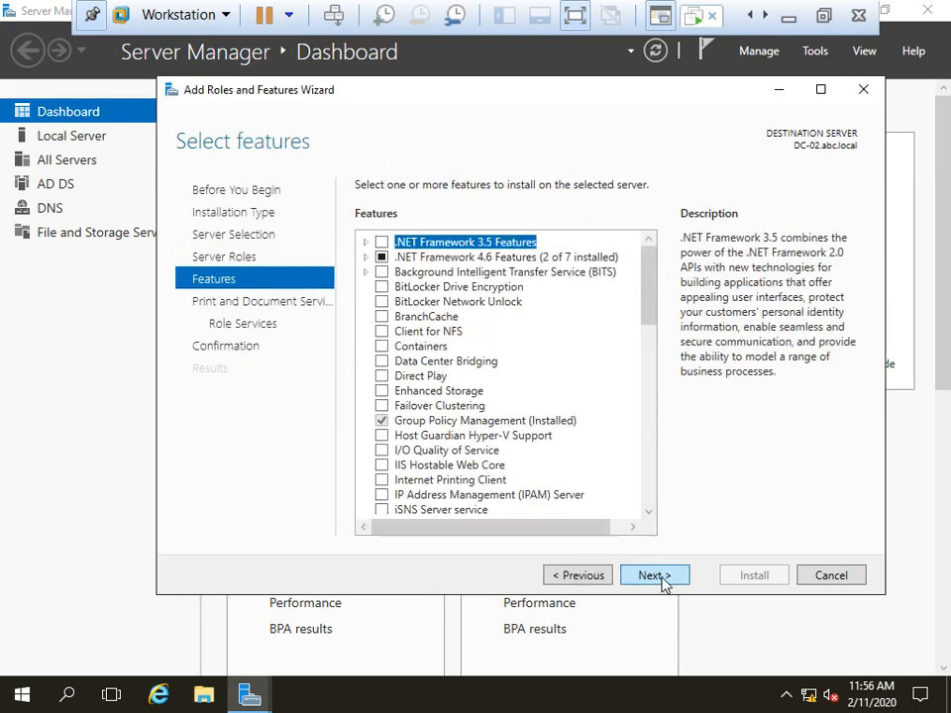
{"action": "left_click", "coordinate": [662, 582]}
{"action": "left_click", "coordinate": [654, 575]}
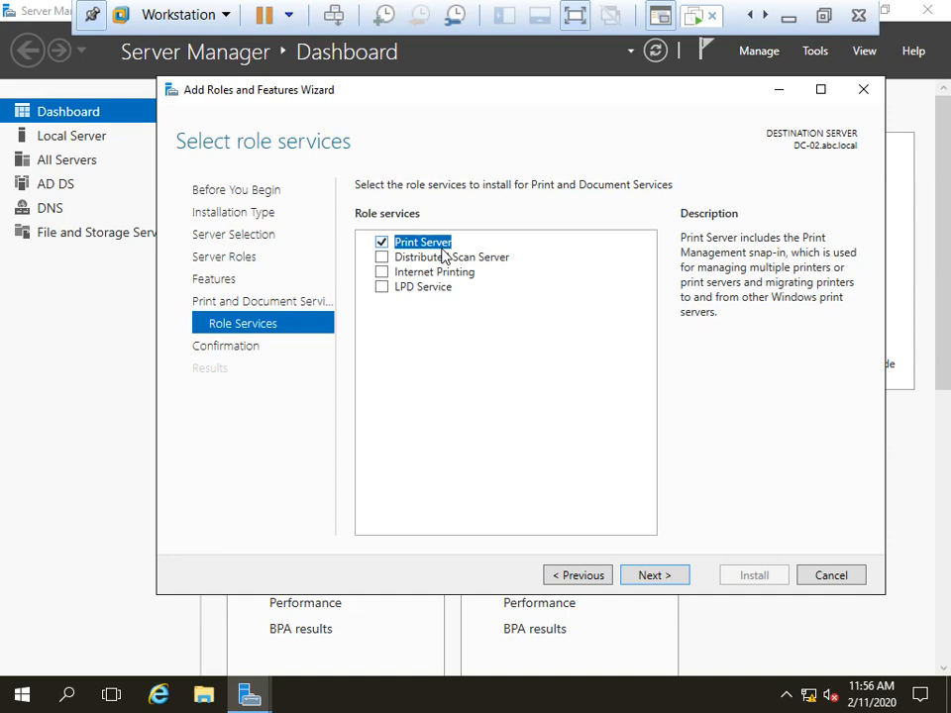
{"action": "left_click", "coordinate": [655, 574]}
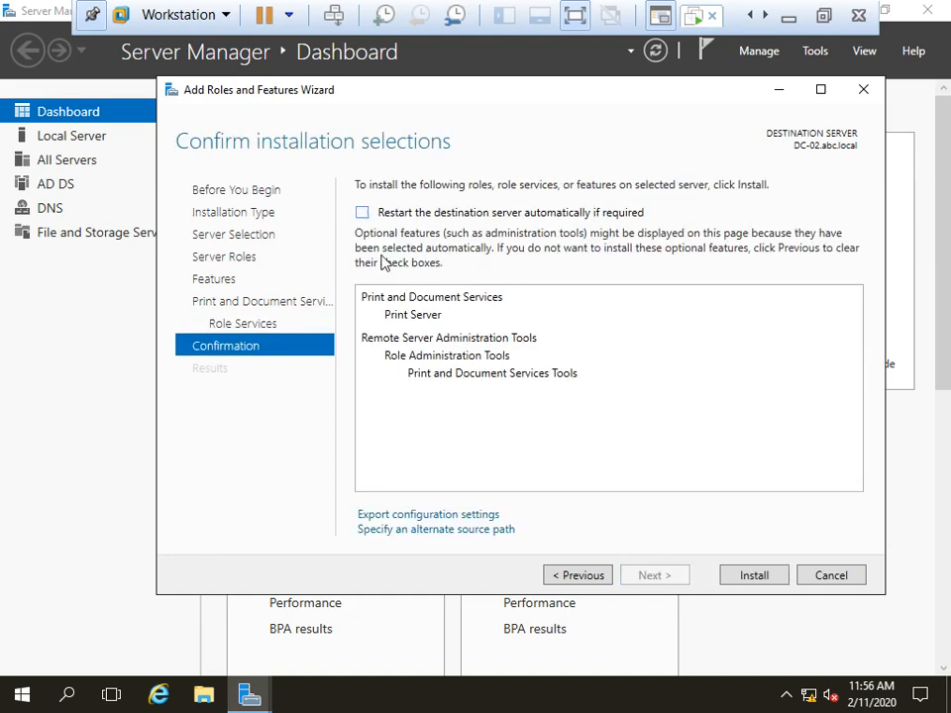
{"action": "left_click", "coordinate": [582, 575]}
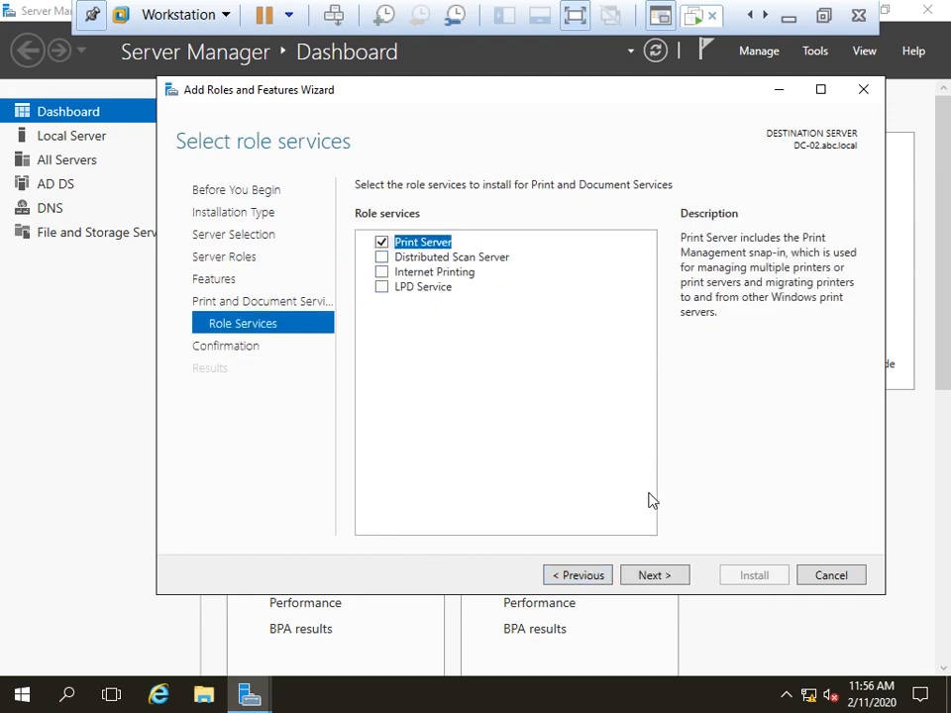
{"action": "left_click", "coordinate": [668, 575]}
{"action": "left_click", "coordinate": [446, 214]}
{"action": "left_click", "coordinate": [560, 409]}
Step: Install the Print Server role on DC-02.abc.local, then close the finished wizard
{"action": "left_click", "coordinate": [753, 575]}
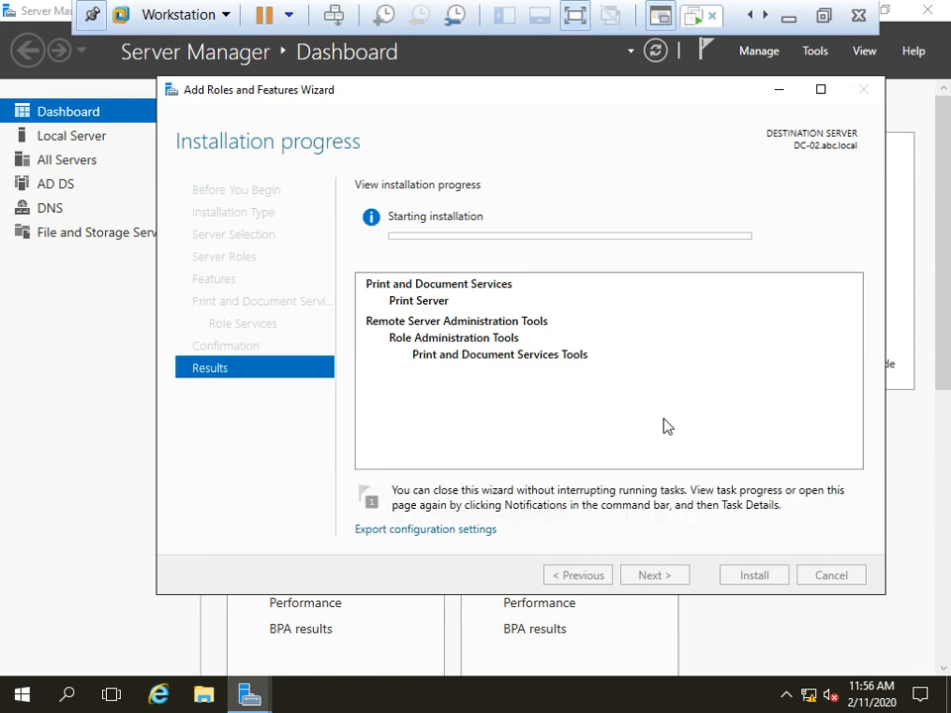
{"action": "left_click", "coordinate": [824, 16]}
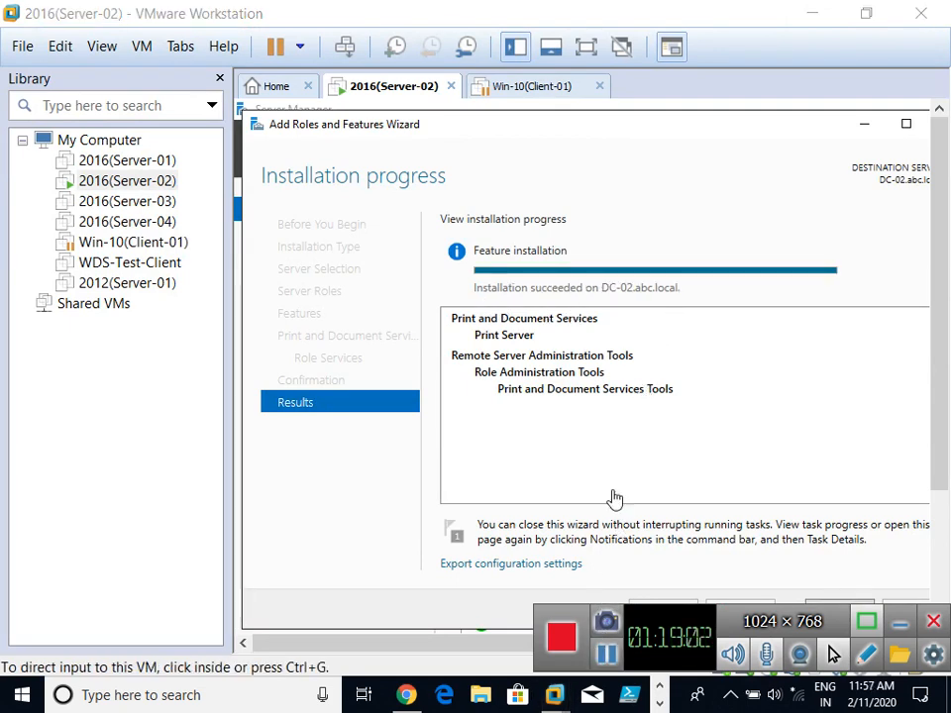
{"action": "left_click", "coordinate": [625, 221]}
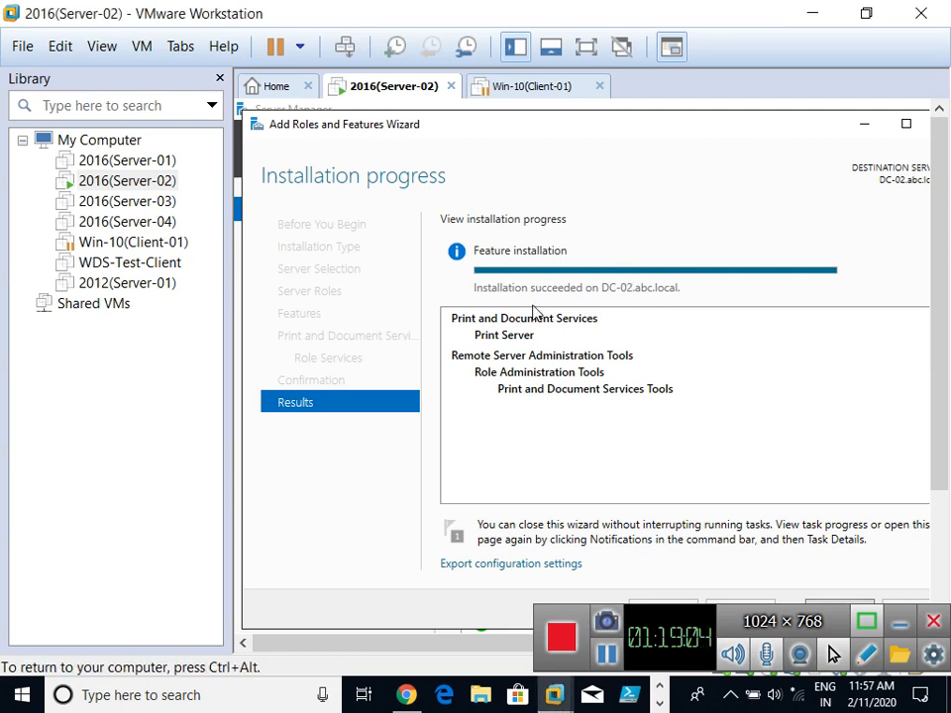
{"action": "left_click", "coordinate": [586, 46]}
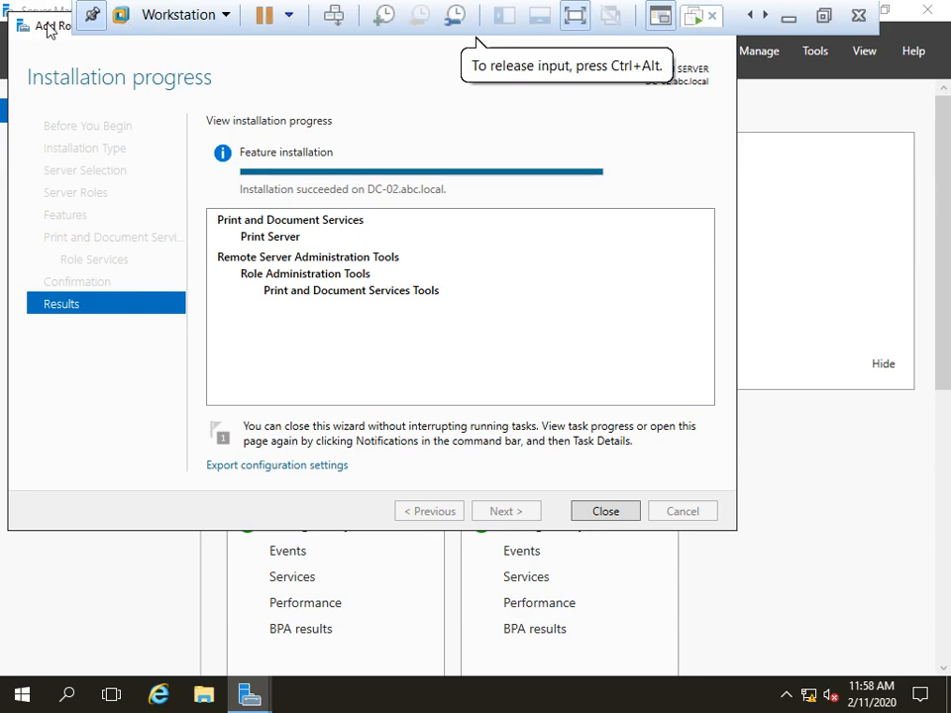
{"action": "left_click_drag", "start_coordinate": [42, 26], "coordinate": [97, 83]}
{"action": "left_click", "coordinate": [662, 566]}
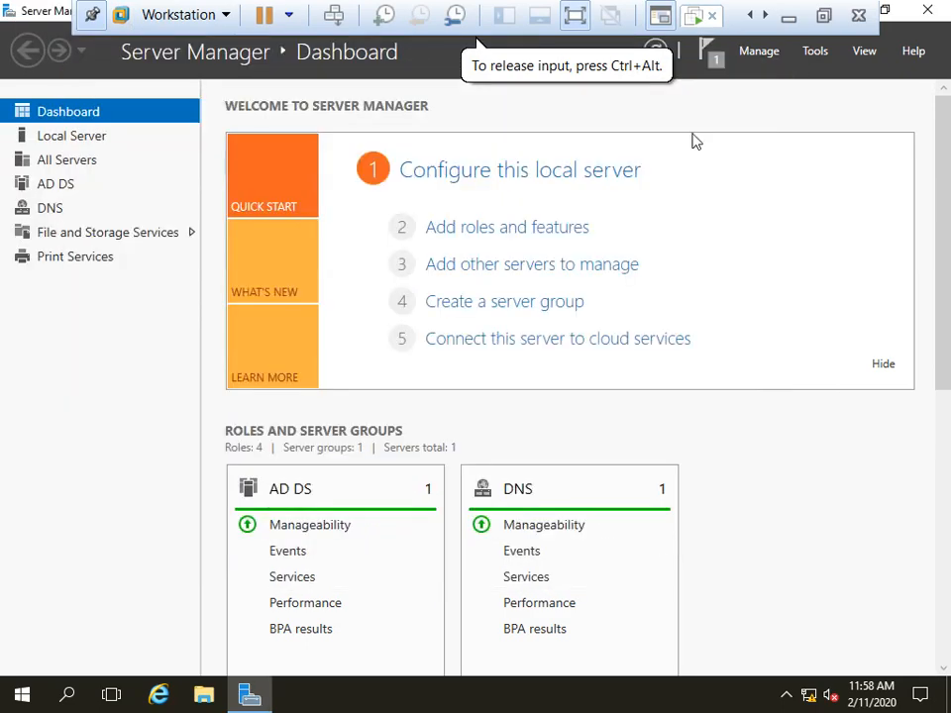
Step: Launch Print Management and list DC-02 (local)'s printers: Microsoft Print to PDF and XPS Document Writer
{"action": "left_click", "coordinate": [817, 52]}
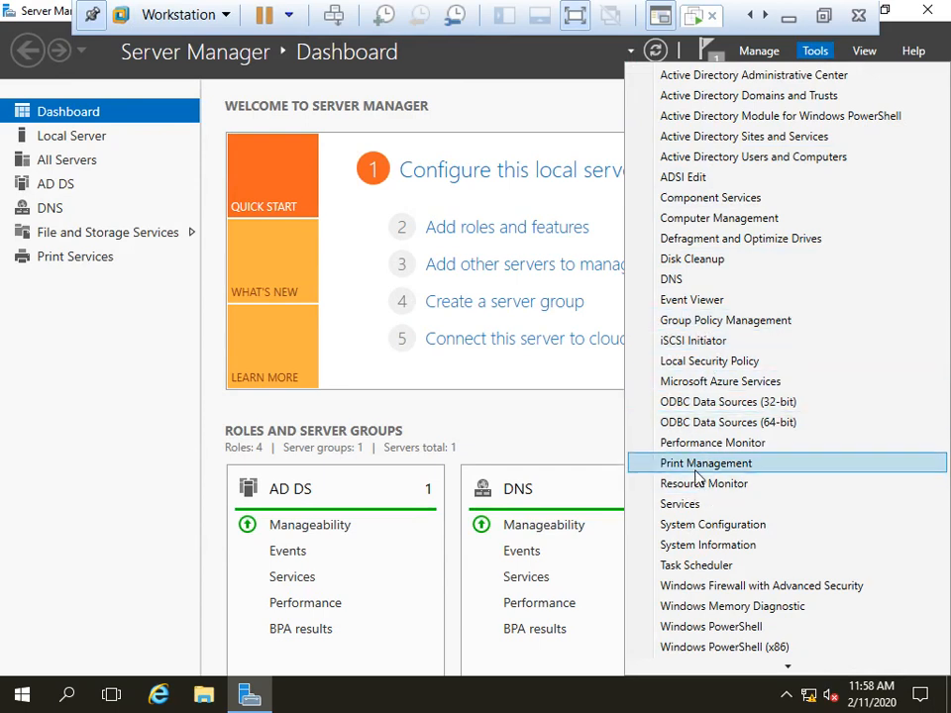
{"action": "left_click", "coordinate": [697, 463]}
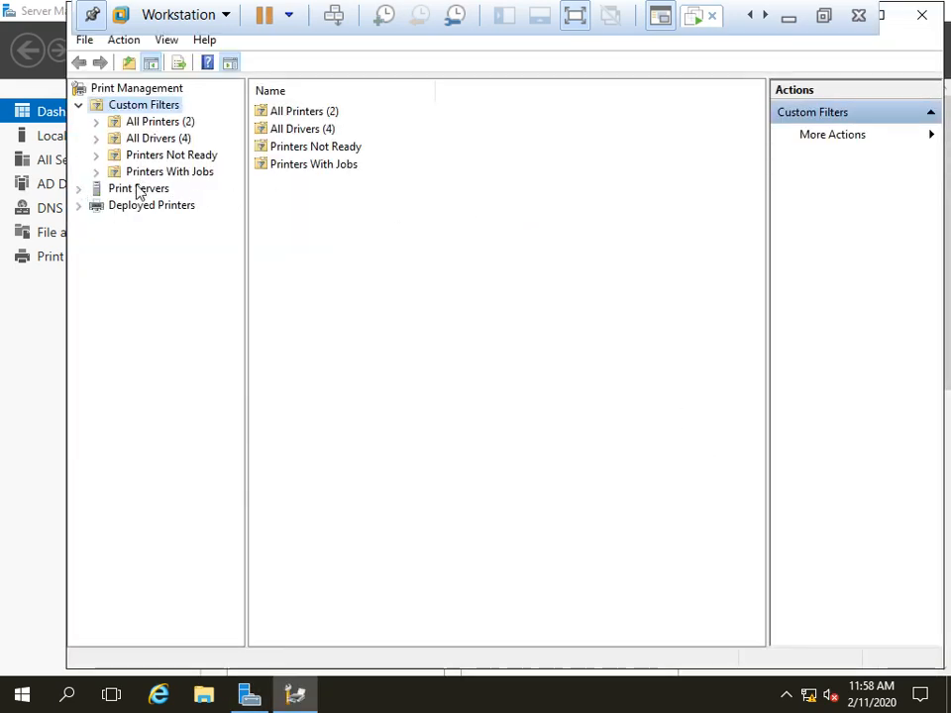
{"action": "left_click", "coordinate": [77, 190]}
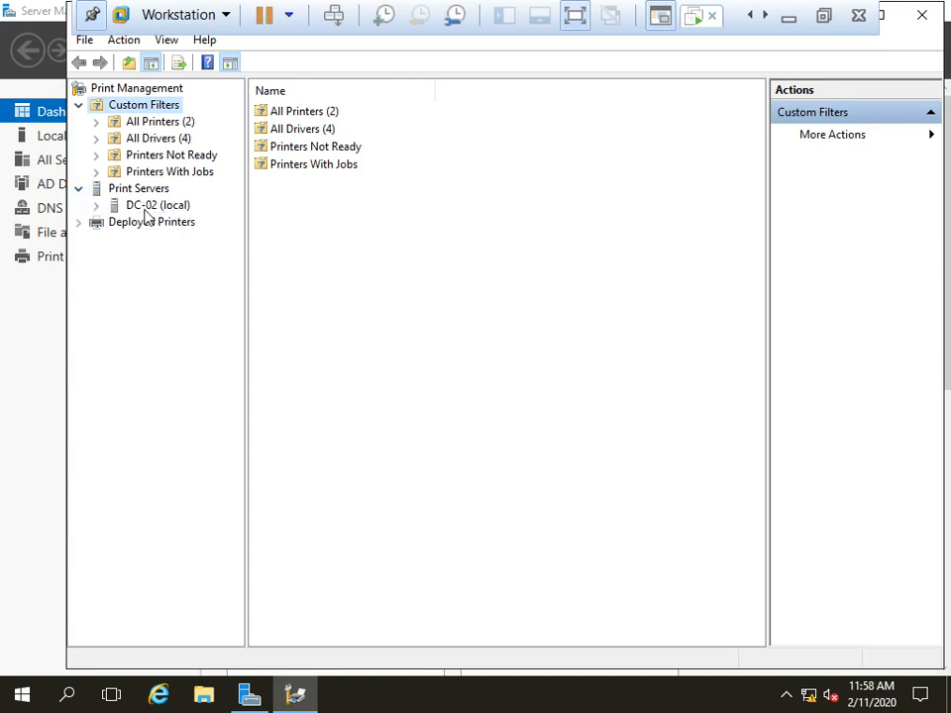
{"action": "left_click", "coordinate": [97, 206]}
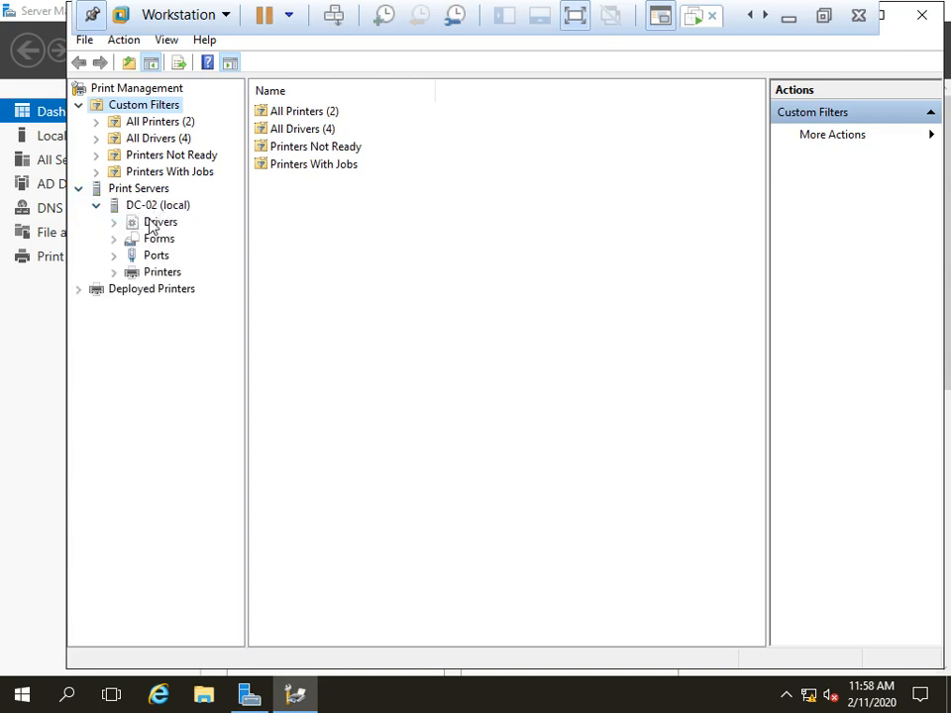
{"action": "left_click", "coordinate": [162, 273]}
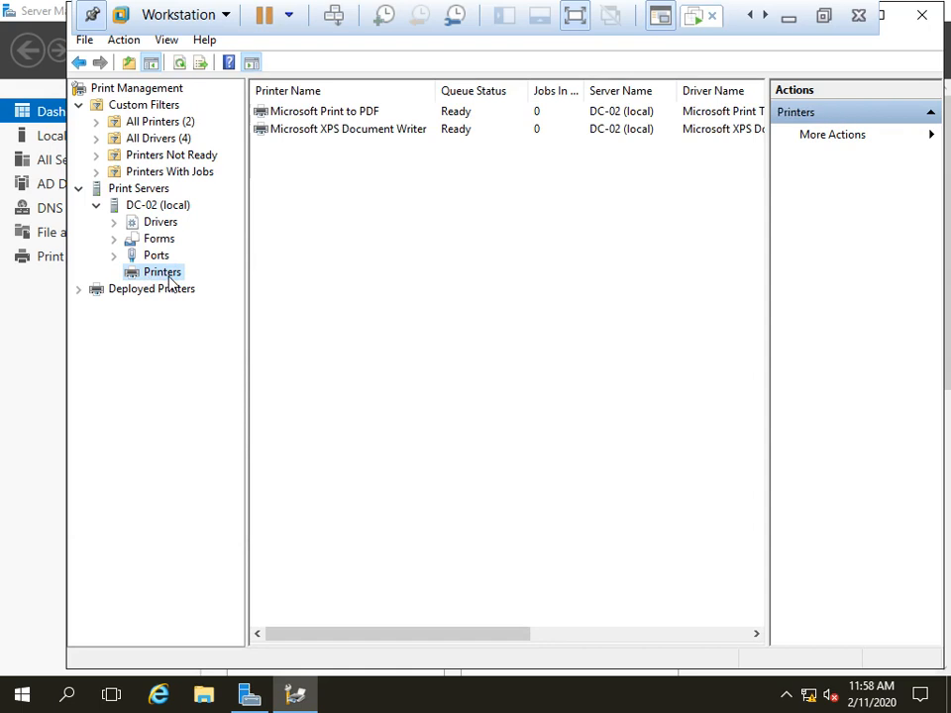
Step: Start adding a printer on existing port LPT1 with the new Canon Inkjet 0253 Class Driver
{"action": "right_click", "coordinate": [169, 280]}
{"action": "left_click", "coordinate": [240, 288]}
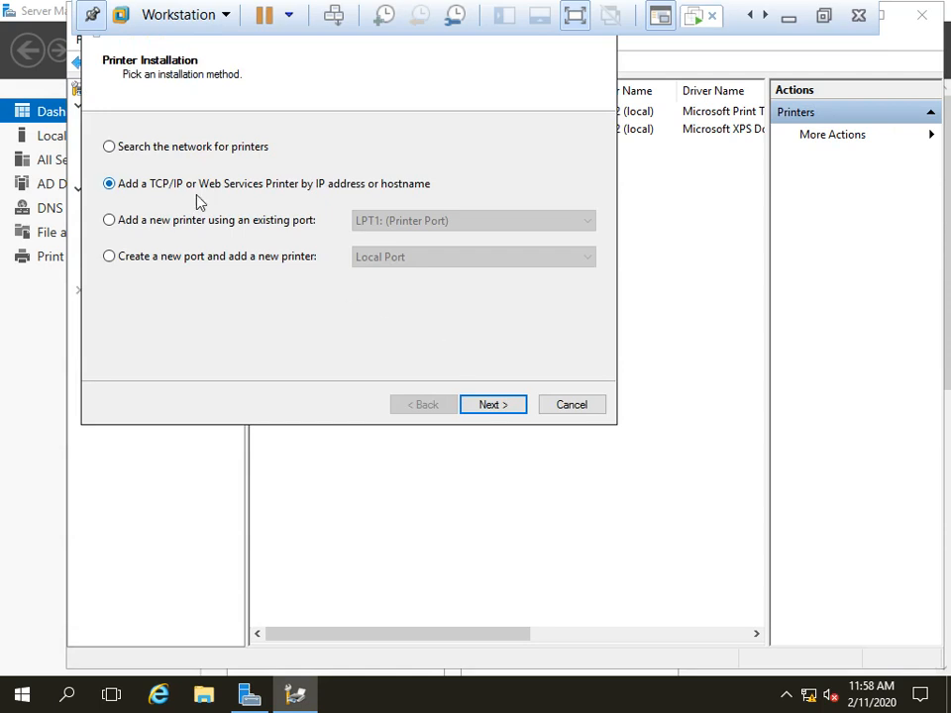
{"action": "left_click", "coordinate": [169, 221]}
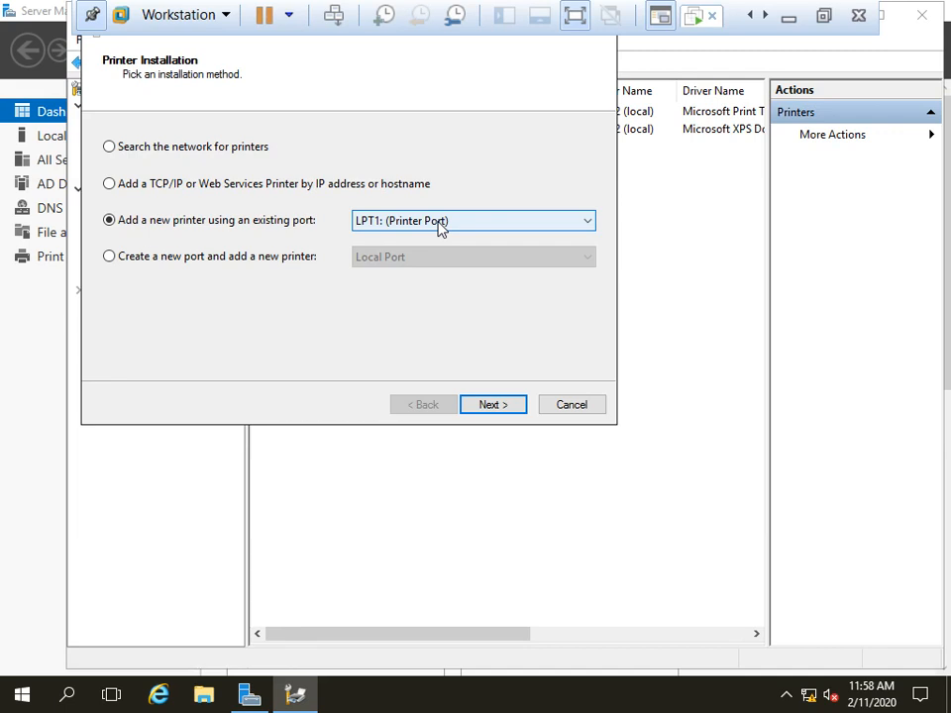
{"action": "left_click", "coordinate": [500, 404]}
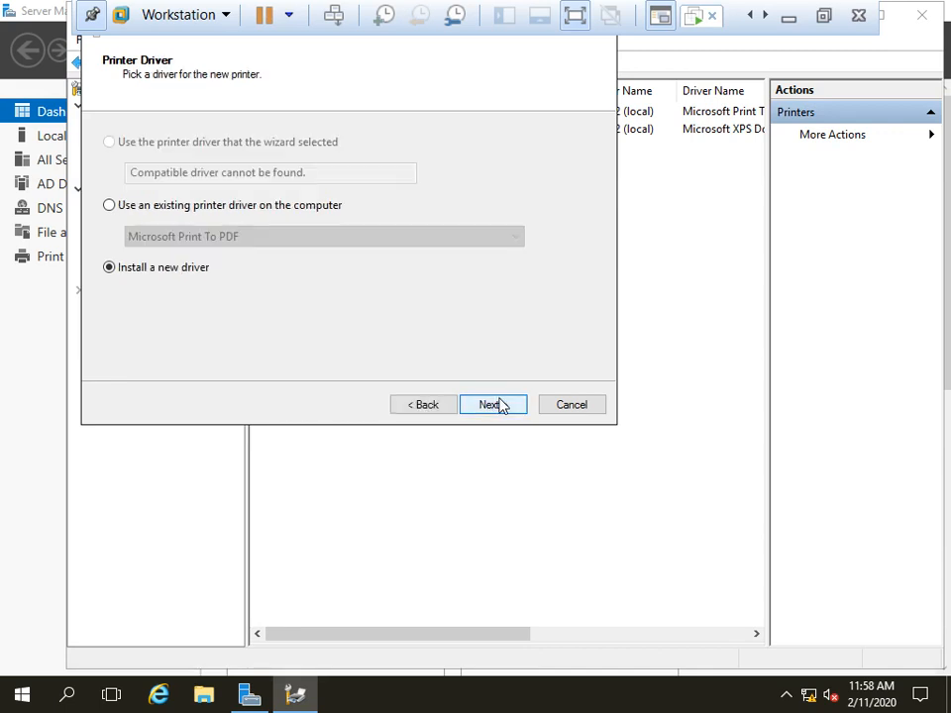
{"action": "left_click", "coordinate": [448, 406]}
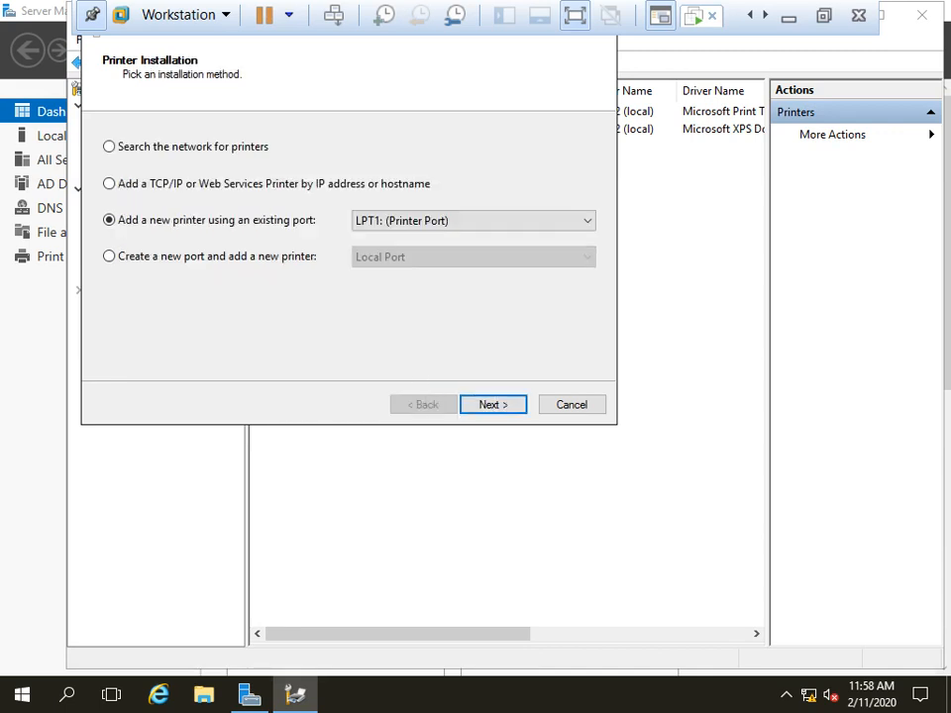
{"action": "left_click", "coordinate": [489, 405]}
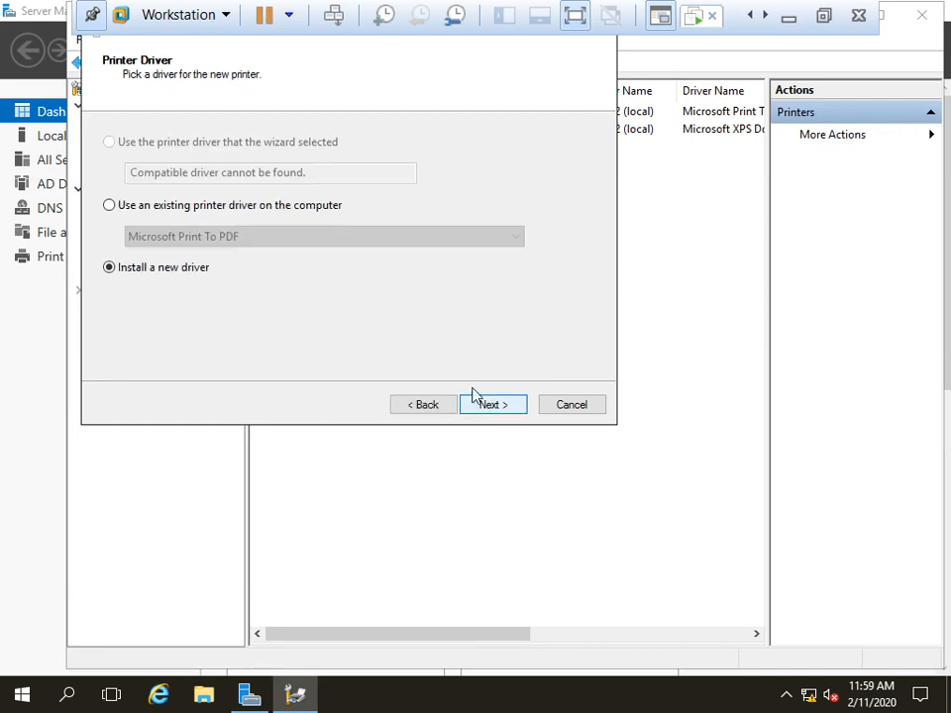
{"action": "left_click", "coordinate": [500, 408]}
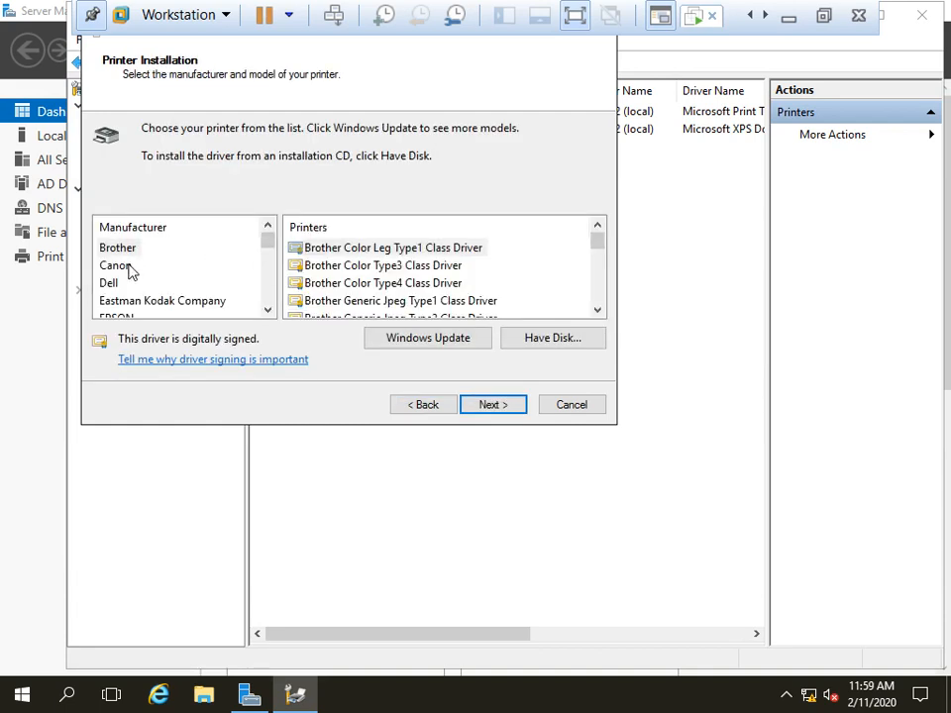
{"action": "left_click", "coordinate": [130, 267]}
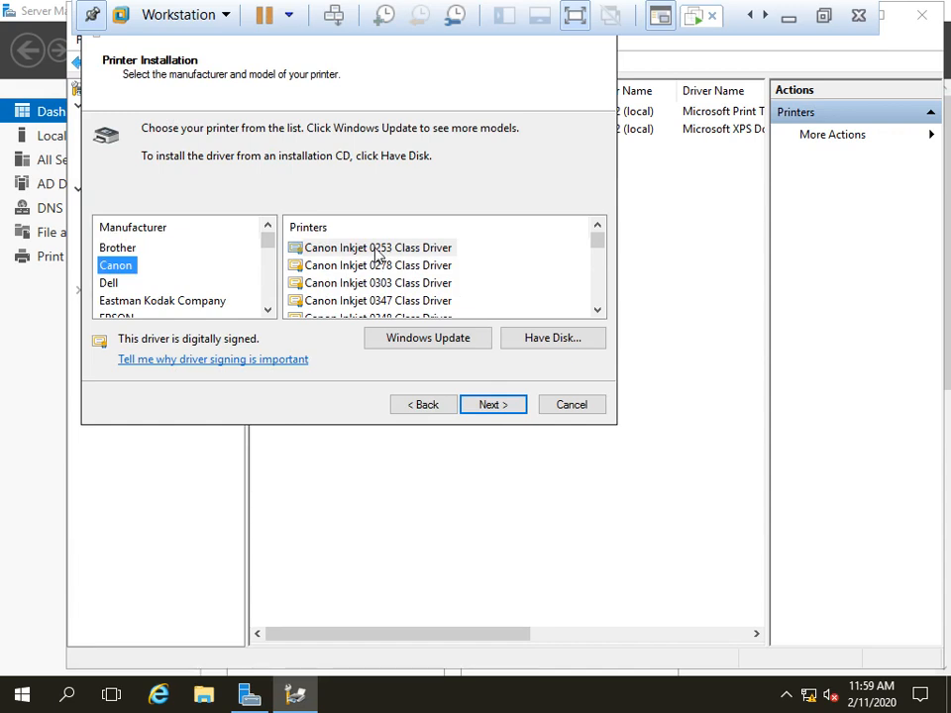
{"action": "left_click", "coordinate": [485, 401]}
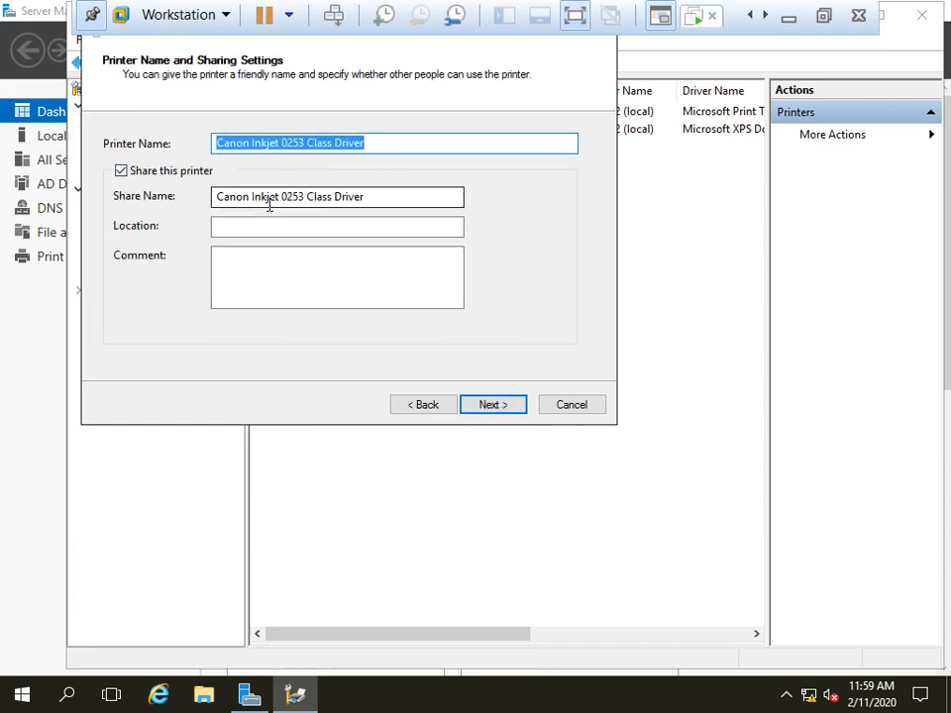
Step: Name and share the printer as Canon-01, install it, and select it in the list
{"action": "left_click_drag", "start_coordinate": [403, 195], "coordinate": [144, 190]}
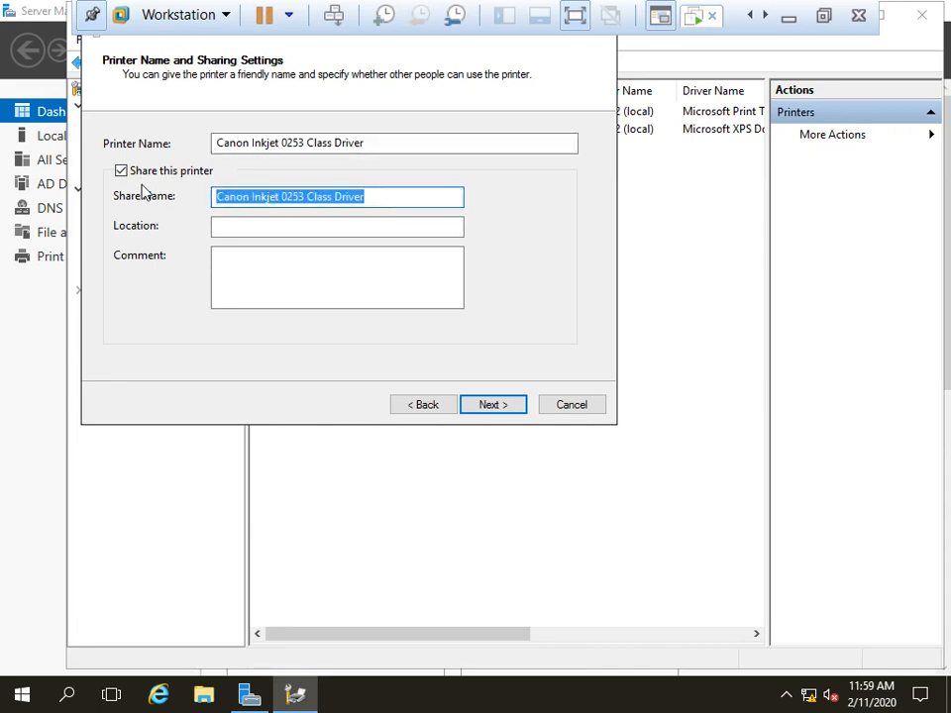
{"action": "type", "text": "Can"}
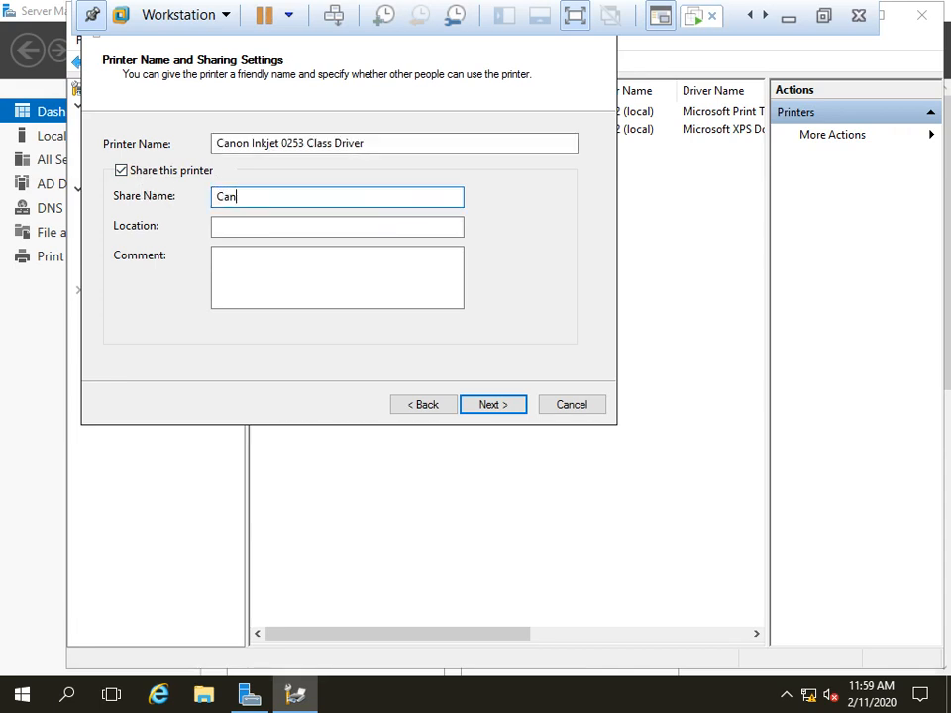
{"action": "type", "text": "on-01"}
{"action": "left_click_drag", "start_coordinate": [280, 199], "coordinate": [174, 210]}
{"action": "key", "text": "ctrl+c"}
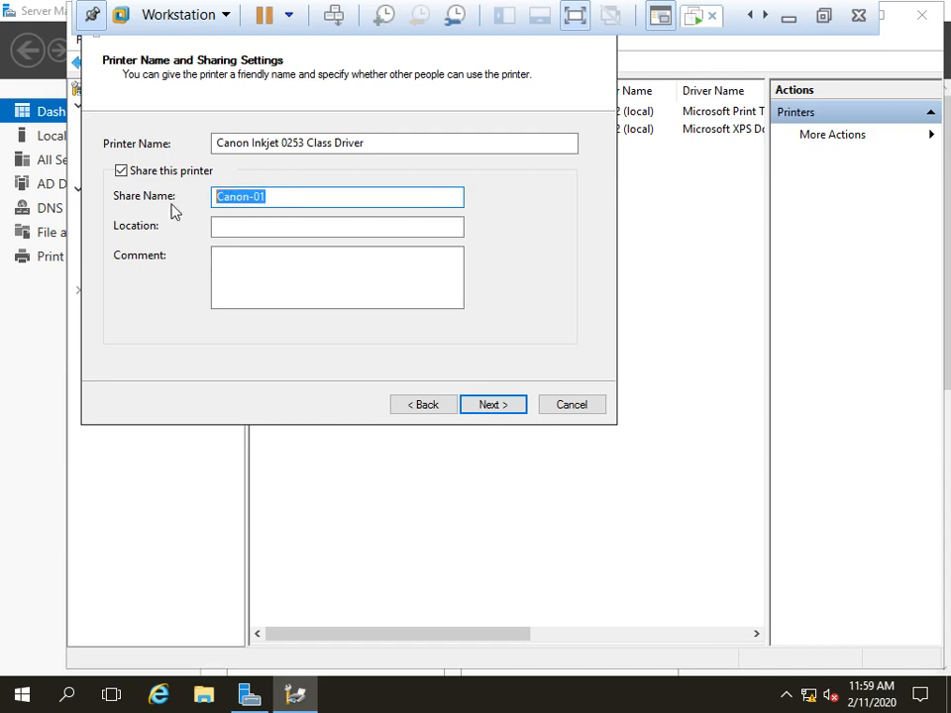
{"action": "left_click_drag", "start_coordinate": [369, 142], "coordinate": [46, 148]}
{"action": "key", "text": "ctrl+v"}
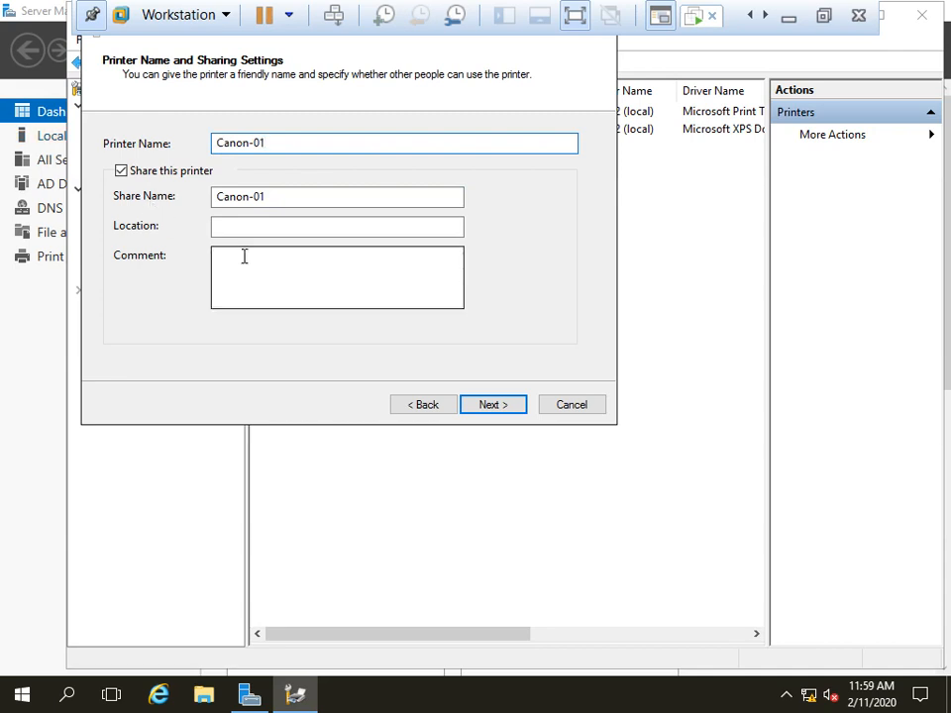
{"action": "left_click", "coordinate": [486, 404]}
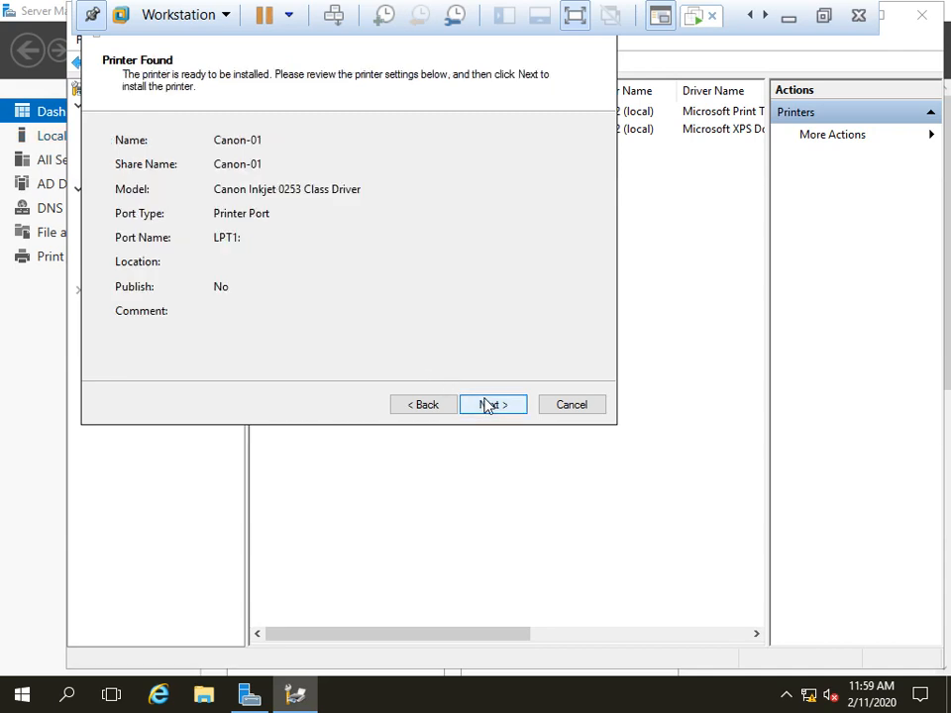
{"action": "left_click", "coordinate": [486, 404]}
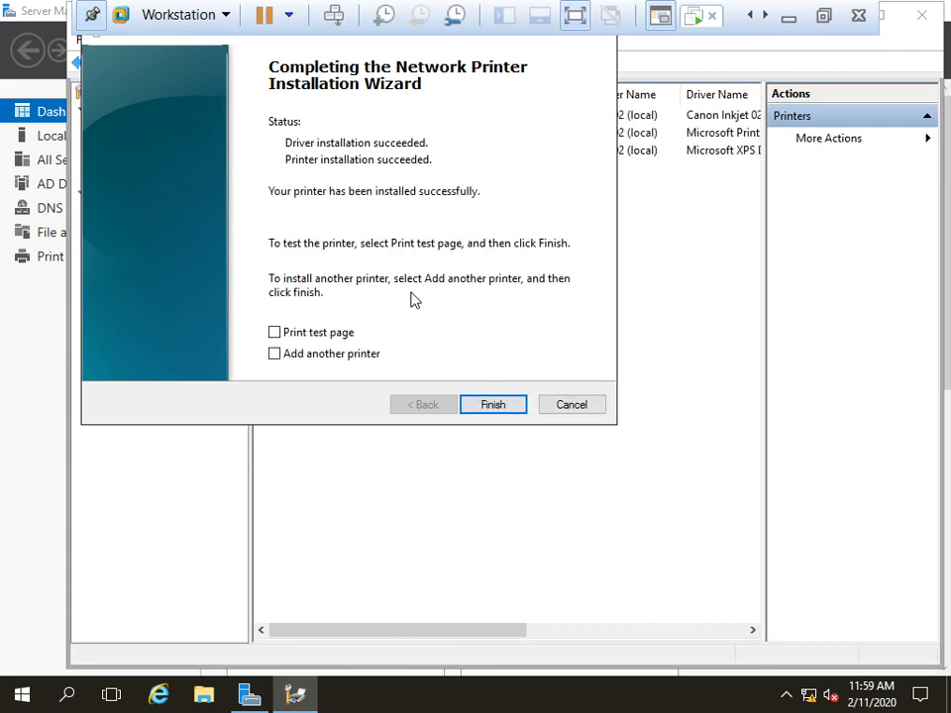
{"action": "left_click", "coordinate": [495, 406]}
{"action": "left_click", "coordinate": [312, 118]}
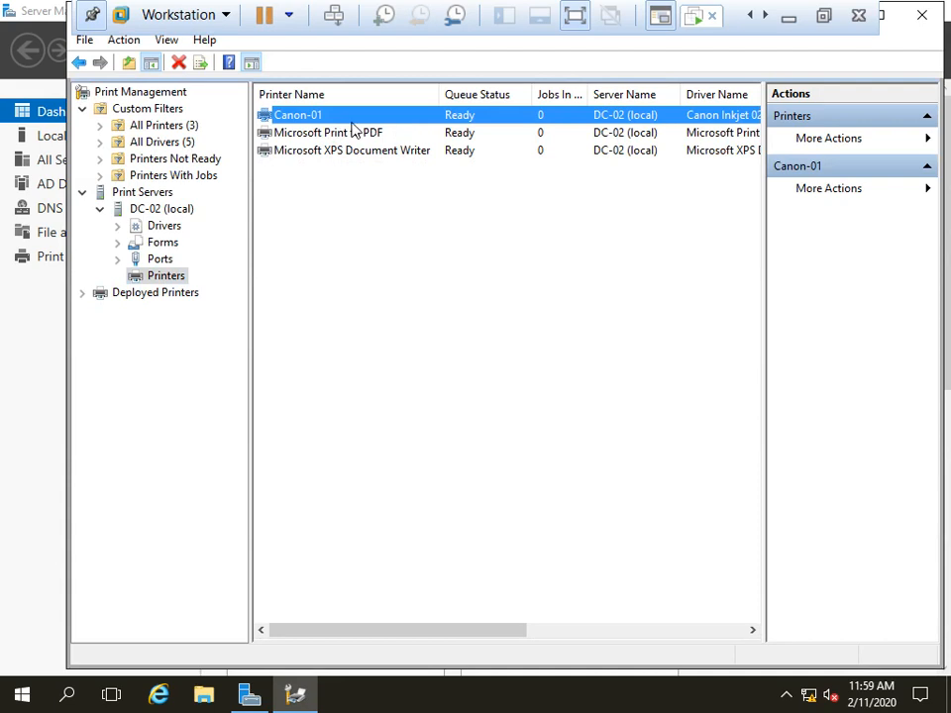
Step: Start adding another printer on port LPT2 with the new Dell 1130 Laser Printer driver
{"action": "right_click", "coordinate": [168, 276]}
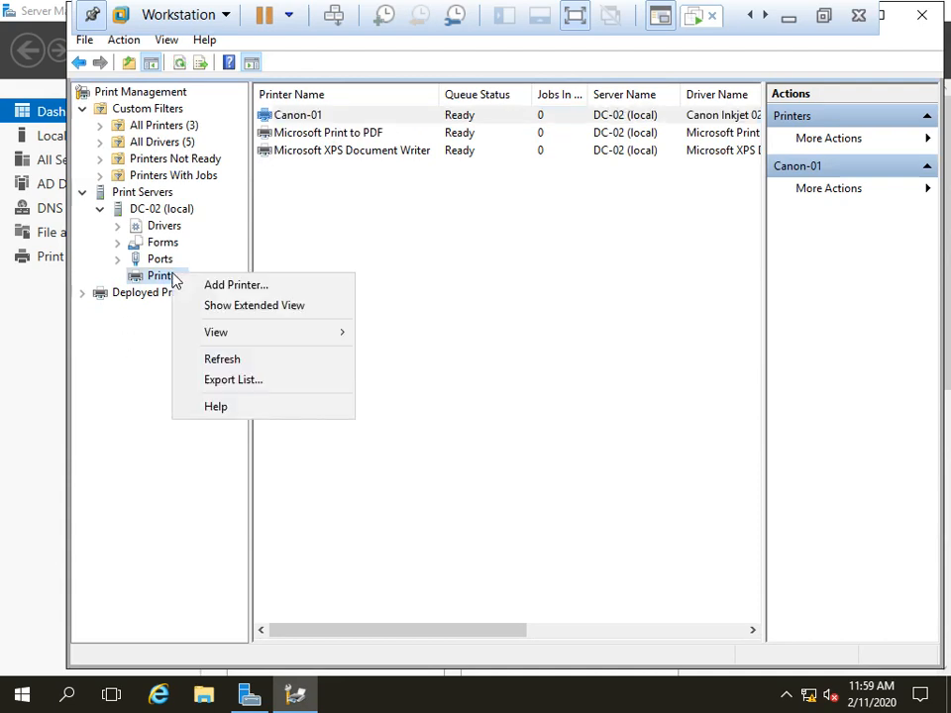
{"action": "left_click", "coordinate": [203, 285]}
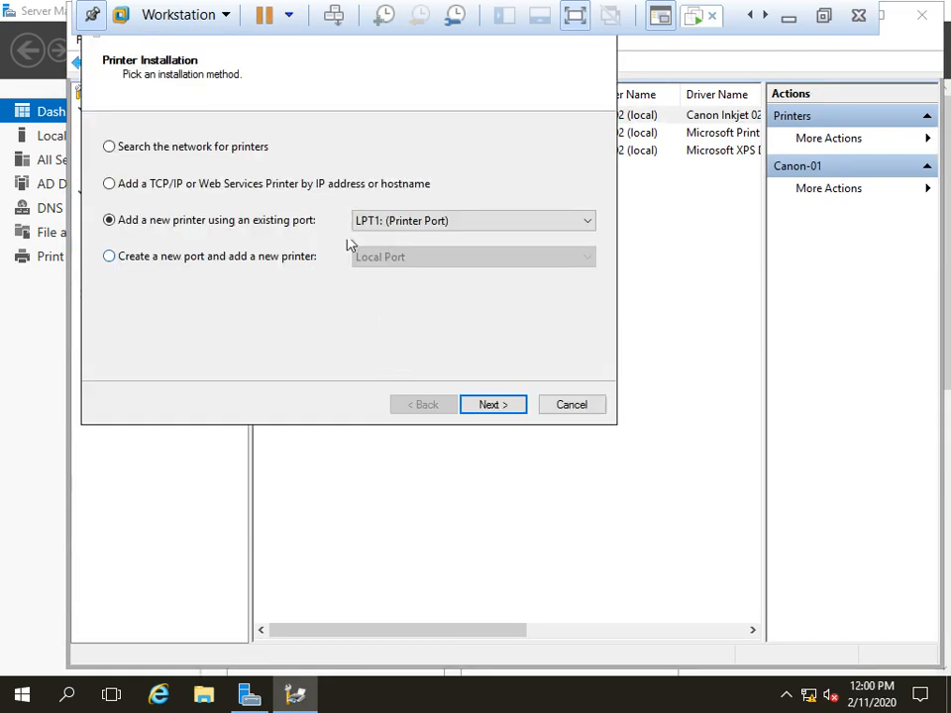
{"action": "left_click", "coordinate": [394, 221]}
{"action": "left_click", "coordinate": [391, 253]}
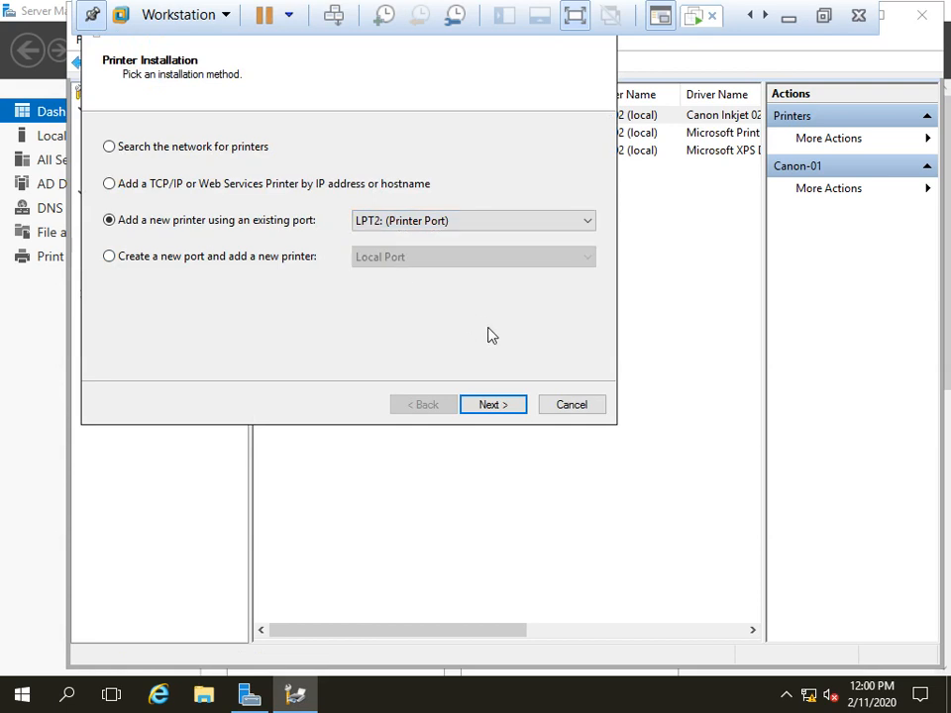
{"action": "left_click", "coordinate": [494, 408]}
{"action": "left_click", "coordinate": [461, 401]}
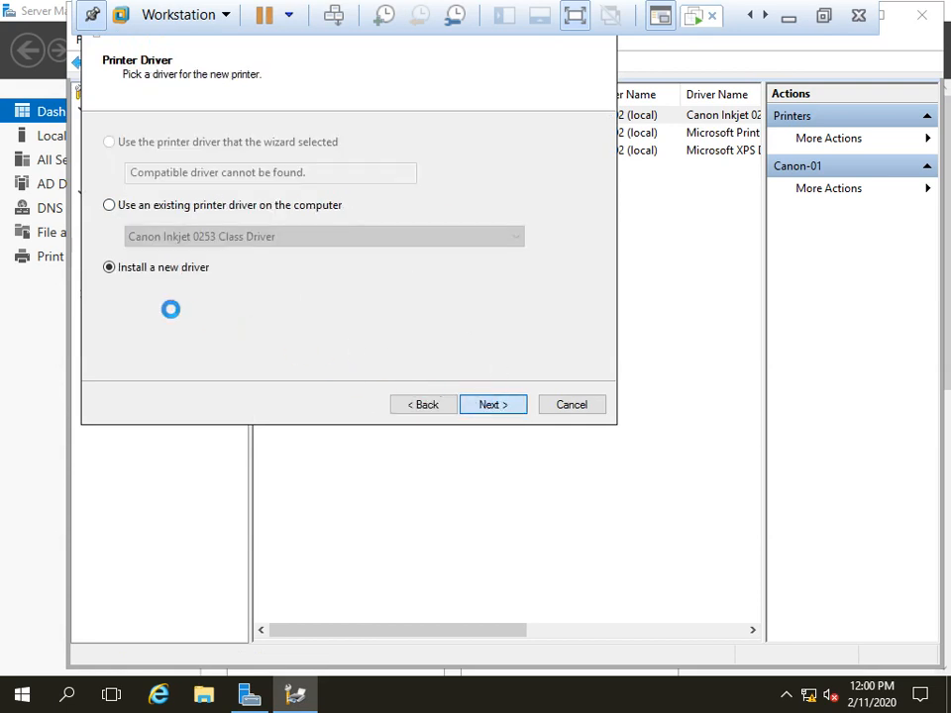
{"action": "left_click", "coordinate": [103, 284]}
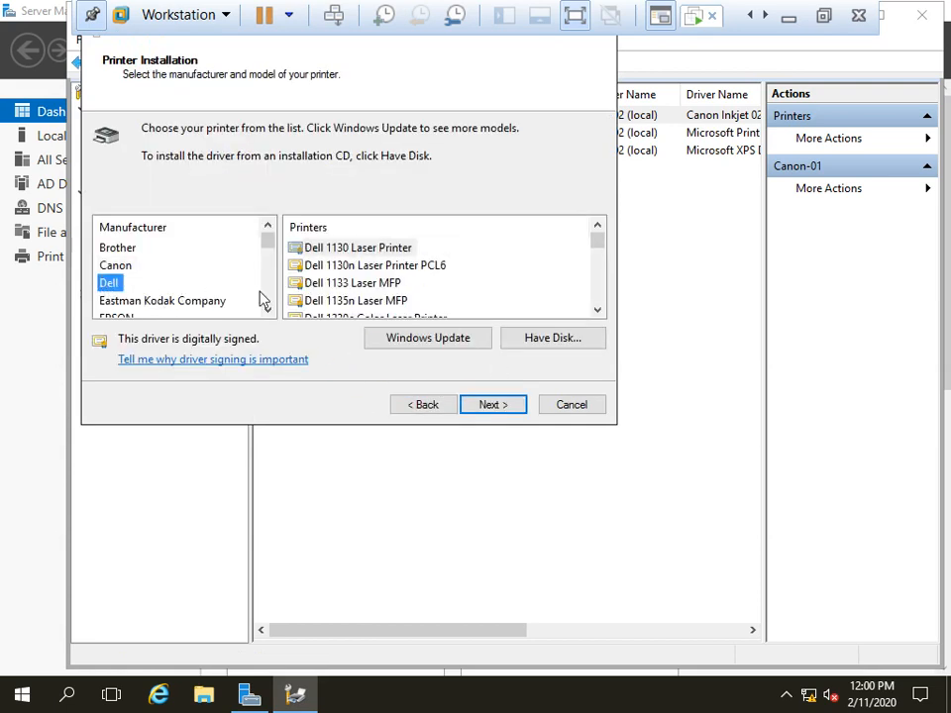
{"action": "left_click", "coordinate": [490, 408]}
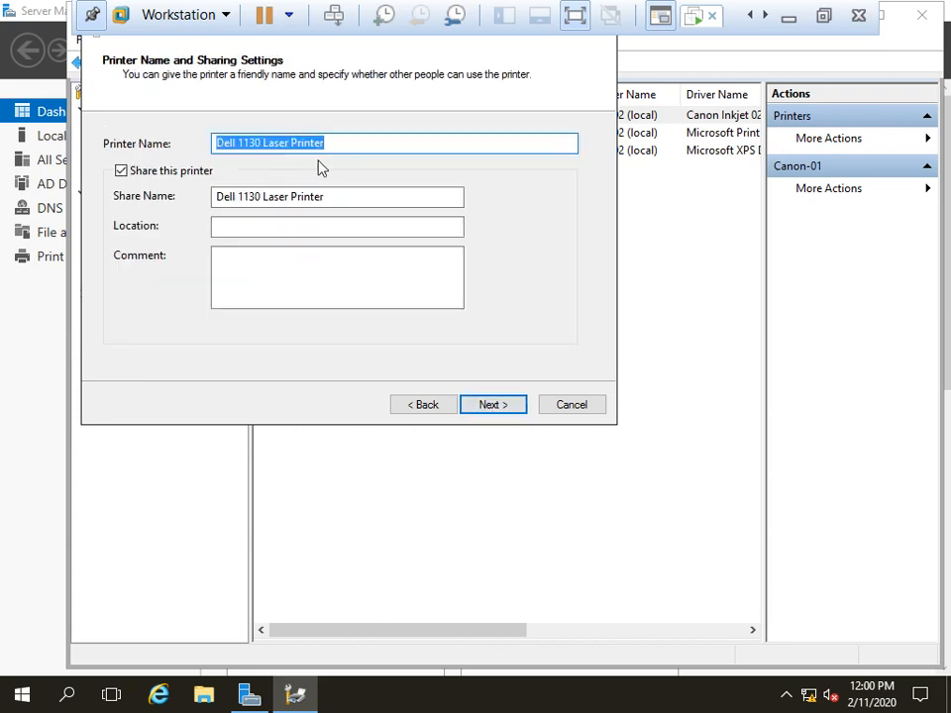
Step: Name and share the printer as Dell-01 and finish installing it
{"action": "type", "text": "Dell-01"}
{"action": "key", "text": "ctrl+a"}
{"action": "key", "text": "ctrl+c"}
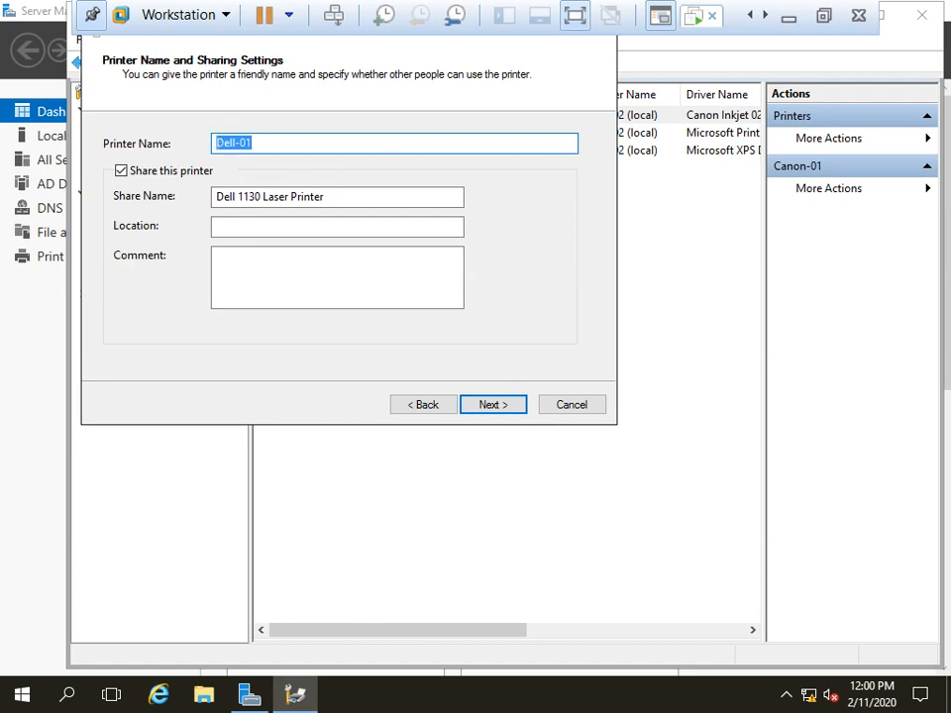
{"action": "left_click", "coordinate": [287, 195]}
{"action": "double_click", "coordinate": [288, 195]}
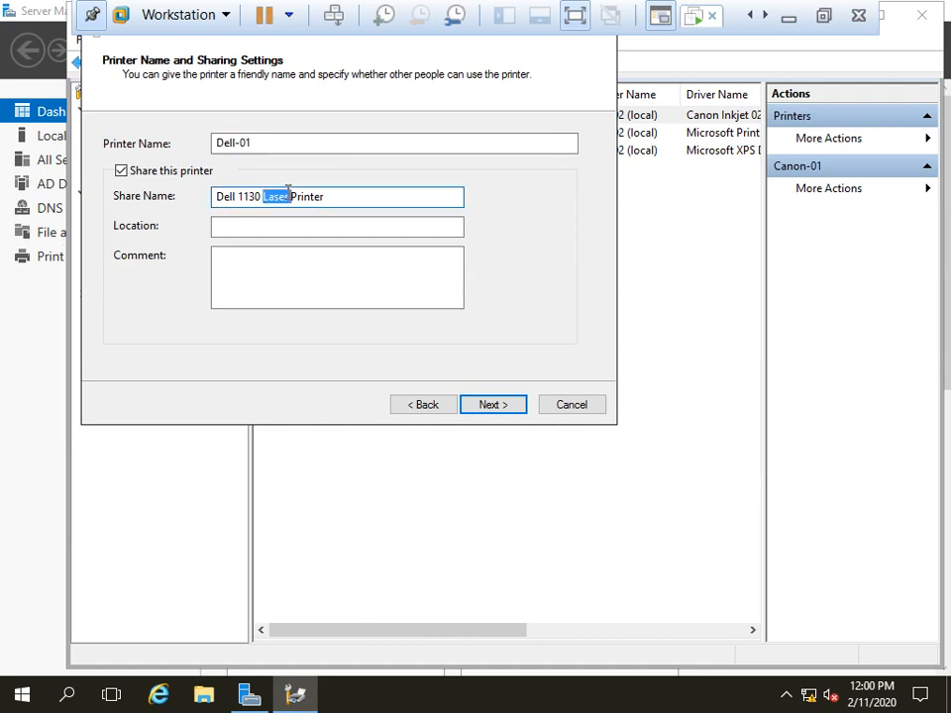
{"action": "left_click", "coordinate": [333, 197]}
{"action": "key", "text": "ctrl+a"}
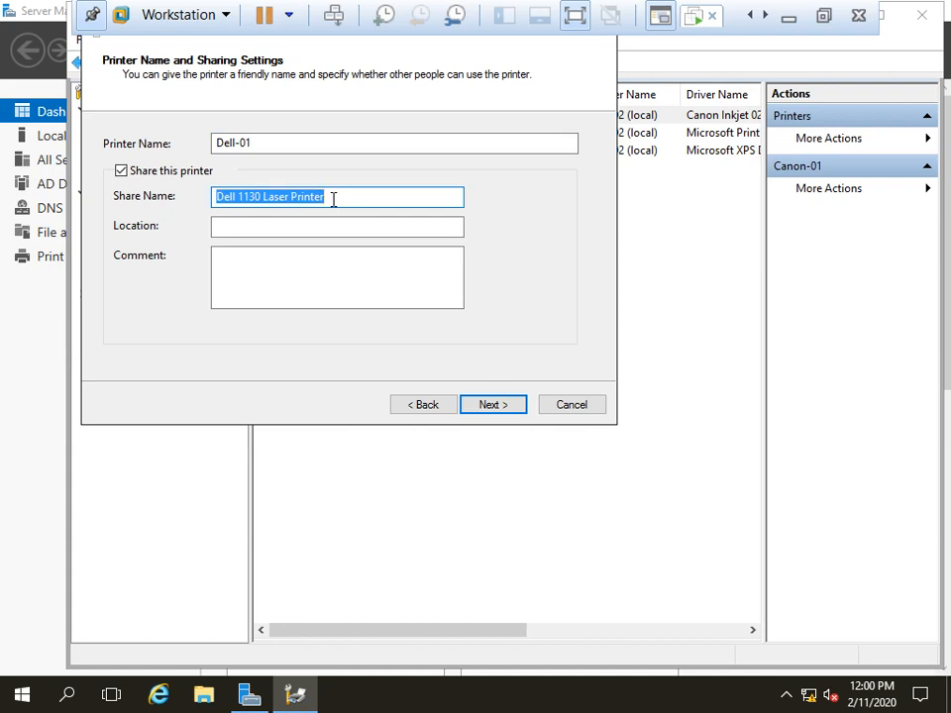
{"action": "key", "text": "ctrl+v"}
{"action": "left_click", "coordinate": [486, 410]}
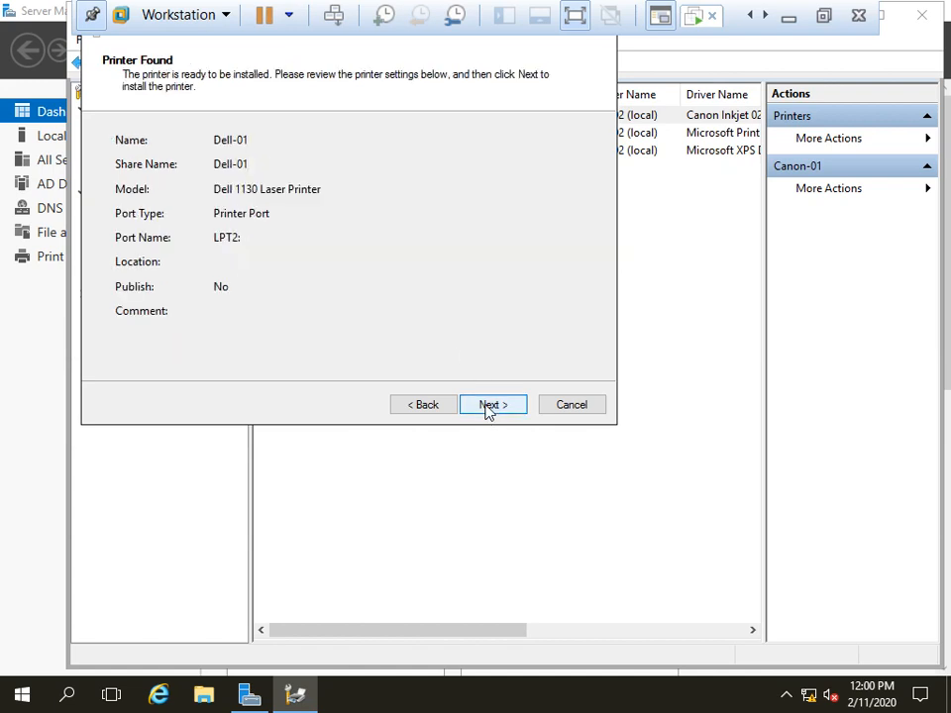
{"action": "left_click", "coordinate": [486, 406]}
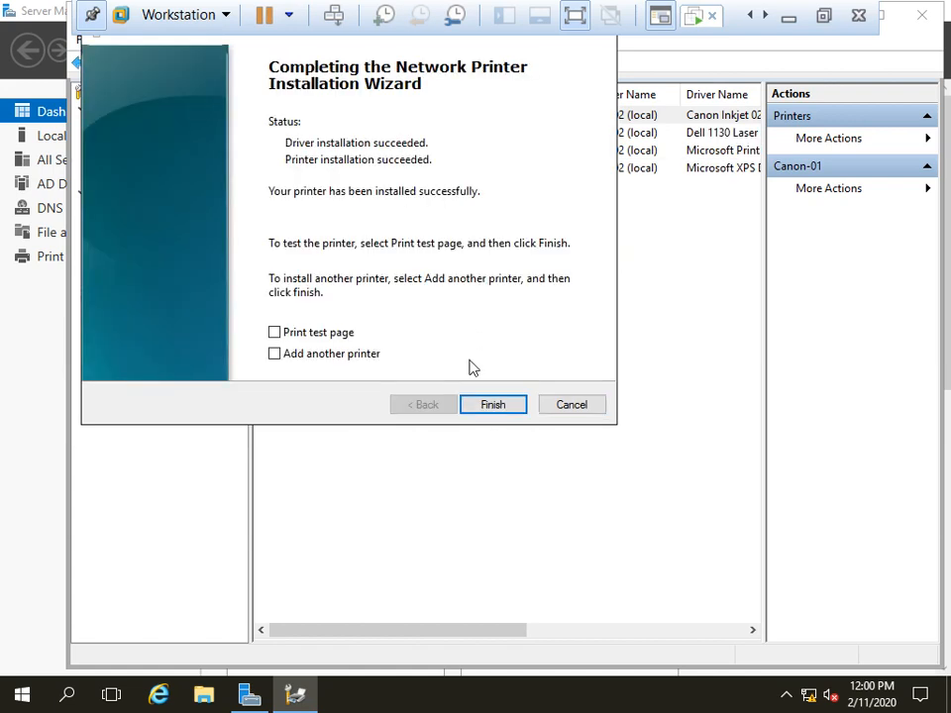
{"action": "left_click", "coordinate": [492, 404]}
Step: Check the Dell-01 and Canon-01 entries, then close Print Management
{"action": "left_click", "coordinate": [298, 130]}
{"action": "left_click", "coordinate": [298, 121]}
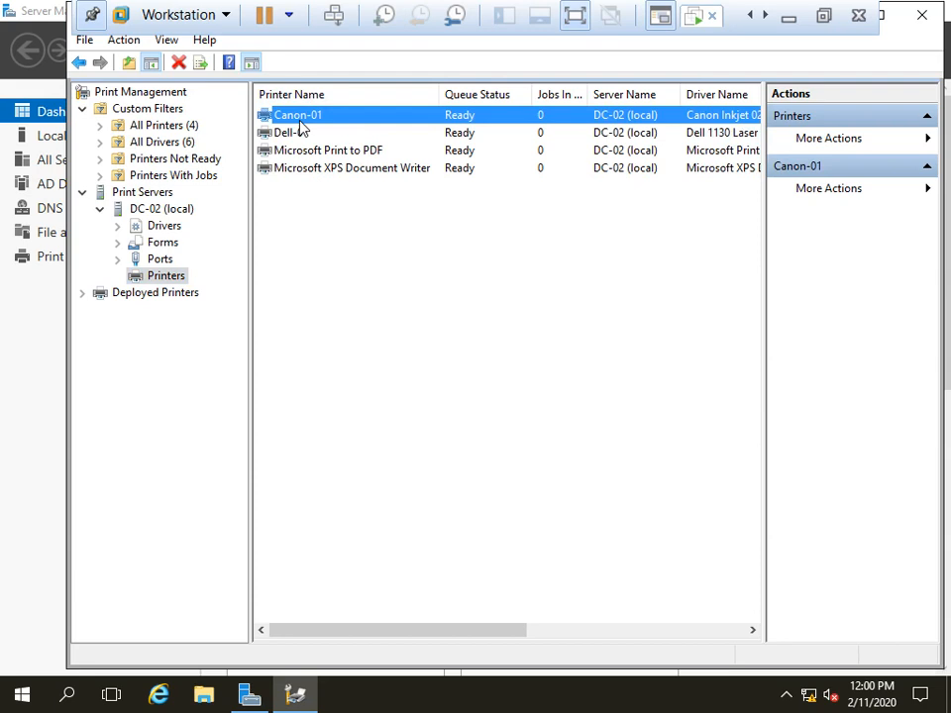
{"action": "left_click", "coordinate": [283, 134]}
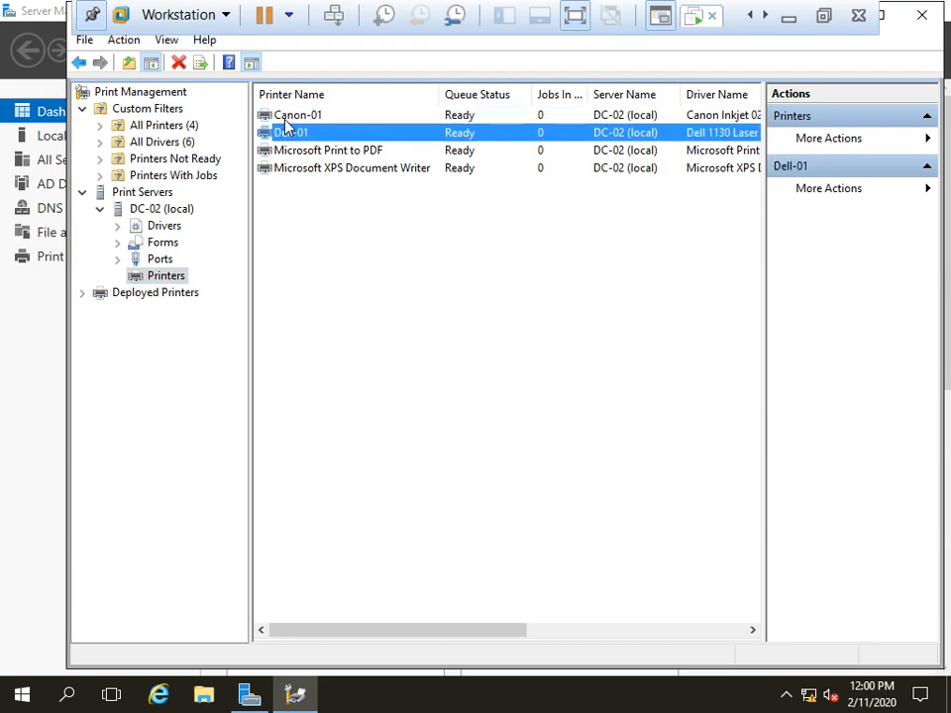
{"action": "left_click", "coordinate": [283, 121]}
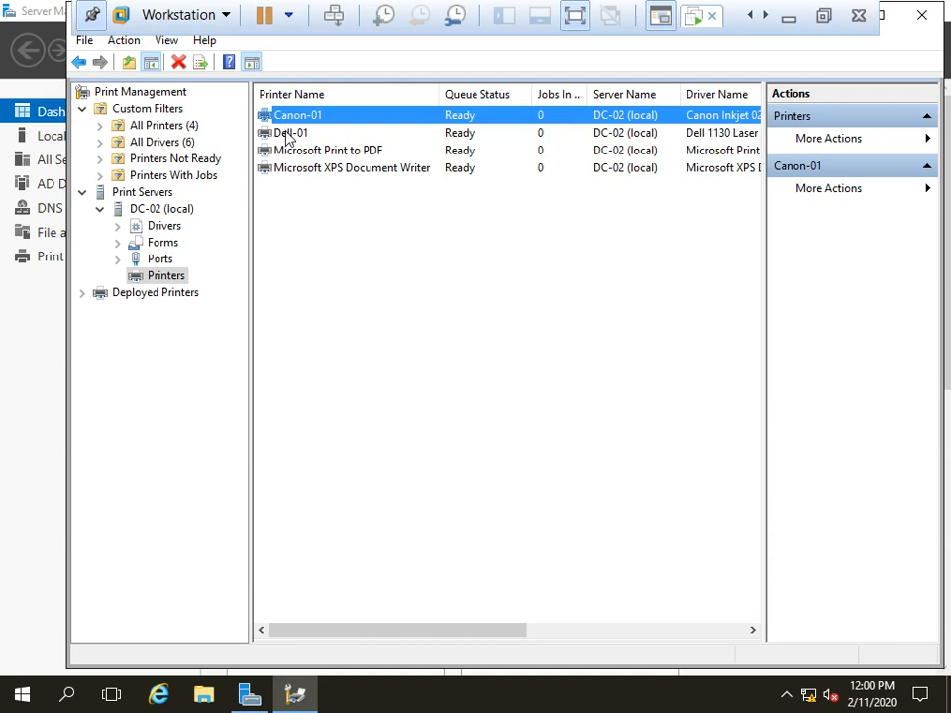
{"action": "left_click", "coordinate": [287, 136]}
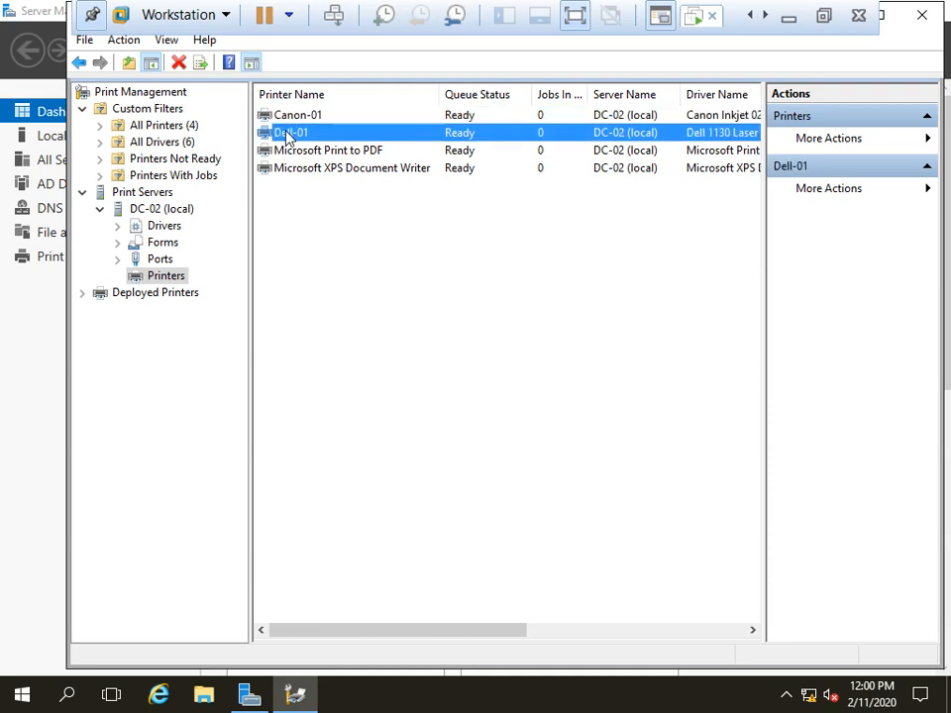
{"action": "left_click", "coordinate": [920, 18]}
Step: Launch Group Policy Management and locate policy-01 under abc.local > IT
{"action": "left_click", "coordinate": [812, 50]}
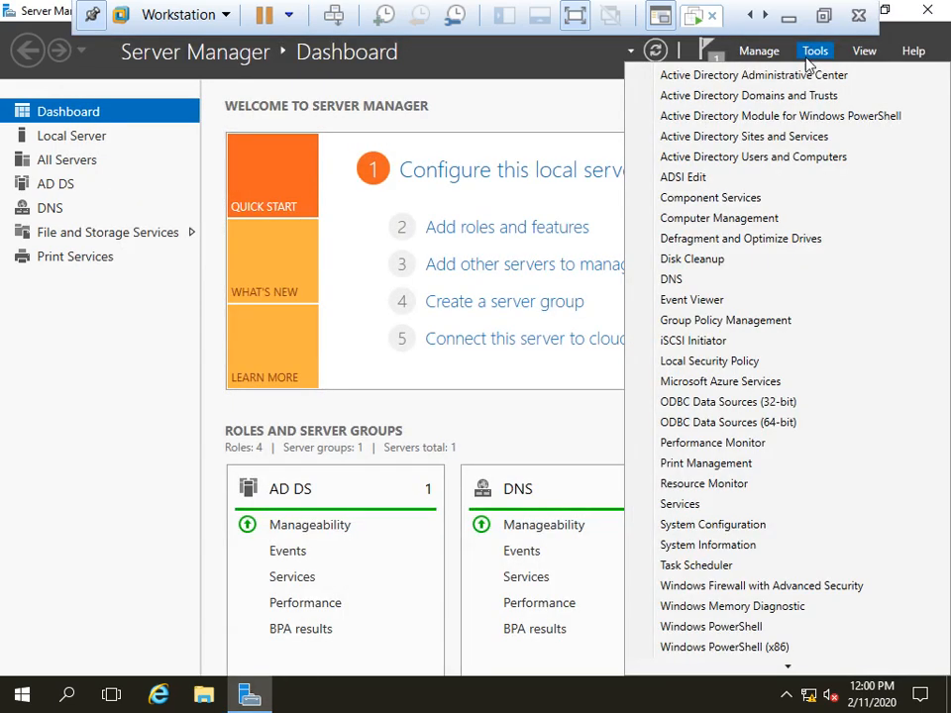
{"action": "left_click", "coordinate": [717, 327]}
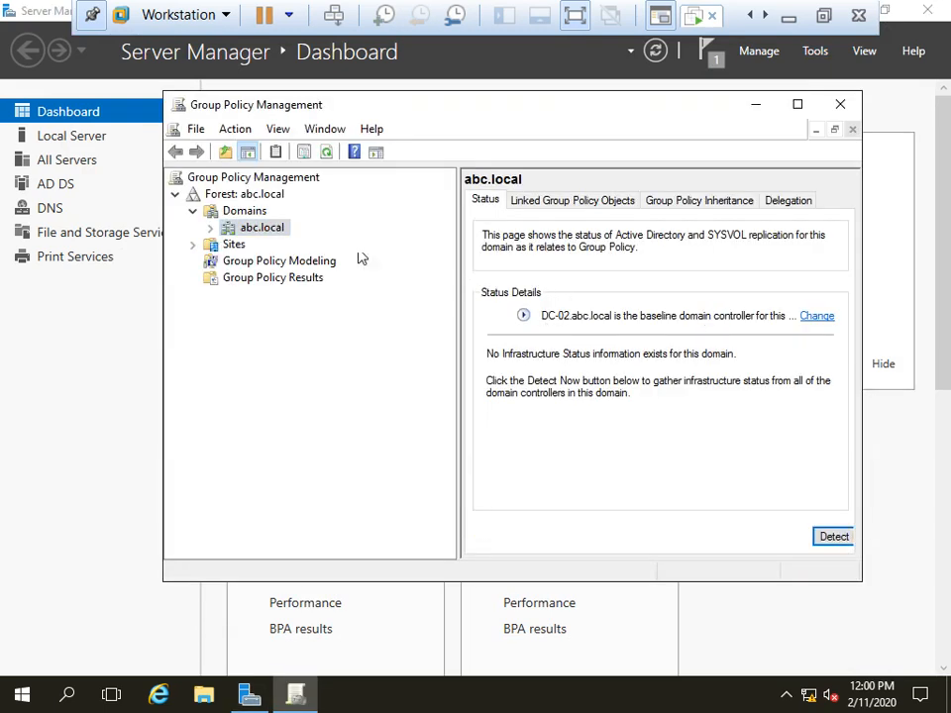
{"action": "left_click", "coordinate": [210, 228]}
{"action": "left_click", "coordinate": [227, 294]}
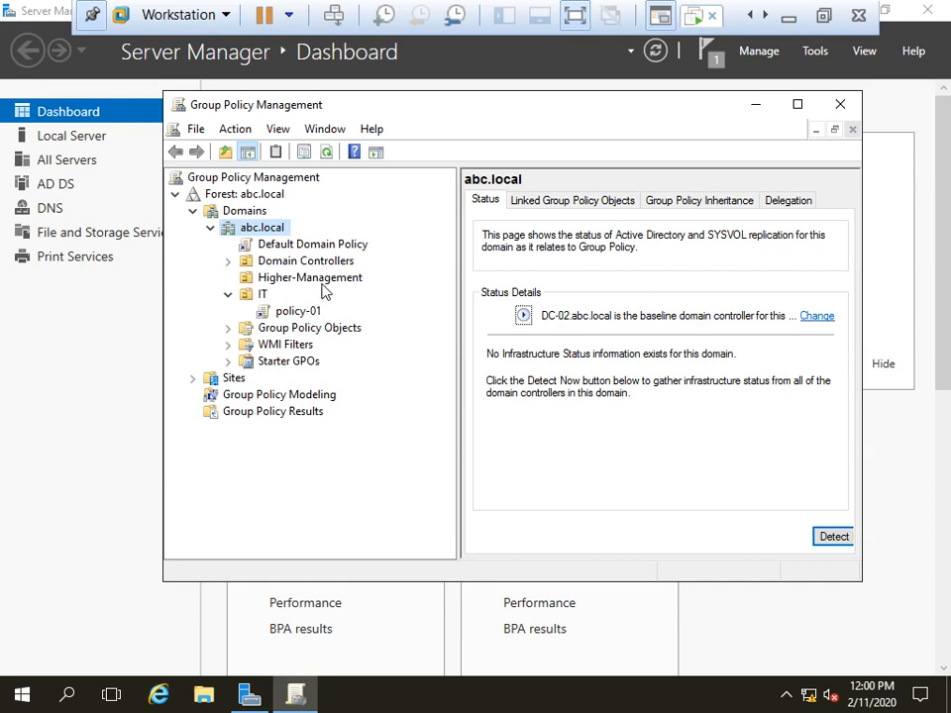
{"action": "left_click", "coordinate": [300, 313]}
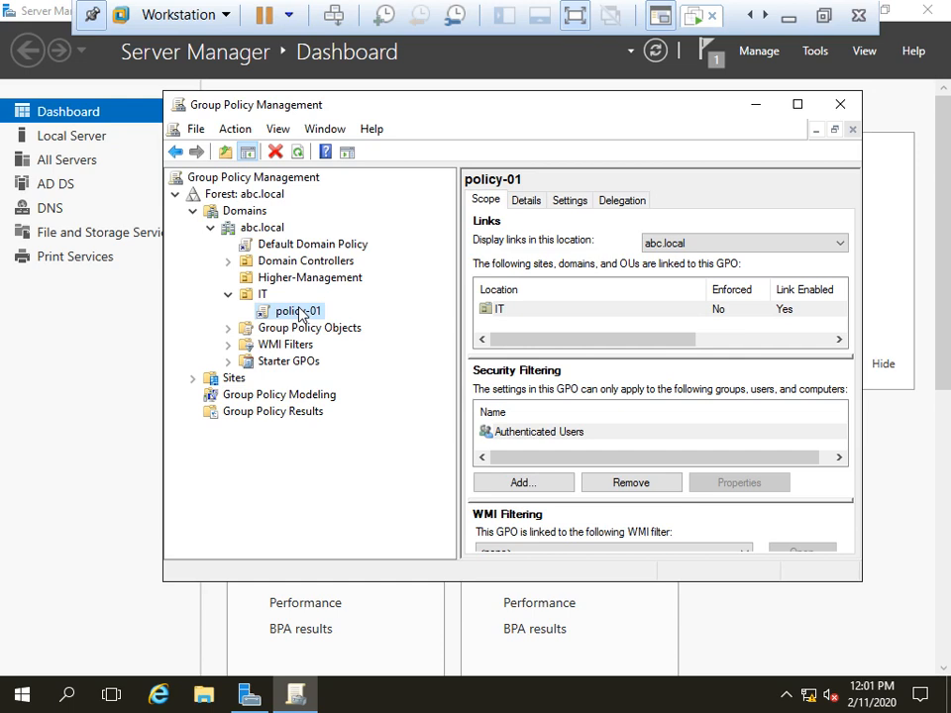
Step: Edit policy-01 and go to User Configuration > Preferences > Control Panel Settings > Printers
{"action": "right_click", "coordinate": [300, 313]}
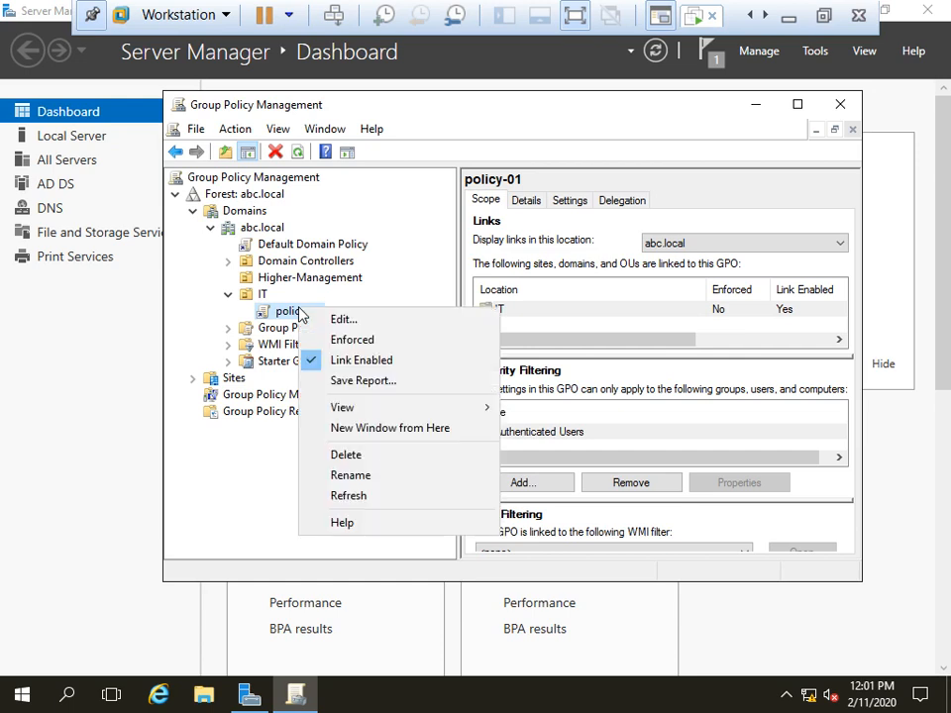
{"action": "left_click", "coordinate": [355, 324]}
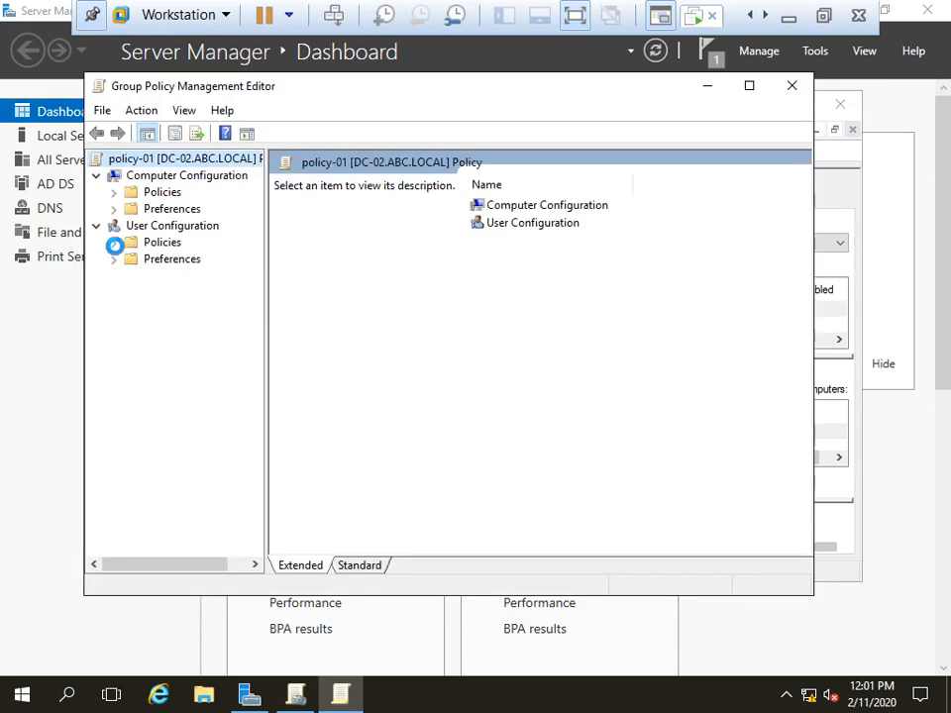
{"action": "left_click", "coordinate": [114, 243]}
{"action": "left_click", "coordinate": [115, 248]}
{"action": "left_click", "coordinate": [114, 258]}
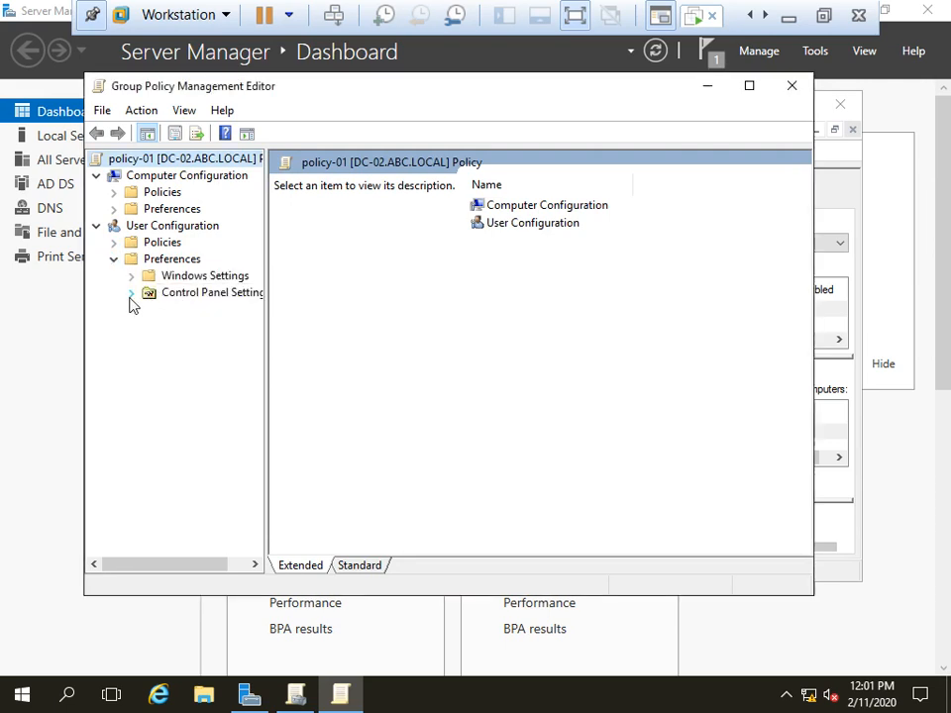
{"action": "left_click", "coordinate": [131, 293]}
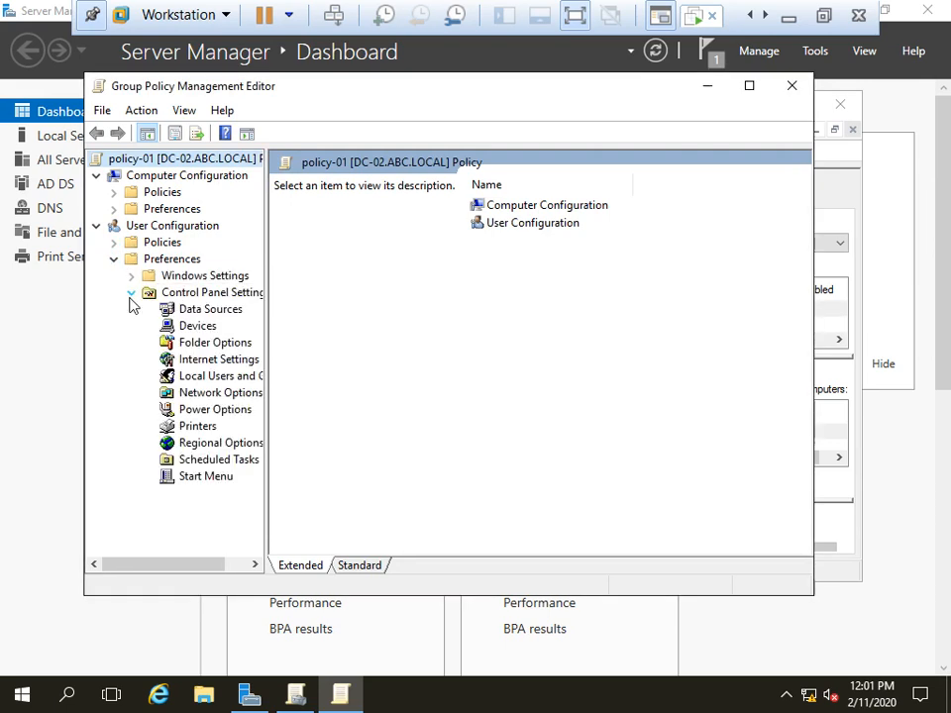
{"action": "left_click", "coordinate": [209, 428]}
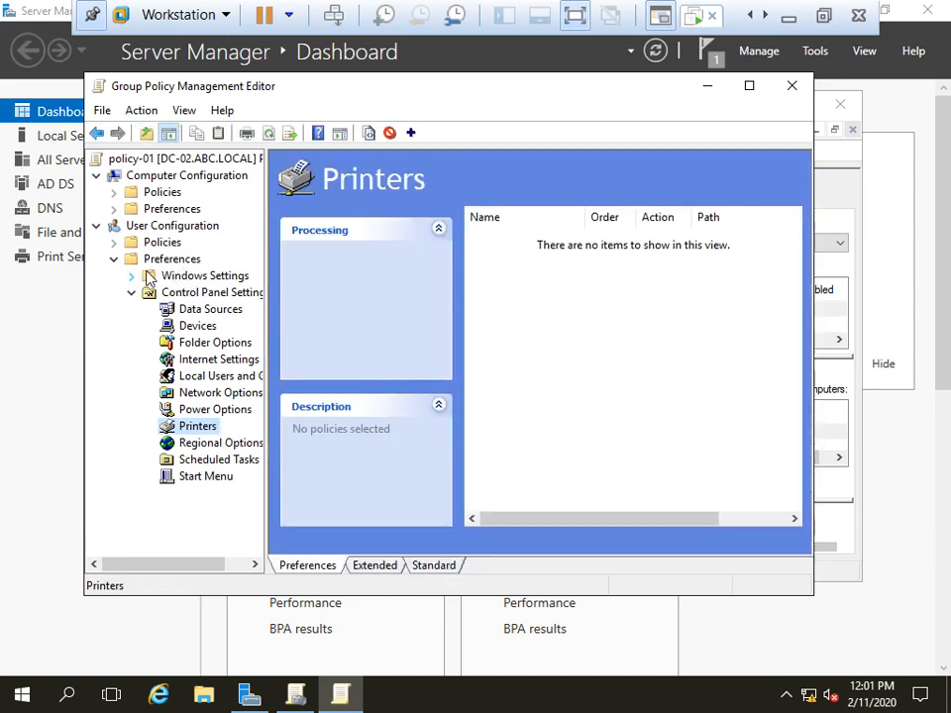
Step: Create a new Shared Printer preference with its action set to Create
{"action": "right_click", "coordinate": [201, 428]}
{"action": "mouse_move", "coordinate": [279, 441]}
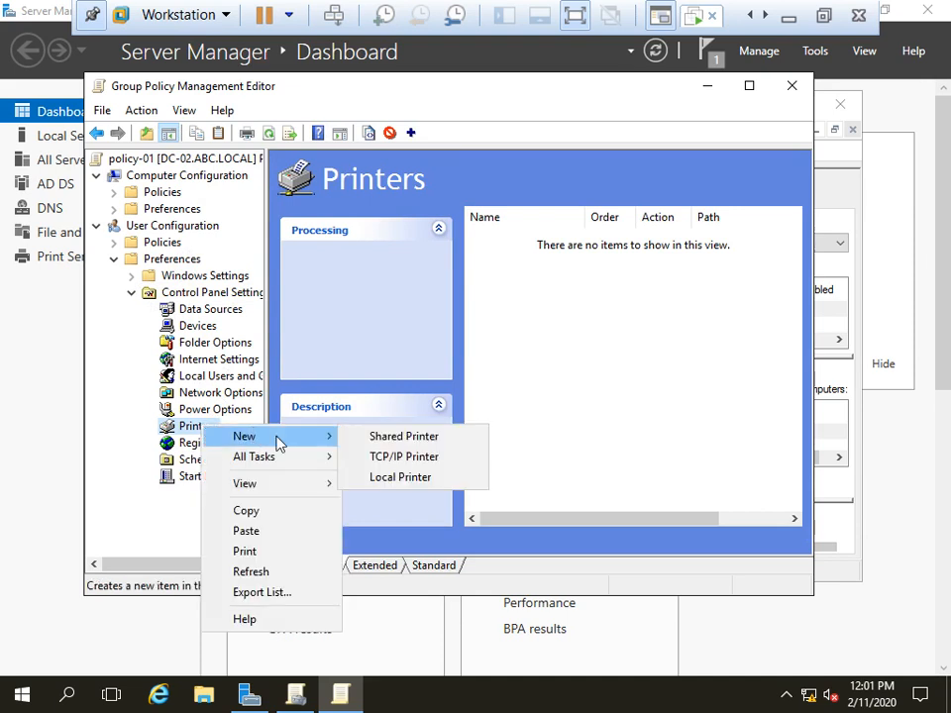
{"action": "left_click", "coordinate": [401, 436]}
{"action": "left_click", "coordinate": [420, 206]}
{"action": "left_click", "coordinate": [395, 233]}
{"action": "left_click", "coordinate": [396, 203]}
{"action": "left_click", "coordinate": [393, 219]}
Step: Enter share path \\192.168.1.200\Canon-01 and test it via the Run box
{"action": "key", "text": "Tab"}
{"action": "type", "text": "\\\\"}
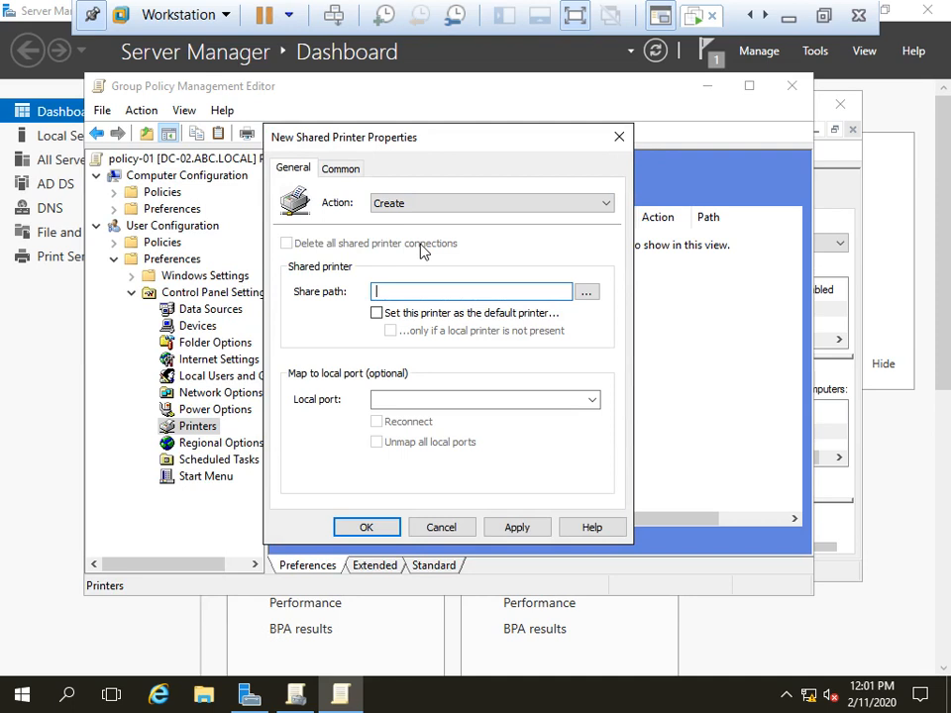
{"action": "type", "text": "192.168.1.200\\Ca"}
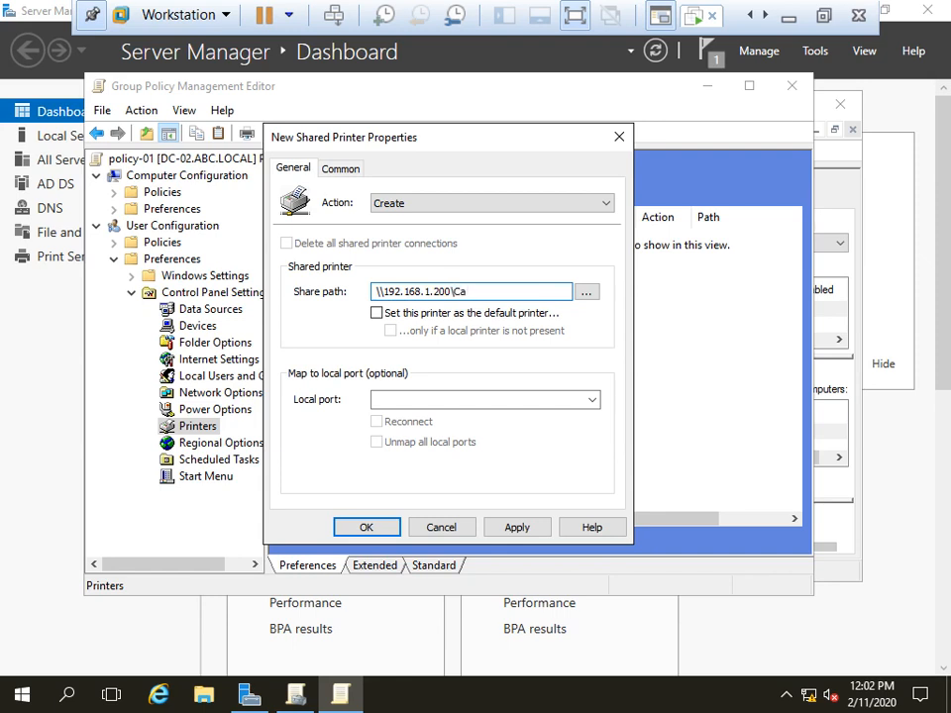
{"action": "type", "text": "non-01"}
{"action": "key", "text": "shift+Left"}
{"action": "key", "text": "shift+Left"}
{"action": "key", "text": "shift+Left"}
{"action": "key", "text": "shift+Left"}
{"action": "key", "text": "shift+Left"}
{"action": "key", "text": "shift+Left"}
{"action": "key", "text": "shift+Left"}
{"action": "key", "text": "shift+Left"}
{"action": "key", "text": "shift+Left"}
{"action": "key", "text": "shift+Left"}
{"action": "key", "text": "shift+Left"}
{"action": "key", "text": "shift+Left"}
{"action": "key", "text": "shift+Left"}
{"action": "key", "text": "shift+Left"}
{"action": "key", "text": "shift+Left"}
{"action": "key", "text": "shift+Left"}
{"action": "key", "text": "shift+Left"}
{"action": "key", "text": "shift+Left"}
{"action": "key", "text": "shift+Left"}
{"action": "key", "text": "shift+Left"}
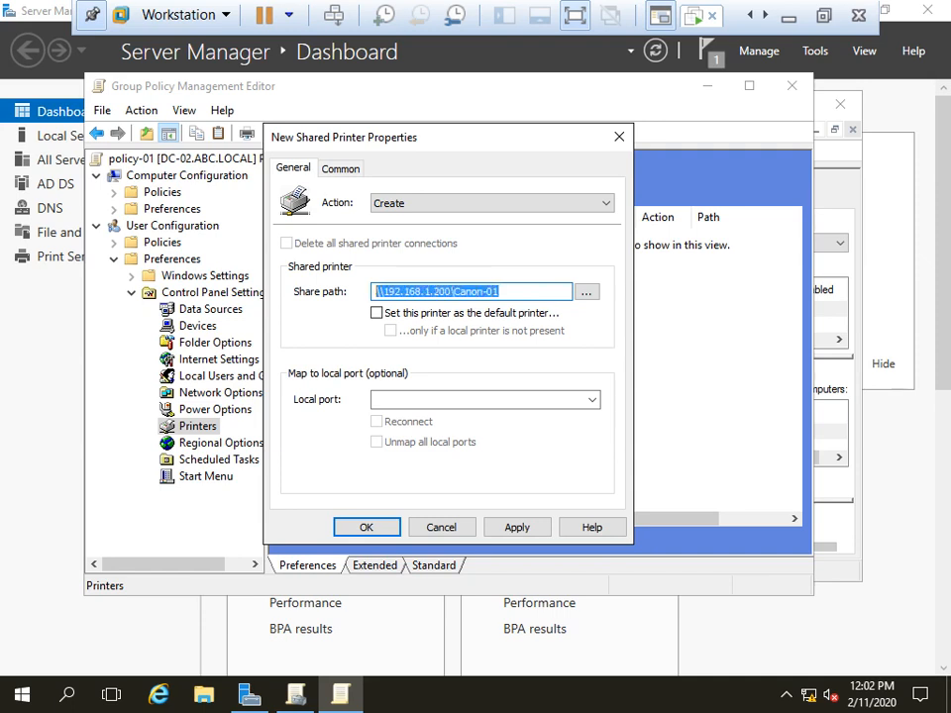
{"action": "key", "text": "ctrl+c"}
{"action": "key", "text": "super+r"}
{"action": "key", "text": "ctrl+v"}
{"action": "key", "text": "Return"}
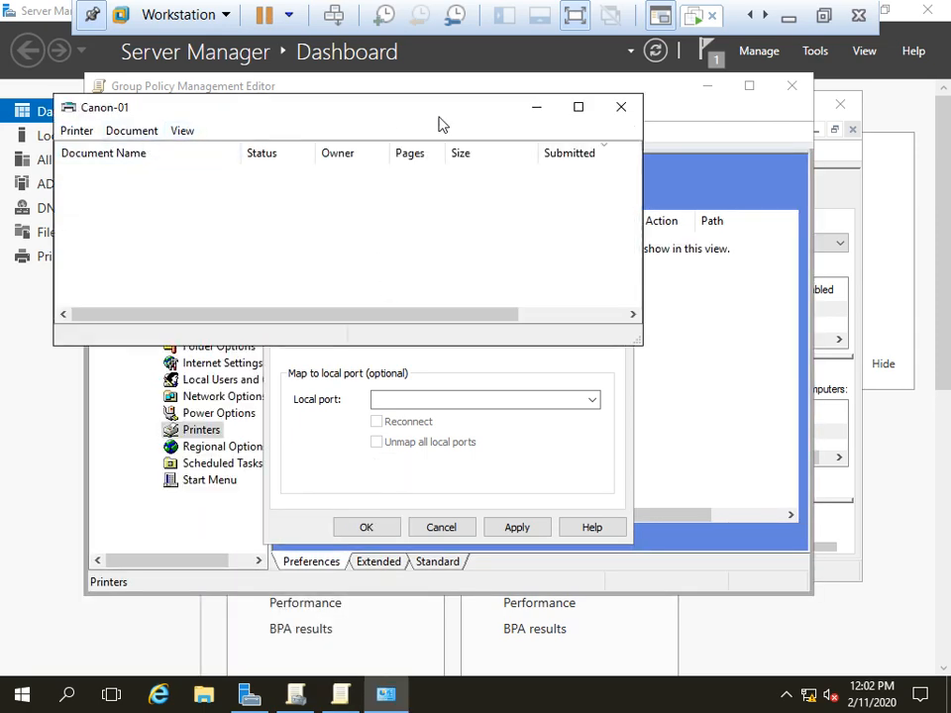
{"action": "left_click", "coordinate": [619, 108]}
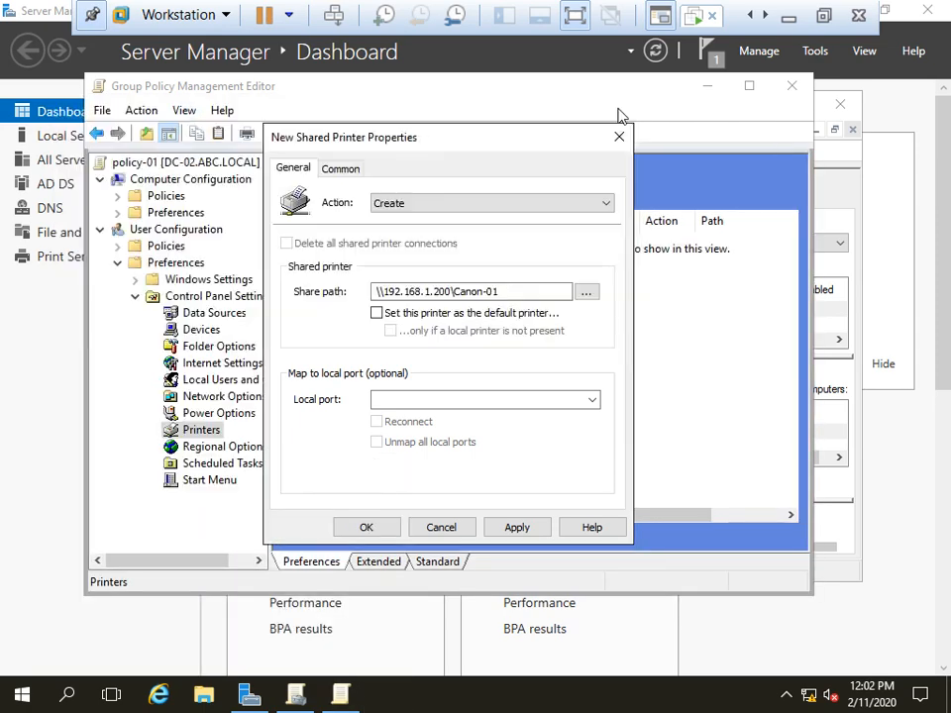
Step: Make Canon-01 the default printer, apply and save, then close the editor
{"action": "left_click", "coordinate": [376, 313]}
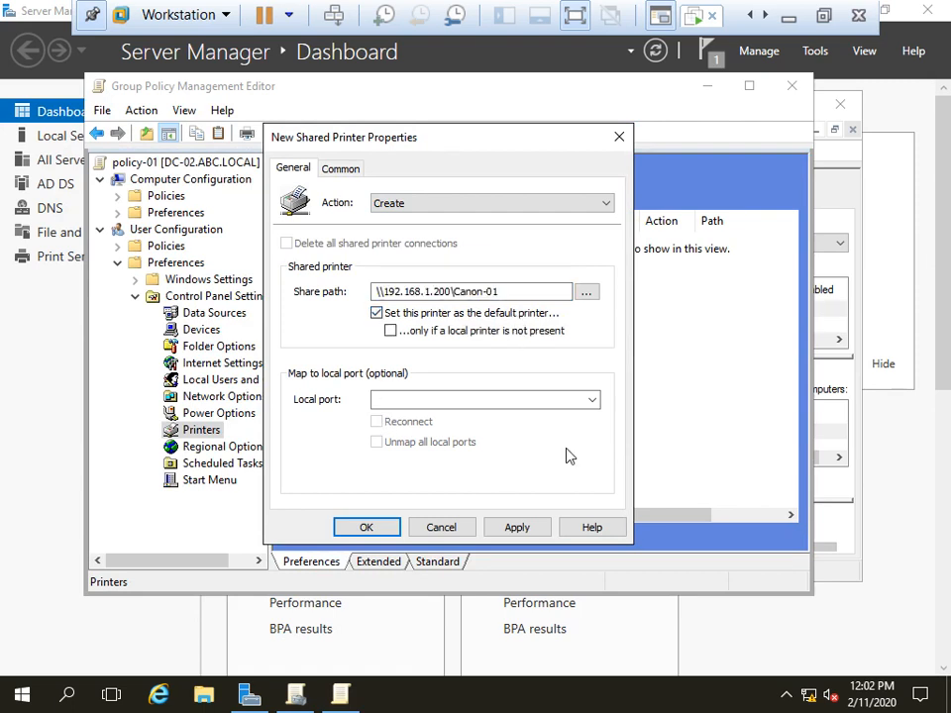
{"action": "left_click", "coordinate": [513, 529]}
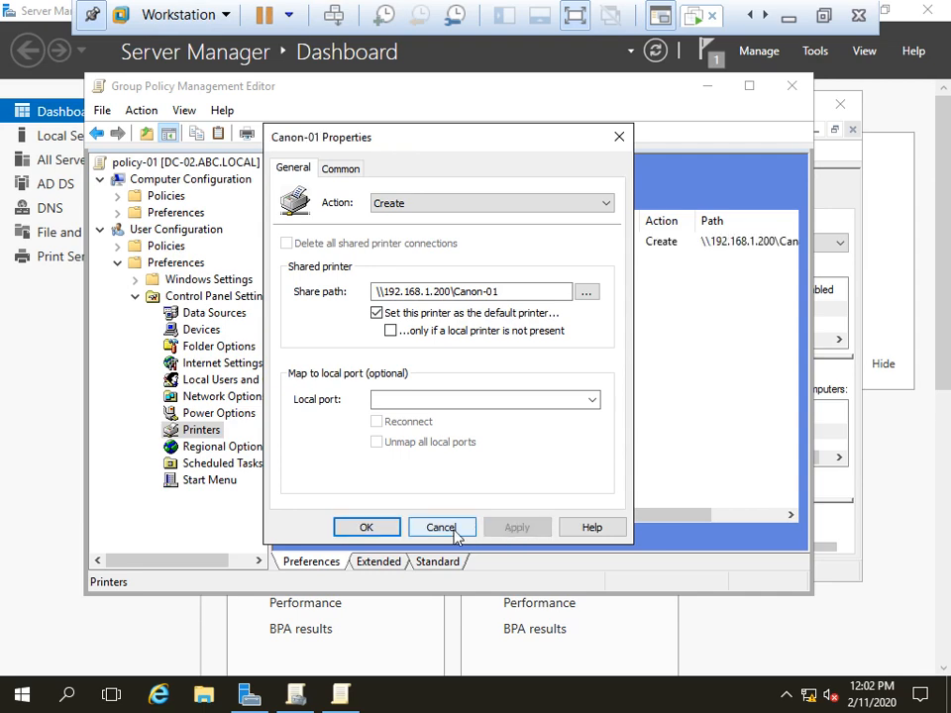
{"action": "left_click", "coordinate": [366, 528]}
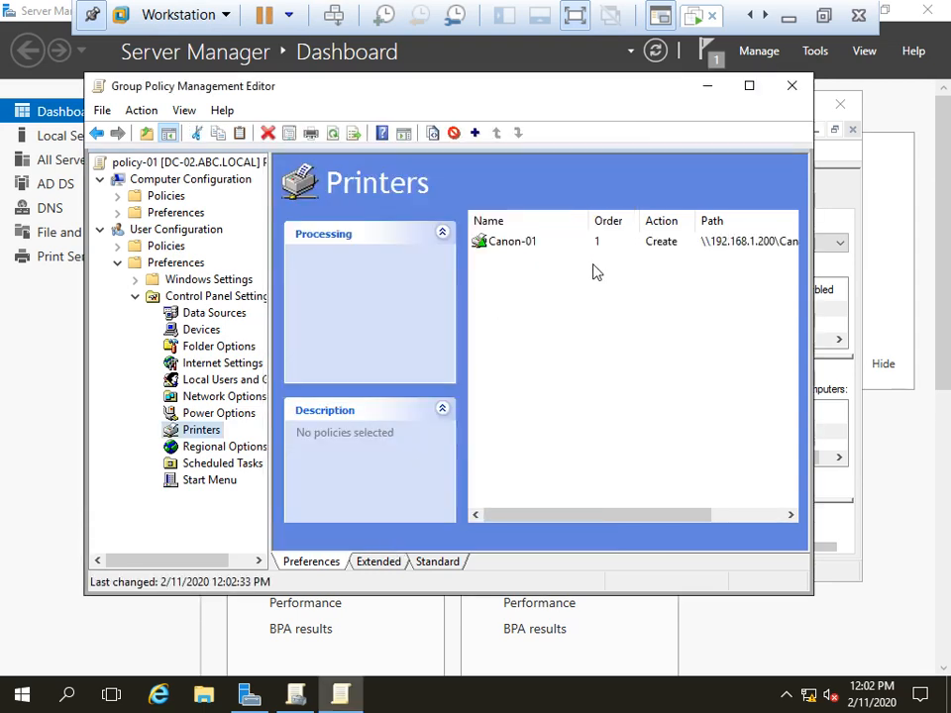
{"action": "left_click", "coordinate": [792, 86]}
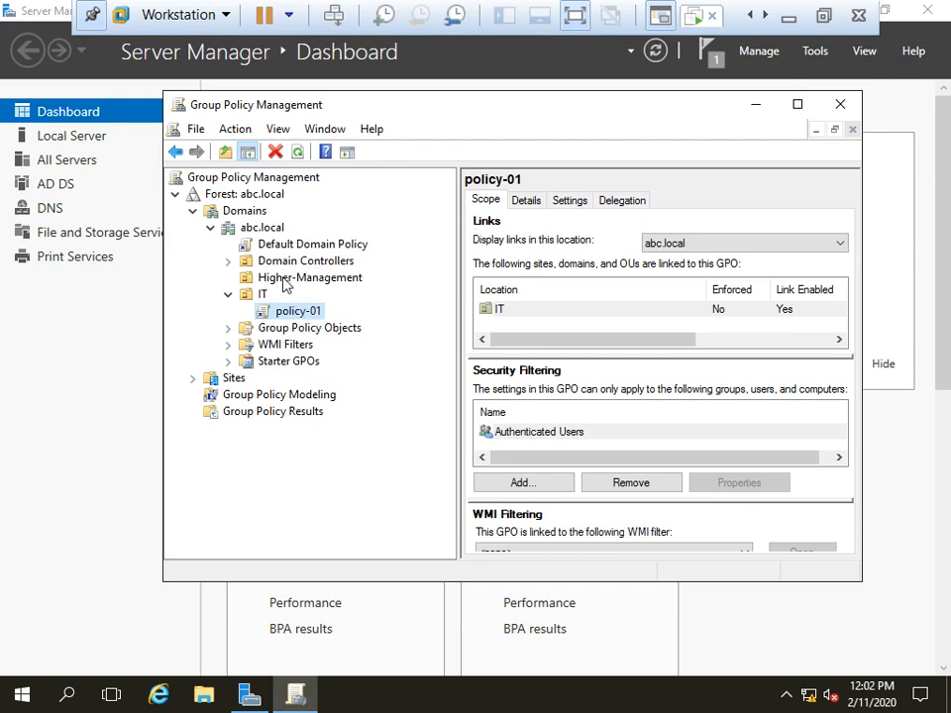
Step: Create a new GPO named policy-02 linked to the Higher-Management unit
{"action": "right_click", "coordinate": [285, 283]}
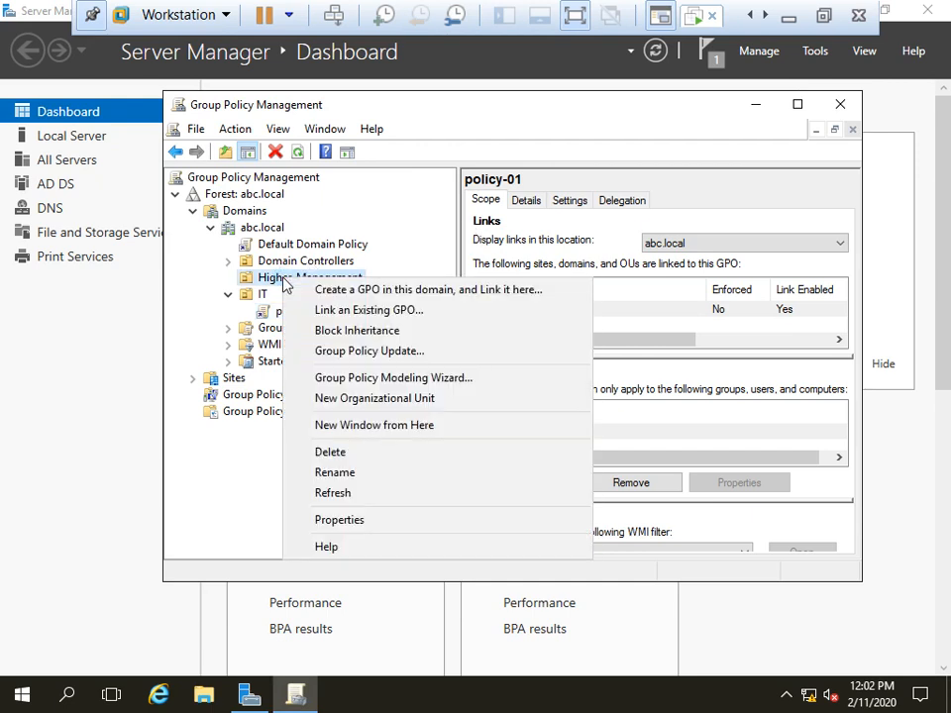
{"action": "left_click", "coordinate": [424, 290]}
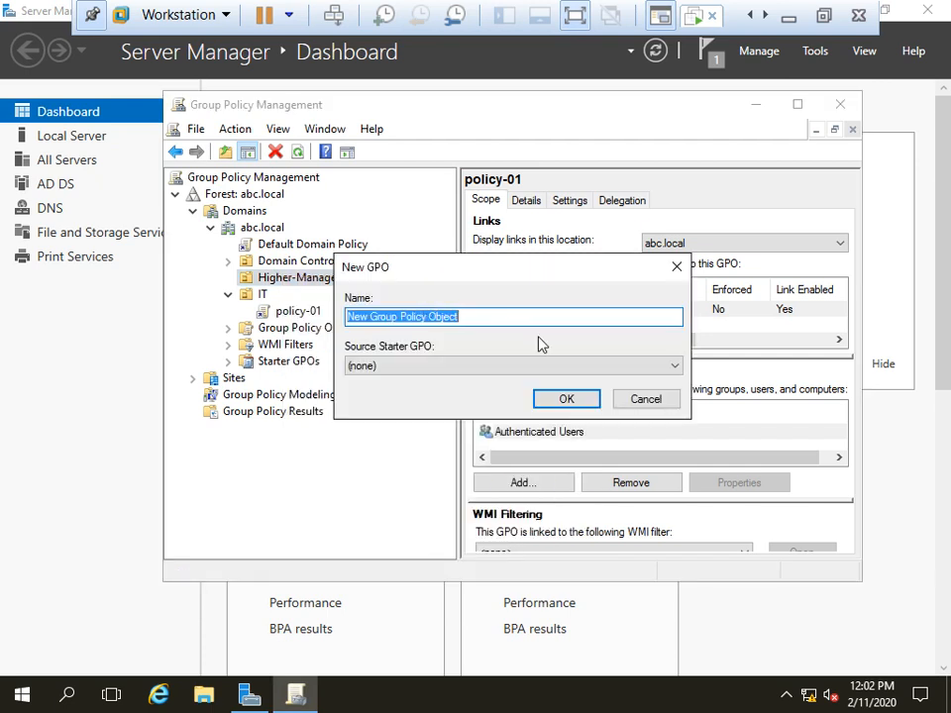
{"action": "type", "text": "policy-02"}
{"action": "key", "text": "Return"}
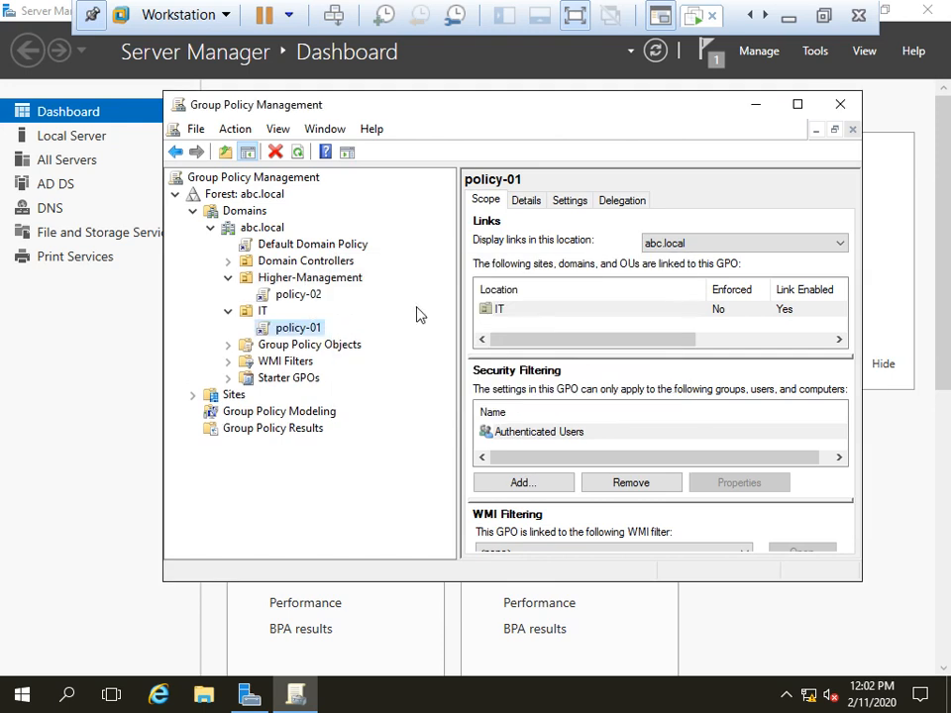
{"action": "left_click", "coordinate": [281, 296]}
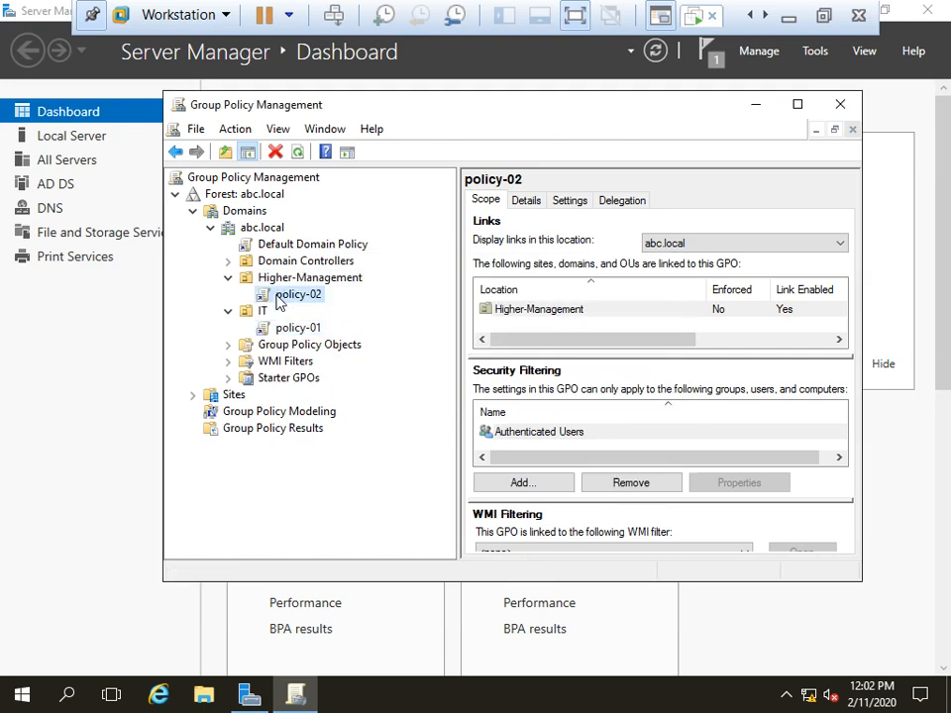
Step: Edit policy-02 and go to its user Control Panel Settings > Printers preferences
{"action": "right_click", "coordinate": [279, 298]}
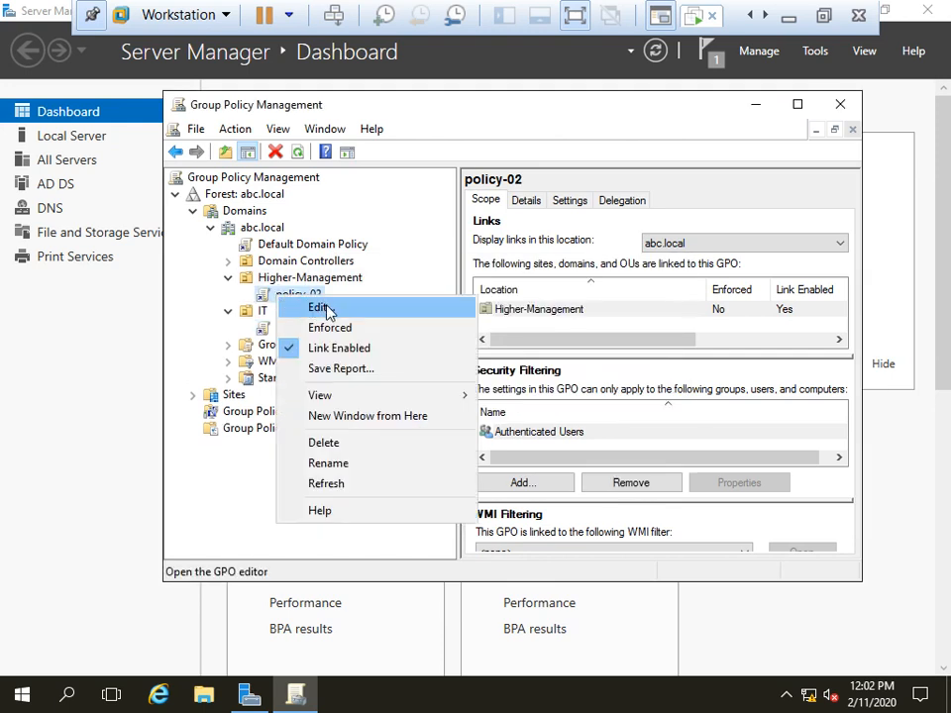
{"action": "left_click", "coordinate": [323, 310]}
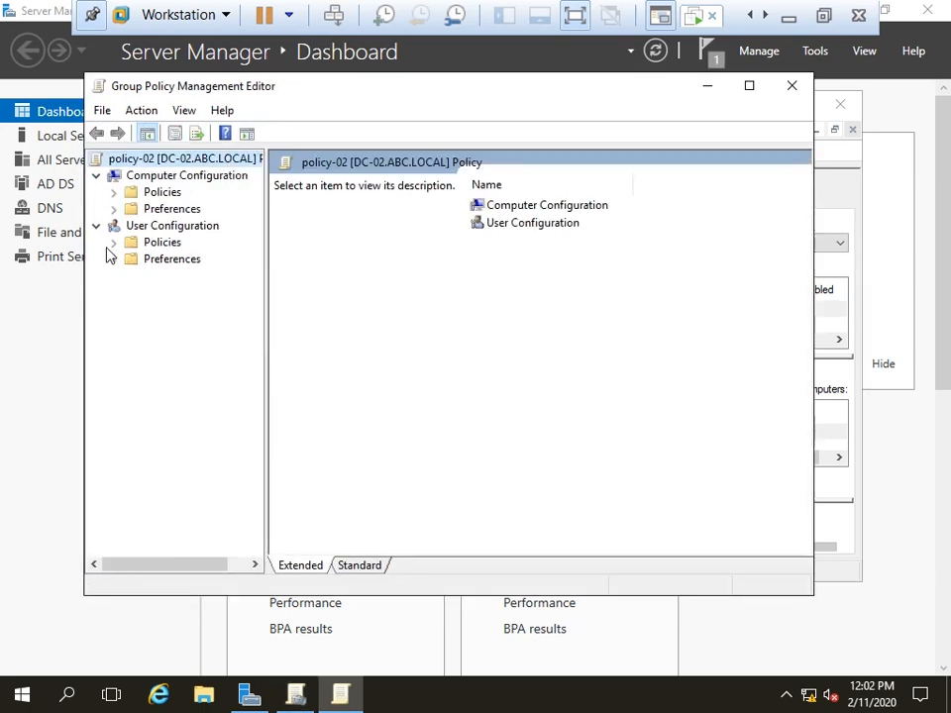
{"action": "left_click", "coordinate": [113, 258]}
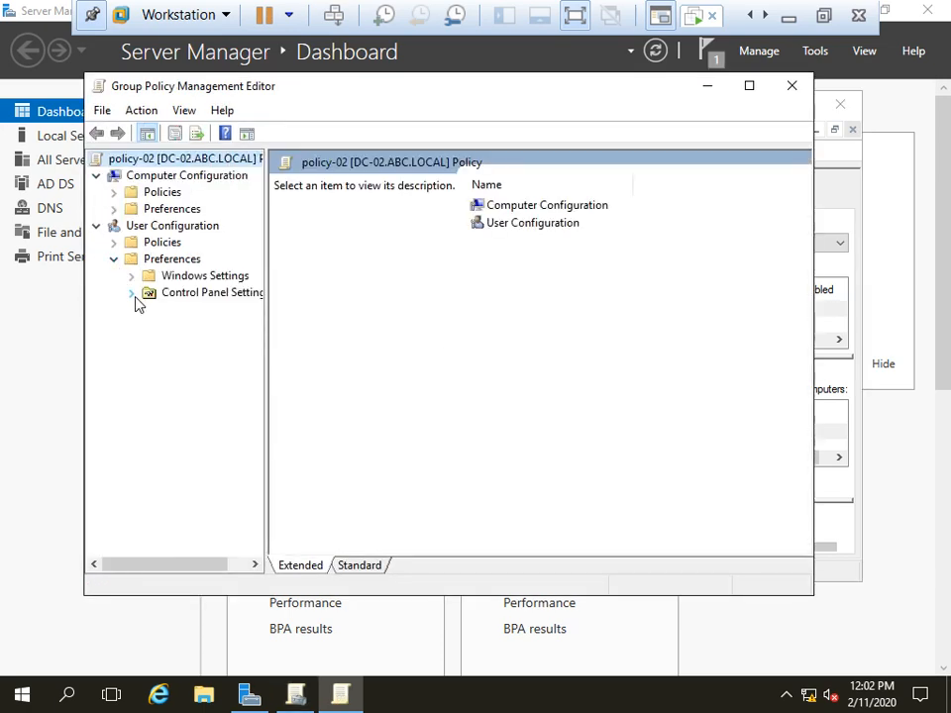
{"action": "left_click", "coordinate": [132, 293]}
{"action": "left_click", "coordinate": [195, 436]}
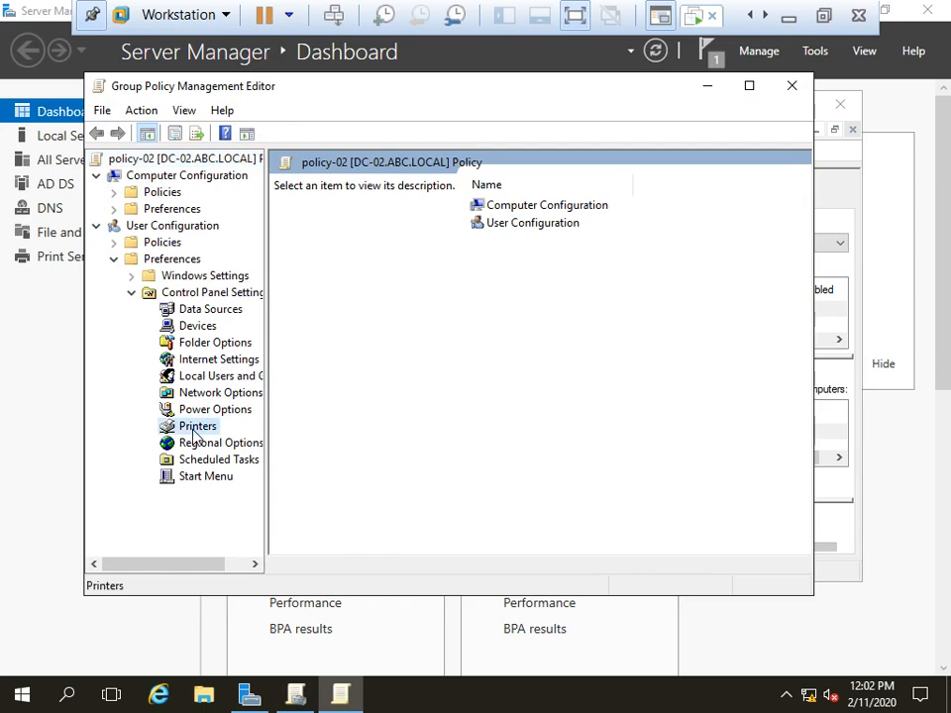
Step: Add a new Shared Printer preference with the Create action
{"action": "right_click", "coordinate": [195, 436]}
{"action": "mouse_move", "coordinate": [237, 442]}
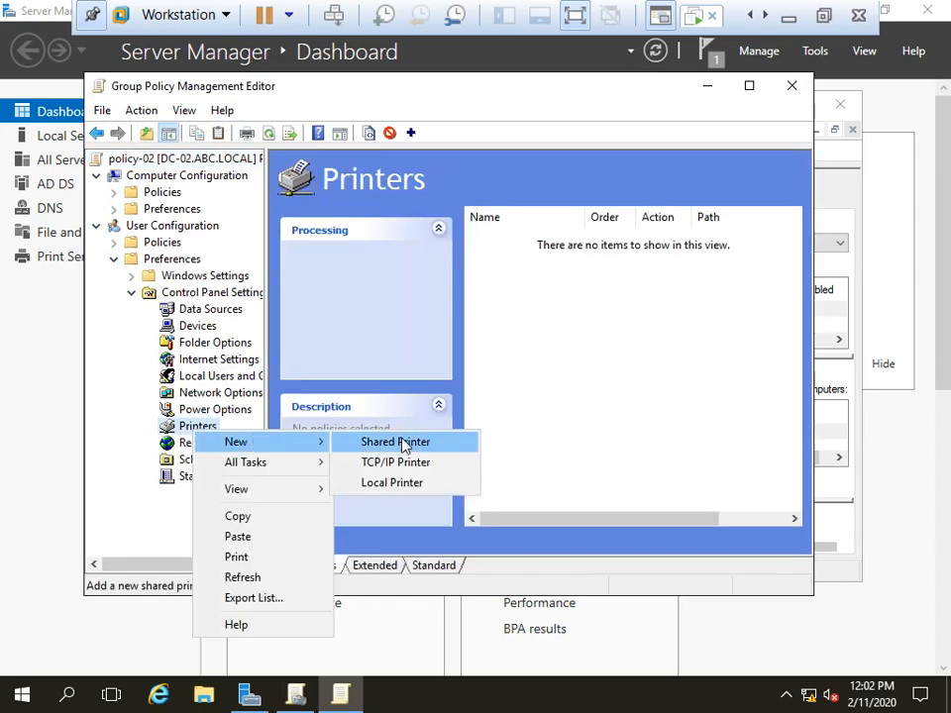
{"action": "left_click", "coordinate": [403, 443]}
{"action": "left_click", "coordinate": [441, 206]}
{"action": "left_click", "coordinate": [403, 219]}
Step: Enter share path \\192.168.1.200\Dell-01 and verify its print queue via the Run box
{"action": "left_click", "coordinate": [390, 290]}
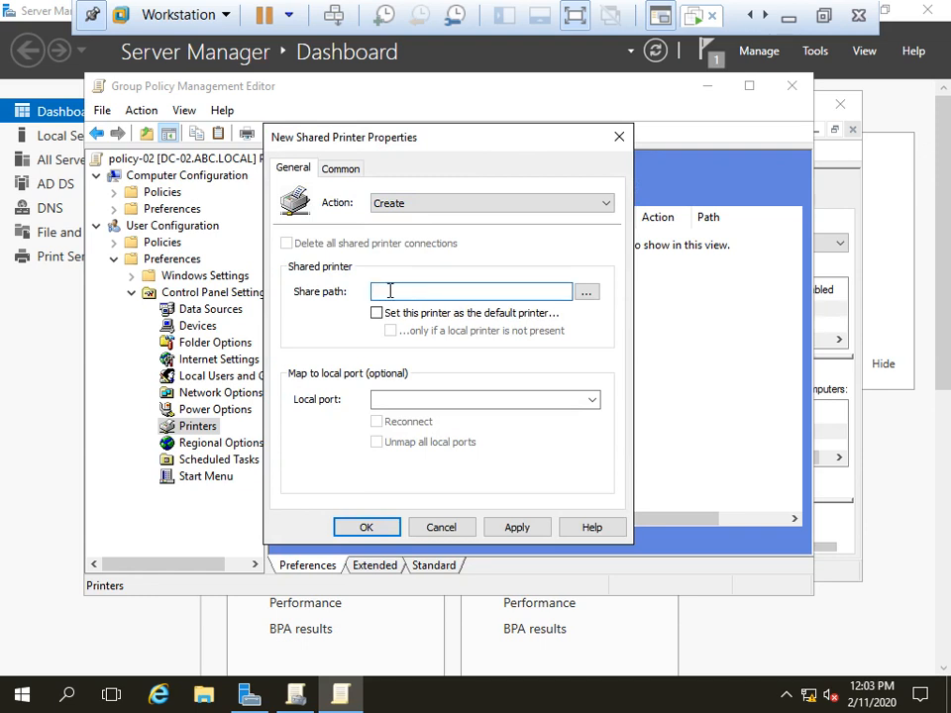
{"action": "type", "text": "\\\\192.168.1.200\\Dell"}
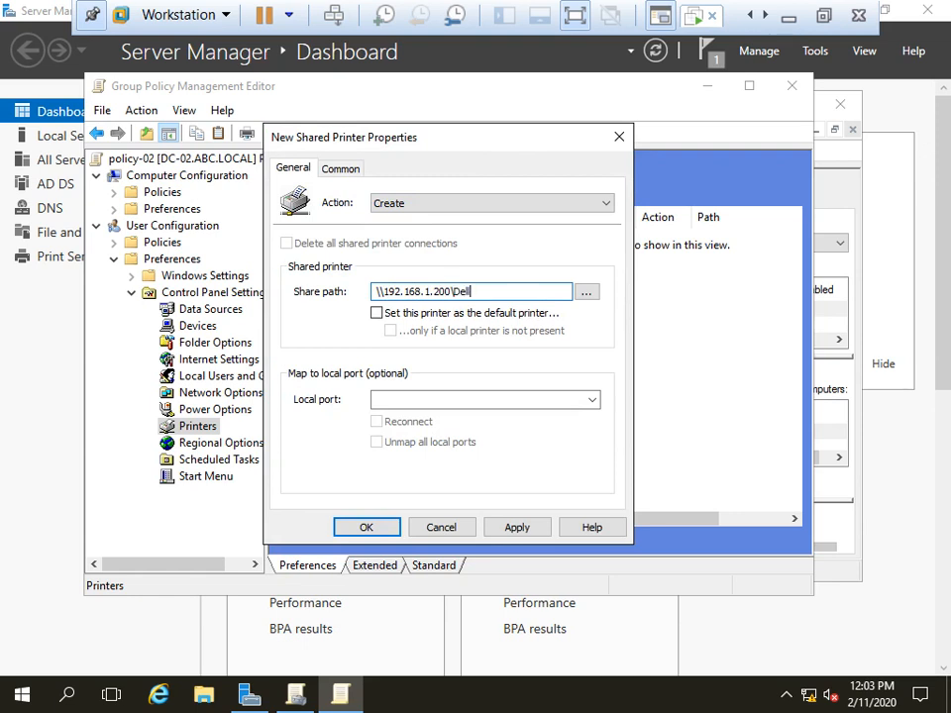
{"action": "type", "text": "01"}
{"action": "key", "text": "ctrl+a"}
{"action": "key", "text": "ctrl+c"}
{"action": "key", "text": "super+r"}
{"action": "key", "text": "ctrl+v"}
{"action": "key", "text": "Return"}
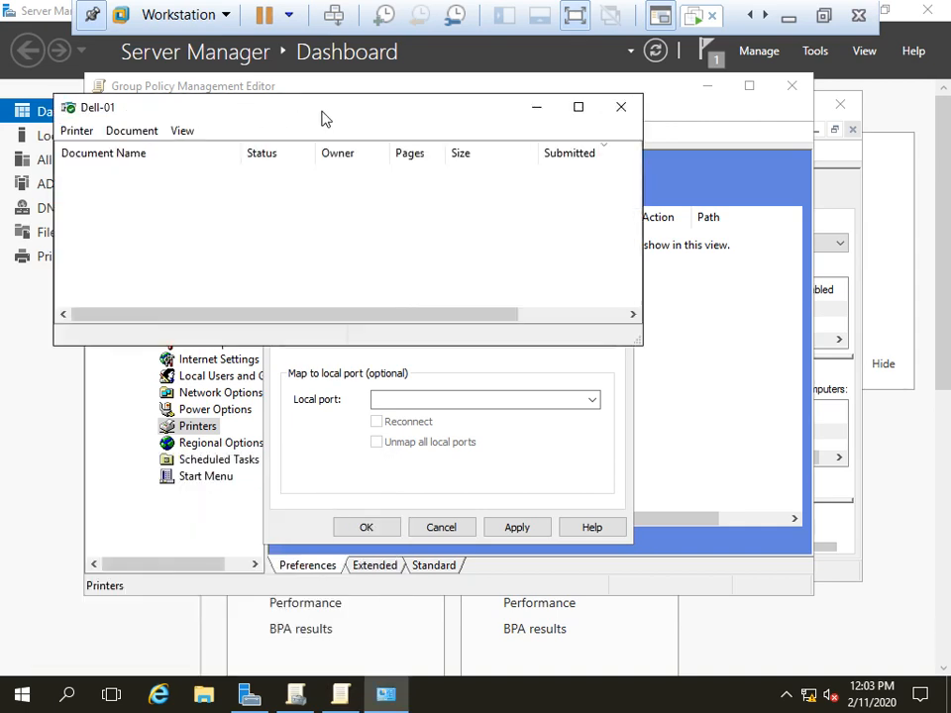
{"action": "left_click", "coordinate": [621, 107]}
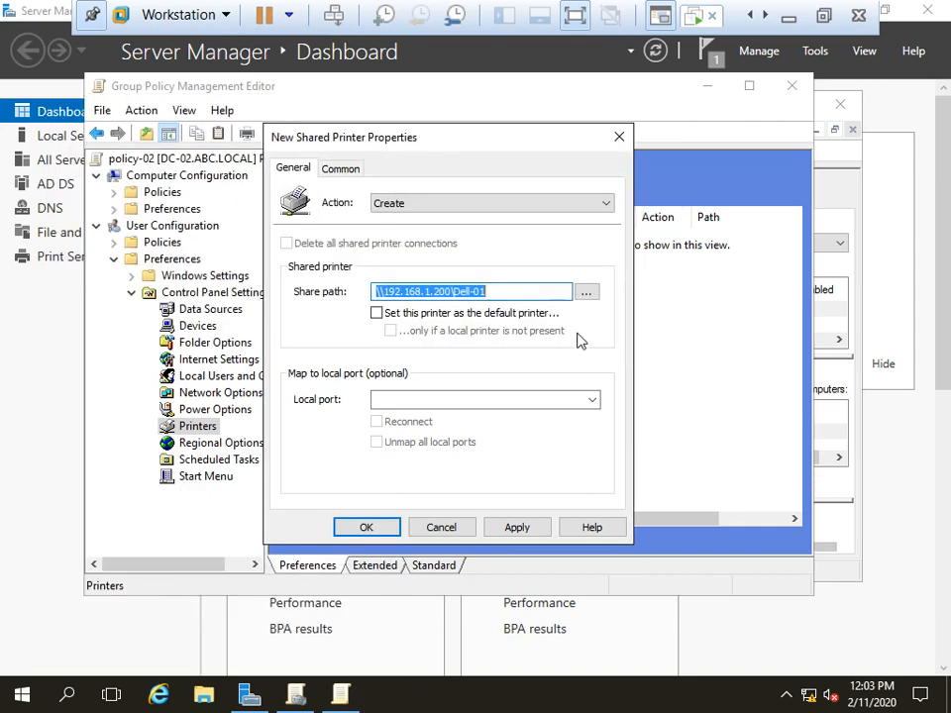
Step: Make Dell-01 the default printer, apply and save, then close the editor
{"action": "left_click", "coordinate": [376, 313]}
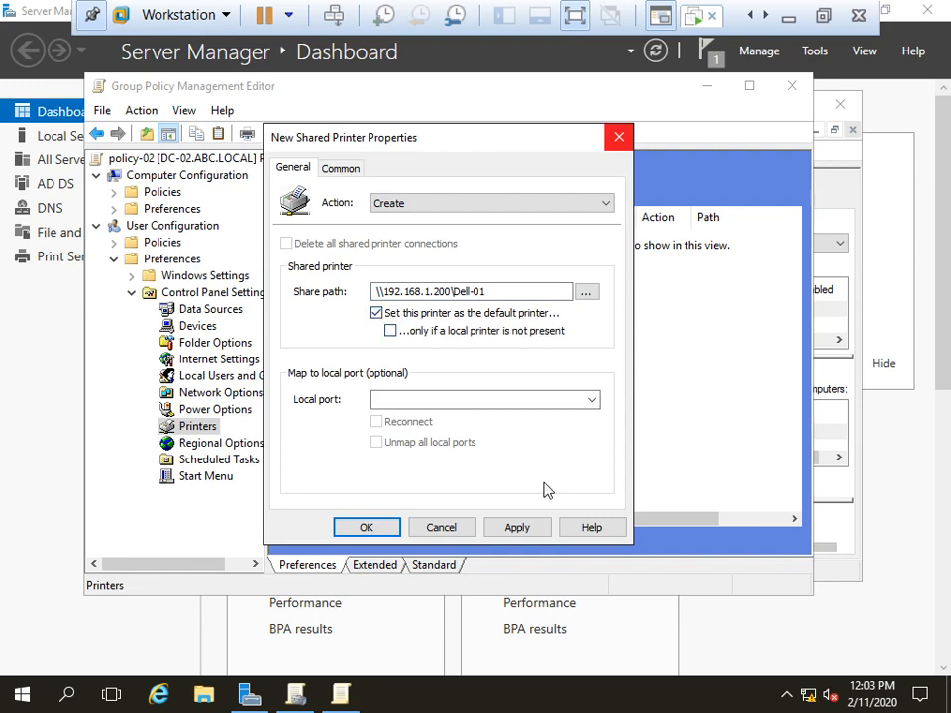
{"action": "left_click", "coordinate": [507, 528]}
{"action": "left_click", "coordinate": [391, 527]}
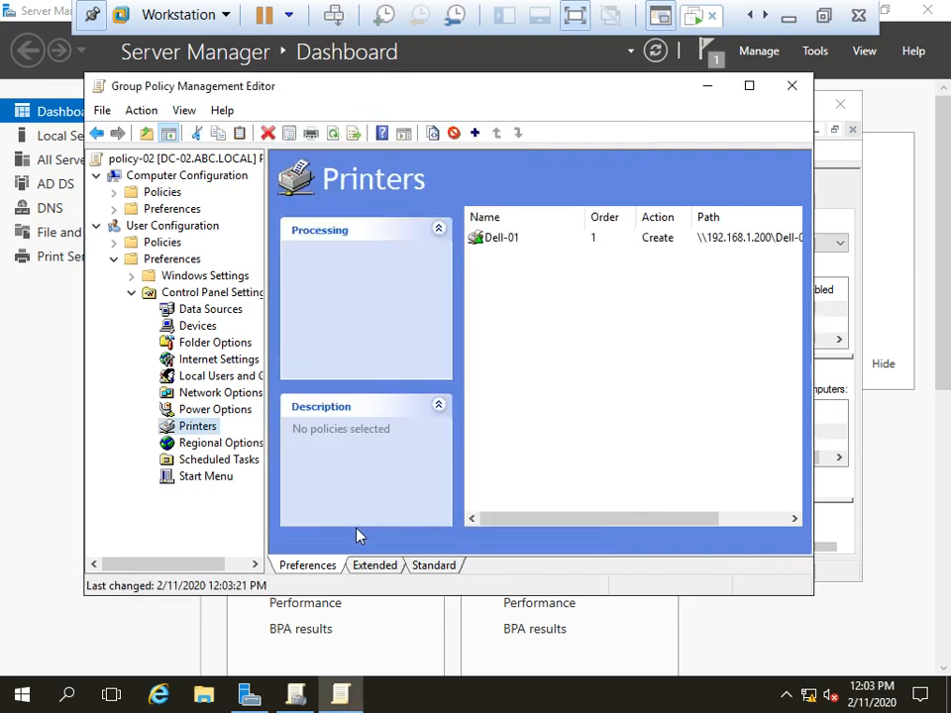
{"action": "left_click", "coordinate": [791, 85]}
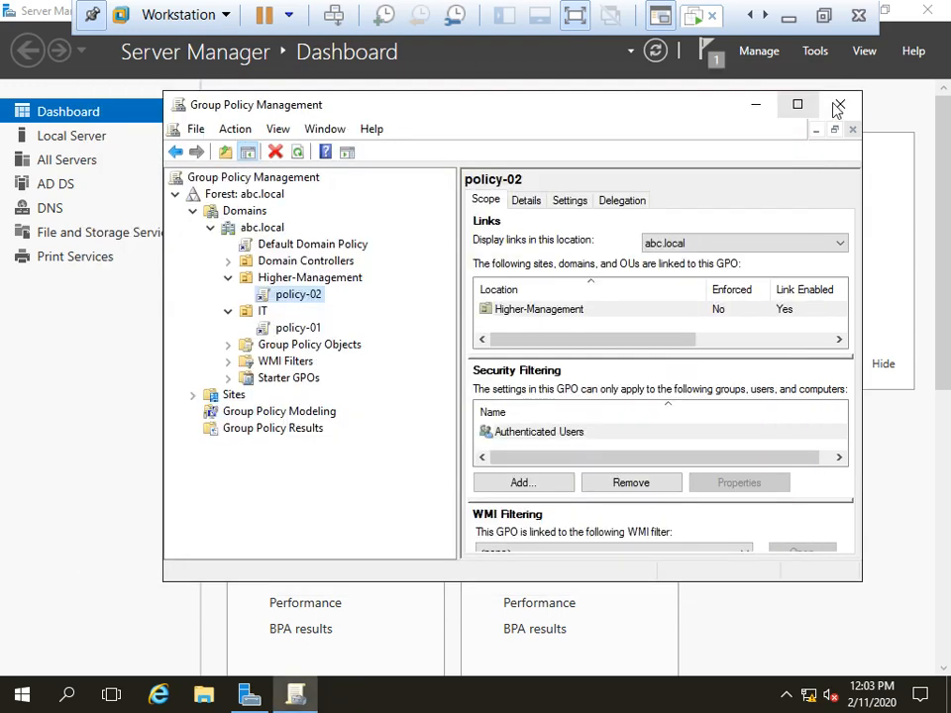
Step: Close Group Policy Management and Server Manager, then run gpupdate /force in cmd
{"action": "left_click", "coordinate": [840, 105]}
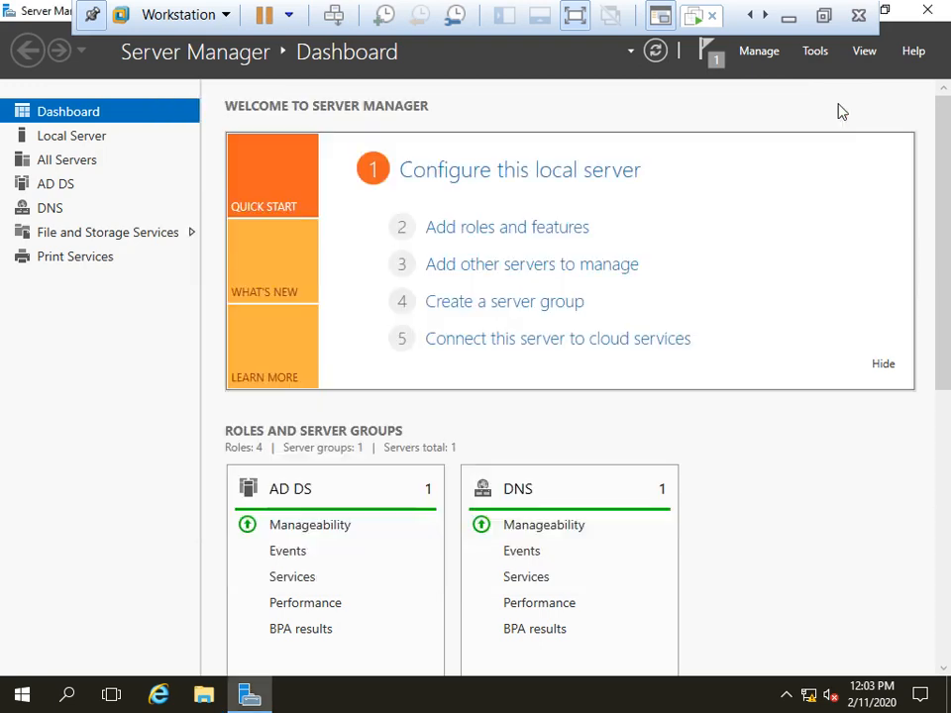
{"action": "left_click", "coordinate": [927, 11]}
{"action": "key", "text": "super+r"}
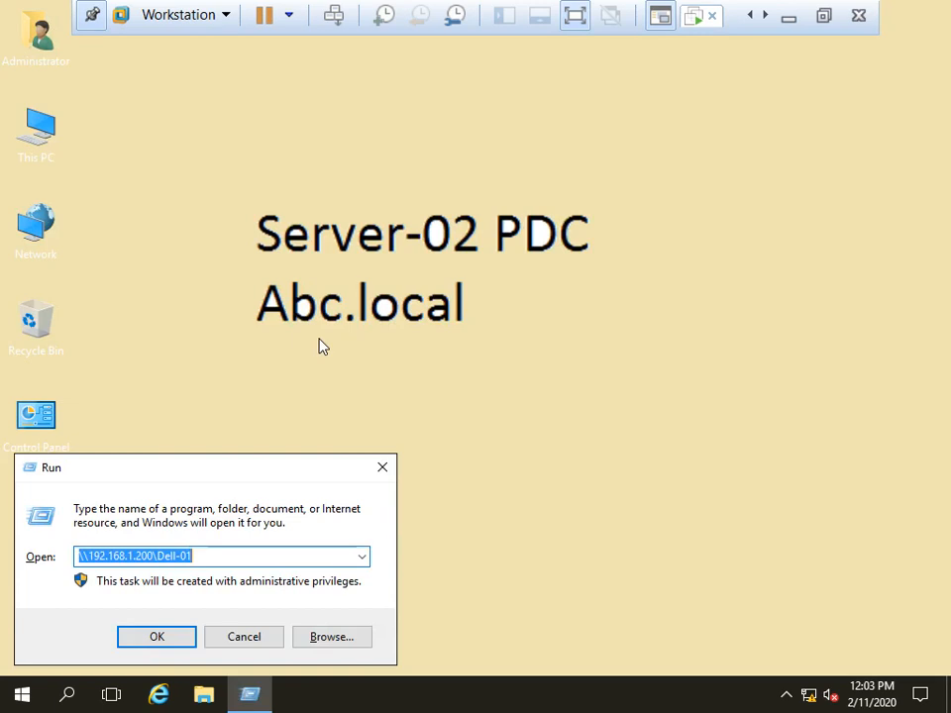
{"action": "key", "text": "Return"}
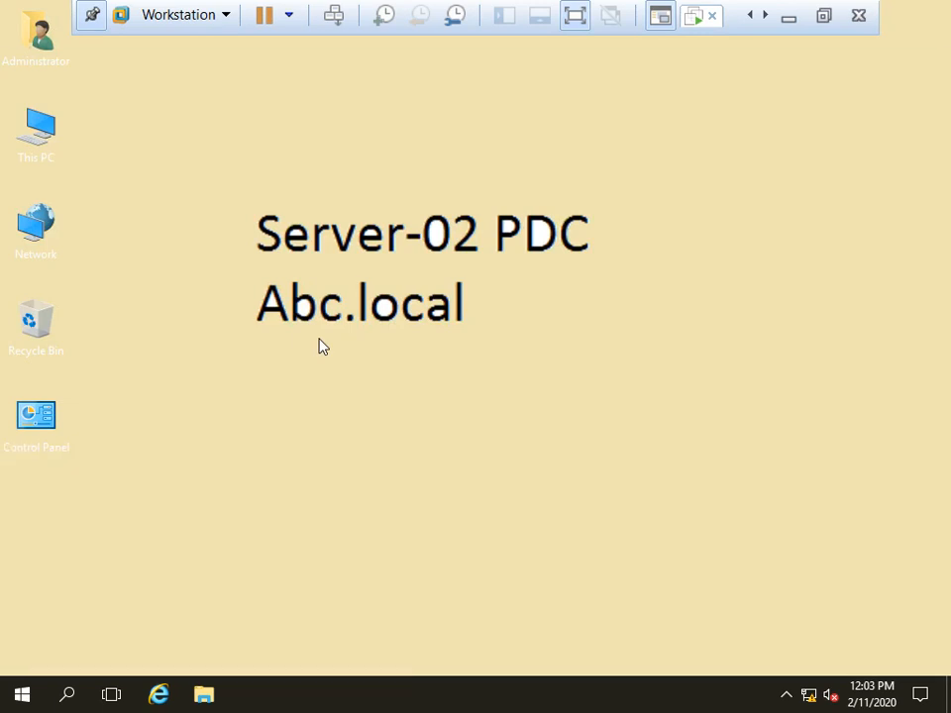
{"action": "type", "text": "gpi"}
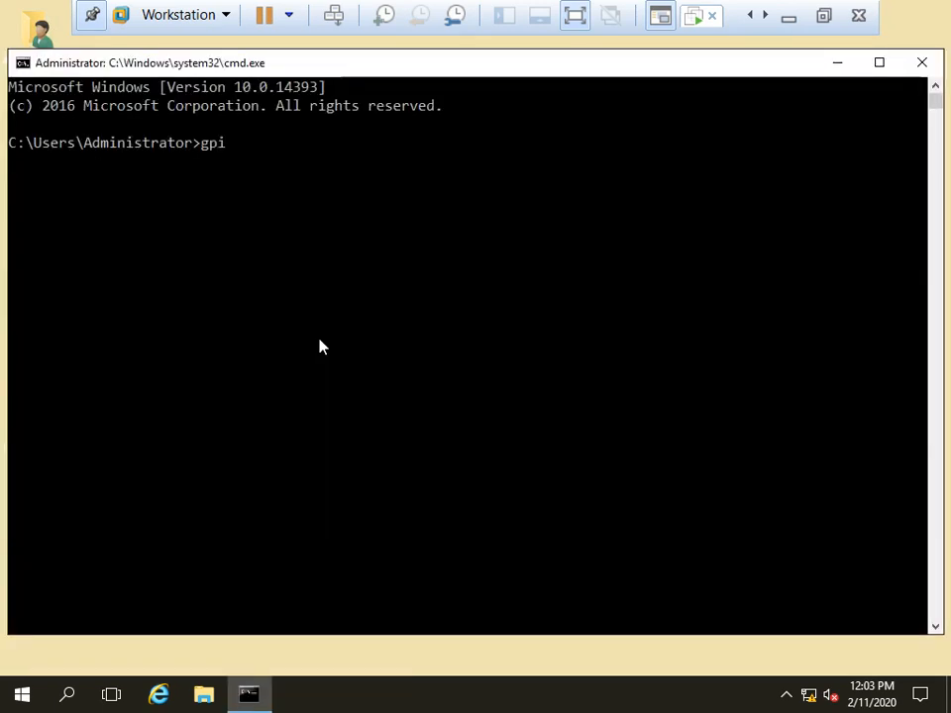
{"action": "key", "text": "BackSpace"}
{"action": "type", "text": "update"}
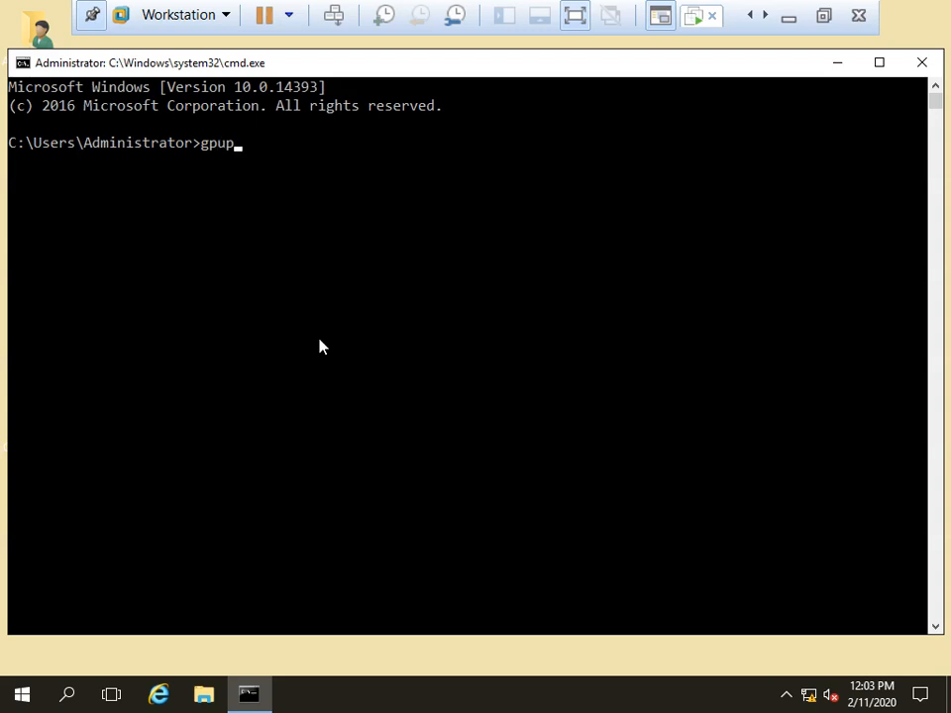
{"action": "type", "text": " /force"}
{"action": "key", "text": "Return"}
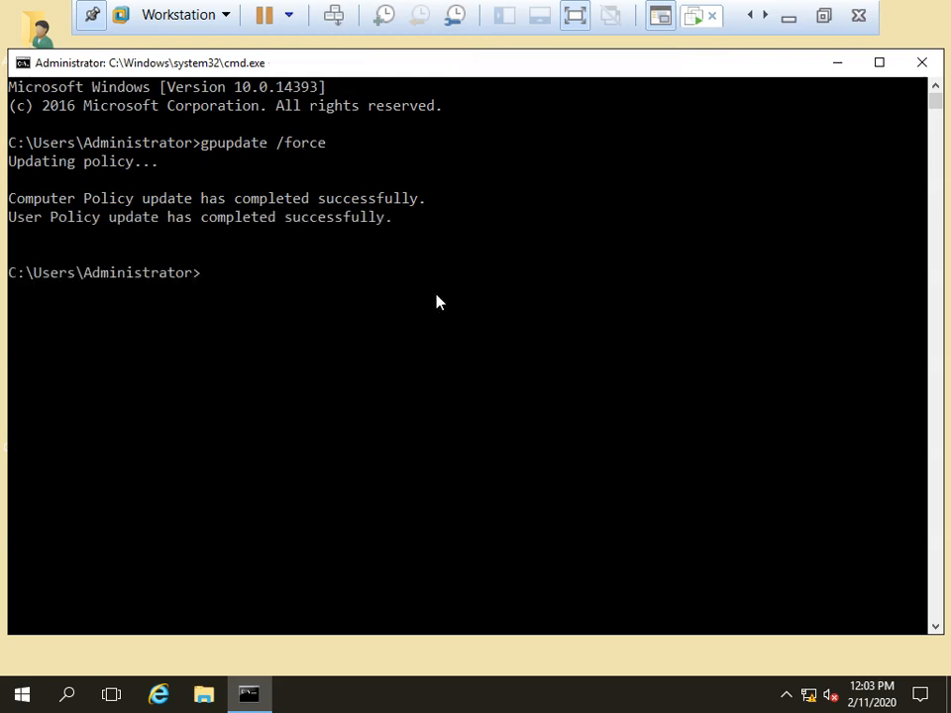
Step: Close the command prompt and switch to the Win-10(Client-01) VM
{"action": "key", "text": "super+r"}
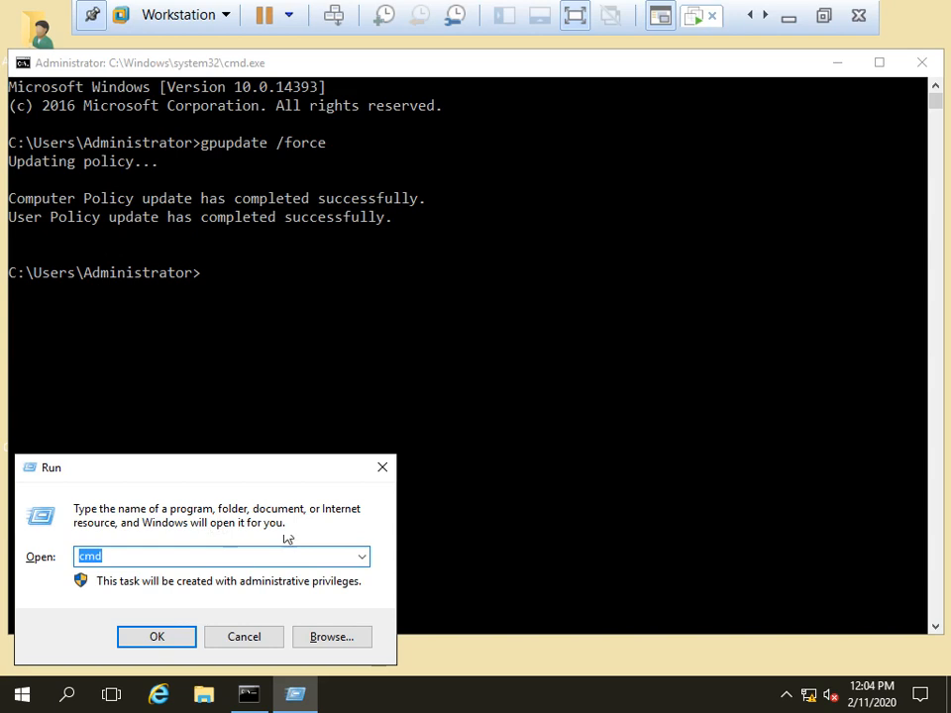
{"action": "left_click", "coordinate": [382, 466]}
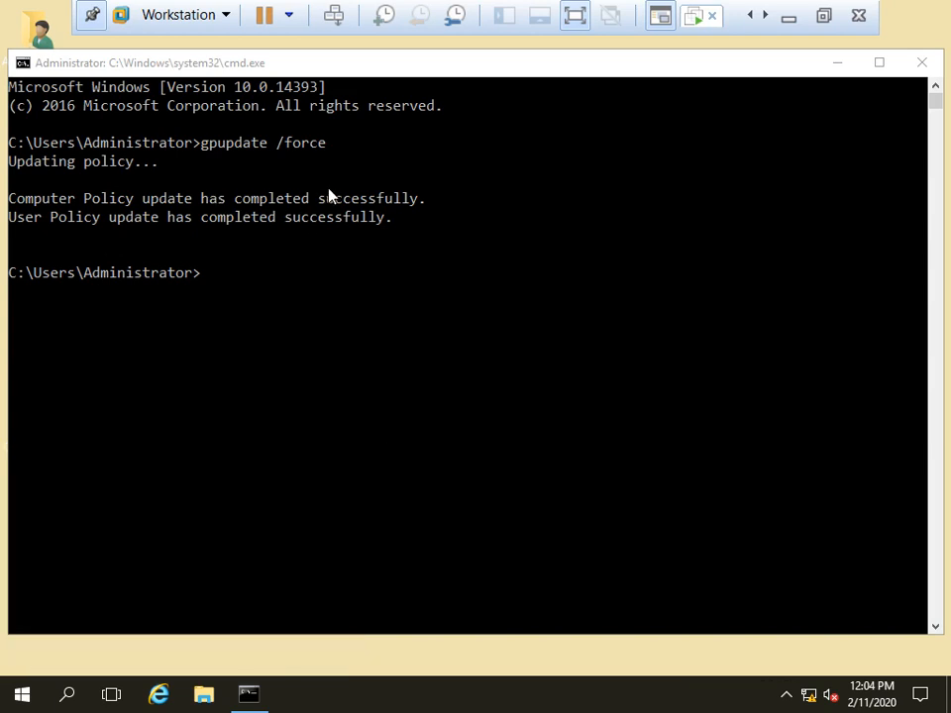
{"action": "left_click", "coordinate": [922, 62]}
{"action": "left_click", "coordinate": [765, 16]}
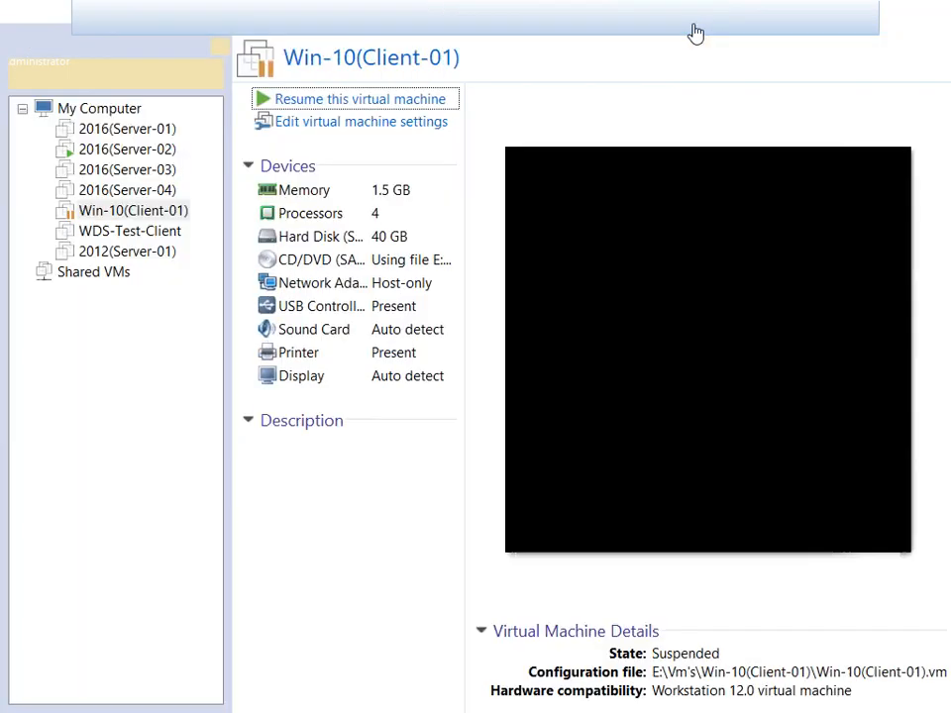
Step: Resume the Win-10(Client-01) VM and get past the lock screen to sign-in
{"action": "left_click", "coordinate": [344, 100]}
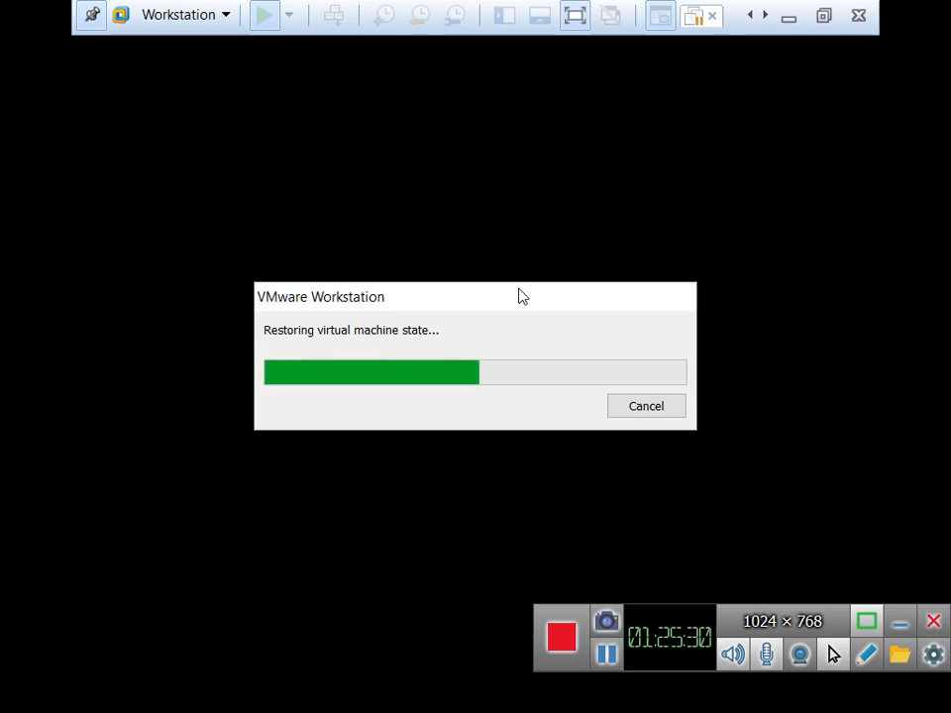
{"action": "left_click_drag", "start_coordinate": [522, 296], "coordinate": [531, 222]}
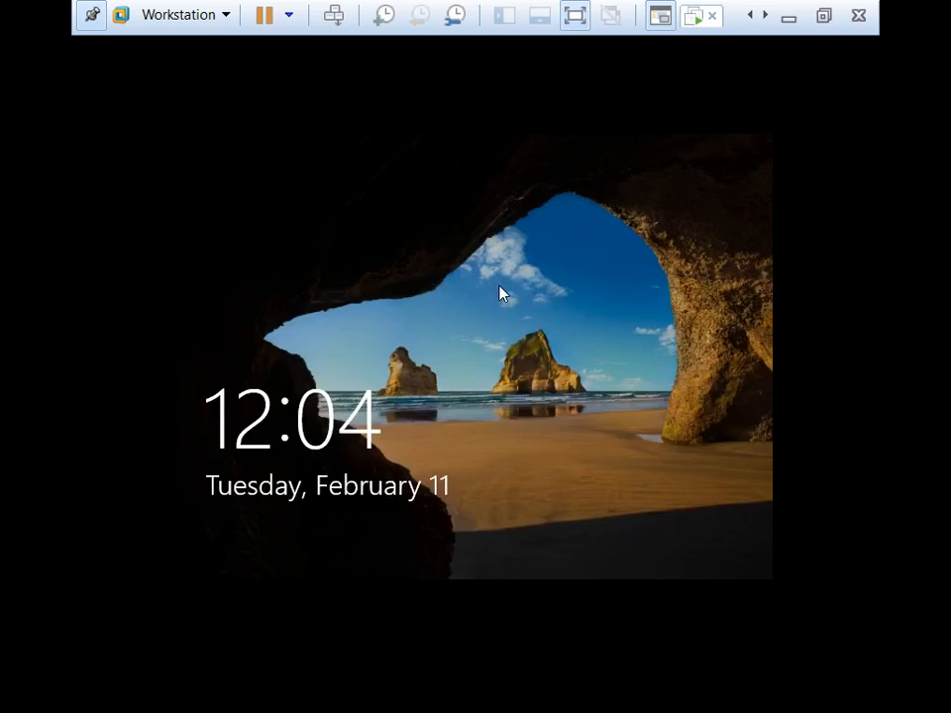
{"action": "left_click", "coordinate": [507, 353]}
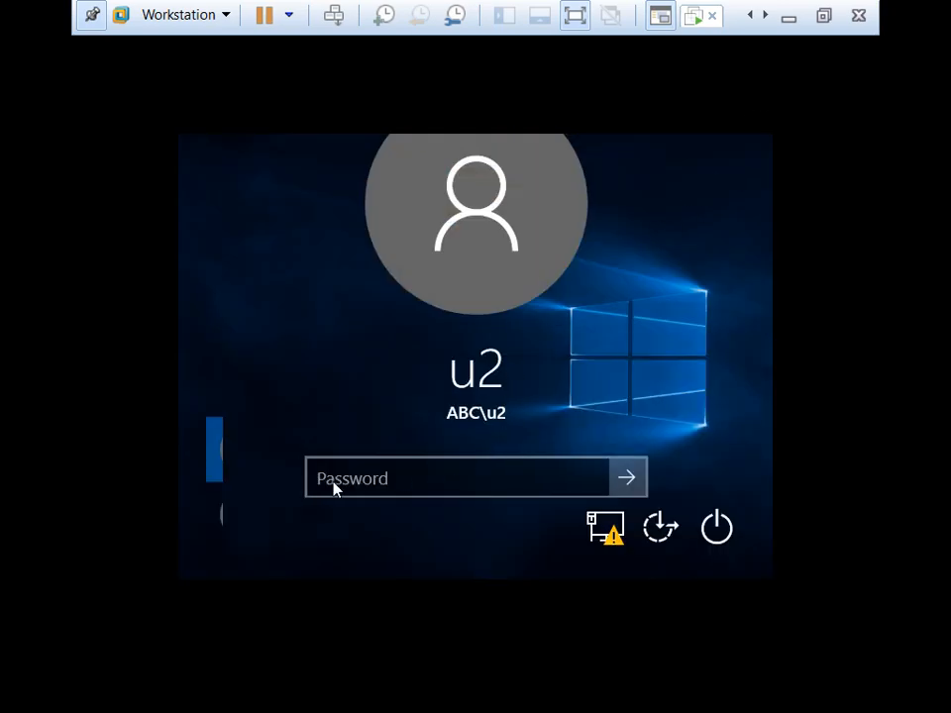
Step: Sign in with the domain user's password, dismiss the Restrictions notice, and open Windows search
{"action": "left_click", "coordinate": [824, 16]}
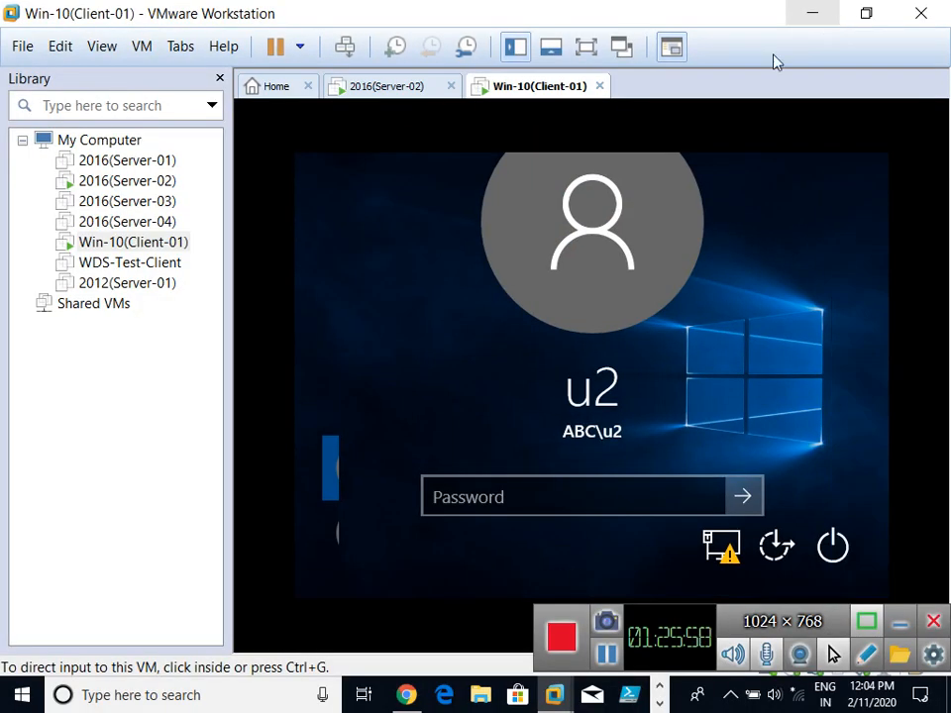
{"action": "left_click", "coordinate": [586, 49]}
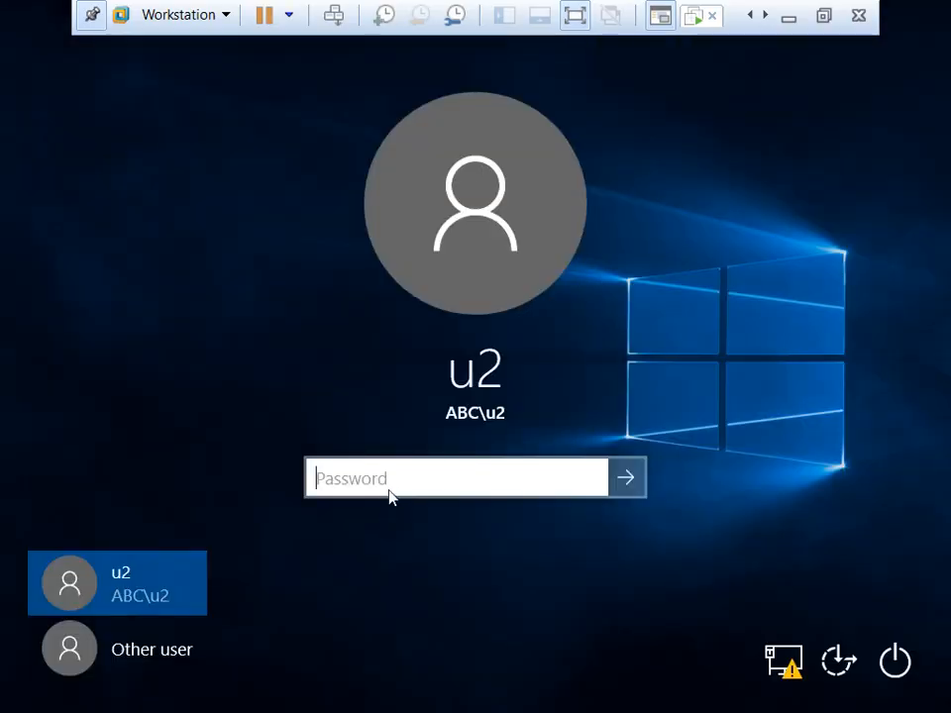
{"action": "type", "text": "•••••••"}
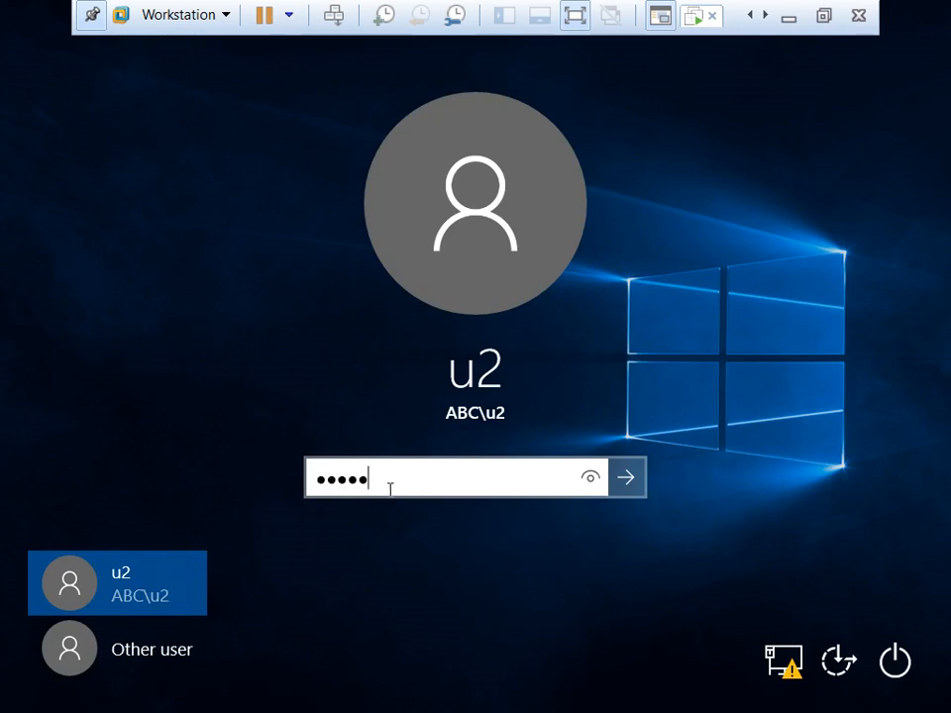
{"action": "key", "text": "Return"}
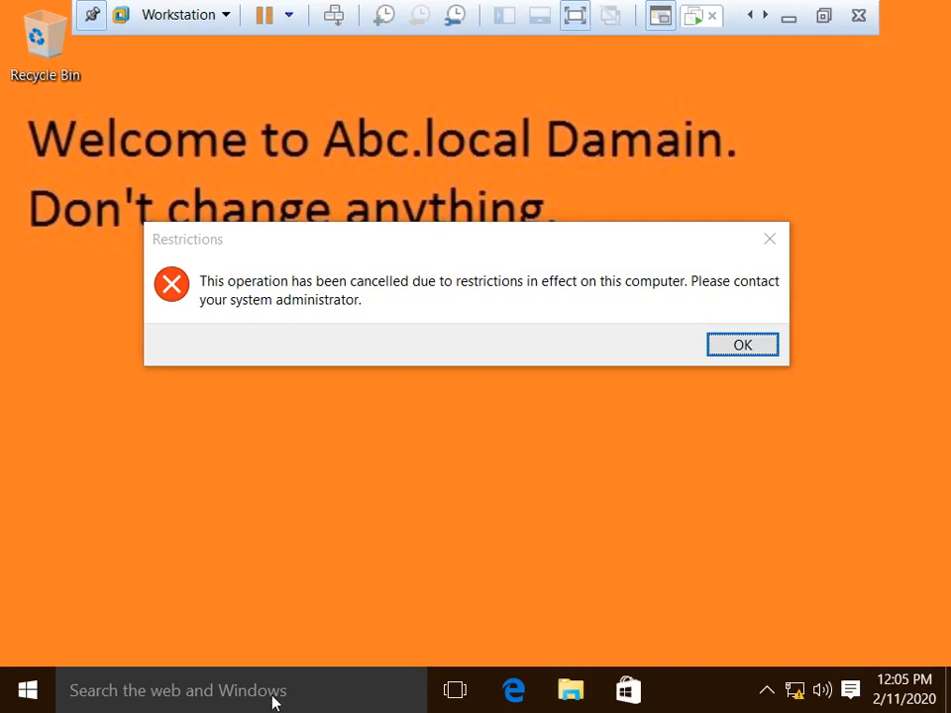
{"action": "left_click", "coordinate": [735, 345]}
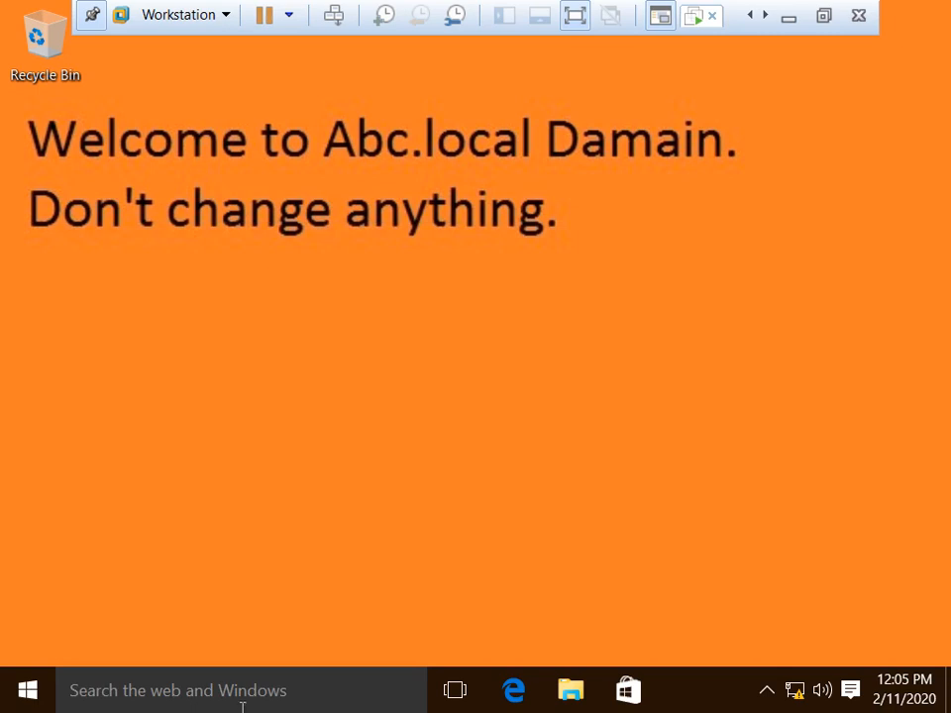
{"action": "left_click", "coordinate": [208, 687]}
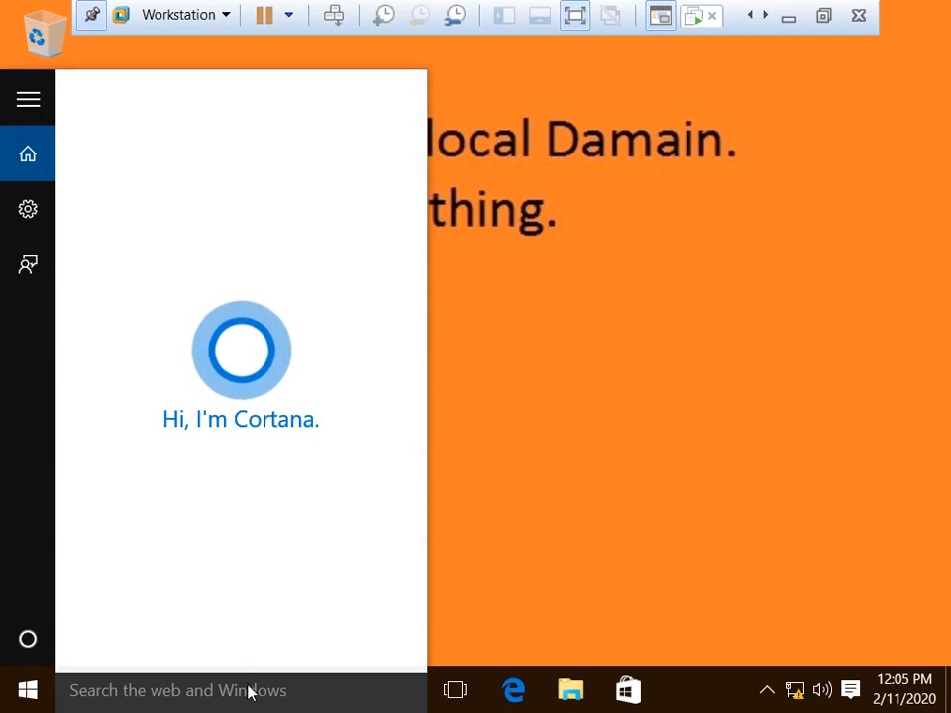
Step: Search for 'control' and open Control Panel from the results
{"action": "type", "text": "co"}
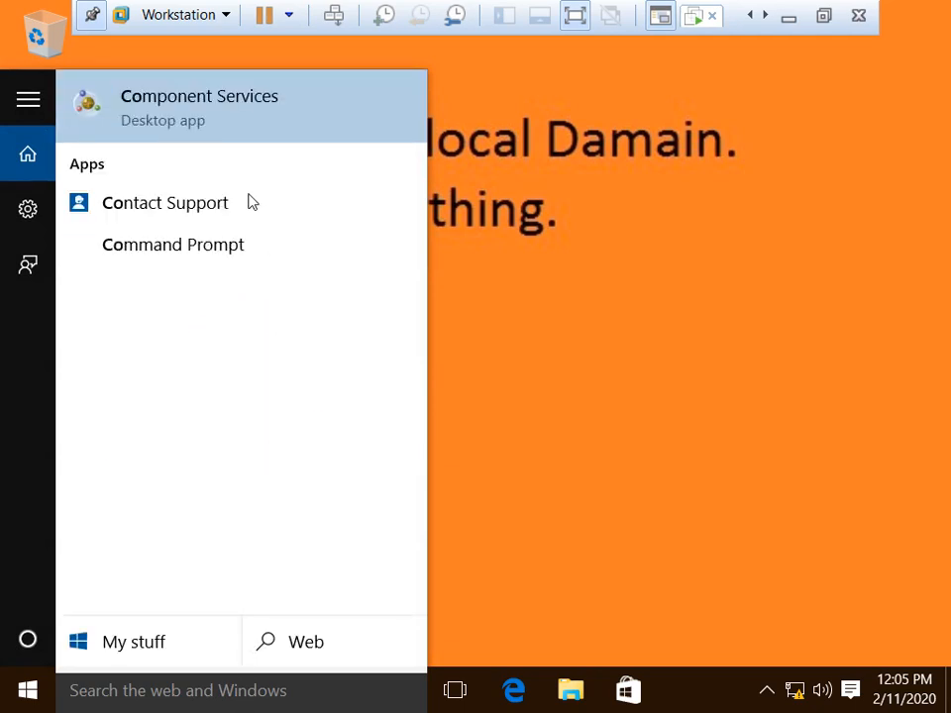
{"action": "type", "text": "nt"}
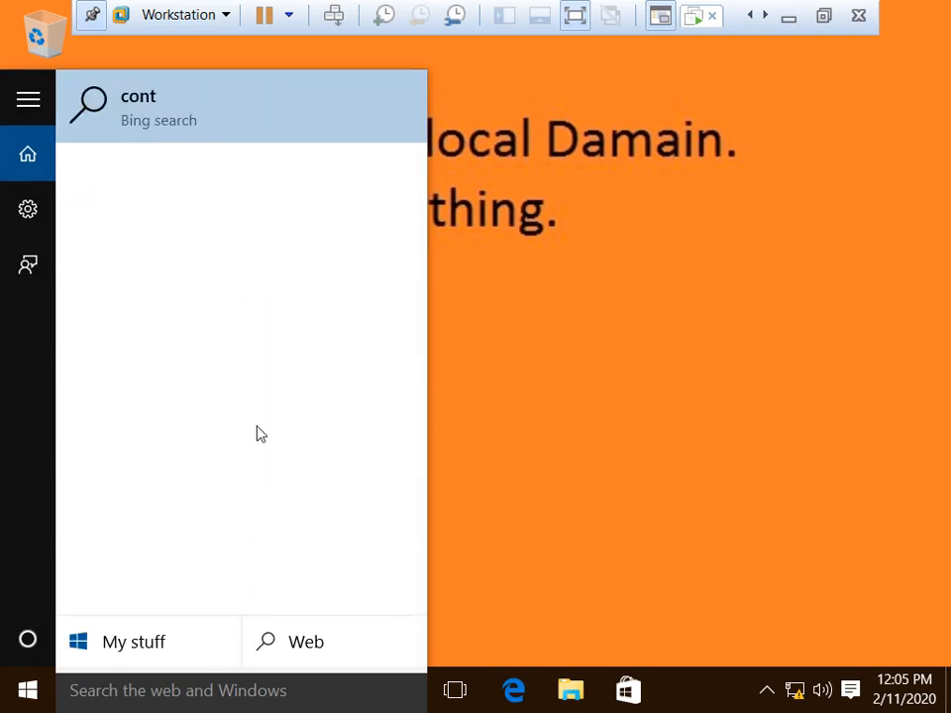
{"action": "type", "text": "o"}
{"action": "type", "text": "rl"}
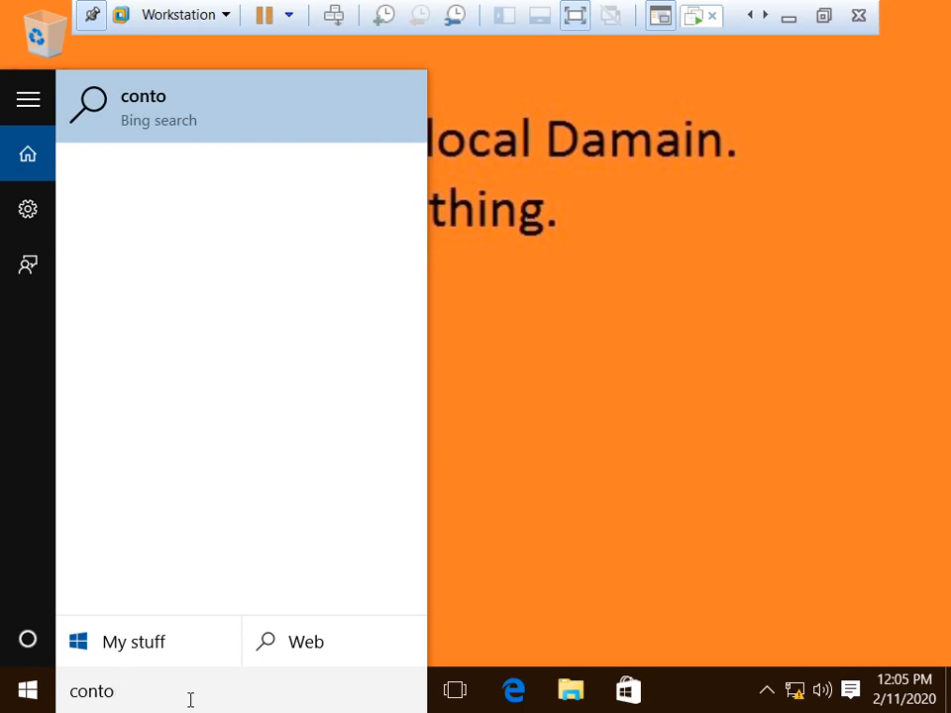
{"action": "key", "text": "BackSpace"}
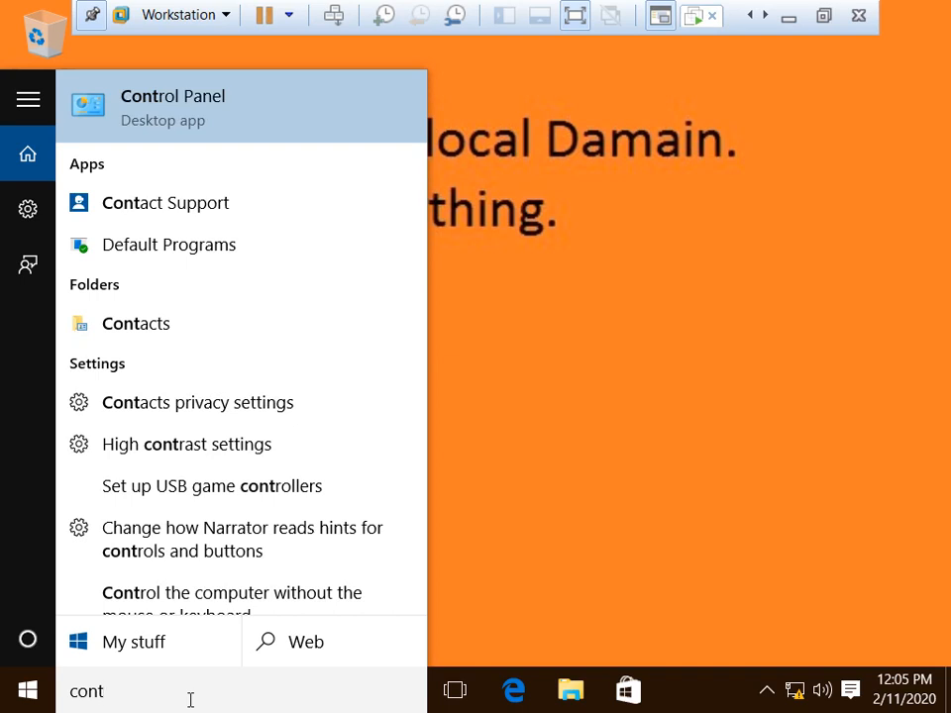
{"action": "type", "text": "rol"}
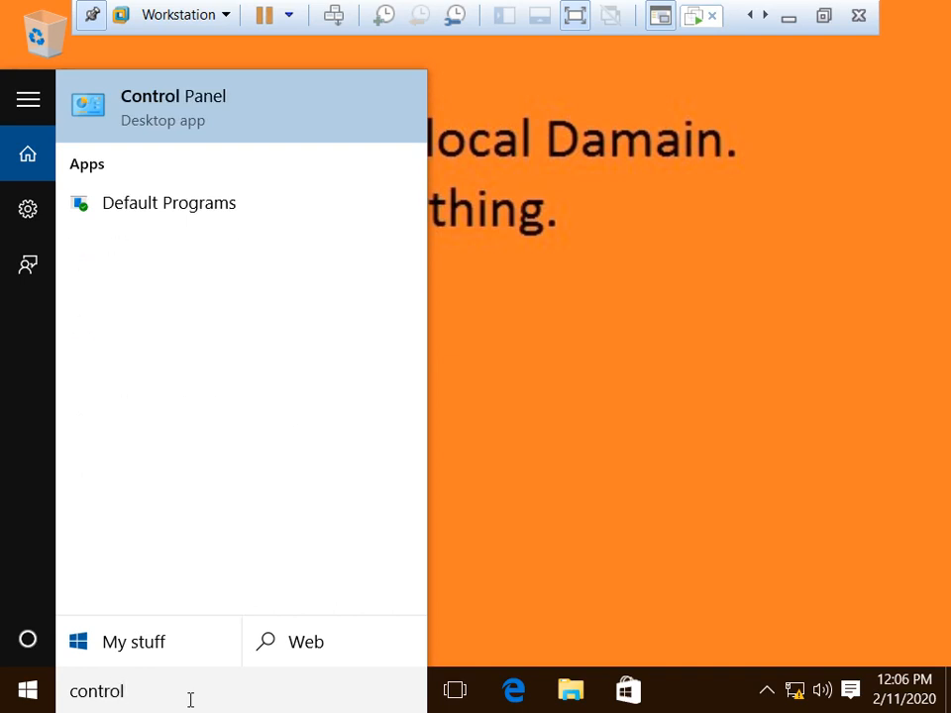
{"action": "left_click", "coordinate": [181, 116]}
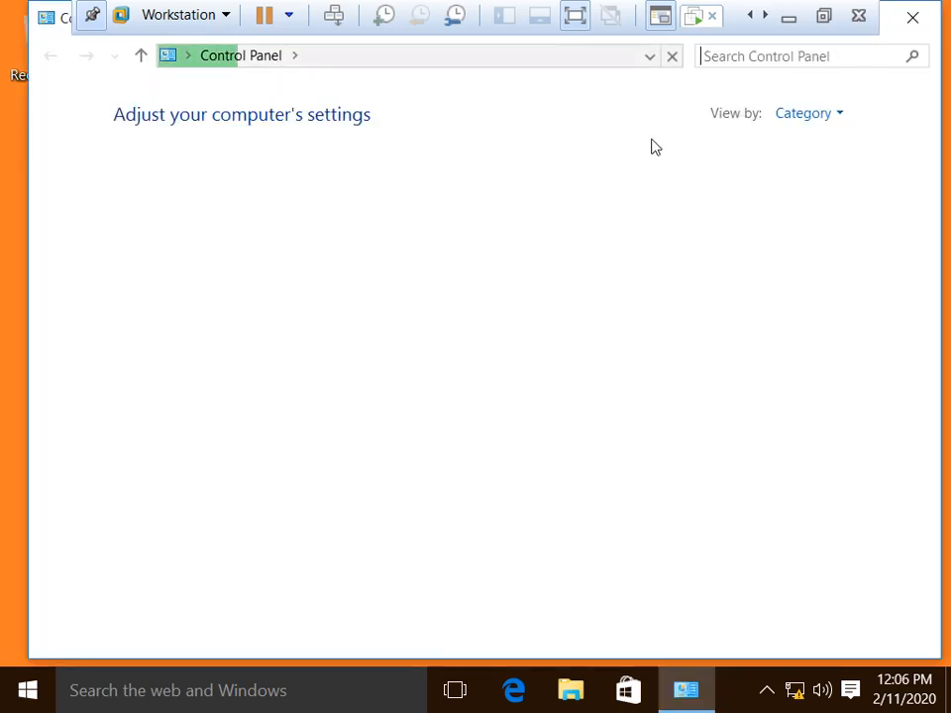
Step: Show Control Panel items as large icons, maximize the window, and open Devices and Printers
{"action": "left_click", "coordinate": [816, 119]}
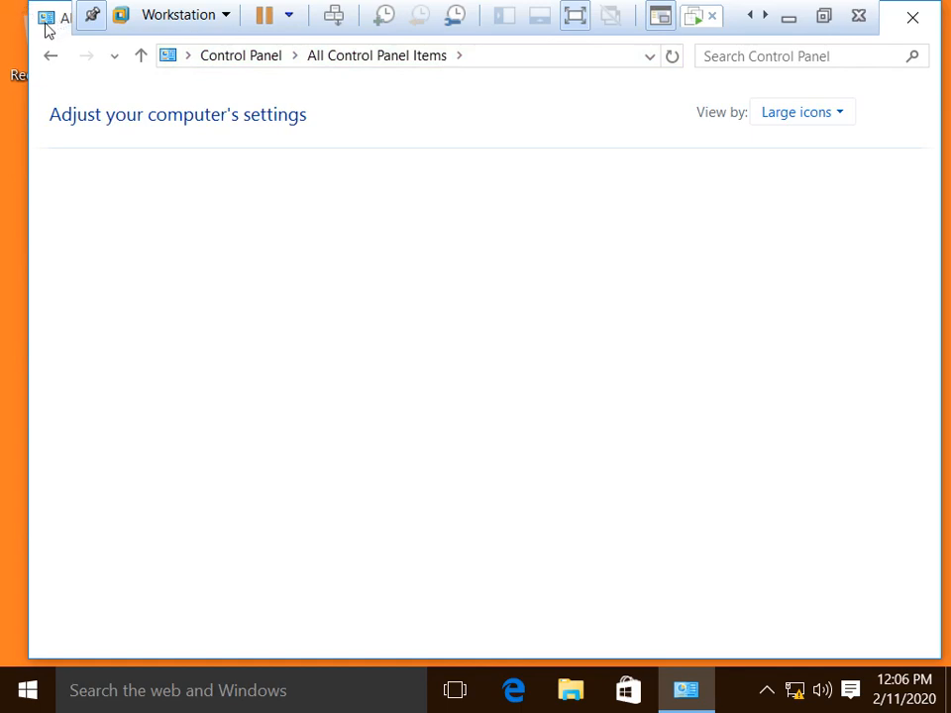
{"action": "left_click_drag", "start_coordinate": [69, 17], "coordinate": [59, 21]}
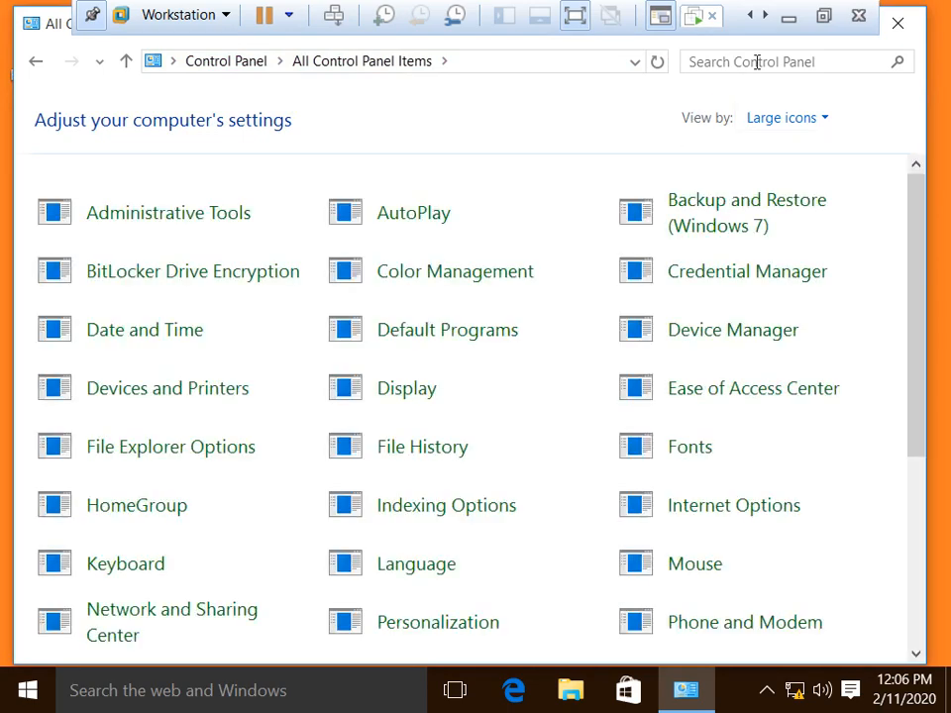
{"action": "right_click", "coordinate": [50, 29]}
{"action": "left_click", "coordinate": [89, 127]}
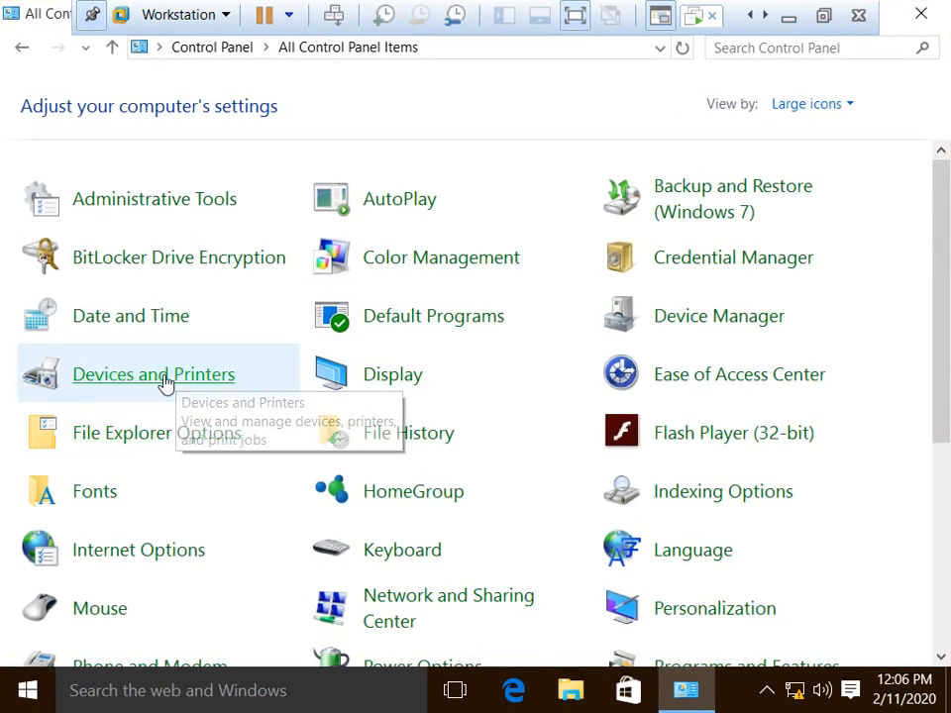
{"action": "left_click", "coordinate": [165, 383]}
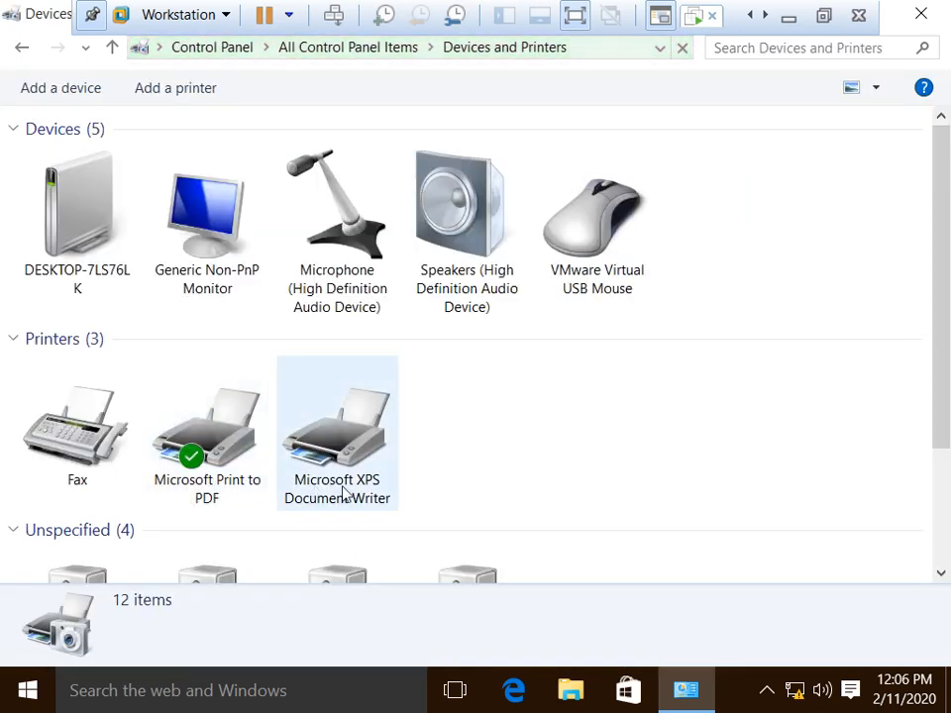
Step: Refresh the Devices and Printers list three times, close it, then refresh the desktop
{"action": "right_click", "coordinate": [613, 373]}
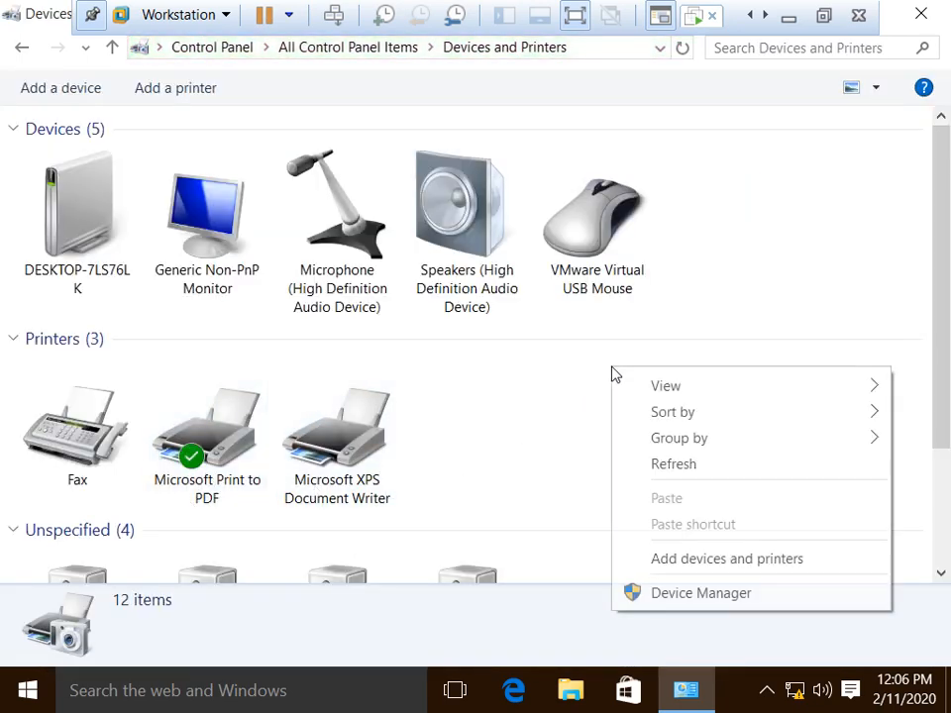
{"action": "left_click", "coordinate": [688, 466]}
{"action": "scroll", "coordinate": [774, 414], "scroll_direction": "down", "scroll_amount": 2}
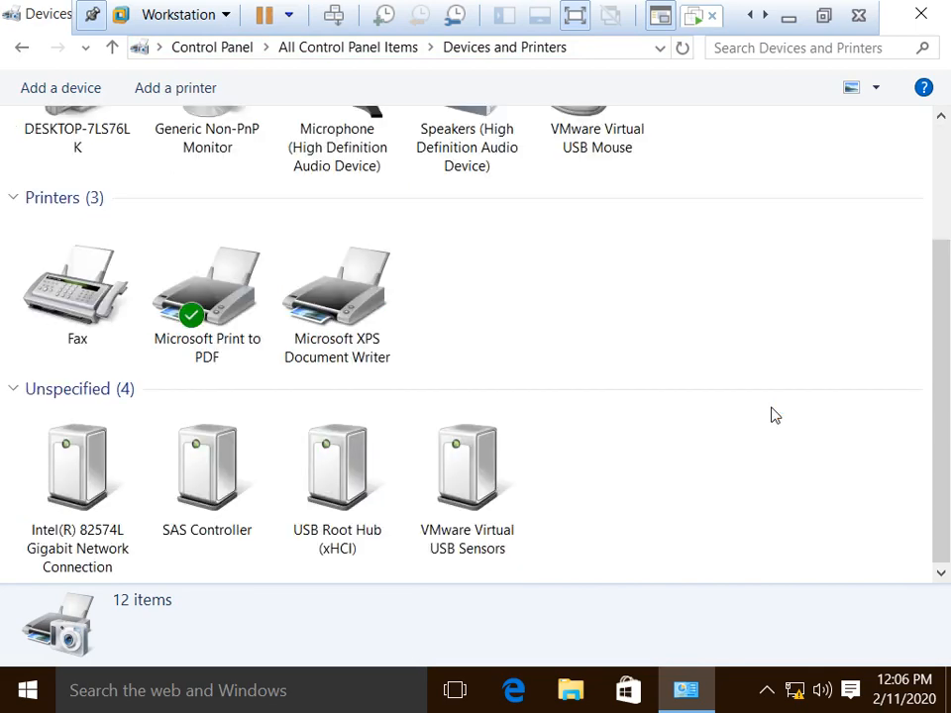
{"action": "scroll", "coordinate": [770, 415], "scroll_direction": "up", "scroll_amount": 3}
{"action": "right_click", "coordinate": [601, 367]}
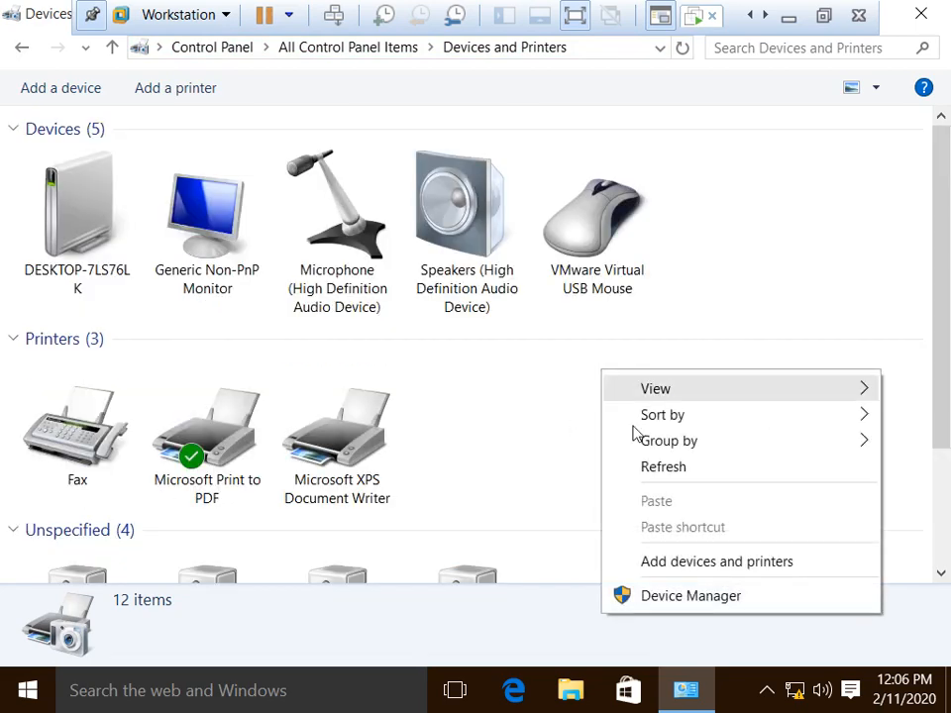
{"action": "left_click", "coordinate": [673, 464]}
{"action": "right_click", "coordinate": [582, 366]}
{"action": "left_click", "coordinate": [643, 462]}
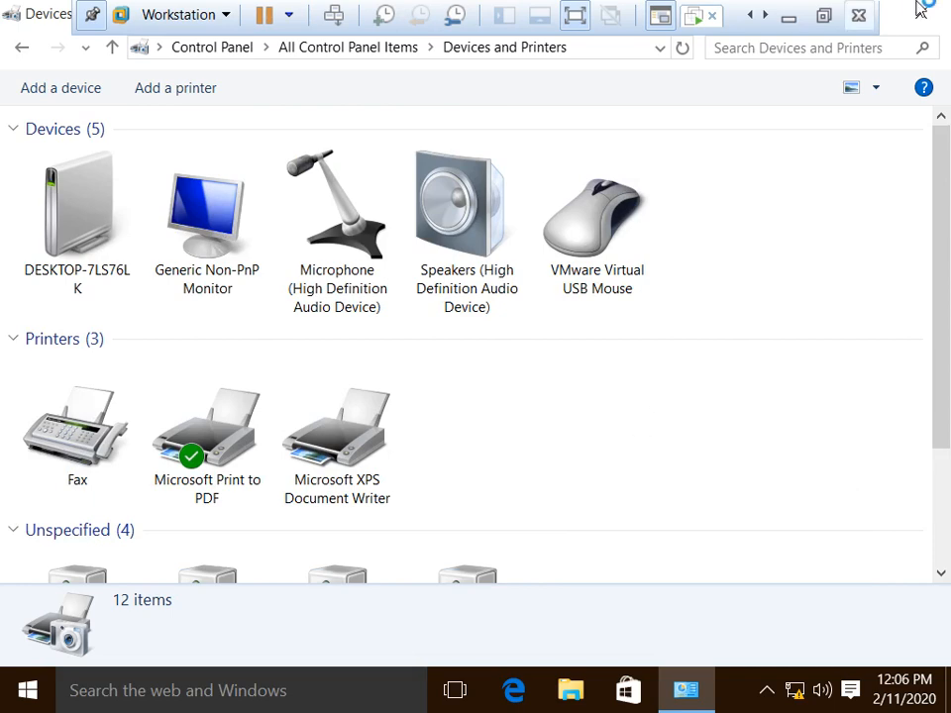
{"action": "left_click", "coordinate": [921, 14]}
{"action": "right_click", "coordinate": [499, 354]}
{"action": "left_click", "coordinate": [554, 424]}
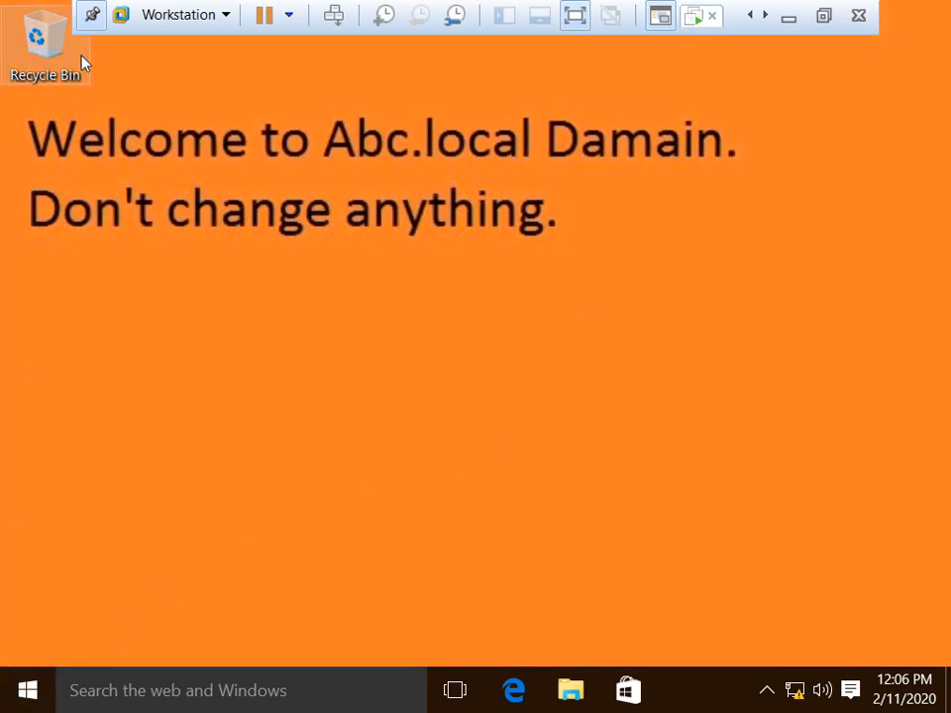
Step: Open and dismiss the Start menu, then refresh the client desktop twice
{"action": "left_click", "coordinate": [20, 701]}
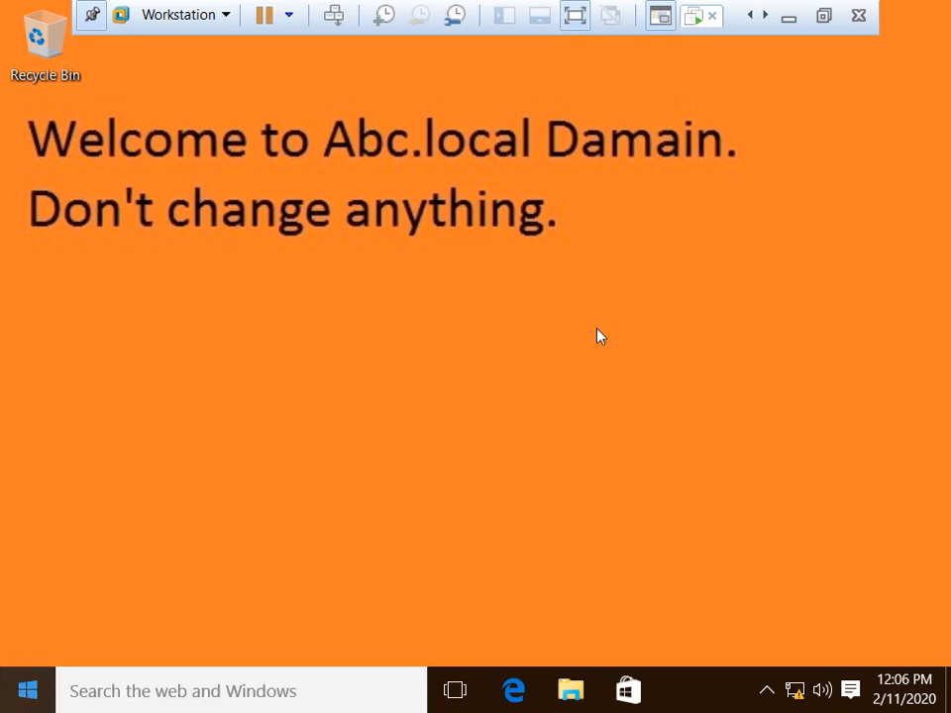
{"action": "left_click", "coordinate": [442, 385]}
{"action": "left_click", "coordinate": [27, 691]}
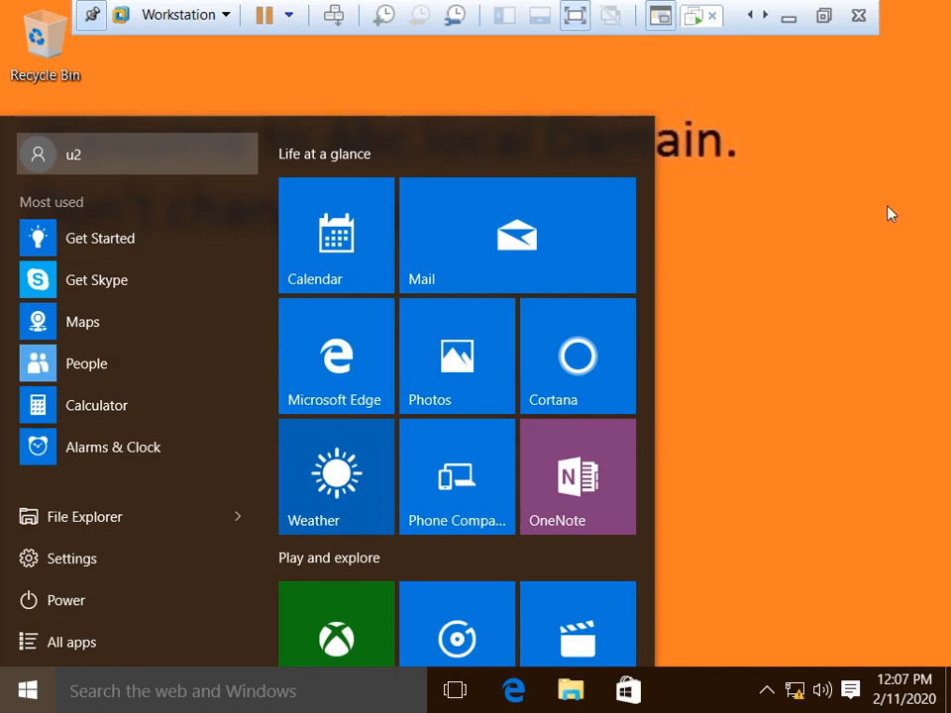
{"action": "left_click", "coordinate": [797, 220]}
{"action": "right_click", "coordinate": [556, 227]}
{"action": "left_click", "coordinate": [619, 293]}
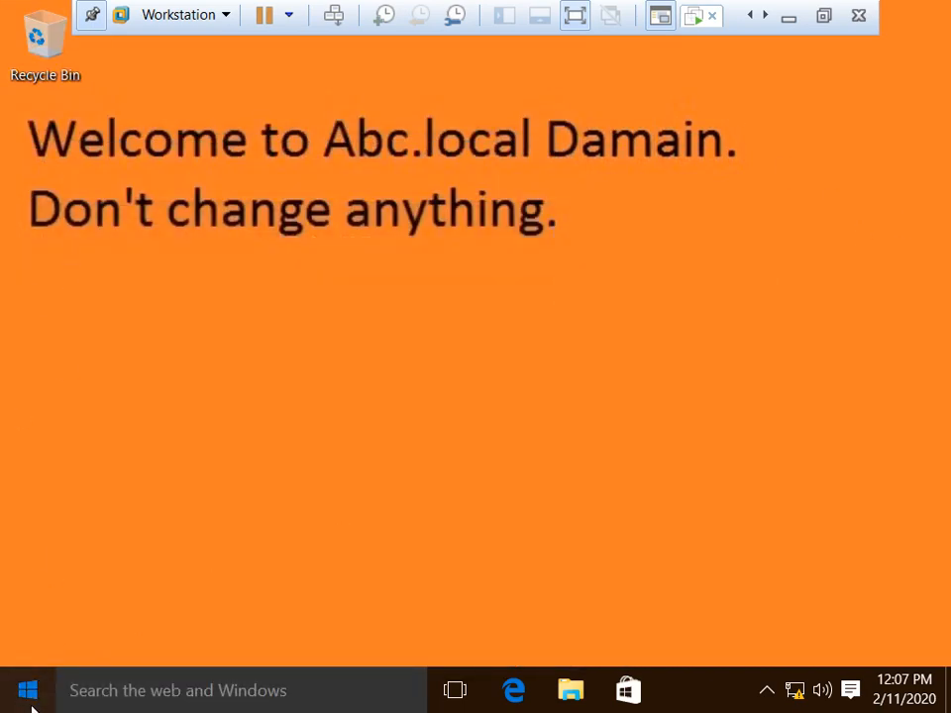
{"action": "right_click", "coordinate": [331, 181]}
{"action": "left_click", "coordinate": [411, 247]}
Step: Sign the current domain user out through the Start menu account options
{"action": "left_click", "coordinate": [21, 696]}
{"action": "left_click", "coordinate": [73, 159]}
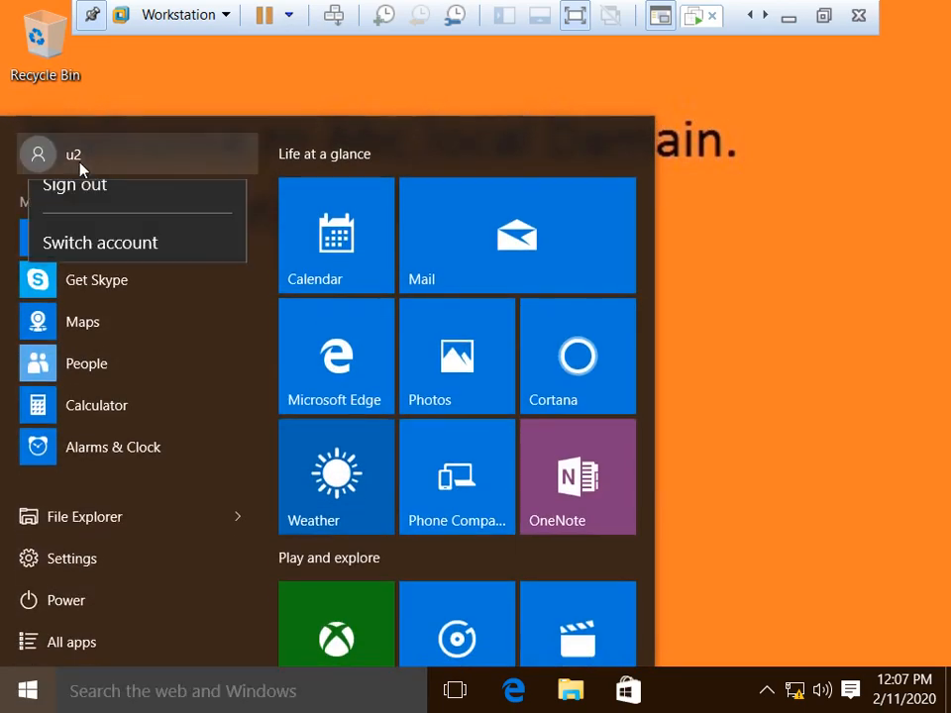
{"action": "left_click", "coordinate": [90, 268]}
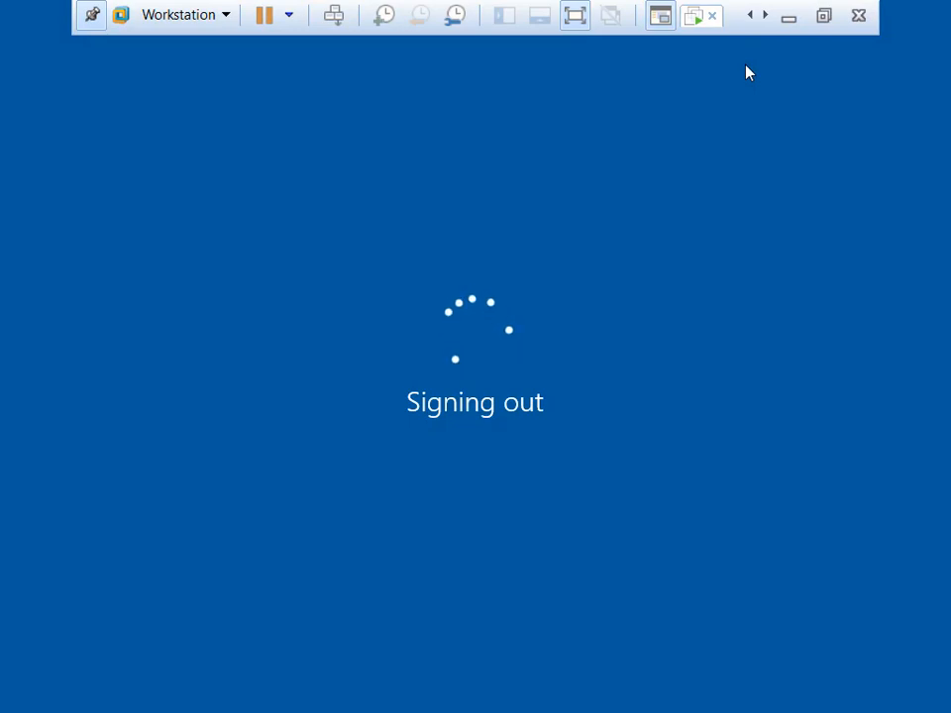
{"action": "left_click", "coordinate": [823, 15]}
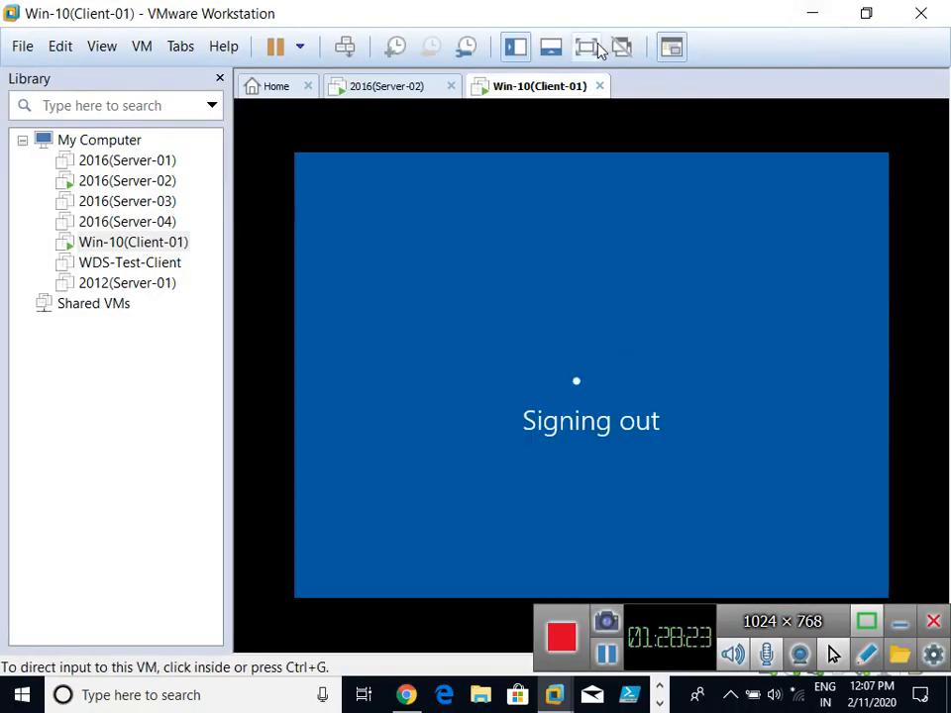
{"action": "left_click", "coordinate": [585, 47]}
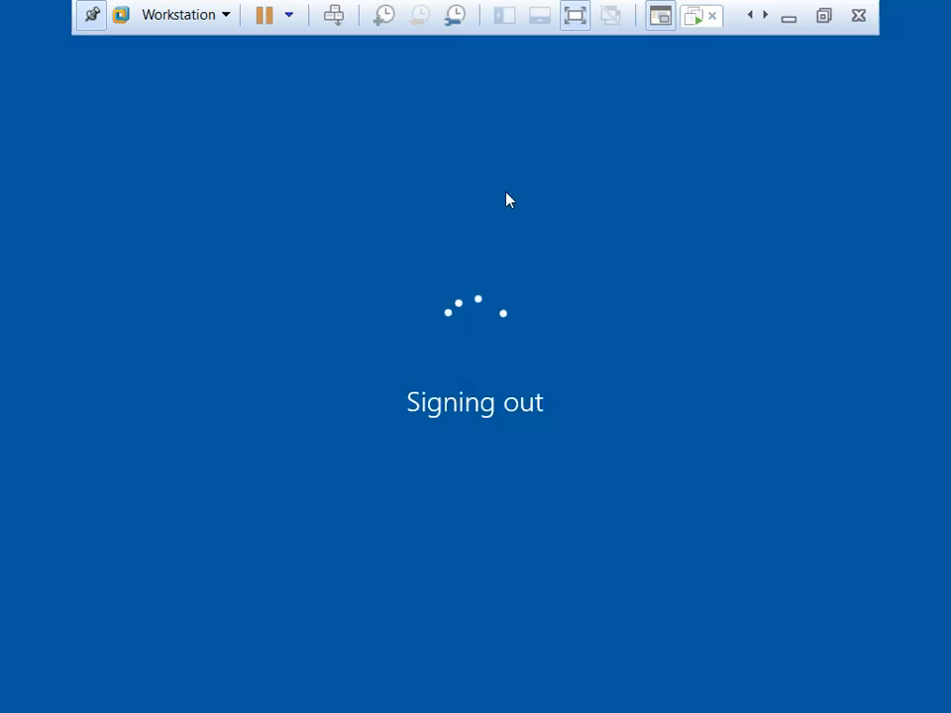
Step: Refresh the Server-02 desktop four times, then return to the Windows 10 client
{"action": "left_click", "coordinate": [707, 25]}
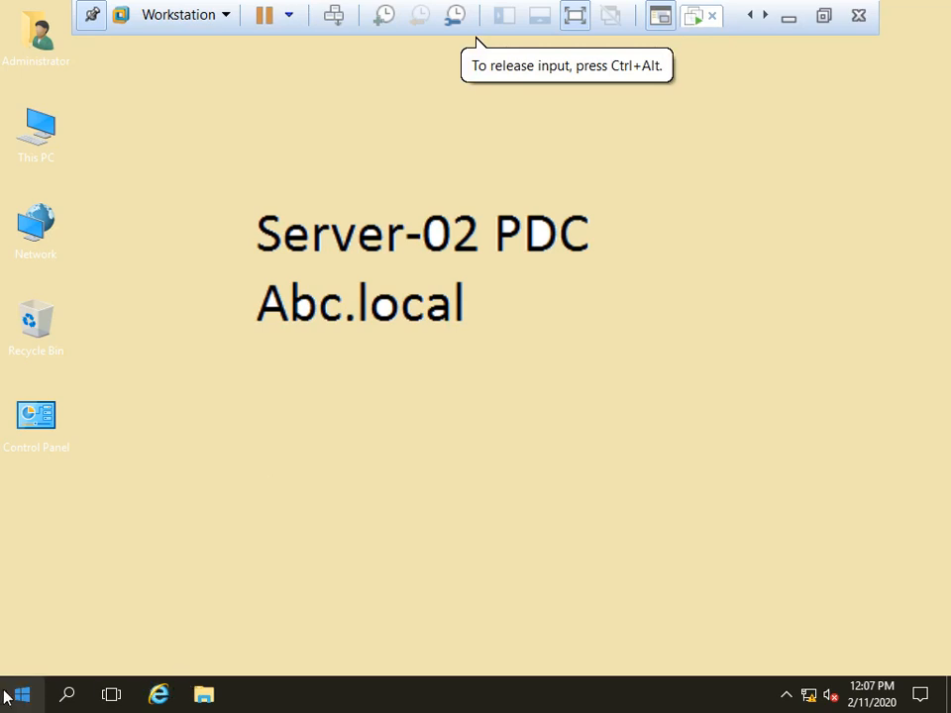
{"action": "right_click", "coordinate": [279, 248]}
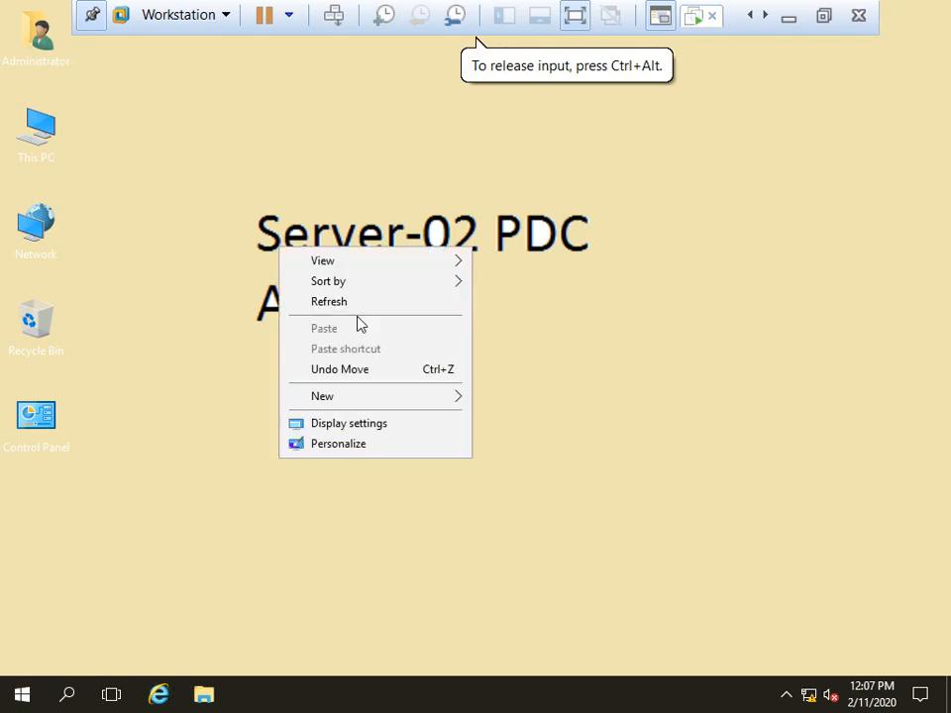
{"action": "left_click", "coordinate": [351, 301]}
{"action": "right_click", "coordinate": [196, 215]}
{"action": "left_click", "coordinate": [279, 279]}
{"action": "right_click", "coordinate": [229, 215]}
{"action": "left_click", "coordinate": [293, 280]}
{"action": "right_click", "coordinate": [223, 227]}
{"action": "left_click", "coordinate": [302, 284]}
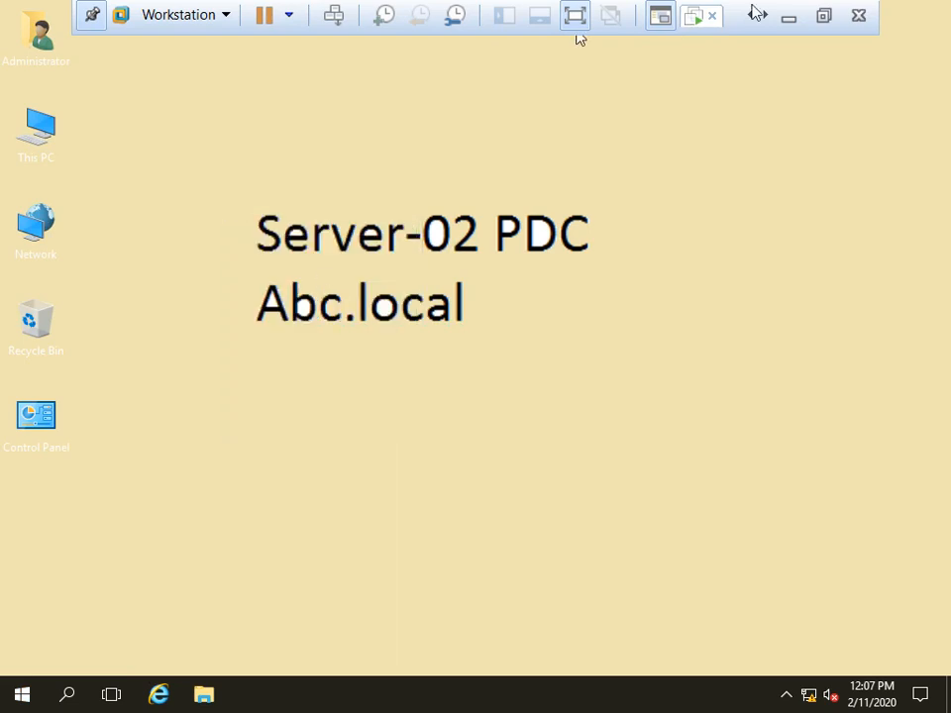
{"action": "left_click", "coordinate": [698, 22]}
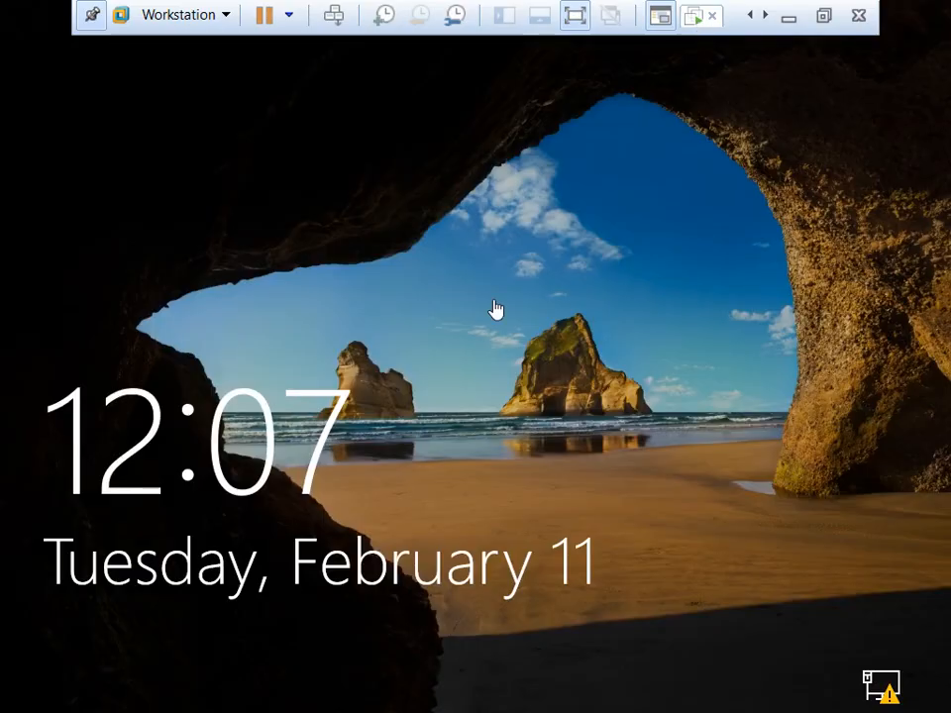
Step: Sign in on the client as Other user, entering a different domain user's name and password
{"action": "left_click", "coordinate": [456, 376]}
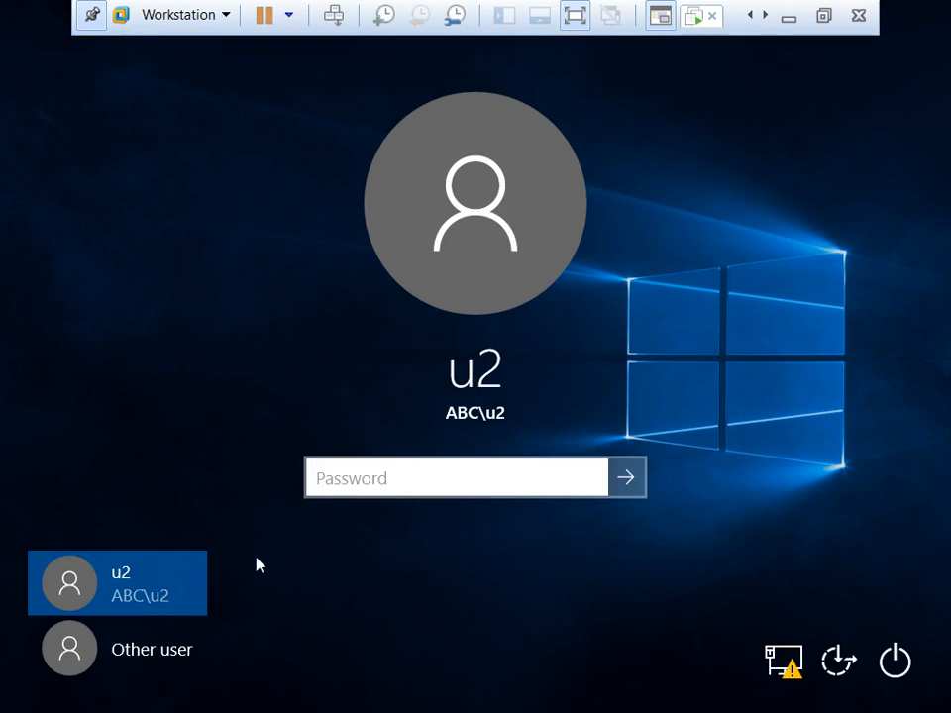
{"action": "left_click", "coordinate": [109, 649]}
{"action": "type", "text": "u1"}
{"action": "key", "text": "Tab"}
{"action": "type", "text": "P●●"}
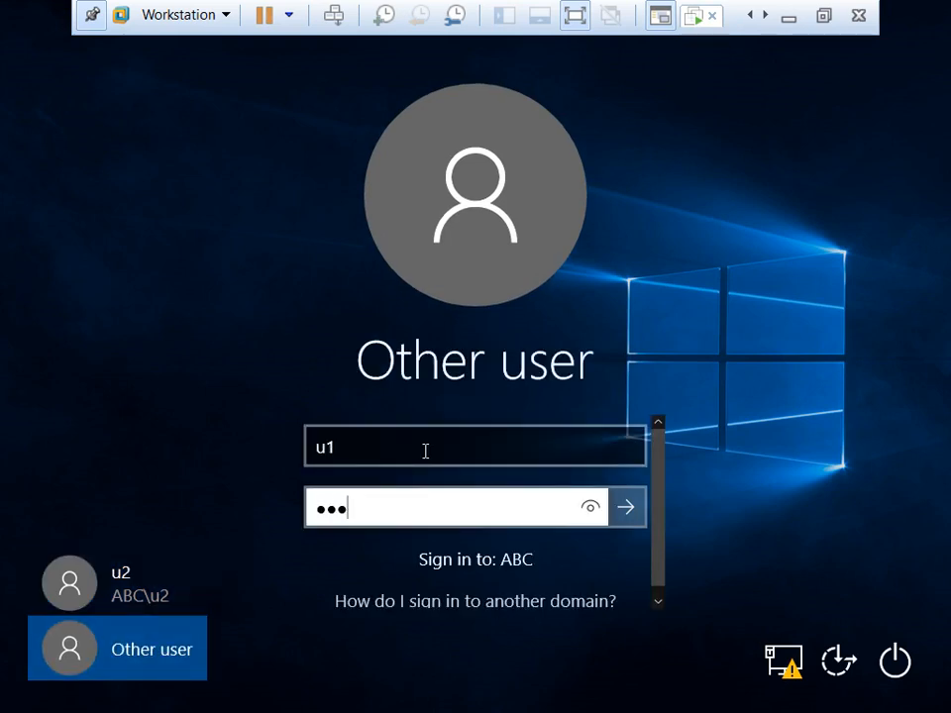
{"action": "type", "text": "●●●"}
{"action": "key", "text": "Return"}
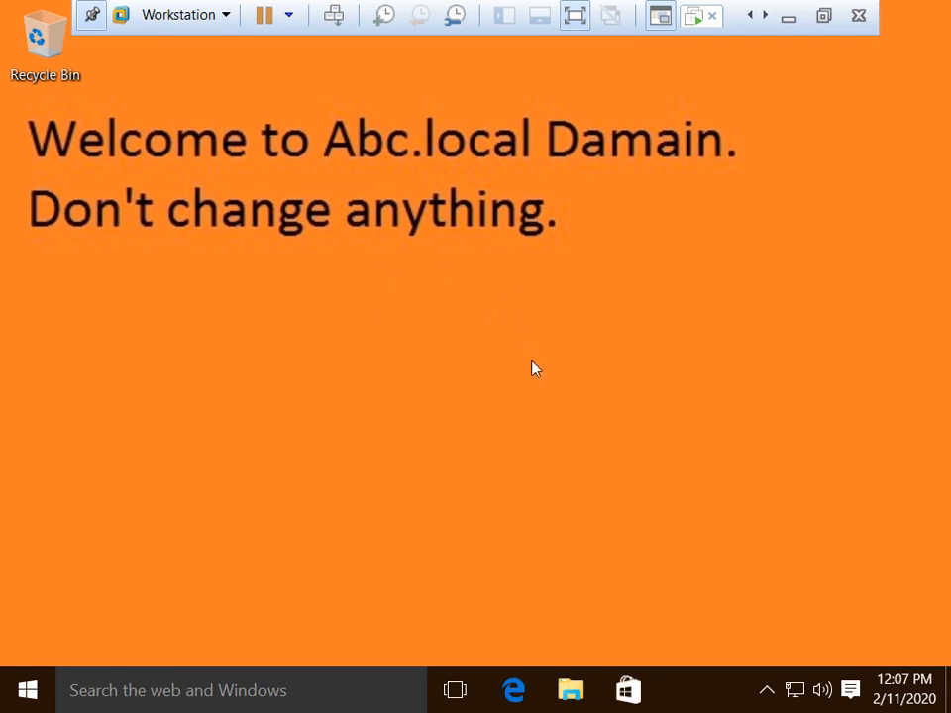
Step: Search for 'control', correcting the mistyped 'cion', and launch Control Panel from the results
{"action": "left_click", "coordinate": [188, 701]}
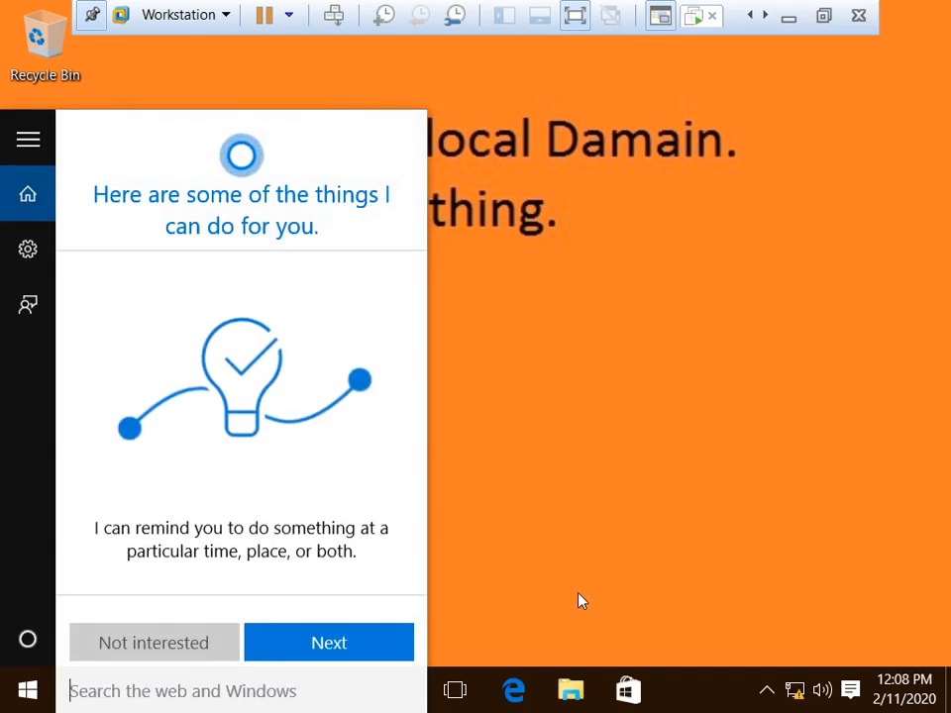
{"action": "type", "text": "c"}
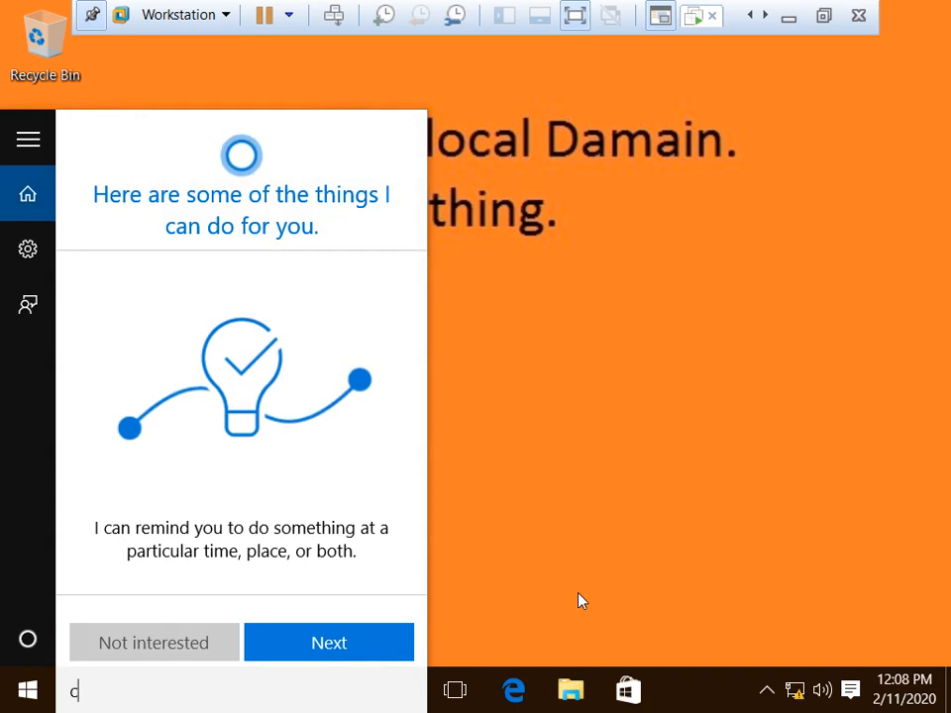
{"action": "type", "text": "io"}
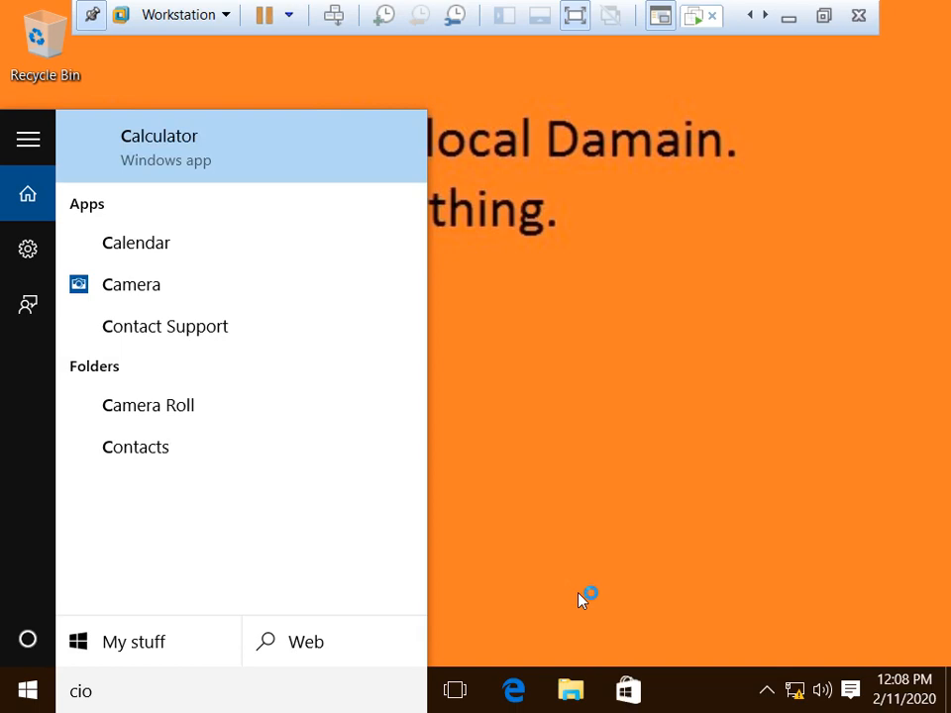
{"action": "type", "text": "ntr"}
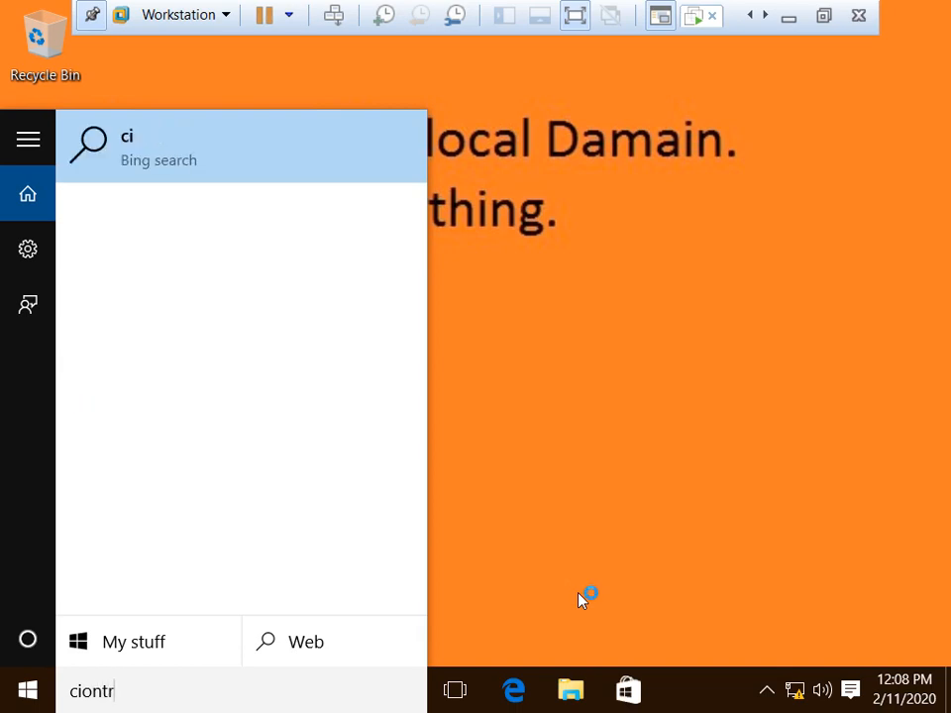
{"action": "key", "text": "BackSpace"}
{"action": "key", "text": "BackSpace"}
{"action": "key", "text": "BackSpace"}
{"action": "key", "text": "BackSpace"}
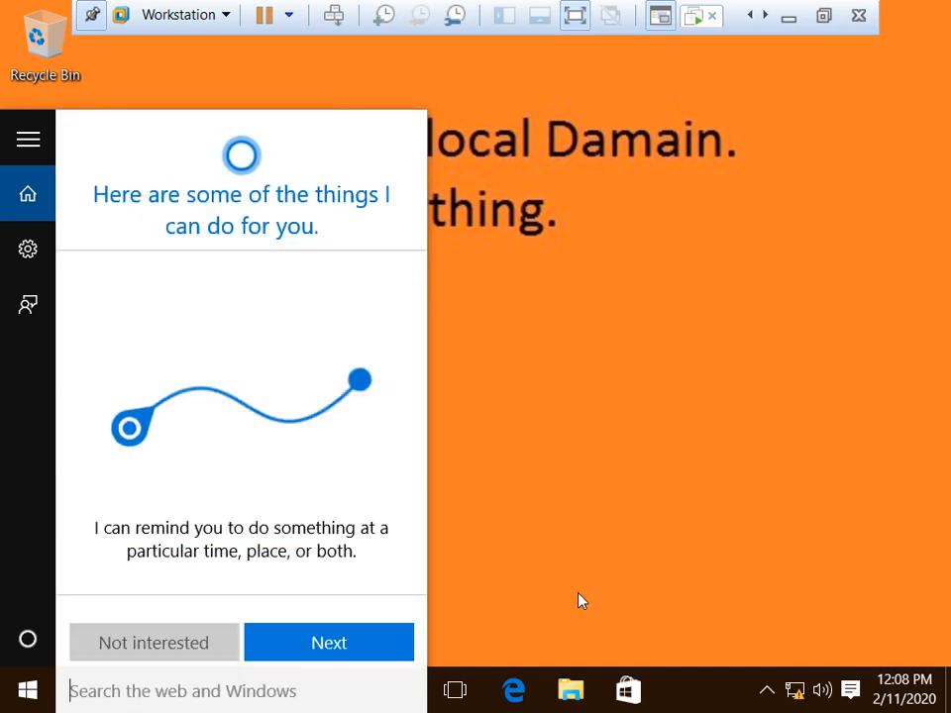
{"action": "type", "text": "control"}
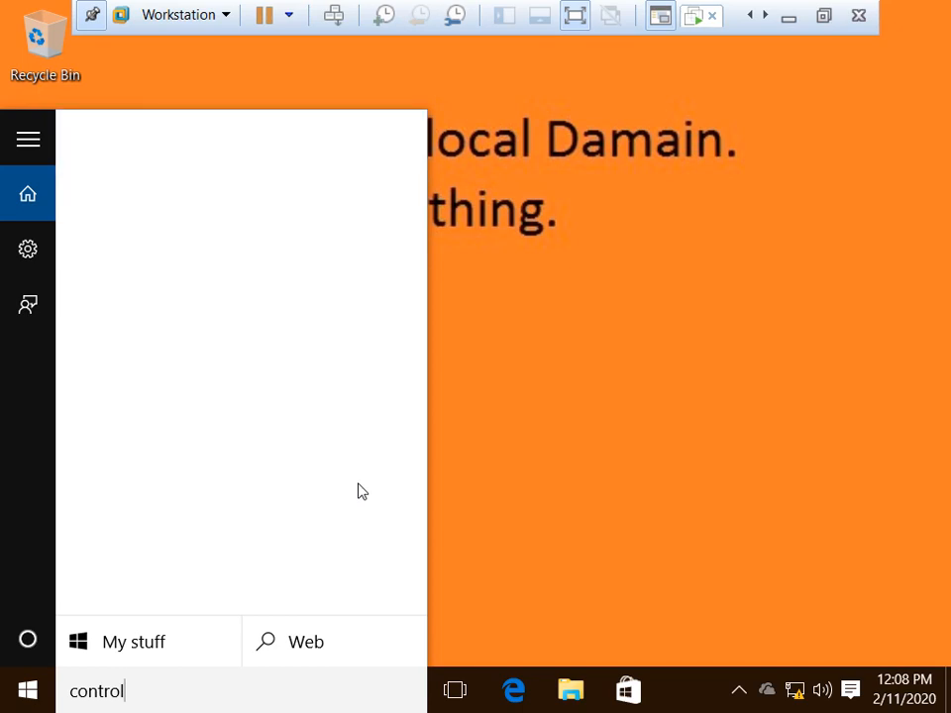
{"action": "left_click", "coordinate": [183, 146]}
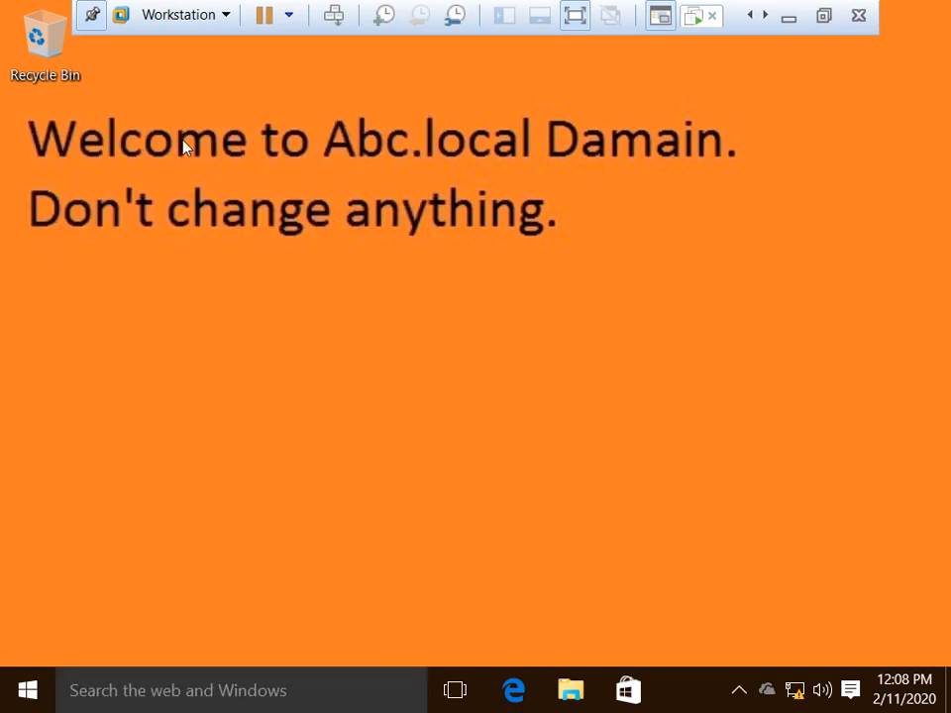
Step: View Control Panel as large icons, select Canon-01 in Devices and Printers, then open account options
{"action": "right_click", "coordinate": [461, 241]}
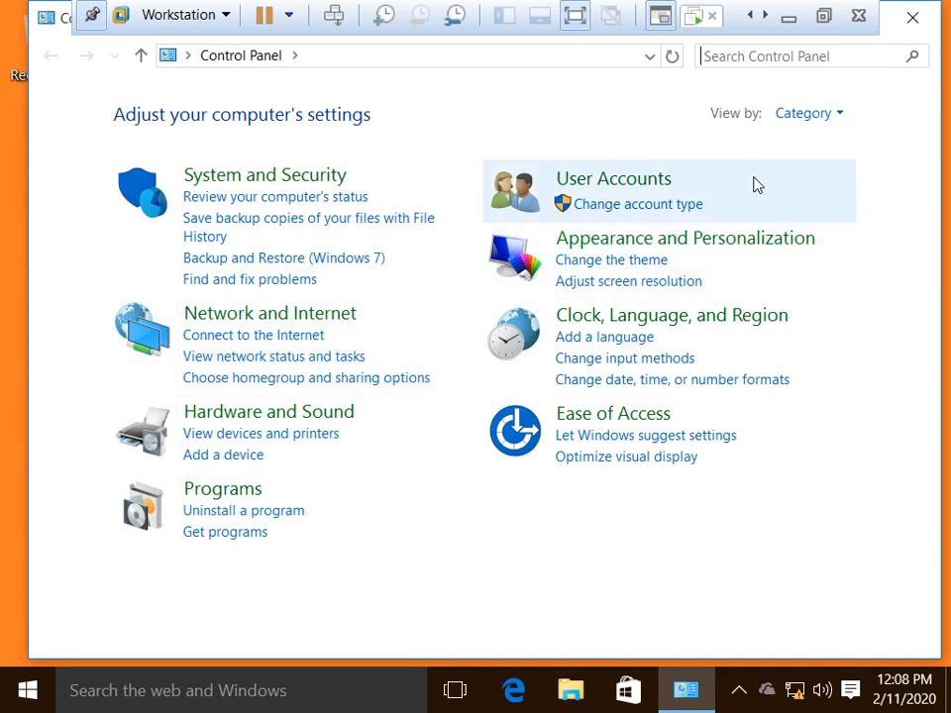
{"action": "left_click", "coordinate": [807, 117]}
{"action": "left_click", "coordinate": [806, 171]}
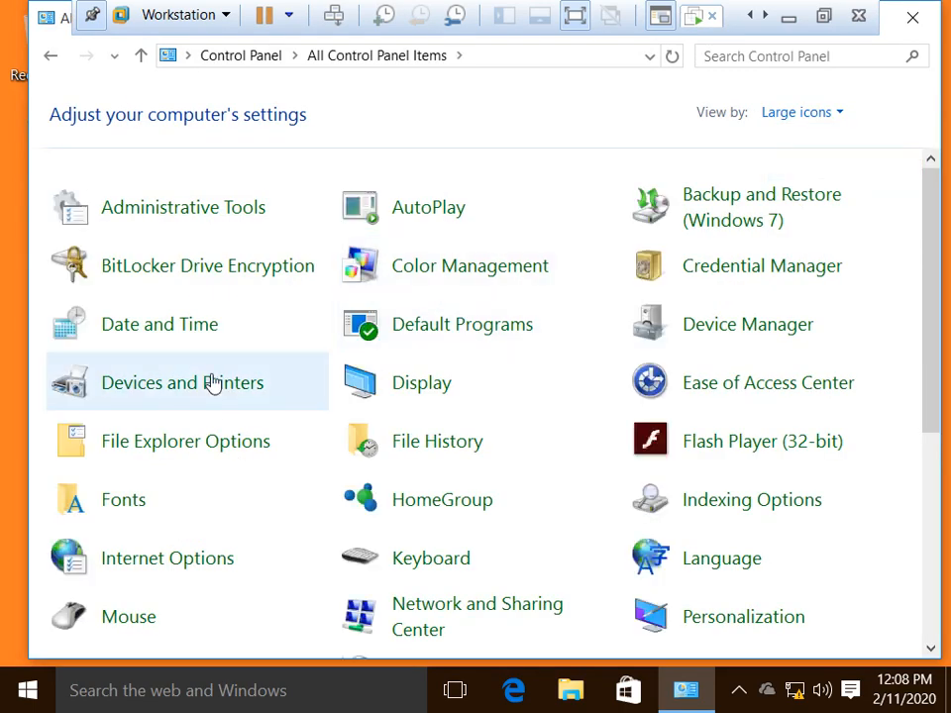
{"action": "left_click", "coordinate": [158, 393]}
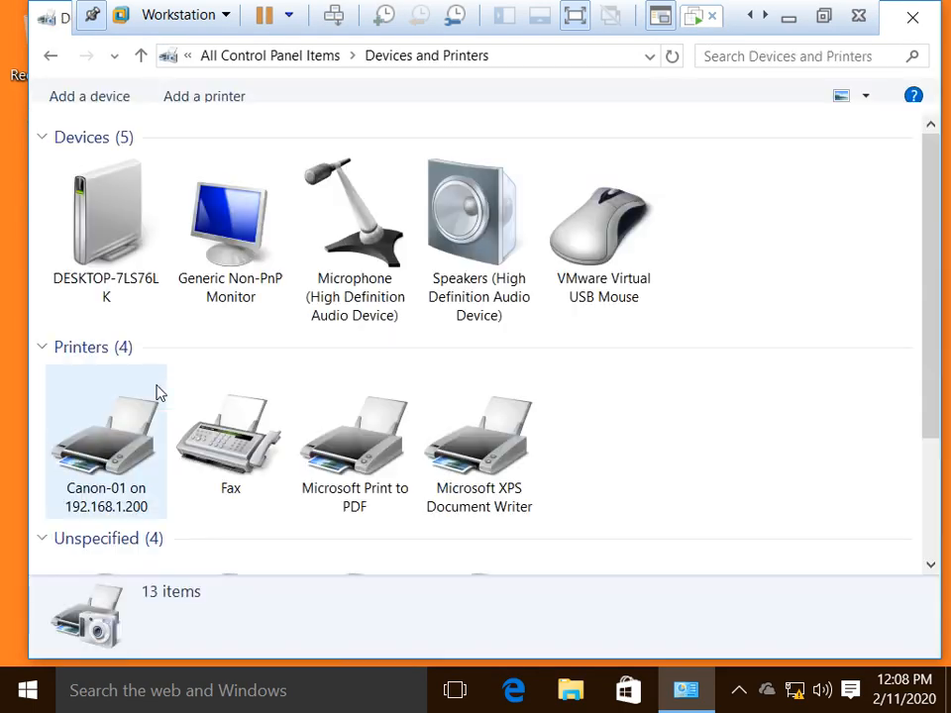
{"action": "left_click", "coordinate": [127, 501]}
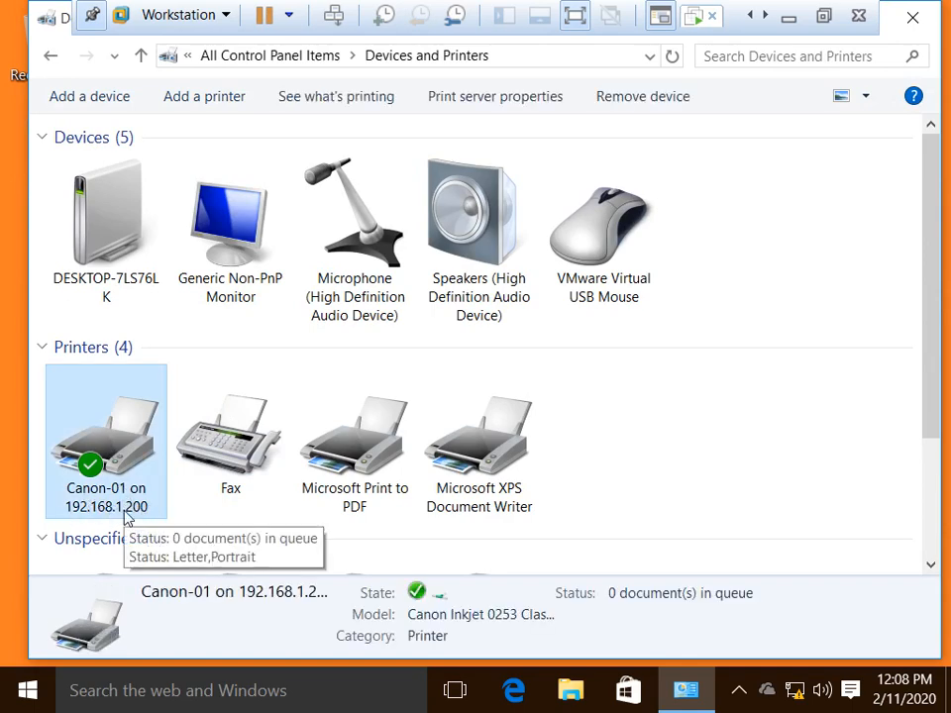
{"action": "left_click", "coordinate": [27, 690]}
{"action": "left_click", "coordinate": [91, 160]}
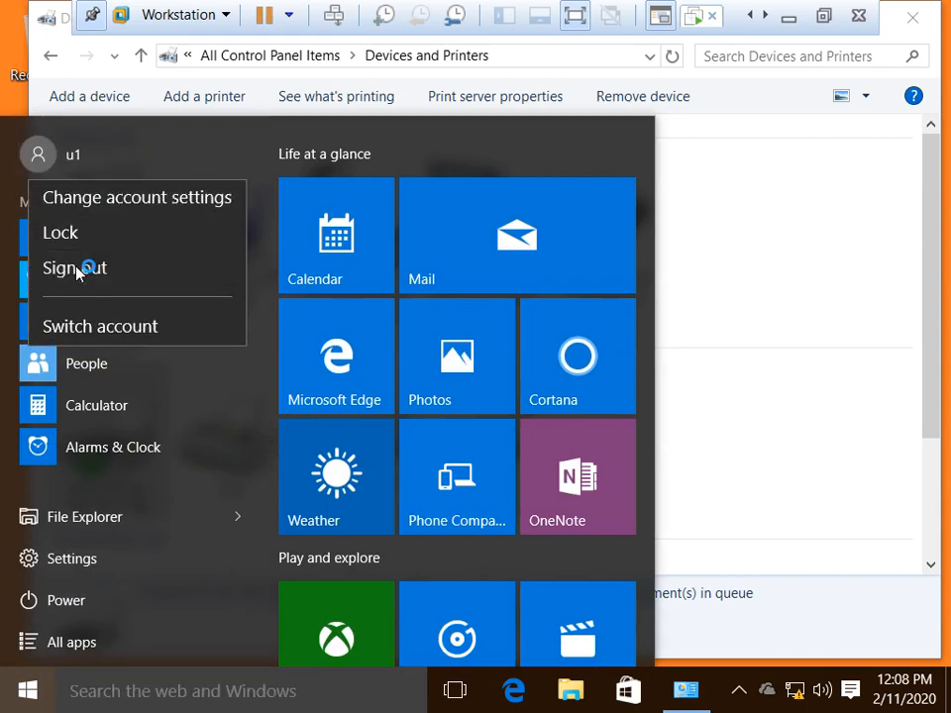
Step: Sign out, then sign in as another ABC domain user with that user's password
{"action": "left_click", "coordinate": [85, 267]}
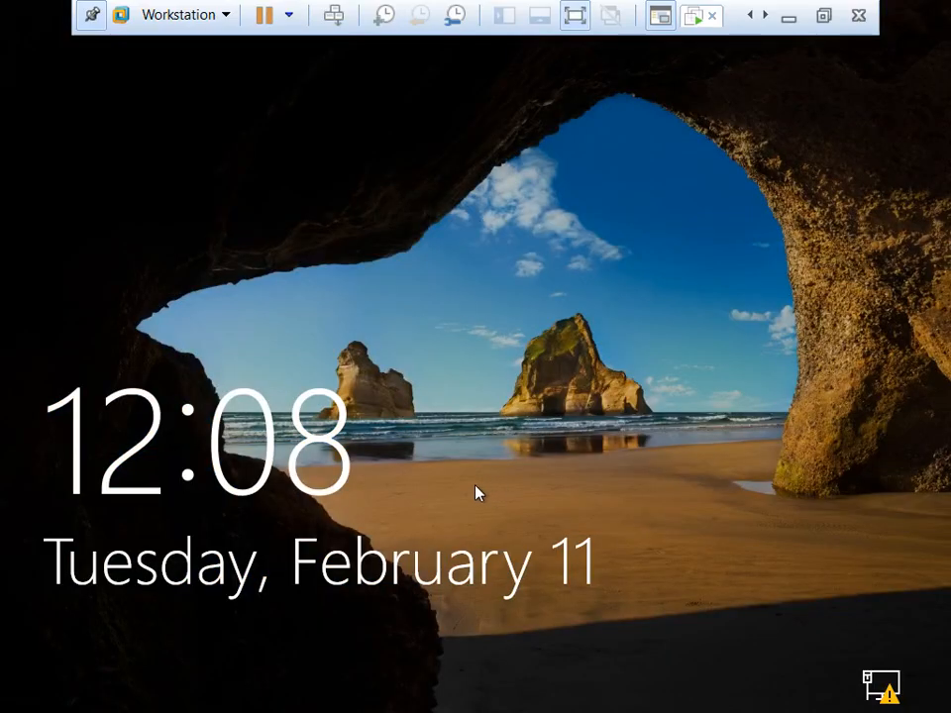
{"action": "left_click", "coordinate": [479, 498]}
{"action": "left_click", "coordinate": [132, 640]}
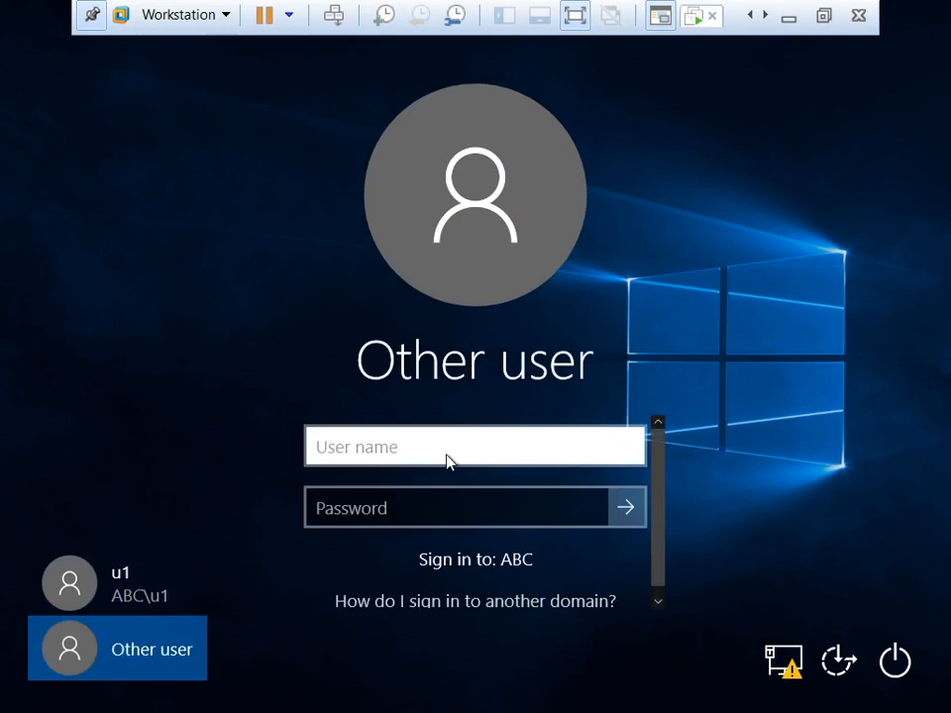
{"action": "type", "text": "u3"}
{"action": "key", "text": "Tab"}
{"action": "type", "text": "P@ssw0rd"}
{"action": "key", "text": "Return"}
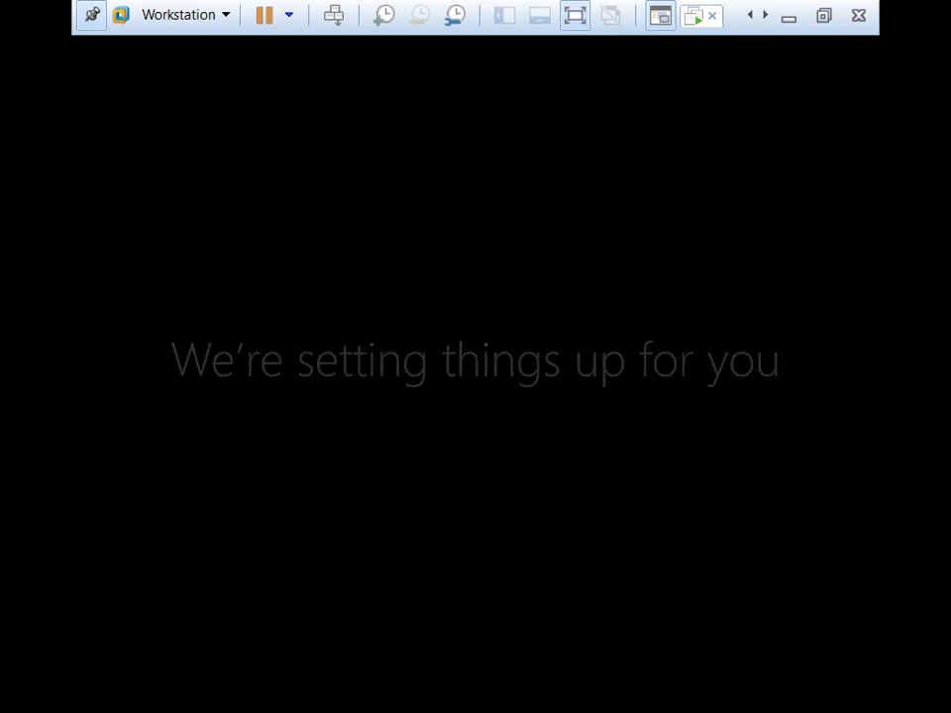
{"action": "left_click", "coordinate": [830, 16]}
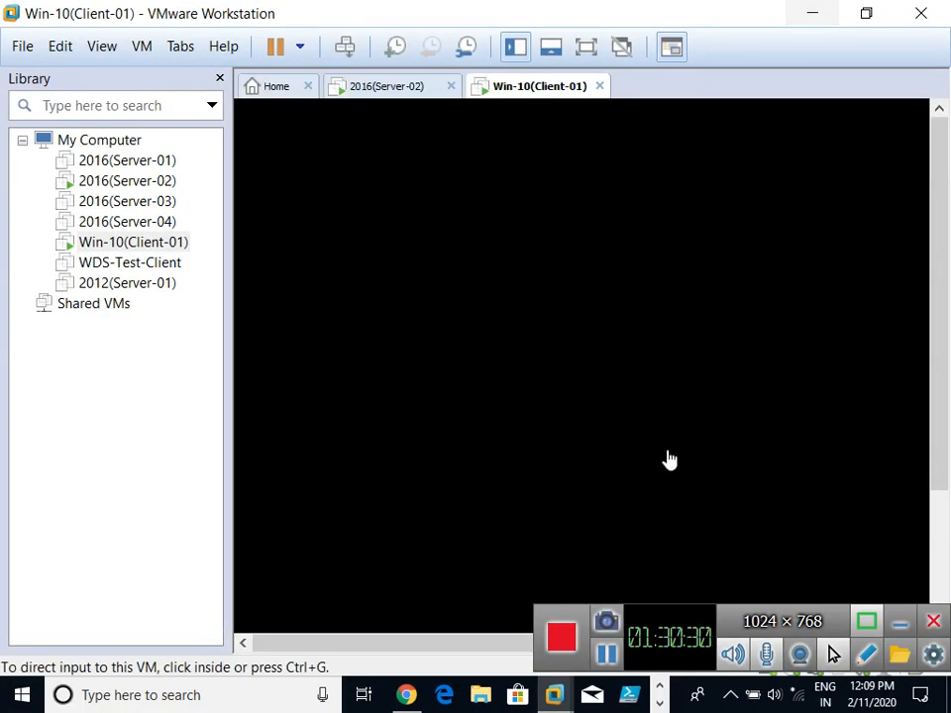
Step: Restore full-screen view, wait for first-sign-in setup, and refresh the new user's desktop twice
{"action": "left_click", "coordinate": [585, 46]}
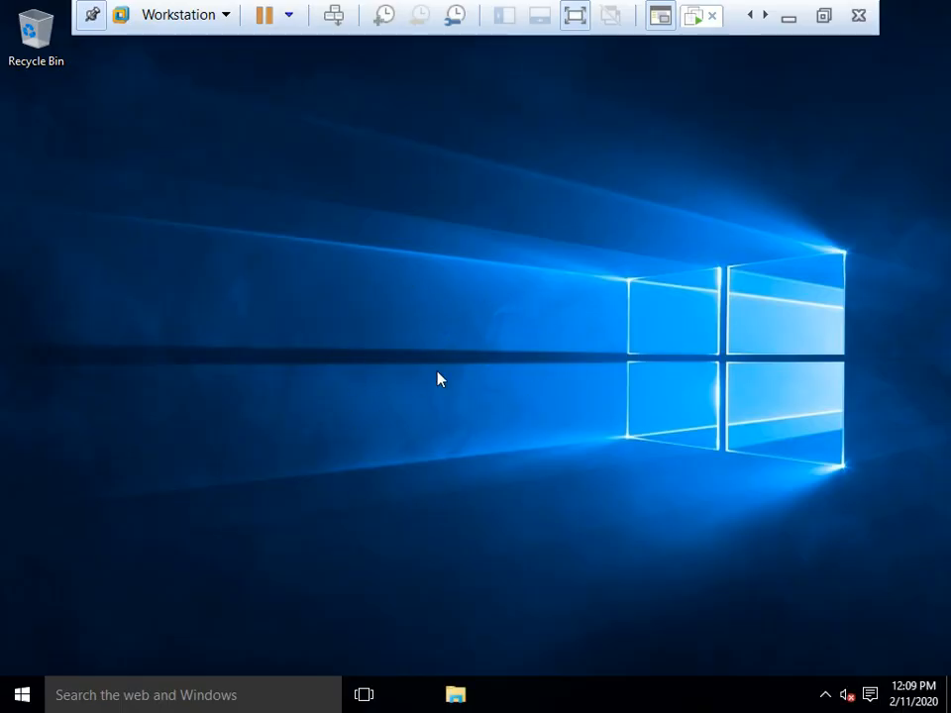
{"action": "right_click", "coordinate": [389, 218]}
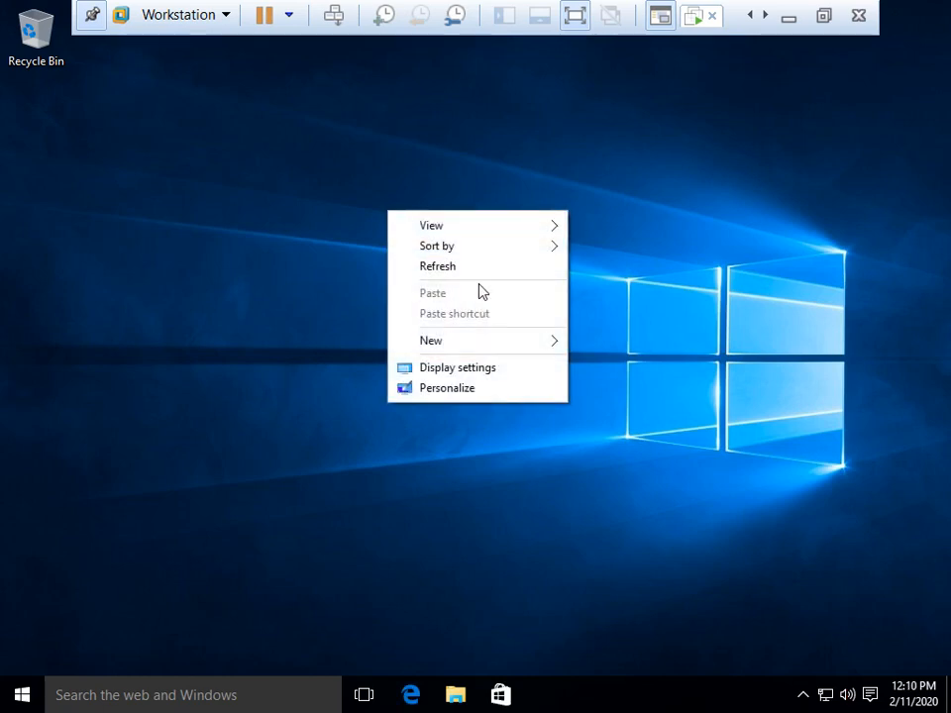
{"action": "left_click", "coordinate": [426, 265]}
{"action": "right_click", "coordinate": [315, 202]}
{"action": "left_click", "coordinate": [372, 259]}
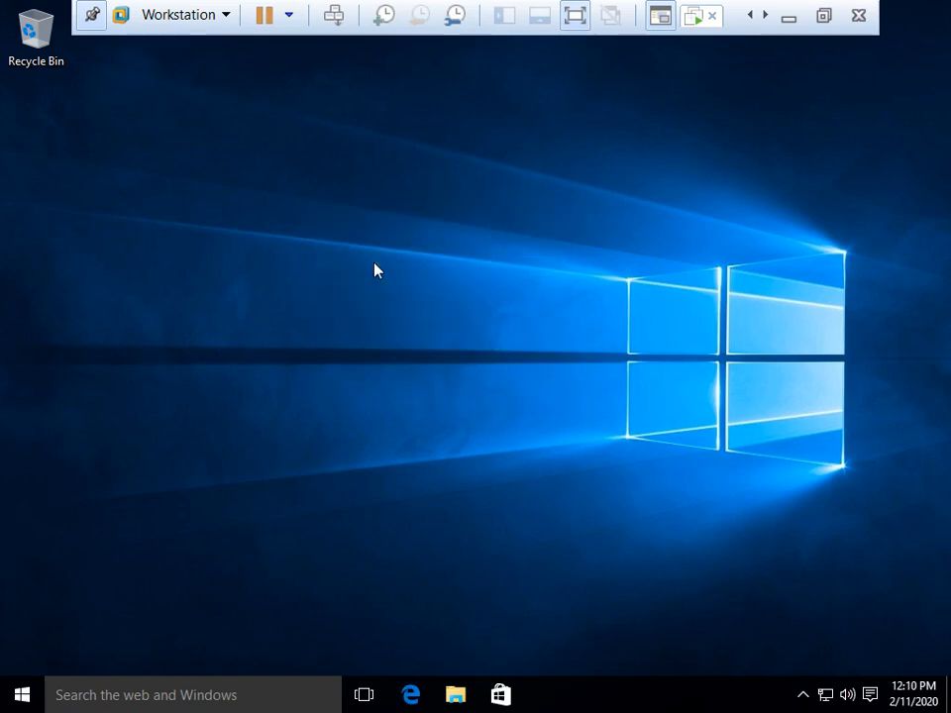
{"action": "key", "text": "super+r"}
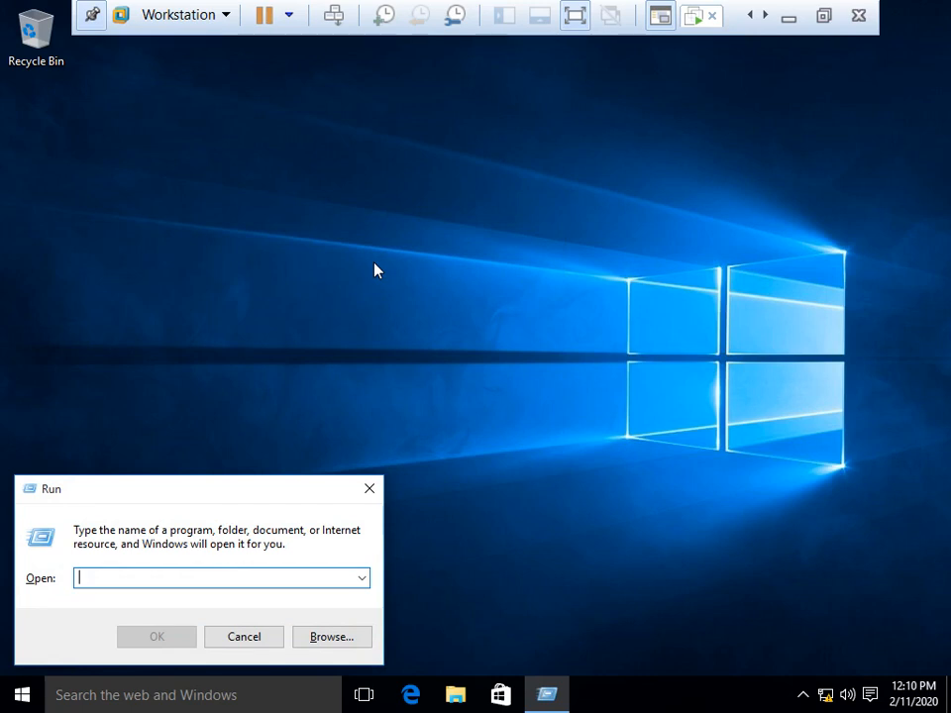
Step: Run 'control', dismiss the VMware Tools prompt, use large icons, and select Dell-01 in Devices and Printers
{"action": "type", "text": "cont"}
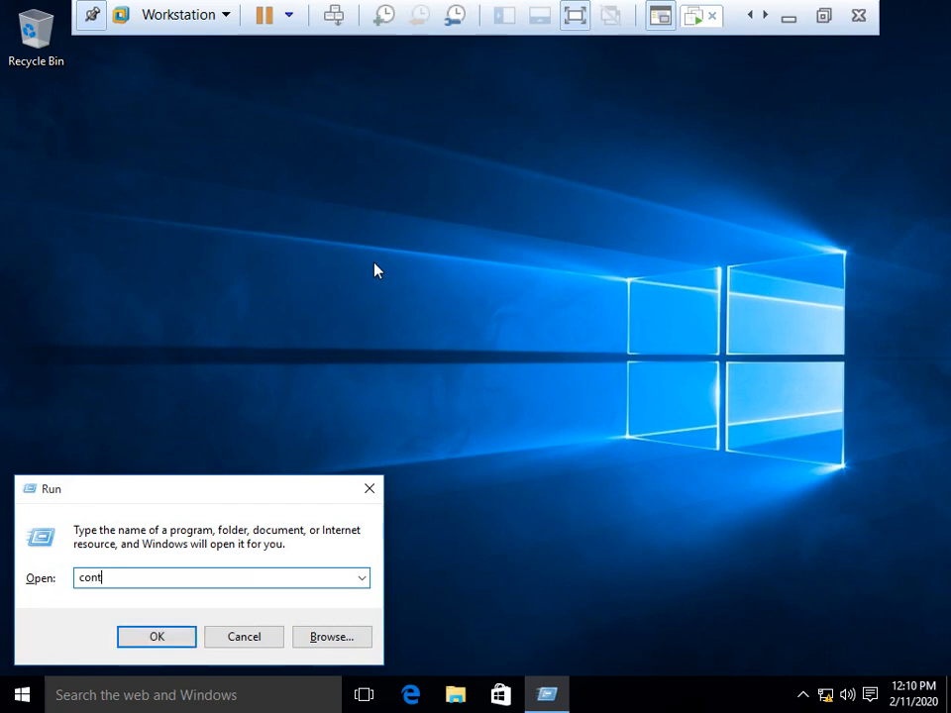
{"action": "type", "text": "rol"}
{"action": "key", "text": "Return"}
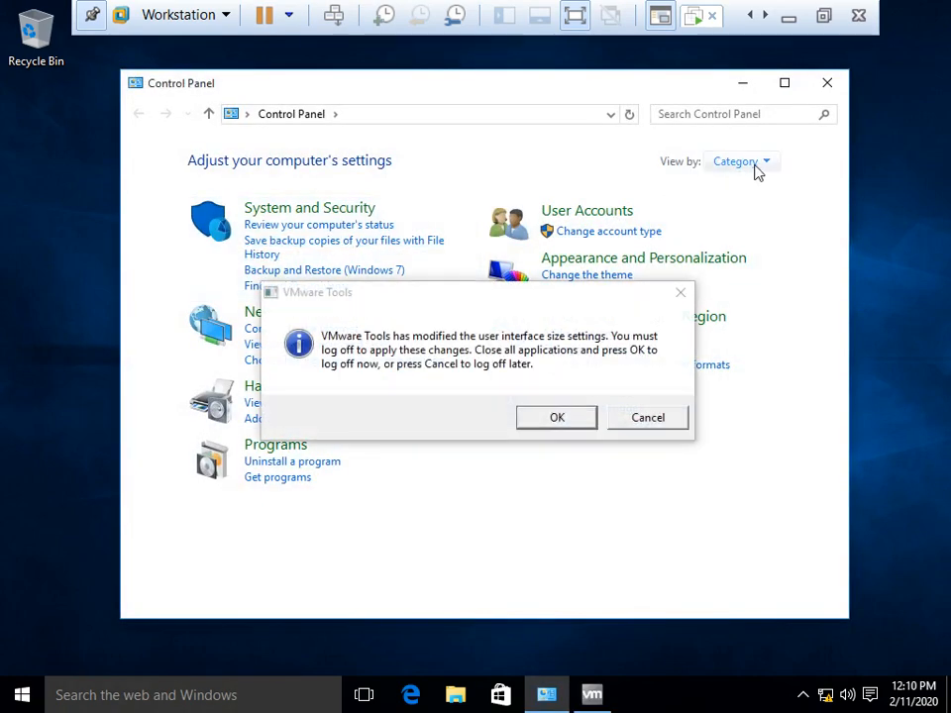
{"action": "left_click", "coordinate": [752, 165]}
{"action": "left_click", "coordinate": [763, 211]}
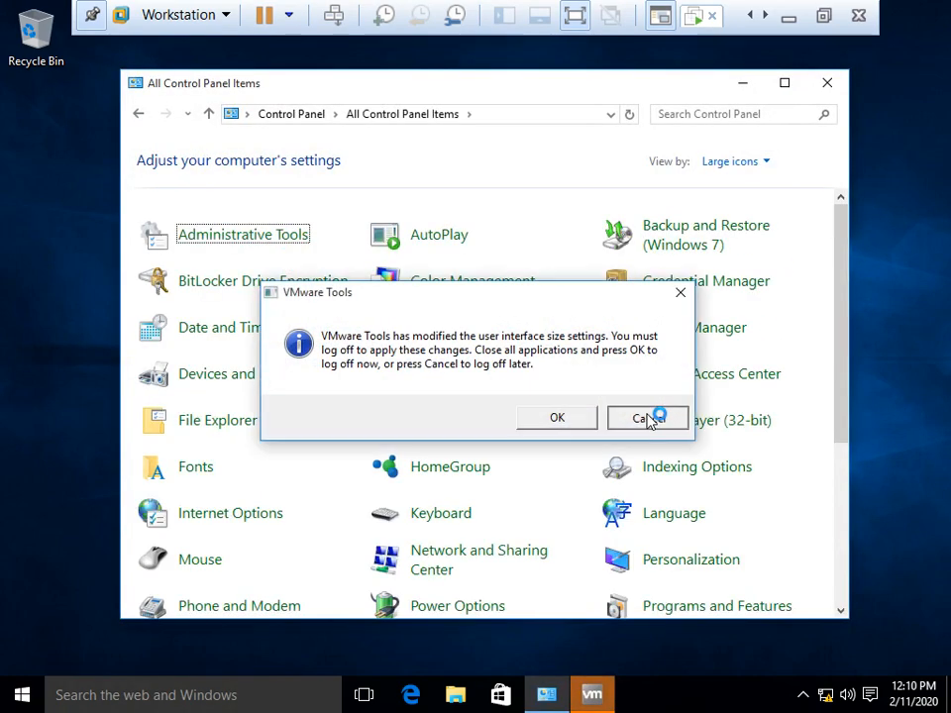
{"action": "left_click", "coordinate": [648, 417]}
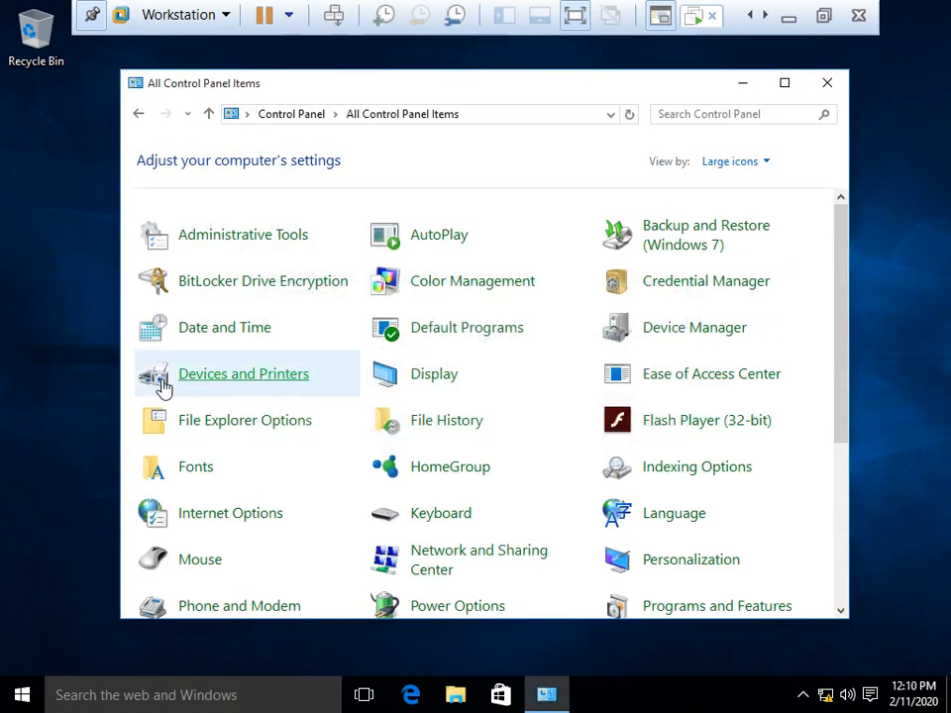
{"action": "left_click", "coordinate": [225, 384]}
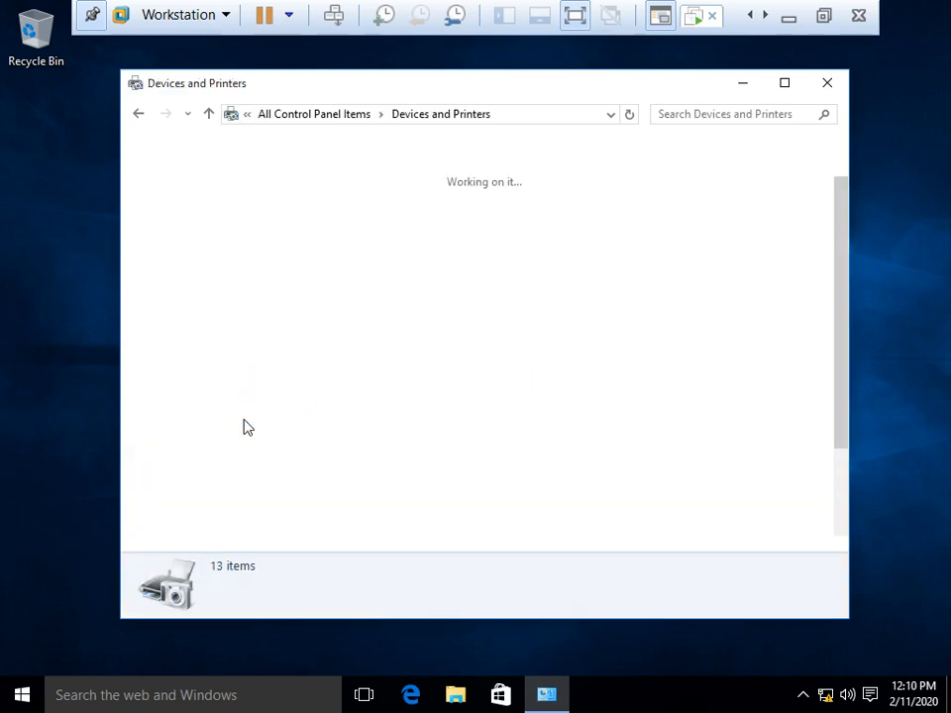
{"action": "left_click", "coordinate": [188, 446]}
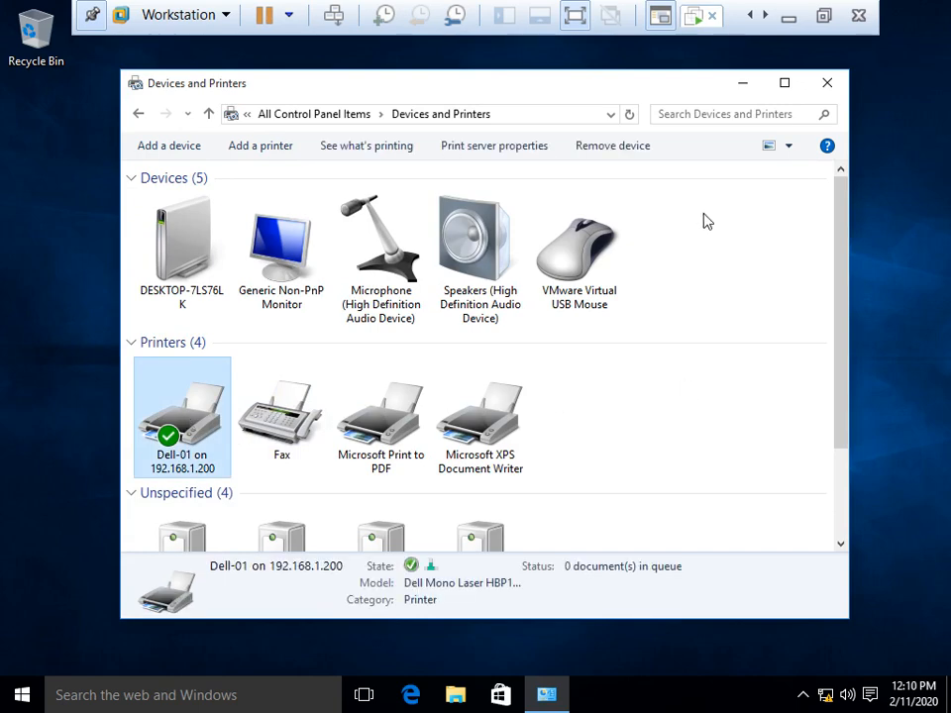
{"action": "left_click", "coordinate": [825, 23]}
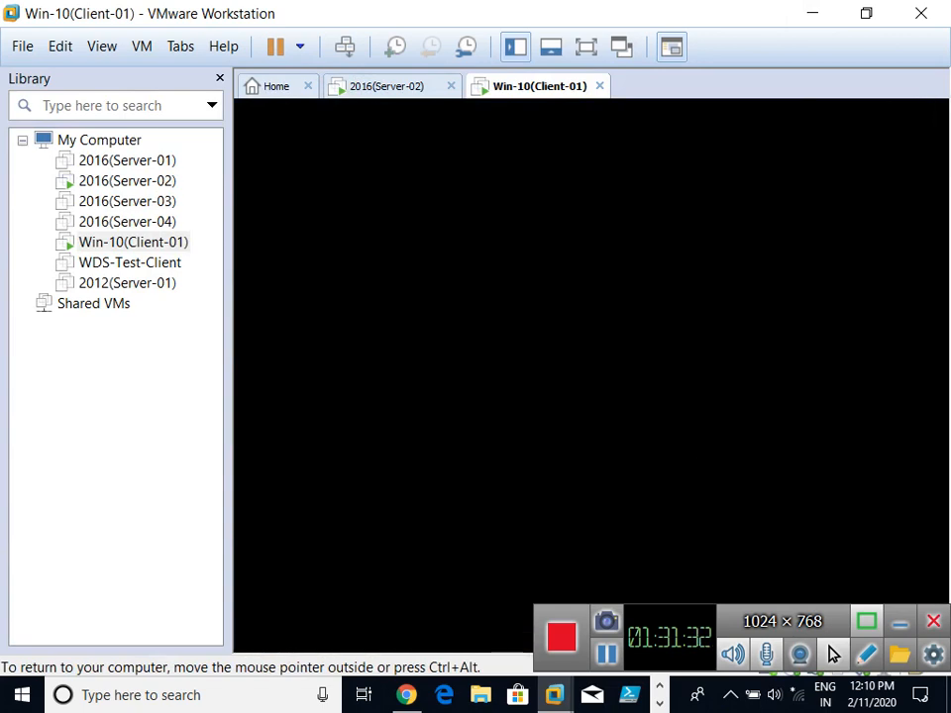
{"action": "left_click", "coordinate": [387, 89]}
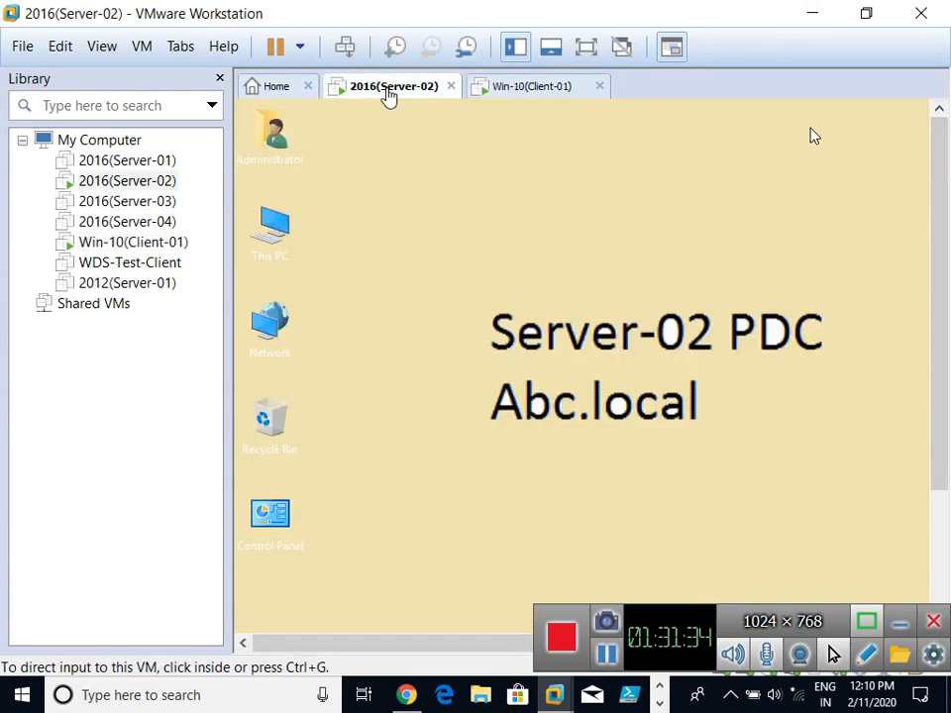
{"action": "right_click", "coordinate": [505, 214]}
{"action": "left_click", "coordinate": [572, 268]}
{"action": "right_click", "coordinate": [466, 197]}
{"action": "left_click", "coordinate": [536, 249]}
{"action": "right_click", "coordinate": [433, 206]}
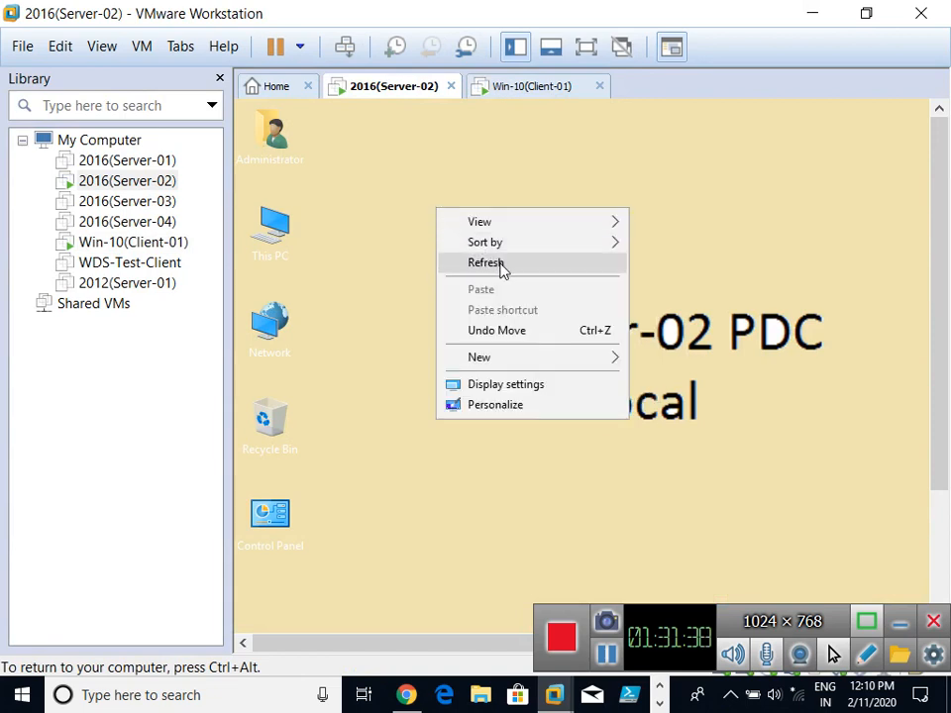
{"action": "left_click", "coordinate": [503, 266]}
{"action": "right_click", "coordinate": [477, 162]}
{"action": "left_click", "coordinate": [537, 212]}
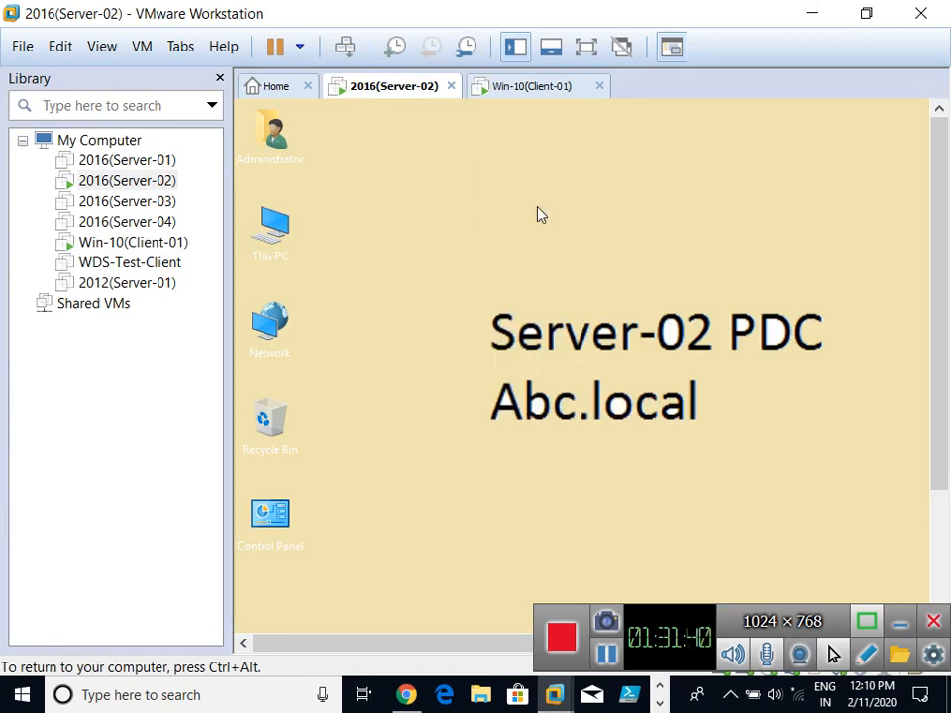
{"action": "right_click", "coordinate": [538, 207]}
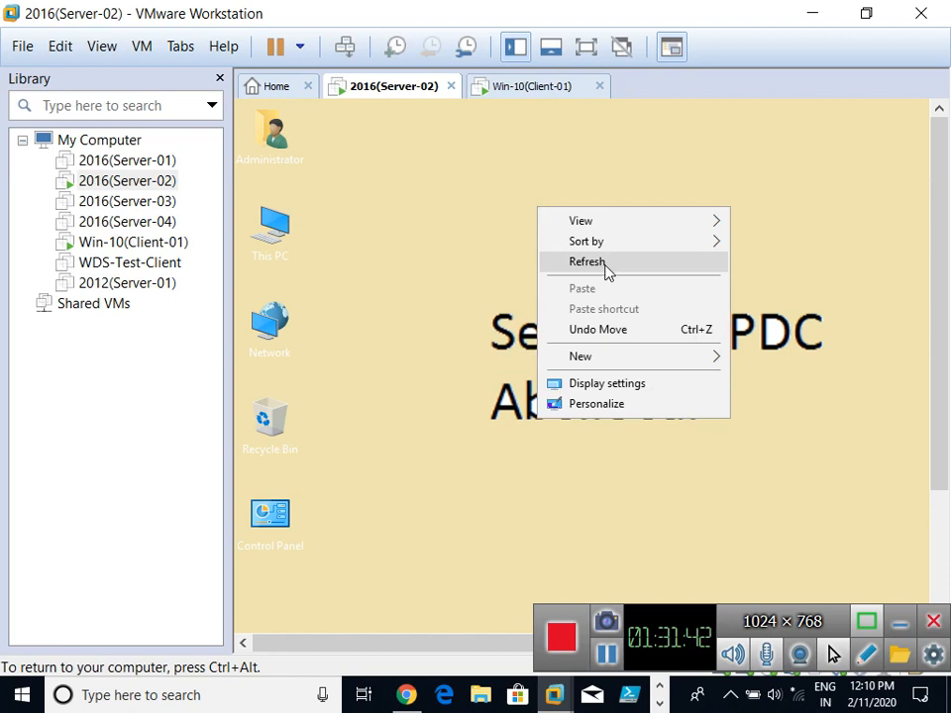
{"action": "left_click", "coordinate": [604, 263]}
{"action": "right_click", "coordinate": [548, 194]}
{"action": "left_click", "coordinate": [600, 251]}
{"action": "key", "text": "ctrl+alt+Return"}
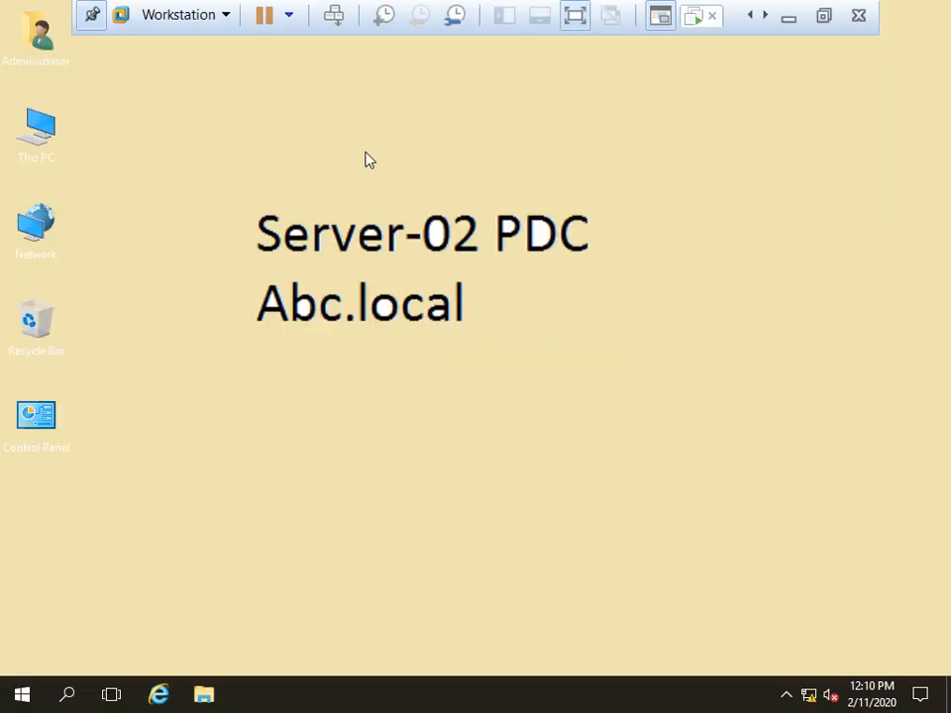
{"action": "right_click", "coordinate": [757, 325]}
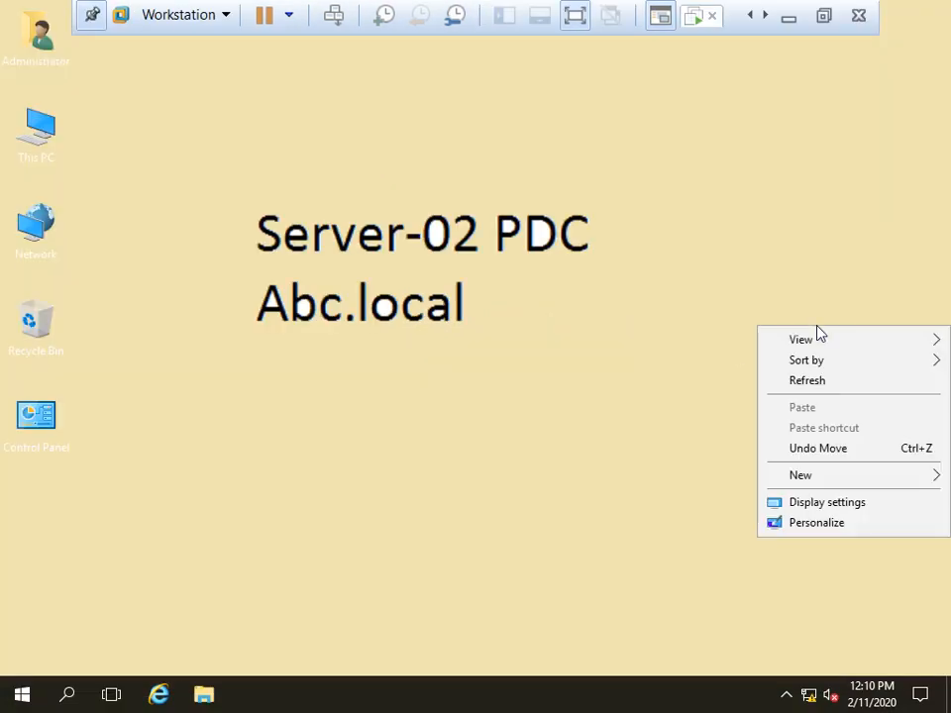
{"action": "right_click", "coordinate": [566, 217]}
{"action": "right_click", "coordinate": [547, 220]}
{"action": "left_click", "coordinate": [619, 279]}
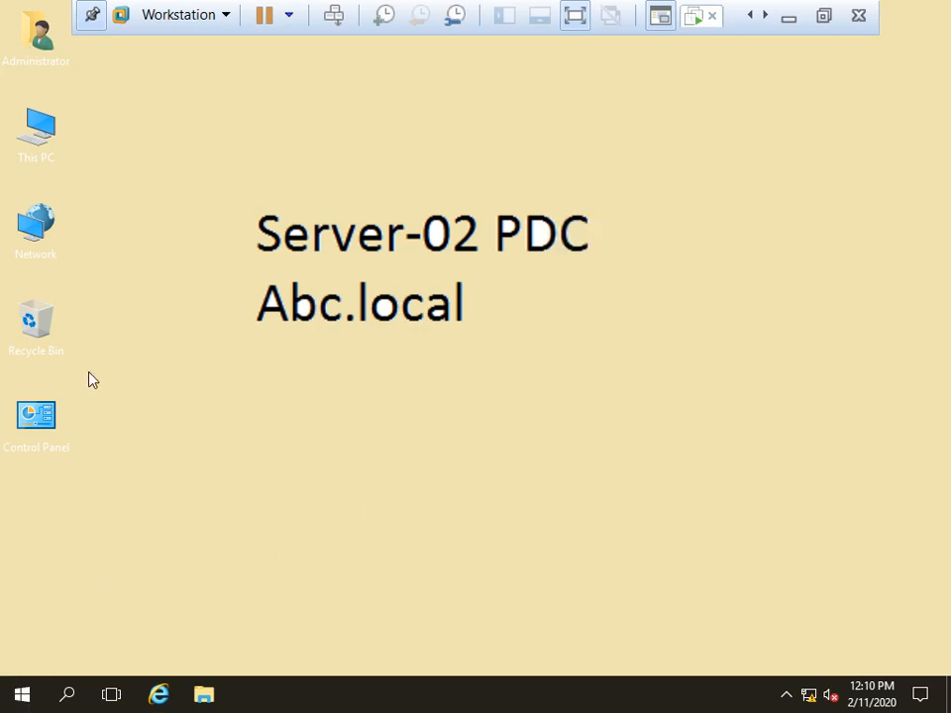
{"action": "key", "text": "super"}
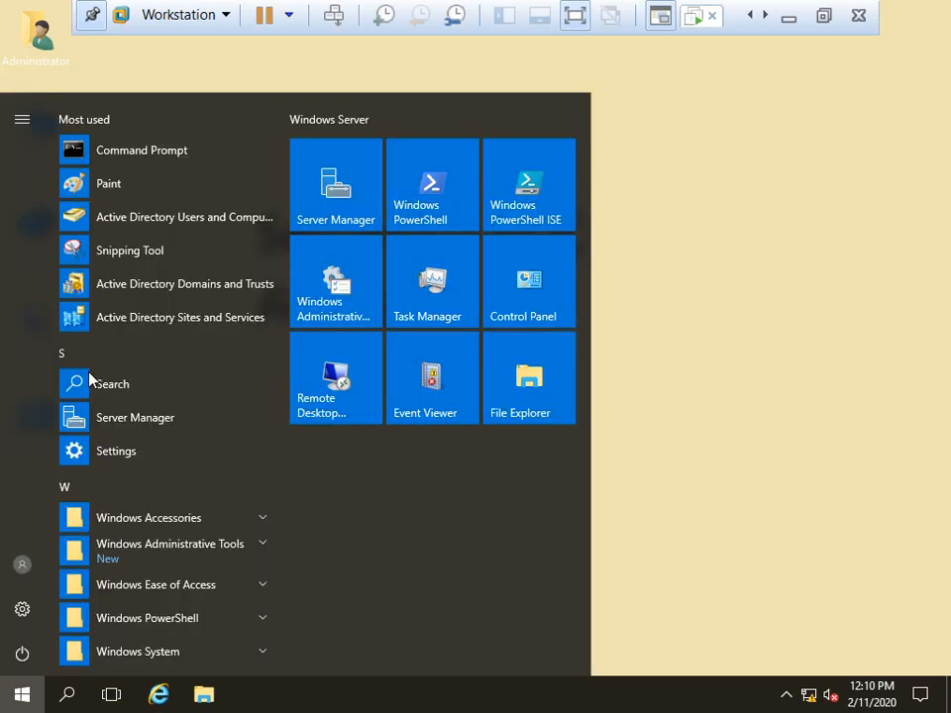
{"action": "left_click", "coordinate": [869, 189]}
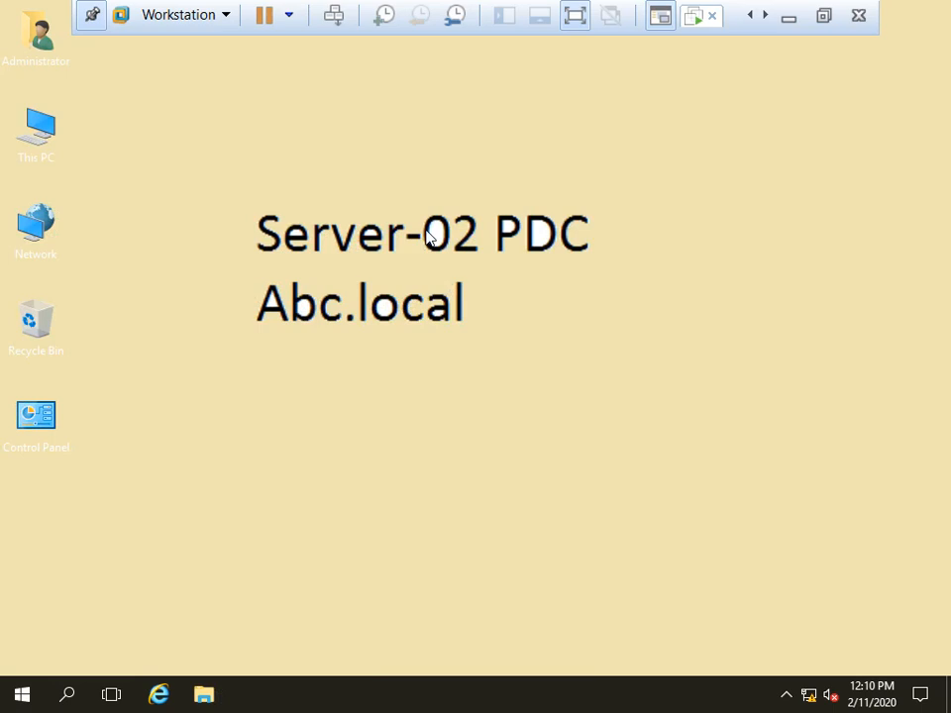
Step: Open File Explorer and browse This PC to the Soft folder on Data (E:)
{"action": "key", "text": "super+e"}
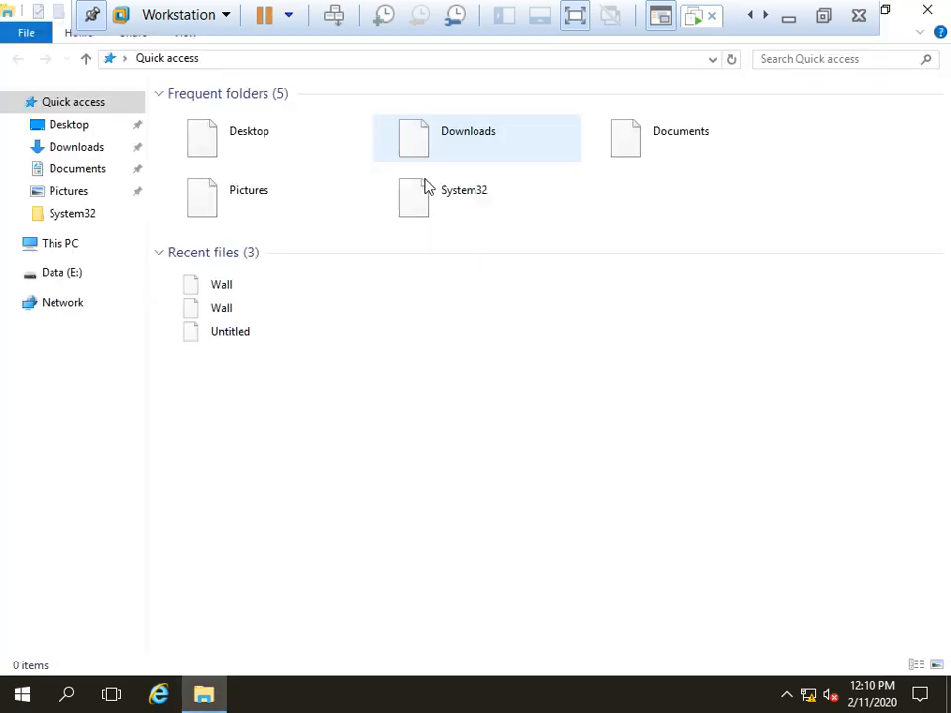
{"action": "left_click", "coordinate": [51, 247]}
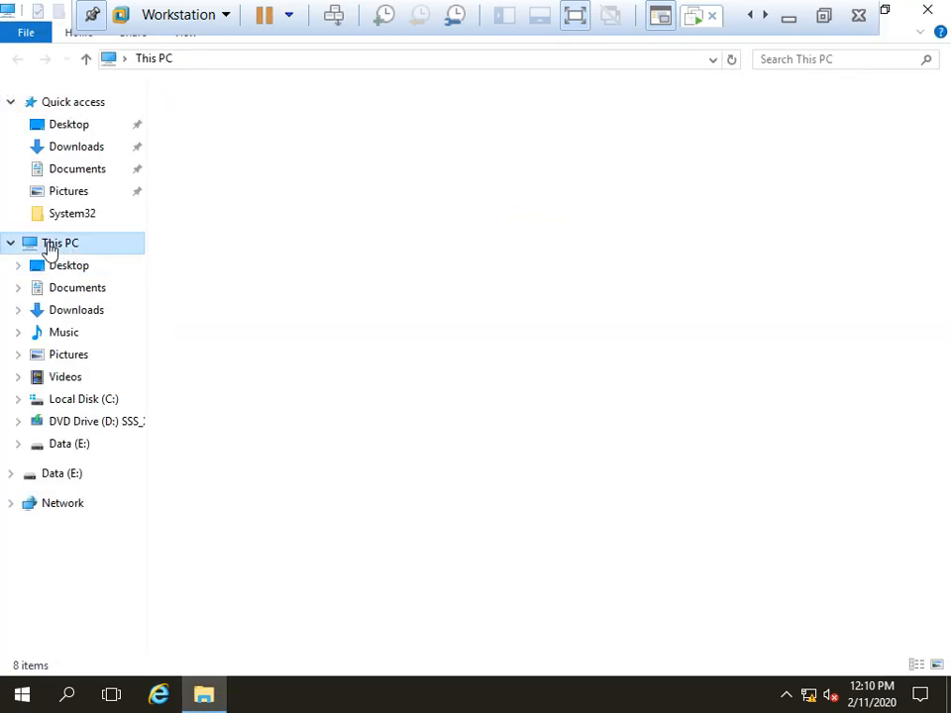
{"action": "double_click", "coordinate": [709, 260]}
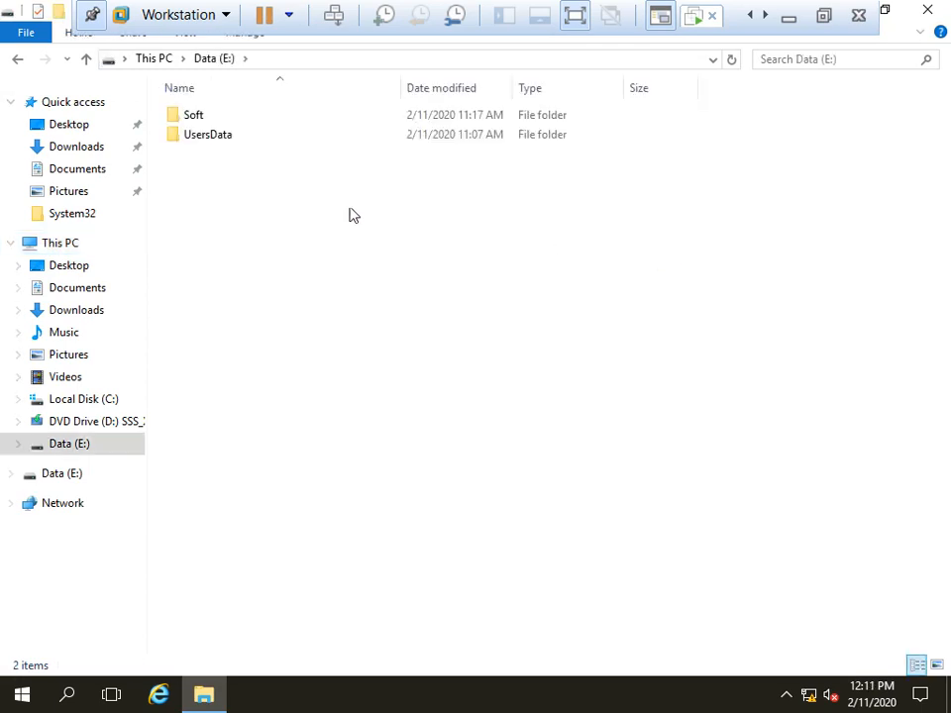
{"action": "double_click", "coordinate": [193, 114]}
Step: Inspect the 7z1900-x64 installer's properties, then go back to Data (E:)
{"action": "left_click", "coordinate": [211, 116]}
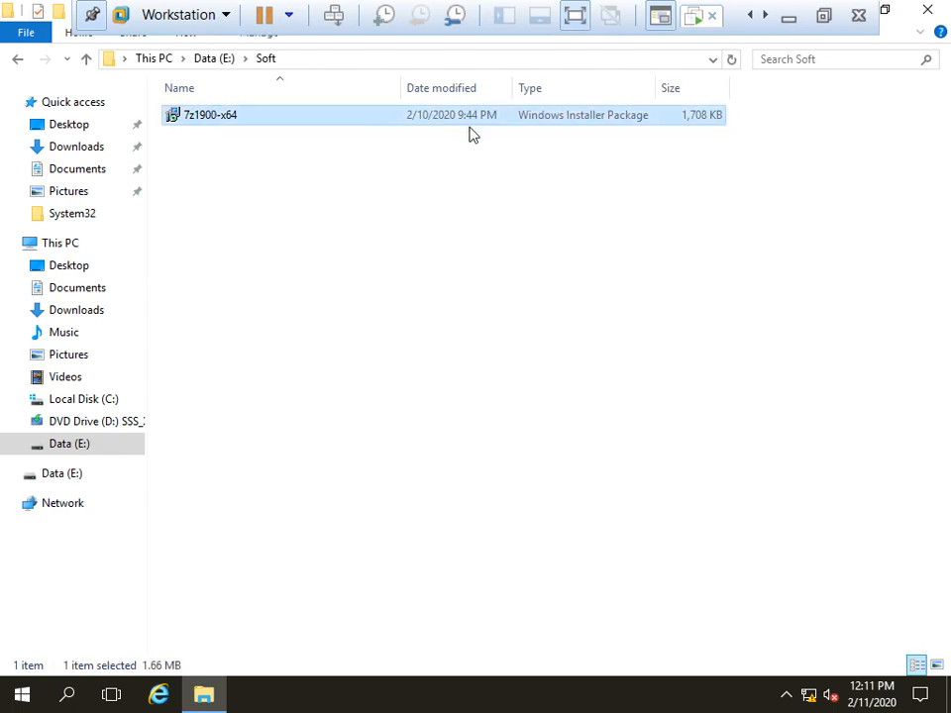
{"action": "double_click", "coordinate": [220, 116]}
{"action": "right_click", "coordinate": [220, 117]}
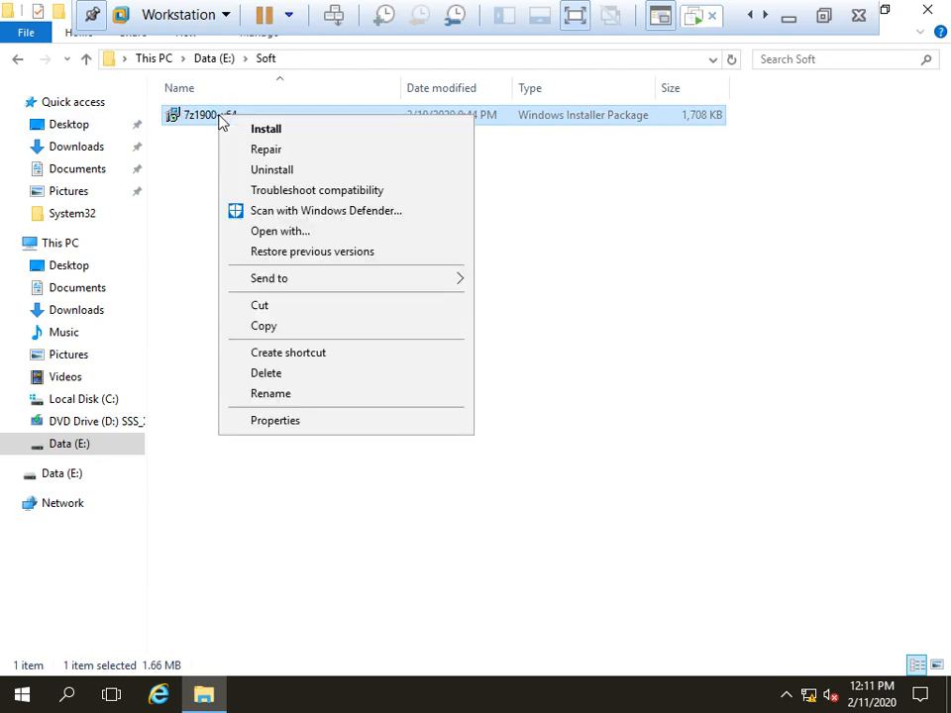
{"action": "left_click", "coordinate": [297, 457]}
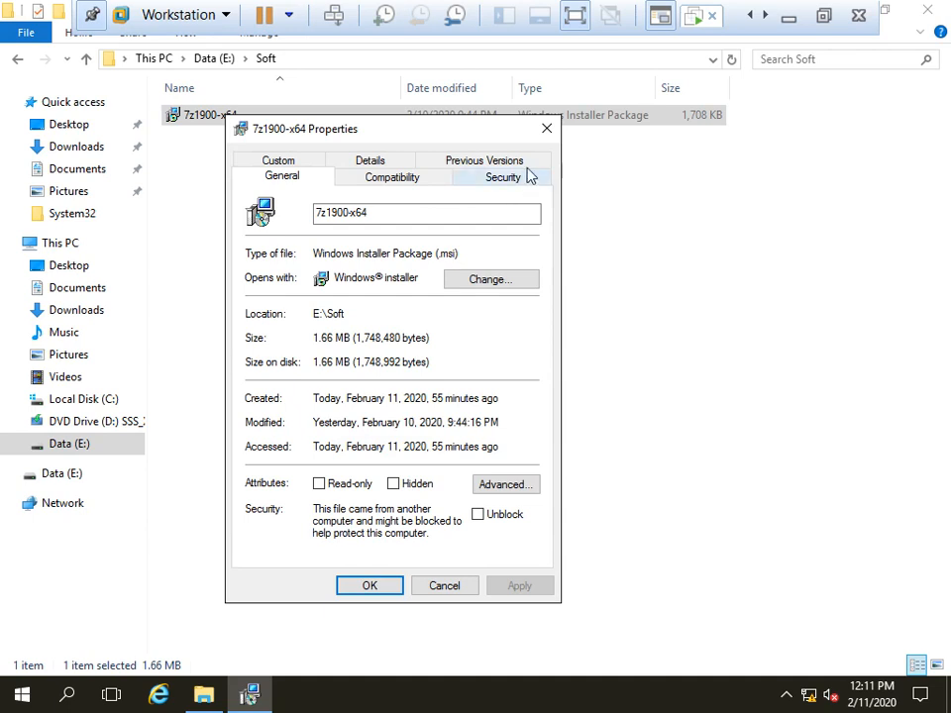
{"action": "left_click", "coordinate": [545, 129]}
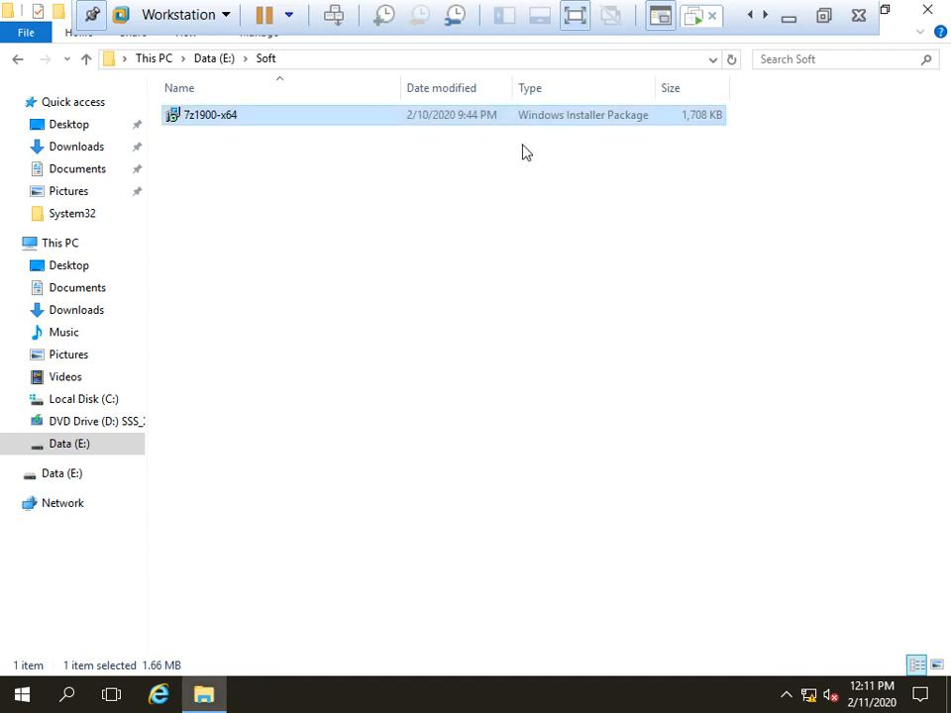
{"action": "left_click", "coordinate": [19, 61]}
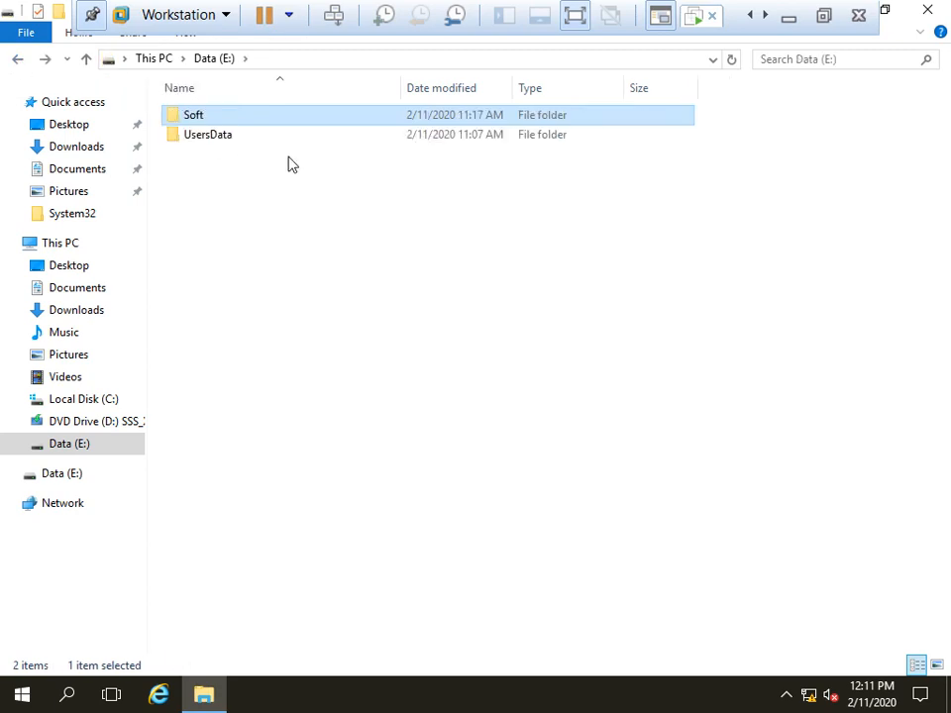
Step: Share the Soft folder through Advanced Sharing with Full Control share permissions
{"action": "right_click", "coordinate": [190, 123]}
{"action": "left_click", "coordinate": [271, 450]}
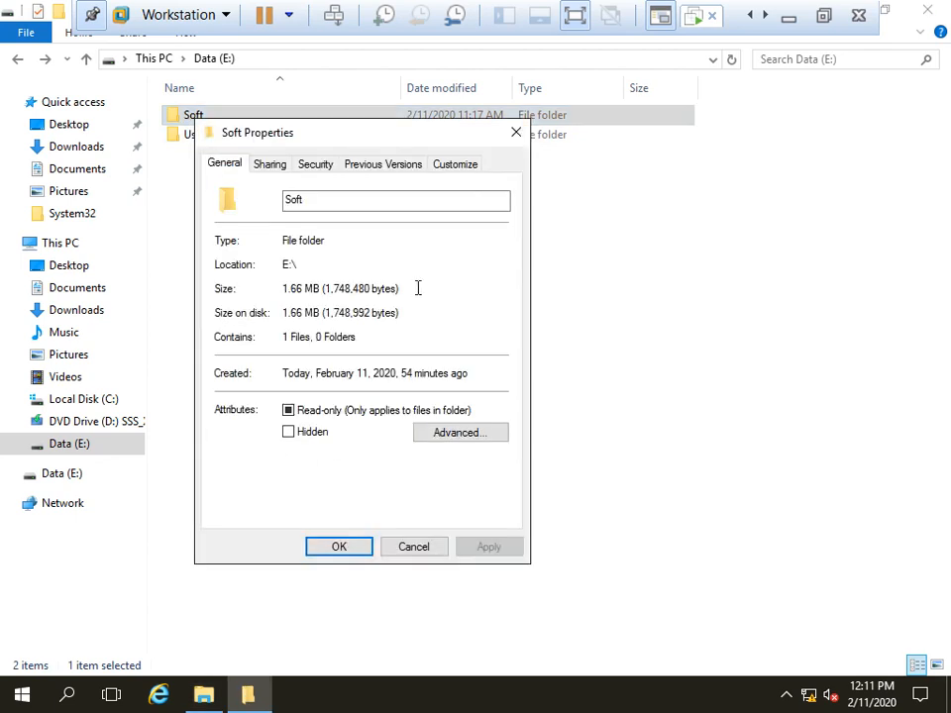
{"action": "left_click", "coordinate": [259, 167]}
{"action": "left_click", "coordinate": [277, 386]}
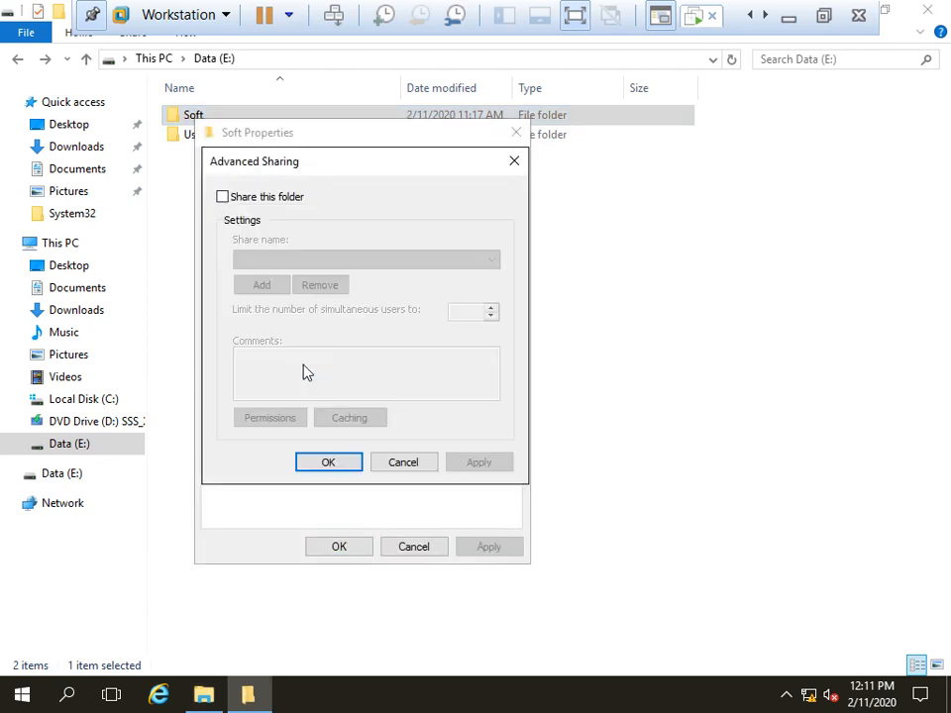
{"action": "left_click", "coordinate": [256, 198]}
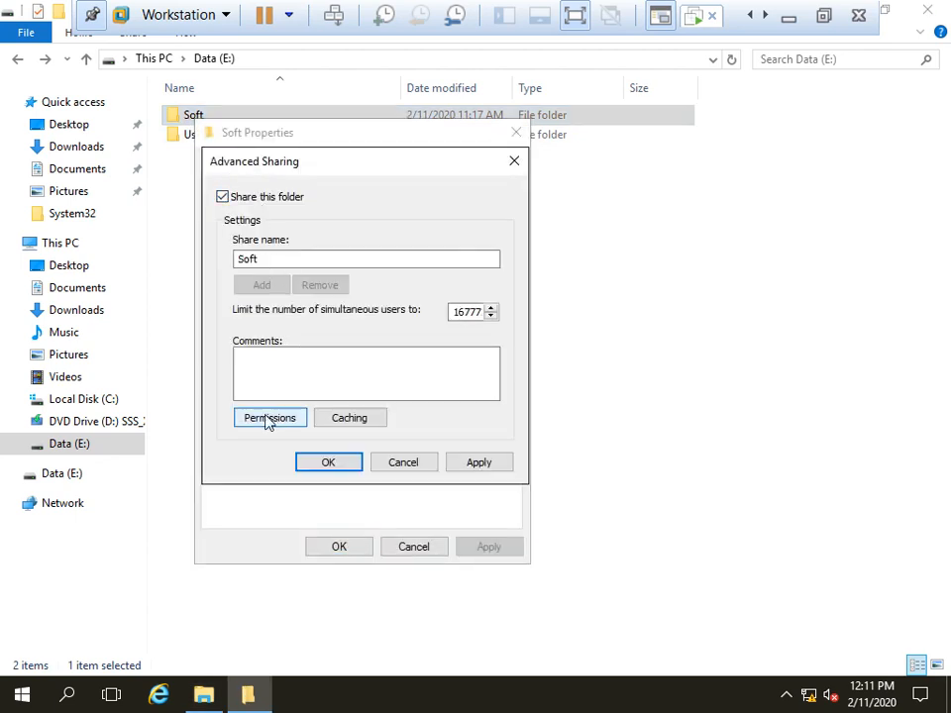
{"action": "left_click", "coordinate": [269, 417]}
{"action": "left_click", "coordinate": [439, 401]}
{"action": "left_click", "coordinate": [511, 561]}
{"action": "left_click", "coordinate": [374, 563]}
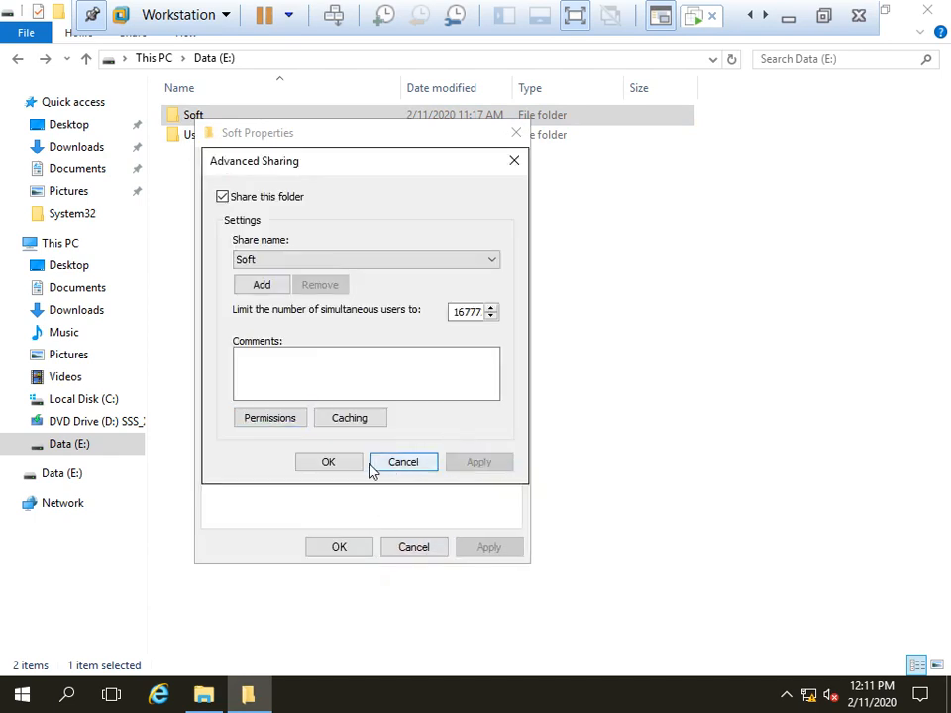
{"action": "left_click", "coordinate": [327, 463]}
{"action": "left_click", "coordinate": [330, 552]}
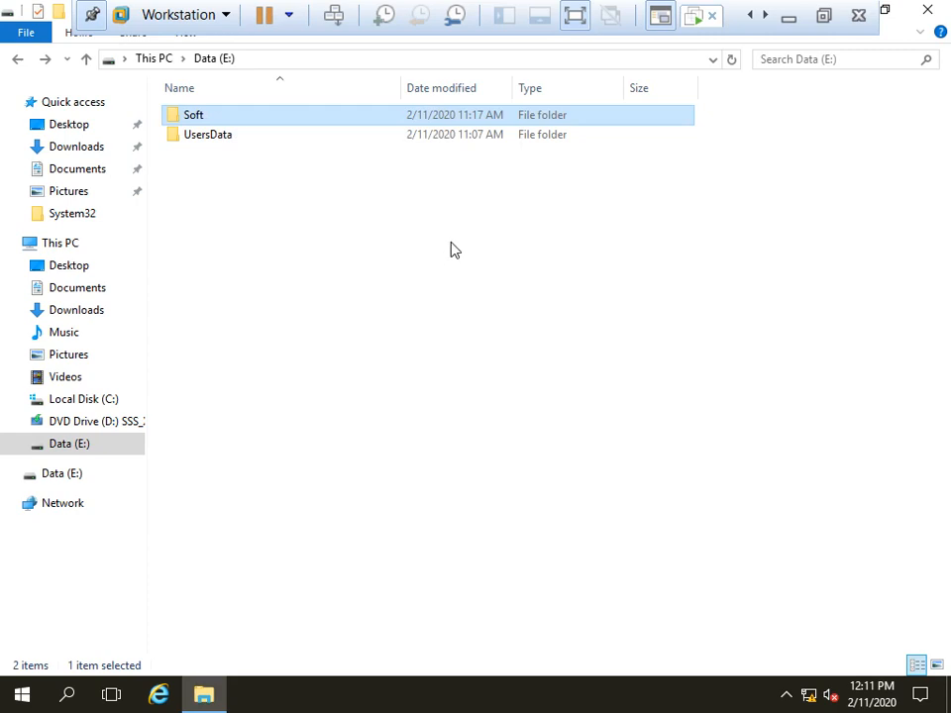
Step: Refresh the Data (E:) listing several times, then close File Explorer
{"action": "right_click", "coordinate": [401, 186]}
{"action": "left_click", "coordinate": [492, 260]}
{"action": "right_click", "coordinate": [330, 212]}
{"action": "left_click", "coordinate": [416, 287]}
{"action": "right_click", "coordinate": [340, 212]}
{"action": "left_click", "coordinate": [403, 280]}
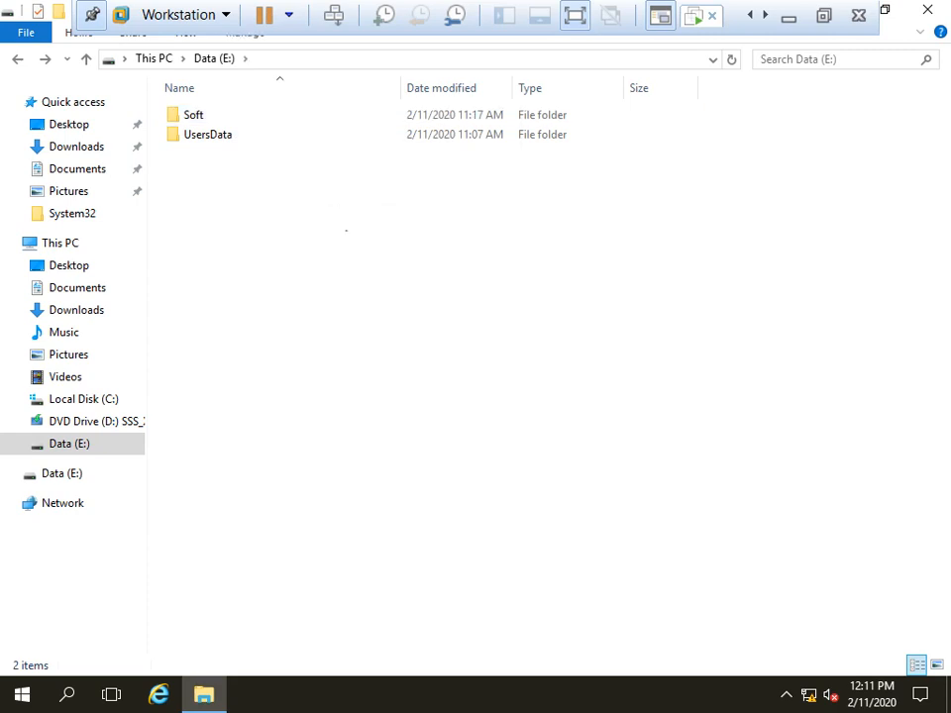
{"action": "right_click", "coordinate": [327, 203]}
{"action": "left_click", "coordinate": [414, 285]}
{"action": "right_click", "coordinate": [438, 243]}
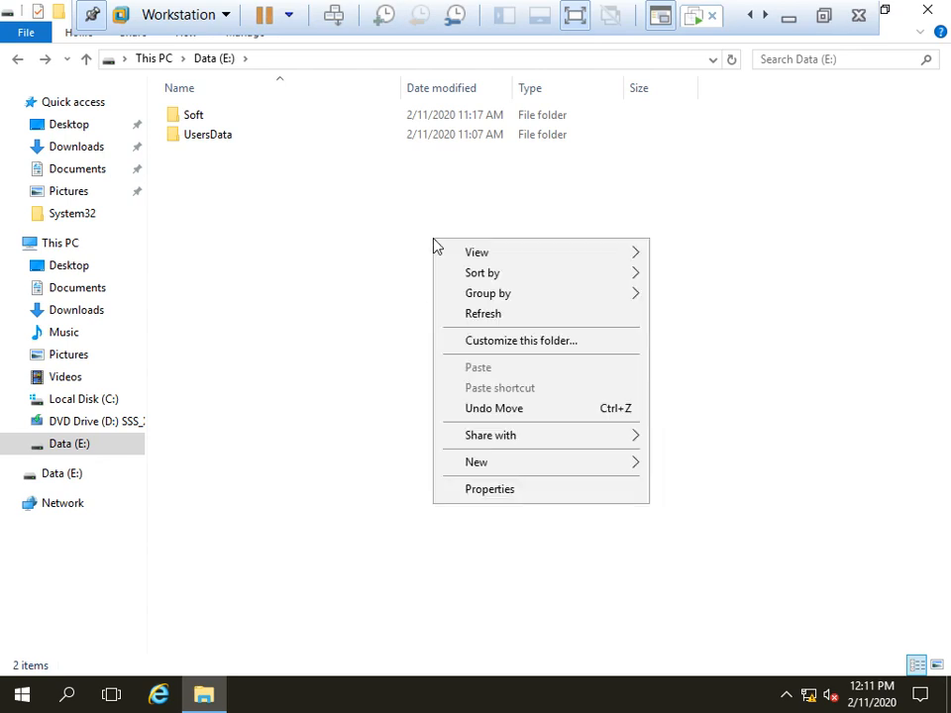
{"action": "left_click", "coordinate": [515, 315]}
{"action": "right_click", "coordinate": [327, 216]}
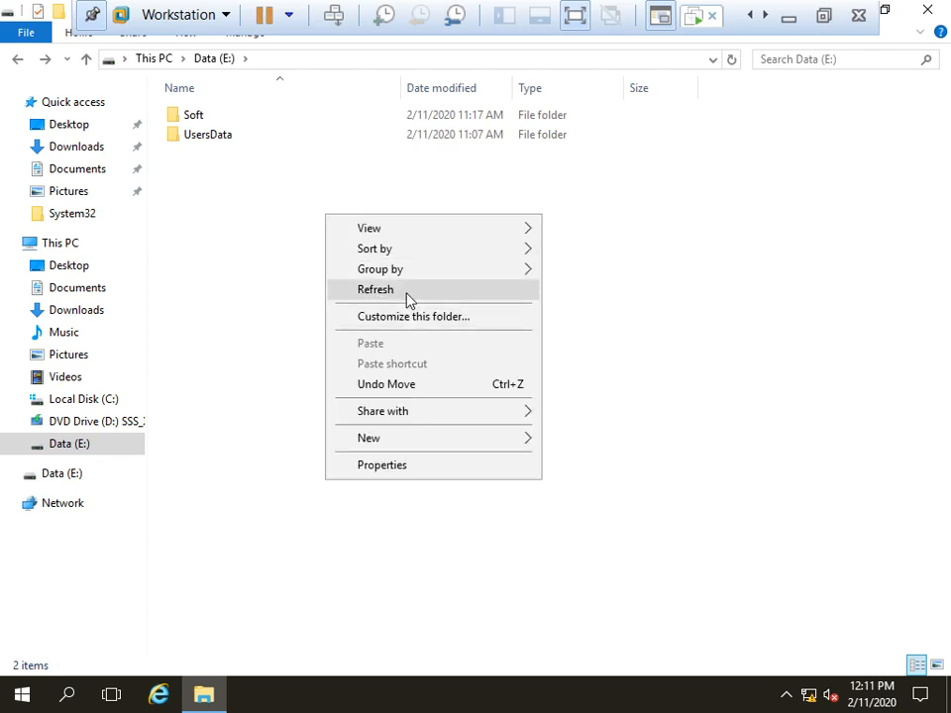
{"action": "left_click", "coordinate": [406, 293]}
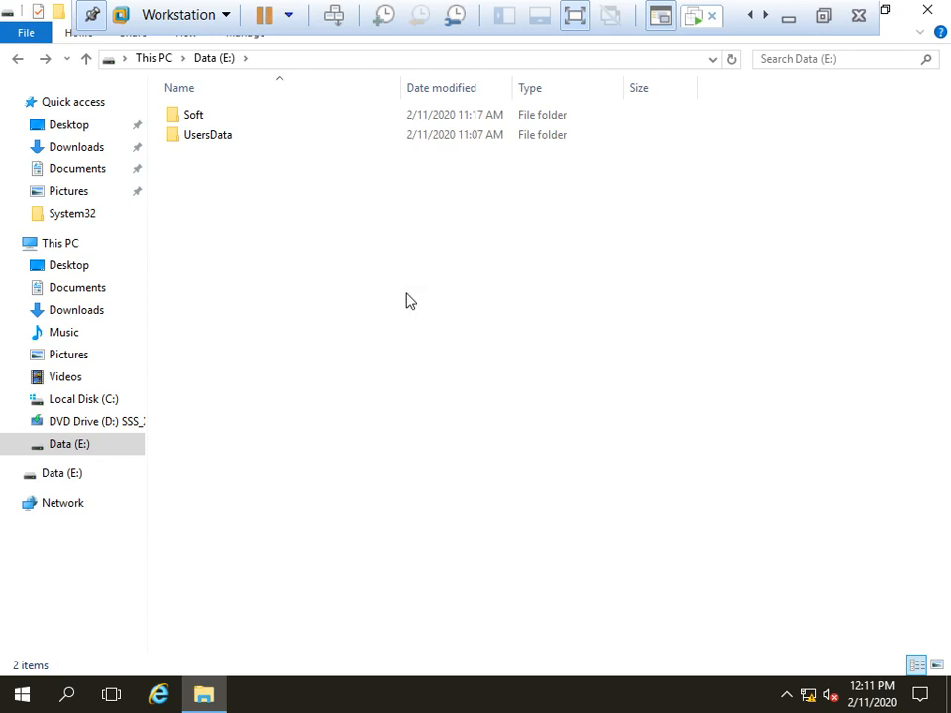
{"action": "right_click", "coordinate": [378, 260]}
{"action": "left_click", "coordinate": [453, 336]}
{"action": "left_click", "coordinate": [927, 9]}
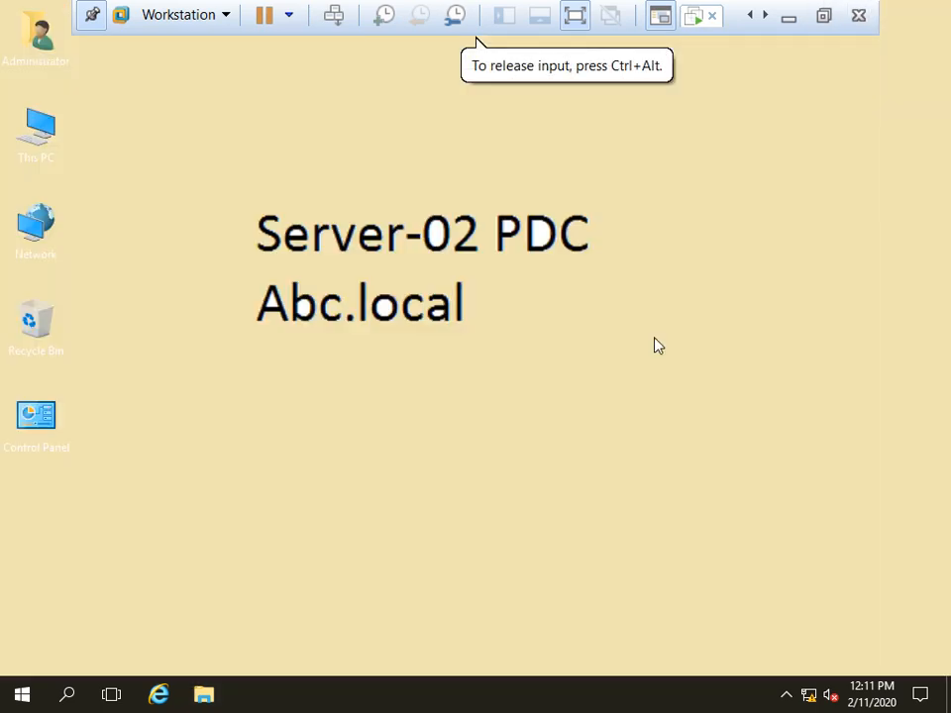
Step: Launch Group Policy Management and open policy-01 under the IT unit for editing
{"action": "left_click", "coordinate": [23, 697]}
{"action": "left_click", "coordinate": [186, 554]}
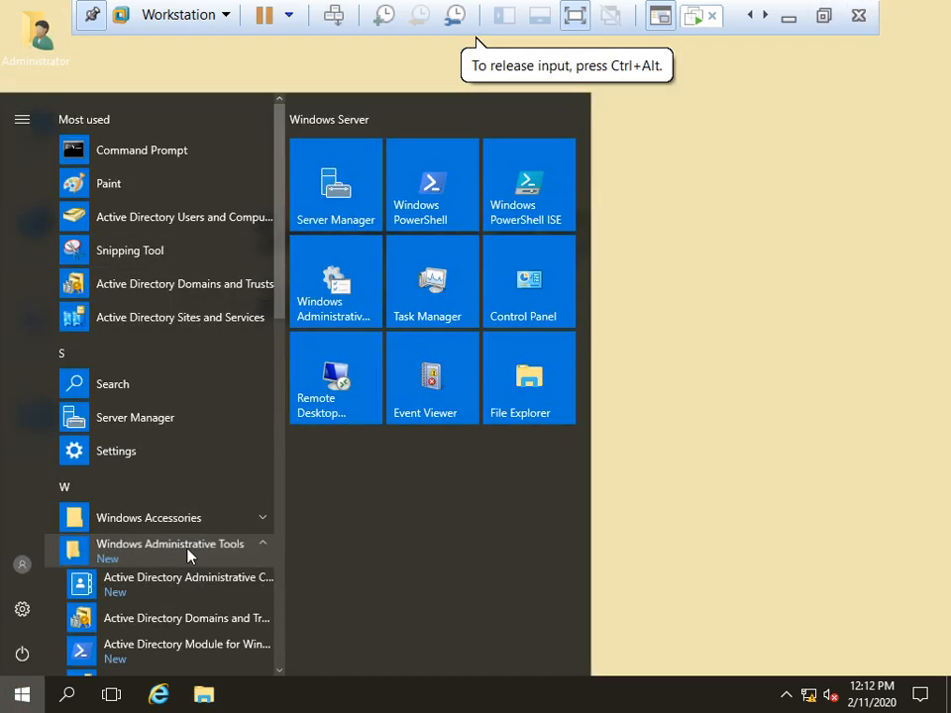
{"action": "scroll", "coordinate": [188, 555], "scroll_direction": "down", "scroll_amount": 3}
{"action": "scroll", "coordinate": [181, 512], "scroll_direction": "down", "scroll_amount": 1}
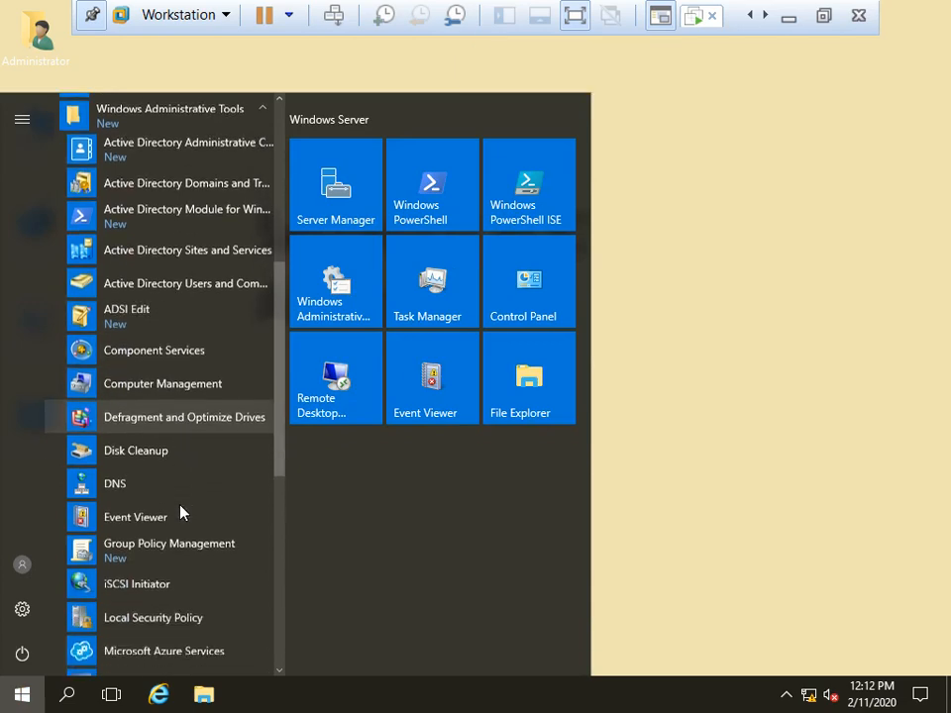
{"action": "left_click", "coordinate": [184, 545]}
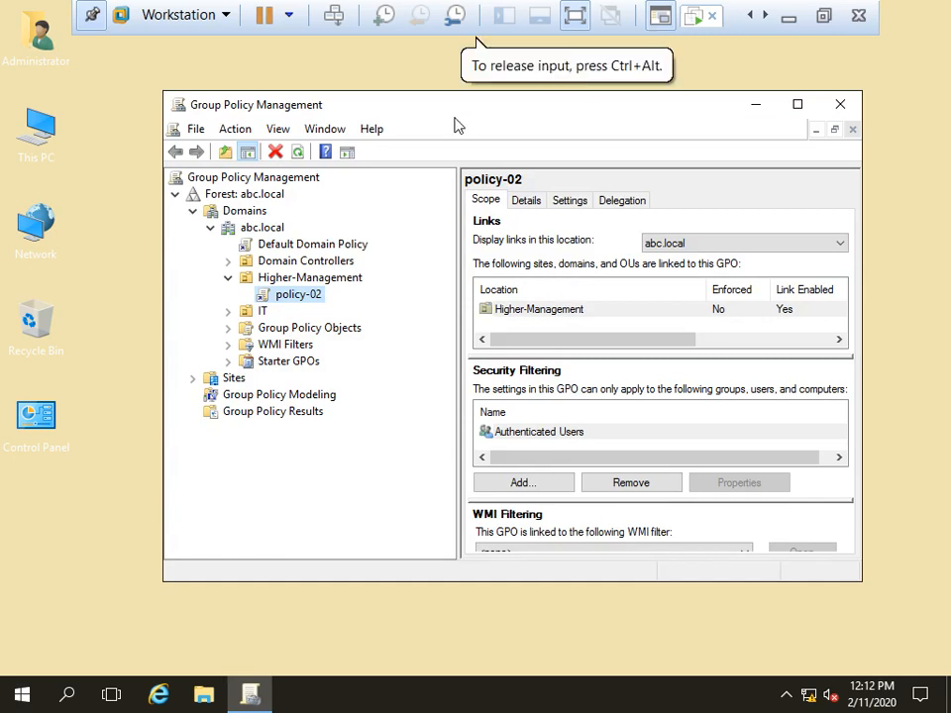
{"action": "left_click_drag", "start_coordinate": [439, 109], "coordinate": [407, 80]}
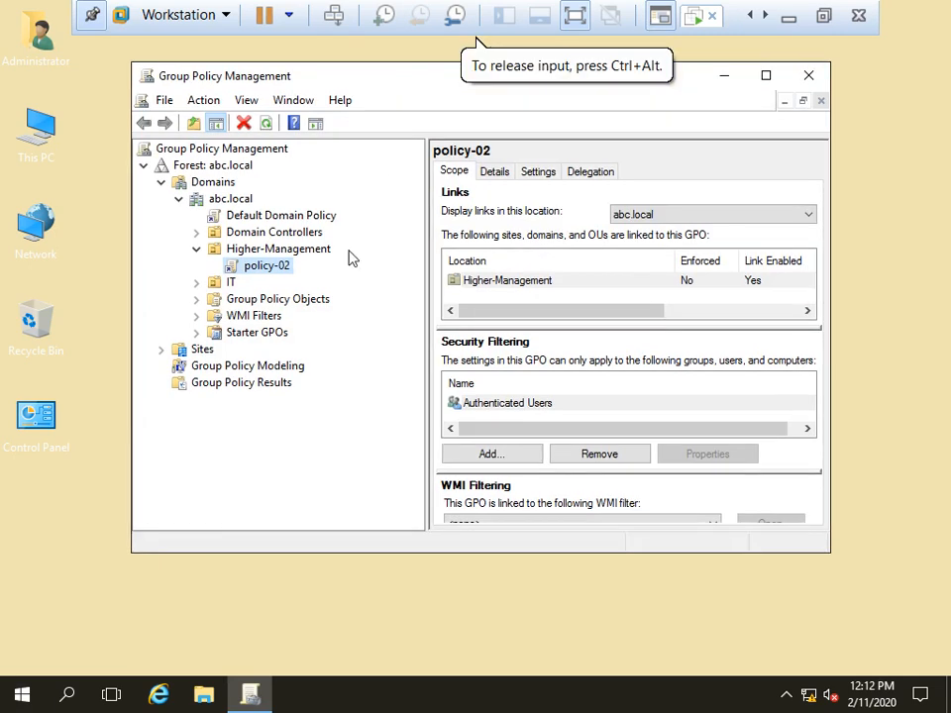
{"action": "left_click", "coordinate": [196, 283]}
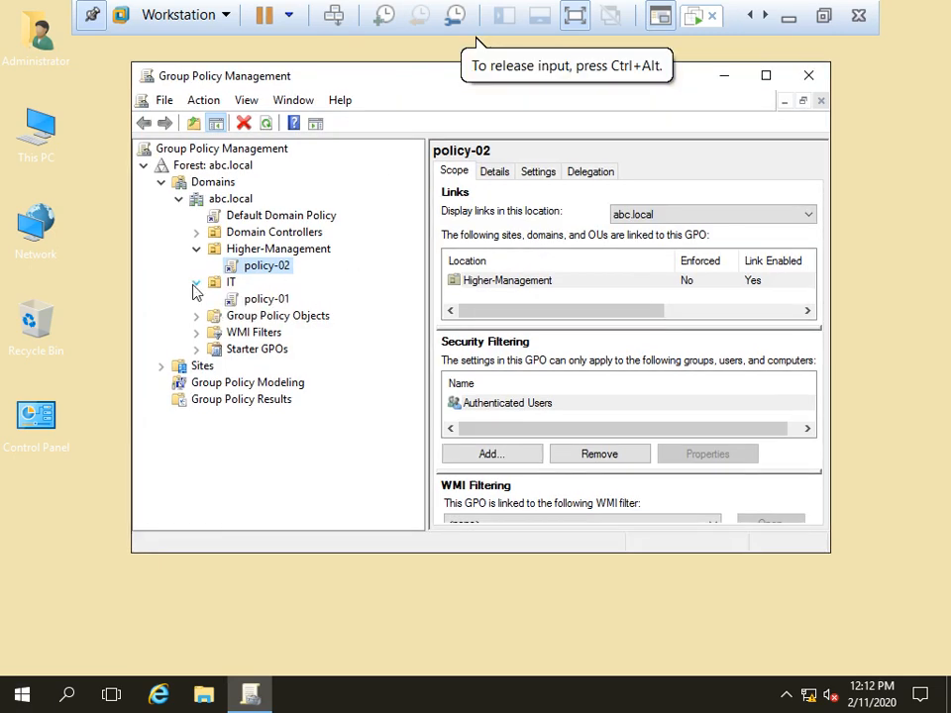
{"action": "left_click", "coordinate": [267, 301]}
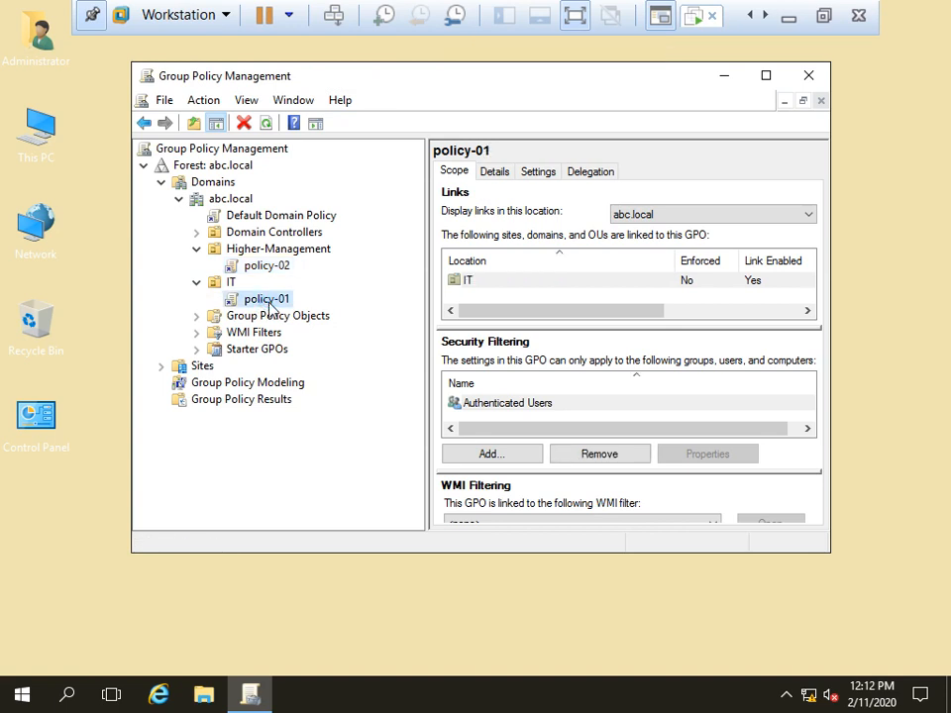
{"action": "right_click", "coordinate": [270, 305]}
{"action": "left_click", "coordinate": [335, 322]}
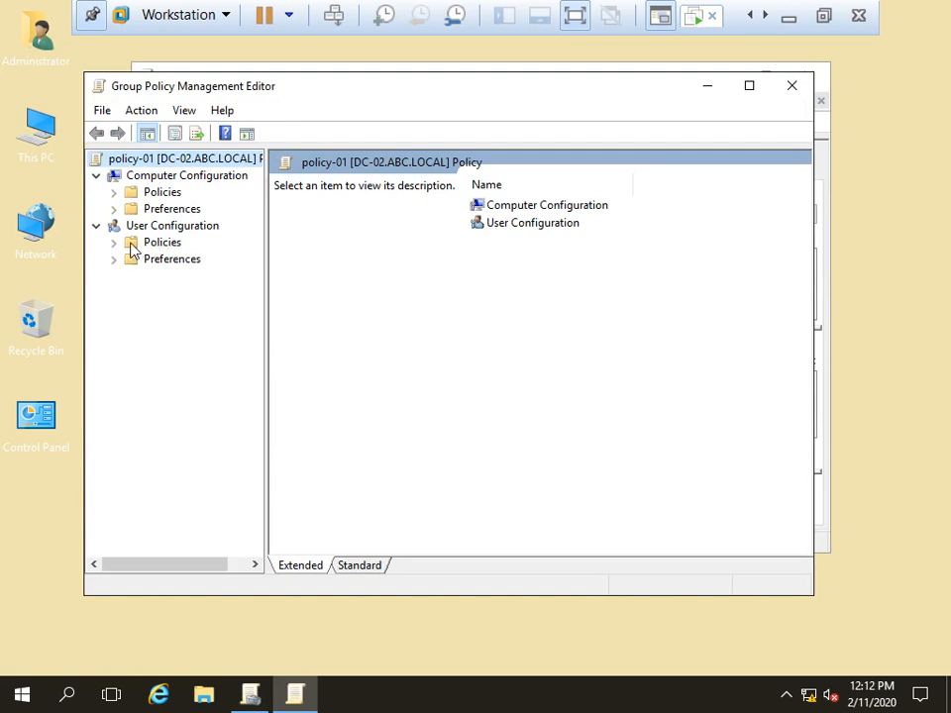
Step: Show User Configuration's Software Settings > Software installation node in a maximized editor
{"action": "left_click", "coordinate": [114, 242]}
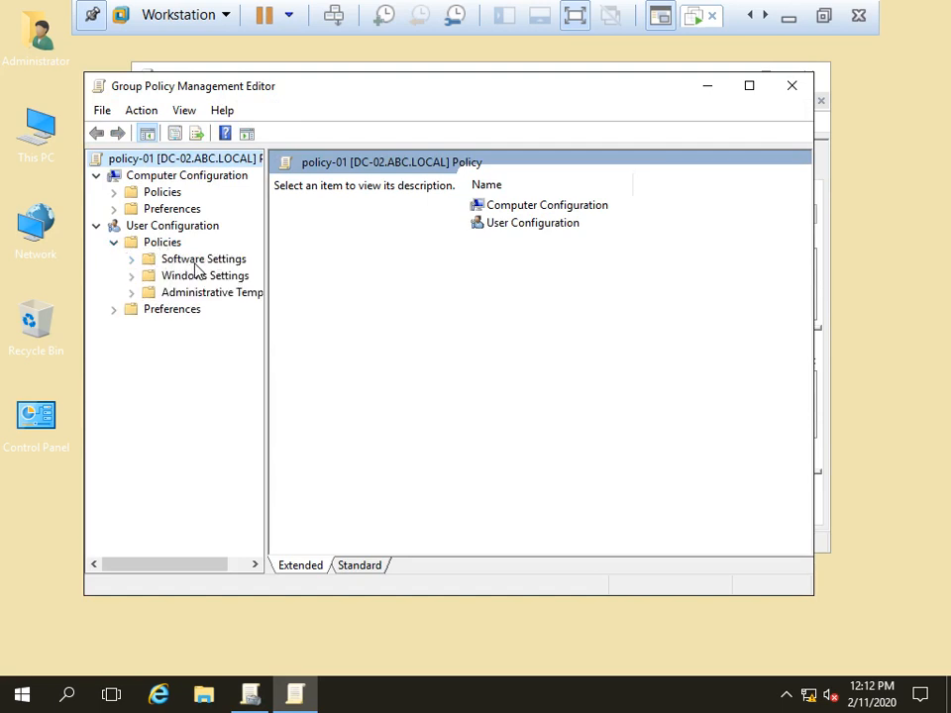
{"action": "left_click", "coordinate": [130, 258]}
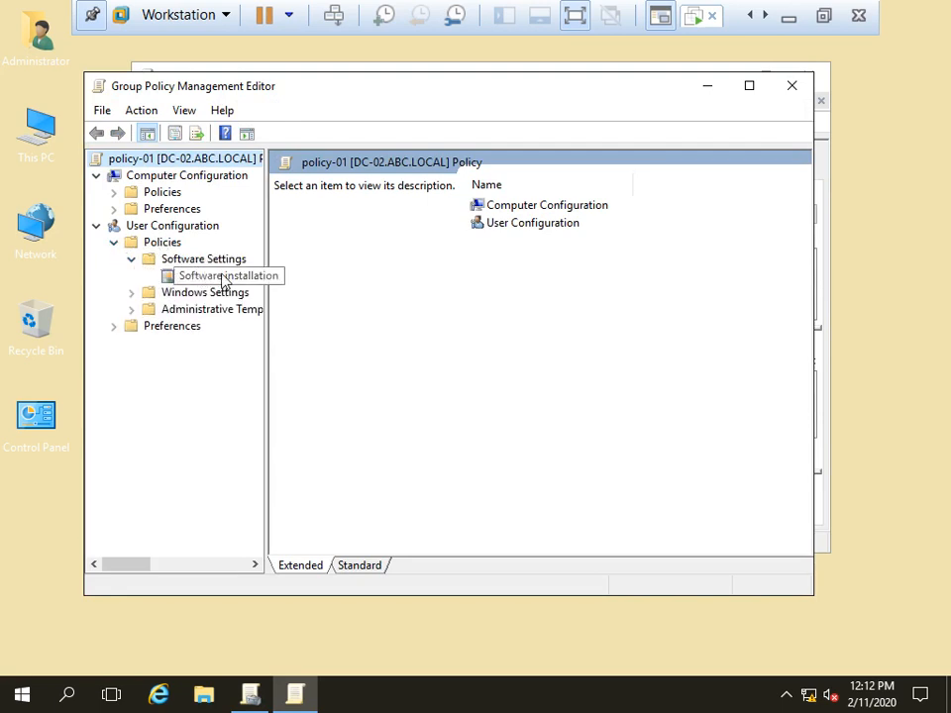
{"action": "left_click", "coordinate": [224, 277]}
{"action": "double_click", "coordinate": [361, 89]}
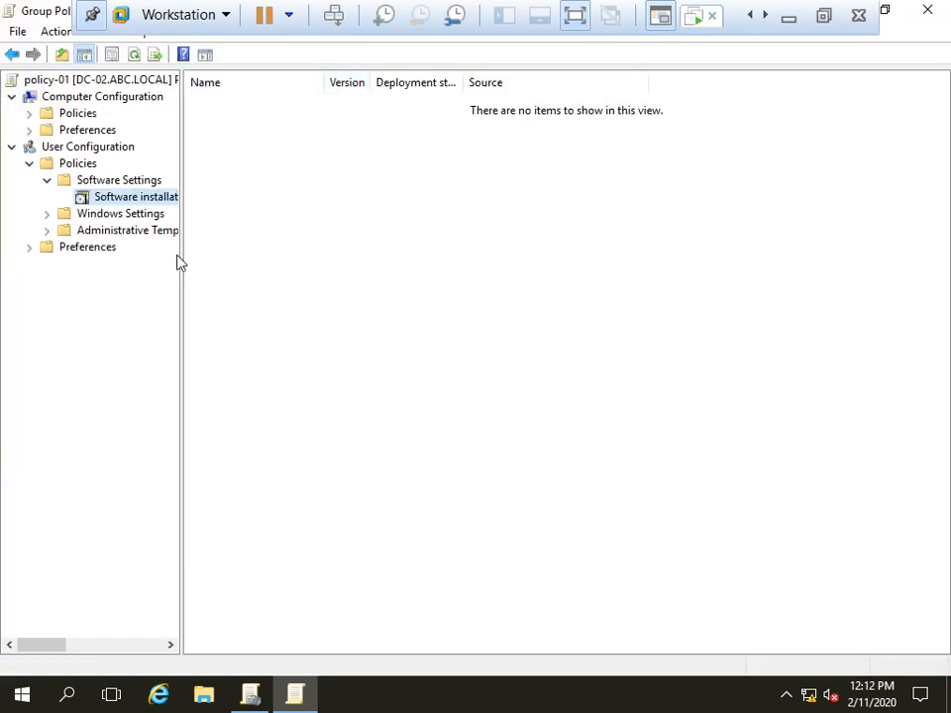
Step: Try adding 7z1900-x64 from local E:\Soft, then decline the non-network path warning
{"action": "left_click_drag", "start_coordinate": [181, 282], "coordinate": [312, 277]}
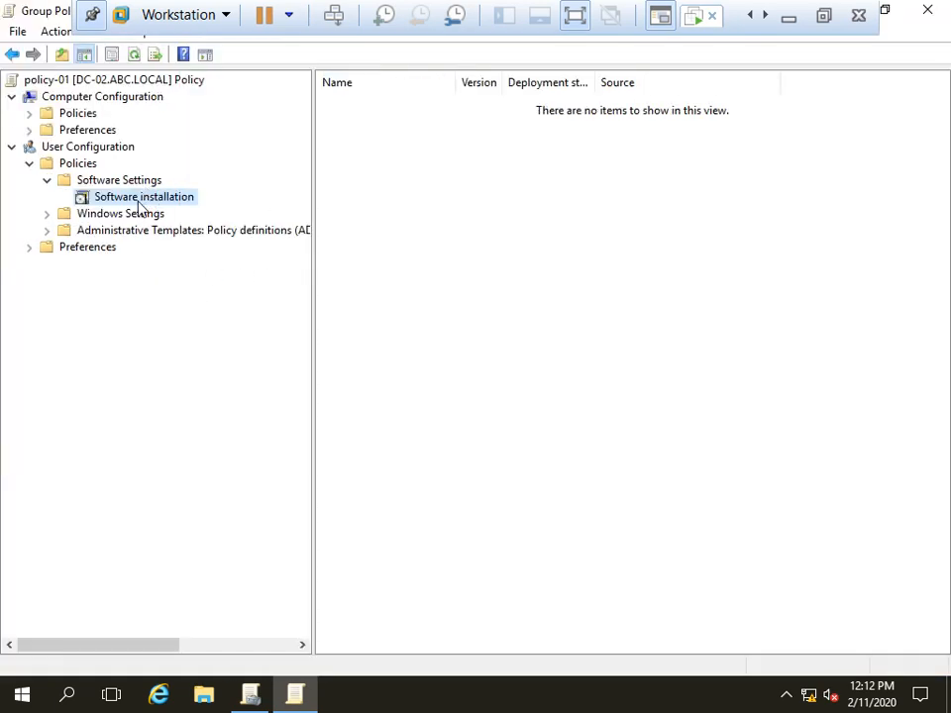
{"action": "right_click", "coordinate": [139, 203]}
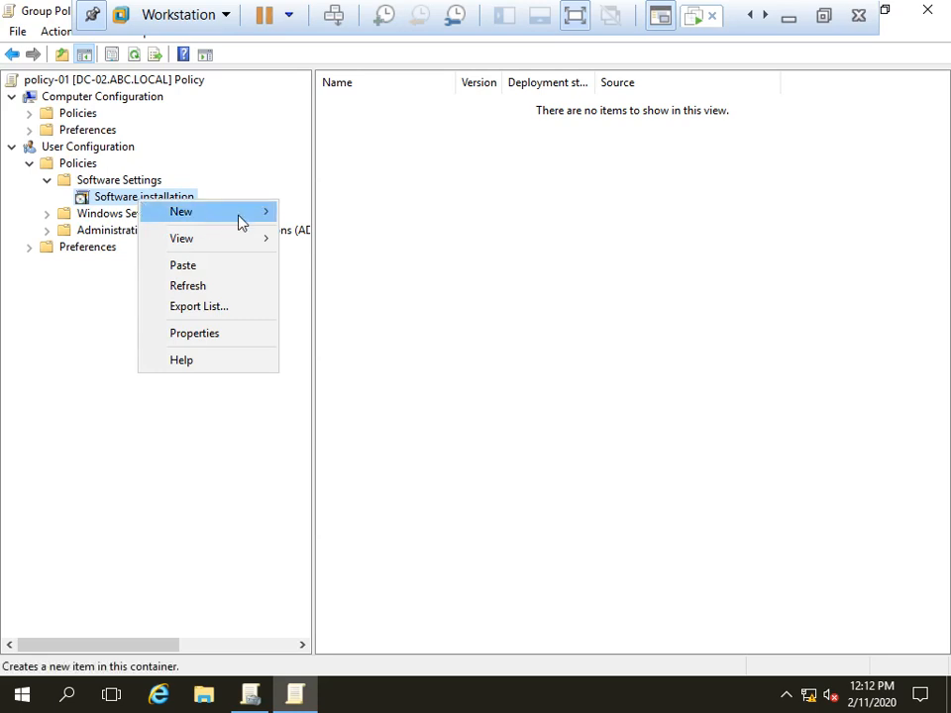
{"action": "mouse_move", "coordinate": [240, 216]}
{"action": "left_click", "coordinate": [334, 215]}
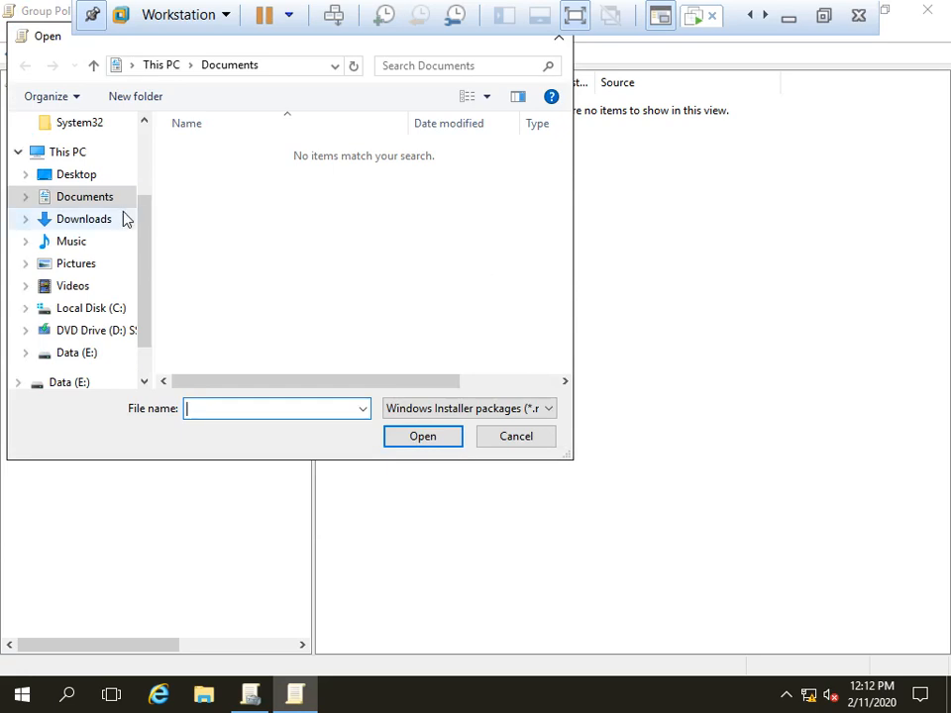
{"action": "left_click", "coordinate": [78, 356]}
{"action": "double_click", "coordinate": [193, 159]}
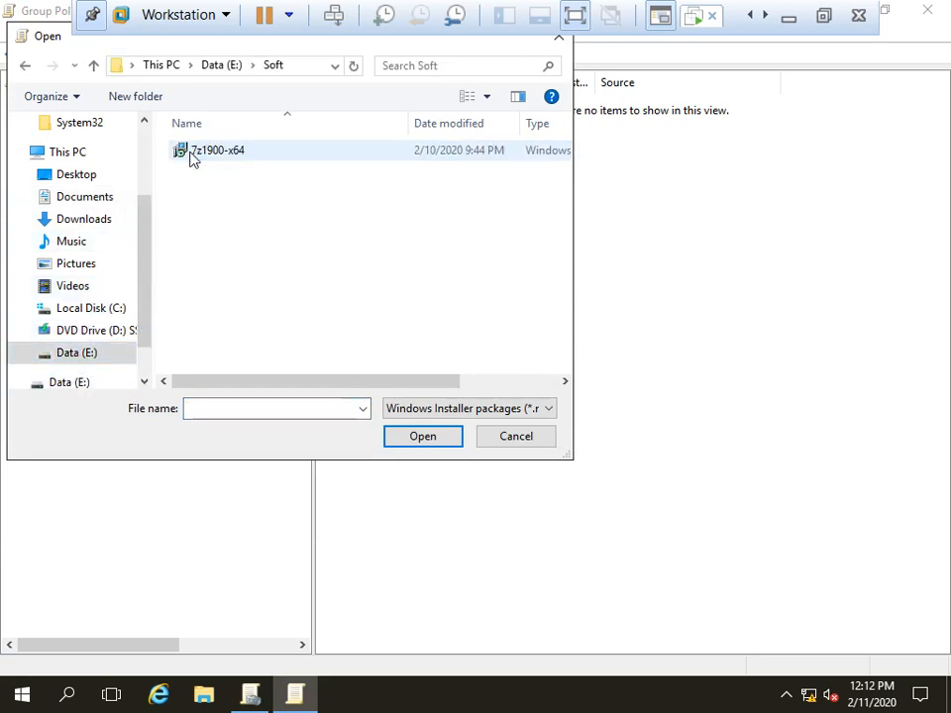
{"action": "double_click", "coordinate": [191, 157]}
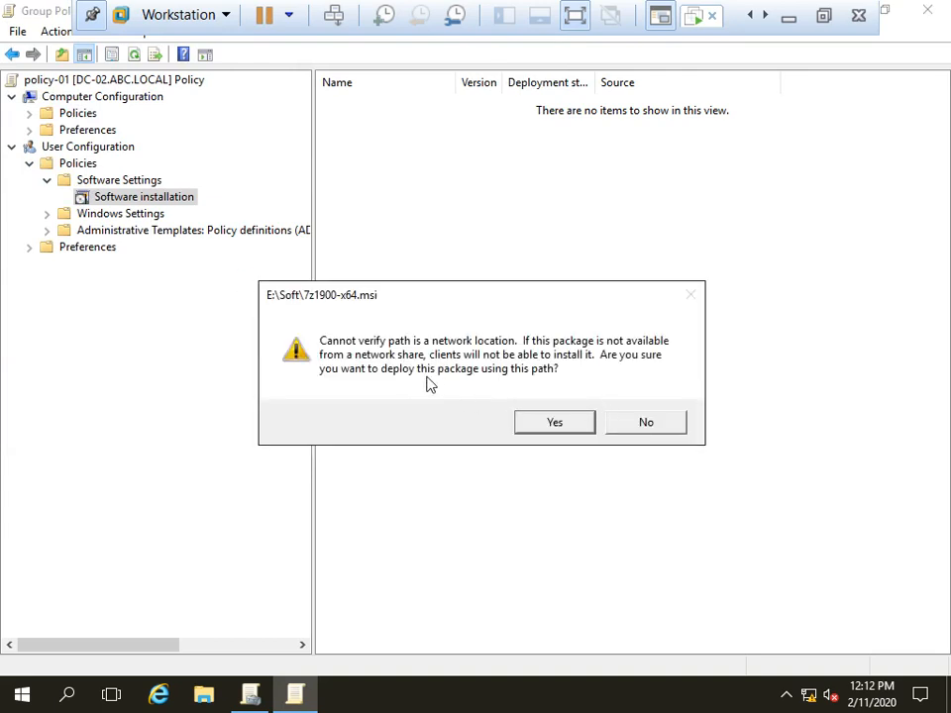
{"action": "left_click", "coordinate": [647, 420]}
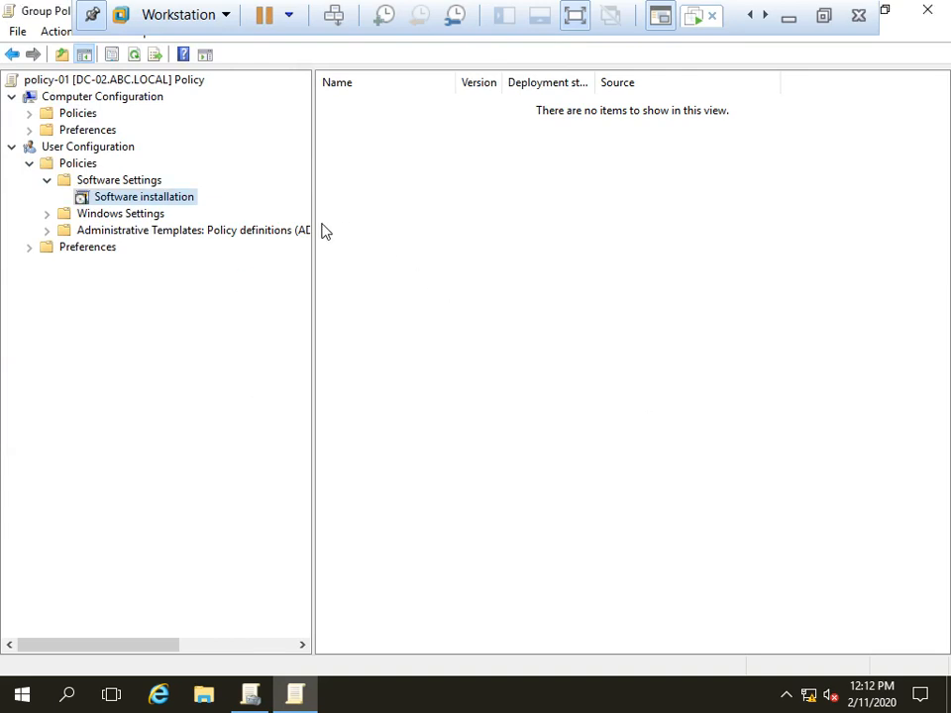
Step: Add a new package again, choosing 7z1900-x64 from the \\192.168.1.200\Soft share
{"action": "right_click", "coordinate": [135, 197]}
{"action": "mouse_move", "coordinate": [201, 212]}
{"action": "left_click", "coordinate": [303, 205]}
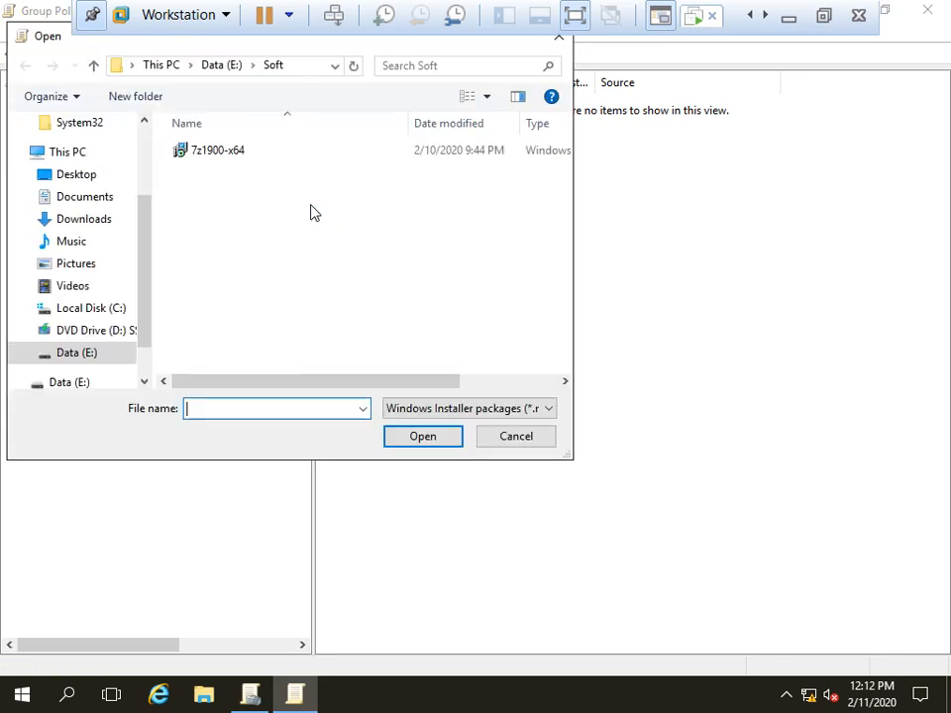
{"action": "left_click", "coordinate": [253, 66]}
{"action": "key", "text": "BackSpace"}
{"action": "type", "text": "\\\\192.168.1.200"}
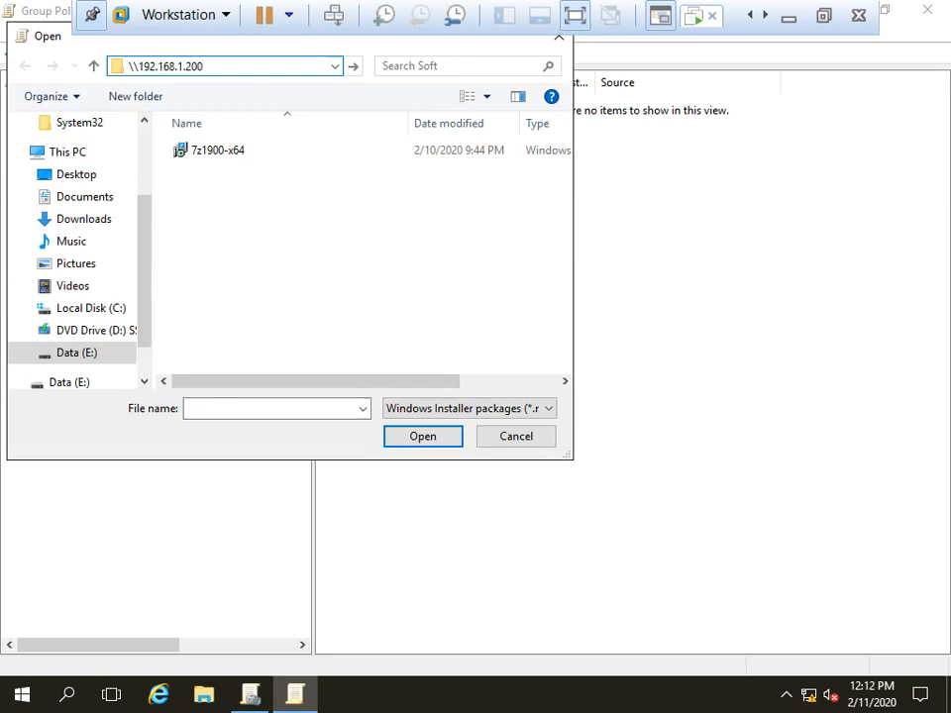
{"action": "type", "text": "\\"}
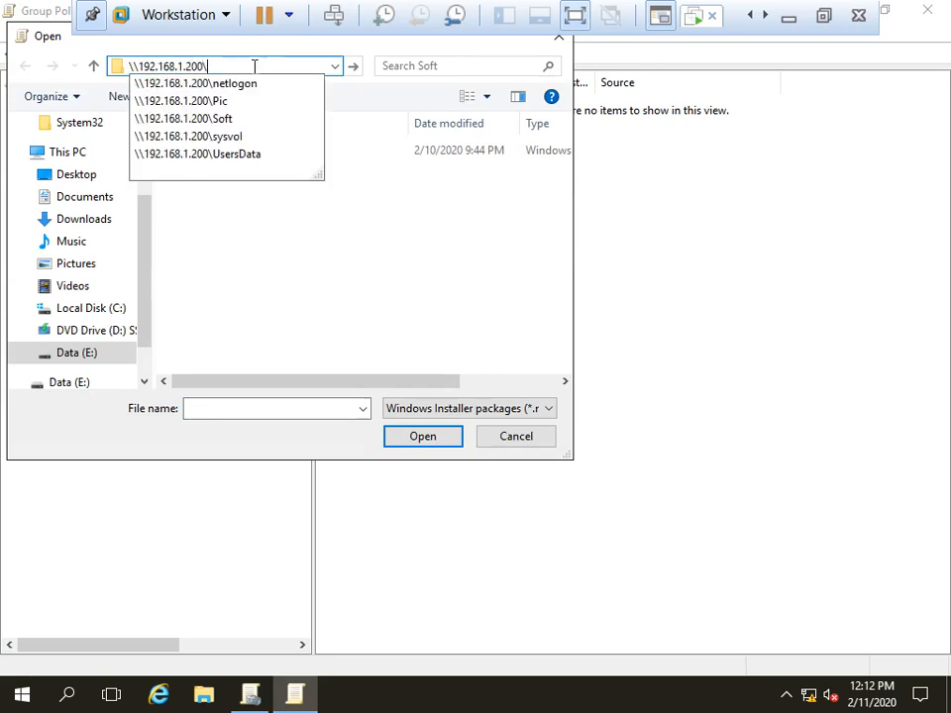
{"action": "key", "text": "Down"}
{"action": "key", "text": "Down"}
{"action": "key", "text": "Down"}
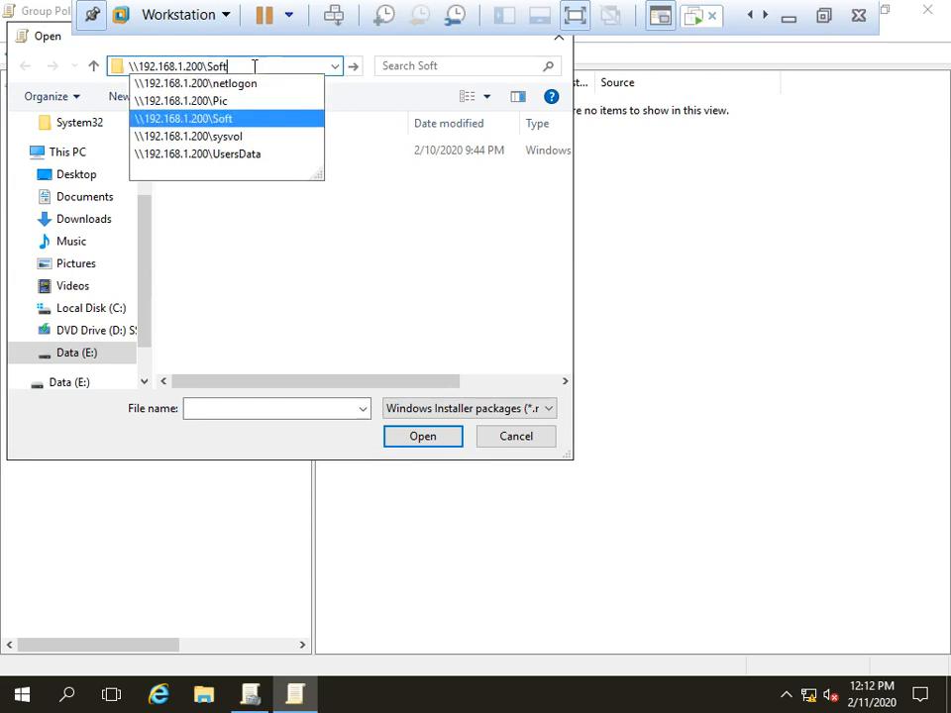
{"action": "key", "text": "Return"}
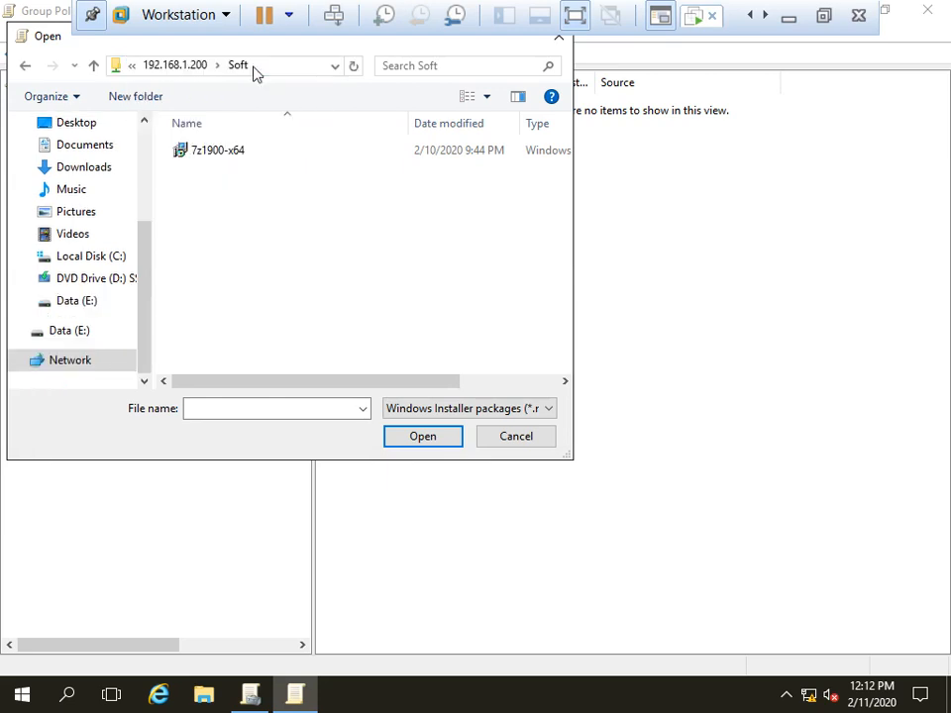
{"action": "left_click", "coordinate": [205, 157]}
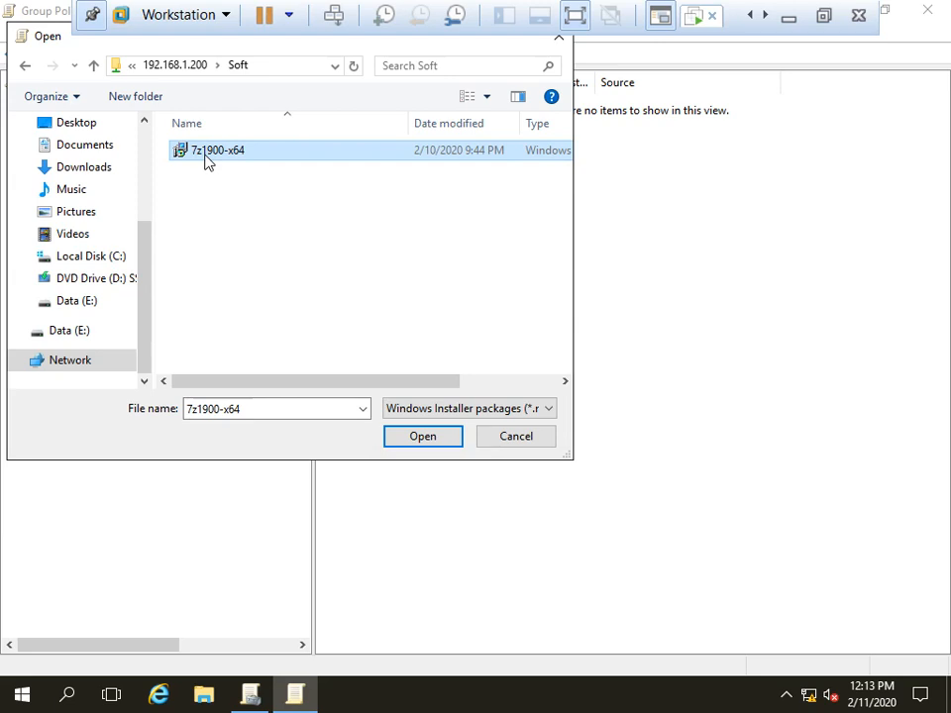
{"action": "left_click", "coordinate": [277, 65]}
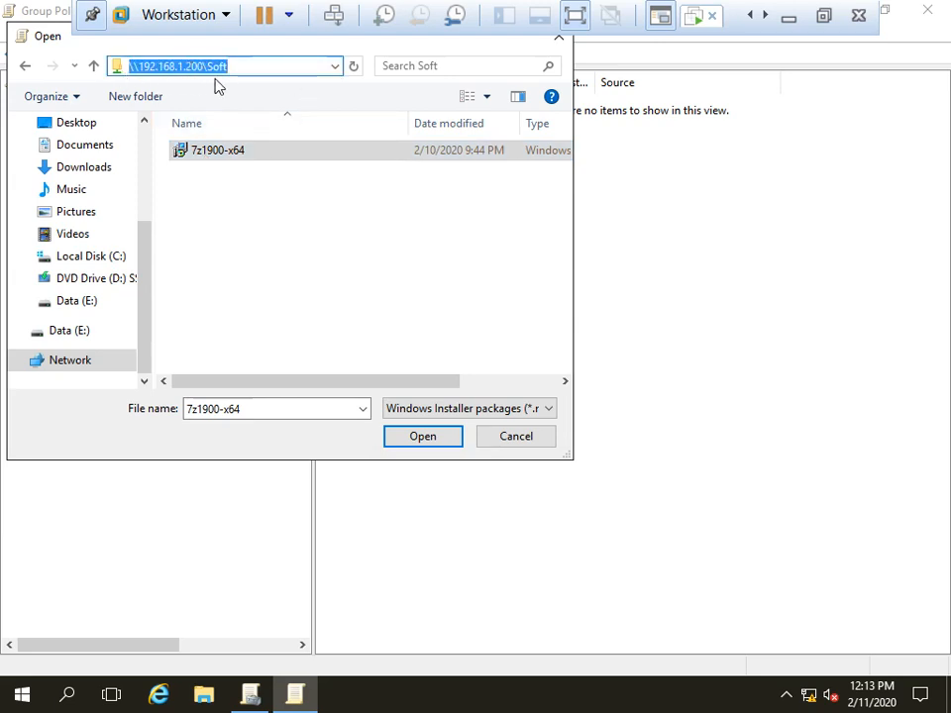
{"action": "left_click", "coordinate": [419, 437]}
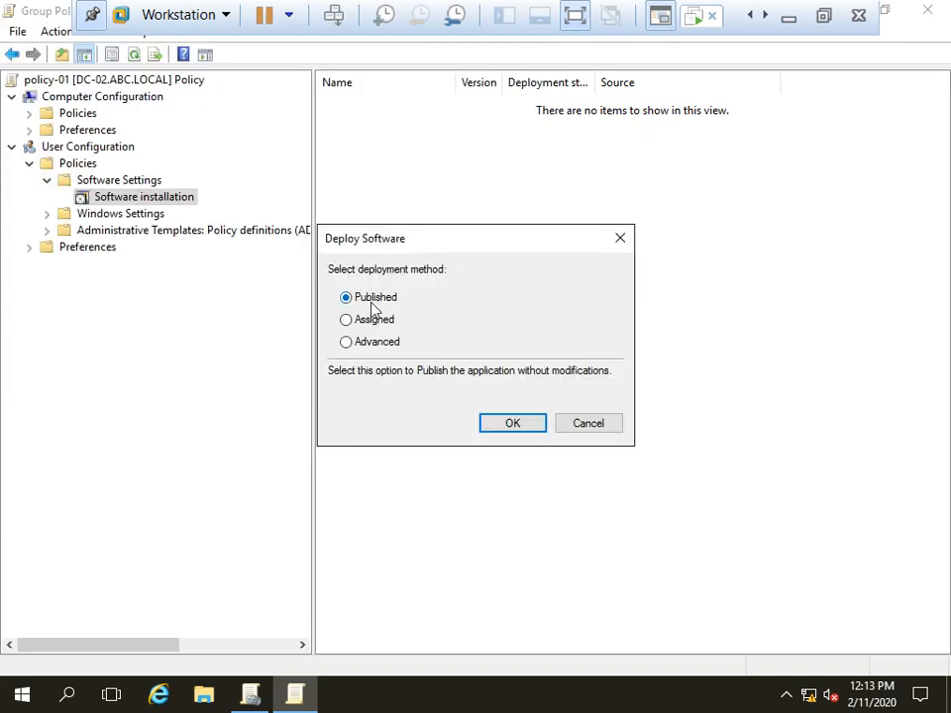
Step: Publish 7-Zip 19.00 (x64 edition) in policy-01, then close both Group Policy windows
{"action": "left_click", "coordinate": [493, 430]}
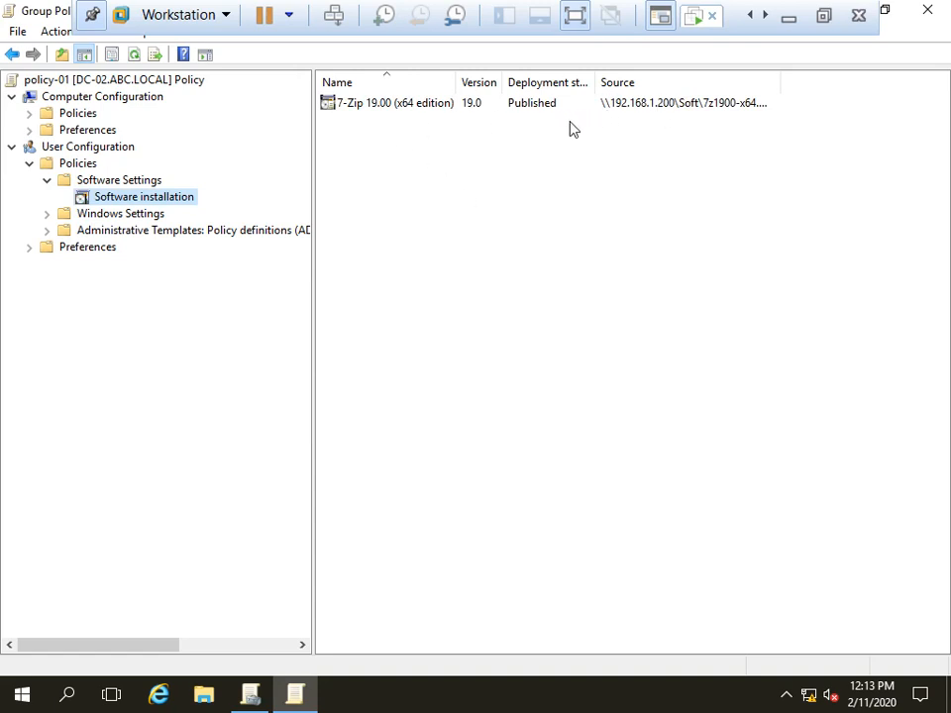
{"action": "left_click_drag", "start_coordinate": [595, 83], "coordinate": [630, 80]}
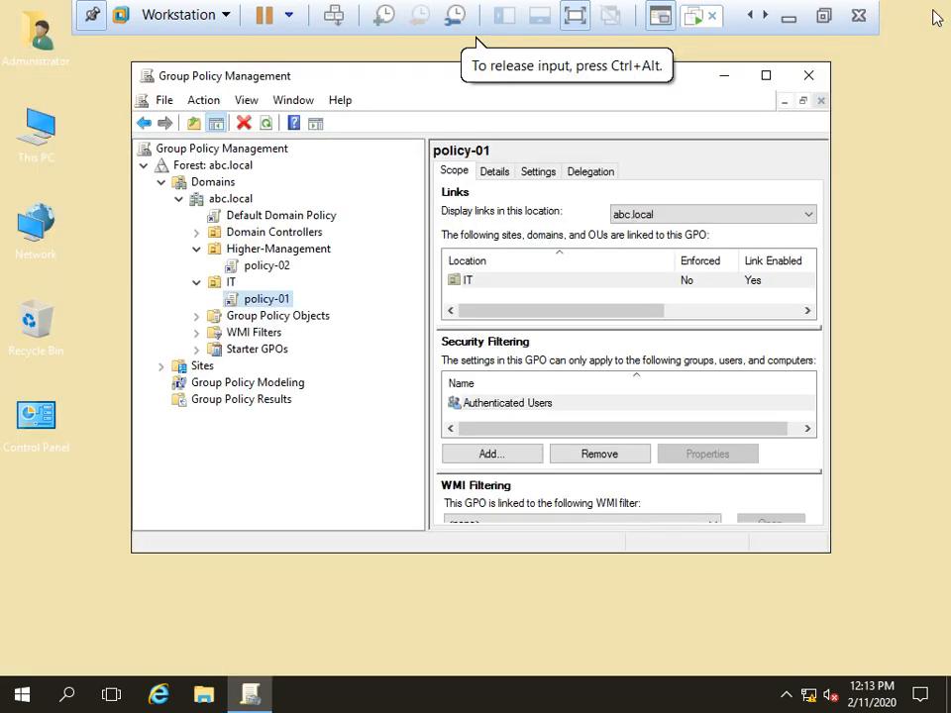
{"action": "left_click", "coordinate": [928, 10]}
{"action": "left_click", "coordinate": [810, 76]}
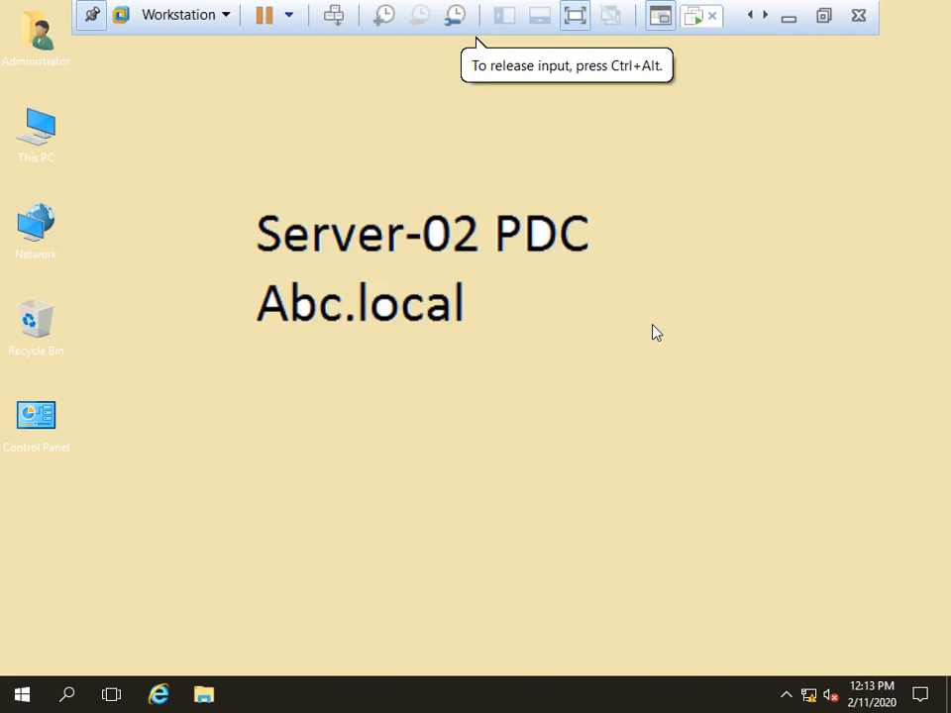
Step: Run gpupdate /force from the Run box on Server-02
{"action": "key", "text": "super+r"}
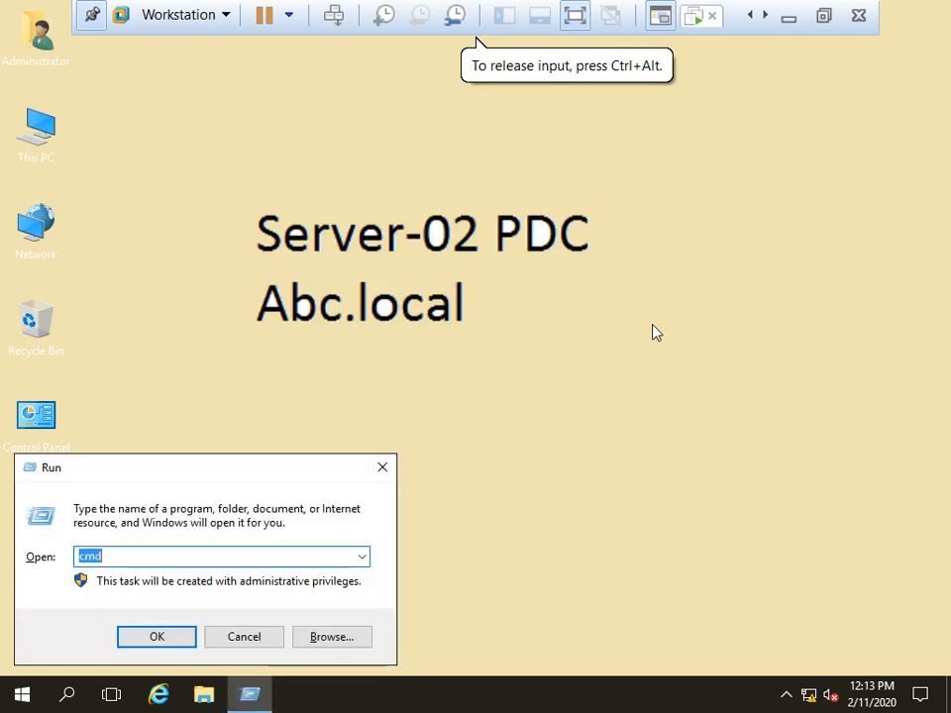
{"action": "type", "text": "gpupdate"}
{"action": "key", "text": "Down"}
{"action": "key", "text": "Return"}
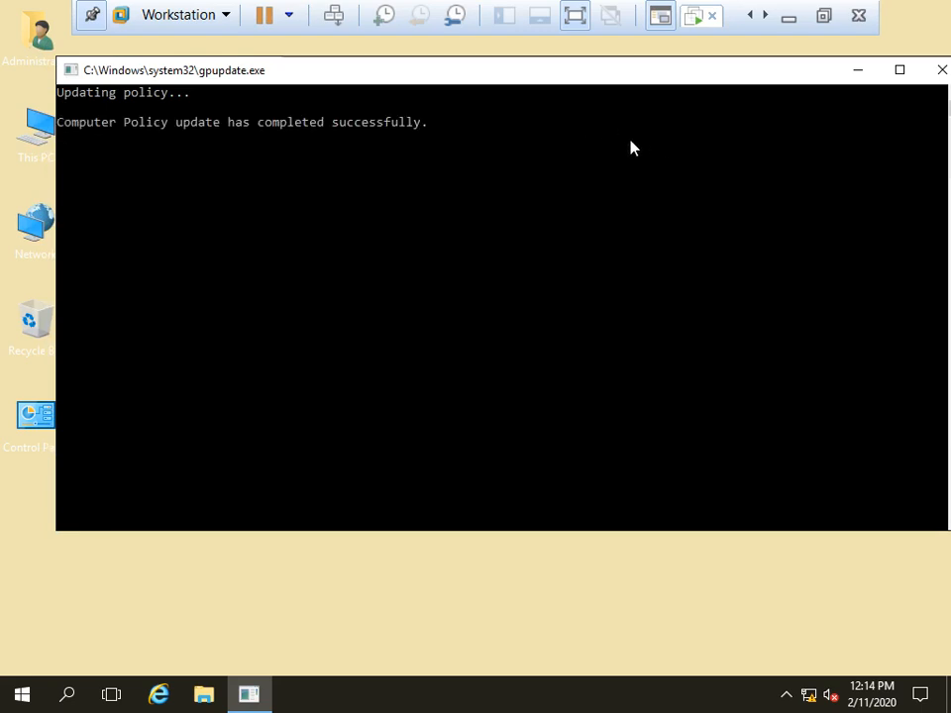
Step: Switch to the Win-10 client and close the Devices and Printers window
{"action": "left_click", "coordinate": [690, 26]}
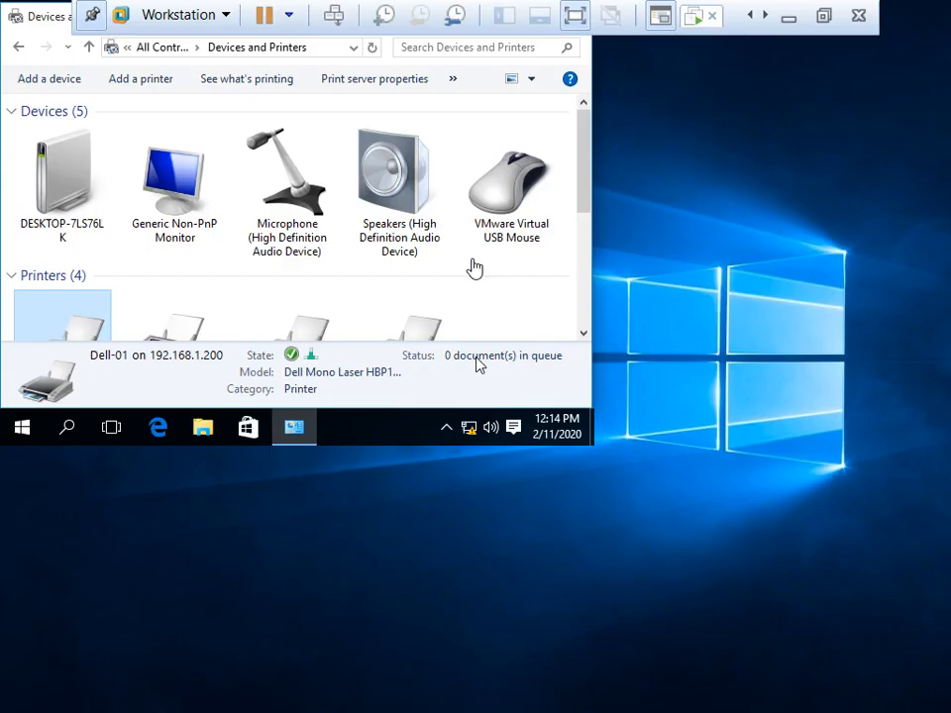
{"action": "left_click_drag", "start_coordinate": [41, 15], "coordinate": [161, 153]}
{"action": "left_click", "coordinate": [689, 154]}
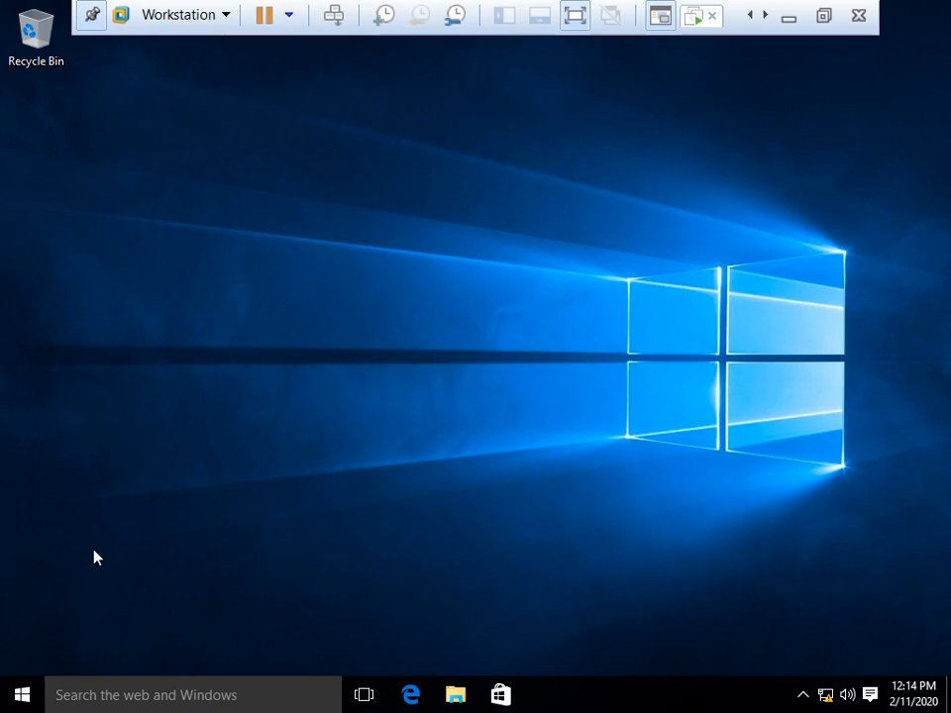
{"action": "left_click", "coordinate": [19, 693]}
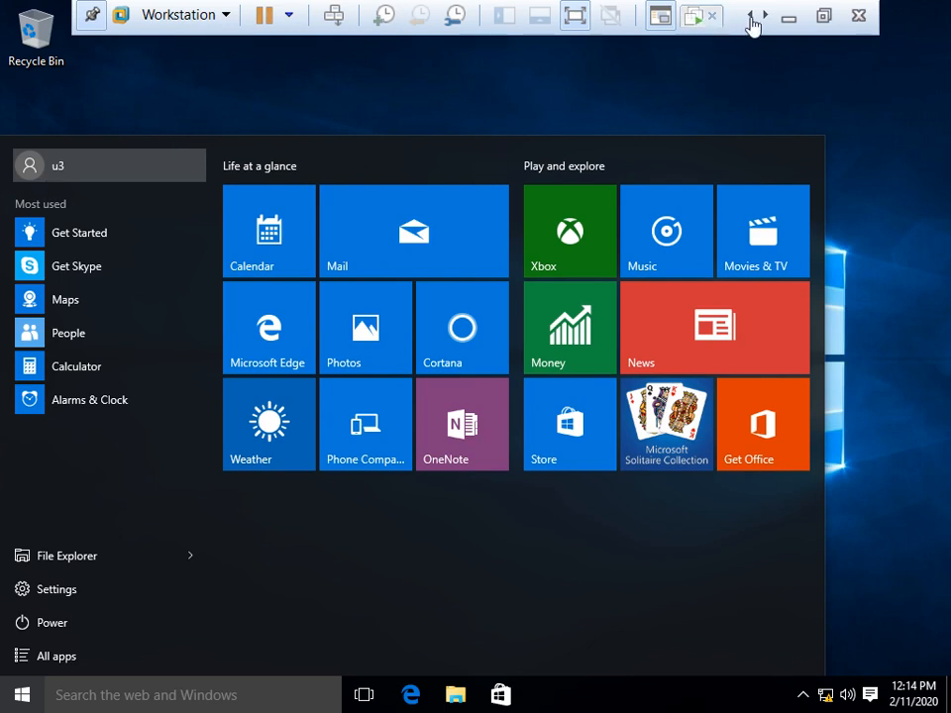
{"action": "left_click", "coordinate": [696, 18]}
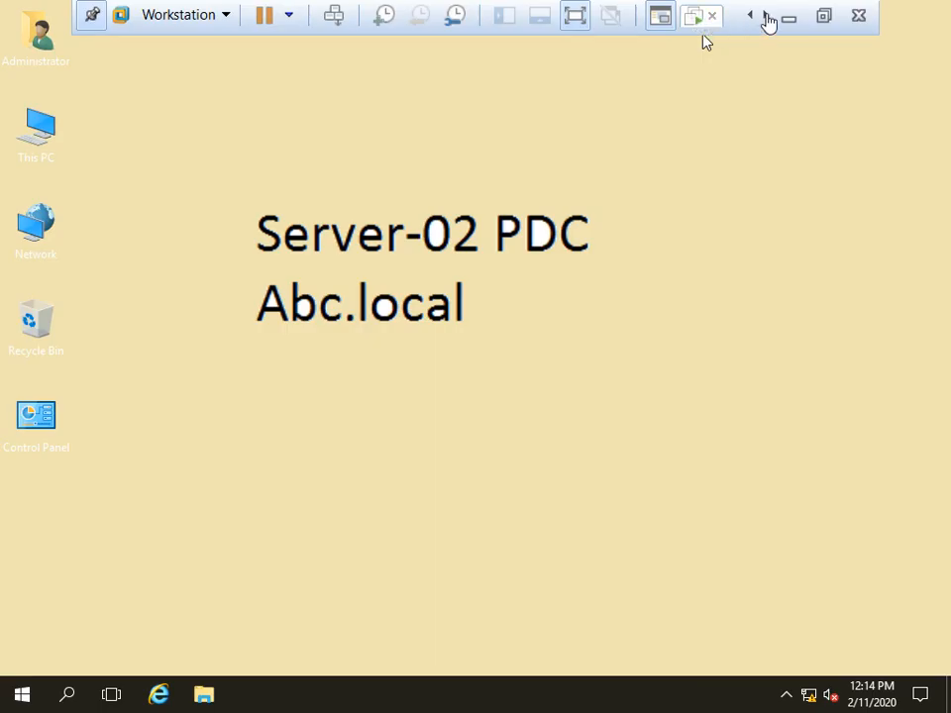
{"action": "left_click", "coordinate": [767, 16]}
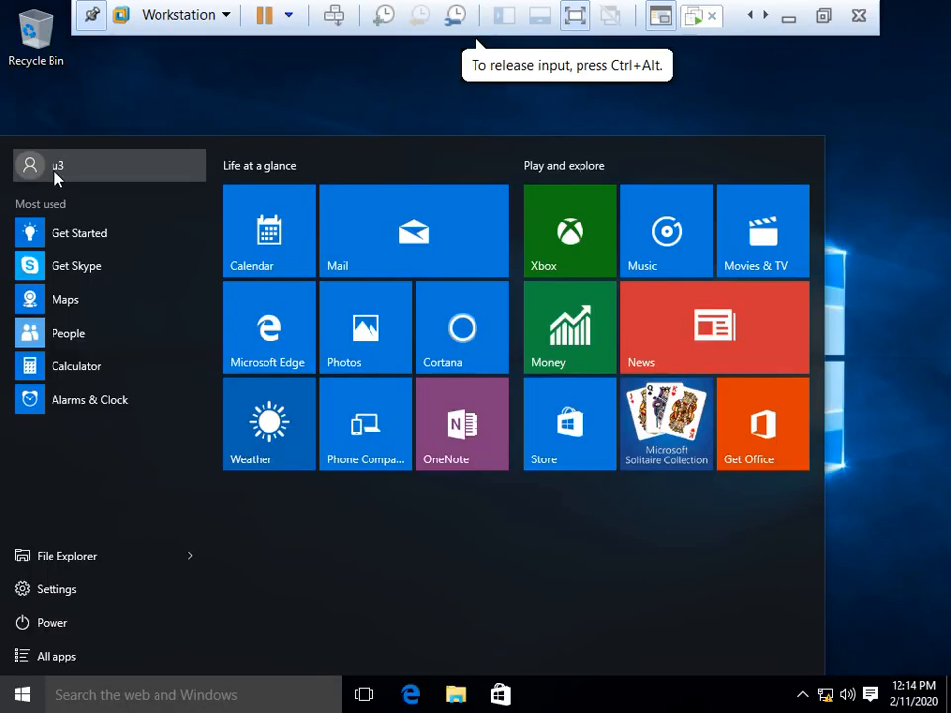
{"action": "left_click", "coordinate": [609, 133]}
Step: Refresh the Win-10 desktop and sign the domain user out
{"action": "right_click", "coordinate": [451, 125]}
{"action": "right_click", "coordinate": [282, 130]}
{"action": "left_click", "coordinate": [360, 191]}
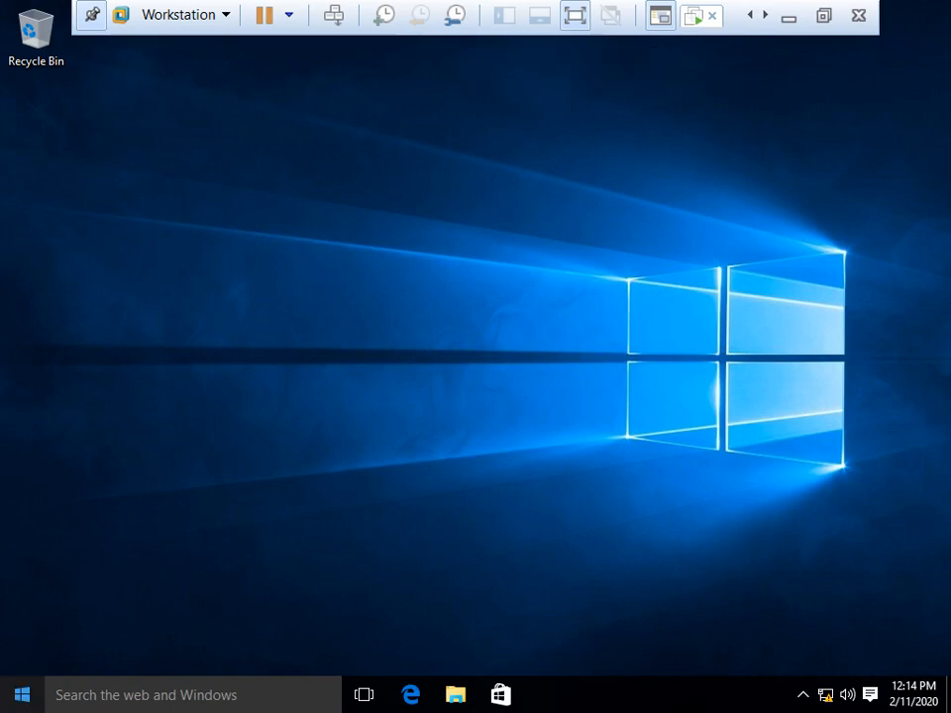
{"action": "left_click", "coordinate": [22, 694]}
{"action": "left_click", "coordinate": [60, 165]}
{"action": "left_click", "coordinate": [78, 253]}
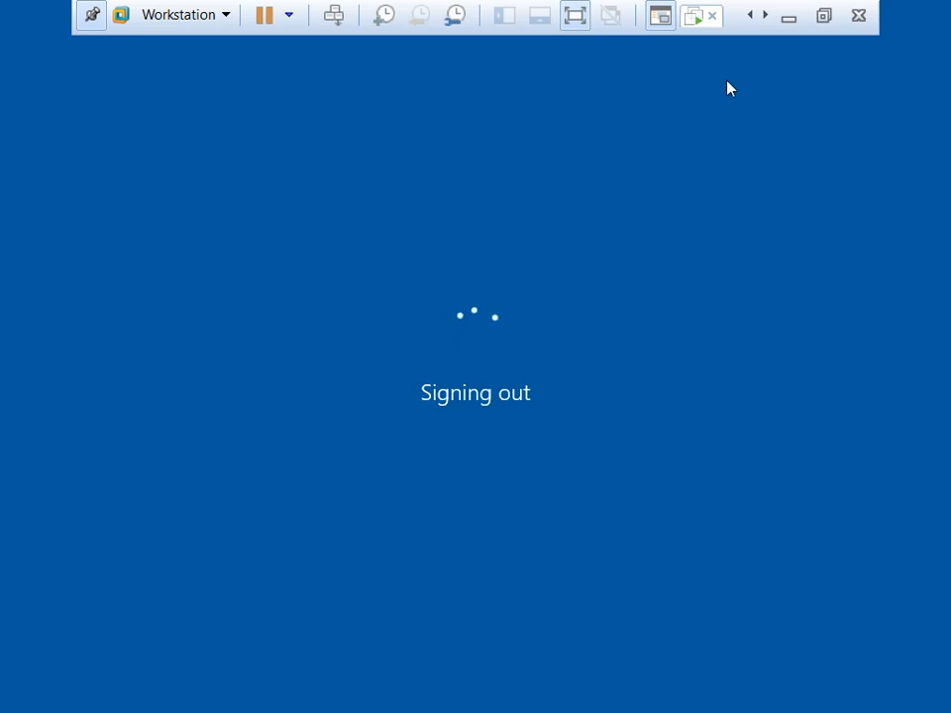
Step: Restore the Win-10 VM from full screen, check Server-02, and wait on Win-10 for the lock screen
{"action": "left_click", "coordinate": [824, 17]}
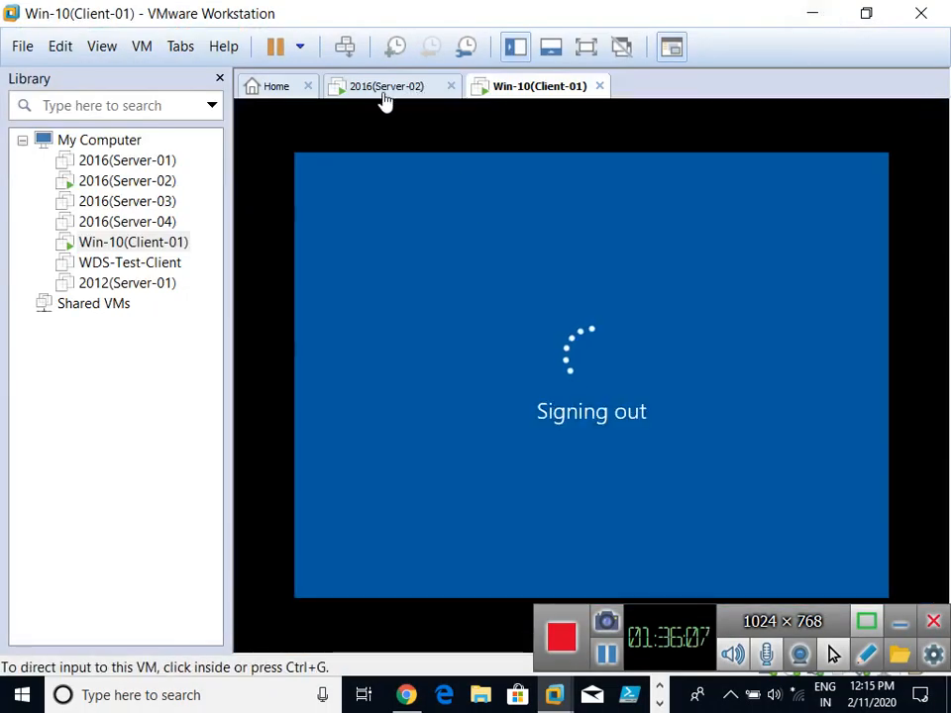
{"action": "left_click", "coordinate": [383, 91]}
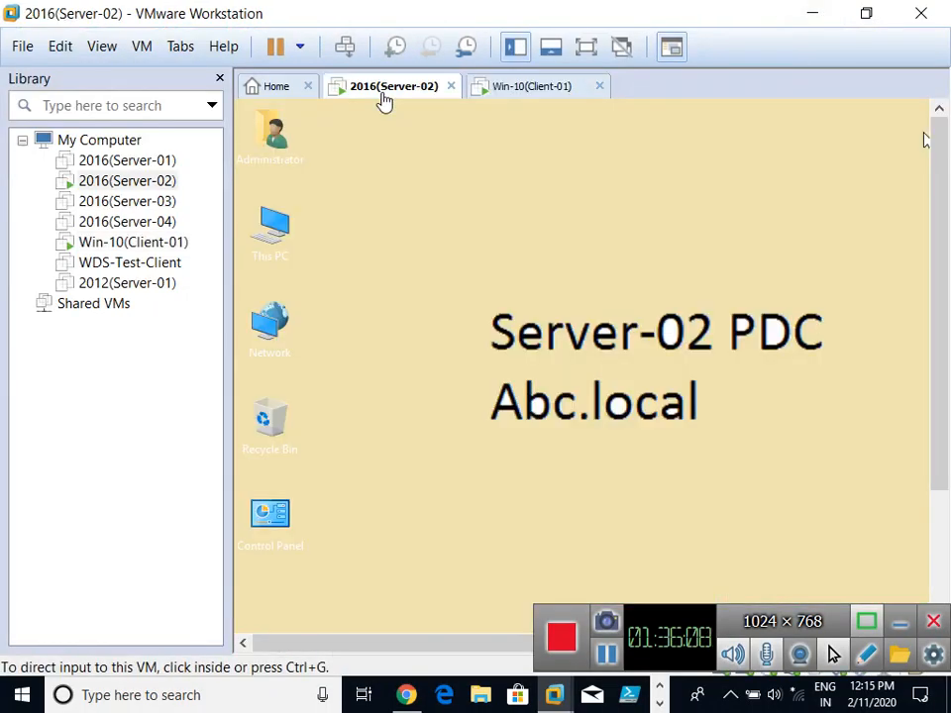
{"action": "left_click", "coordinate": [523, 89]}
{"action": "left_click", "coordinate": [553, 414]}
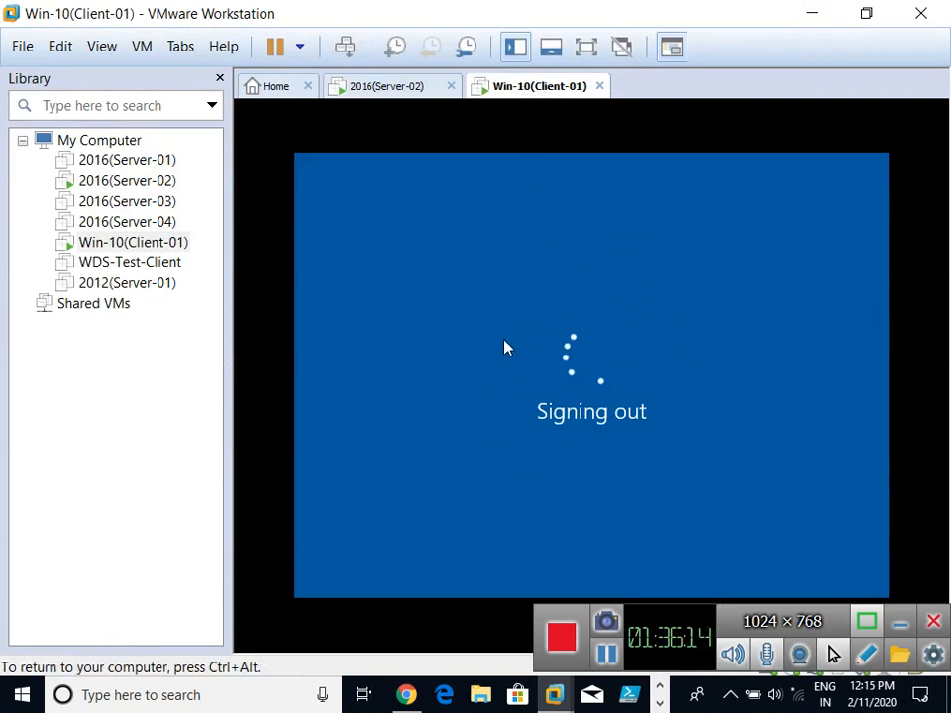
{"action": "left_click", "coordinate": [407, 696]}
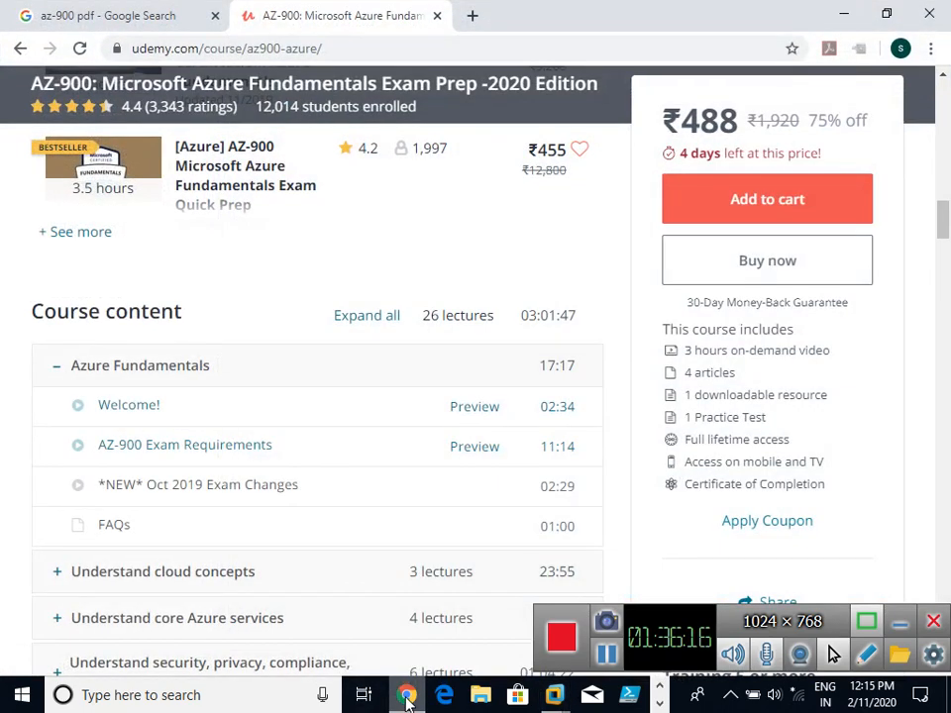
{"action": "left_click", "coordinate": [407, 696]}
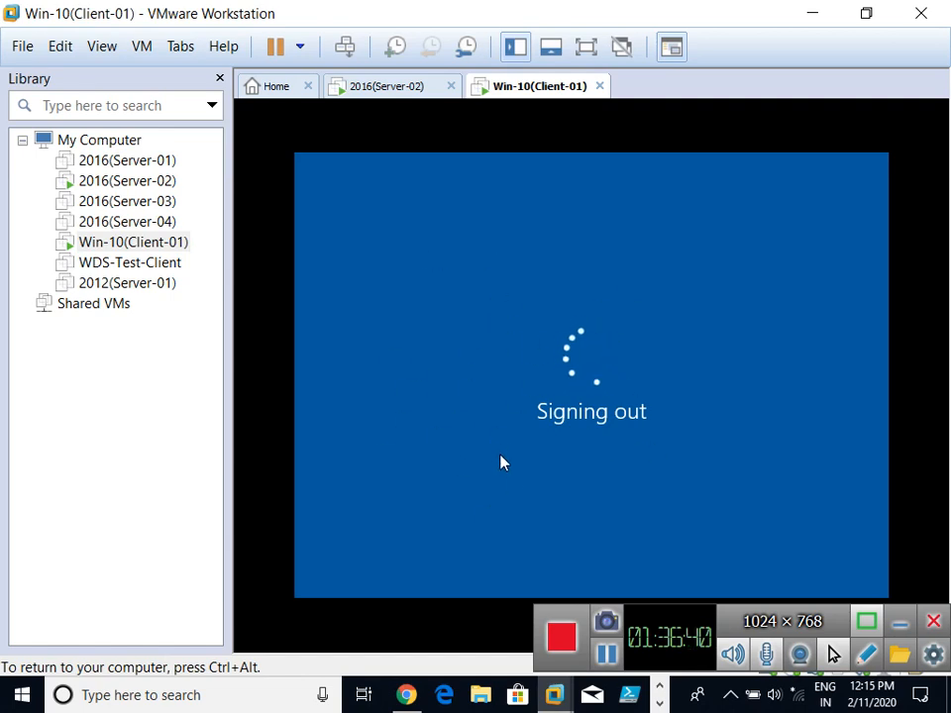
{"action": "left_click", "coordinate": [376, 89]}
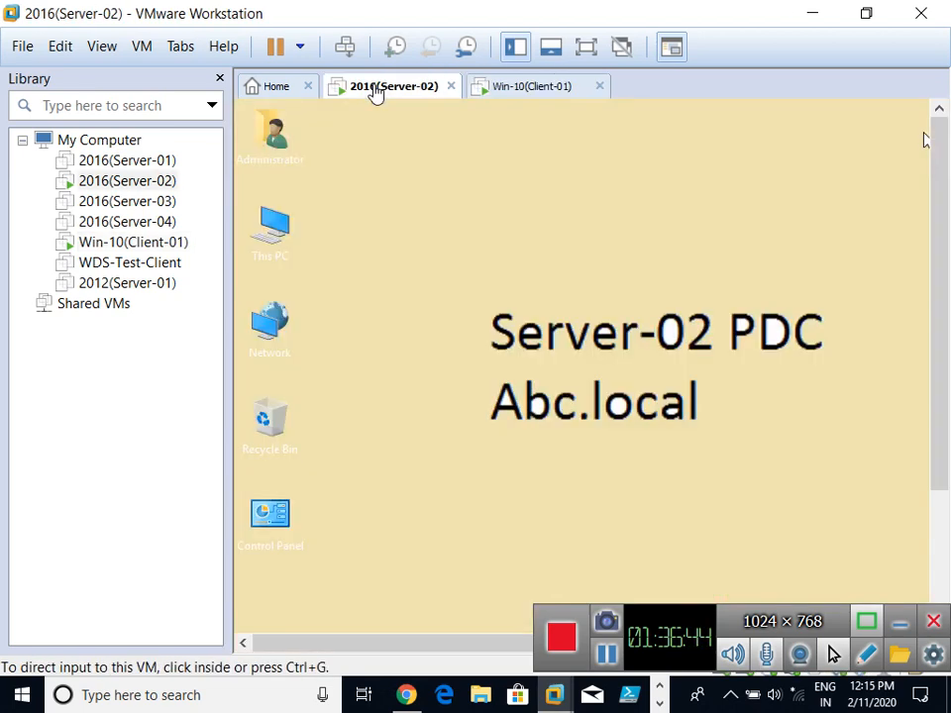
{"action": "left_click", "coordinate": [533, 89]}
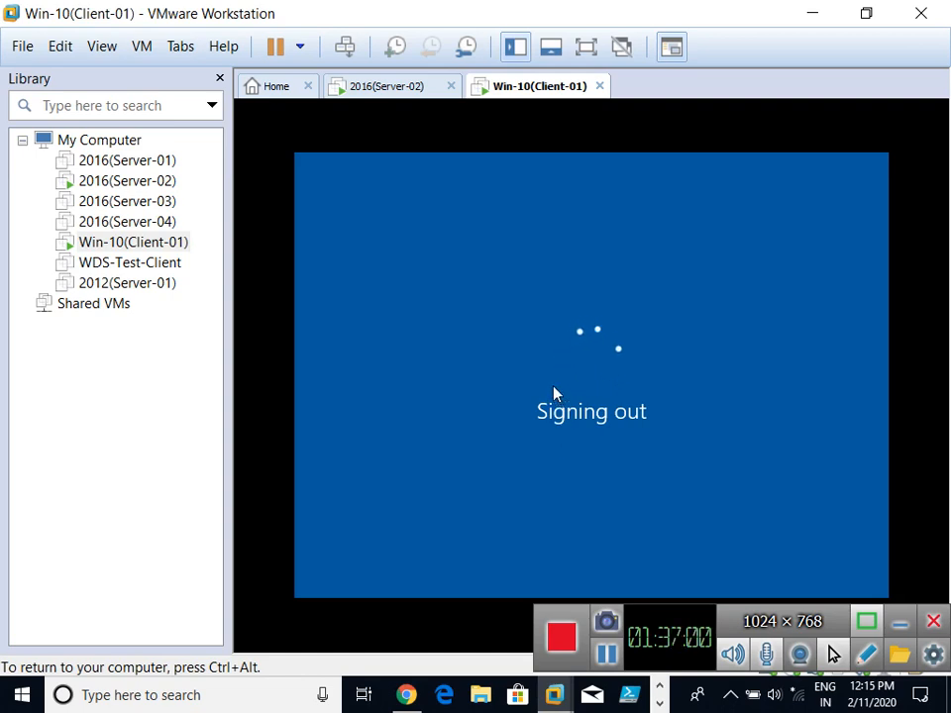
{"action": "left_click", "coordinate": [607, 654]}
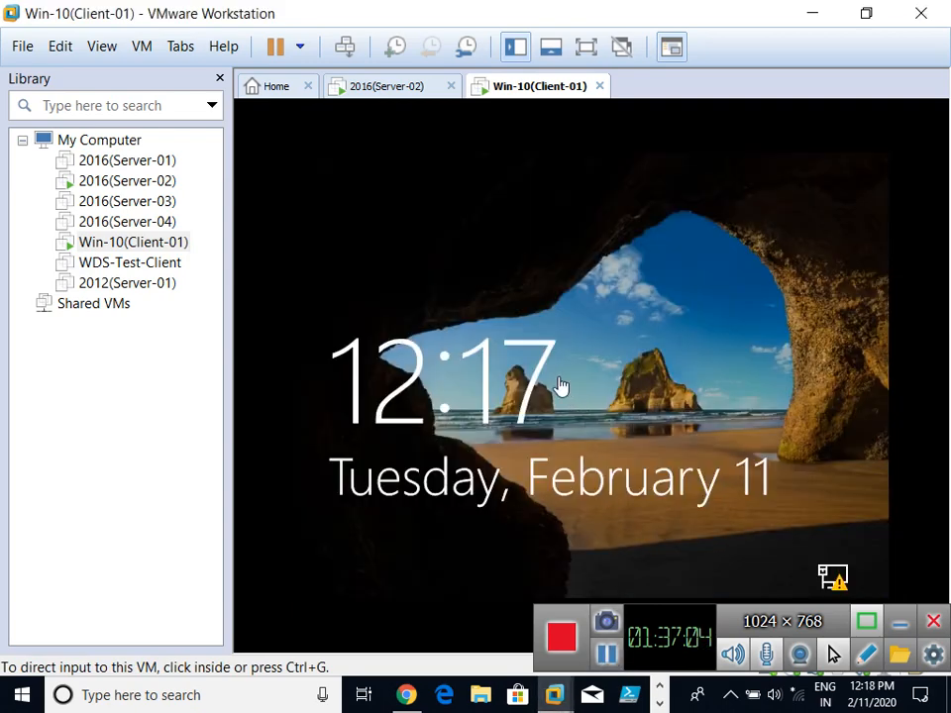
Step: Sign in to the Win-10 client as domain user u1 with its password
{"action": "left_click", "coordinate": [559, 386]}
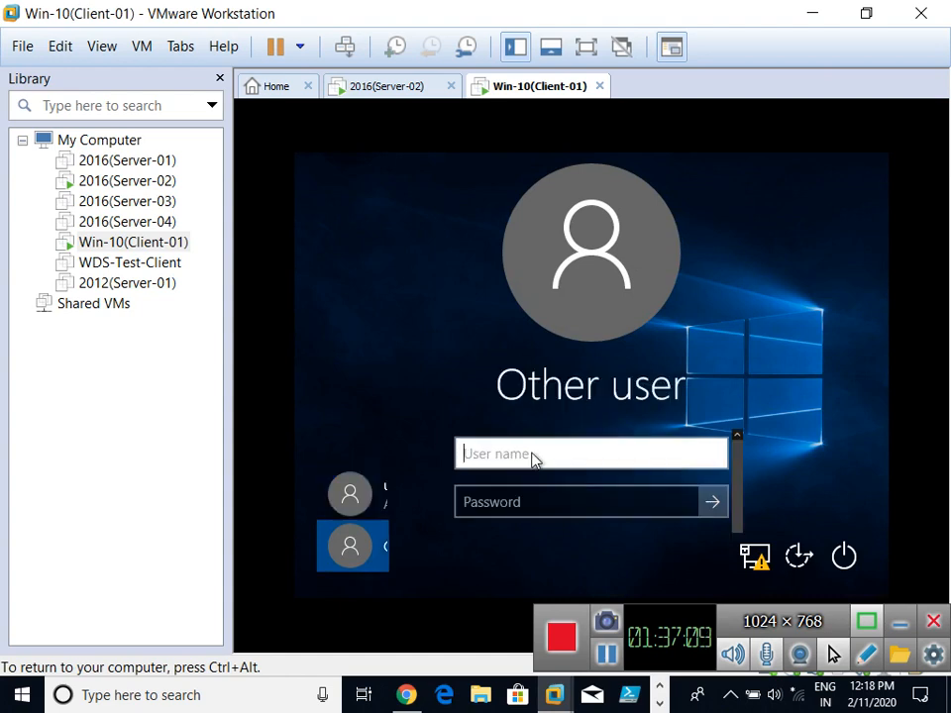
{"action": "type", "text": "u1"}
{"action": "key", "text": "Tab"}
{"action": "type", "text": "Pa$$w0rd"}
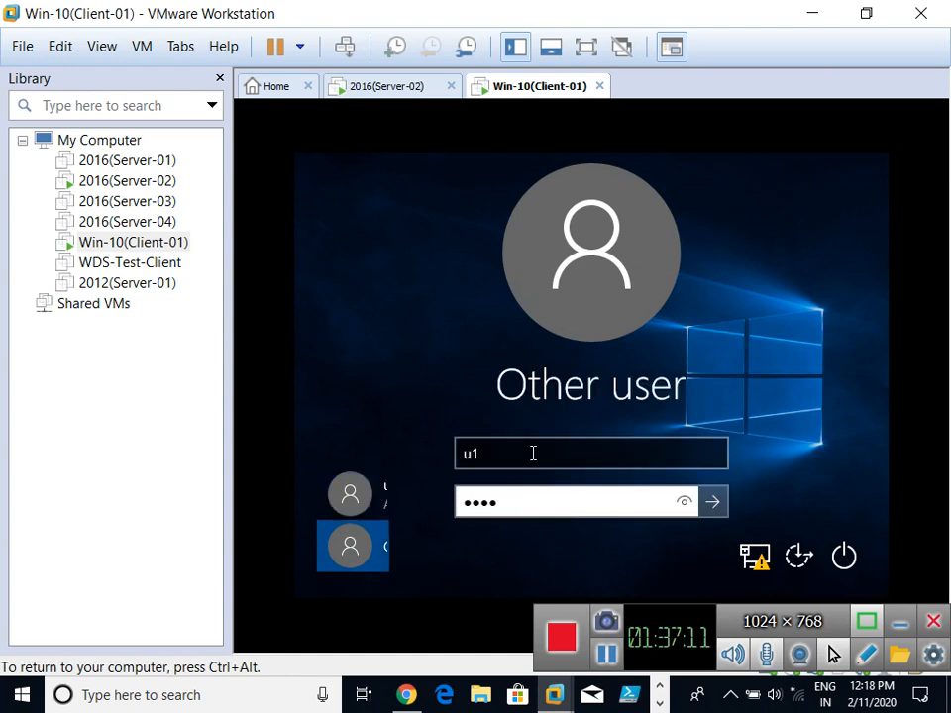
{"action": "key", "text": "Return"}
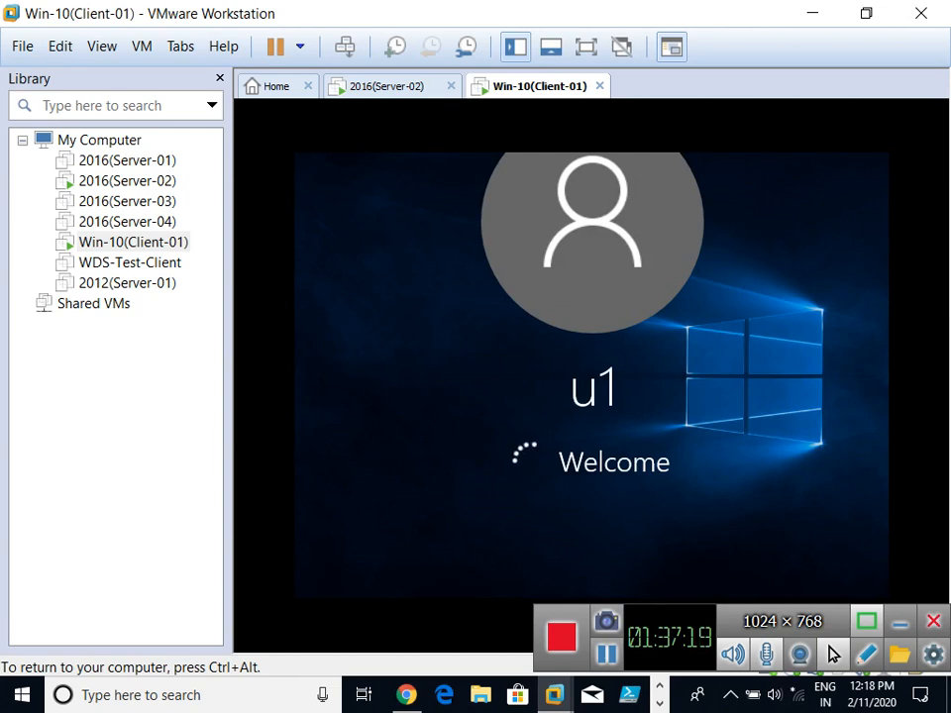
{"action": "key", "text": "ctrl+alt"}
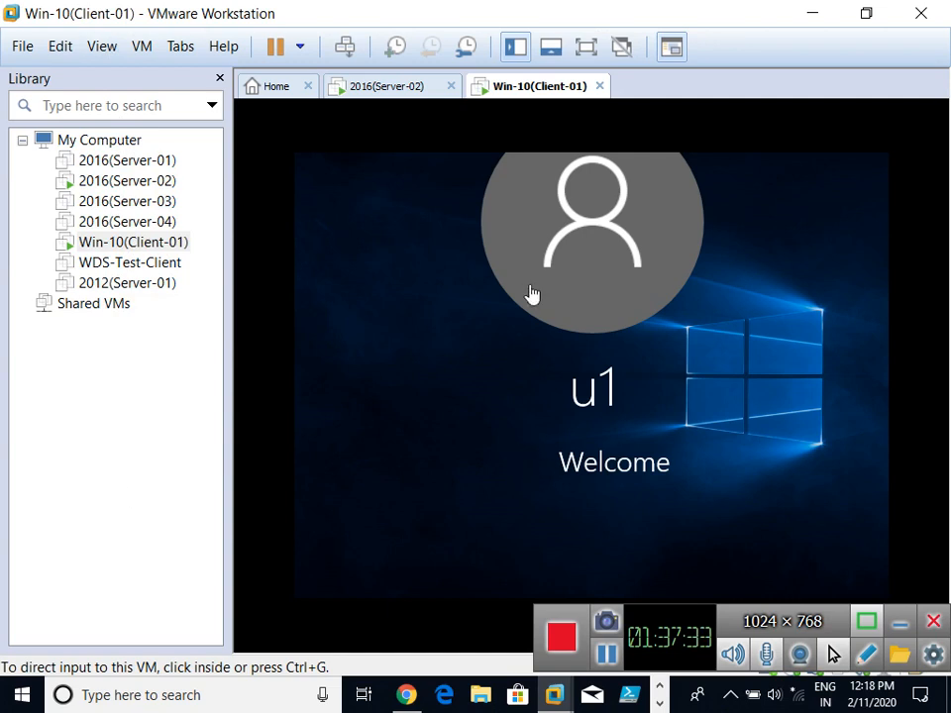
{"action": "left_click", "coordinate": [602, 283]}
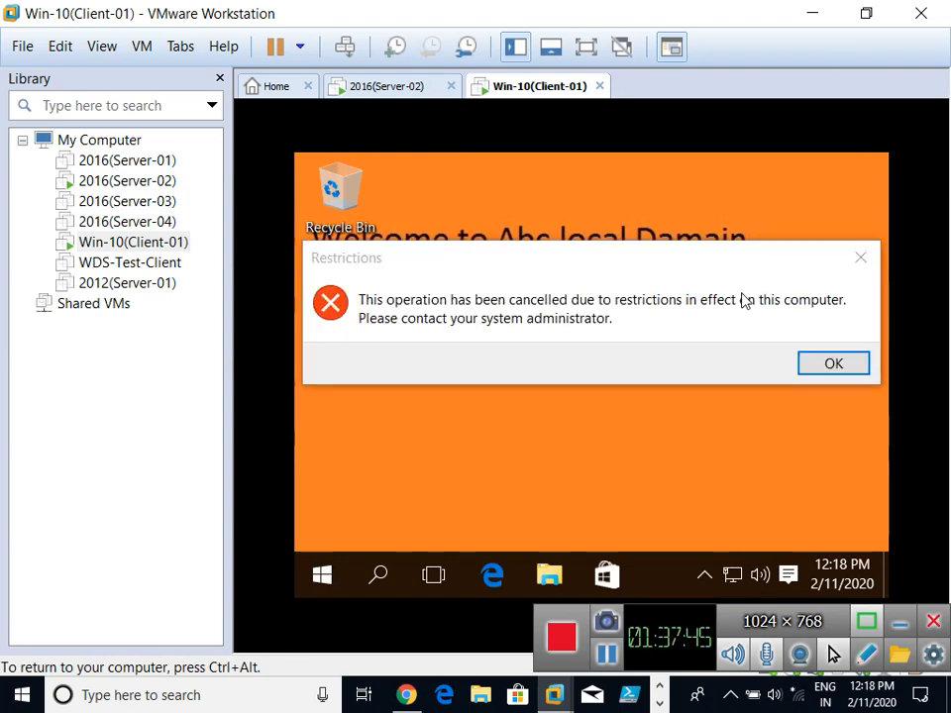
Step: Dismiss the Restrictions warning and switch the client VM to full screen
{"action": "left_click", "coordinate": [838, 364]}
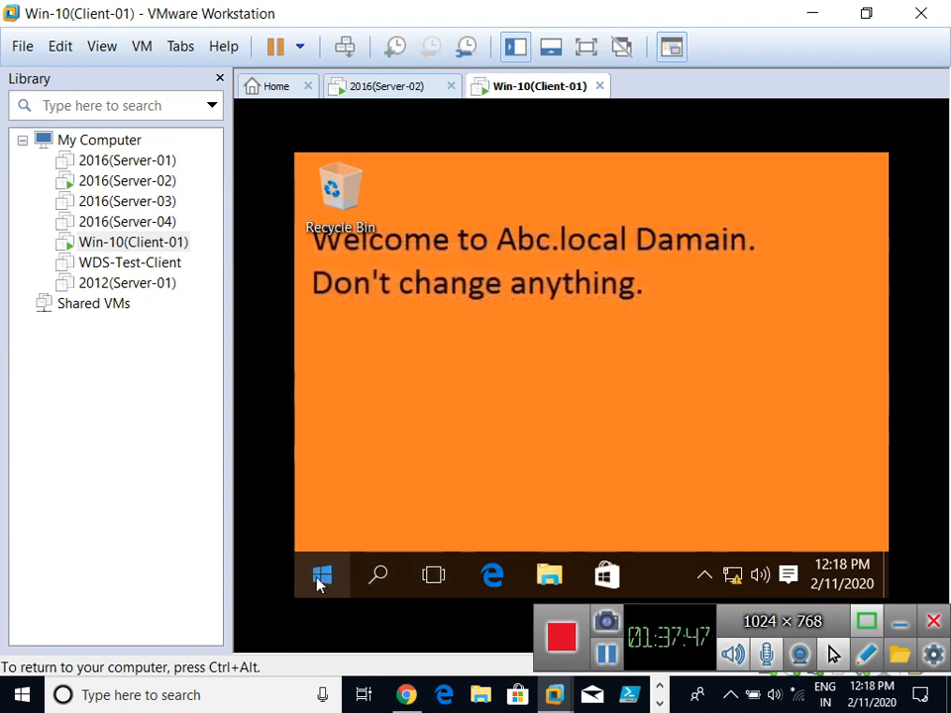
{"action": "key", "text": "super"}
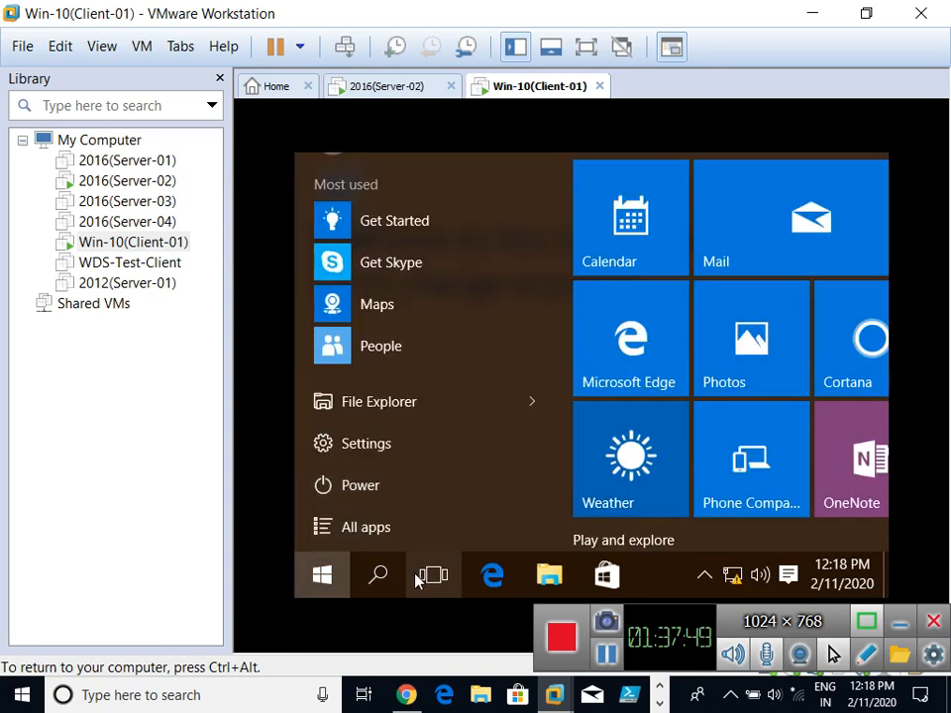
{"action": "key", "text": "super"}
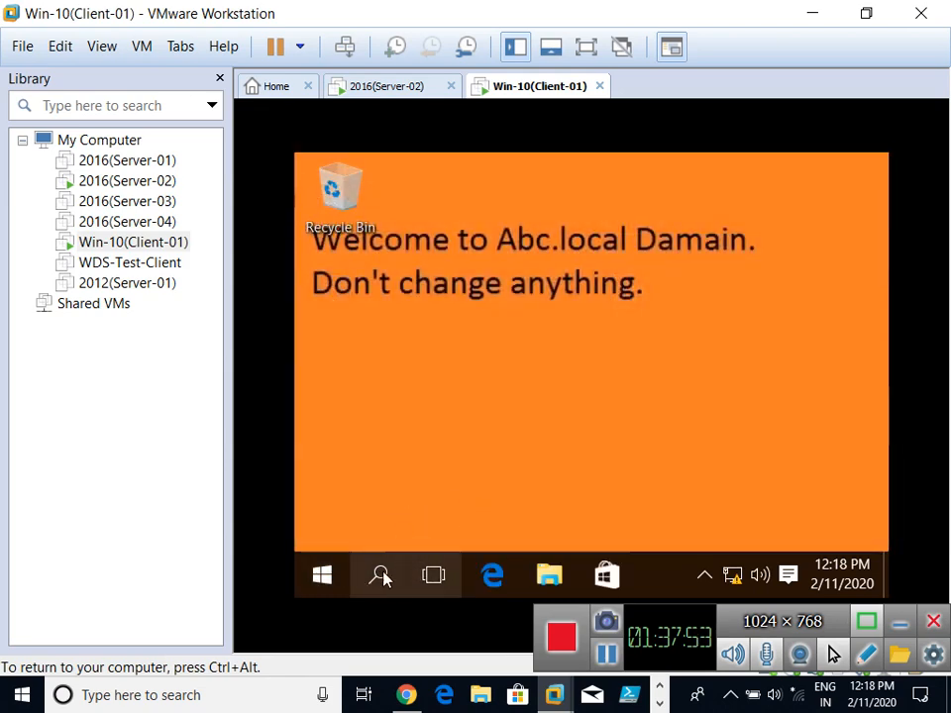
{"action": "left_click", "coordinate": [317, 578]}
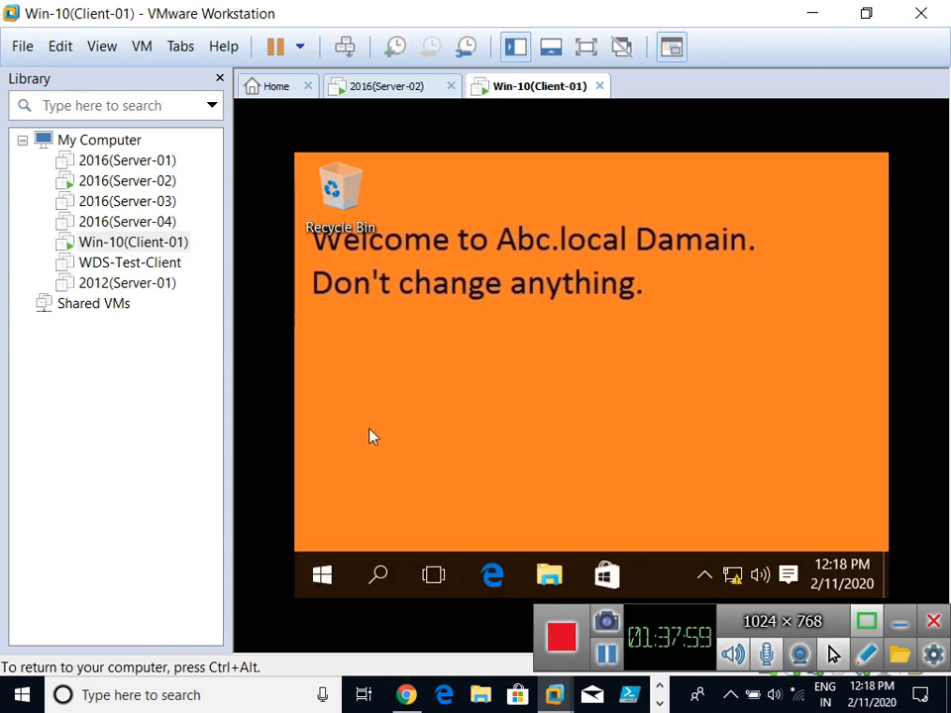
{"action": "left_click", "coordinate": [586, 47]}
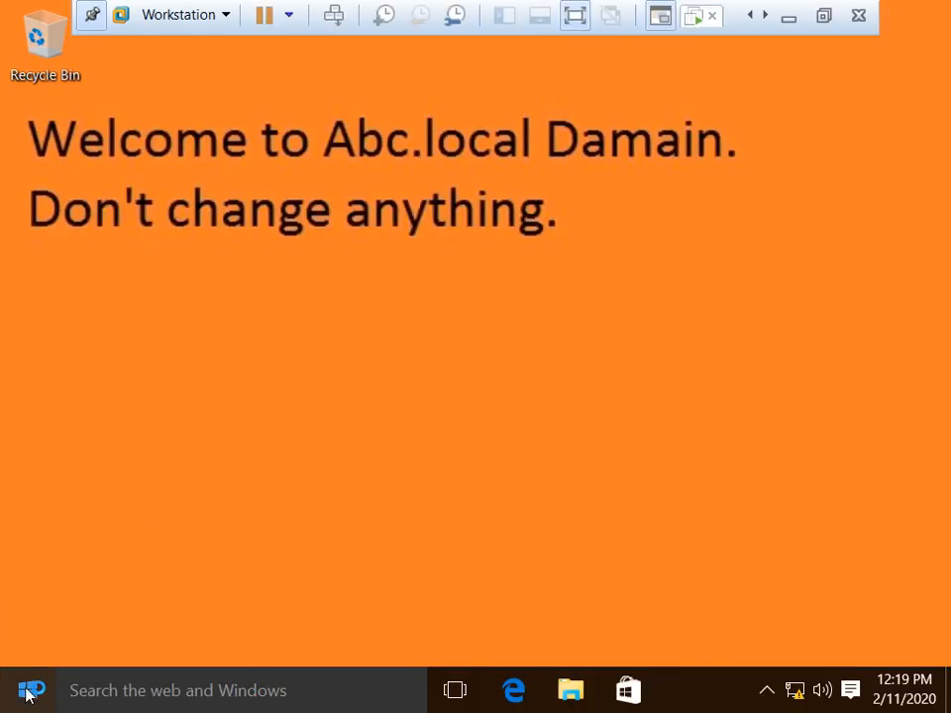
Step: Search the client's Start menu for 'control'
{"action": "left_click", "coordinate": [27, 696]}
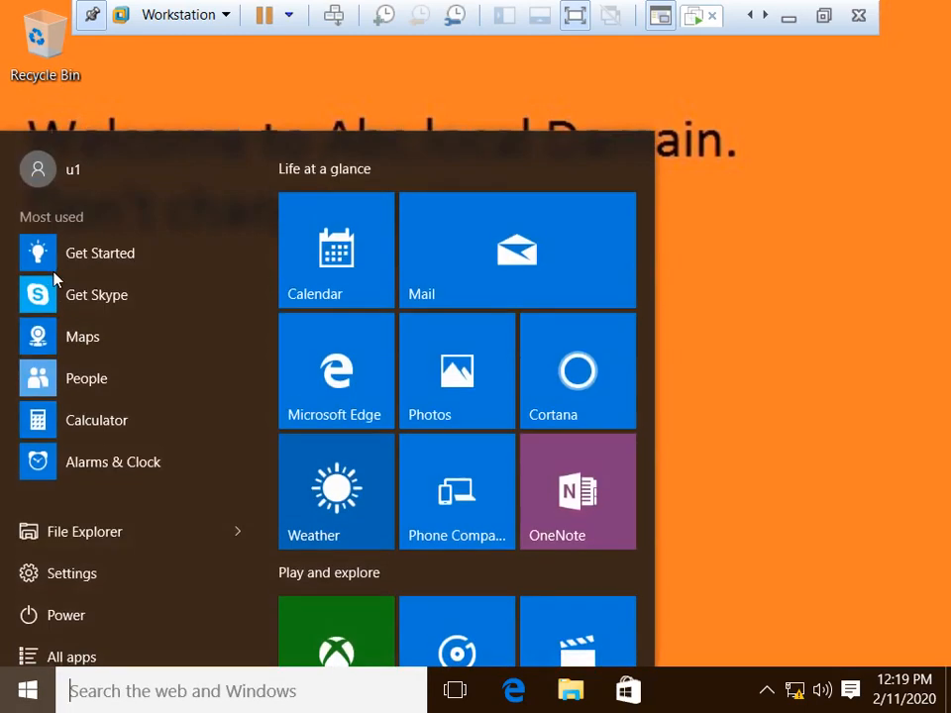
{"action": "left_click", "coordinate": [182, 513]}
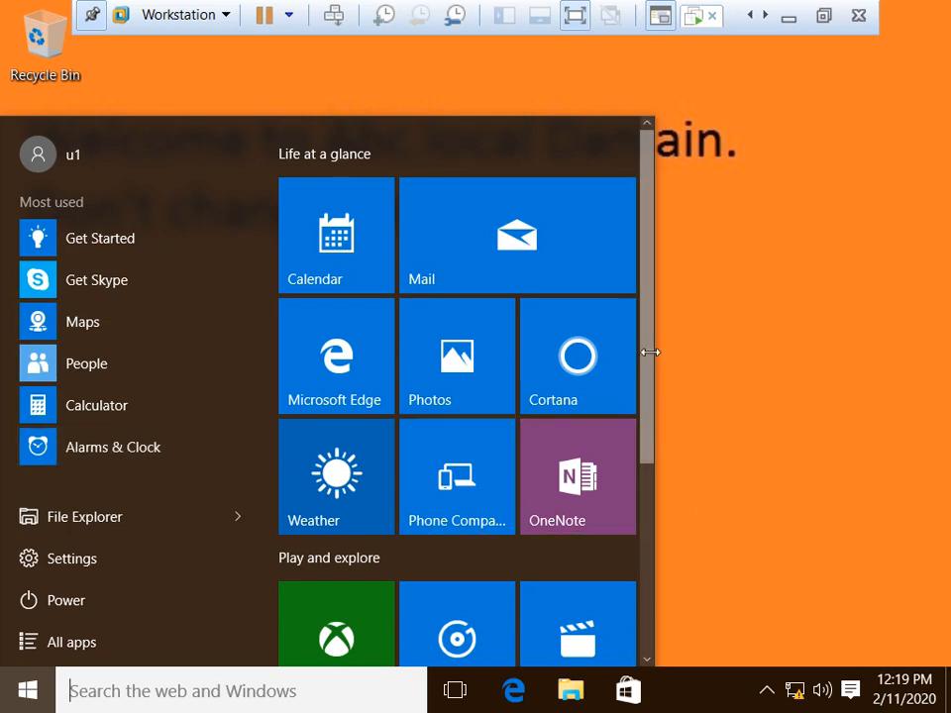
{"action": "left_click_drag", "start_coordinate": [645, 375], "coordinate": [647, 507]}
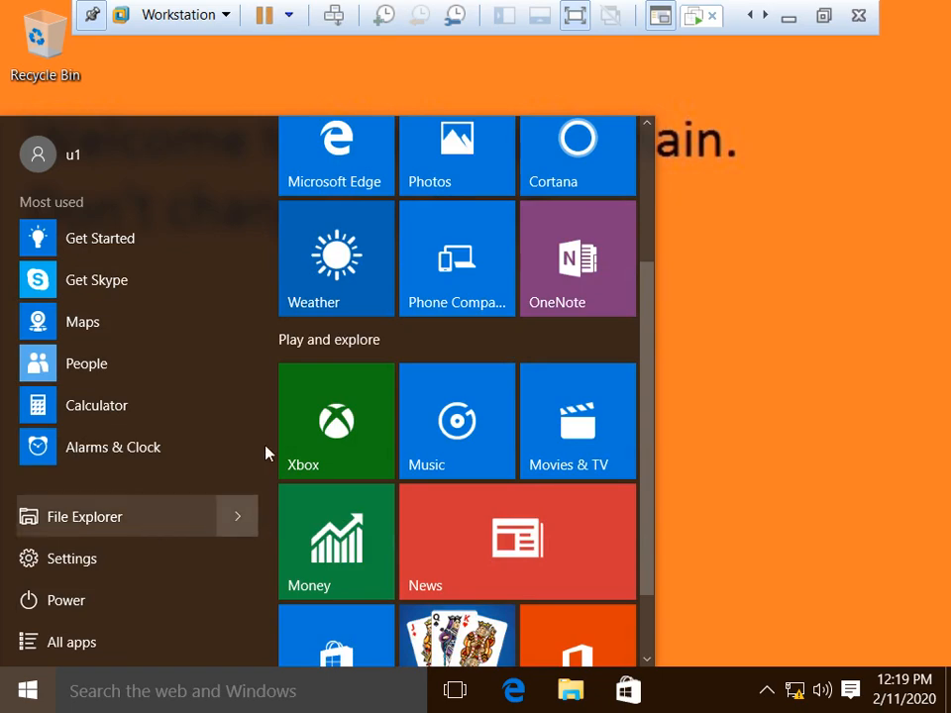
{"action": "left_click", "coordinate": [172, 690]}
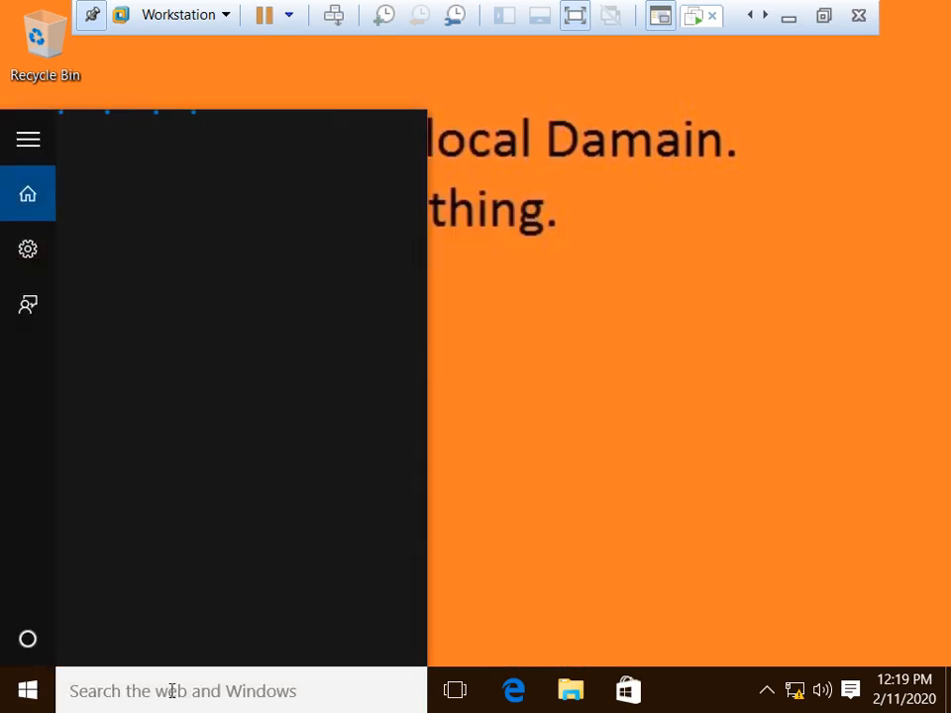
{"action": "type", "text": "control"}
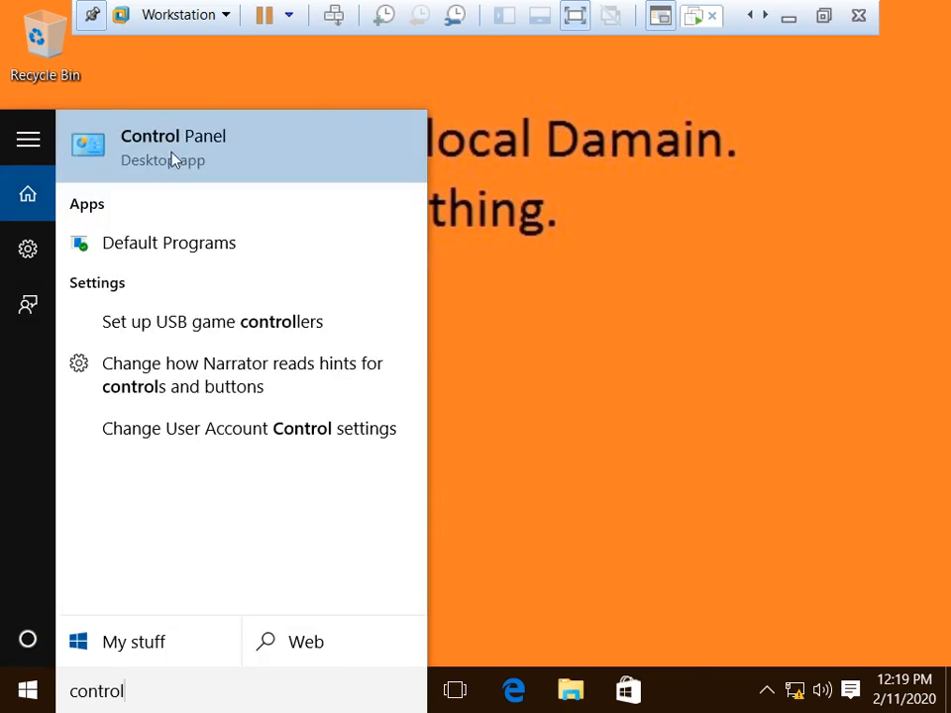
Step: Select 7-Zip under Programs and Features' network installs, then switch to Server-02
{"action": "left_click", "coordinate": [172, 156]}
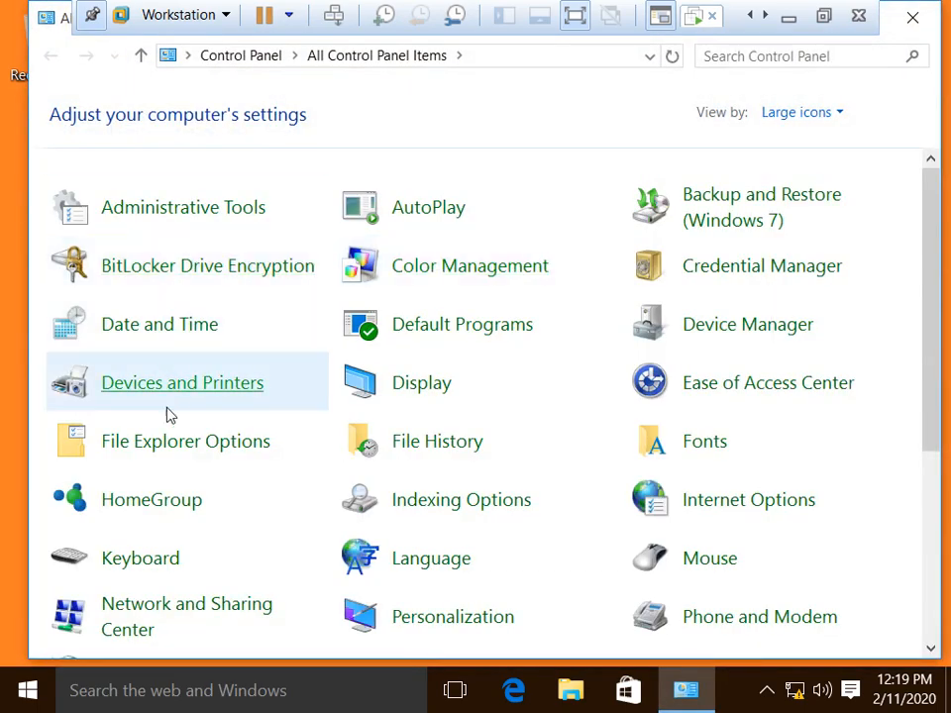
{"action": "scroll", "coordinate": [777, 436], "scroll_direction": "down", "scroll_amount": 1}
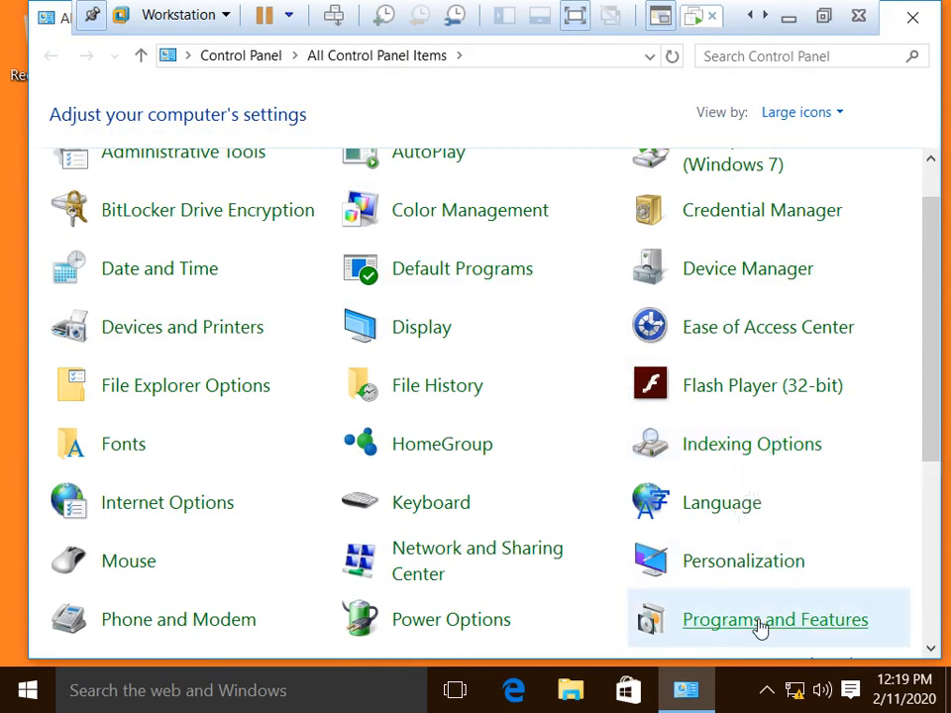
{"action": "left_click", "coordinate": [759, 628]}
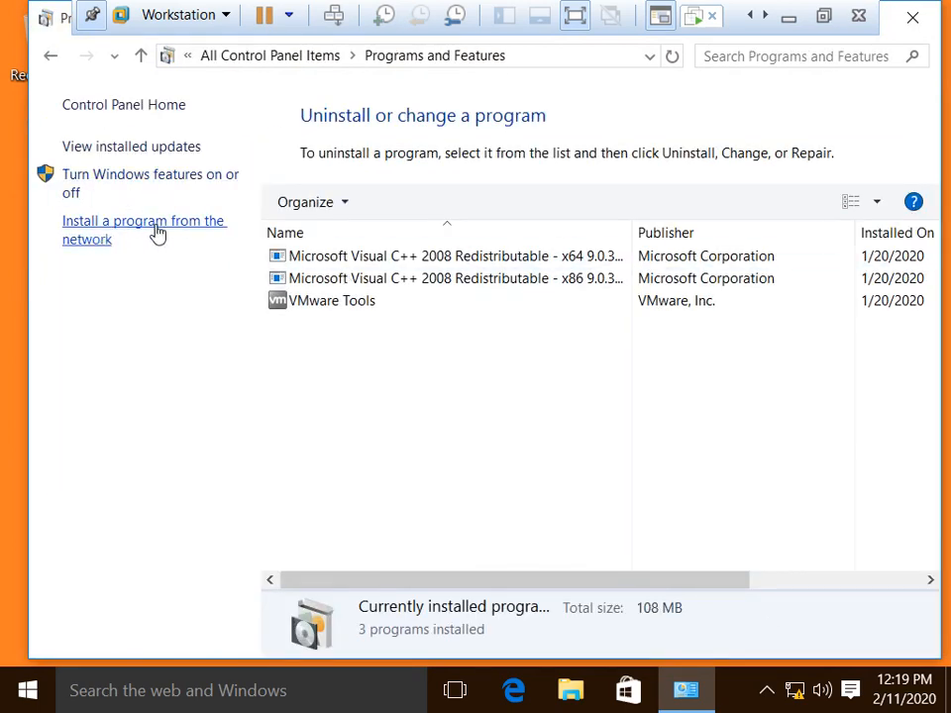
{"action": "left_click", "coordinate": [122, 235]}
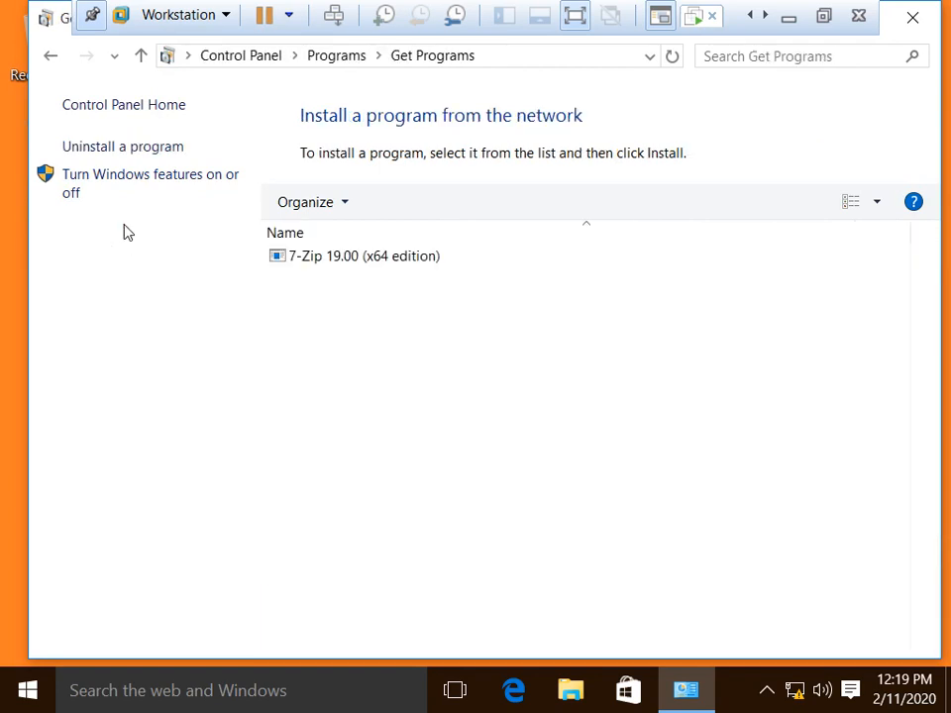
{"action": "left_click", "coordinate": [355, 261]}
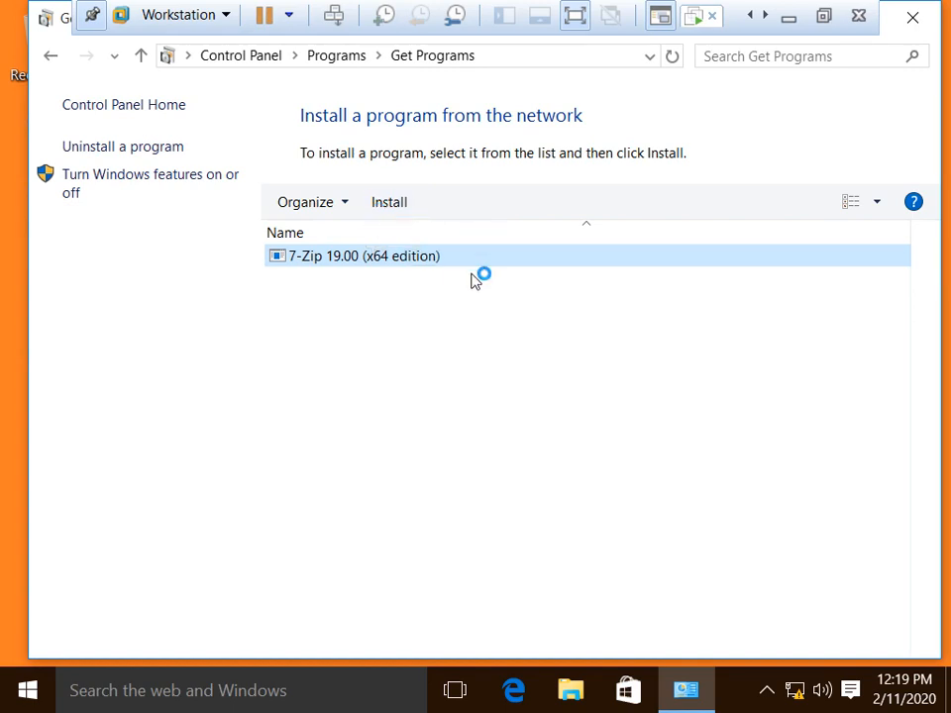
{"action": "left_click", "coordinate": [749, 17]}
{"action": "left_click", "coordinate": [691, 22]}
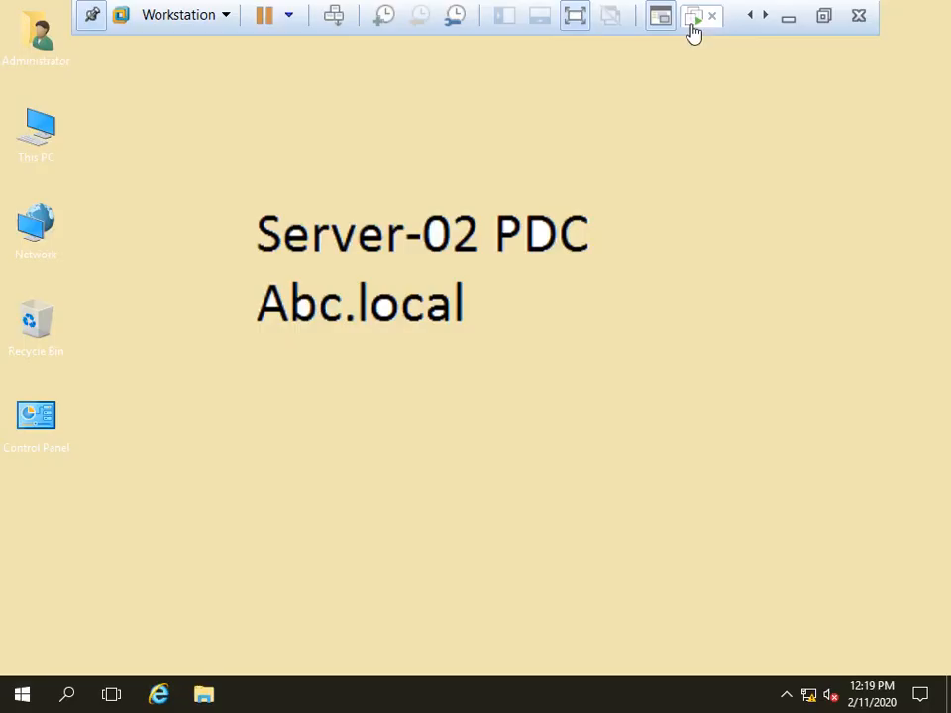
Step: Launch Group Policy Management and edit the policy-01 GPO
{"action": "left_click", "coordinate": [22, 694]}
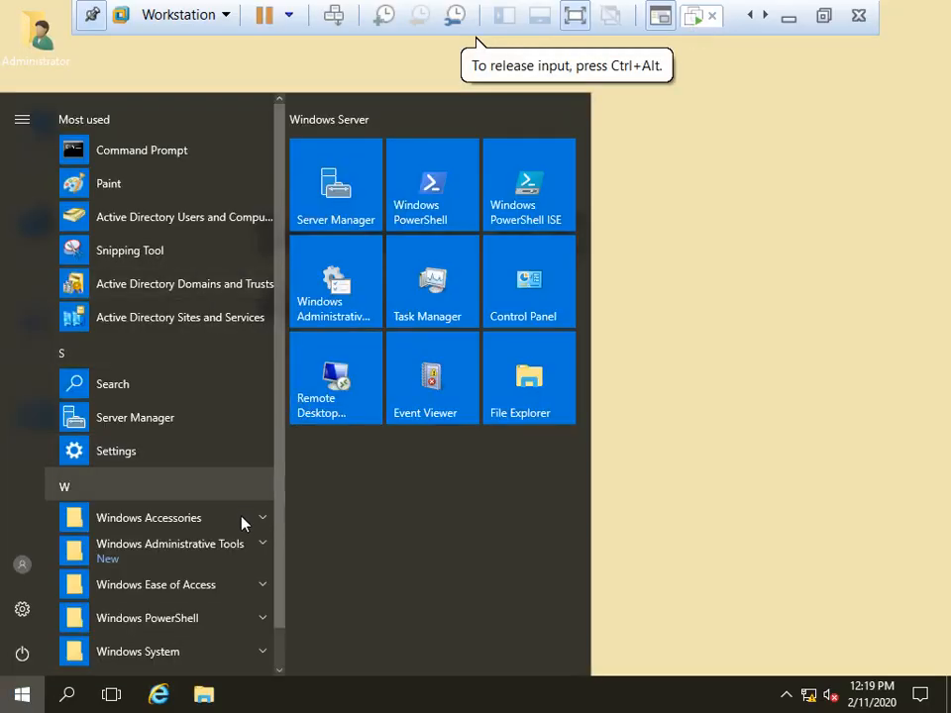
{"action": "left_click", "coordinate": [206, 563]}
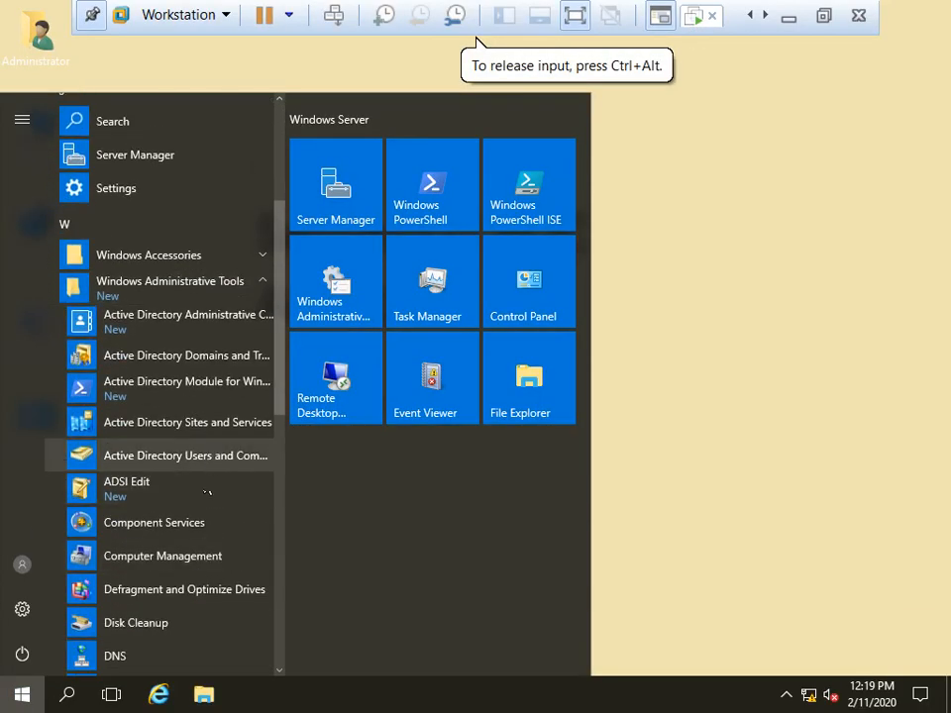
{"action": "scroll", "coordinate": [195, 588], "scroll_direction": "down", "scroll_amount": 3}
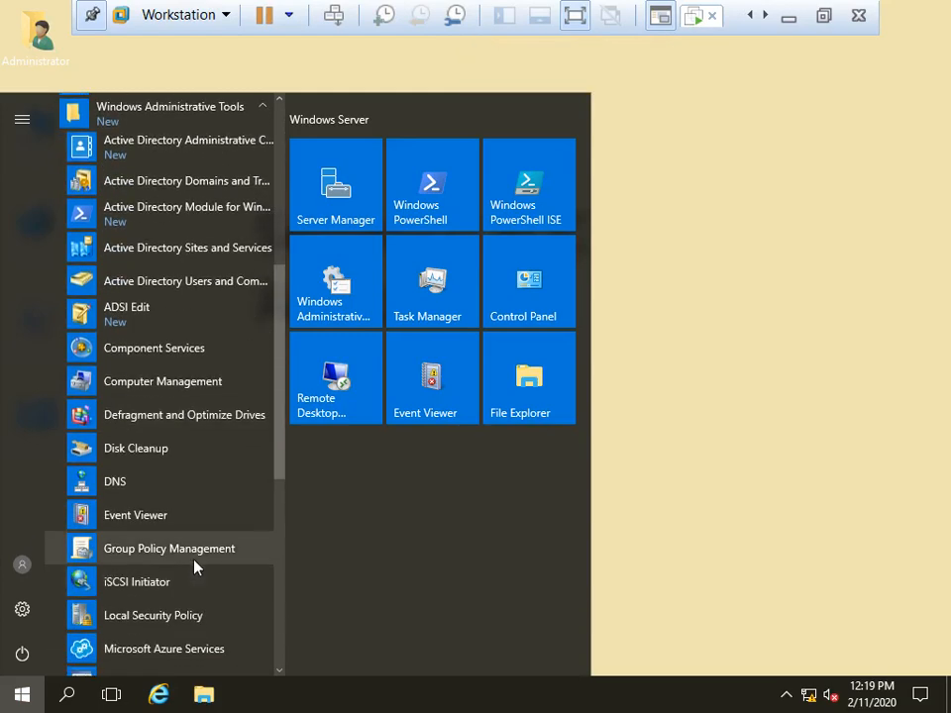
{"action": "left_click", "coordinate": [195, 562]}
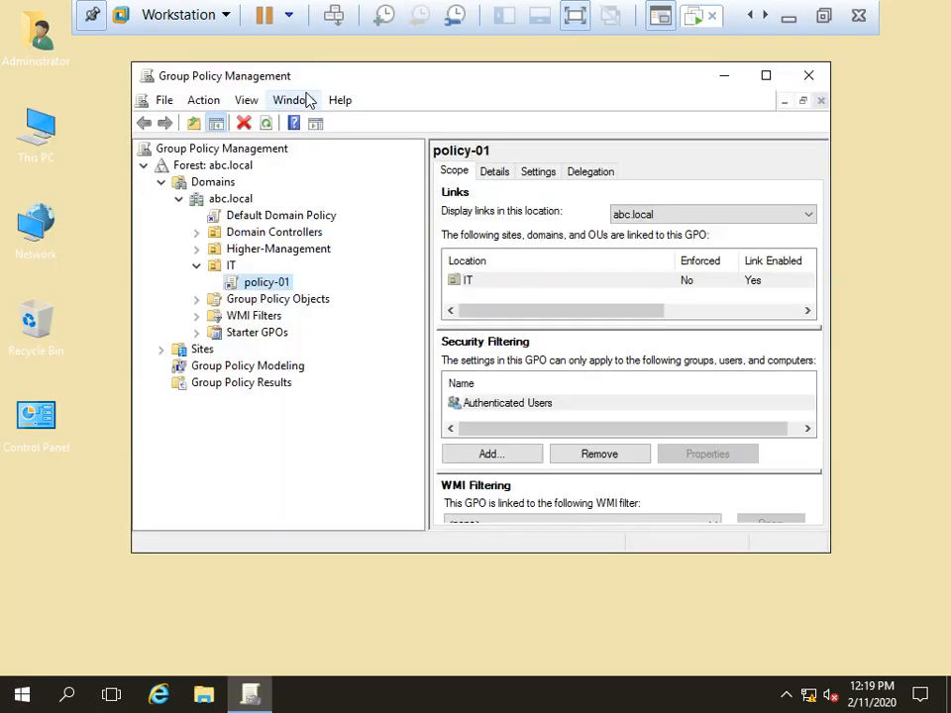
{"action": "right_click", "coordinate": [262, 287]}
{"action": "left_click", "coordinate": [302, 297]}
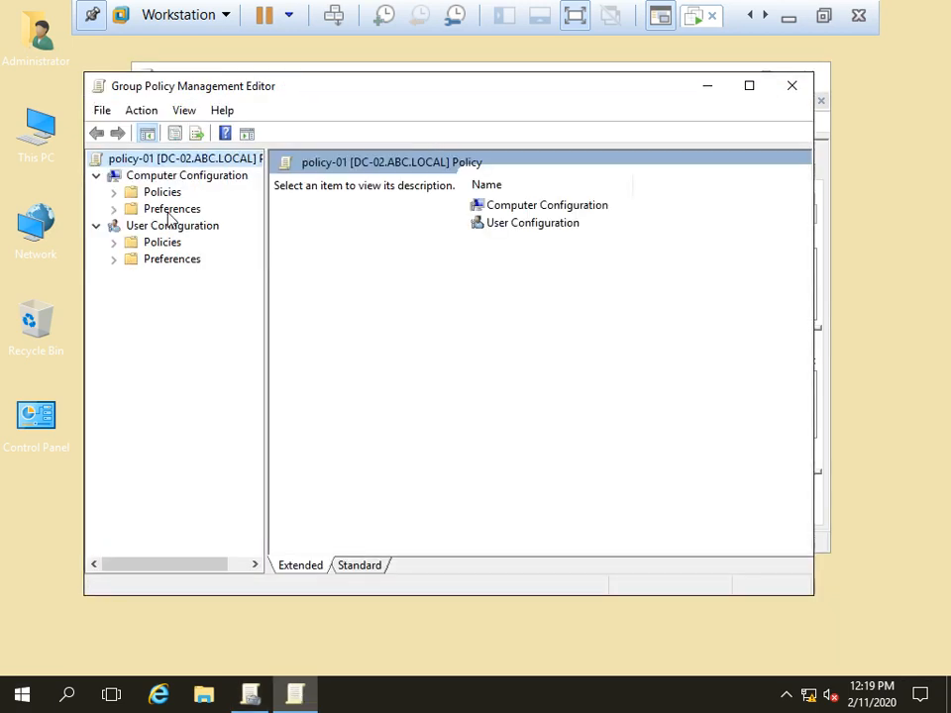
Step: Check User Configuration's Software installation lists 7-Zip 19.00 (x64 edition) as Published, then return to Win-10
{"action": "left_click", "coordinate": [113, 244]}
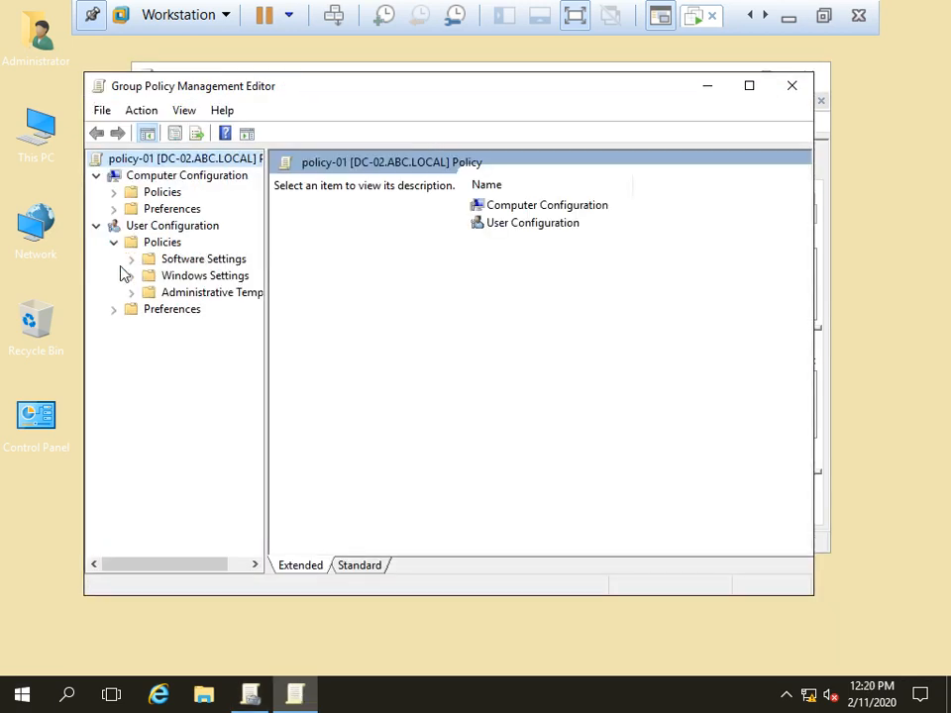
{"action": "left_click", "coordinate": [130, 258]}
{"action": "left_click", "coordinate": [188, 276]}
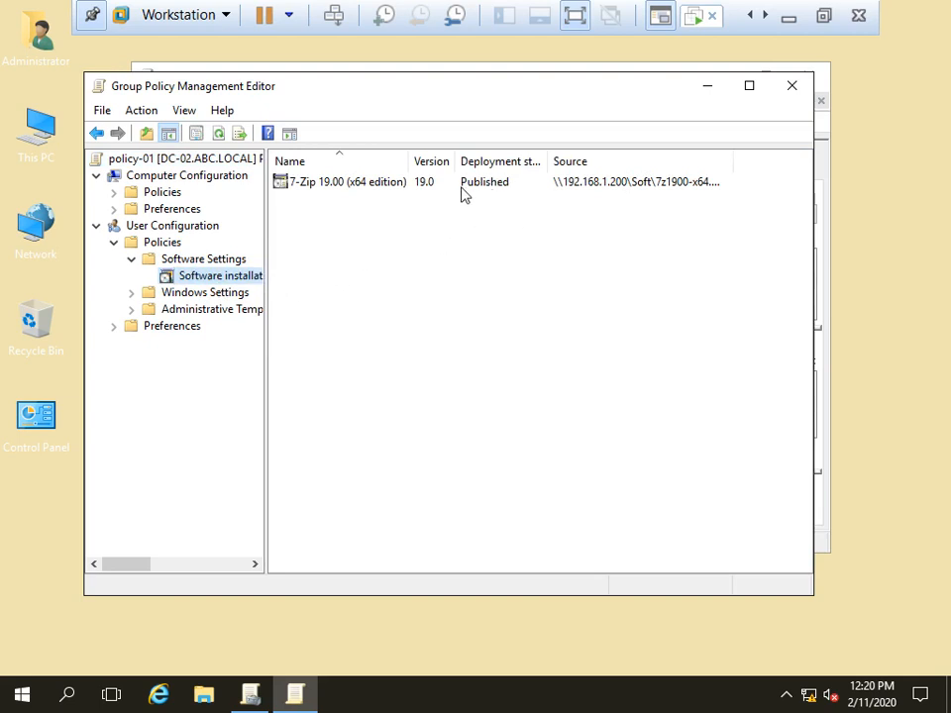
{"action": "right_click", "coordinate": [462, 187]}
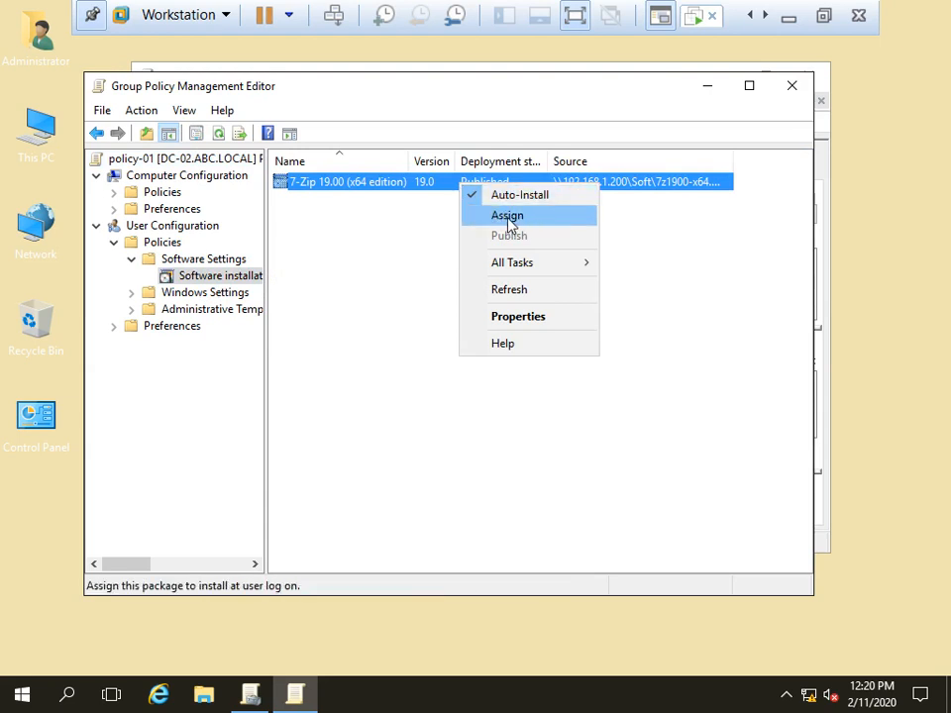
{"action": "left_click", "coordinate": [720, 284]}
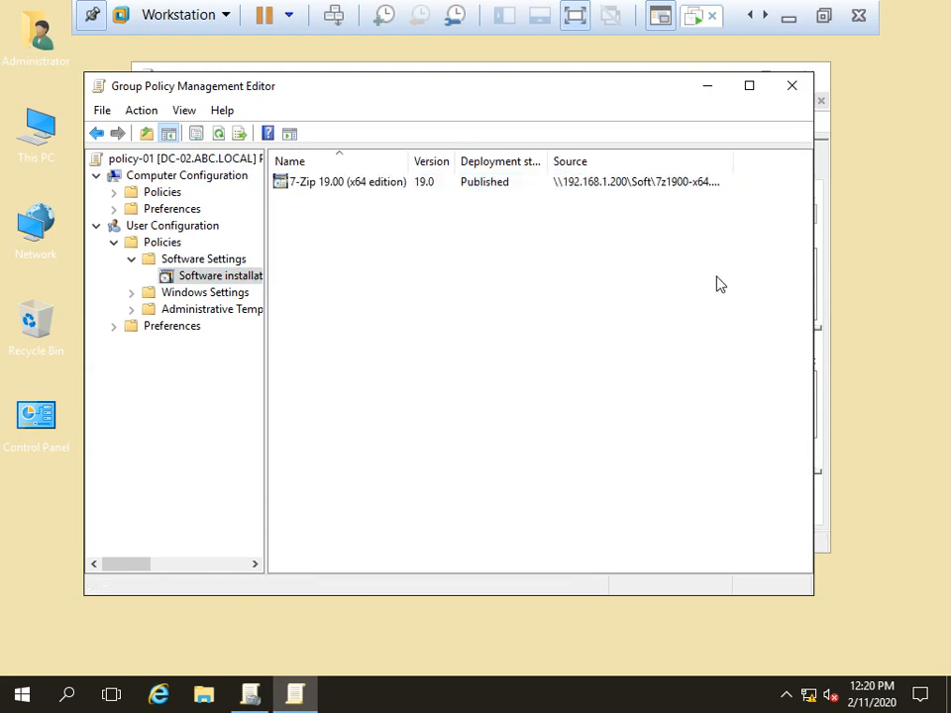
{"action": "left_click", "coordinate": [764, 15]}
Step: On the Win-10 client, reopen the network installs list and select 7-Zip
{"action": "left_click", "coordinate": [704, 18]}
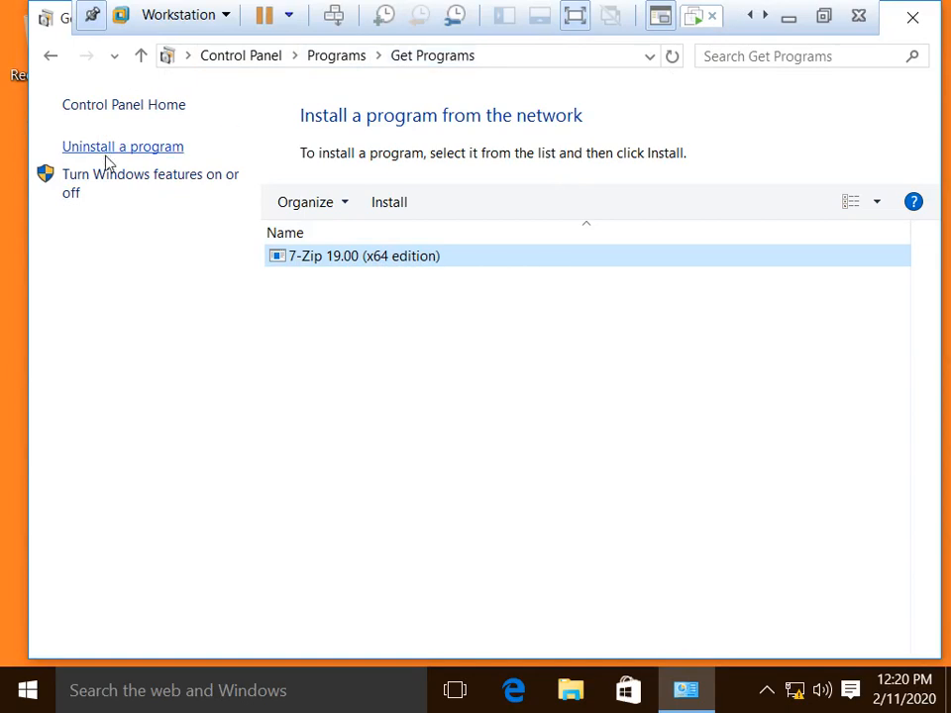
{"action": "left_click", "coordinate": [51, 57]}
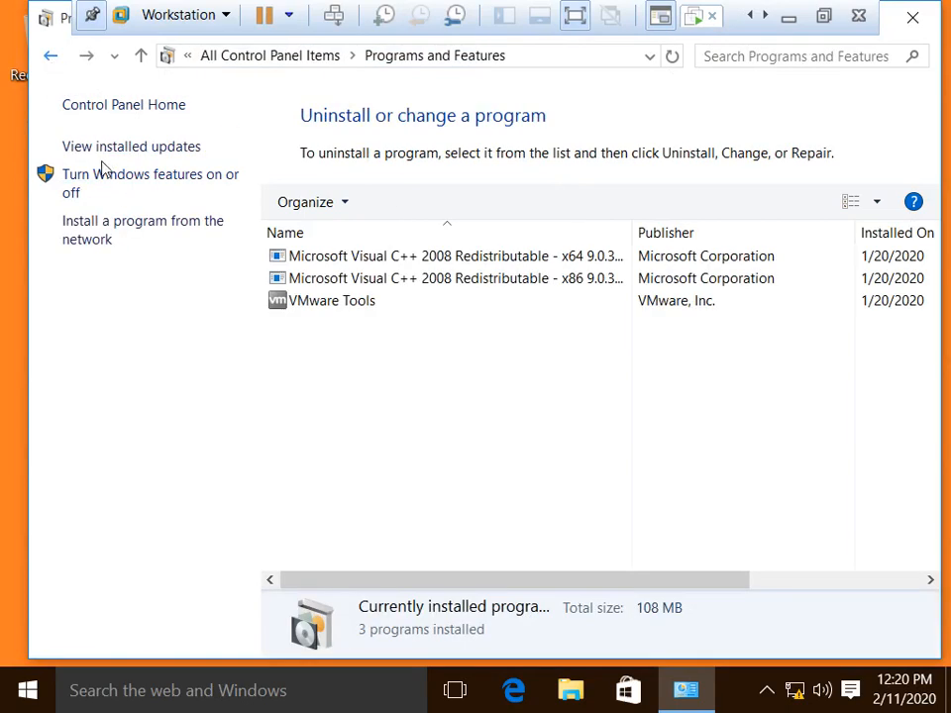
{"action": "left_click", "coordinate": [127, 235]}
{"action": "left_click", "coordinate": [377, 260]}
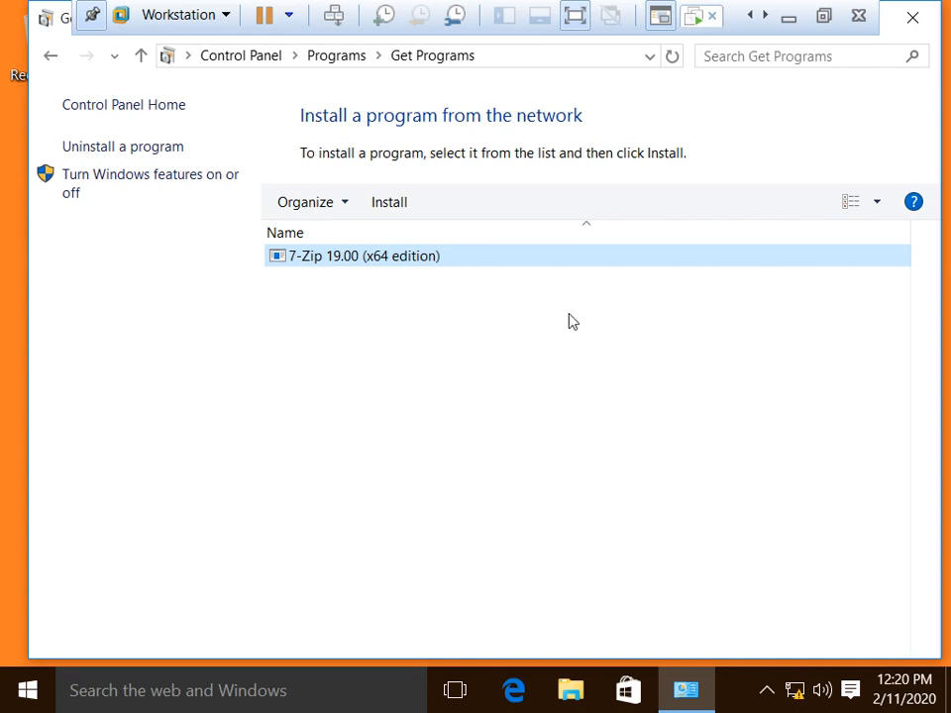
Step: Close the list, leave full screen, minimize Workstation, and launch Paint via Run with MSPAINT
{"action": "left_click", "coordinate": [920, 15]}
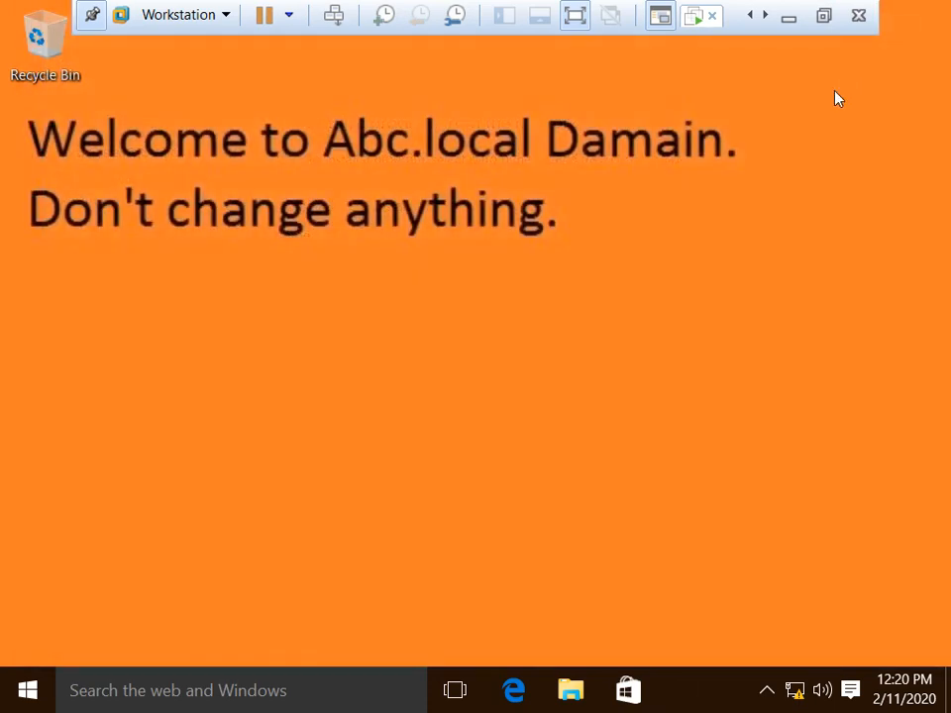
{"action": "left_click", "coordinate": [824, 16]}
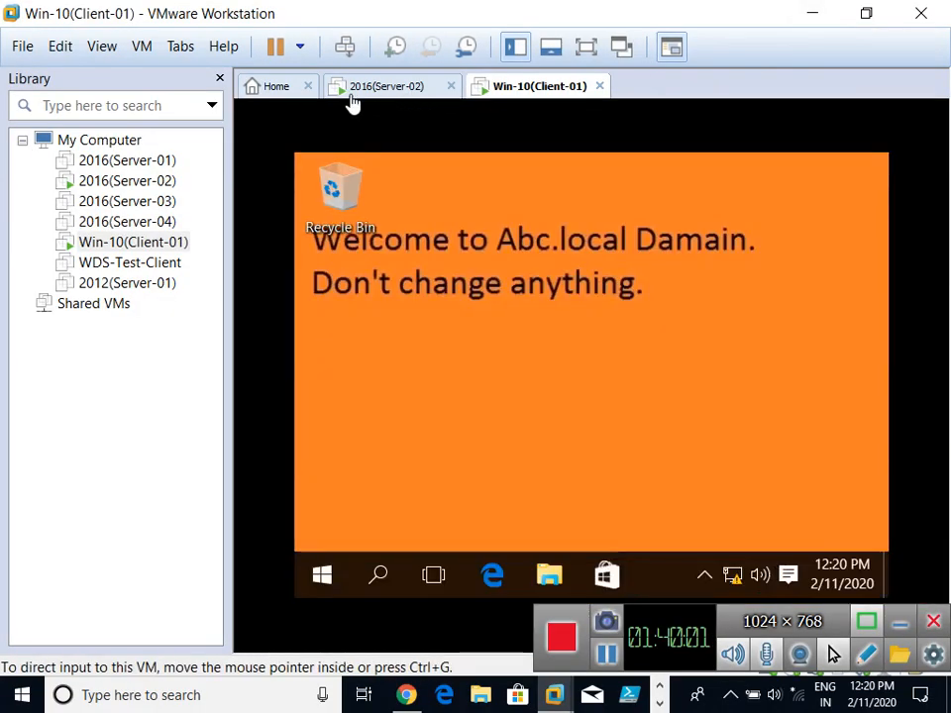
{"action": "left_click", "coordinate": [353, 93]}
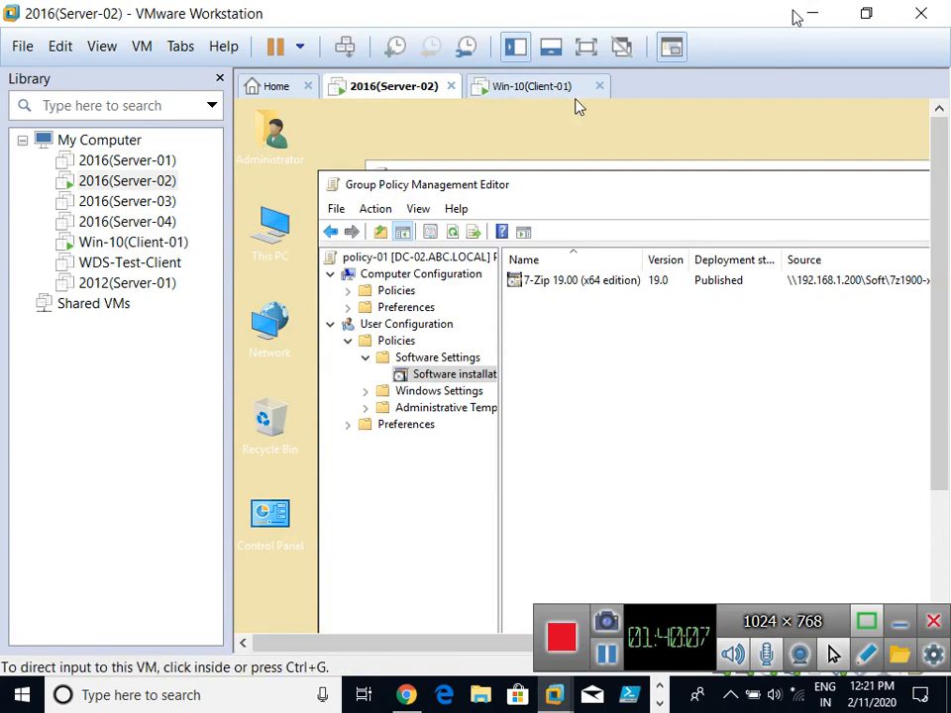
{"action": "left_click", "coordinate": [812, 13]}
{"action": "key", "text": "super+r"}
{"action": "key", "text": "Return"}
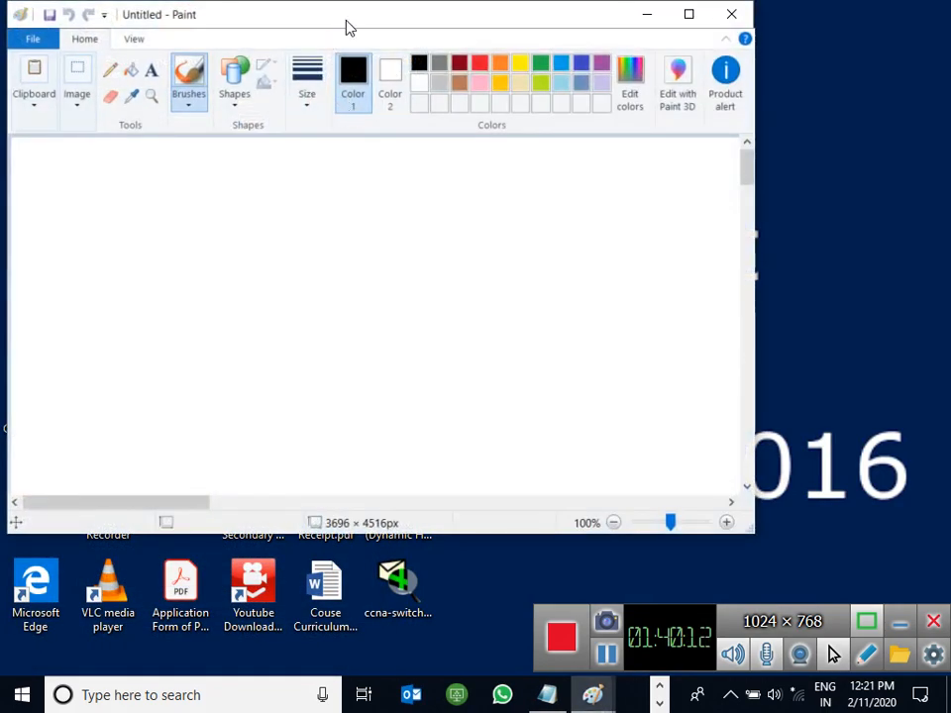
Step: Maximize Paint and draw a box labelled 'Server-02', '1. U1', '2. U2'
{"action": "double_click", "coordinate": [343, 19]}
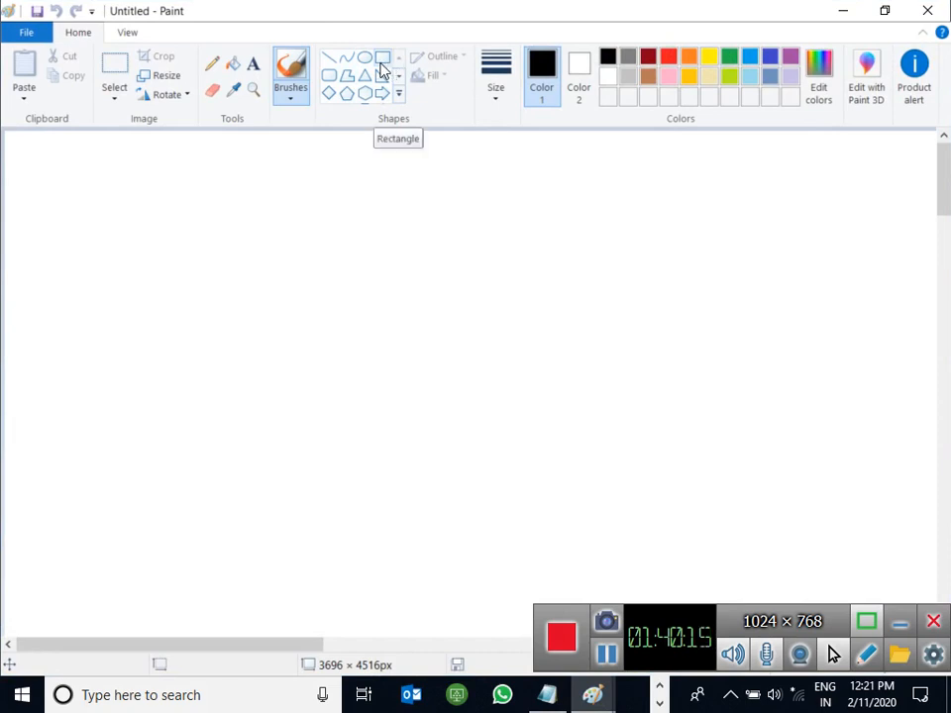
{"action": "left_click", "coordinate": [381, 61]}
{"action": "left_click_drag", "start_coordinate": [301, 172], "coordinate": [464, 351]}
{"action": "left_click", "coordinate": [254, 62]}
{"action": "left_click", "coordinate": [317, 239]}
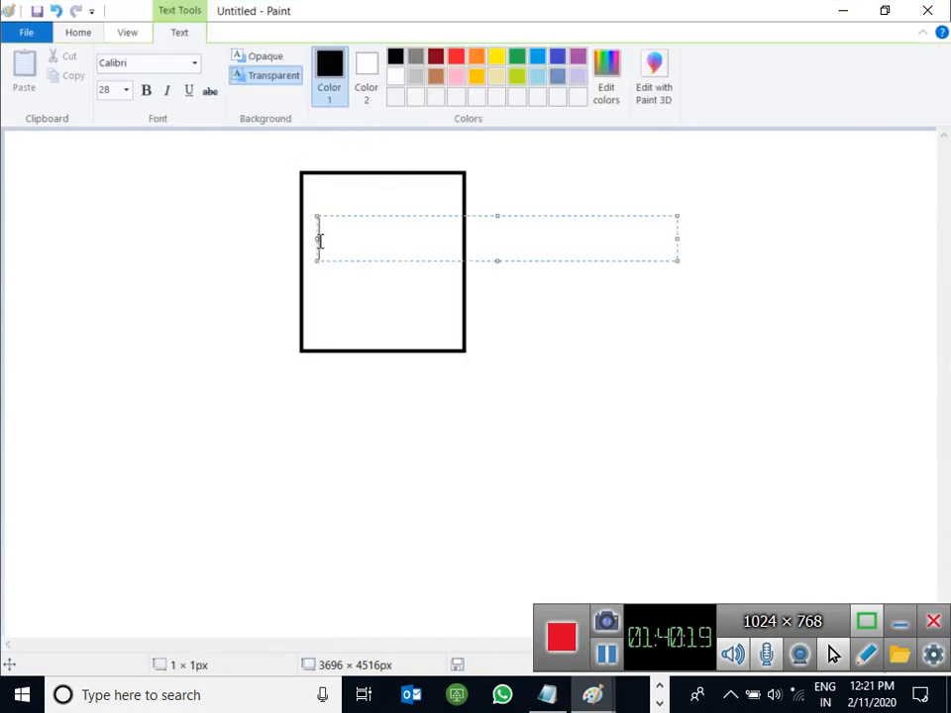
{"action": "type", "text": "Server"}
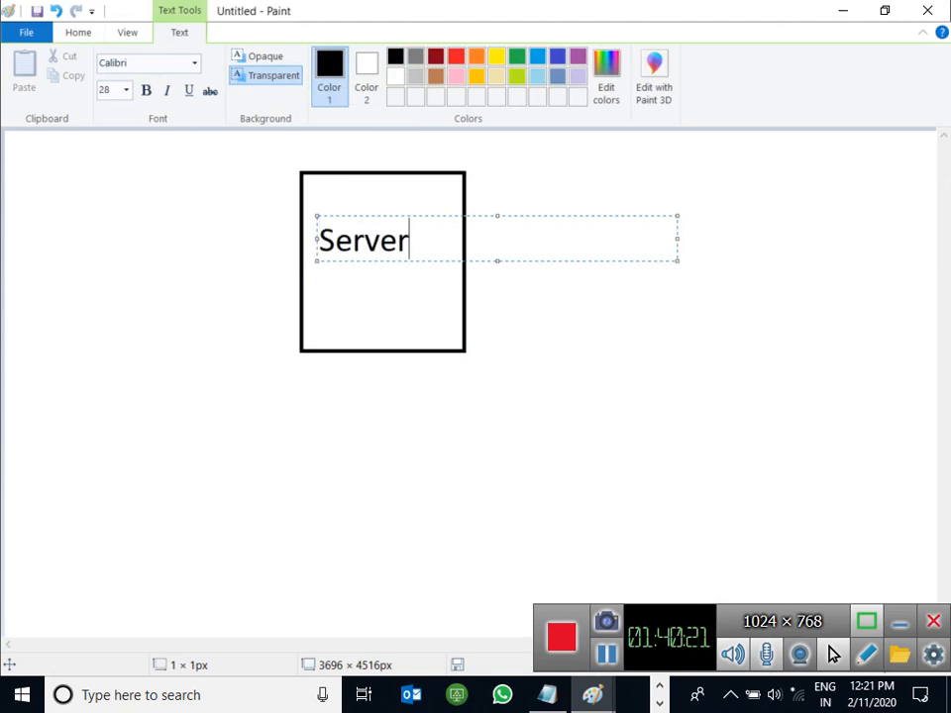
{"action": "type", "text": "-02"}
{"action": "key", "text": "Return"}
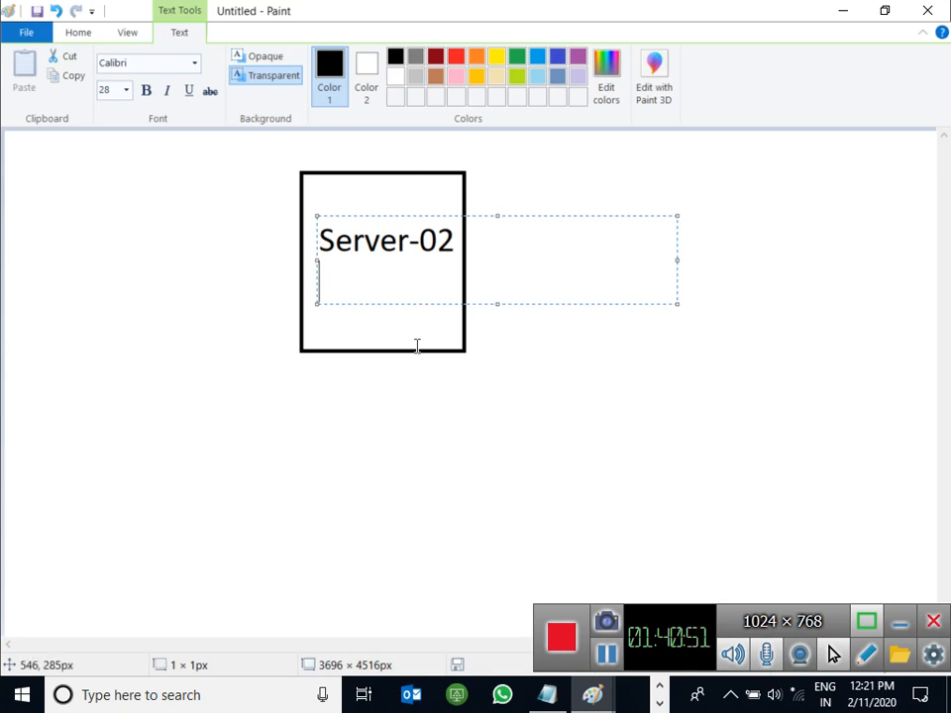
{"action": "type", "text": "1. "}
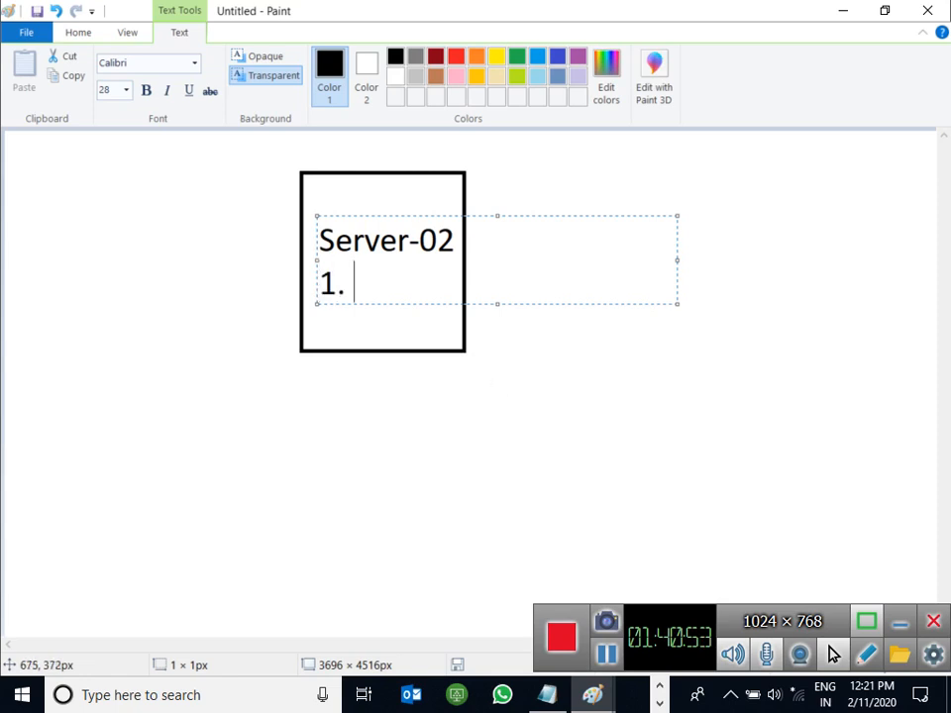
{"action": "type", "text": "U1"}
{"action": "key", "text": "Return"}
{"action": "type", "text": "2. U2"}
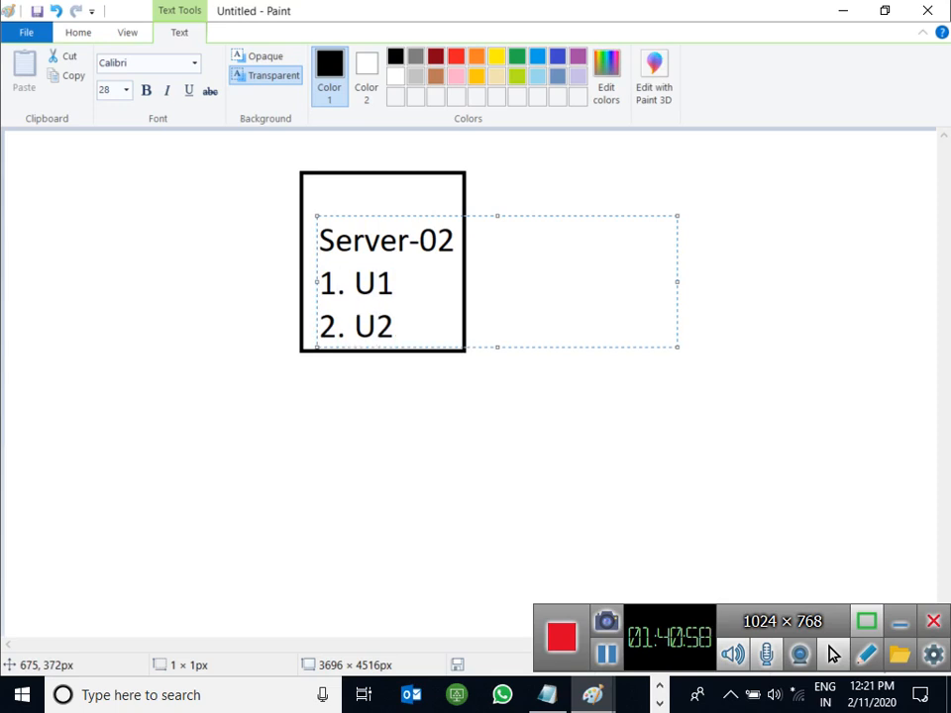
{"action": "left_click", "coordinate": [575, 544]}
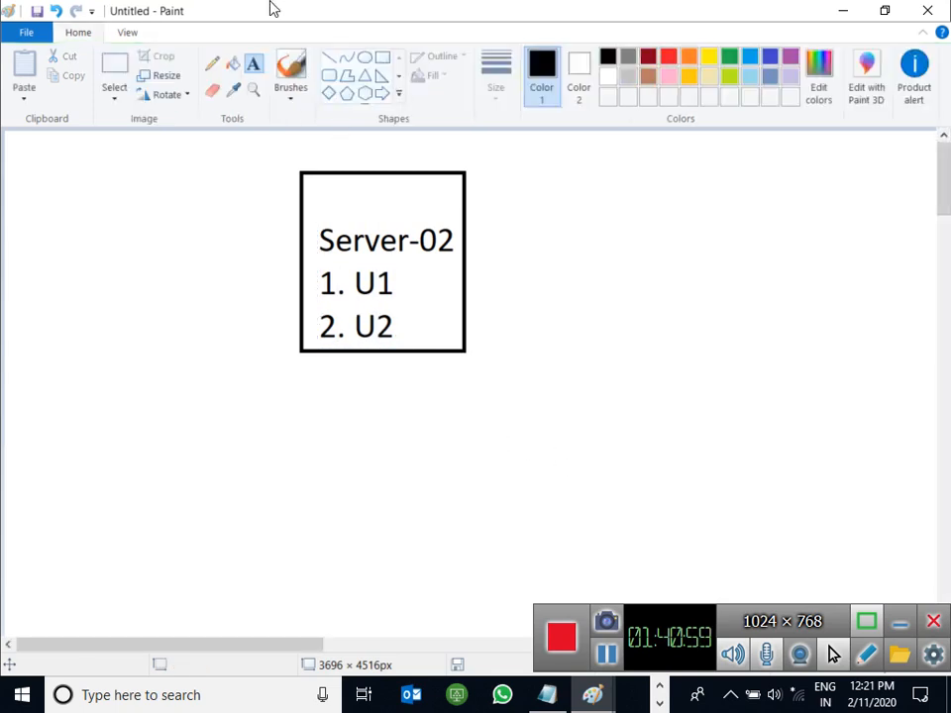
Step: Draw a line from that box to a second box labelled 'Clients'
{"action": "left_click", "coordinate": [328, 56]}
{"action": "left_click_drag", "start_coordinate": [353, 352], "coordinate": [272, 438]}
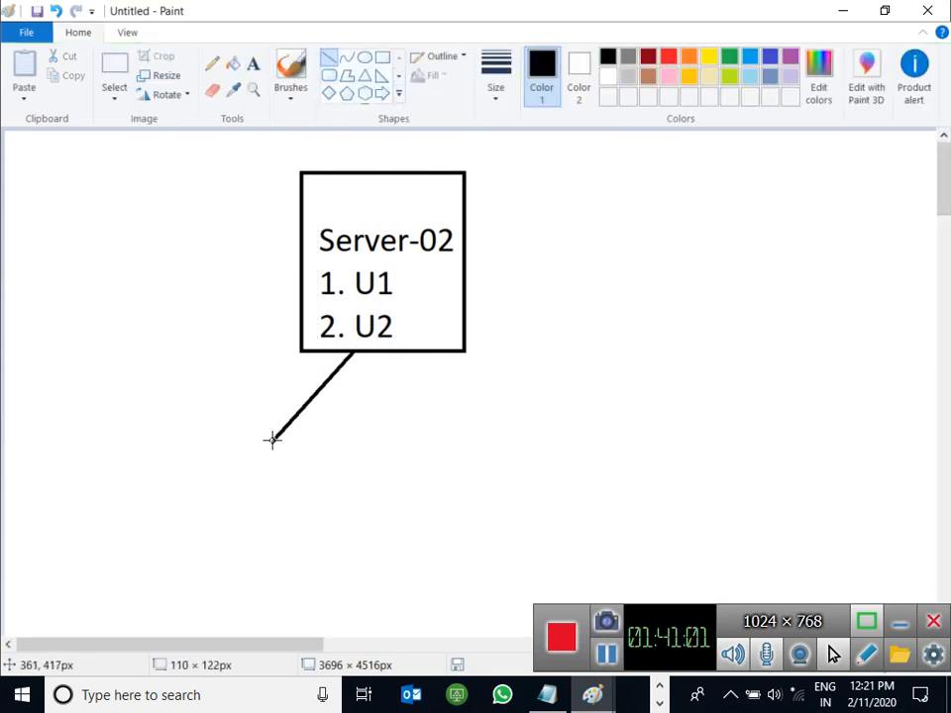
{"action": "left_click", "coordinate": [384, 62]}
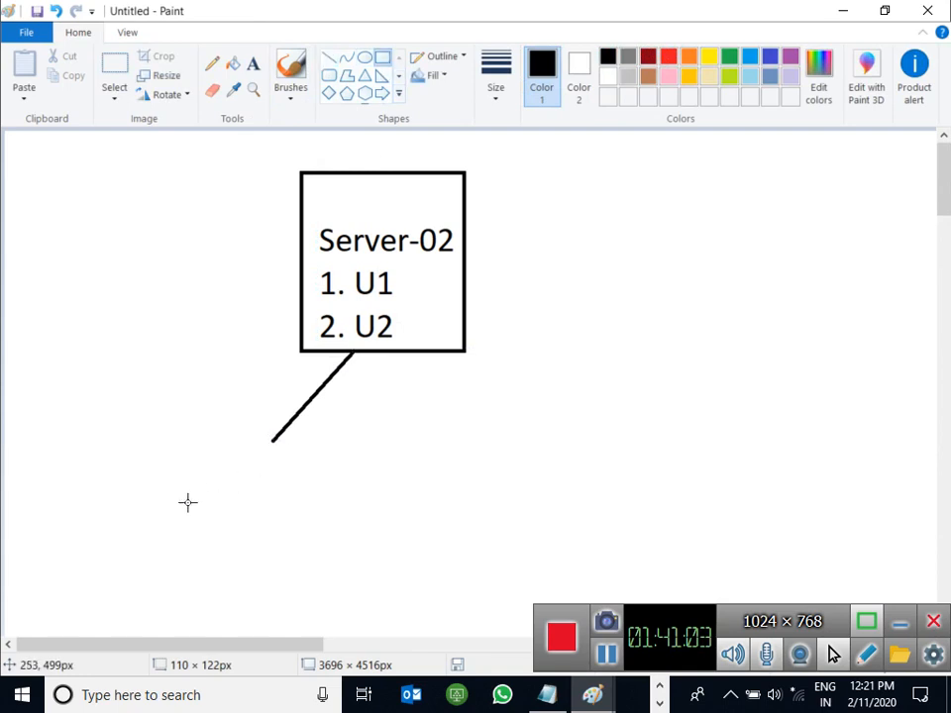
{"action": "mouse_move", "coordinate": [188, 470]}
{"action": "left_mouse_down"}
{"action": "mouse_move", "coordinate": [346, 556]}
{"action": "mouse_move", "coordinate": [364, 585]}
{"action": "left_mouse_up"}
{"action": "left_click_drag", "start_coordinate": [304, 522], "coordinate": [303, 496]}
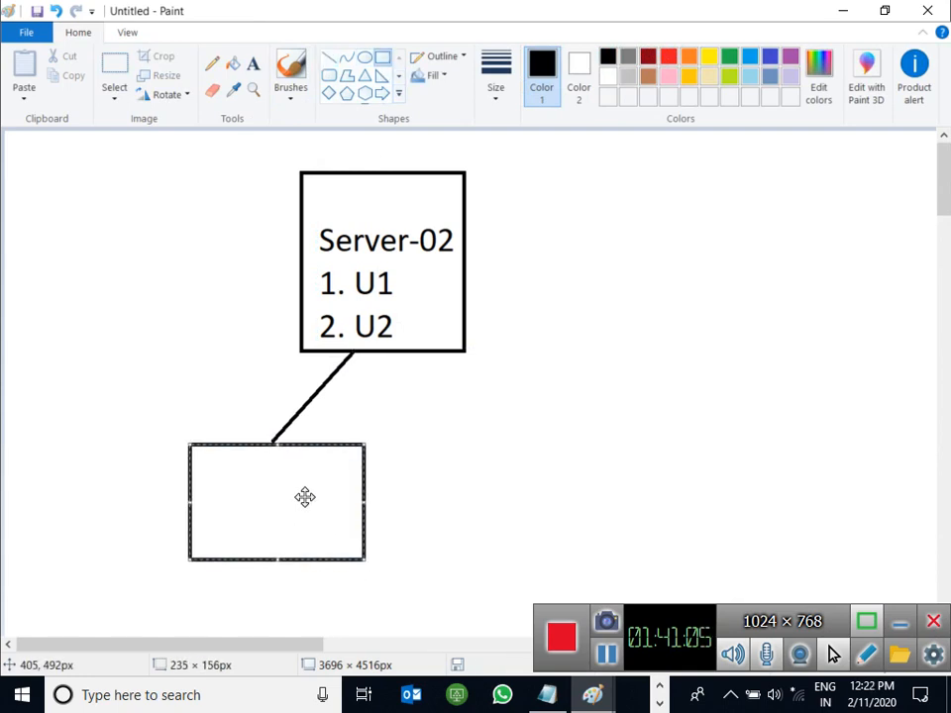
{"action": "left_click", "coordinate": [253, 63]}
{"action": "left_click", "coordinate": [226, 498]}
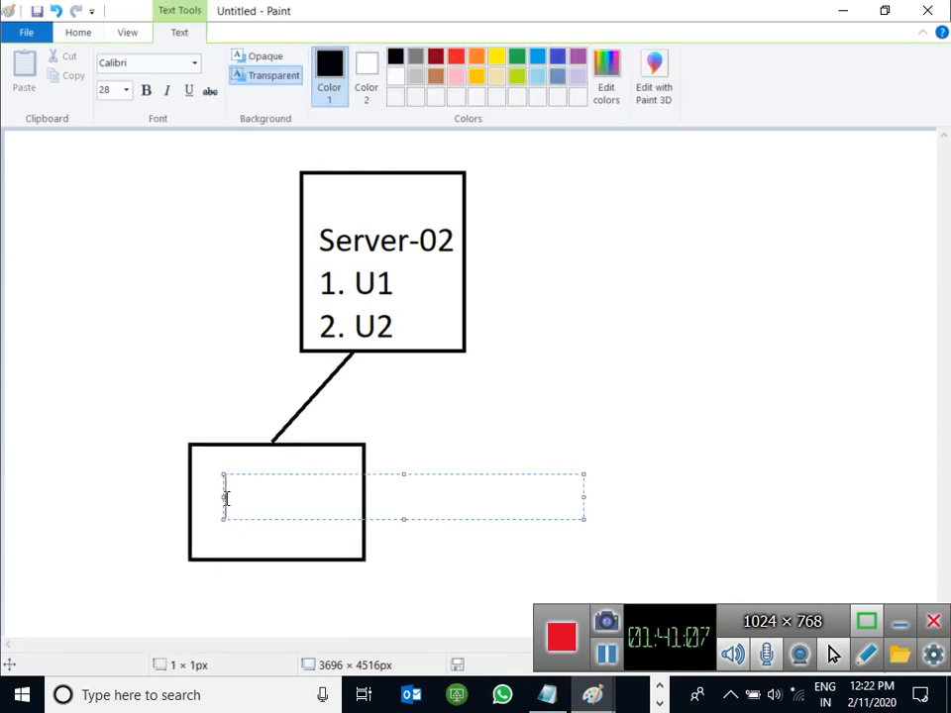
{"action": "type", "text": "Clients"}
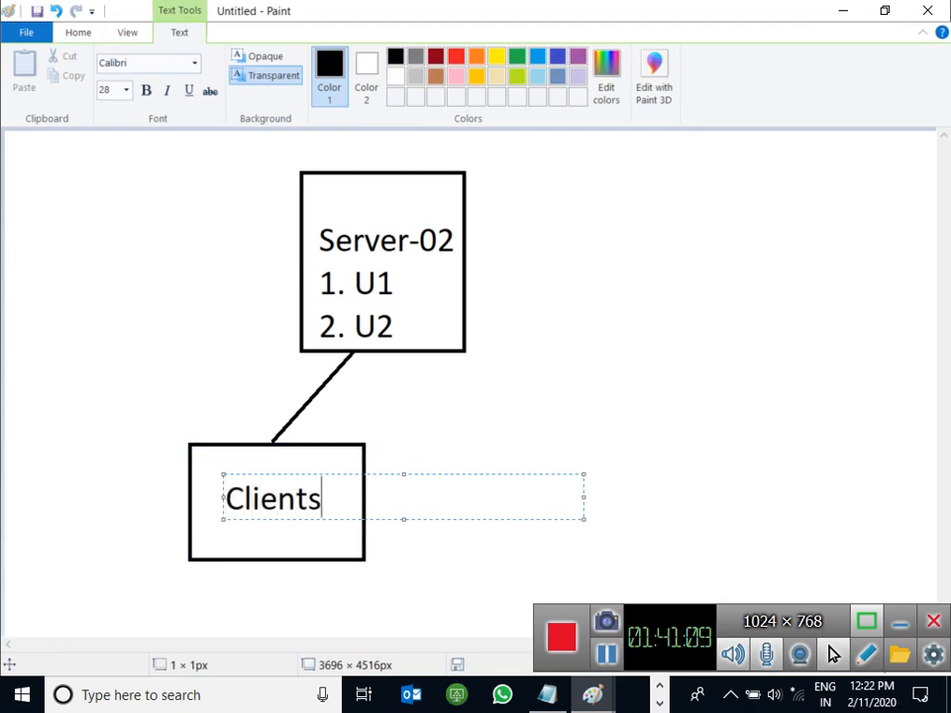
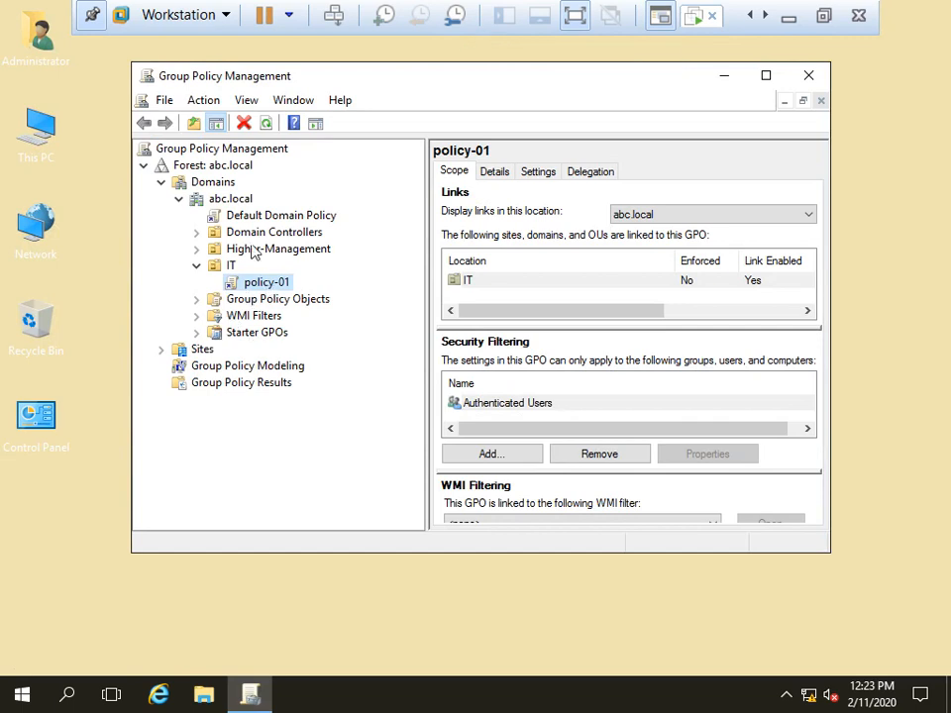
Step: Open the policy-02 GPO under Higher-Management in the Group Policy Management Editor
{"action": "left_click", "coordinate": [198, 248]}
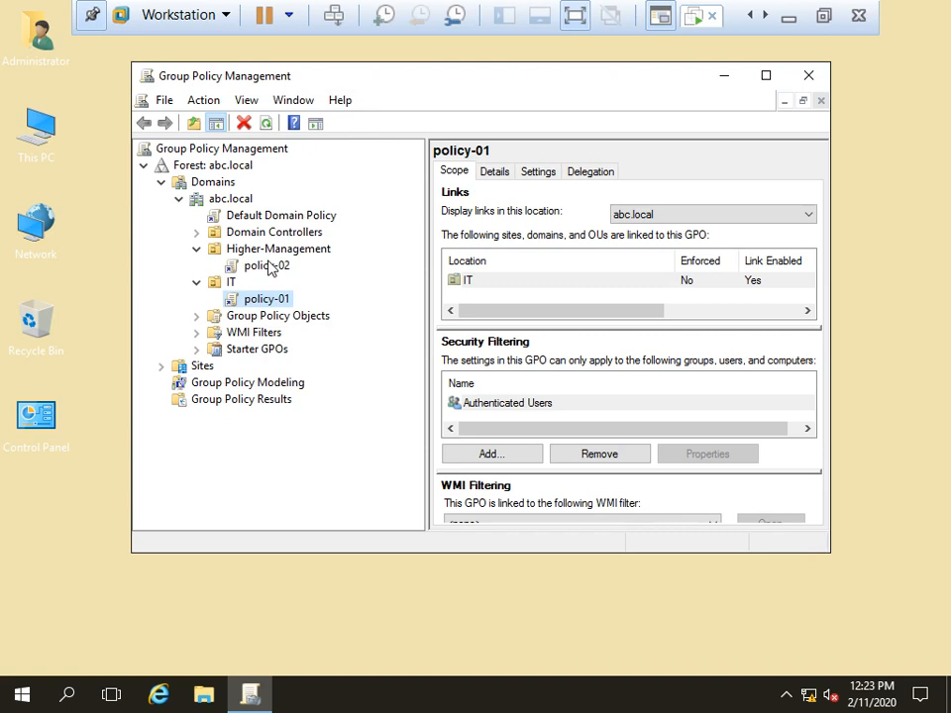
{"action": "left_click", "coordinate": [273, 267]}
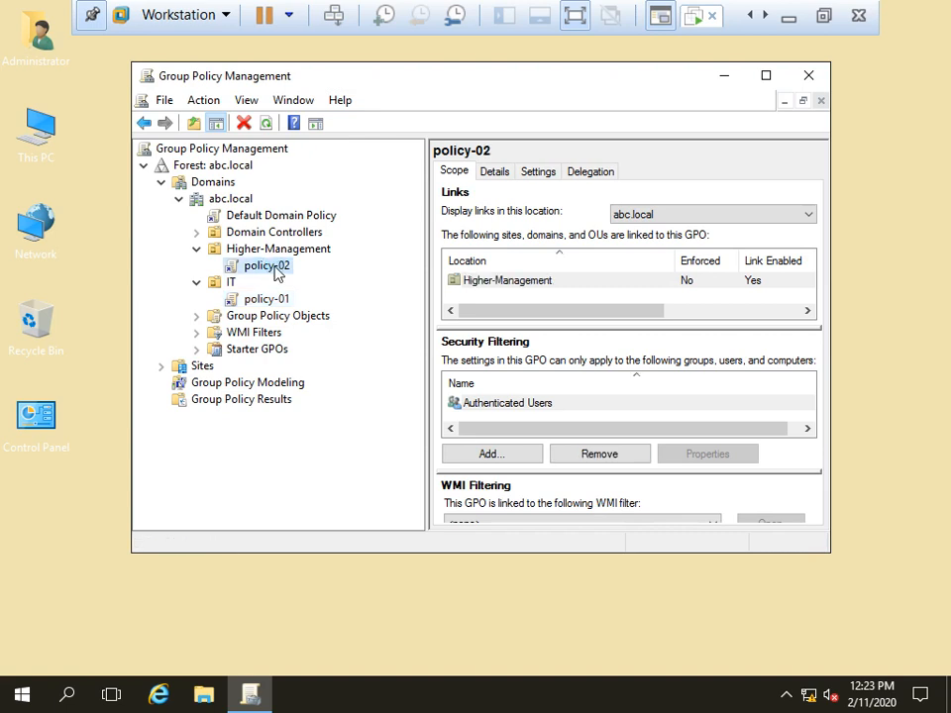
{"action": "right_click", "coordinate": [276, 271]}
{"action": "left_click", "coordinate": [333, 282]}
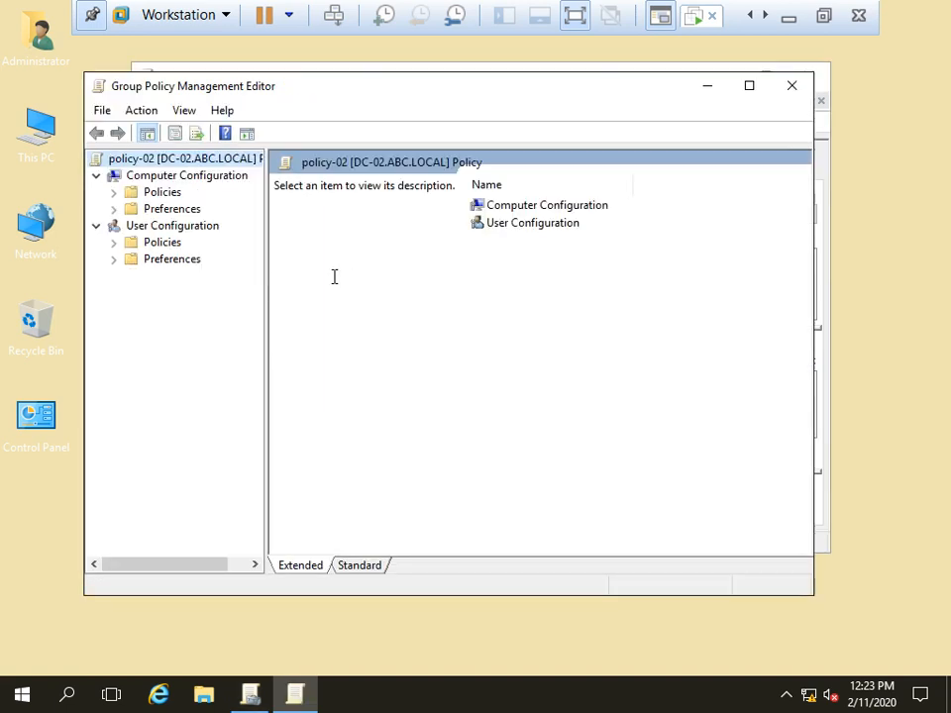
Step: Expand User Configuration > Policies > Windows Settings > Folder Redirection and select Documents
{"action": "left_click", "coordinate": [113, 243]}
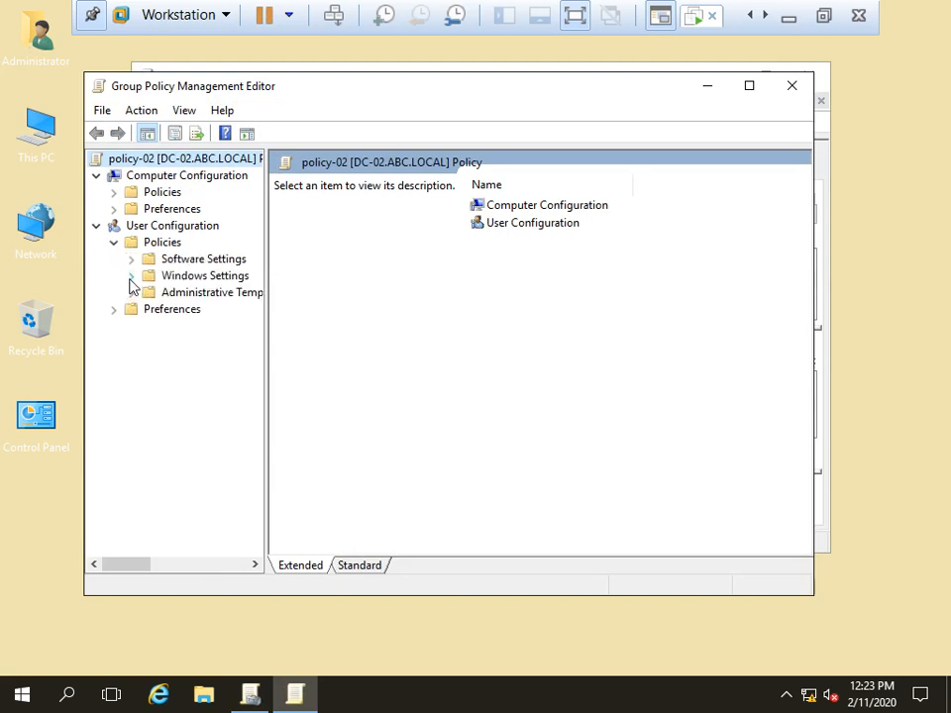
{"action": "left_click", "coordinate": [131, 275]}
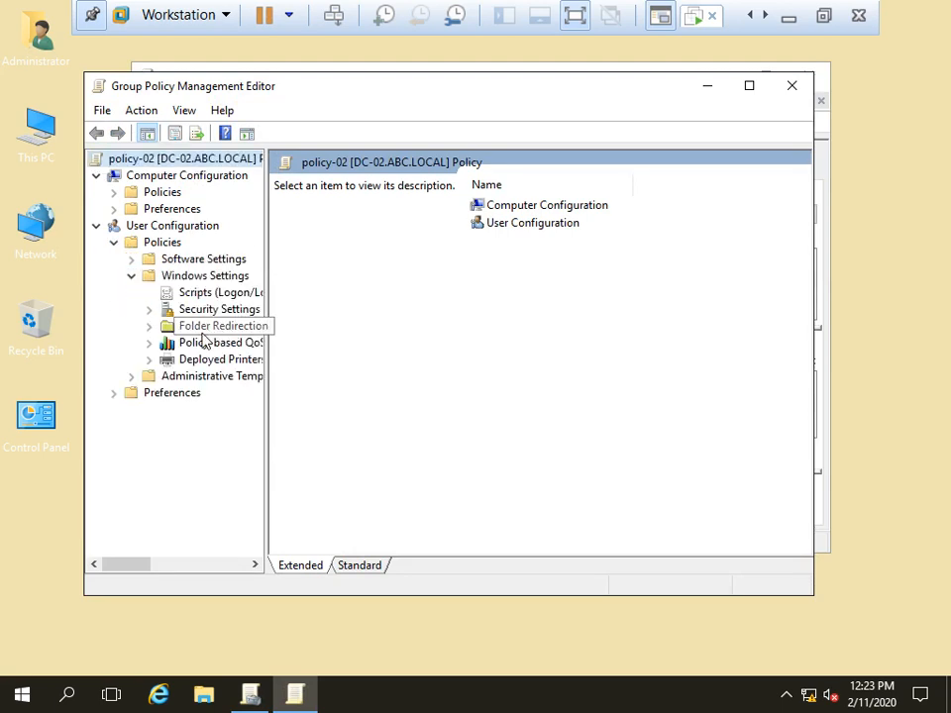
{"action": "left_click", "coordinate": [210, 333]}
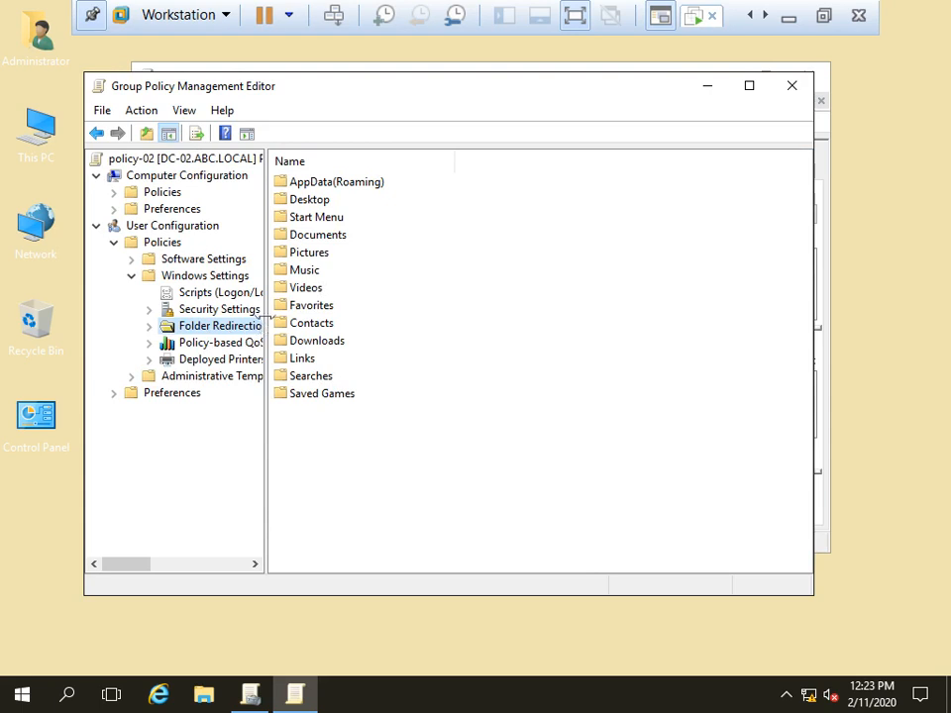
{"action": "left_click_drag", "start_coordinate": [266, 314], "coordinate": [358, 315]}
{"action": "left_click", "coordinate": [150, 328]}
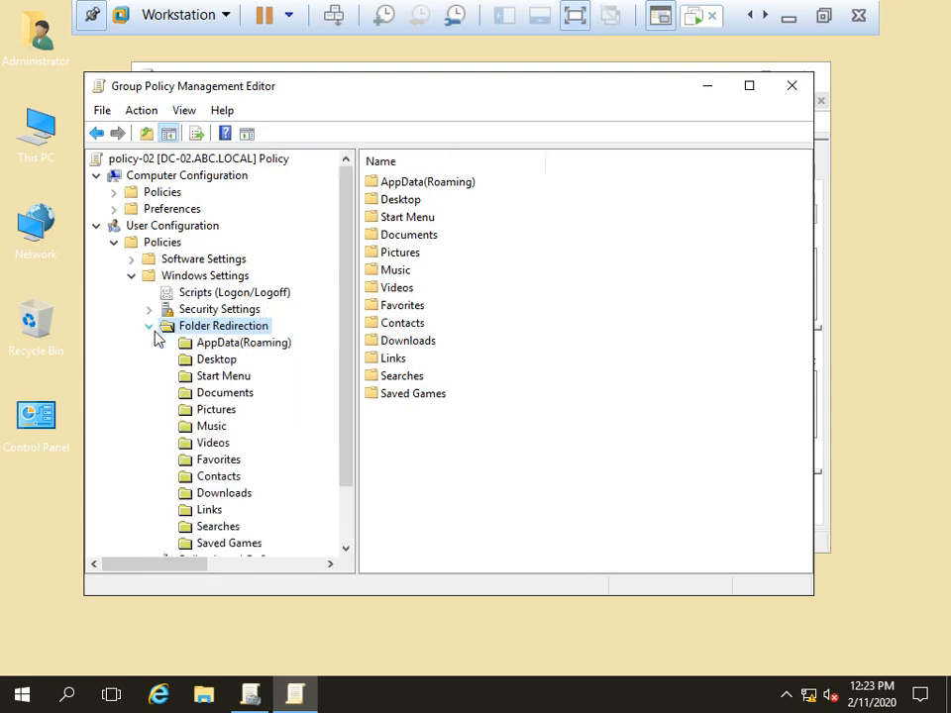
{"action": "scroll", "coordinate": [352, 361], "scroll_direction": "down", "scroll_amount": 2}
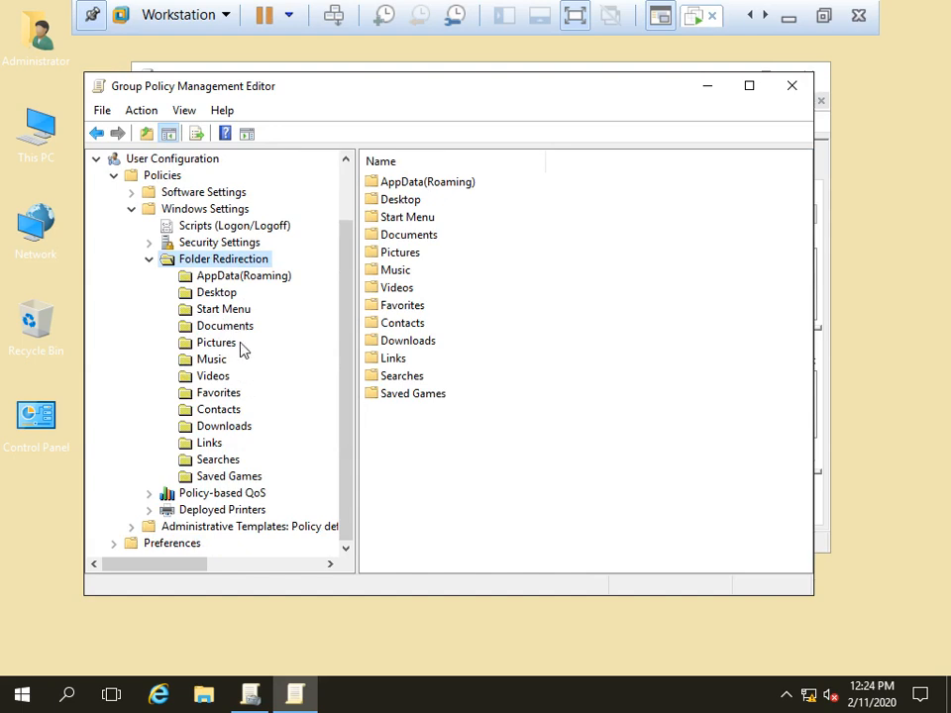
{"action": "left_click", "coordinate": [225, 327]}
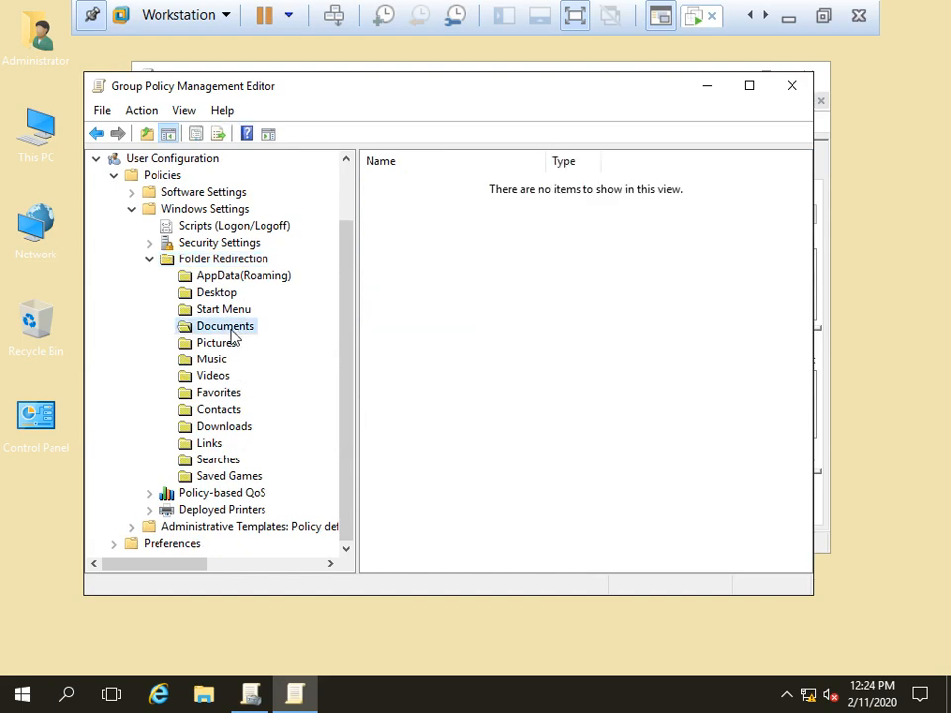
Step: In Documents properties, choose Basic – redirect everyone's folder to the same location
{"action": "right_click", "coordinate": [231, 337]}
{"action": "left_click", "coordinate": [297, 396]}
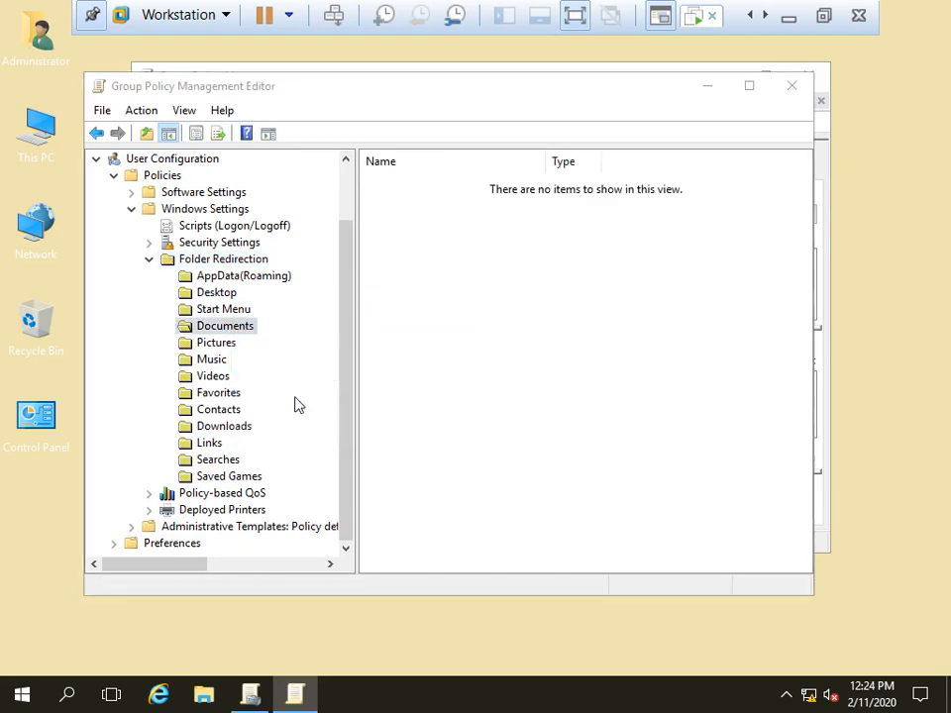
{"action": "left_click", "coordinate": [465, 240]}
{"action": "left_click", "coordinate": [417, 253]}
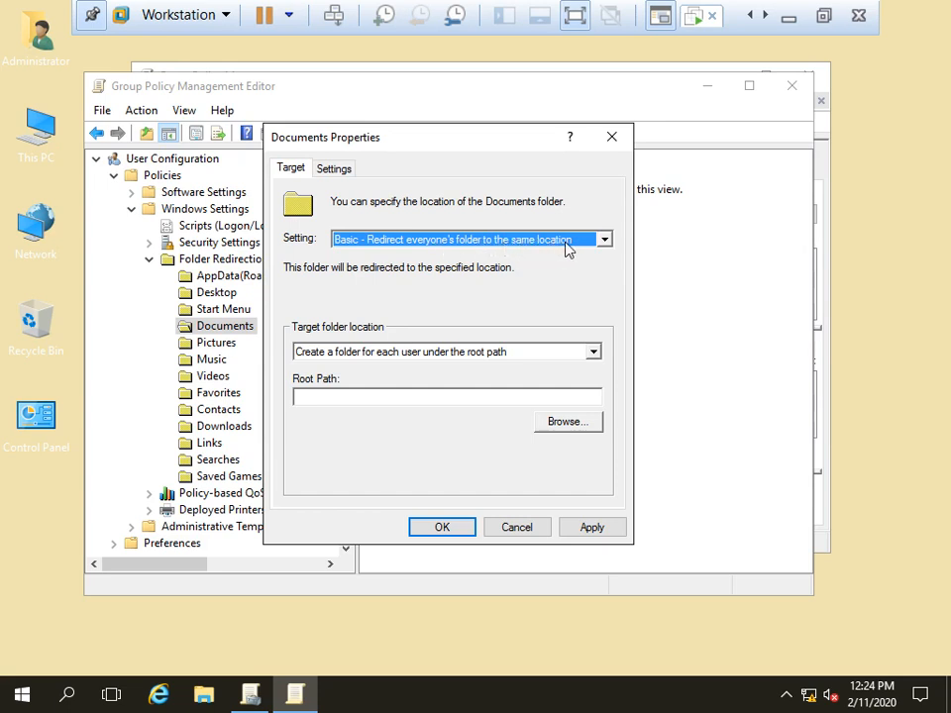
Step: Enter \\192.168.1.200\UsersData as the root path and verify the share opens via Run
{"action": "left_click", "coordinate": [374, 394]}
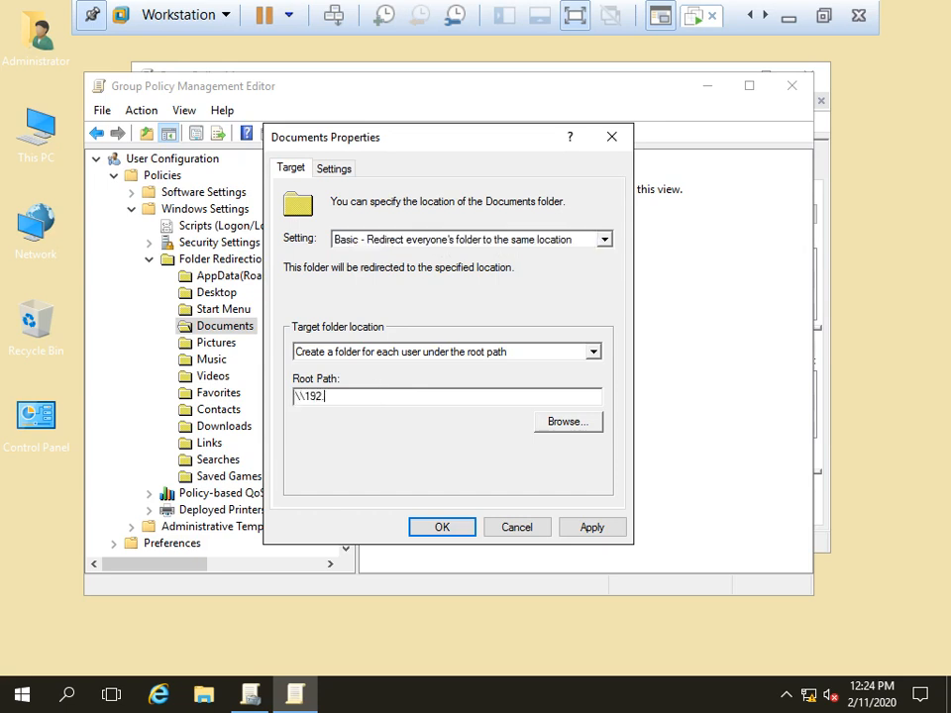
{"action": "type", "text": "\\\\192.168.1.200\\UsersData"}
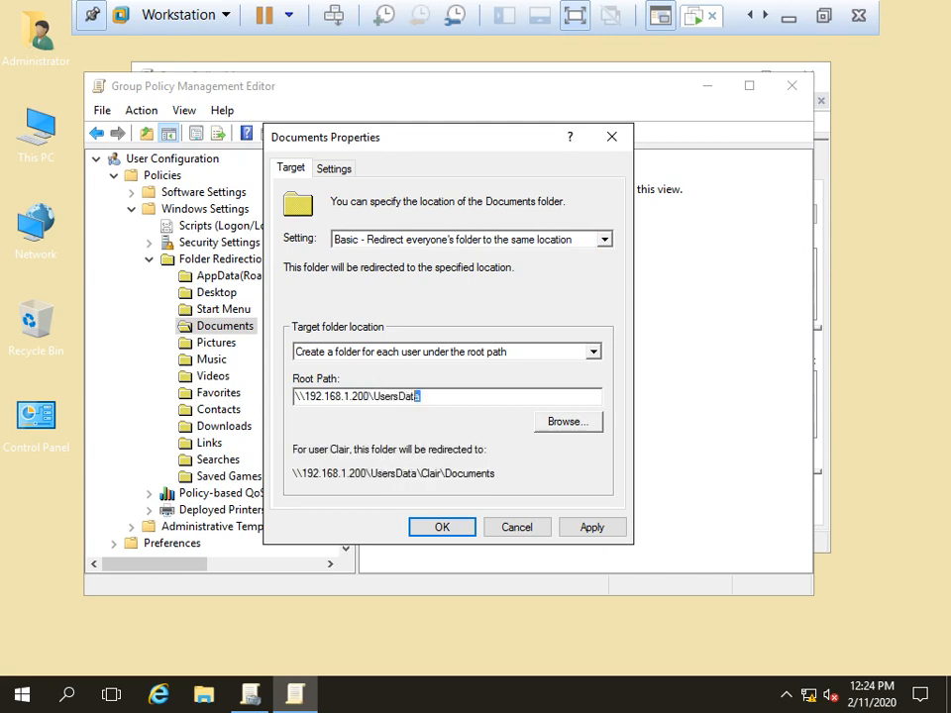
{"action": "left_click_drag", "start_coordinate": [421, 396], "coordinate": [294, 396]}
{"action": "key", "text": "ctrl+c"}
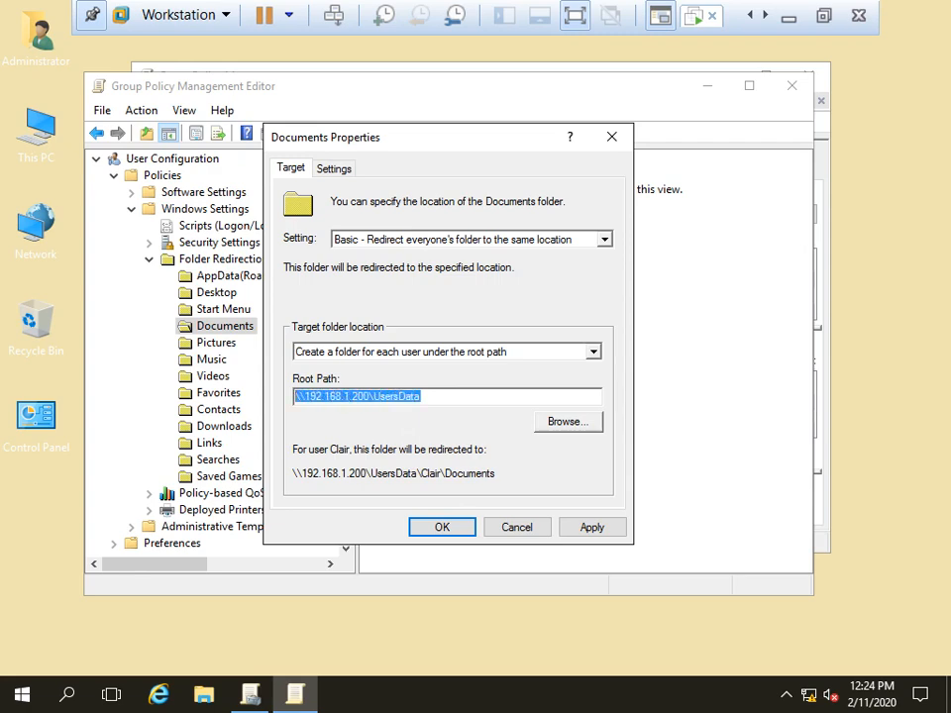
{"action": "key", "text": "super+r"}
{"action": "key", "text": "ctrl+v"}
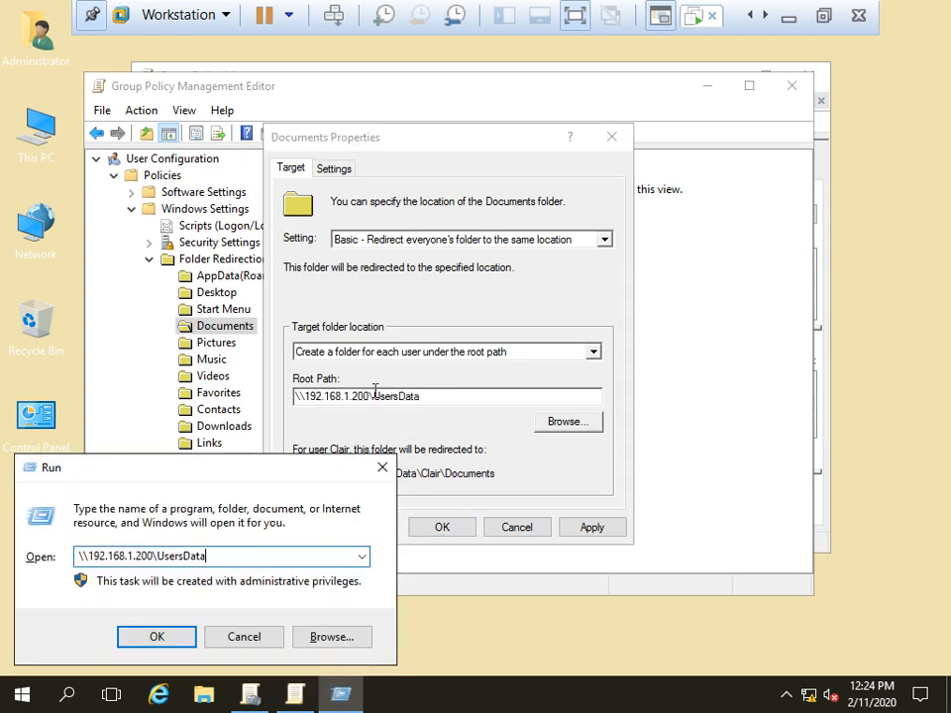
{"action": "key", "text": "Return"}
{"action": "left_click", "coordinate": [946, 10]}
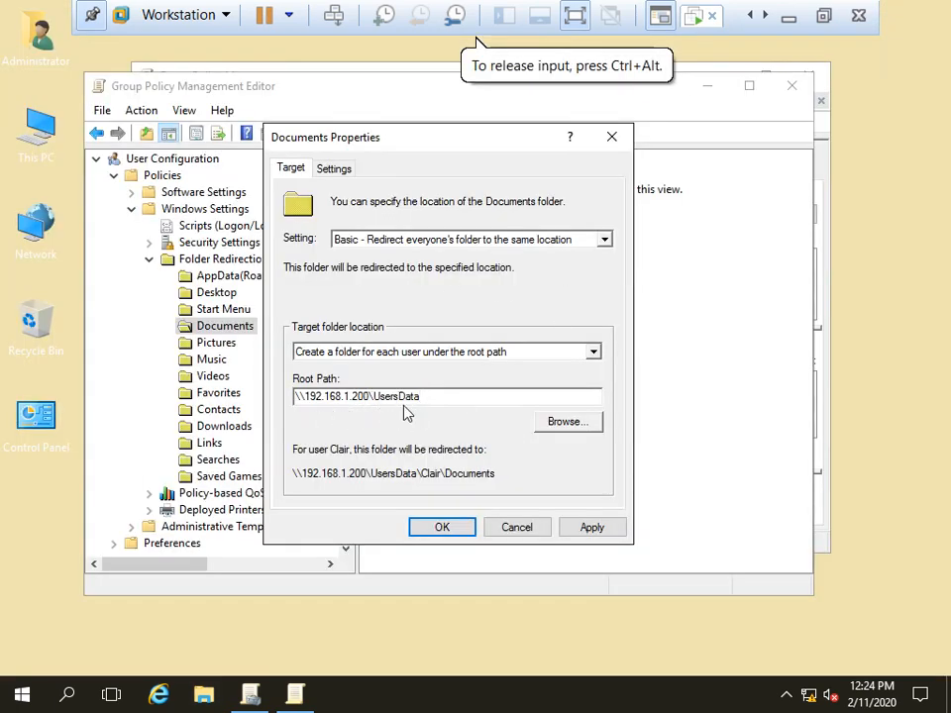
Step: Apply the Documents redirection, accept the warning, and close the policy editors
{"action": "left_click", "coordinate": [598, 527]}
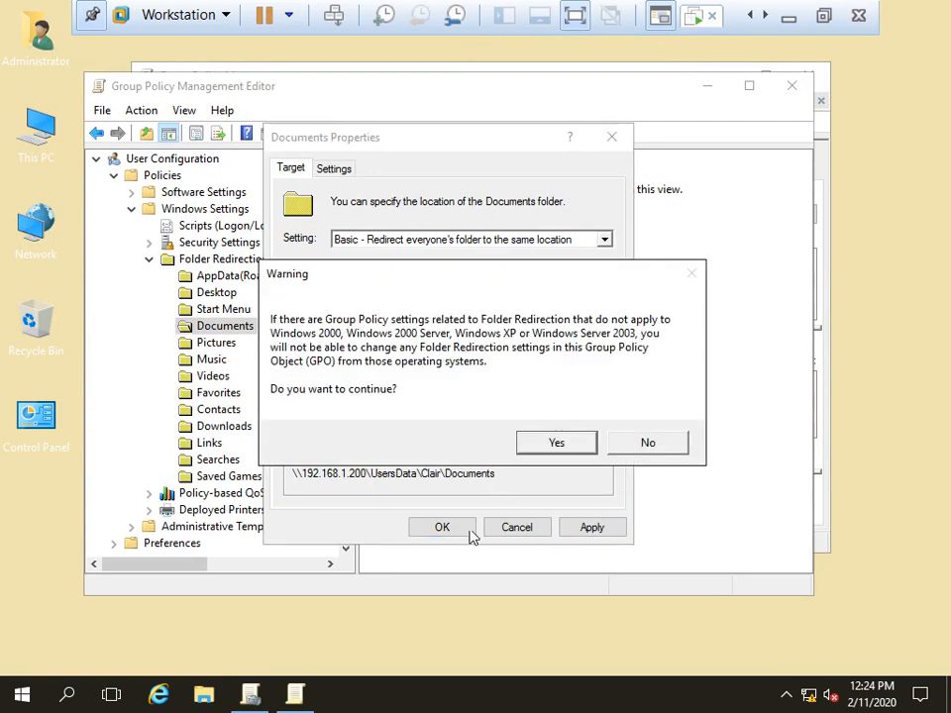
{"action": "left_click", "coordinate": [557, 442]}
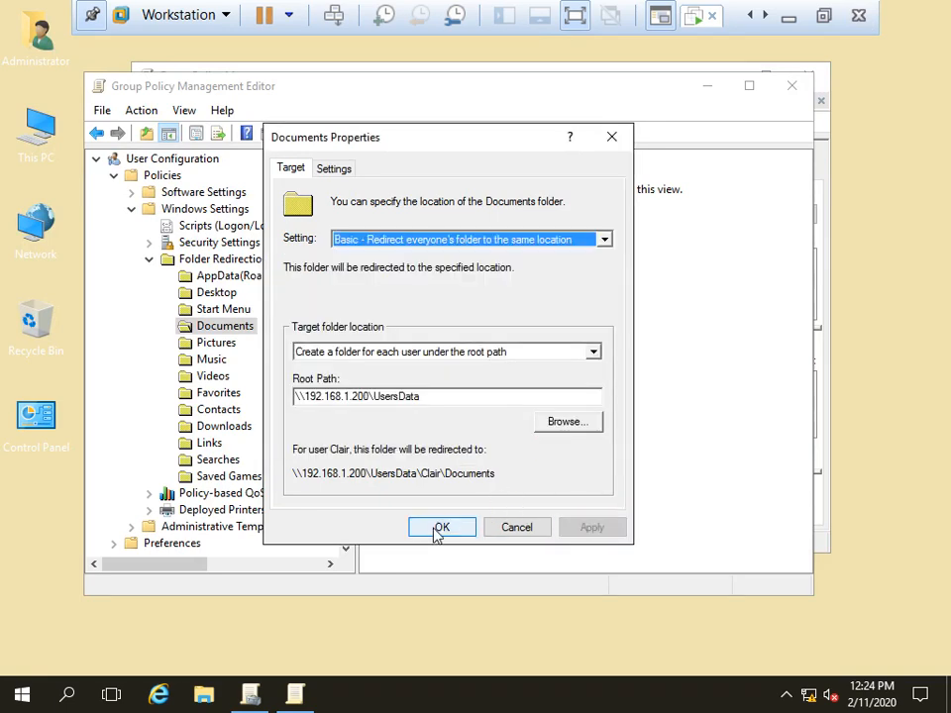
{"action": "left_click", "coordinate": [436, 529]}
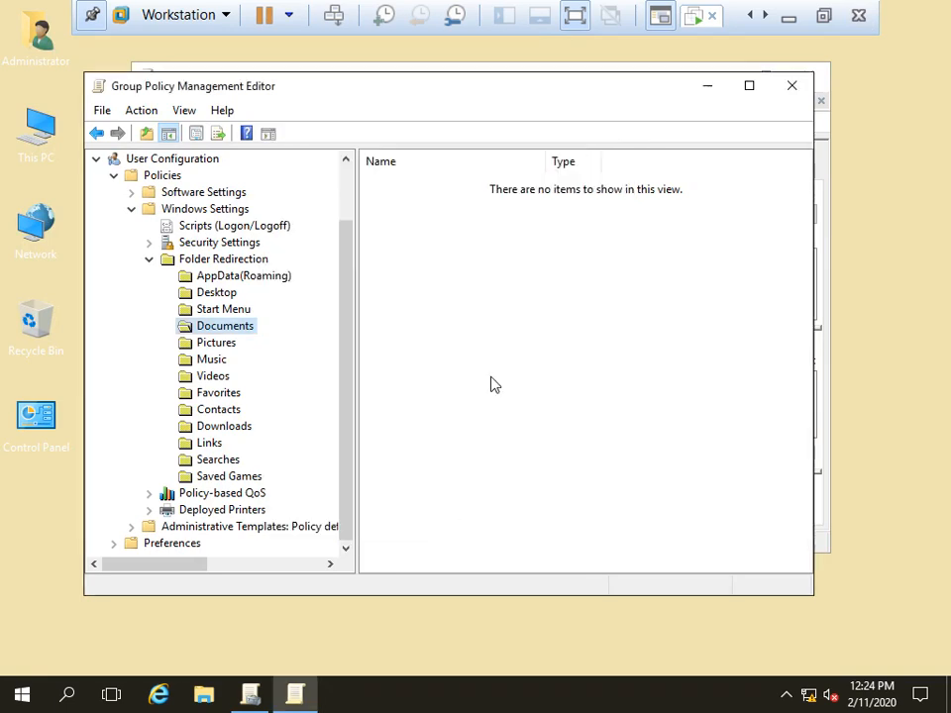
{"action": "left_click", "coordinate": [798, 84]}
{"action": "left_click", "coordinate": [824, 77]}
Step: Run gpupdate /force on the server and close the console once it completes
{"action": "key", "text": "super+r"}
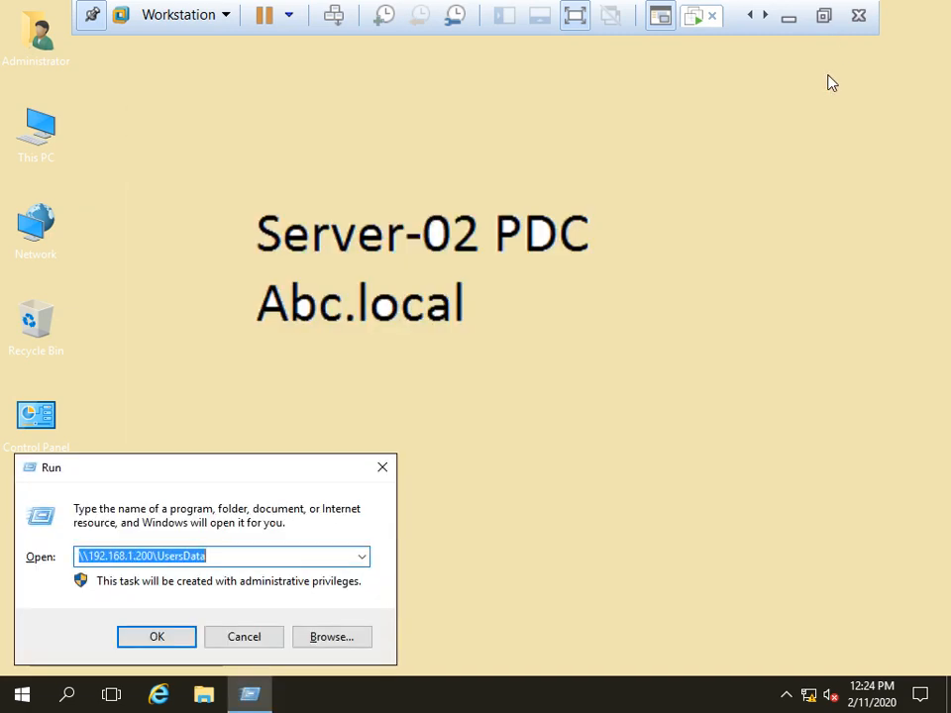
{"action": "type", "text": "gpupdate /force"}
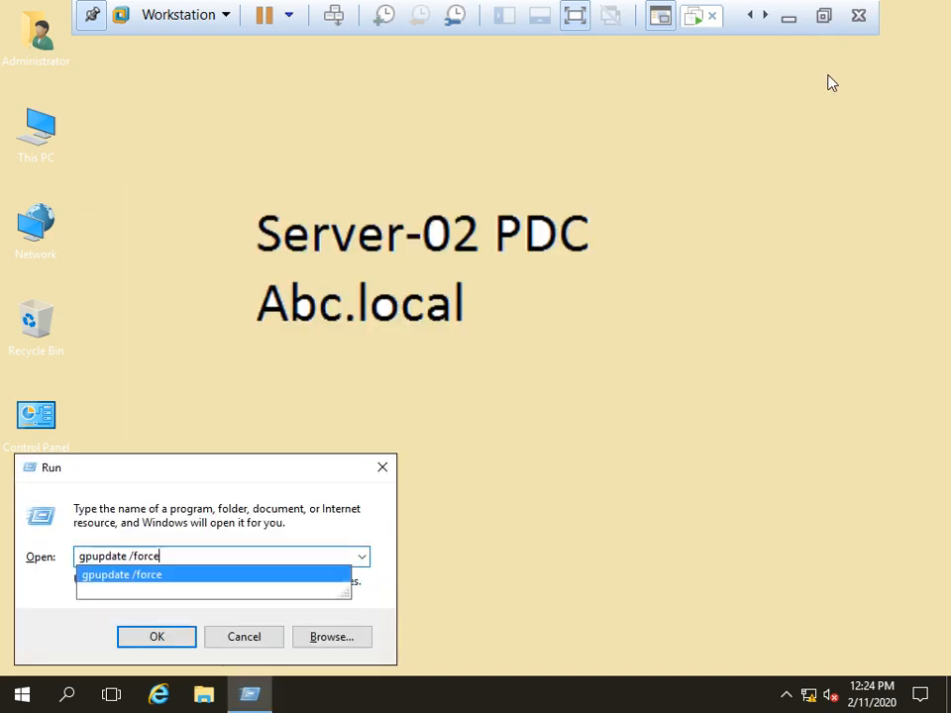
{"action": "key", "text": "Down"}
{"action": "key", "text": "Return"}
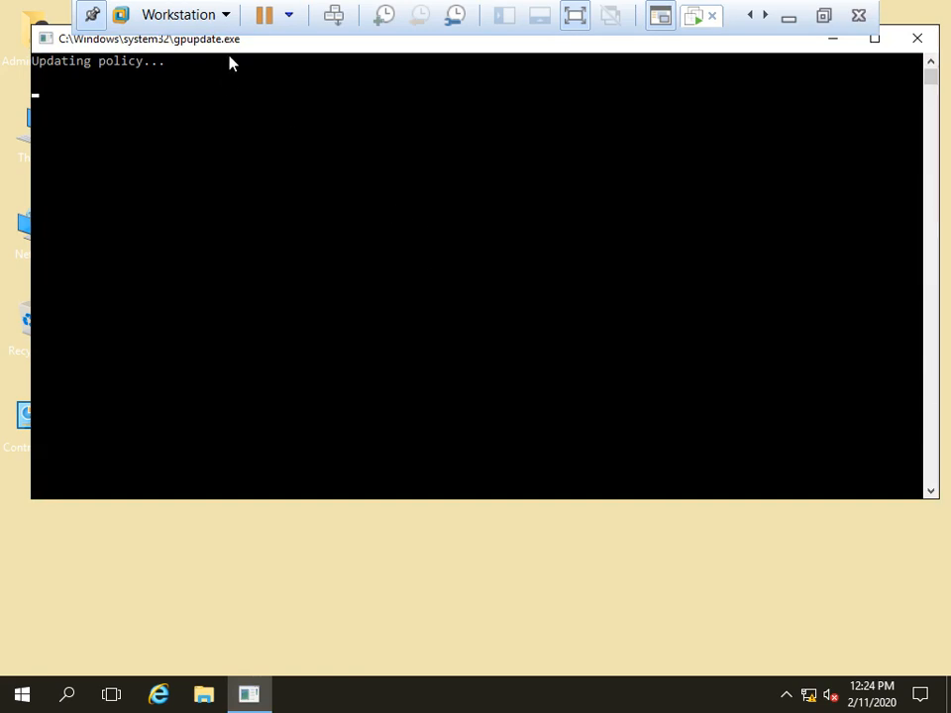
{"action": "left_click_drag", "start_coordinate": [234, 46], "coordinate": [238, 58]}
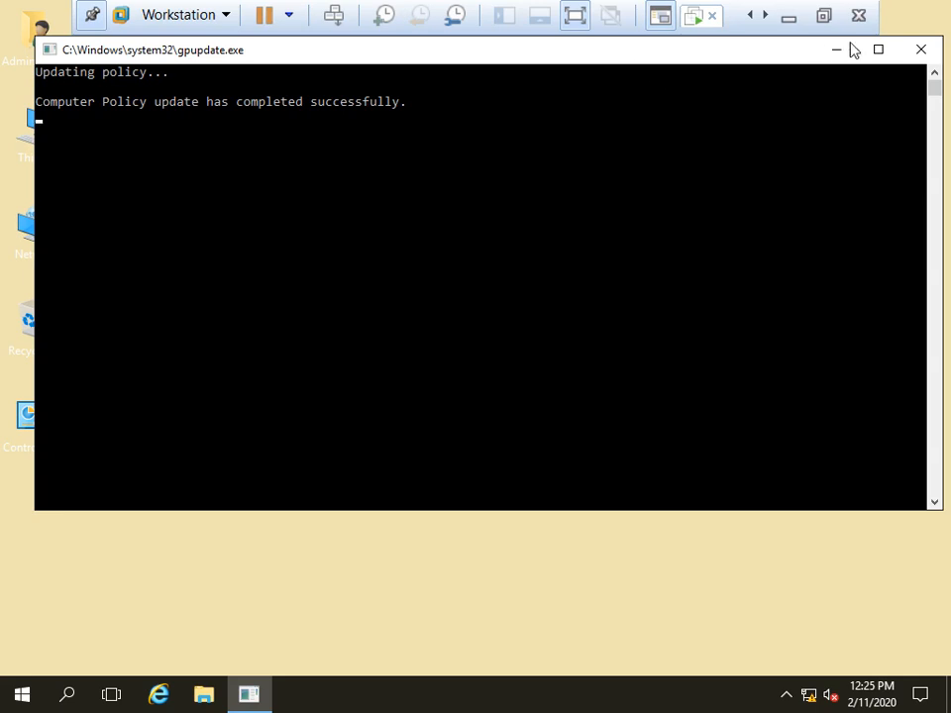
{"action": "left_click", "coordinate": [917, 48]}
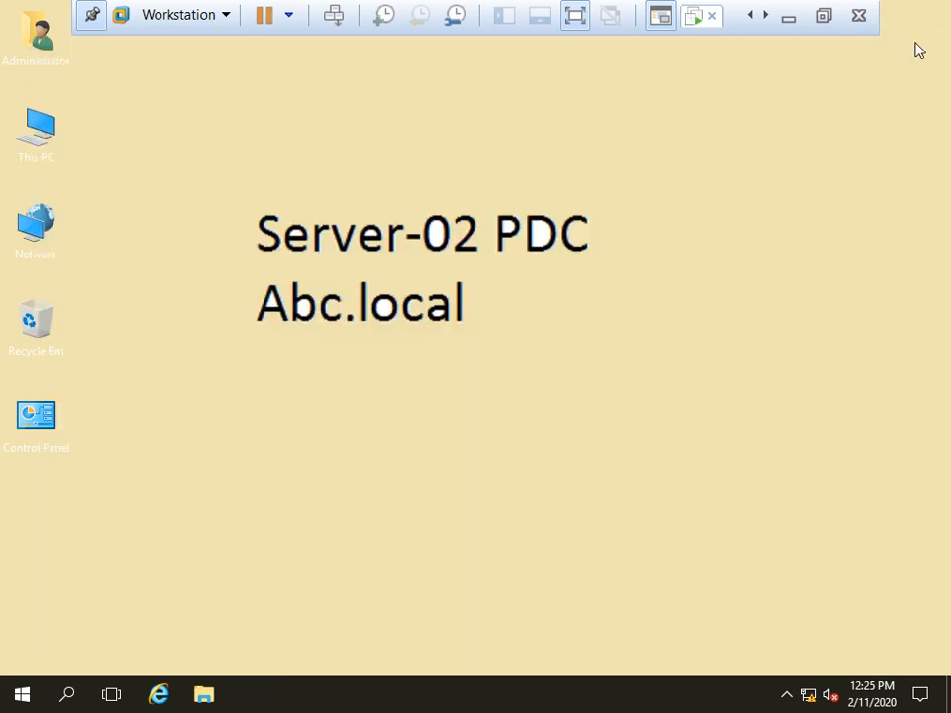
Step: Switch to the Windows 10 client and sign the current user out
{"action": "left_click", "coordinate": [698, 17]}
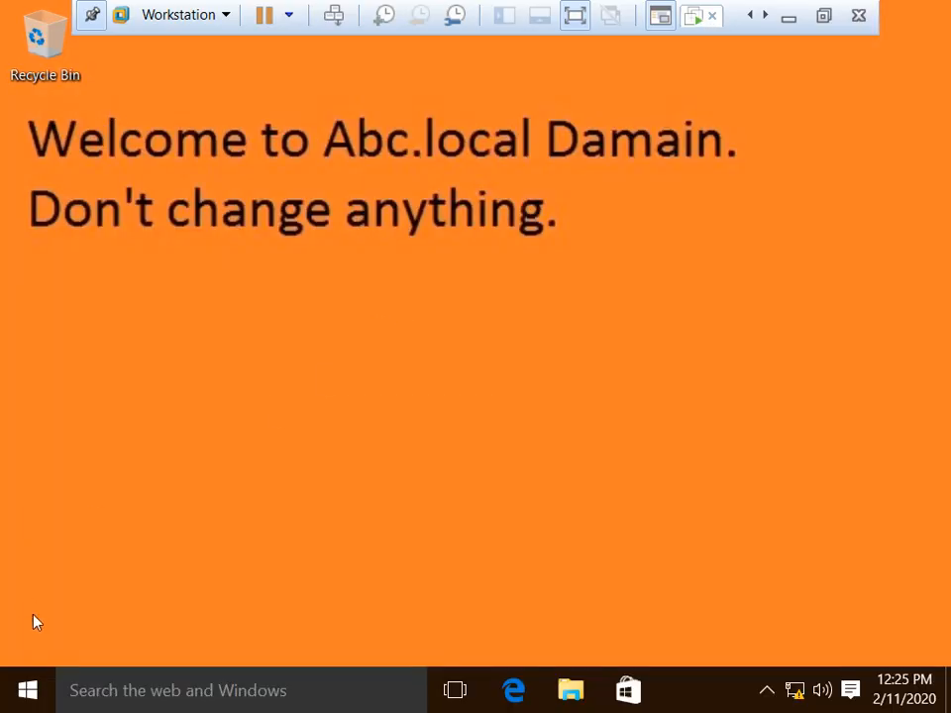
{"action": "left_click", "coordinate": [28, 690]}
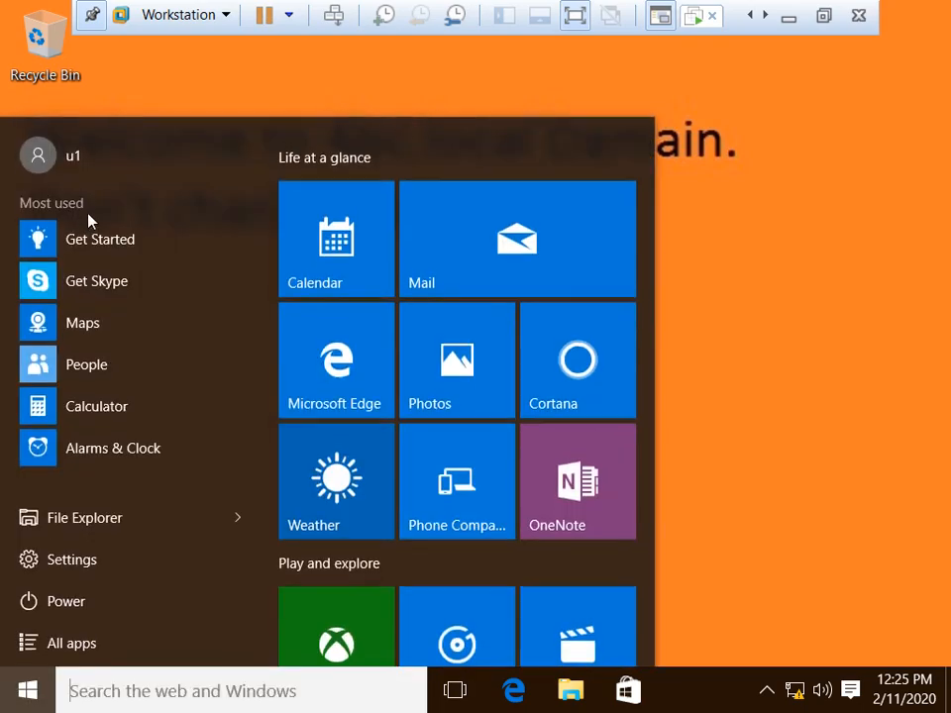
{"action": "left_click", "coordinate": [72, 158]}
{"action": "left_click", "coordinate": [75, 264]}
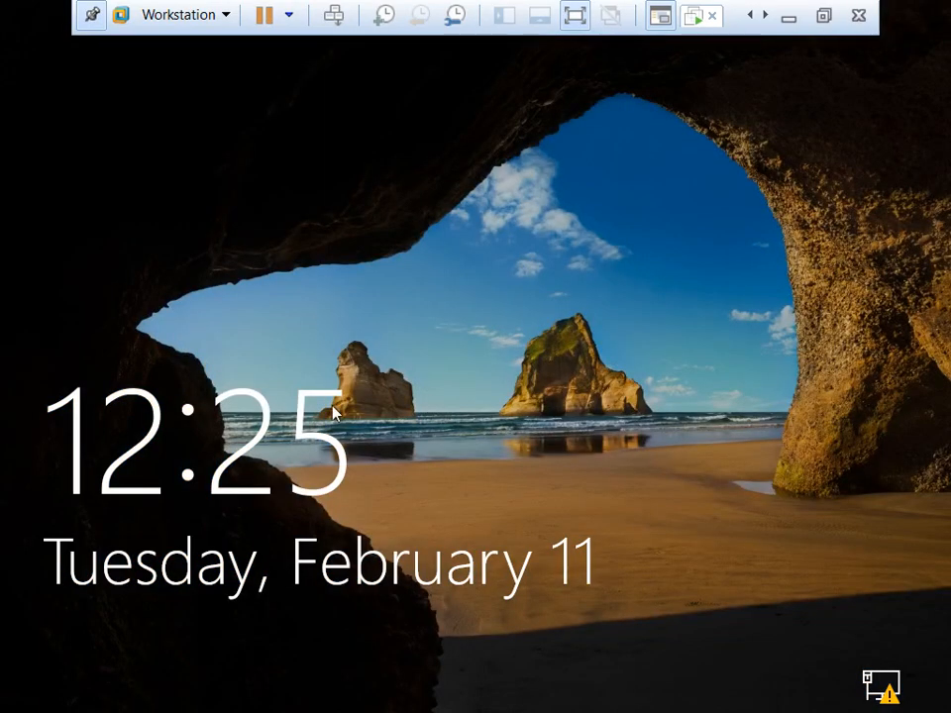
Step: Sign in on the client as other user u3 with u3's password
{"action": "left_click", "coordinate": [334, 414]}
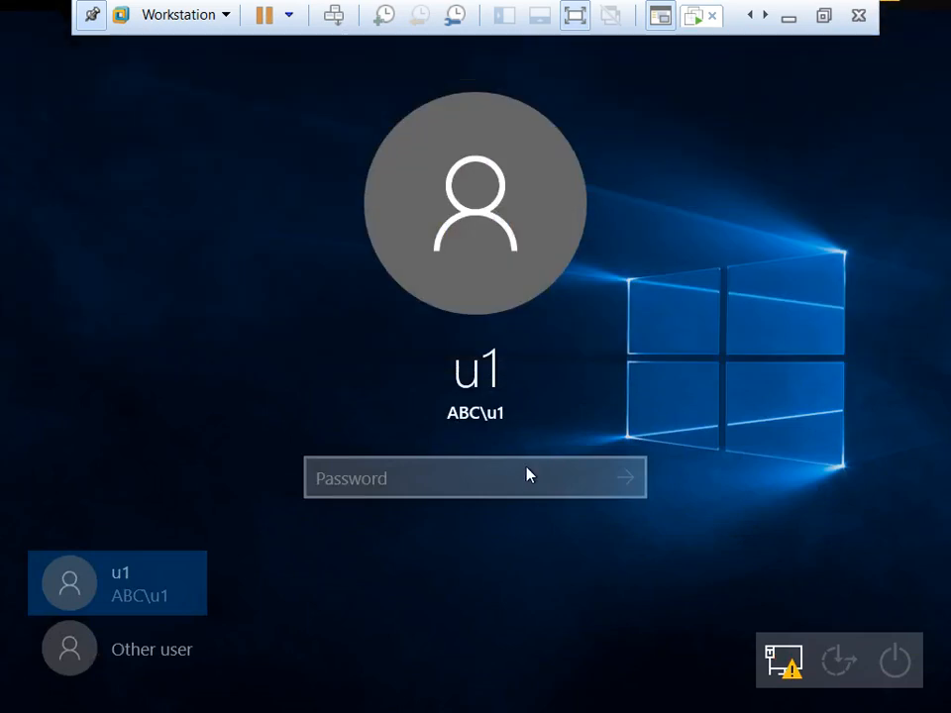
{"action": "left_click", "coordinate": [169, 650]}
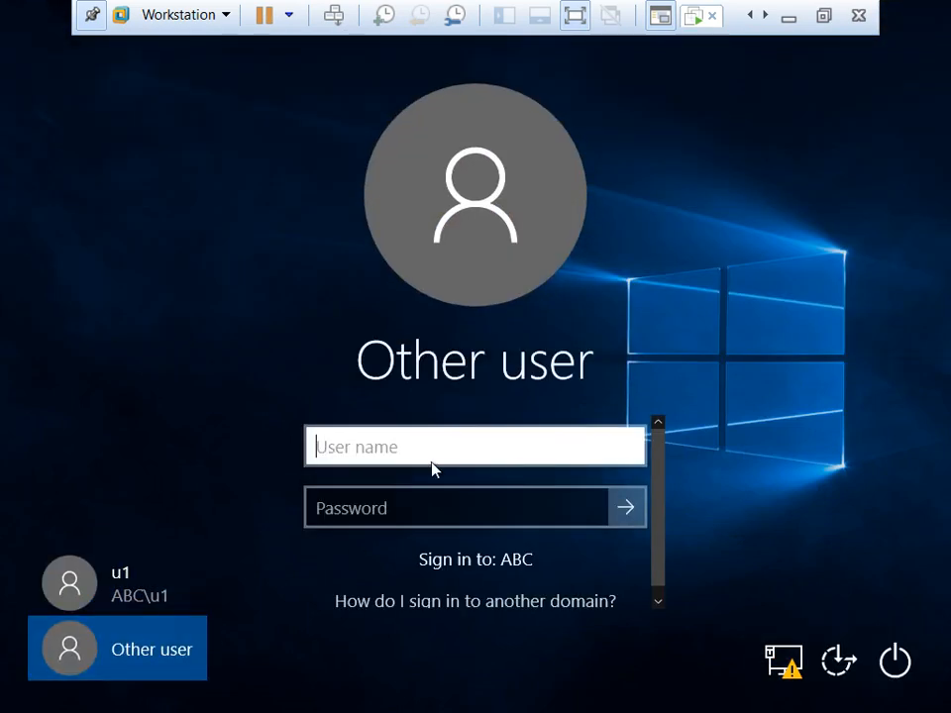
{"action": "type", "text": "u3"}
{"action": "key", "text": "Tab"}
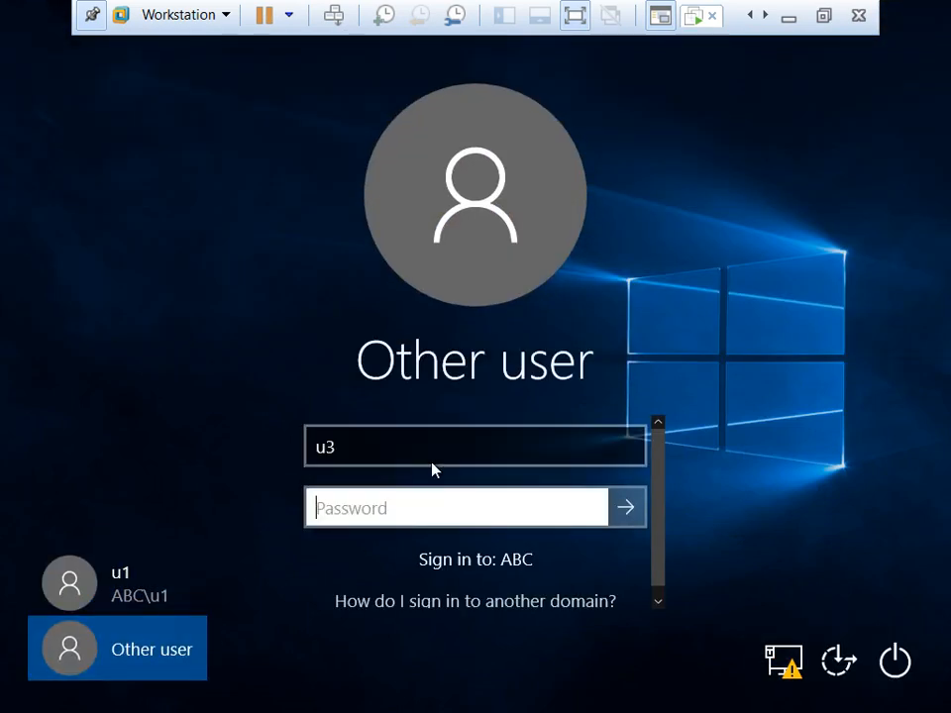
{"action": "type", "text": "1234567"}
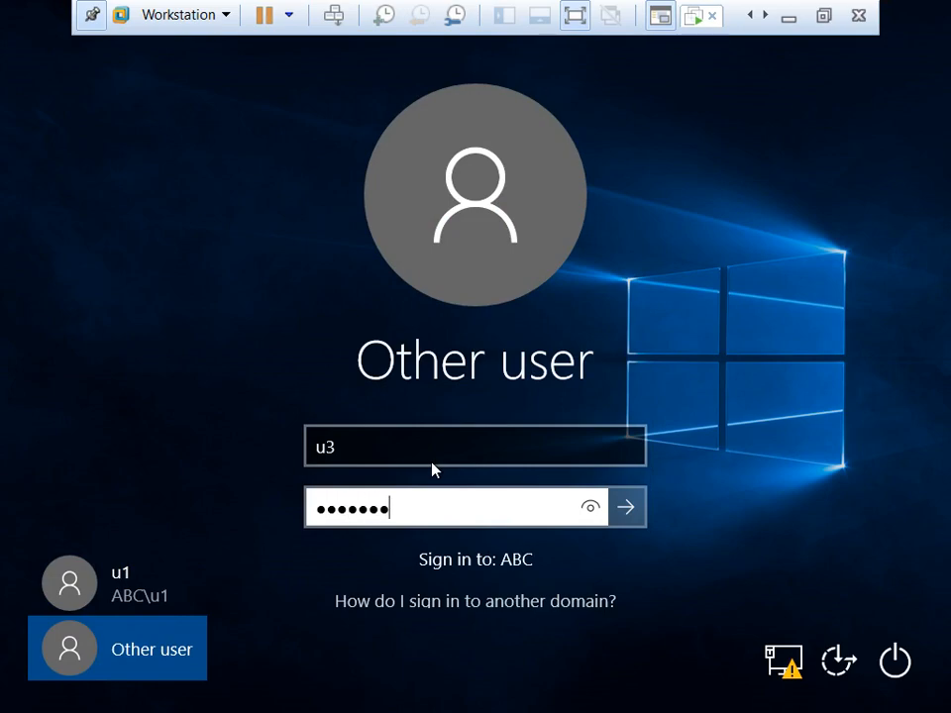
{"action": "key", "text": "Return"}
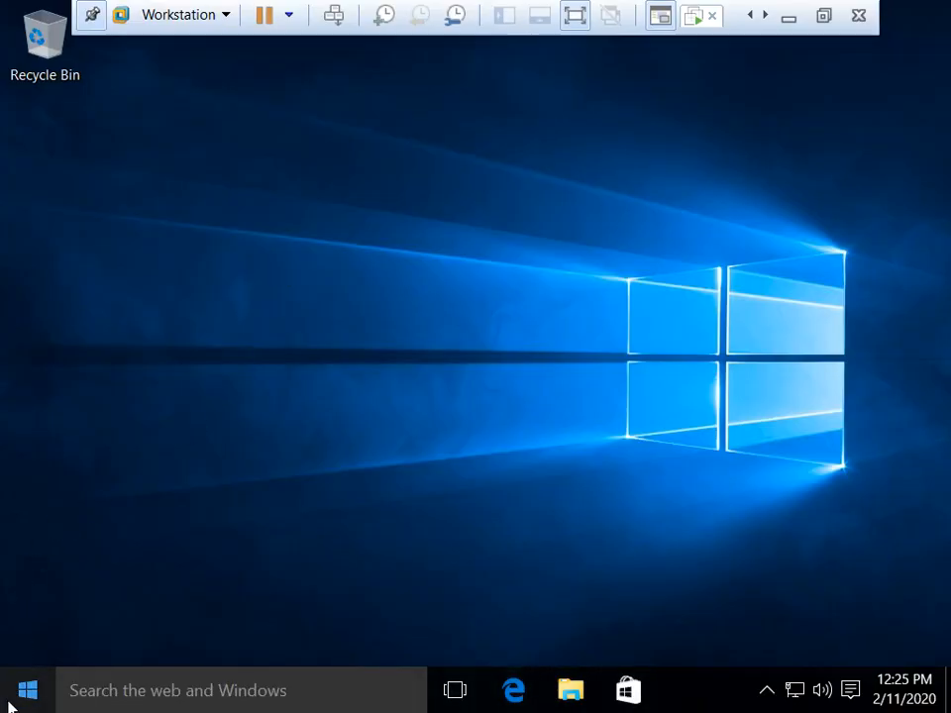
Step: Open Documents in File Explorer and create a new folder there
{"action": "left_click", "coordinate": [571, 693]}
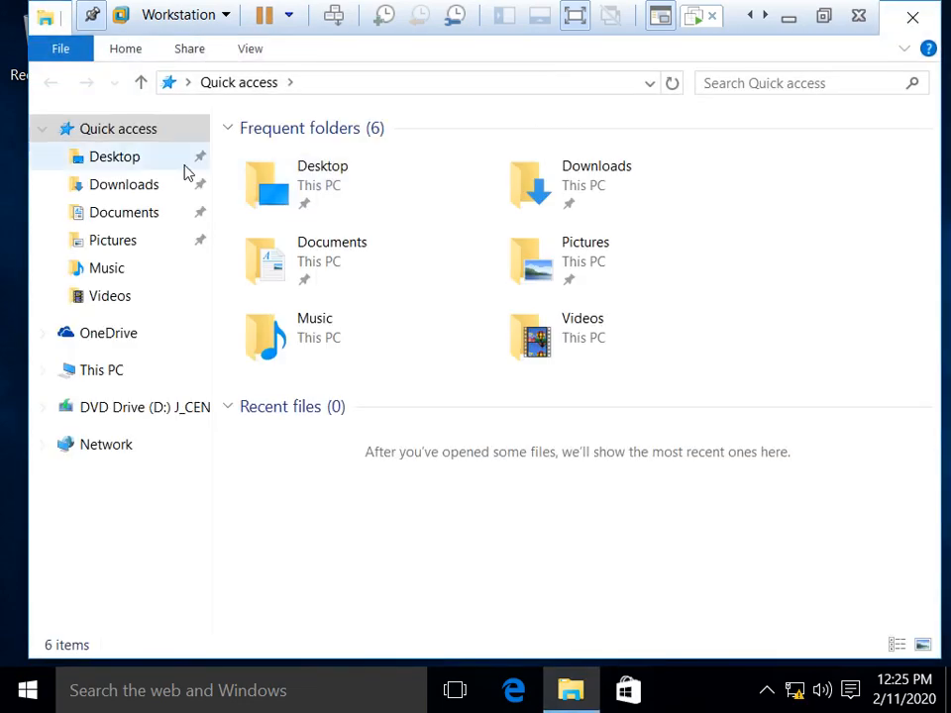
{"action": "left_click", "coordinate": [123, 215]}
{"action": "right_click", "coordinate": [332, 265]}
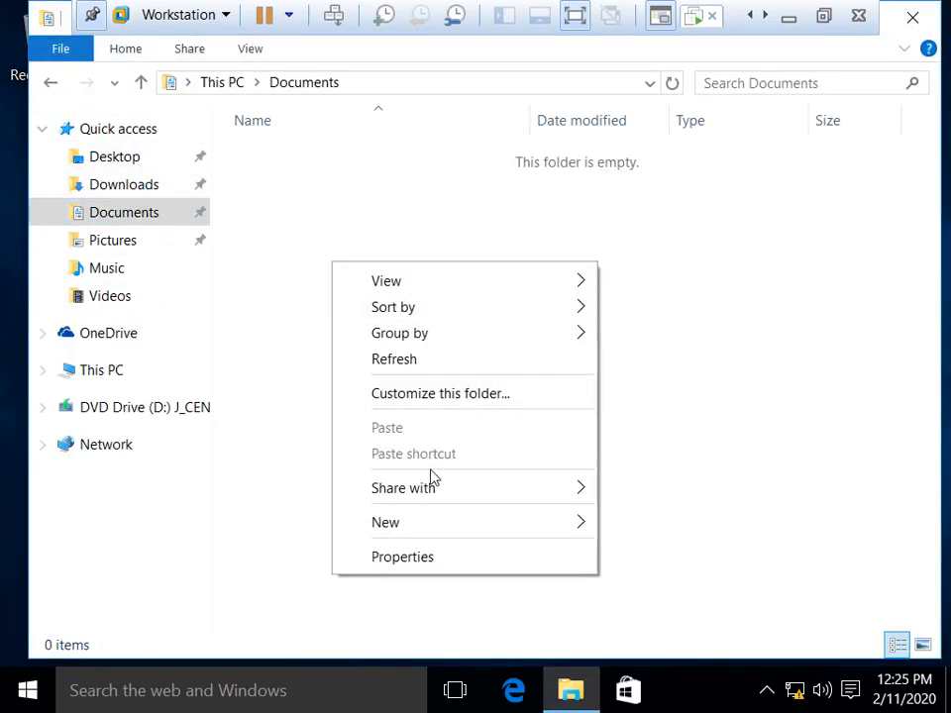
{"action": "mouse_move", "coordinate": [511, 524]}
{"action": "left_click", "coordinate": [362, 250]}
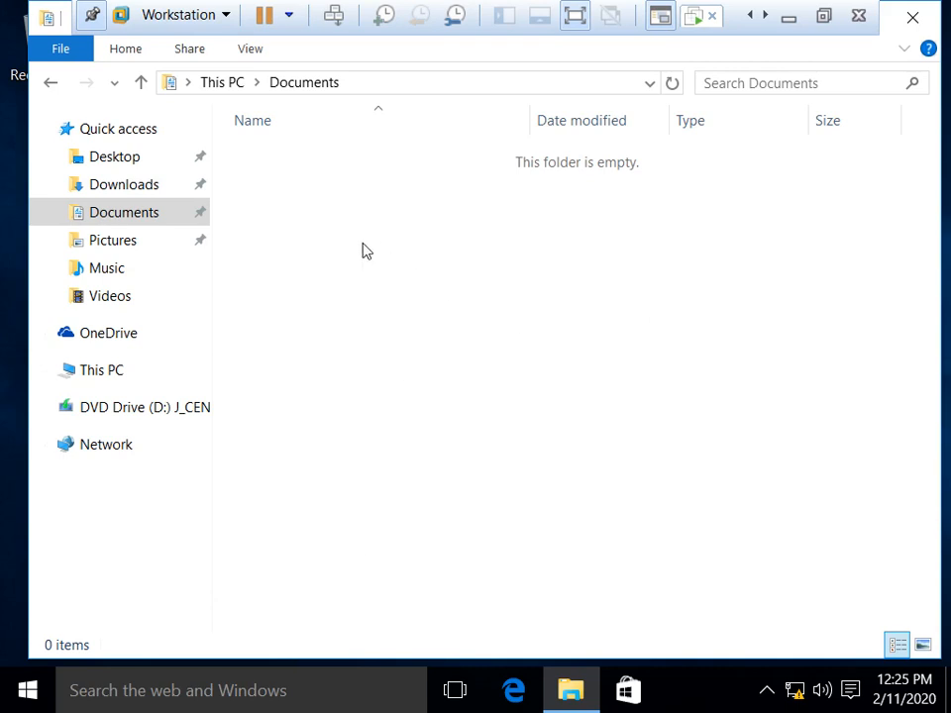
{"action": "right_click", "coordinate": [363, 250]}
{"action": "mouse_move", "coordinate": [583, 509]}
{"action": "left_click", "coordinate": [673, 503]}
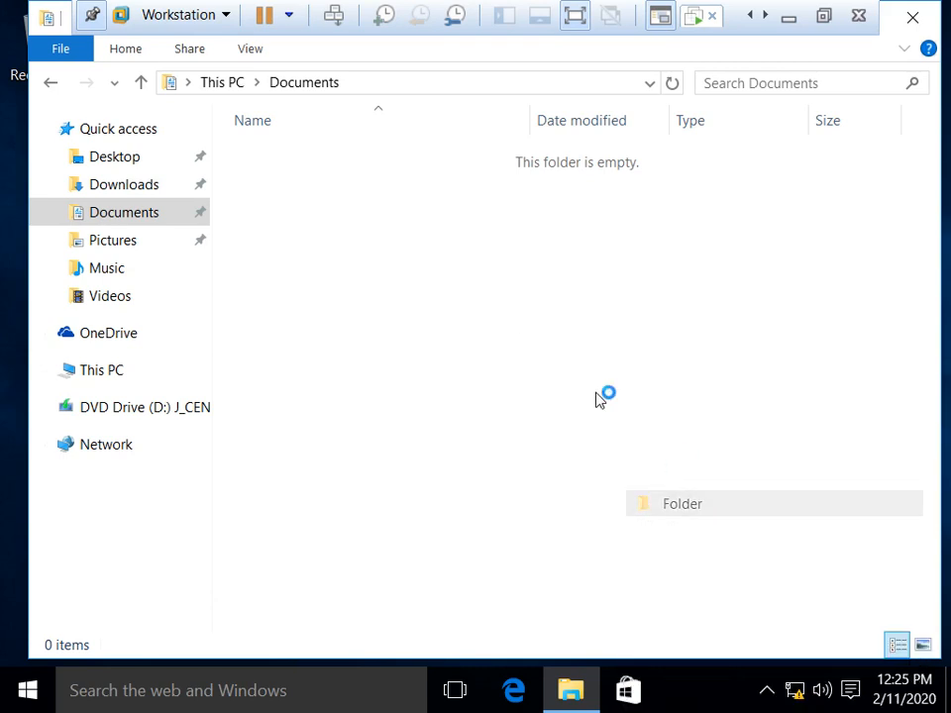
Step: Add a new bitmap image, text document, and rich text document to Documents
{"action": "right_click", "coordinate": [425, 257]}
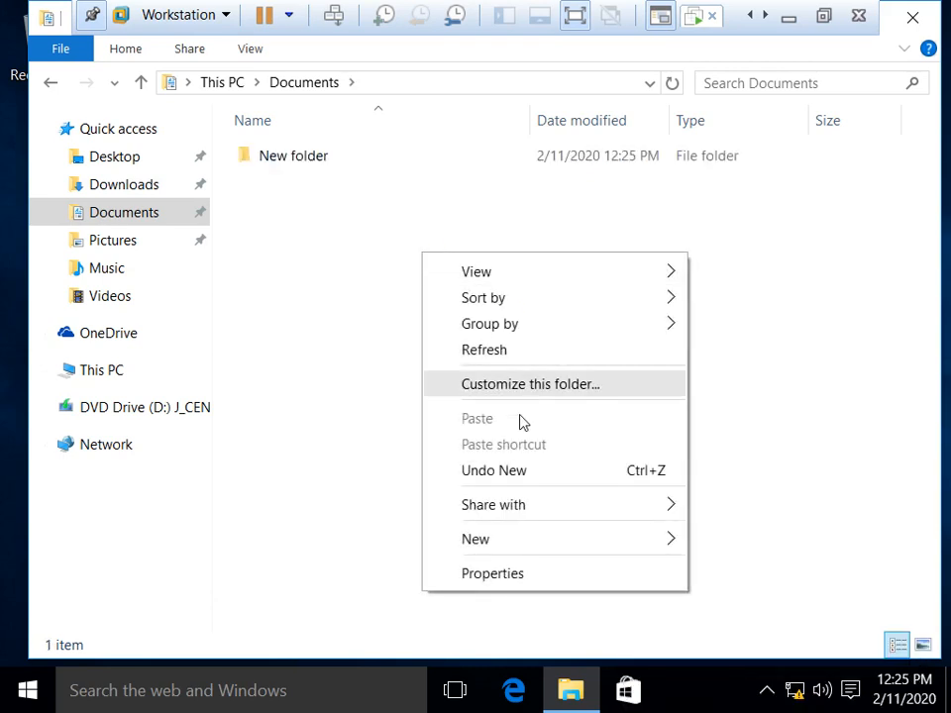
{"action": "mouse_move", "coordinate": [529, 534]}
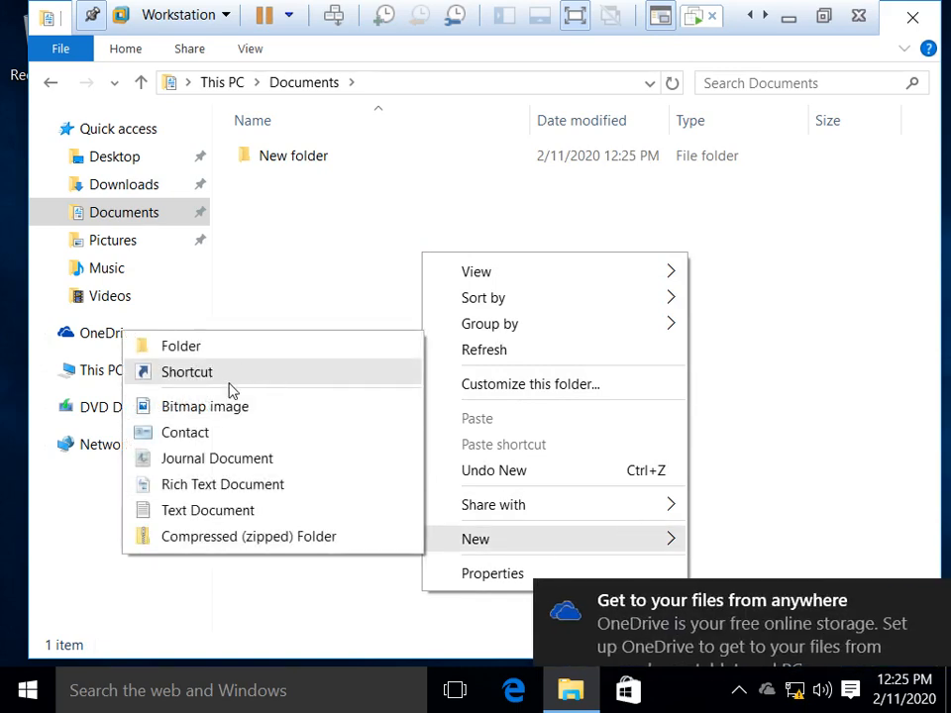
{"action": "left_click", "coordinate": [229, 408]}
{"action": "right_click", "coordinate": [375, 249]}
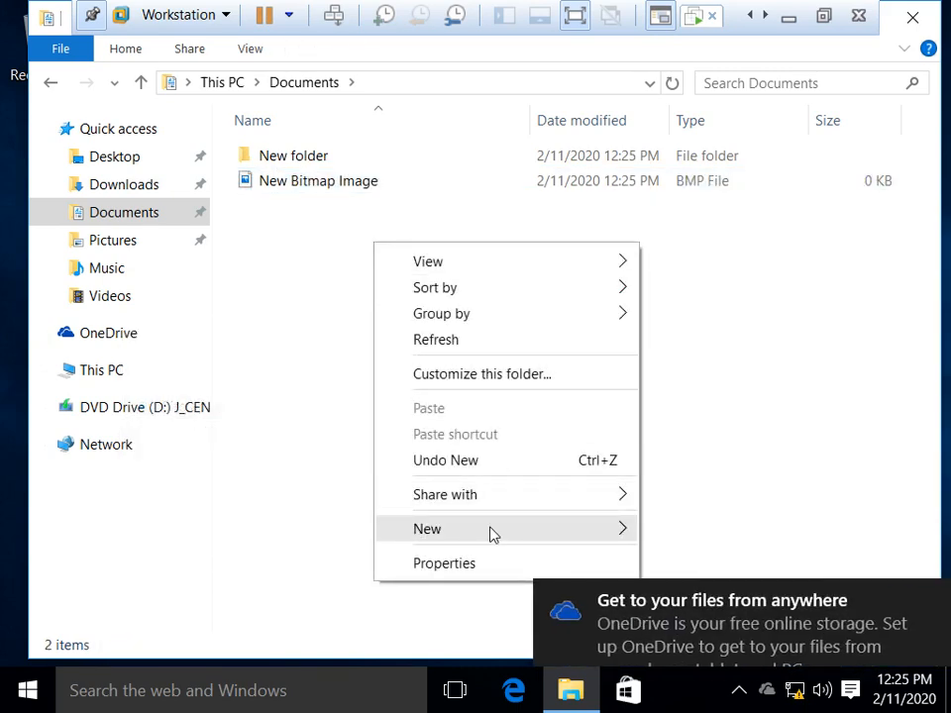
{"action": "mouse_move", "coordinate": [628, 528]}
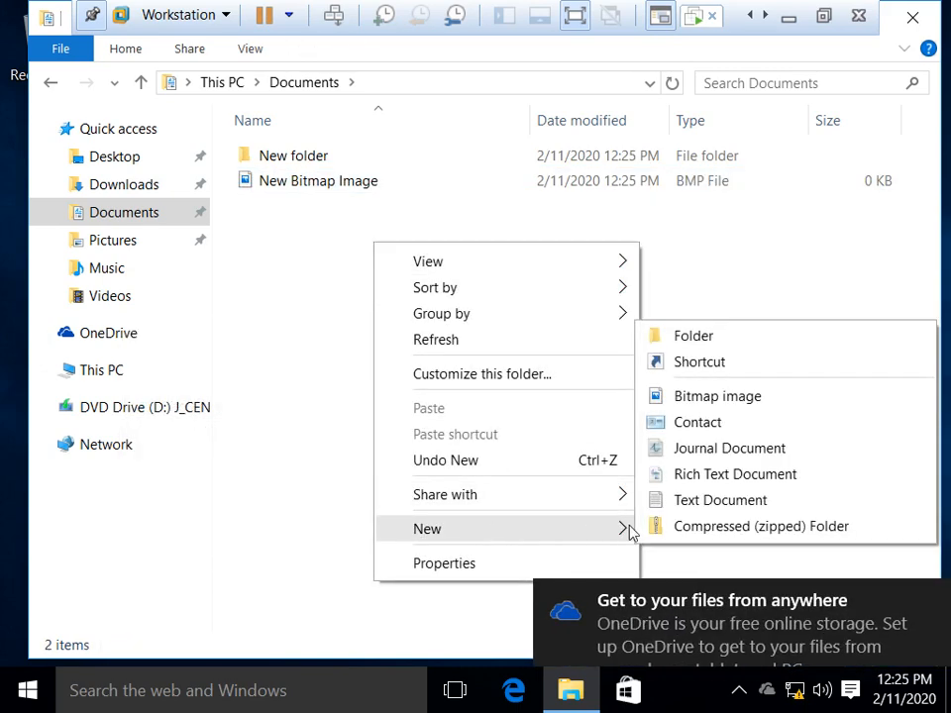
{"action": "left_click", "coordinate": [711, 502]}
{"action": "right_click", "coordinate": [418, 315]}
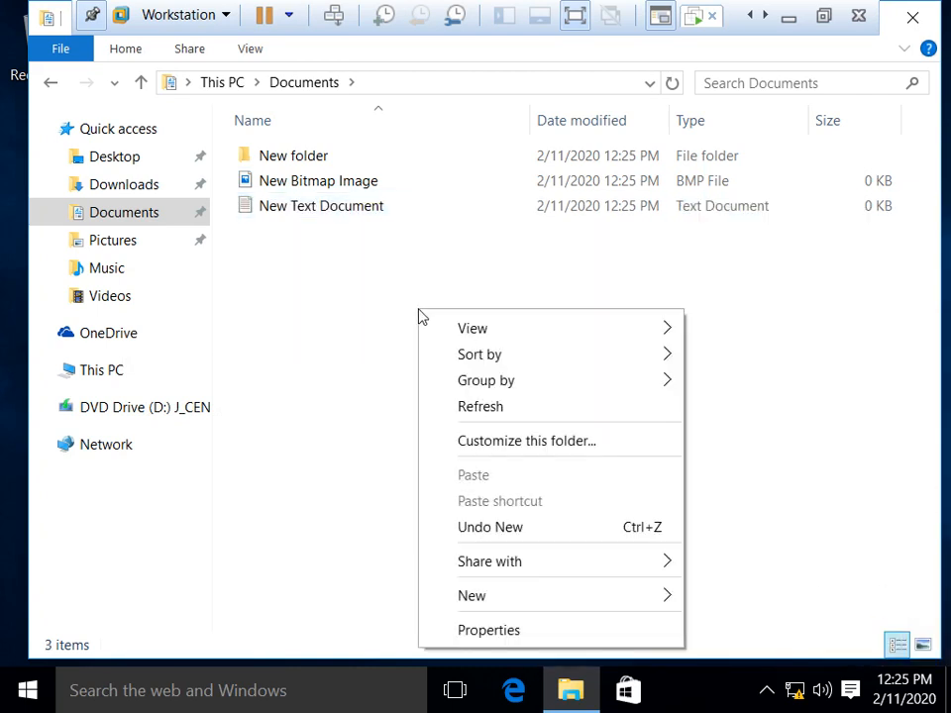
{"action": "mouse_move", "coordinate": [625, 598]}
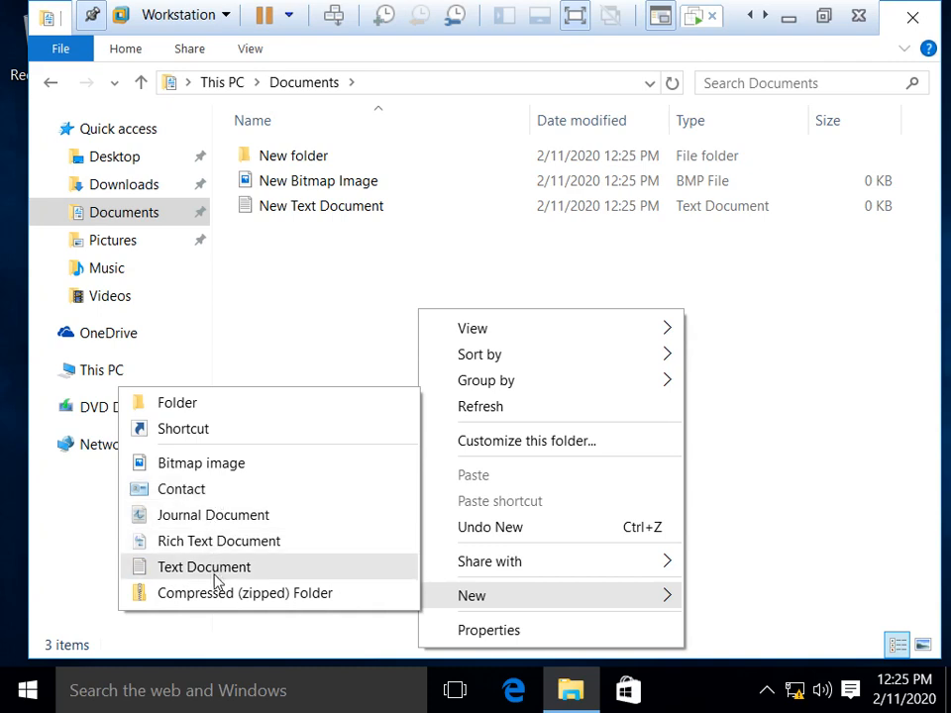
{"action": "left_click", "coordinate": [217, 543]}
{"action": "left_click", "coordinate": [437, 354]}
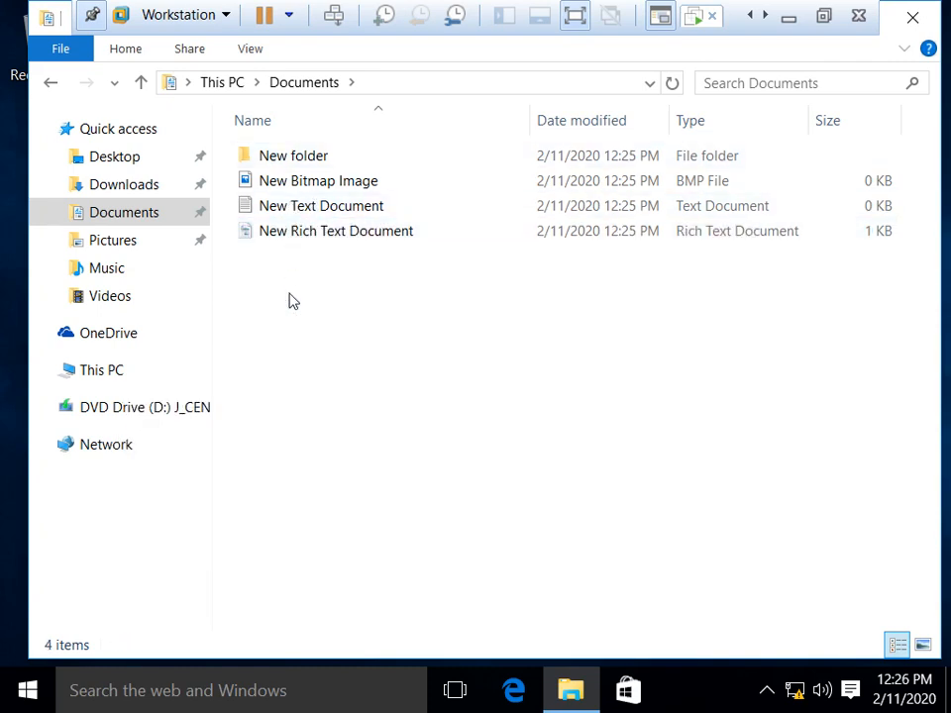
Step: Close File Explorer and refresh the client desktop
{"action": "left_click", "coordinate": [912, 16]}
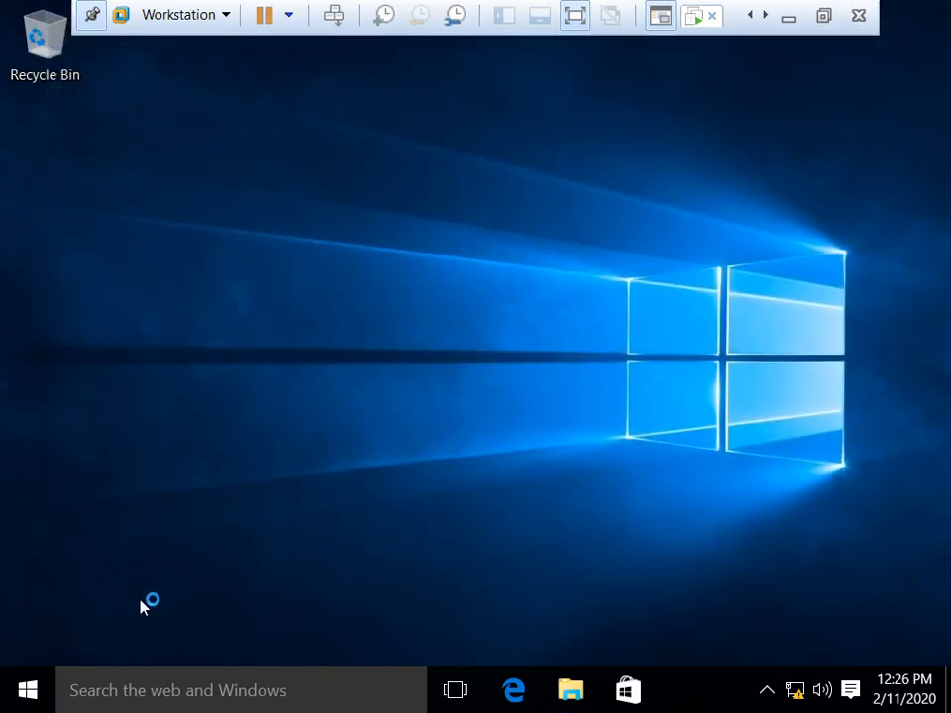
{"action": "left_click", "coordinate": [27, 691]}
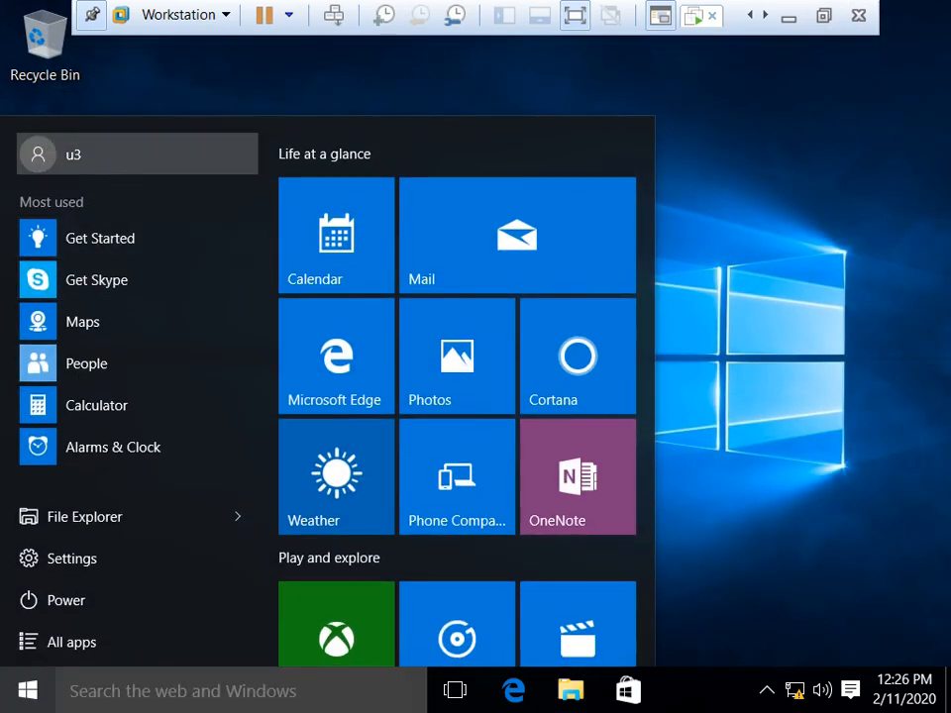
{"action": "left_click", "coordinate": [773, 254]}
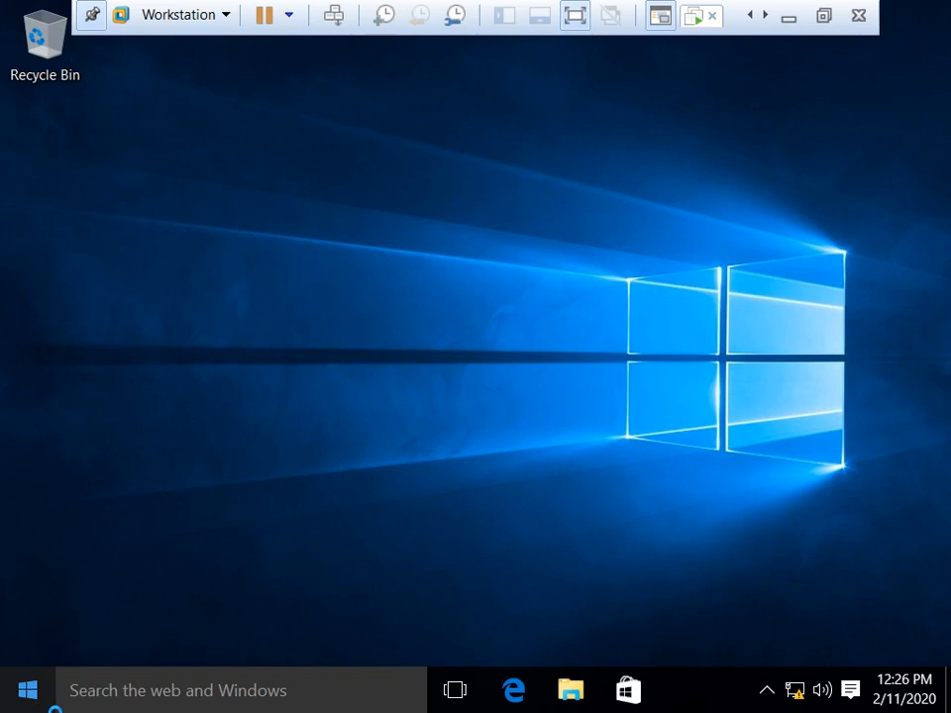
{"action": "right_click", "coordinate": [411, 211]}
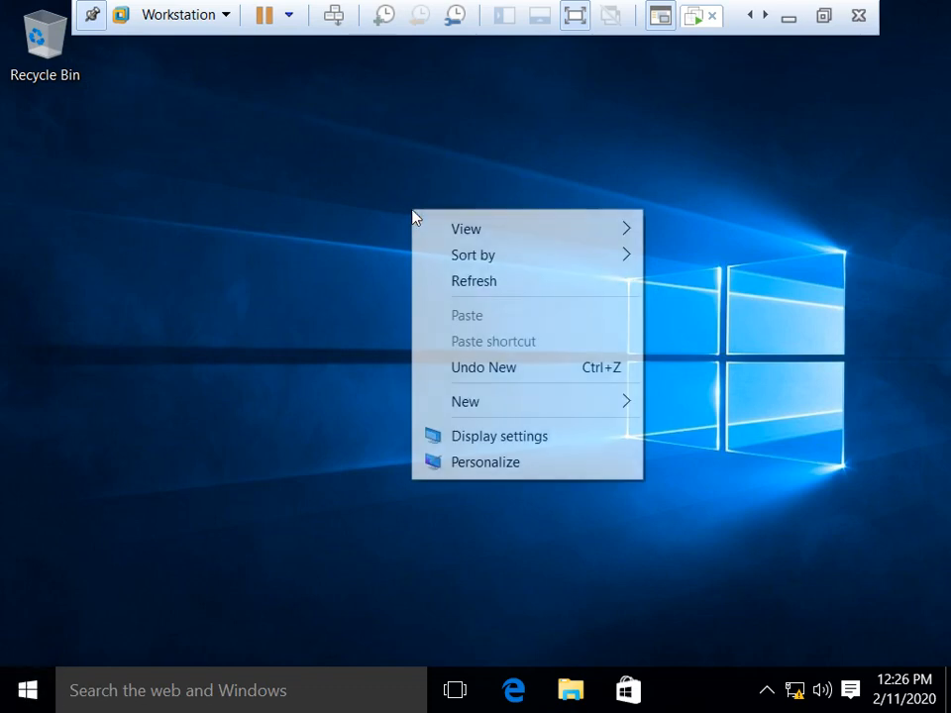
{"action": "left_click", "coordinate": [498, 283]}
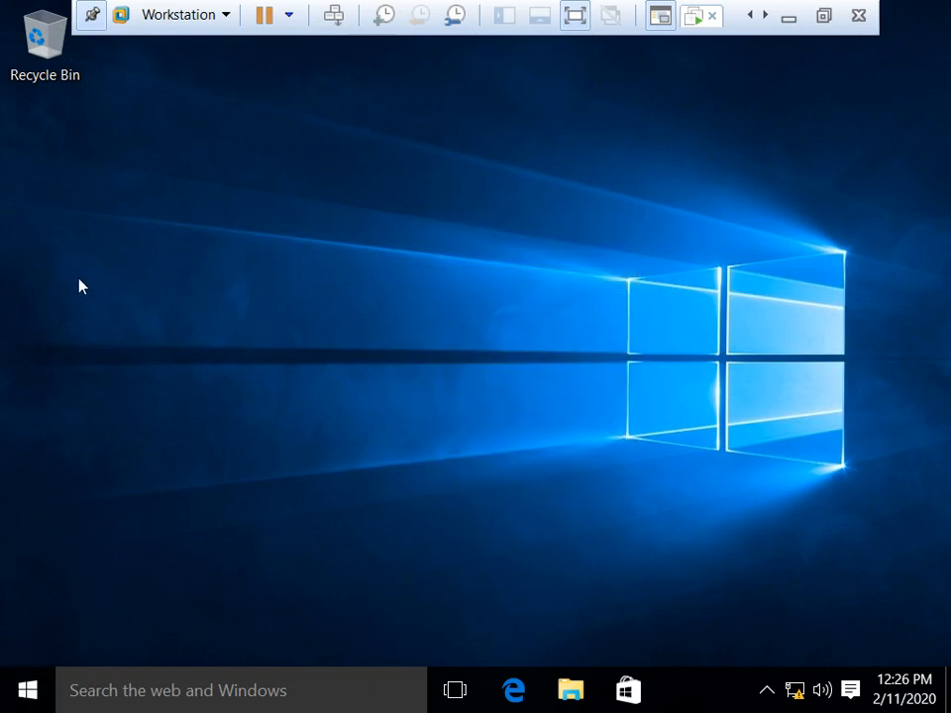
Step: Refresh the client desktop a few times, then sign u3 out
{"action": "right_click", "coordinate": [611, 133]}
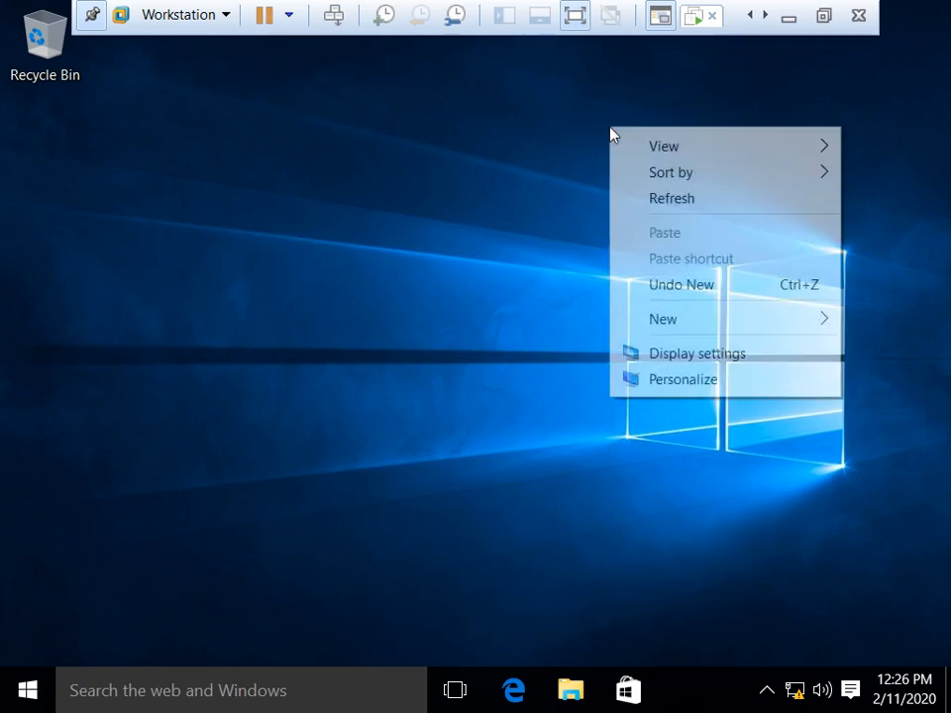
{"action": "left_click", "coordinate": [670, 198]}
{"action": "right_click", "coordinate": [417, 149]}
{"action": "left_click", "coordinate": [488, 219]}
{"action": "right_click", "coordinate": [380, 175]}
{"action": "left_click", "coordinate": [447, 249]}
{"action": "left_click", "coordinate": [7, 705]}
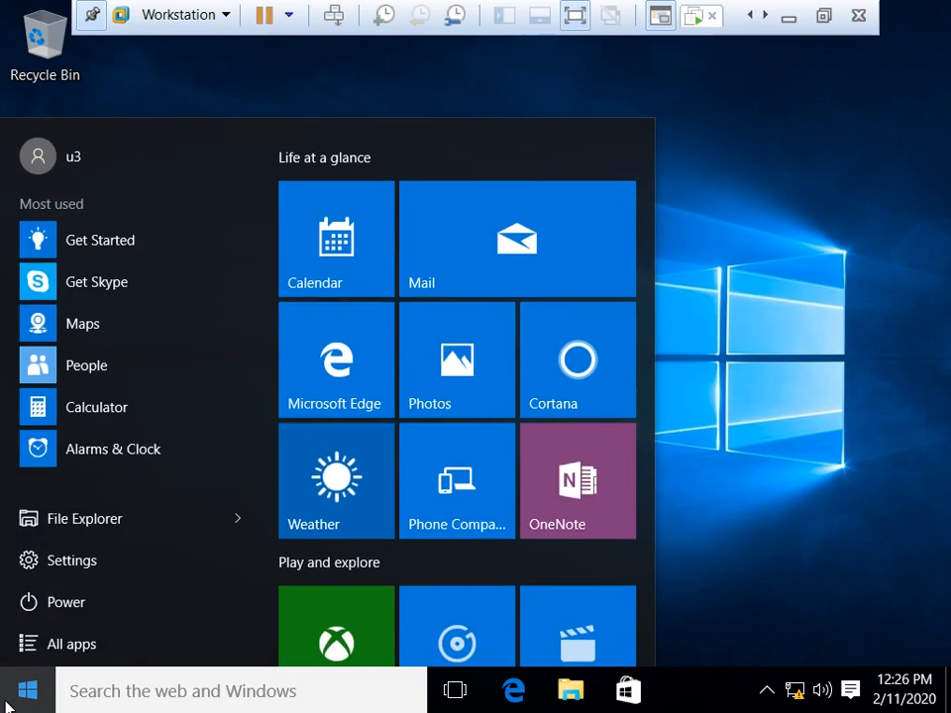
{"action": "left_click", "coordinate": [104, 151]}
{"action": "left_click", "coordinate": [79, 270]}
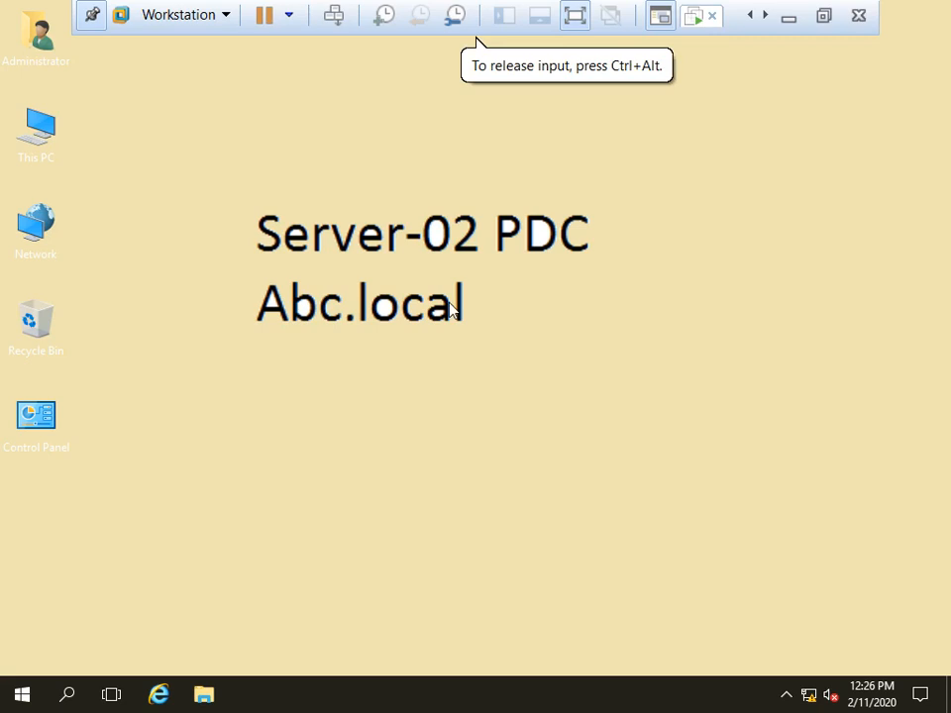
Step: On the server, open Data (E:) > UsersData and refresh it, finding it empty
{"action": "key", "text": "super+e"}
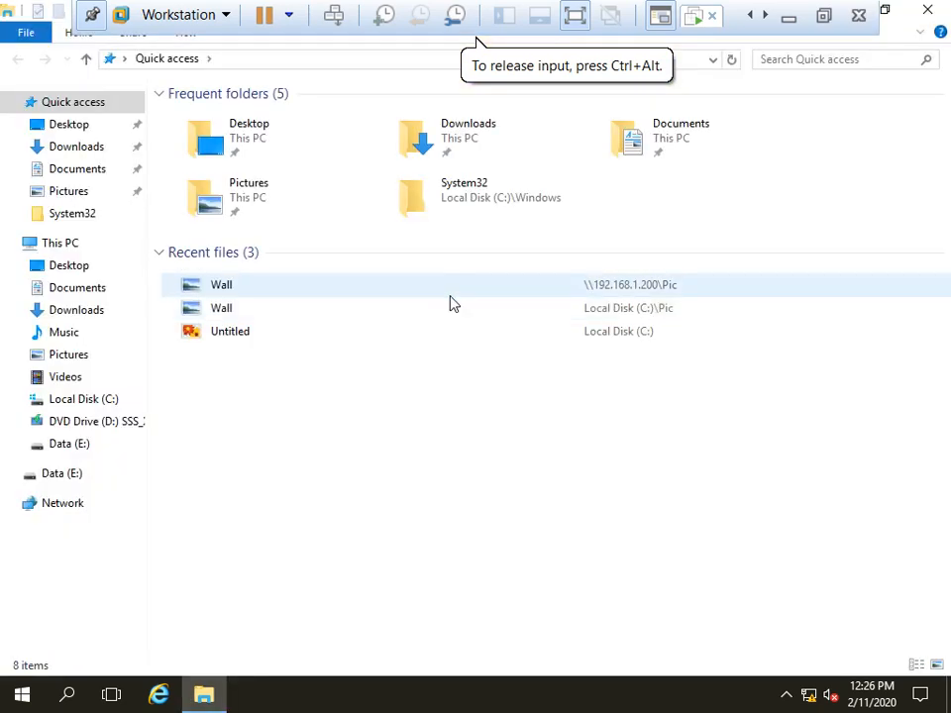
{"action": "left_click", "coordinate": [56, 247]}
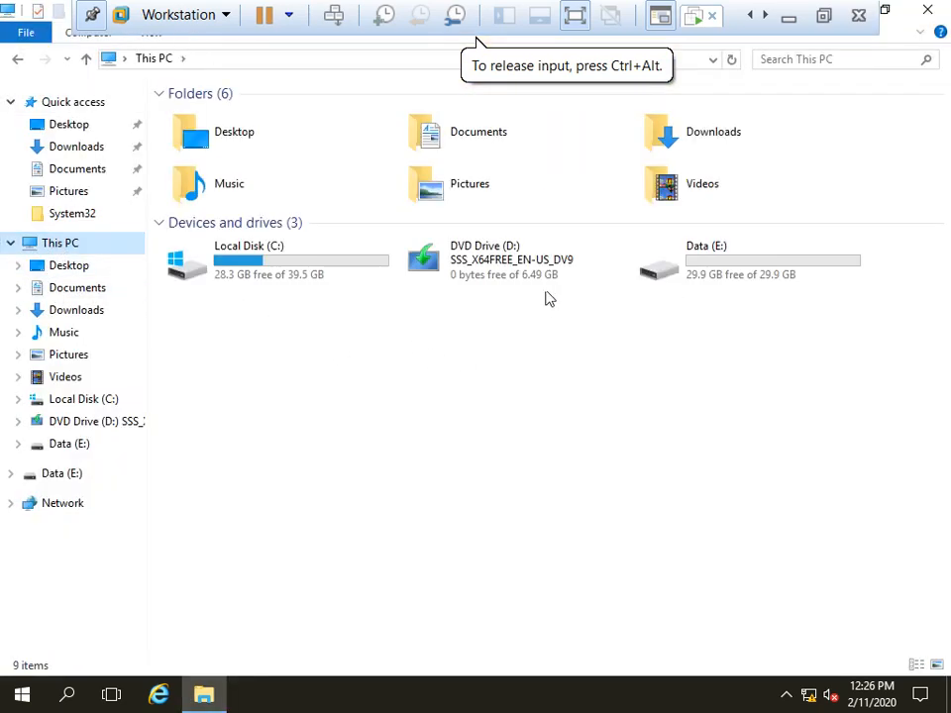
{"action": "double_click", "coordinate": [747, 270]}
{"action": "double_click", "coordinate": [187, 134]}
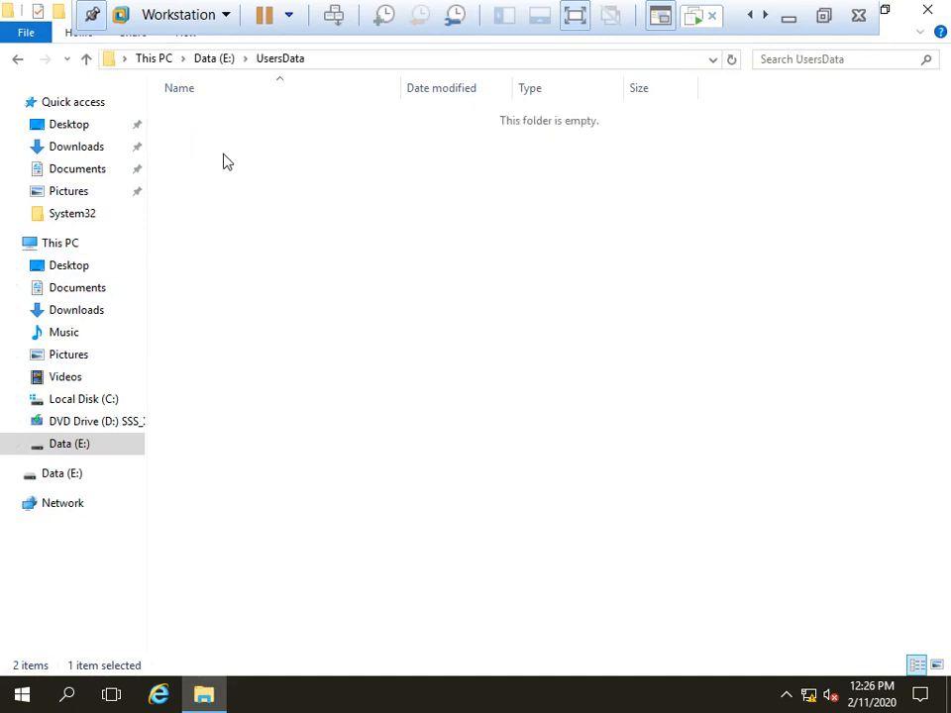
{"action": "right_click", "coordinate": [386, 218]}
{"action": "left_click", "coordinate": [485, 295]}
Step: Switch to the Windows 10 client VM and lift its lock screen
{"action": "left_click", "coordinate": [764, 16]}
{"action": "left_click", "coordinate": [695, 20]}
{"action": "left_click", "coordinate": [394, 362]}
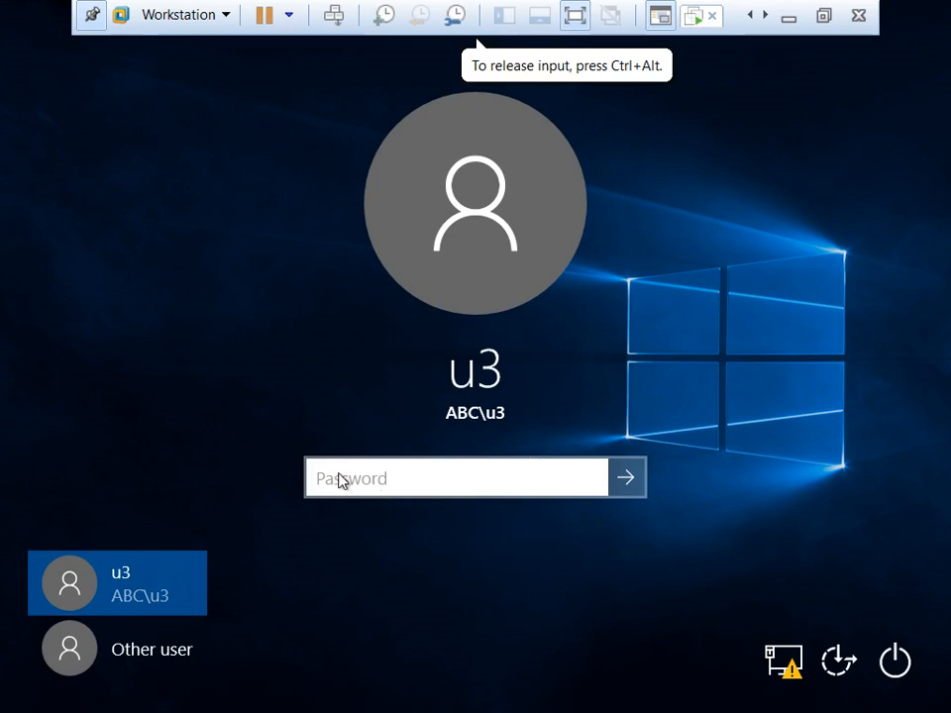
Step: Sign u3 back in, then open the new u3 folder in the server's UsersData
{"action": "type", "text": "••"}
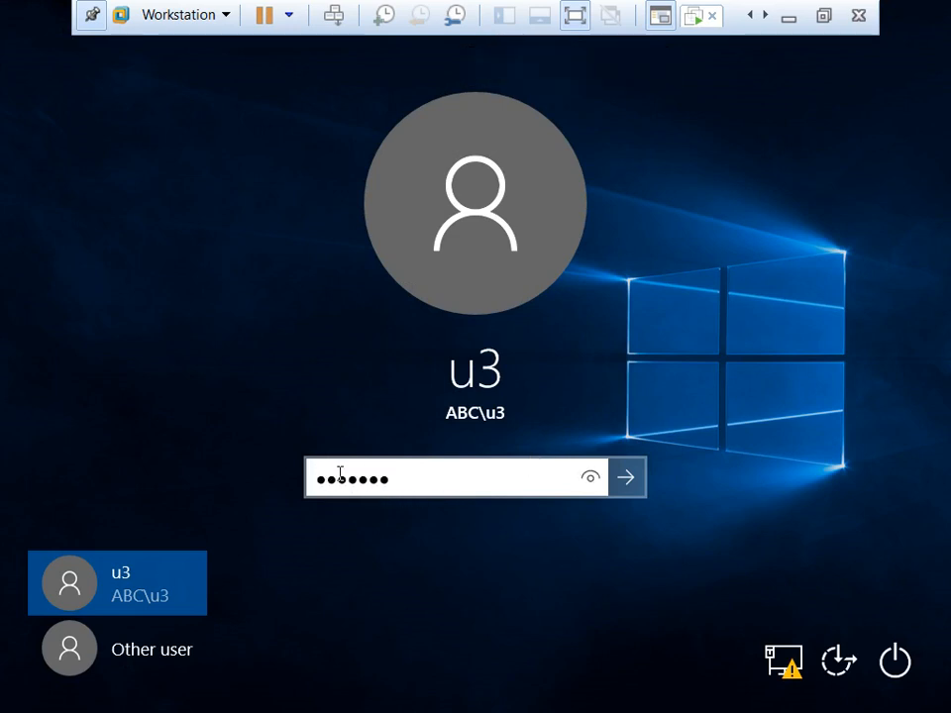
{"action": "key", "text": "Return"}
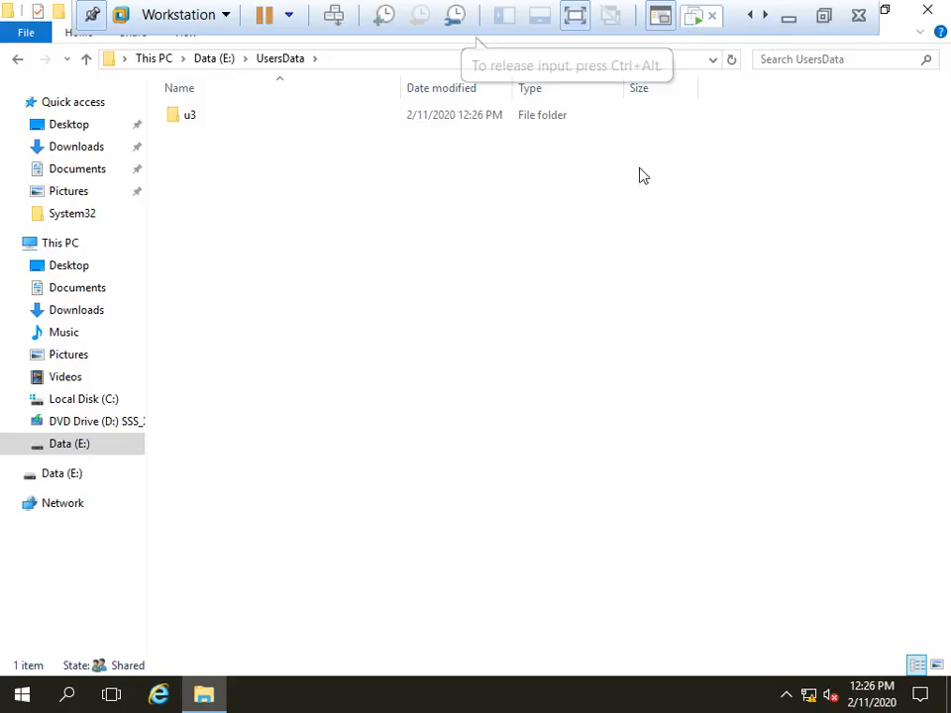
{"action": "left_click", "coordinate": [215, 119]}
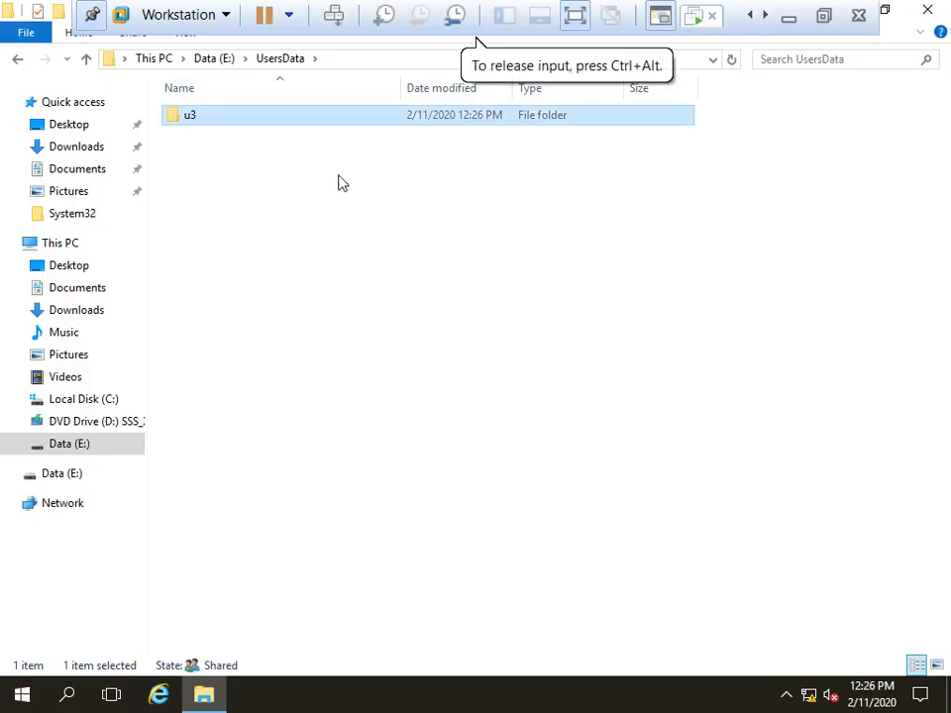
{"action": "left_click", "coordinate": [735, 62]}
{"action": "double_click", "coordinate": [181, 121]}
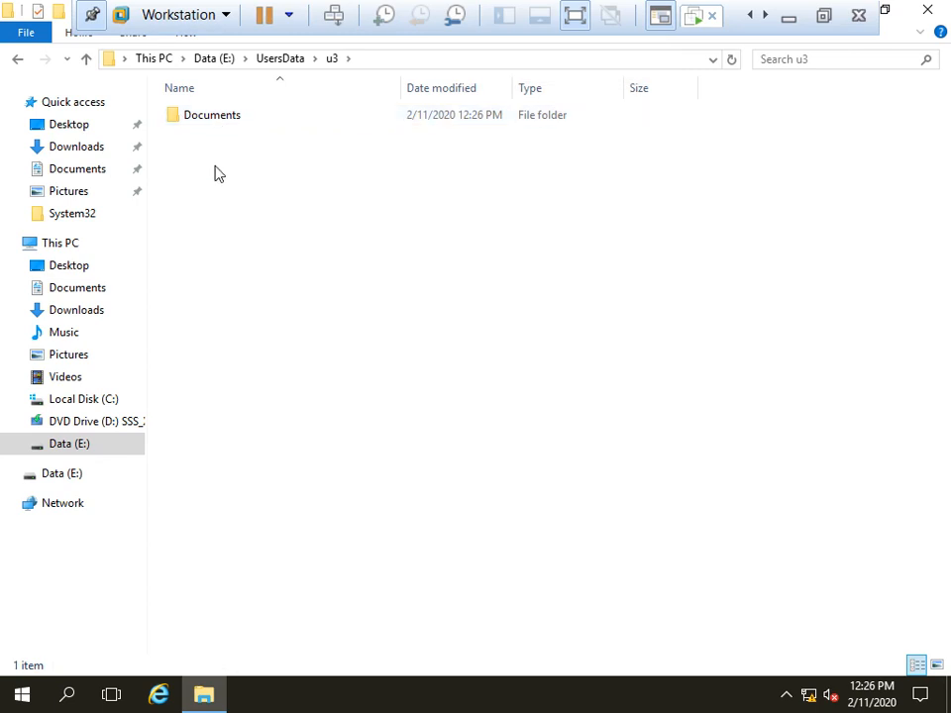
{"action": "left_click", "coordinate": [694, 17]}
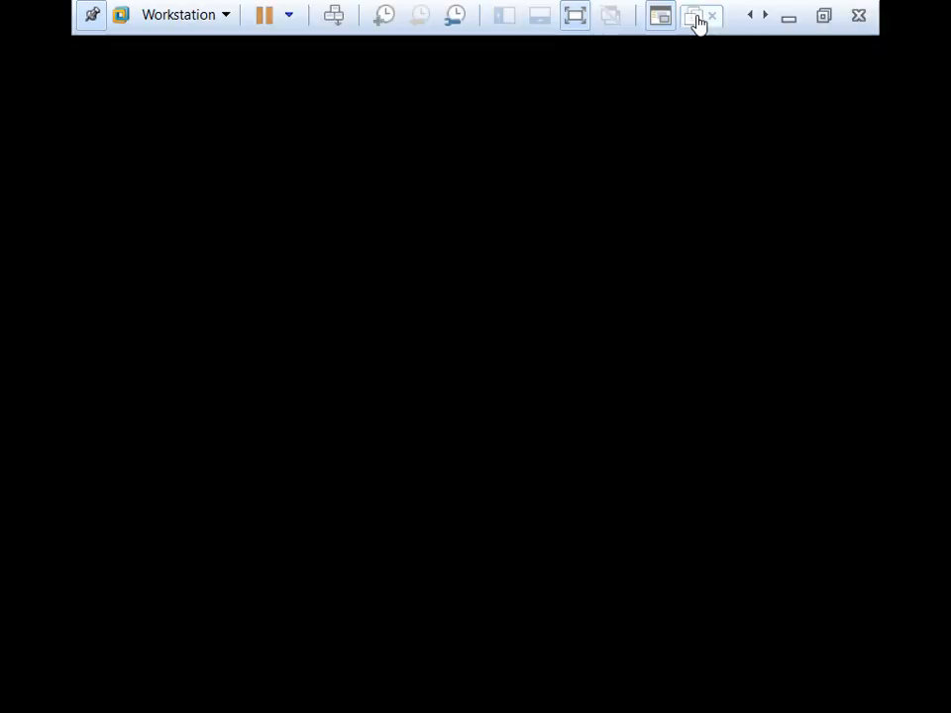
Step: On the client, browse File Explorer to C:\Users\u3
{"action": "left_click", "coordinate": [568, 700]}
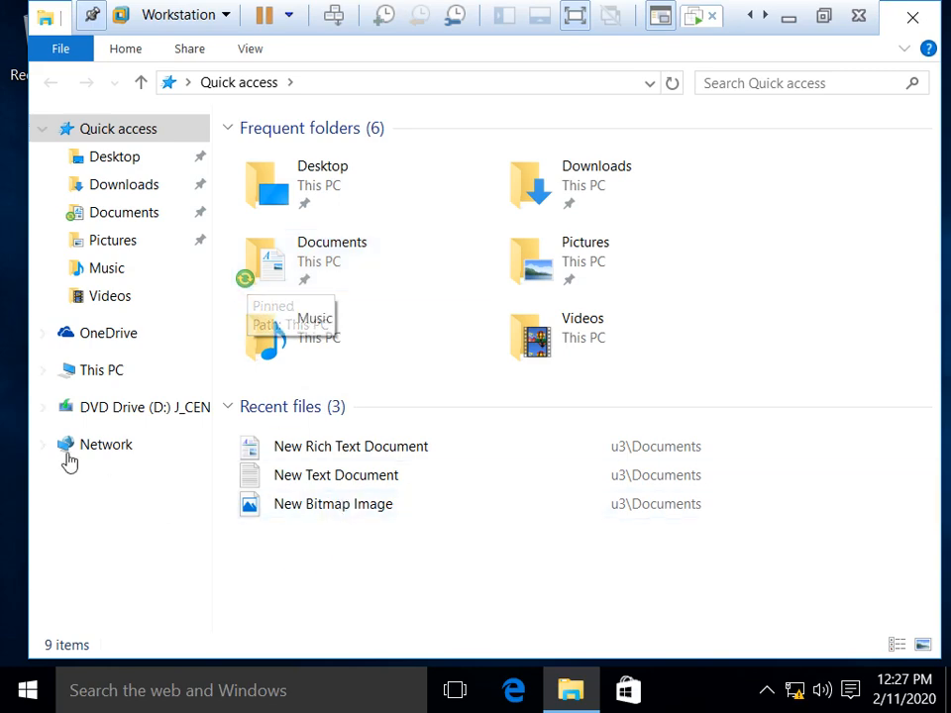
{"action": "left_click", "coordinate": [89, 369]}
{"action": "double_click", "coordinate": [363, 420]}
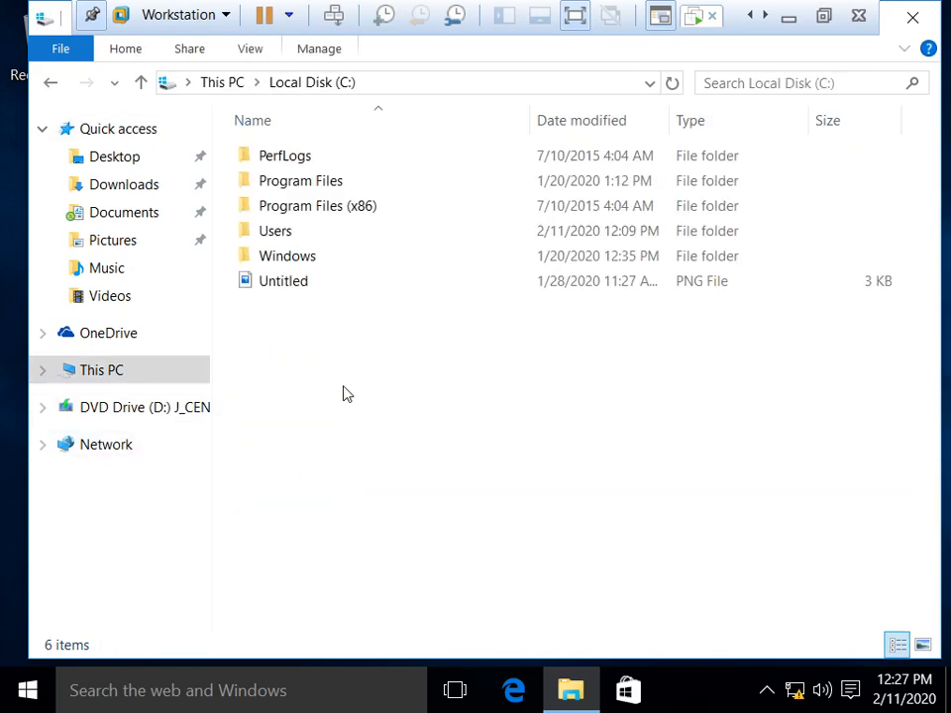
{"action": "double_click", "coordinate": [299, 236]}
{"action": "double_click", "coordinate": [269, 407]}
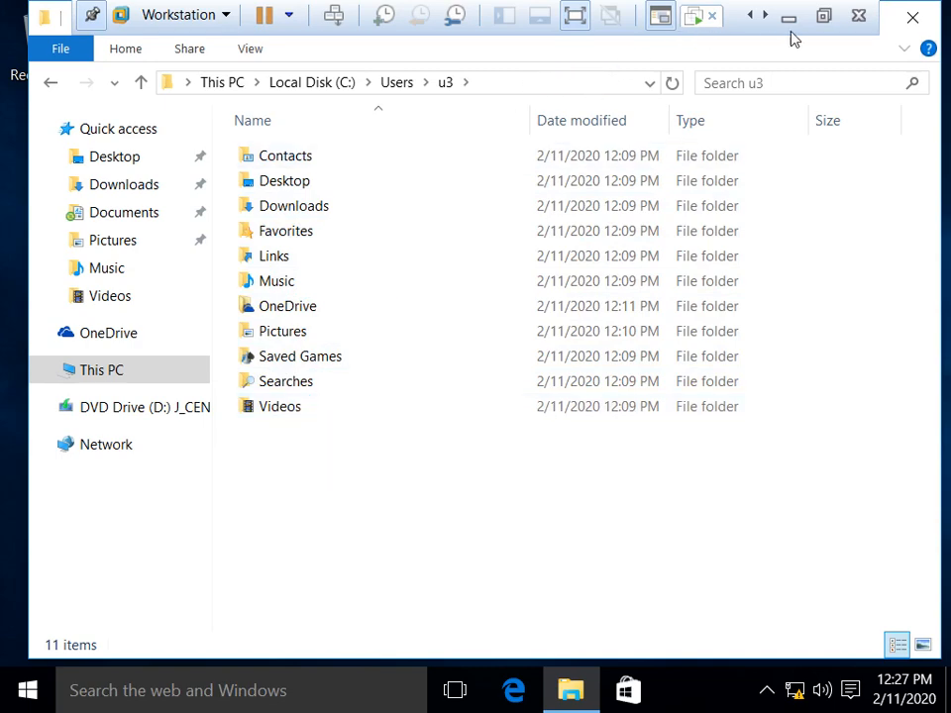
Step: Refresh the server's UsersData\u3 folder, then open Documents on the client
{"action": "left_click", "coordinate": [750, 15]}
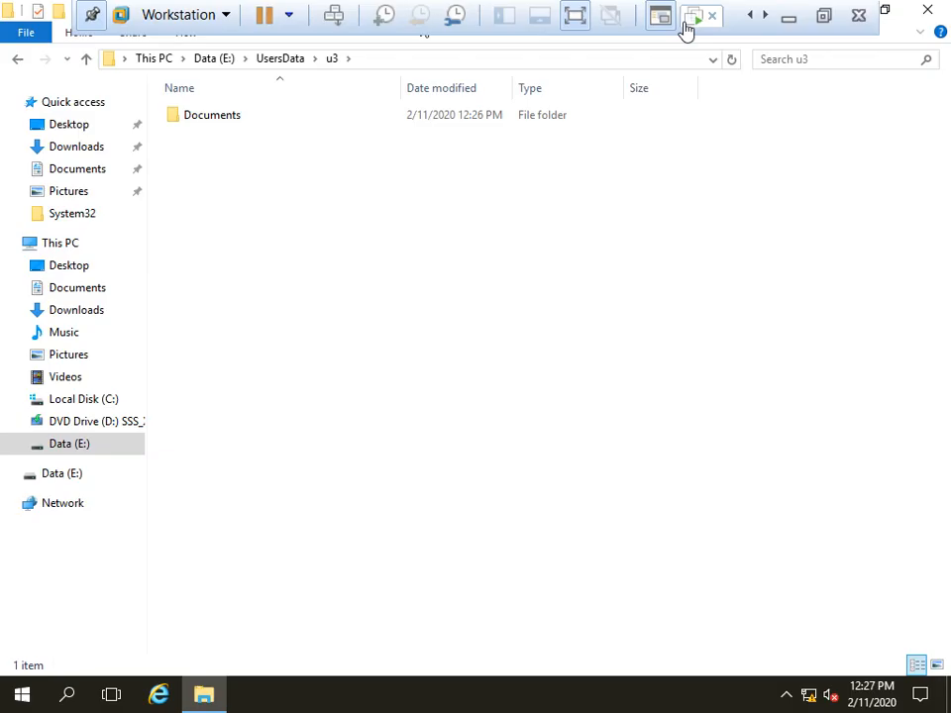
{"action": "left_click", "coordinate": [208, 122]}
{"action": "right_click", "coordinate": [340, 333]}
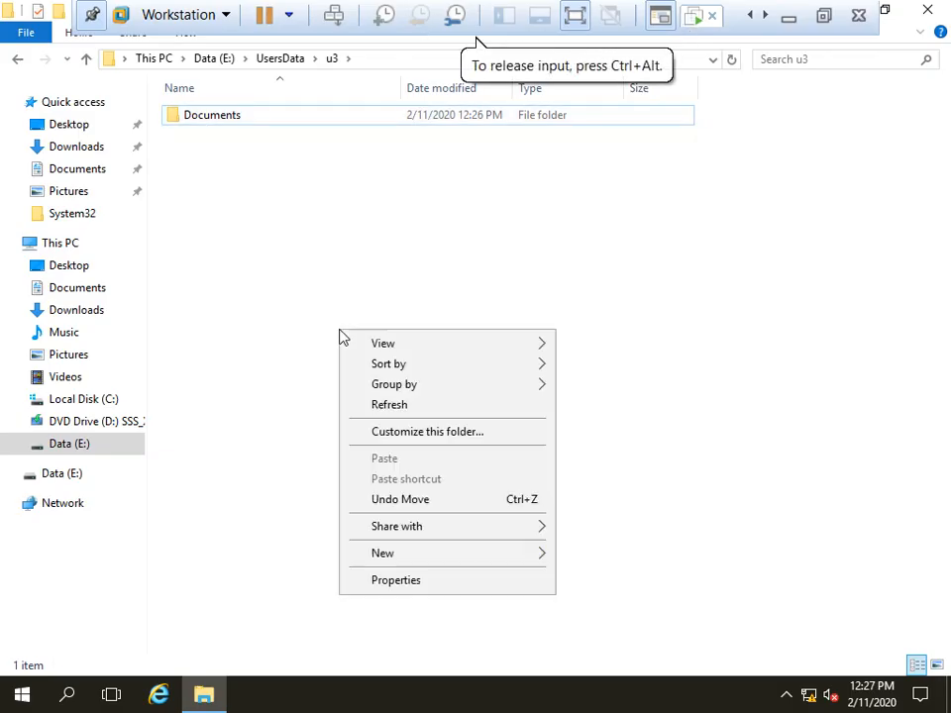
{"action": "left_click", "coordinate": [401, 407]}
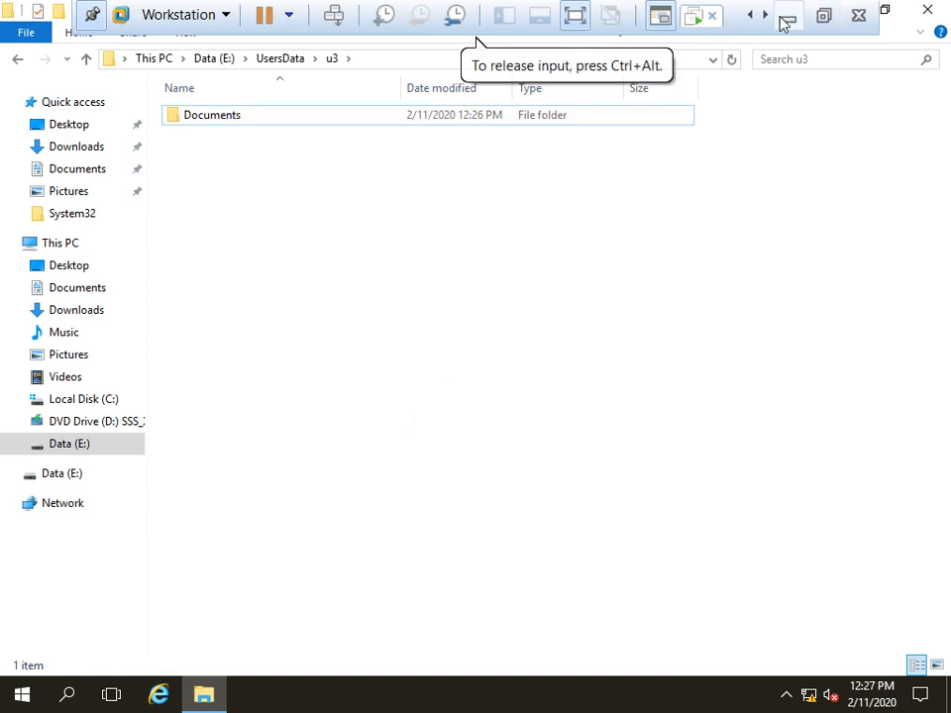
{"action": "left_click", "coordinate": [695, 20]}
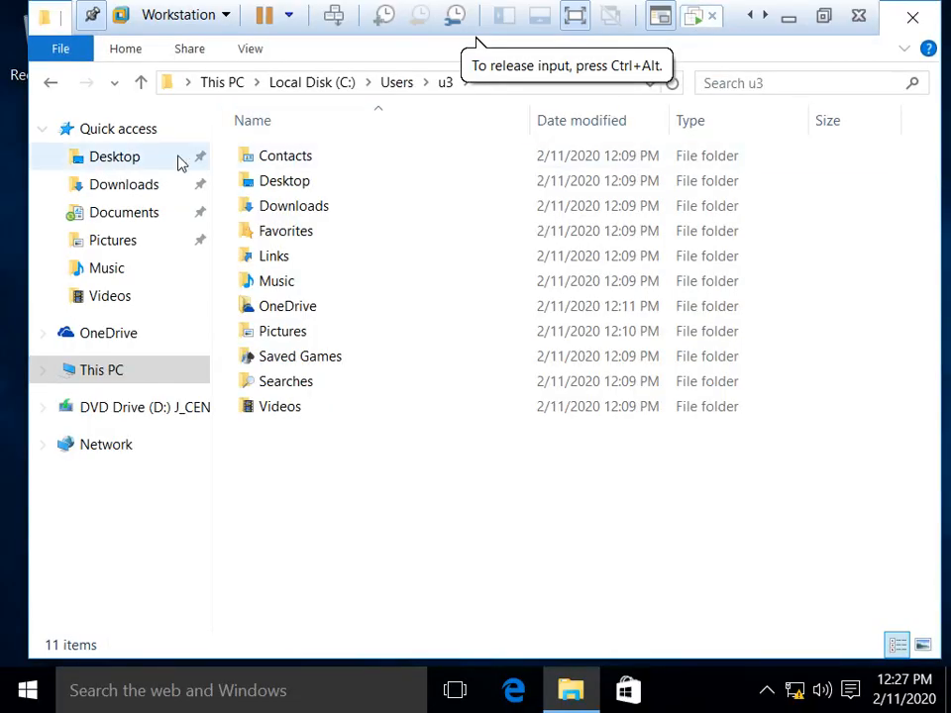
{"action": "left_click", "coordinate": [131, 216]}
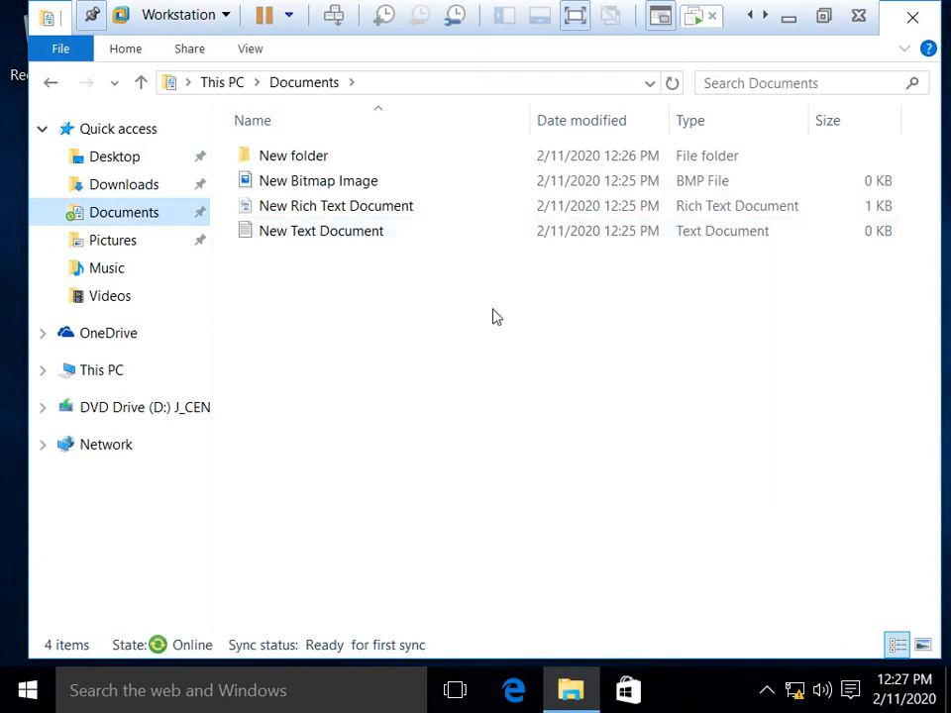
Step: Check the Documents Location tab shows \\192.168.1.200\UsersData\u3\Documents
{"action": "right_click", "coordinate": [110, 212]}
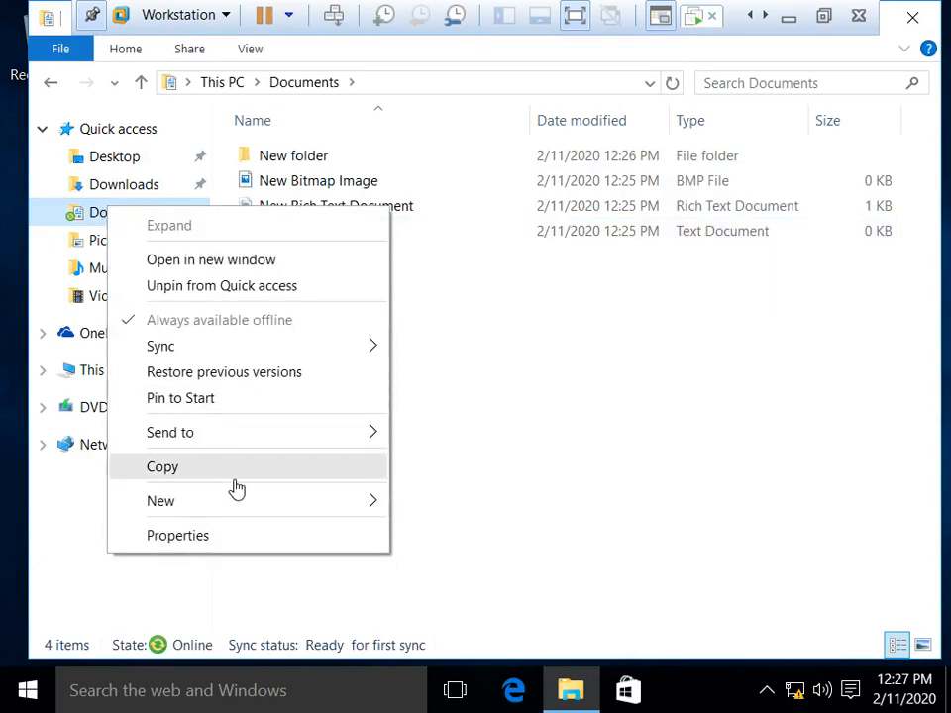
{"action": "left_click", "coordinate": [241, 547]}
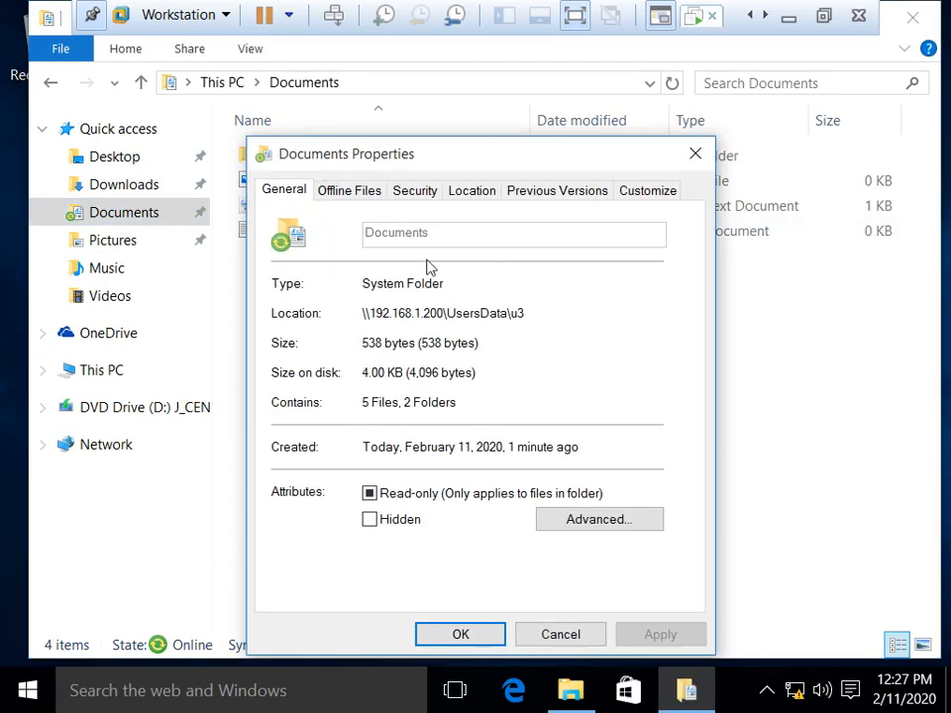
{"action": "left_click_drag", "start_coordinate": [492, 159], "coordinate": [541, 102]}
{"action": "left_click", "coordinate": [530, 133]}
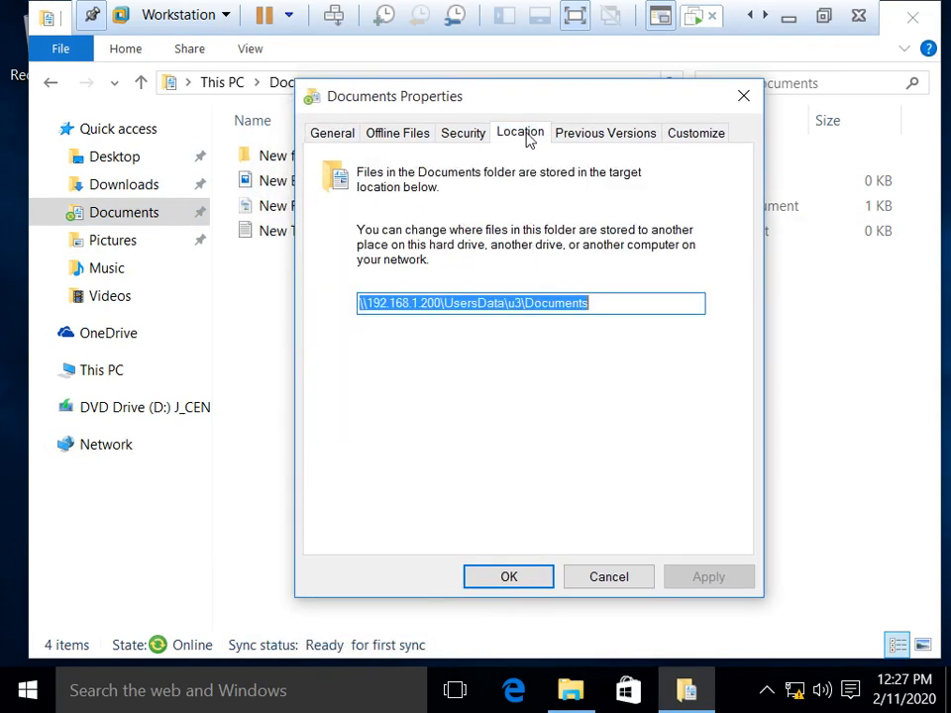
{"action": "left_click", "coordinate": [662, 303]}
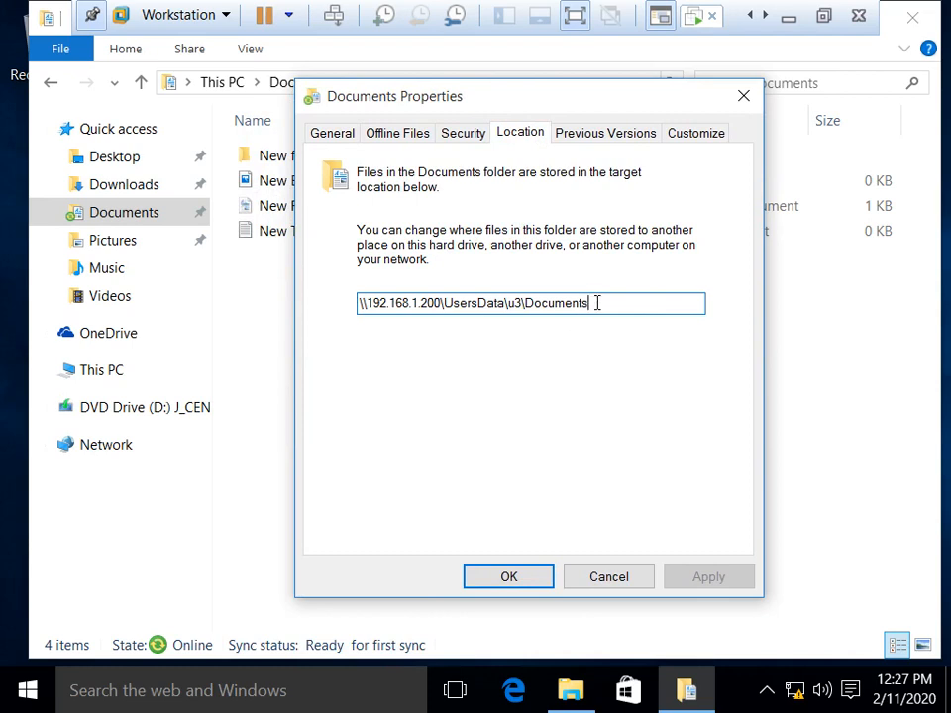
{"action": "left_click_drag", "start_coordinate": [597, 303], "coordinate": [173, 304]}
{"action": "left_click", "coordinate": [618, 302]}
{"action": "left_click", "coordinate": [744, 96]}
Step: Browse to C:\Users\u3 on the client, then close File Explorer
{"action": "left_click", "coordinate": [102, 371]}
{"action": "double_click", "coordinate": [370, 420]}
{"action": "left_click", "coordinate": [282, 238]}
{"action": "double_click", "coordinate": [284, 242]}
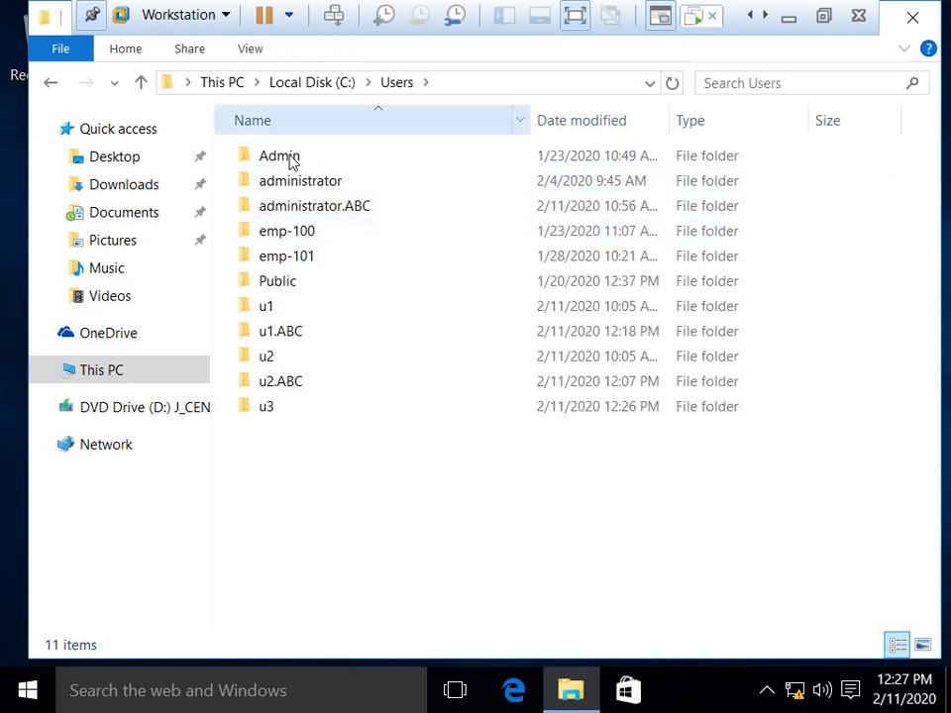
{"action": "double_click", "coordinate": [266, 407]}
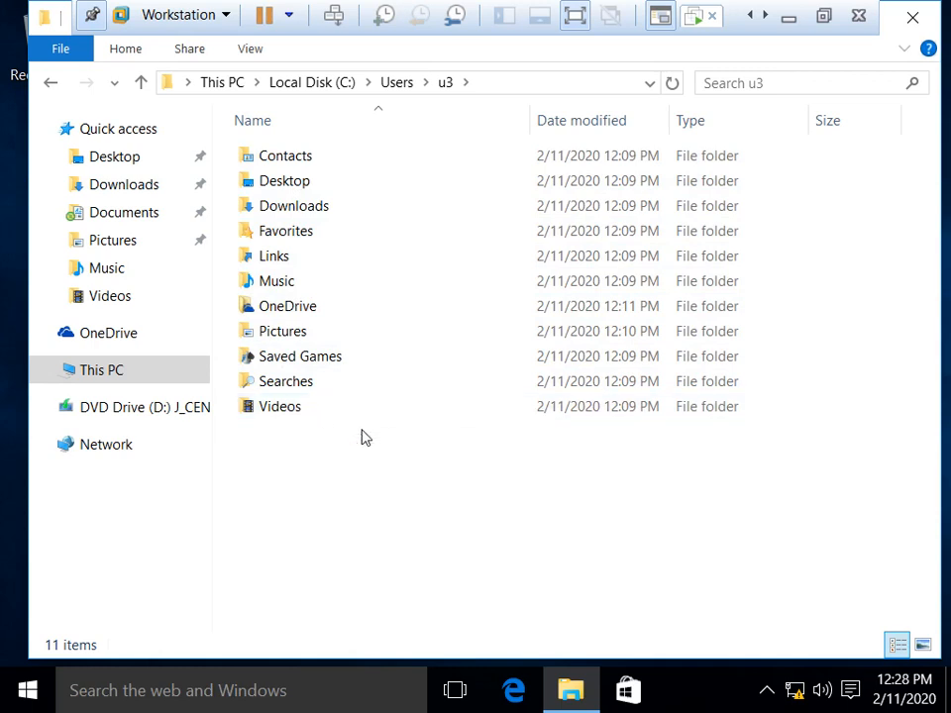
{"action": "left_click", "coordinate": [914, 17]}
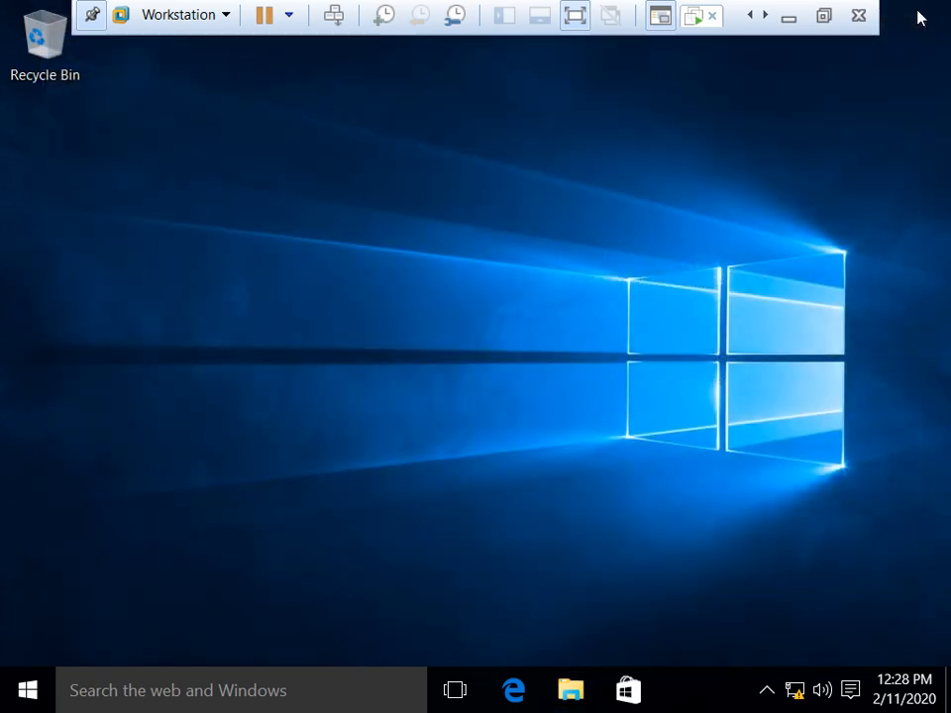
Step: Refresh the client desktop, minimize the VM, and refresh the host desktop
{"action": "right_click", "coordinate": [346, 194]}
{"action": "left_click", "coordinate": [490, 266]}
{"action": "right_click", "coordinate": [315, 229]}
{"action": "left_click", "coordinate": [376, 298]}
{"action": "right_click", "coordinate": [317, 198]}
{"action": "left_click", "coordinate": [396, 266]}
{"action": "right_click", "coordinate": [365, 204]}
{"action": "left_click", "coordinate": [447, 278]}
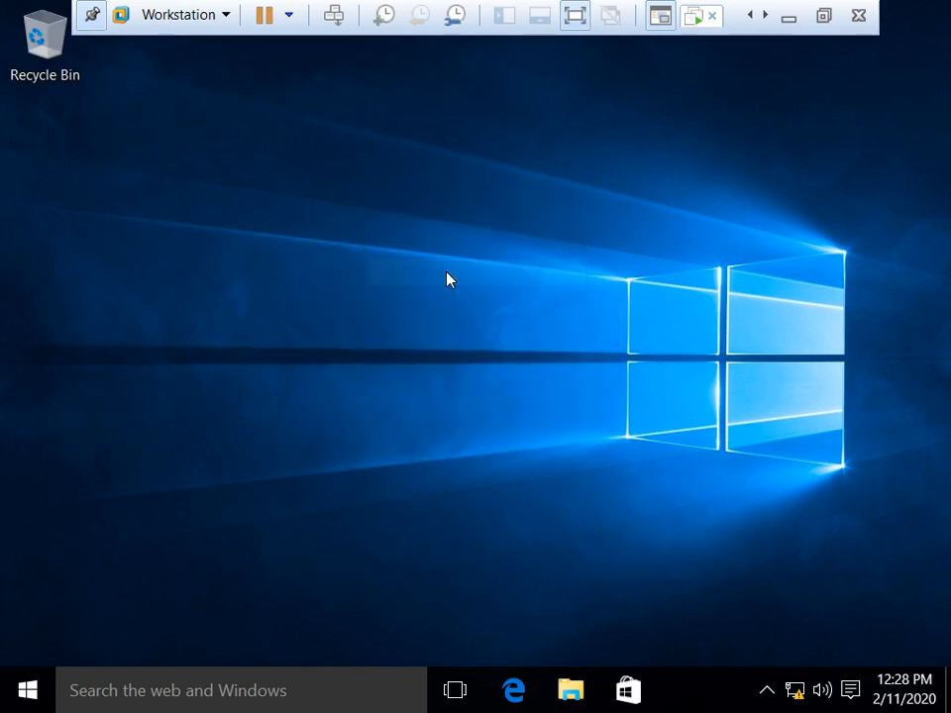
{"action": "left_click", "coordinate": [789, 18]}
{"action": "right_click", "coordinate": [582, 222]}
{"action": "left_click", "coordinate": [654, 277]}
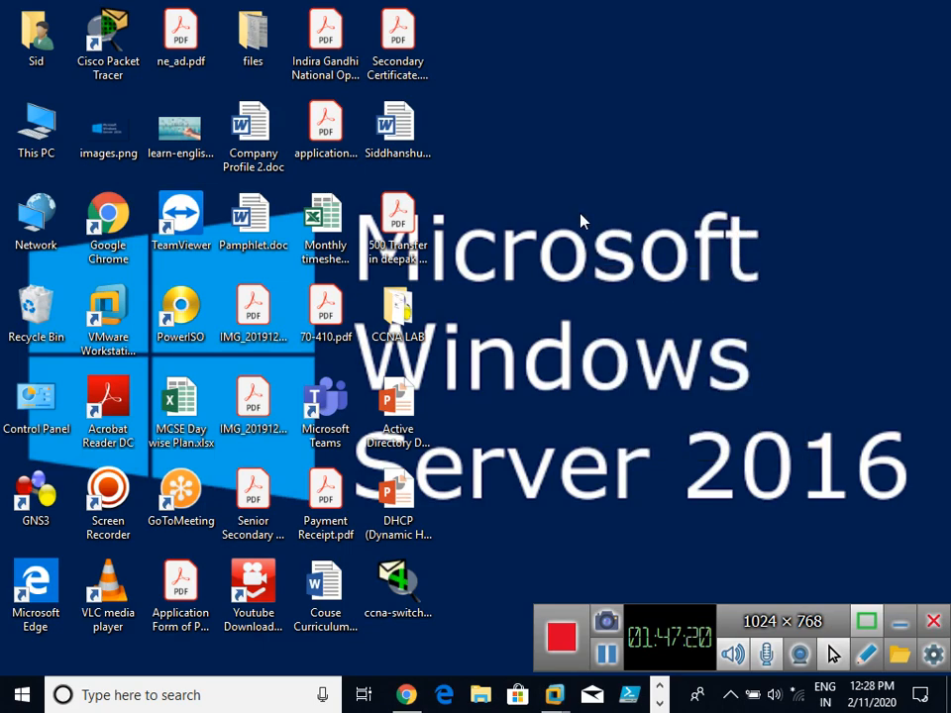
Step: Launch Paint and draw a wide text box across the top-left of the canvas
{"action": "key", "text": "super+r"}
{"action": "key", "text": "Return"}
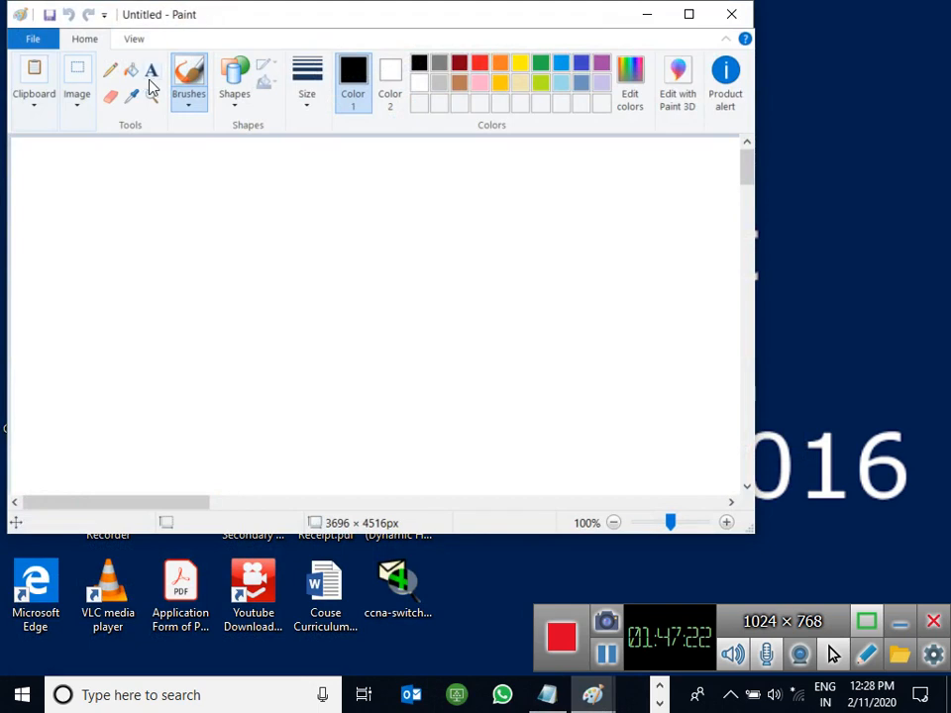
{"action": "left_click", "coordinate": [151, 71]}
{"action": "left_click", "coordinate": [20, 147]}
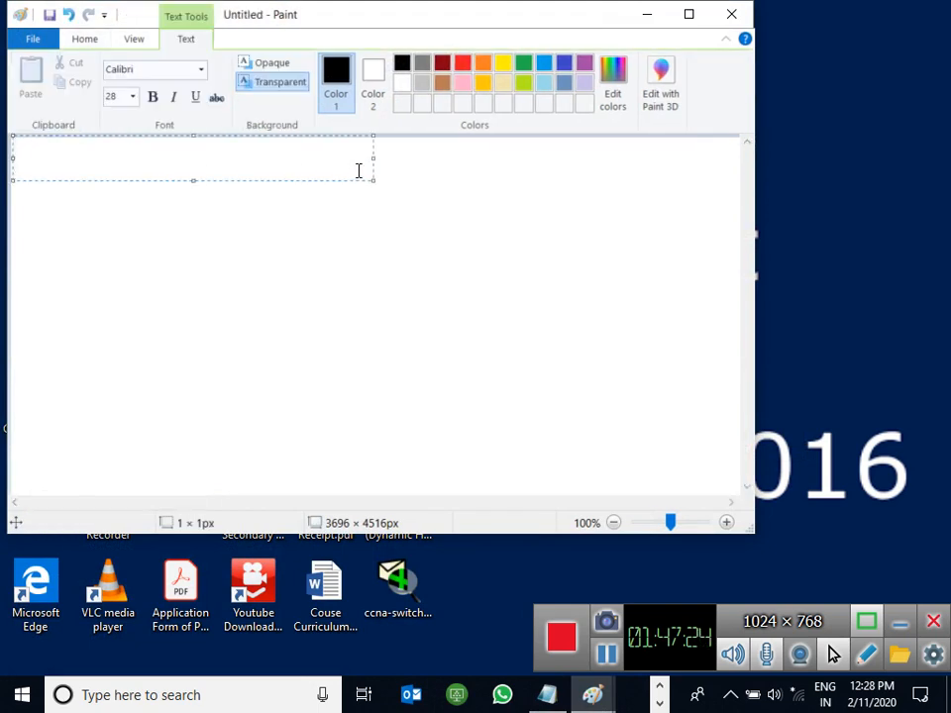
{"action": "left_click_drag", "start_coordinate": [372, 158], "coordinate": [696, 158]}
Step: Type the first three items: '1. Remove Run', '2. Desktop Wallpaper.', '3. Drive Map.'
{"action": "type", "text": "1. Re"}
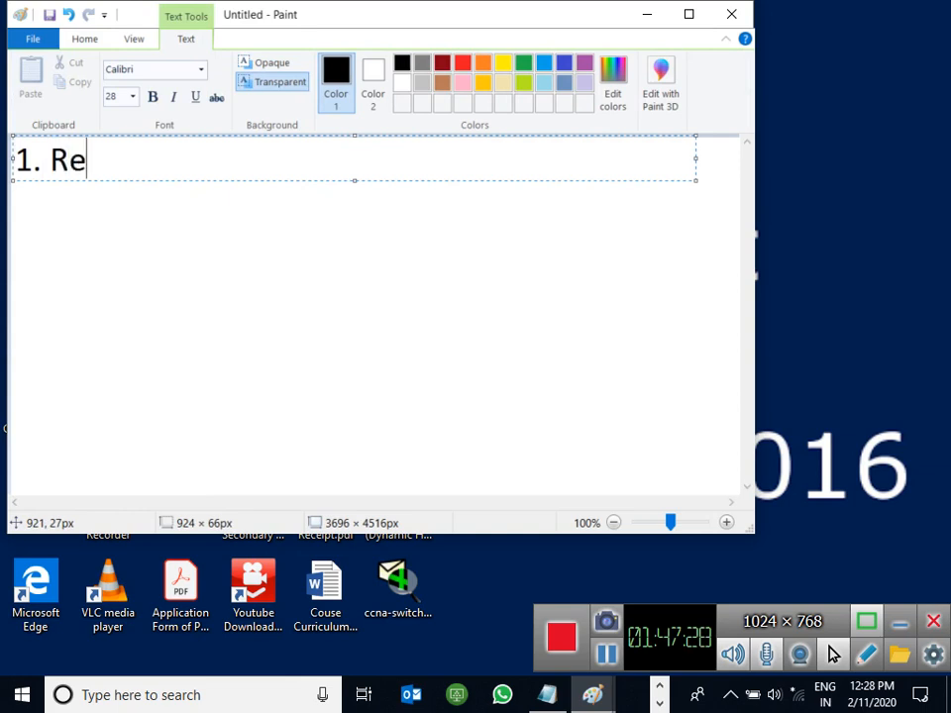
{"action": "type", "text": "move Run"}
{"action": "key", "text": "Return"}
{"action": "type", "text": "2. D"}
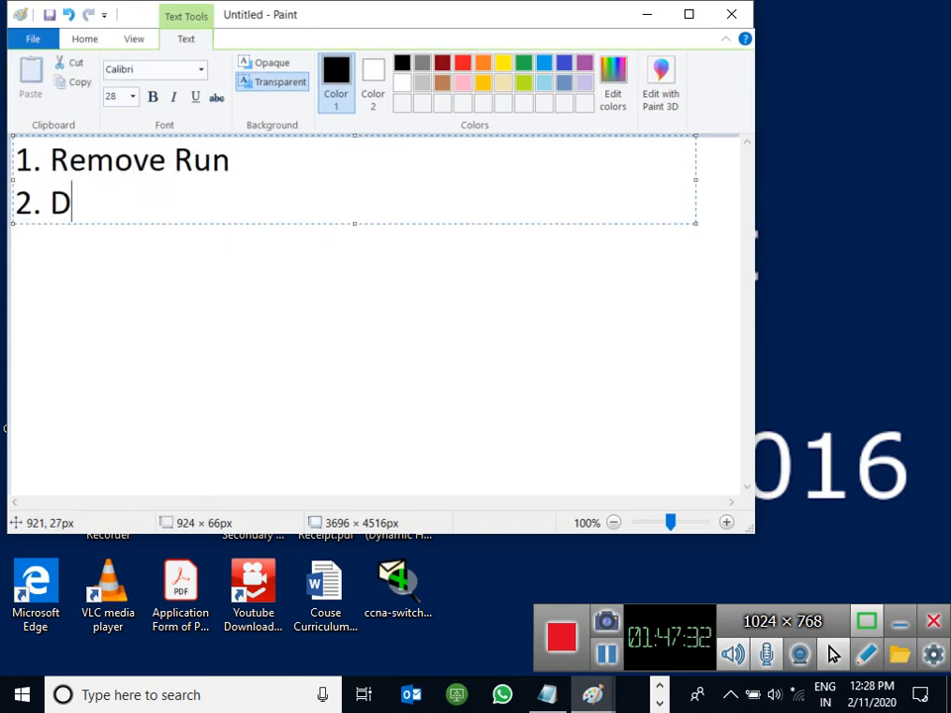
{"action": "type", "text": "esktop "}
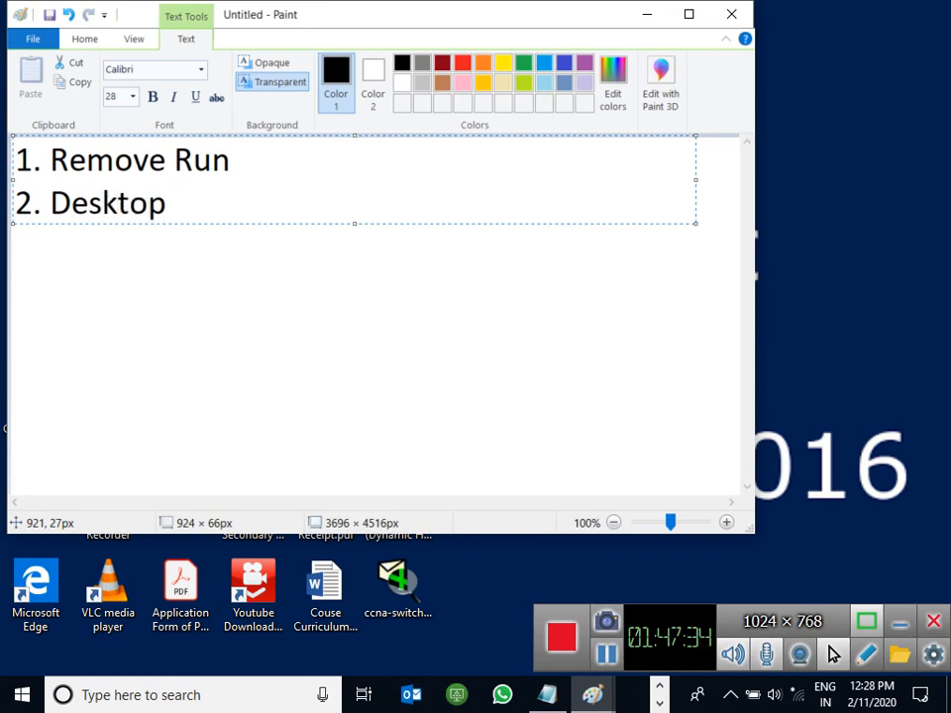
{"action": "type", "text": "Wallpaper"}
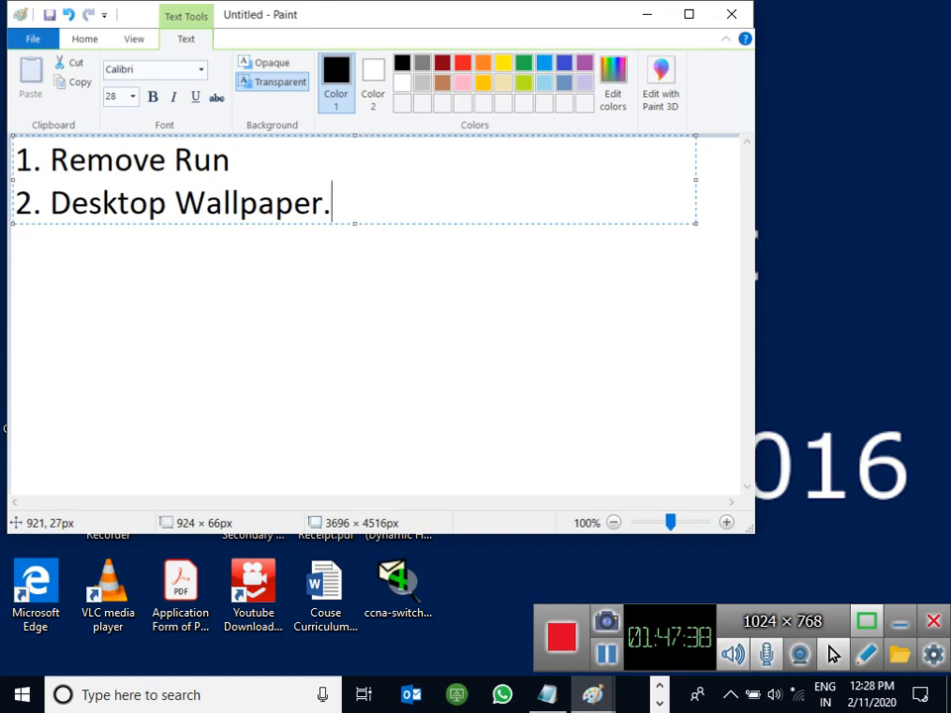
{"action": "type", "text": "."}
{"action": "key", "text": "Right"}
{"action": "key", "text": "Right"}
{"action": "key", "text": "Right"}
{"action": "key", "text": "Return"}
{"action": "type", "text": "3"}
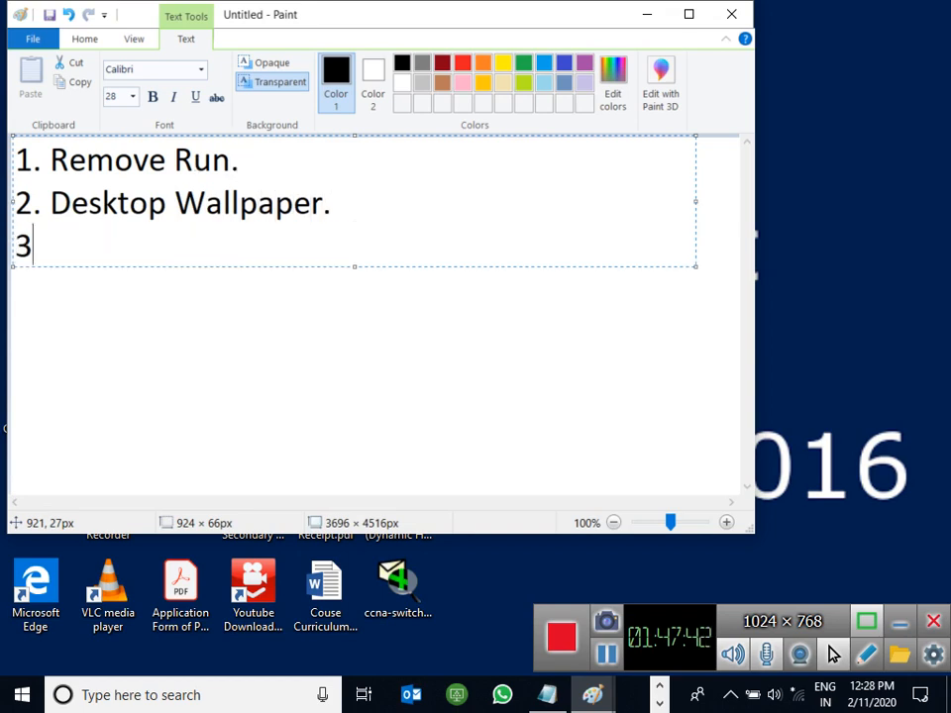
{"action": "type", "text": ". Drivbe"}
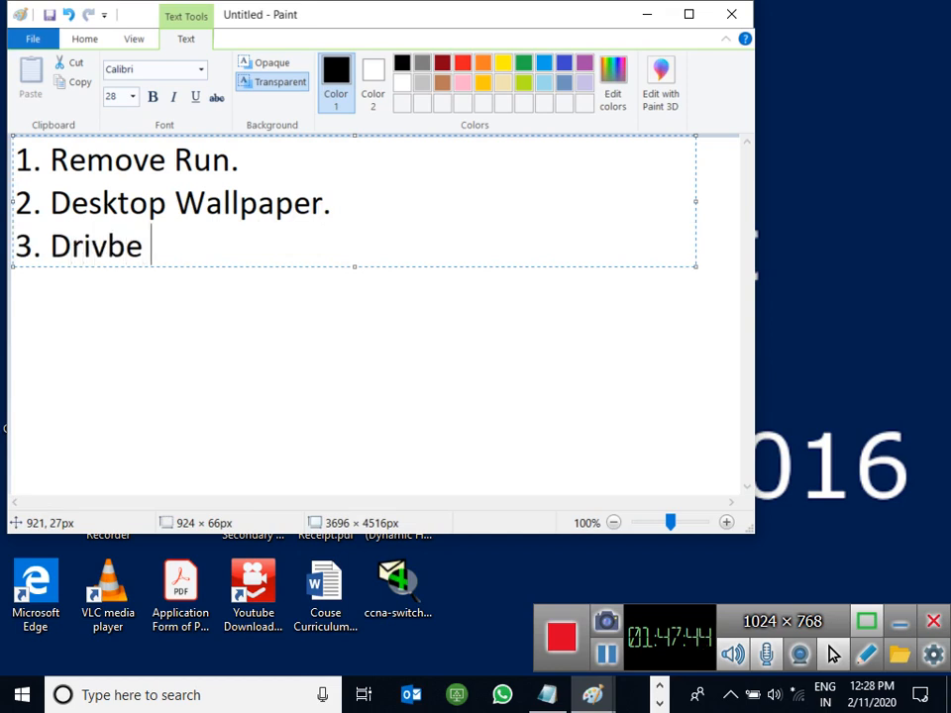
{"action": "key", "text": "BackSpace"}
{"action": "key", "text": "BackSpace"}
{"action": "type", "text": "e Map"}
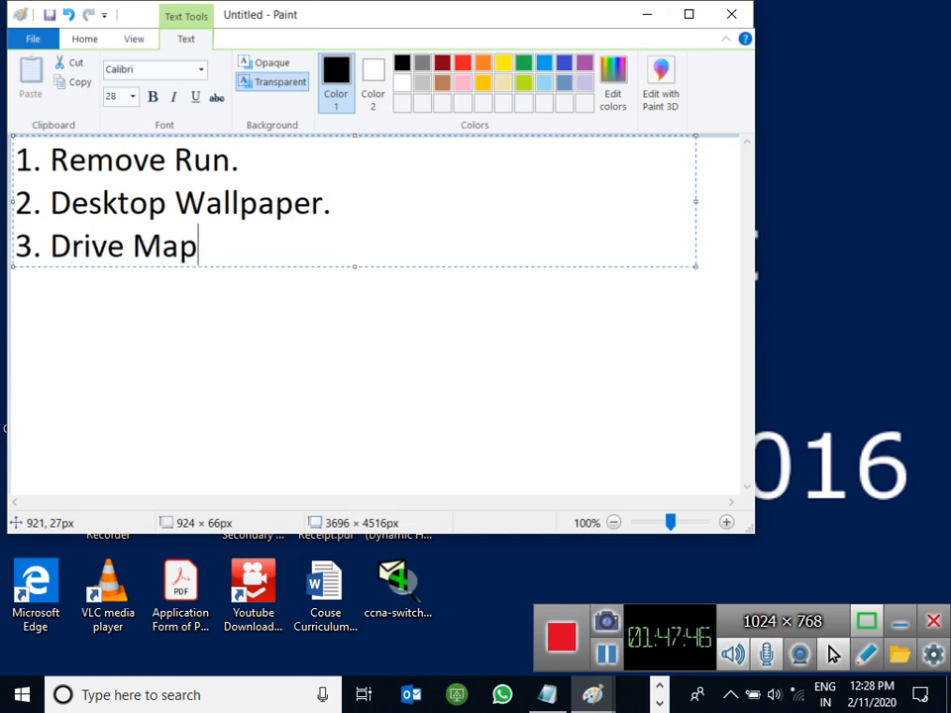
{"action": "type", "text": "."}
Step: Add items '4. Software Deployment.', '5. Deploy Printers' and '6. Folder Redirection.'
{"action": "key", "text": "Return"}
{"action": "type", "text": "4. "}
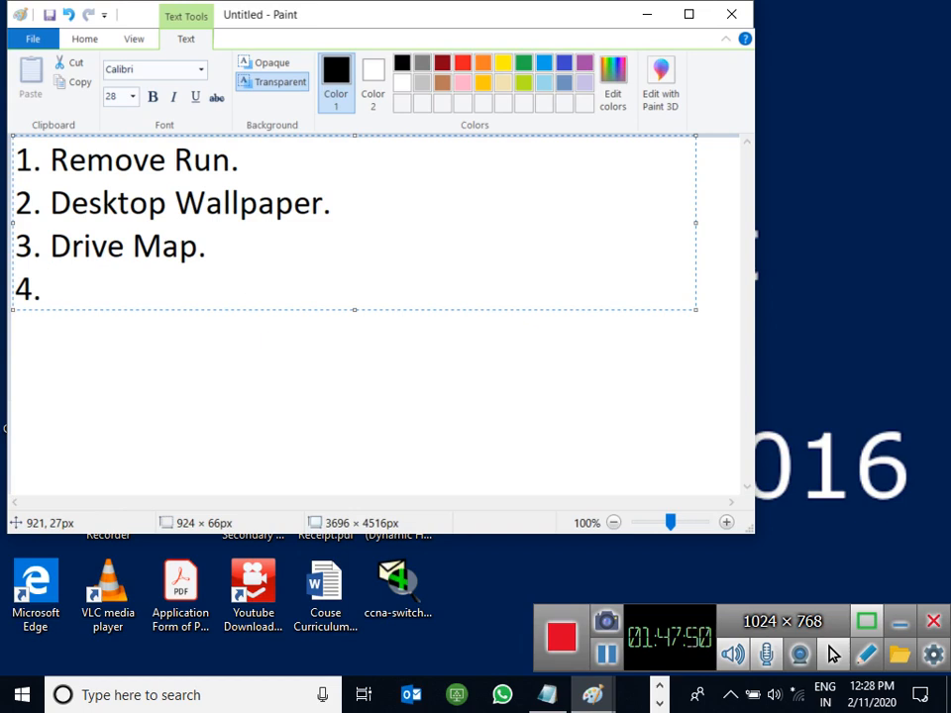
{"action": "type", "text": "Software"}
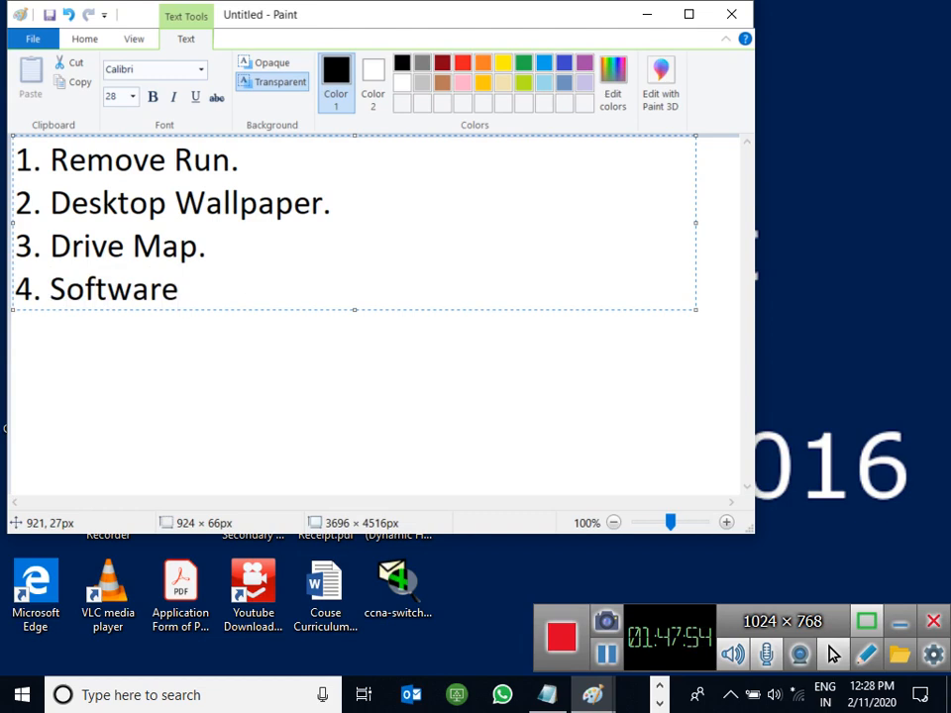
{"action": "type", "text": " Deploymen"}
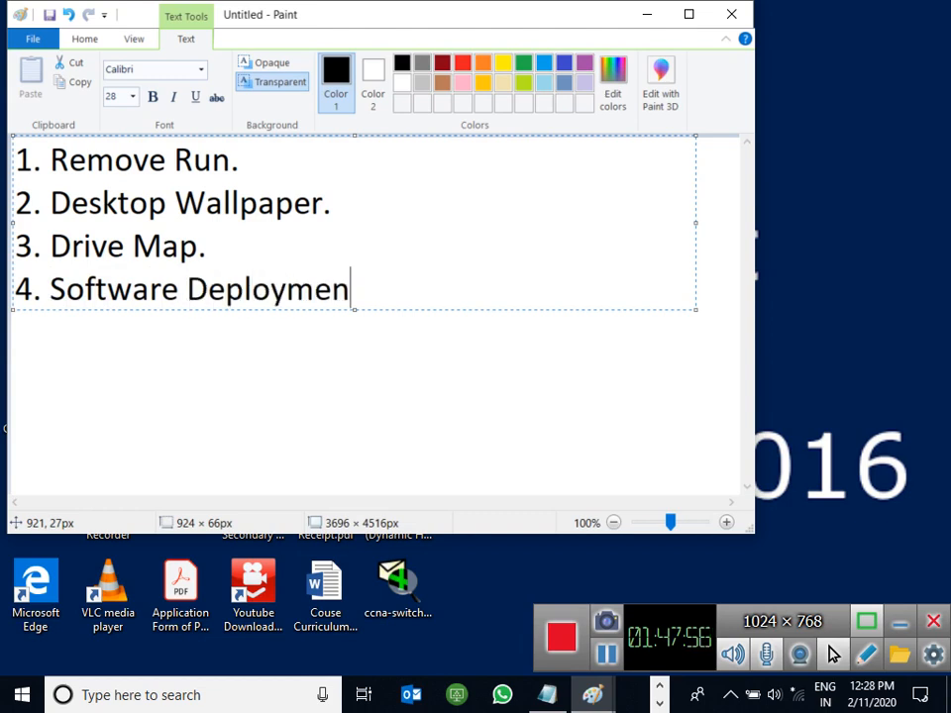
{"action": "type", "text": "t."}
{"action": "key", "text": "Return"}
{"action": "type", "text": "5. "}
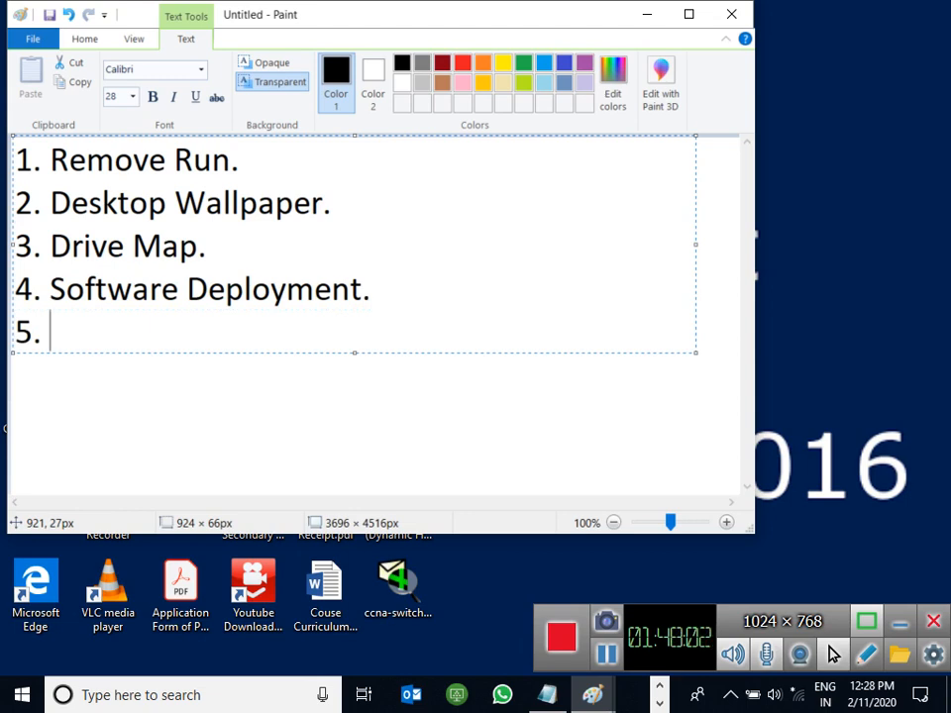
{"action": "type", "text": "Deploy Pri"}
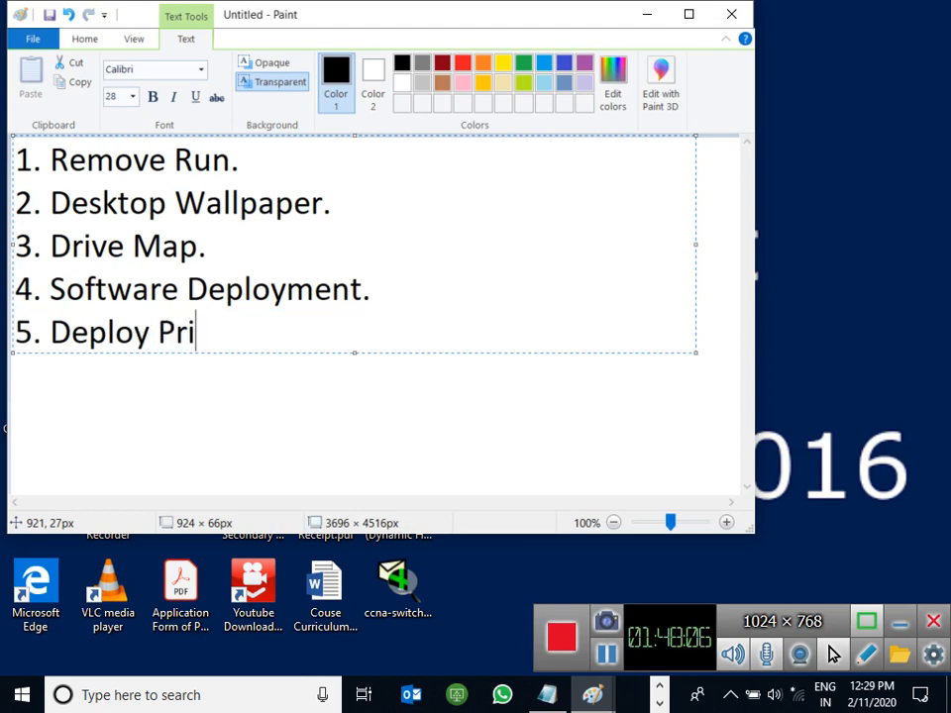
{"action": "type", "text": "nters"}
{"action": "key", "text": "Return"}
{"action": "type", "text": "6. "}
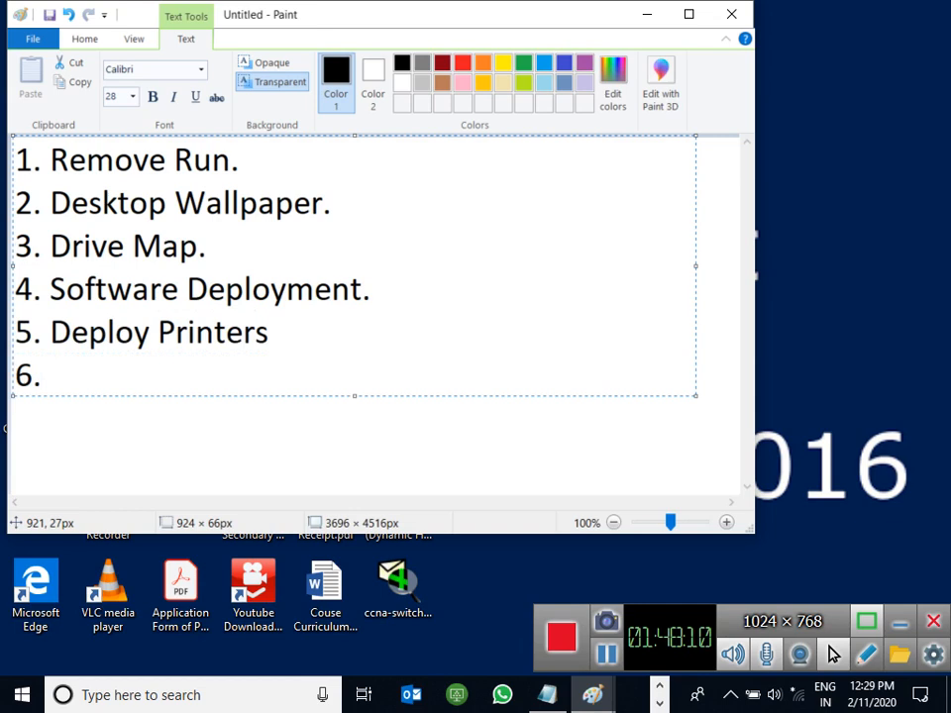
{"action": "type", "text": "Folder Re"}
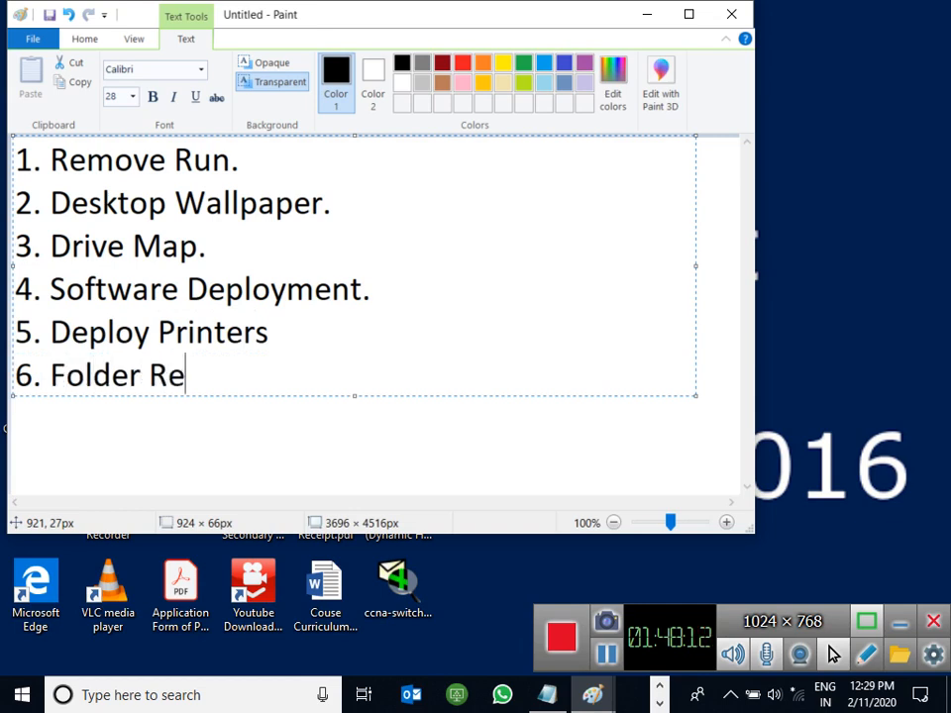
{"action": "type", "text": "directions"}
{"action": "key", "text": "BackSpace"}
{"action": "type", "text": "."}
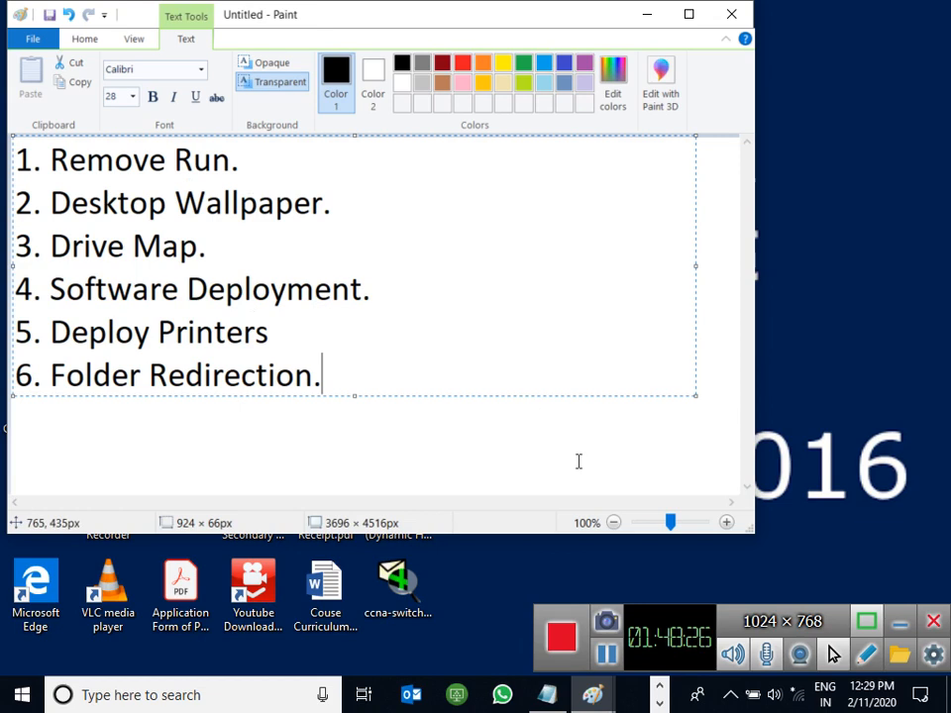
{"action": "left_click", "coordinate": [608, 655]}
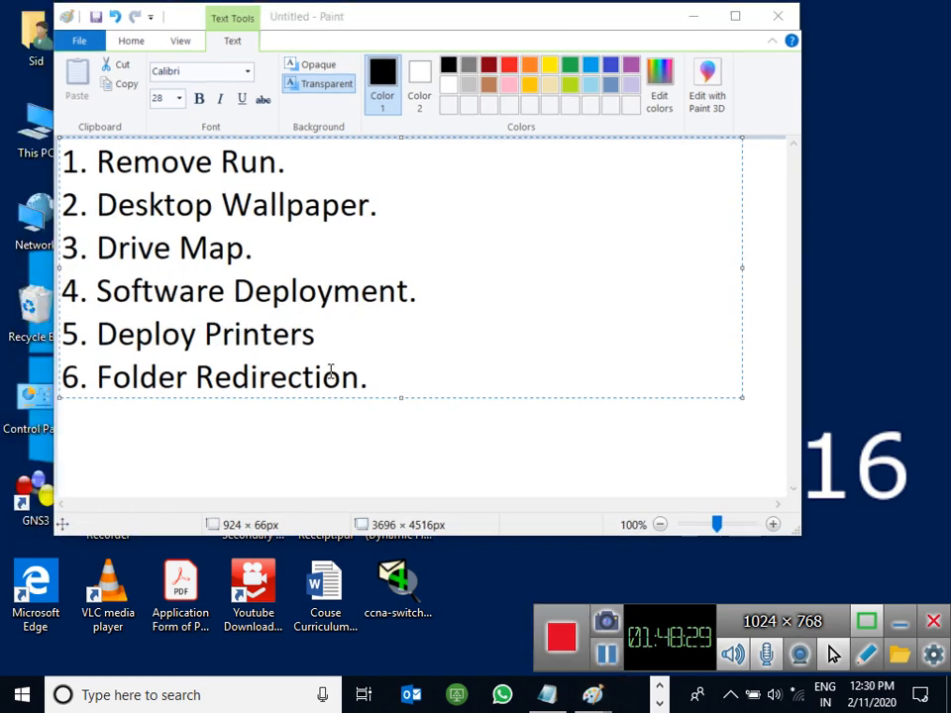